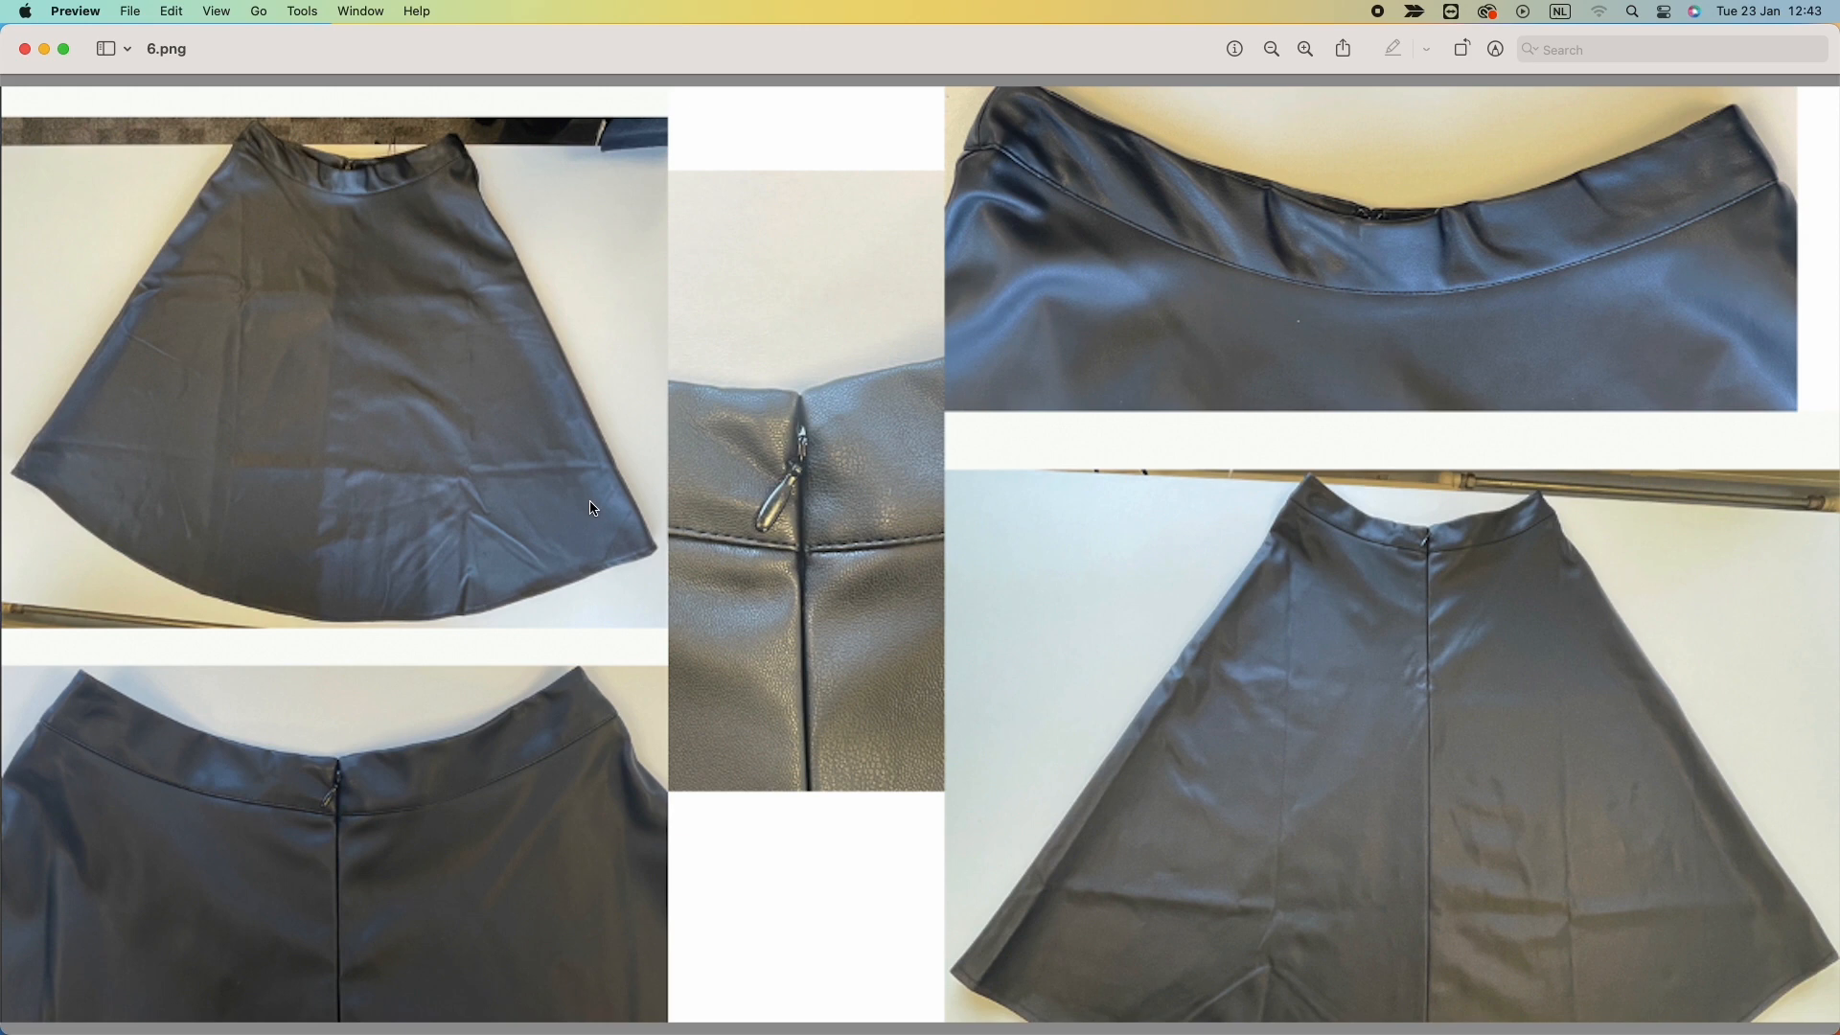
key("super+shift+f")
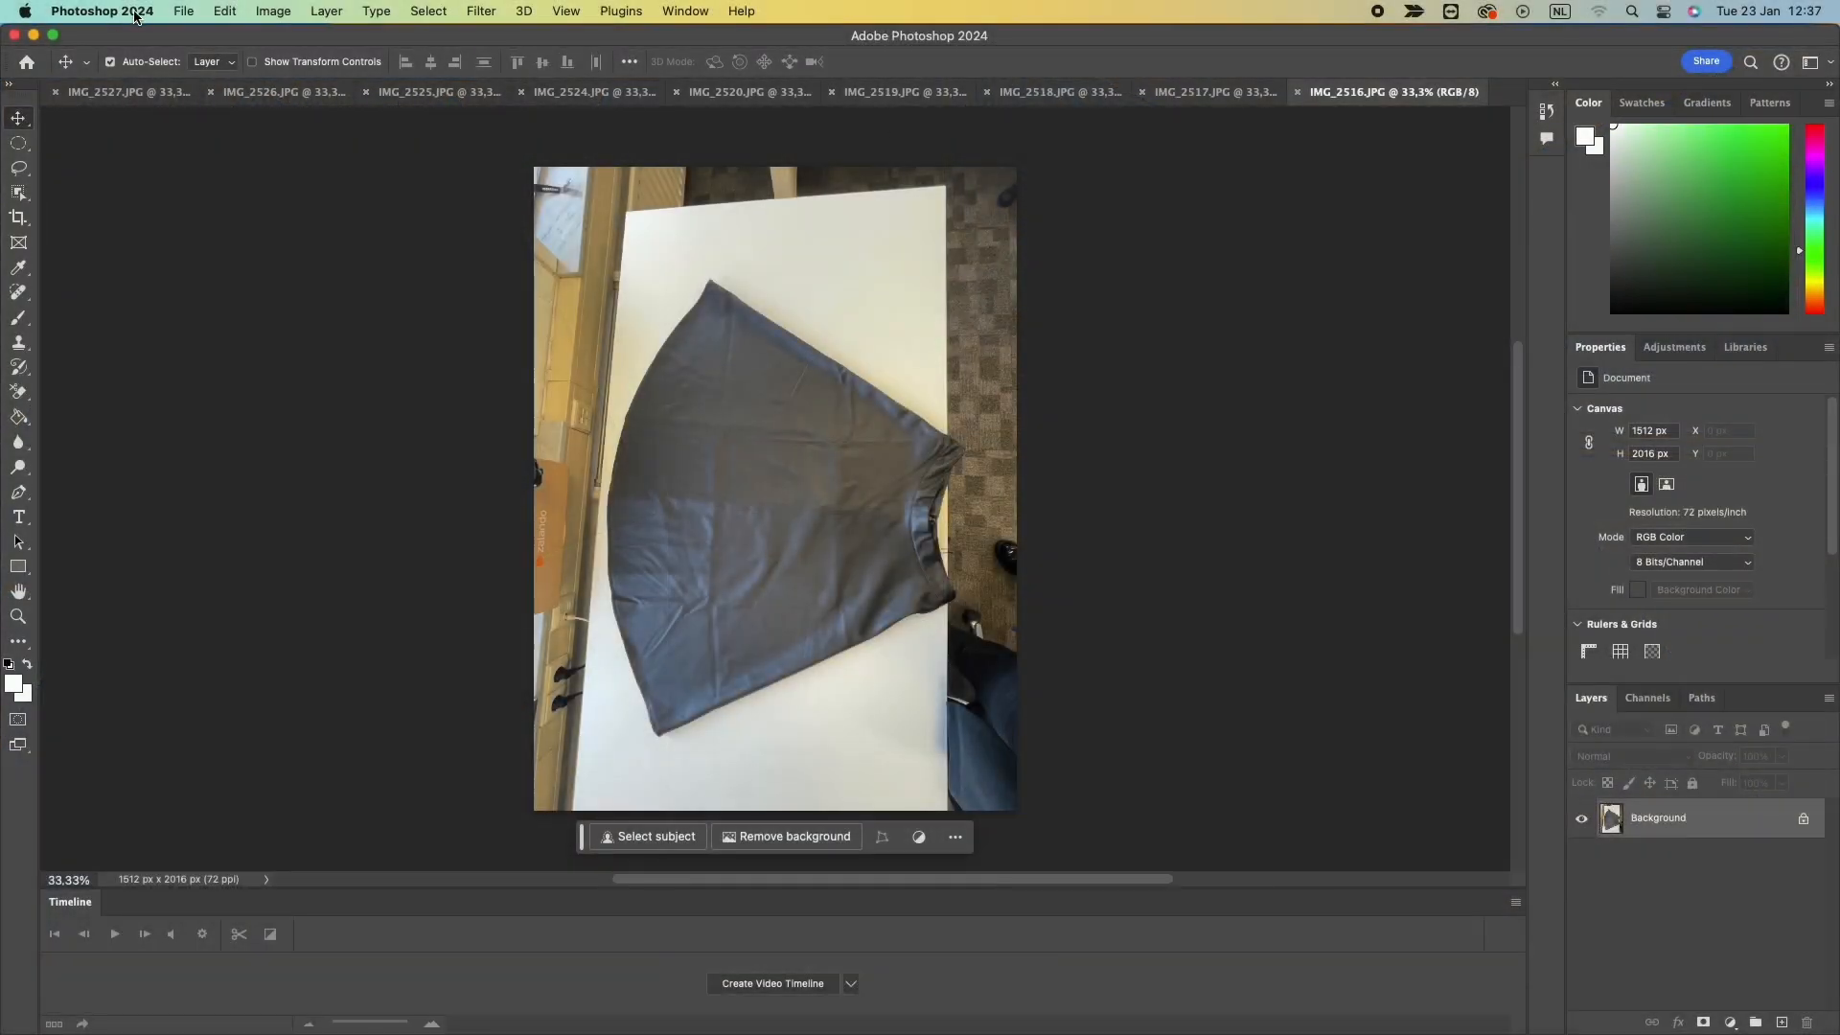
left_click(183, 12)
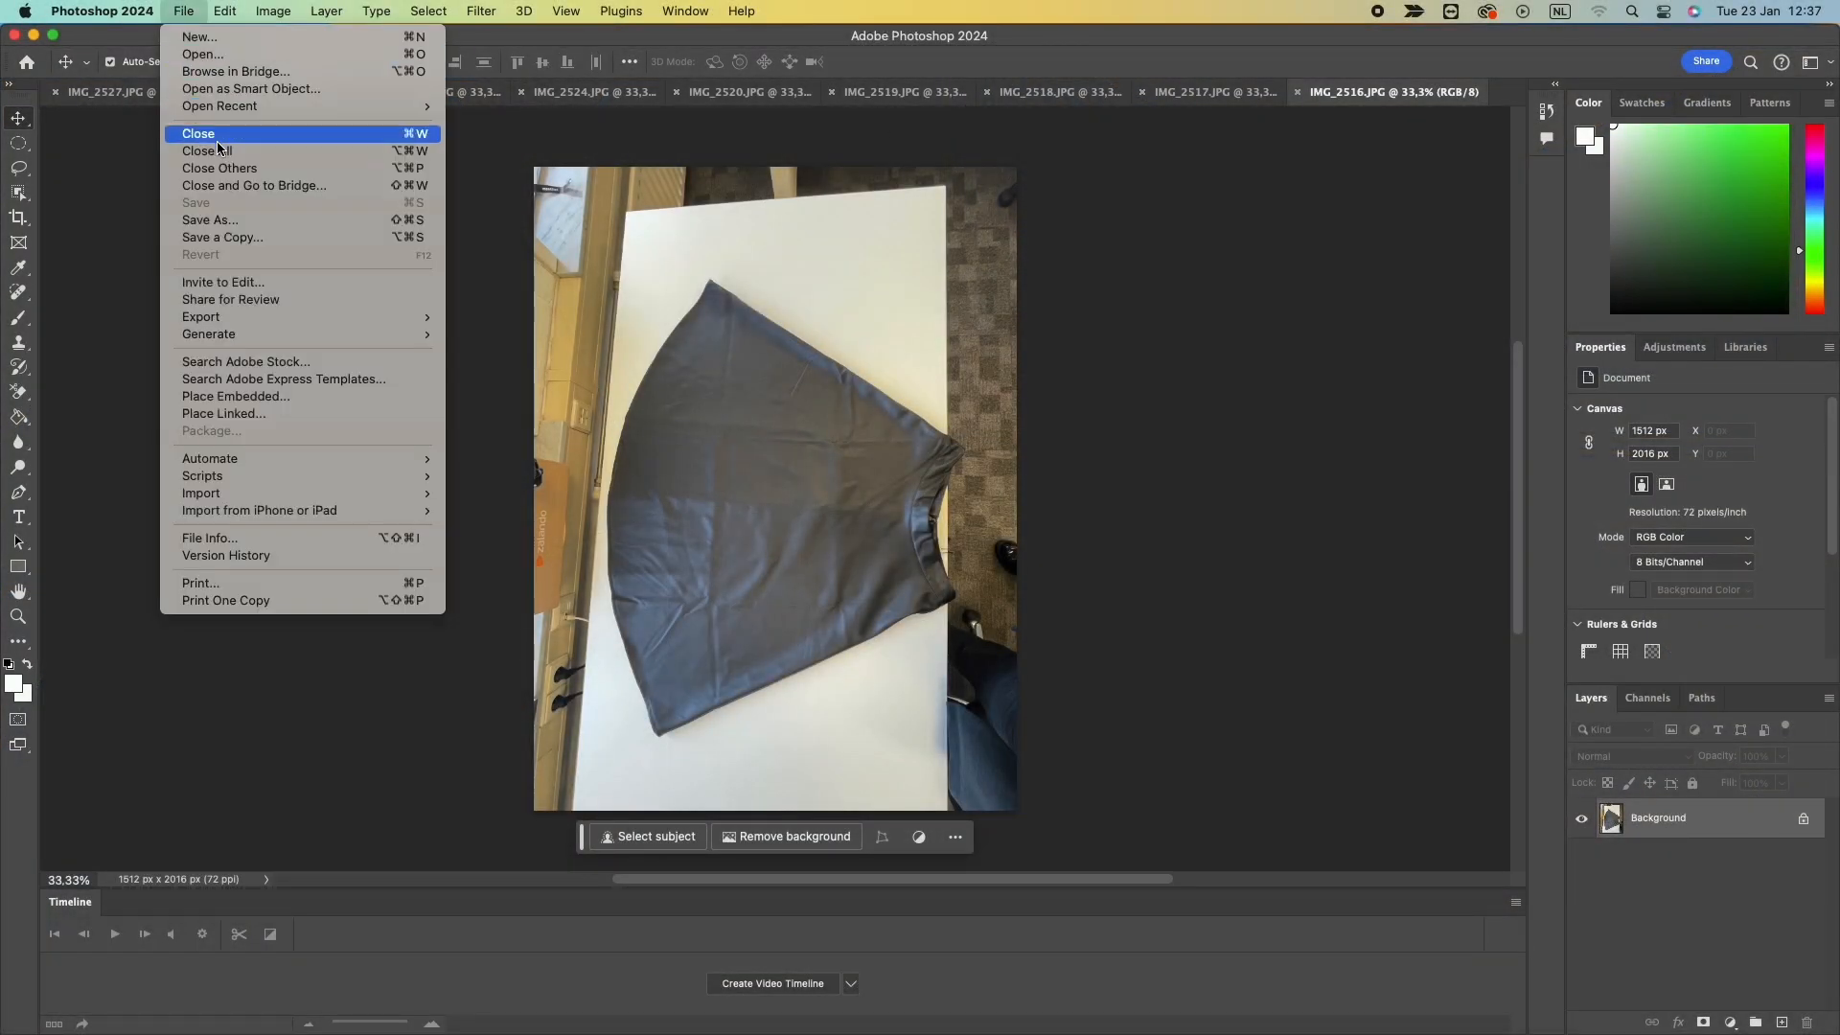
left_click(197, 54)
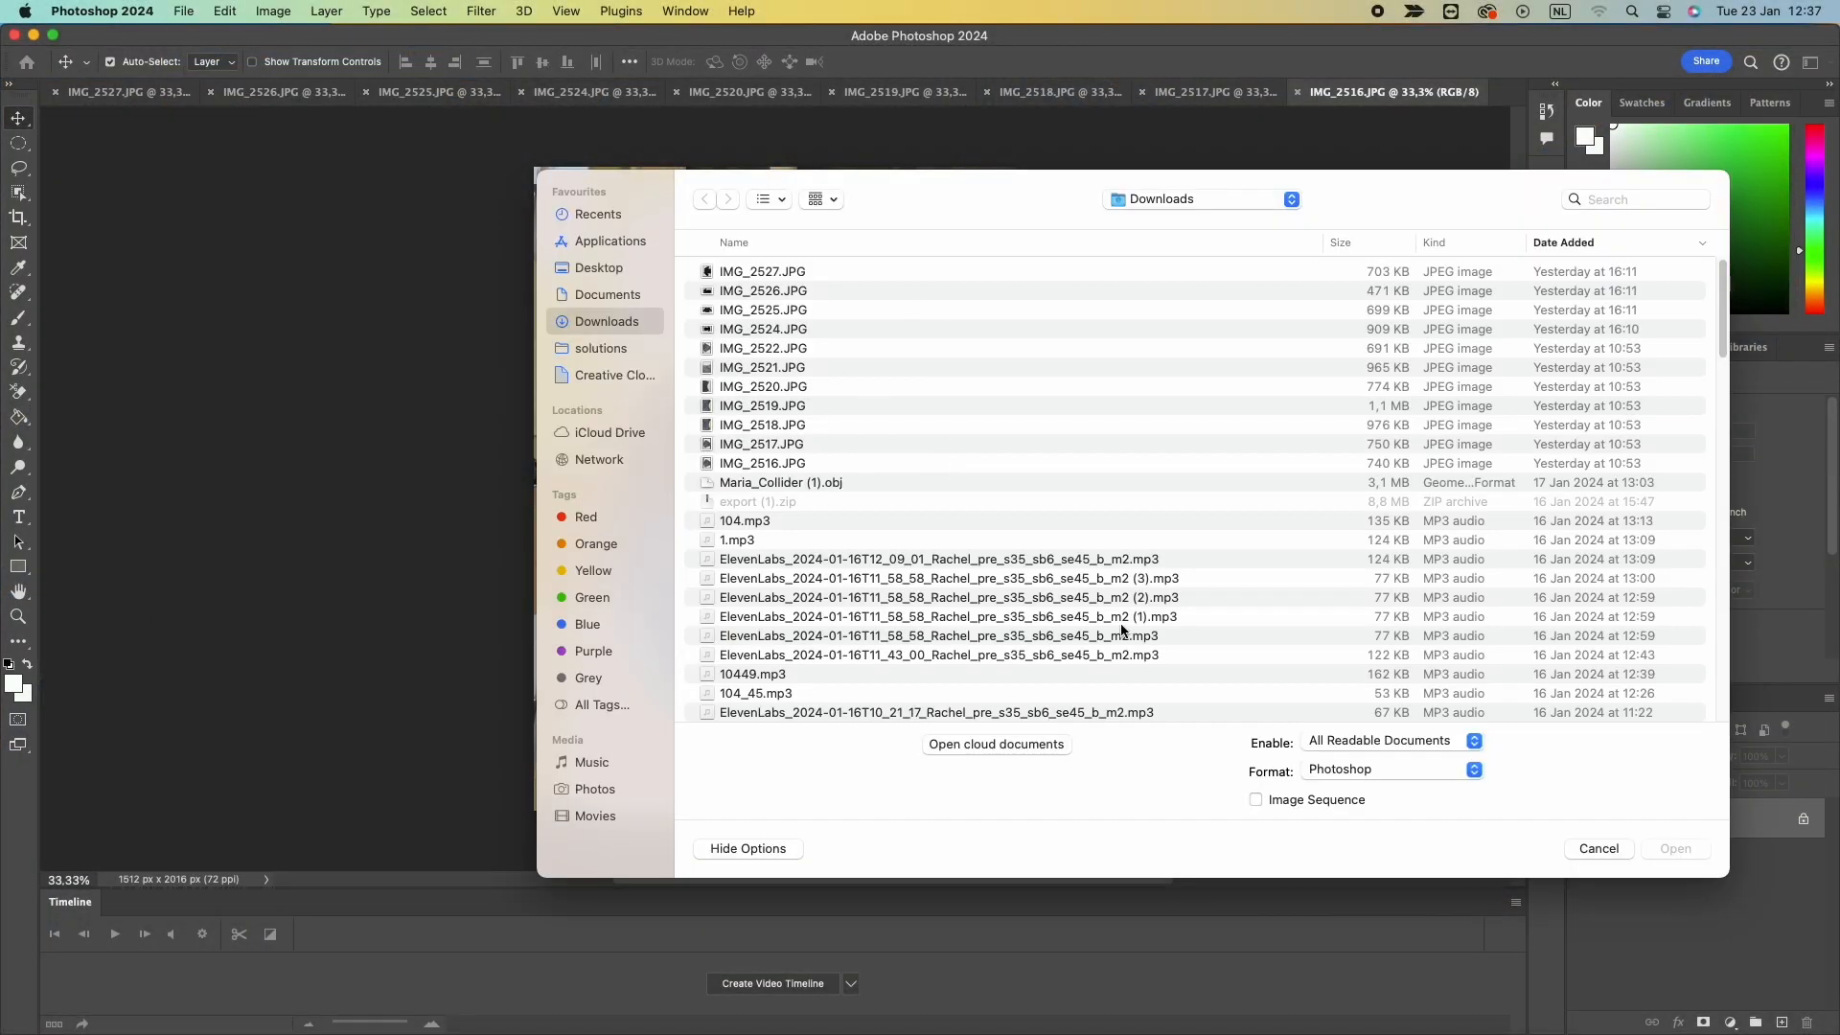
key("Escape")
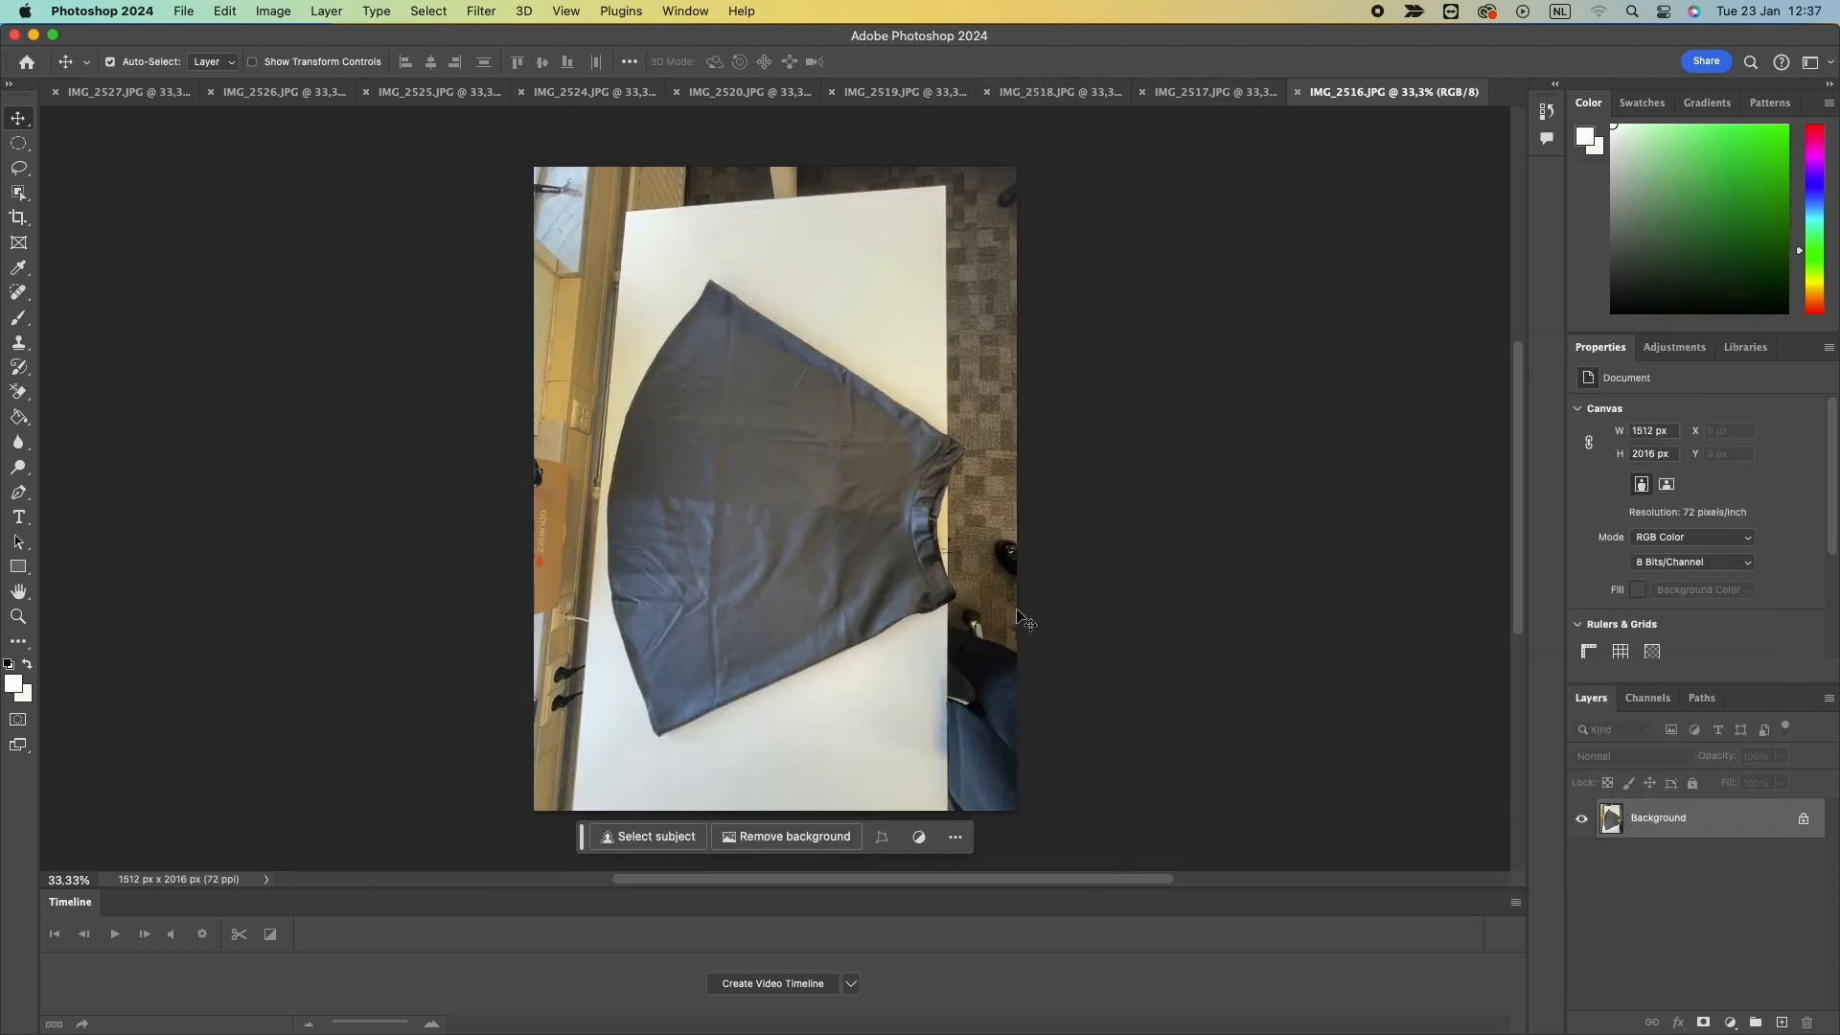
Rotate the IMG_2516 skirt photo 90 degrees counter-clockwise into landscape orientation.
left_click(1199, 92)
left_click(1014, 89)
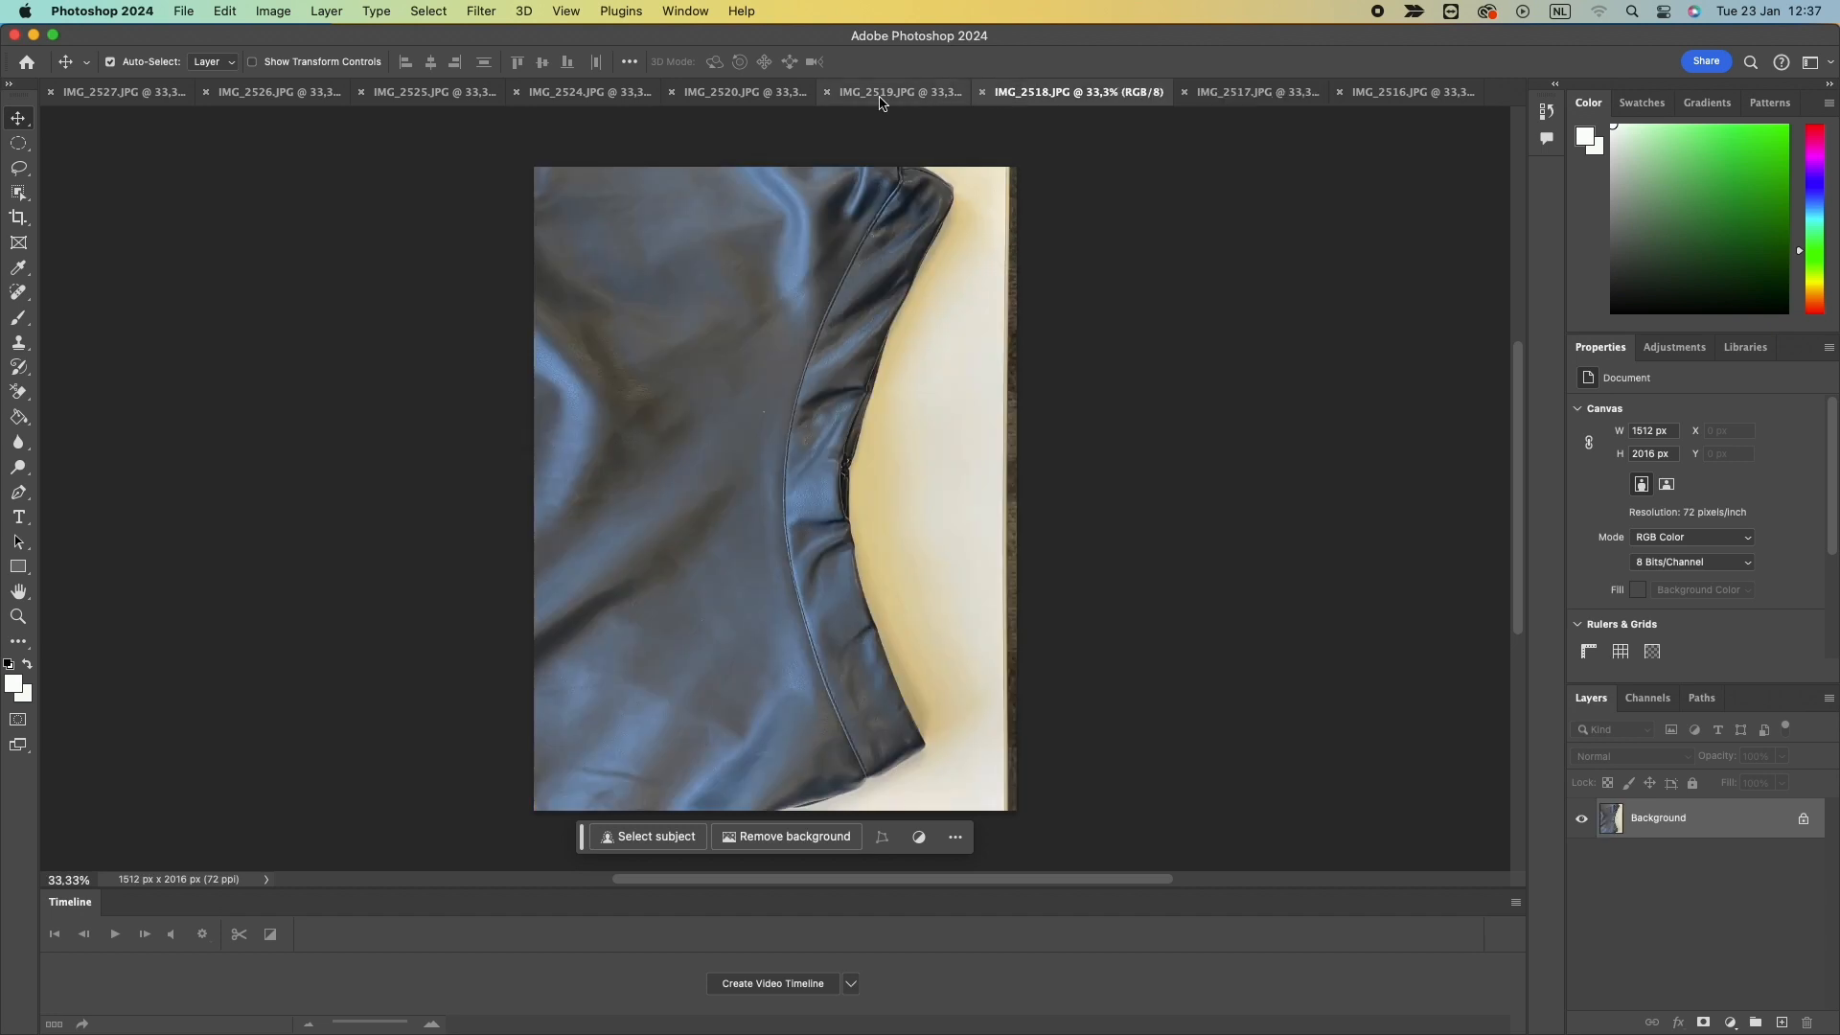
left_click(1409, 92)
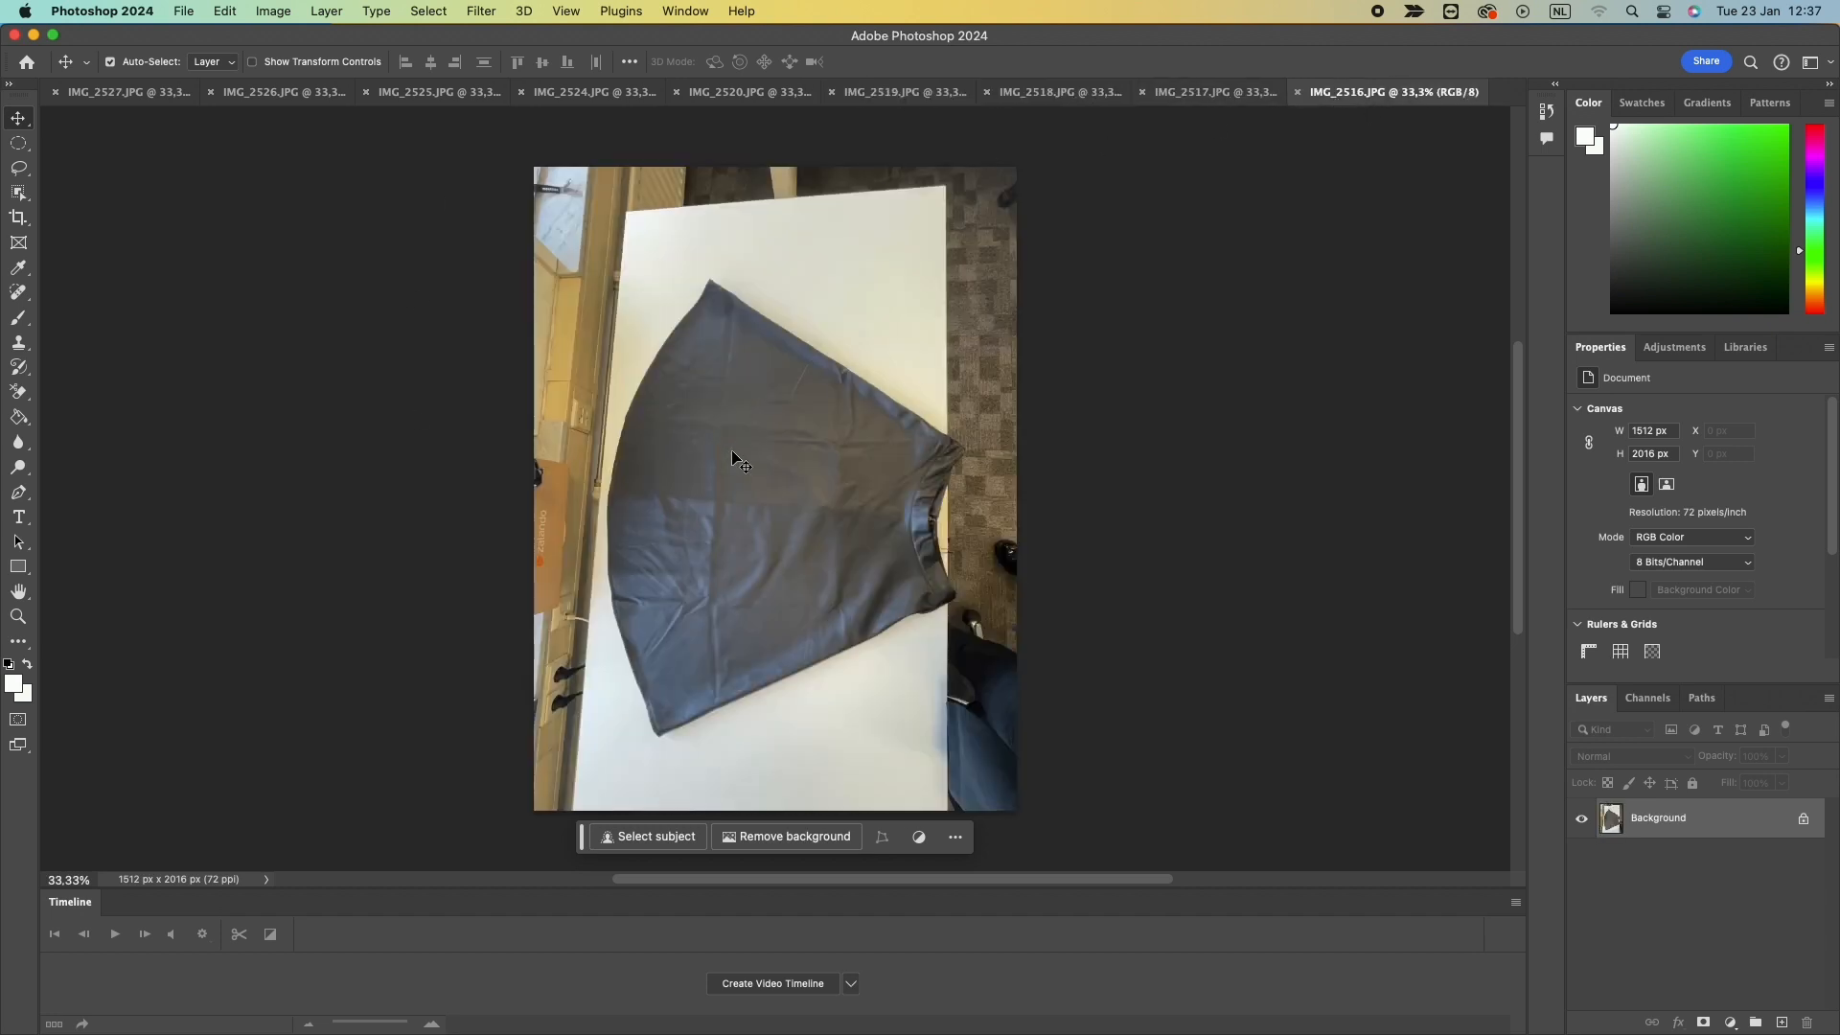
left_click(272, 12)
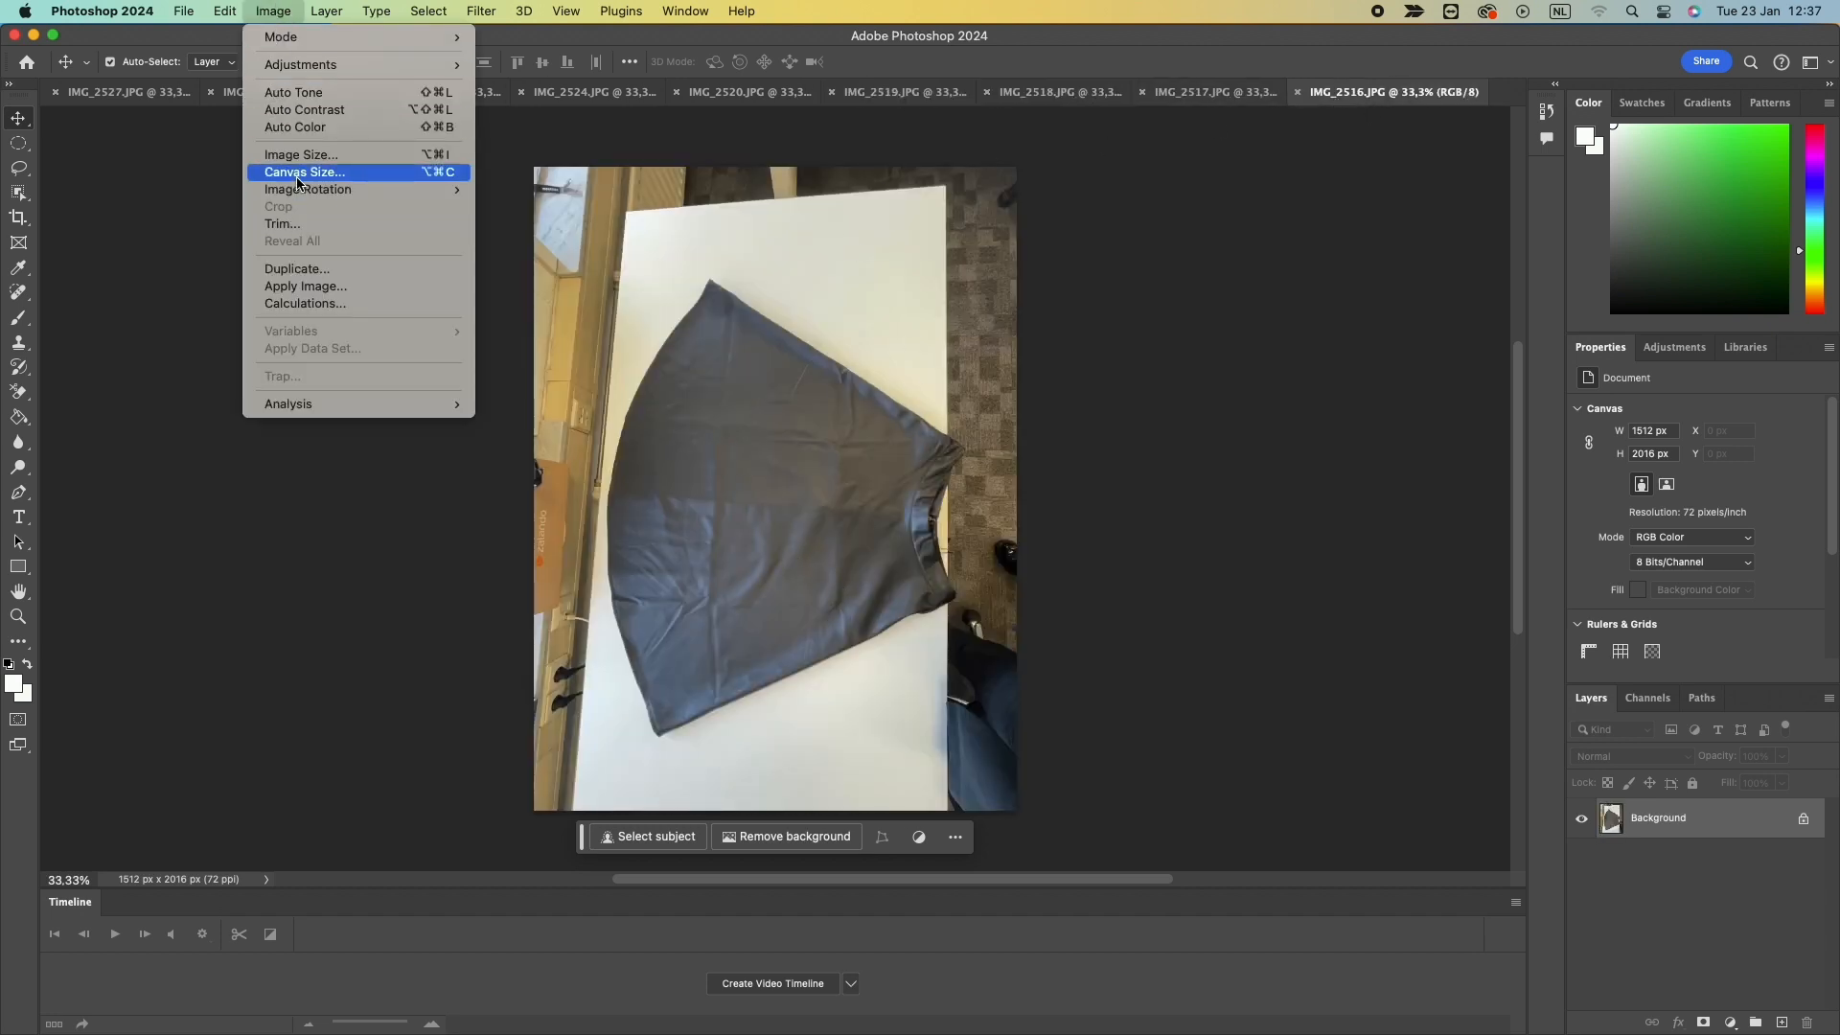
mouse_move(309, 189)
left_click(548, 224)
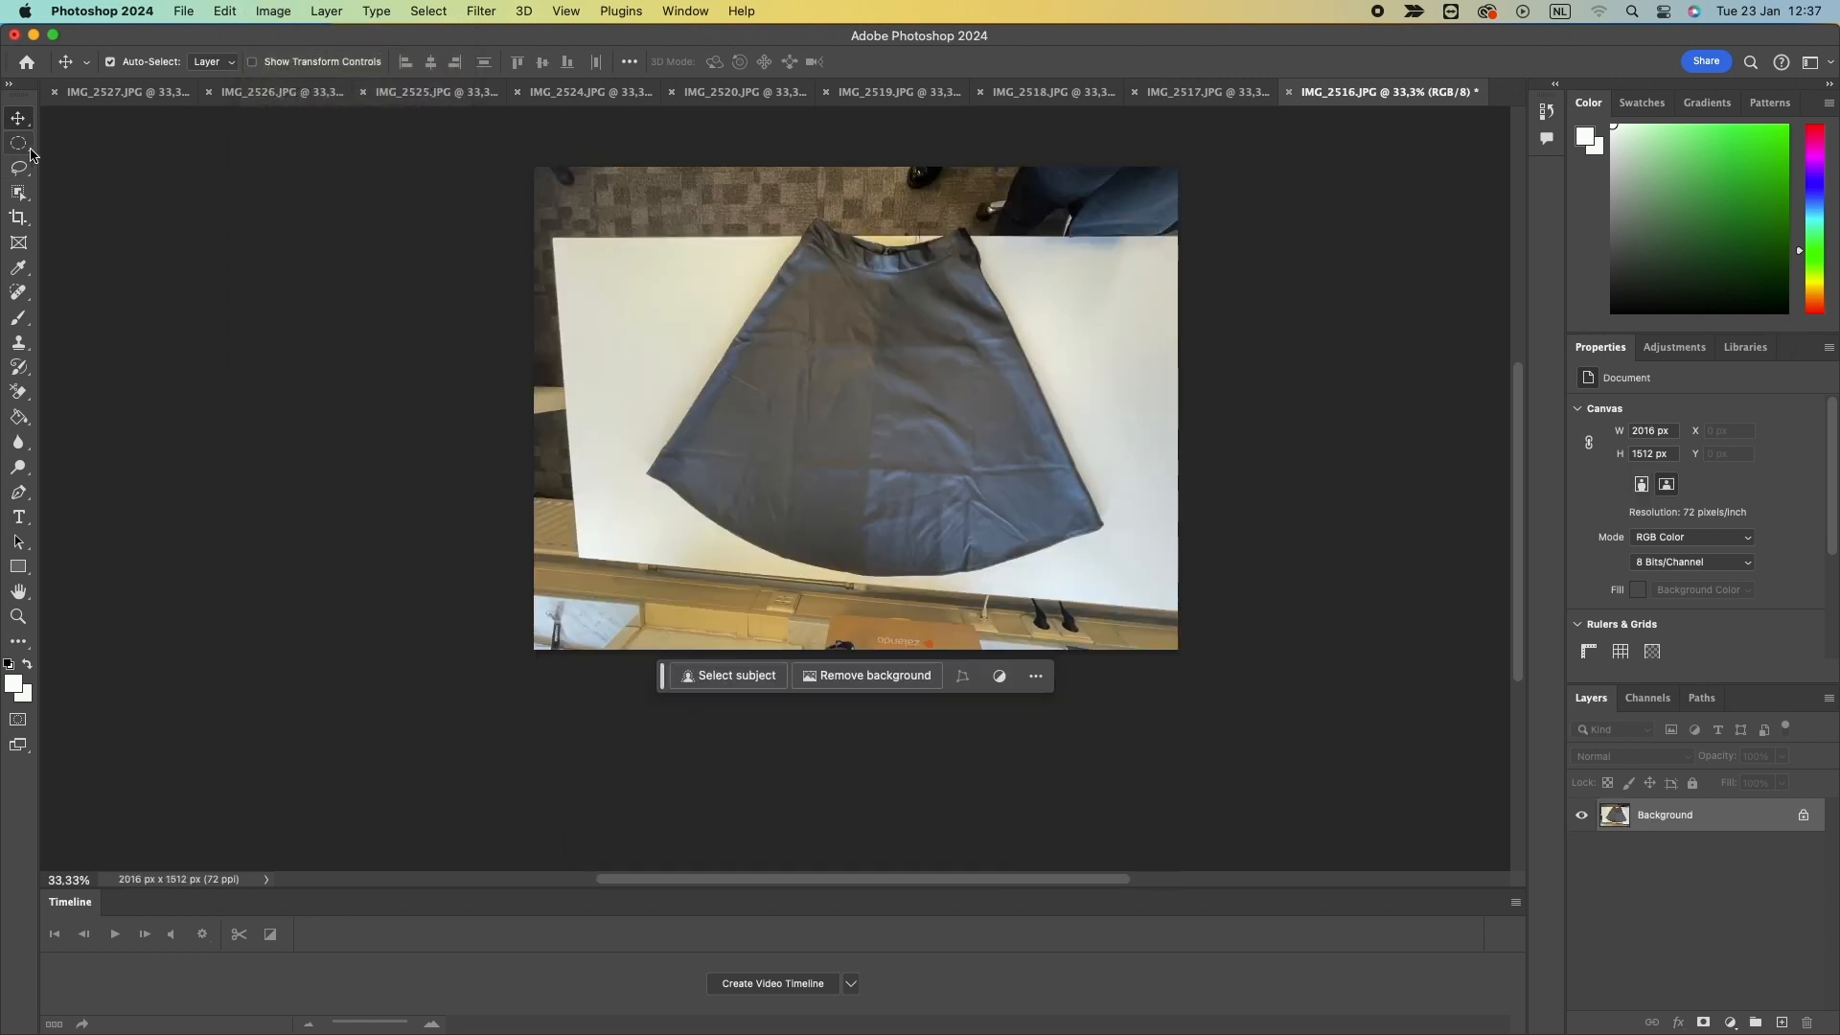
Crop the photo to about 1466 × 1271 px around the skirt.
left_click(18, 217)
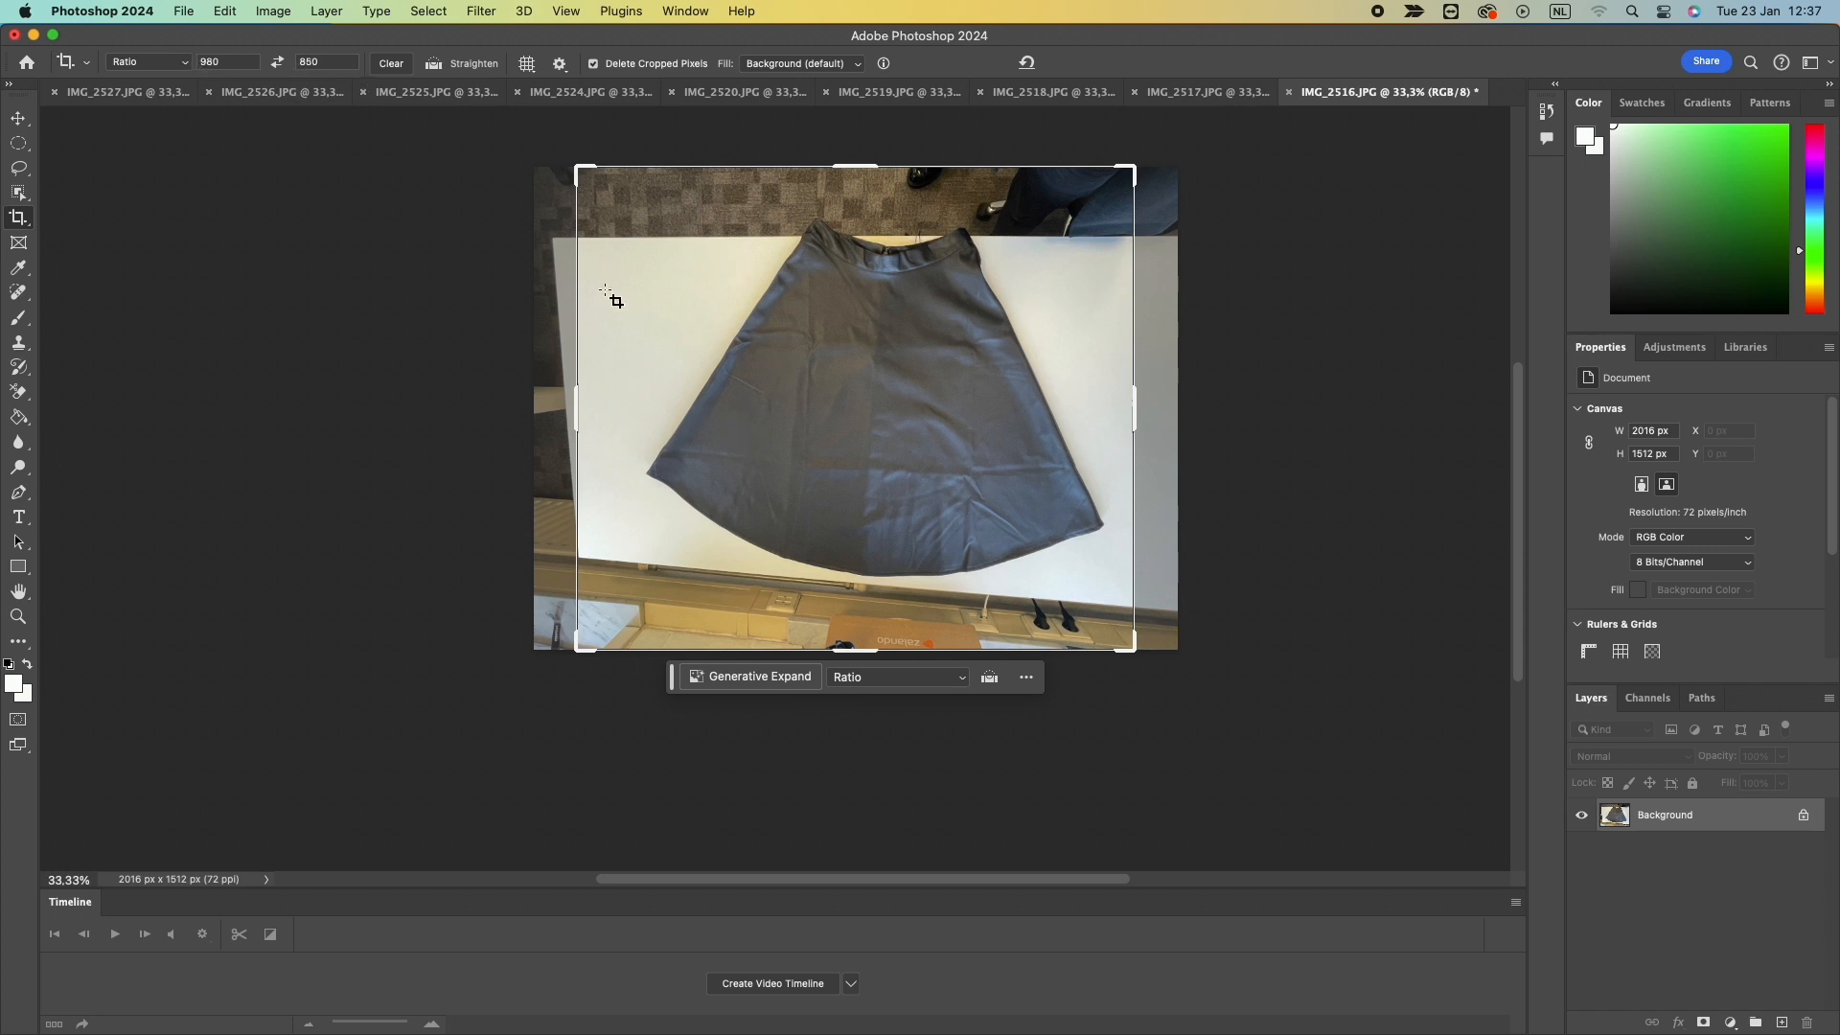
left_click_drag(578, 170, 605, 192)
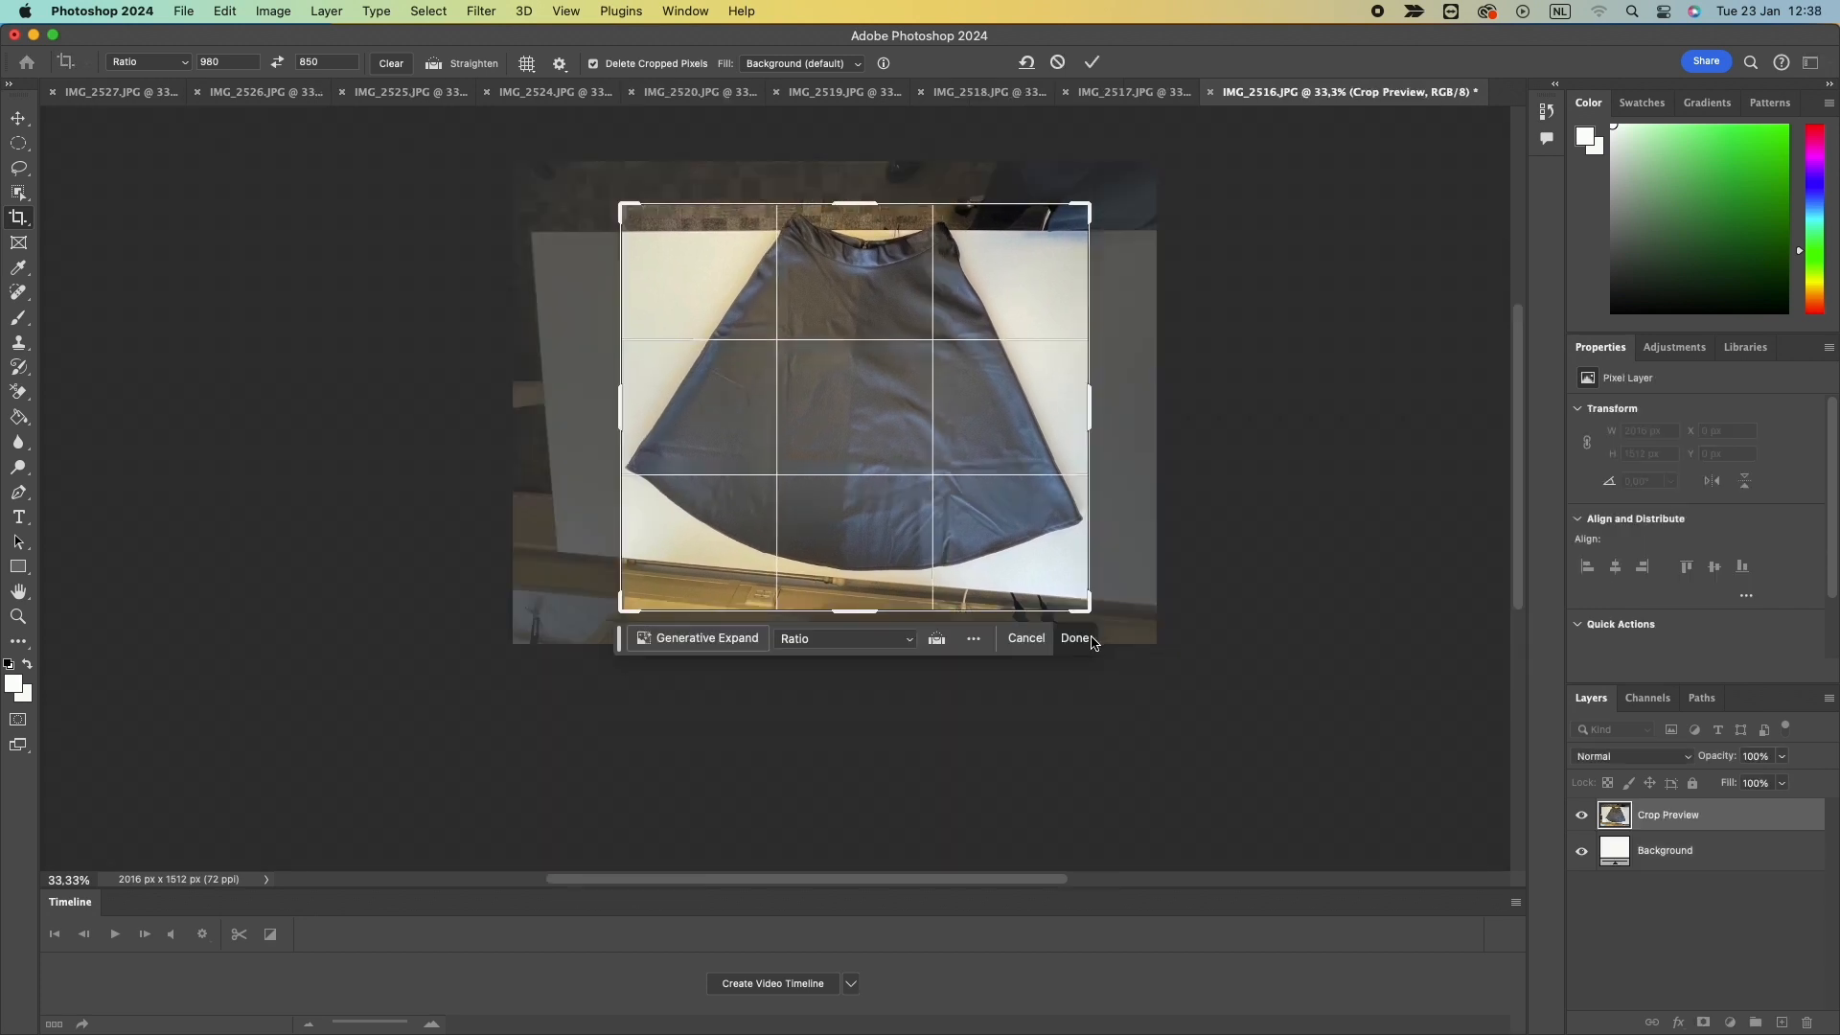
left_click(1088, 635)
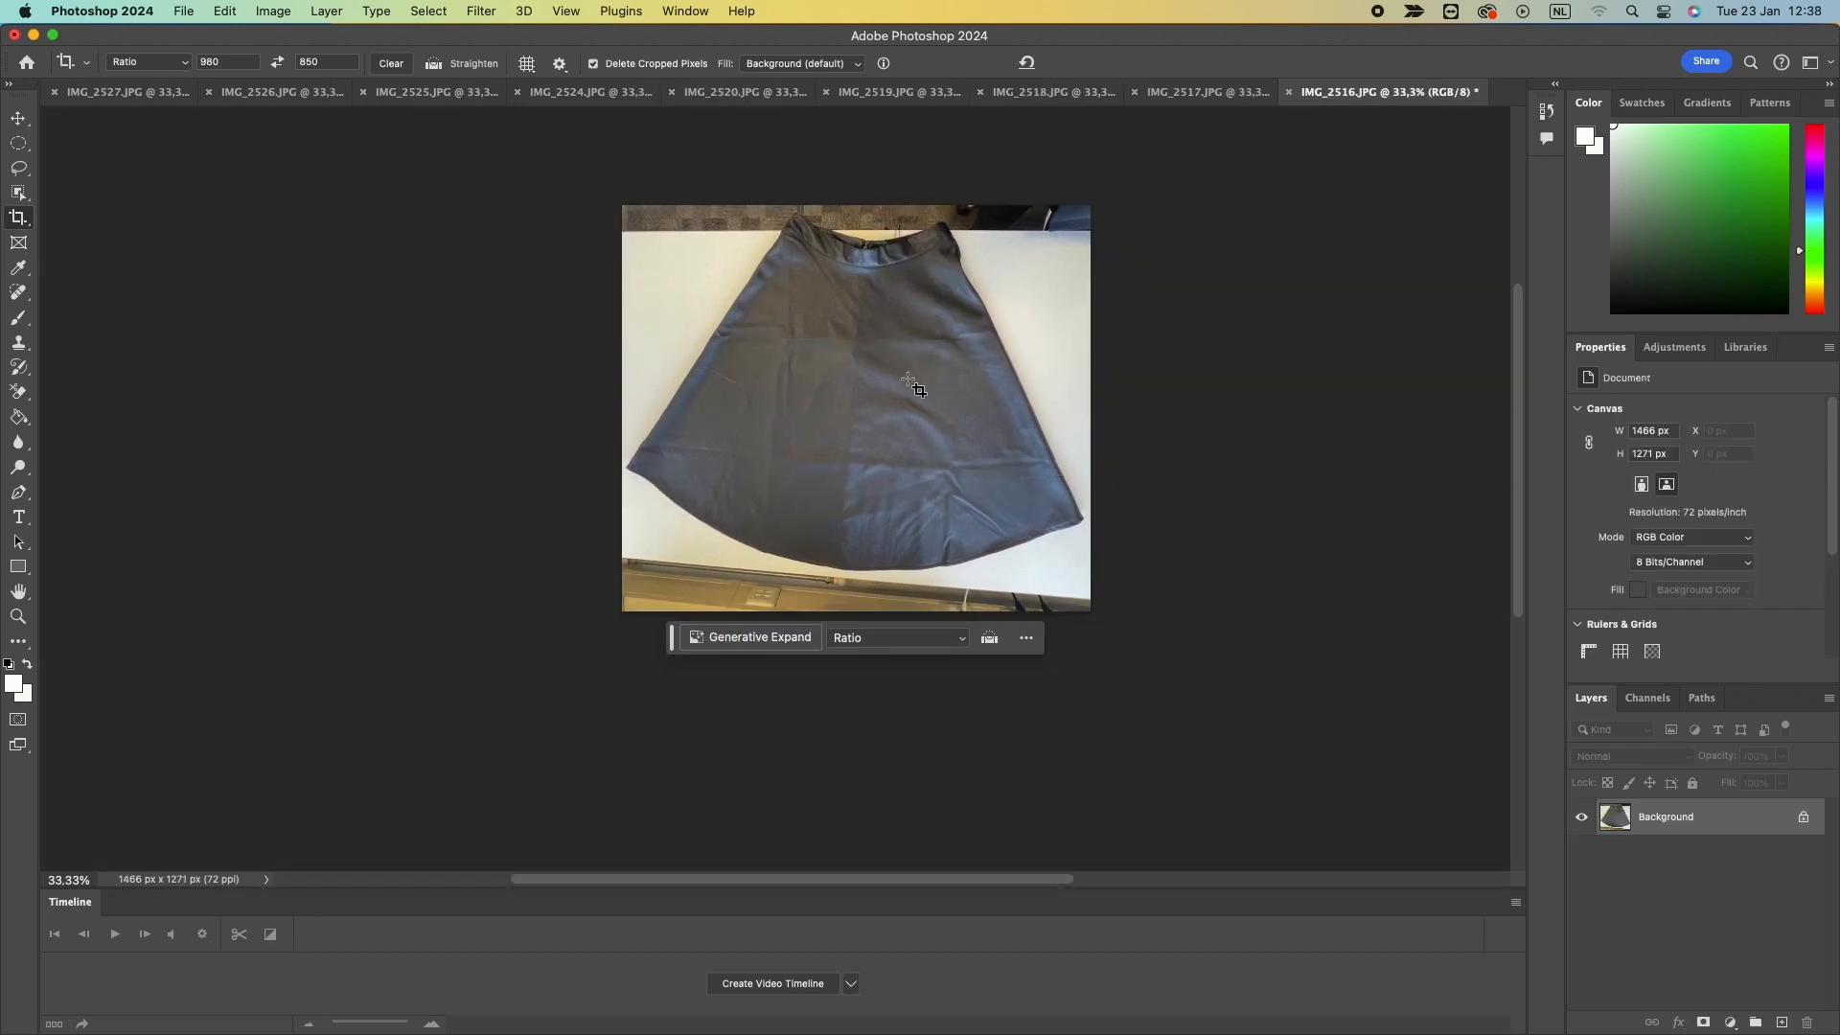
Export the cropped photo as front into the Specifications folder.
left_click(182, 10)
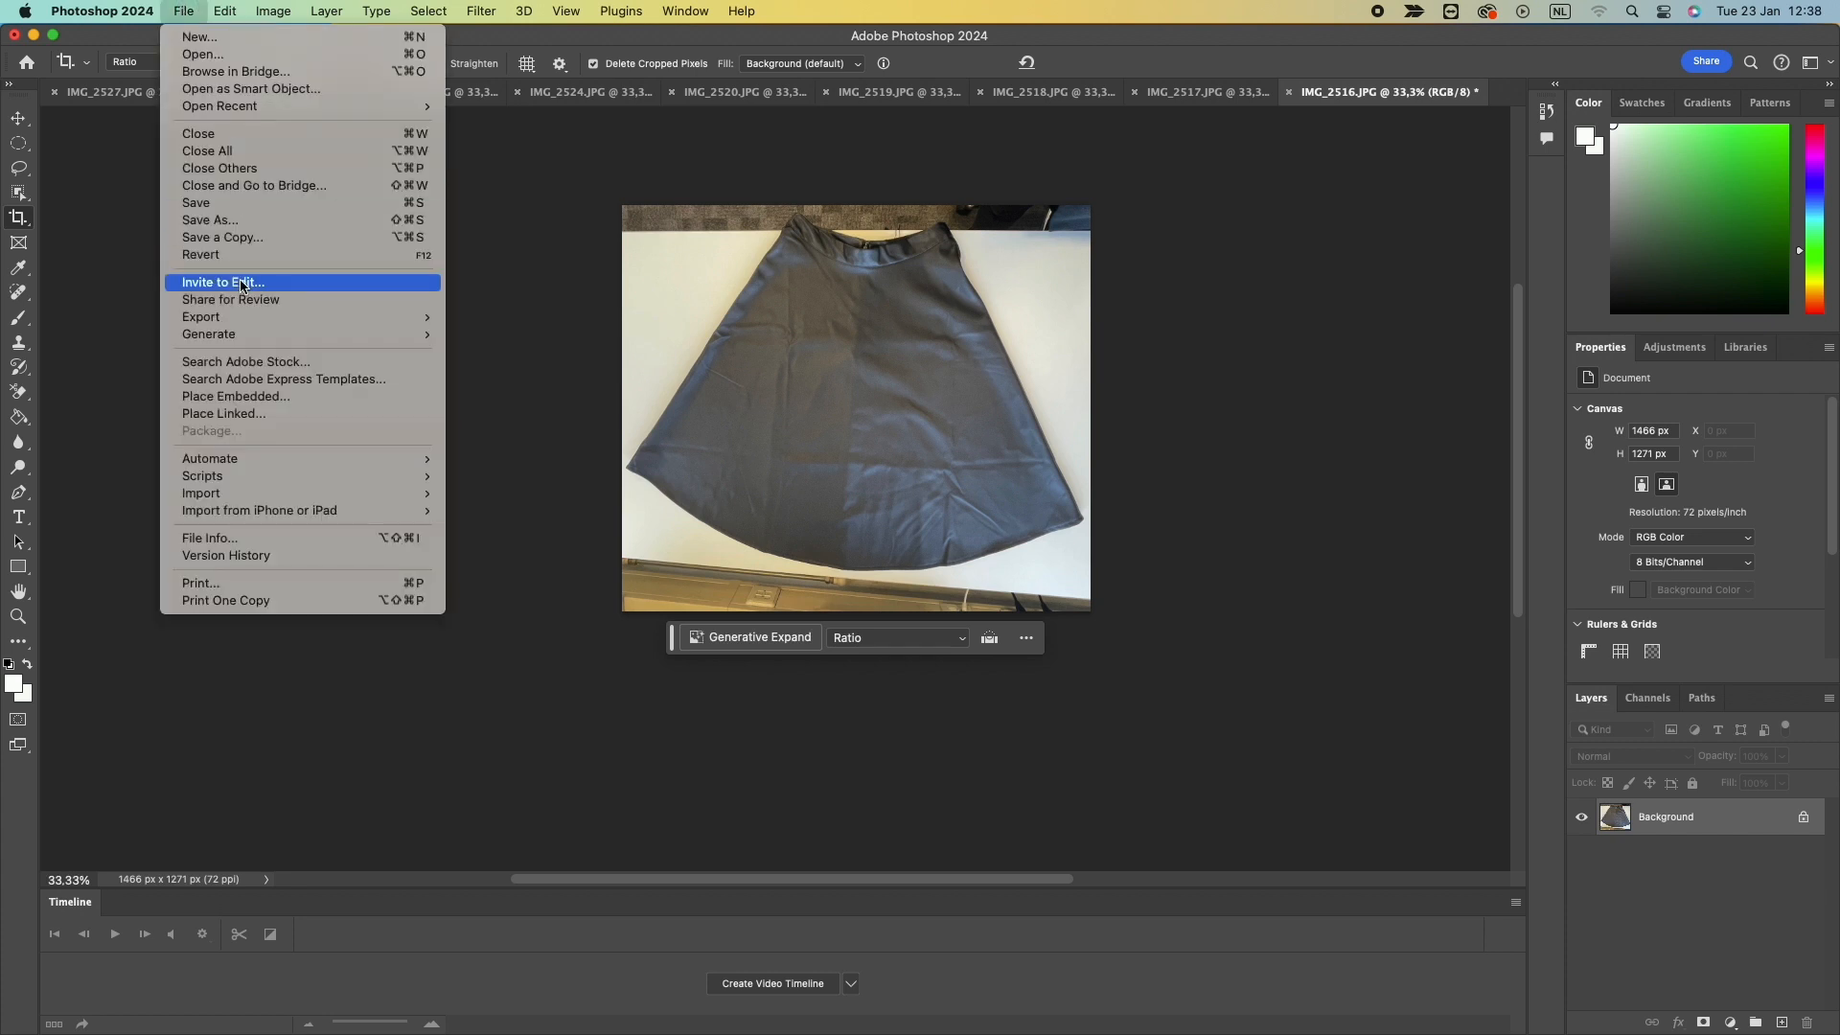
mouse_move(246, 316)
left_click(489, 316)
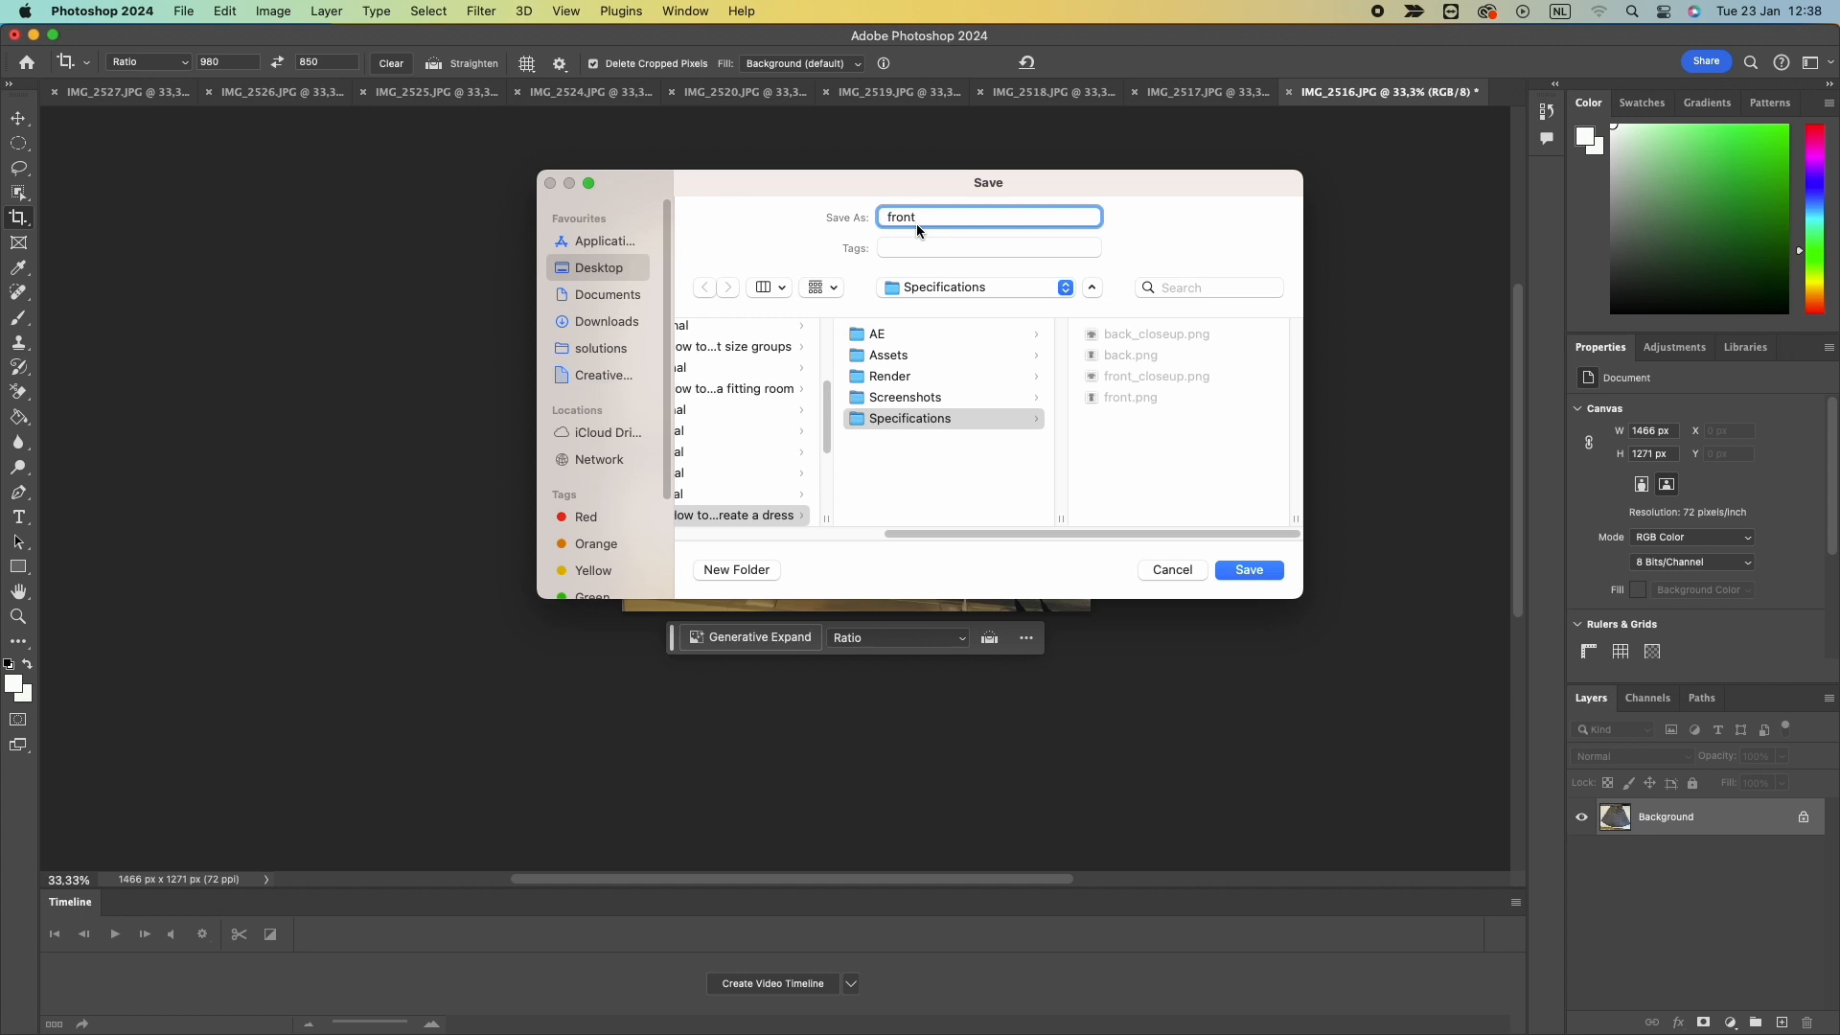
left_click(1248, 570)
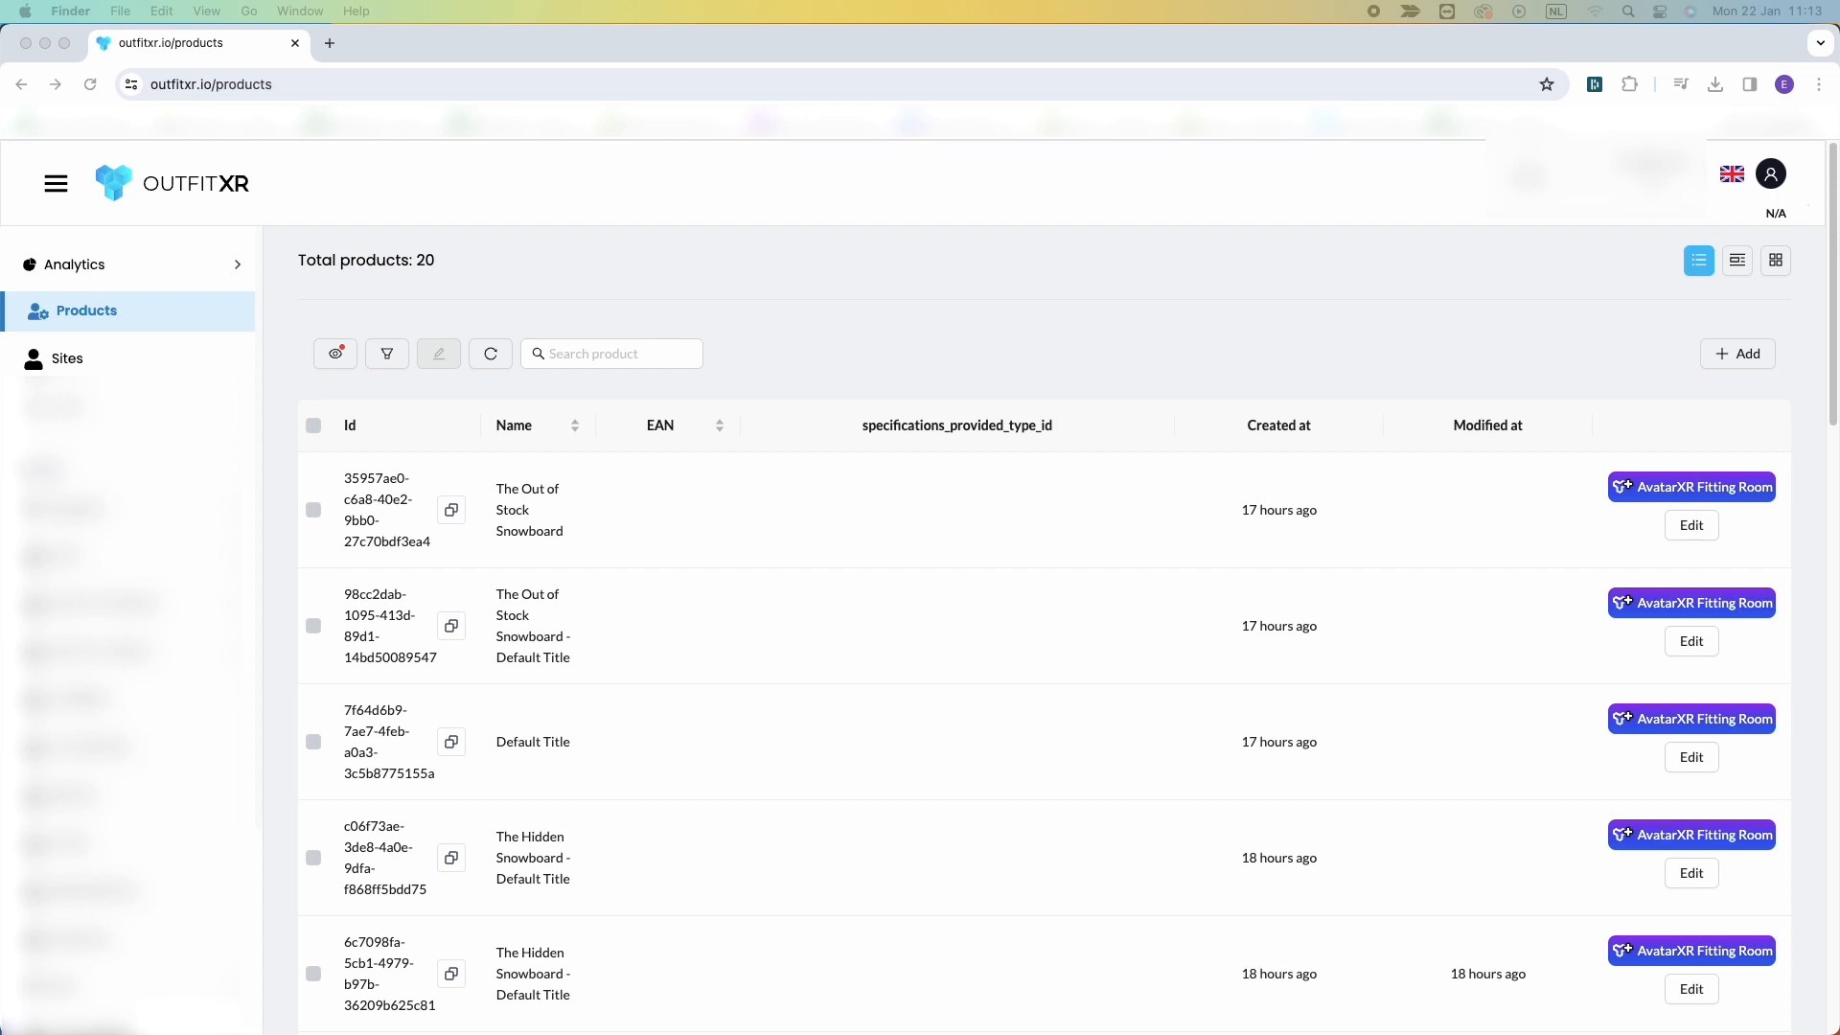
In the OutfitXR web app, add a product named Vero Moda - VMLINE MIDI SKIRT - A-lijn rok - S with its Zalando URL.
left_click(1733, 353)
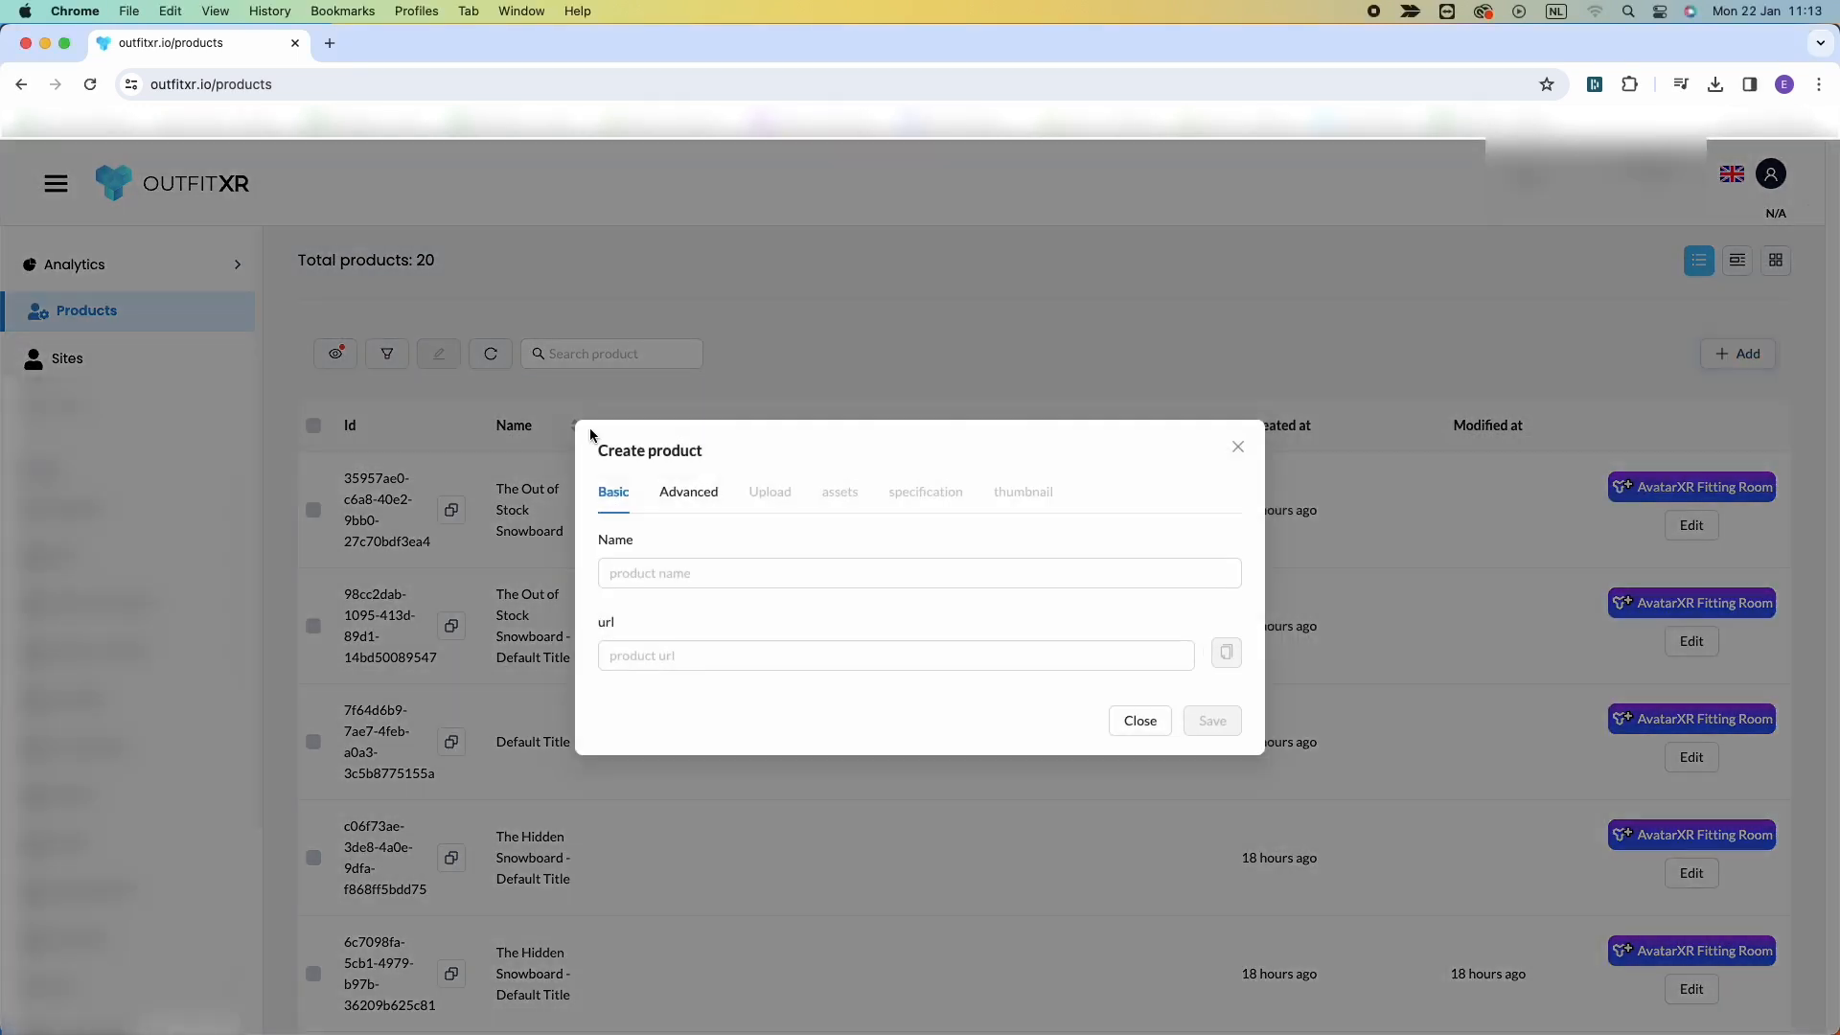
left_click(666, 579)
type("Vero Moda")
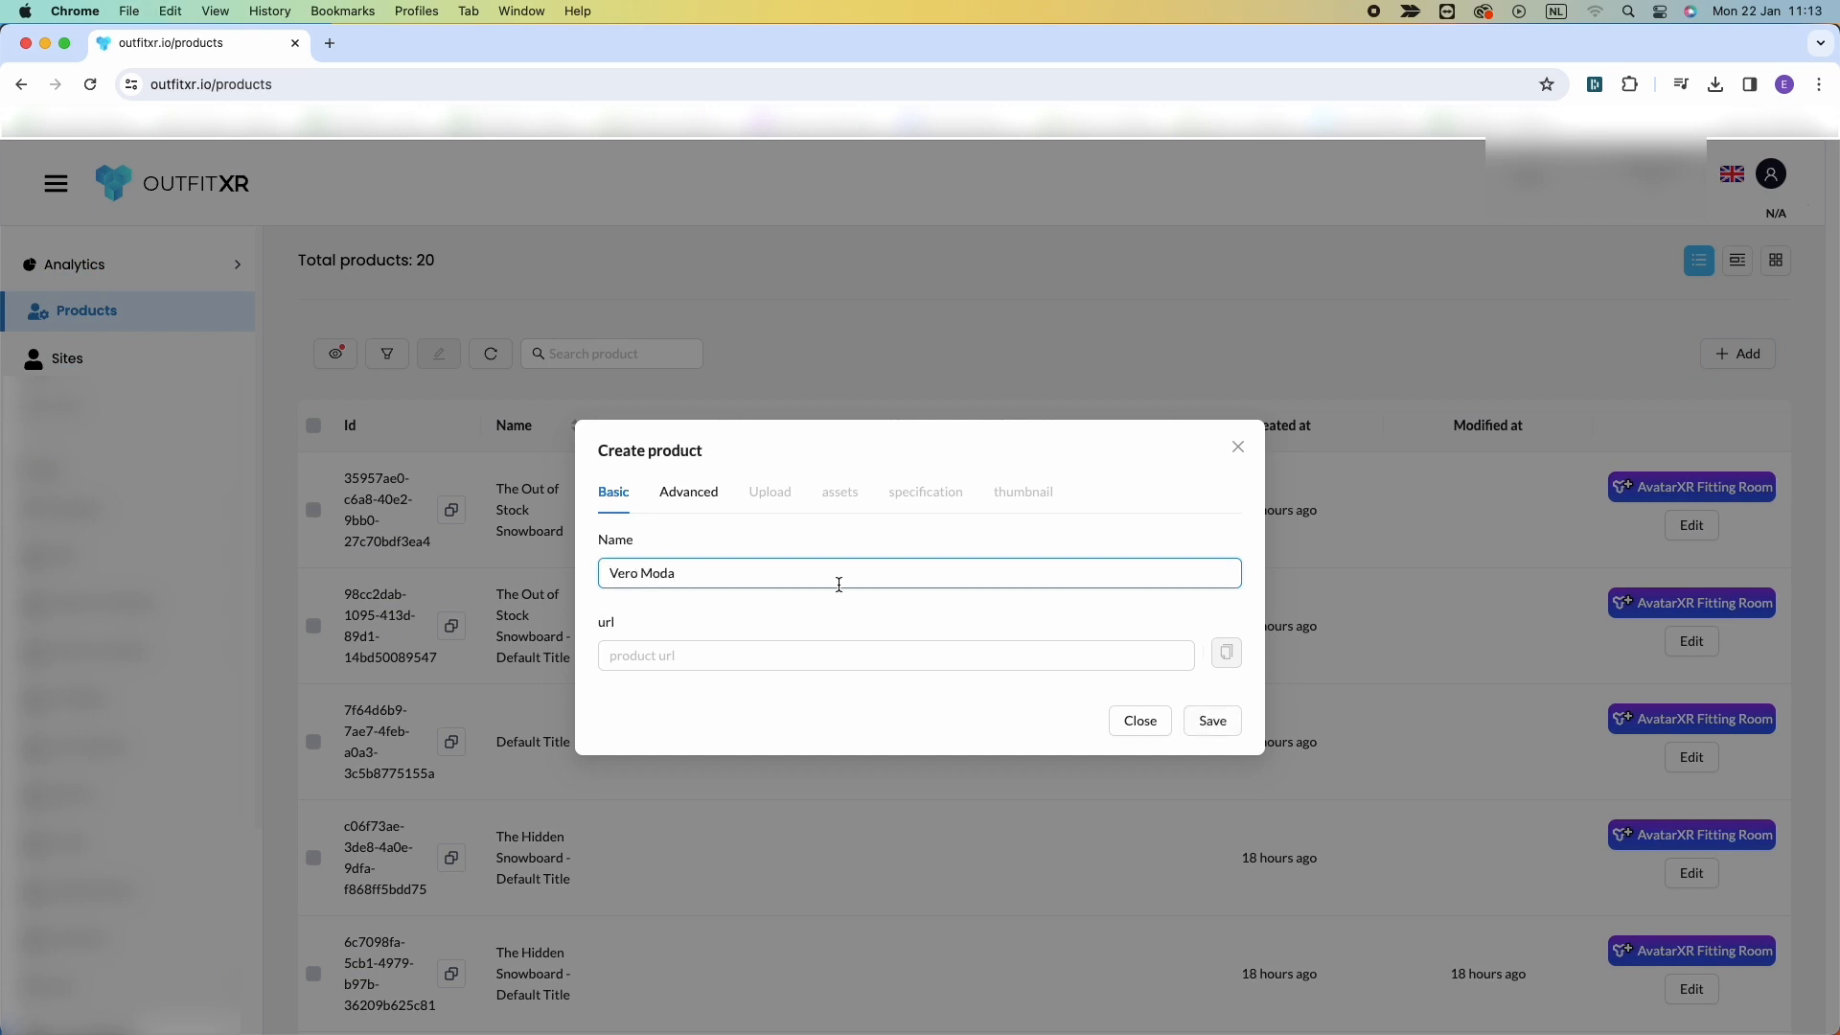
type("-")
type("VMLINE MIDI SKIRT - A-lijn rok")
left_click(678, 651)
key("super+v")
Set the new product's gender to Female in the advanced settings and save the product.
left_click(686, 498)
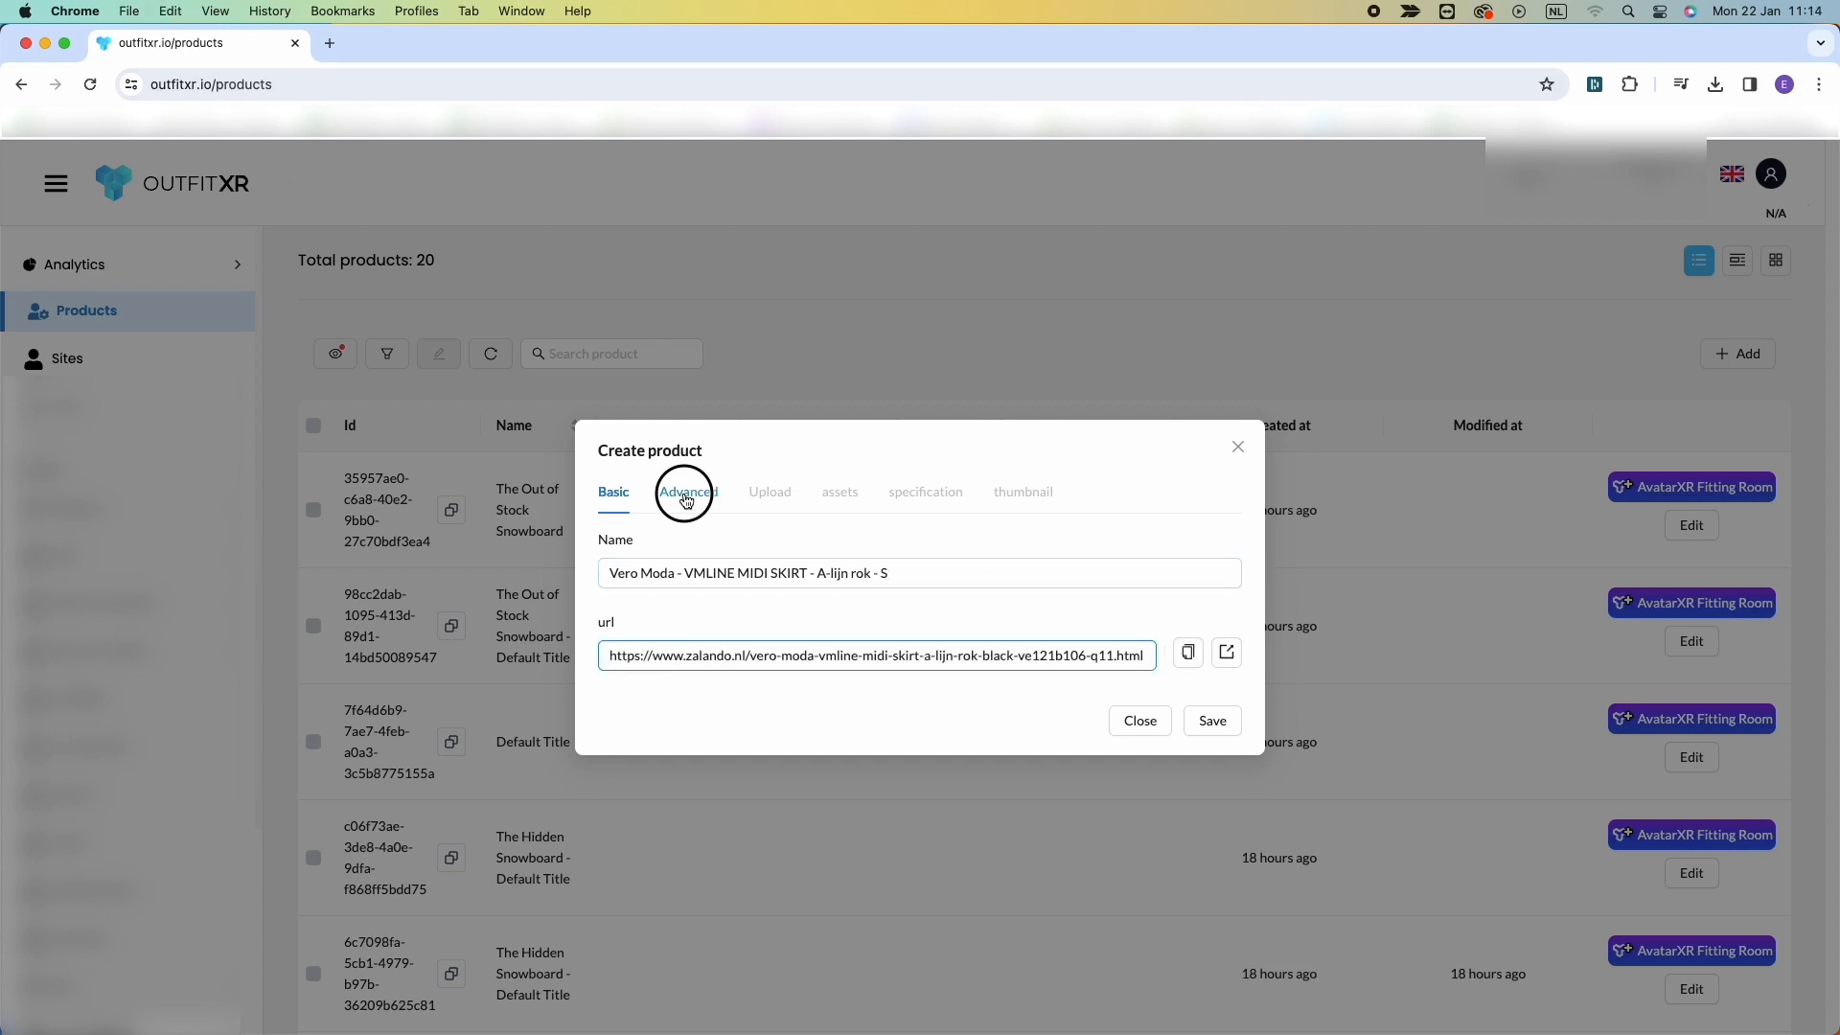
left_click(641, 402)
left_click(636, 466)
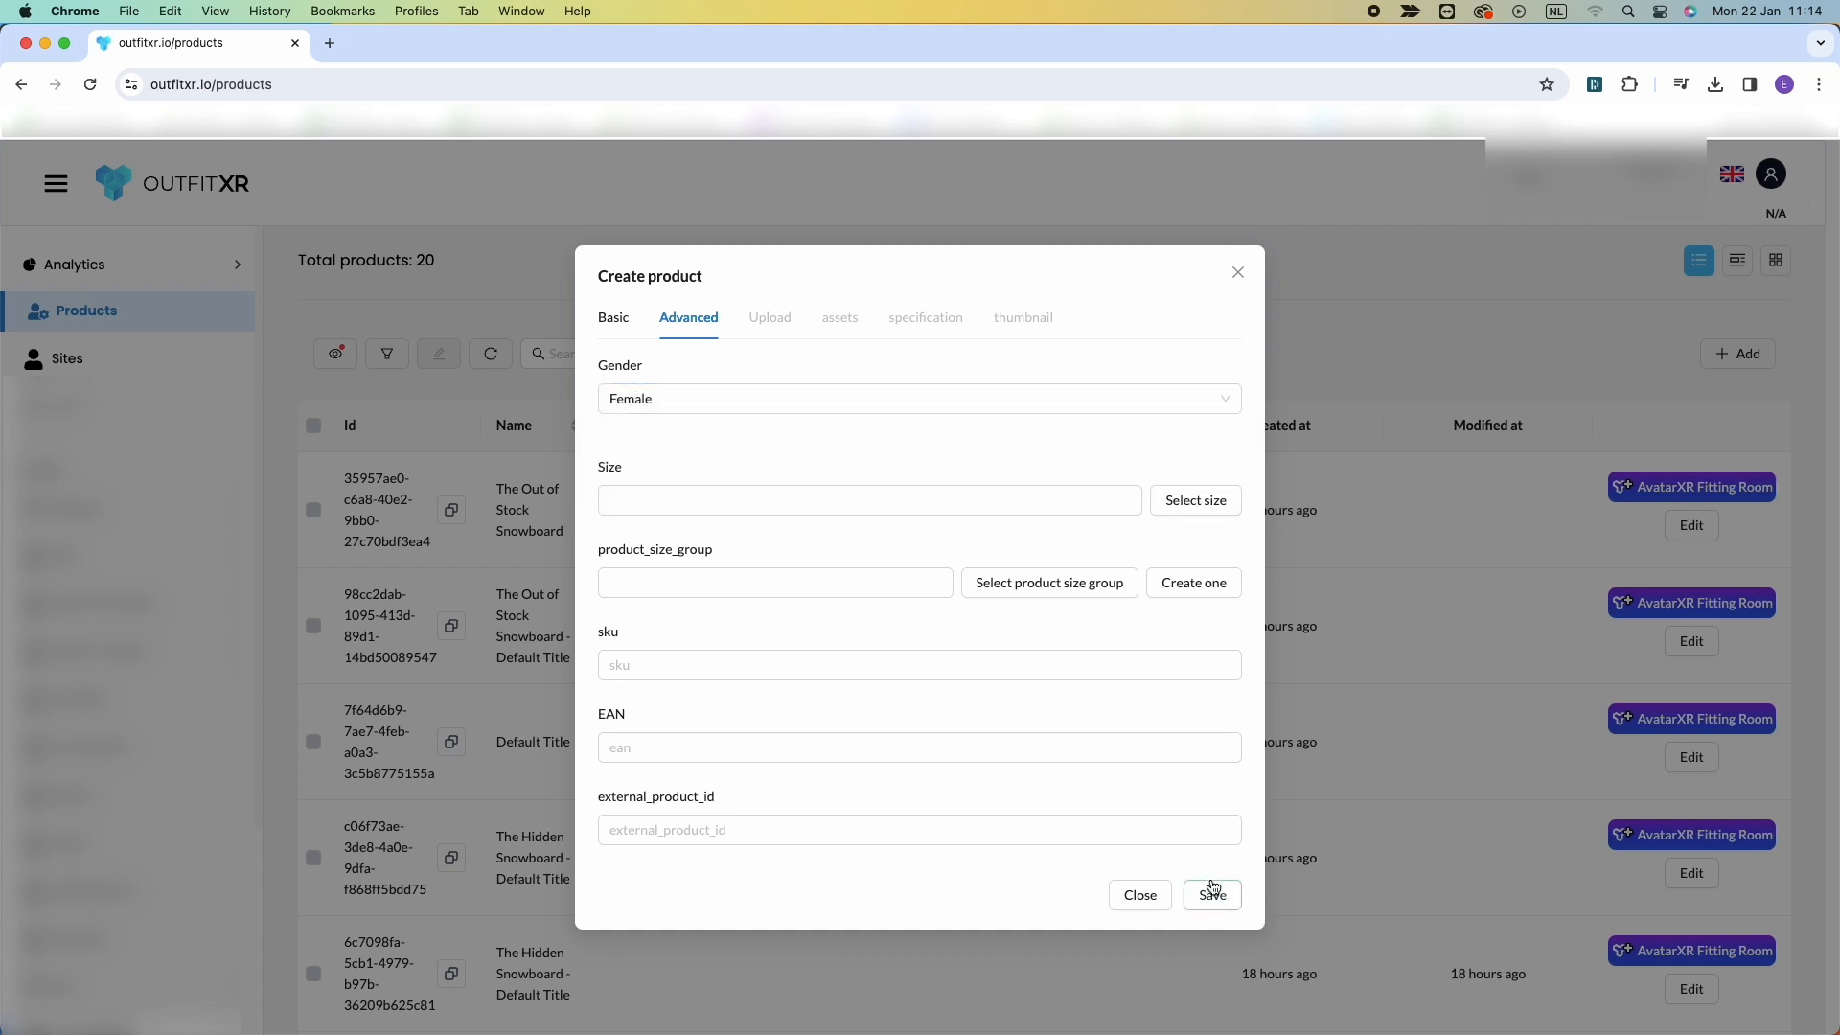
left_click(1212, 887)
left_click(1211, 900)
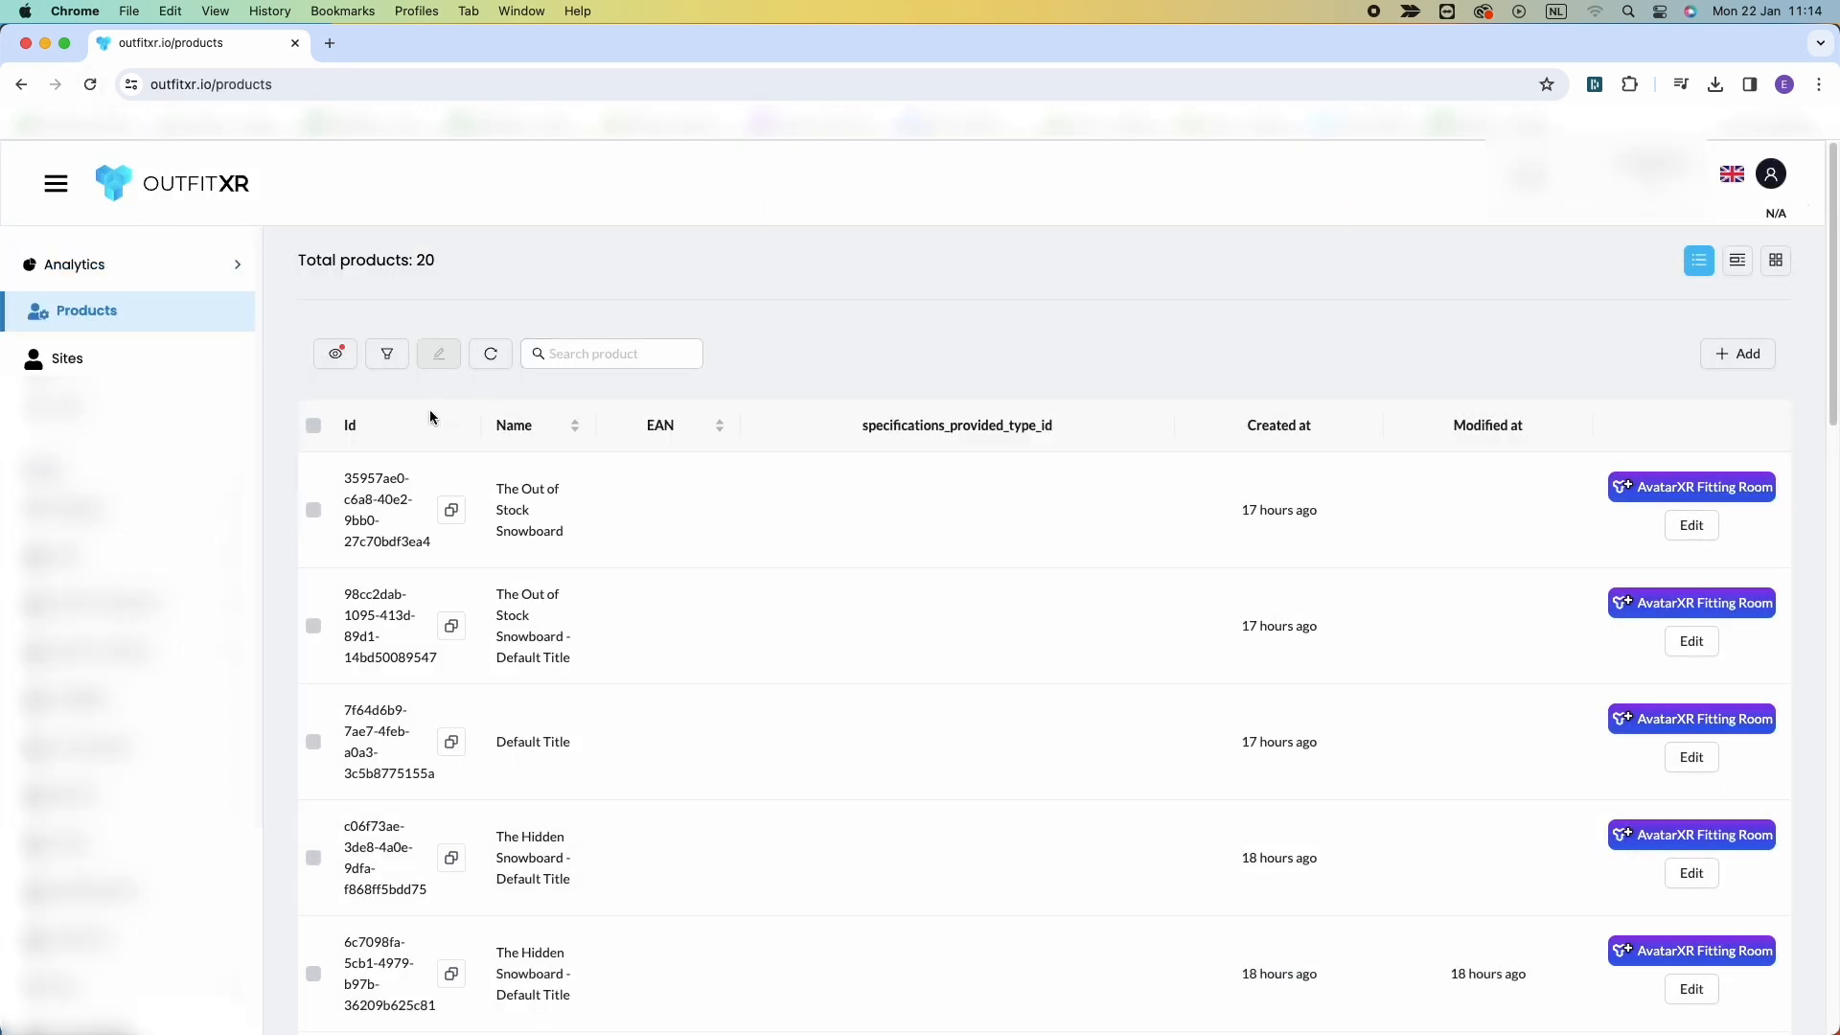
Edit the new product and upload back_closeup, back, front_closeup and front images as its specifications.
left_click(490, 355)
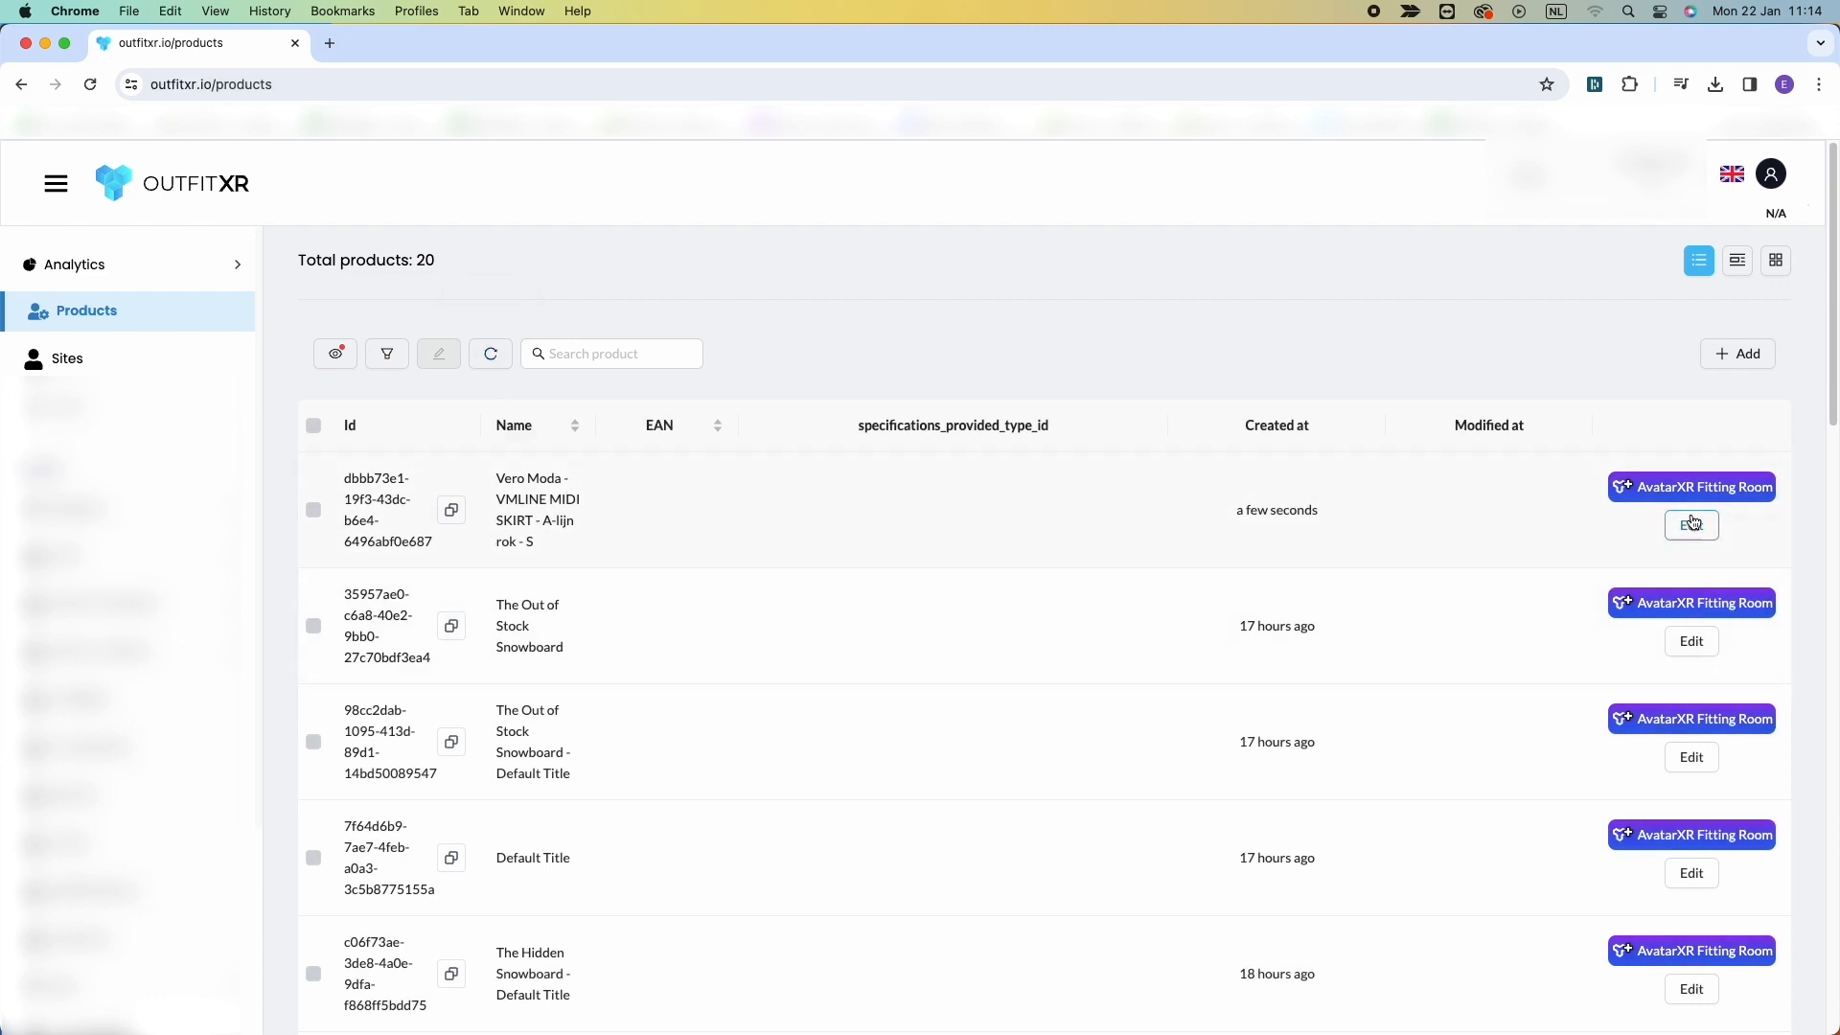
left_click(1693, 524)
left_click(695, 415)
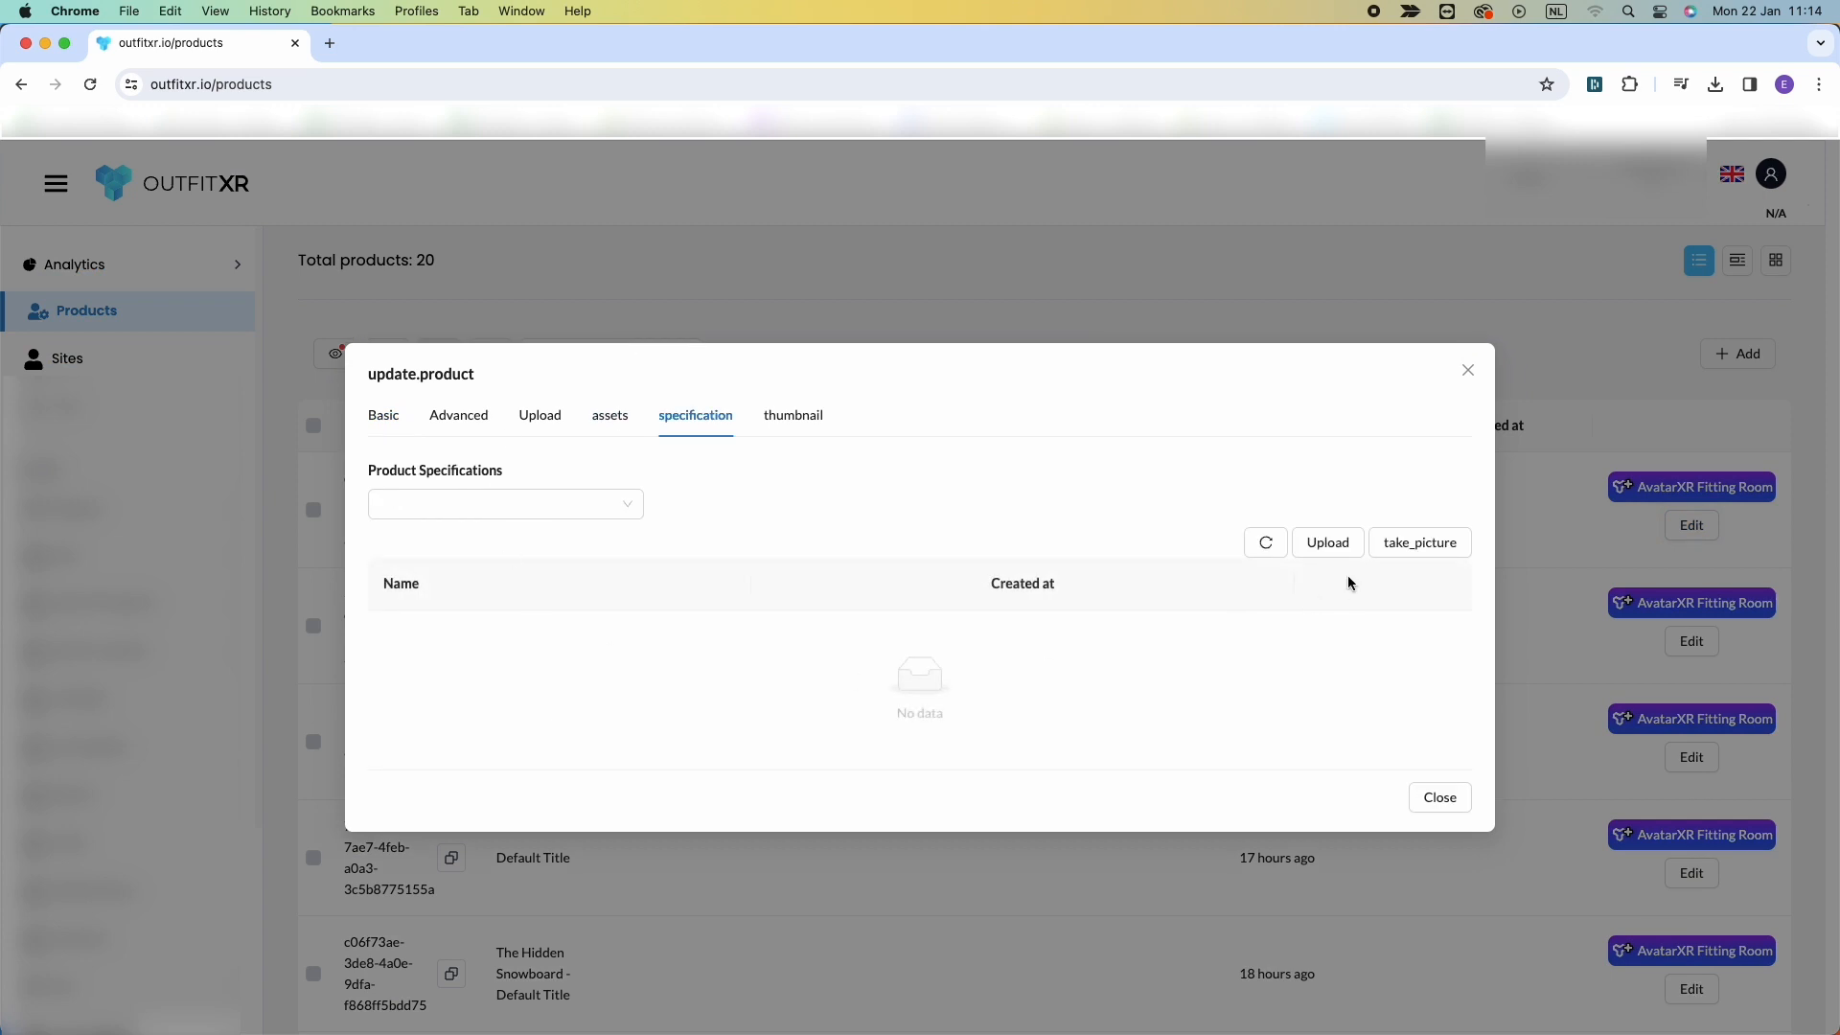
left_click(1326, 544)
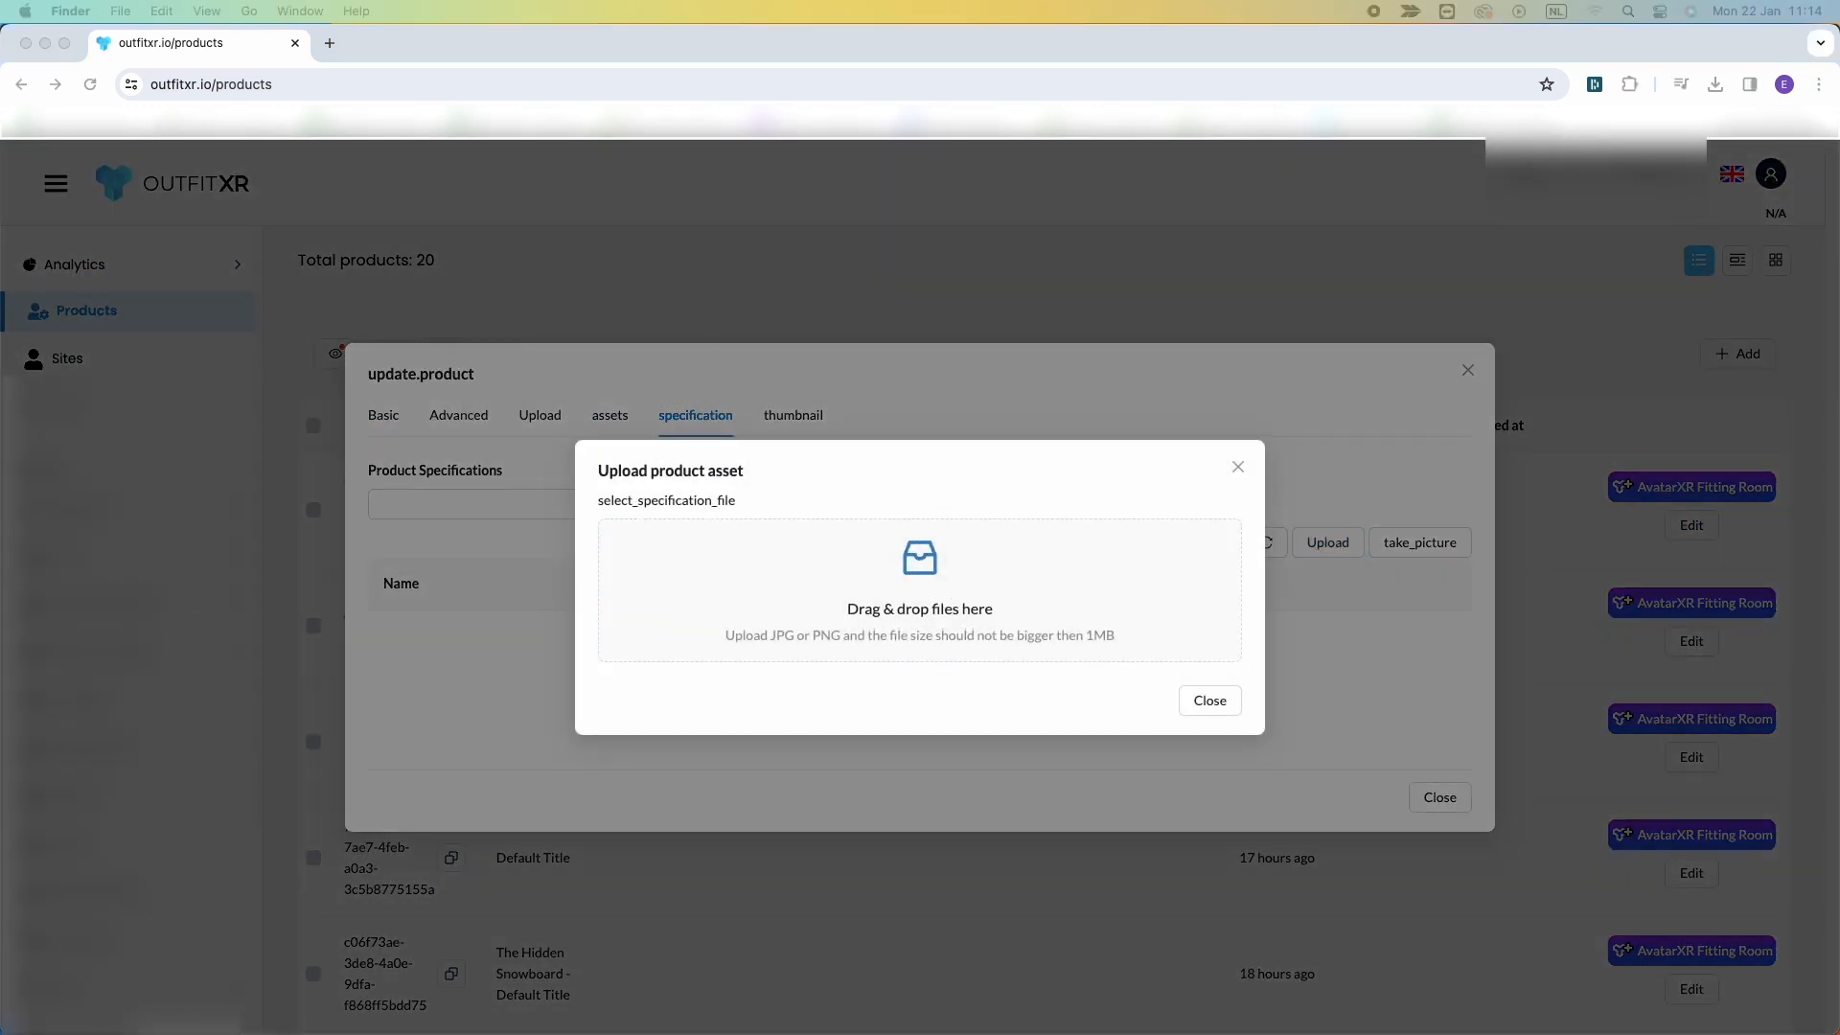
left_click_drag(709, 143, 958, 591)
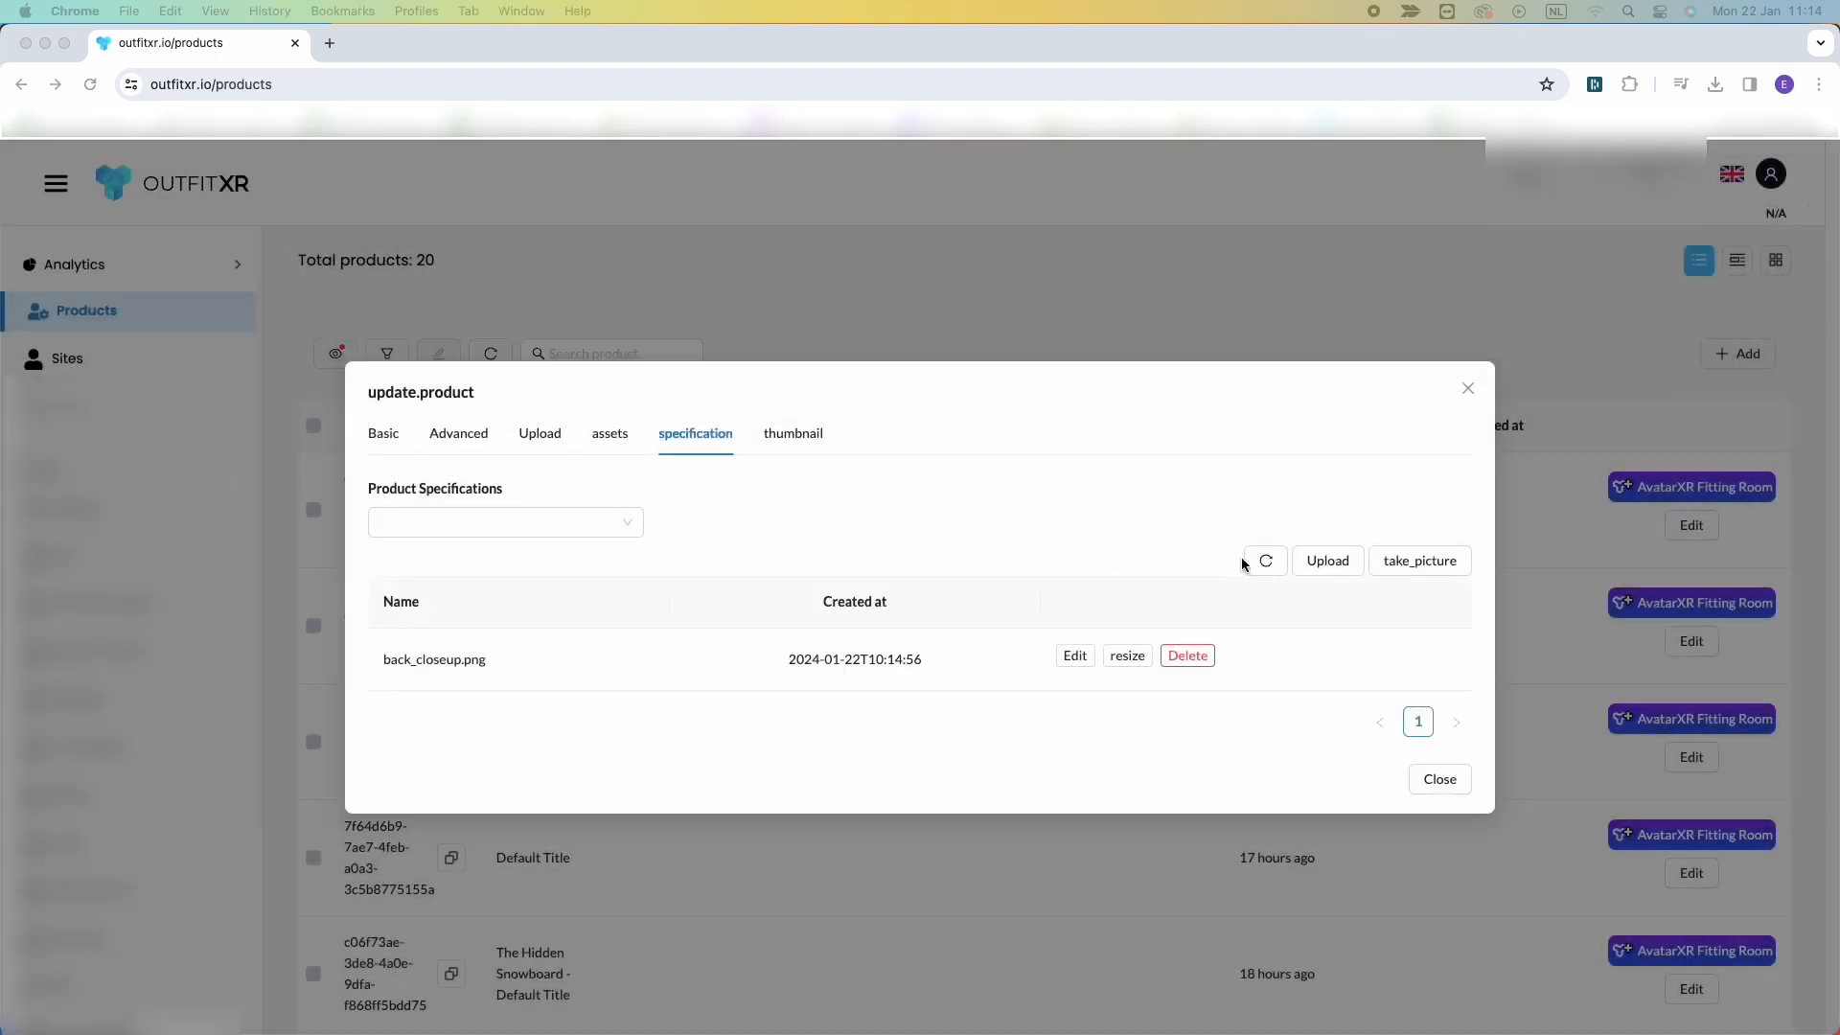
left_click(1327, 564)
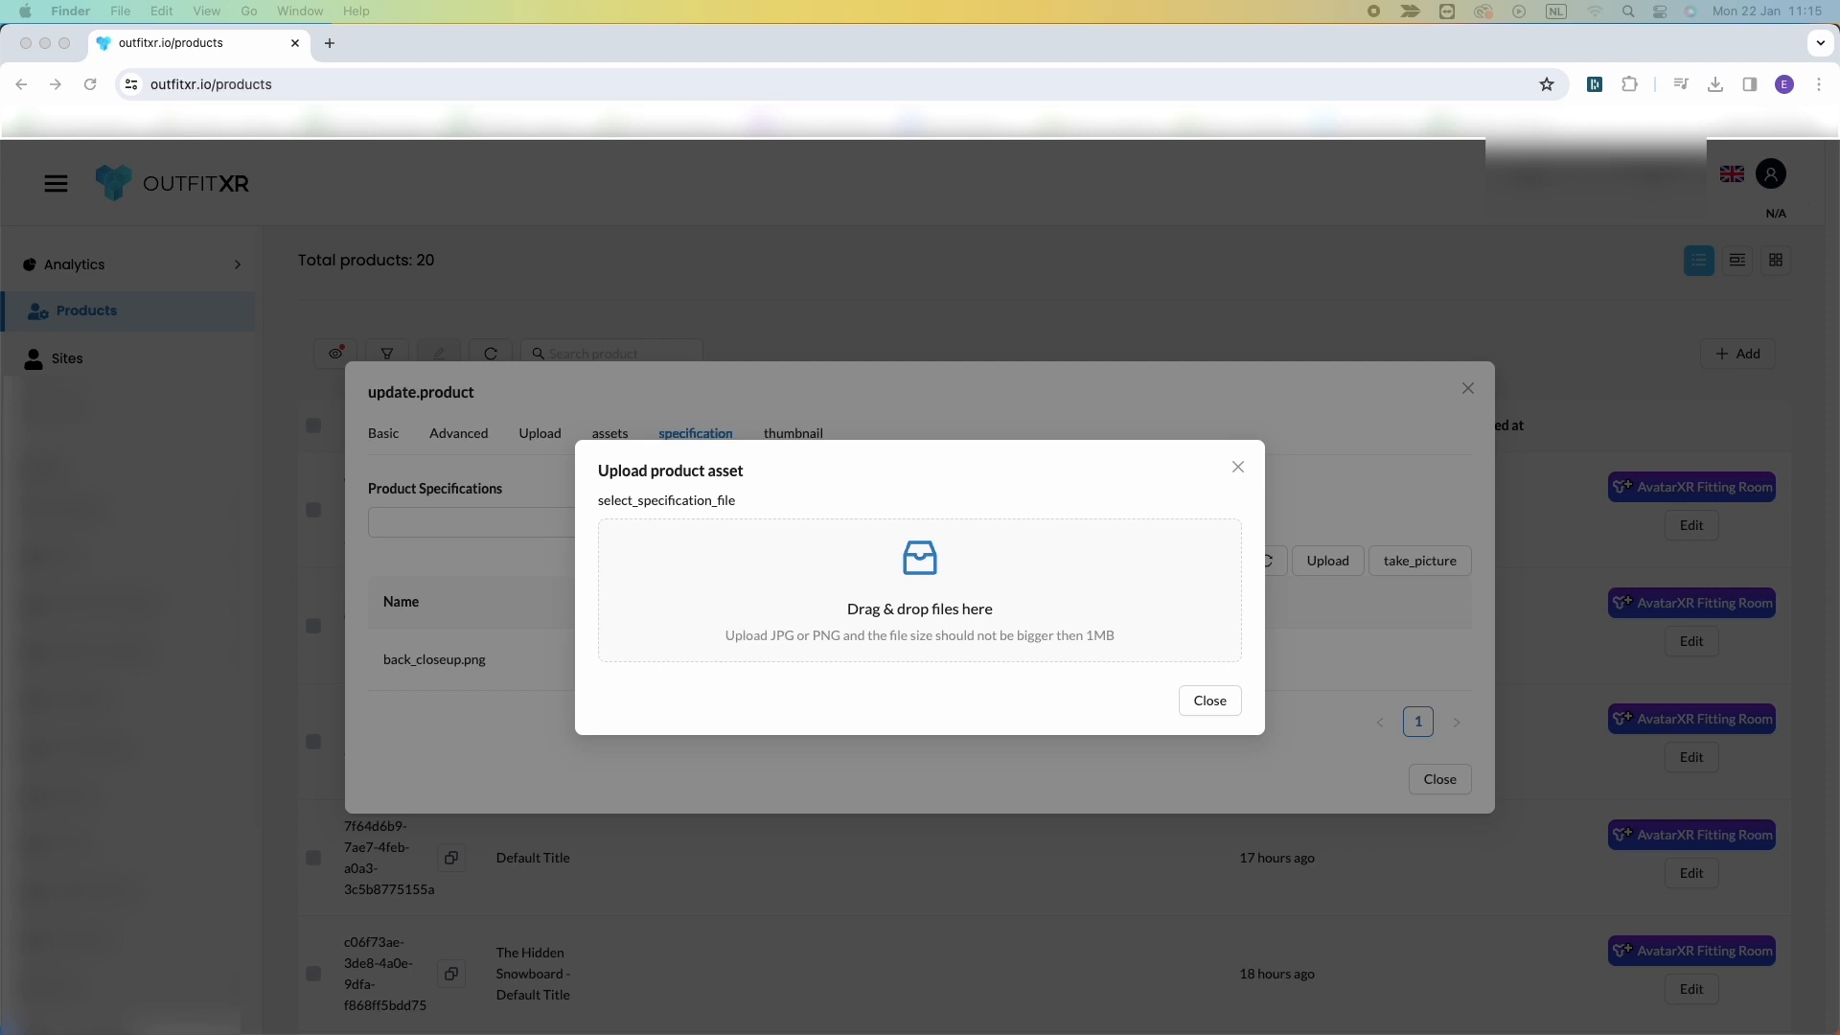
left_click_drag(1821, 536, 922, 575)
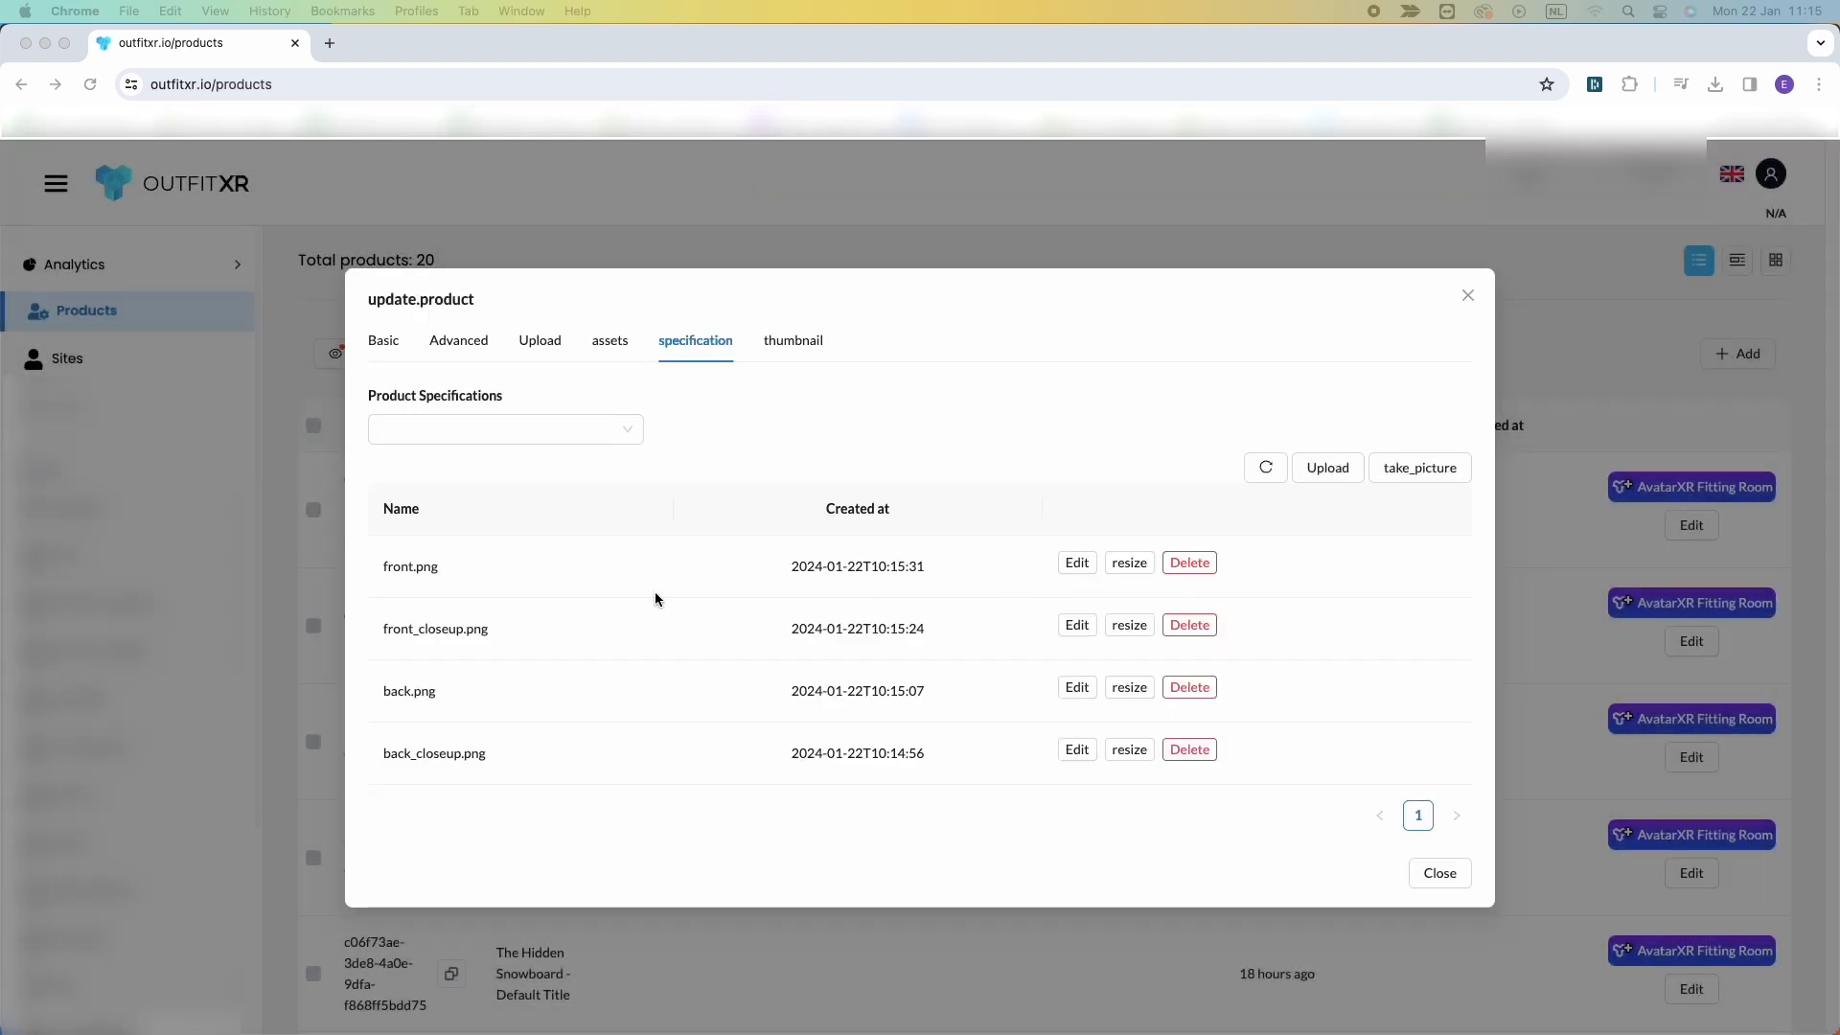
Open the front.png specification image in the measurement editor.
left_click(1077, 566)
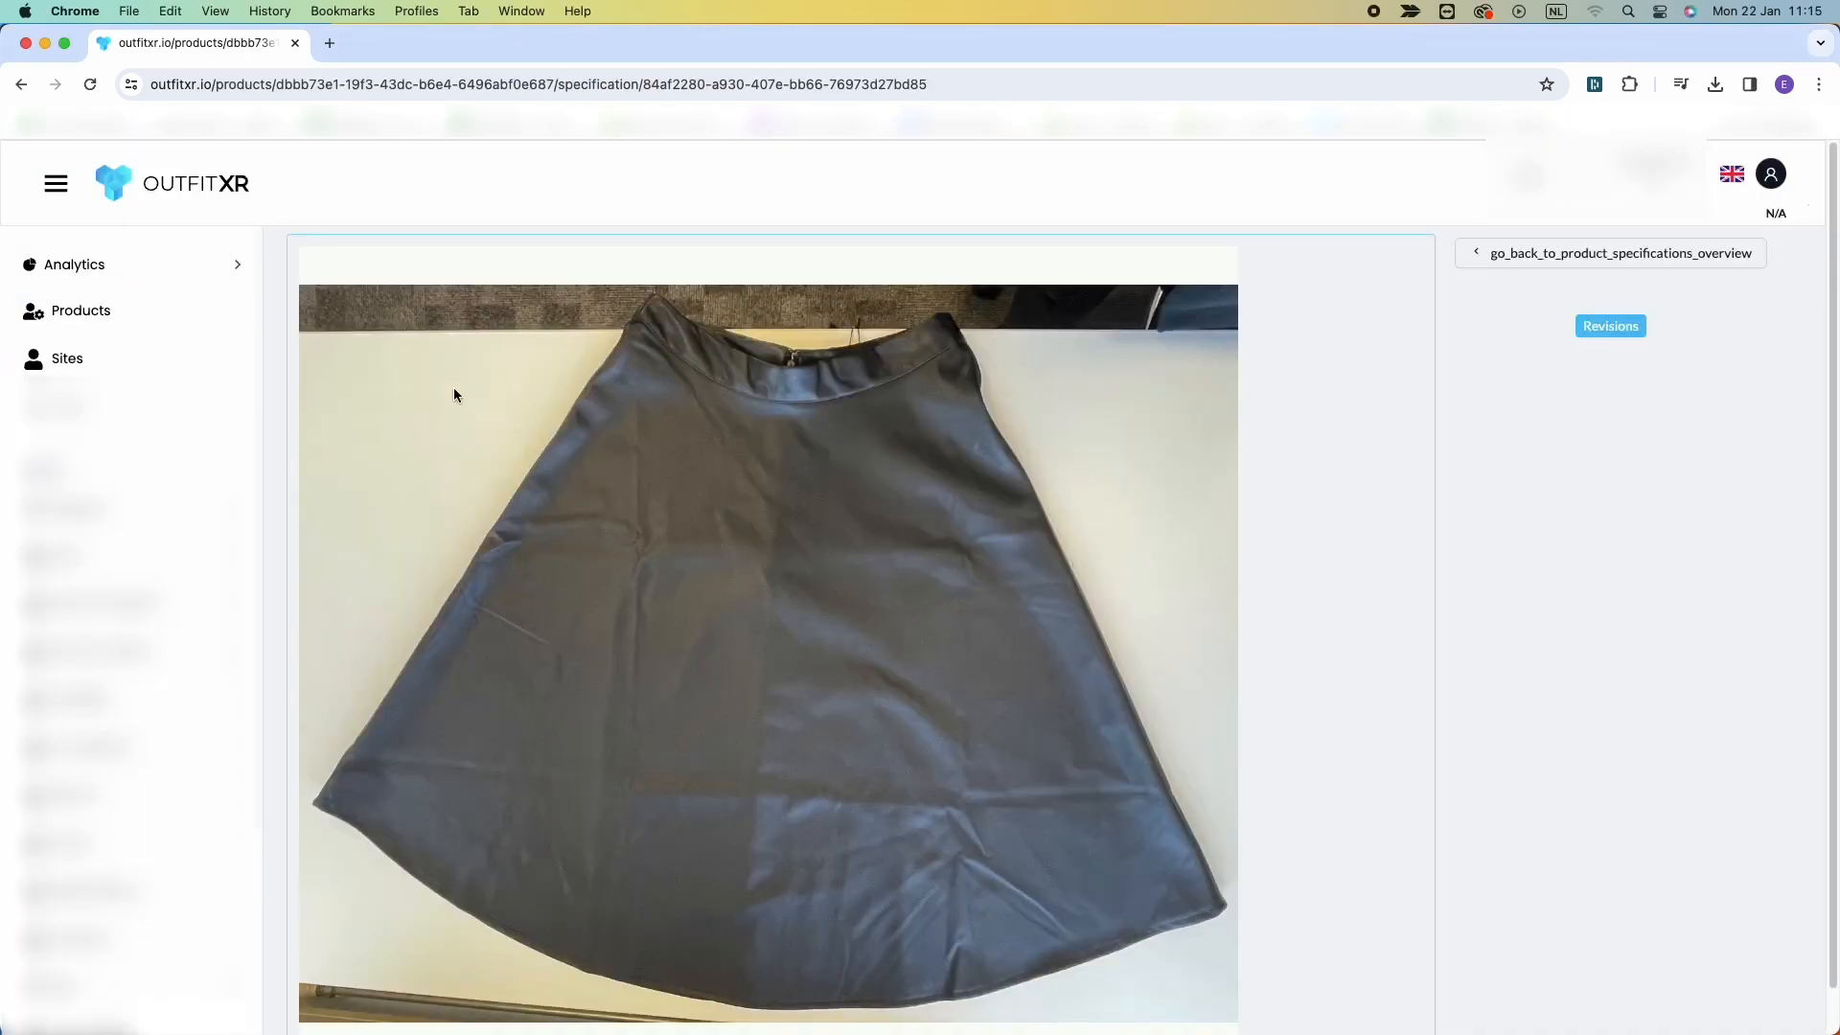
scroll(922, 634, "down", 1)
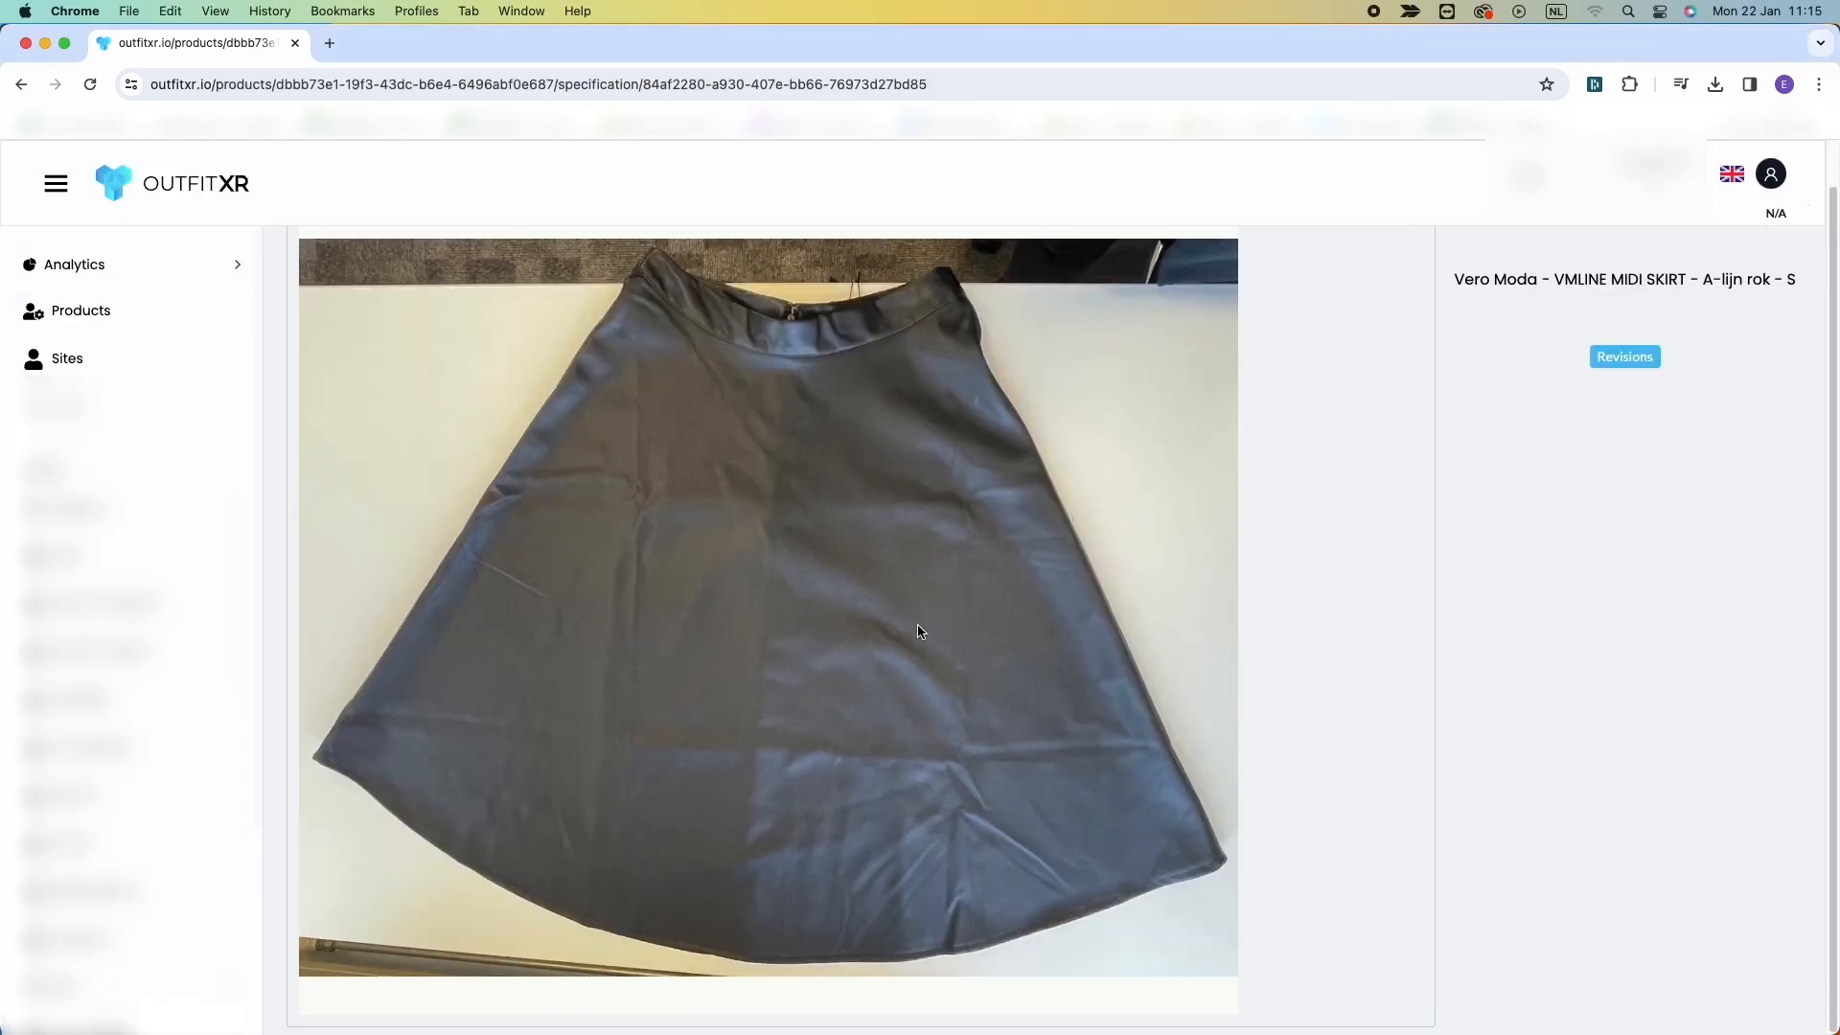
scroll(920, 631, "up", 1)
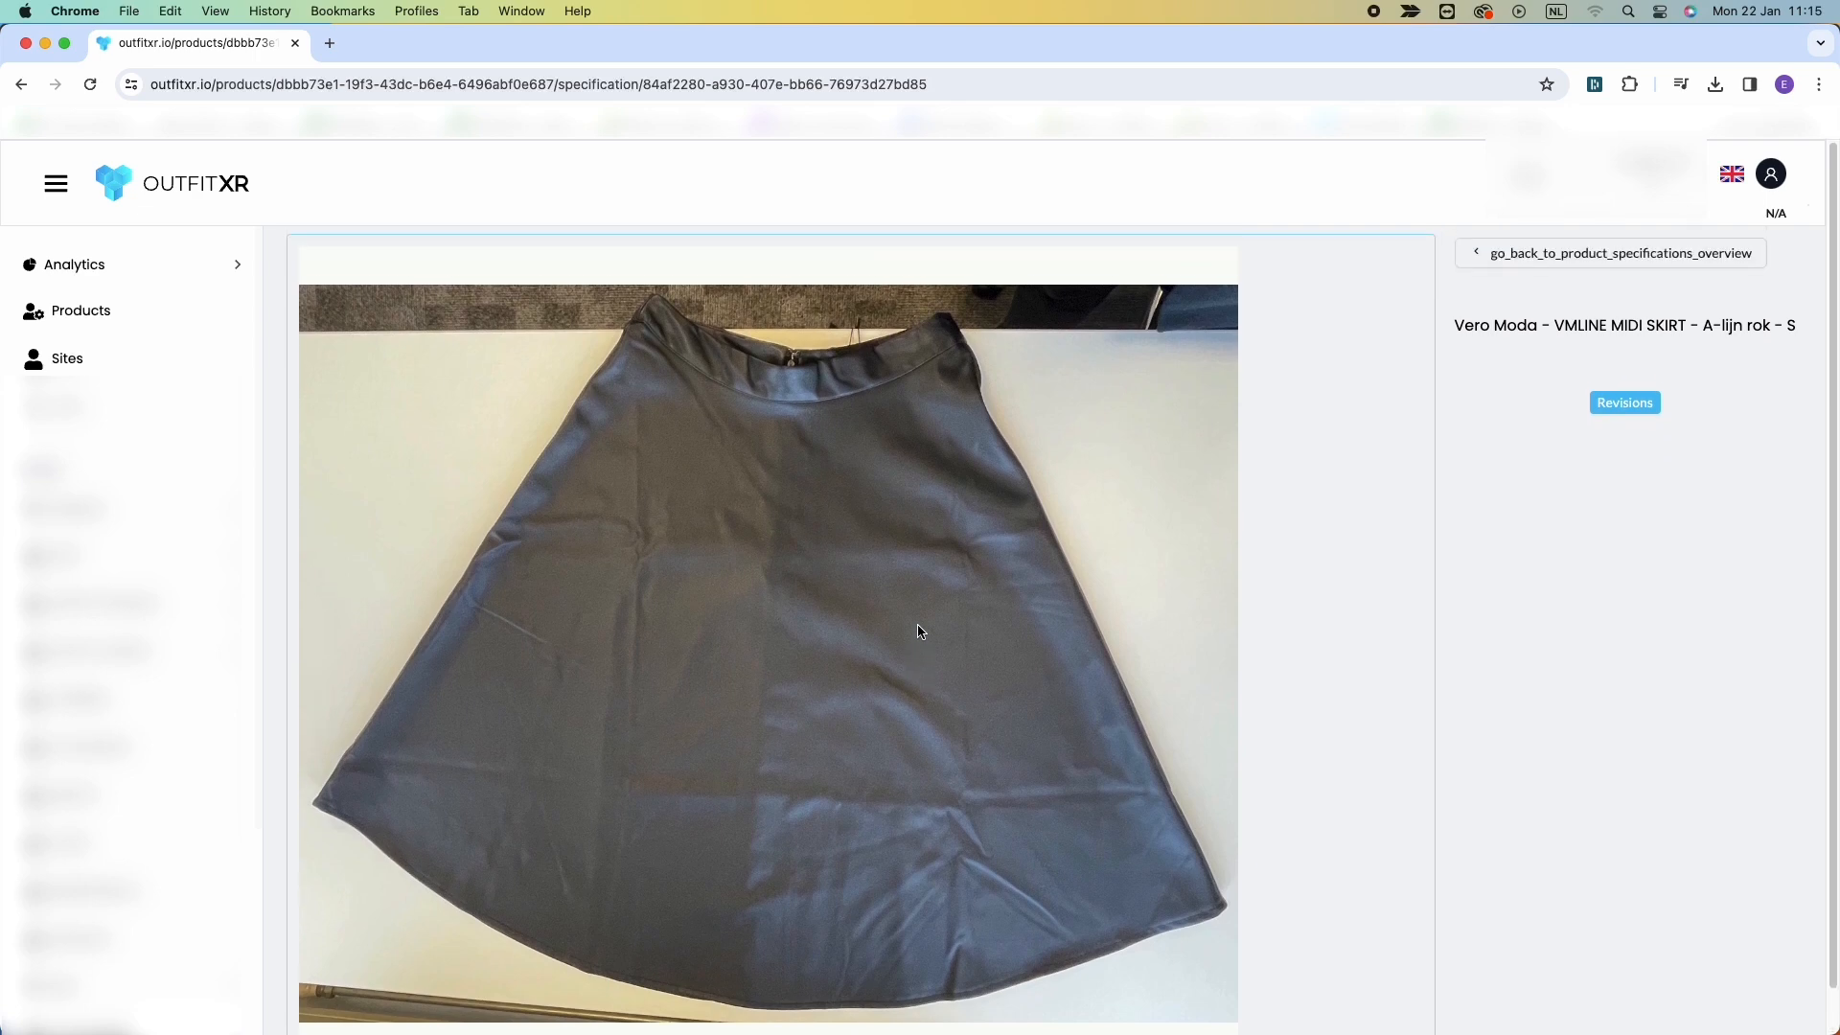
left_click_drag(308, 795, 650, 294)
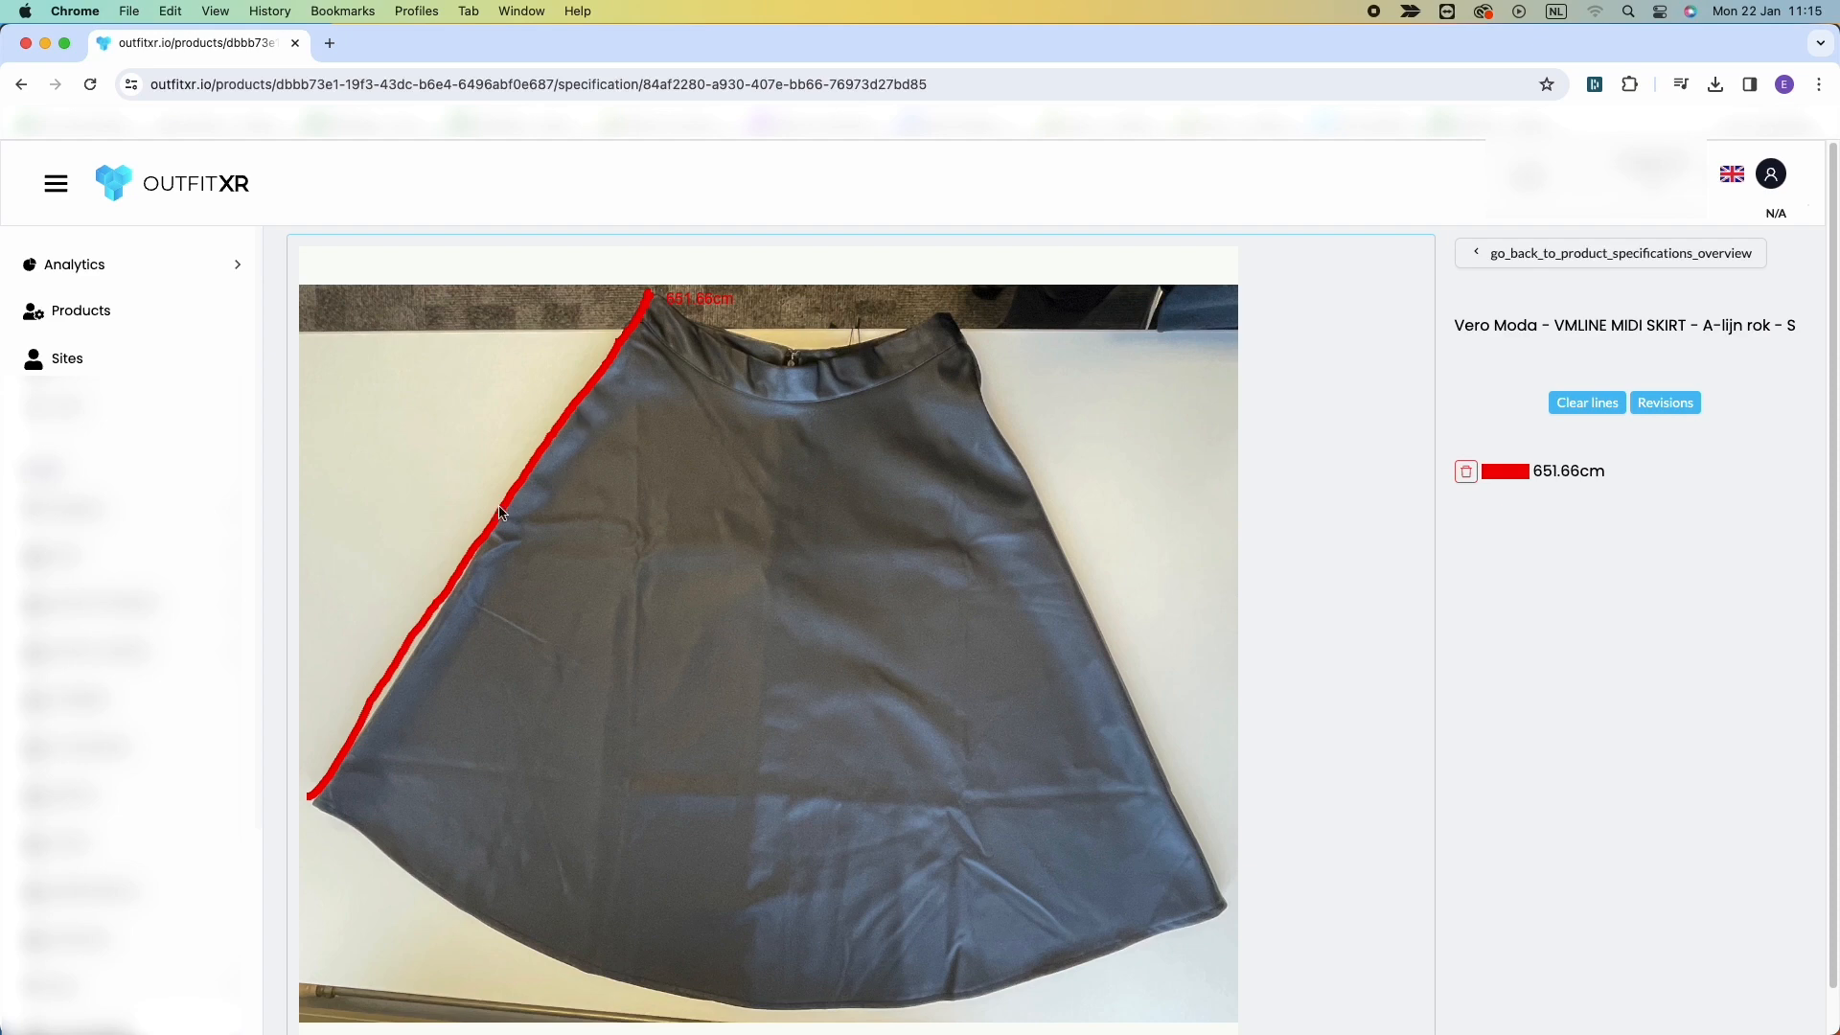
left_click(649, 310)
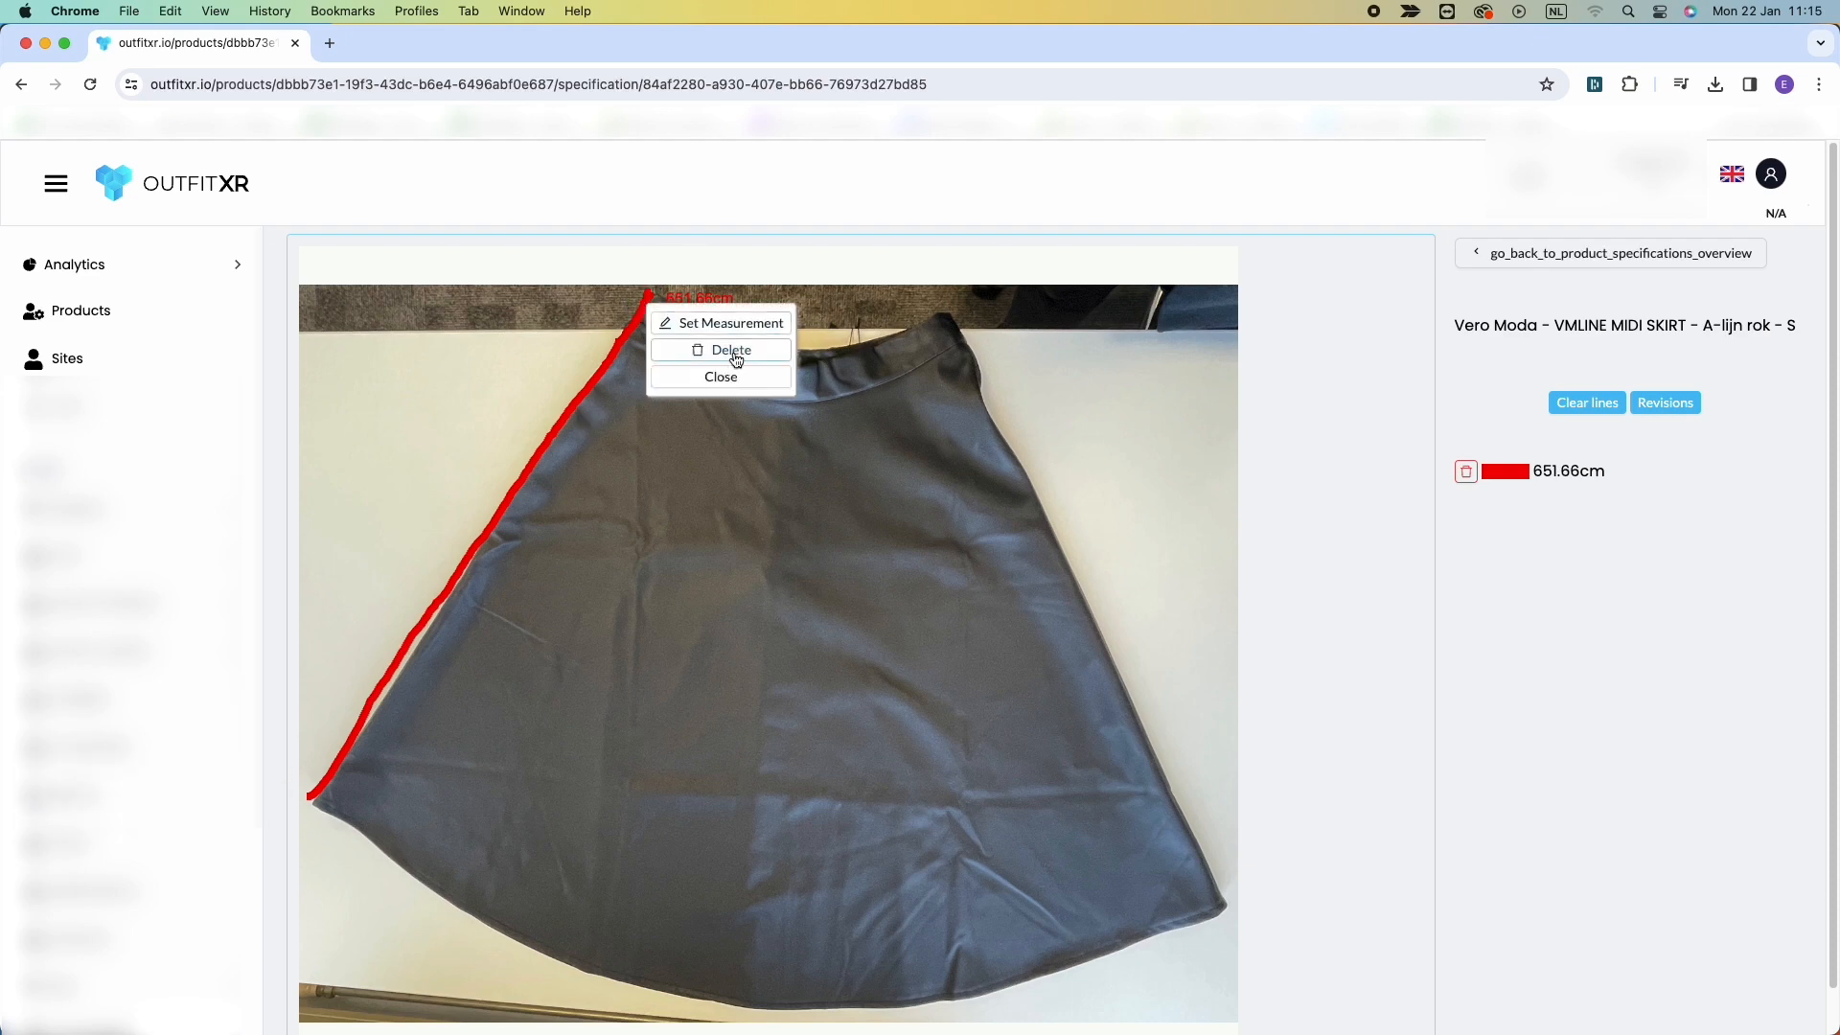
left_click(720, 350)
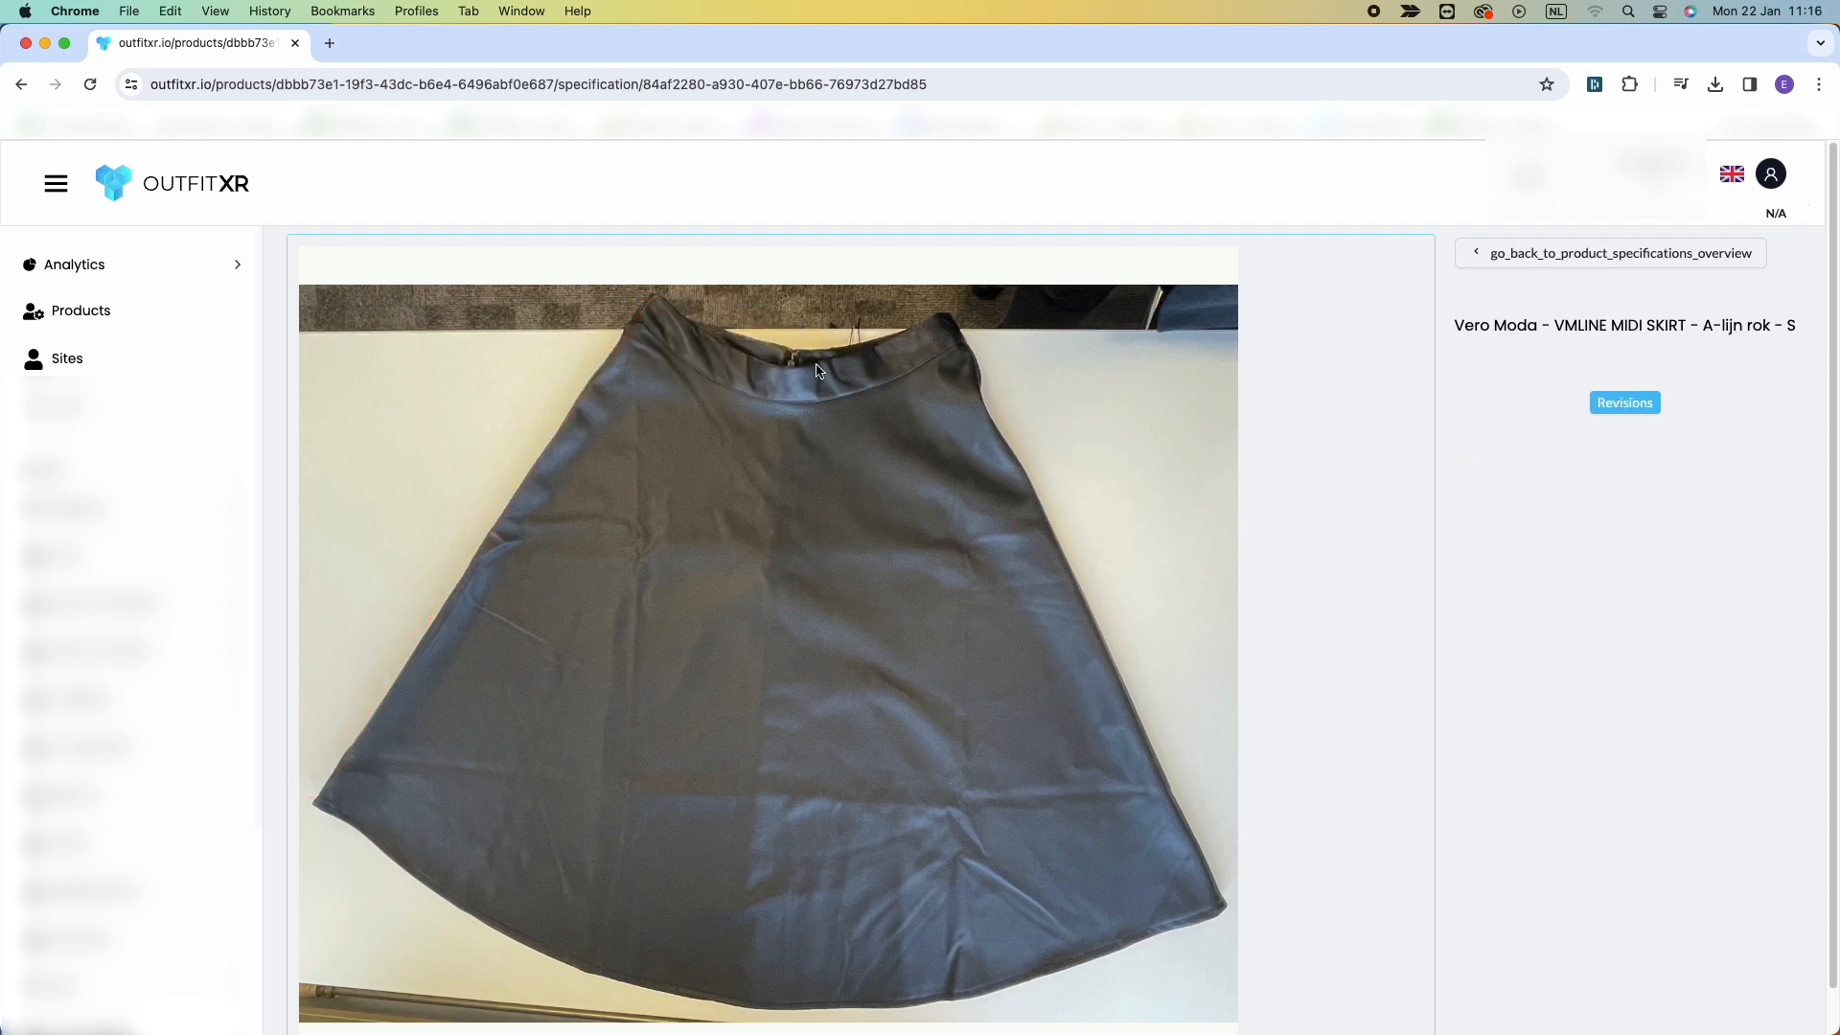
mouse_move(313, 801)
left_mouse_down()
mouse_move(480, 501)
mouse_move(640, 304)
left_mouse_up()
left_click(1469, 471)
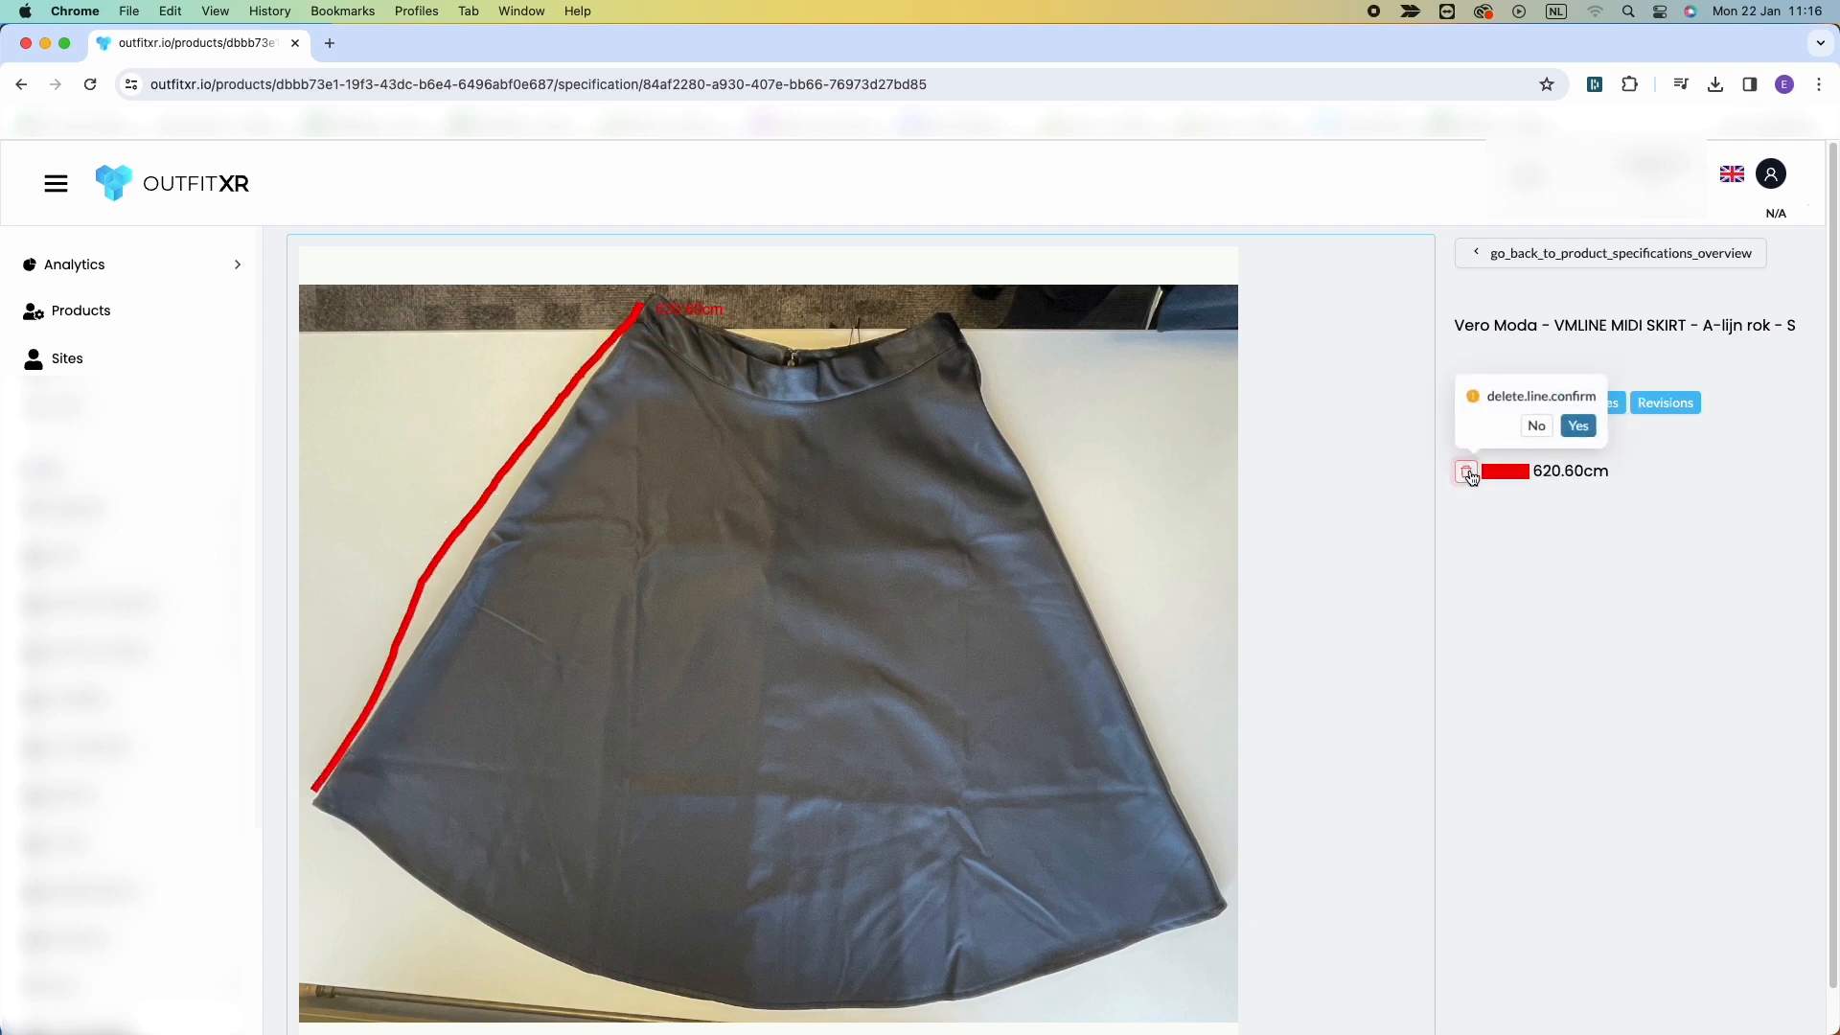
left_click(1575, 427)
left_click(1467, 472)
left_click(1579, 422)
Draw a measurement line along the skirt's left side from hem to waist, and set it manually to 71.5 cm with a green highlight.
left_click_drag(308, 799, 638, 299)
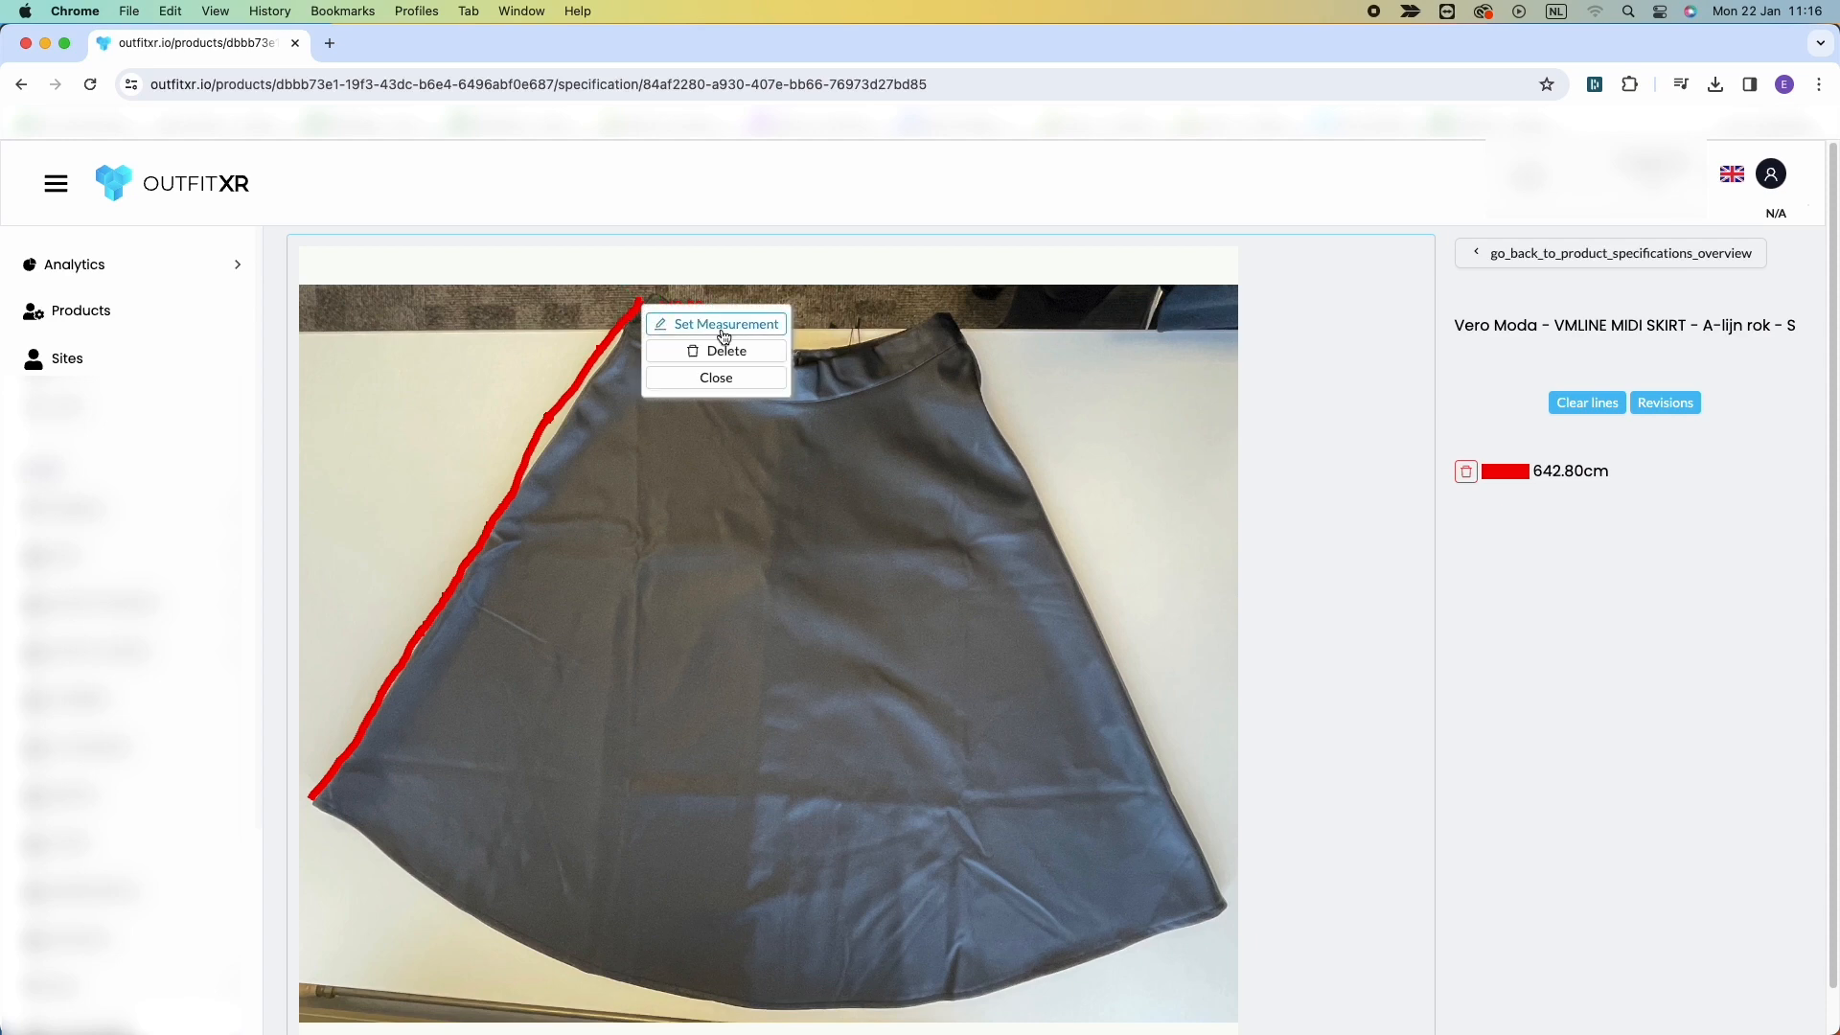
left_click(721, 328)
left_click(826, 301)
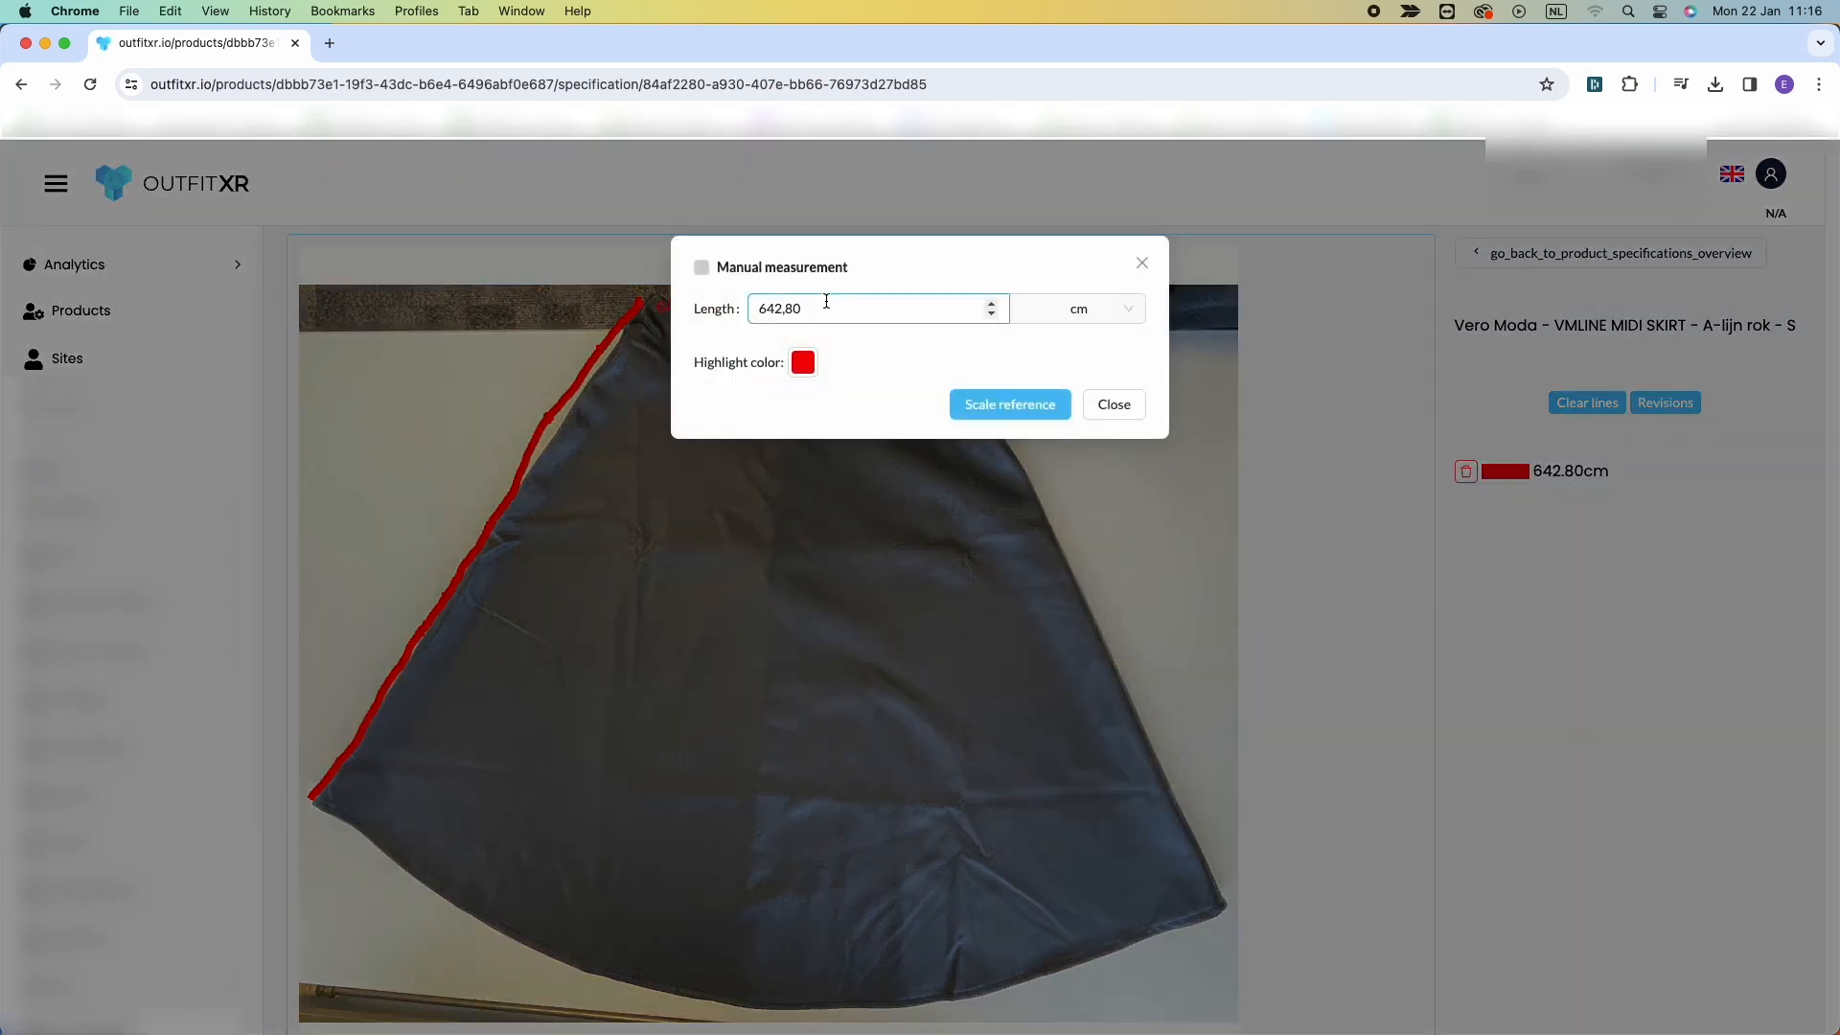
left_click(701, 268)
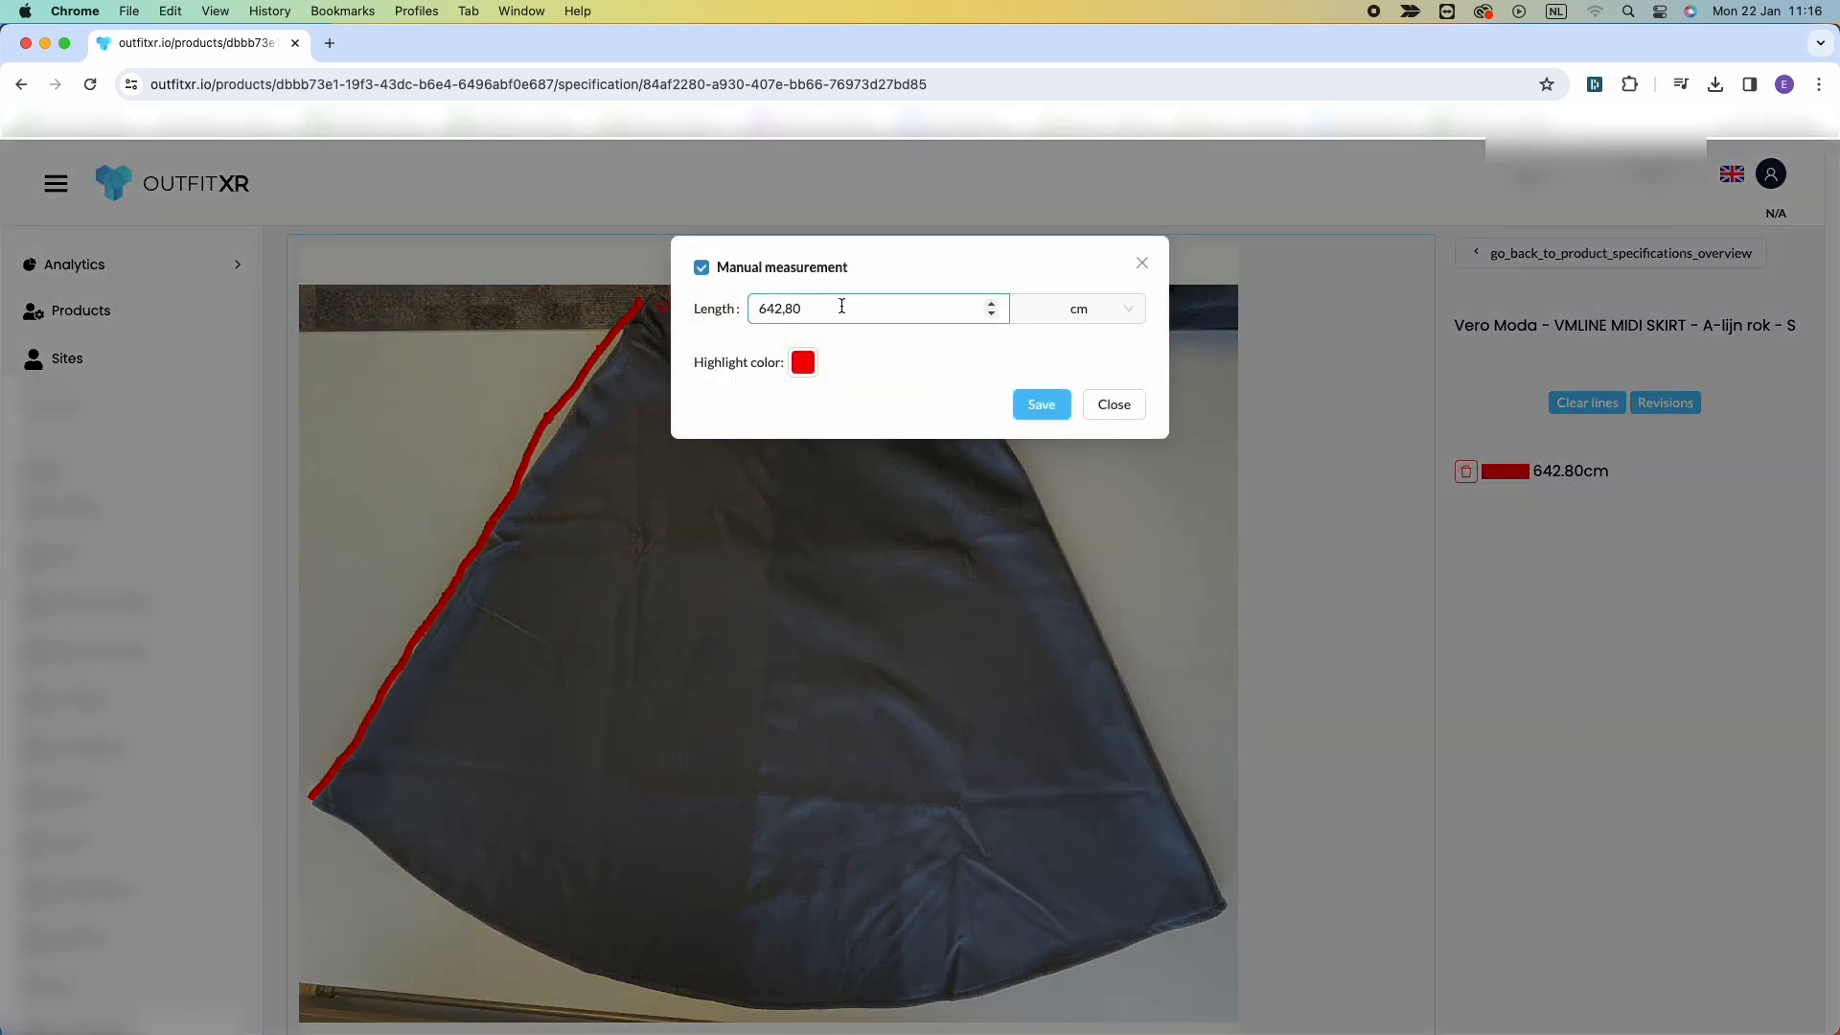
left_click_drag(817, 309, 690, 313)
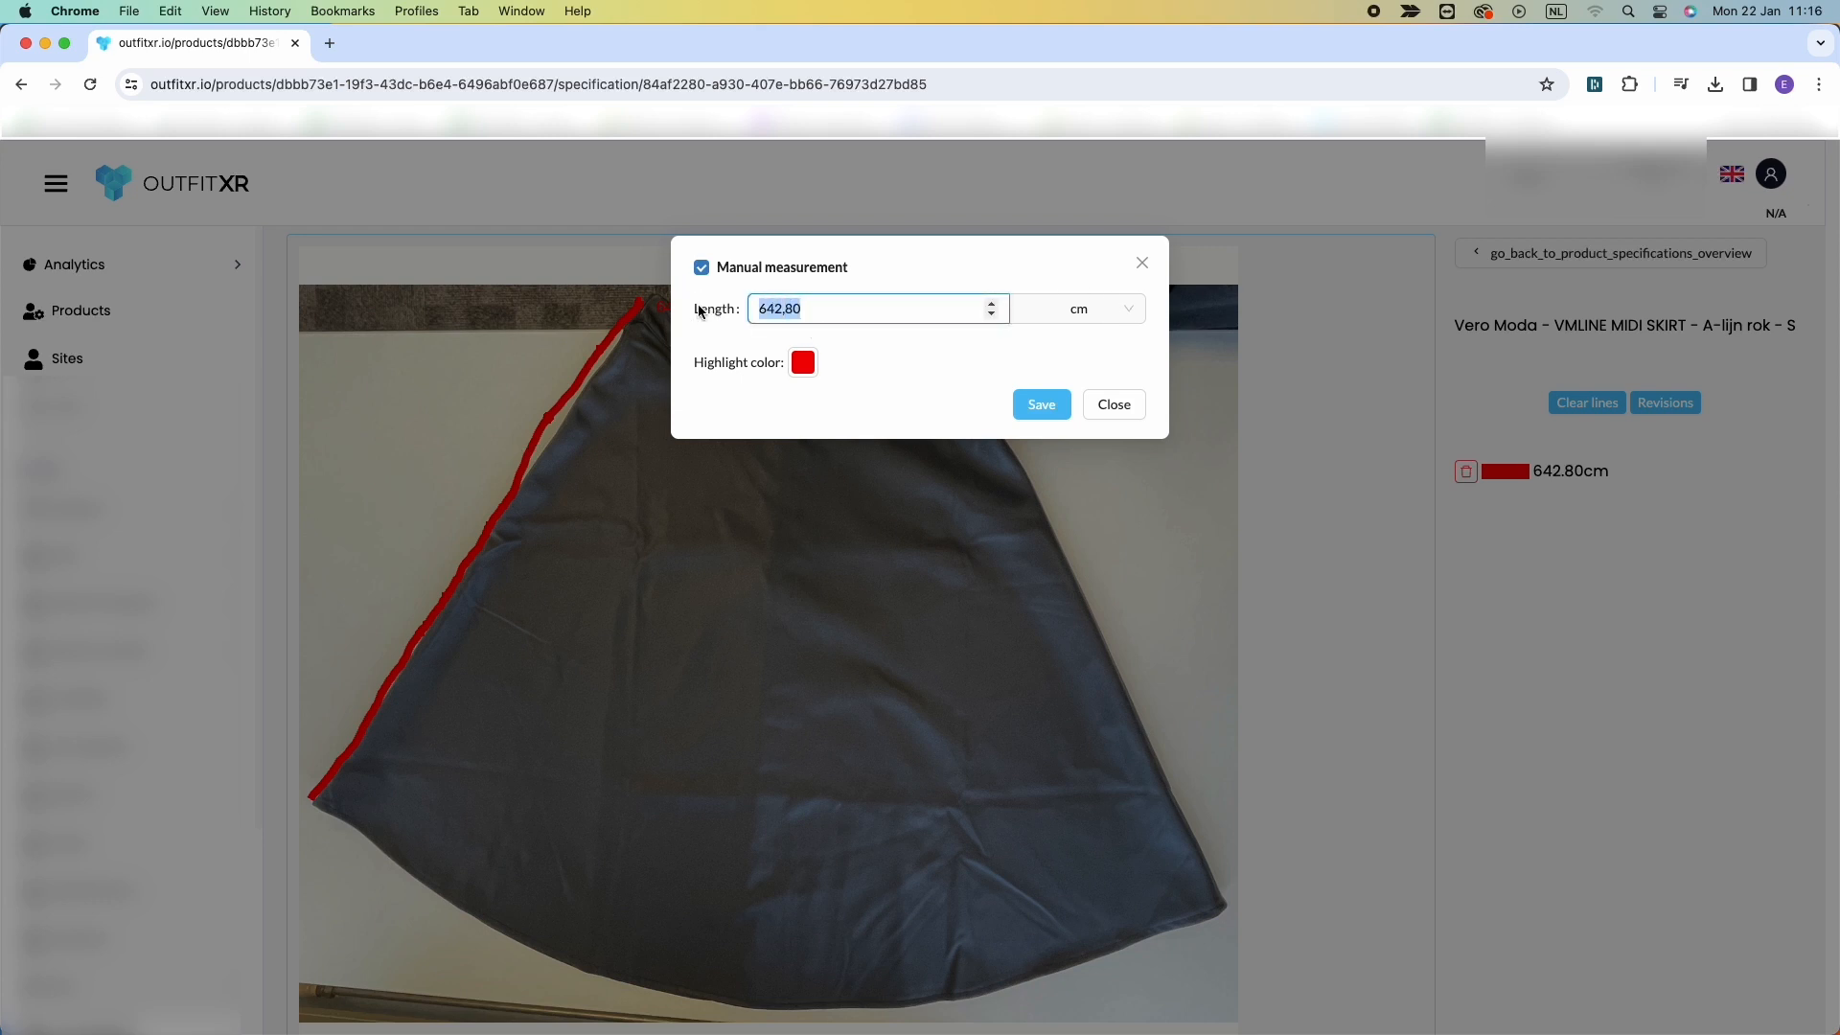
type("715")
left_click(817, 370)
left_click(843, 572)
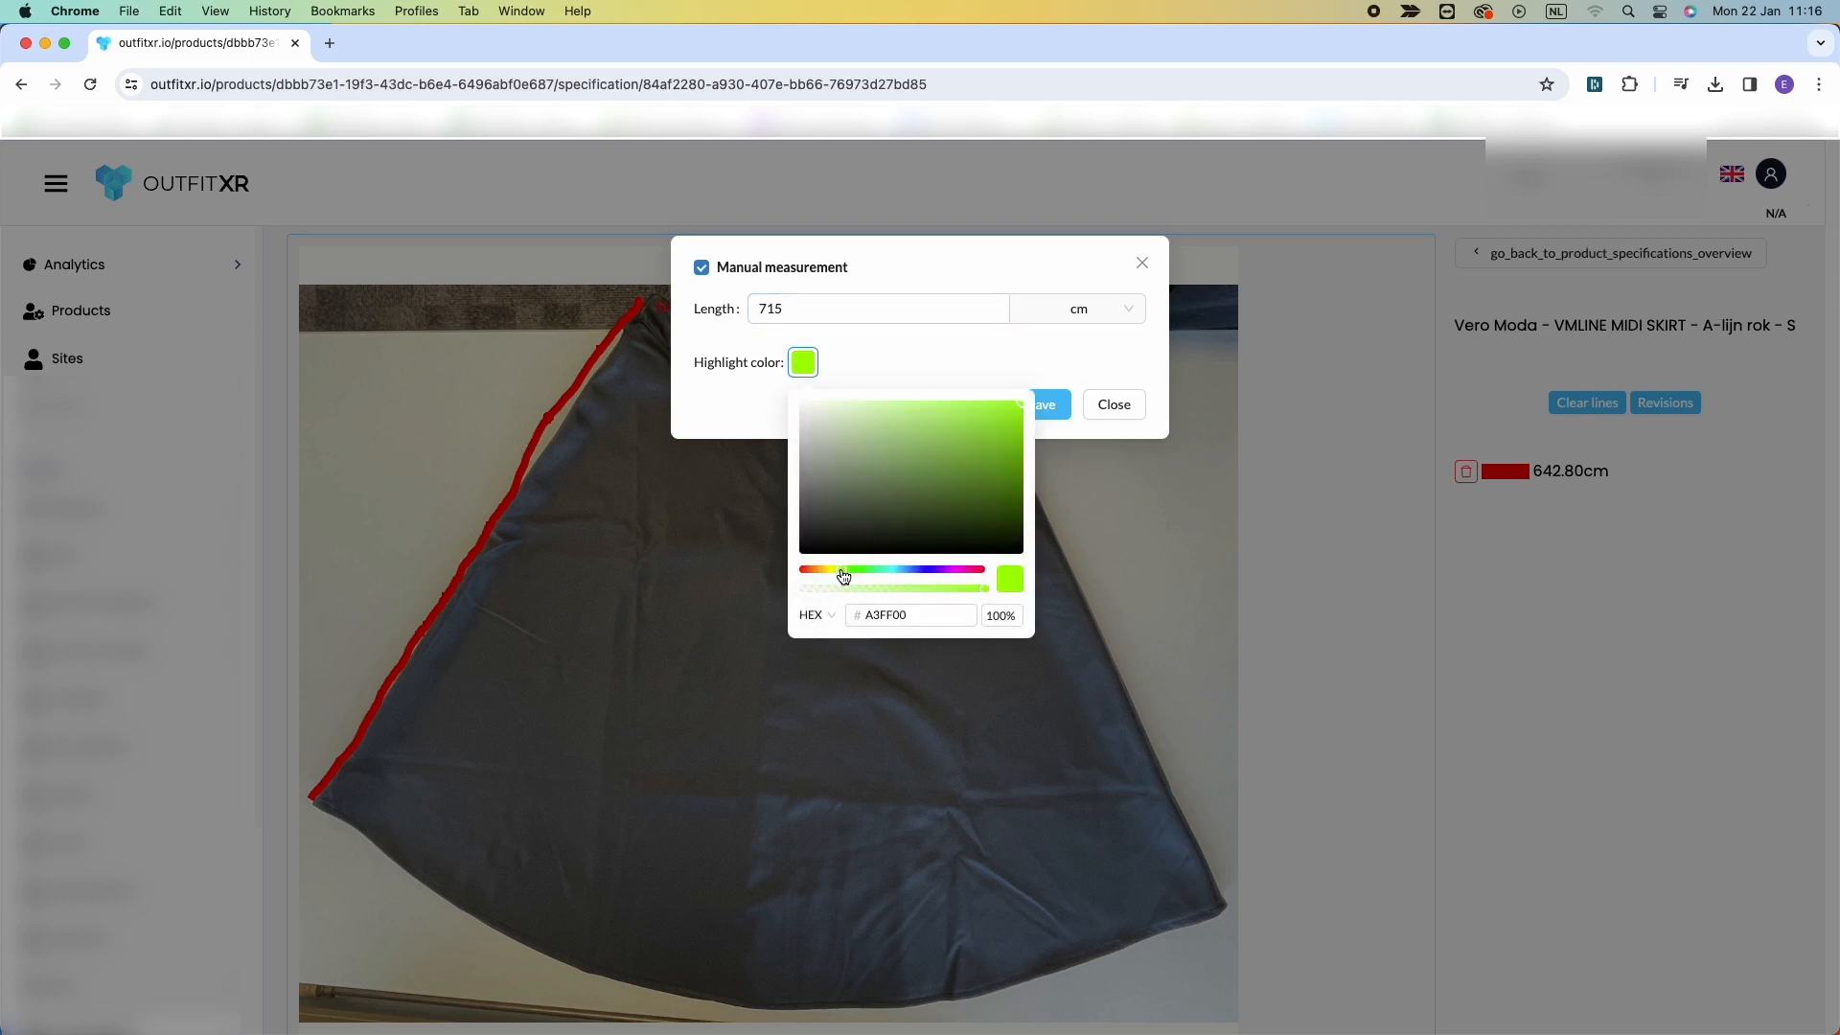
left_click(1078, 348)
left_click(1039, 406)
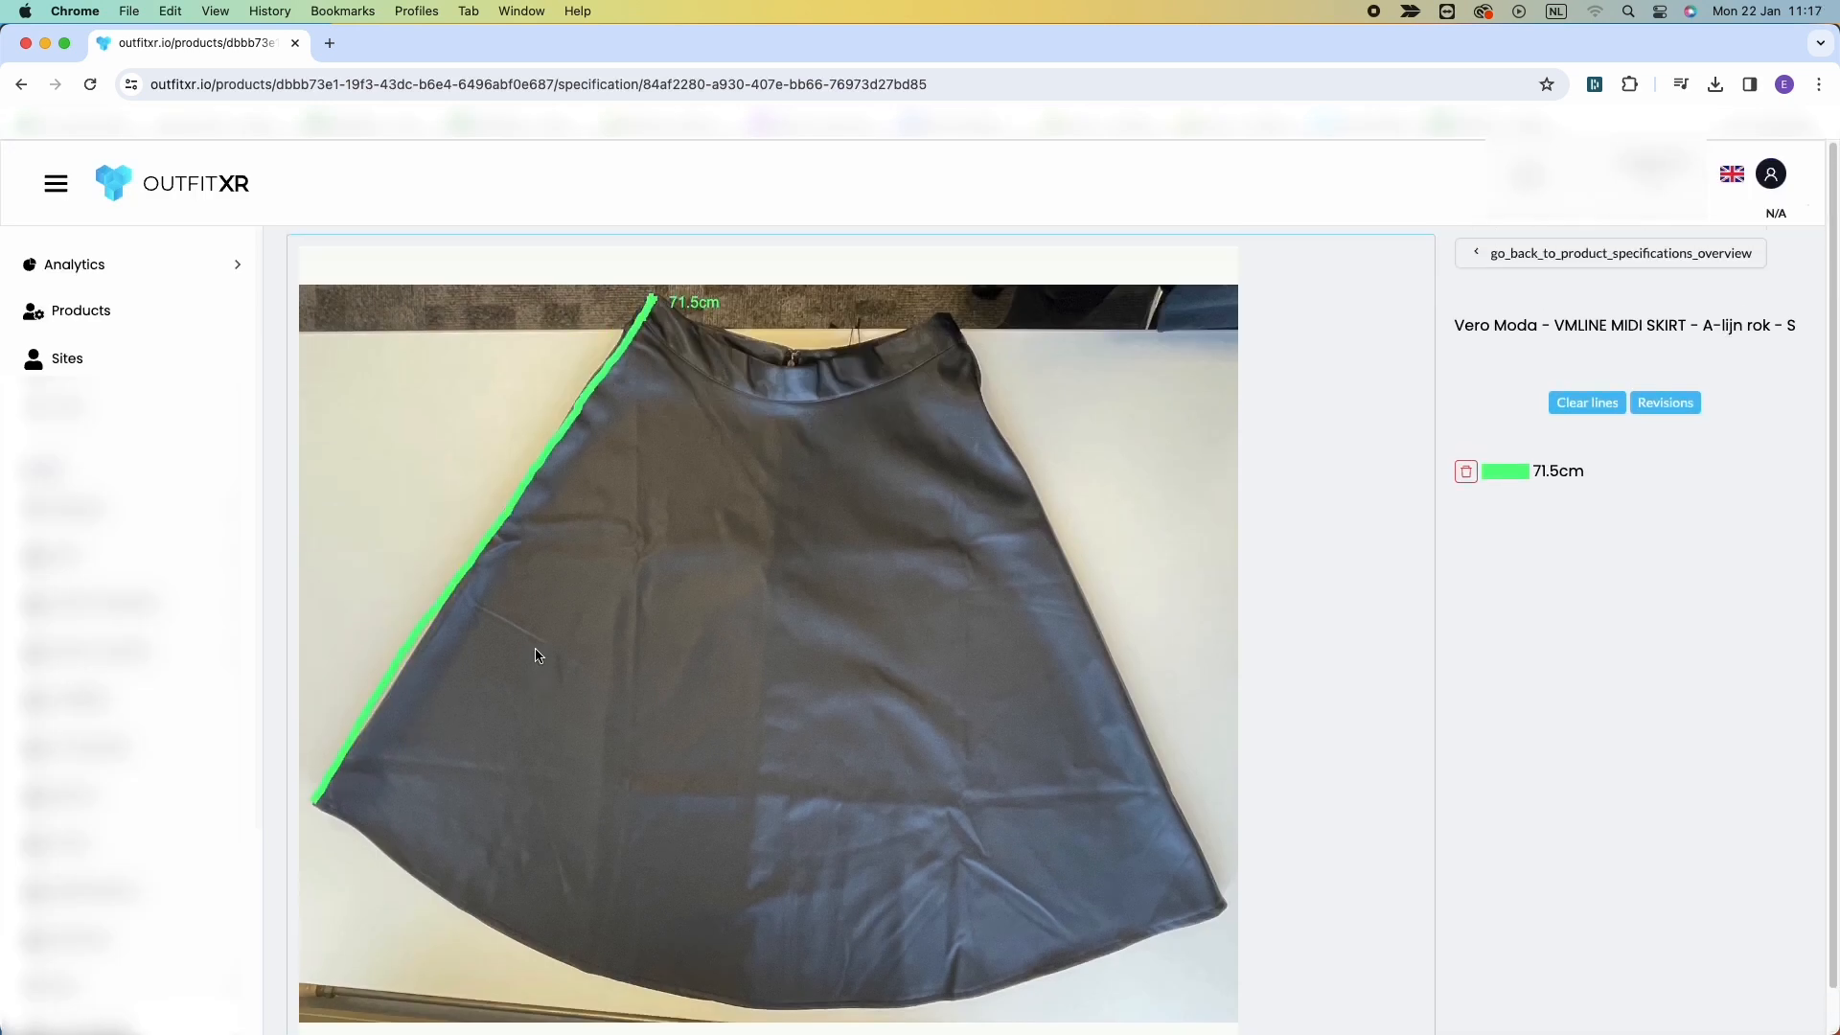
Open the front_closeup.png specification and draw a vertical measurement line across the waistband's height.
left_click(1514, 255)
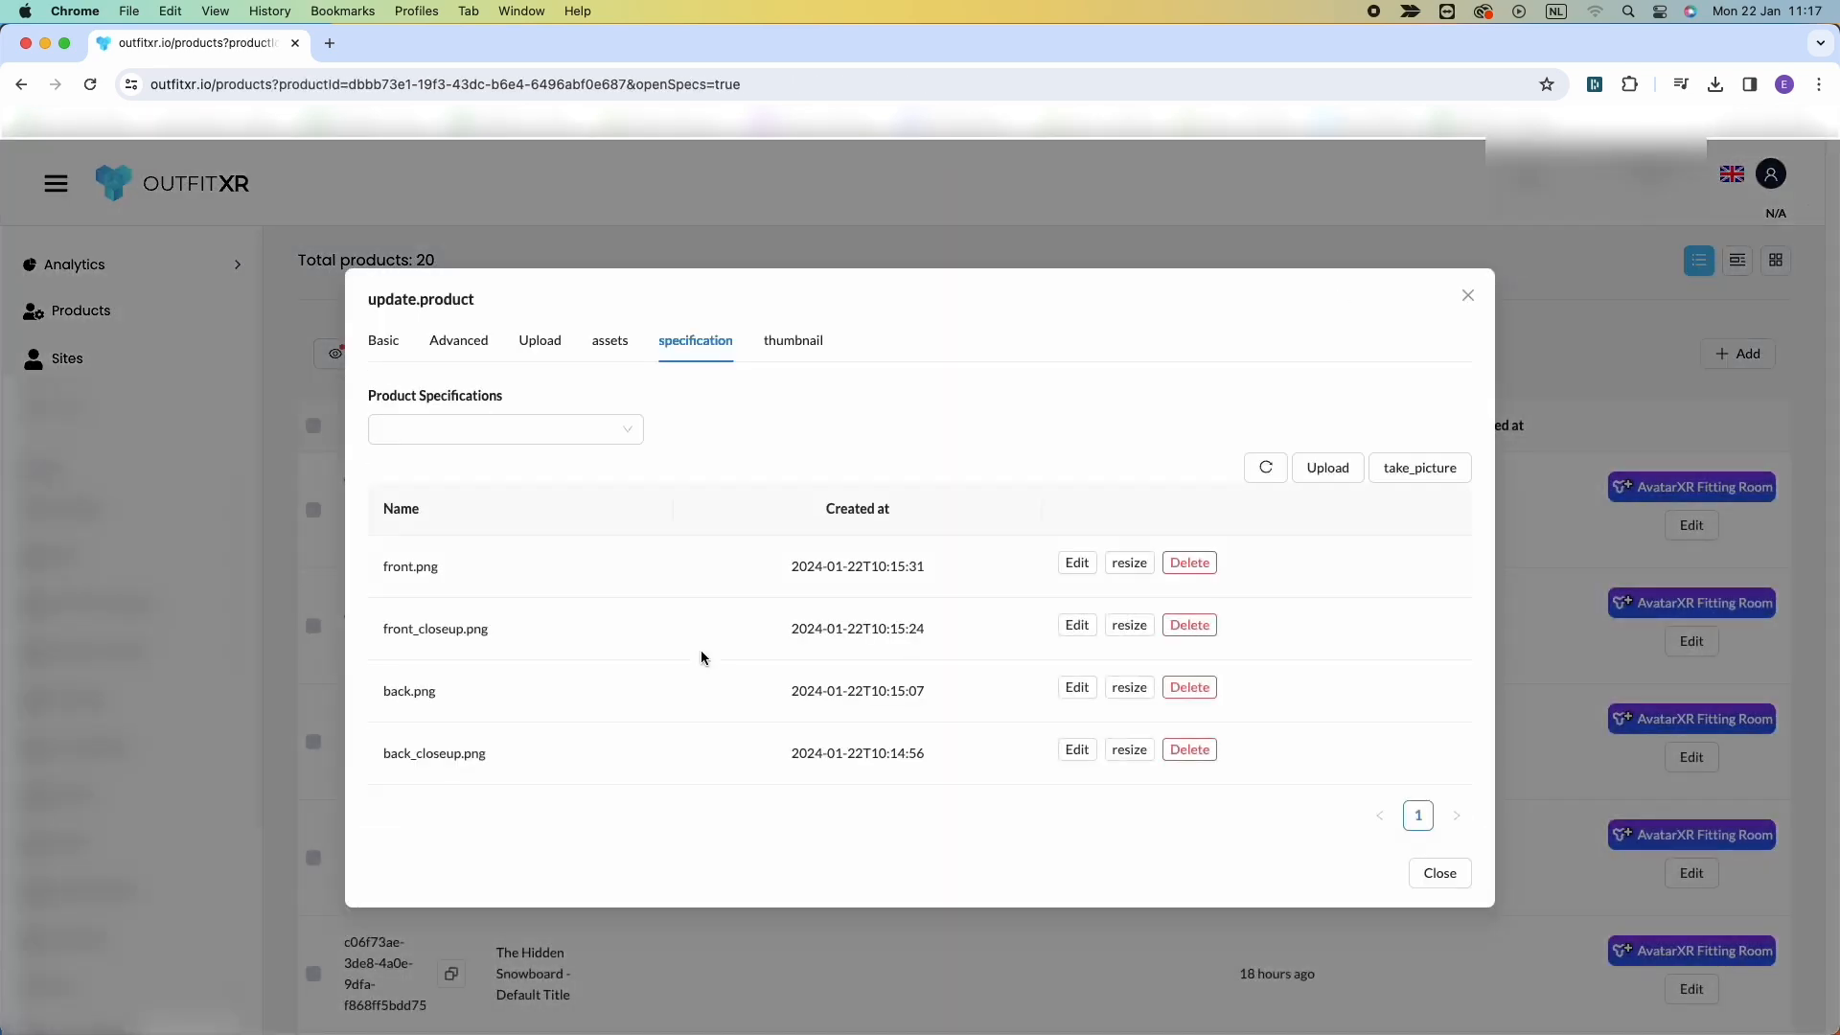
left_click(1074, 624)
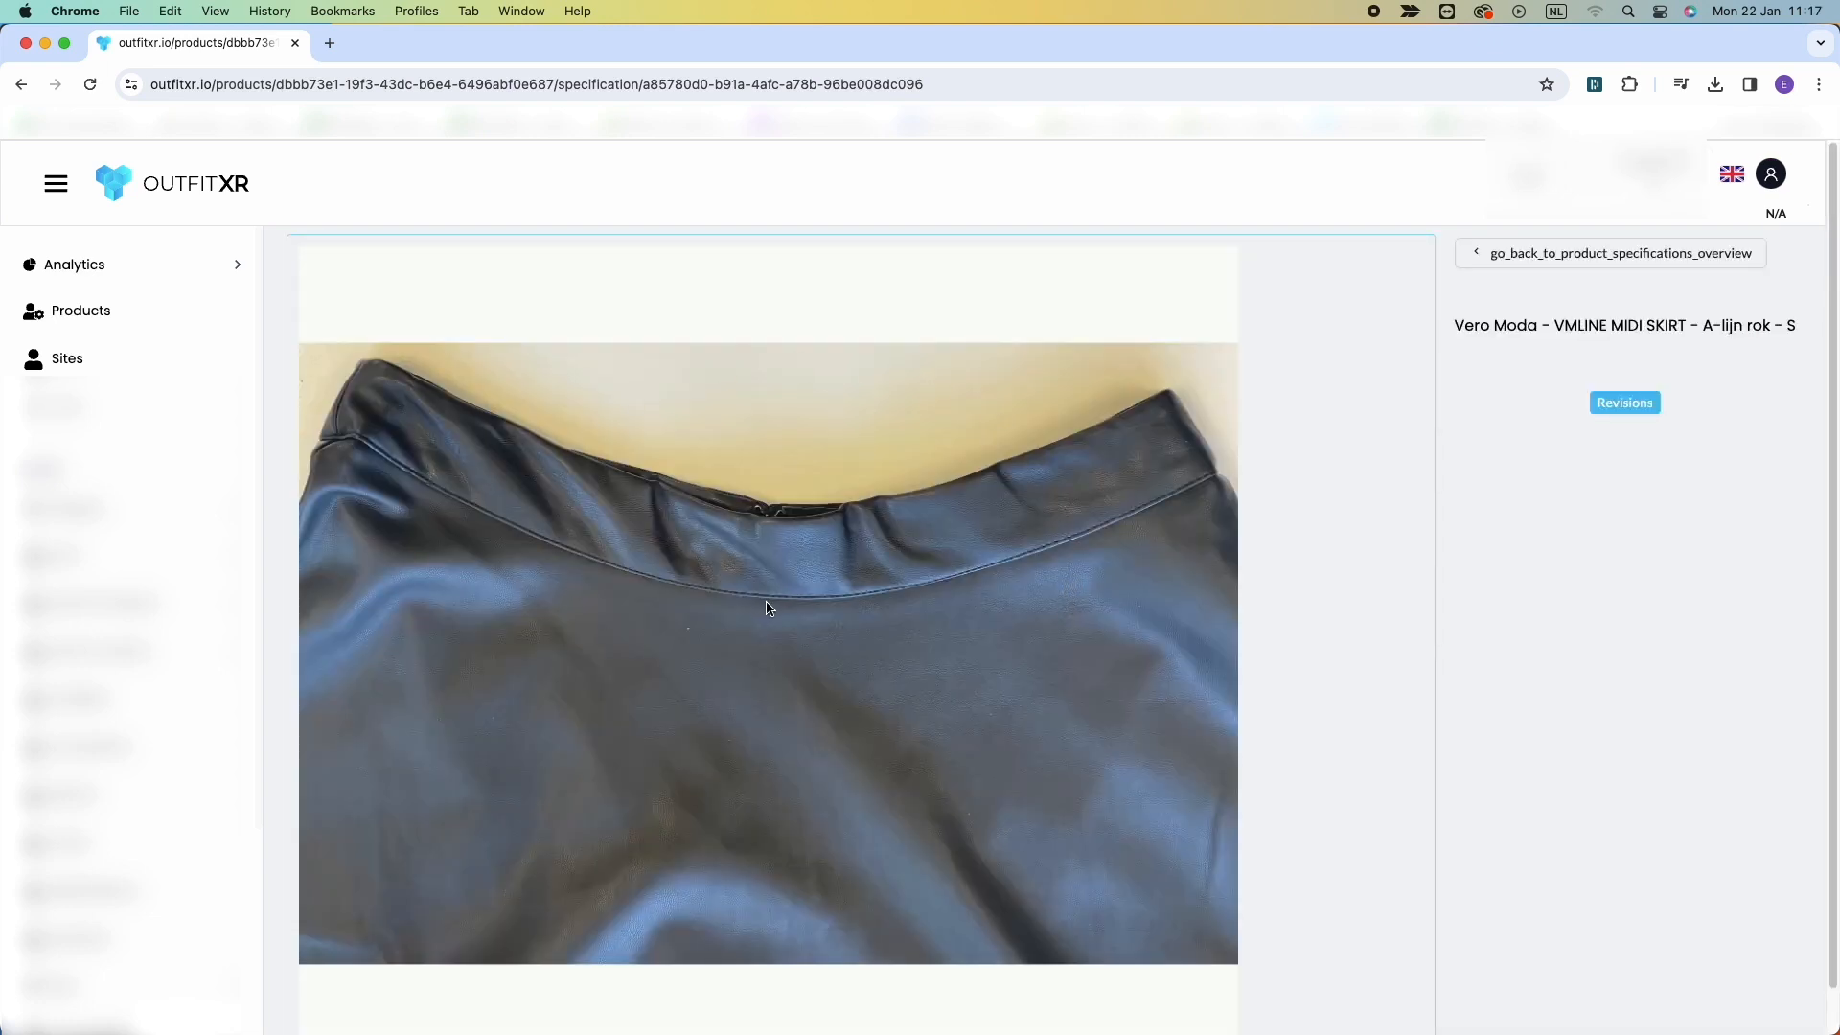
left_click_drag(764, 605, 764, 510)
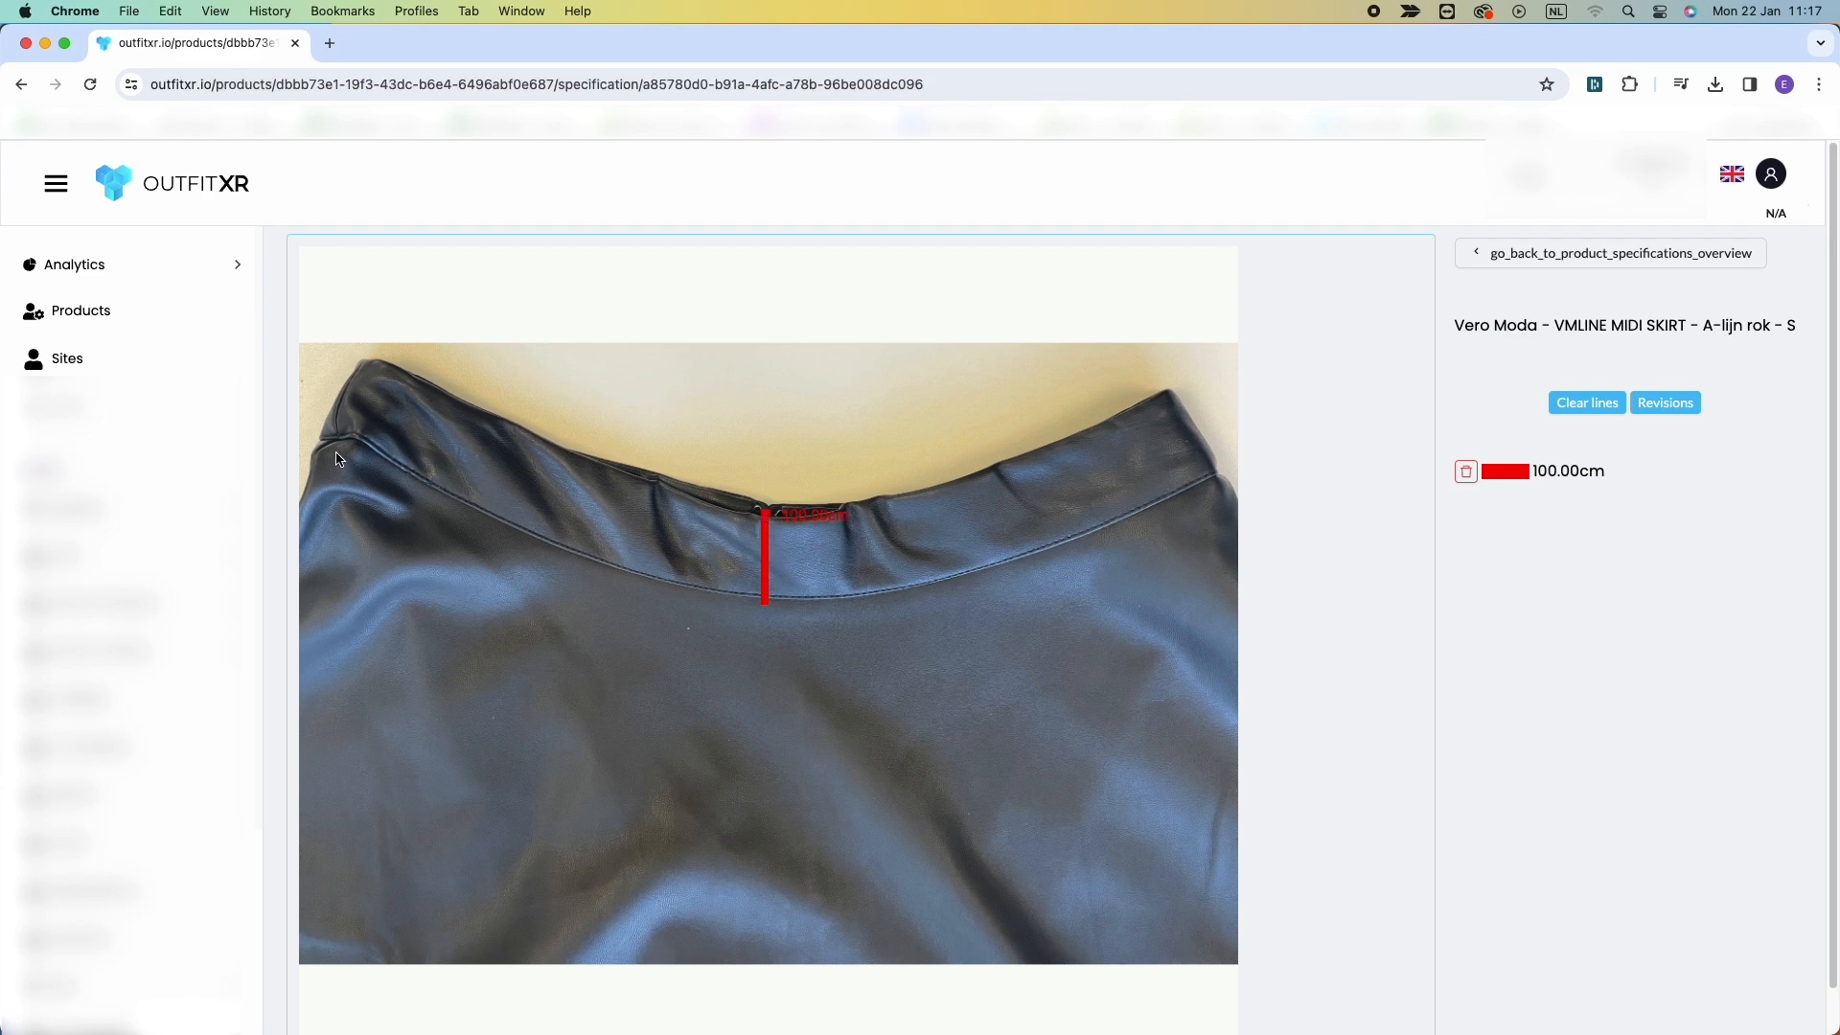
mouse_move(374, 359)
left_mouse_down()
mouse_move(546, 427)
mouse_move(961, 480)
mouse_move(1181, 388)
left_mouse_up()
left_click(1183, 391)
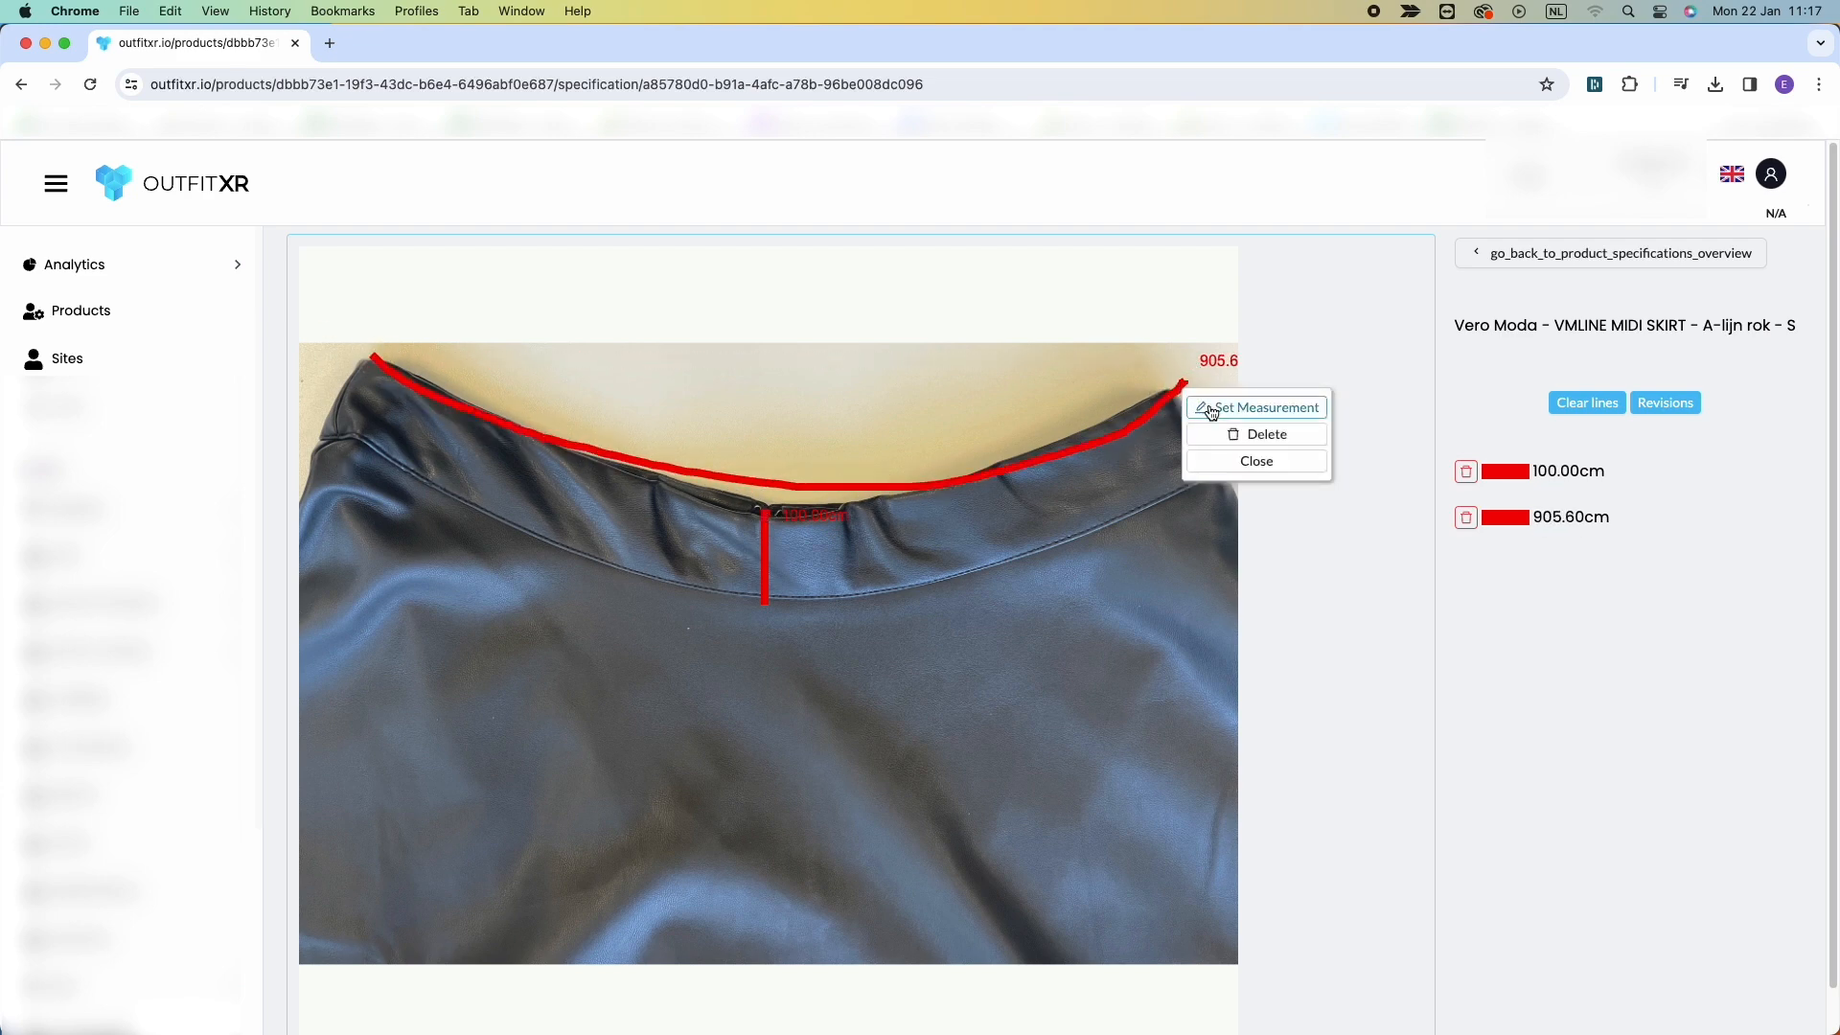
left_click(1245, 470)
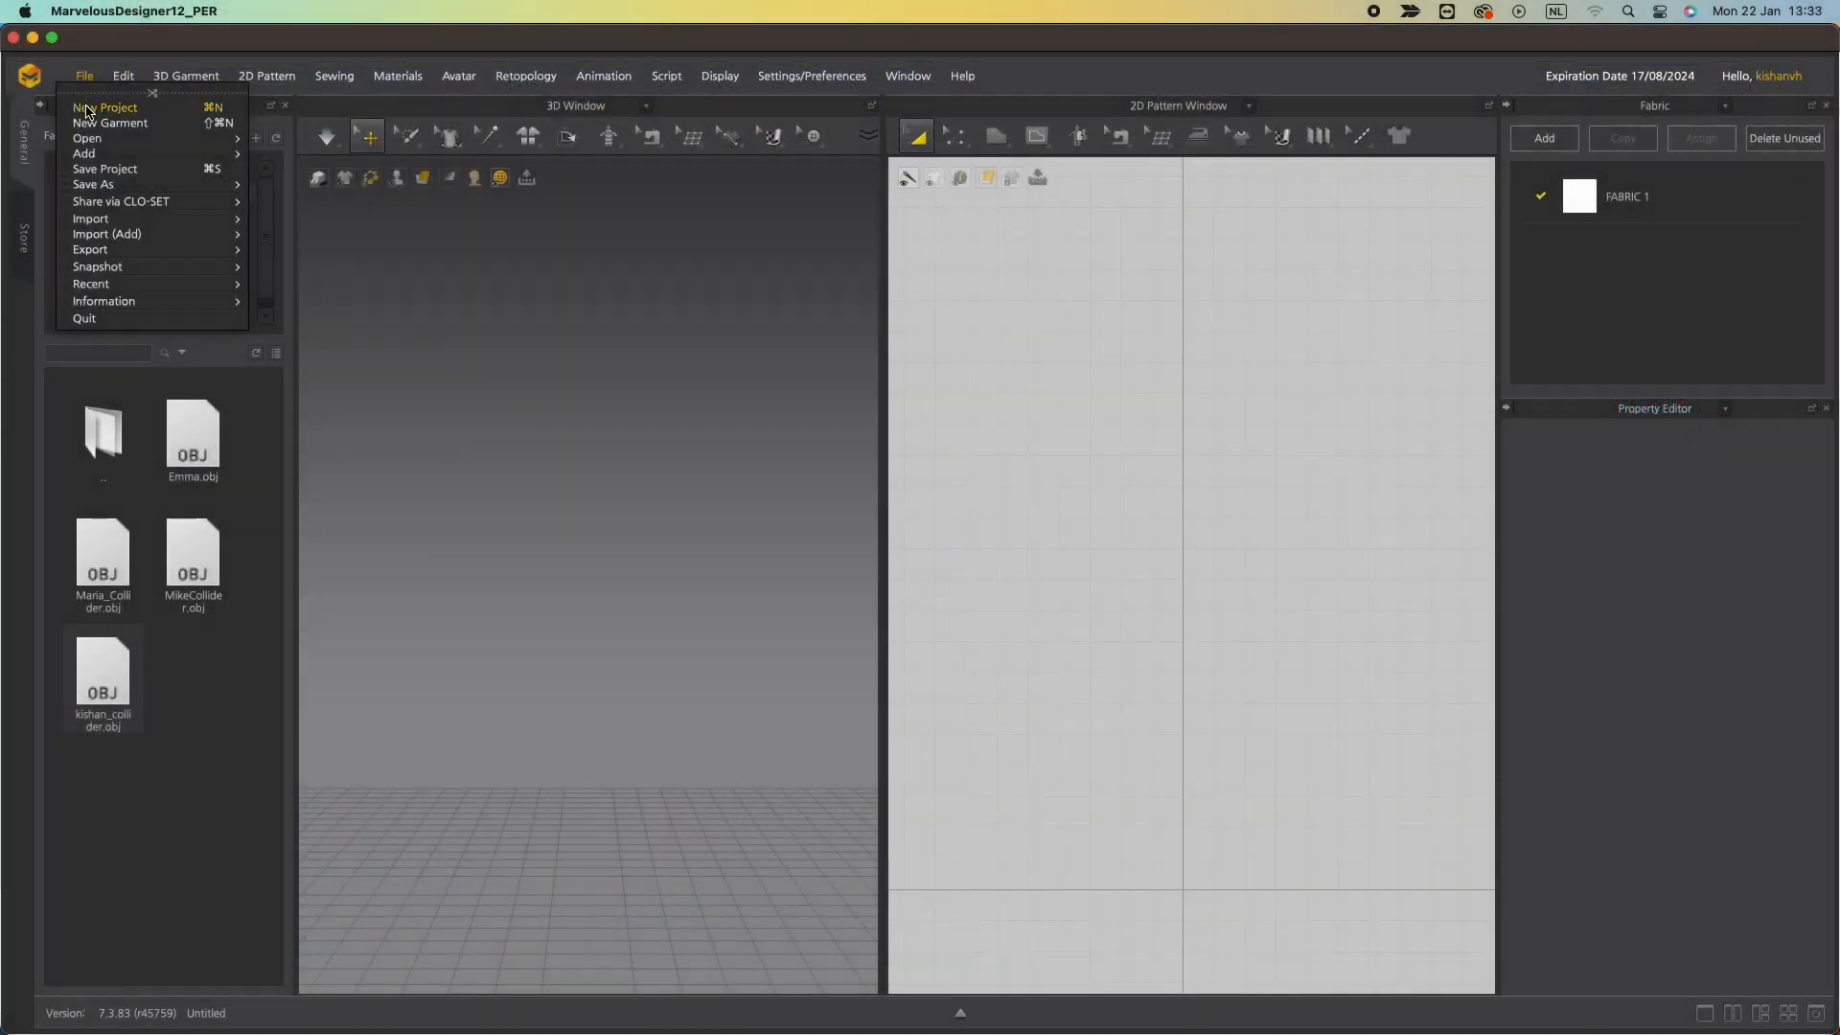
left_click(82, 79)
left_click(82, 79)
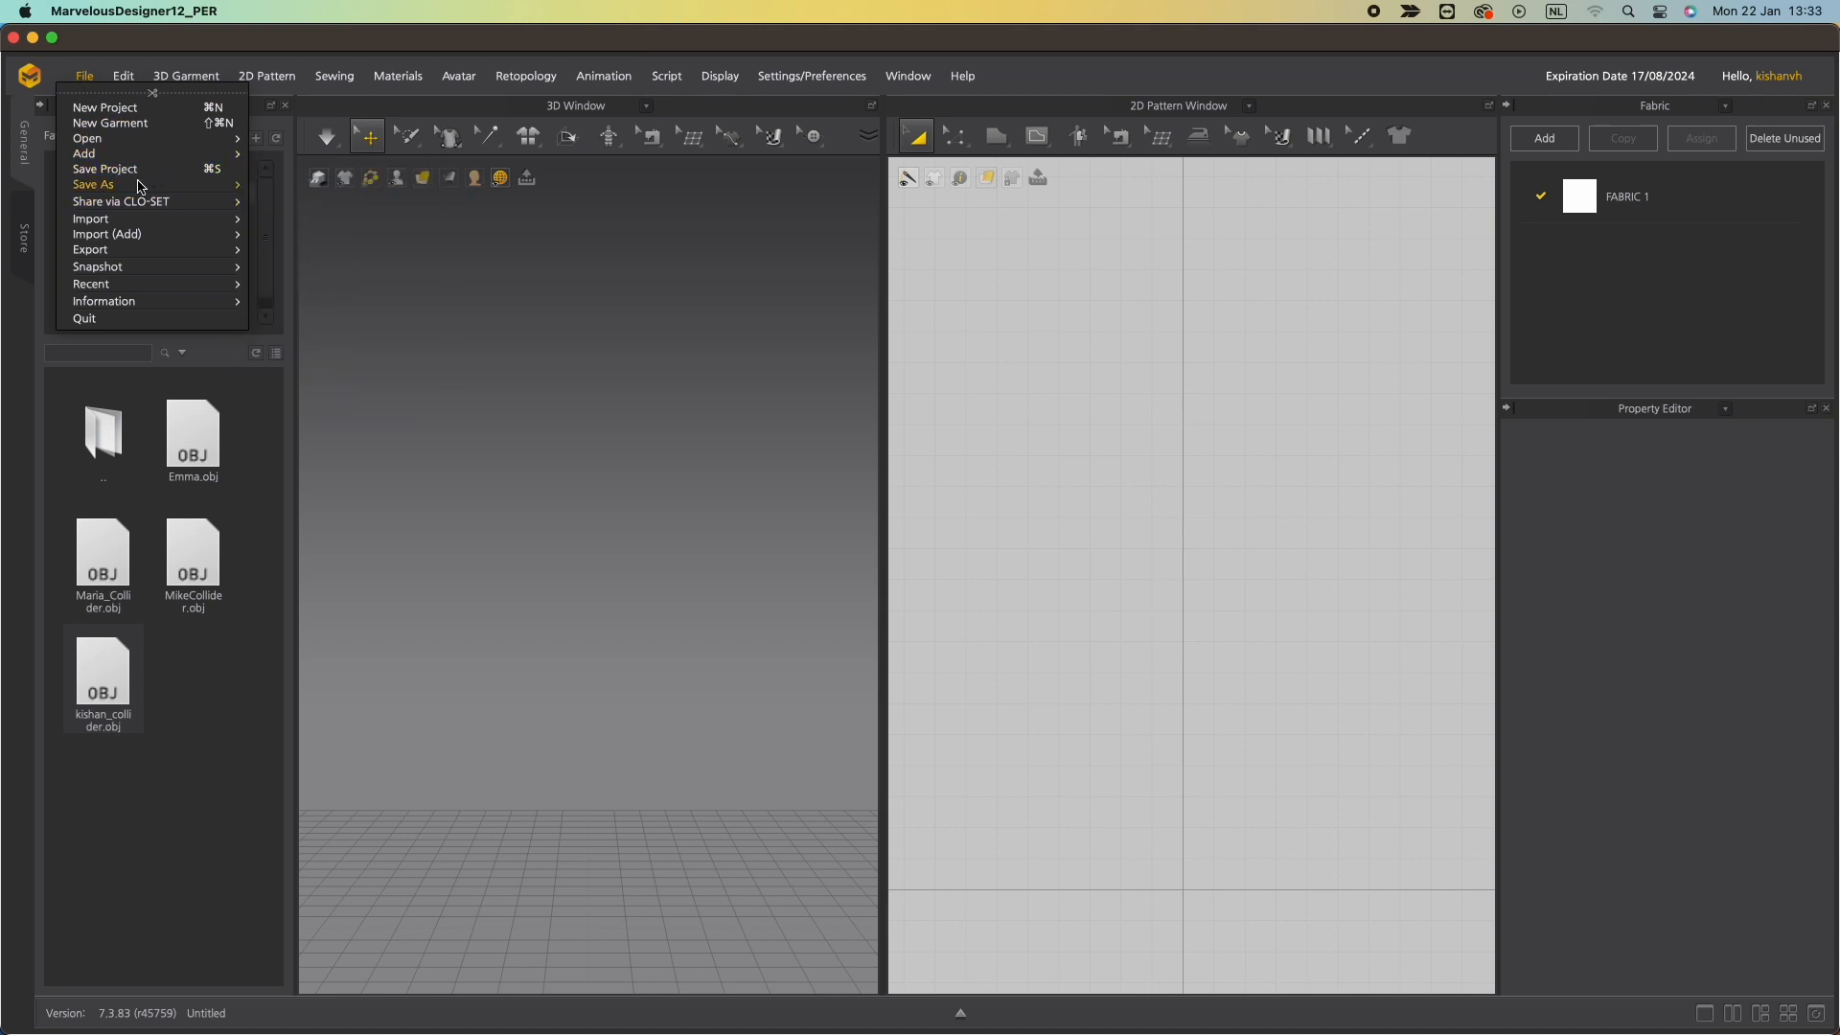
mouse_move(190, 192)
left_click(316, 184)
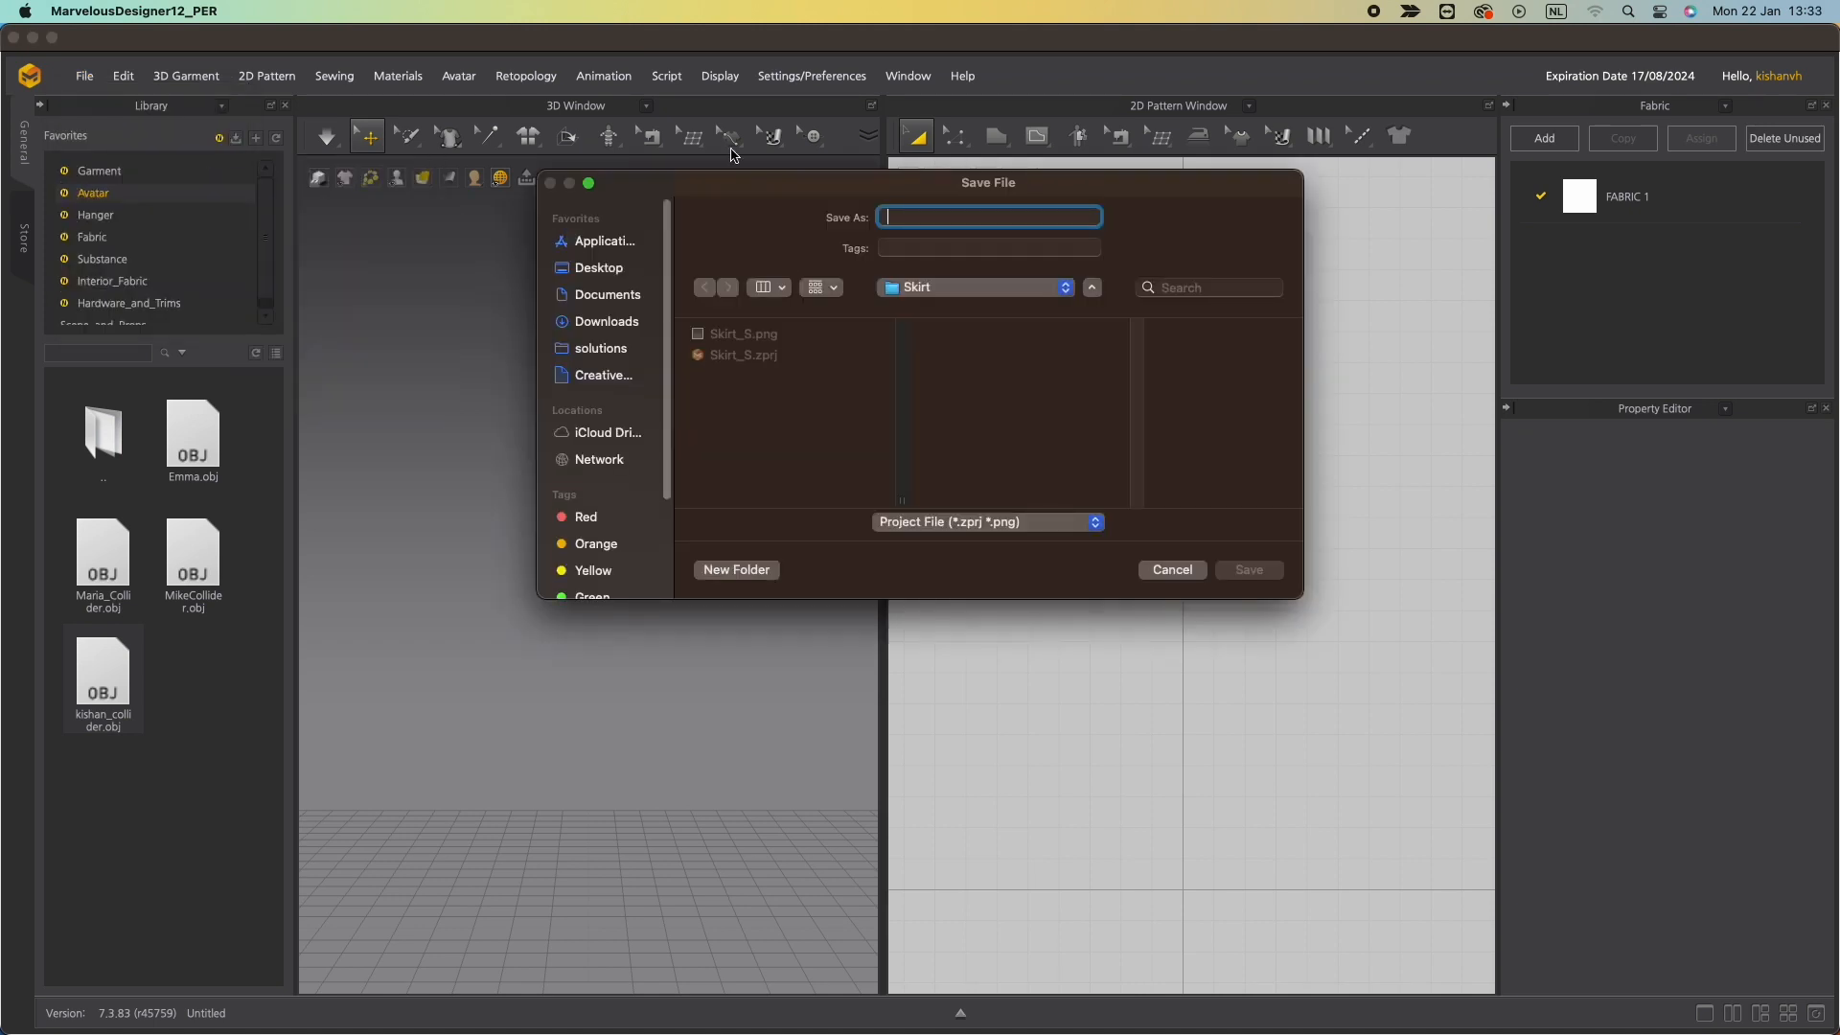
left_click(1171, 569)
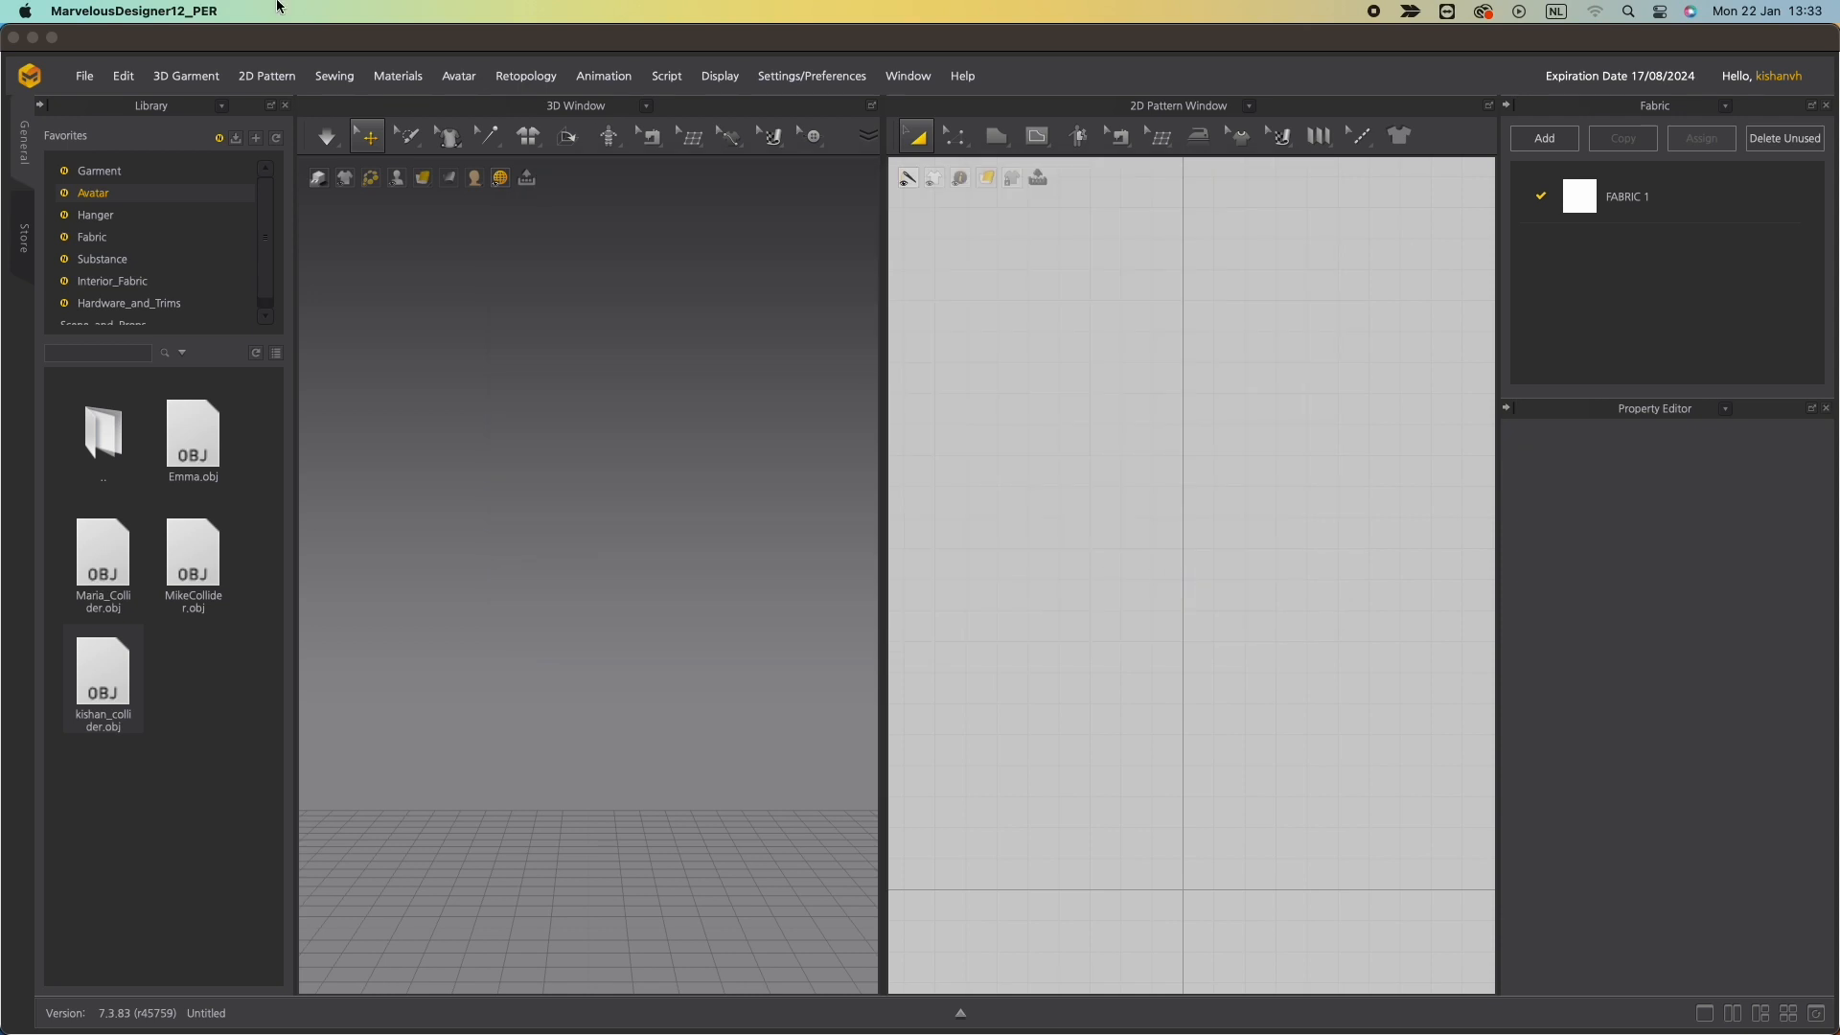
Import the Maria_Collider.obj avatar from the library's OXR_Avatars folder with default settings.
left_click(110, 199)
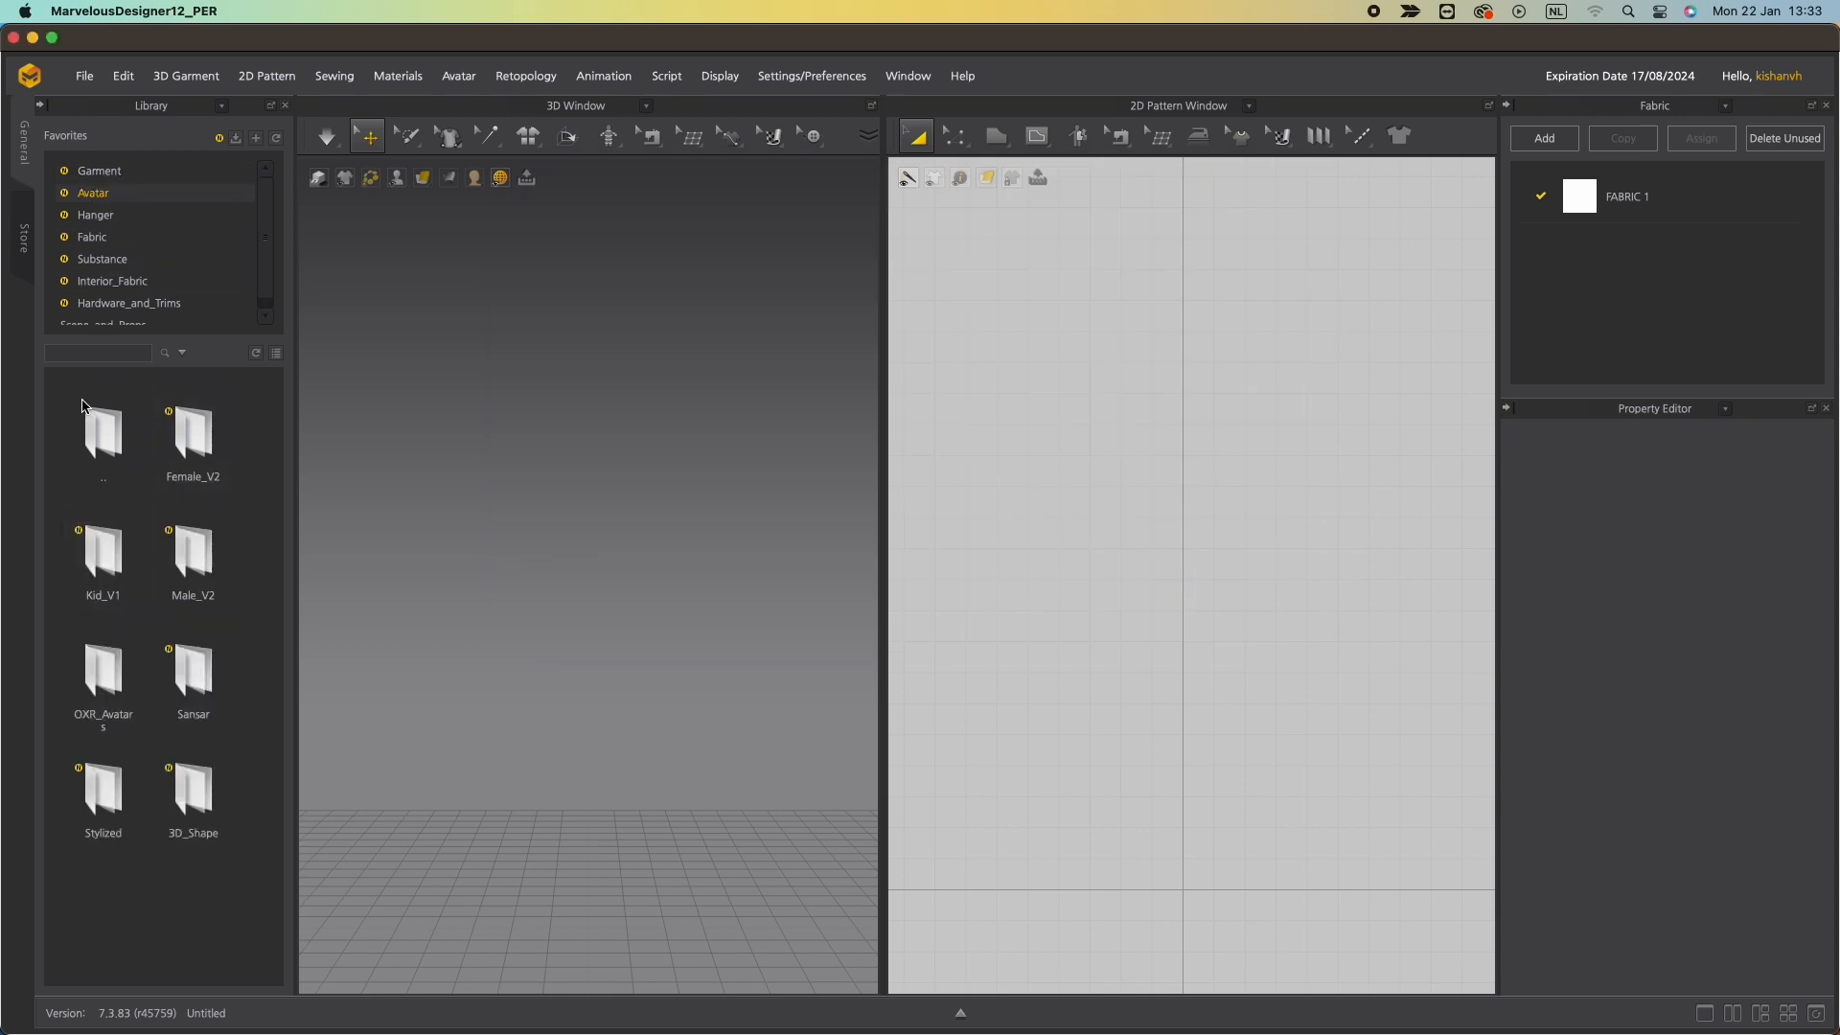
left_click(108, 677)
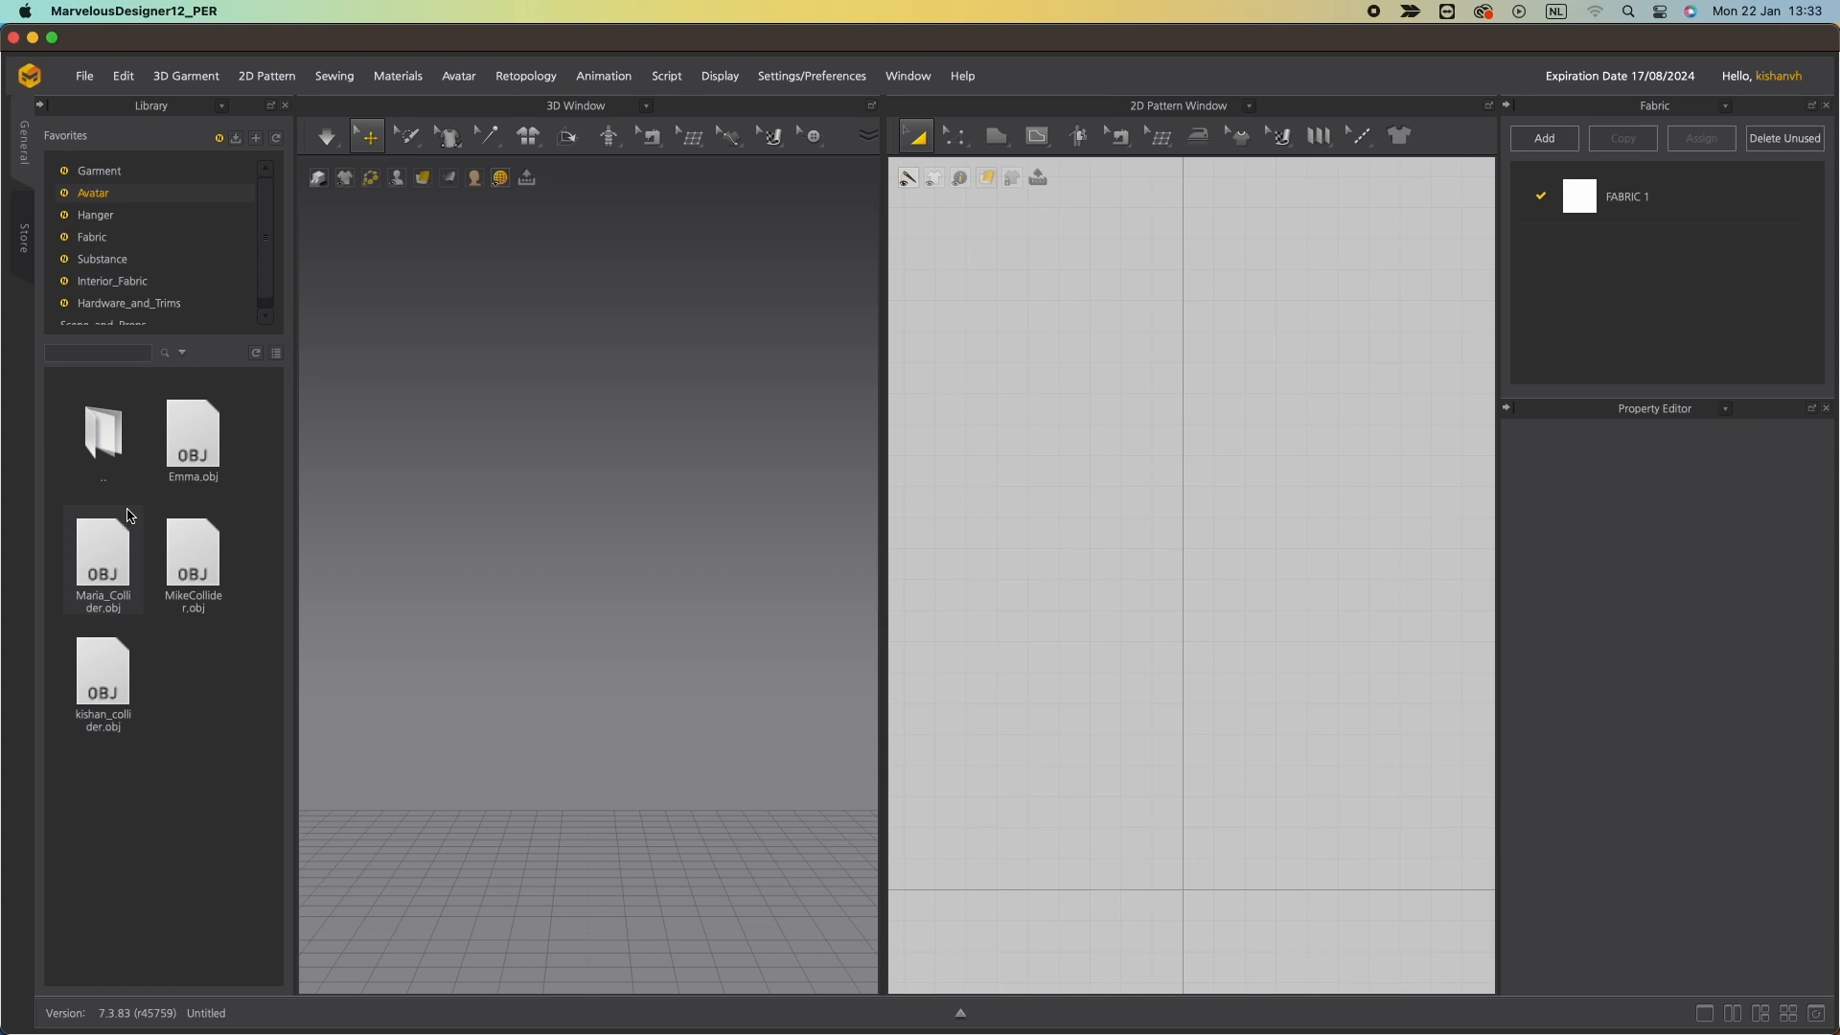
double_click(102, 560)
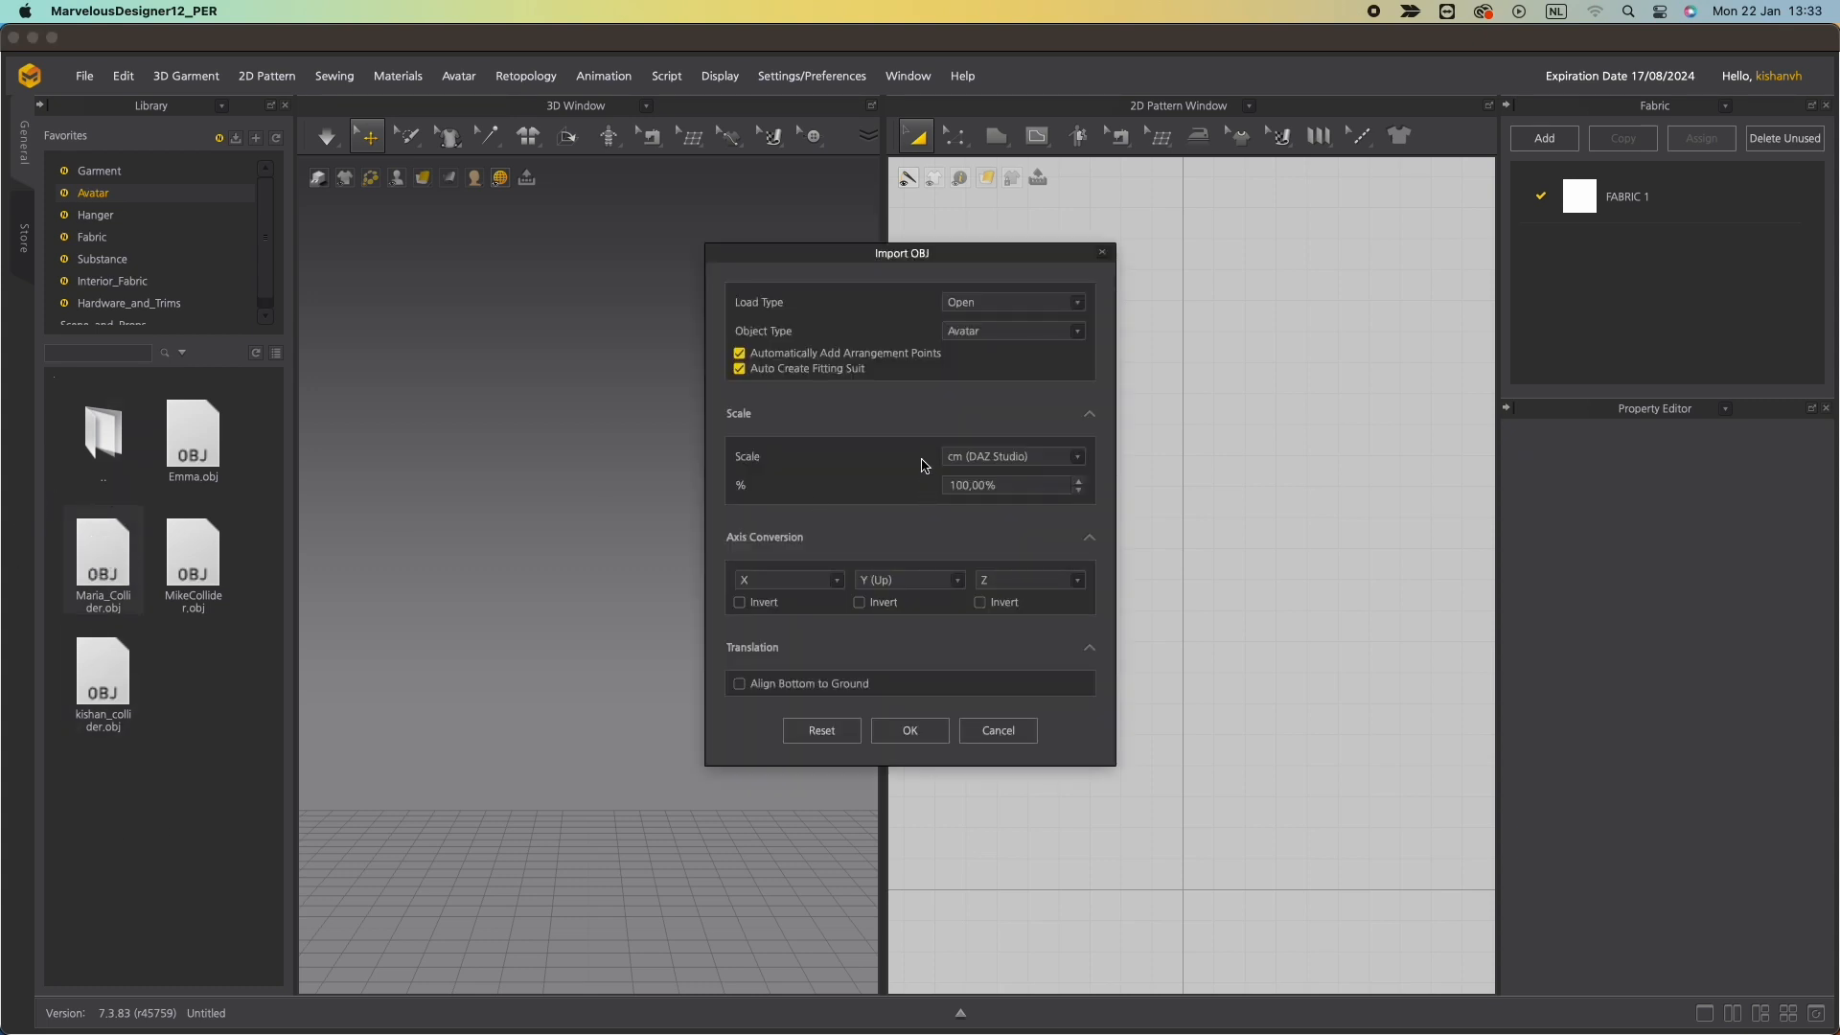
left_click(901, 734)
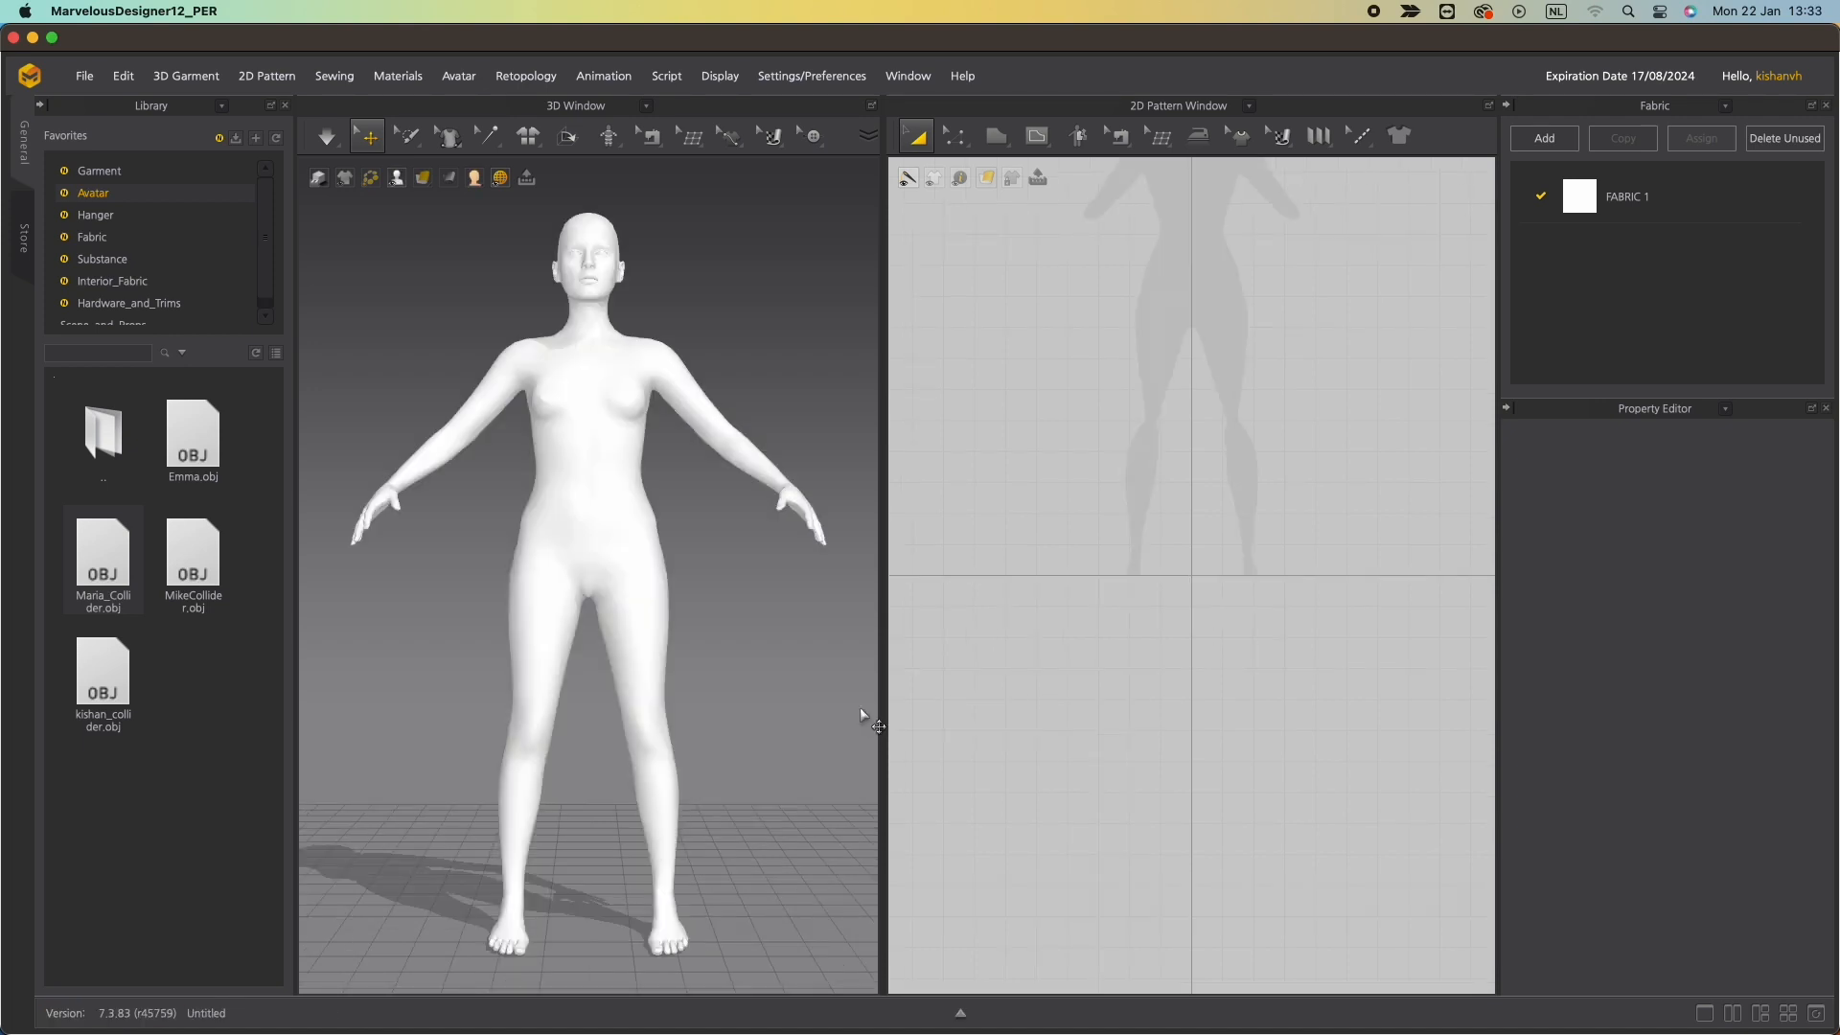
Draw a rectangular waistband pattern about 370 mm wide across the avatar's waist in the 2D pattern window.
scroll(1160, 406, "down", 3)
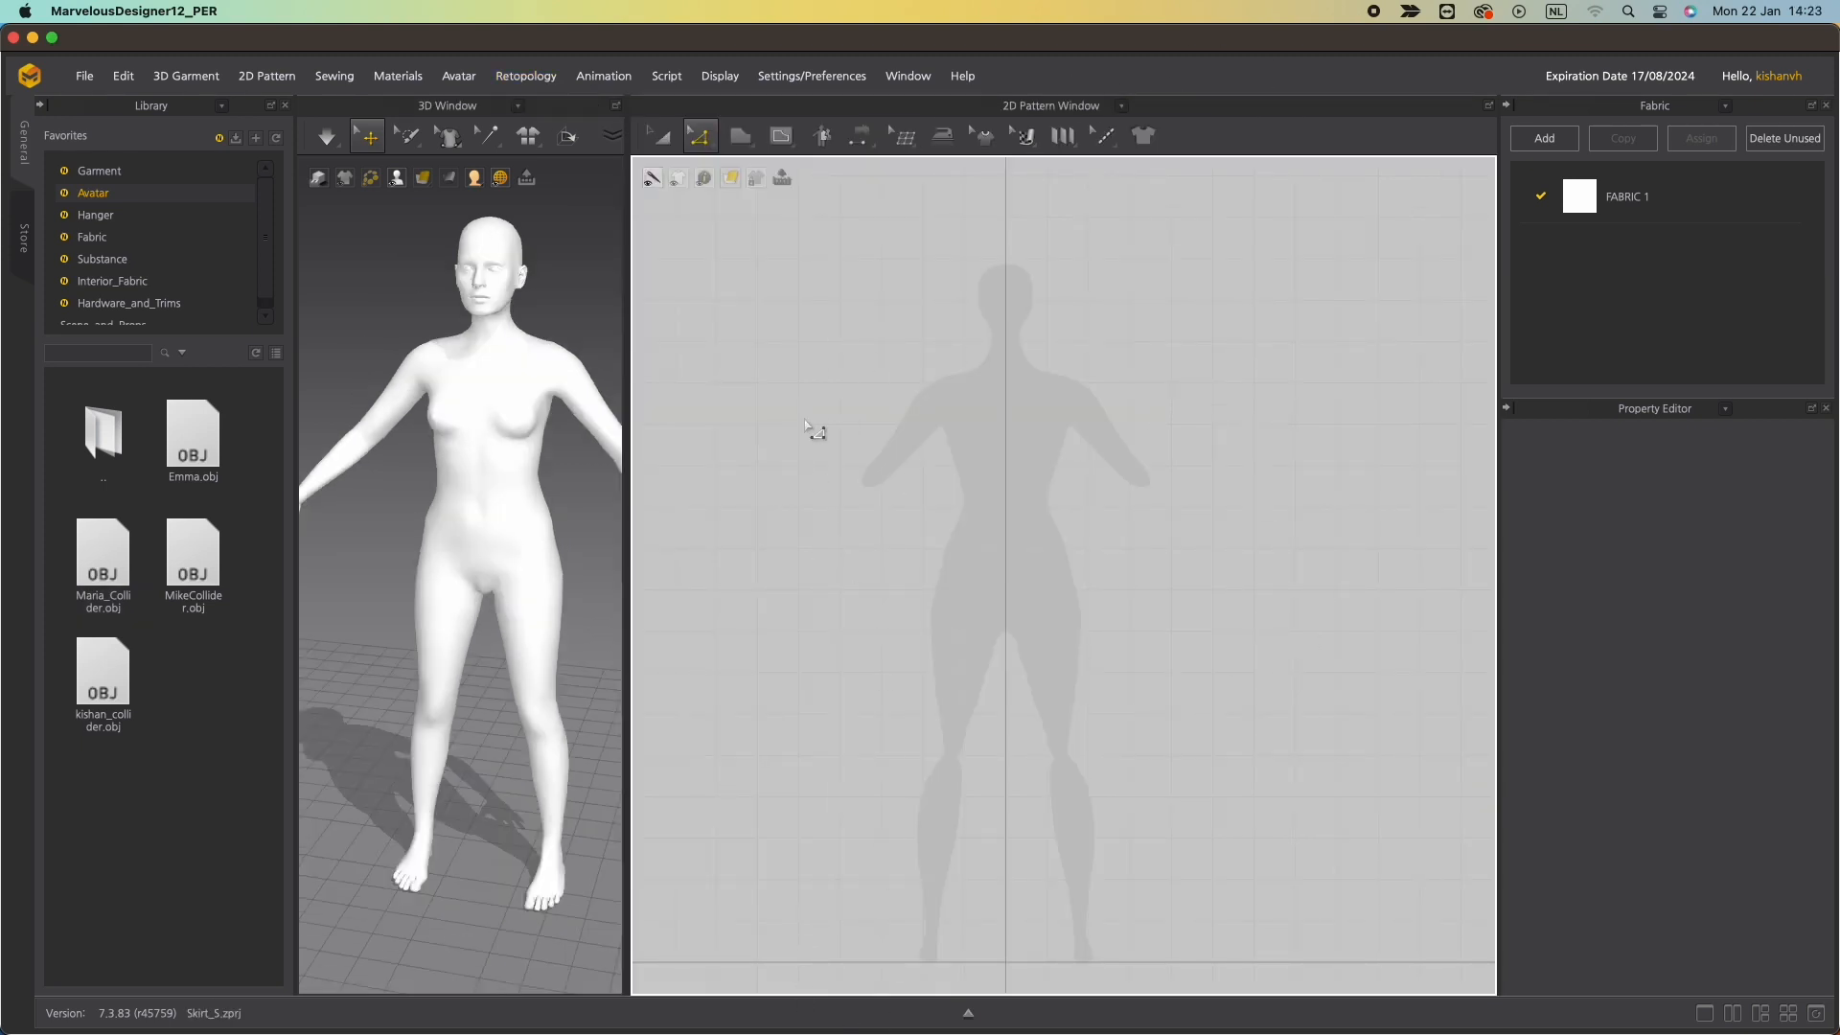
left_click(700, 138)
left_click_drag(741, 141, 772, 182)
scroll(942, 524, "up", 3)
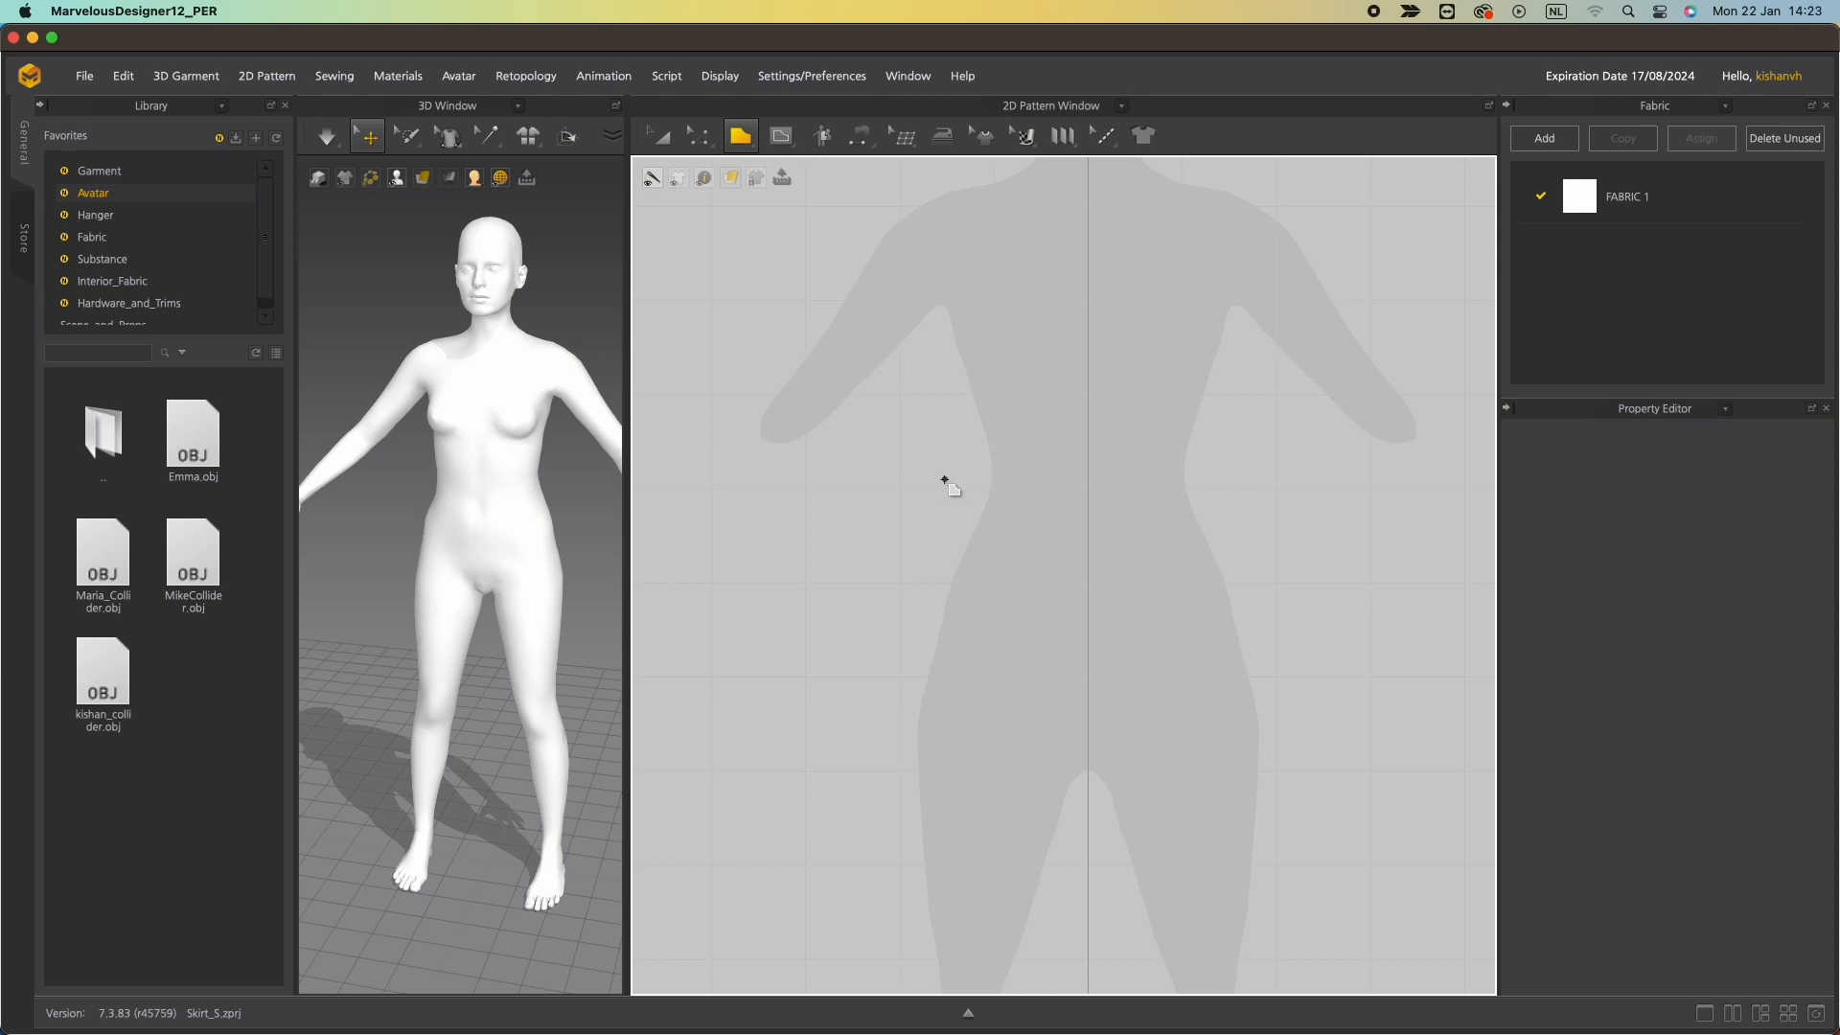
left_click_drag(944, 479, 1295, 474)
left_click(1290, 510)
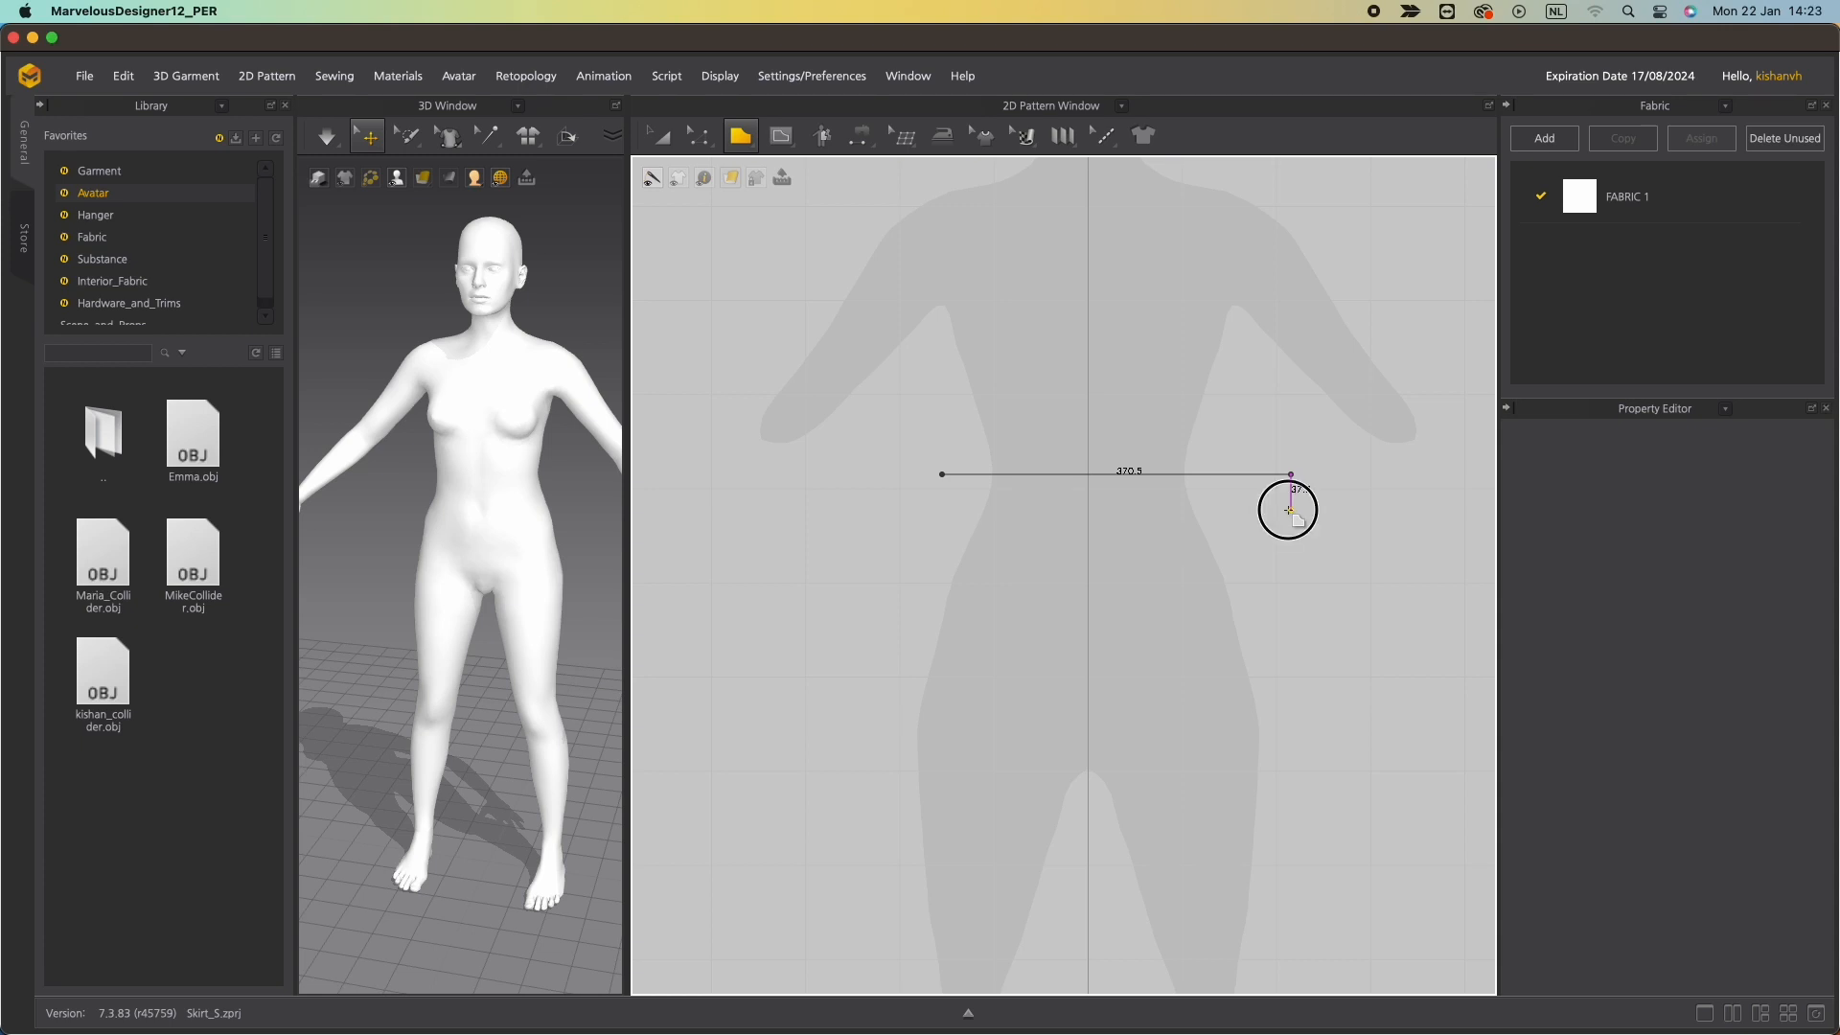
left_click(941, 511)
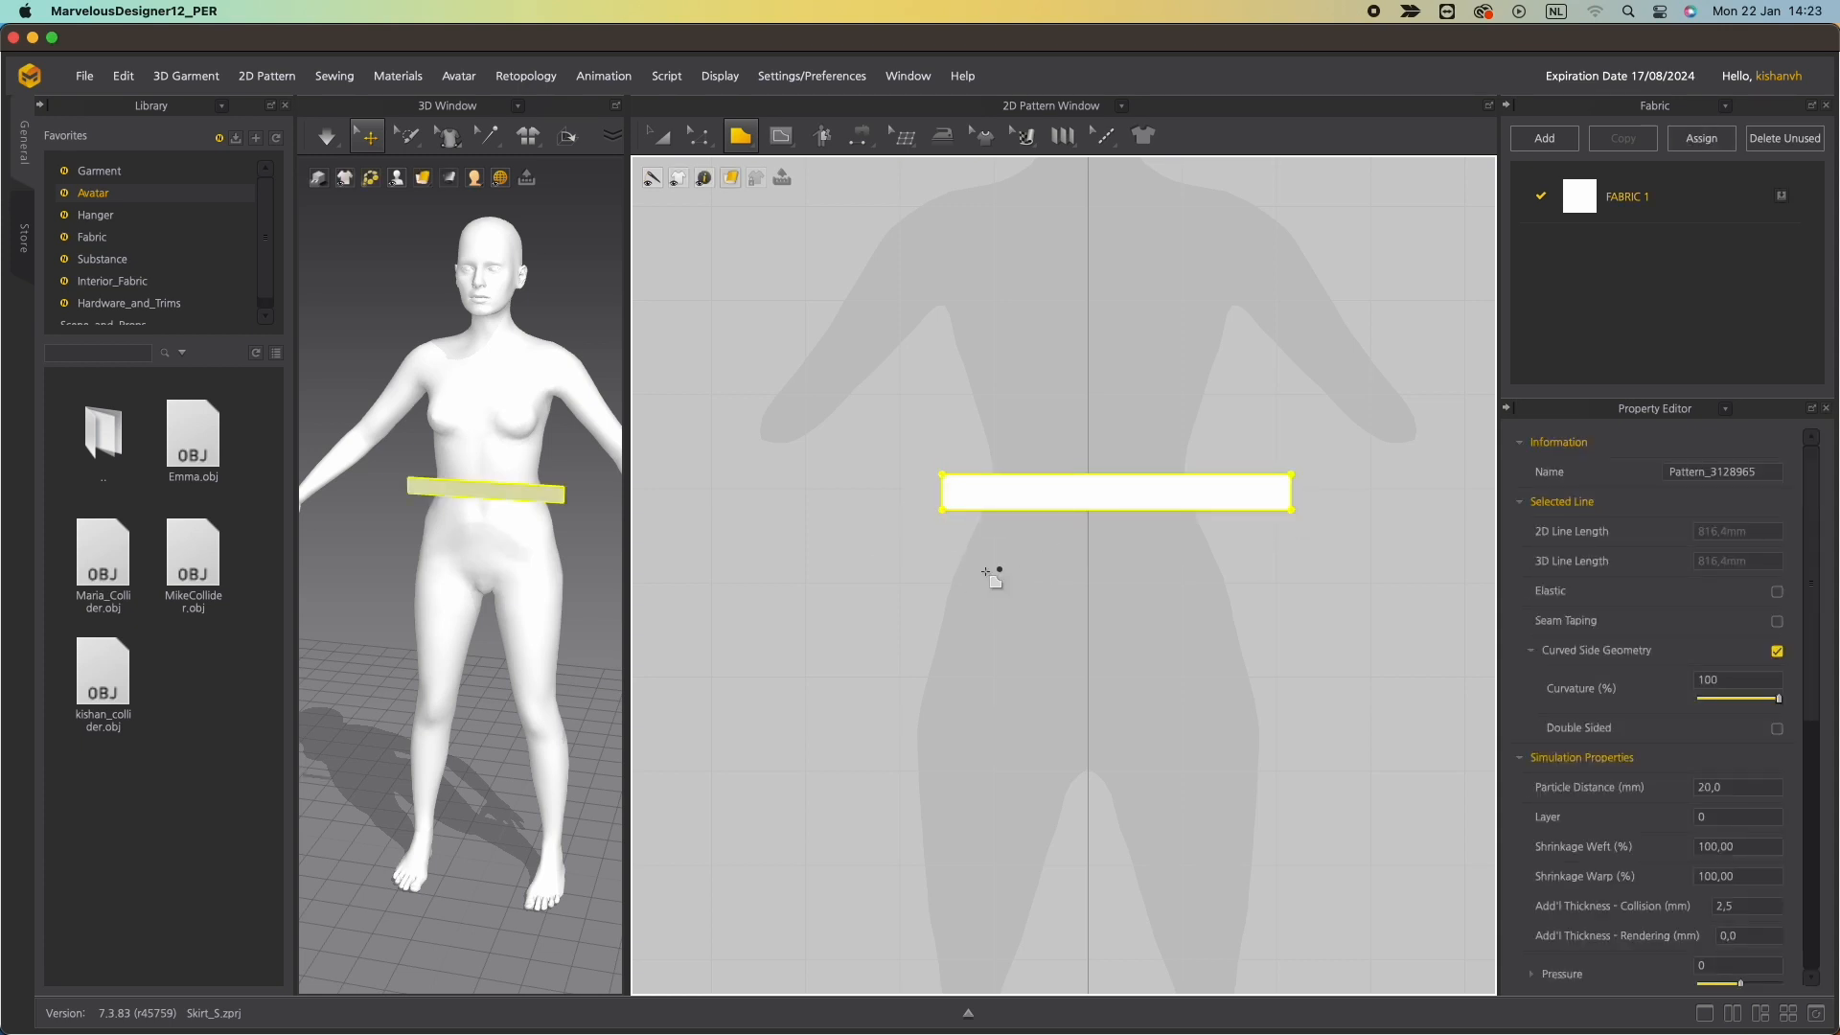
Select the waistband pattern with Edit Pattern and shift it slightly to centre it on the avatar.
left_click(698, 141)
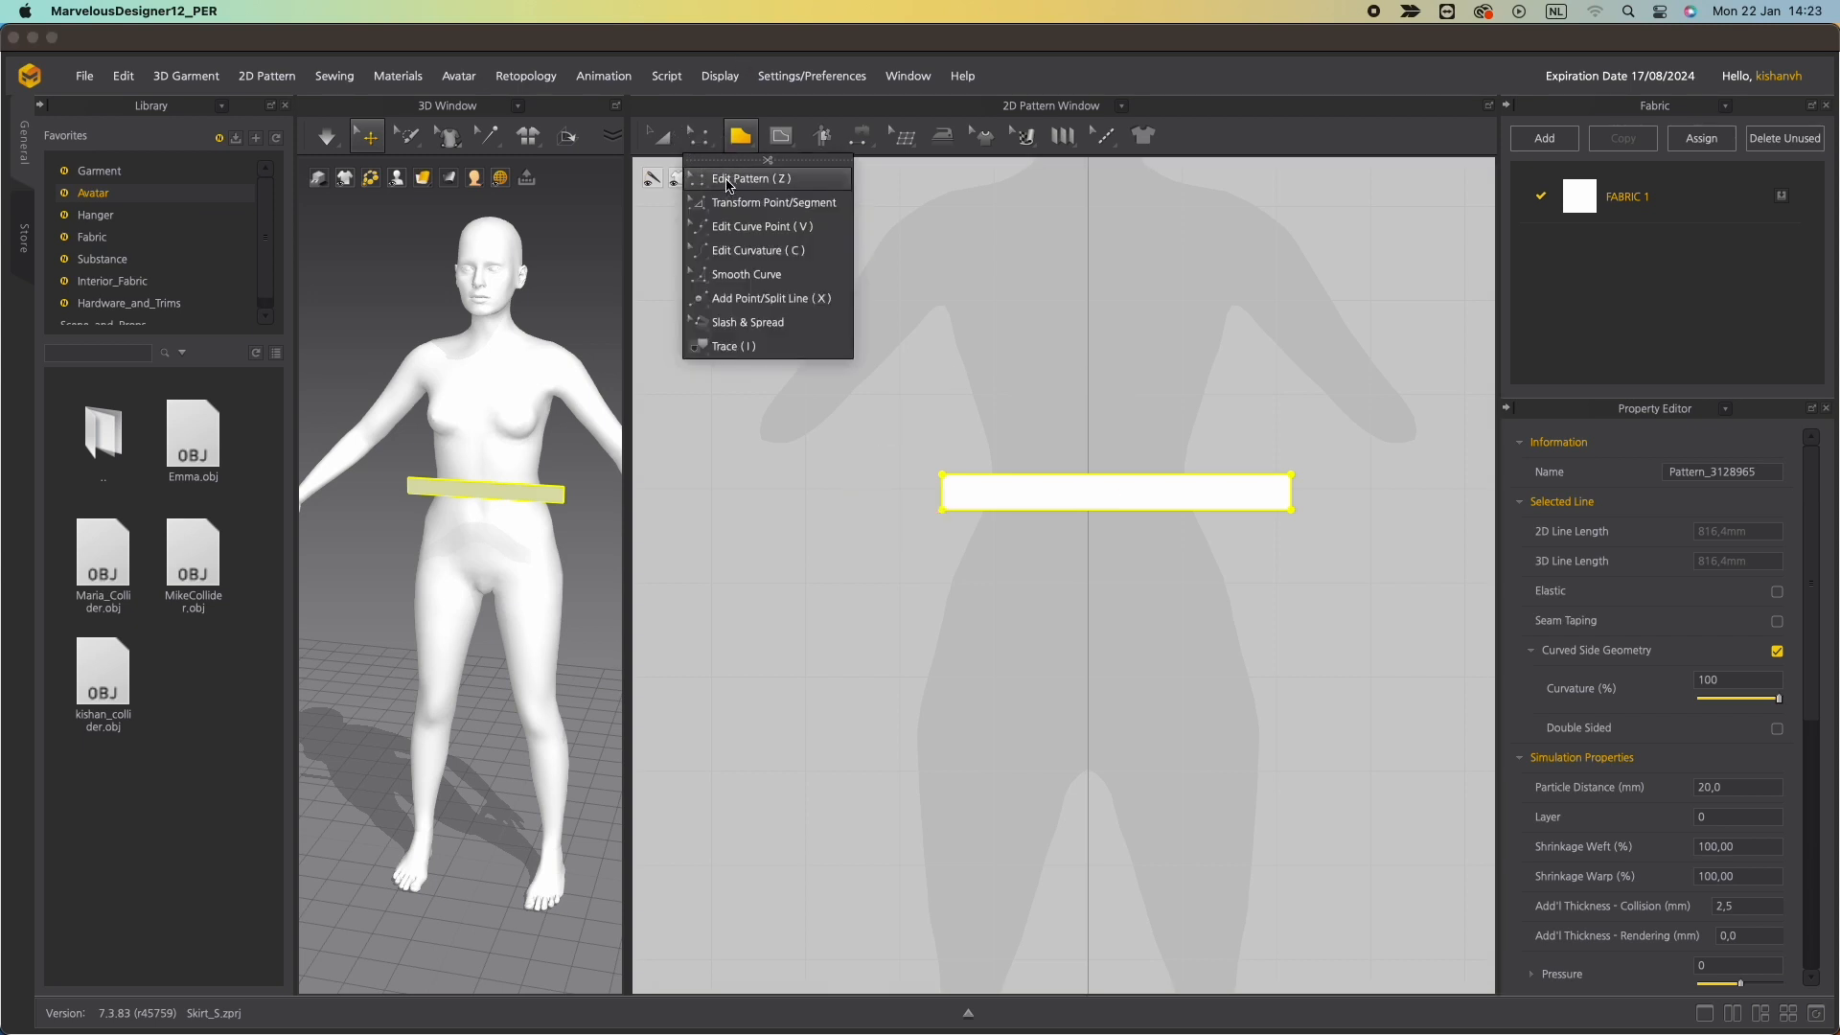
left_click(728, 180)
left_click_drag(1100, 505, 1079, 505)
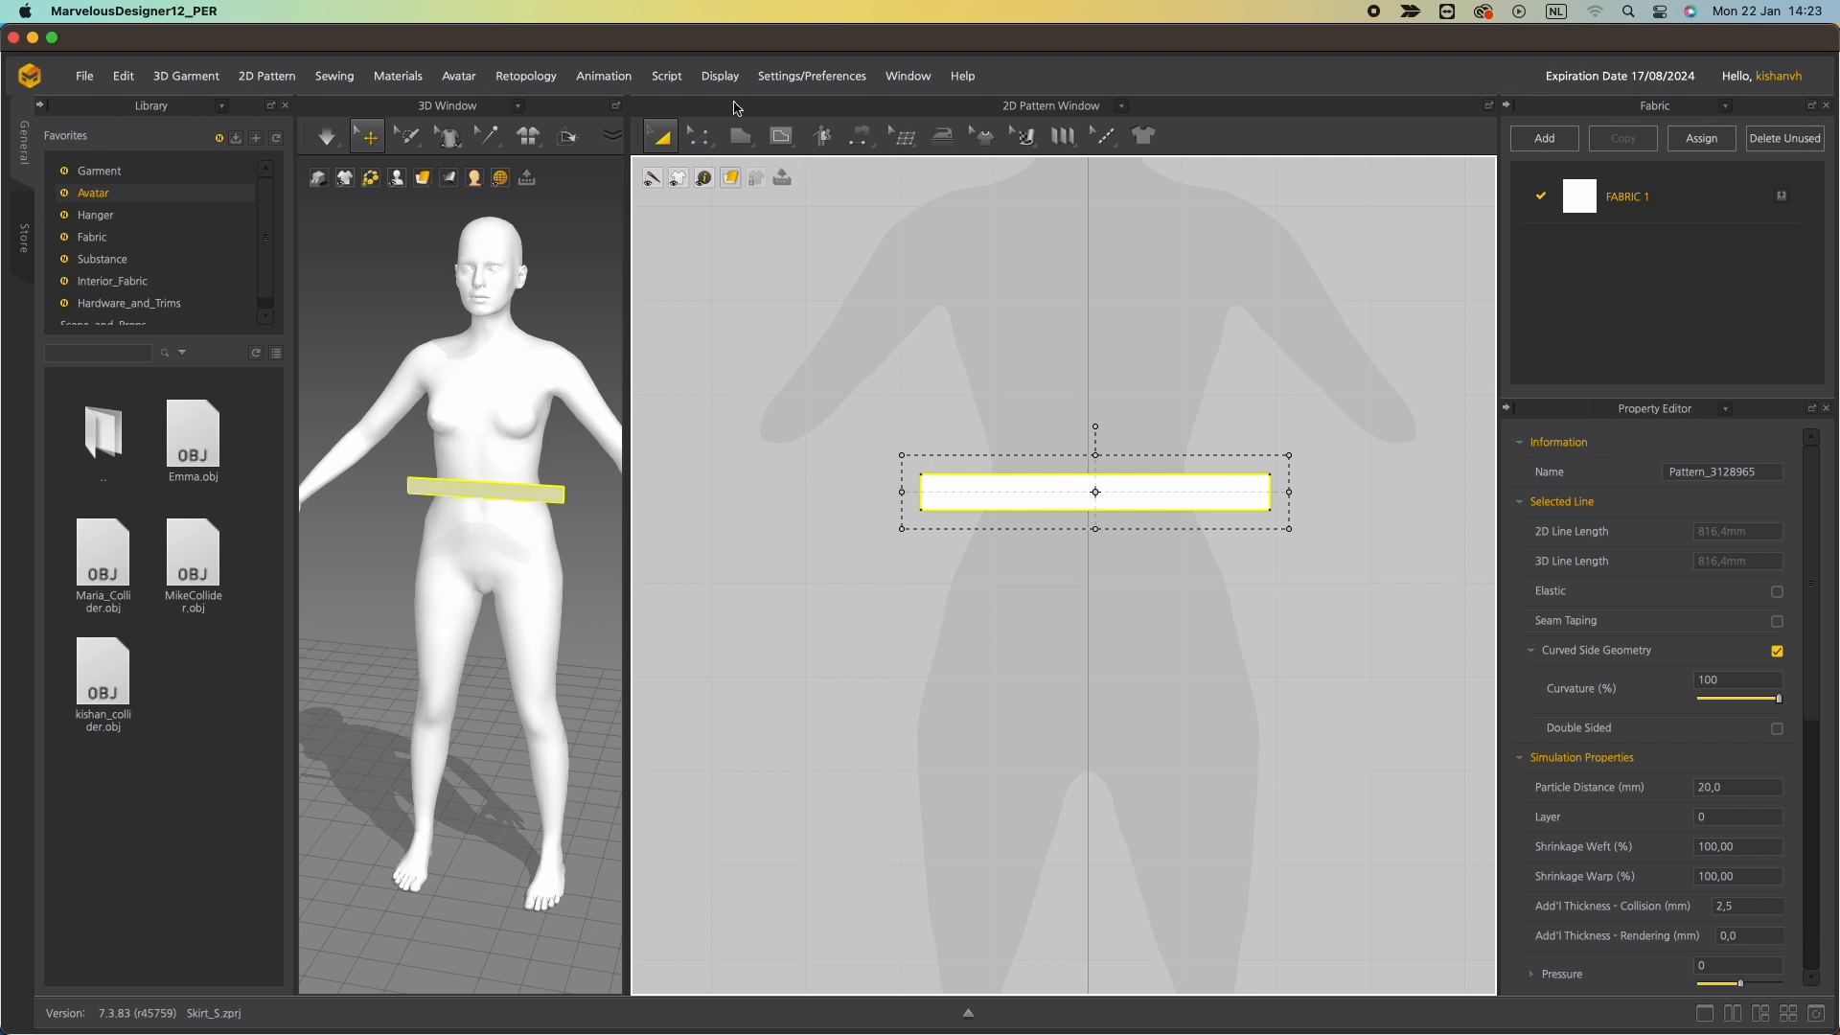
Bend the waistband's bottom and top edges downward into a curve with Edit Curvature.
left_click(699, 136)
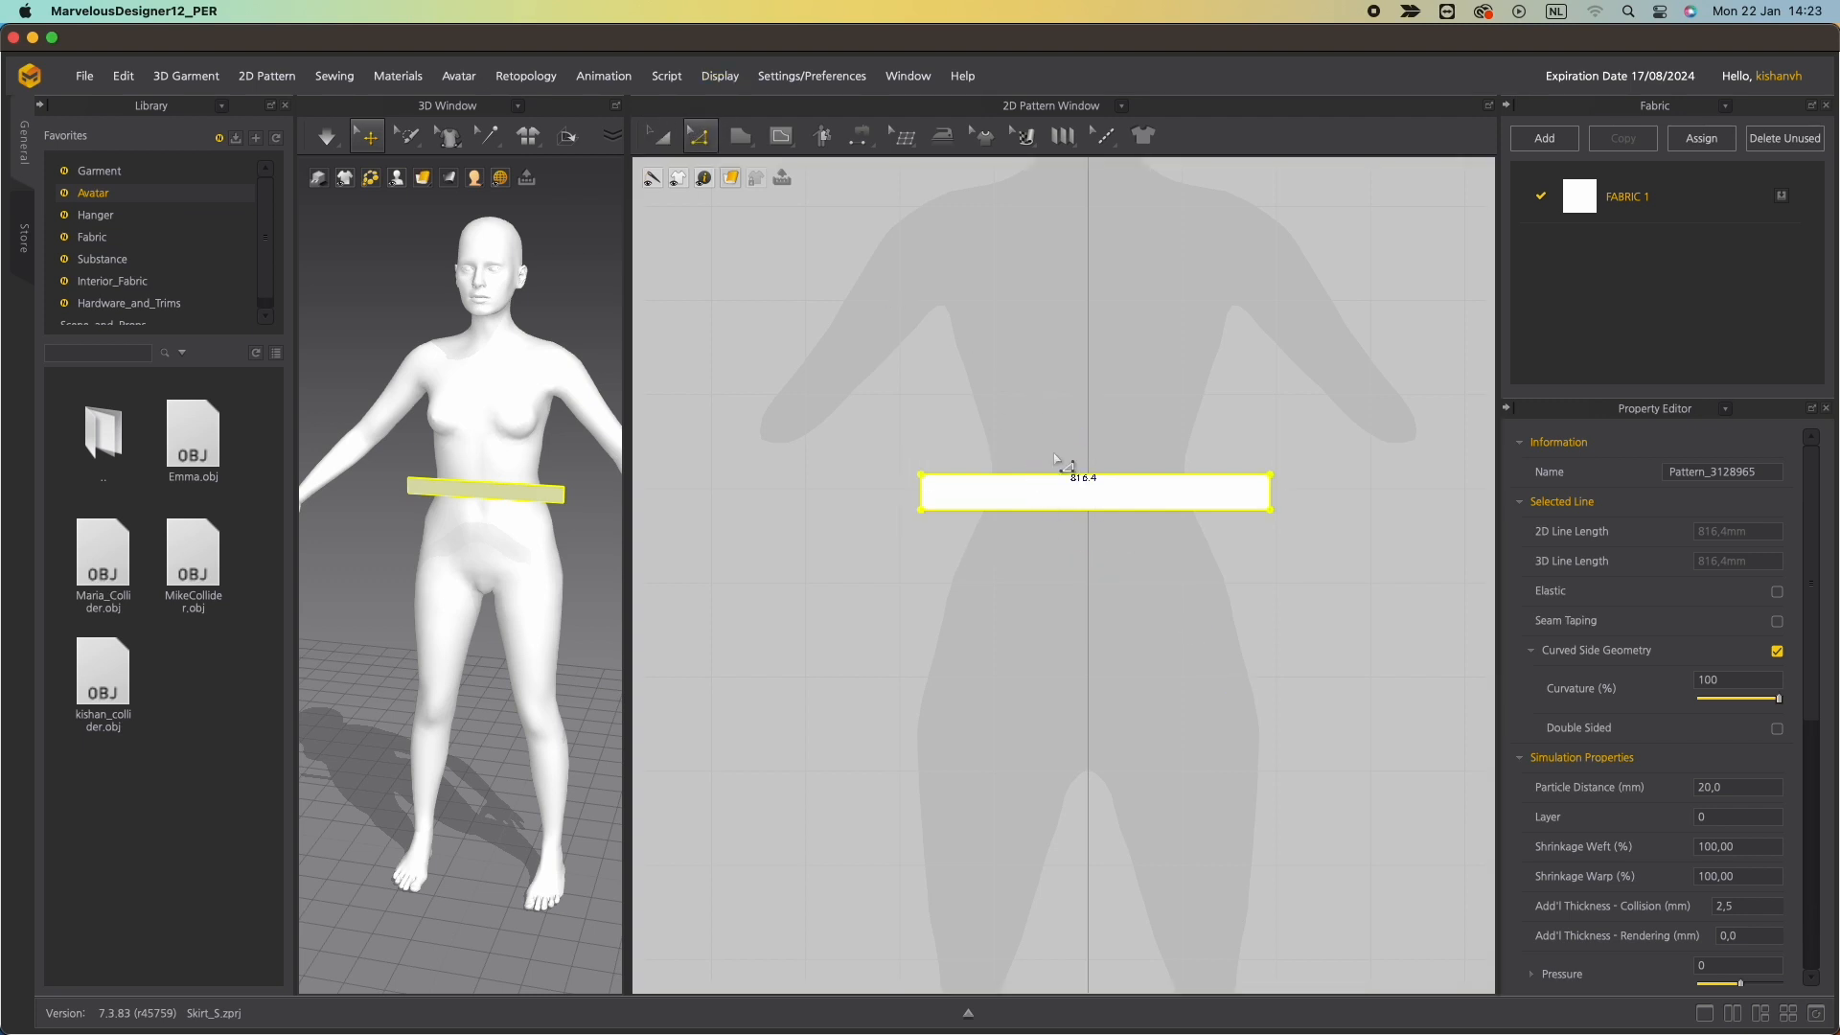
key("c")
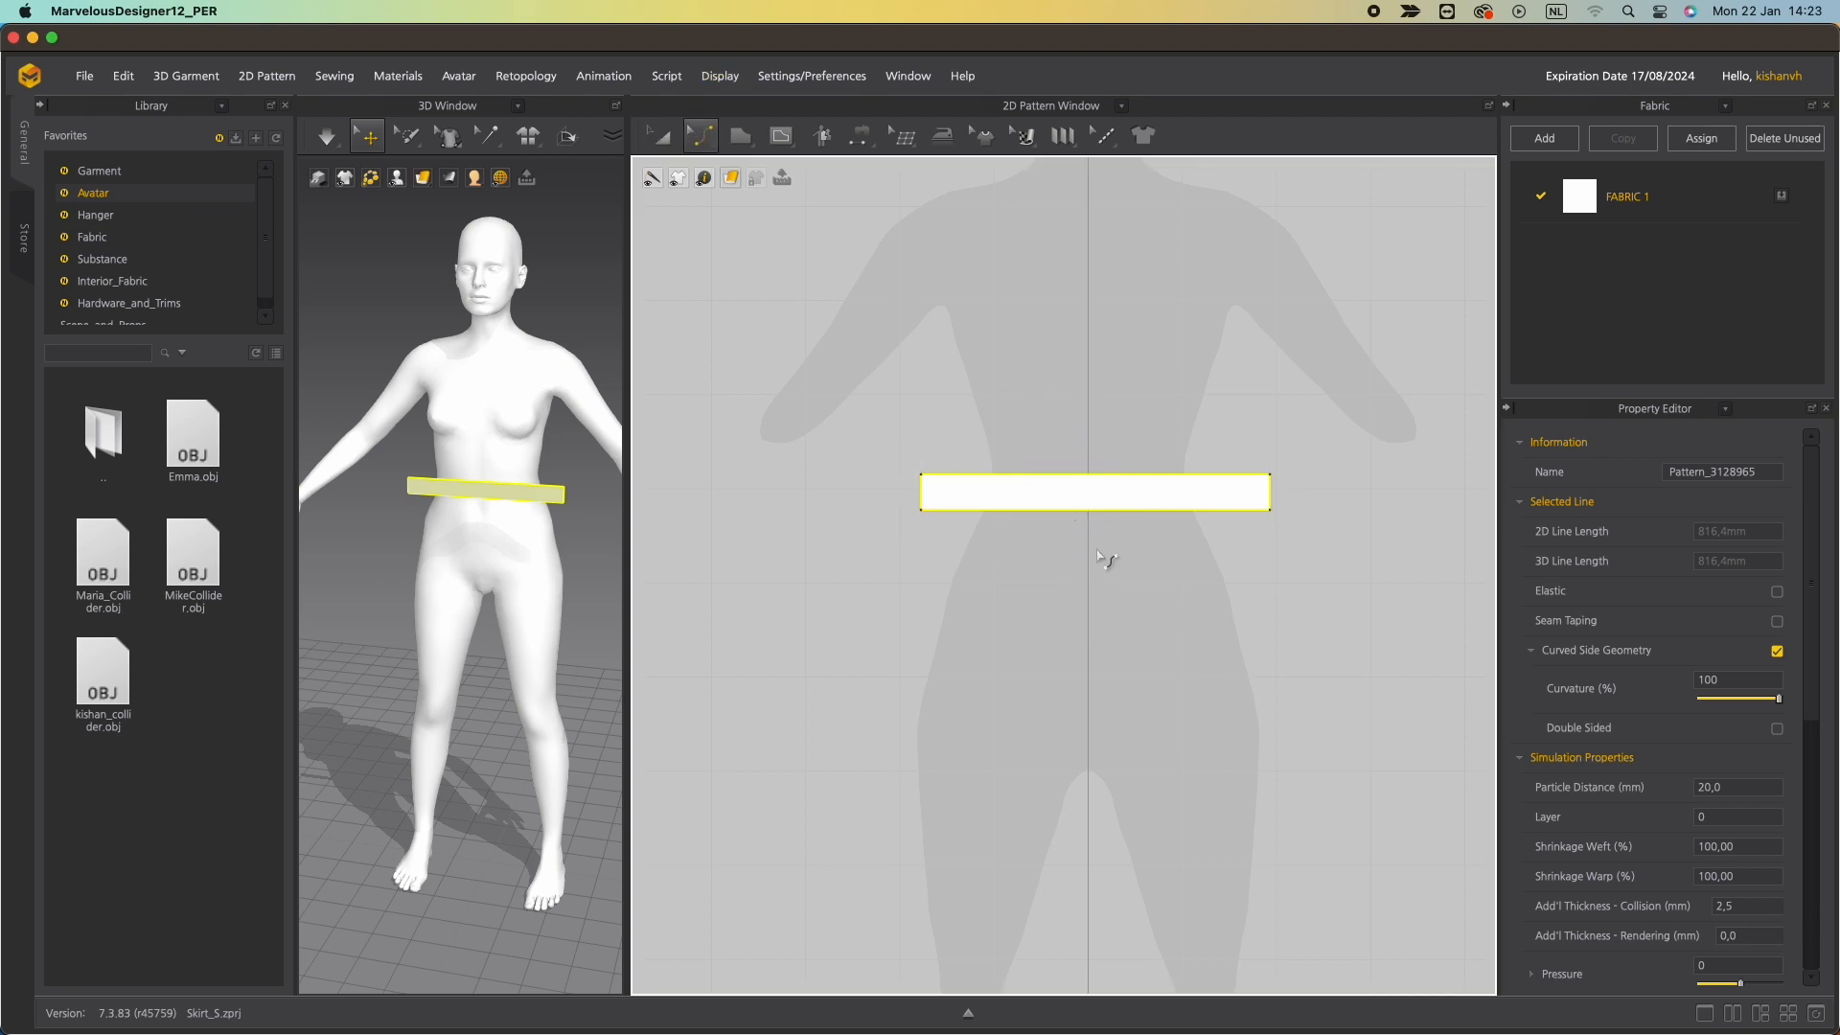
left_click_drag(1088, 514, 1091, 541)
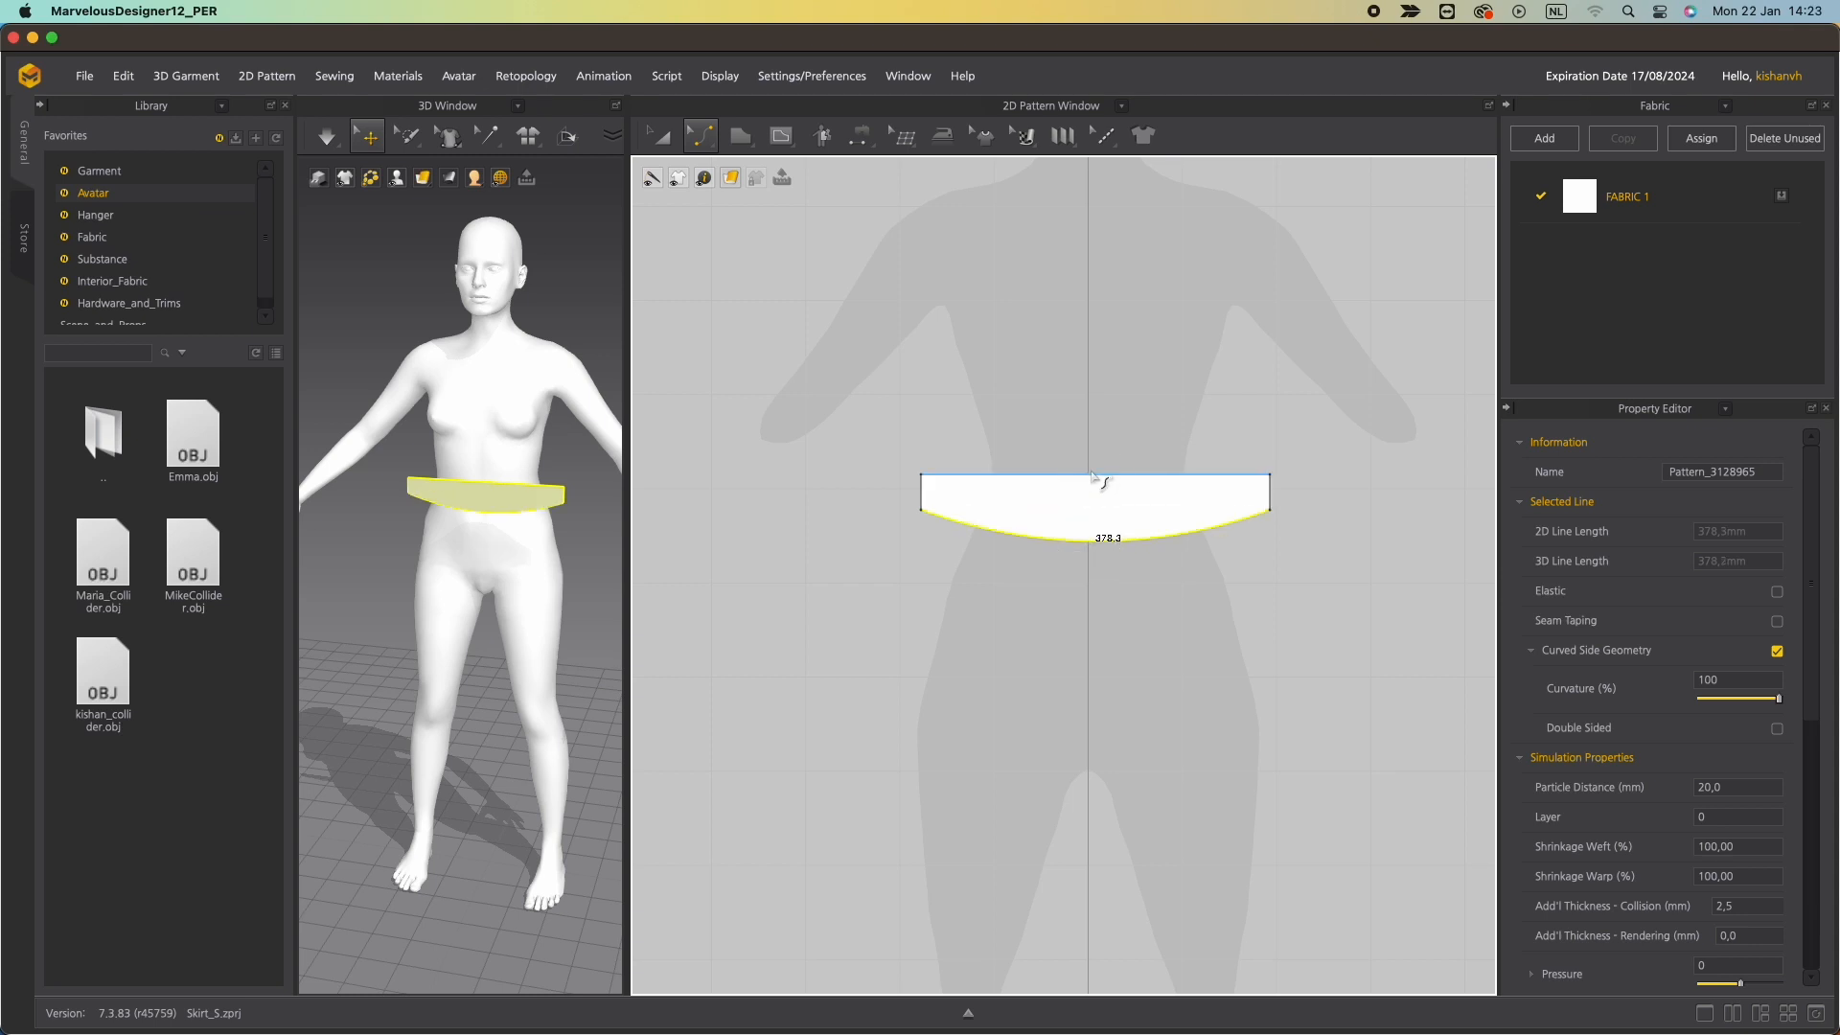
left_click_drag(1093, 474, 1094, 509)
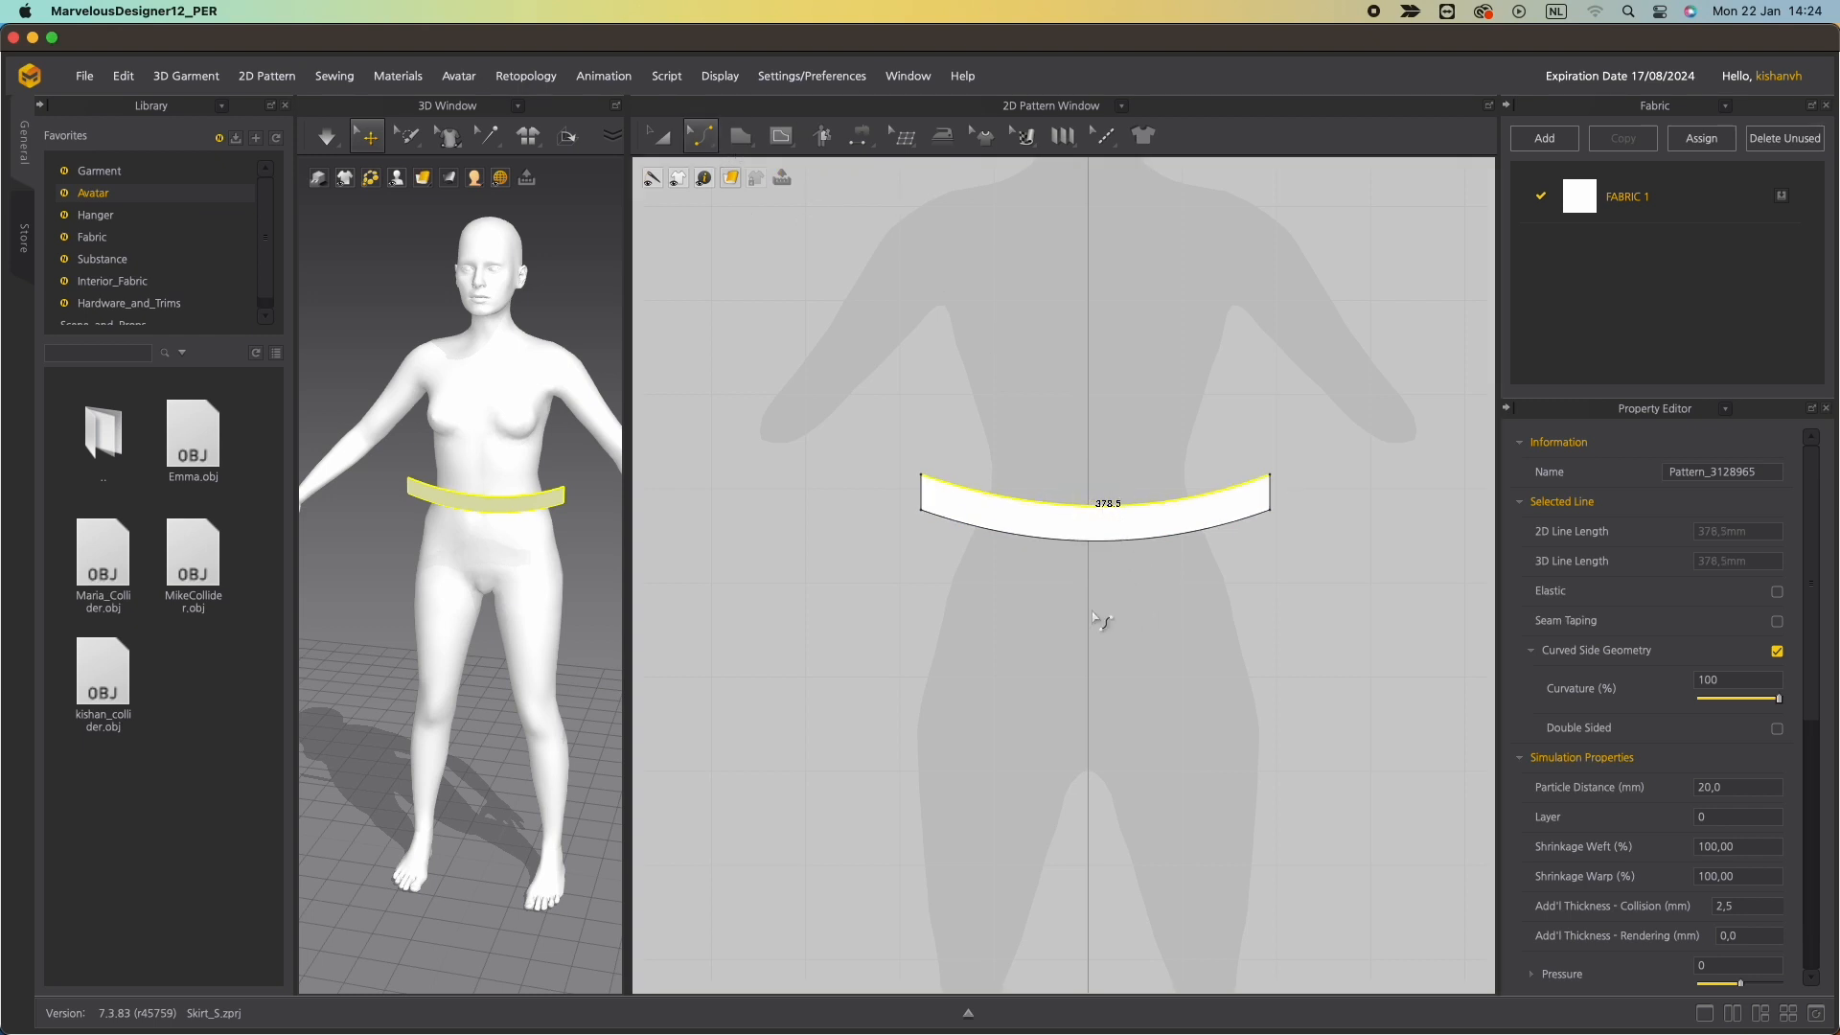
Draw a vertical internal line through the centre of the curved waistband.
left_click(781, 135)
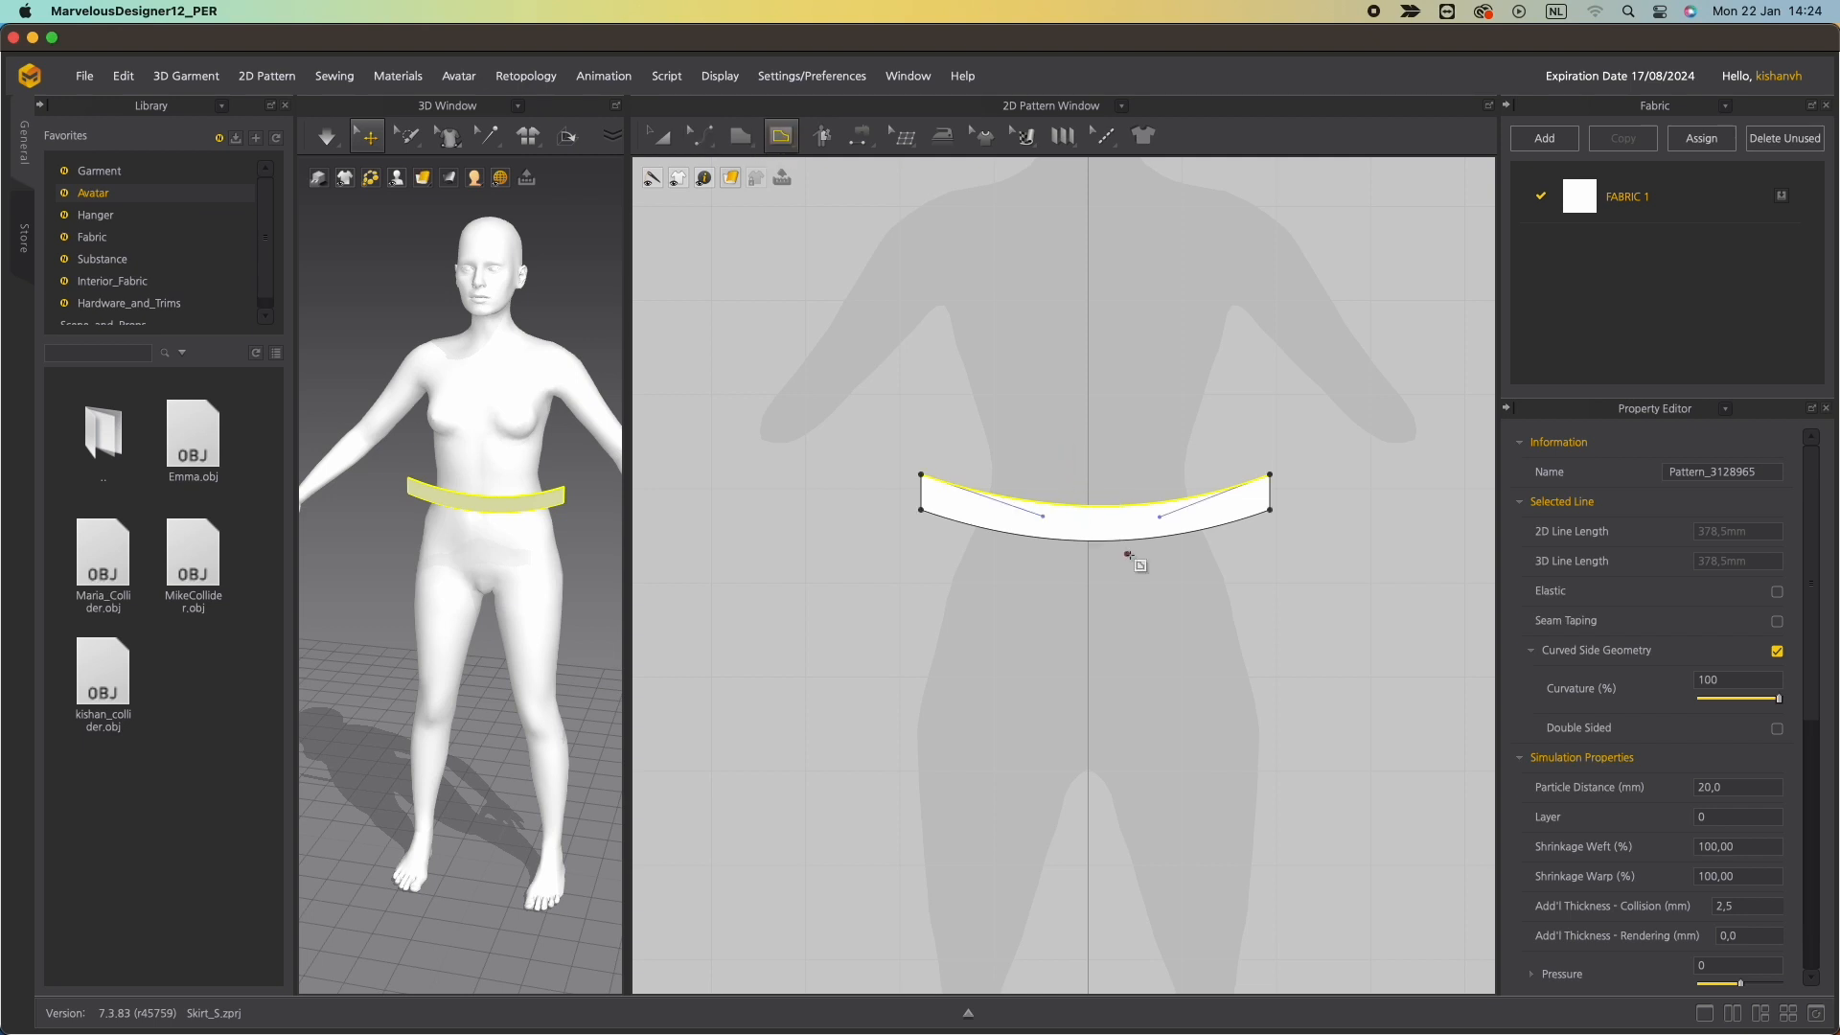
left_click(1088, 505)
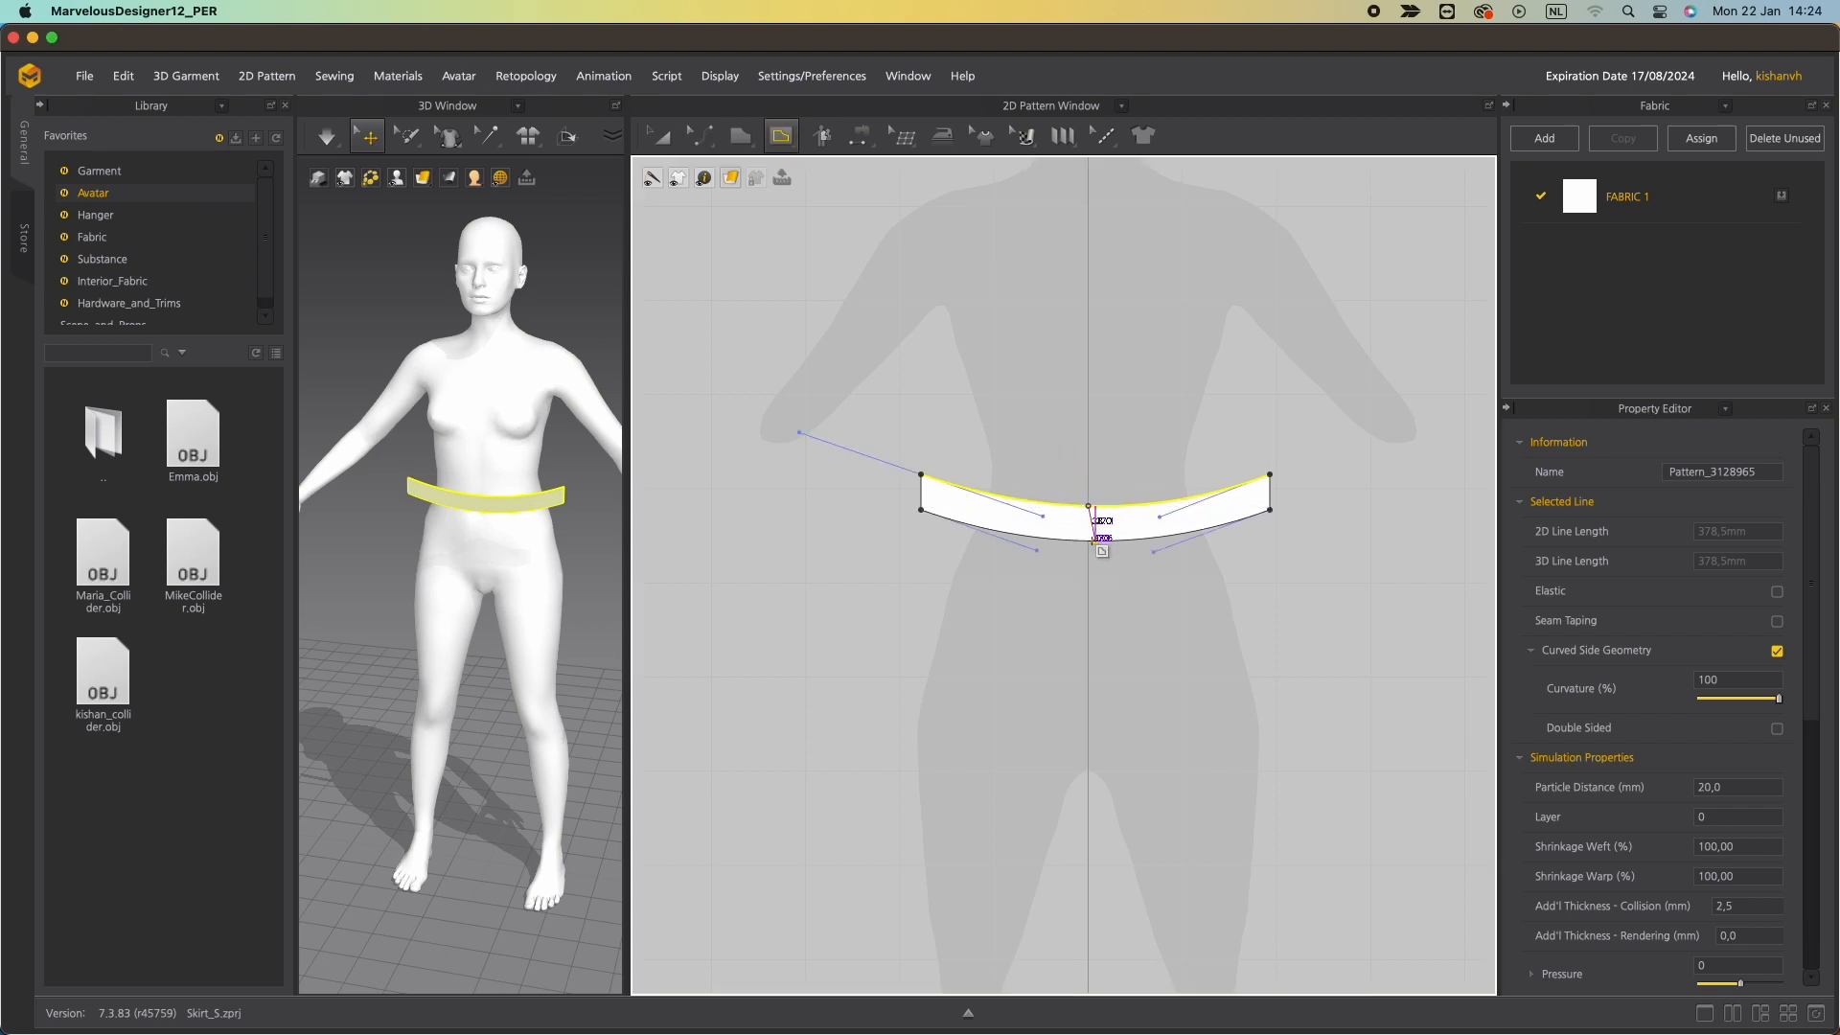
left_click(1088, 540)
Cut the waistband into two halves along the centre internal line.
key("z")
right_click(1088, 524)
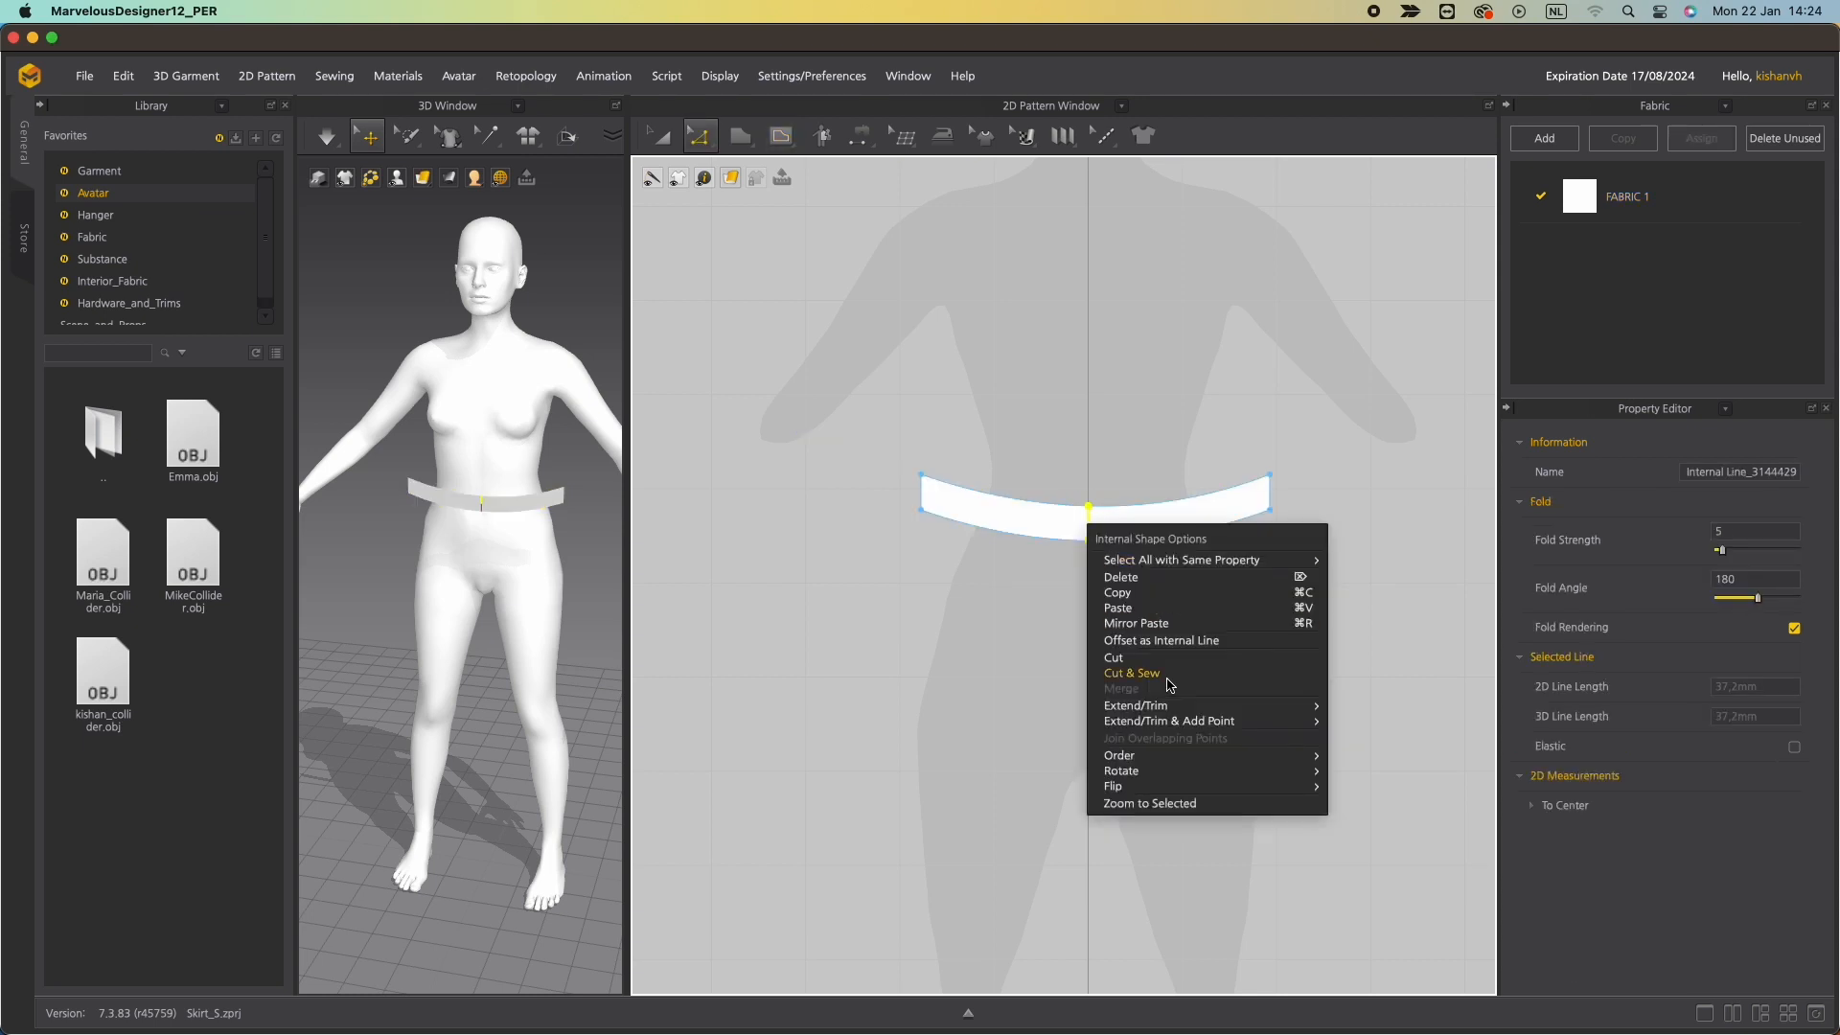
left_click(1148, 657)
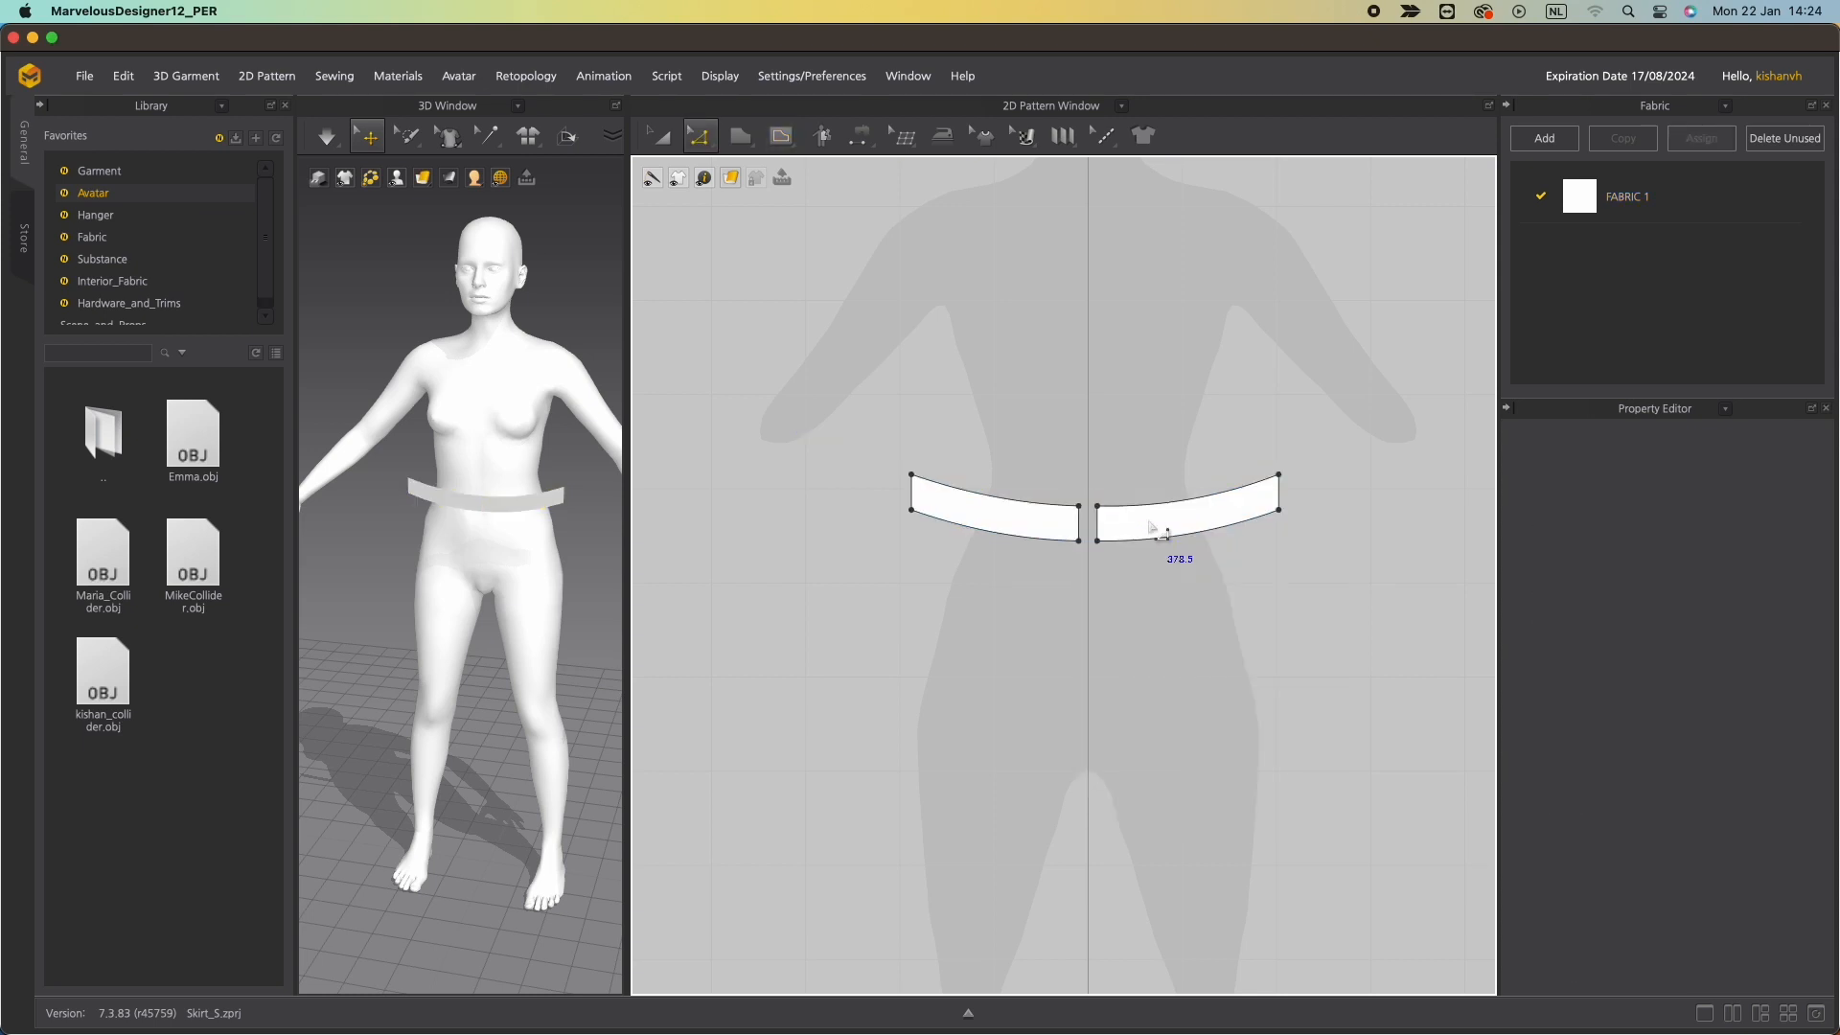
Delete the right half of the cut waistband.
key("a")
left_click(1148, 525)
key("Delete")
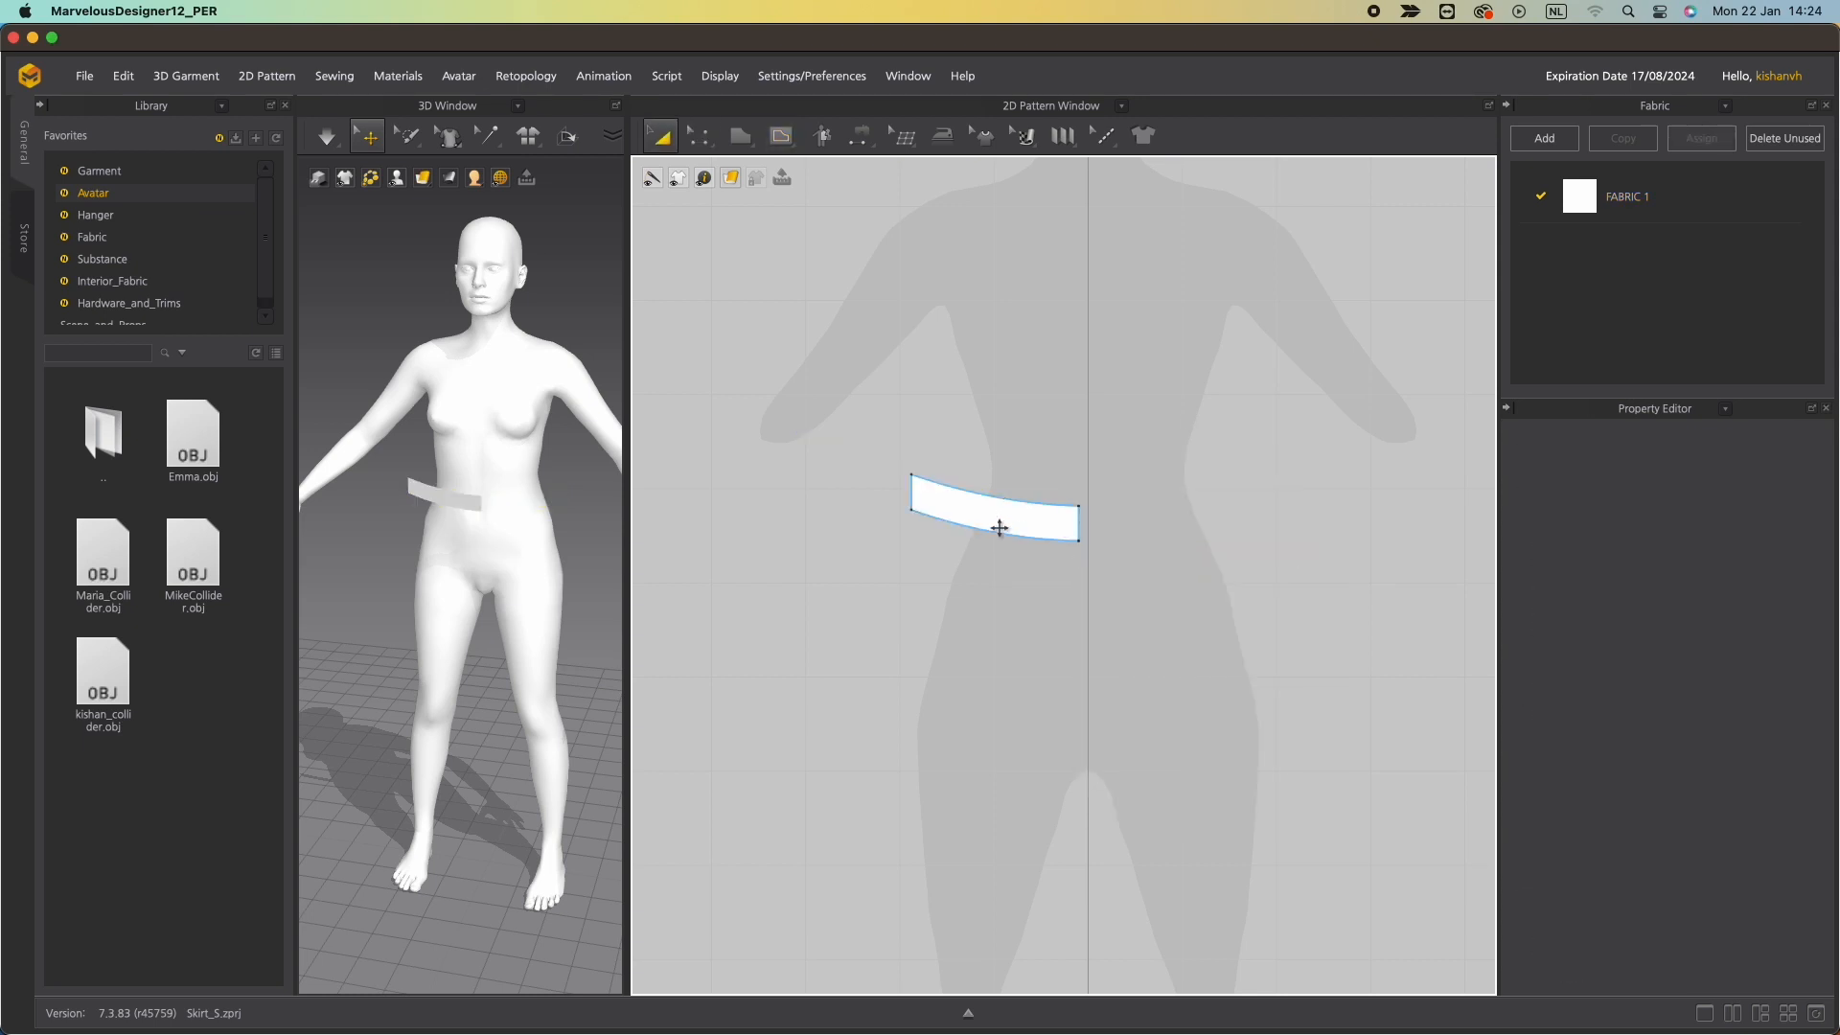
Create a symmetric copy of the waistband half with sewing and place it beside the original.
left_click(997, 523)
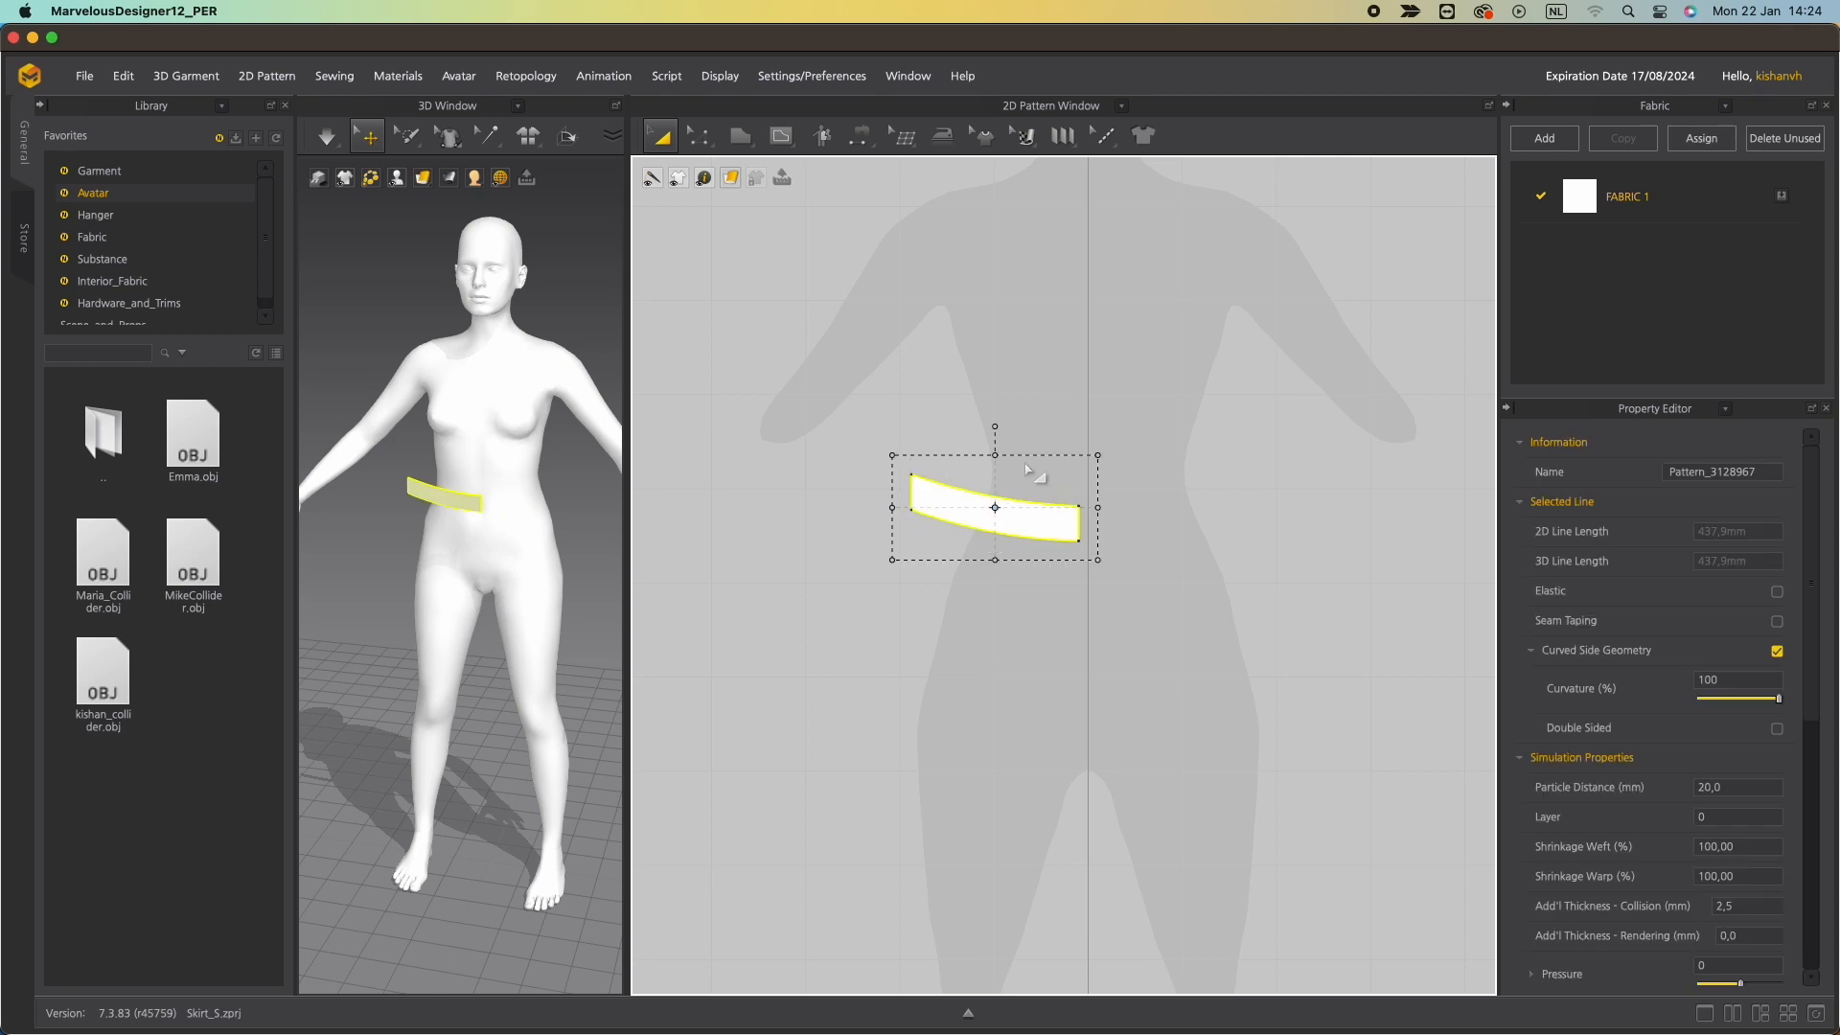
right_click(1011, 526)
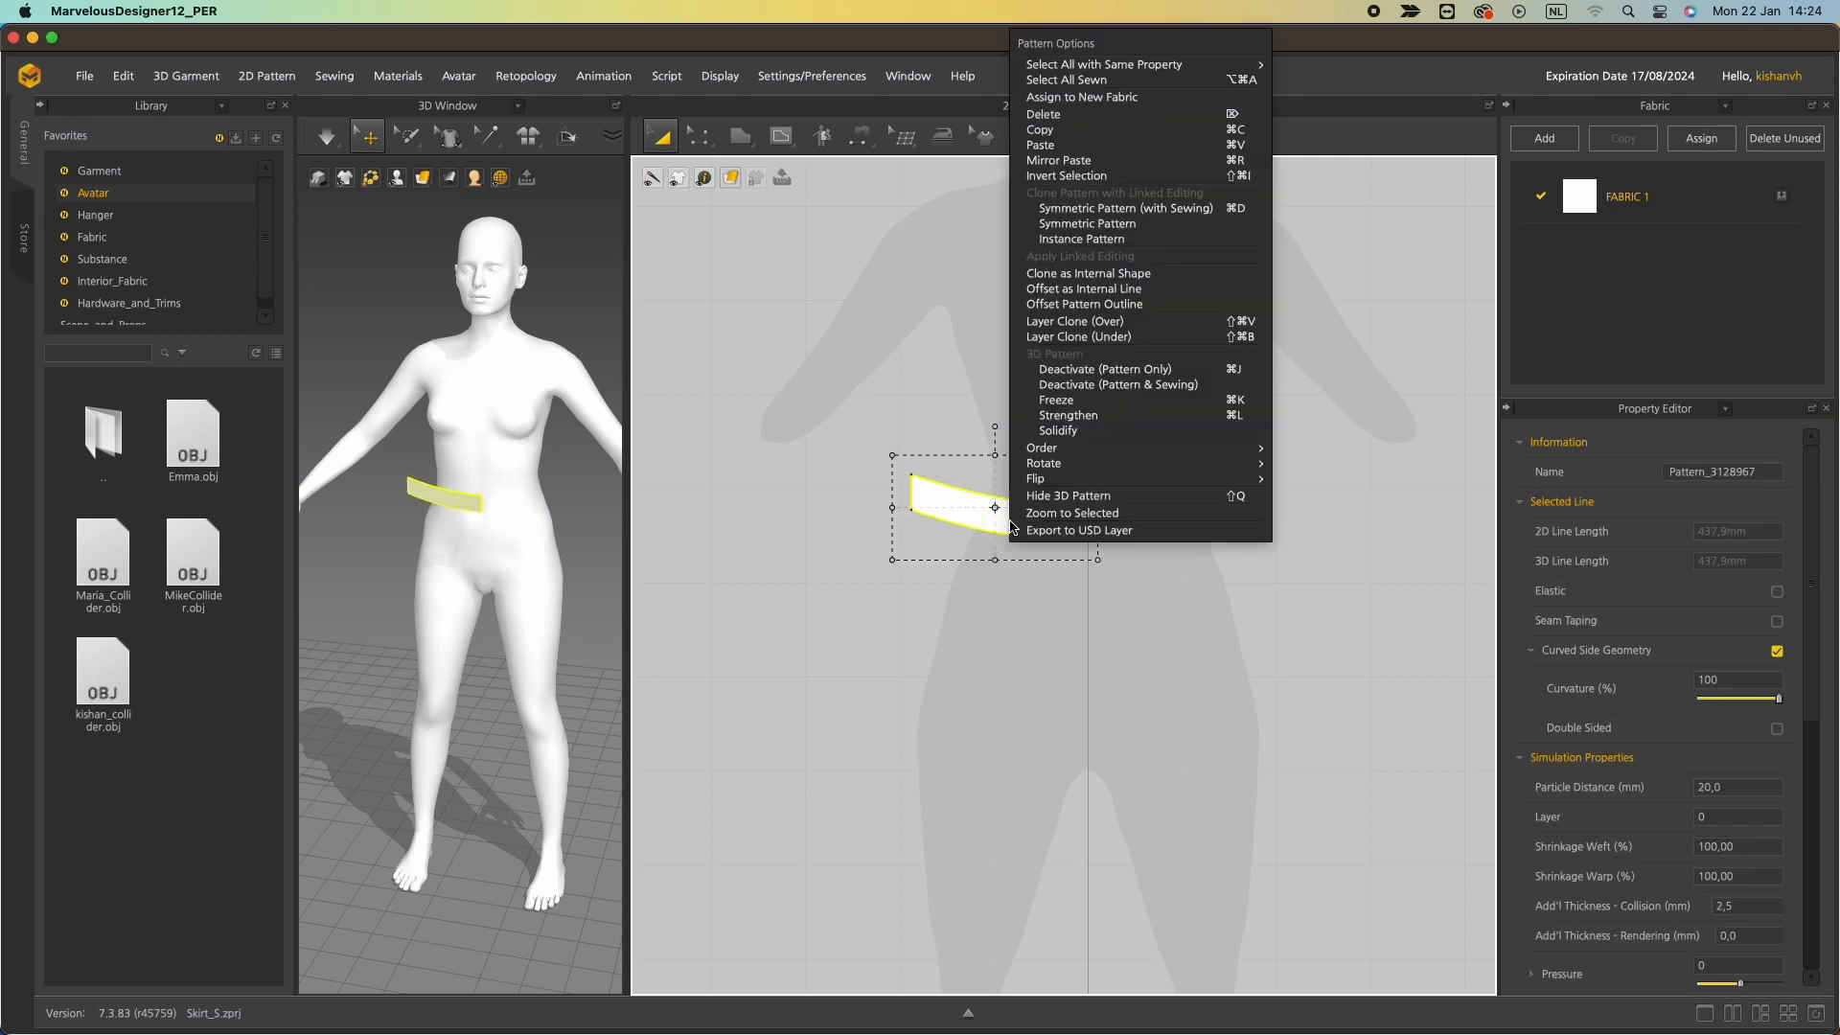
left_click(1088, 212)
left_click(1086, 539)
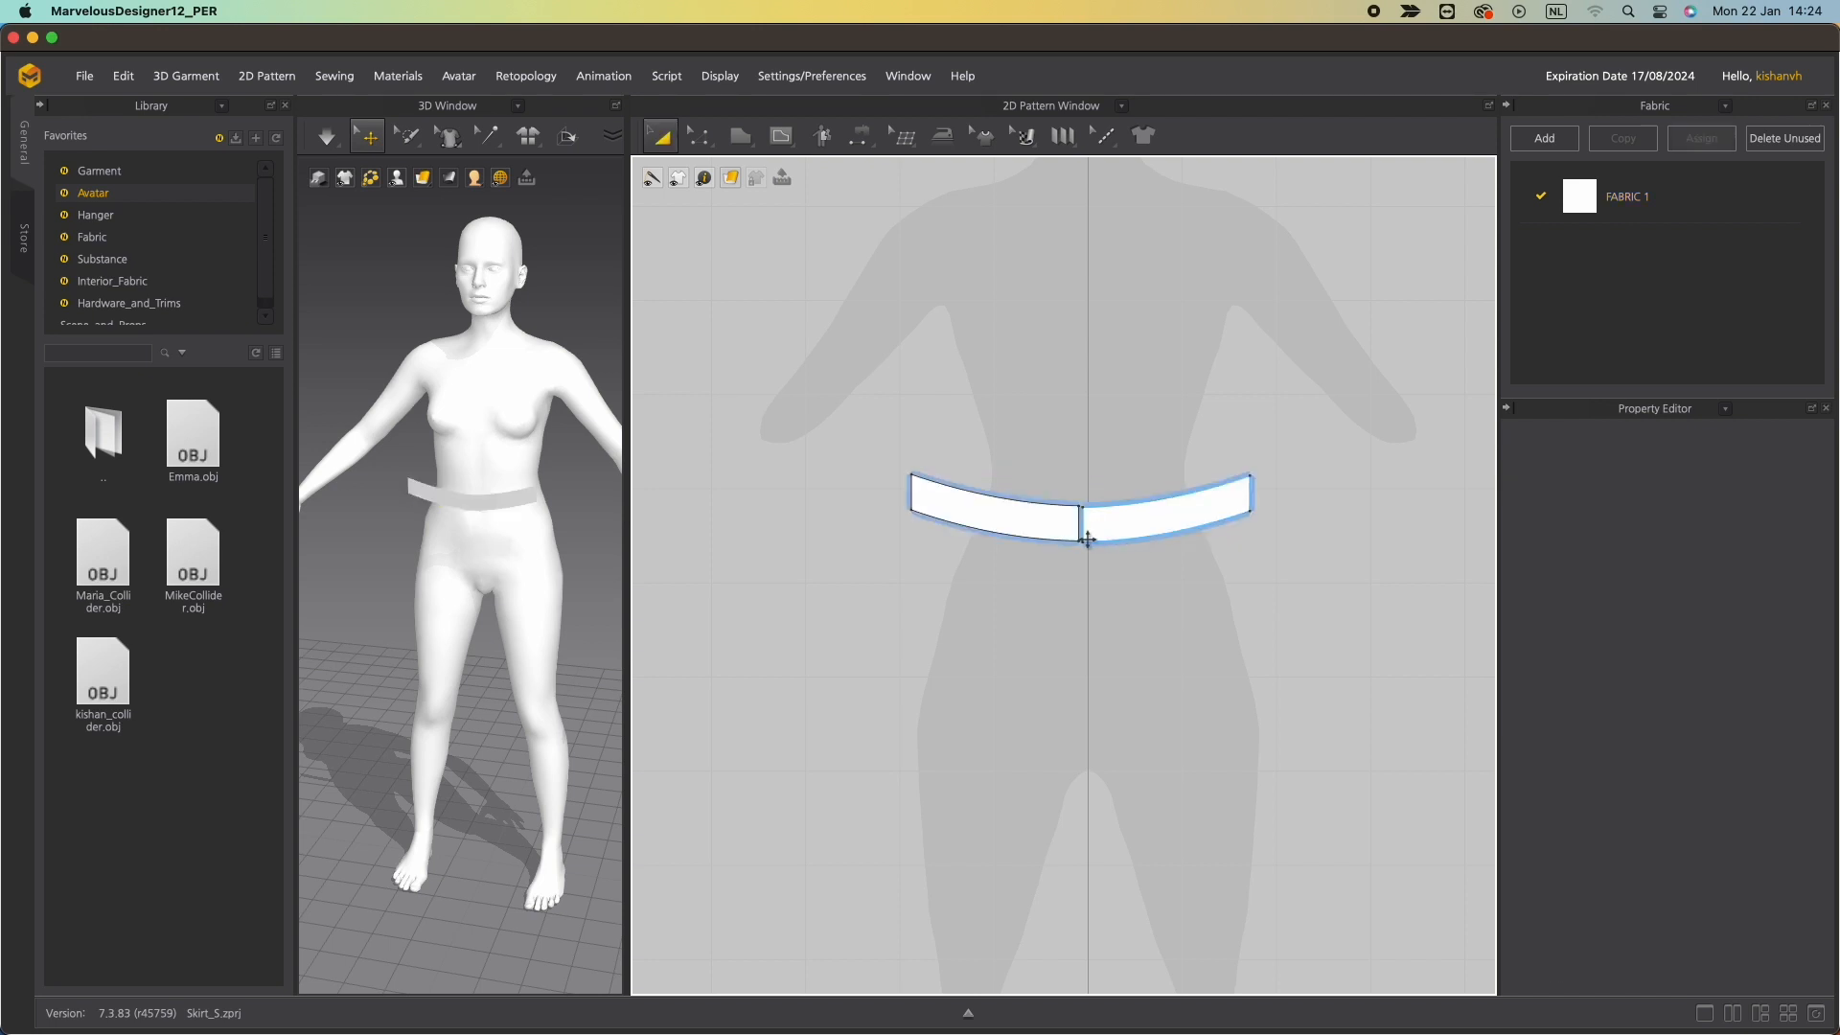
Merge the two waistband halves into one pattern along their shared centre seam.
key("z")
left_click(1082, 525)
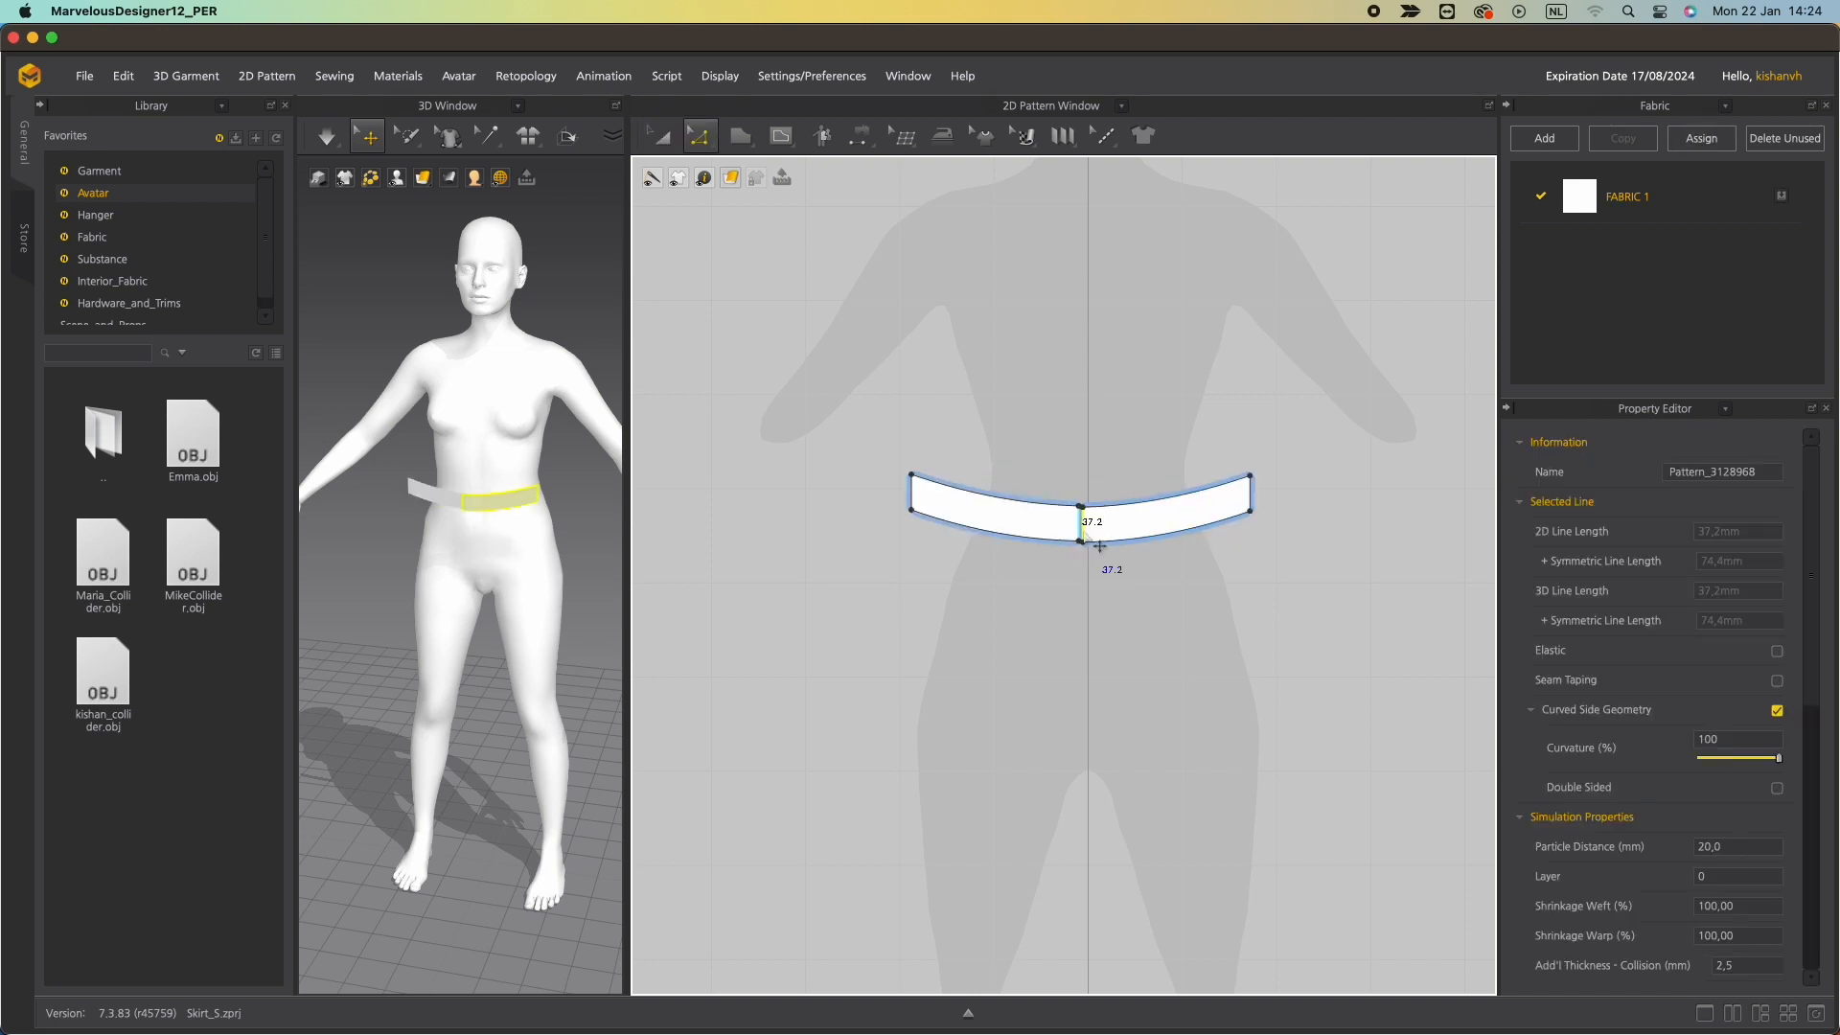
right_click(1083, 525)
left_click(1131, 700)
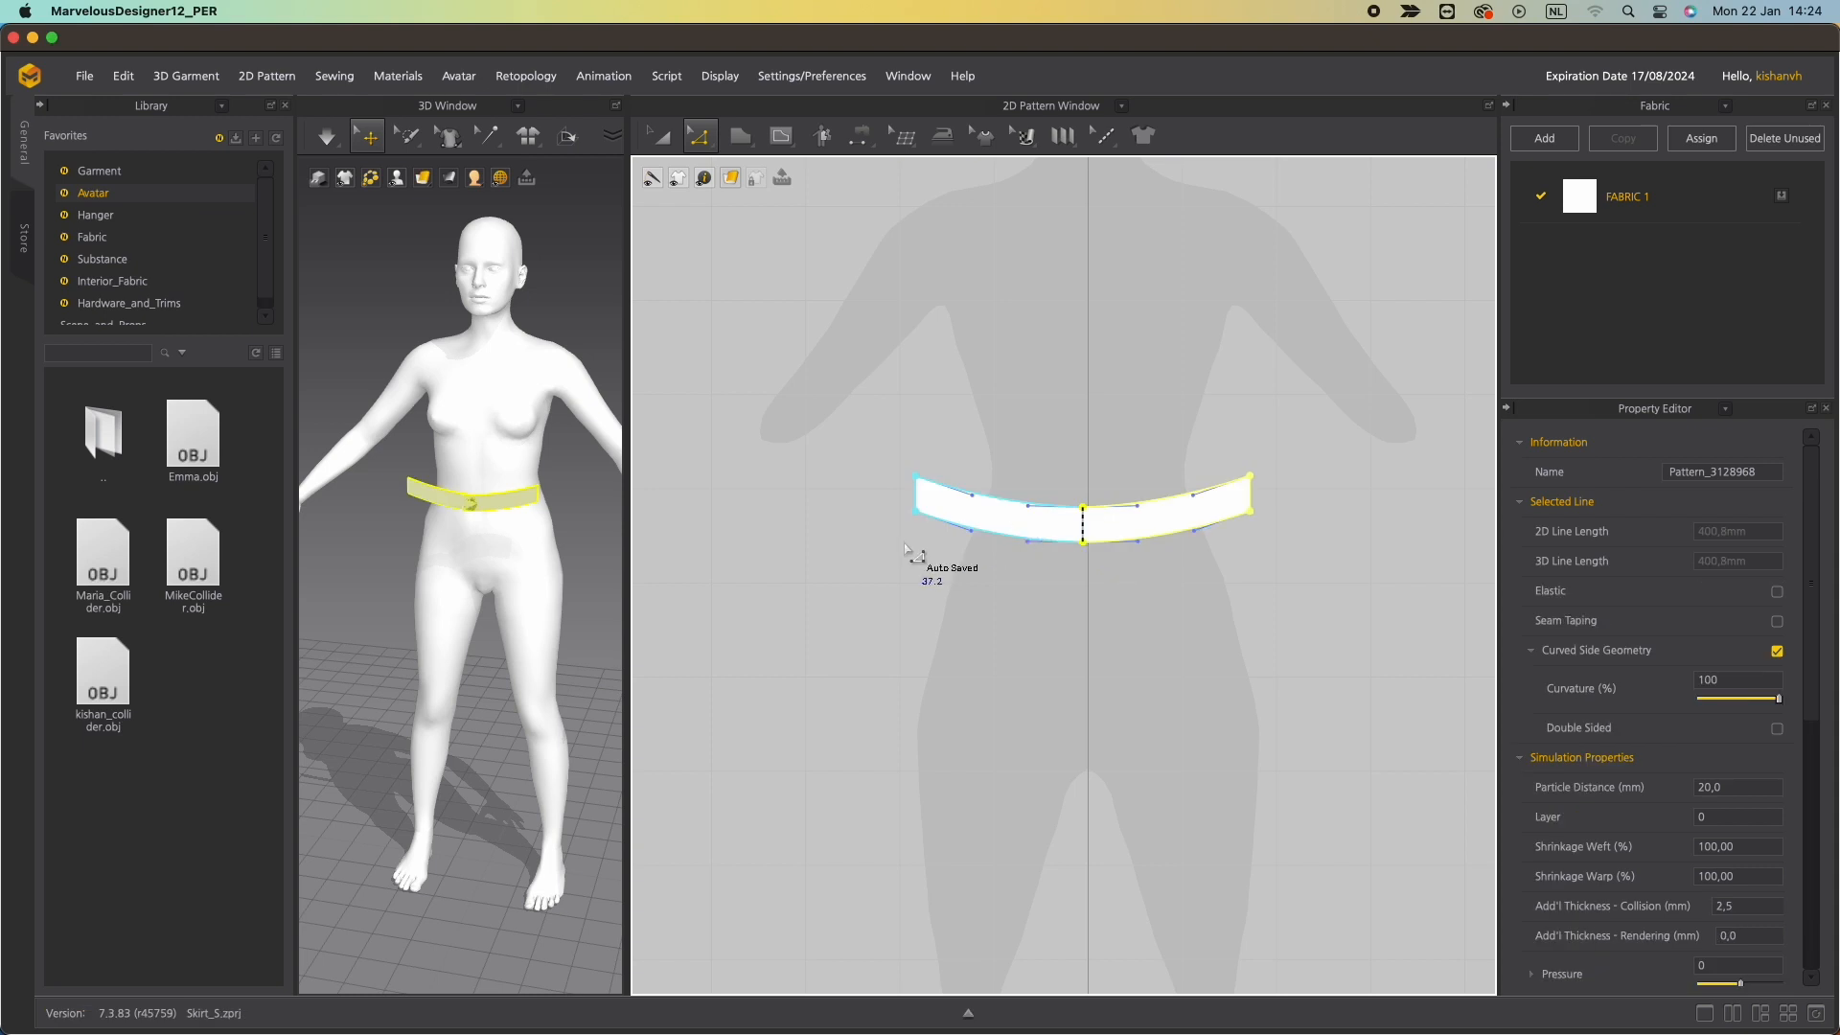
Change the left half's bottom edge length to 195 mm, measured from the End direction.
left_click(511, 512)
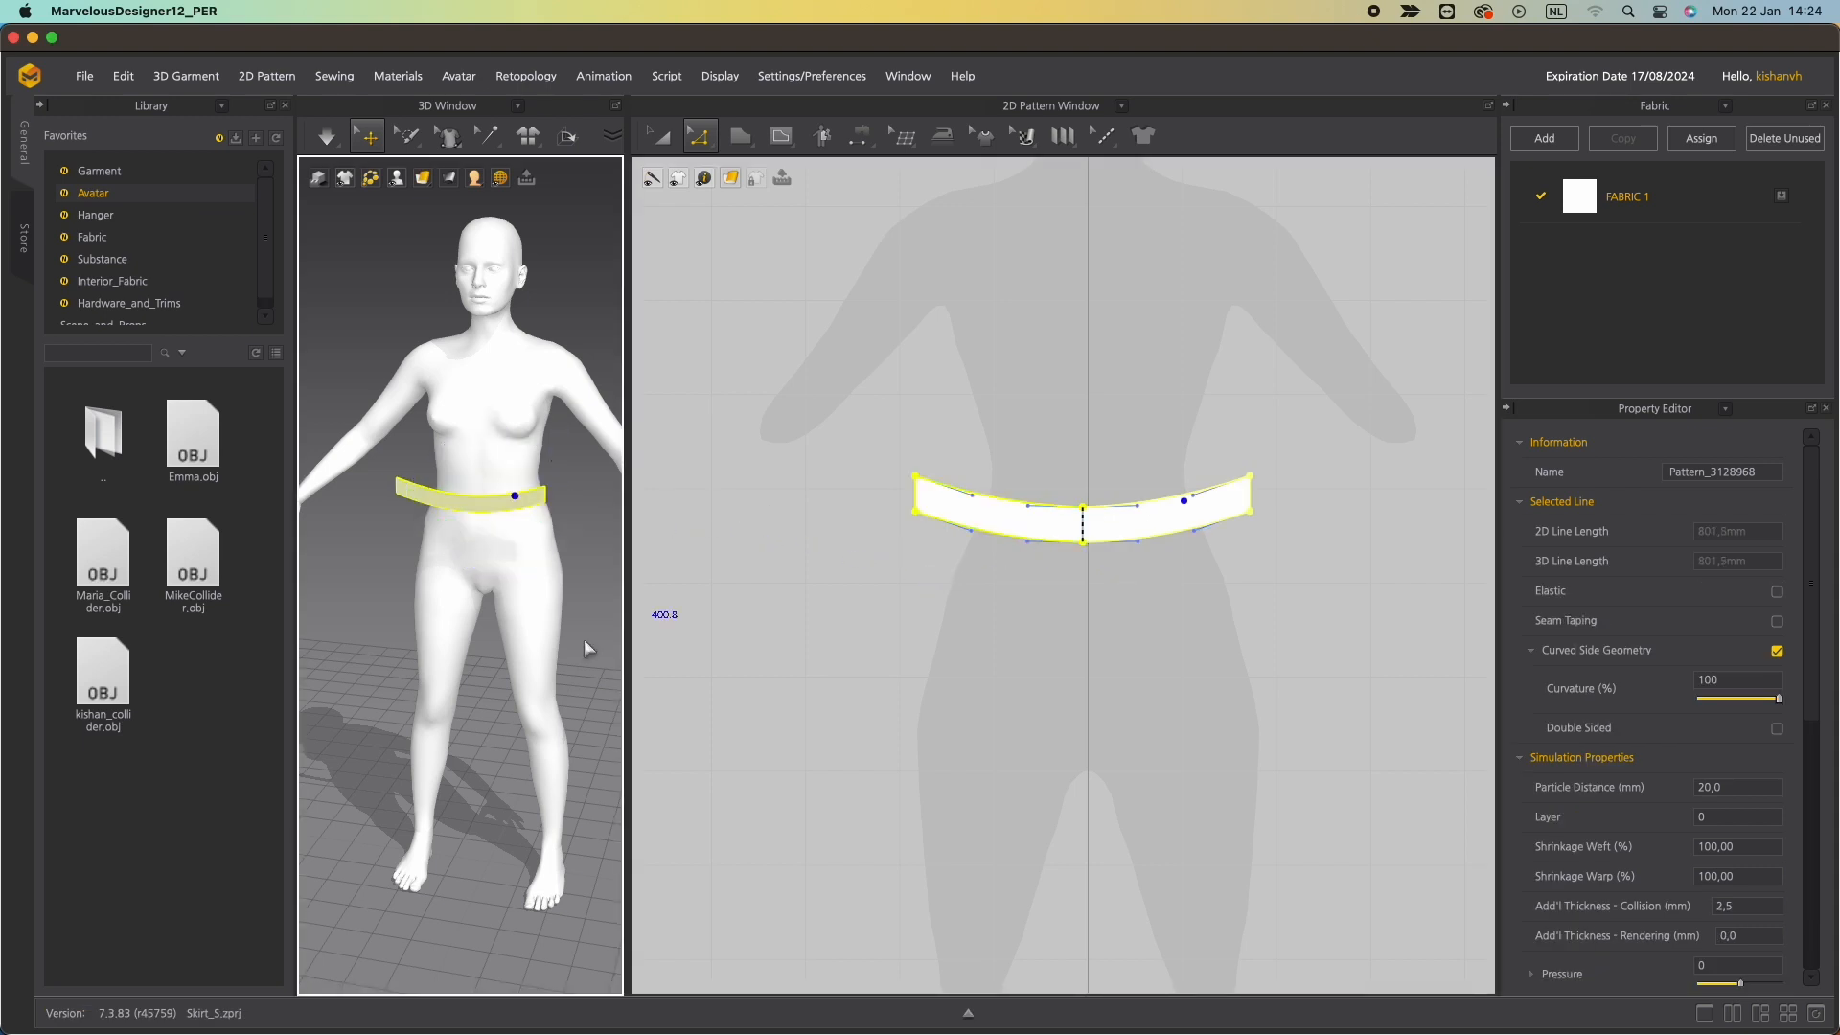
left_click(971, 594)
scroll(1105, 621, "up", 3)
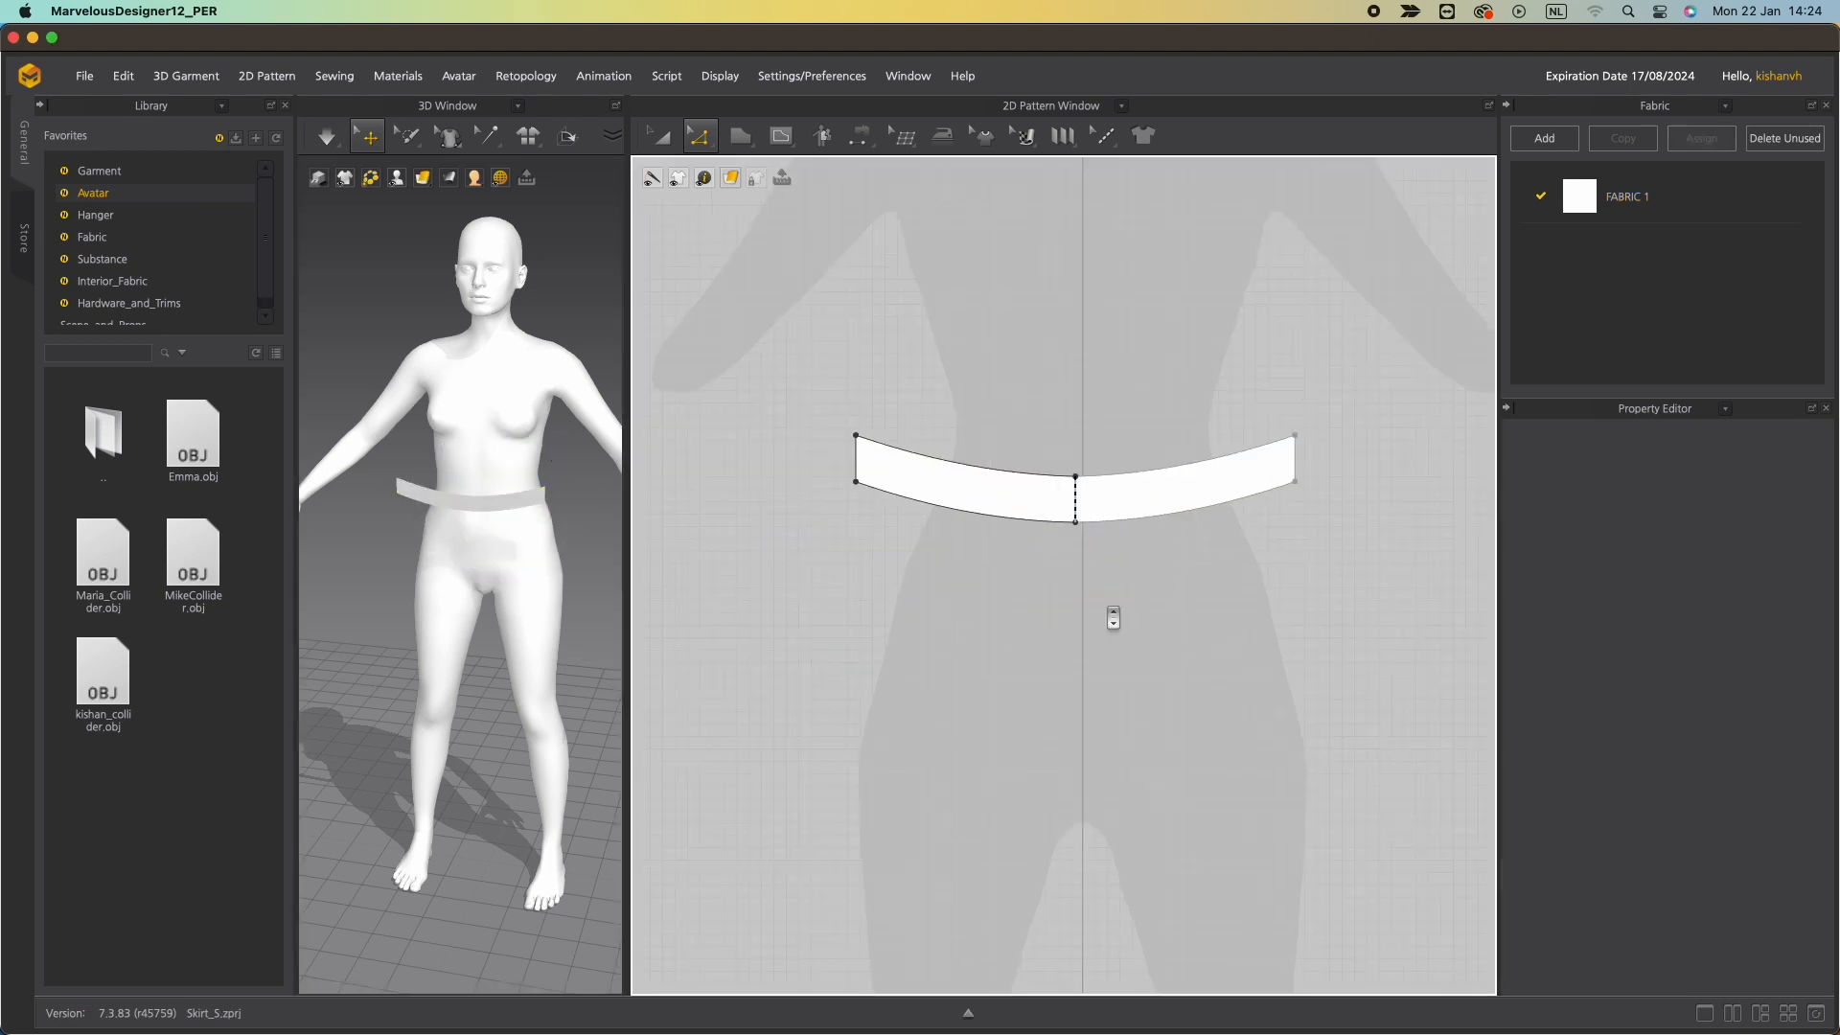
middle_click_drag(1118, 600, 1003, 649)
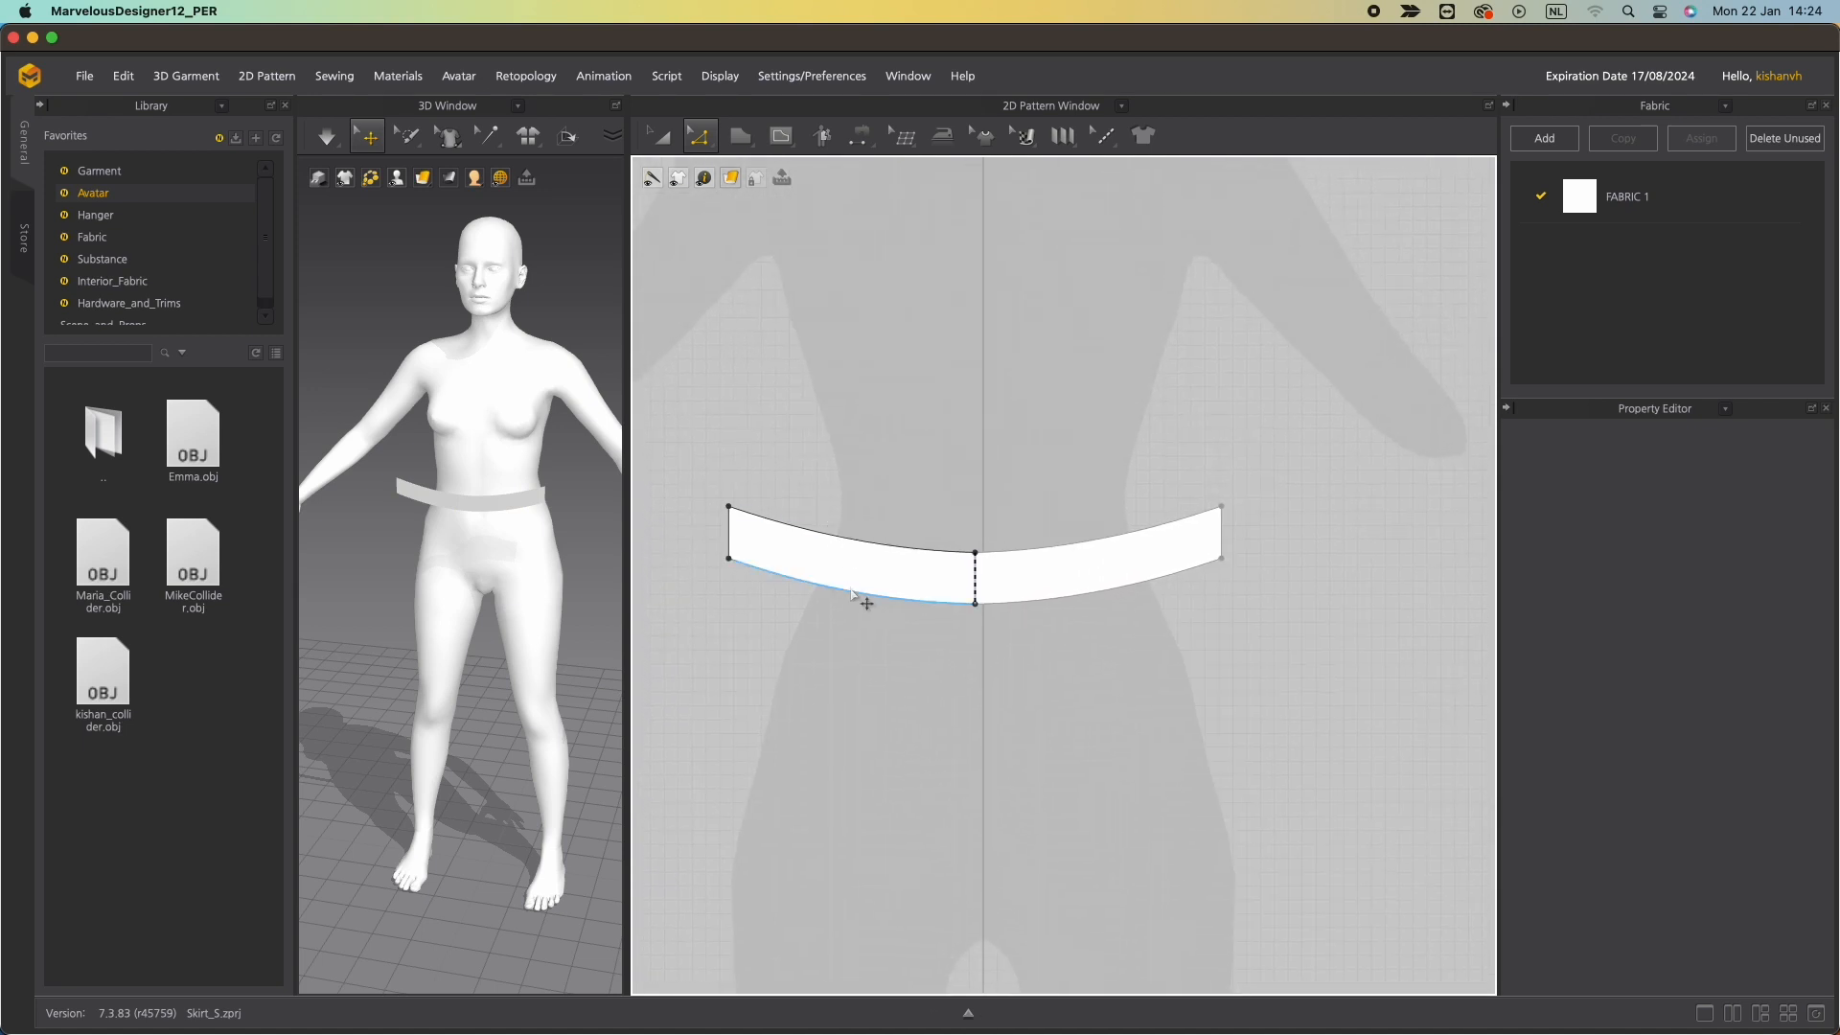
left_click(858, 597)
right_click(851, 593)
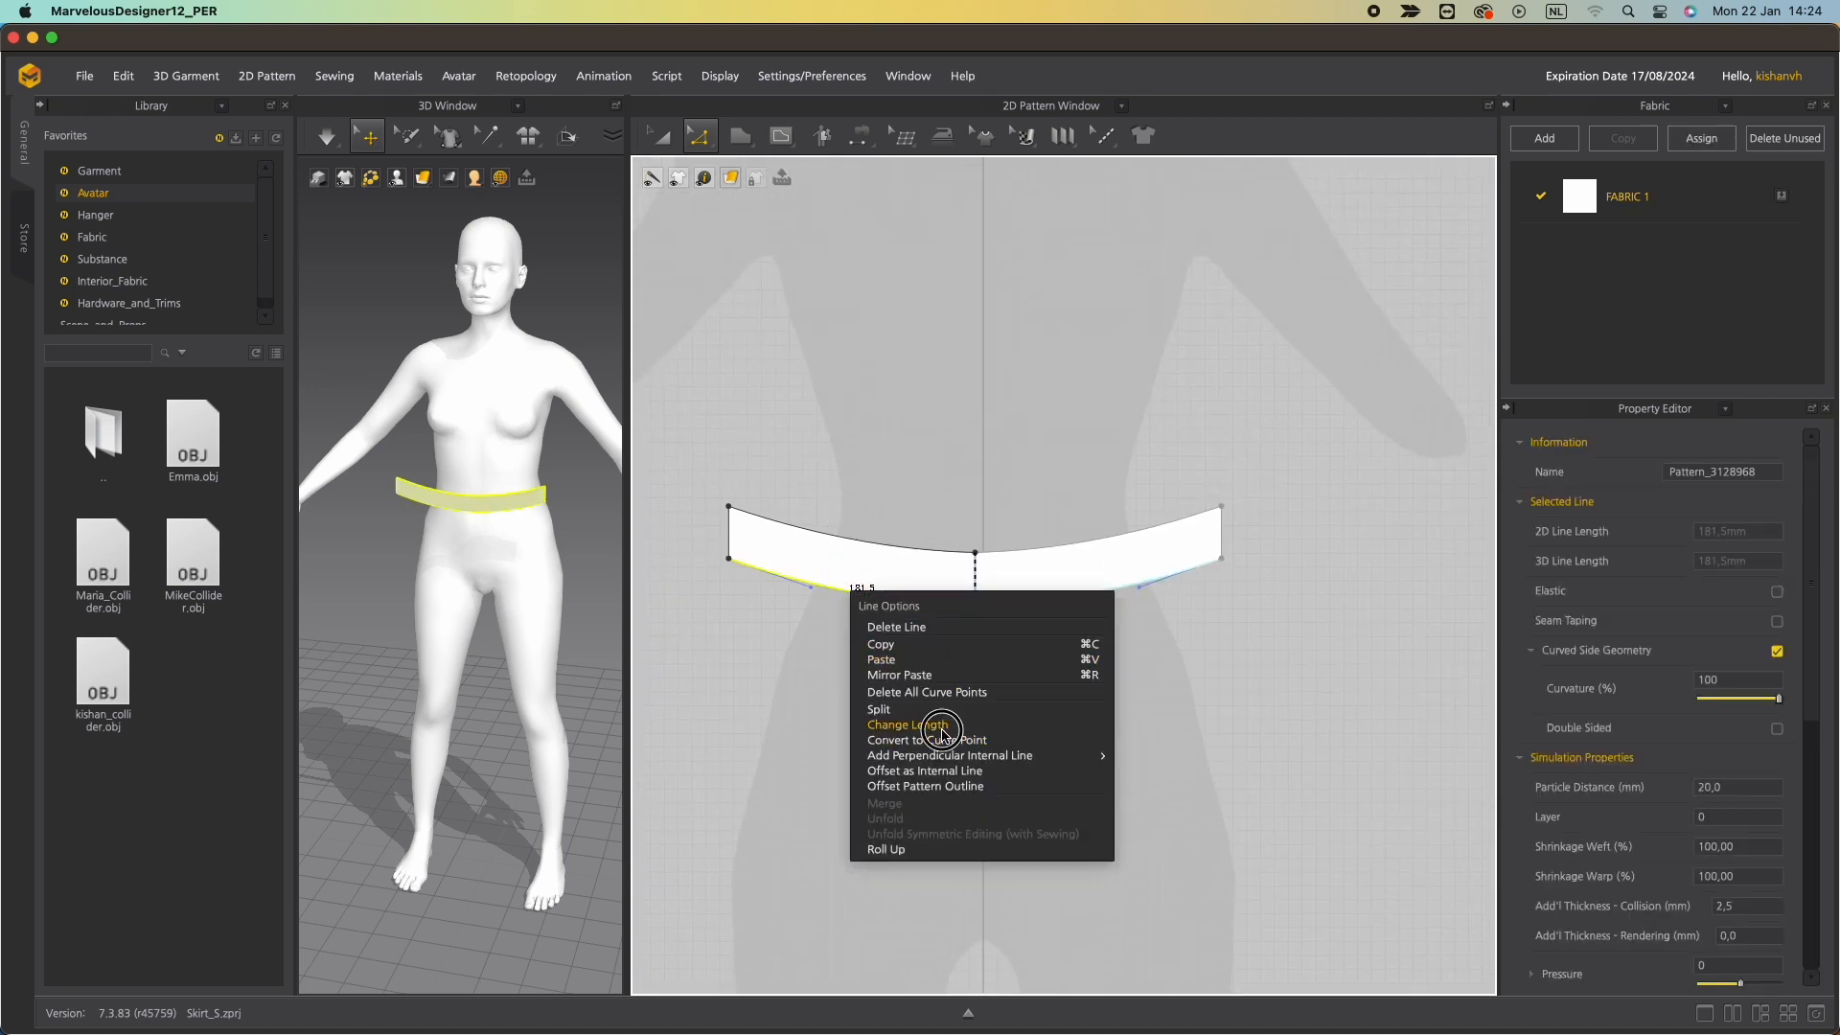
left_click(985, 724)
type("195")
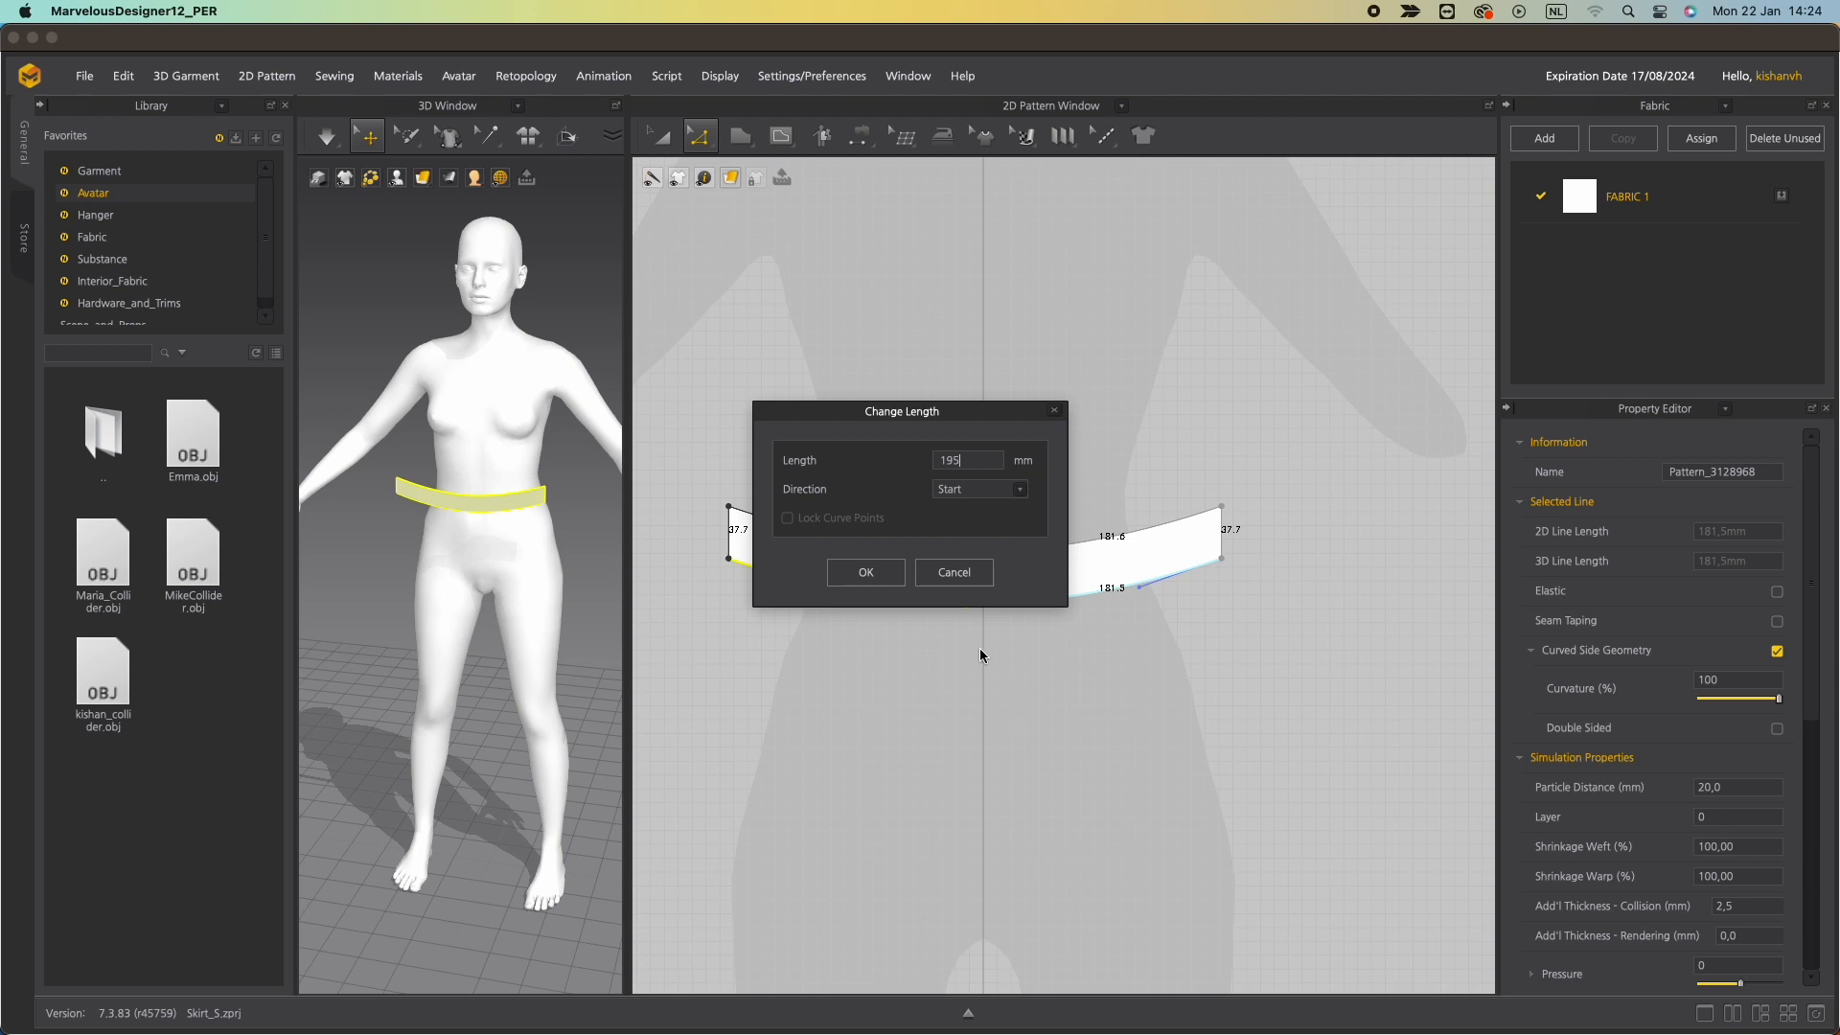
left_click(979, 490)
left_click(970, 518)
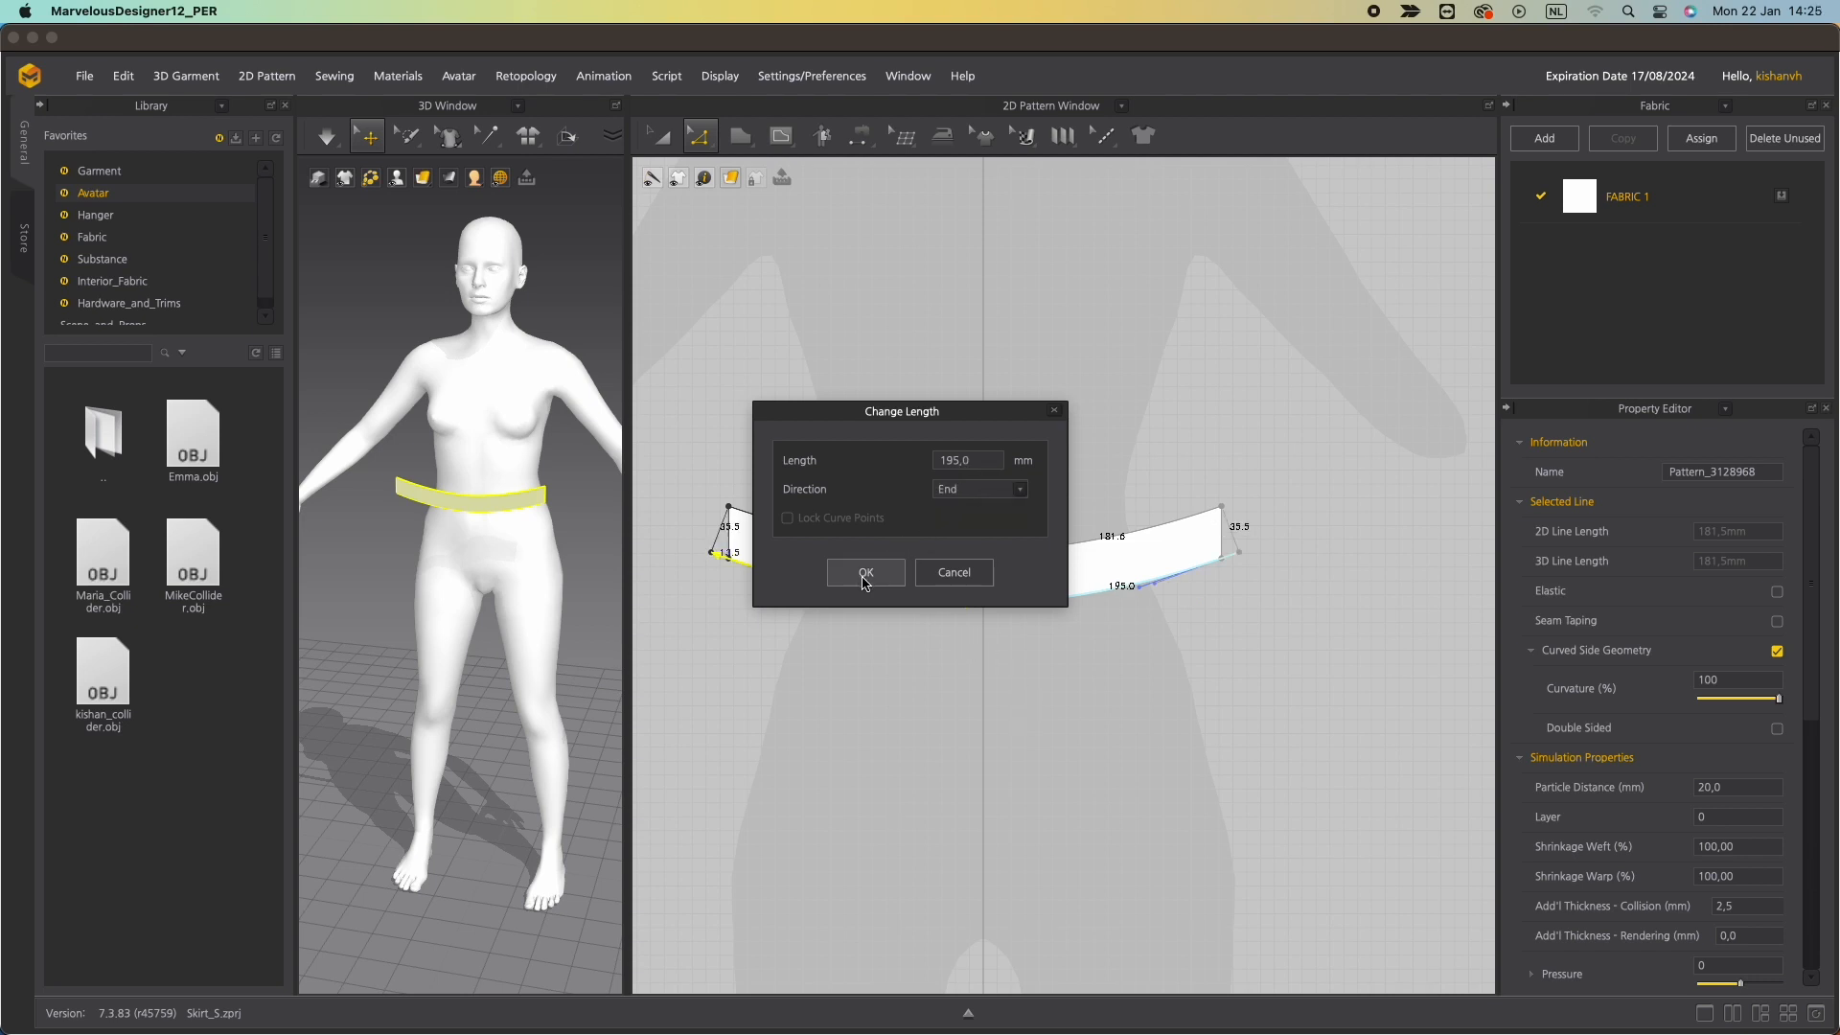
left_click(865, 572)
Change the left half's top edge length to 185 mm.
right_click(858, 541)
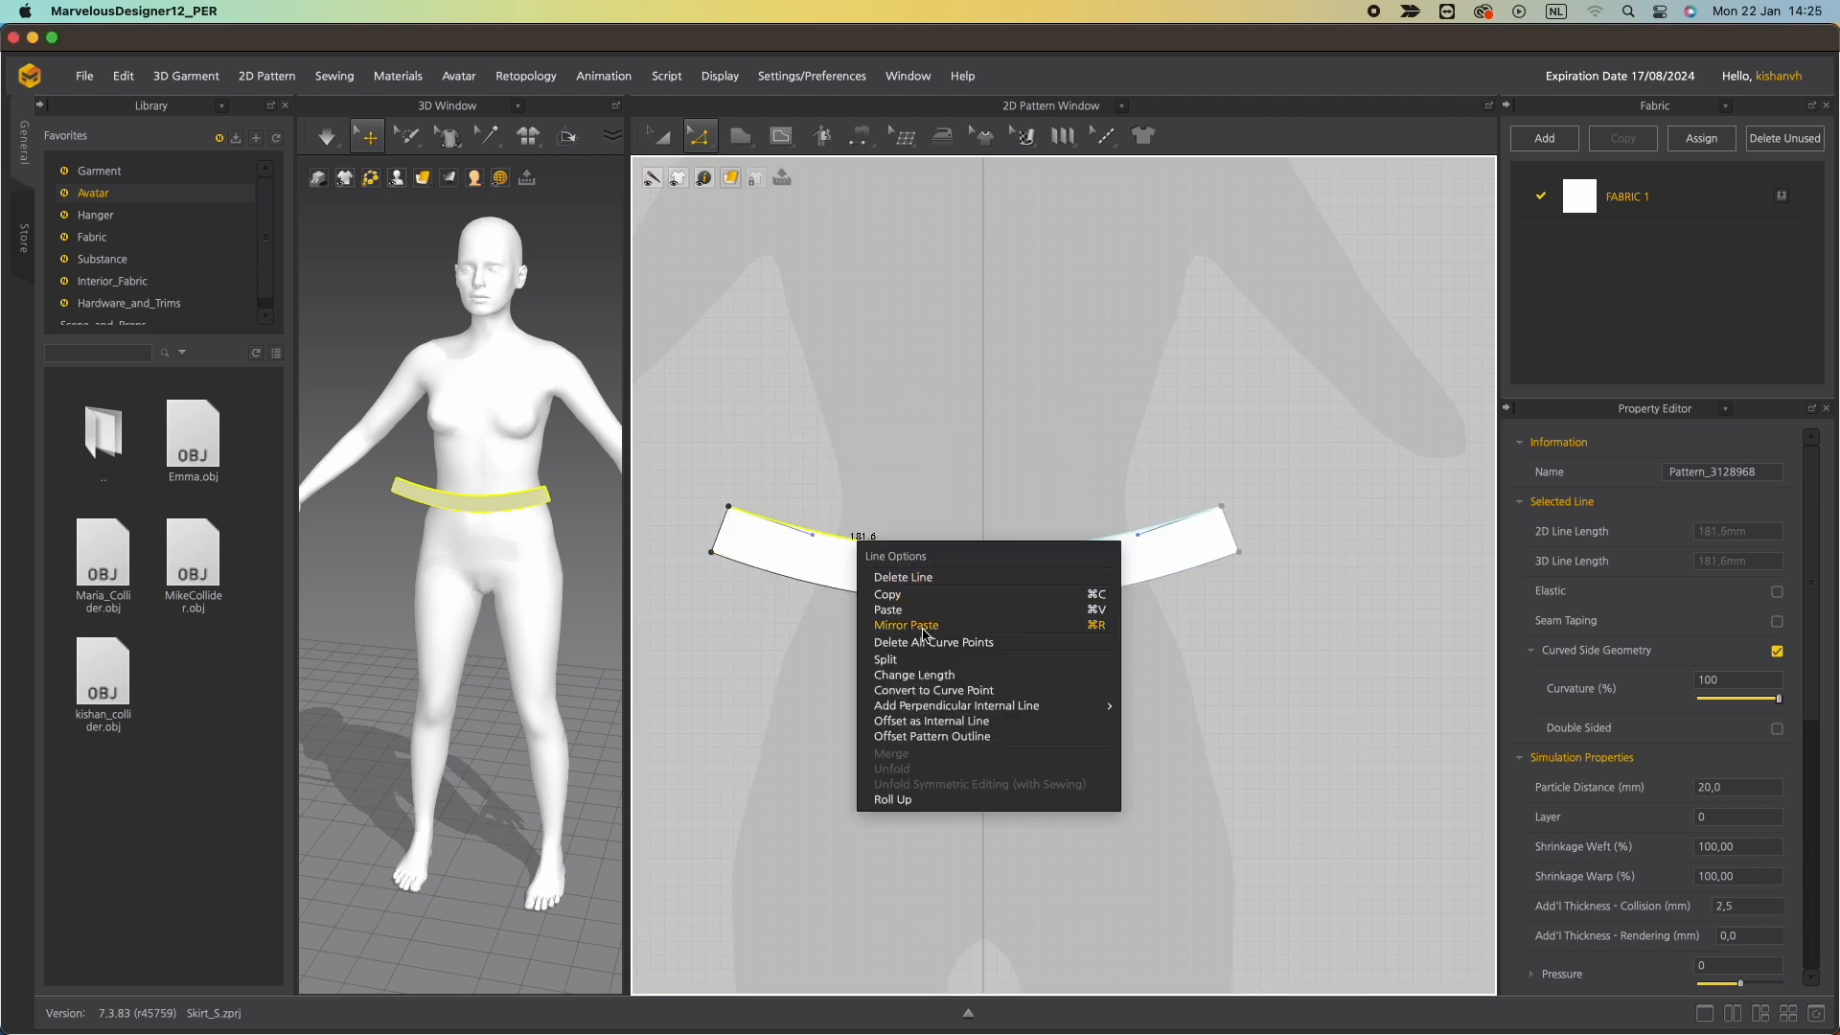
left_click(937, 674)
type("195")
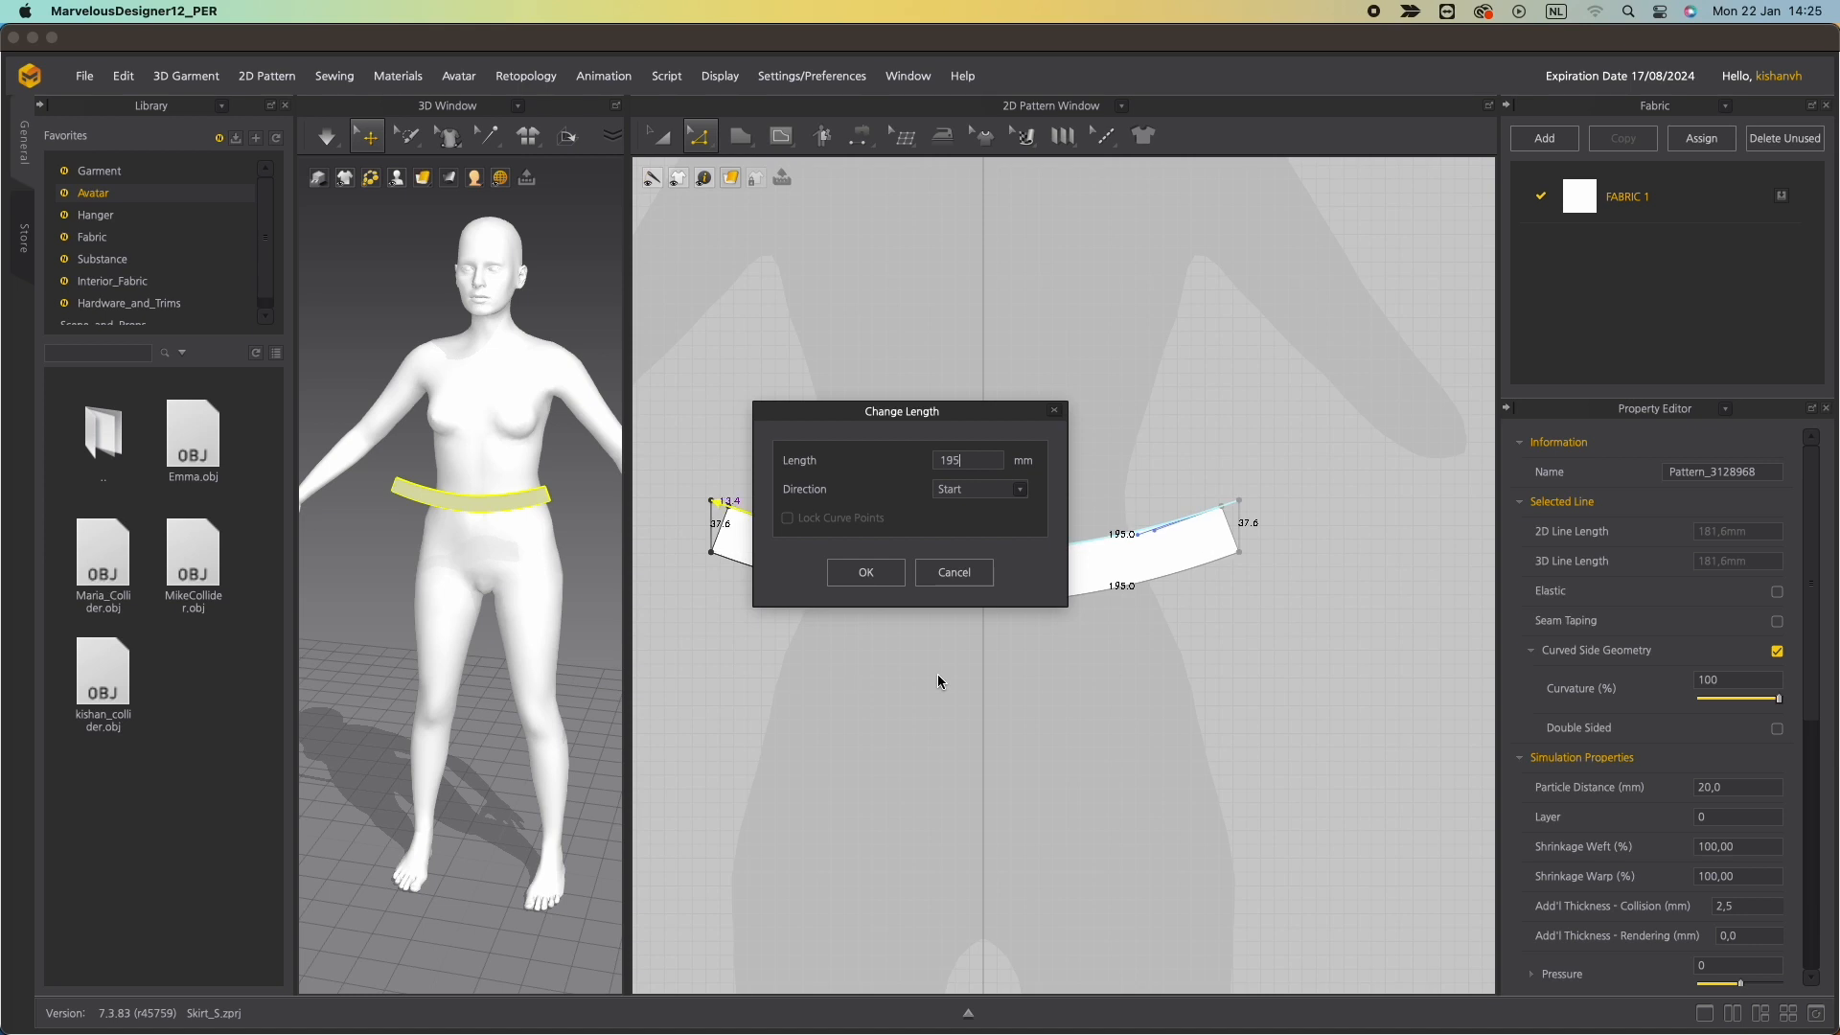
key("BackSpace")
key("BackSpace")
type("85")
left_click(866, 572)
scroll(766, 594, "up", 5)
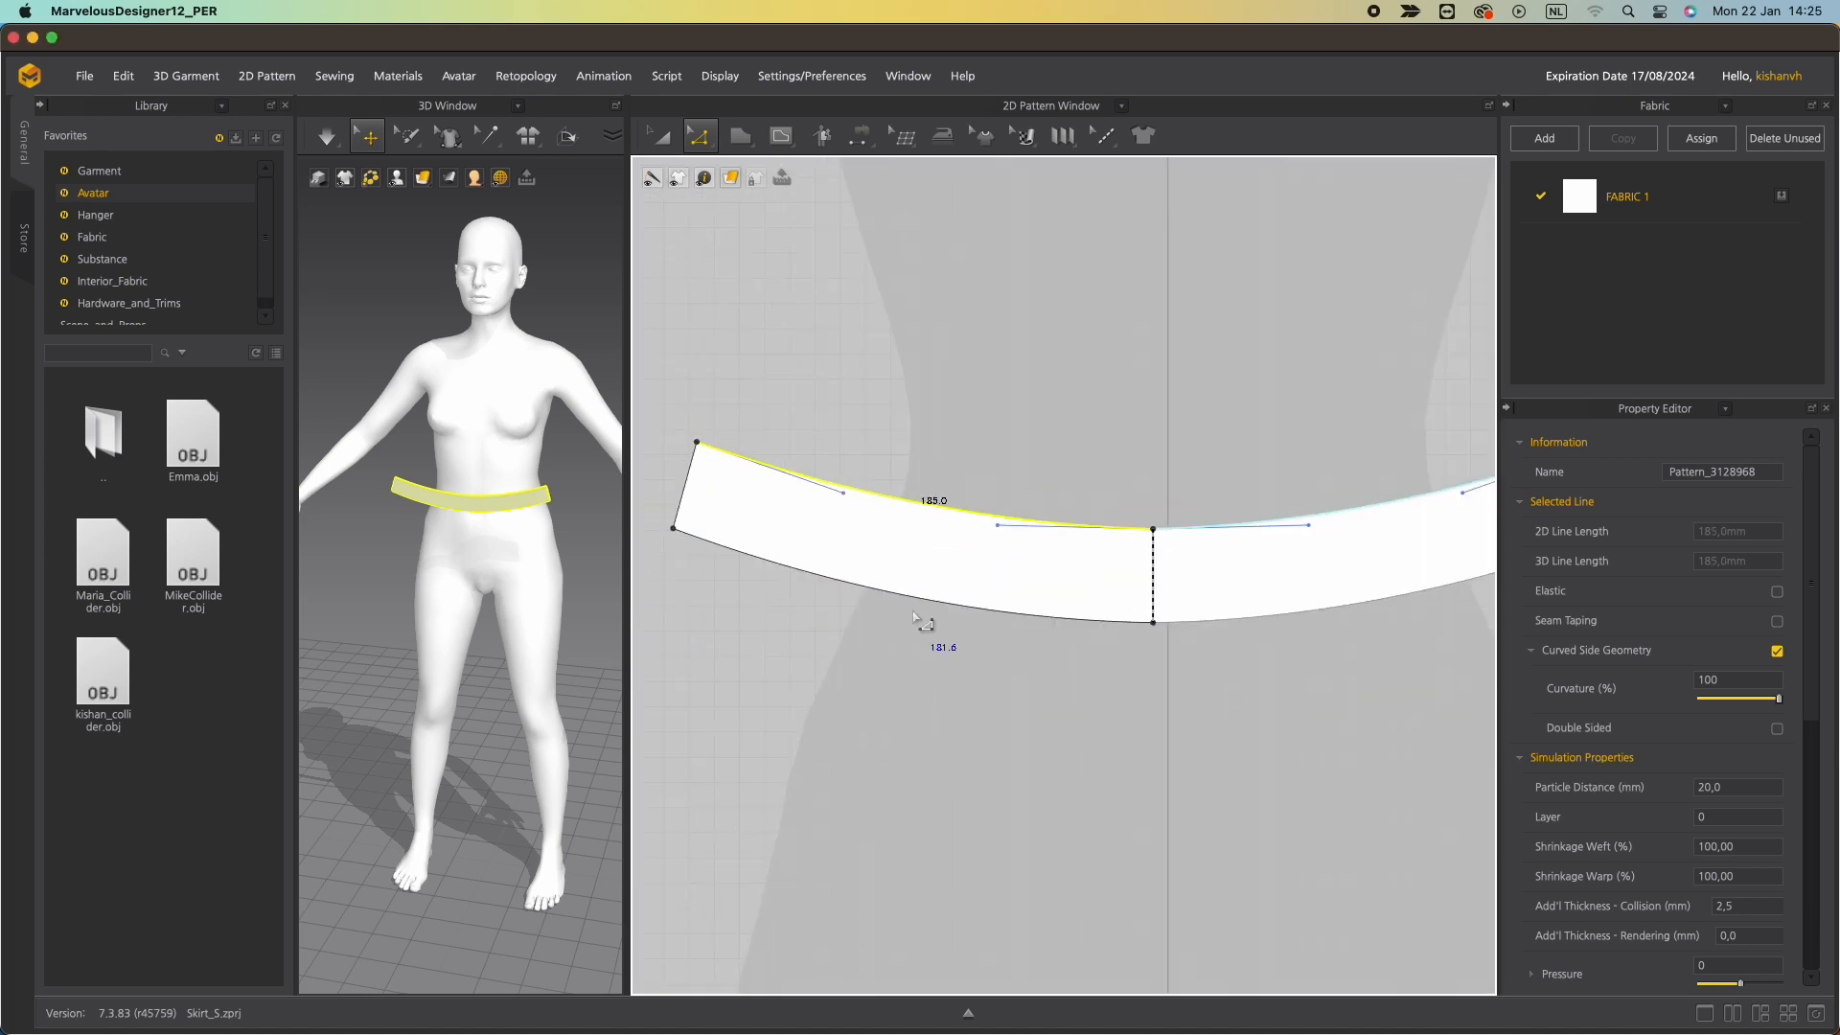
scroll(934, 640, "down", 5)
left_click(1050, 634)
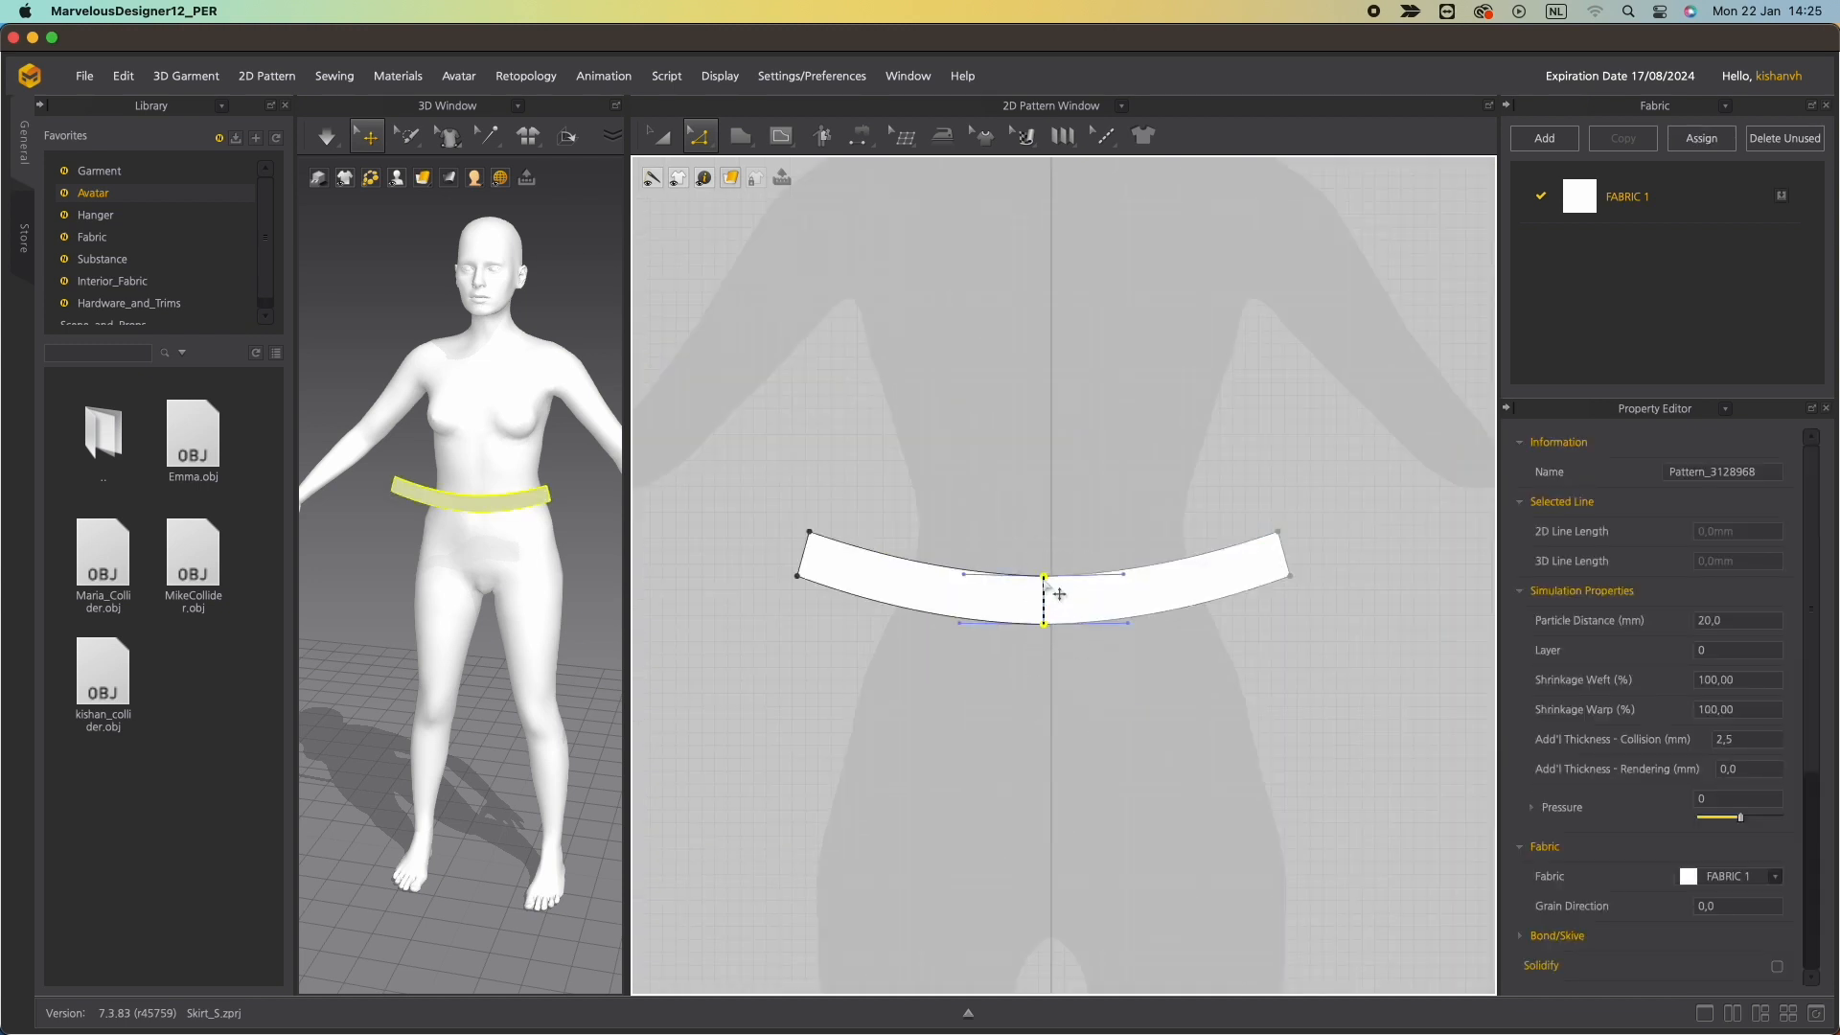
left_click_drag(1043, 575, 1044, 580)
left_click(1070, 708)
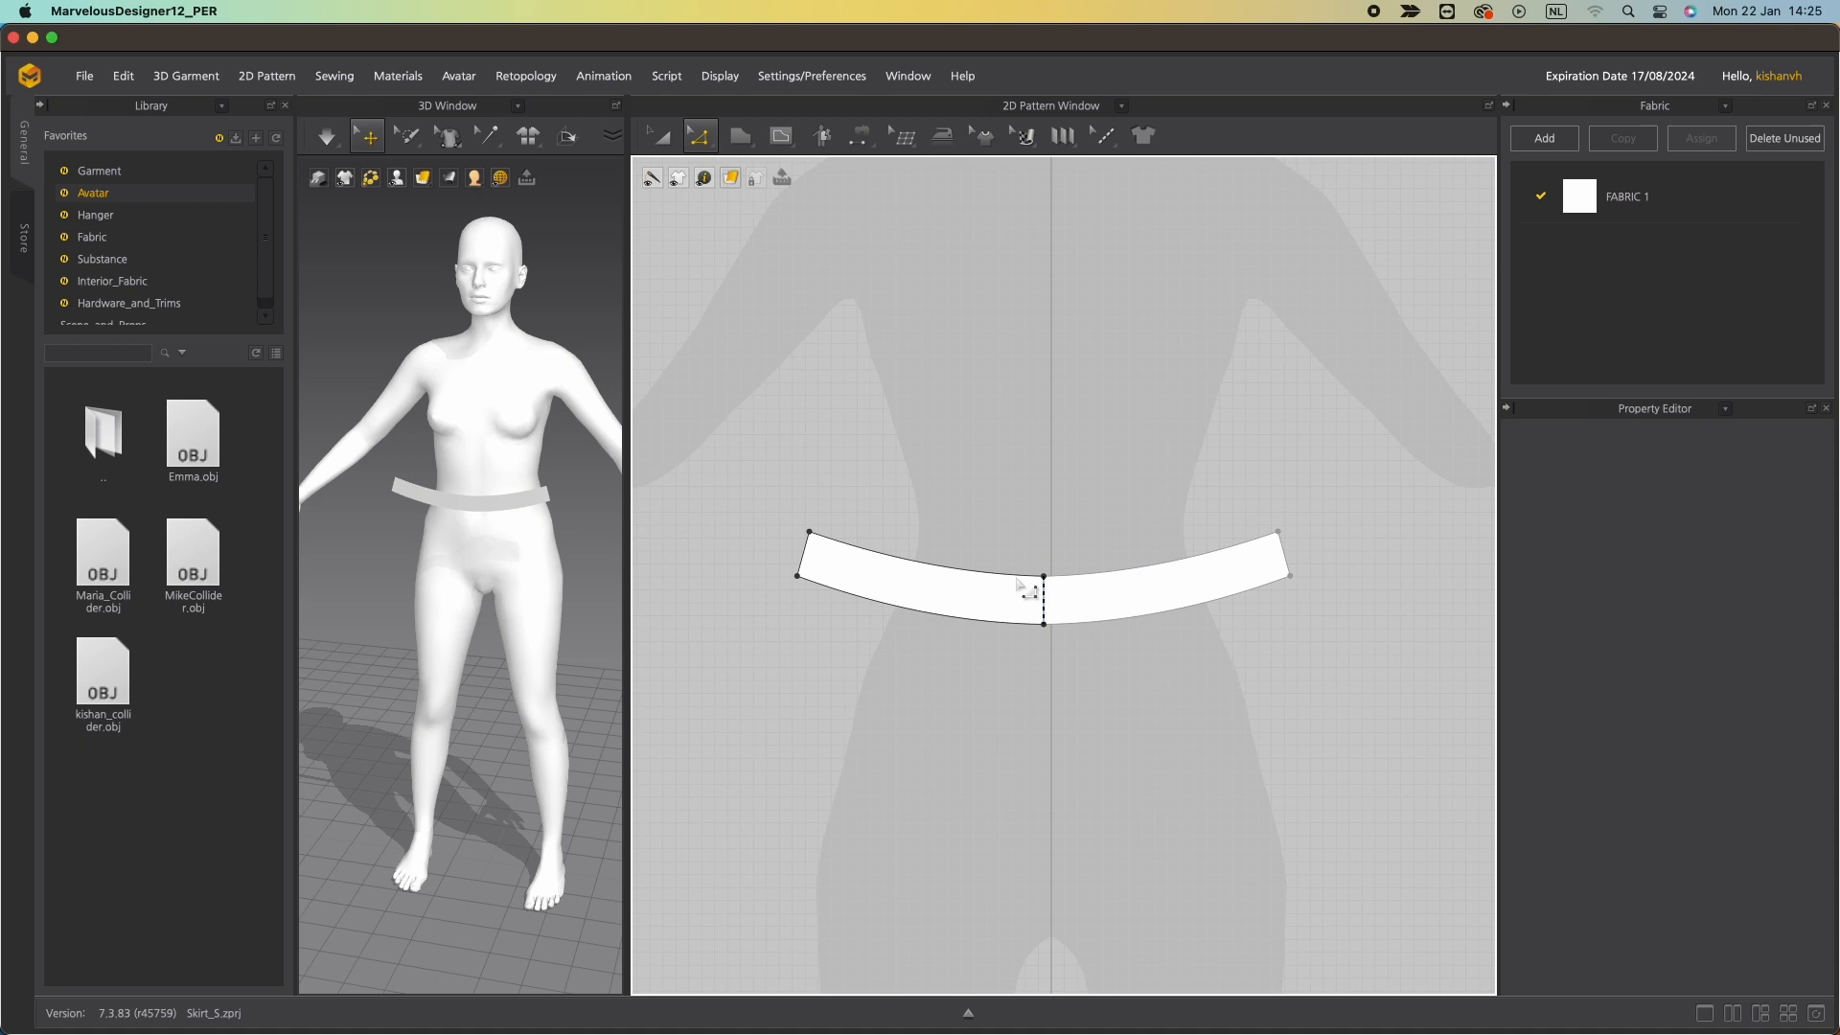
Lengthen the waistband's left side edge to 40 mm.
left_click(803, 556)
mouse_move(806, 554)
left_mouse_down()
mouse_move(825, 562)
mouse_move(806, 532)
left_mouse_up()
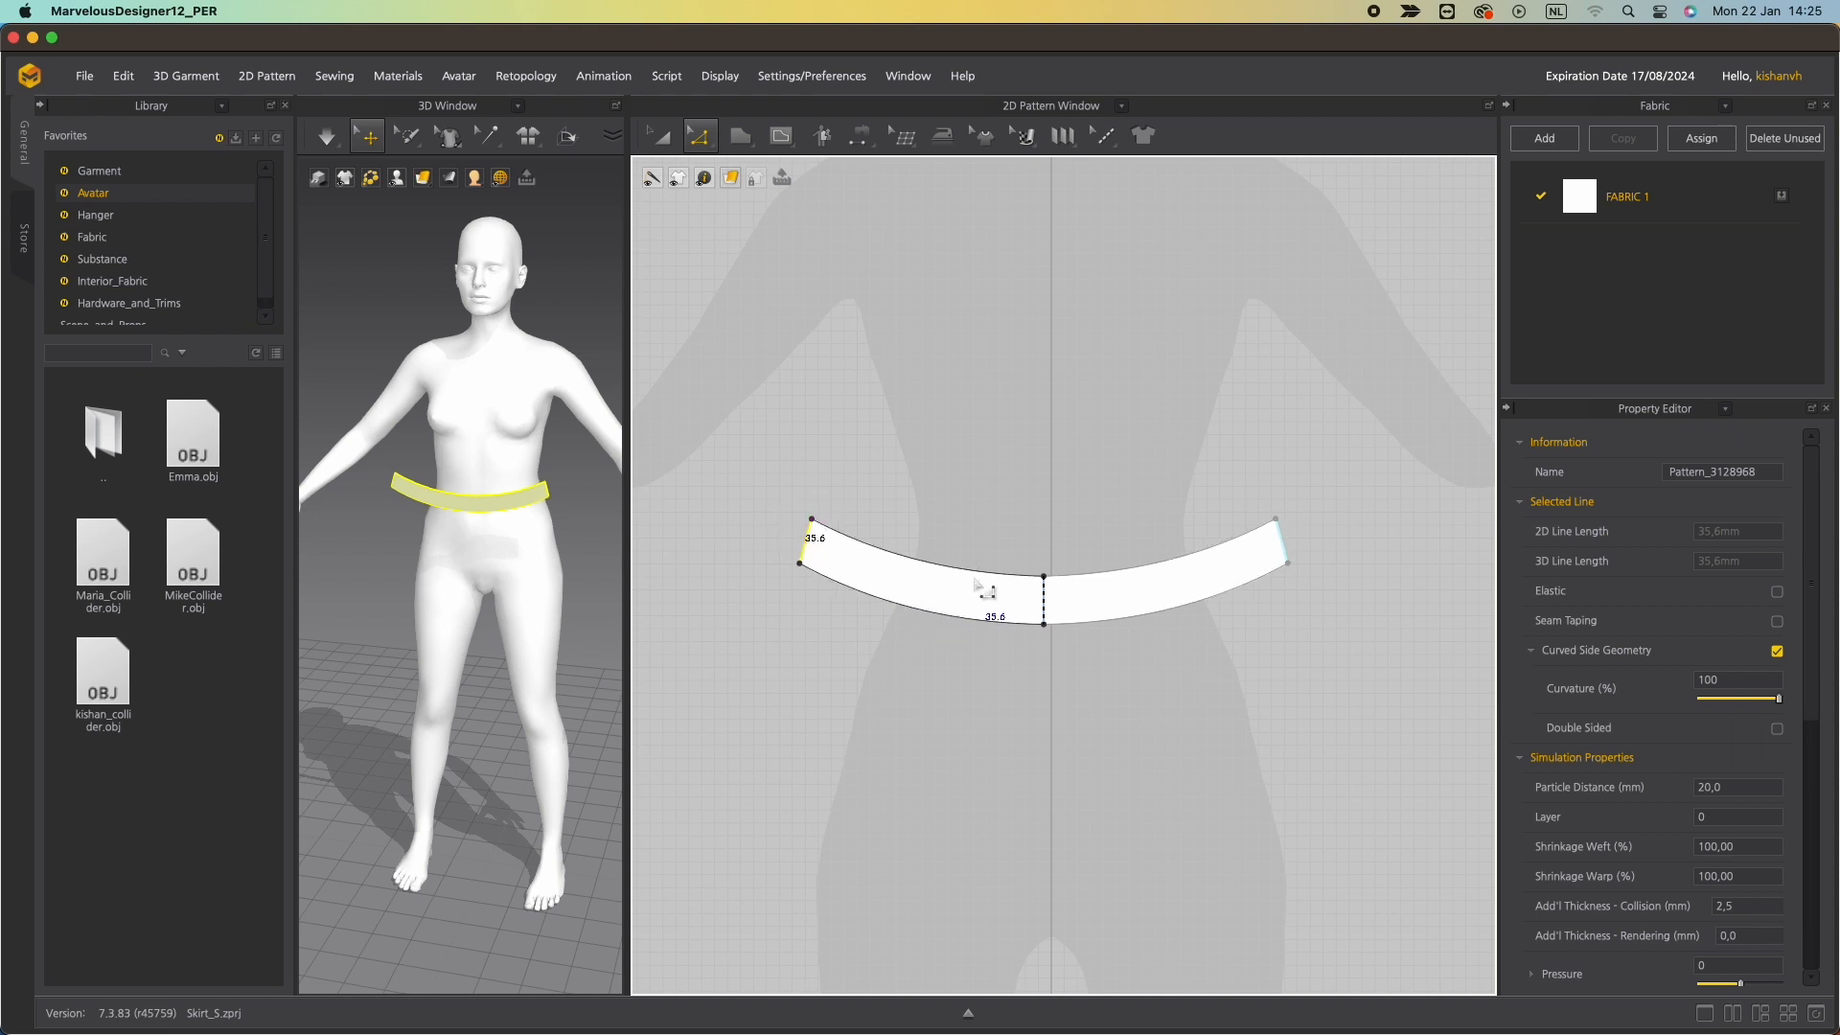
right_click(807, 547)
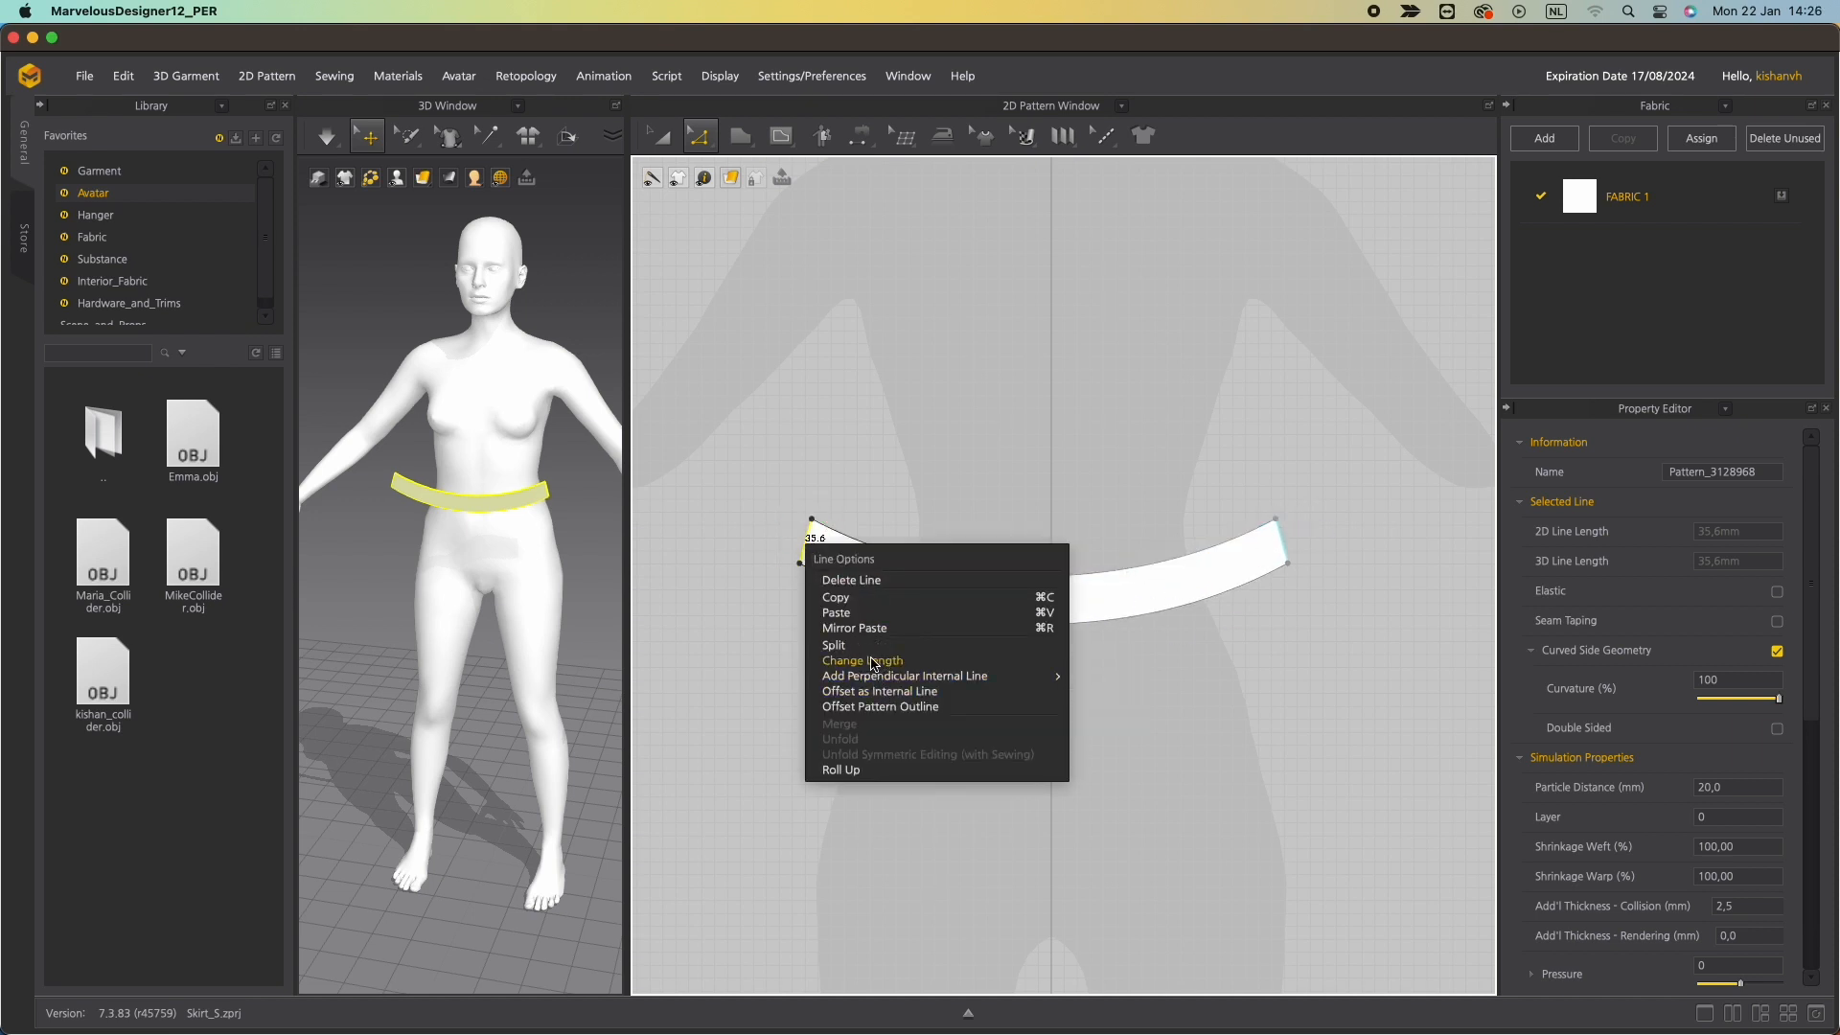
left_click(872, 661)
type("40")
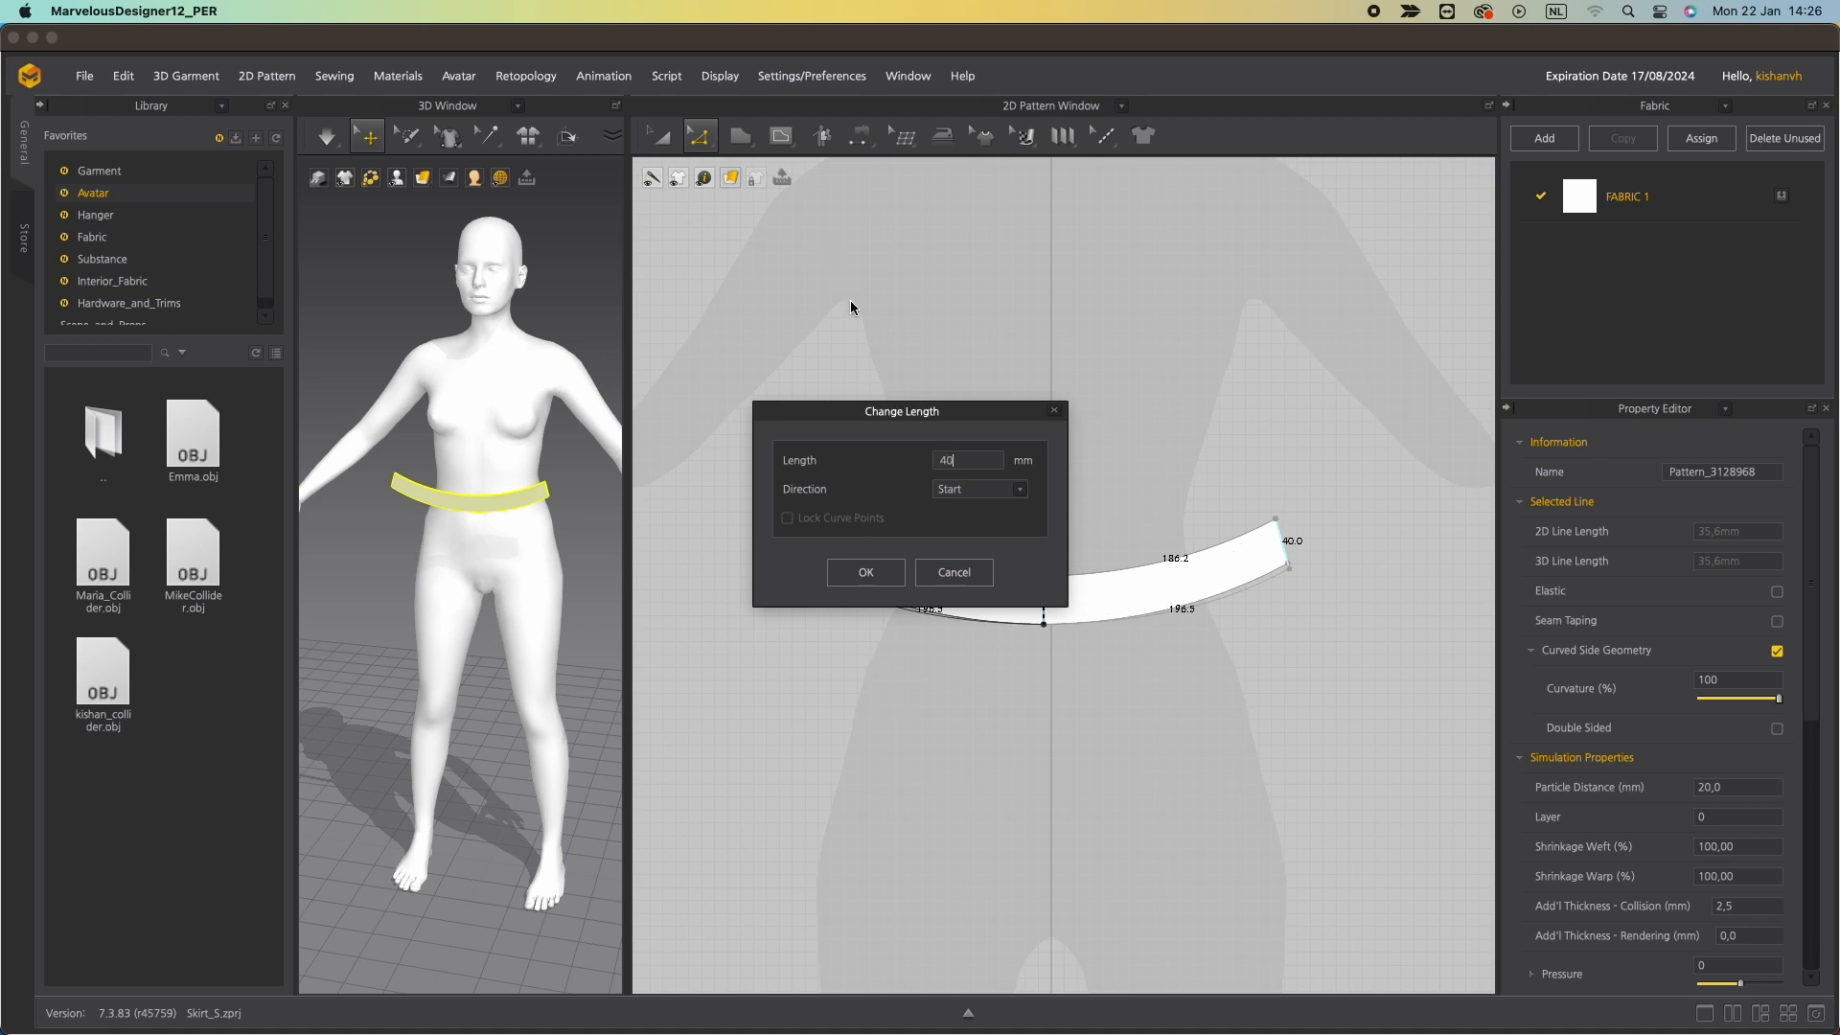
left_click(1019, 489)
left_click(965, 513)
left_click(865, 572)
Draw an internal line down the centre of the waistband from top edge to bottom edge.
key("s")
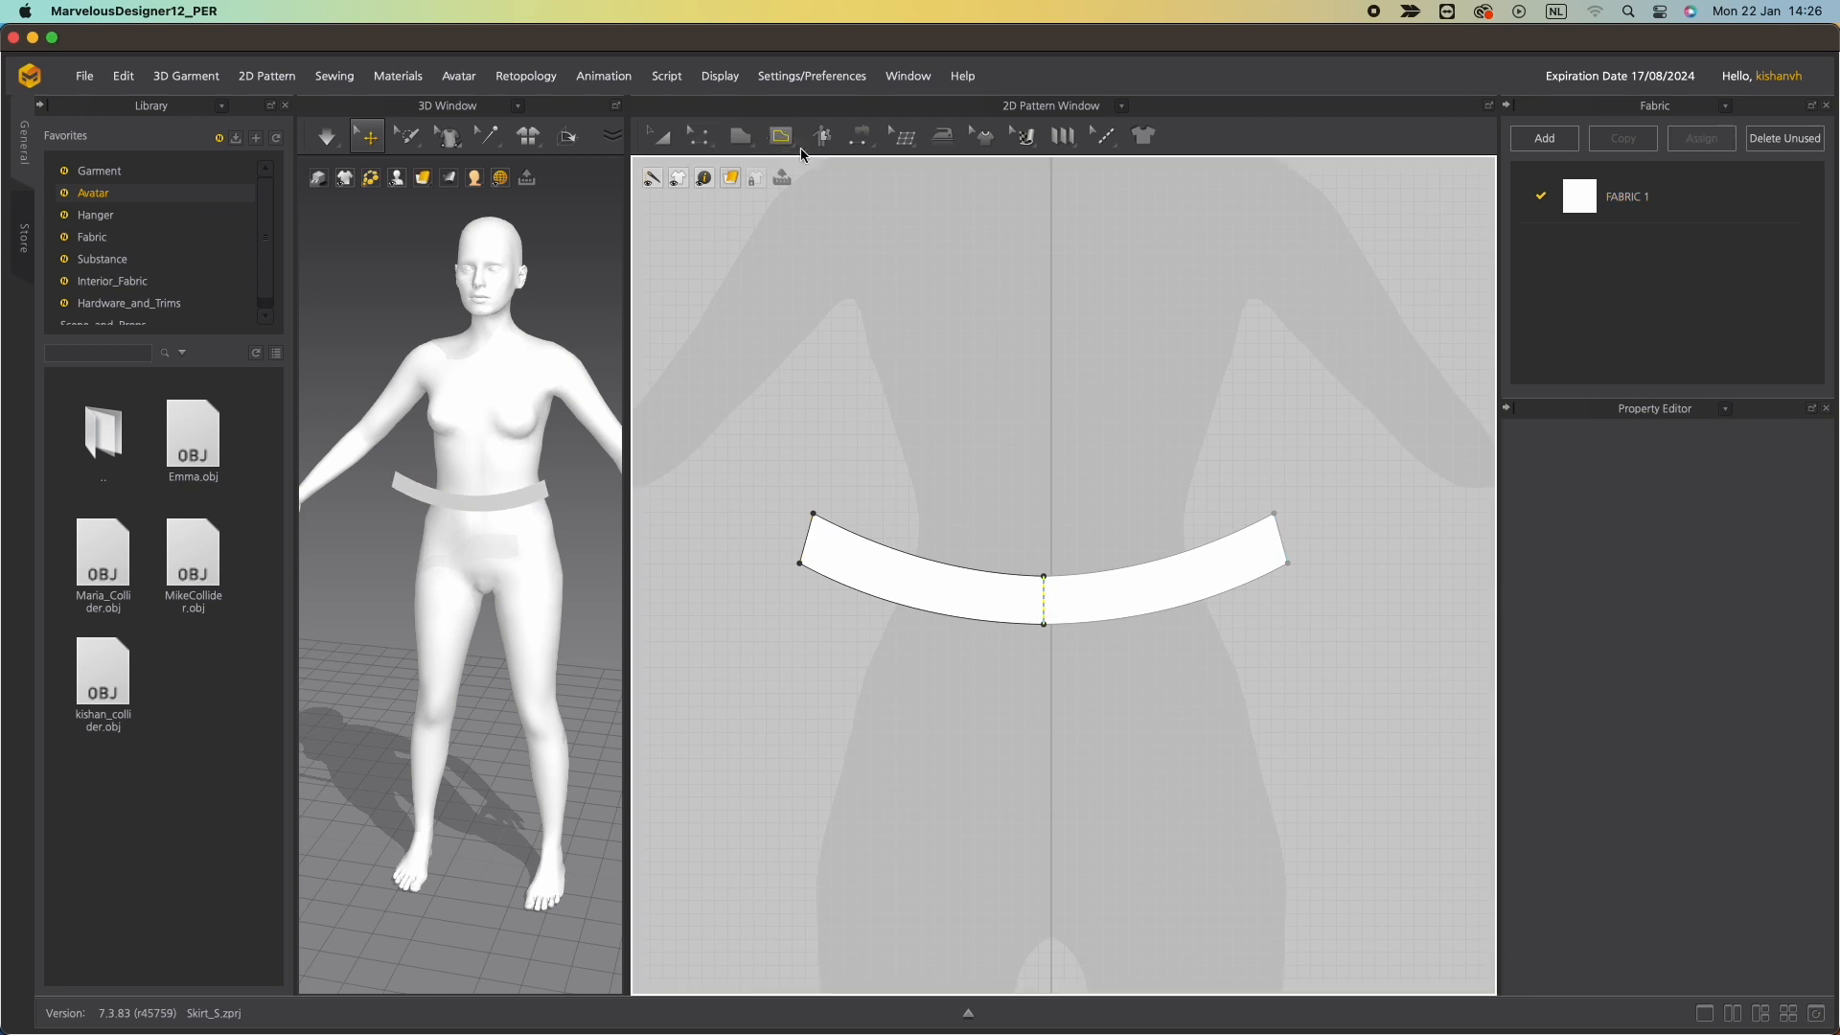
left_click(1047, 577)
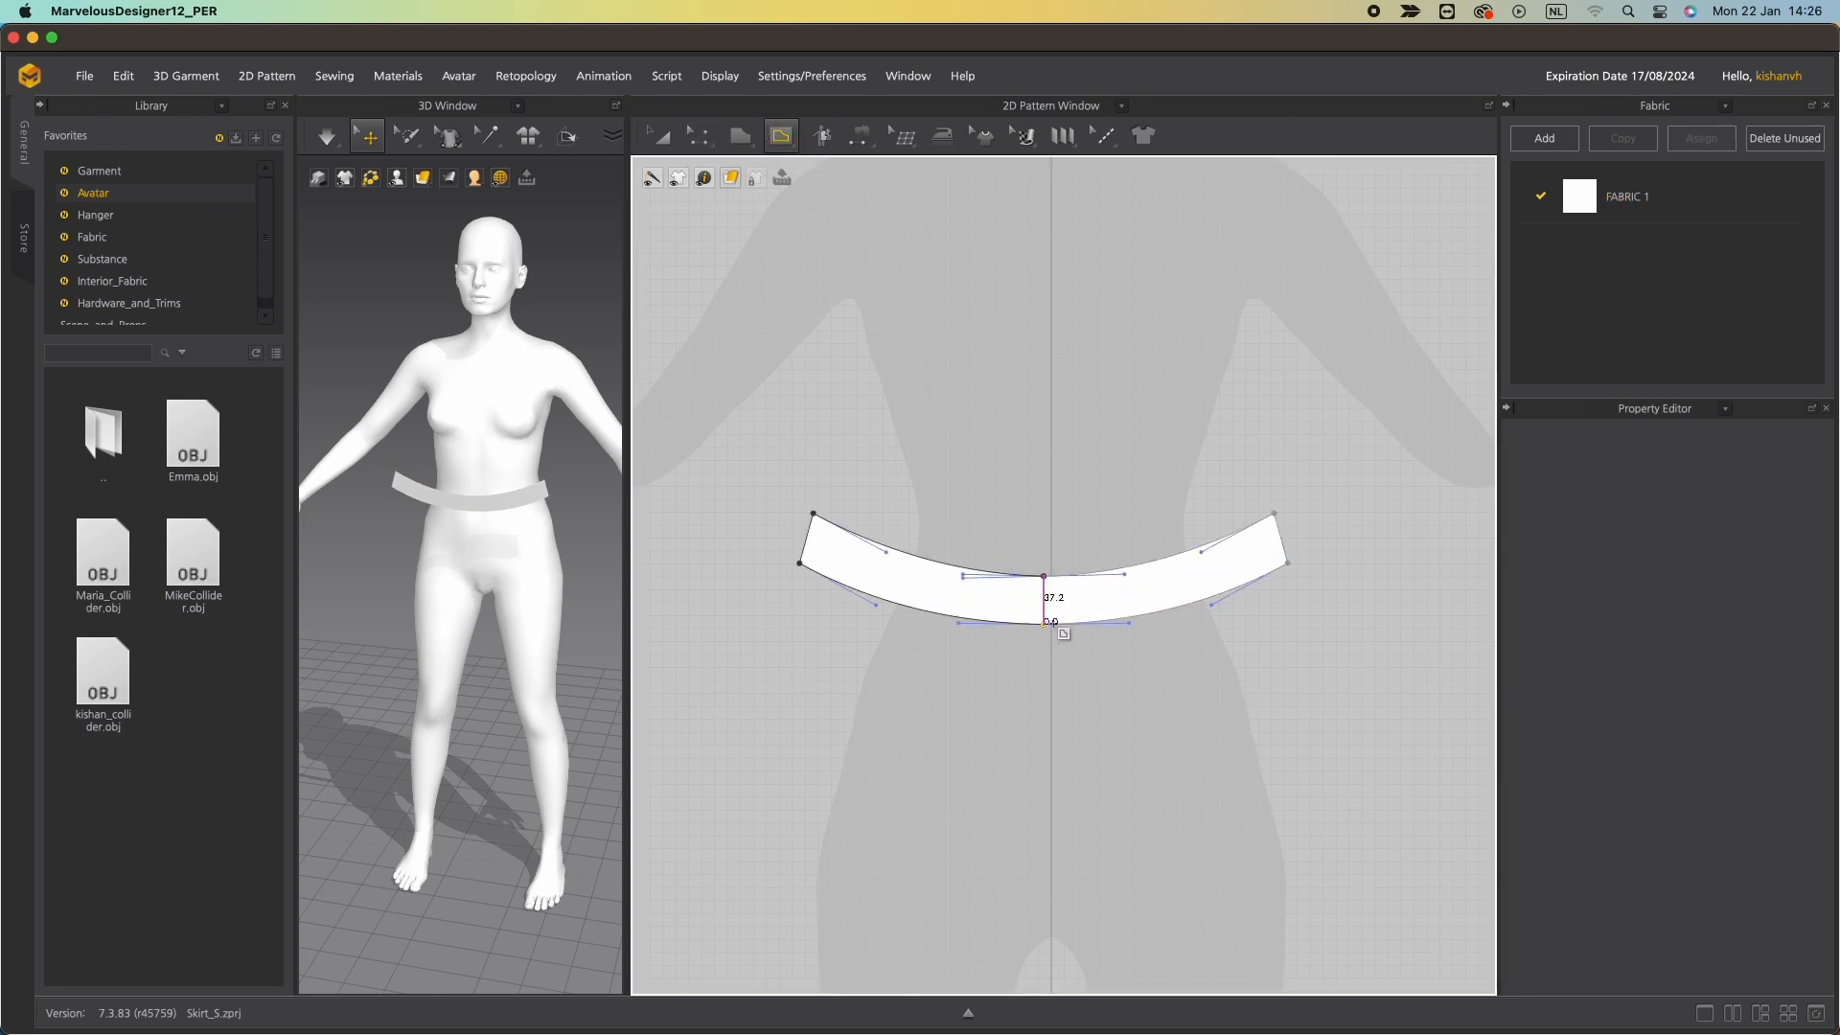
left_click(1046, 622)
key("Return")
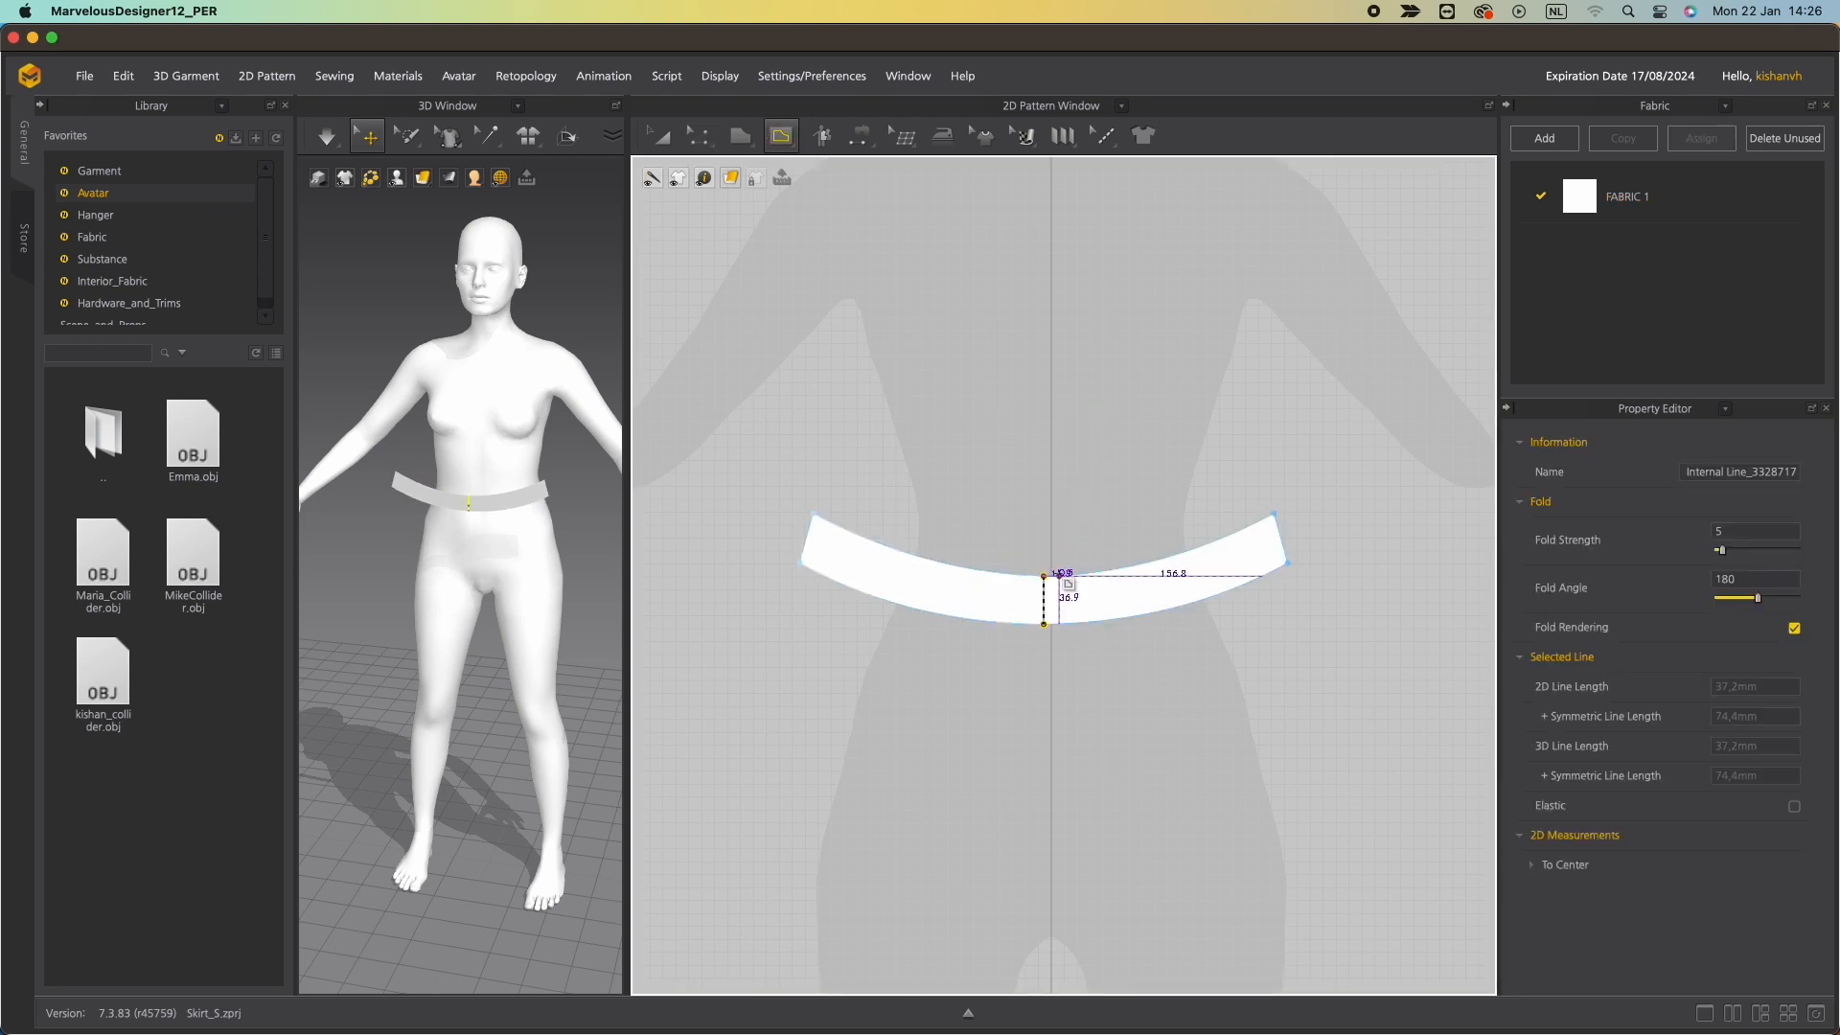
Set the centre internal line's length to 40 mm.
key("z")
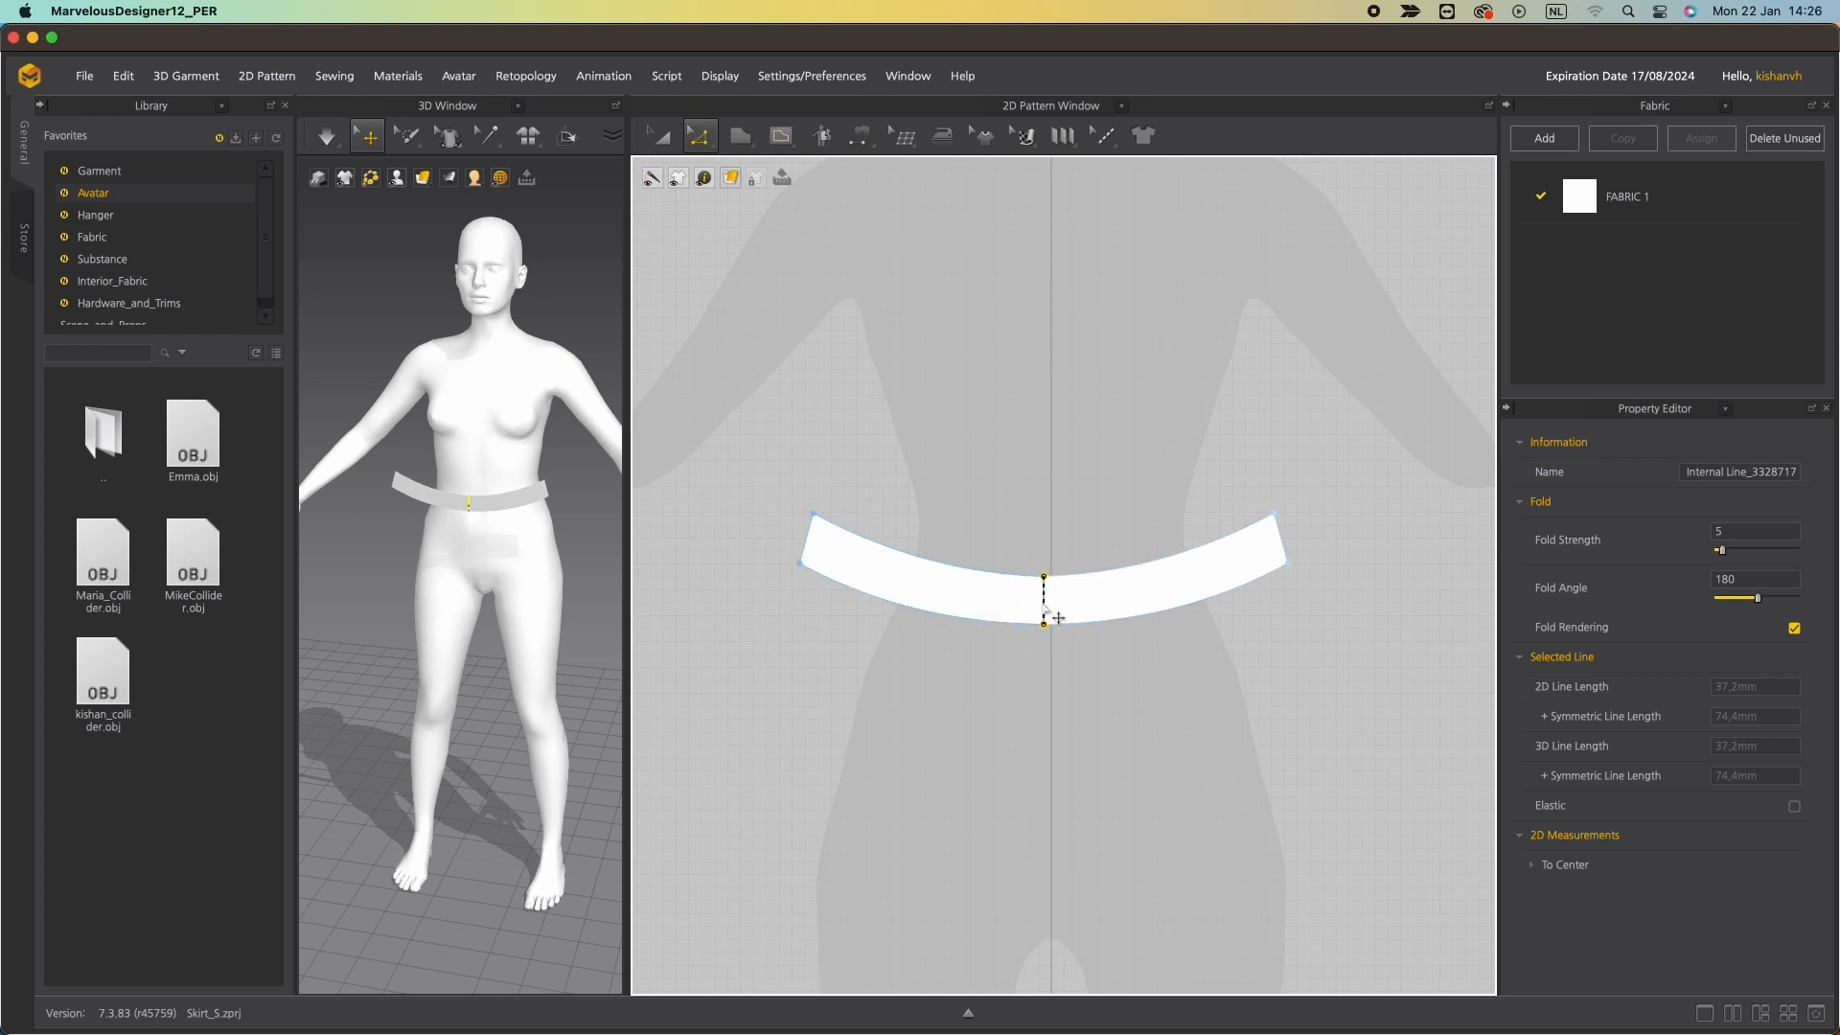
right_click(1044, 608)
left_click(1102, 717)
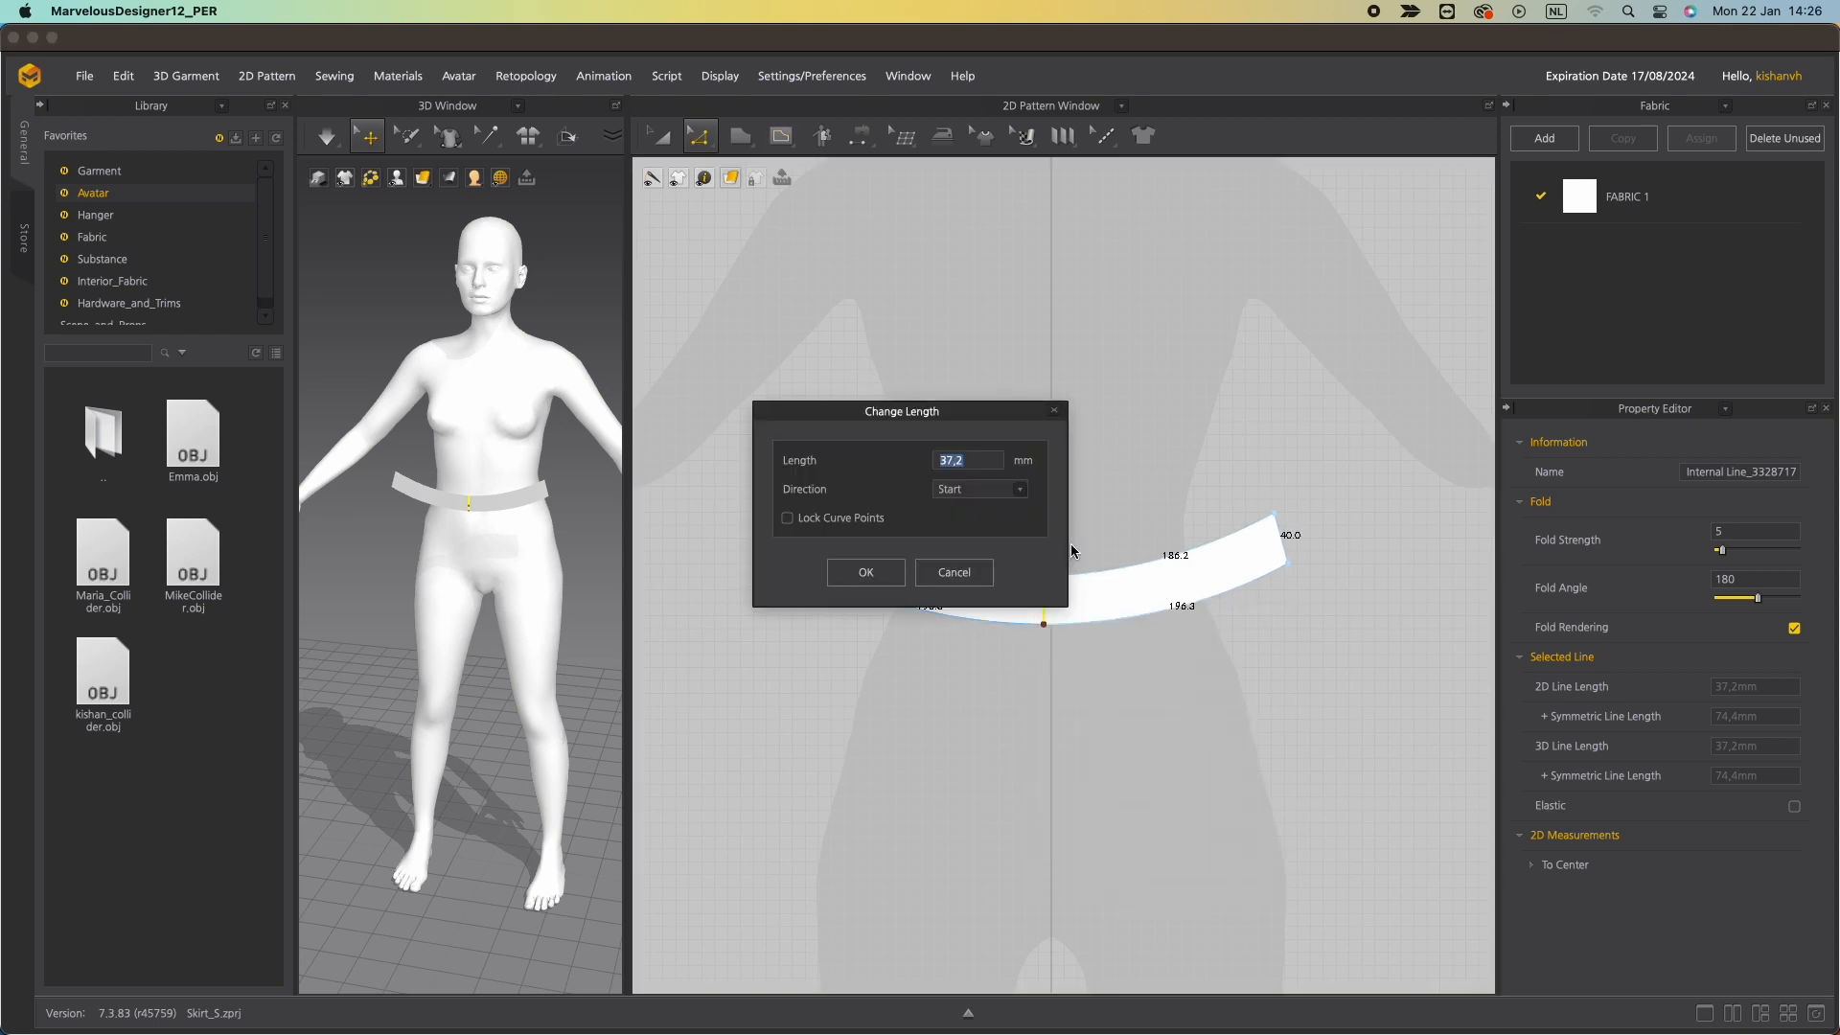
type("40")
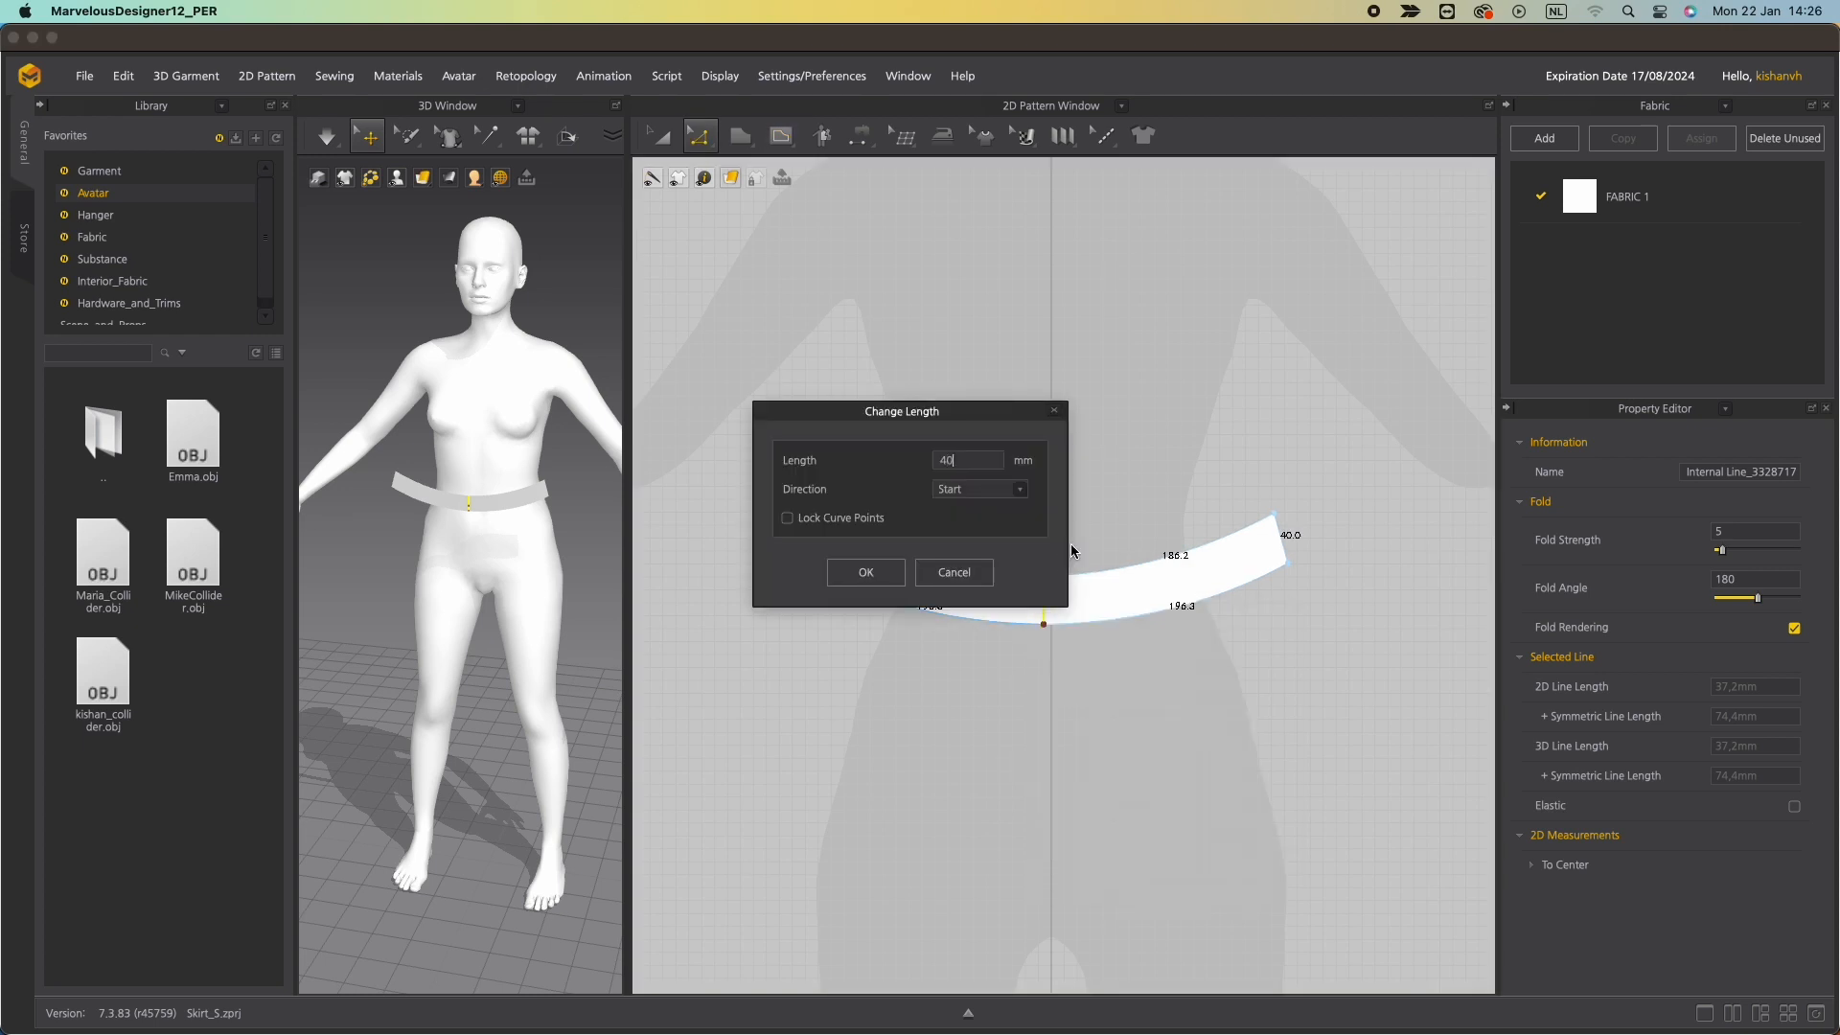
left_click(894, 569)
Reapply a 195 mm length to the left bottom edge with a different direction option.
right_click(944, 599)
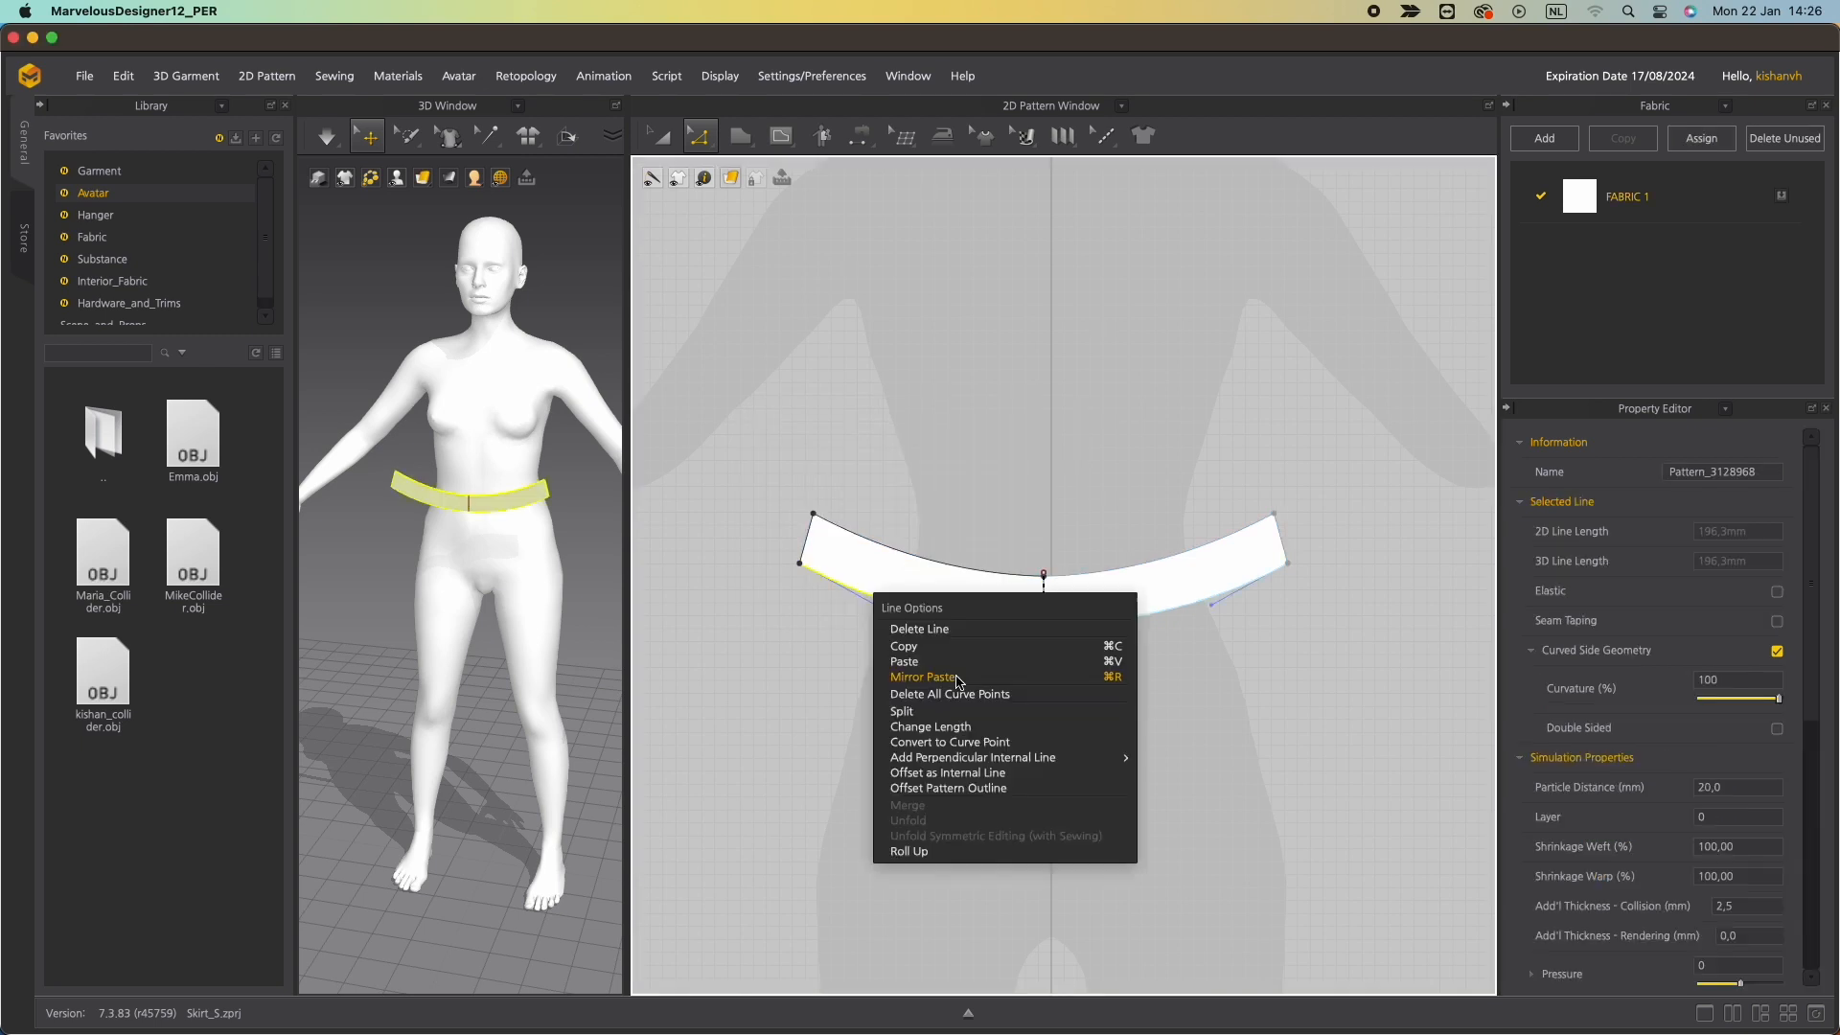
left_click(942, 726)
type("195")
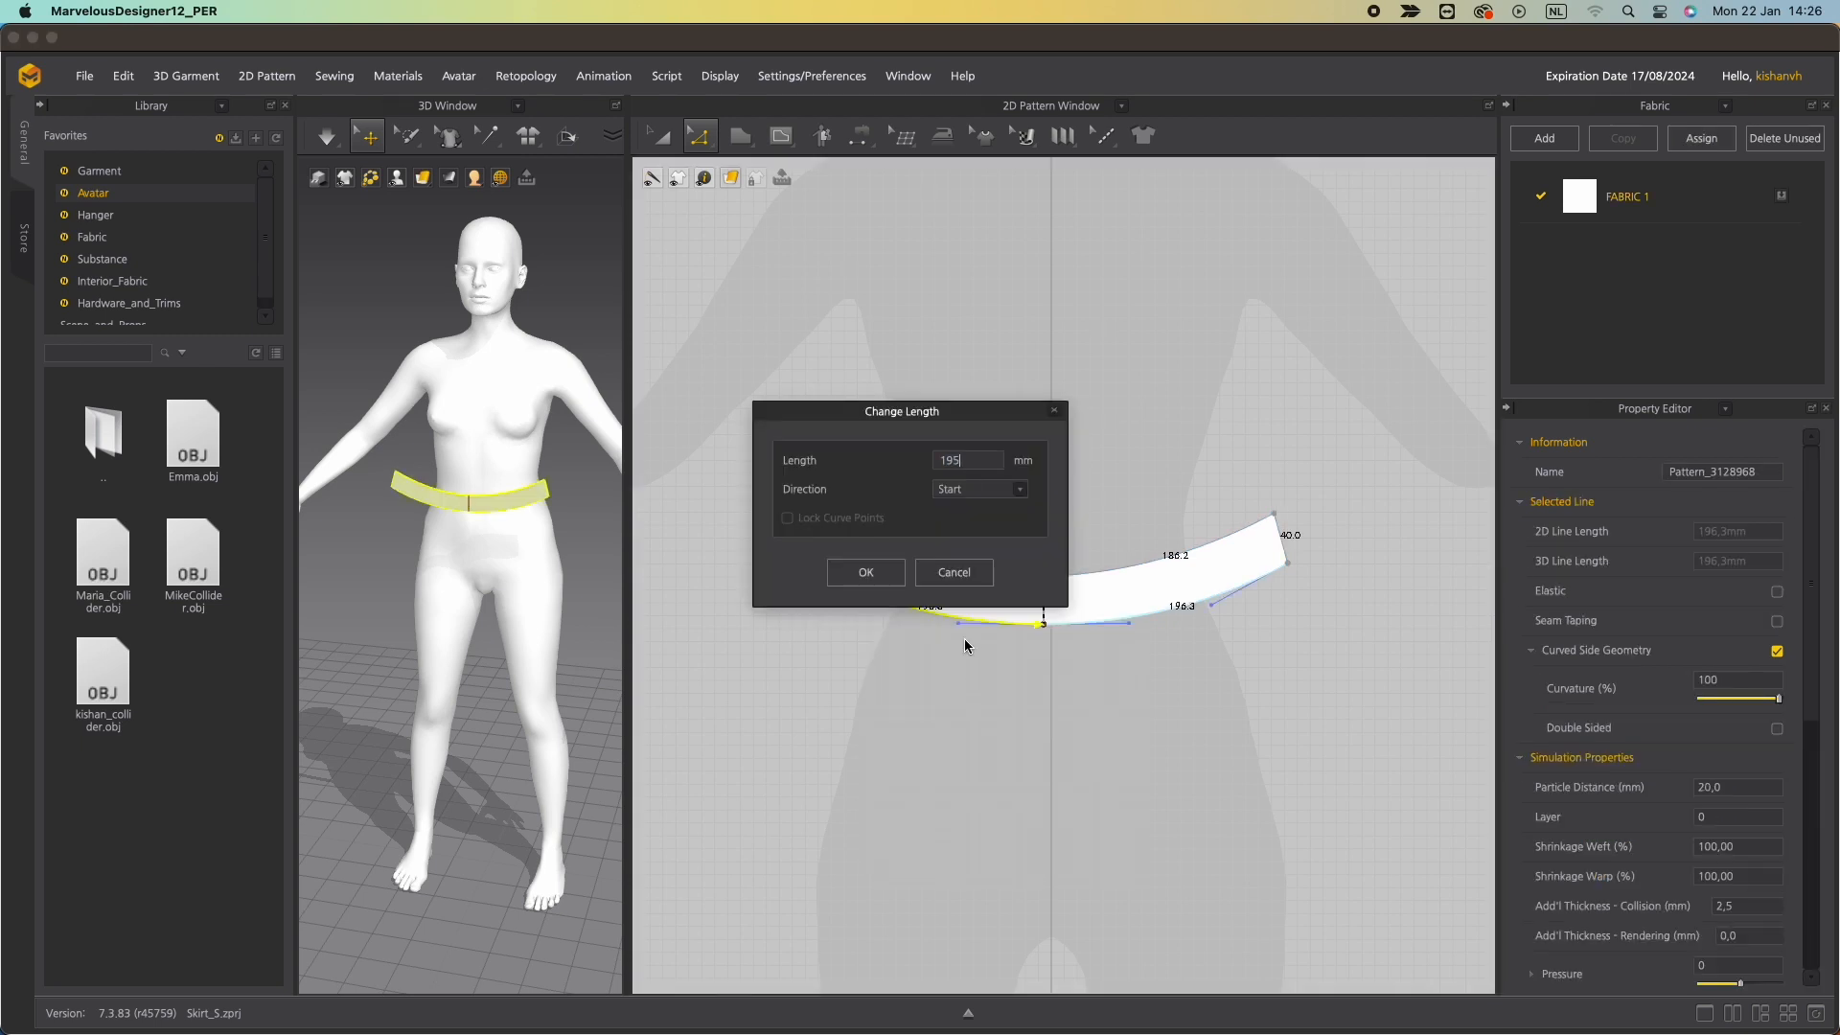
left_click(1020, 489)
left_click(975, 512)
left_click(865, 572)
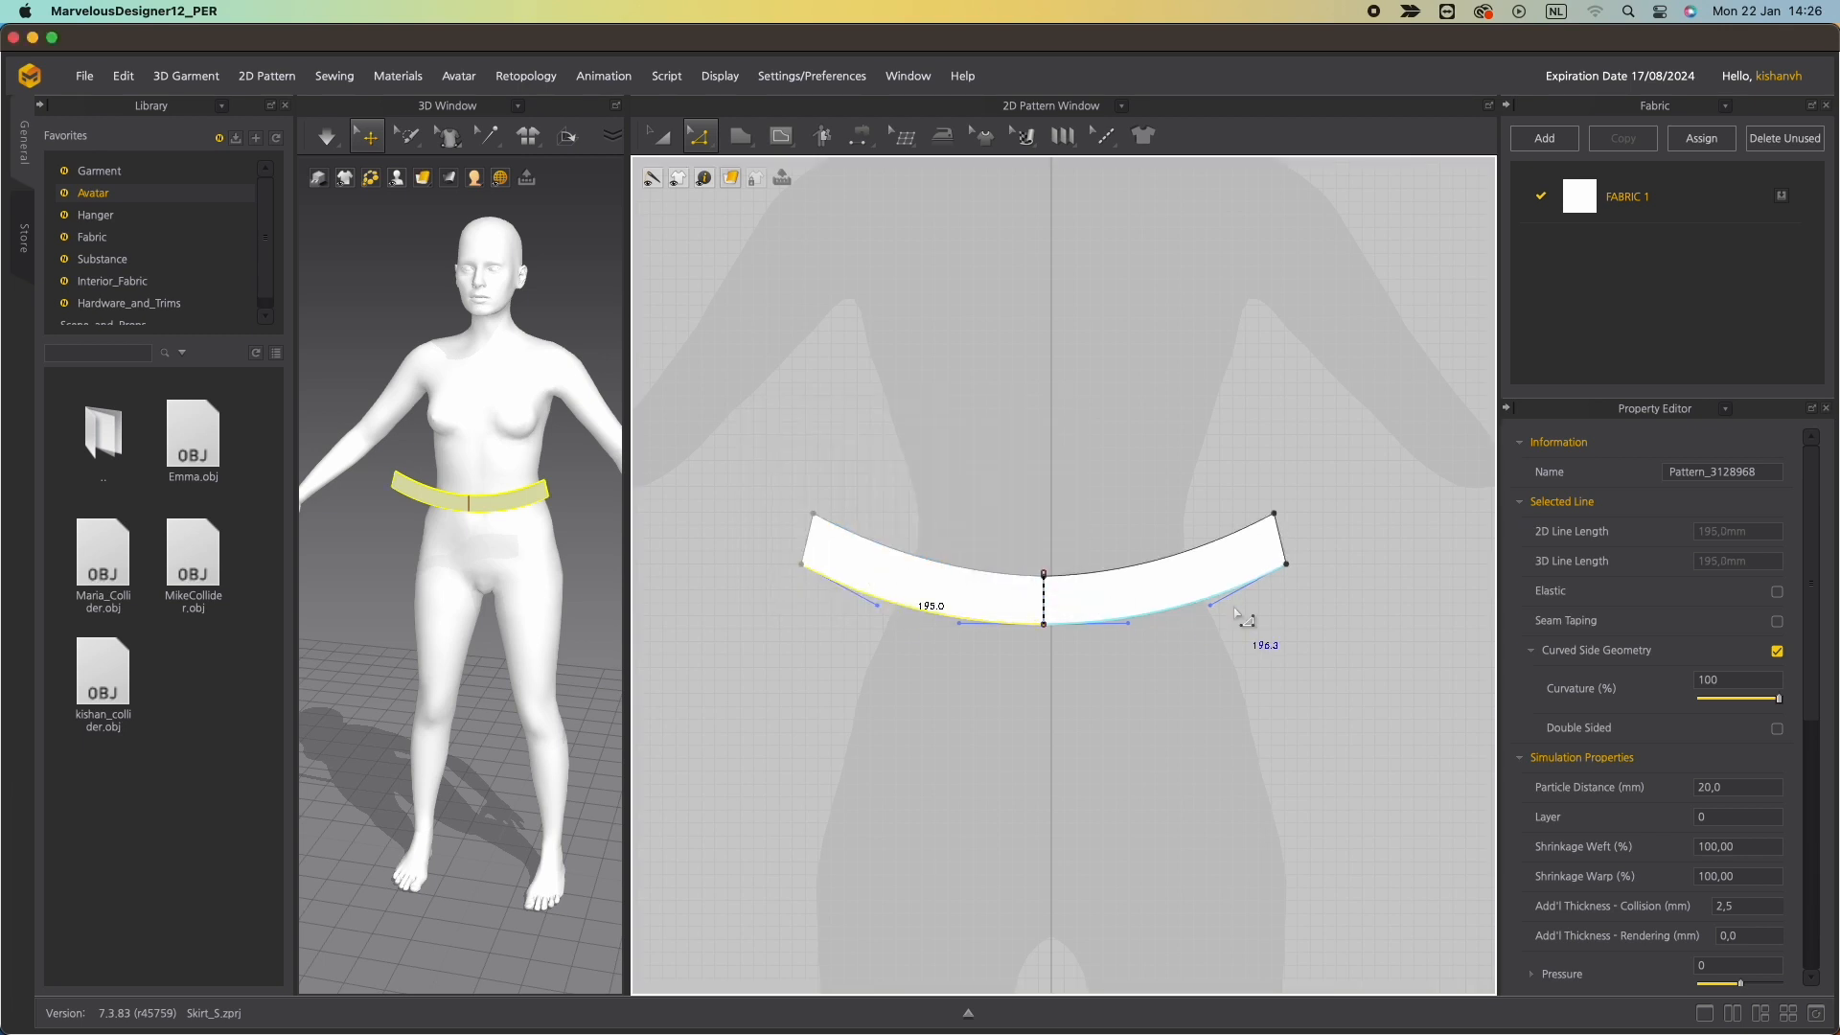
Reapply a 185 mm length to the left top edge with a different direction option.
right_click(987, 575)
left_click(1059, 705)
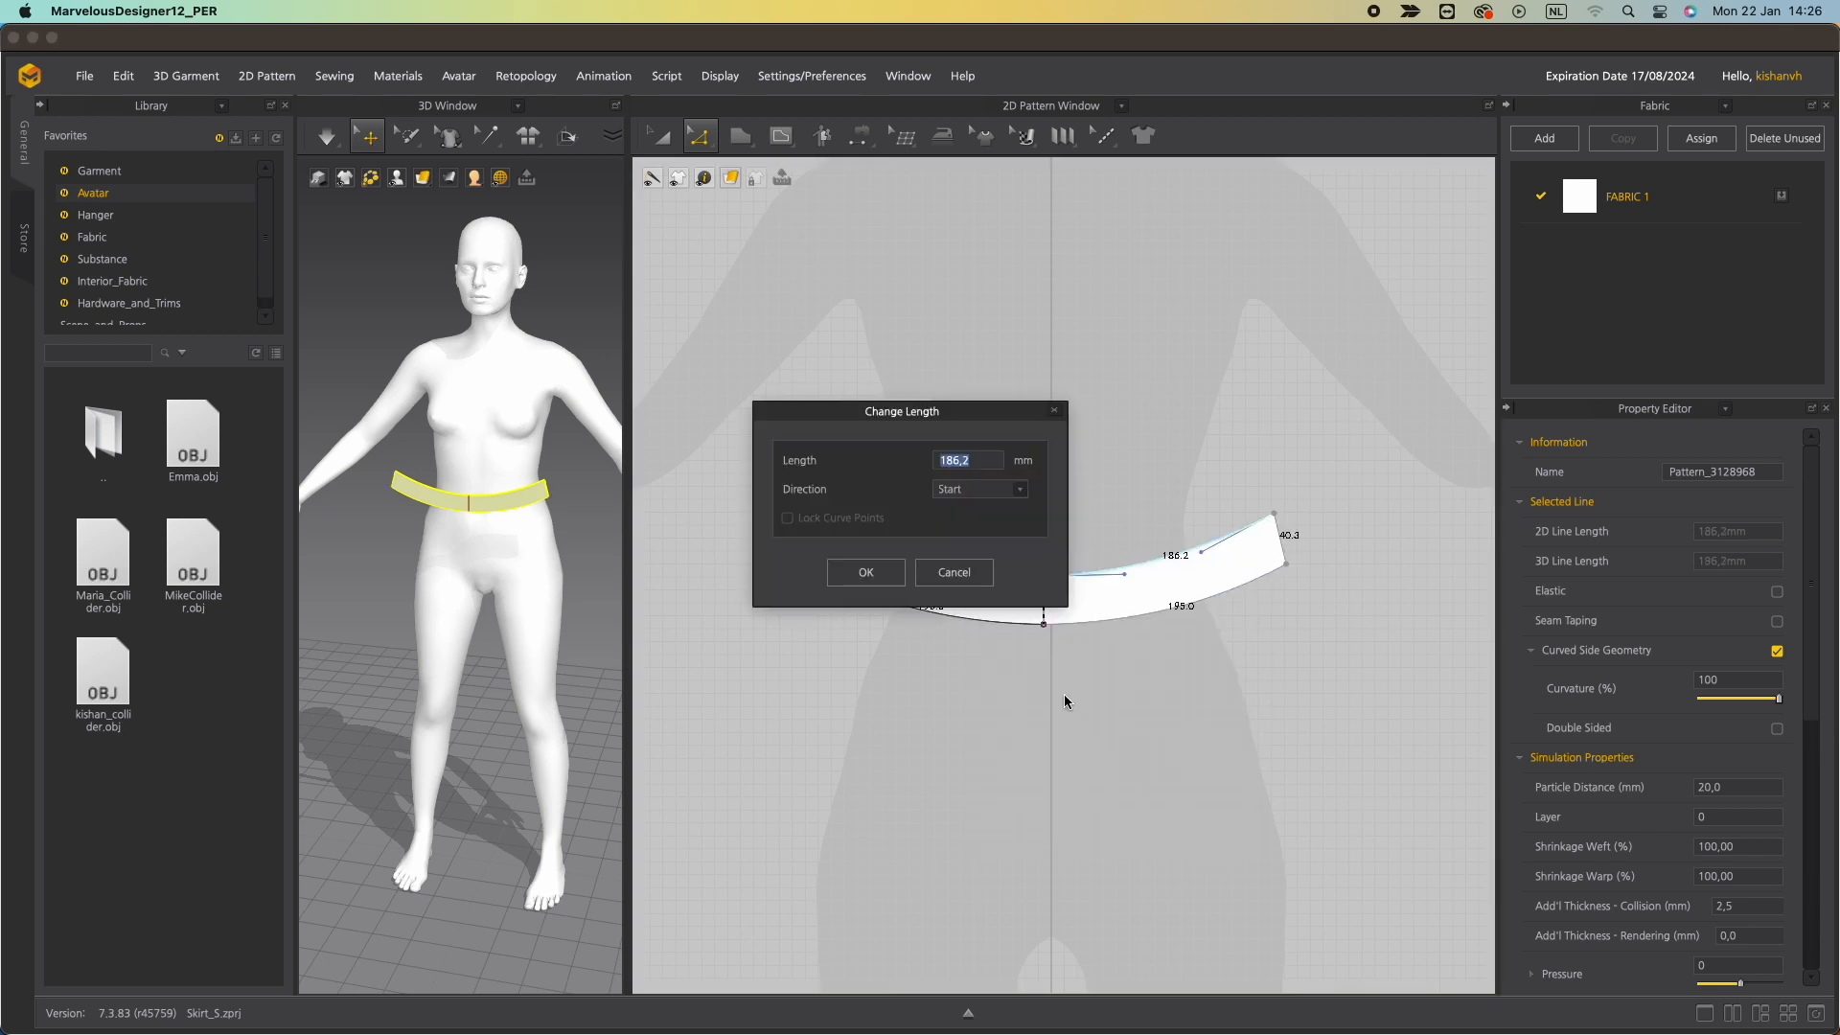
type("185")
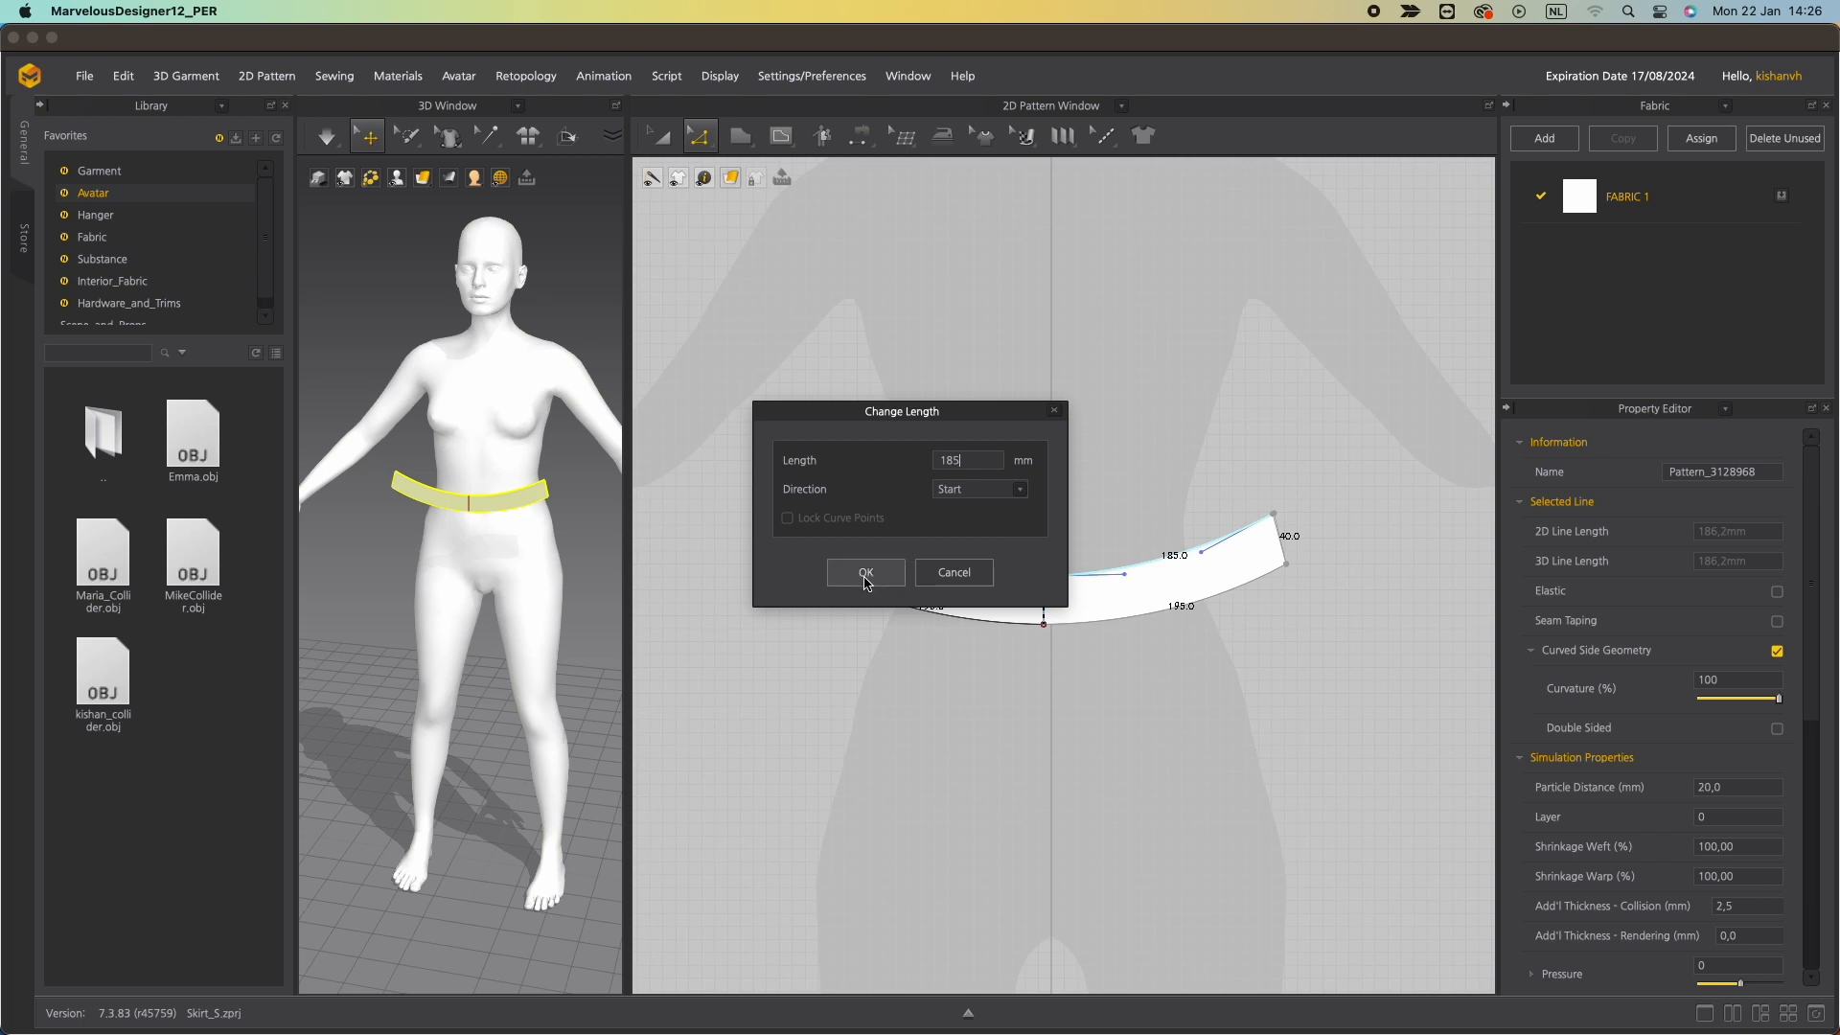
left_click(992, 491)
left_click(946, 512)
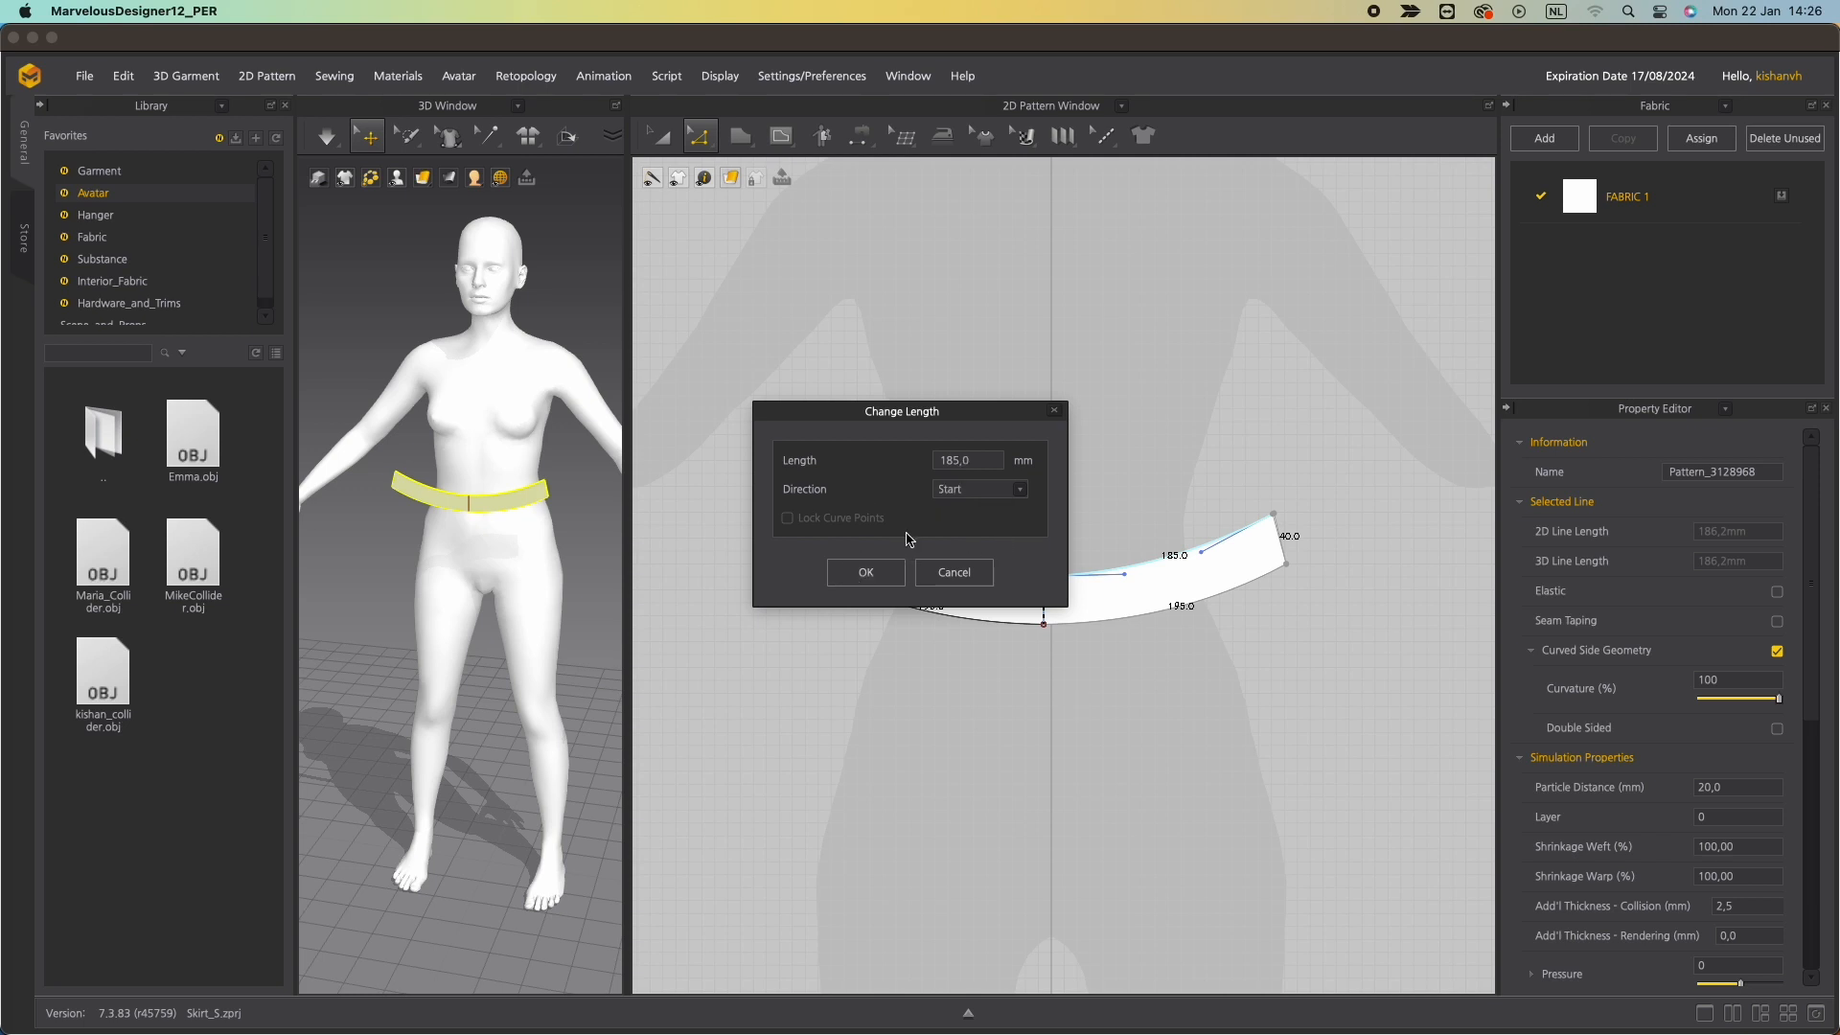
left_click(867, 573)
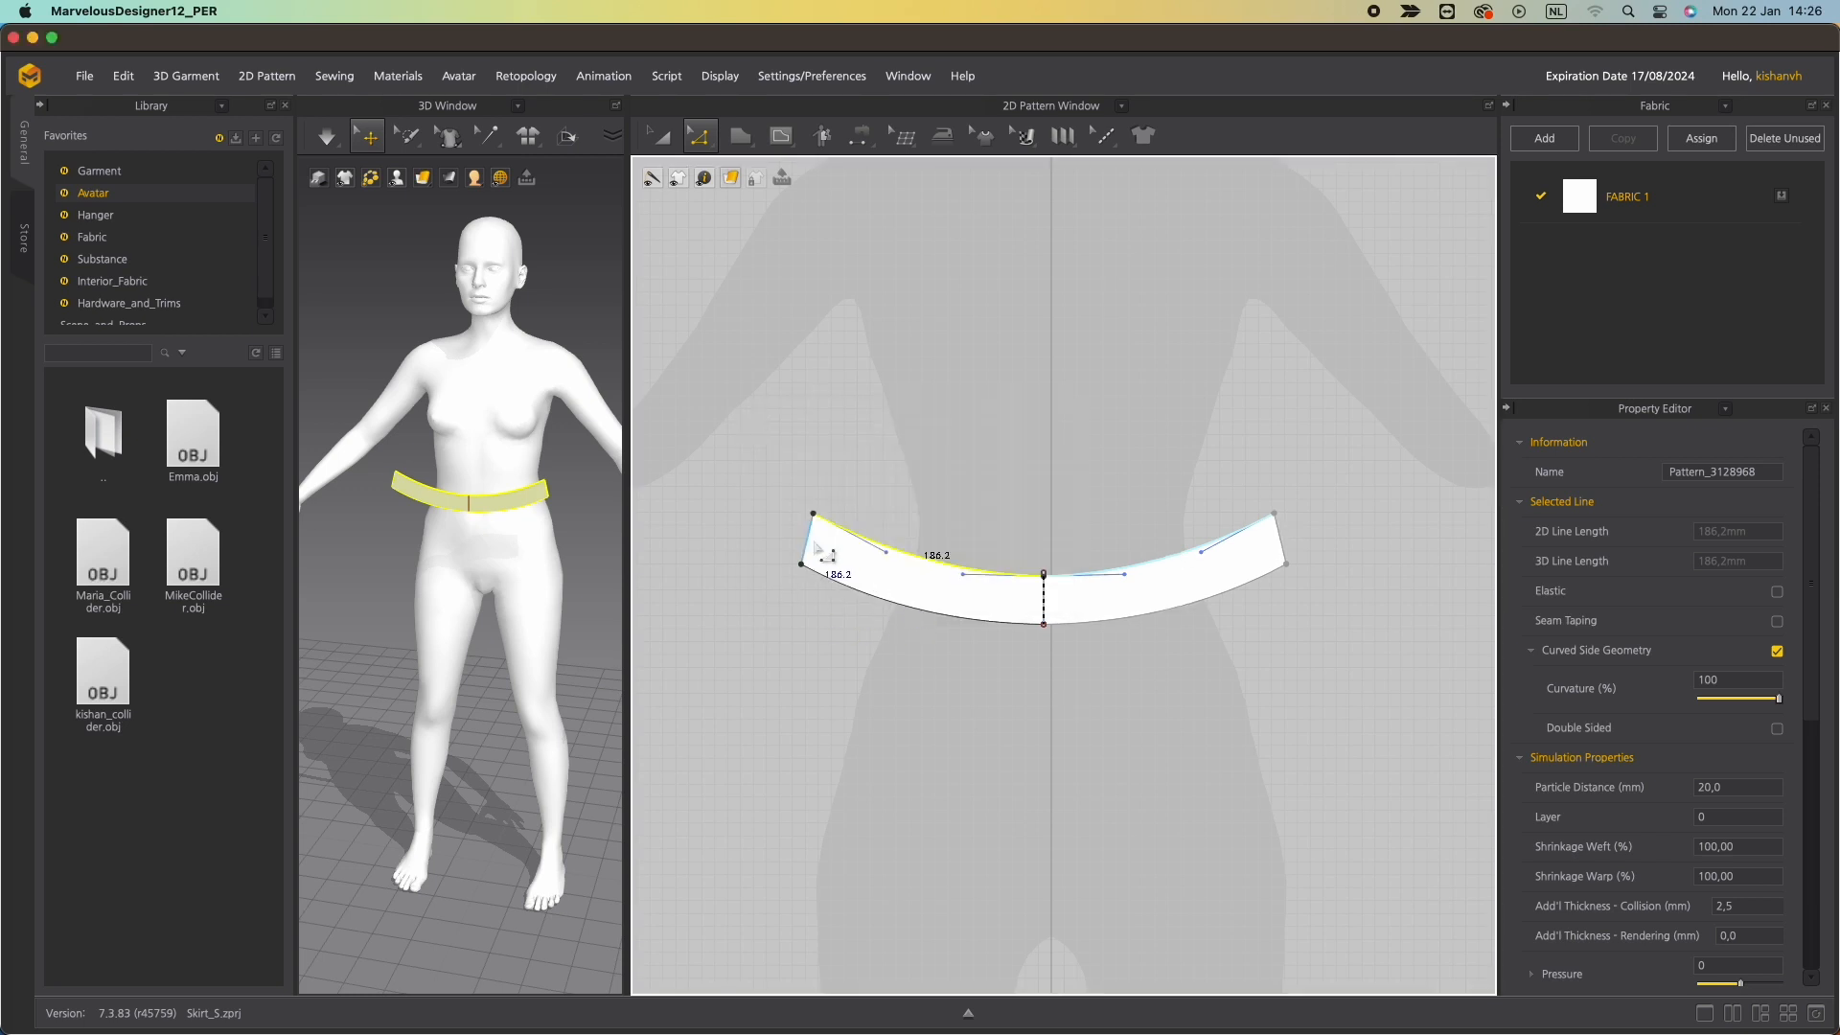
Find the duplicate internal line overlapping the waistband's centre line and delete it.
scroll(1050, 618, "up", 5)
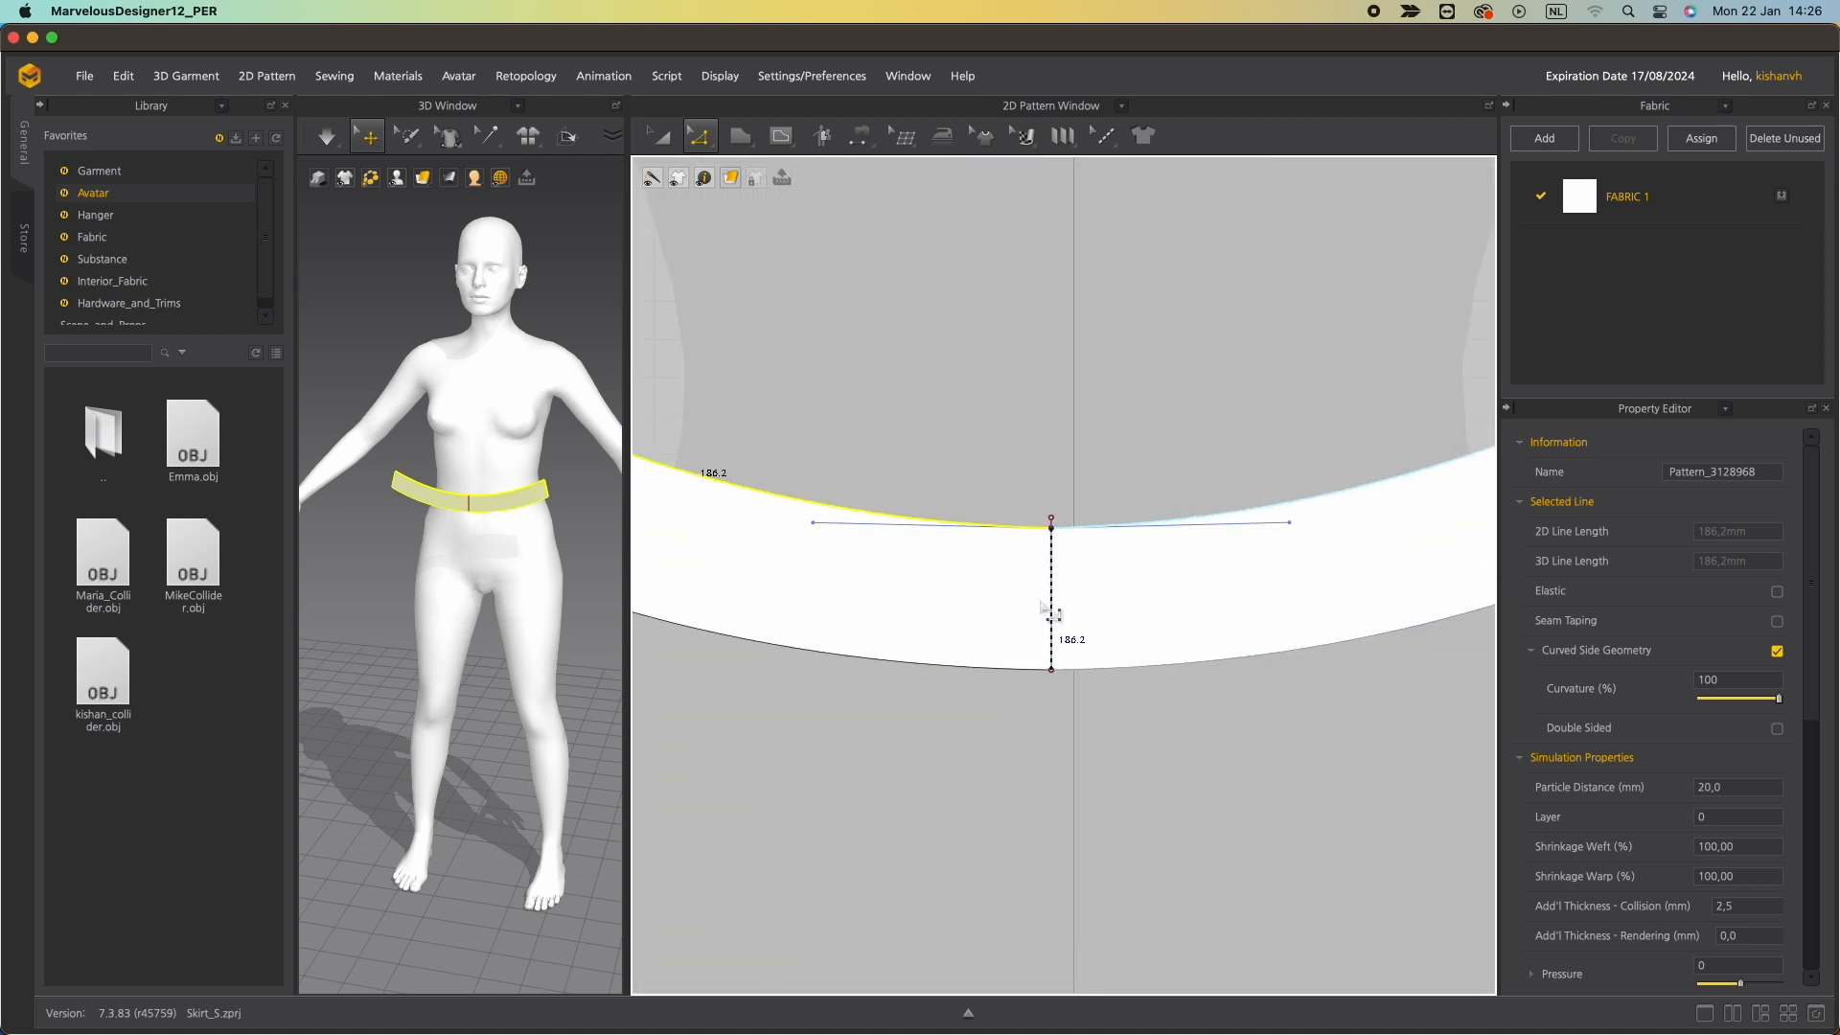
scroll(1043, 603, "up", 3)
left_click(1057, 600)
left_click(1059, 466)
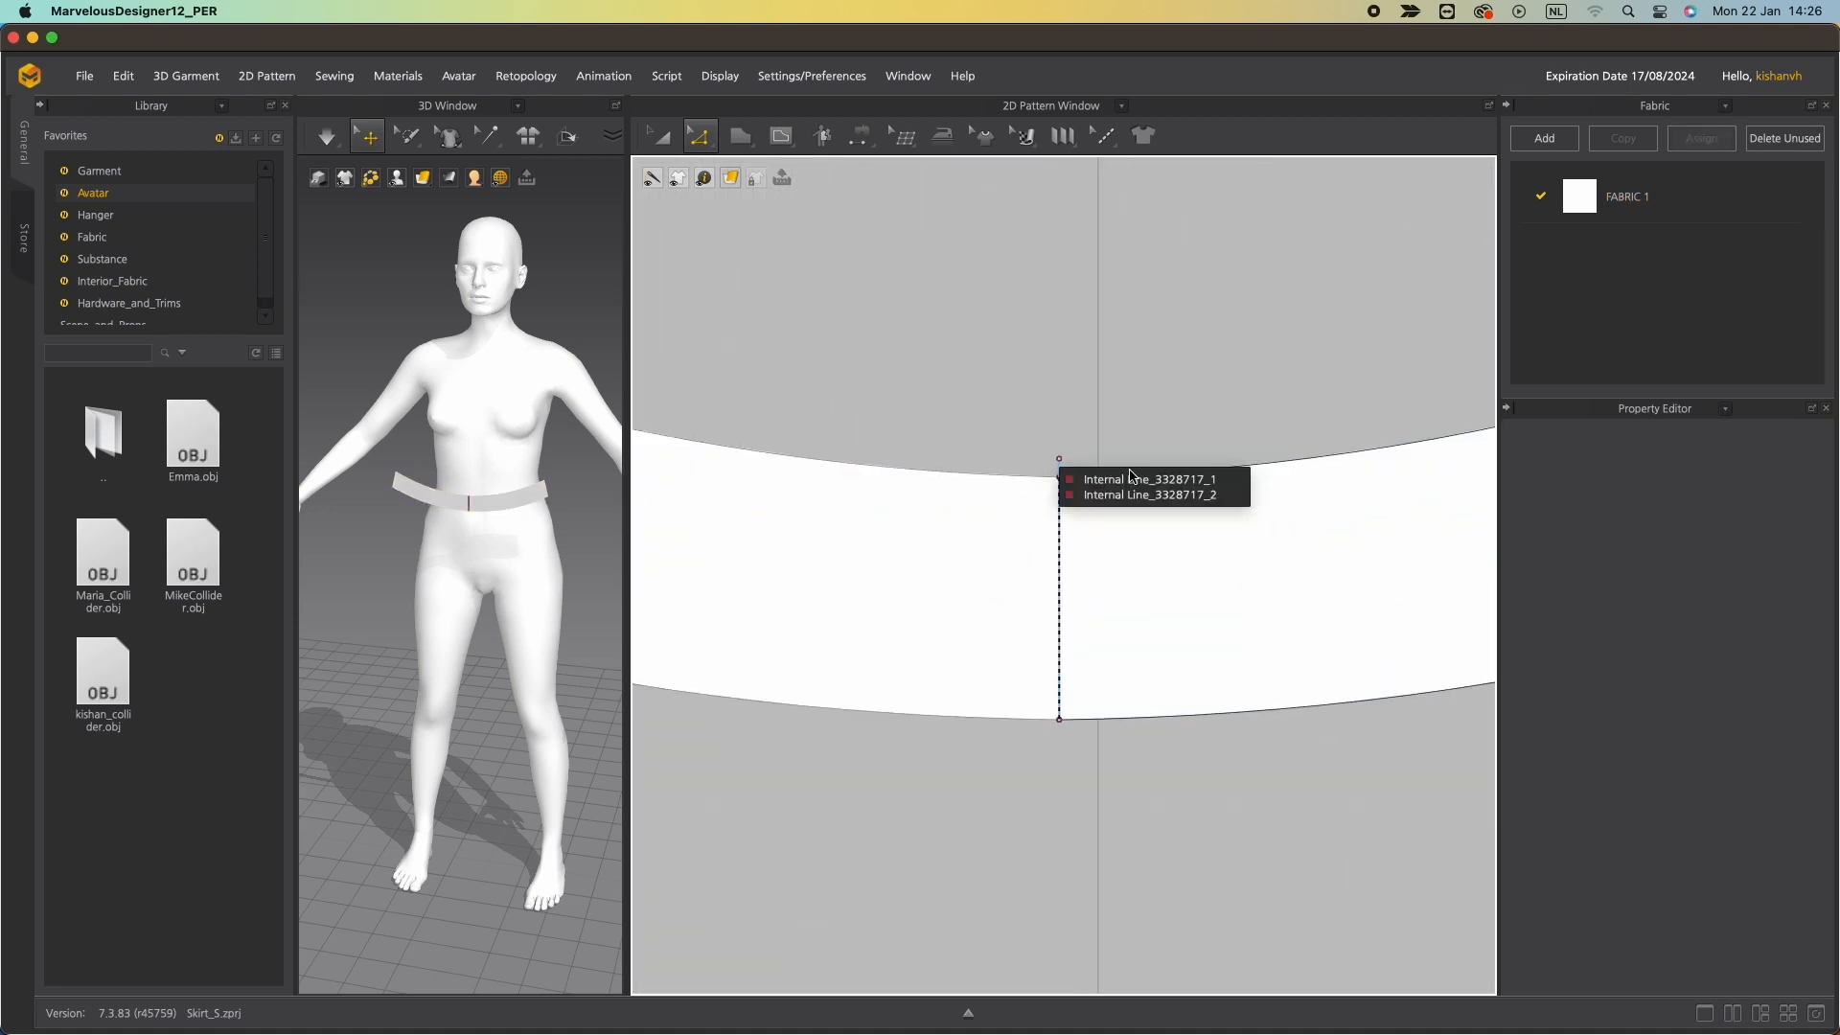
left_click(1144, 479)
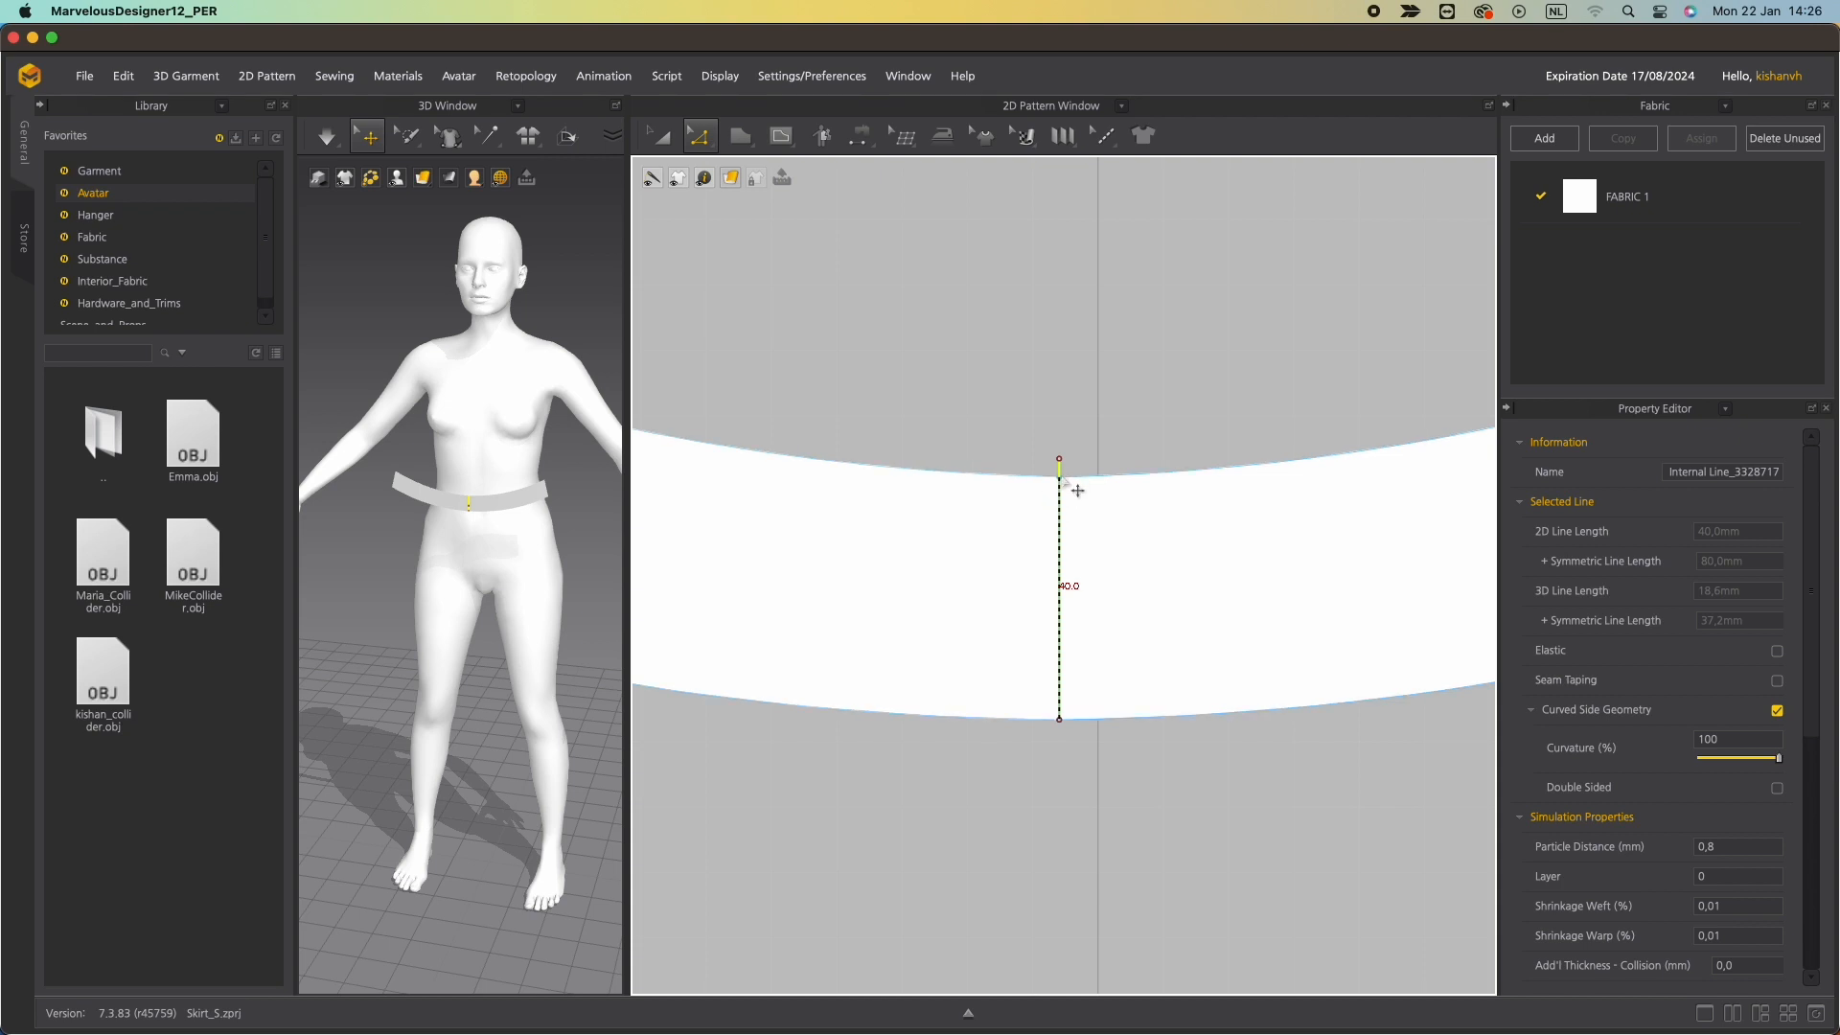
left_click_drag(1059, 473, 1058, 455)
scroll(1138, 807, "up", 5)
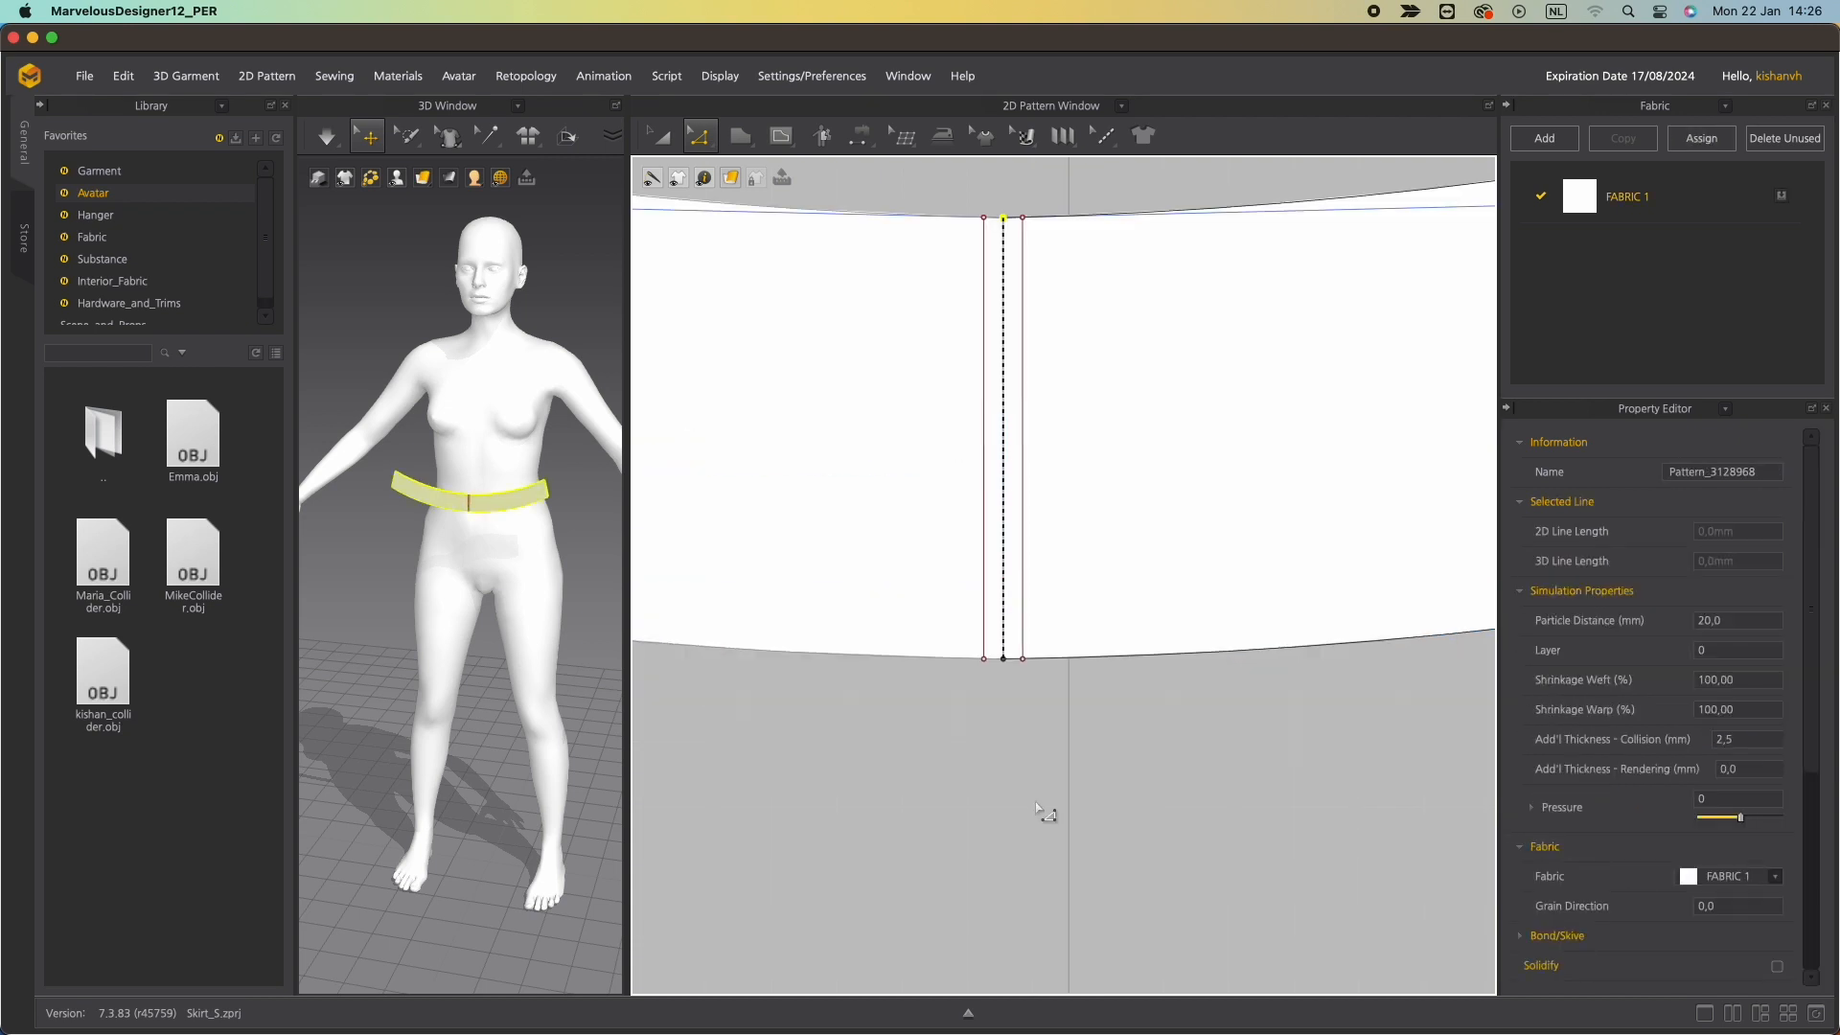
left_click(1034, 803)
scroll(1033, 805, "down", 5)
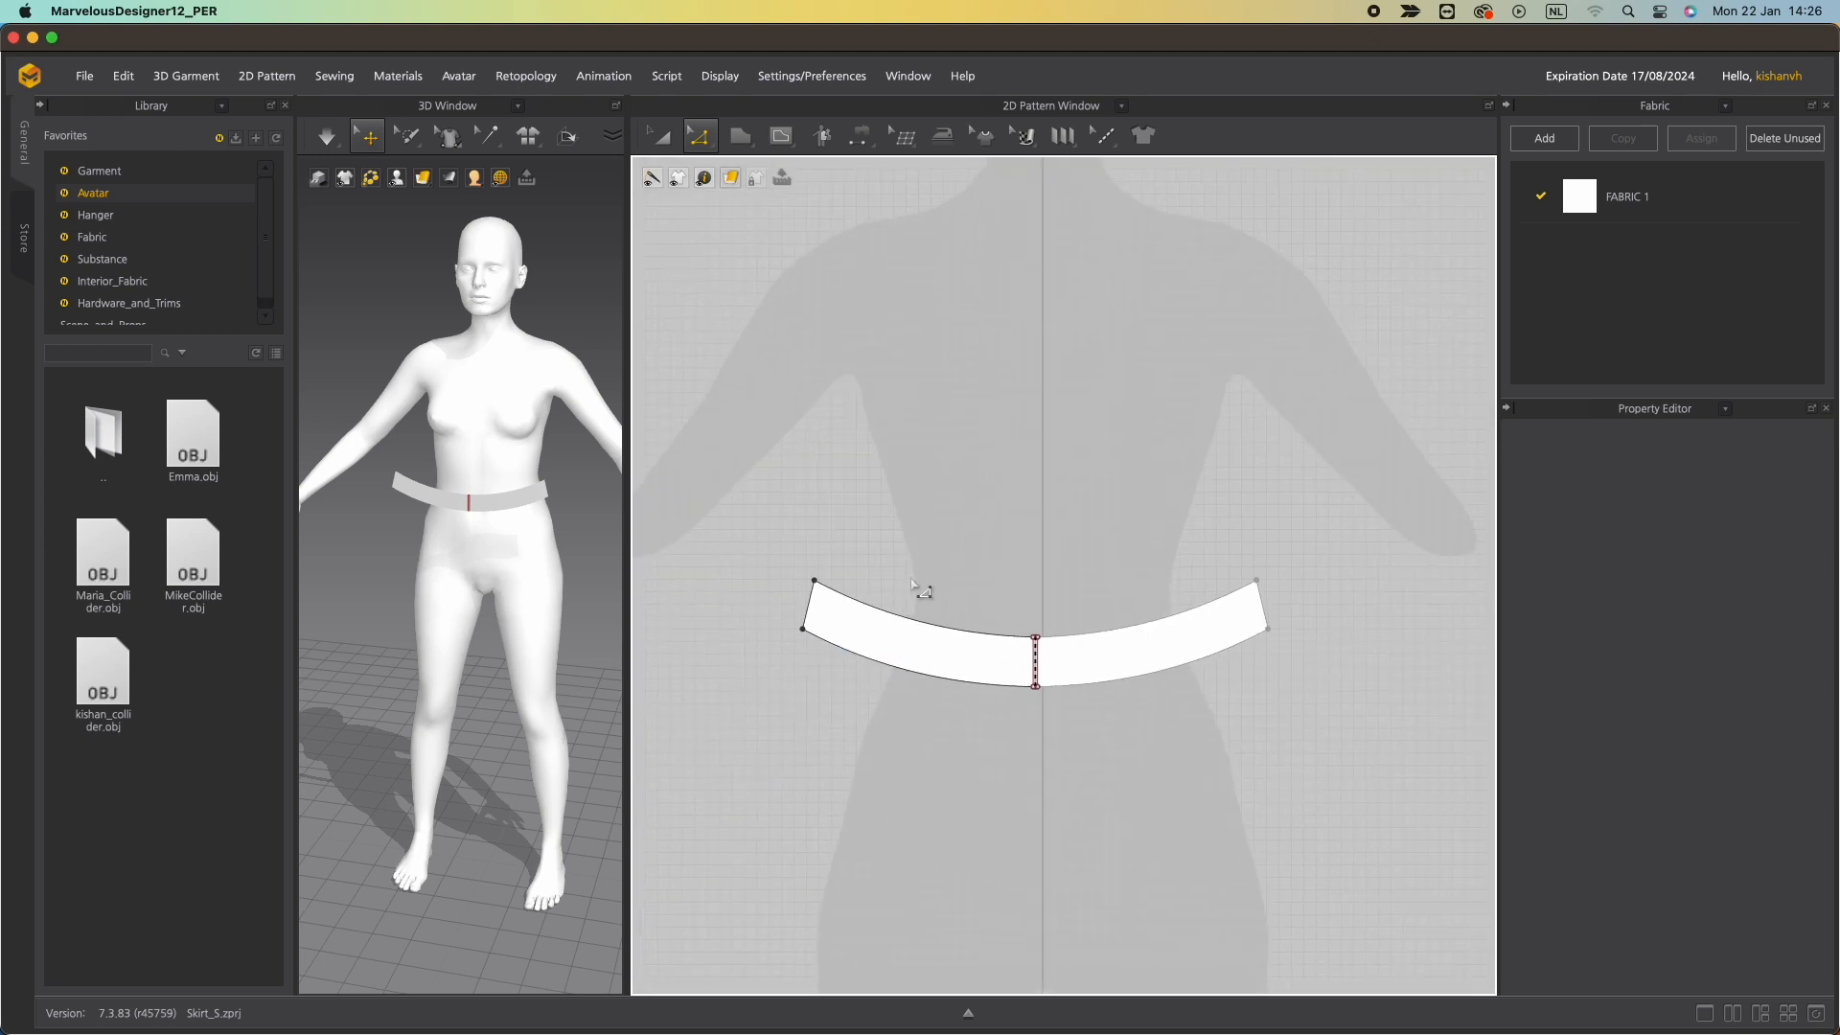
scroll(1040, 694, "up", 4)
scroll(1041, 690, "down", 2)
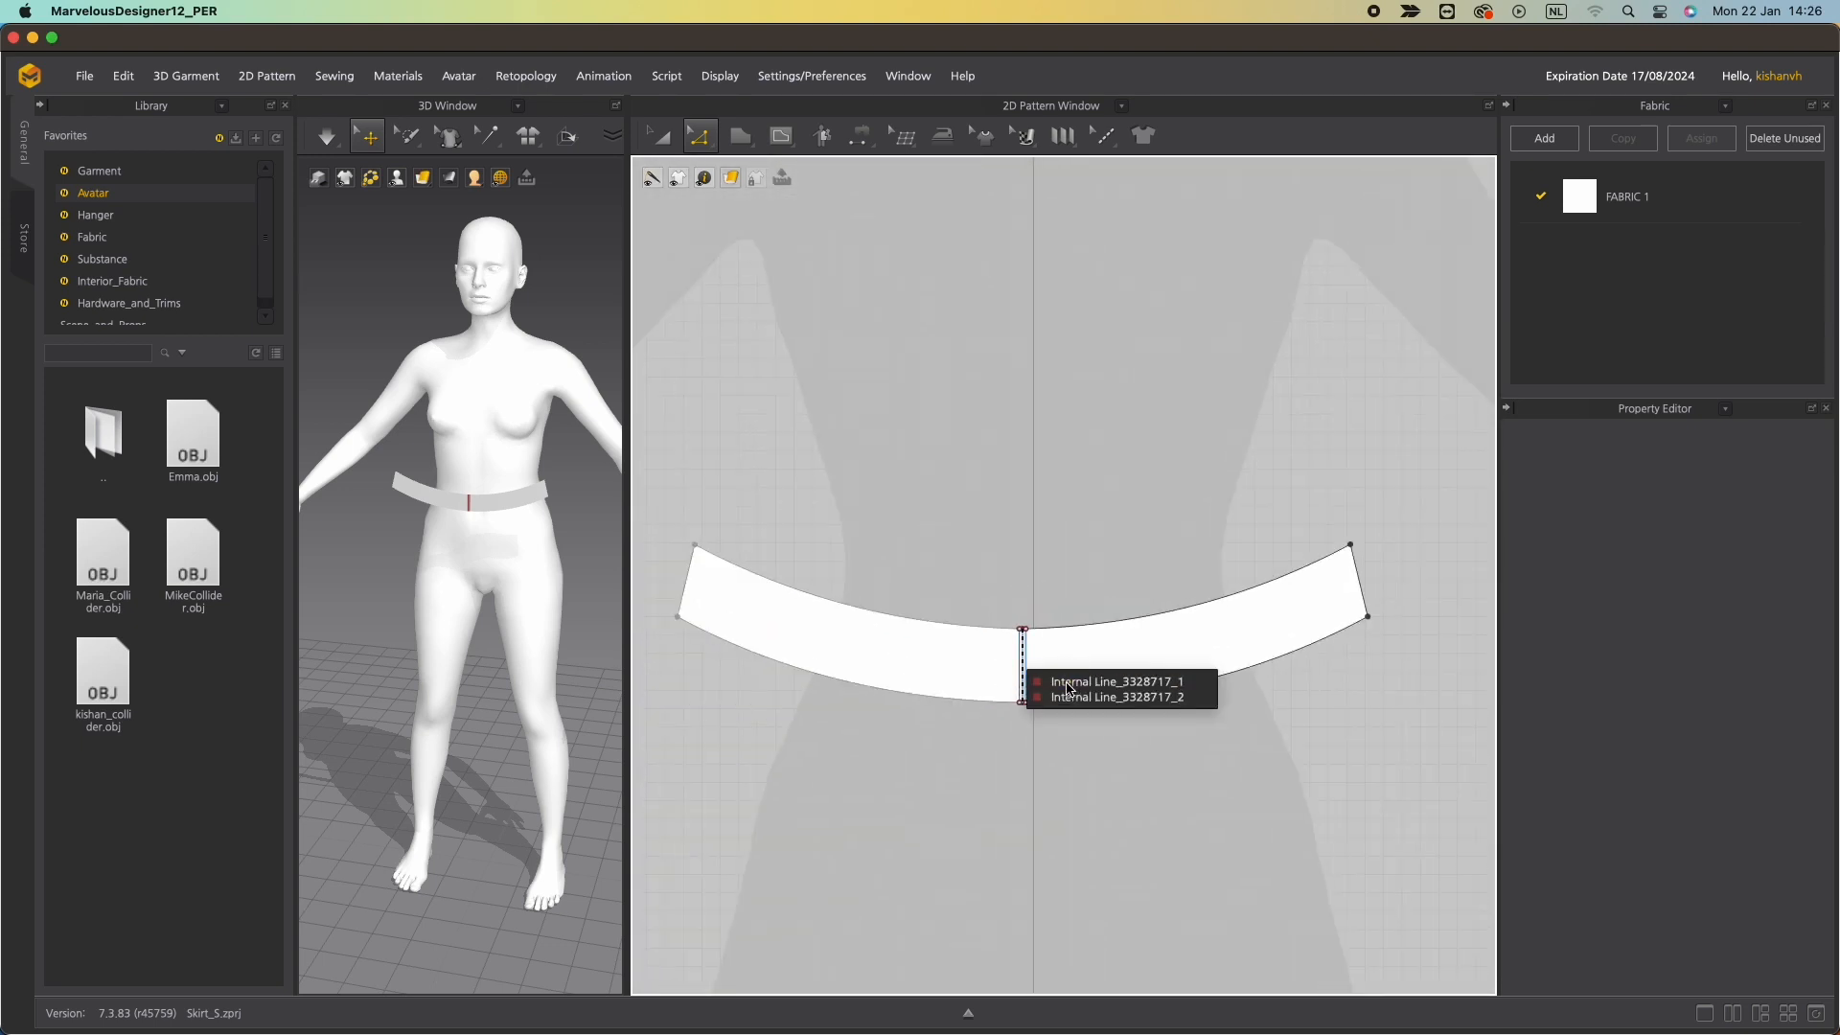
left_click(1068, 682)
key("Delete")
Place a second copy of the curved waistband beside the first one.
scroll(933, 717, "down", 5)
left_click_drag(715, 484, 982, 571)
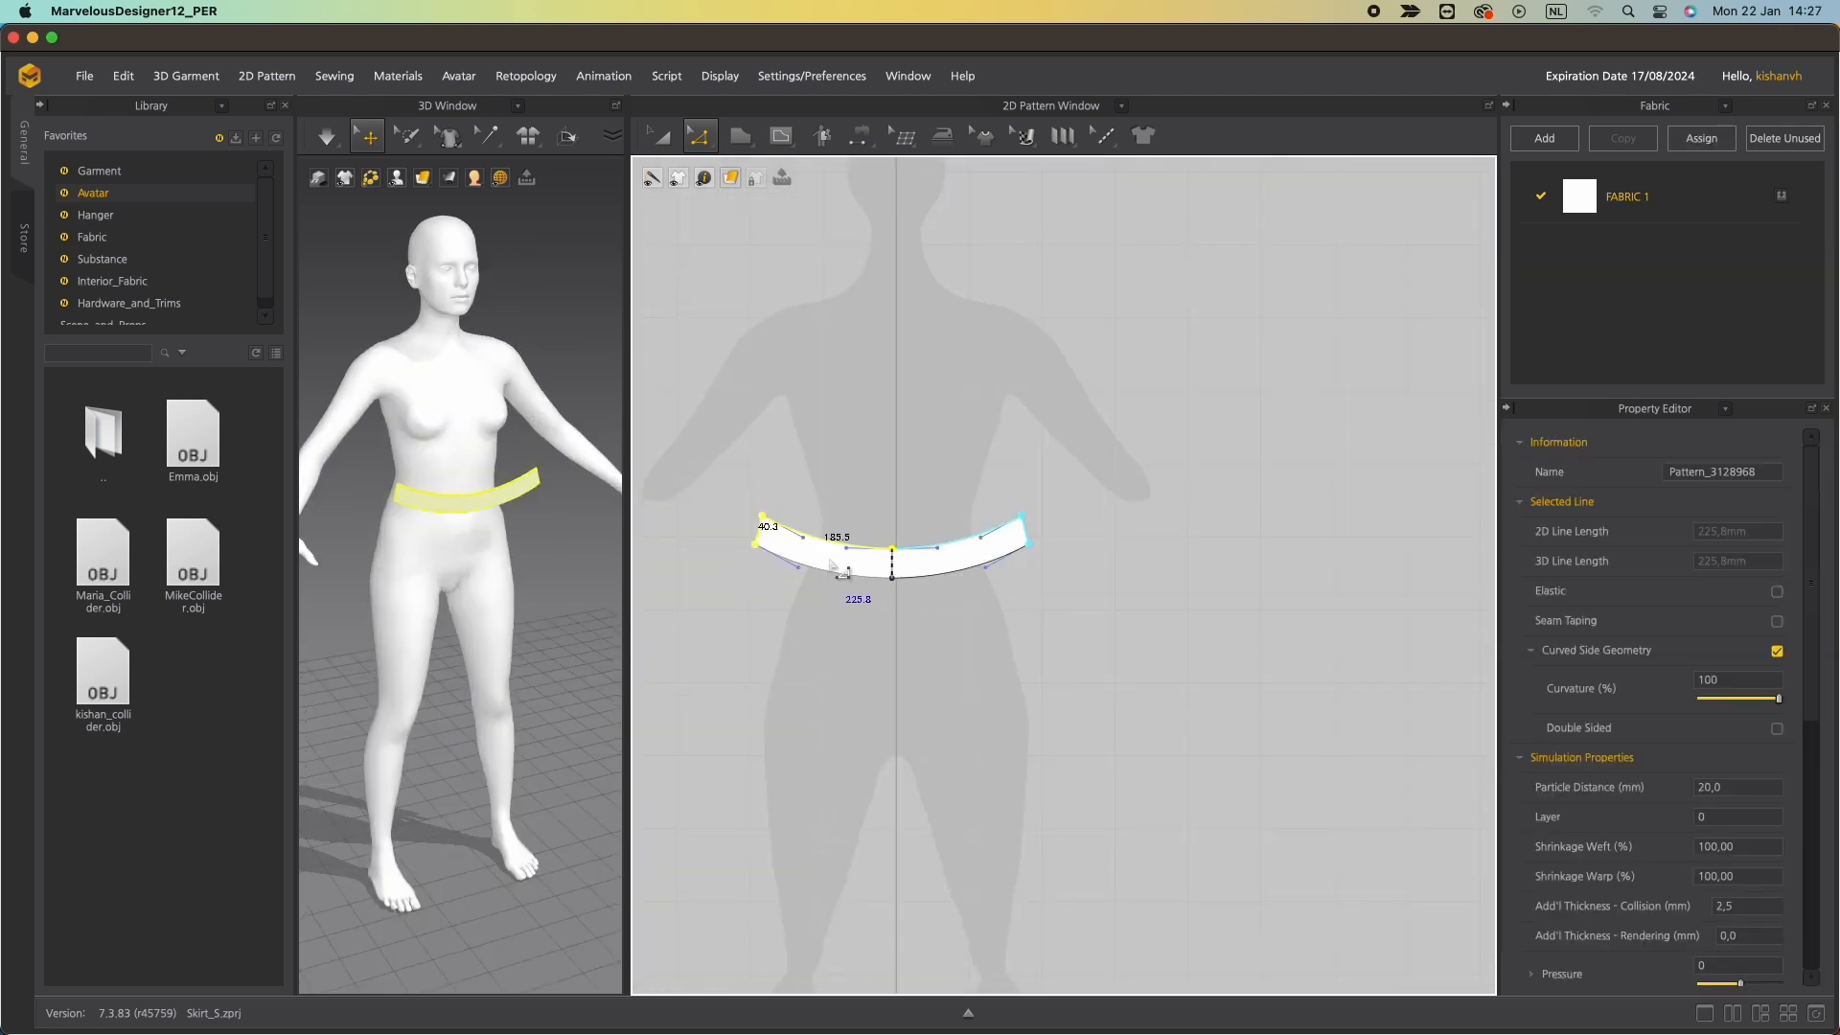
key("a")
left_click_drag(863, 546, 1189, 547)
Draw an internal line down the centre of the second waistband from top edge to bottom edge.
left_click(780, 135)
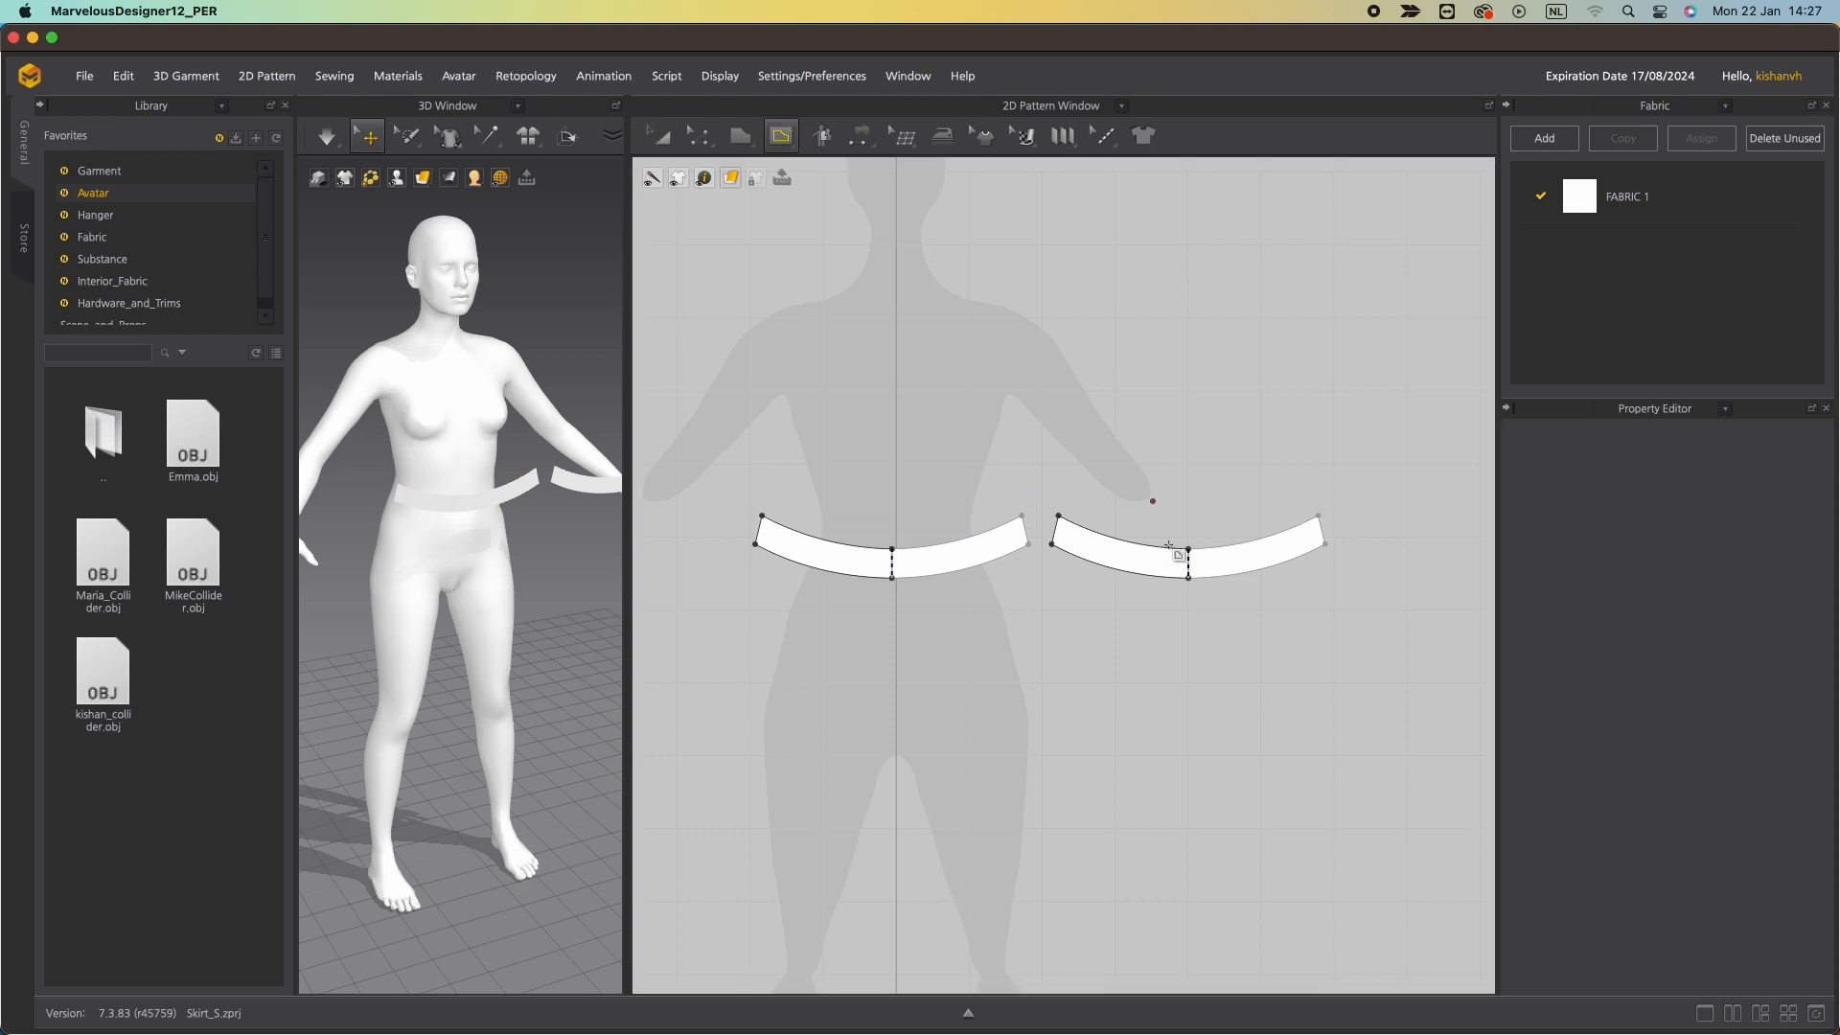
left_click(1189, 548)
left_click(1188, 576)
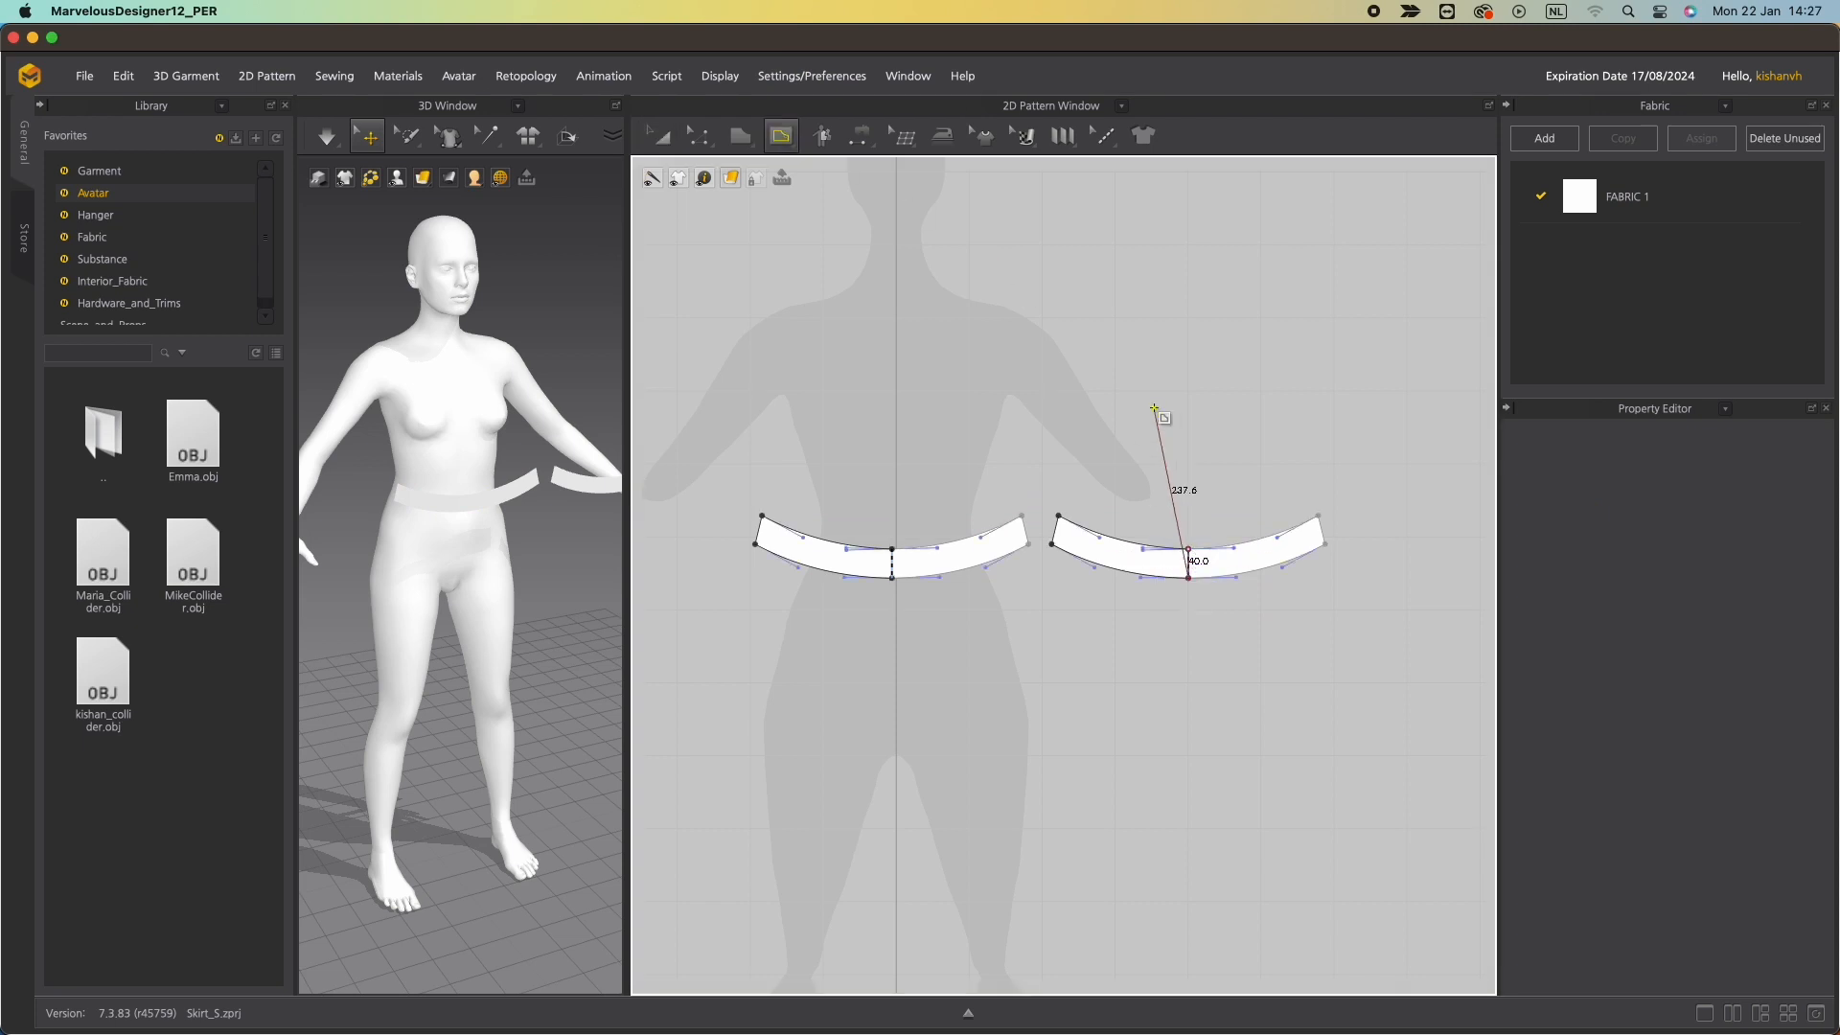
key("Return")
Cut the second waistband into two pieces along its centre internal line.
scroll(1197, 630, "up", 5)
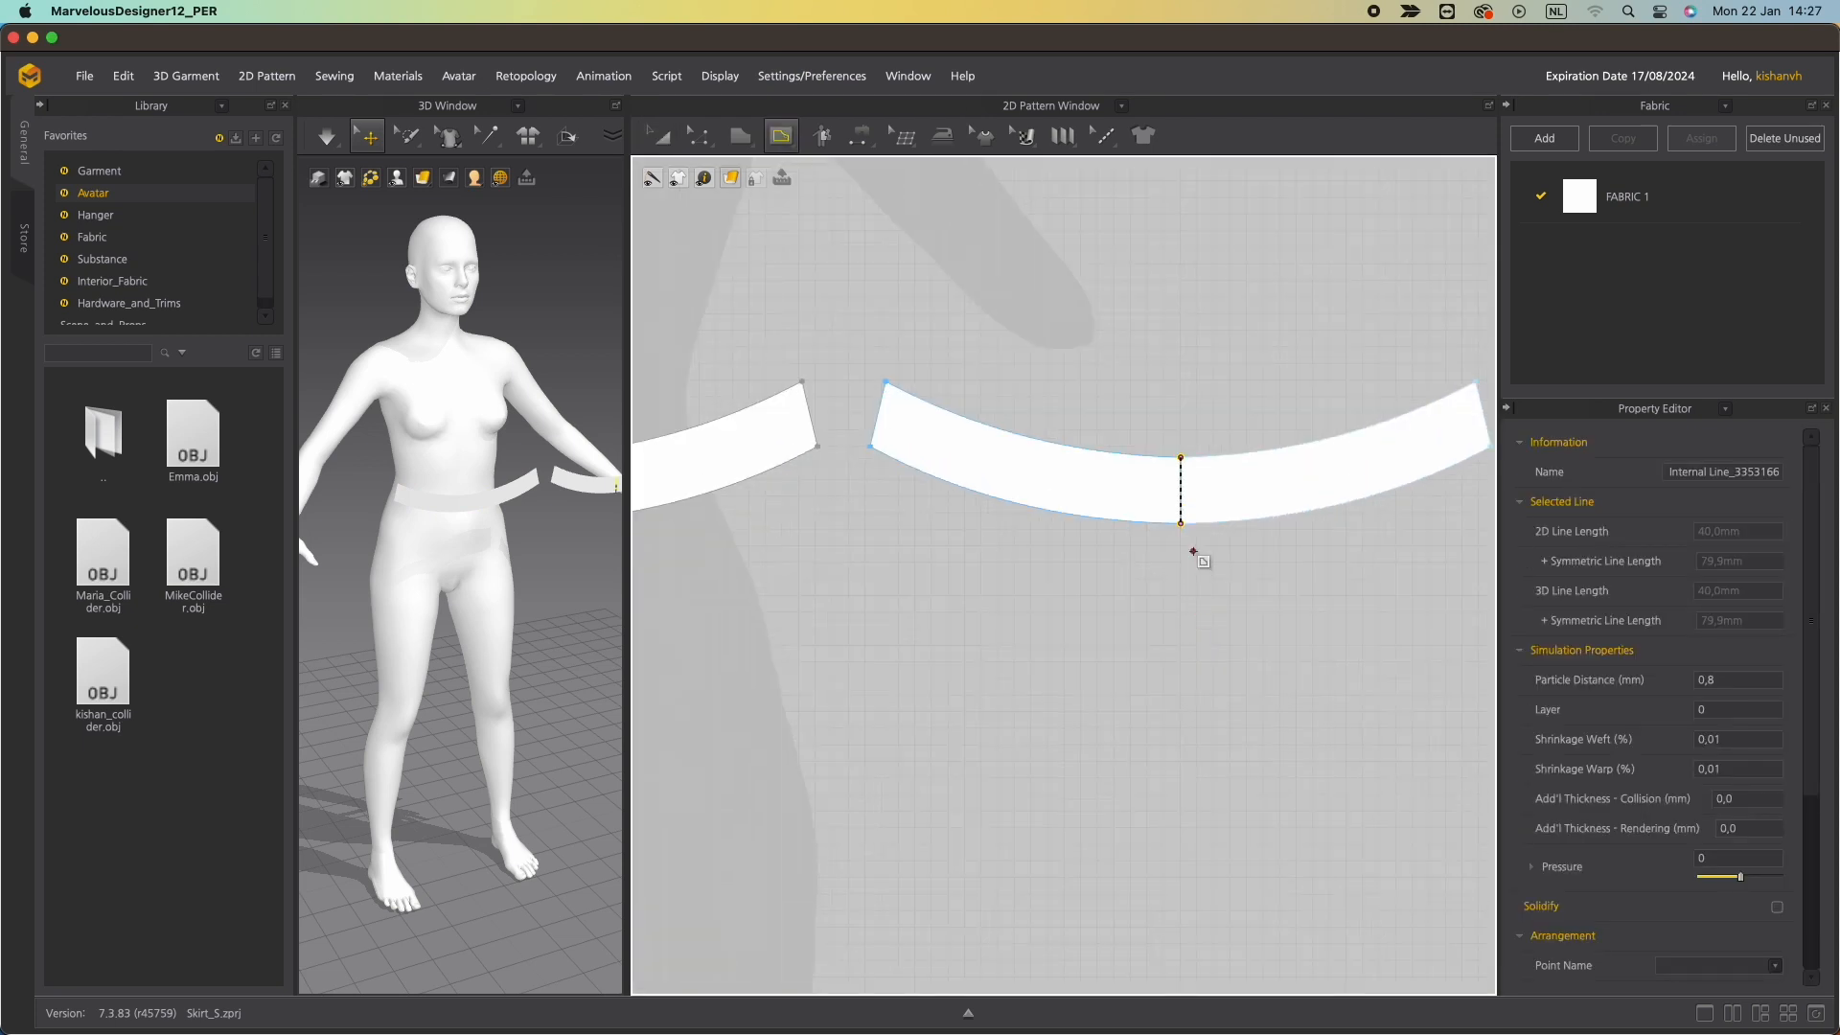
key("z")
left_click(1181, 500)
right_click(1183, 494)
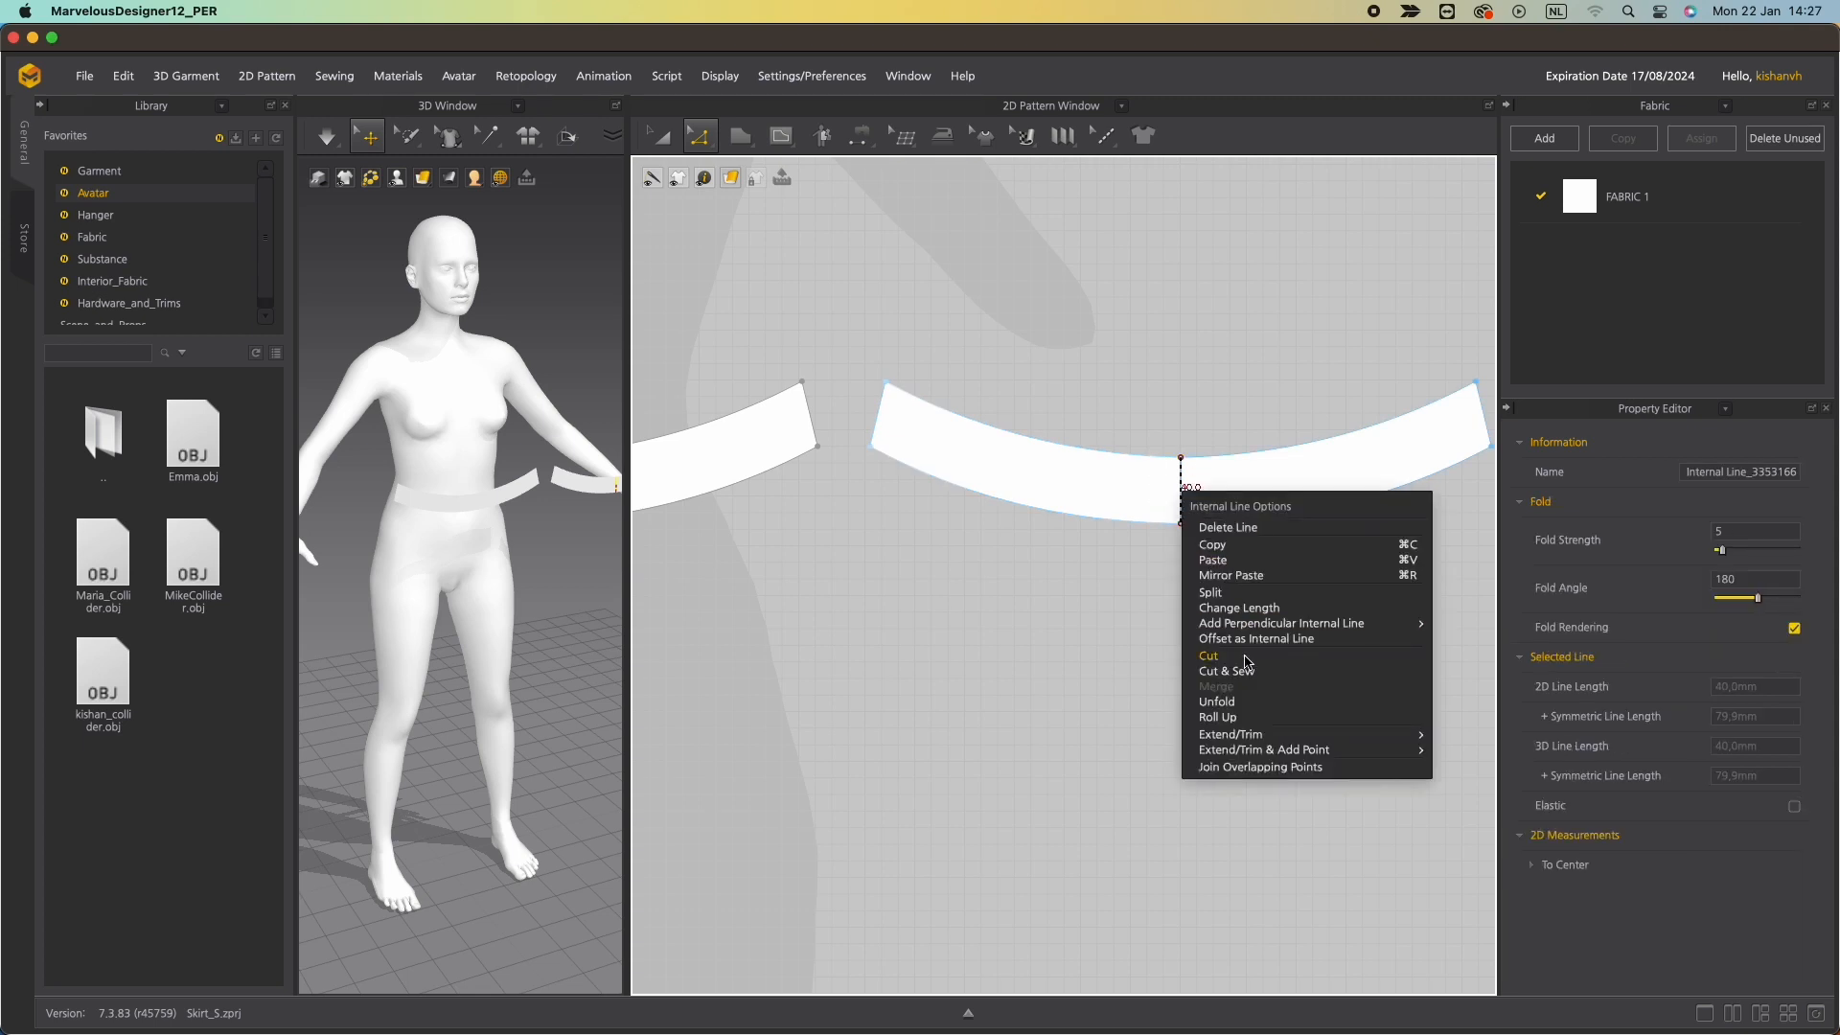
left_click(1246, 661)
Draw a large circle pattern below the waistbands, about 3919 mm in circumference.
right_click_drag(588, 548, 565, 518)
scroll(1097, 608, "up", 5)
scroll(1097, 608, "down", 10)
scroll(1097, 608, "down", 2)
middle_click_drag(929, 646, 891, 477)
scroll(997, 493, "up", 3)
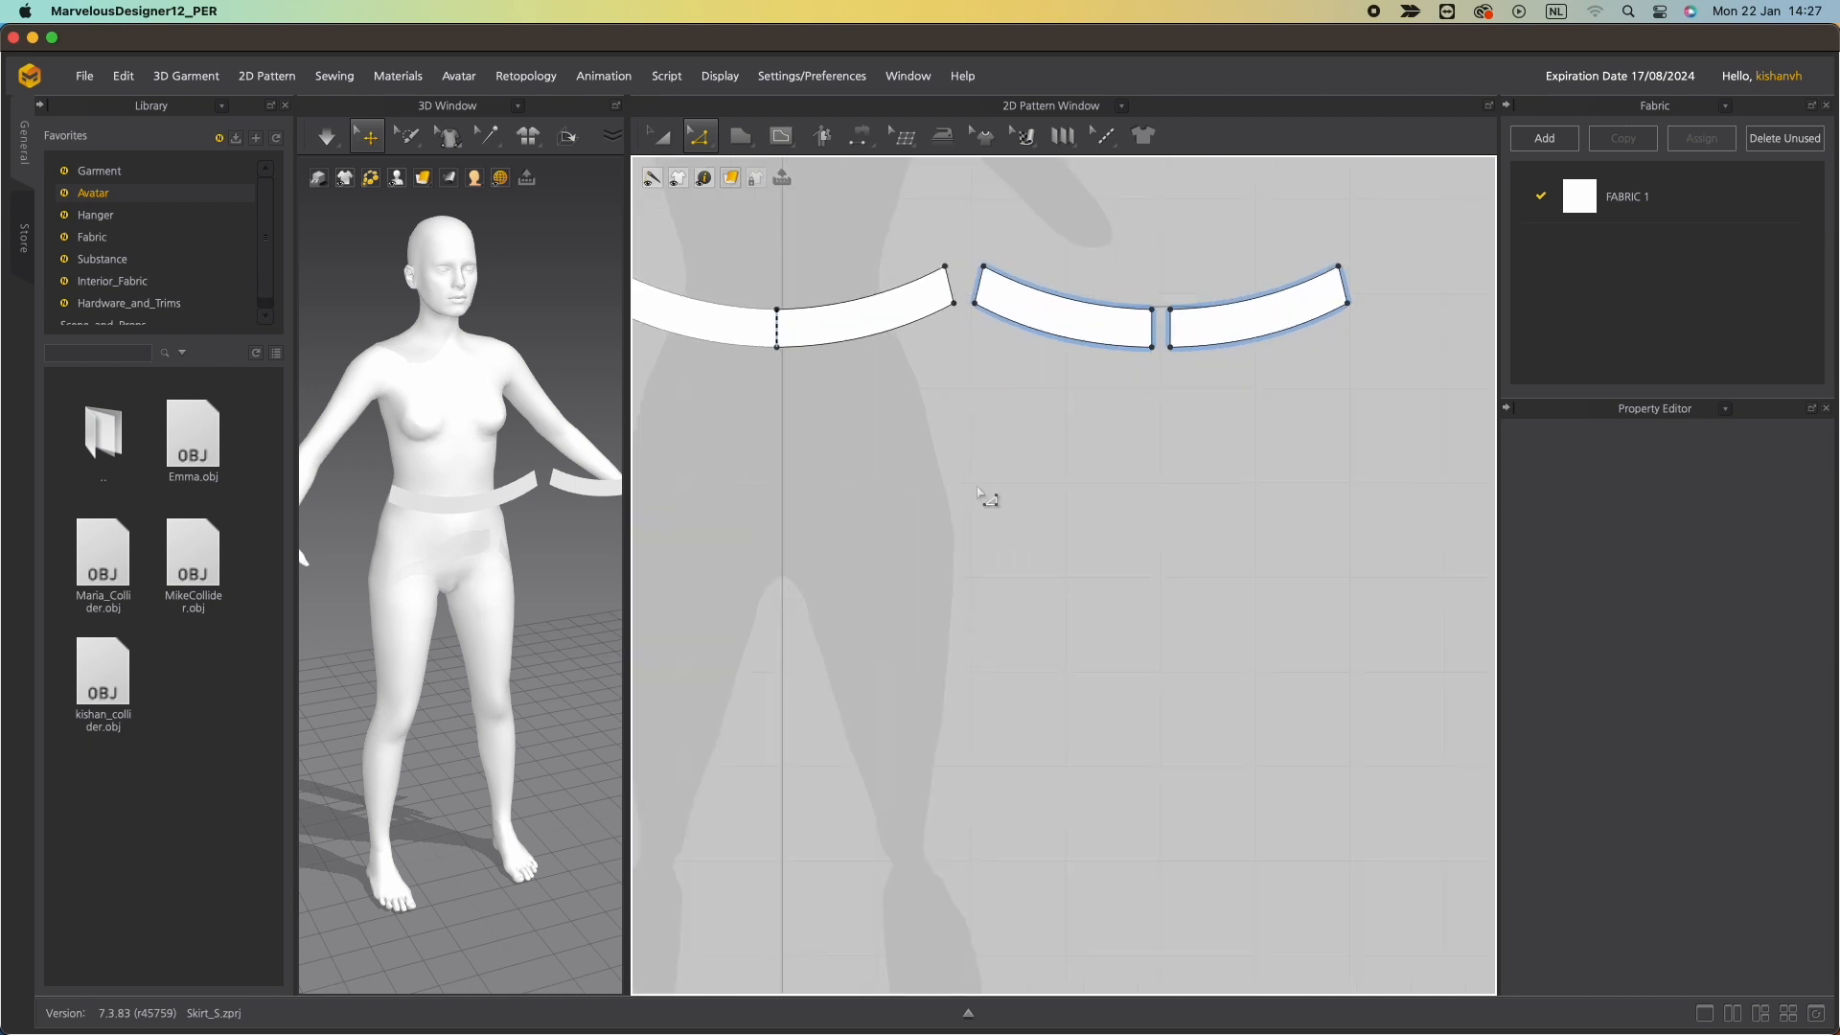
scroll(1026, 518, "down", 5)
middle_click_drag(1039, 526, 1003, 489)
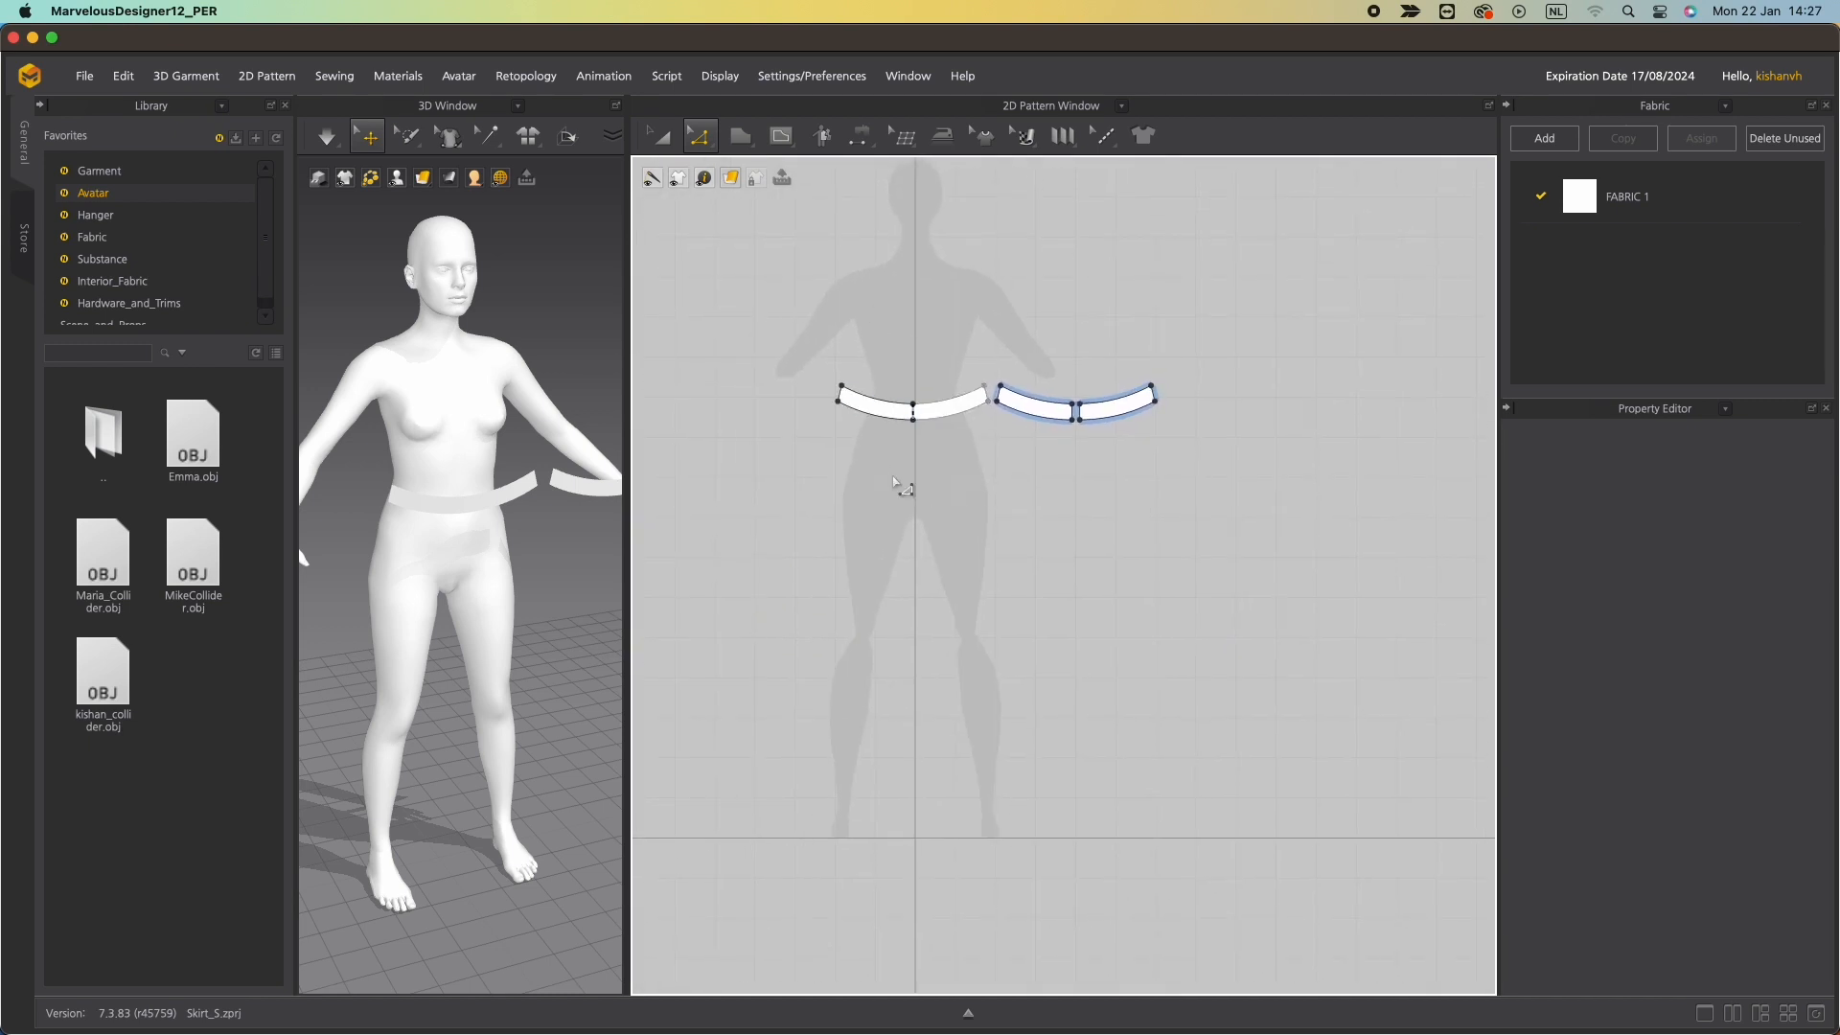
left_click_drag(738, 142, 767, 226)
left_click_drag(877, 661, 1334, 189)
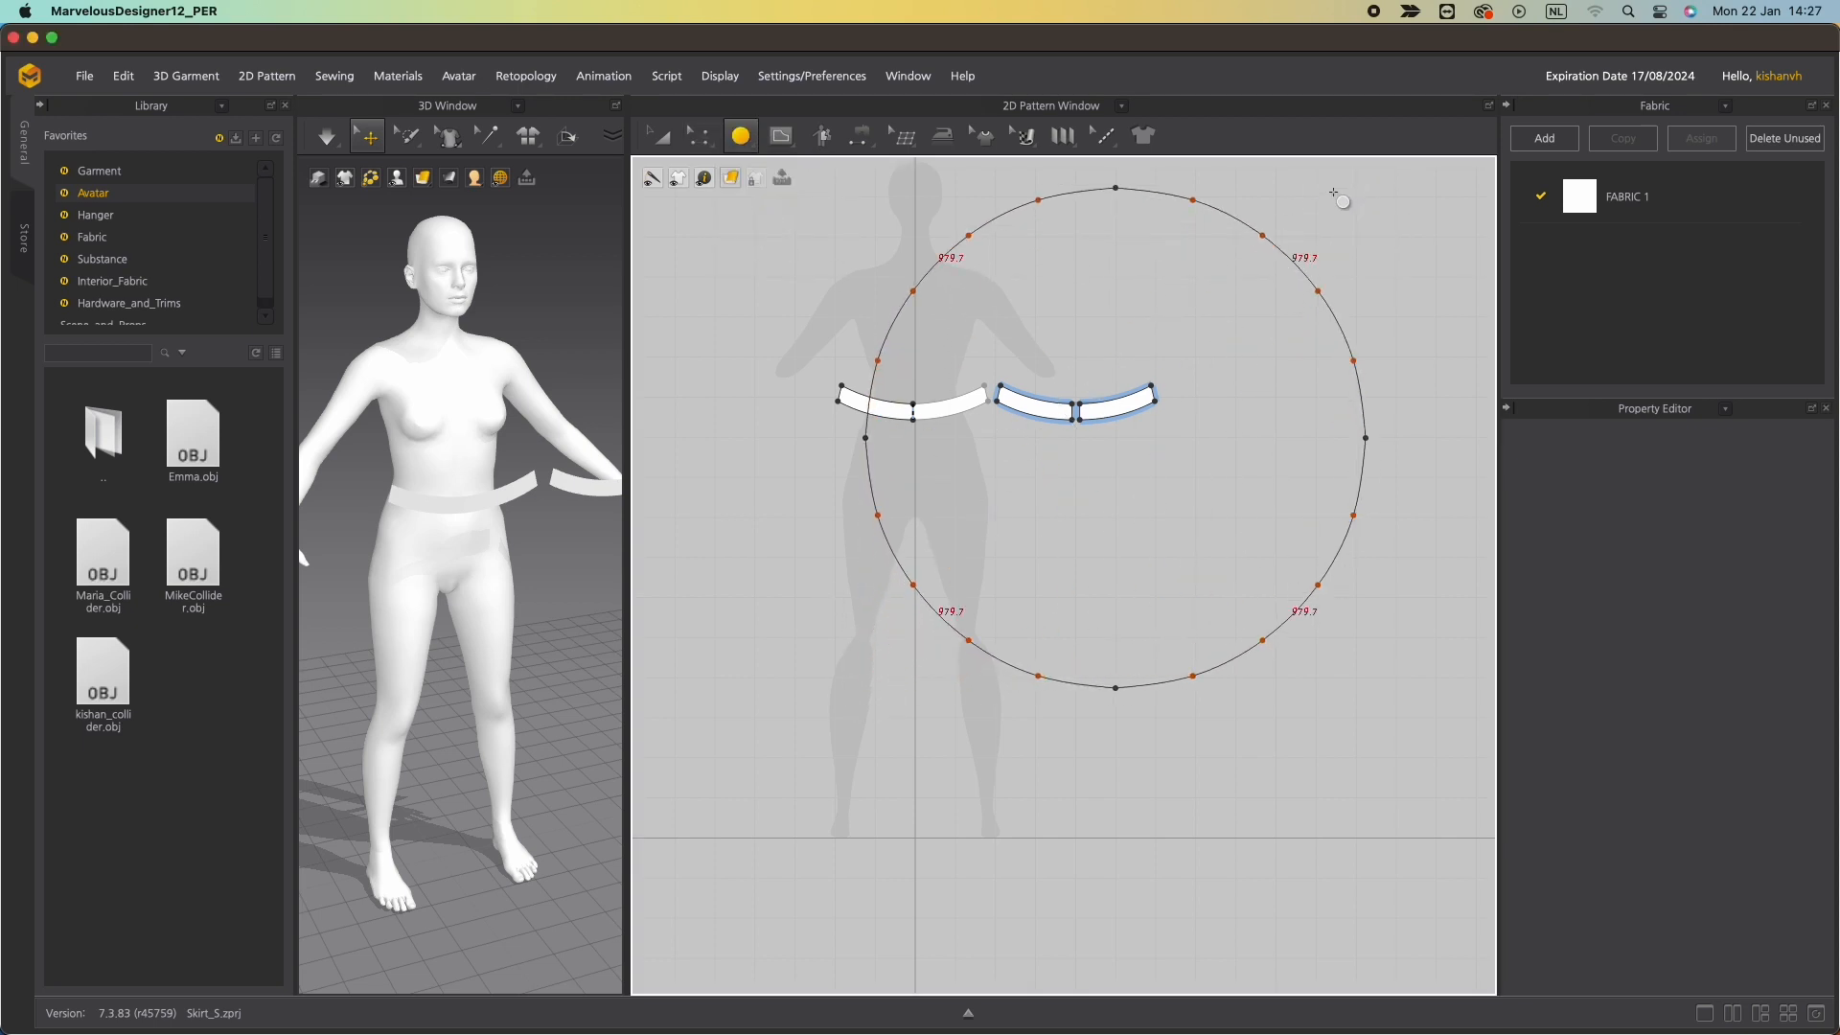
Move the circle pattern lower in the pattern window, clear of the waistbands.
key("z")
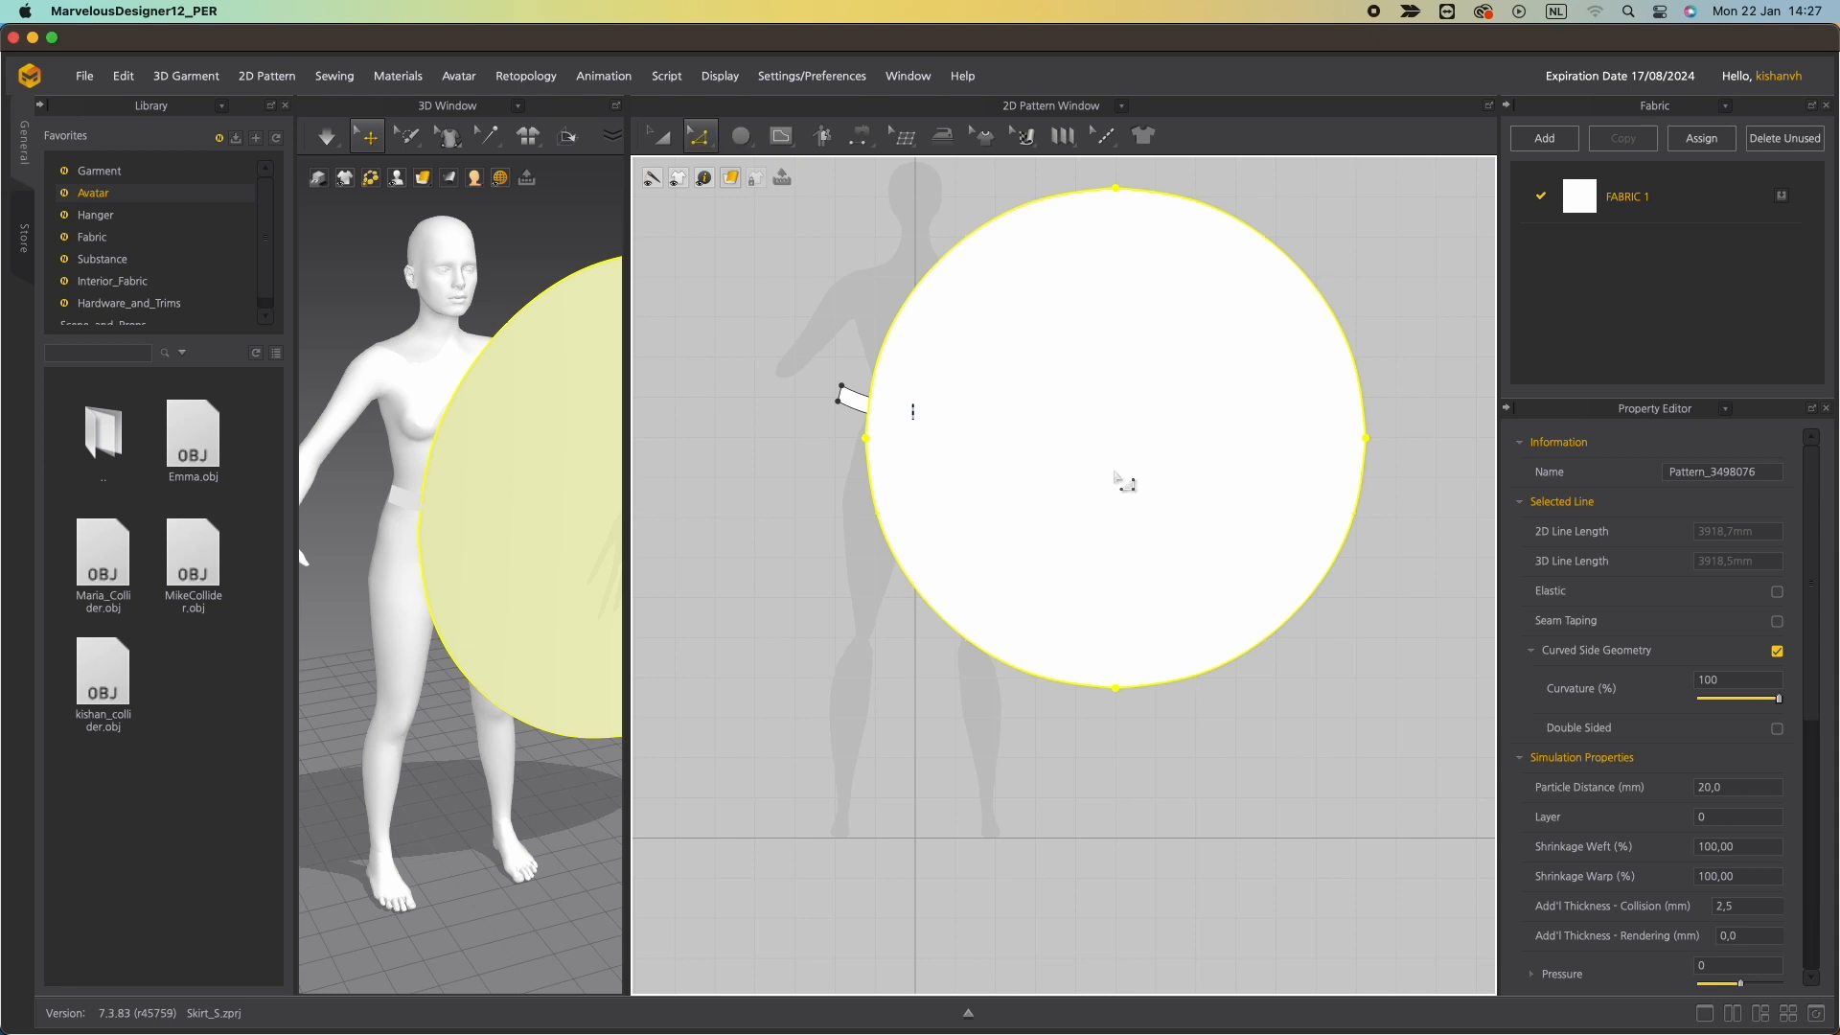
key("a")
left_click_drag(1155, 448, 1021, 550)
key("z")
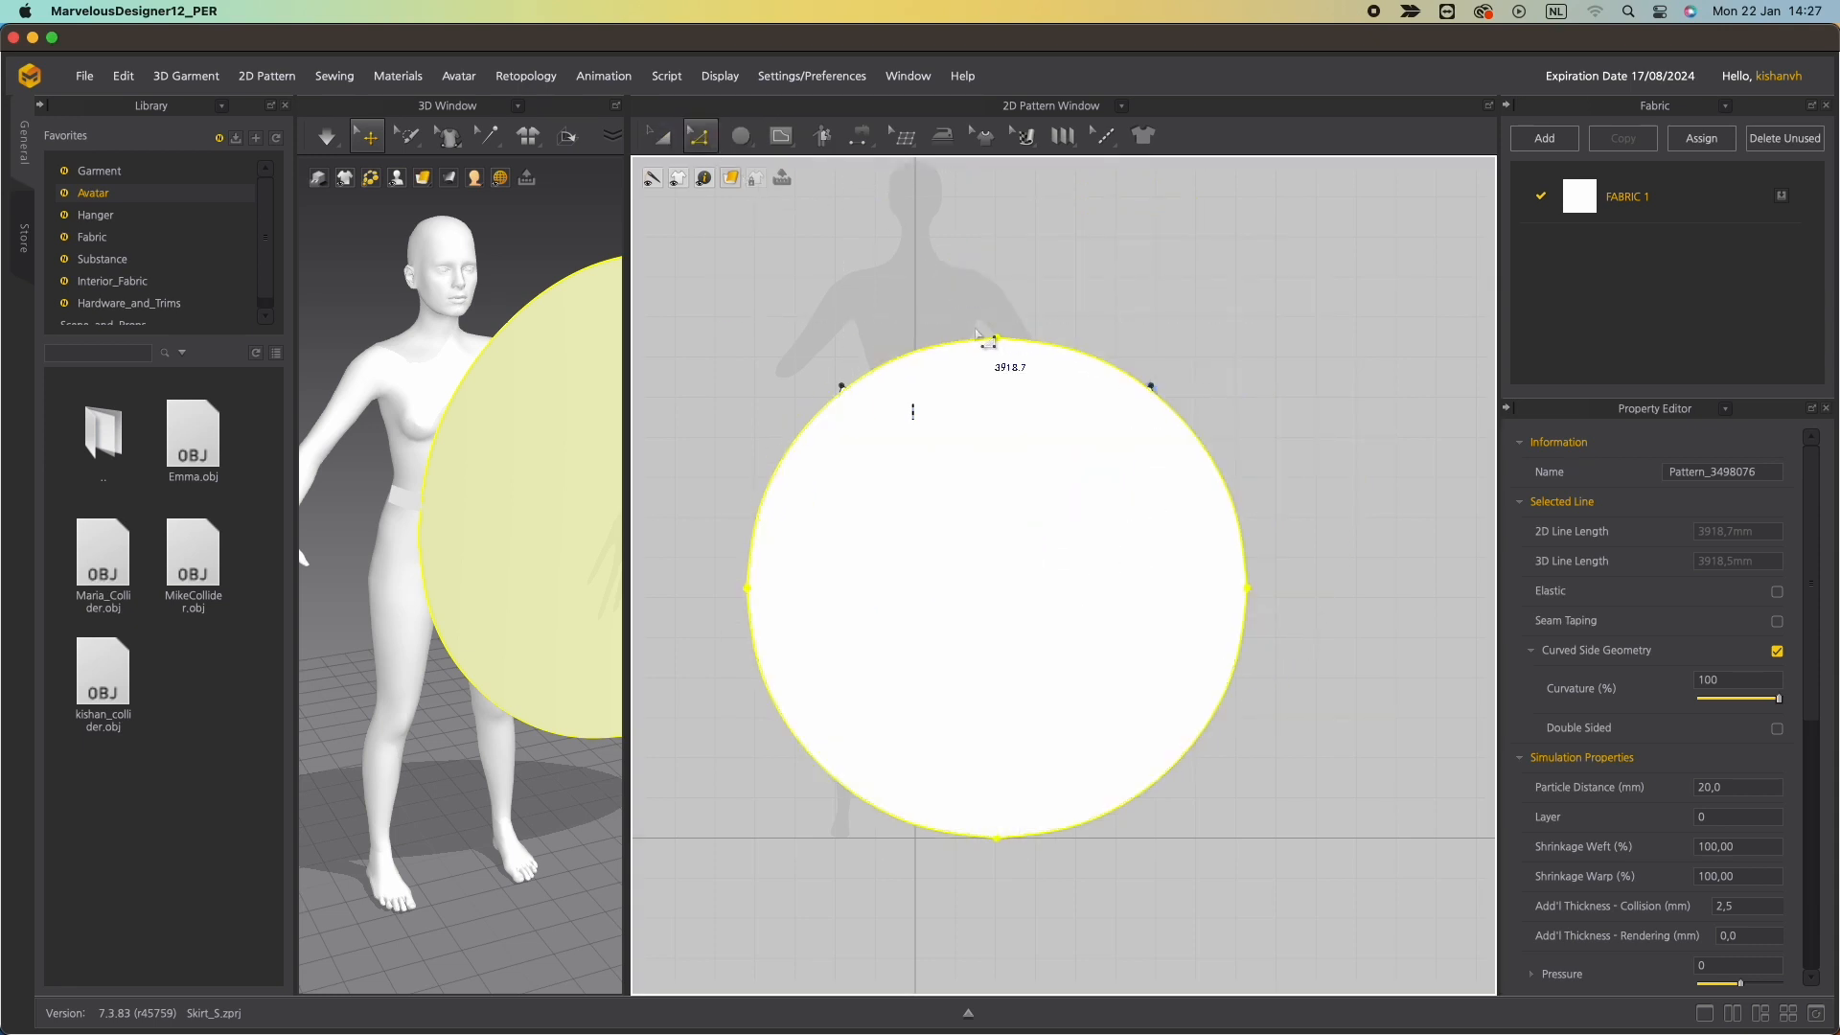
left_click(1015, 348)
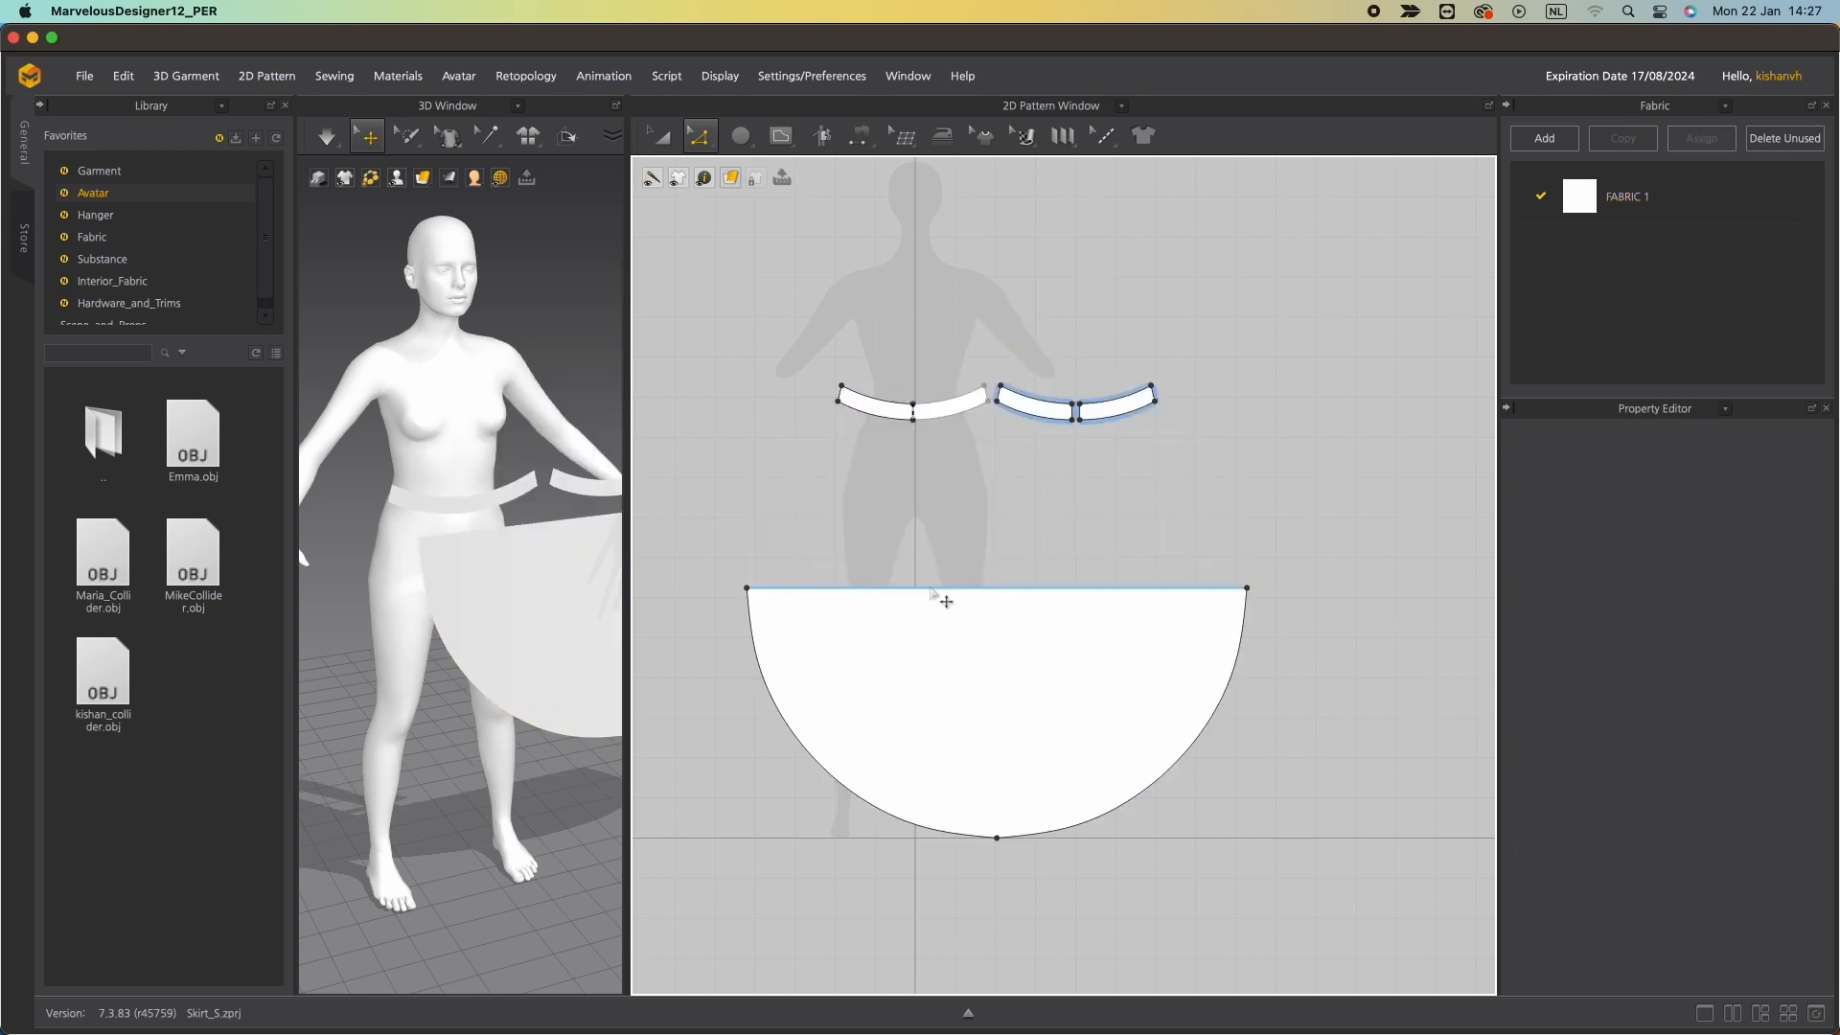
Split the half circle's straight top edge uniformly in two and delete the left half, leaving a quarter circle.
right_click(936, 588)
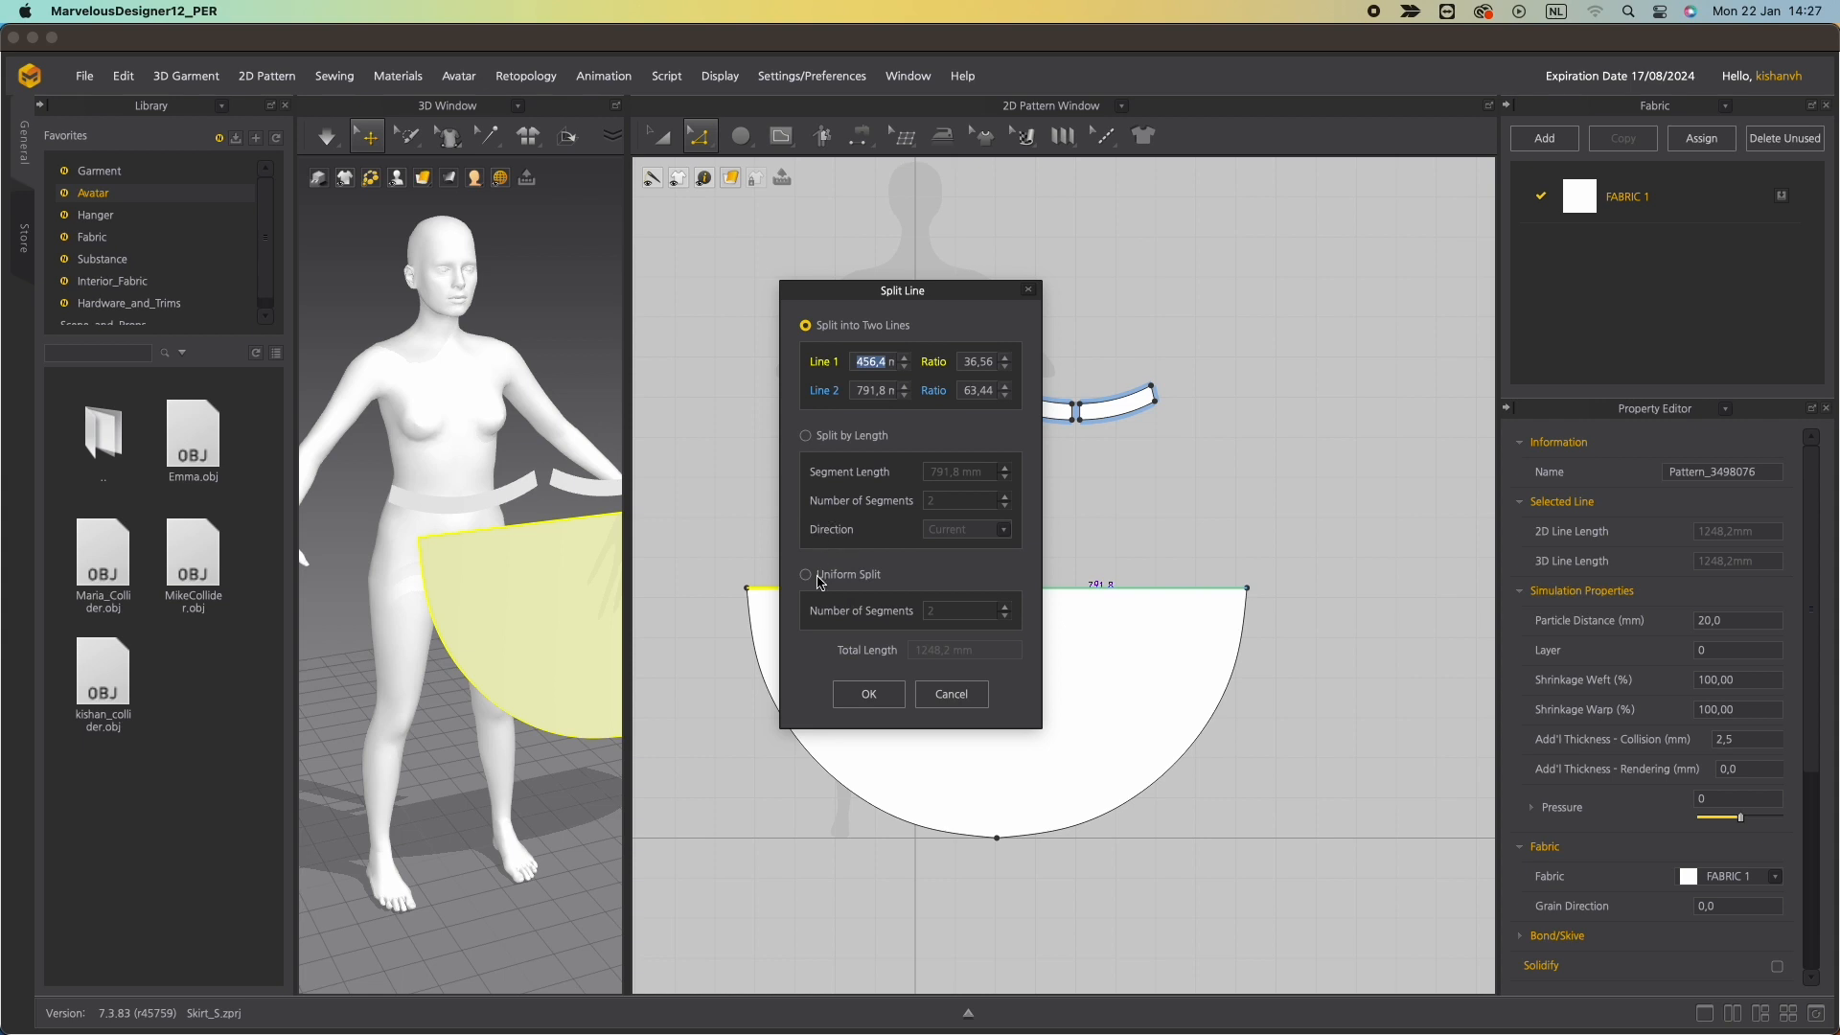
left_click(816, 575)
left_click(869, 693)
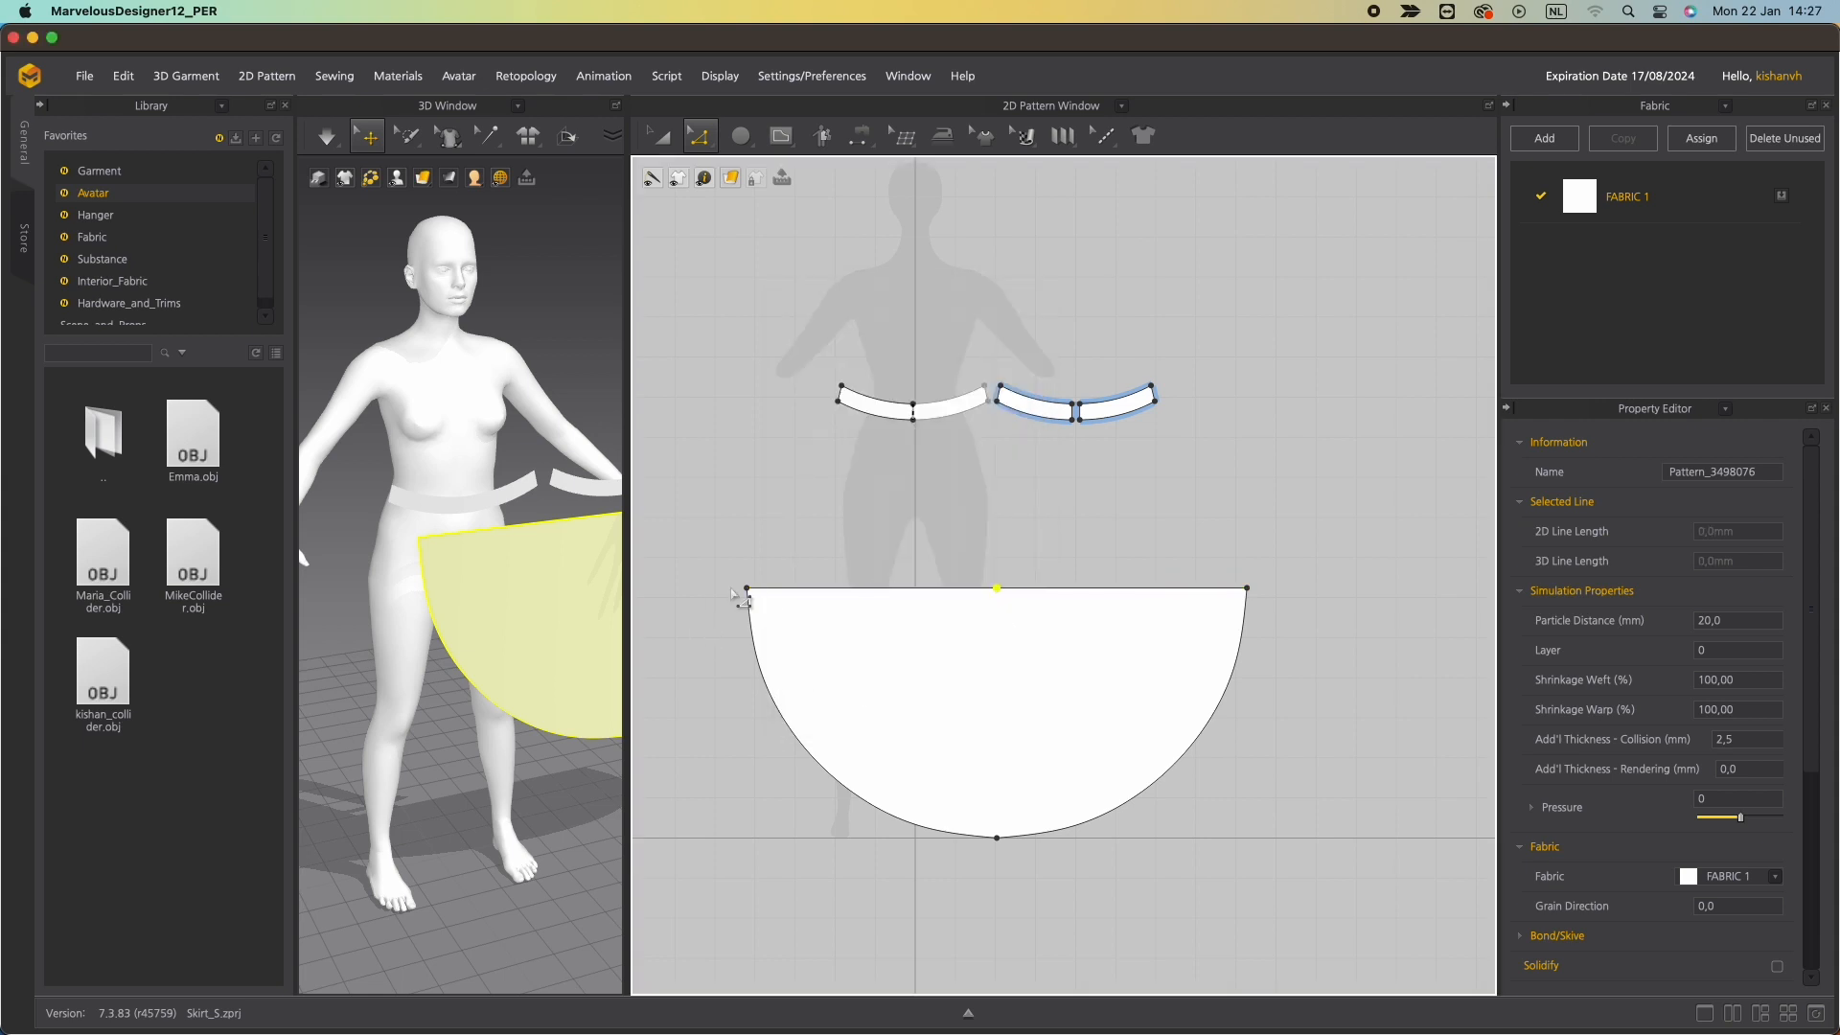
key("Delete")
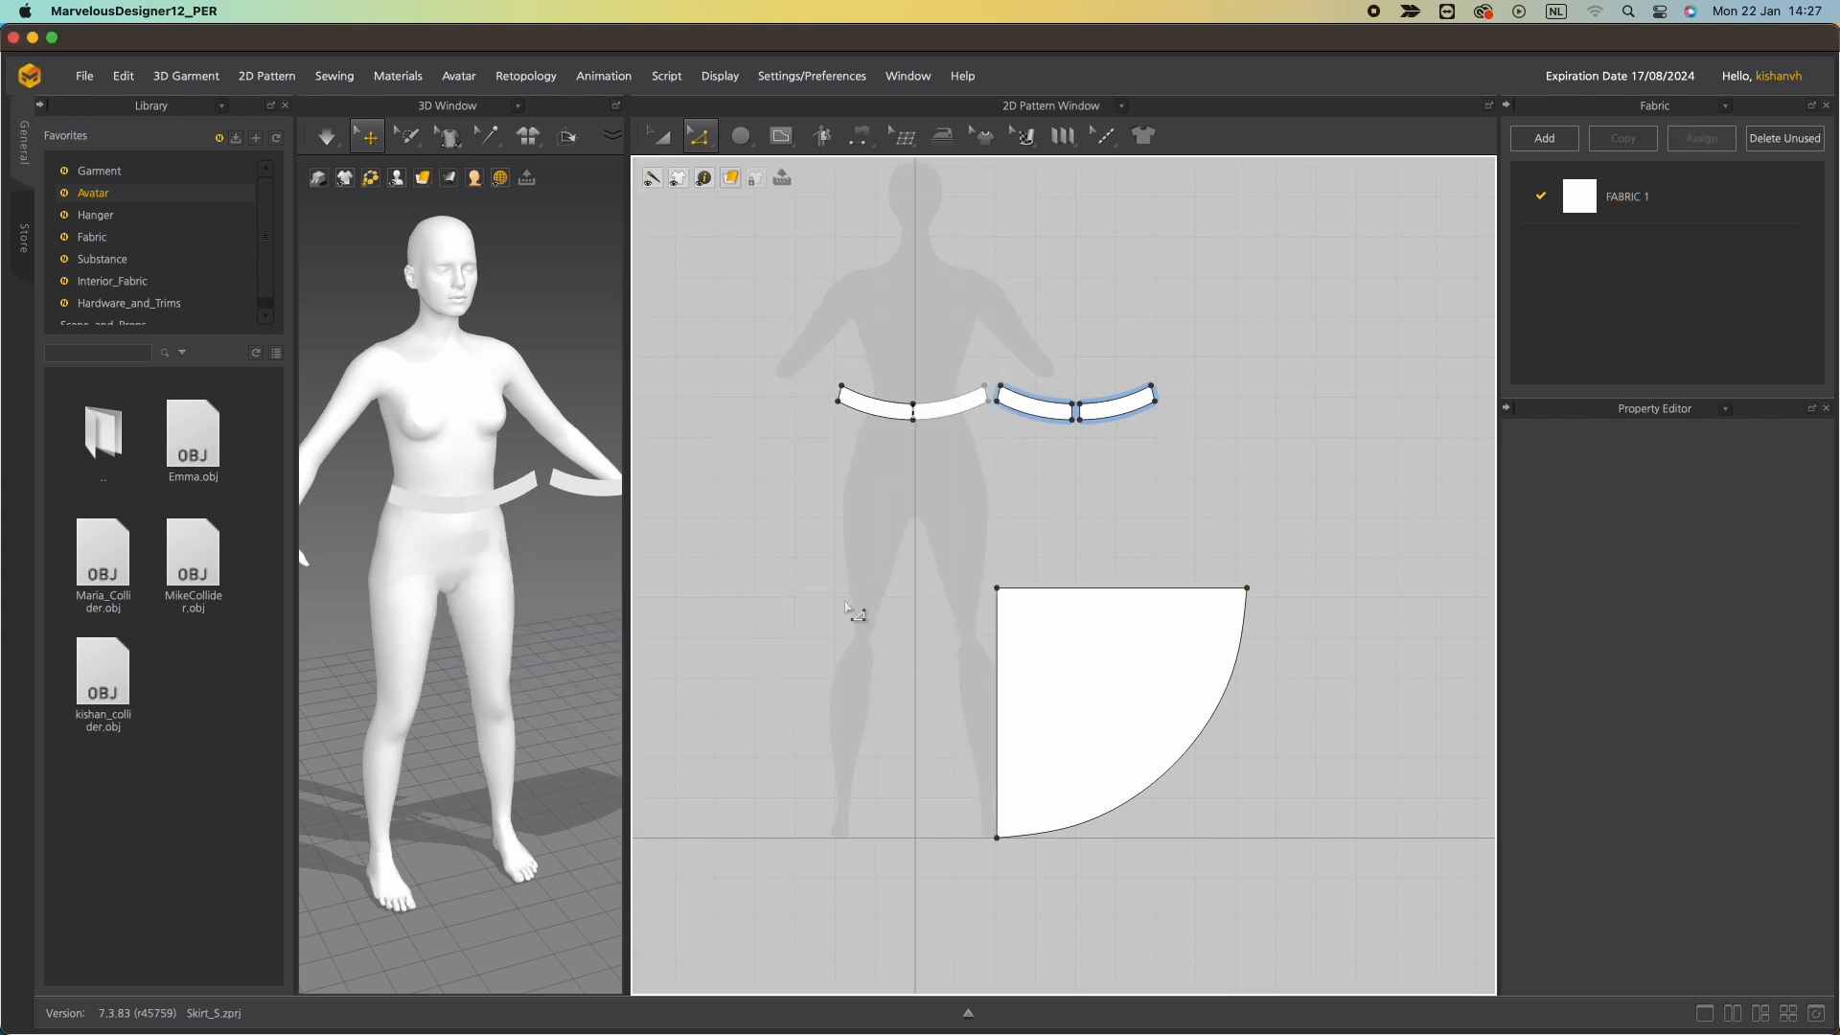
Copy and paste the quarter-circle pattern so its straight edge lines up under the waistband's centre line.
key("a")
left_click(1092, 669)
key("ctrl+c")
key("ctrl+v")
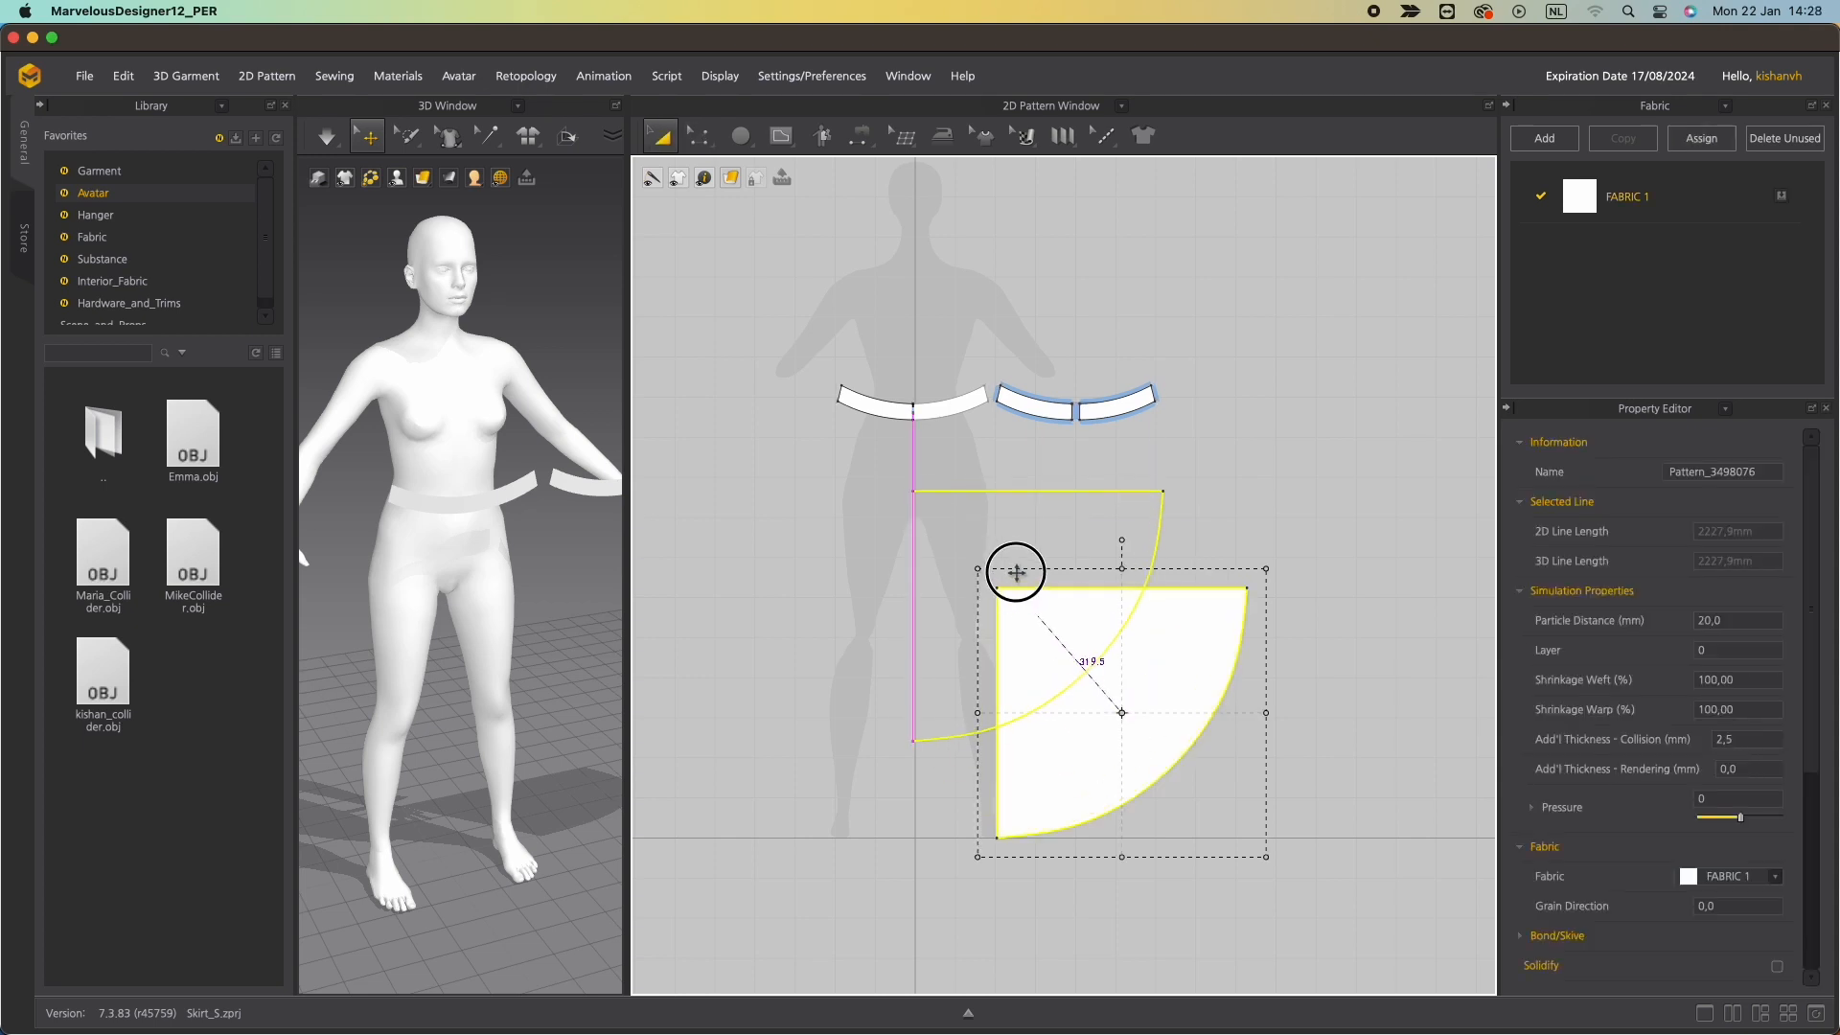
left_click(1019, 563)
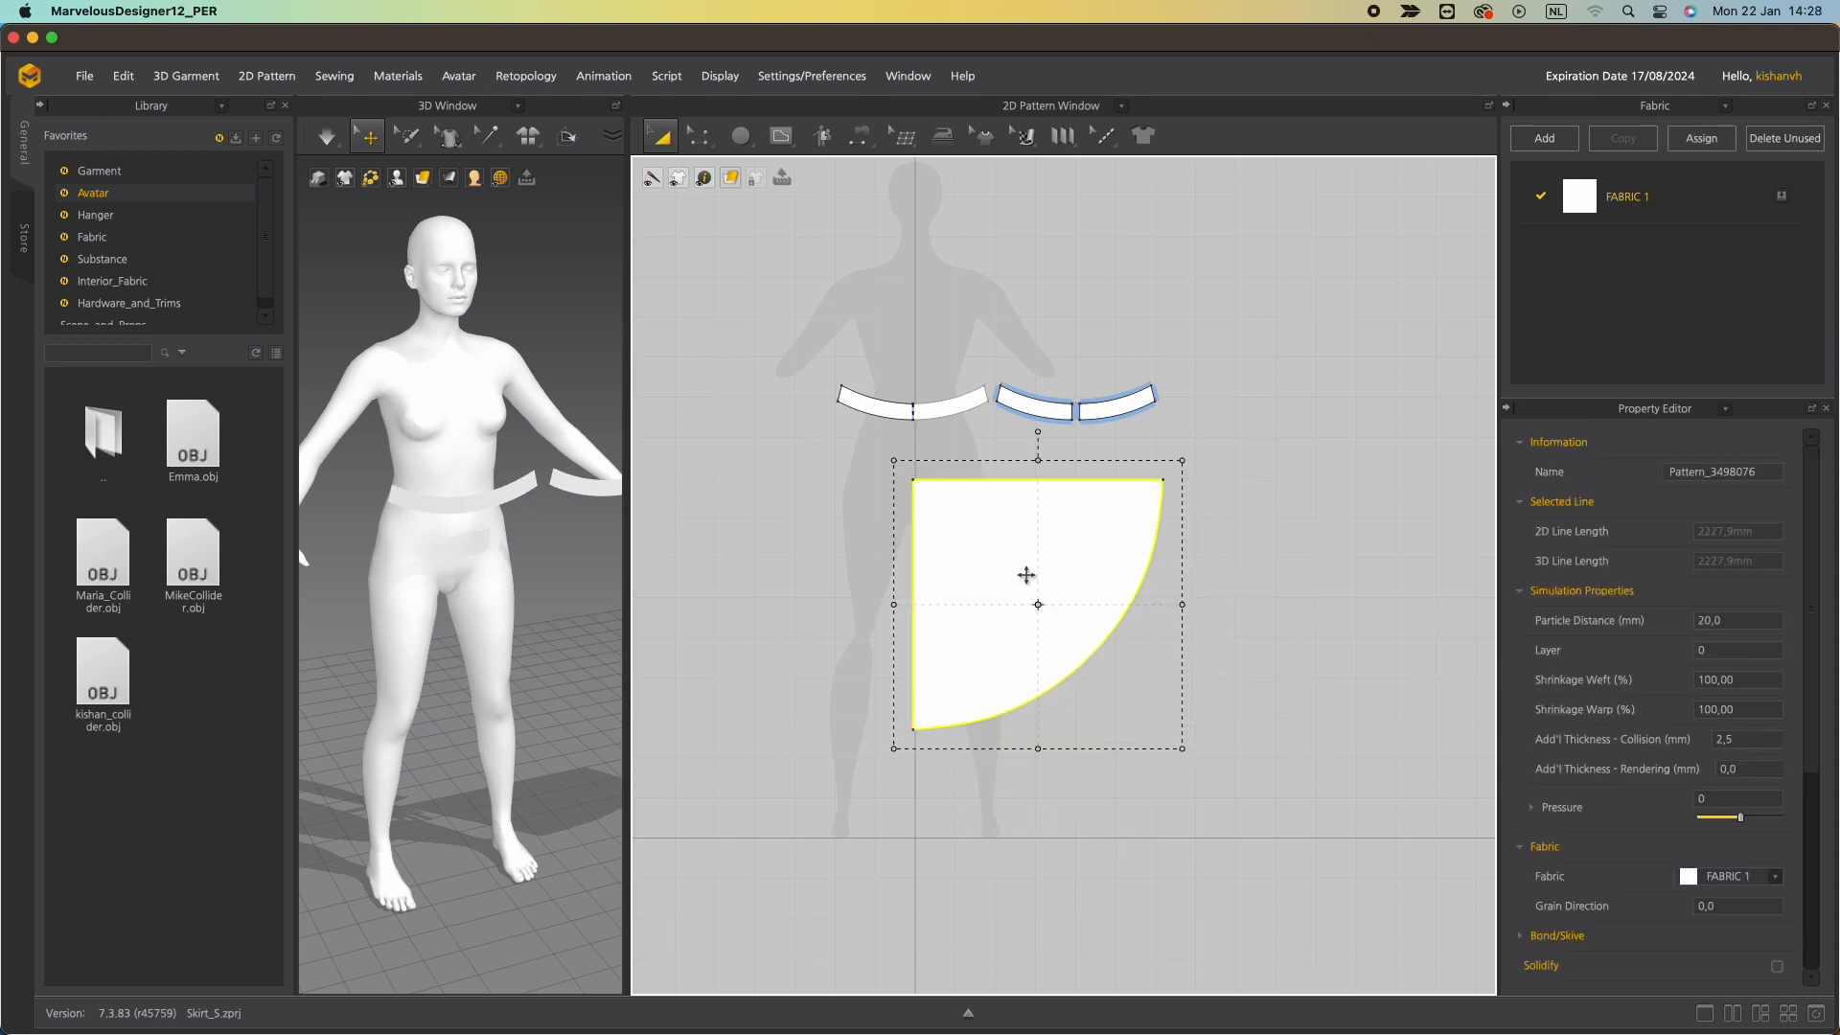
Draw a diagonal internal line across the quarter circle's corner, from its left edge to its top edge.
scroll(1025, 575, "up", 3)
scroll(1039, 604, "down", 1)
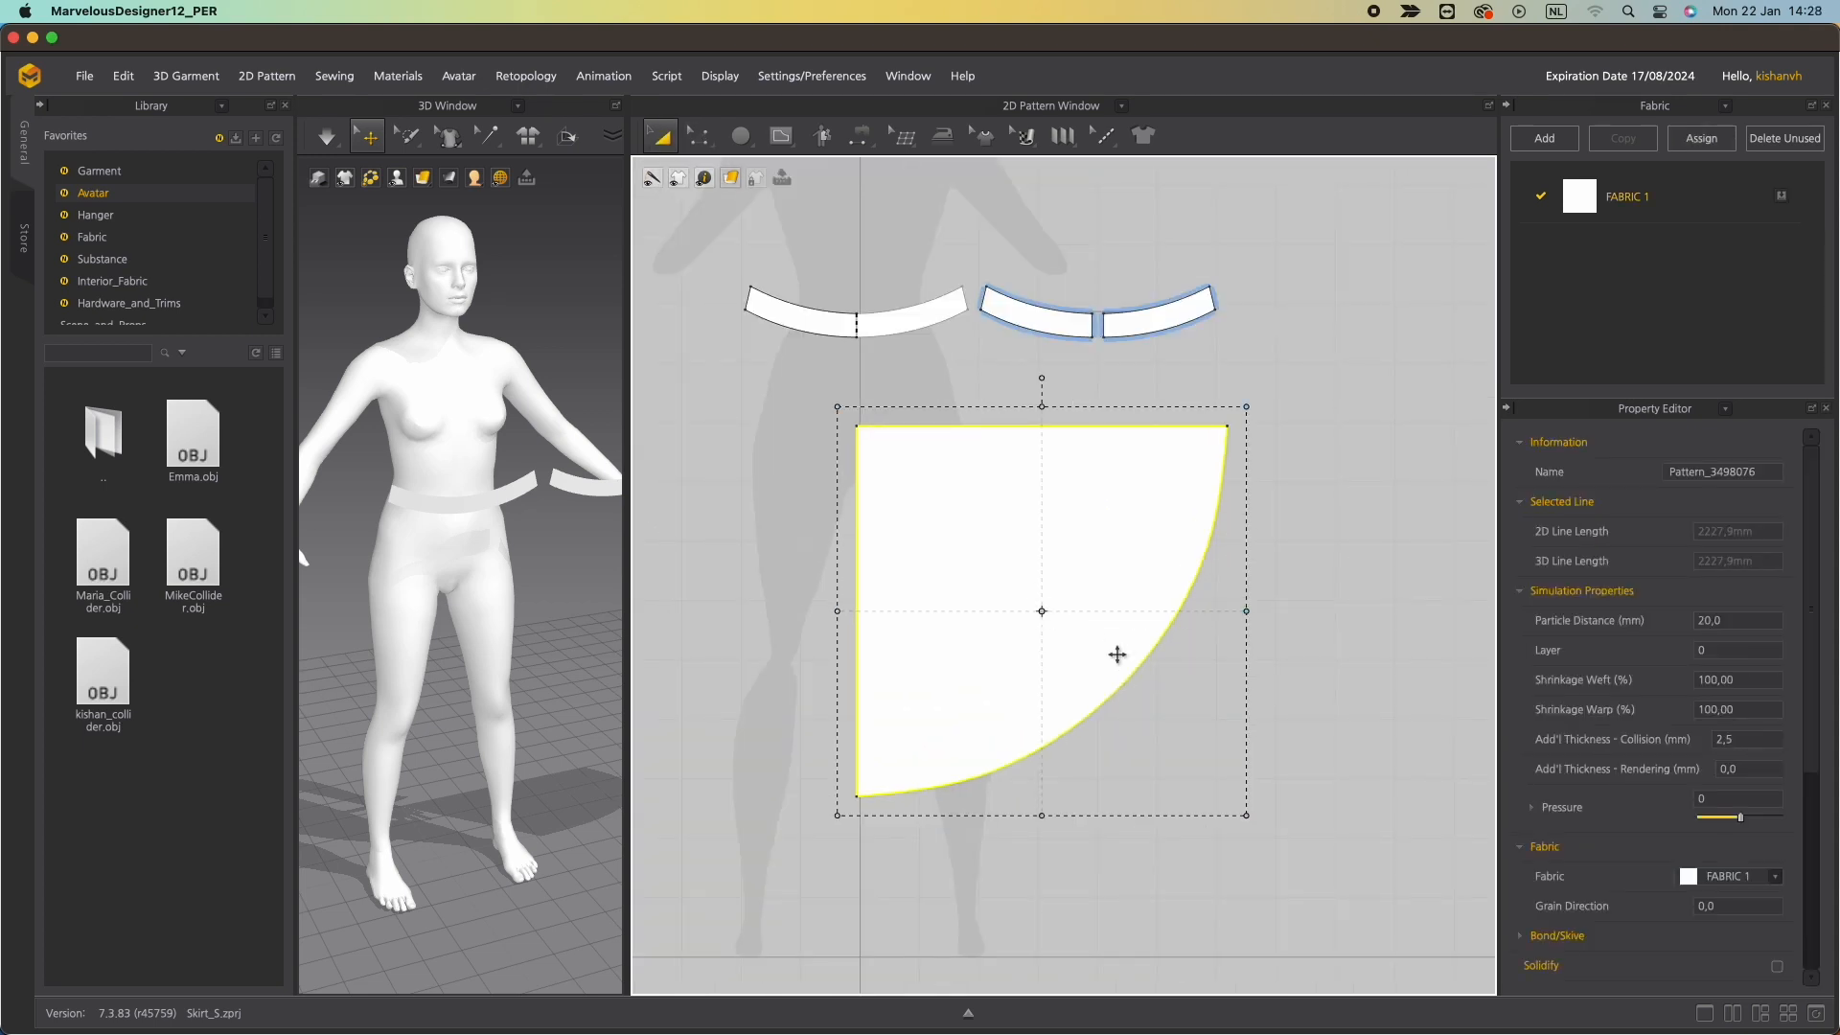
scroll(917, 522, "up", 3)
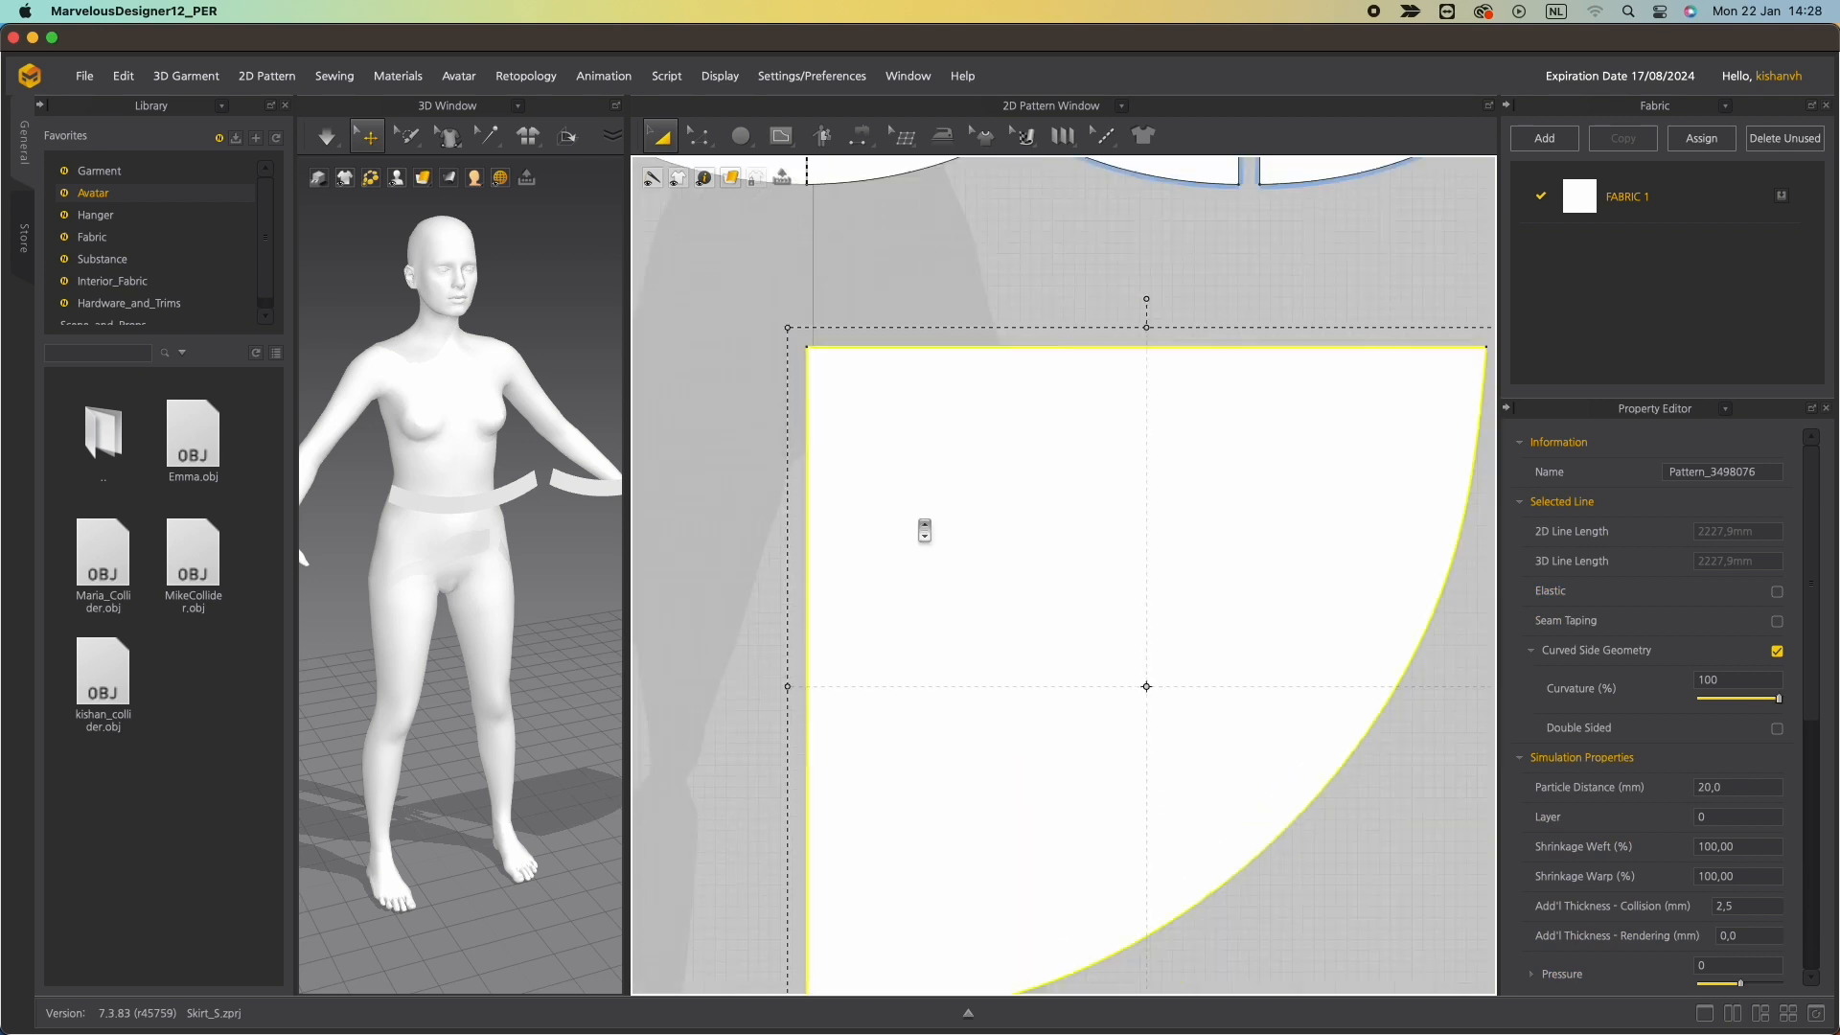
scroll(924, 526, "down", 2)
scroll(925, 530, "up", 3)
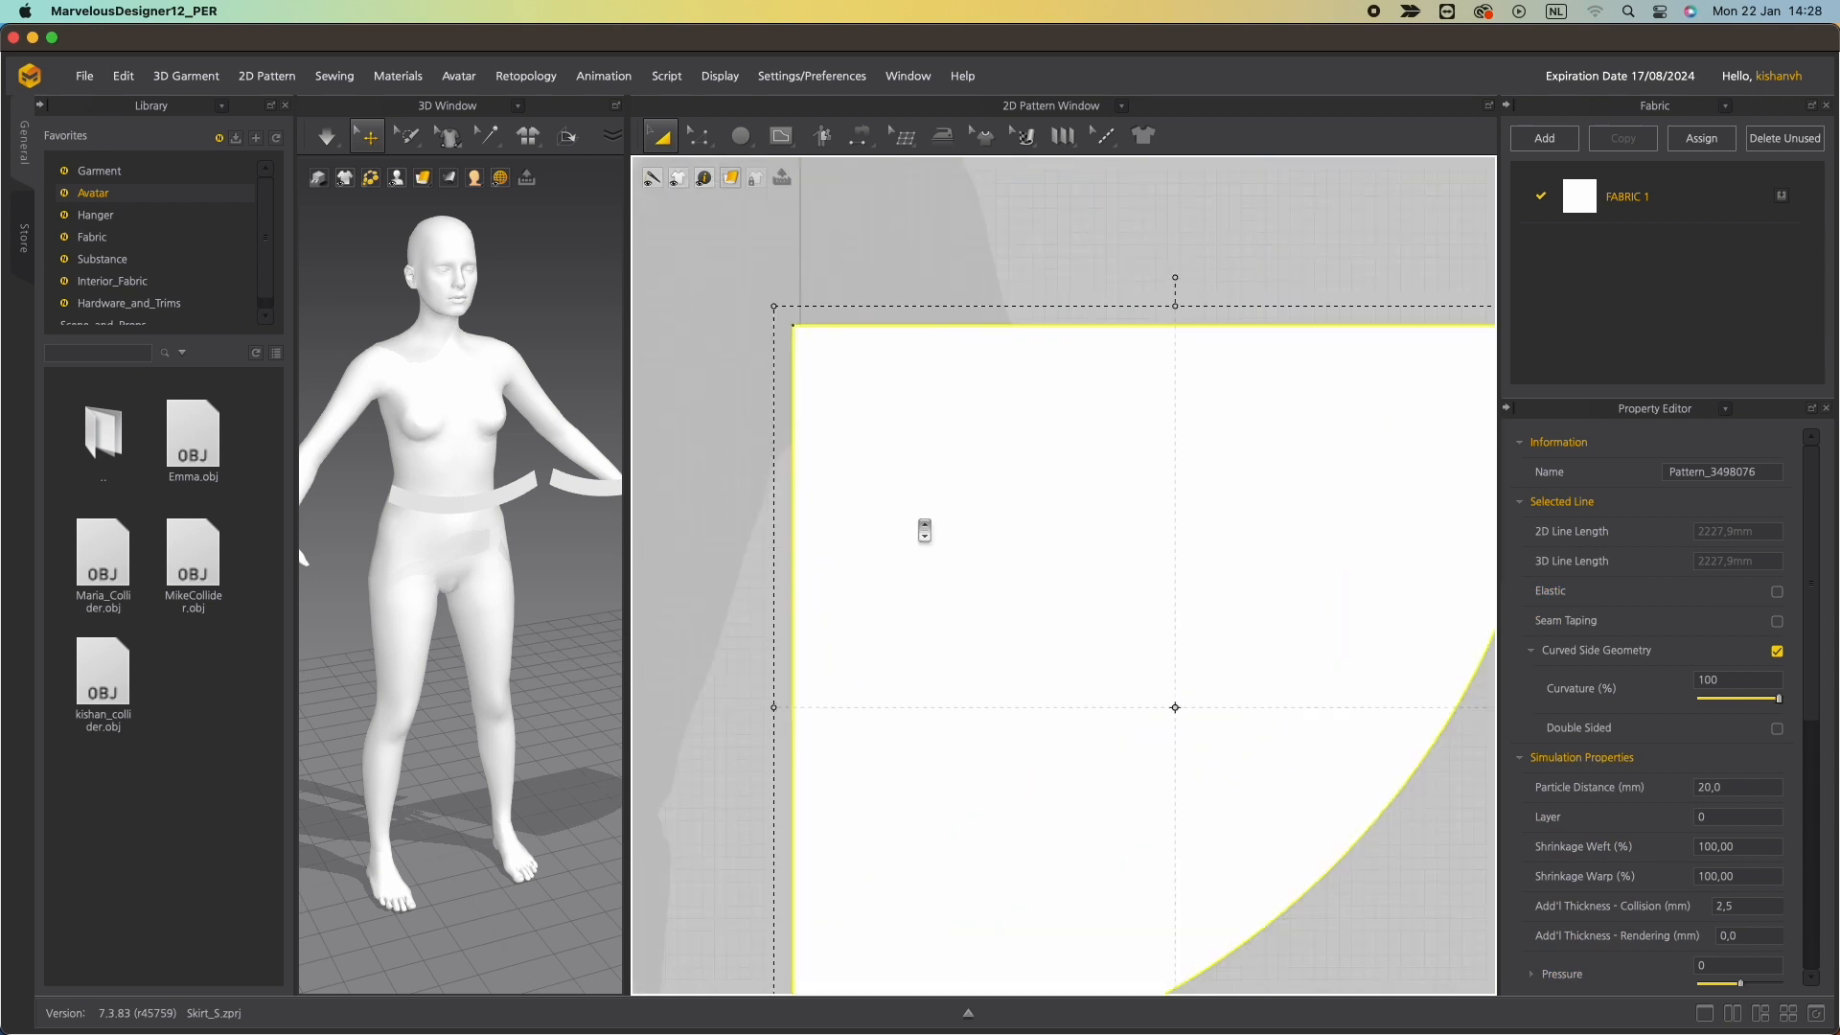
scroll(924, 529, "down", 4)
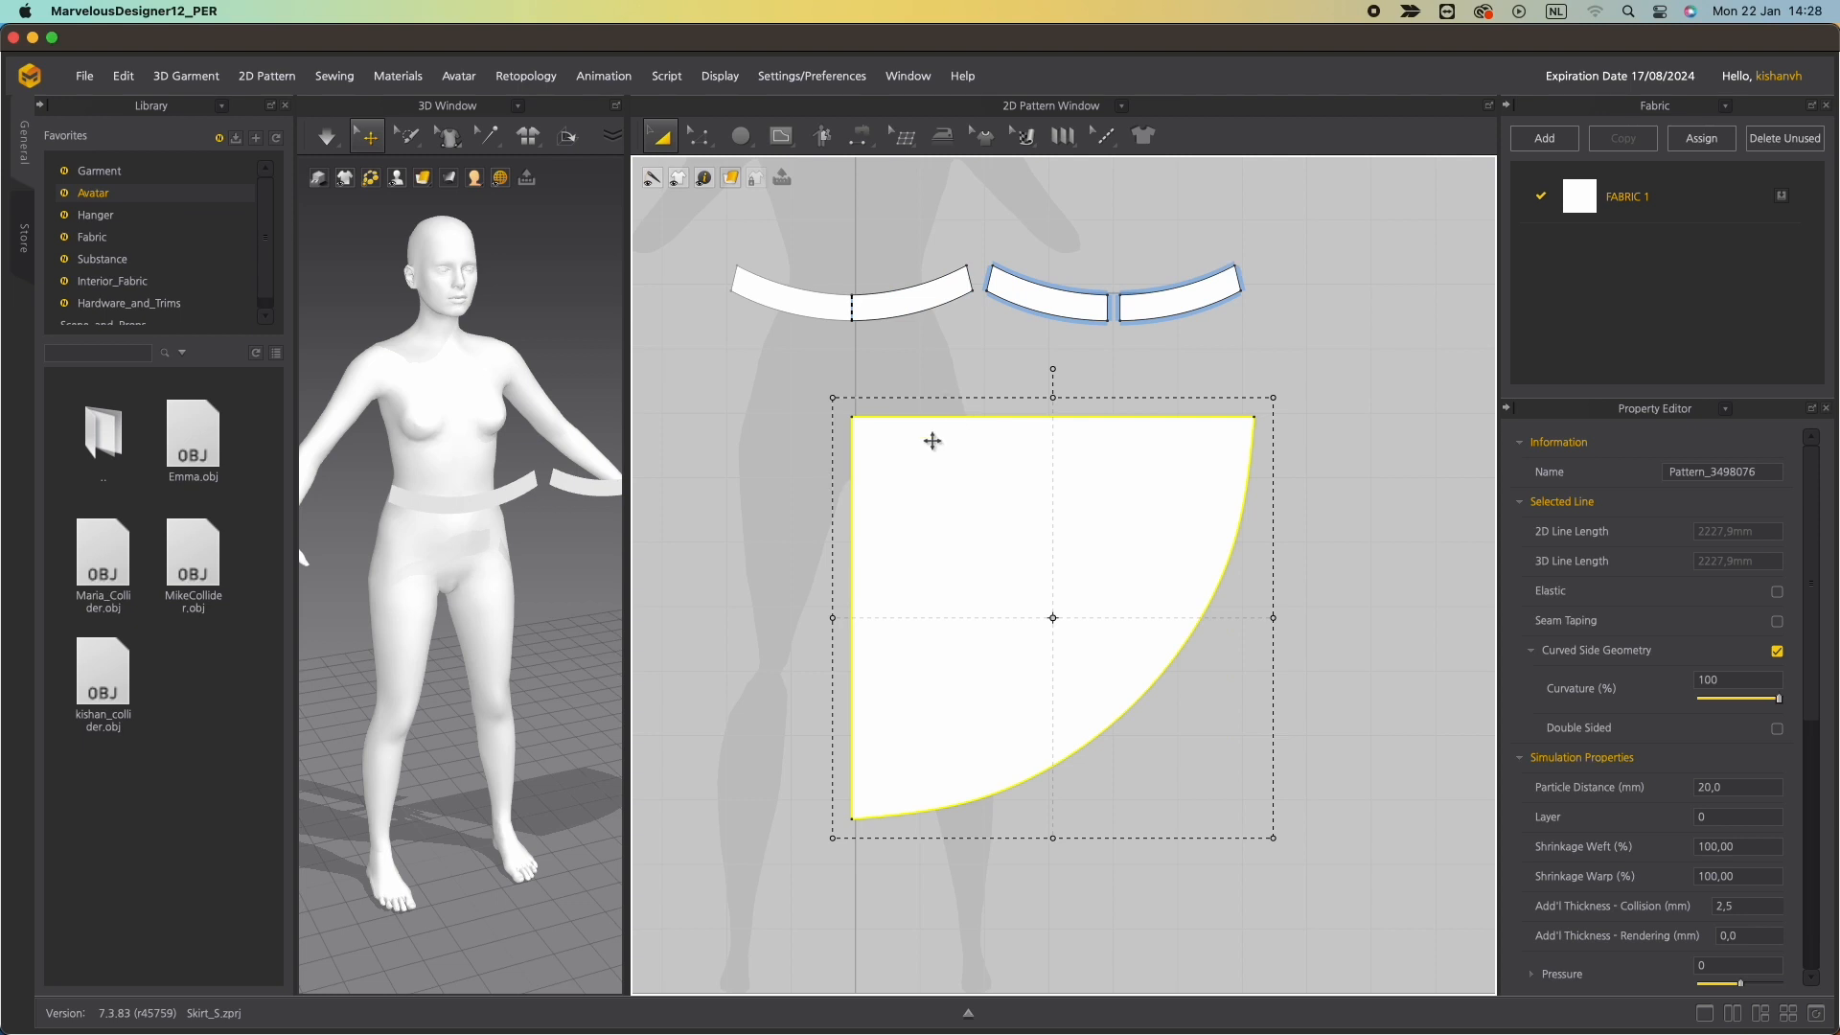
left_click(829, 230)
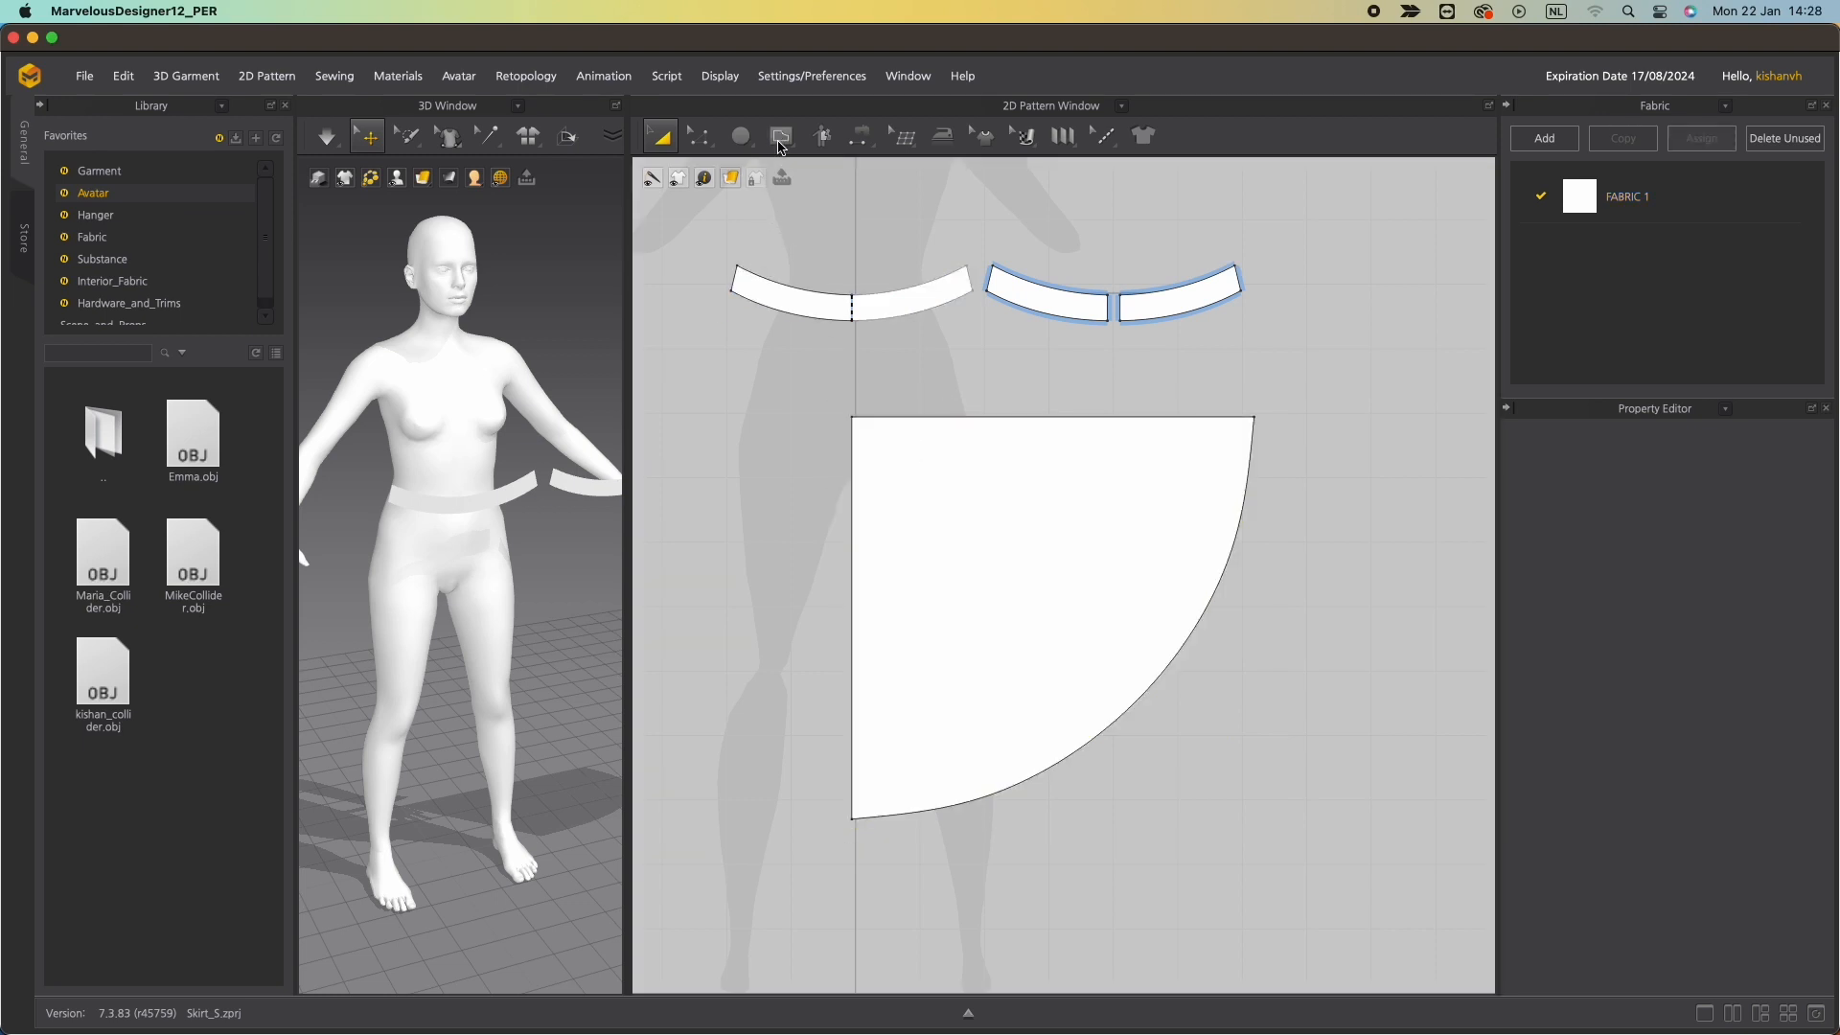
left_click(780, 139)
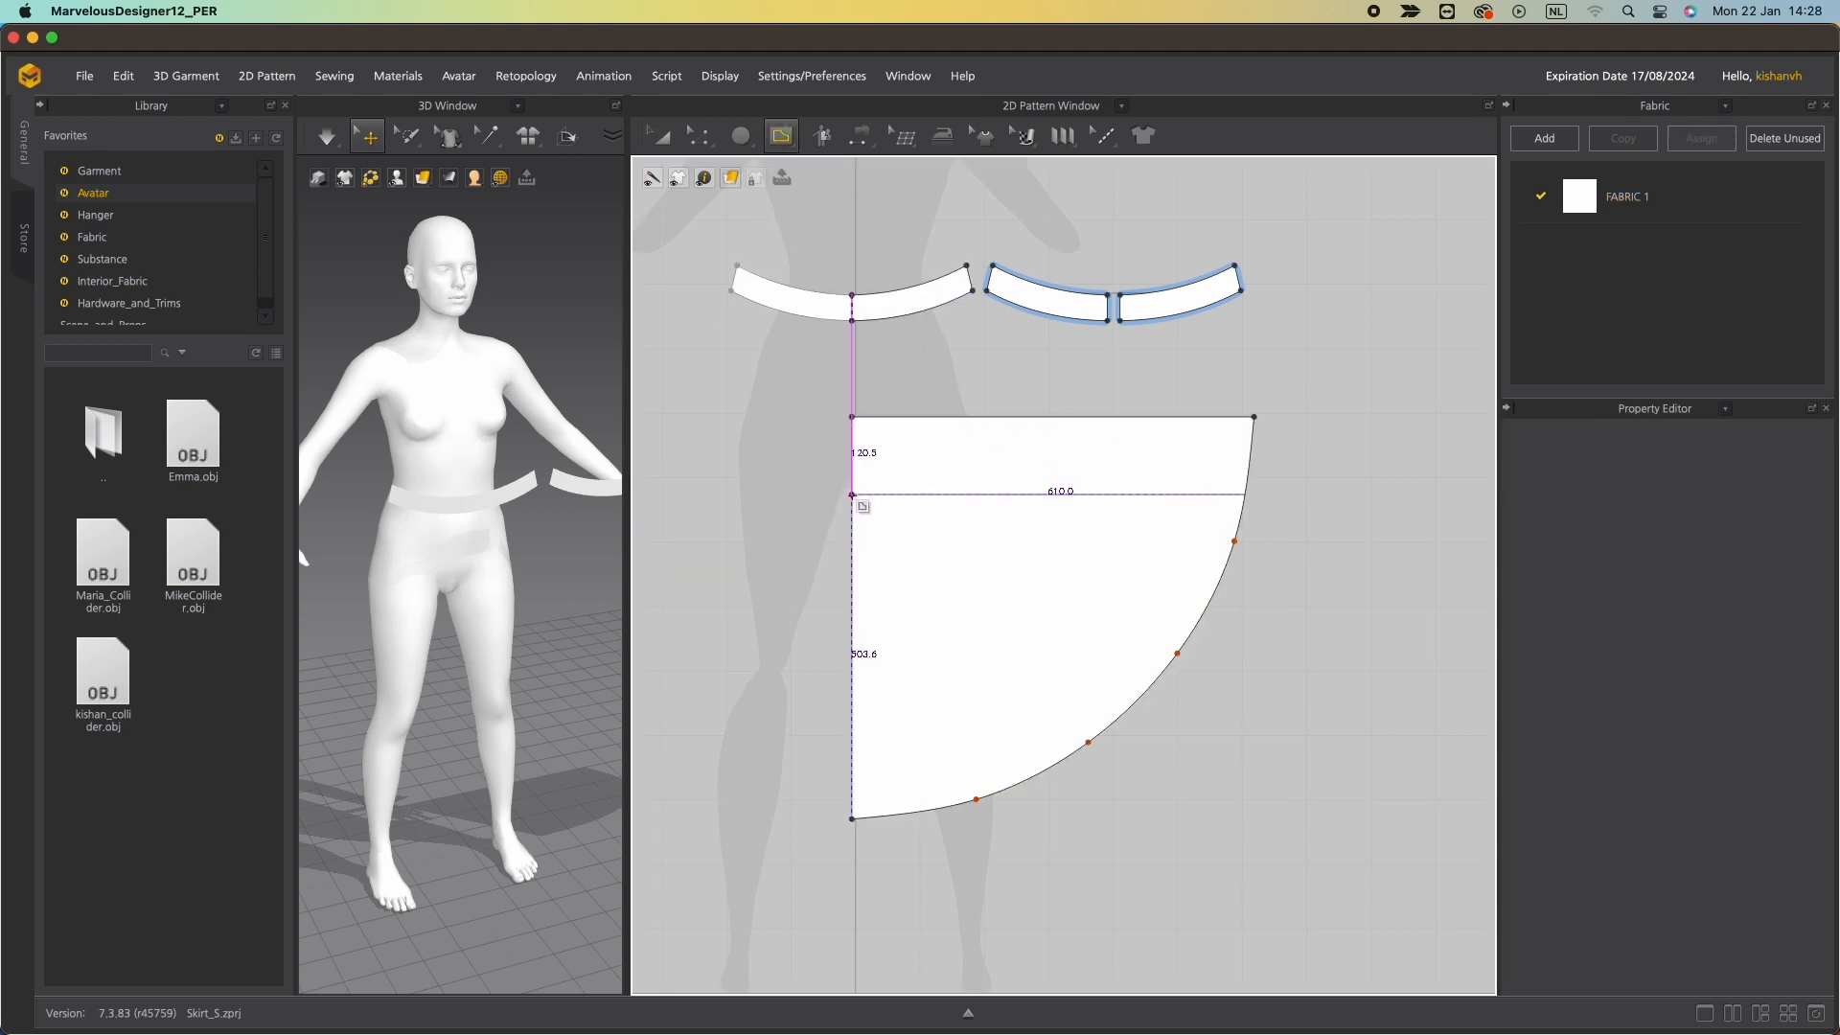
left_click(852, 514)
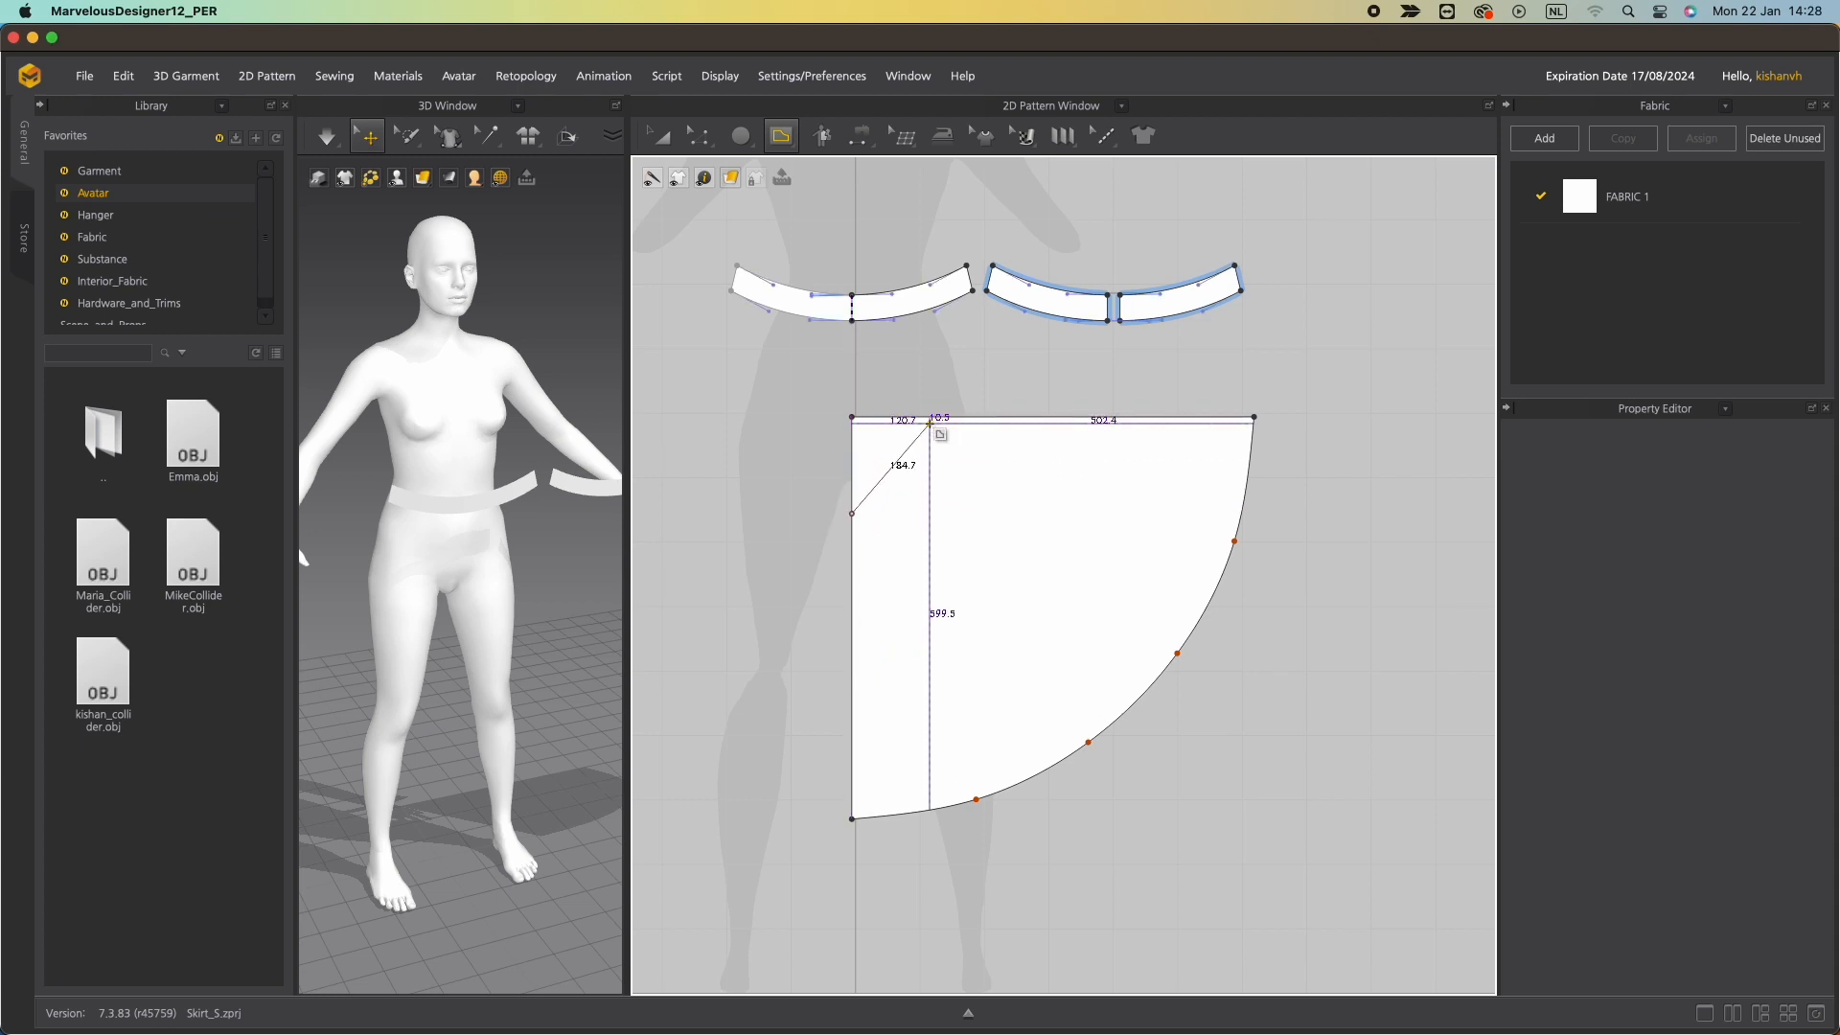
left_click(948, 417)
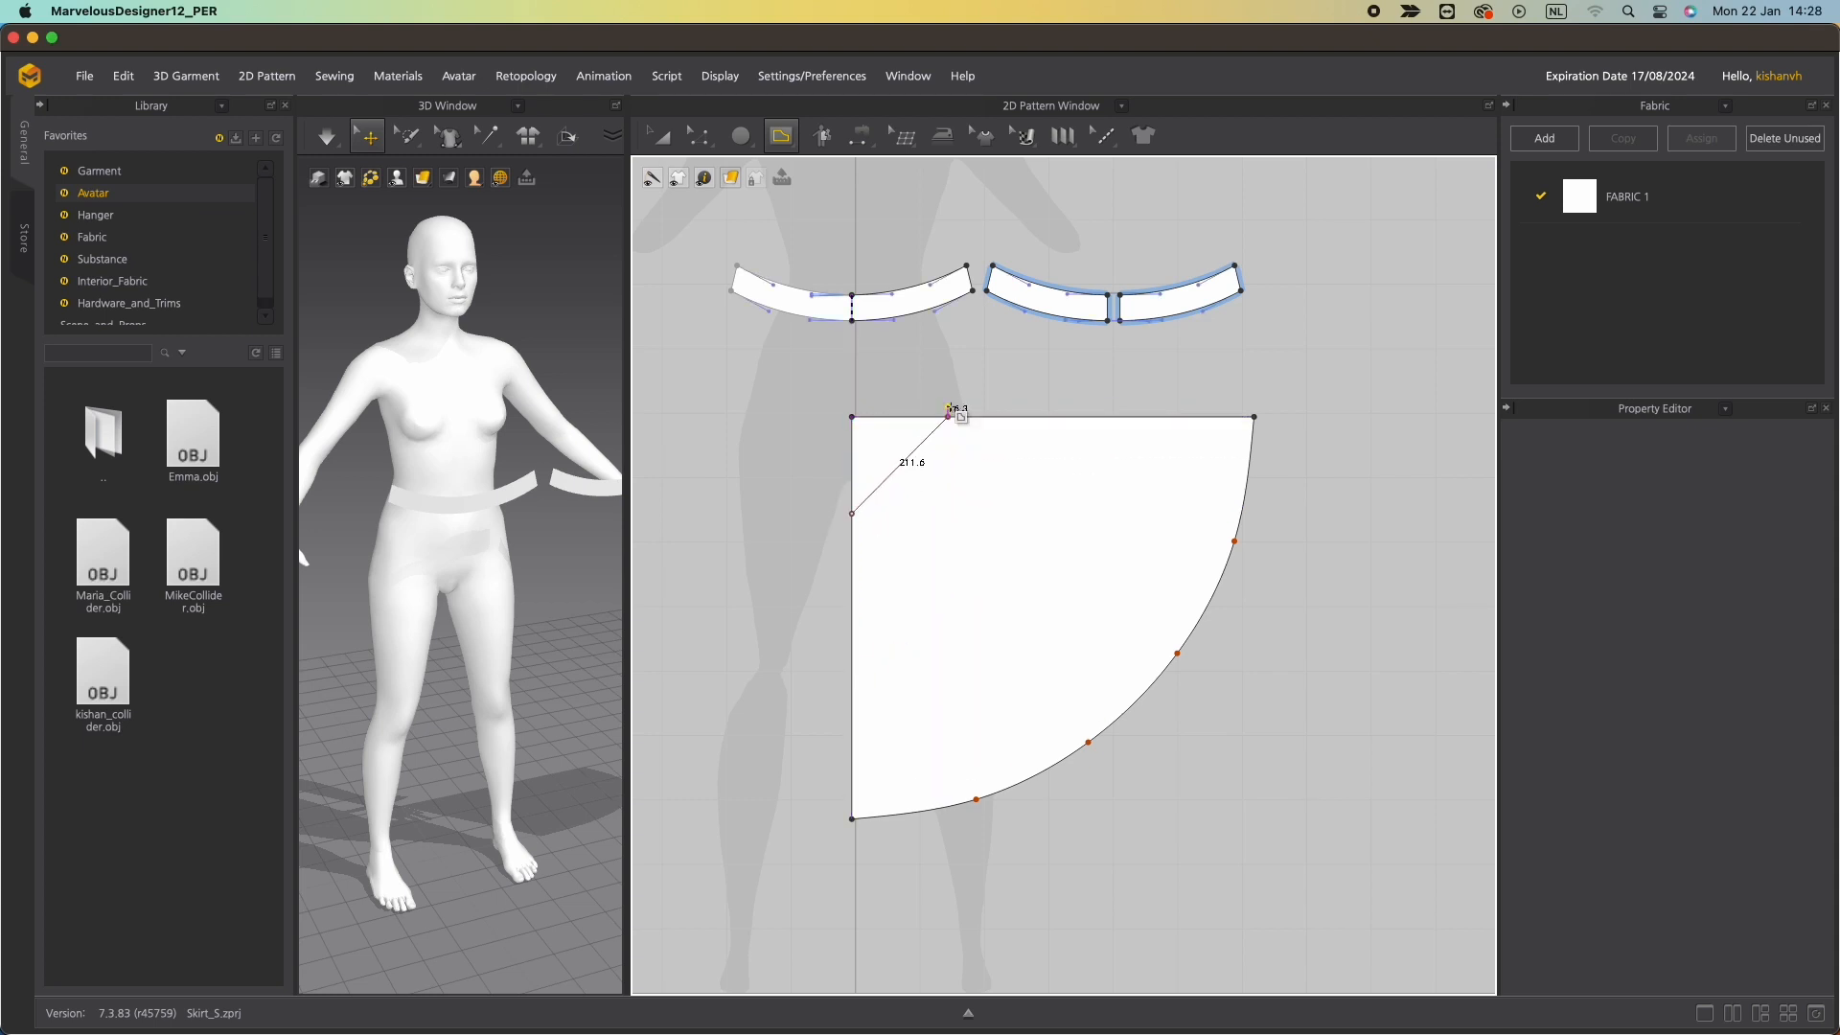
key("Return")
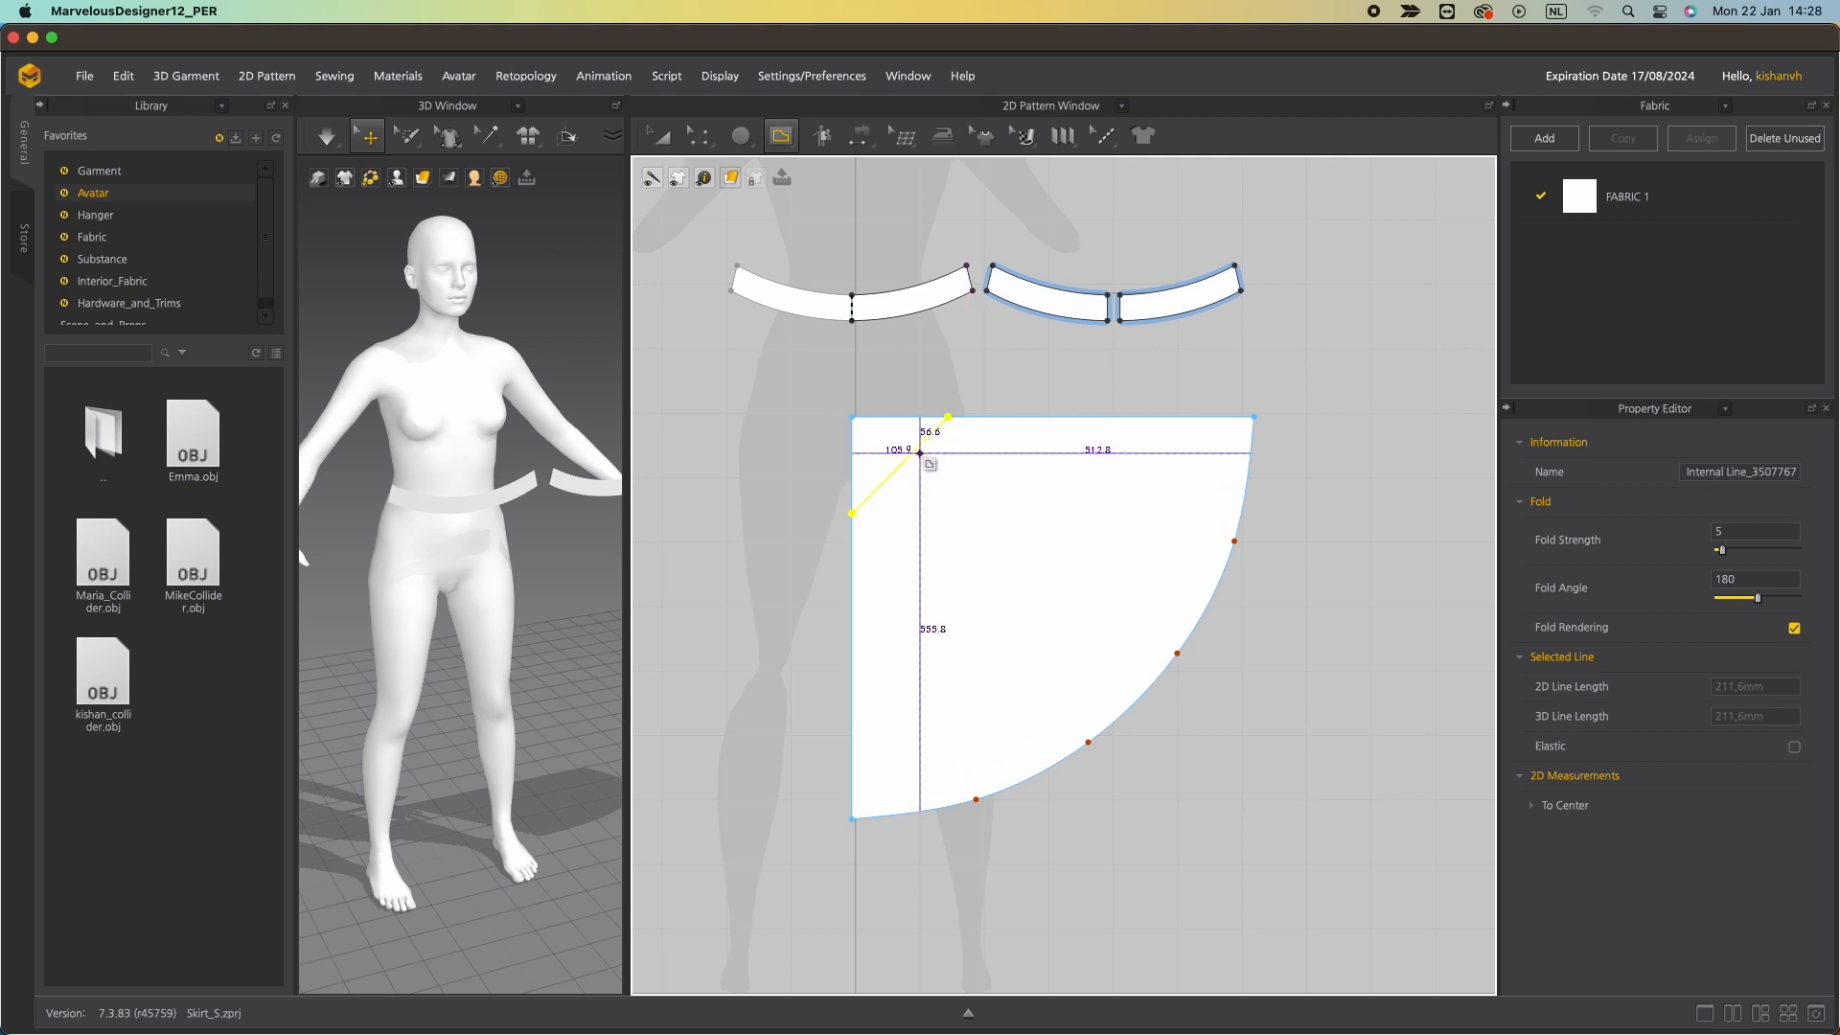
Cut the quarter circle along the diagonal line and delete the small corner triangle.
key("z")
right_click(918, 457)
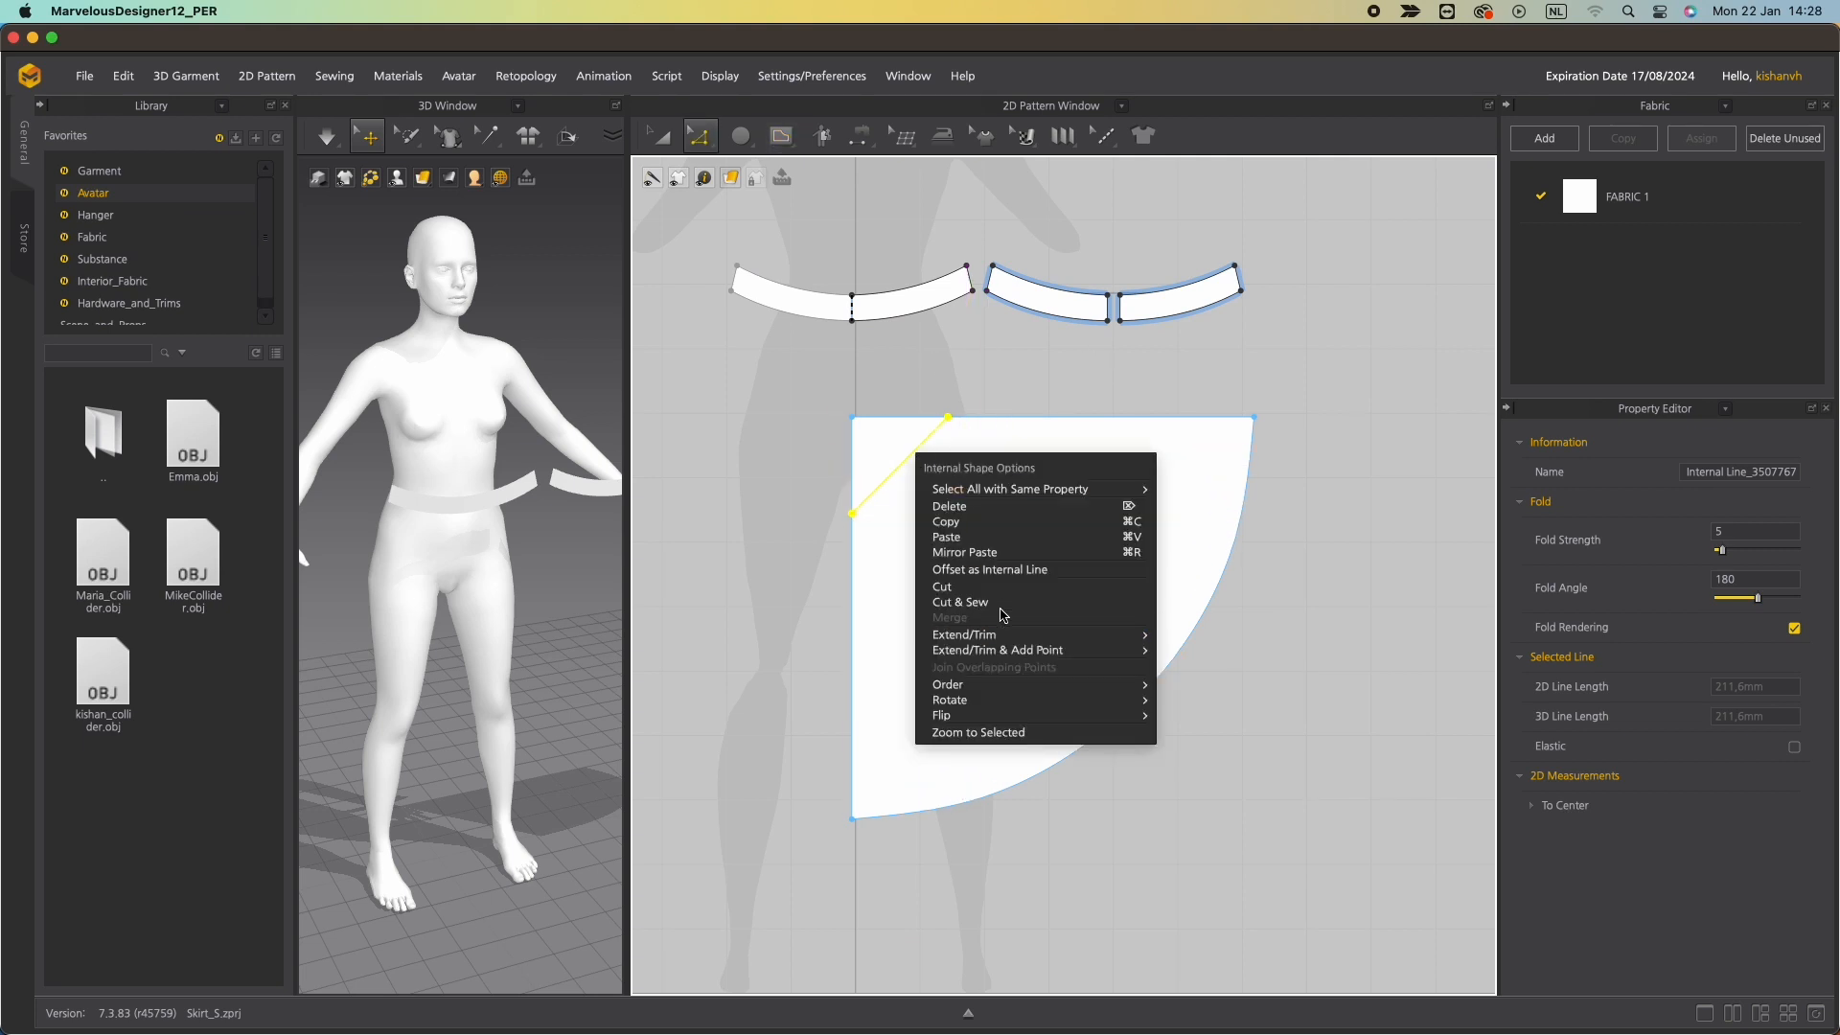
left_click(984, 588)
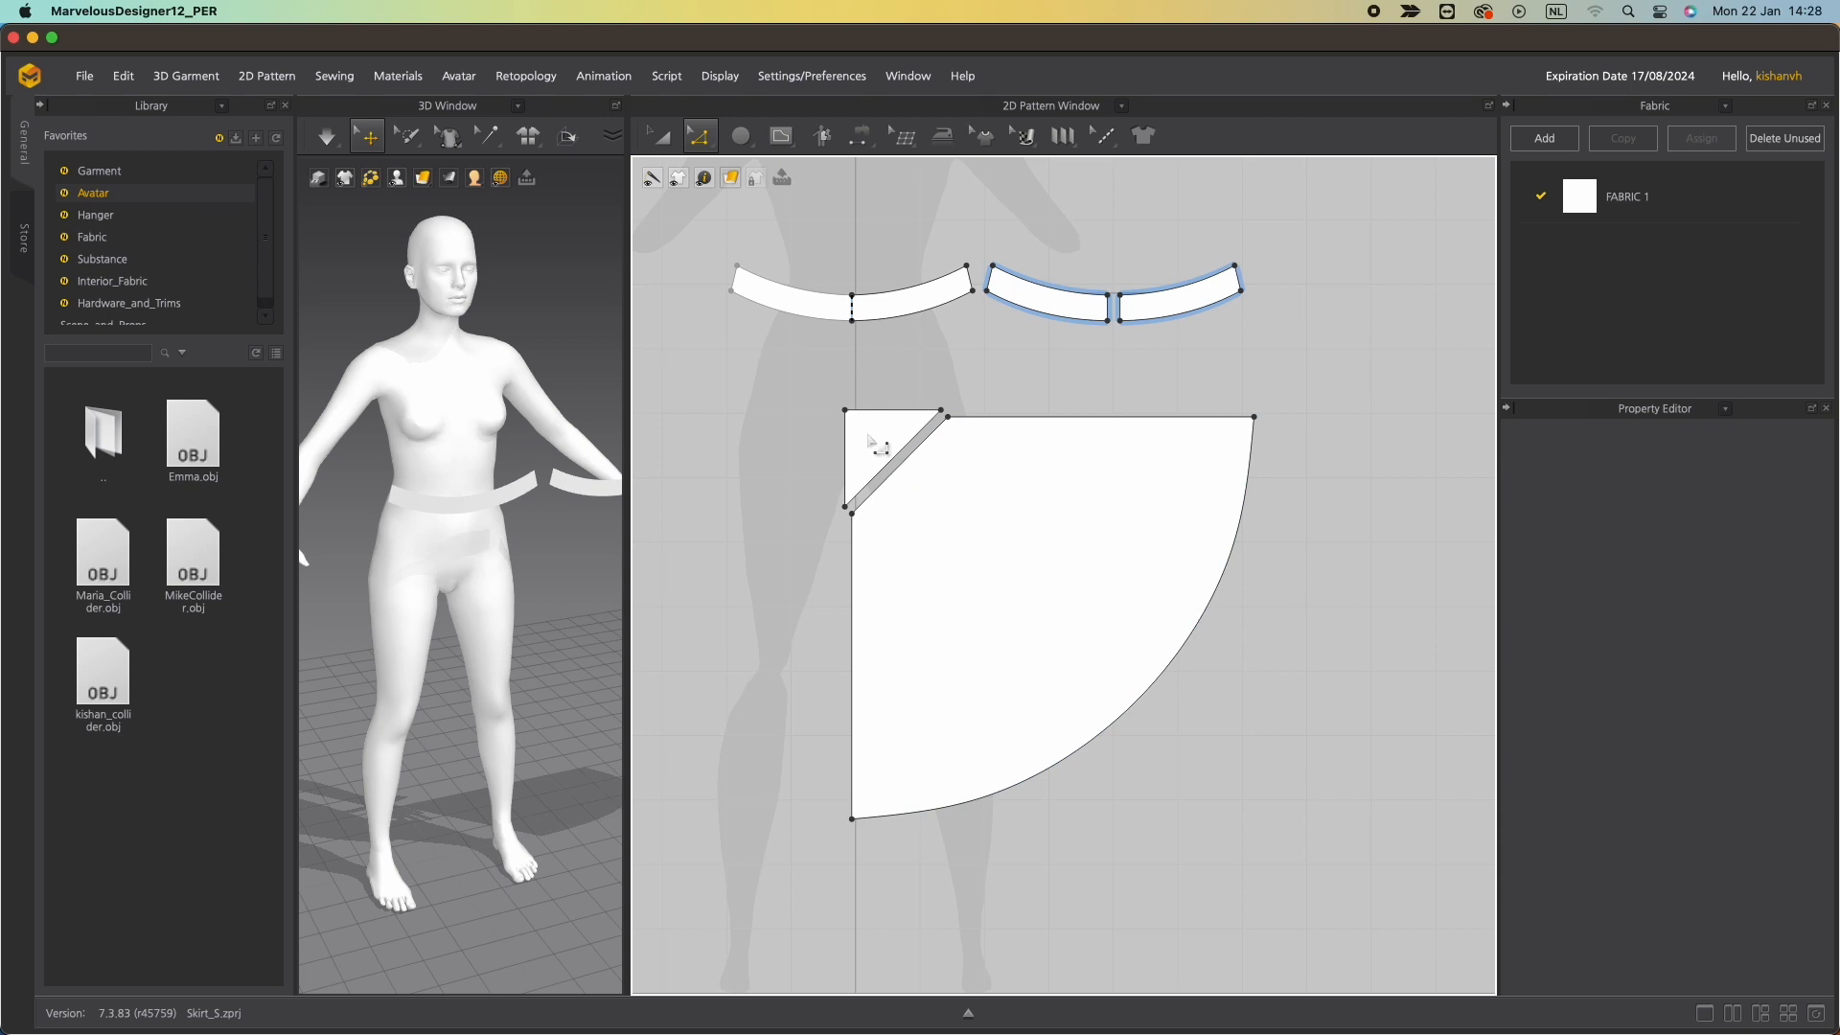
key("a")
left_click(868, 437)
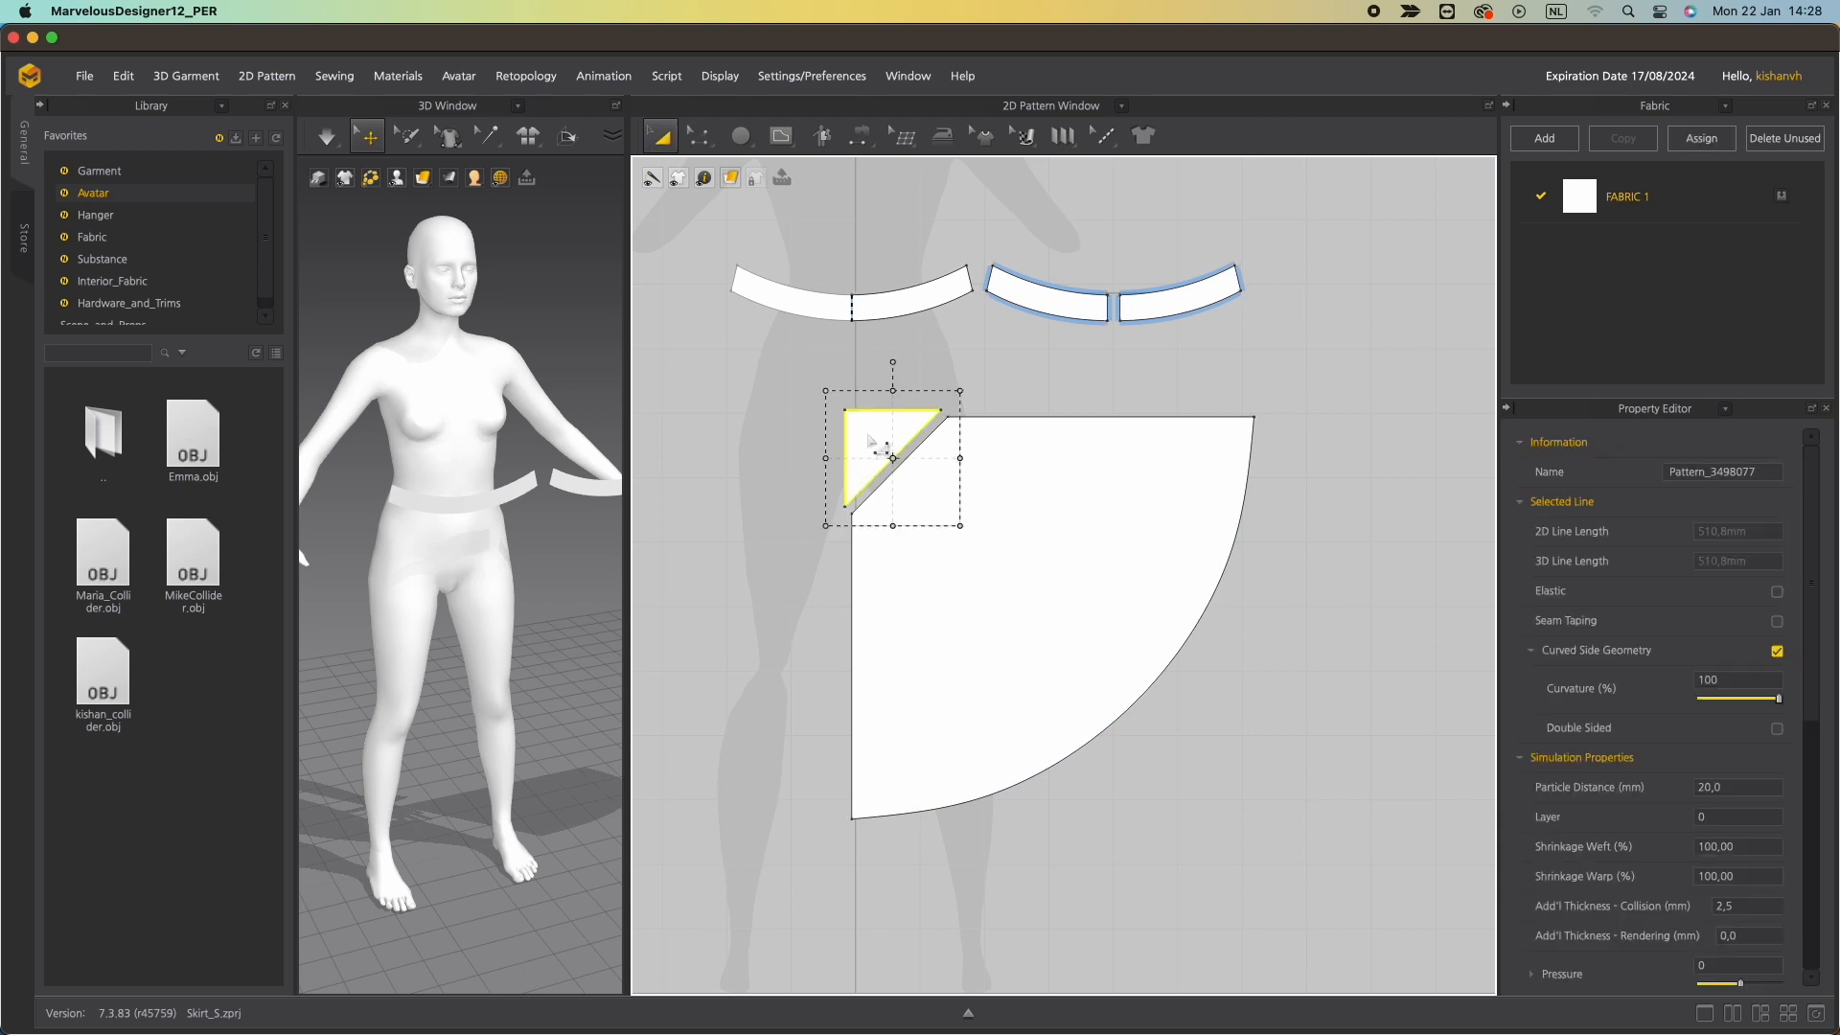
key("Delete")
Curve the new diagonal waist edge inward, about 230 mm long.
key("z")
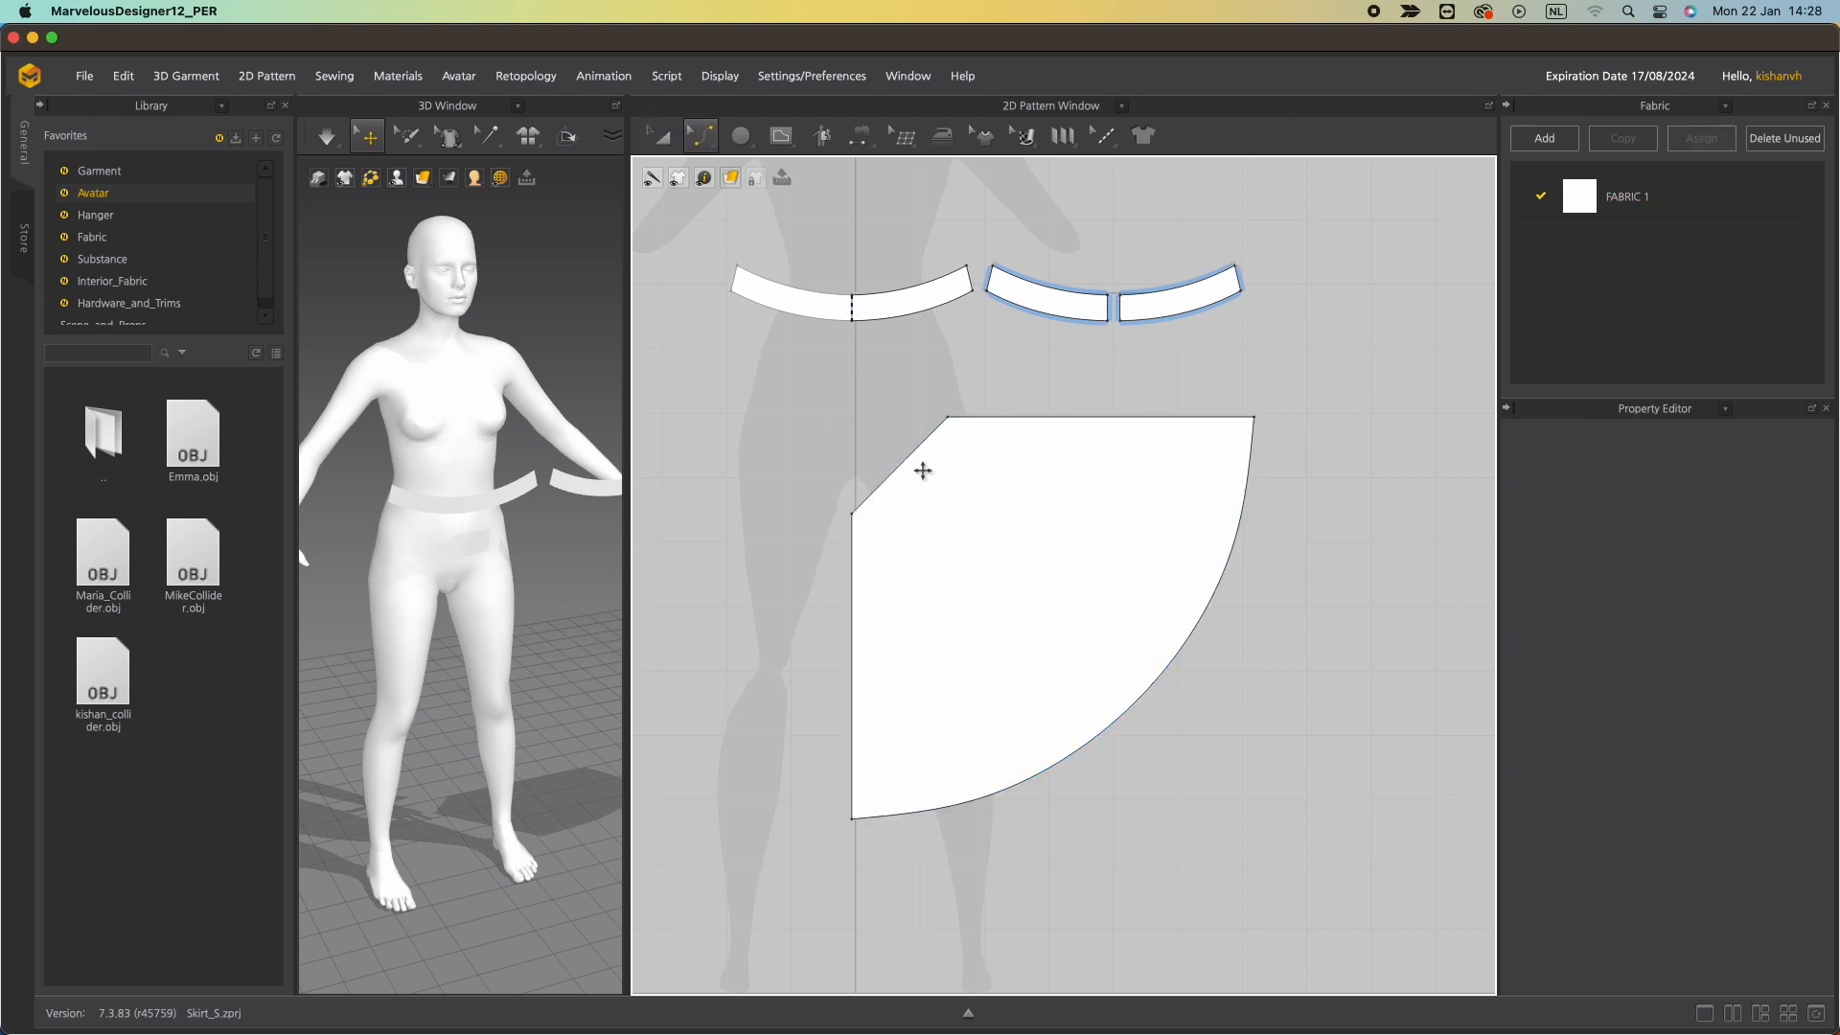
mouse_move(910, 469)
left_mouse_down()
mouse_move(944, 466)
mouse_move(922, 474)
left_mouse_up()
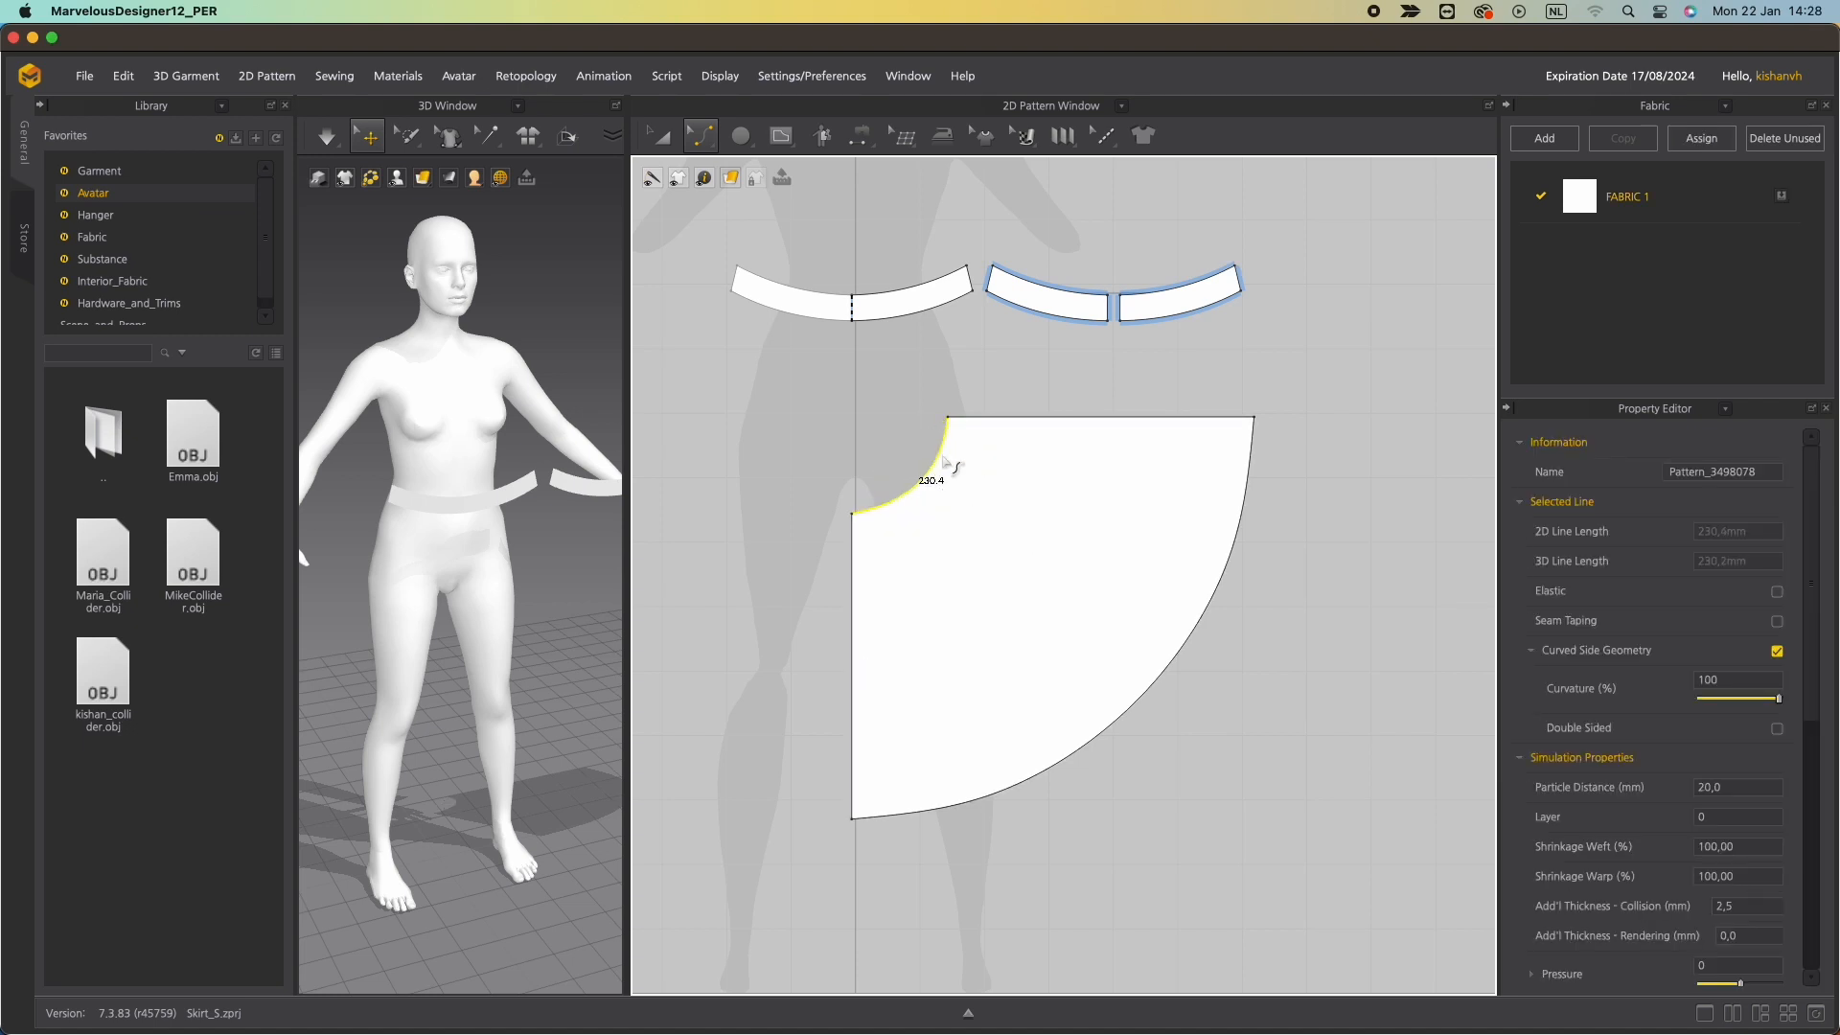
Set the skirt's curved hem to 590 mm, measured from its end point.
key("z")
left_click_drag(1142, 699, 1155, 714)
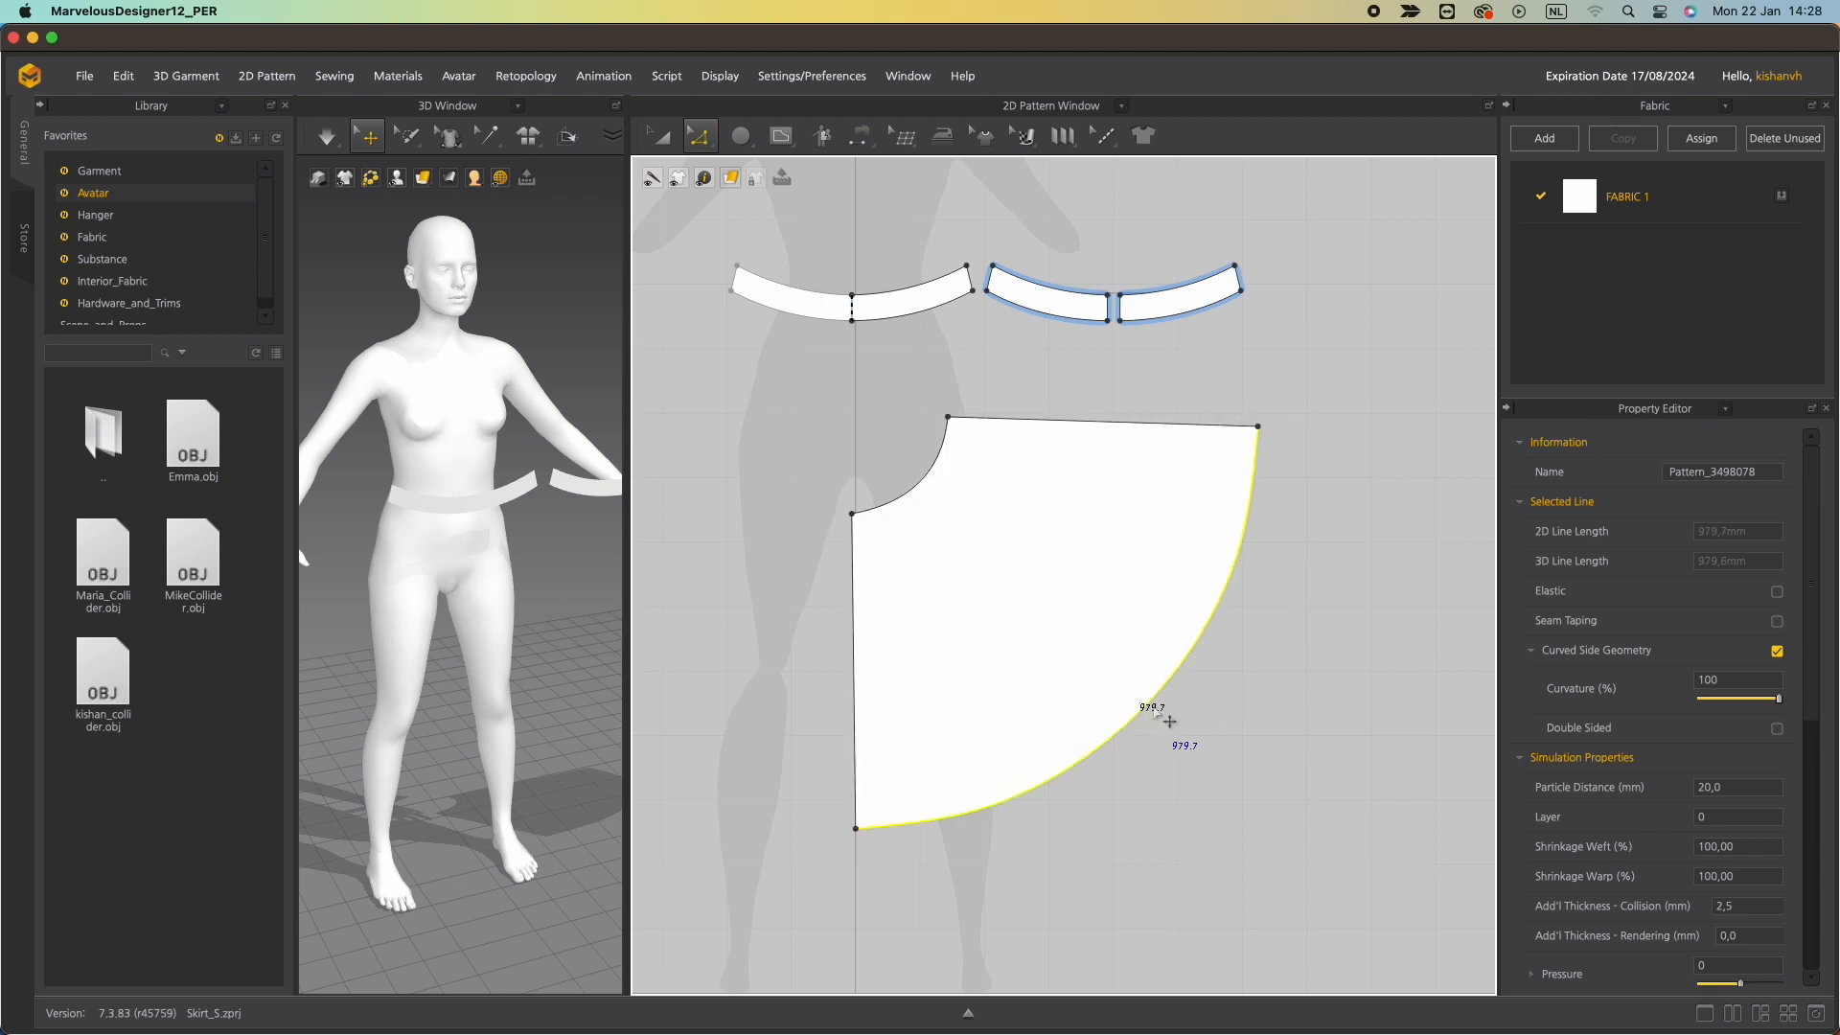
key("super+z")
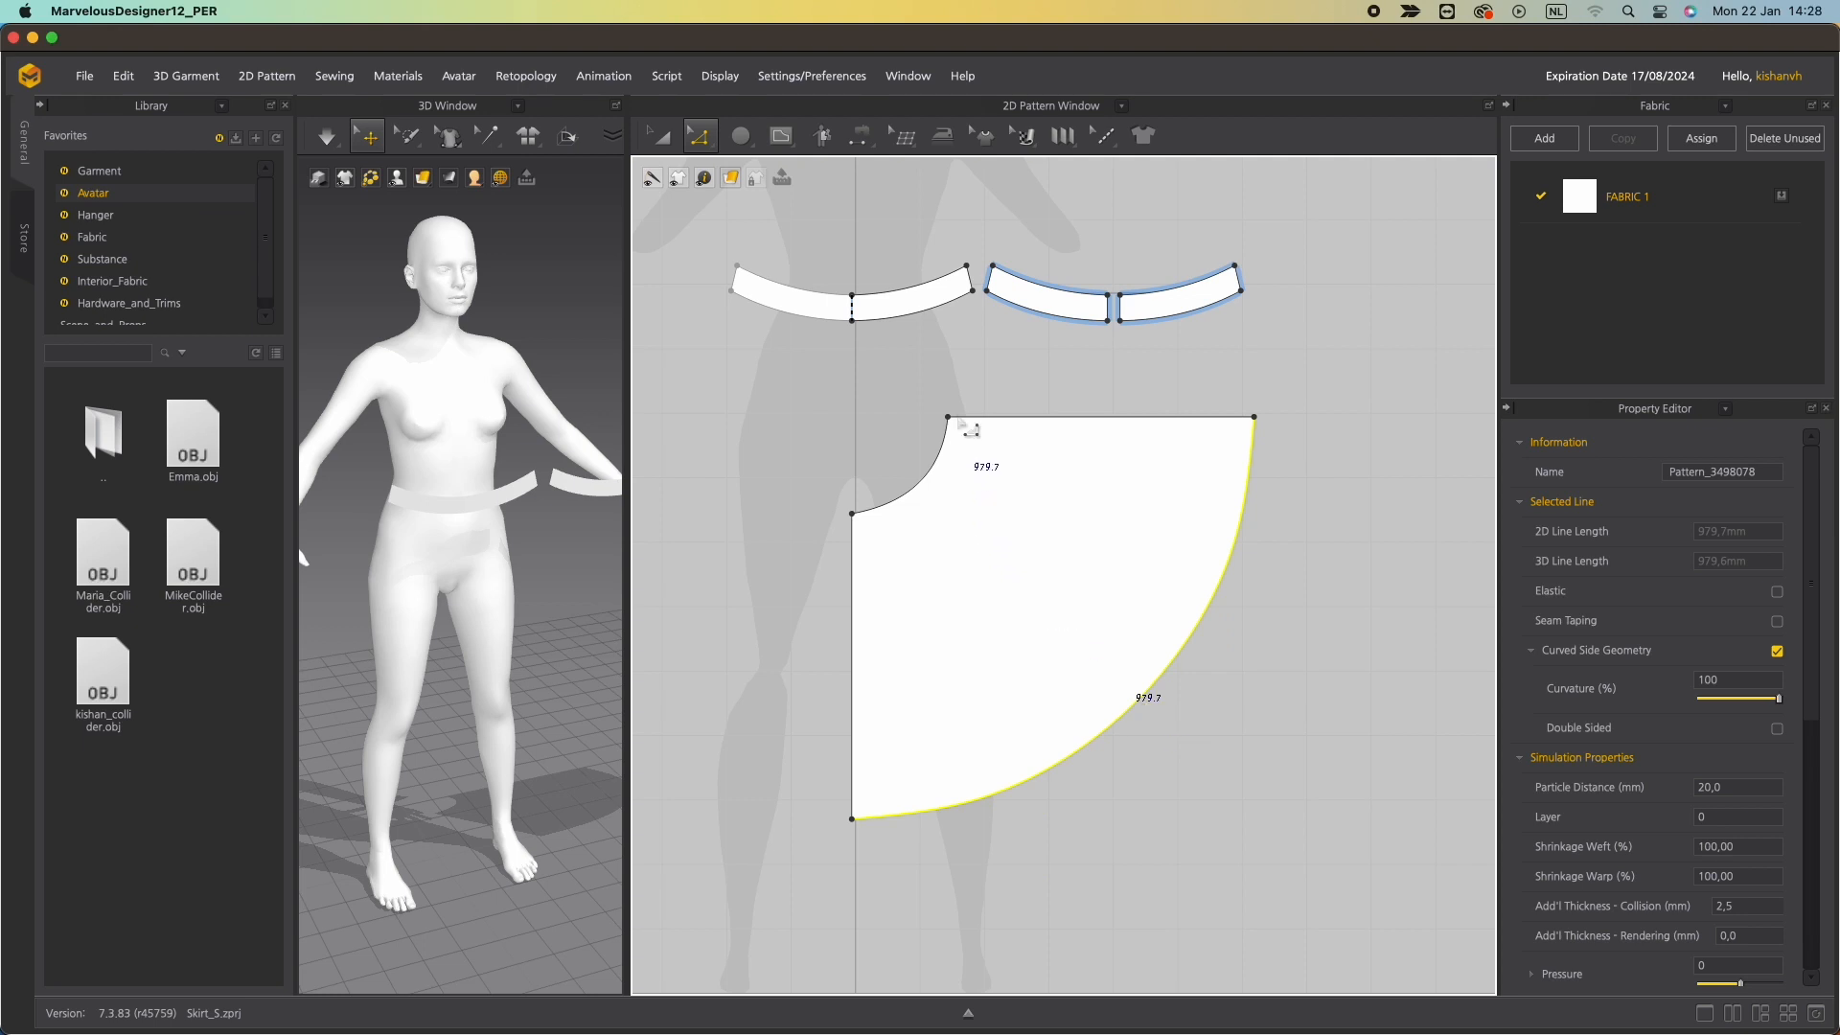
right_click(1083, 754)
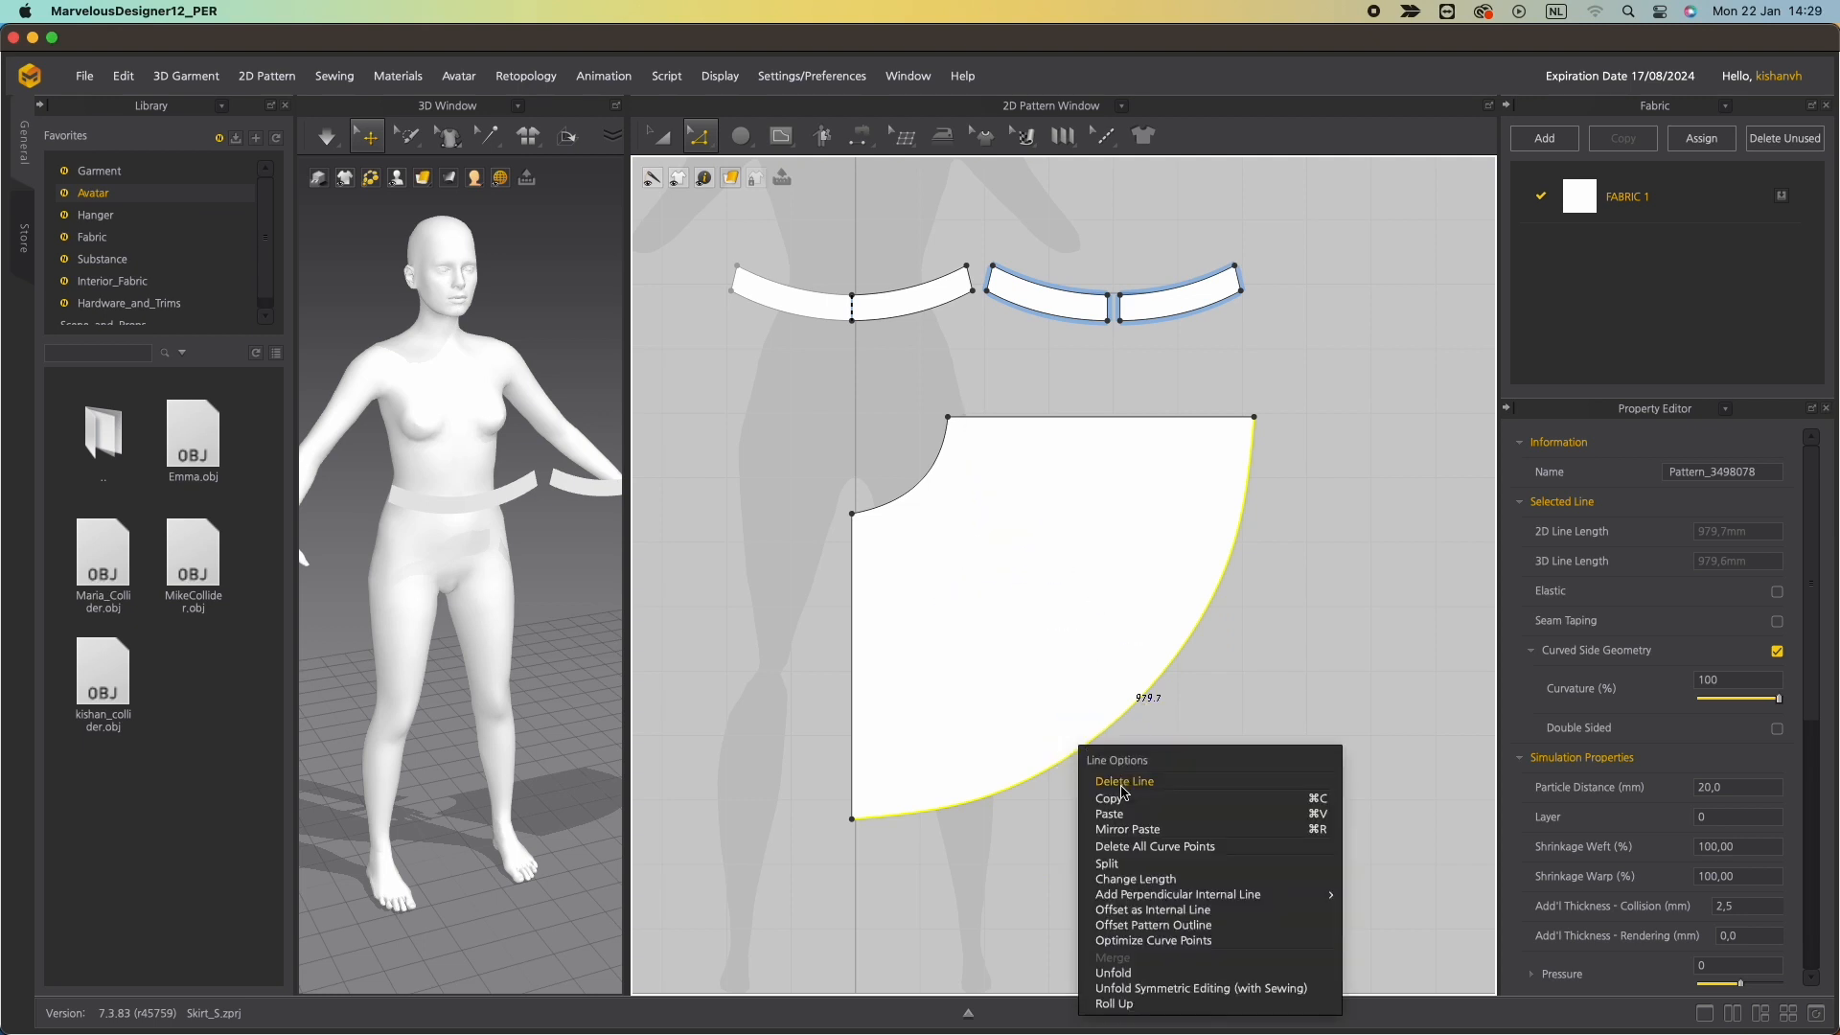
left_click(1138, 882)
type("590")
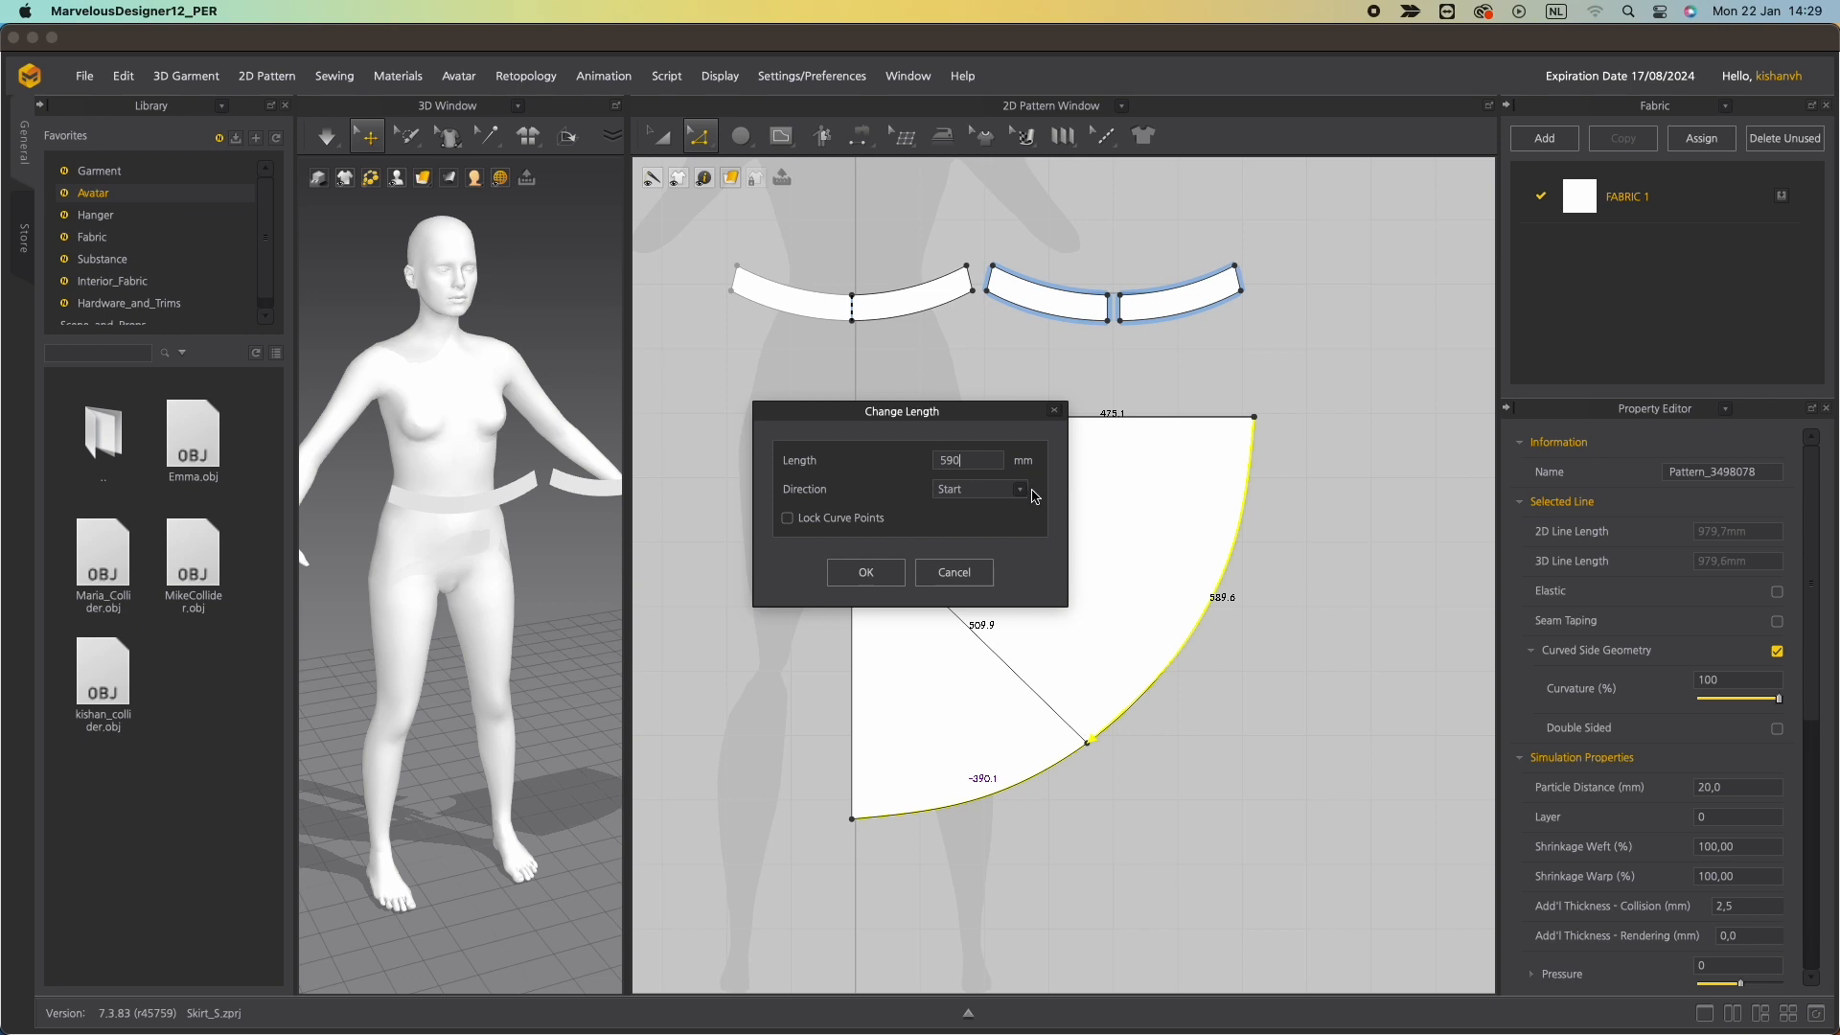
left_click(1018, 488)
left_click(953, 513)
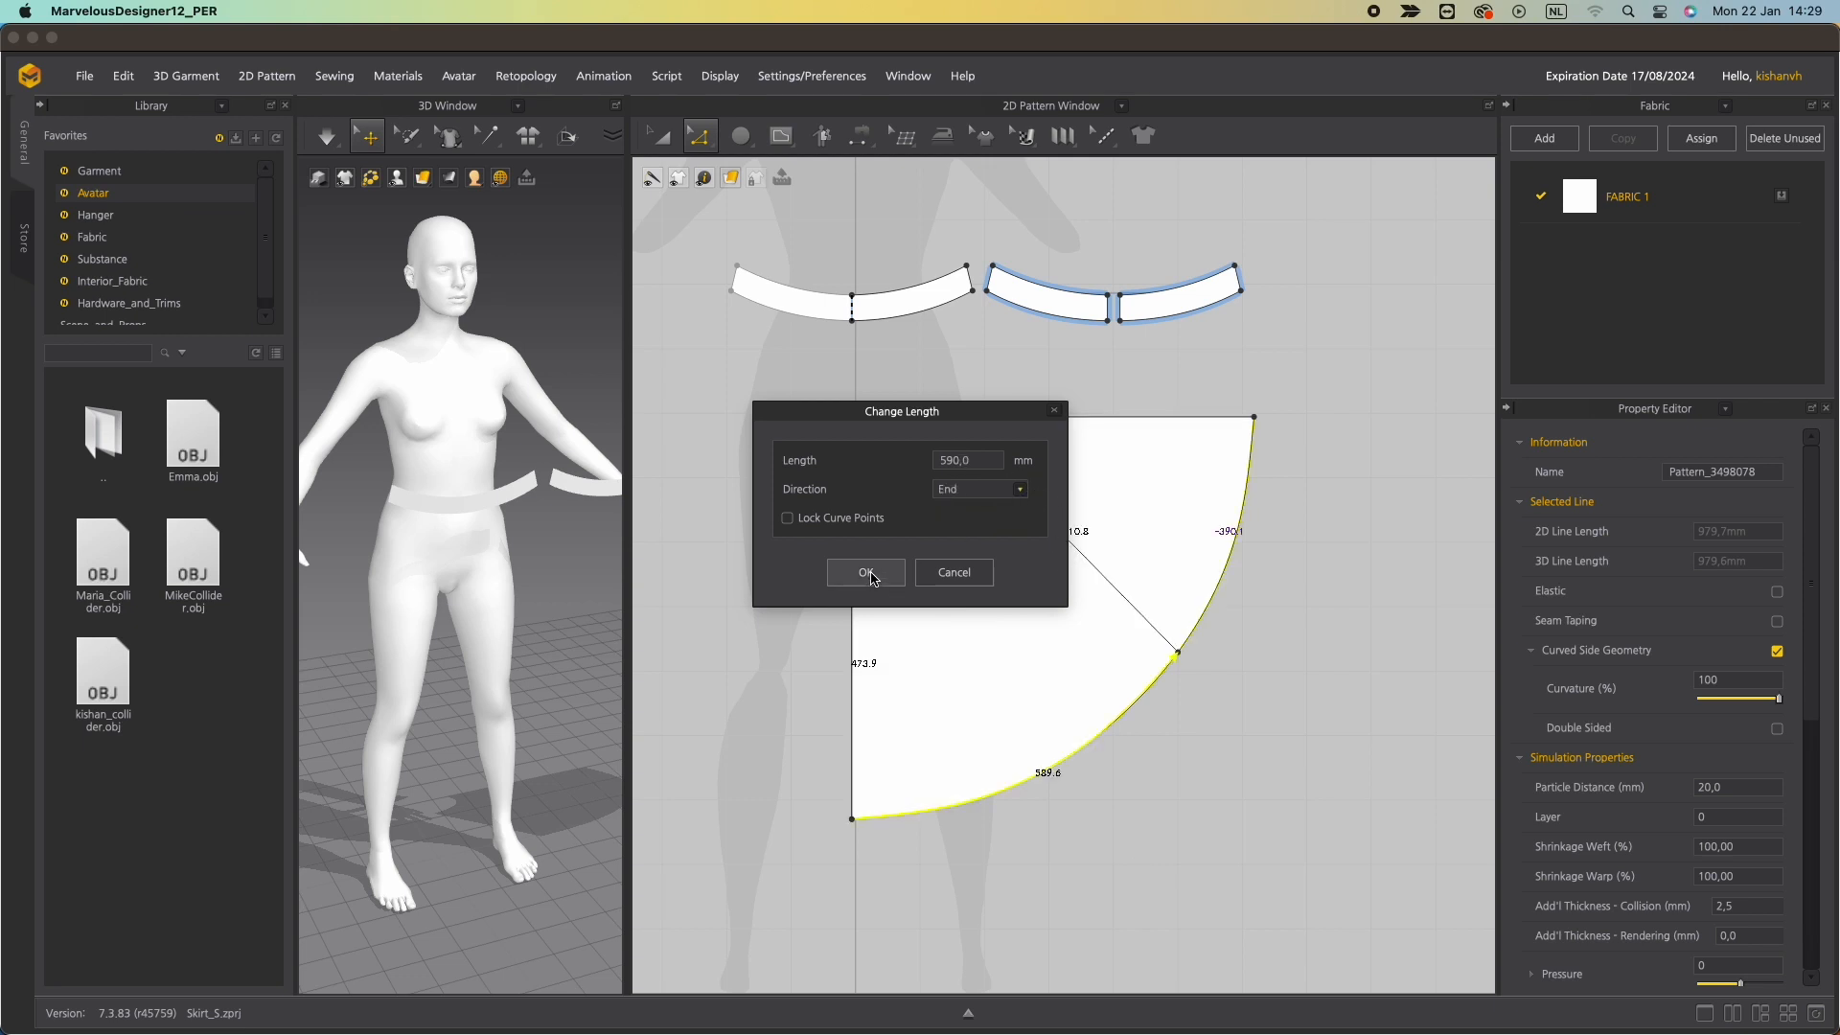
left_click(868, 573)
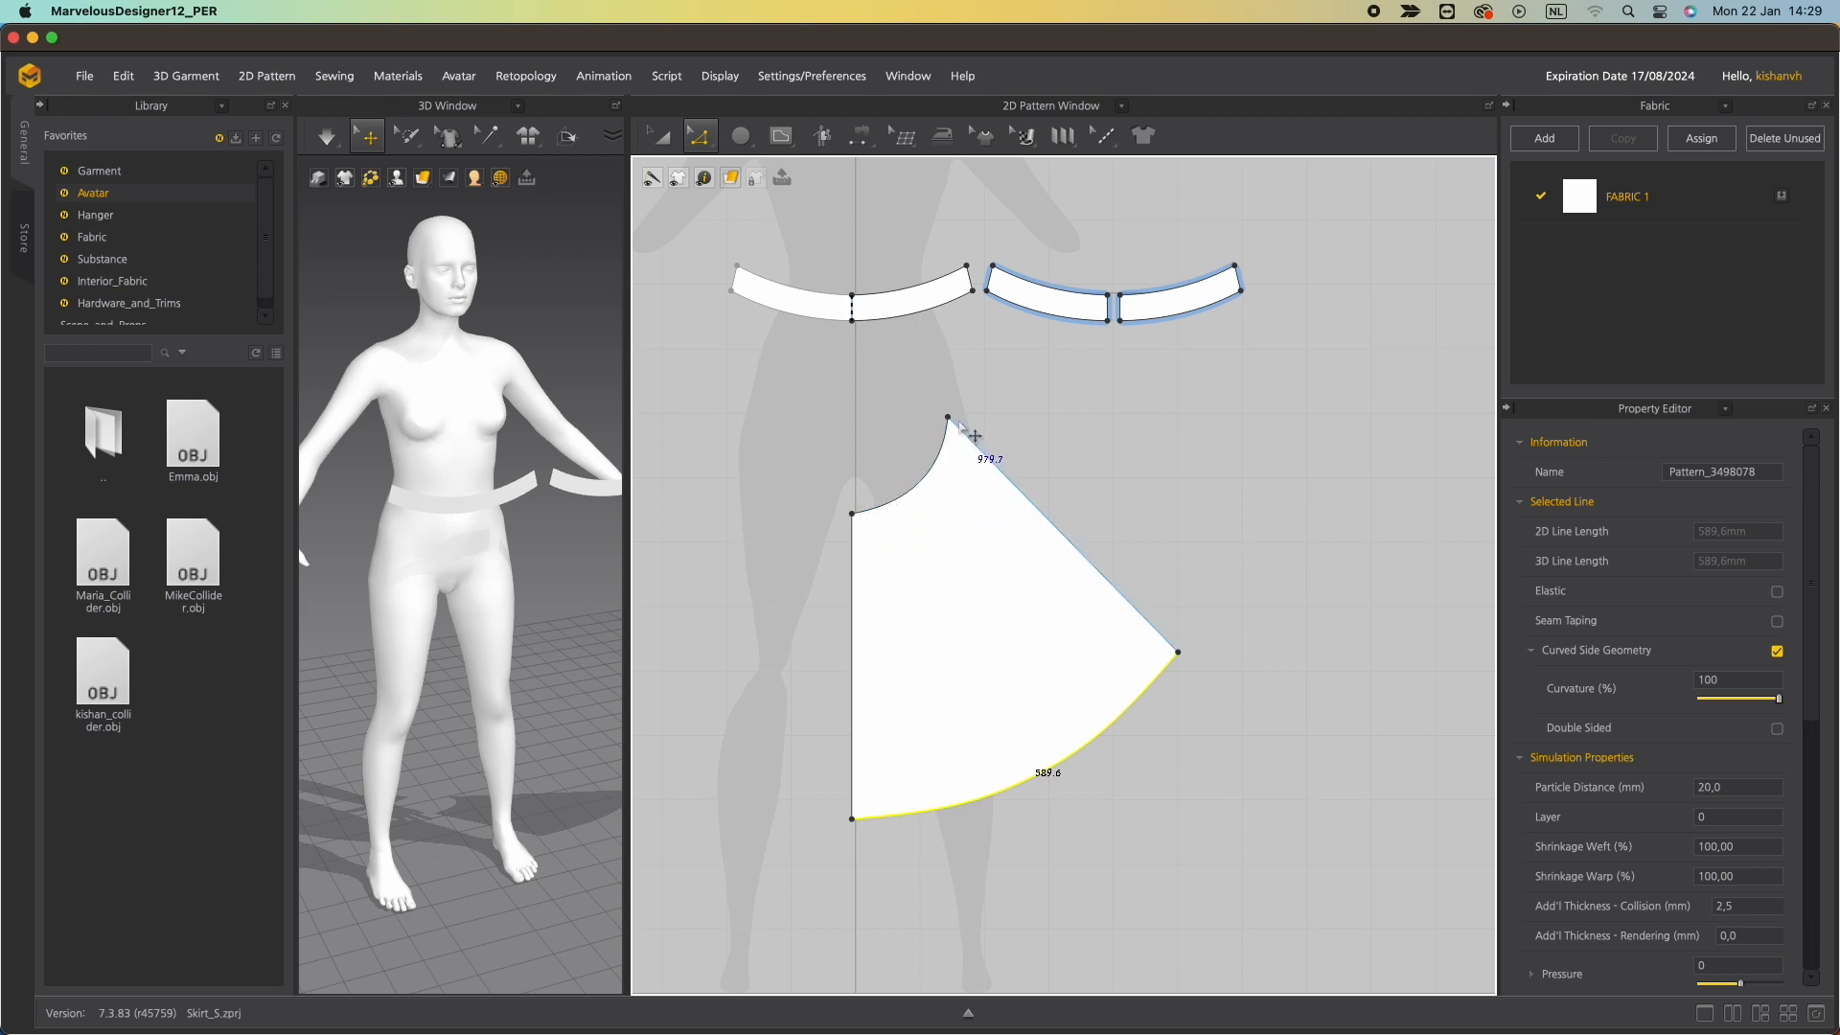
Set the skirt's straight centre edge to 710 mm, measured from its end point.
left_click(853, 690)
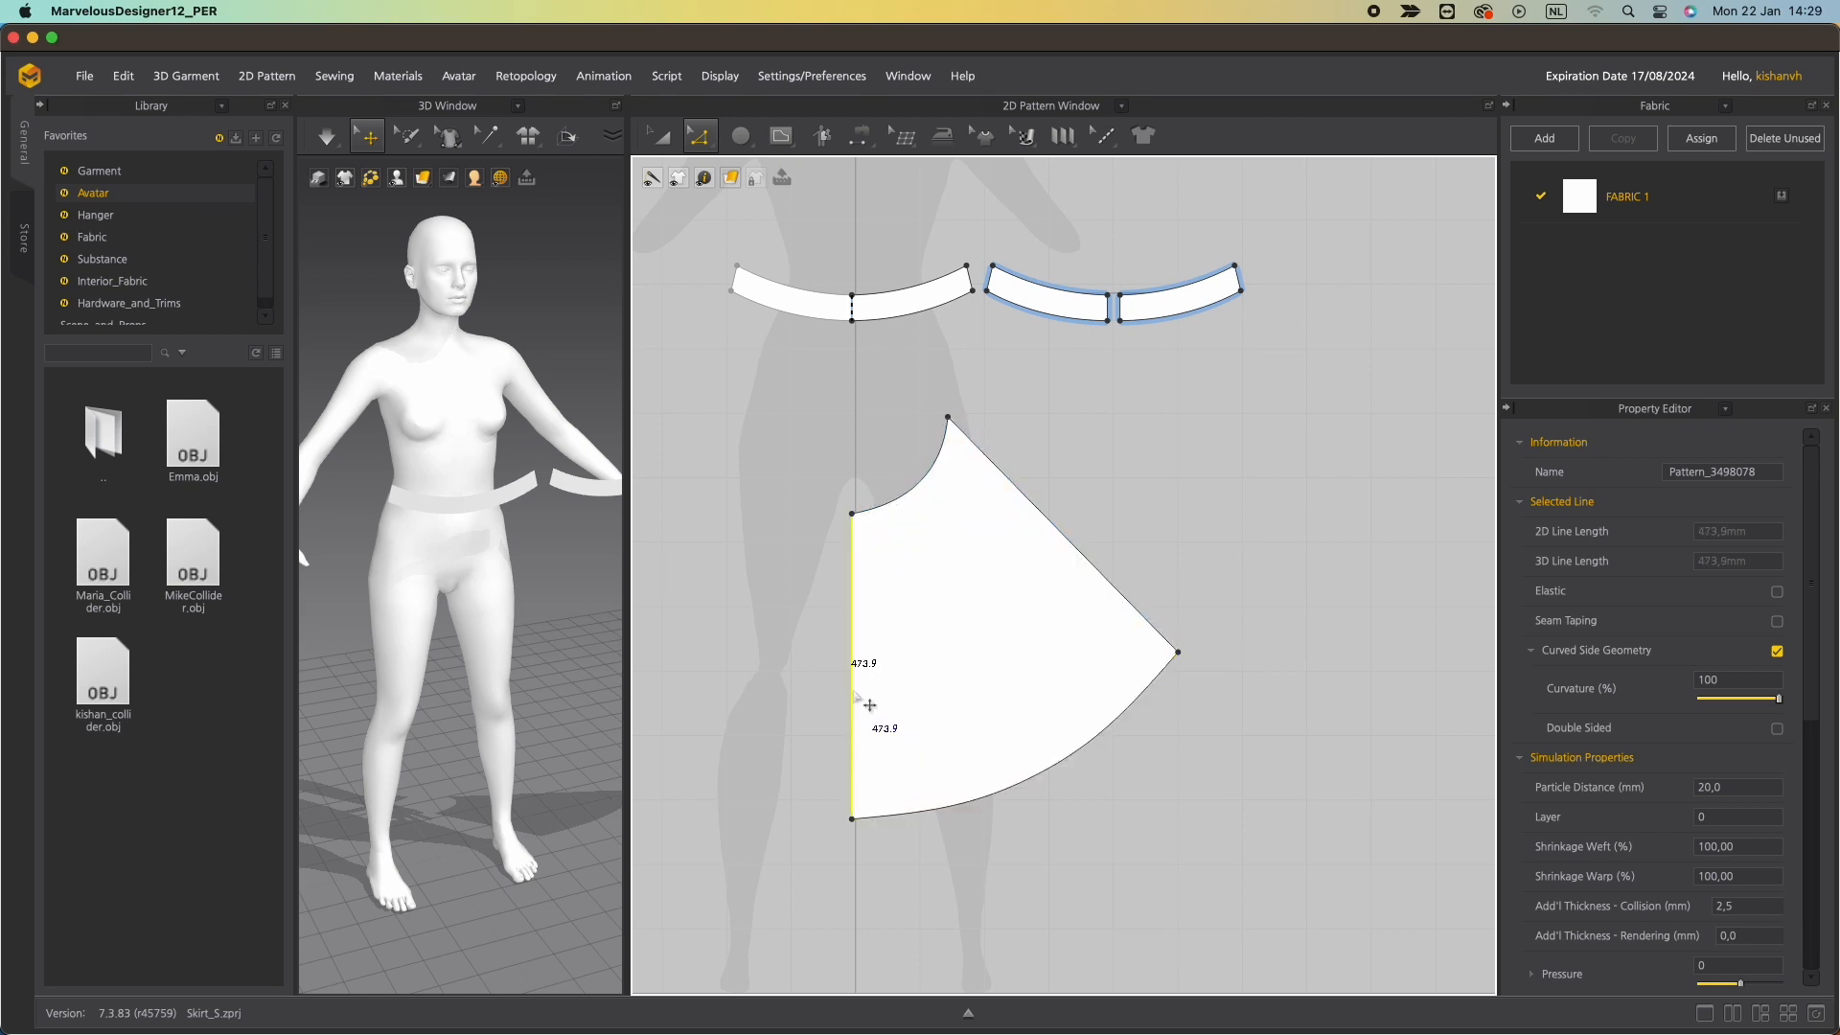
right_click(853, 688)
left_click(945, 803)
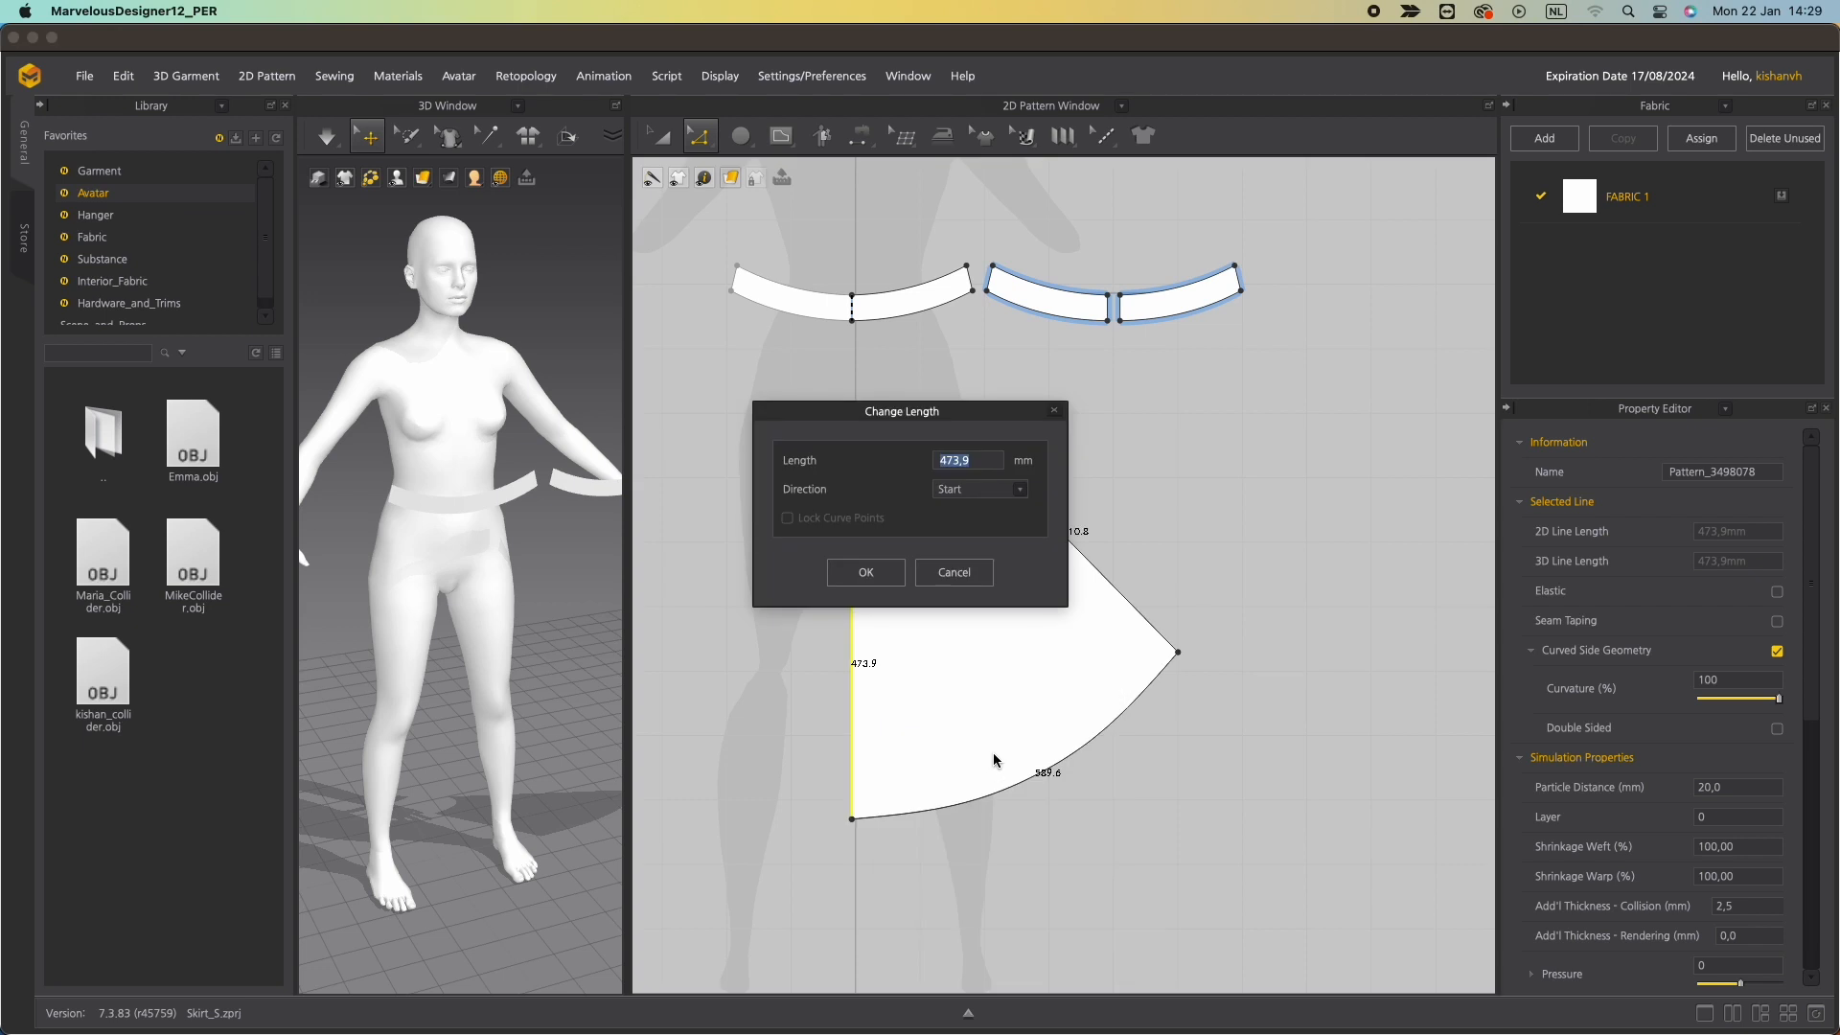
type("710")
left_click(1021, 490)
left_click(950, 518)
left_click(865, 572)
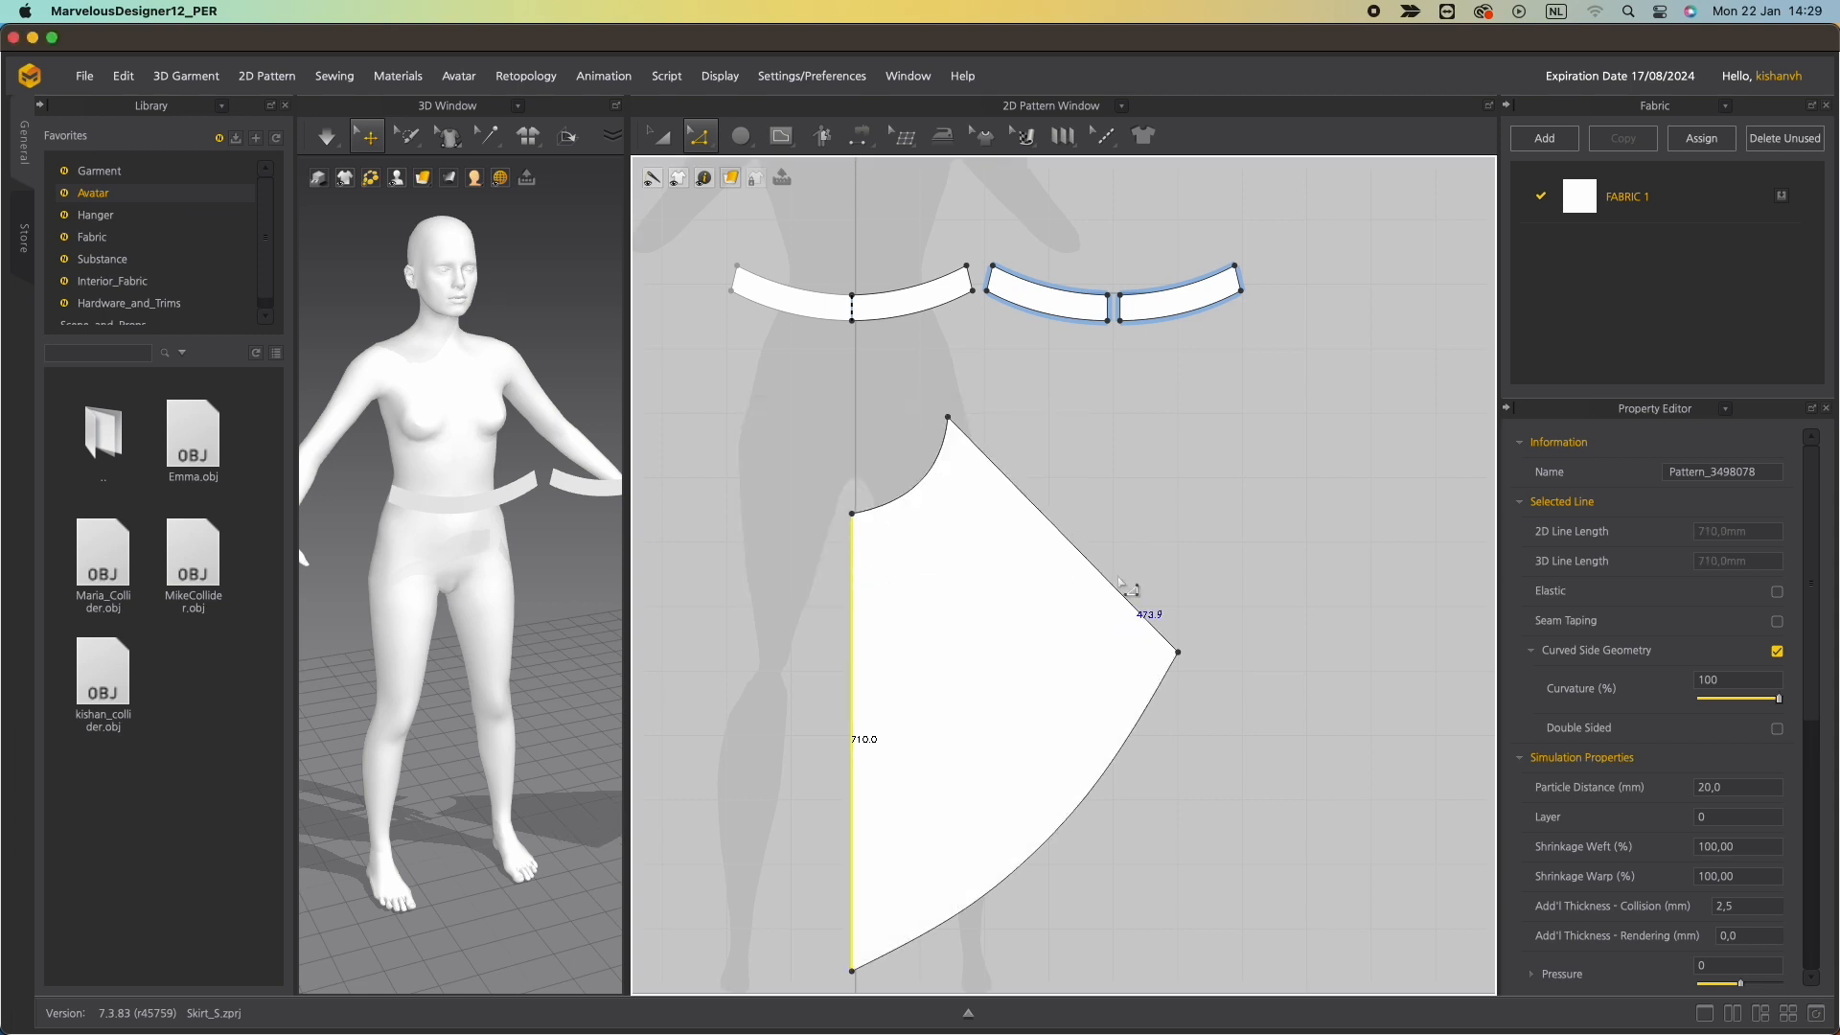
Set the slanted side edge of the skirt panel to 690 mm.
left_click(1082, 539)
right_click(1082, 550)
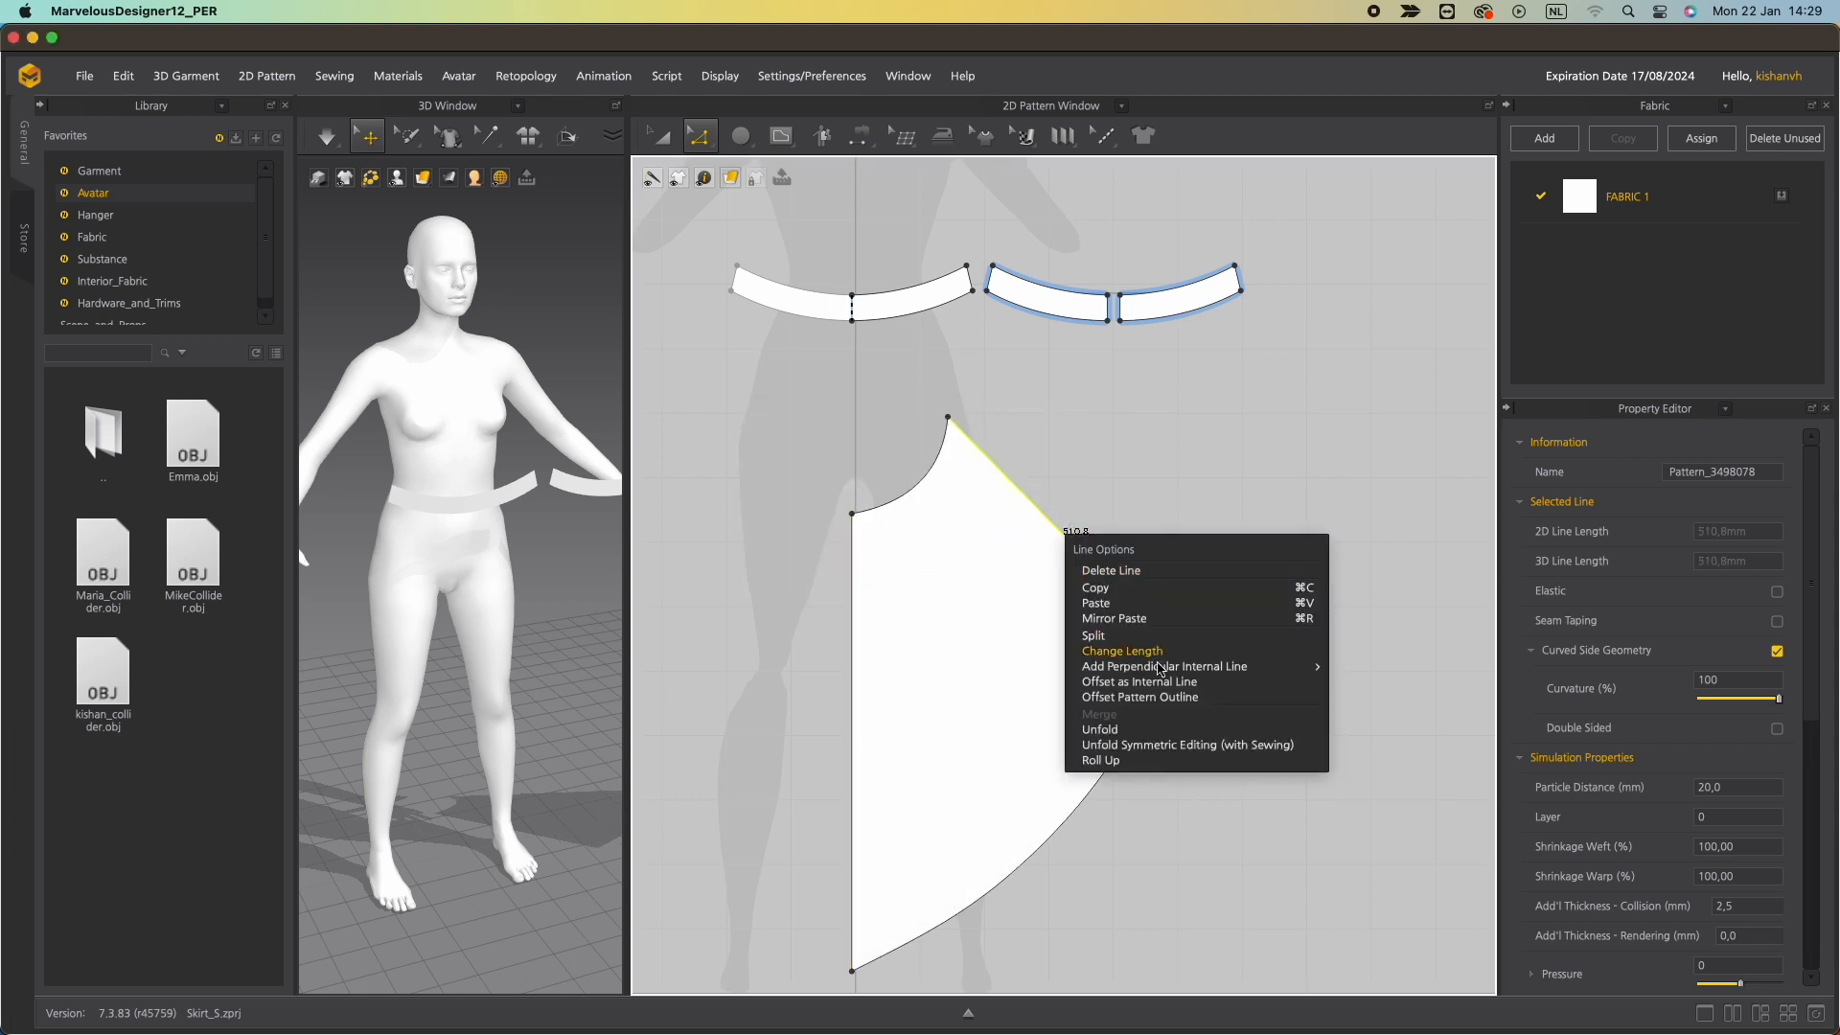
left_click(1155, 651)
type("690")
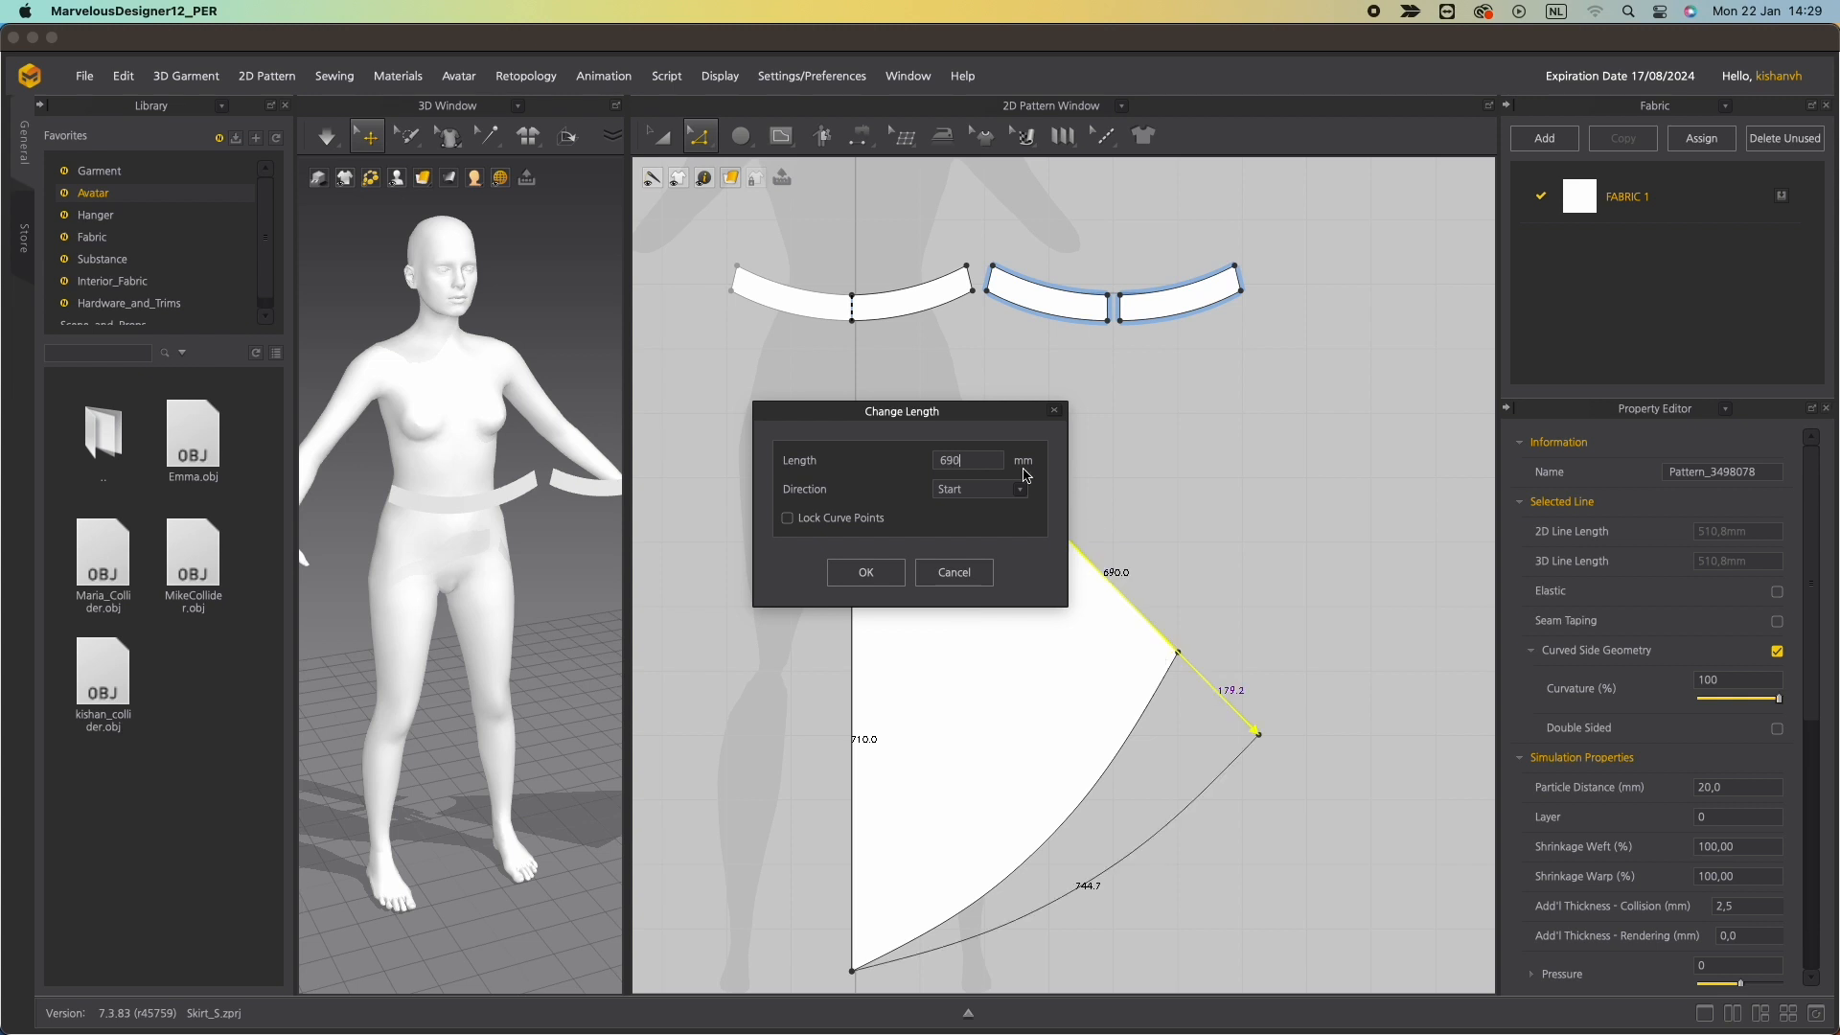
left_click(866, 572)
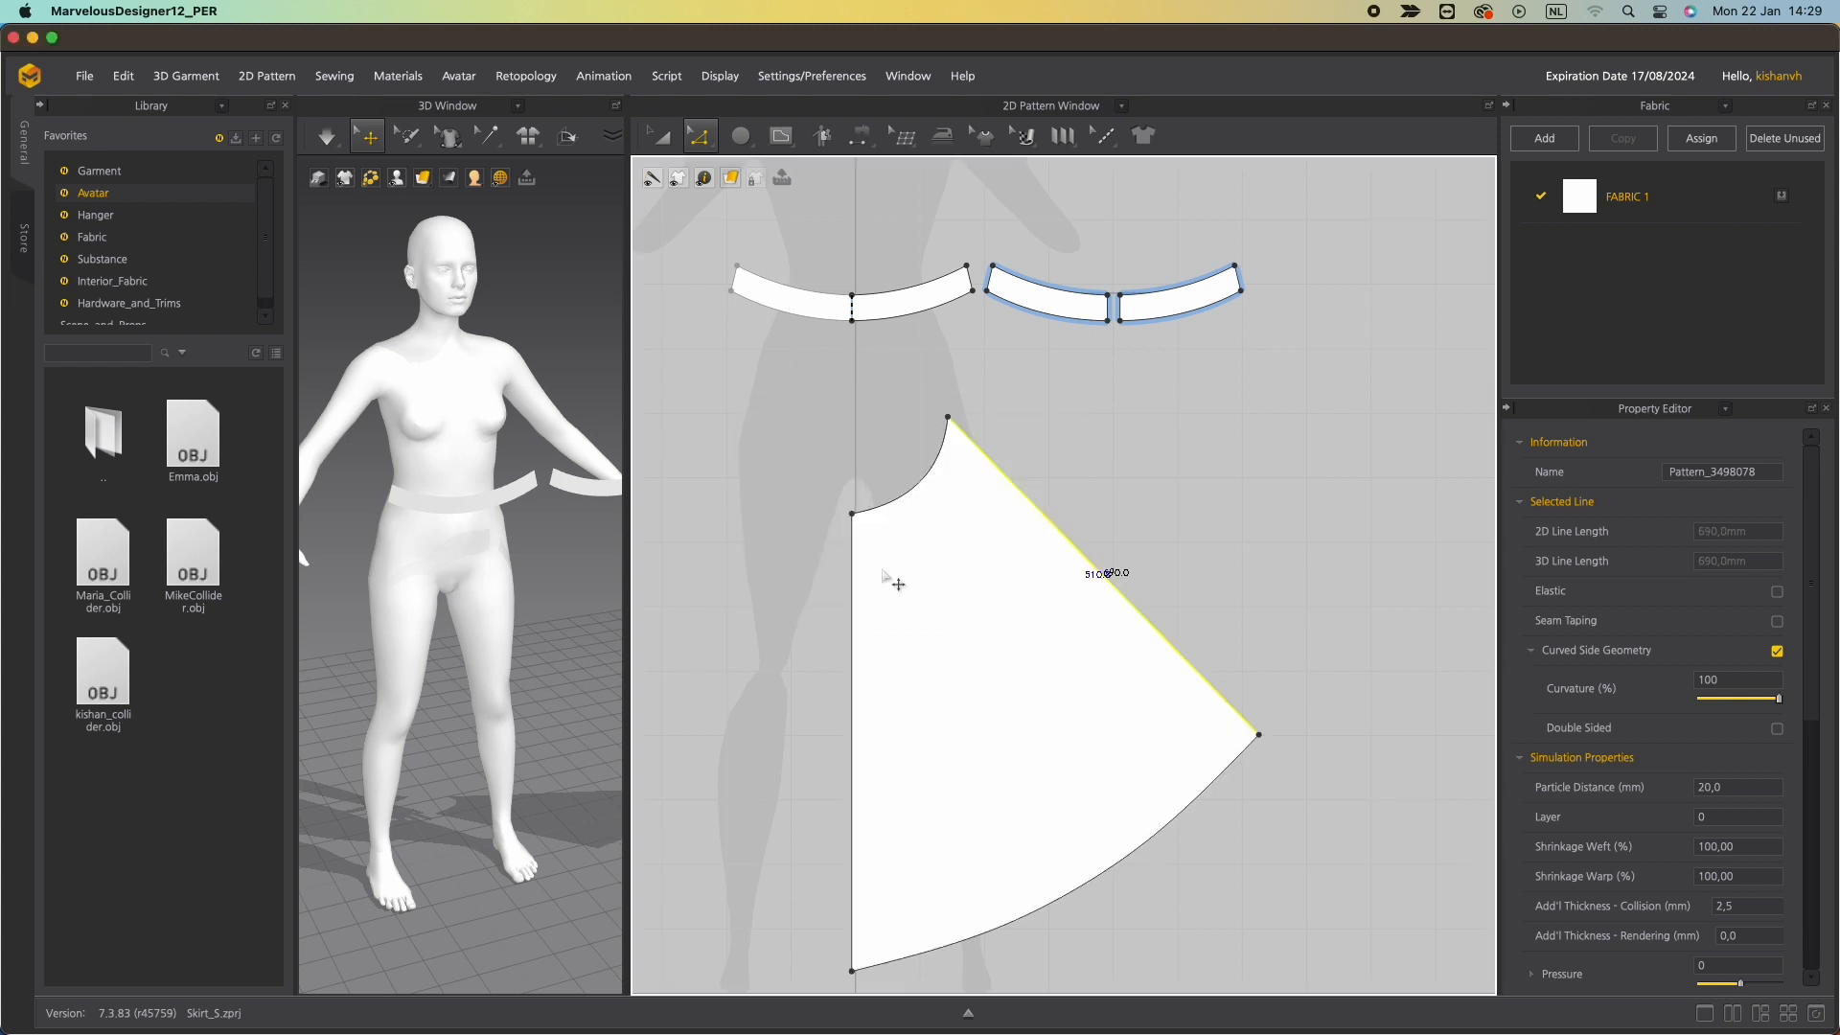
Add a curve point to the waist edge and pull it to deepen the waist curve.
key("c")
left_click(922, 476)
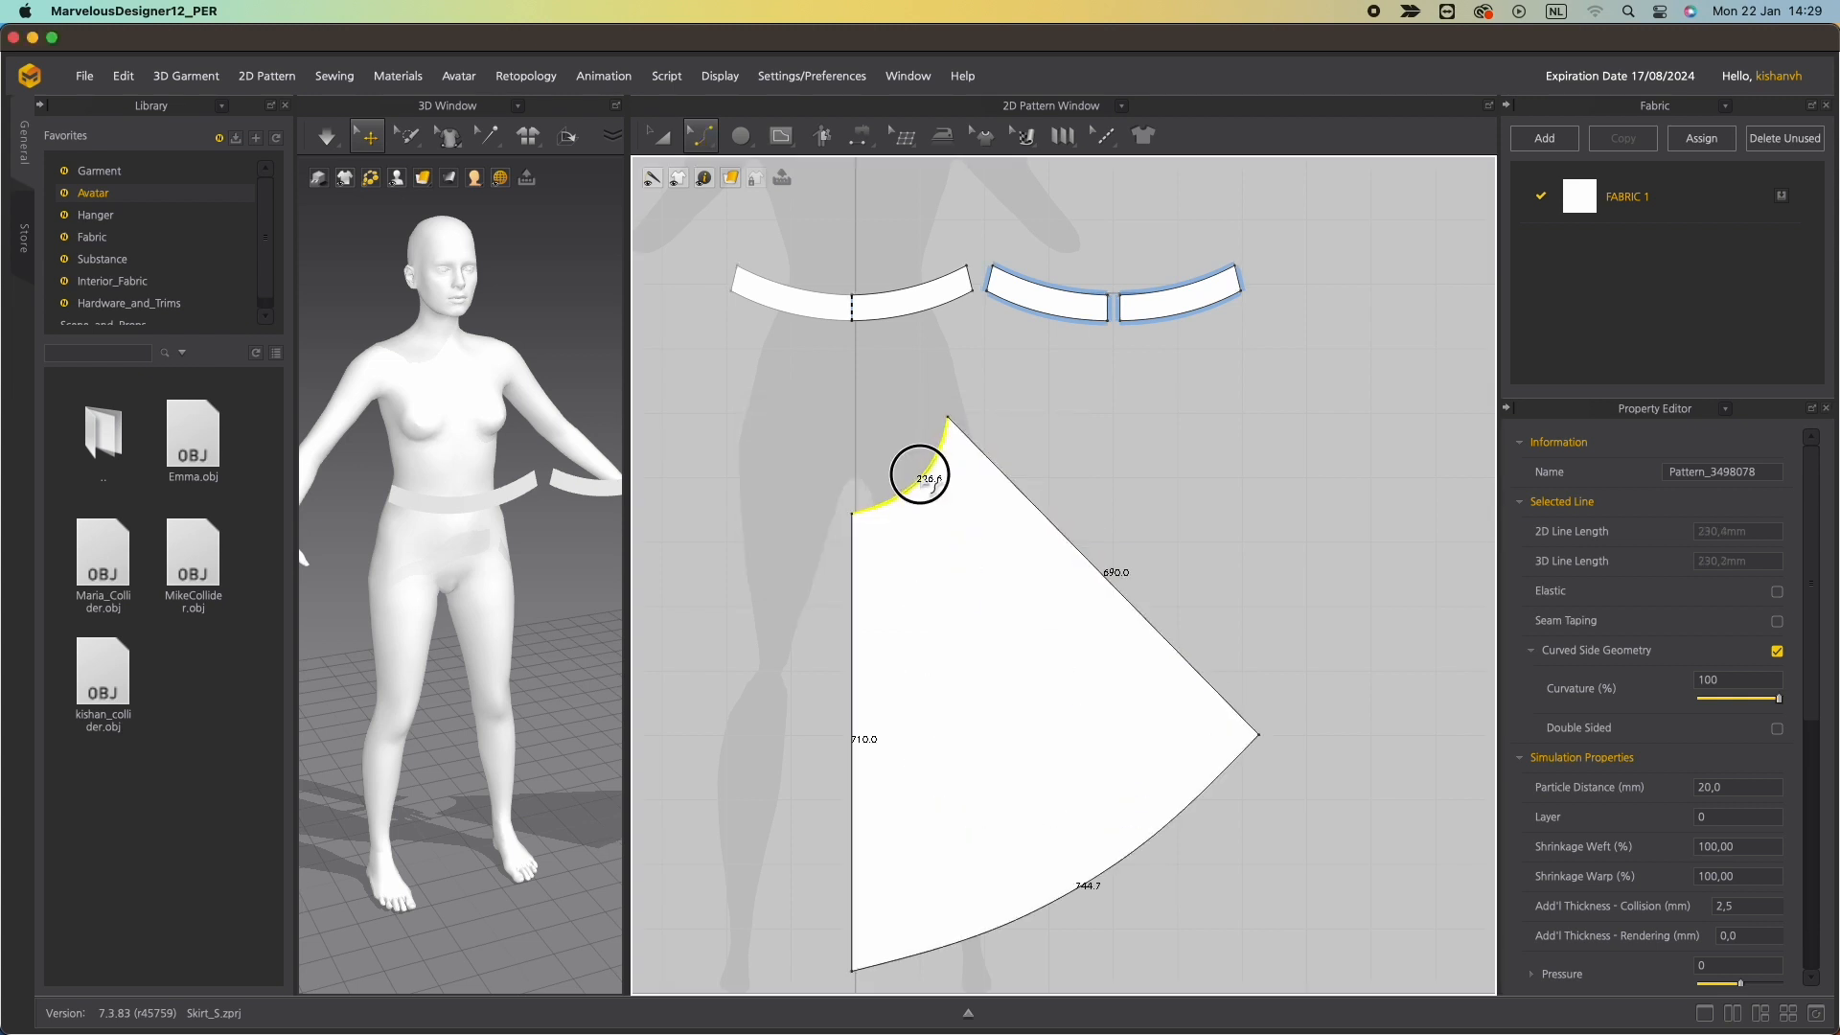
key("v")
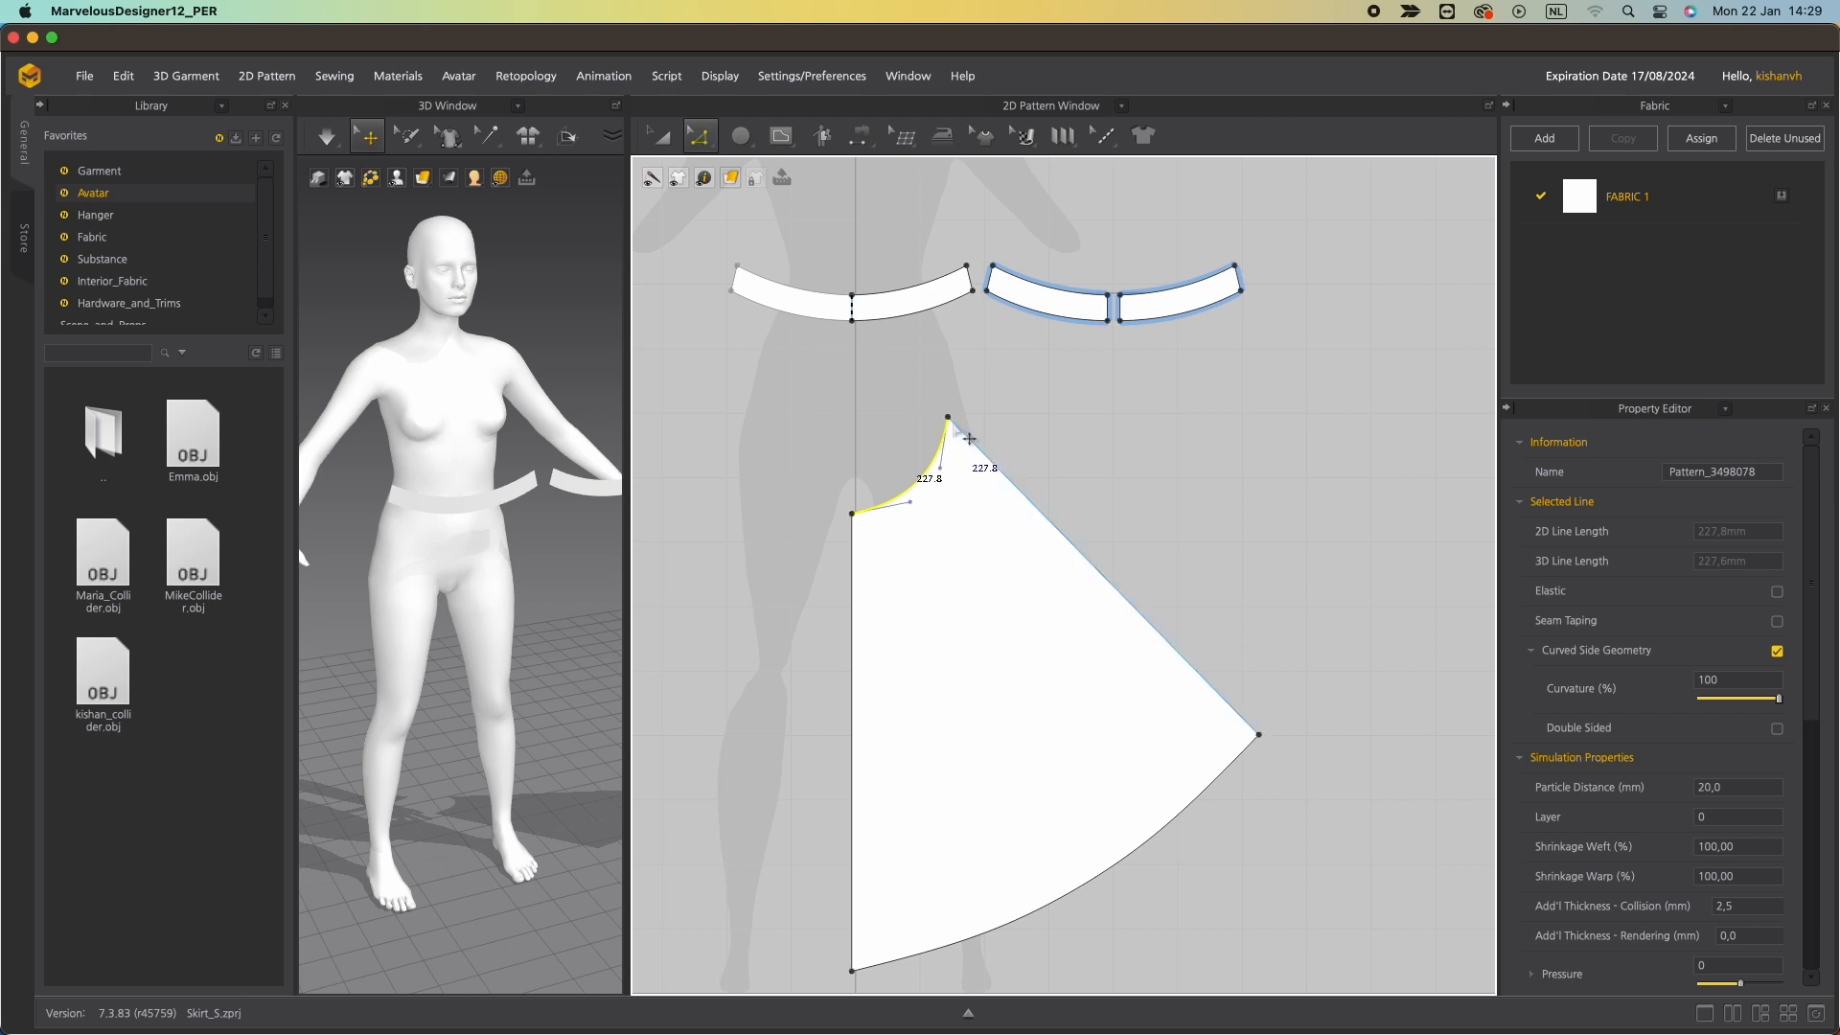
left_click_drag(940, 469, 913, 502)
scroll(998, 676, "up", 3)
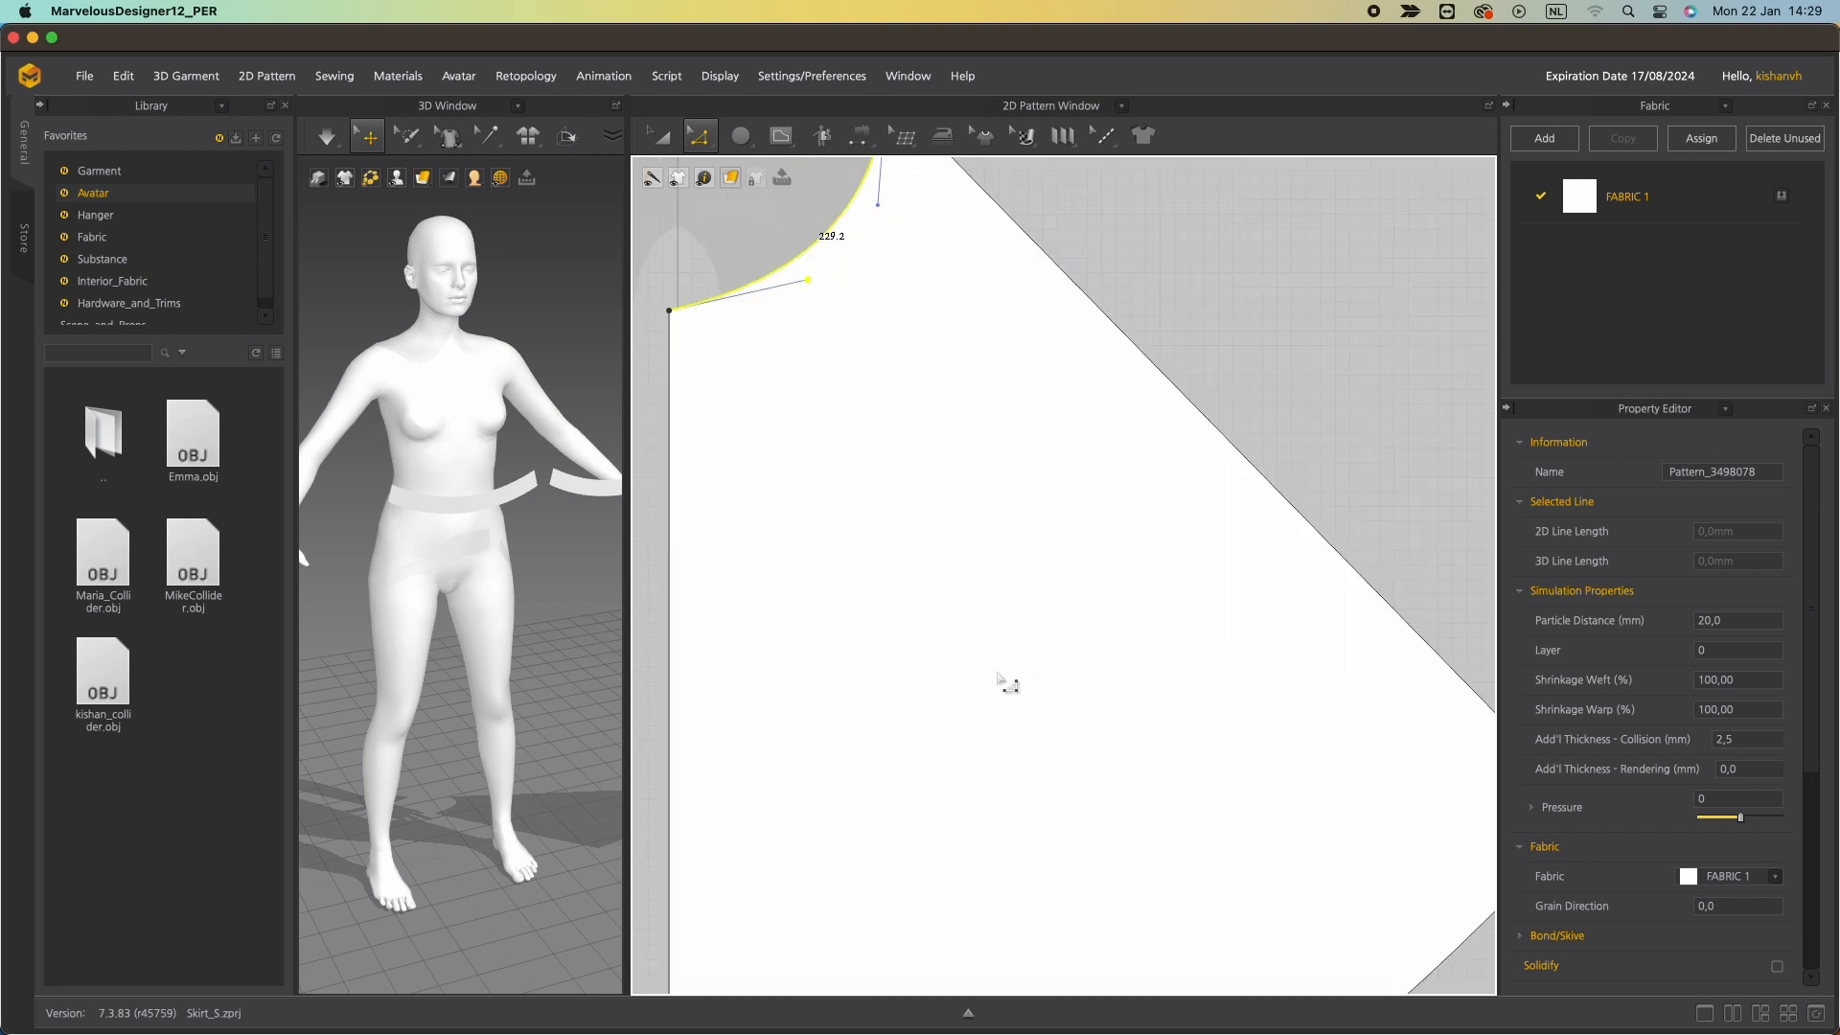
scroll(997, 676, "down", 5)
middle_click_drag(1006, 677, 1026, 600)
Set the hem curve's length to 590 mm again, measured from its end point.
left_click(1184, 560)
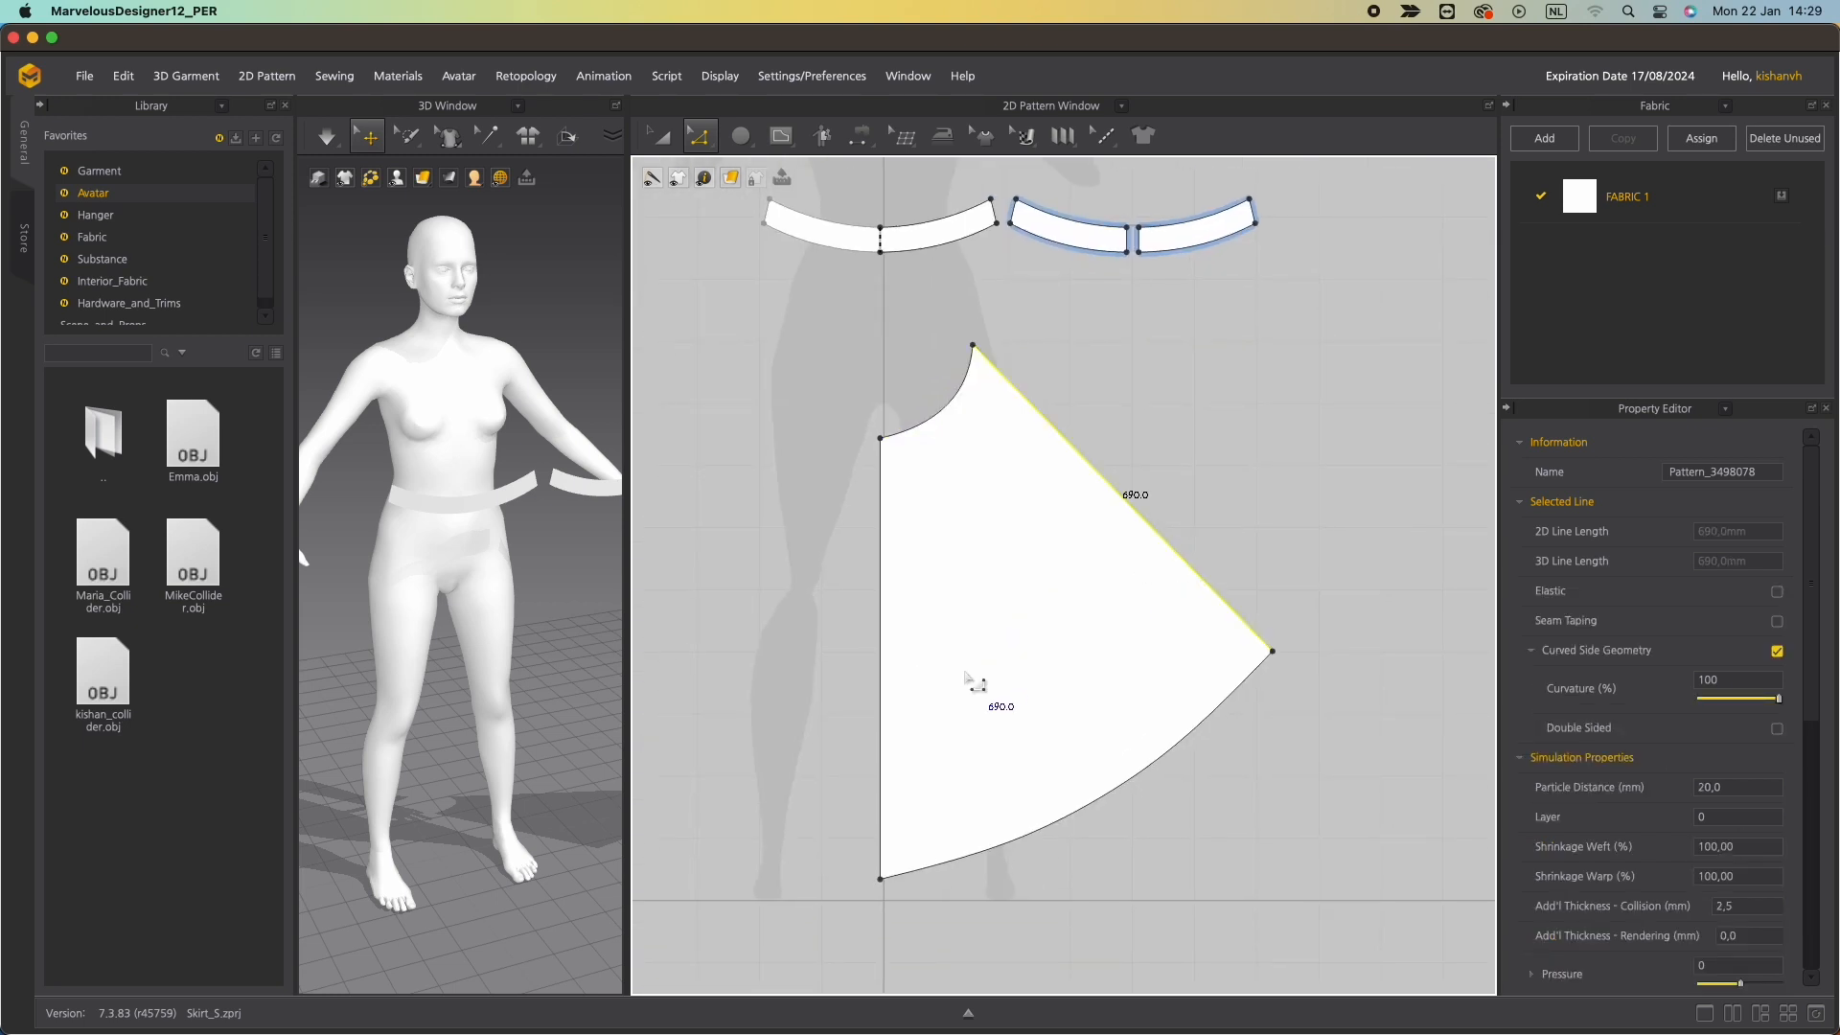
left_click(880, 714)
left_click(1053, 821)
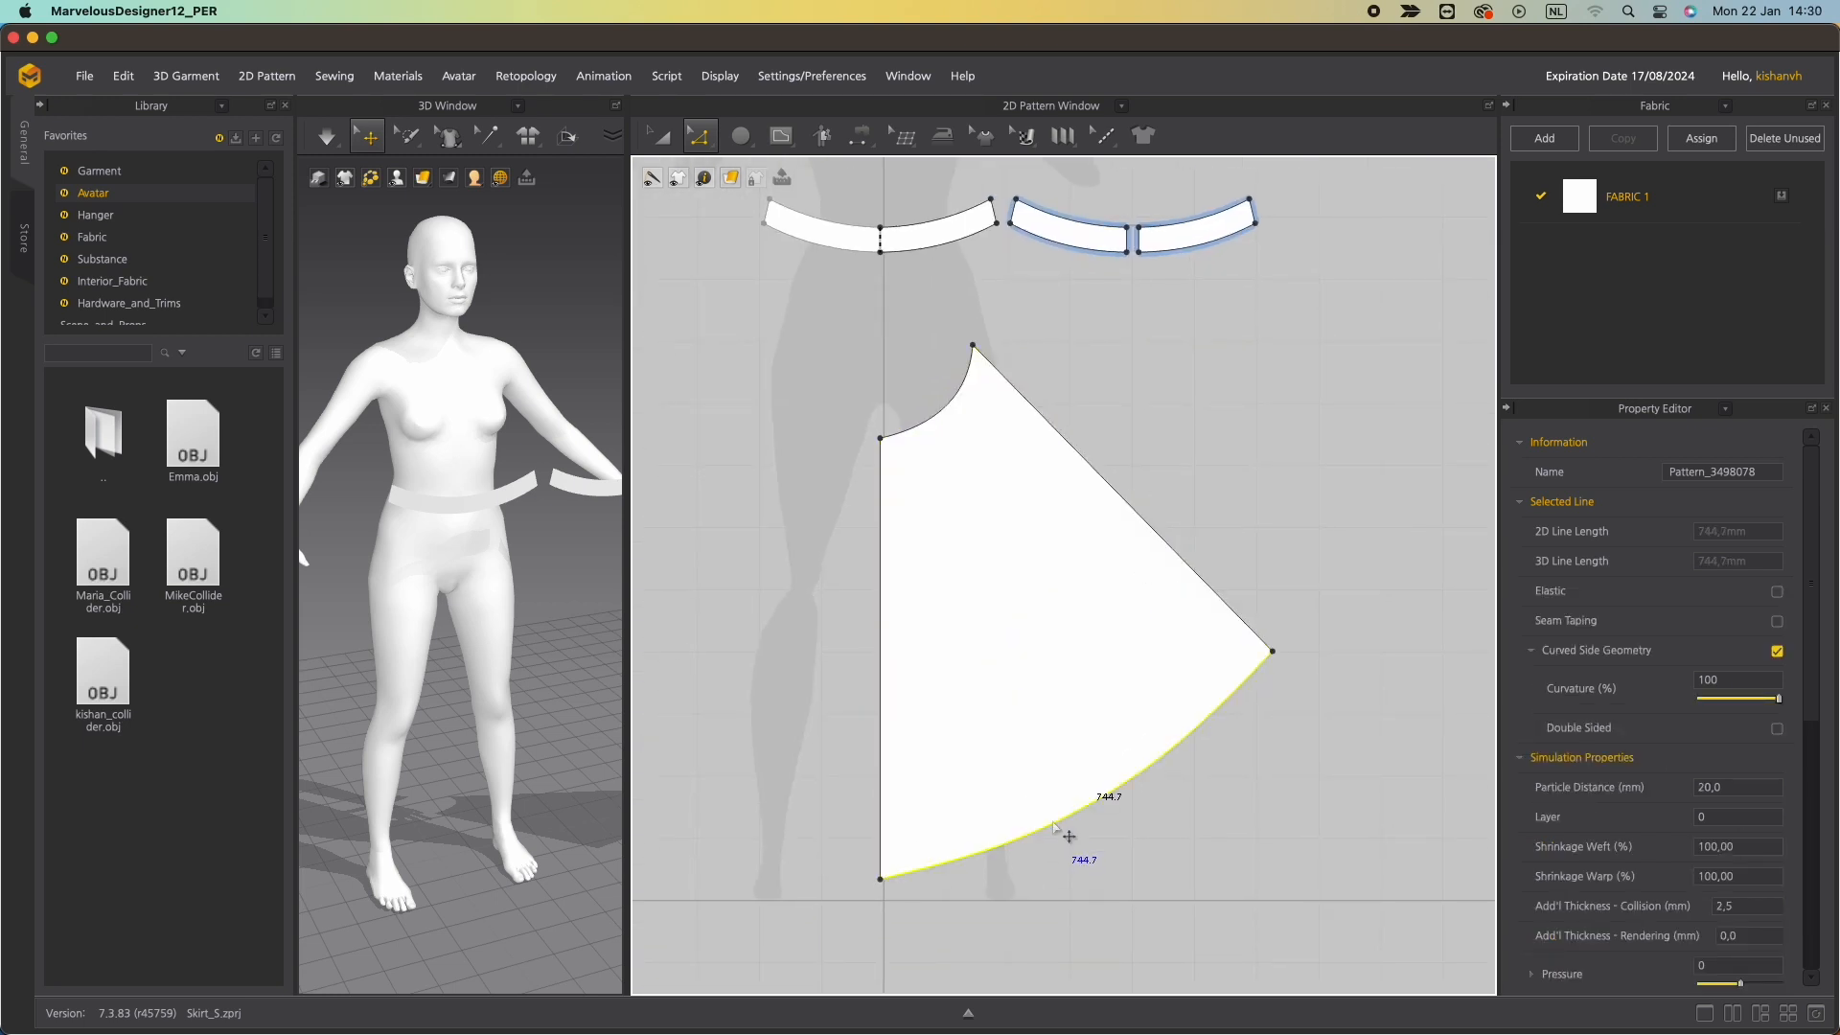
right_click(1054, 826)
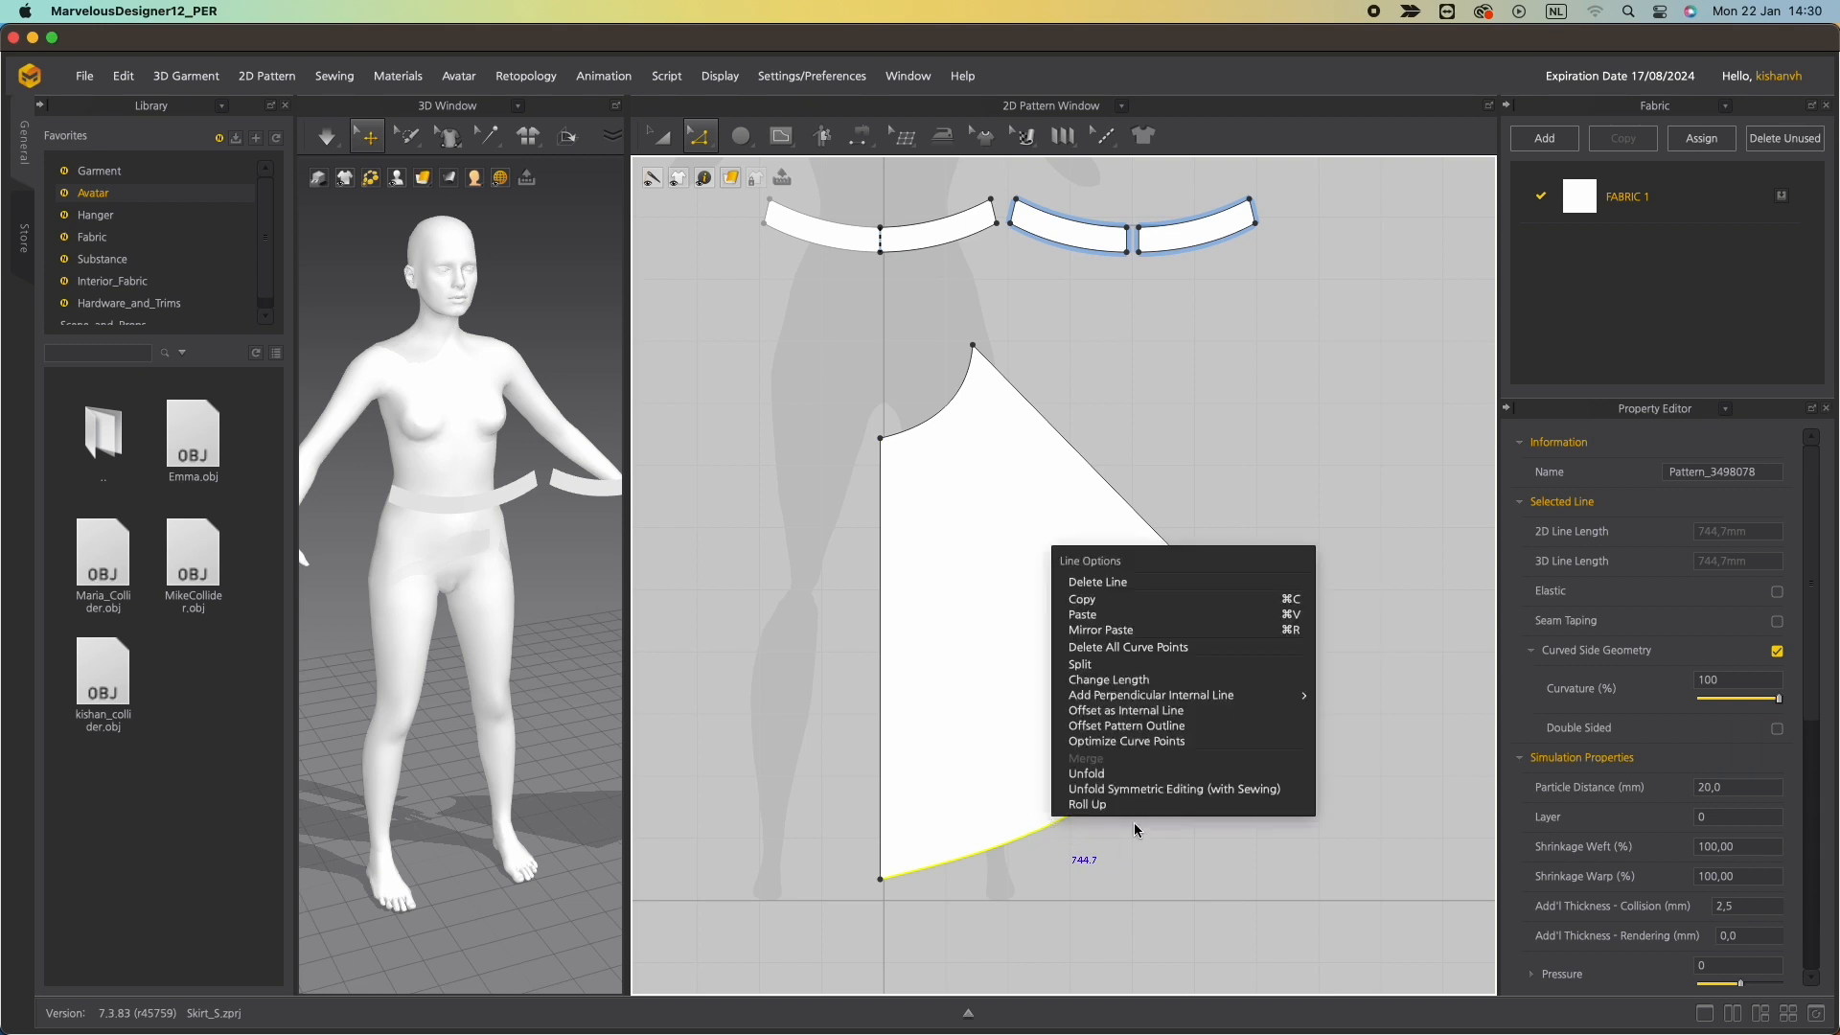
left_click(1129, 687)
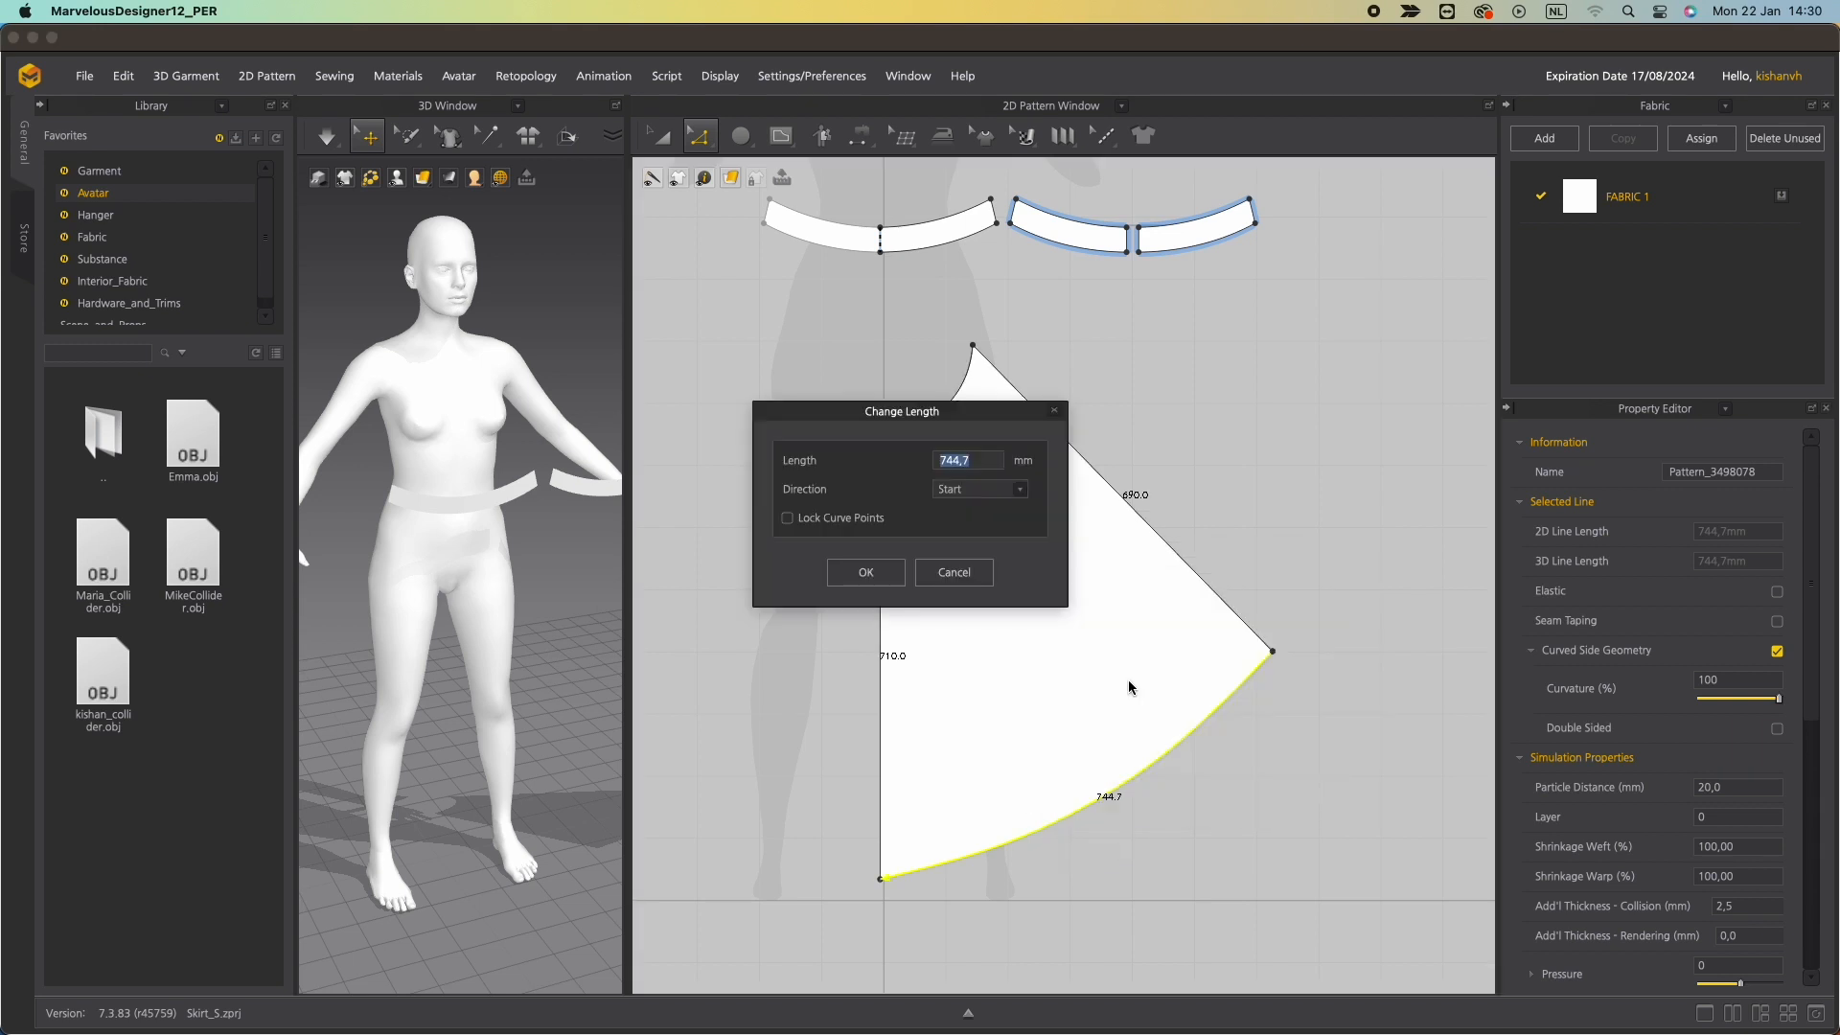
type("590")
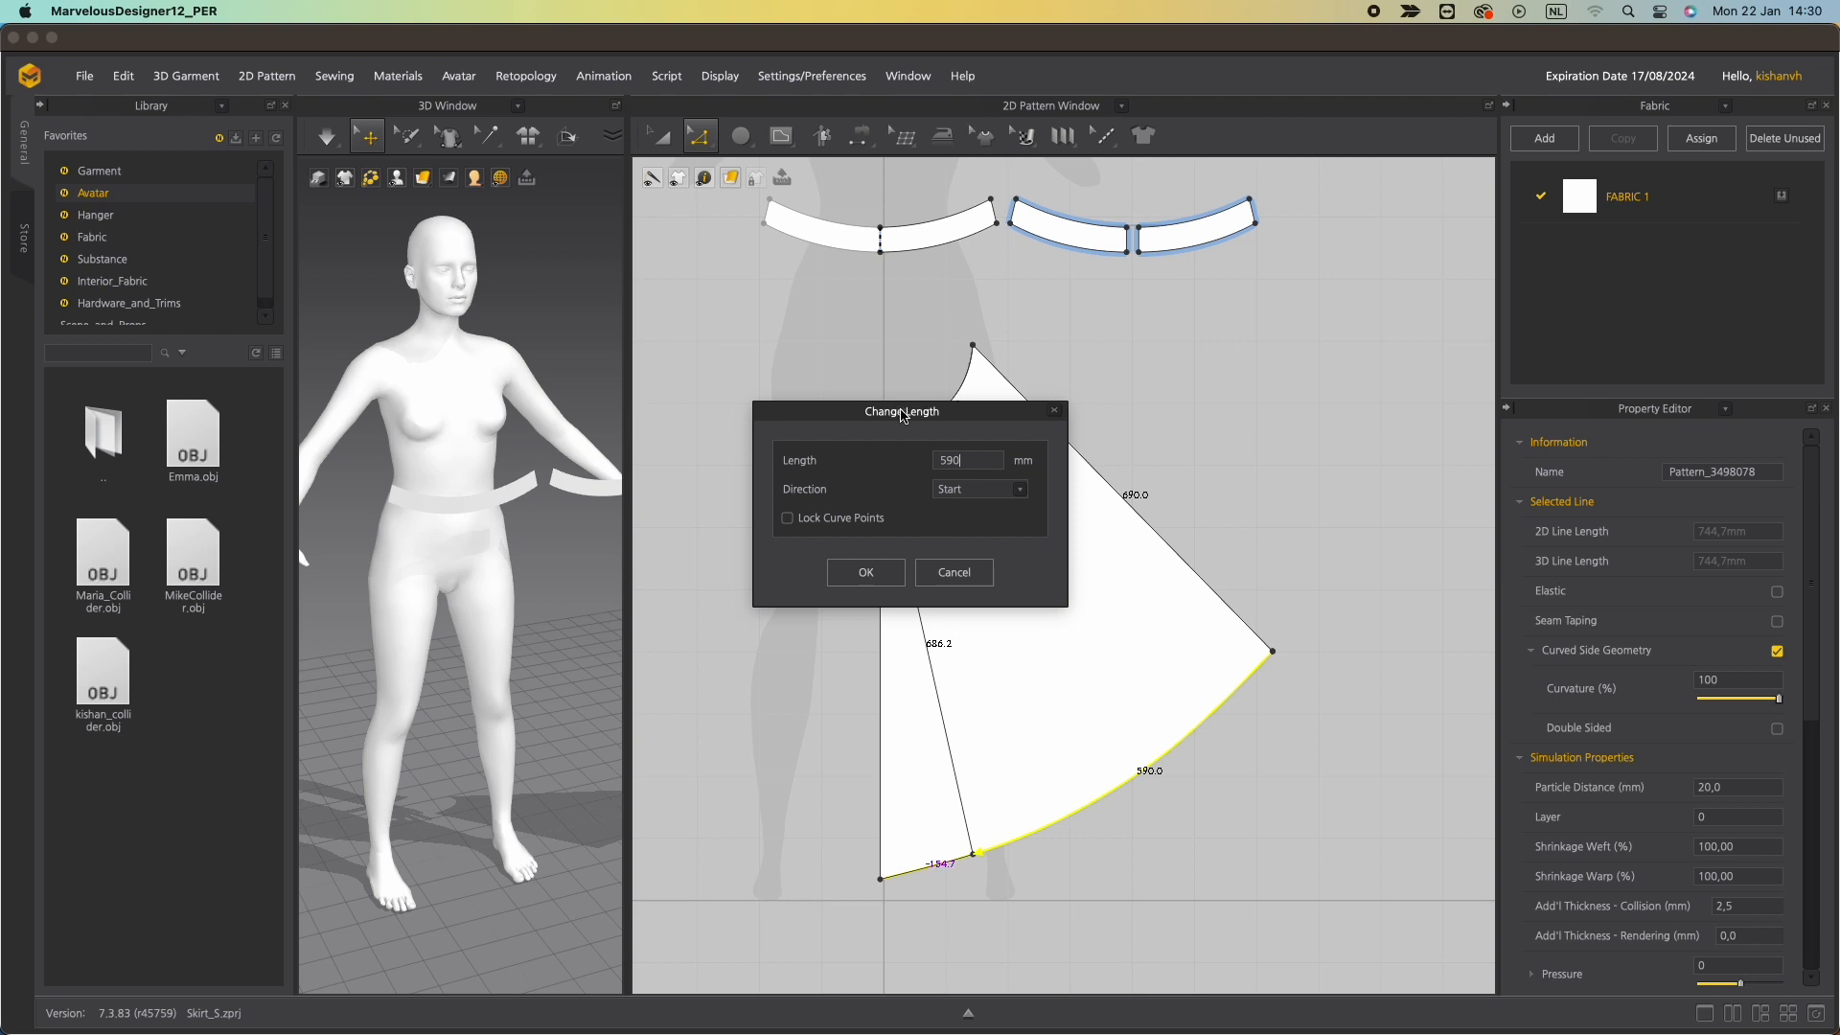
left_click_drag(901, 416, 635, 449)
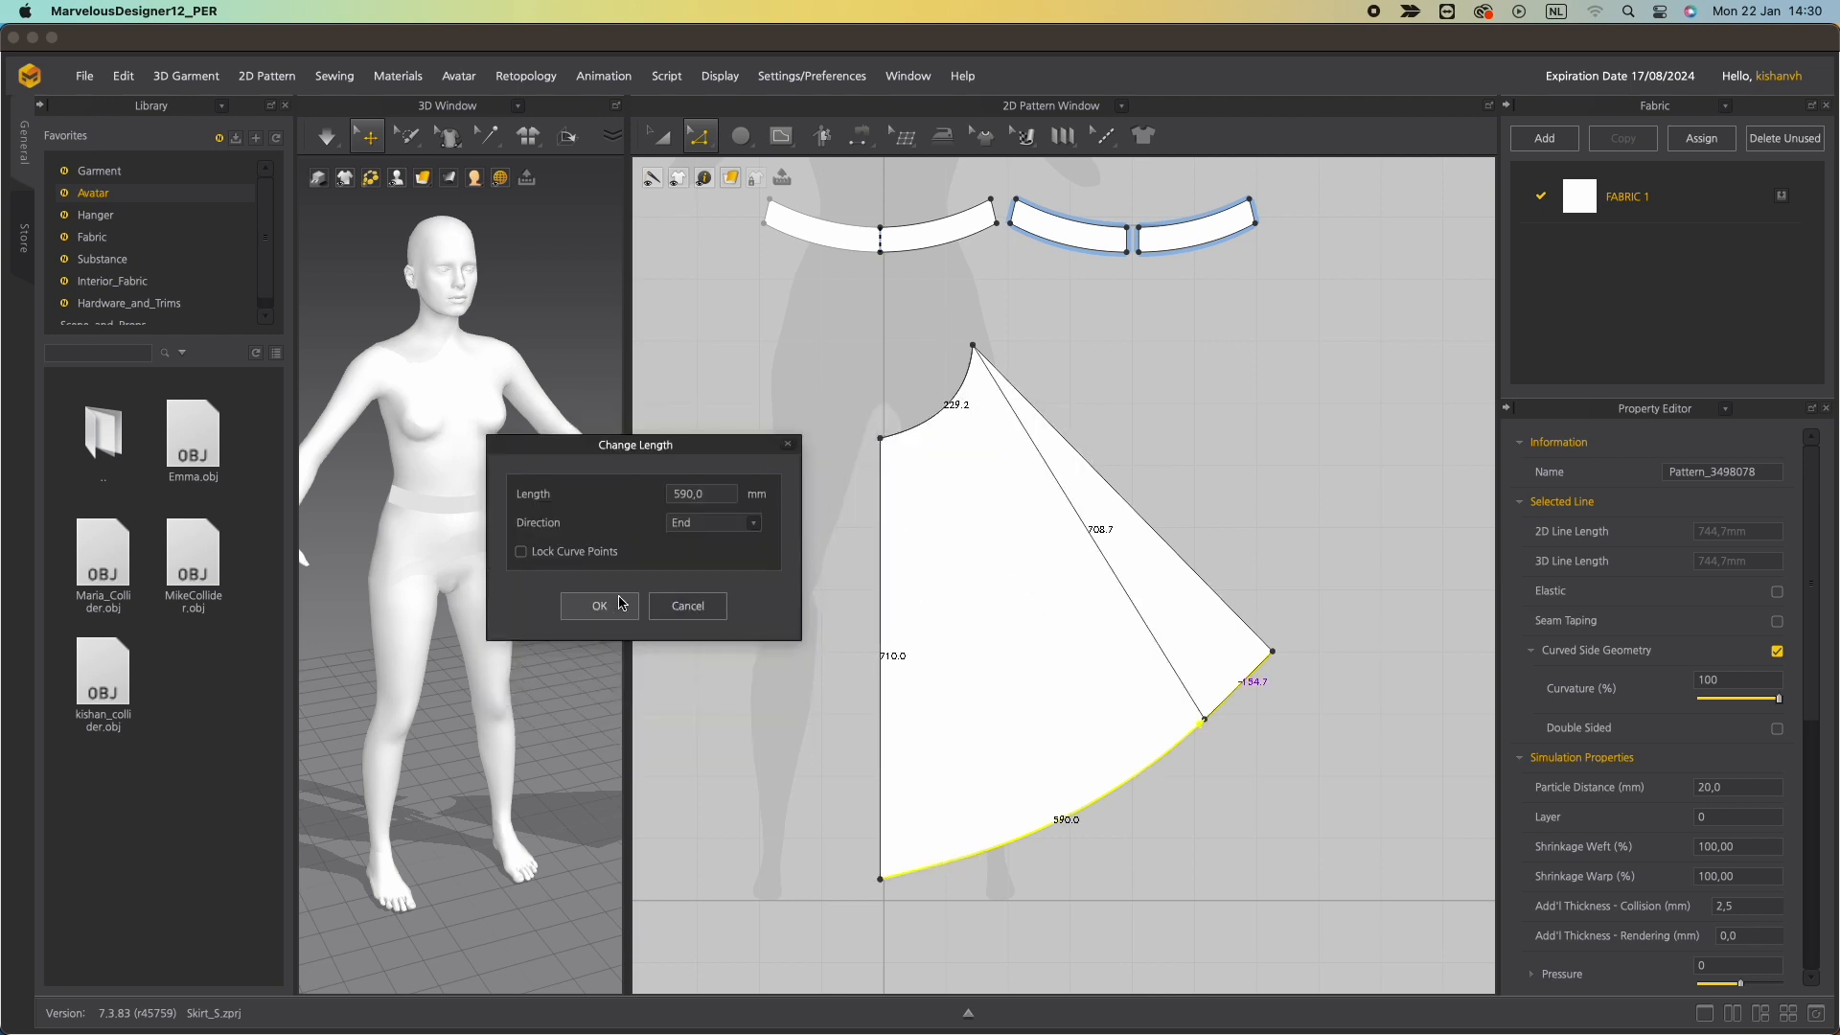
left_click(620, 601)
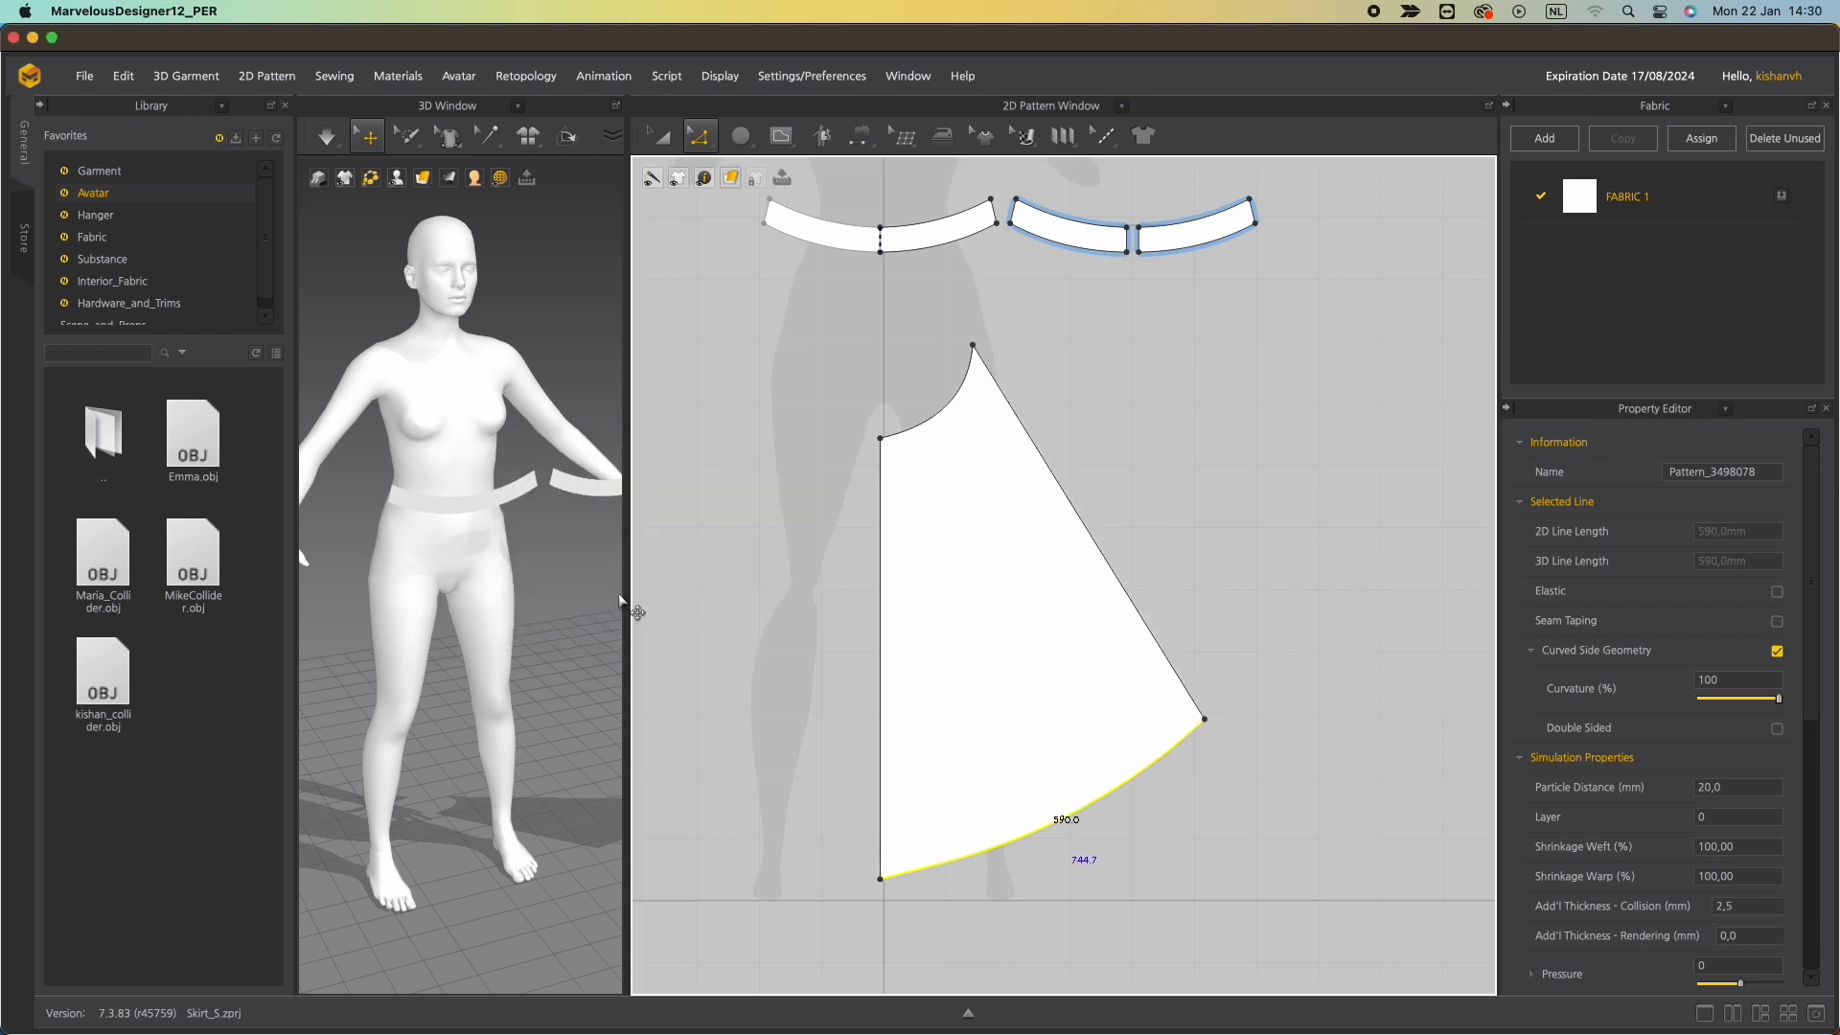
Move the waist's upper corner point down and adjust the waist curve's shape.
left_click_drag(970, 346, 959, 426)
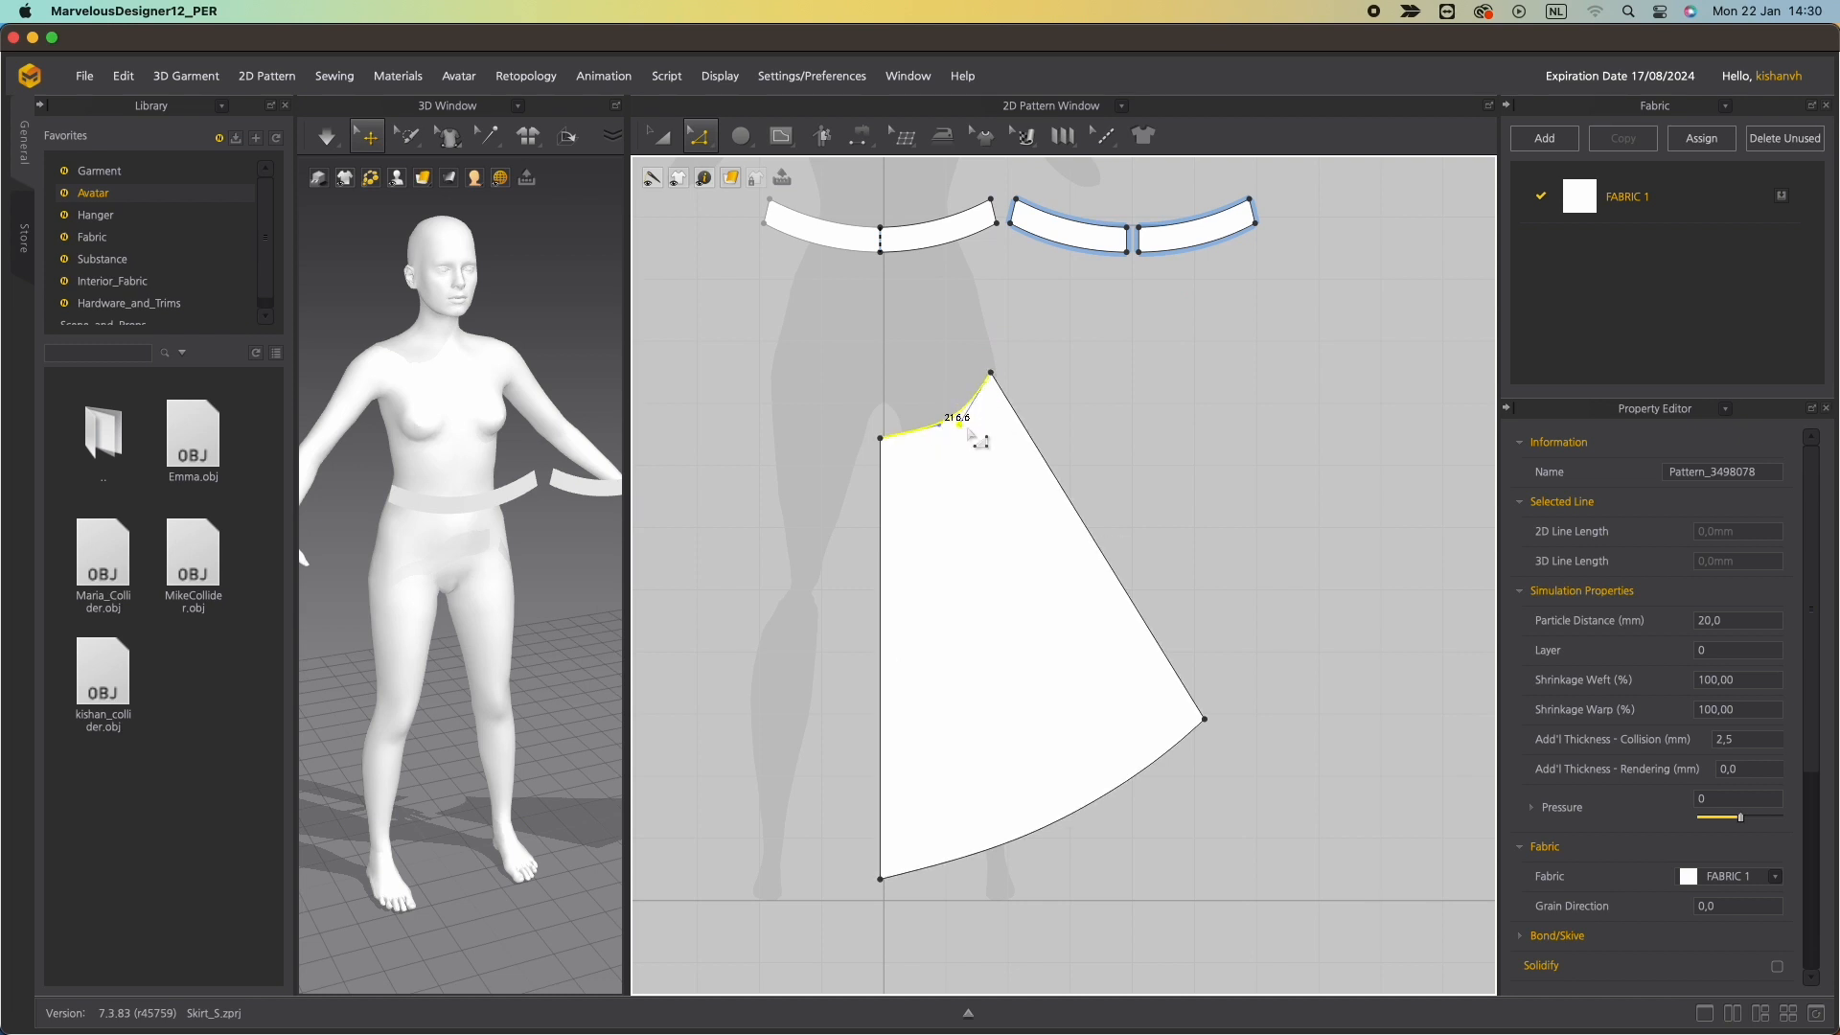
left_click(1093, 532)
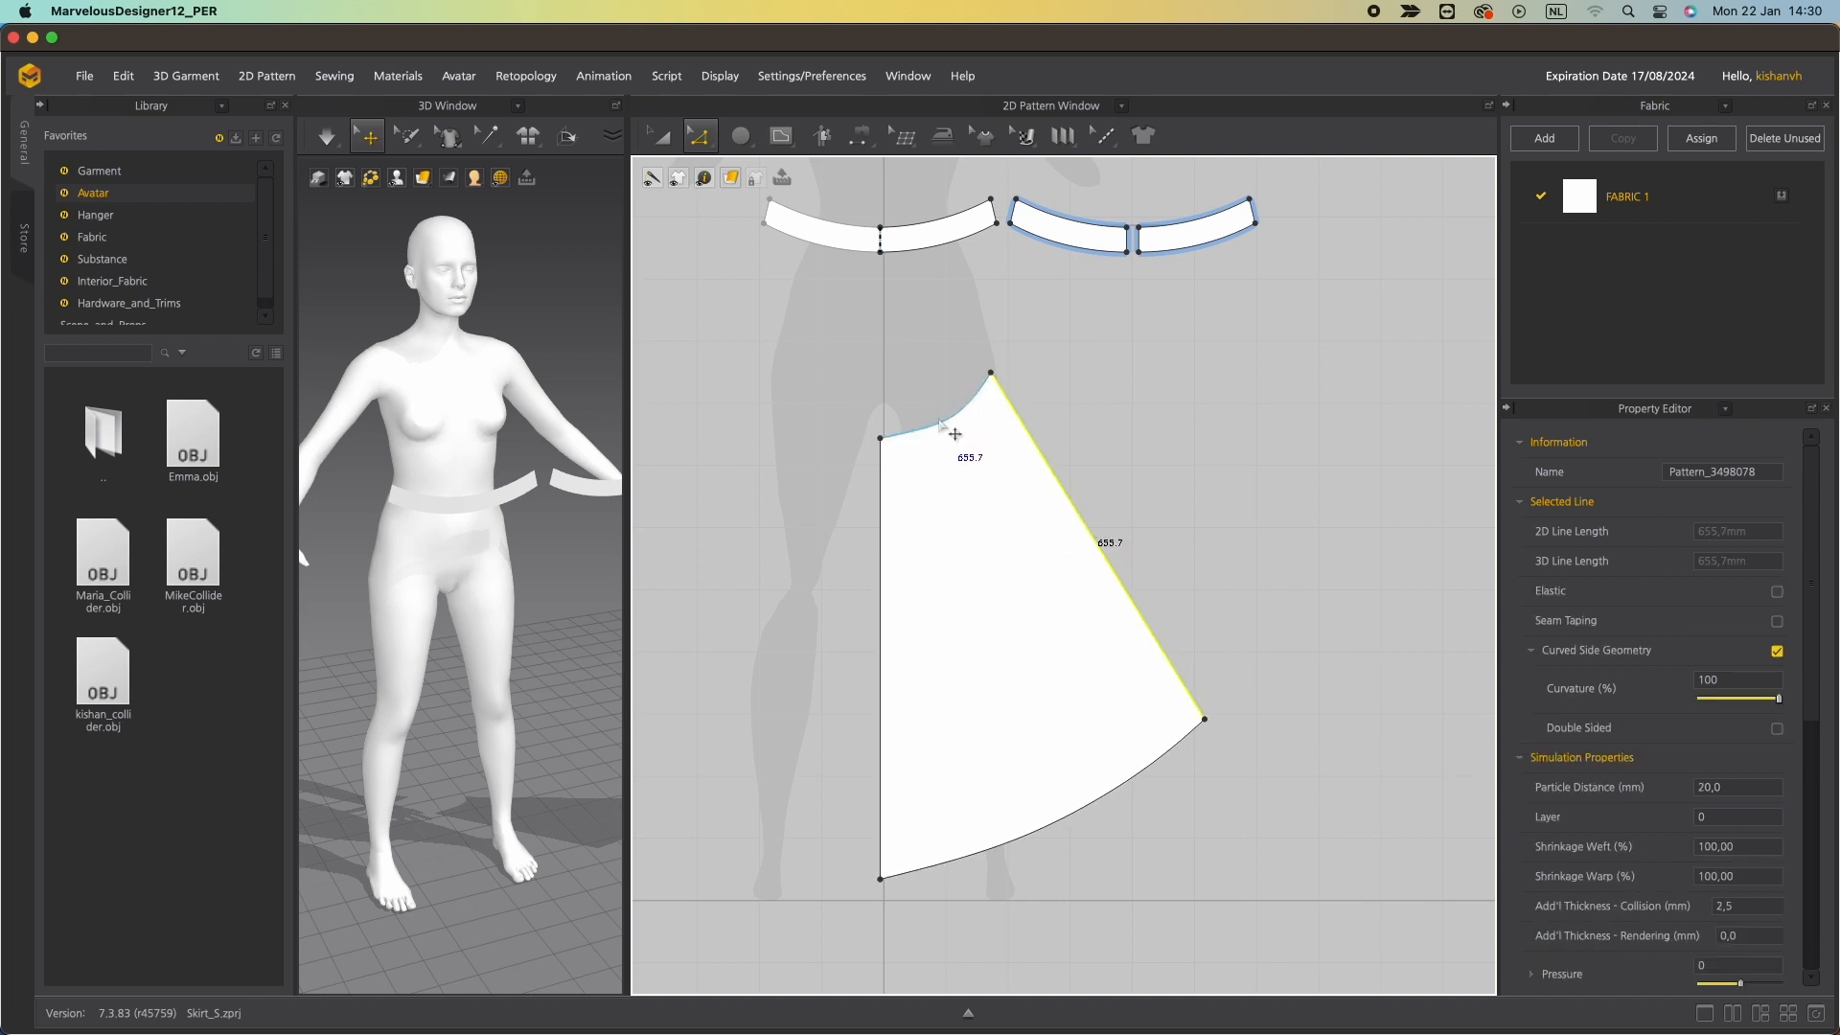
key("Escape")
left_click(944, 421)
left_click_drag(943, 424, 985, 422)
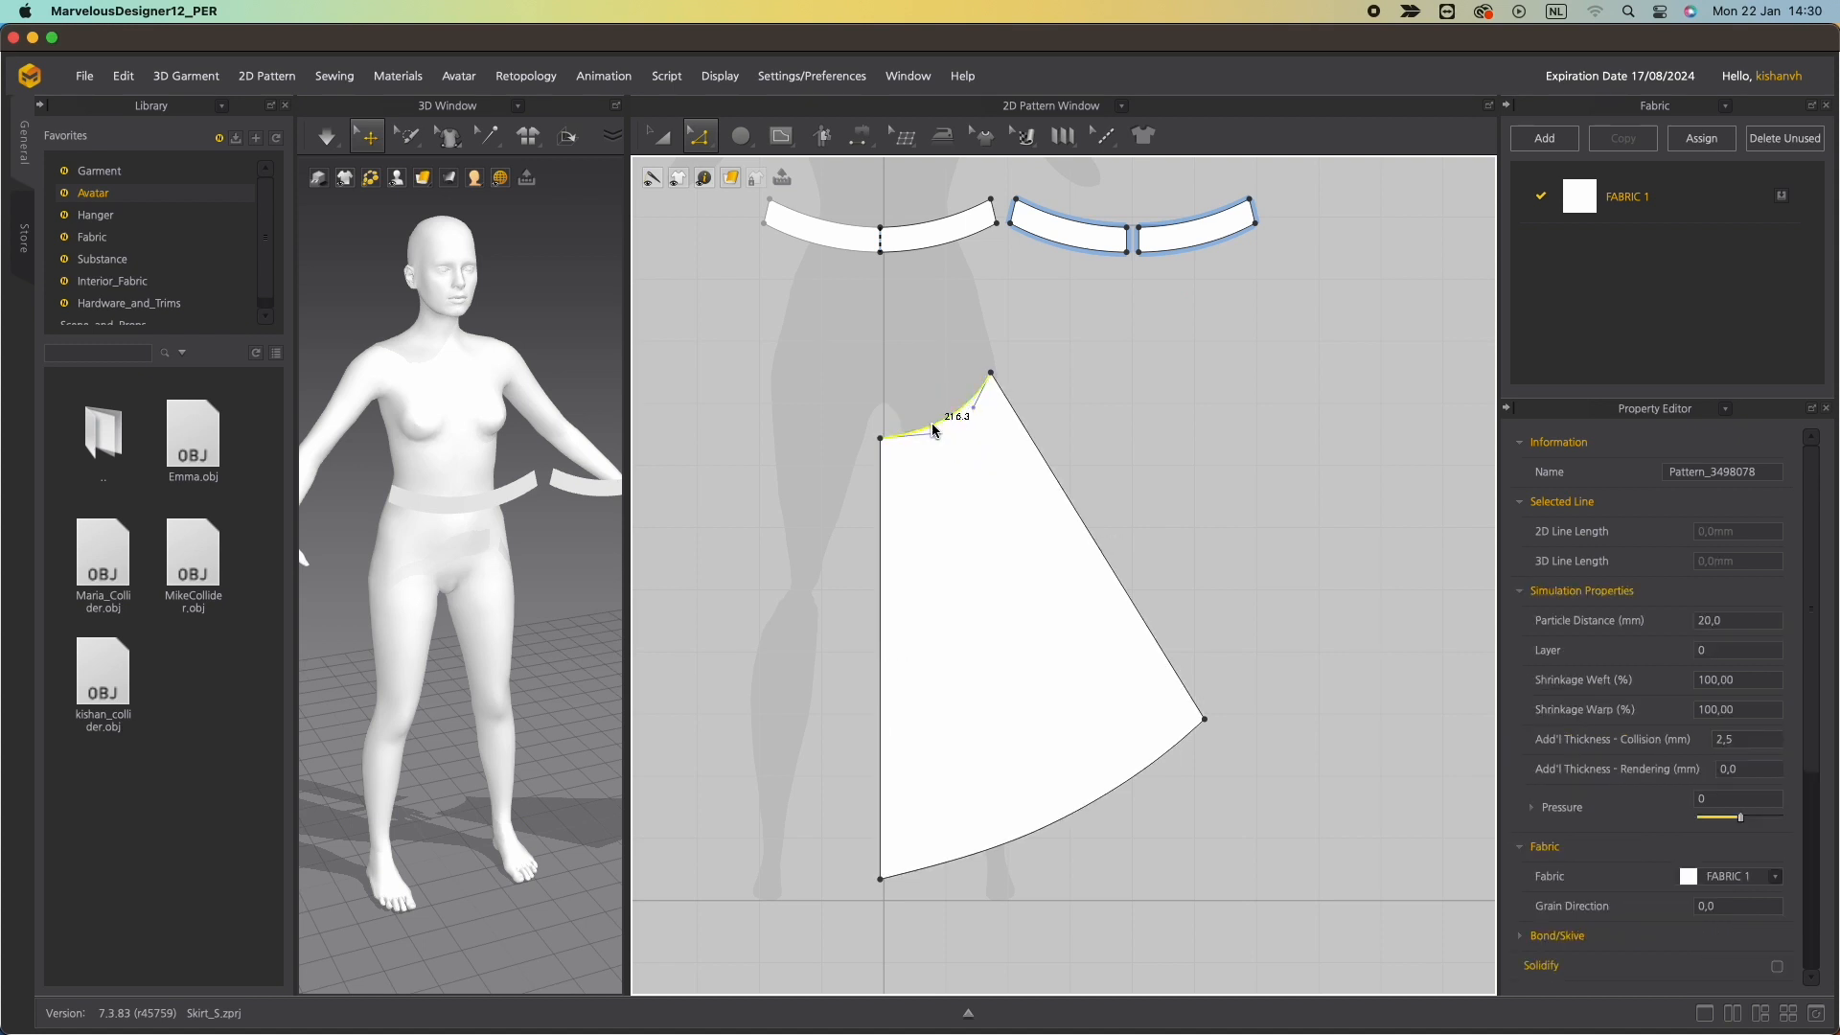
Set the waist curve's length to 195 mm.
right_click(934, 430)
left_click(1034, 557)
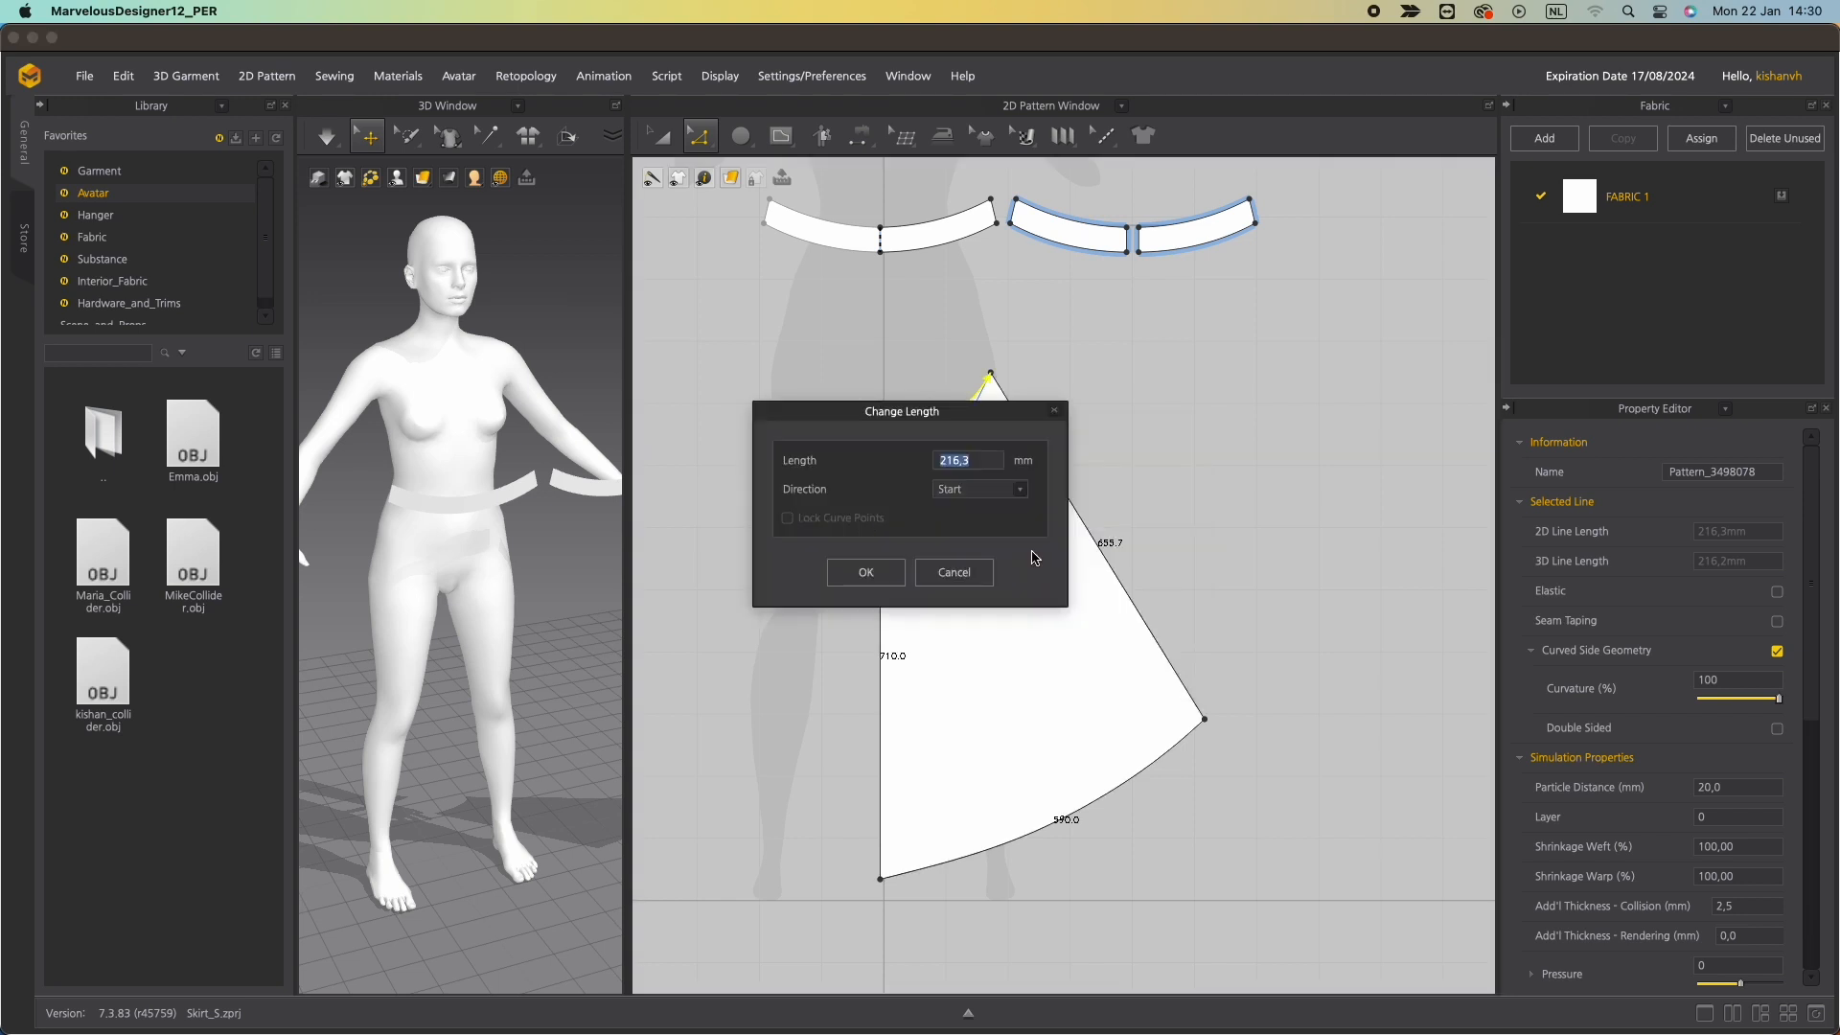
type("195")
left_click_drag(992, 414, 898, 587)
left_click(777, 764)
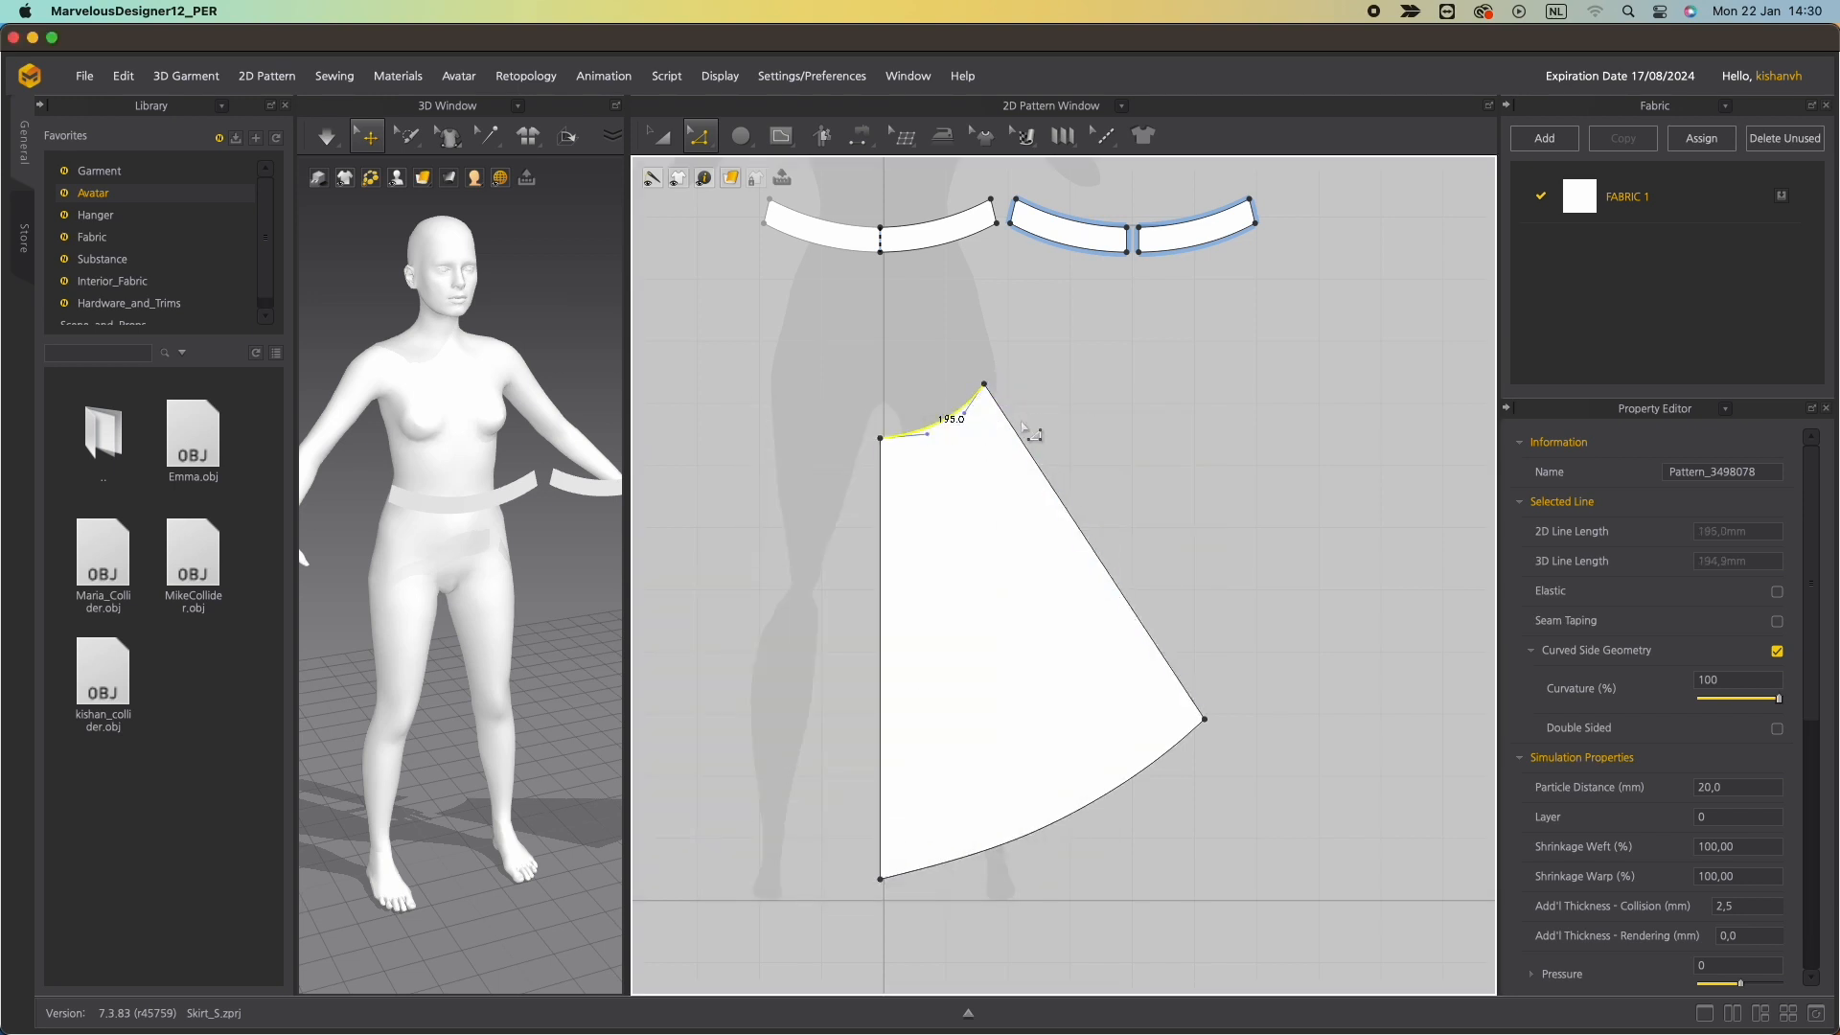
Set the slanted side edge back to 690 mm.
left_click(1153, 642)
right_click(1156, 640)
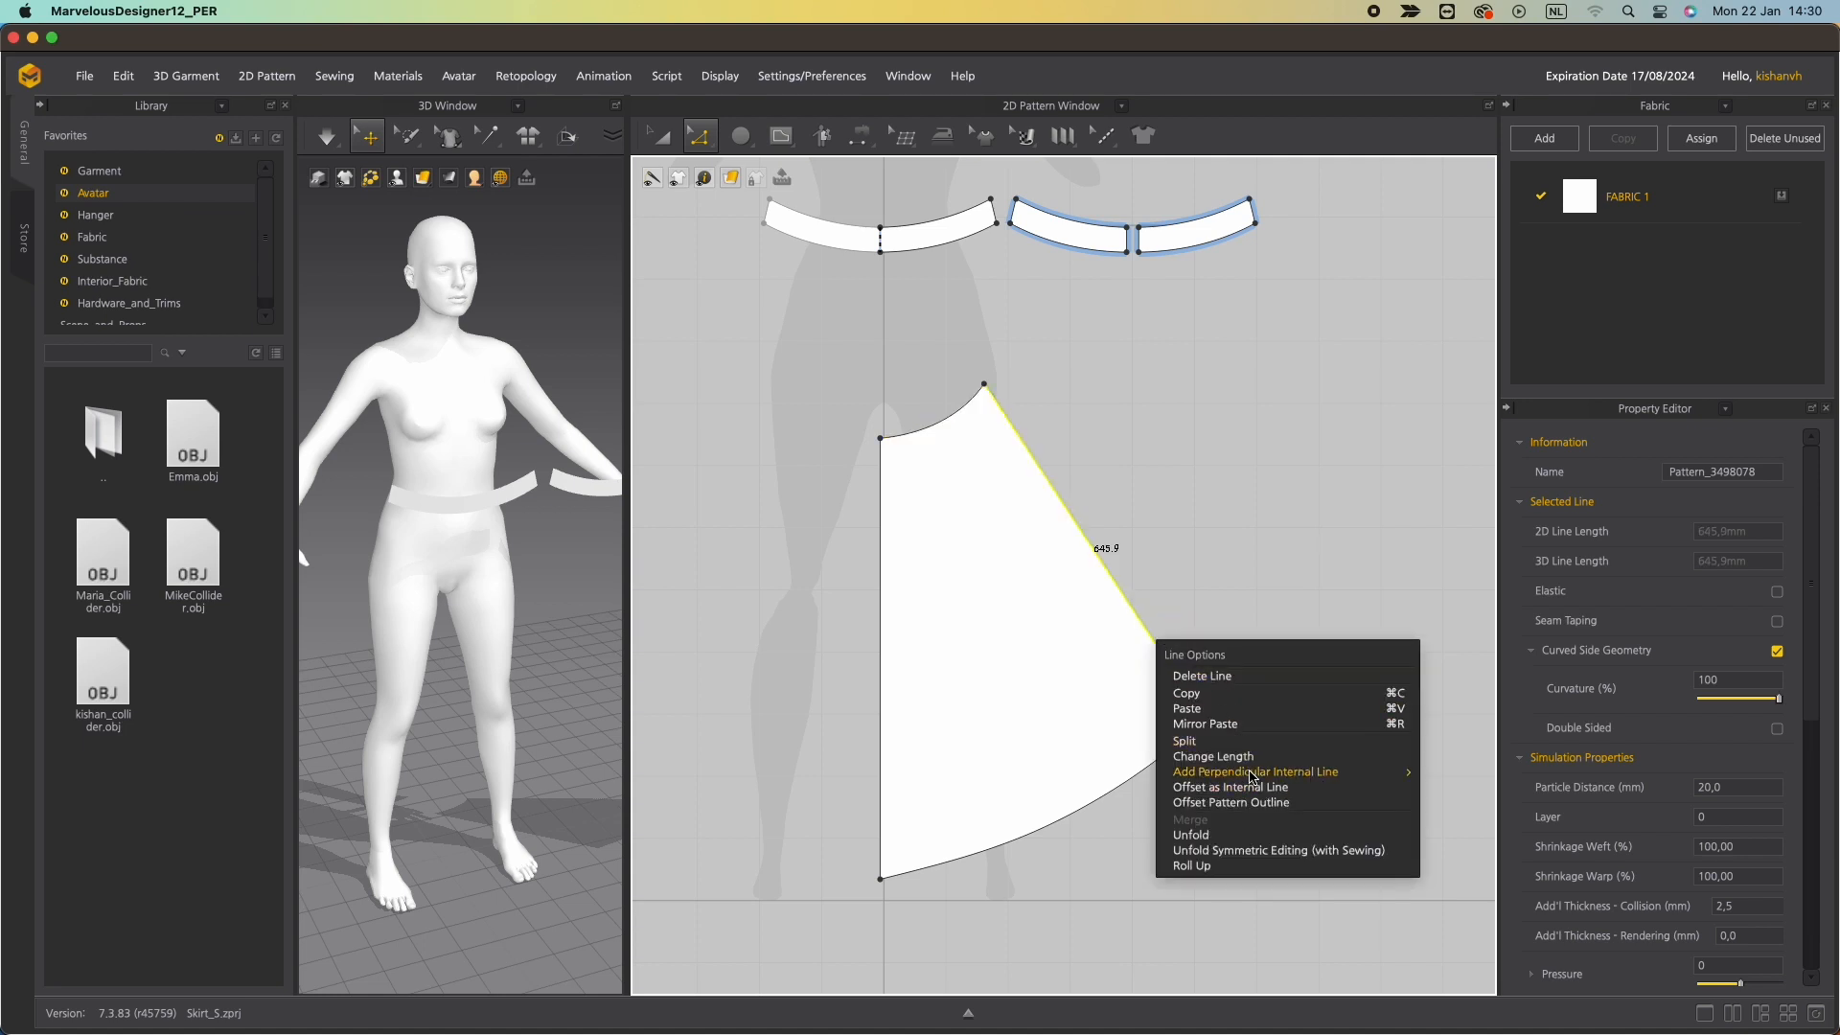
left_click(1243, 756)
type("690")
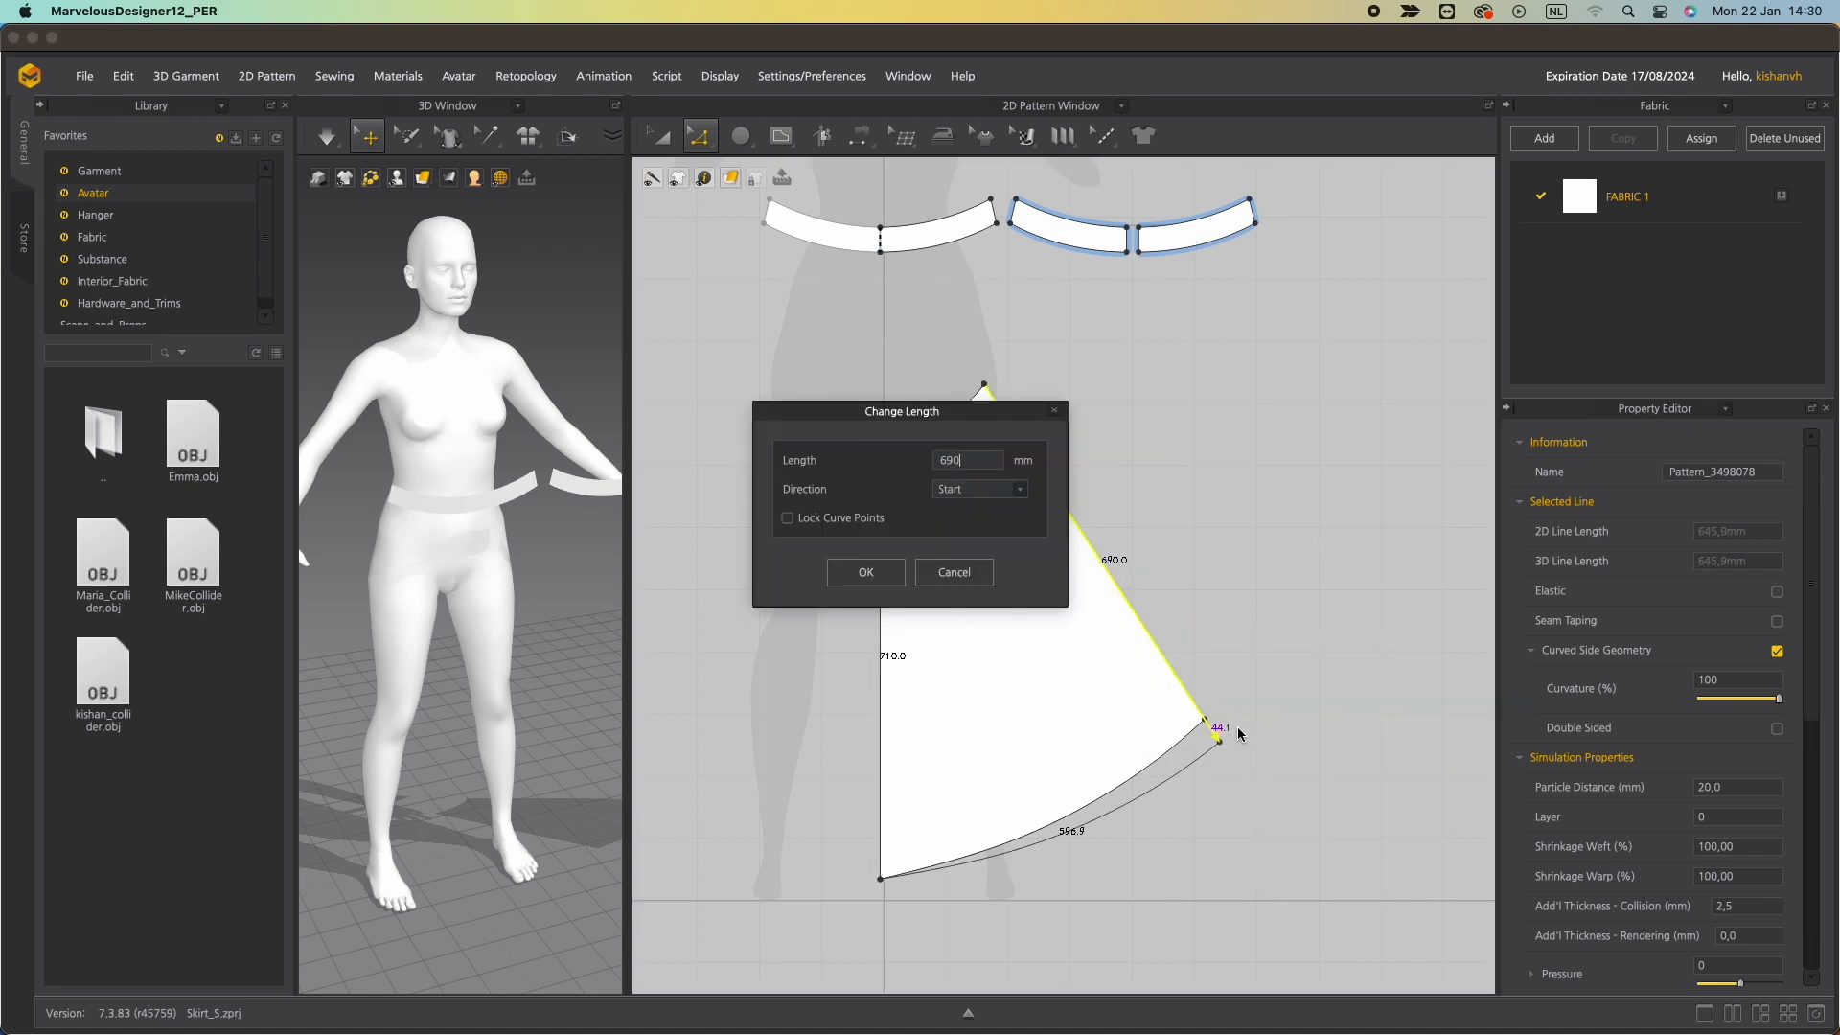
left_click(865, 573)
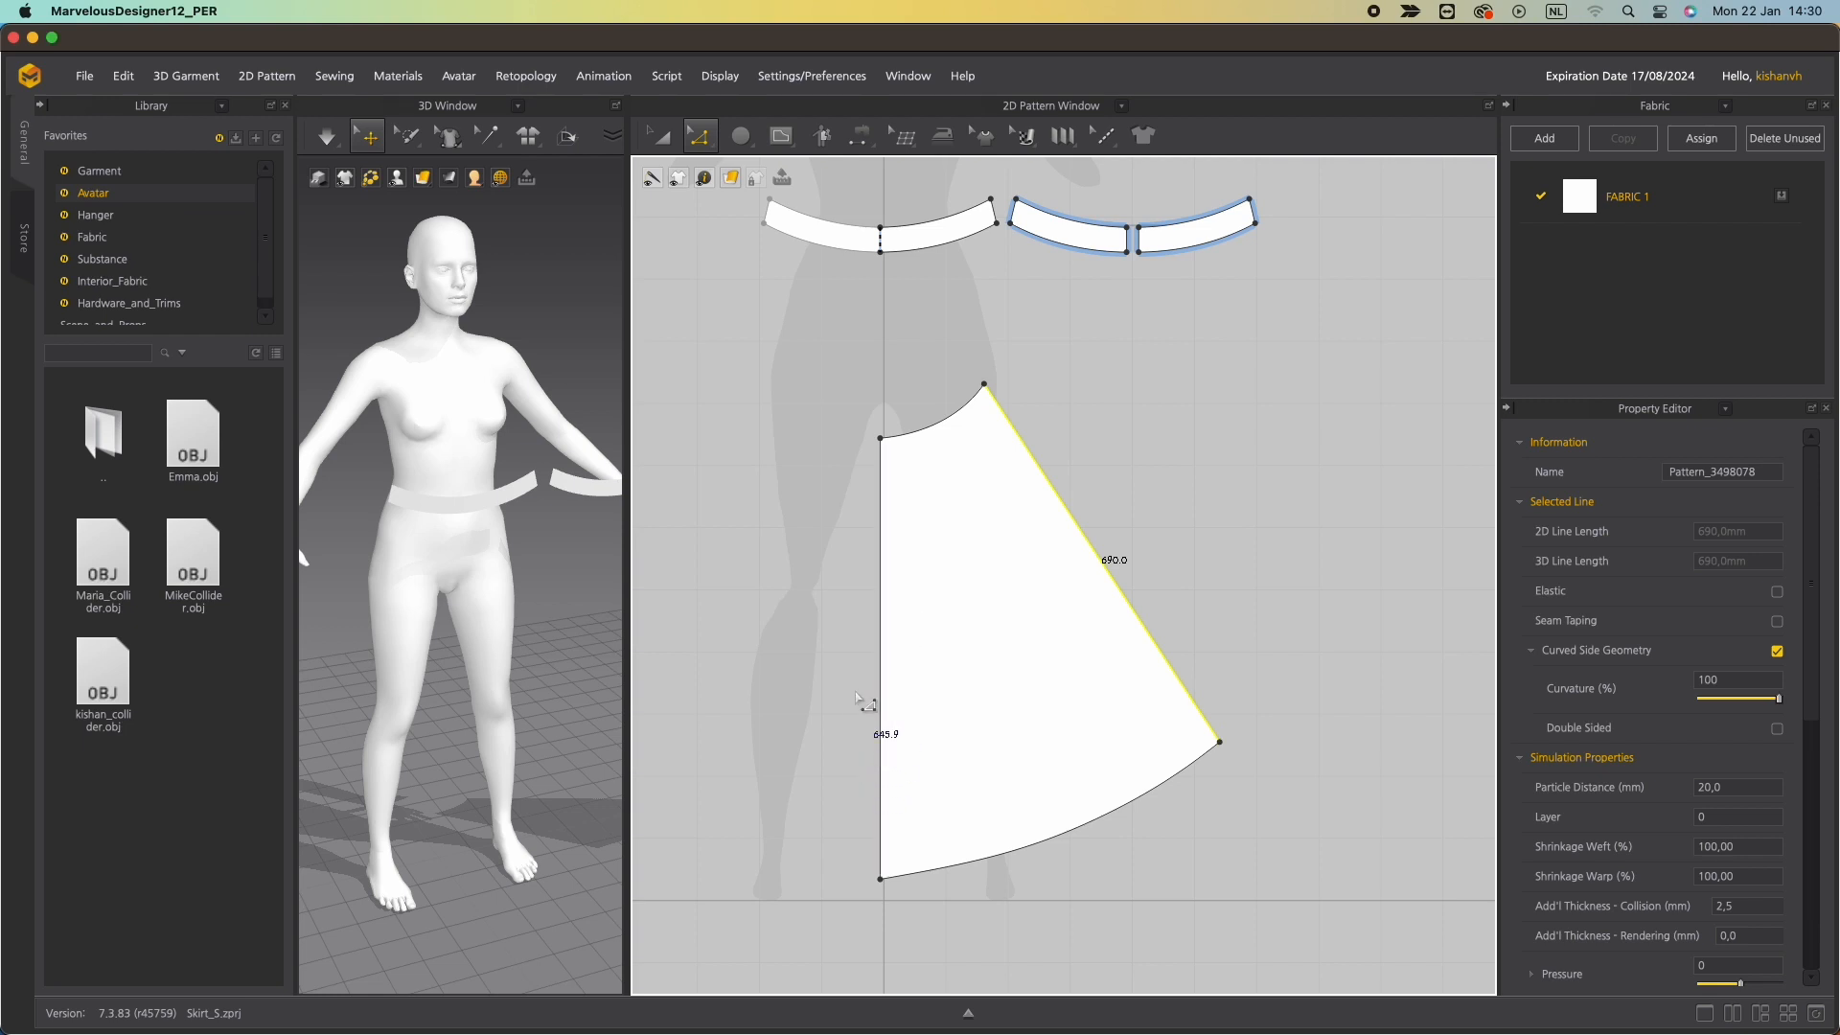
Set the hem curve to 590 mm measured from its end point, and check the waist edge length.
left_click(1088, 821)
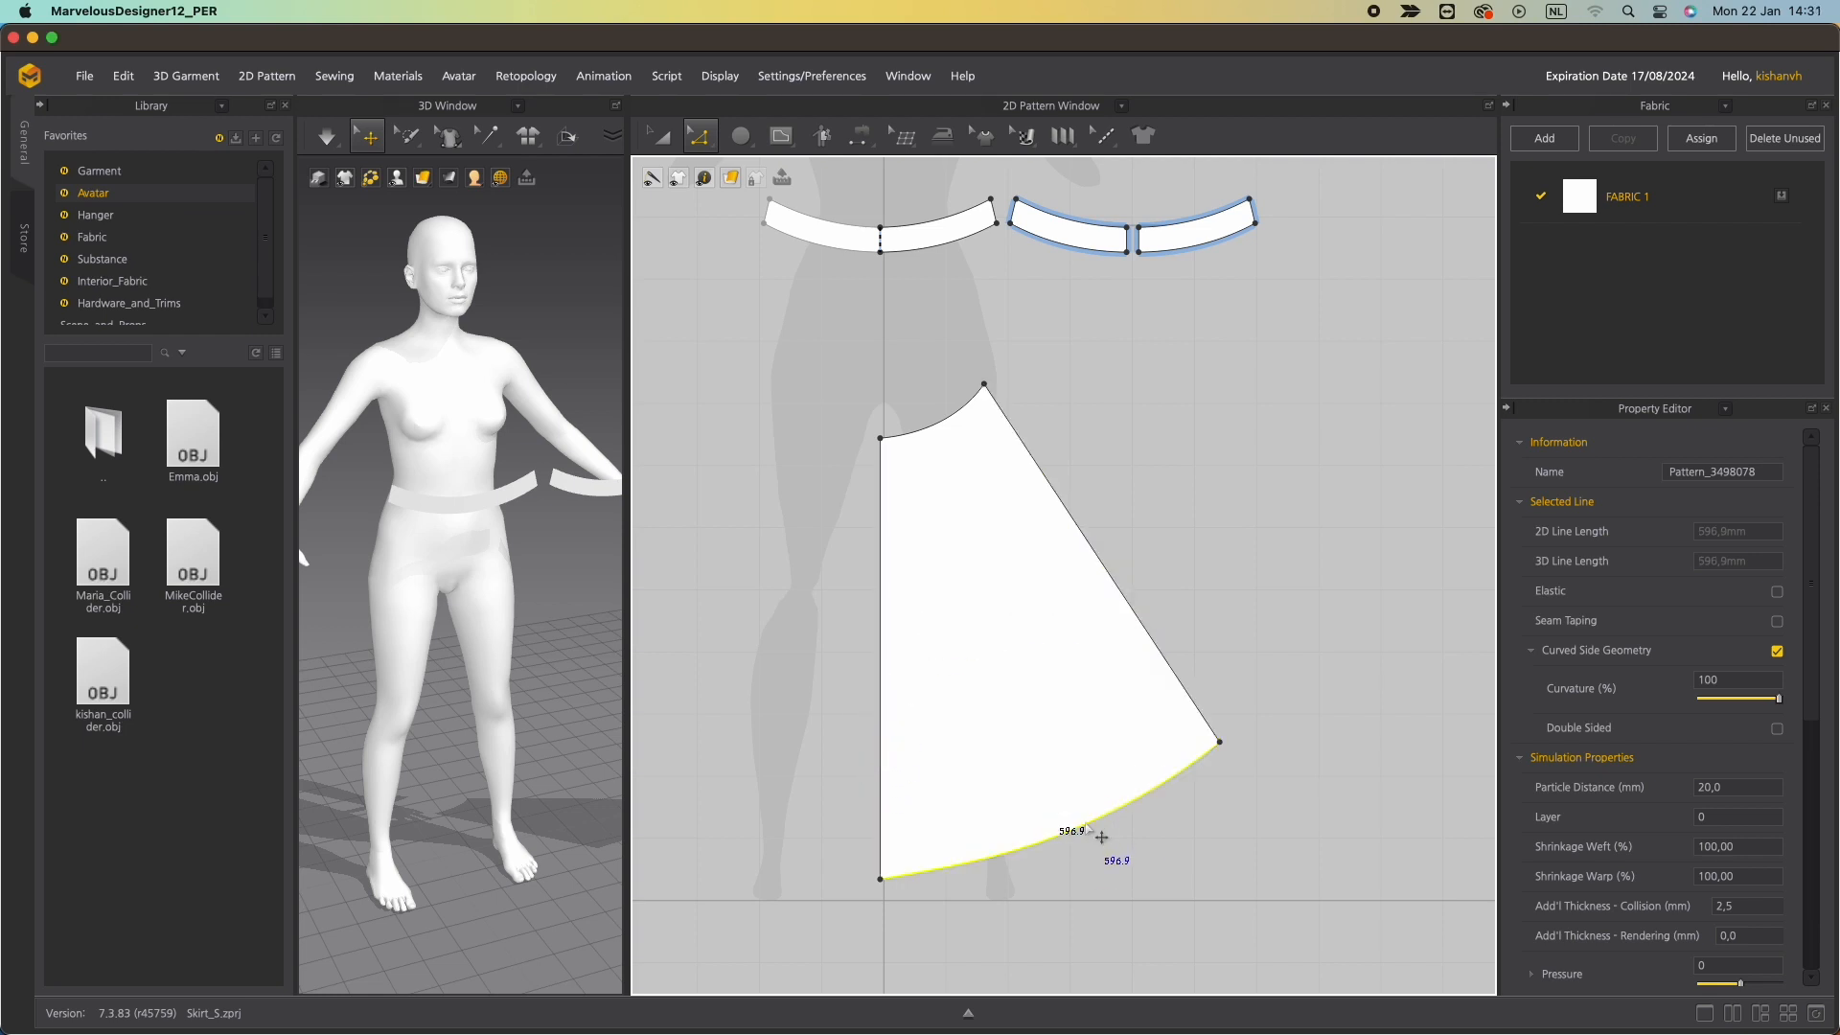
right_click(1086, 820)
left_click(1157, 688)
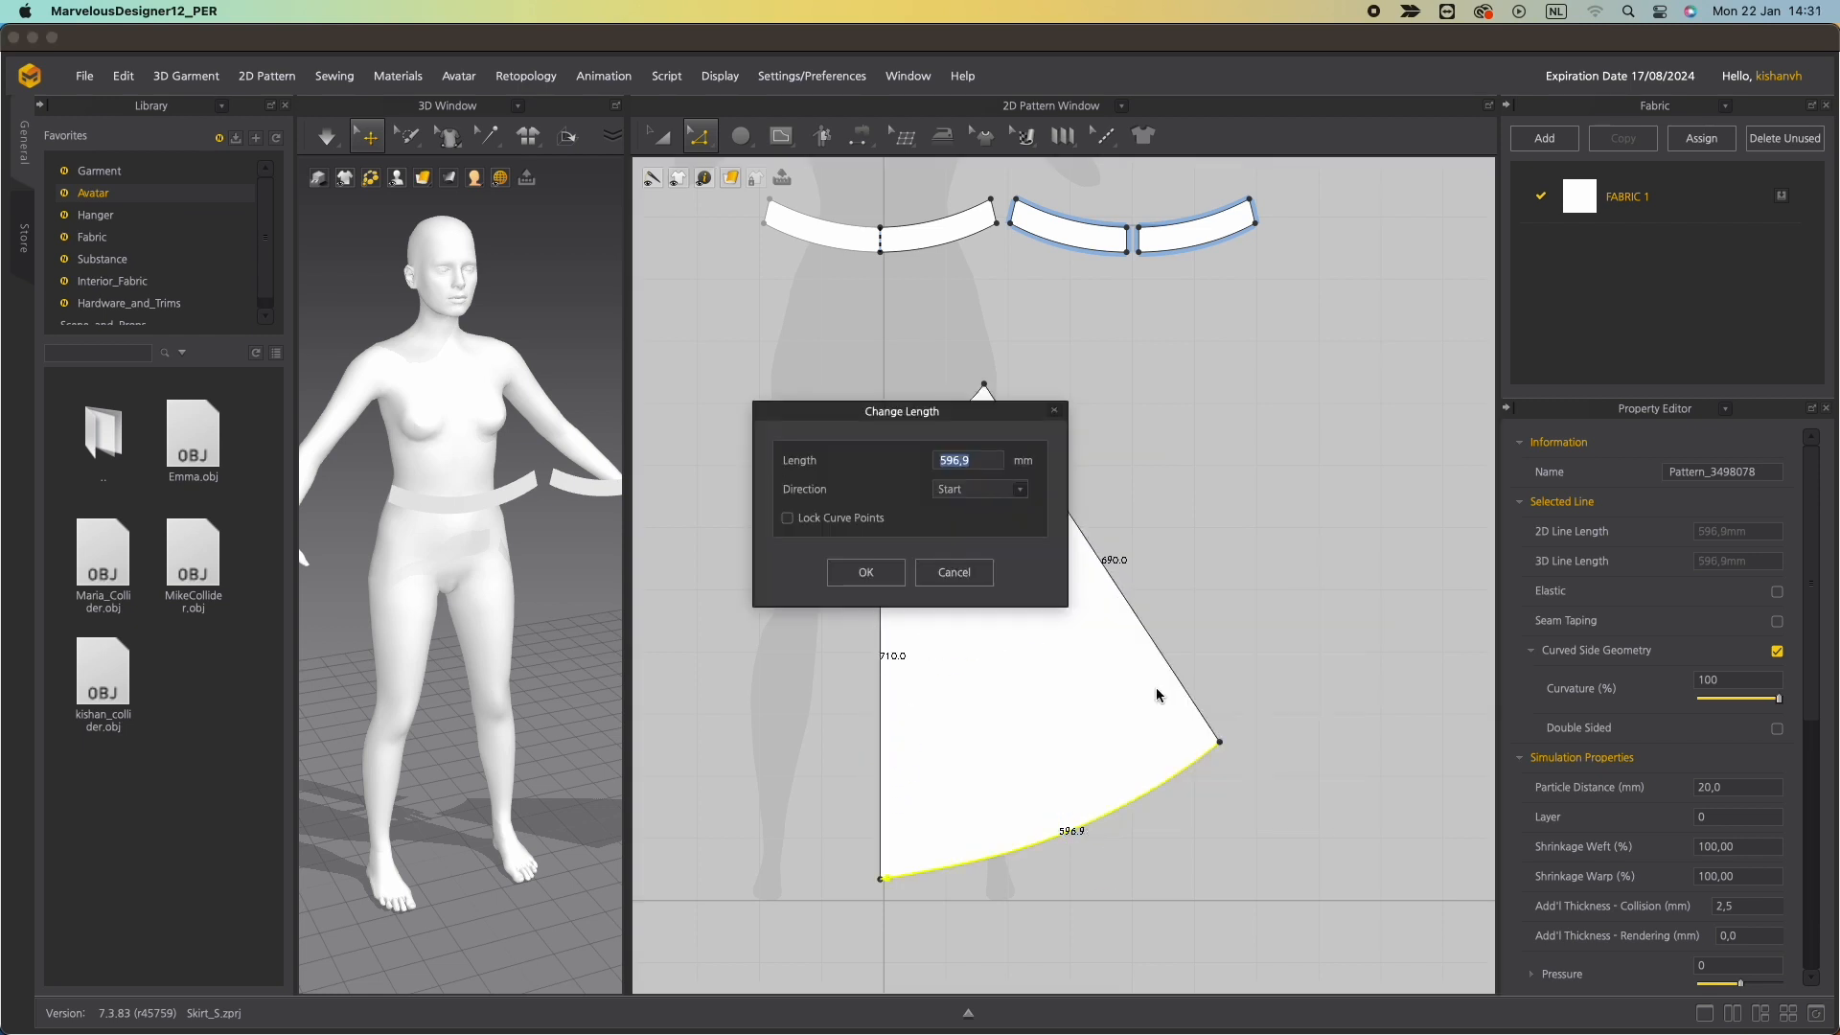
type("590")
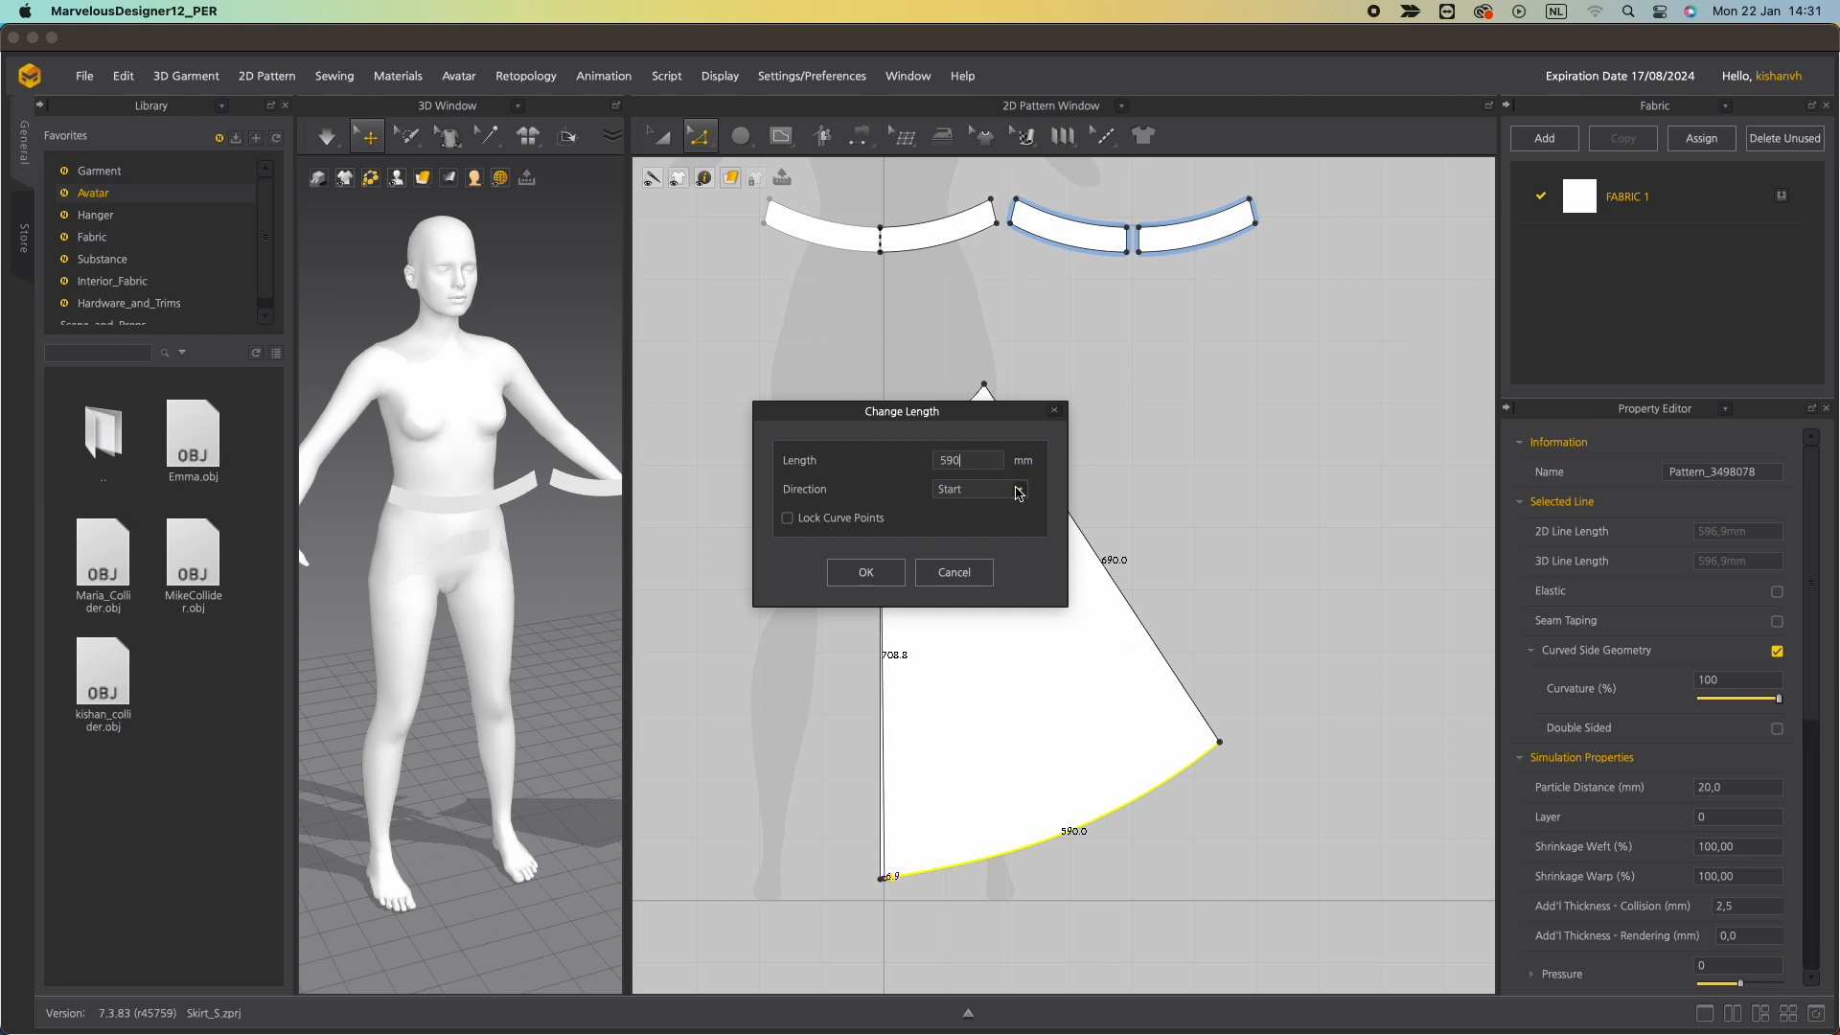
left_click(1013, 495)
left_click(958, 518)
left_click(865, 572)
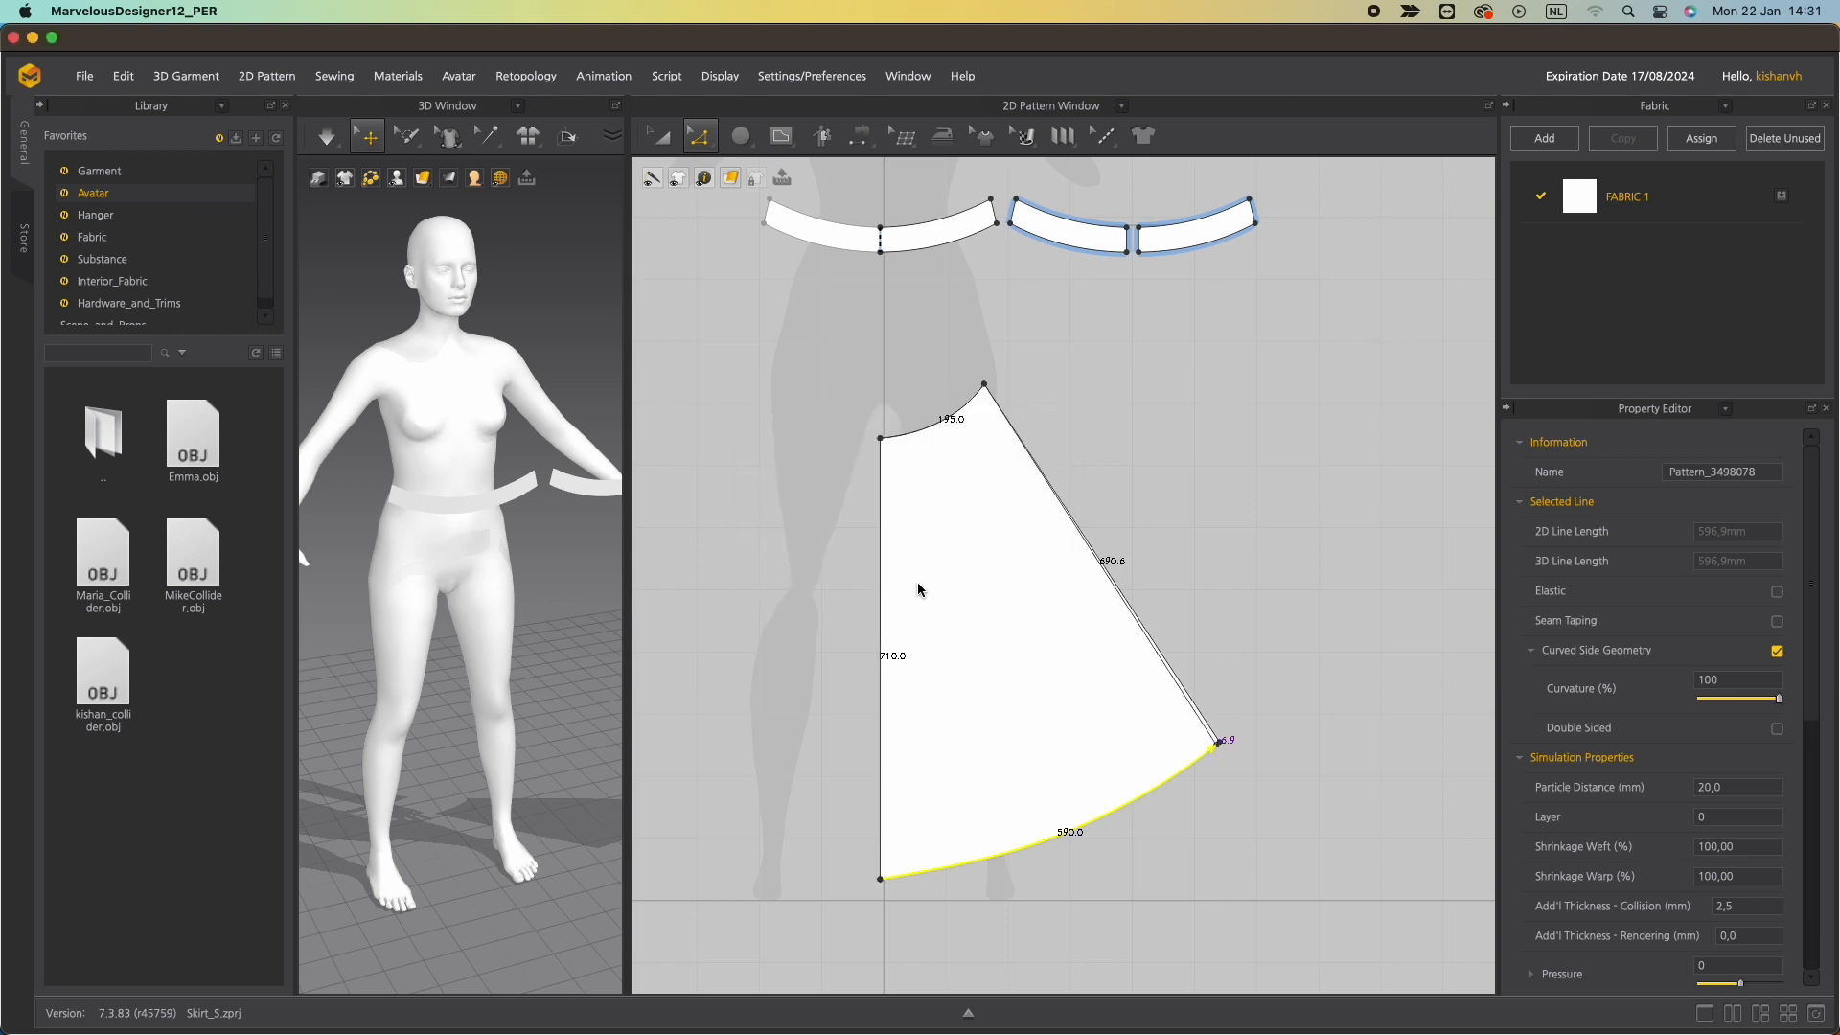
left_click(953, 413)
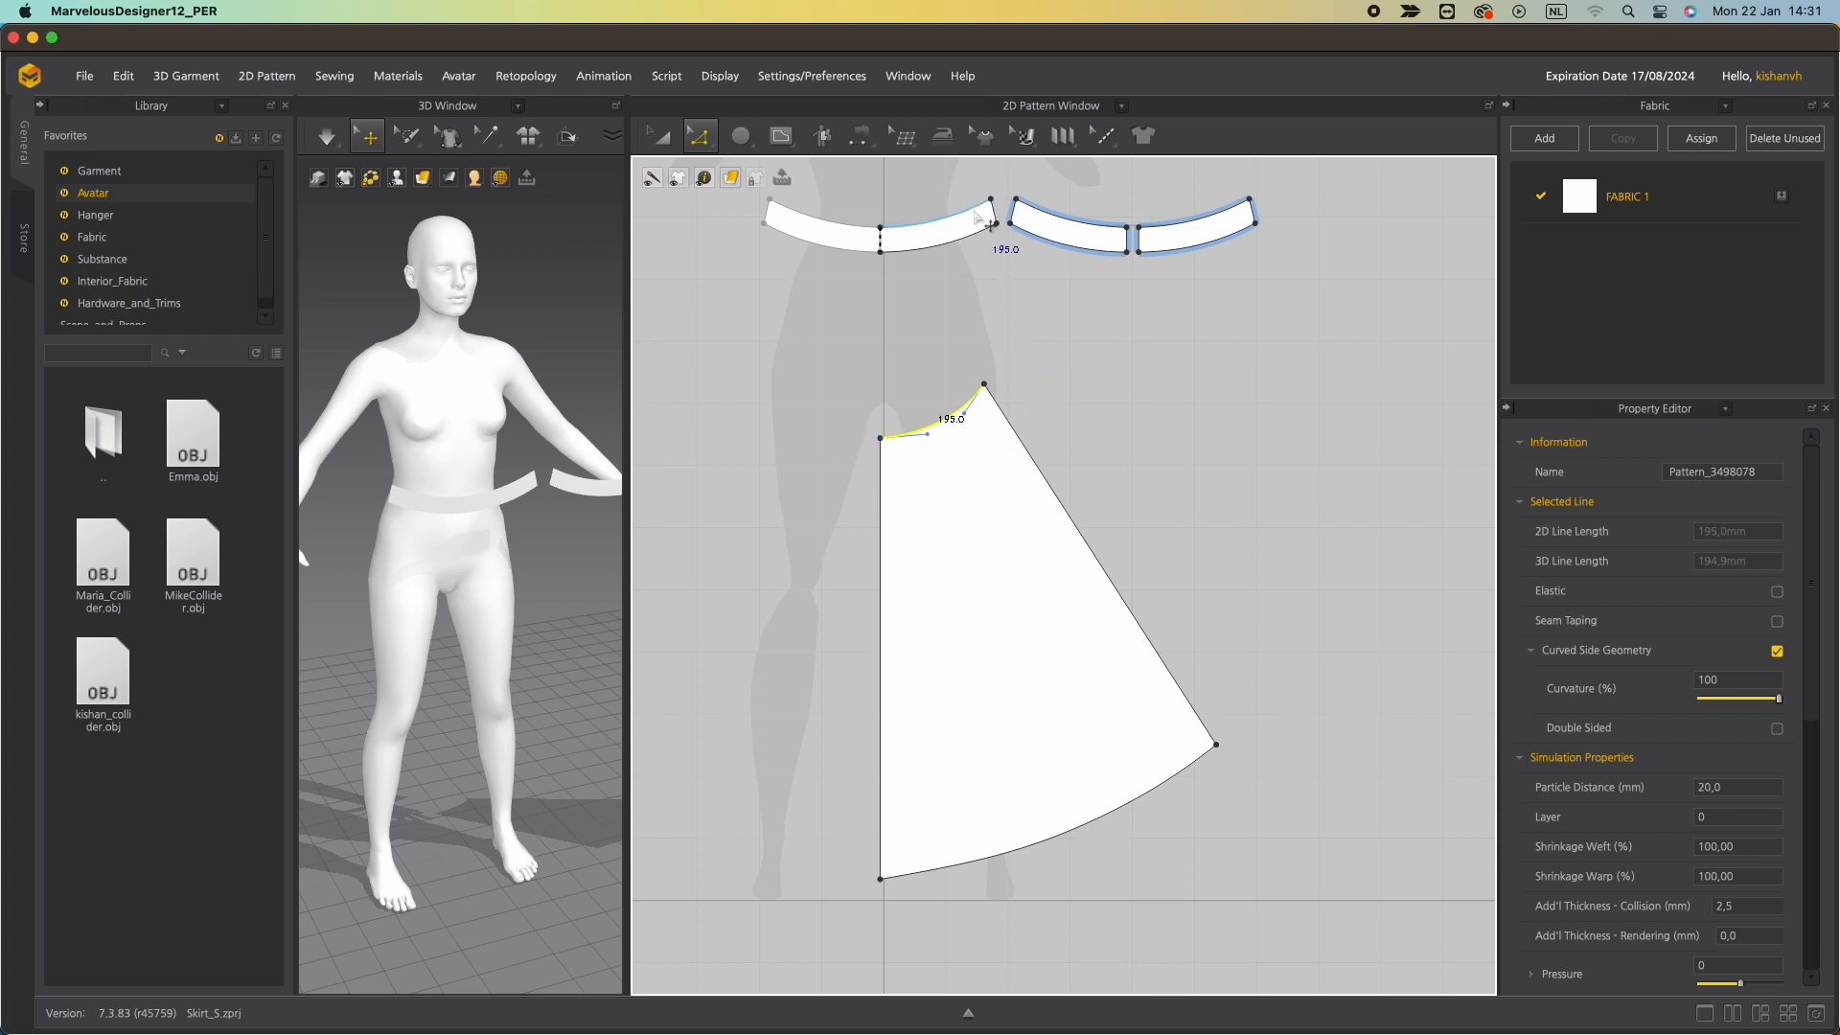
Create a symmetric copy of the skirt panel with sewing and place it mirrored beside the original.
left_click(951, 251)
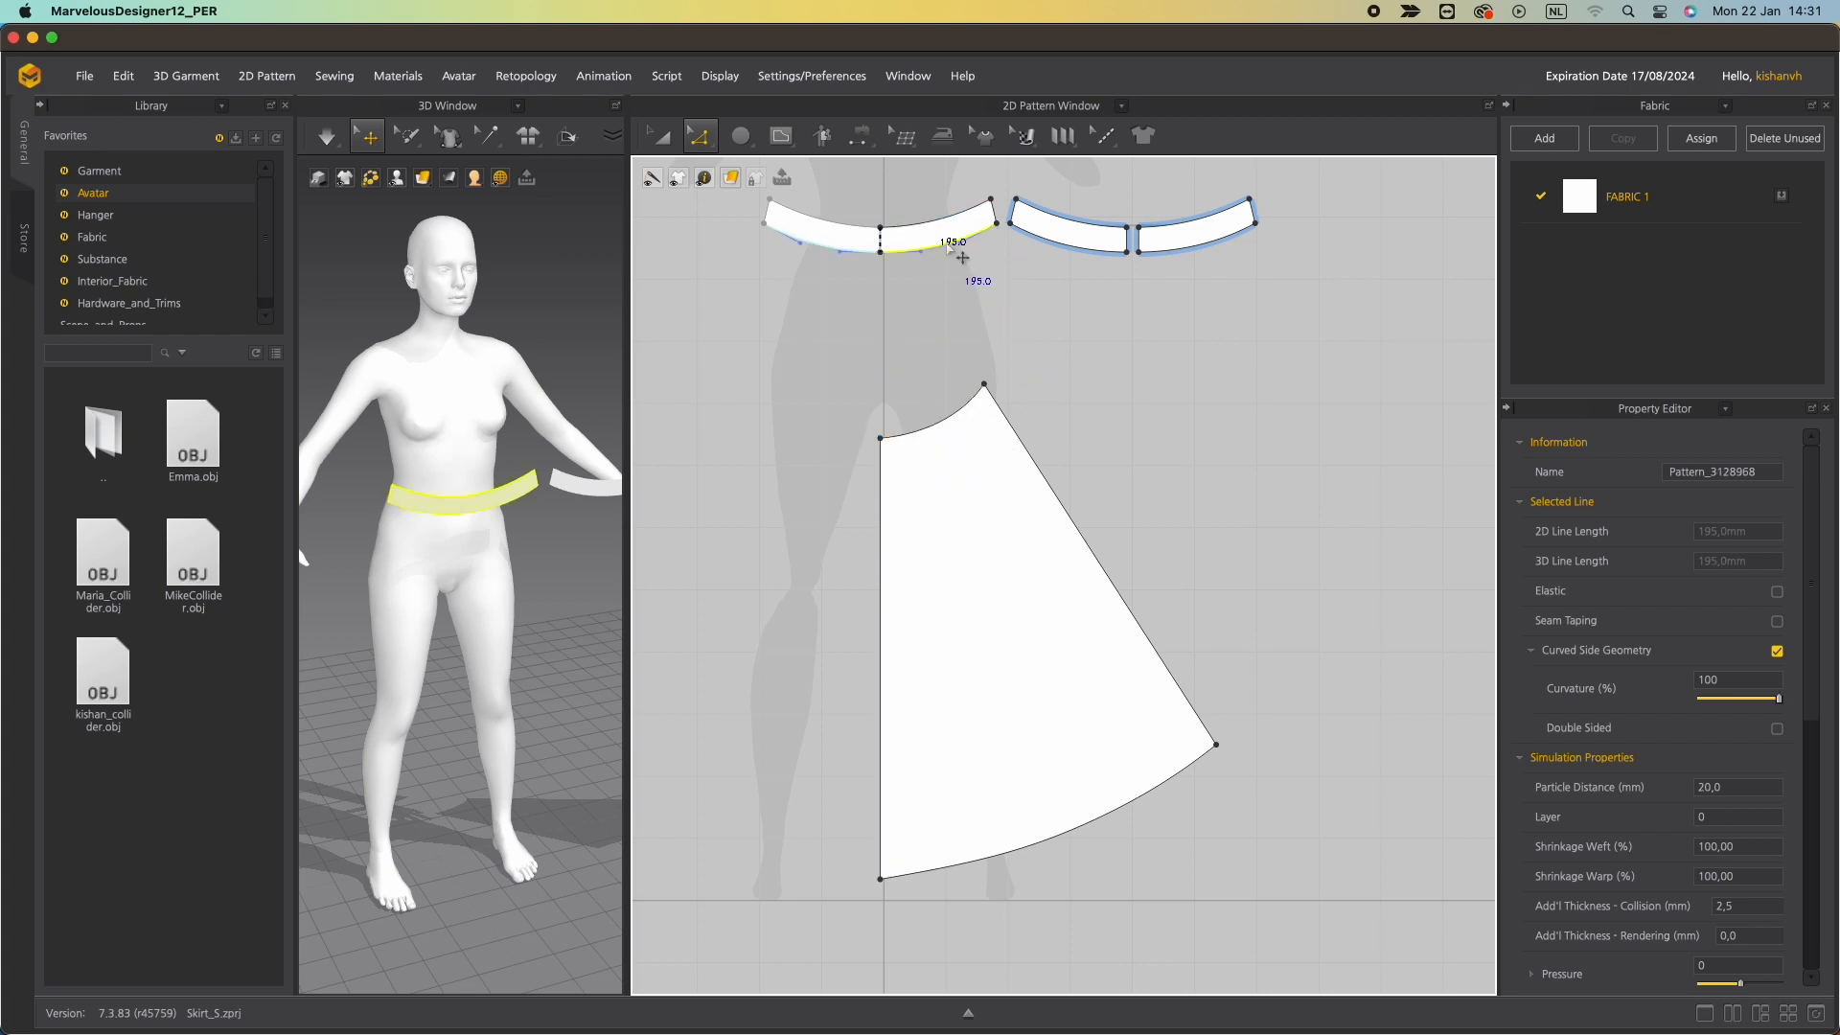
left_click(882, 559)
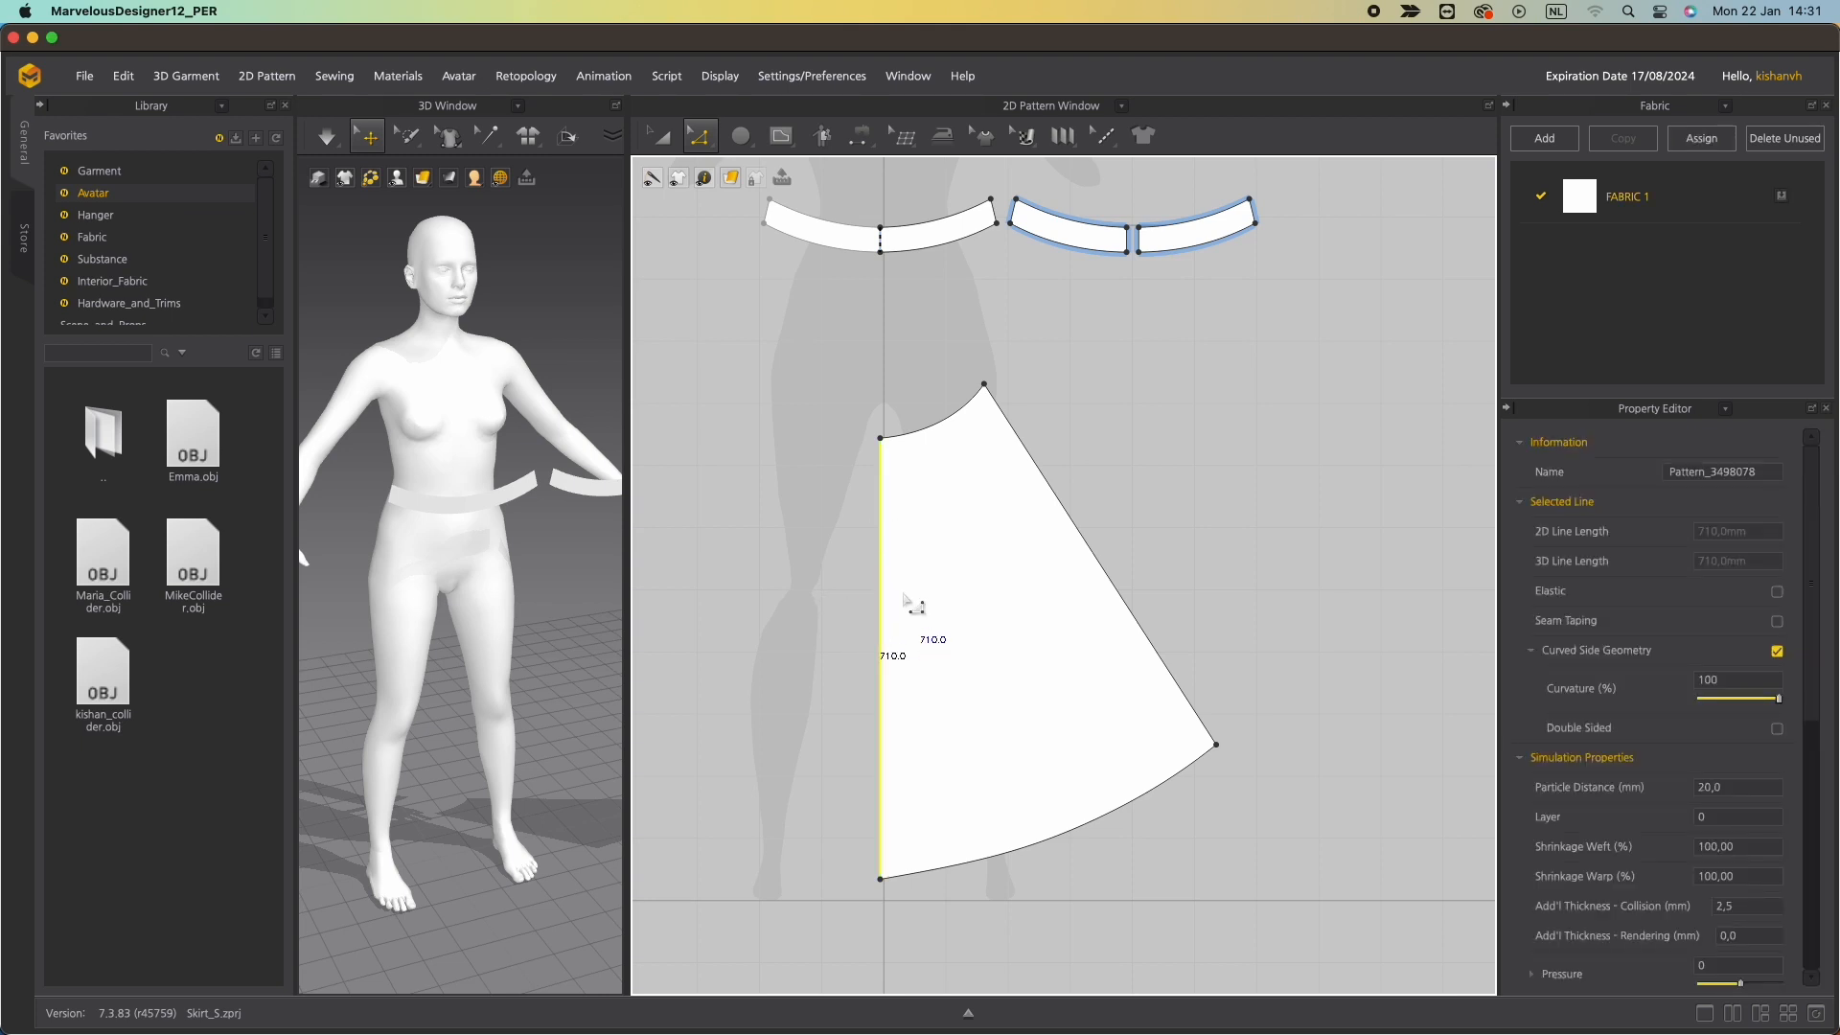
key("a")
left_click(977, 537)
right_click(977, 536)
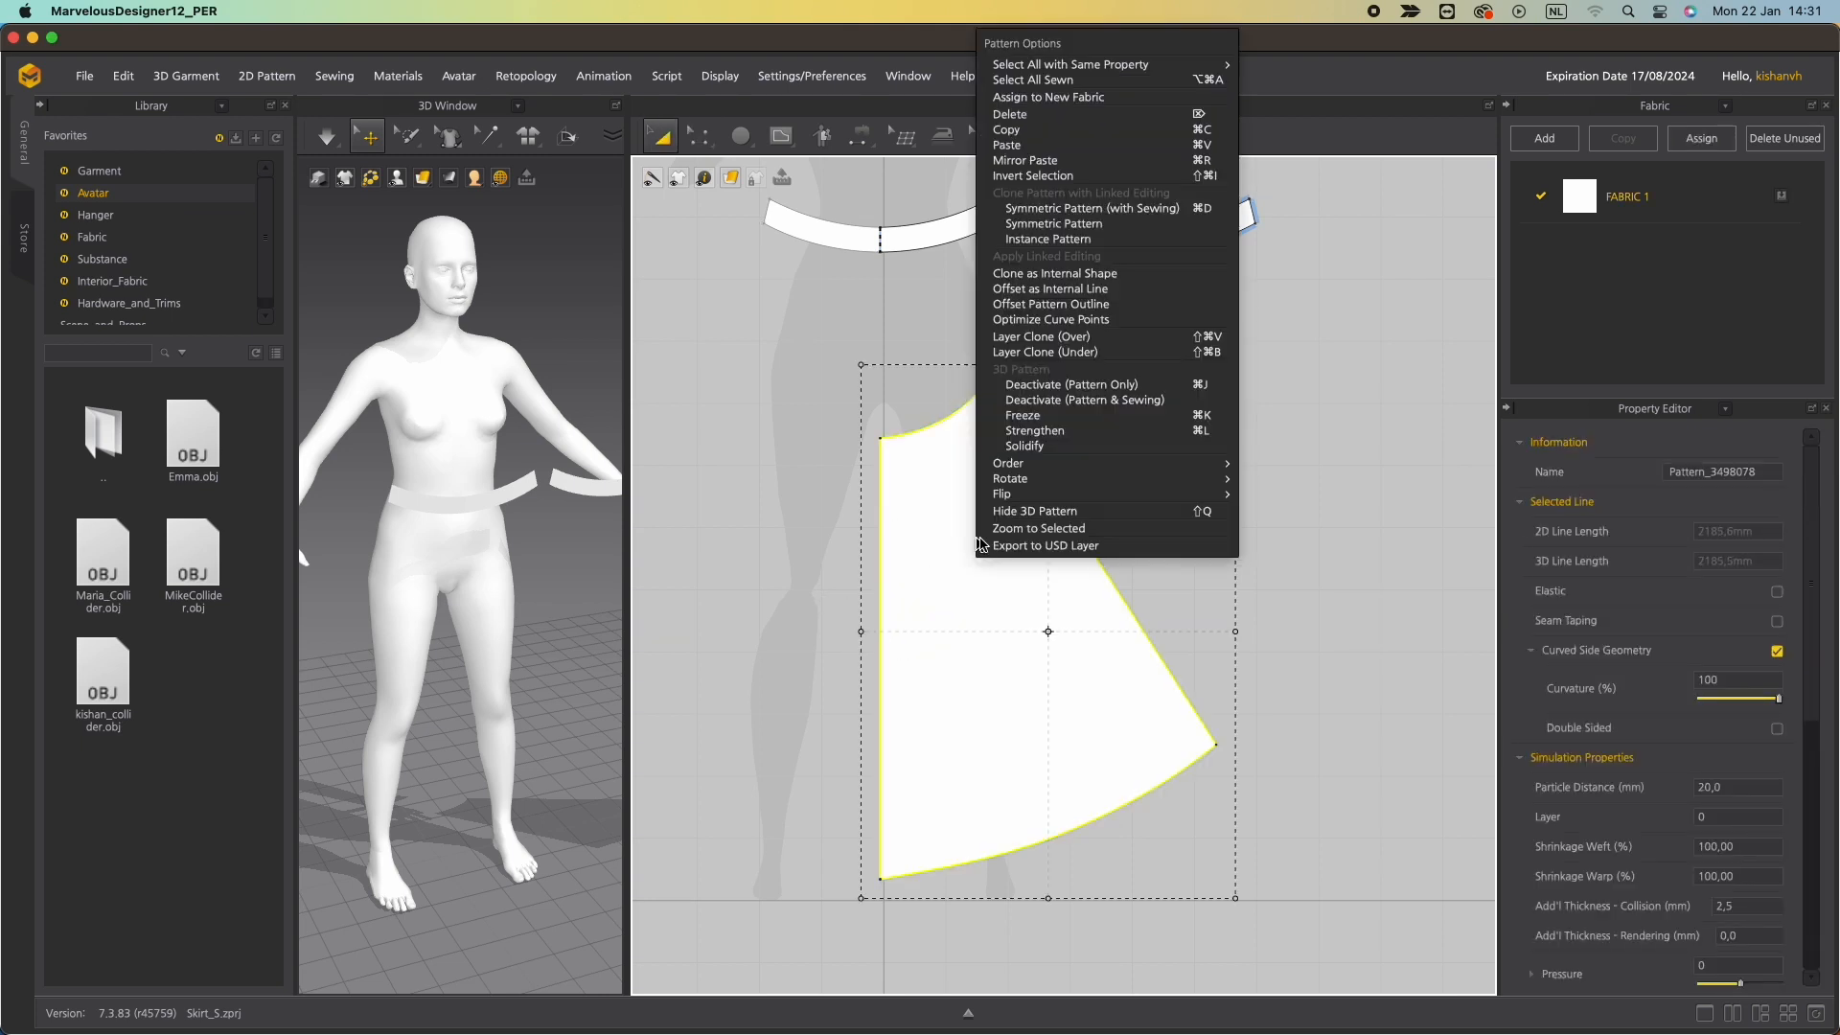
left_click(1054, 208)
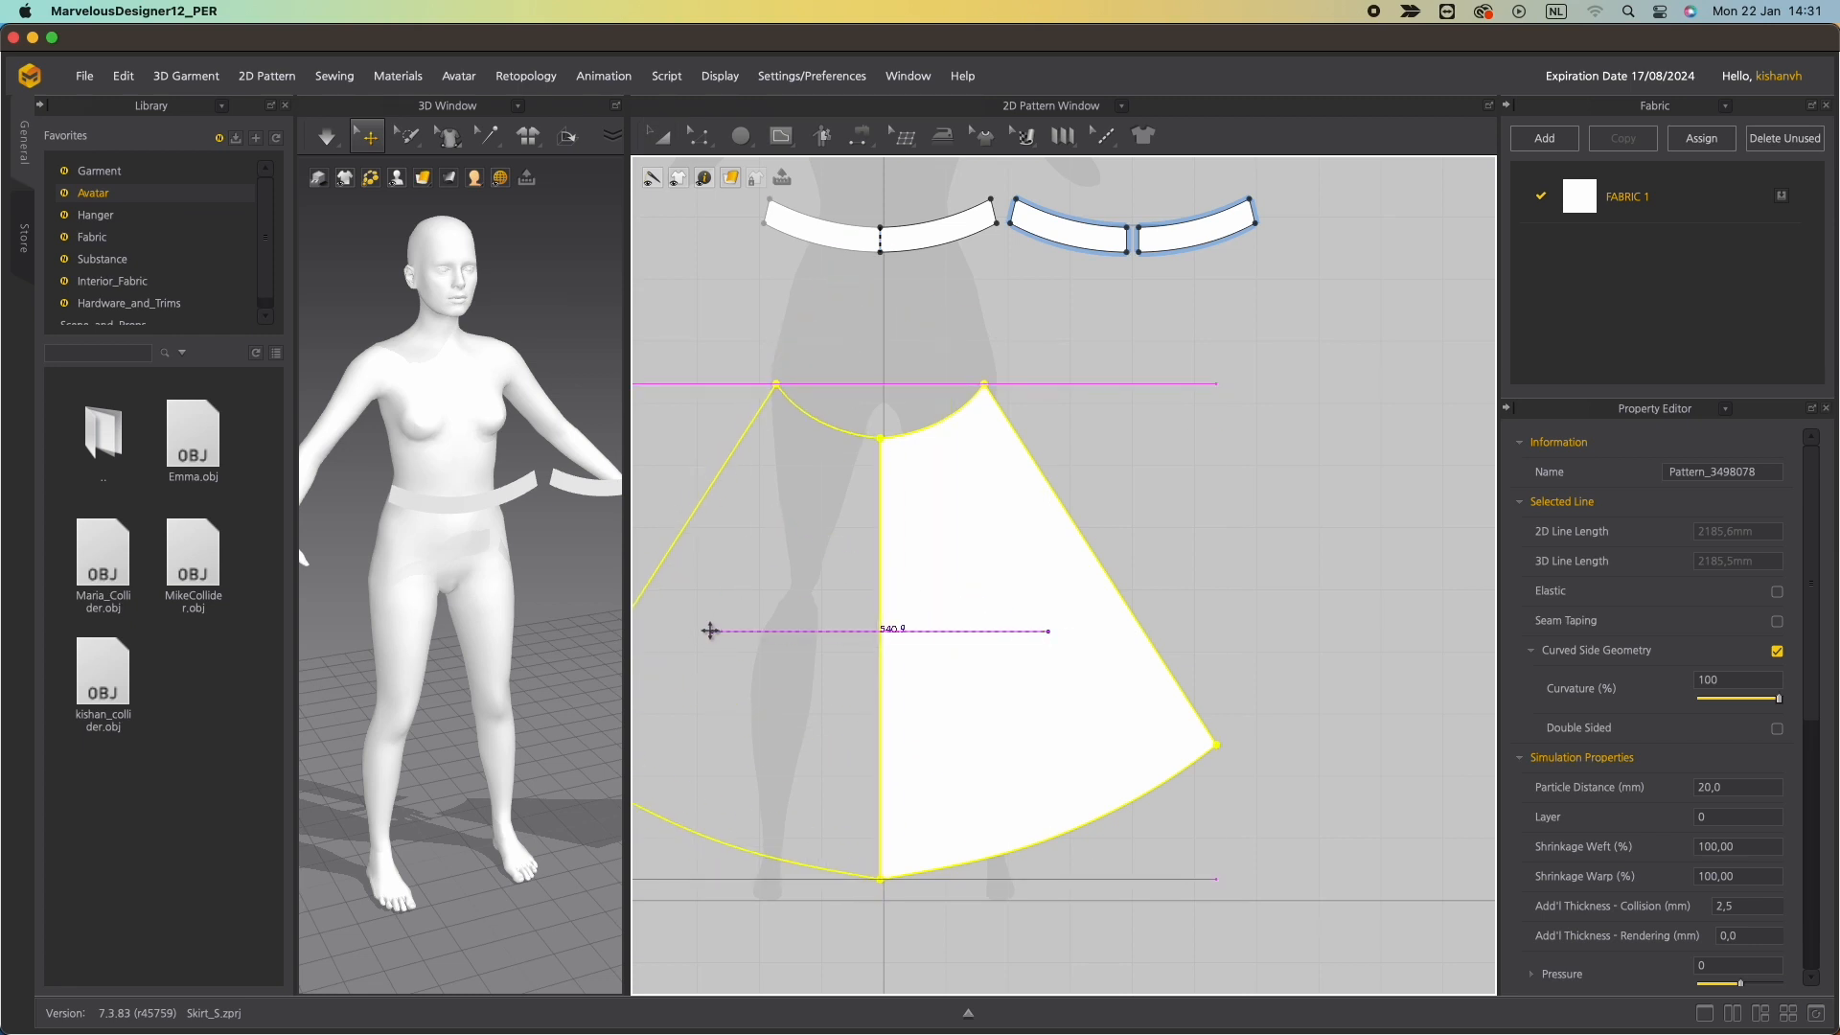
left_click(709, 631)
scroll(464, 674, "up", 3)
scroll(465, 674, "down", 10)
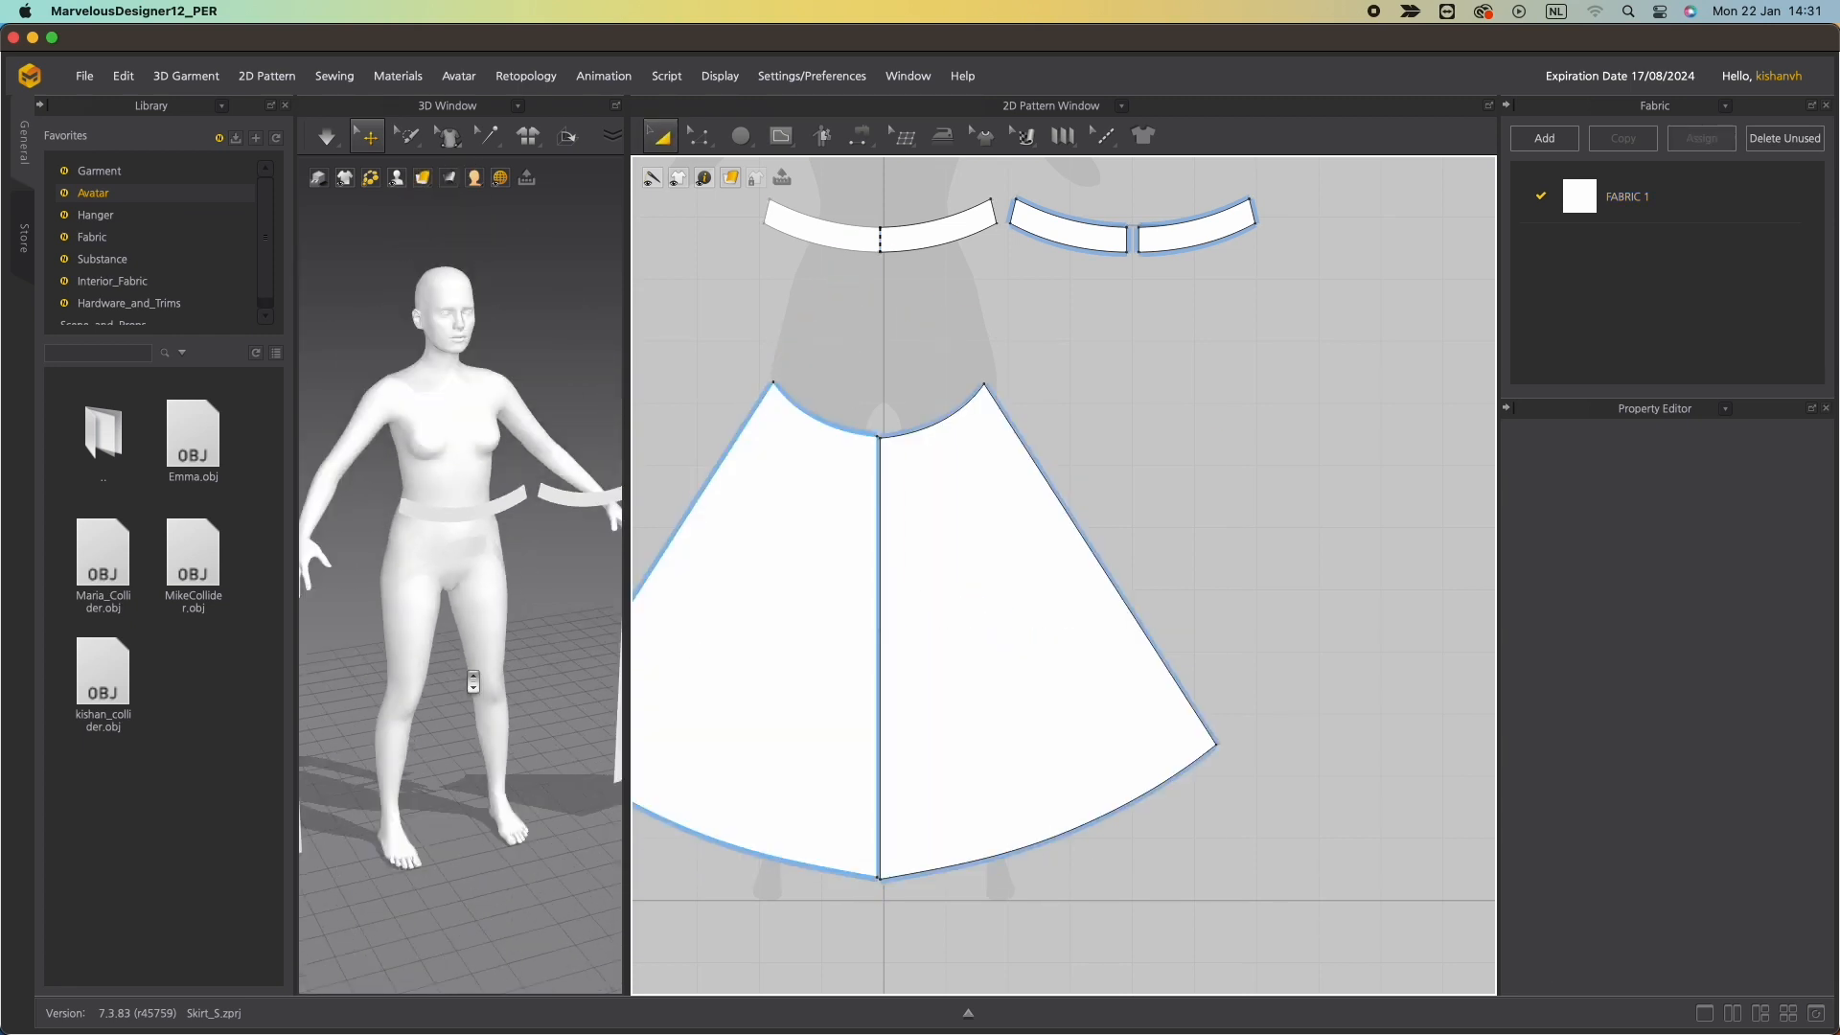
Reposition the mirrored skirt panel around the avatar in the 3D view.
left_click(357, 673)
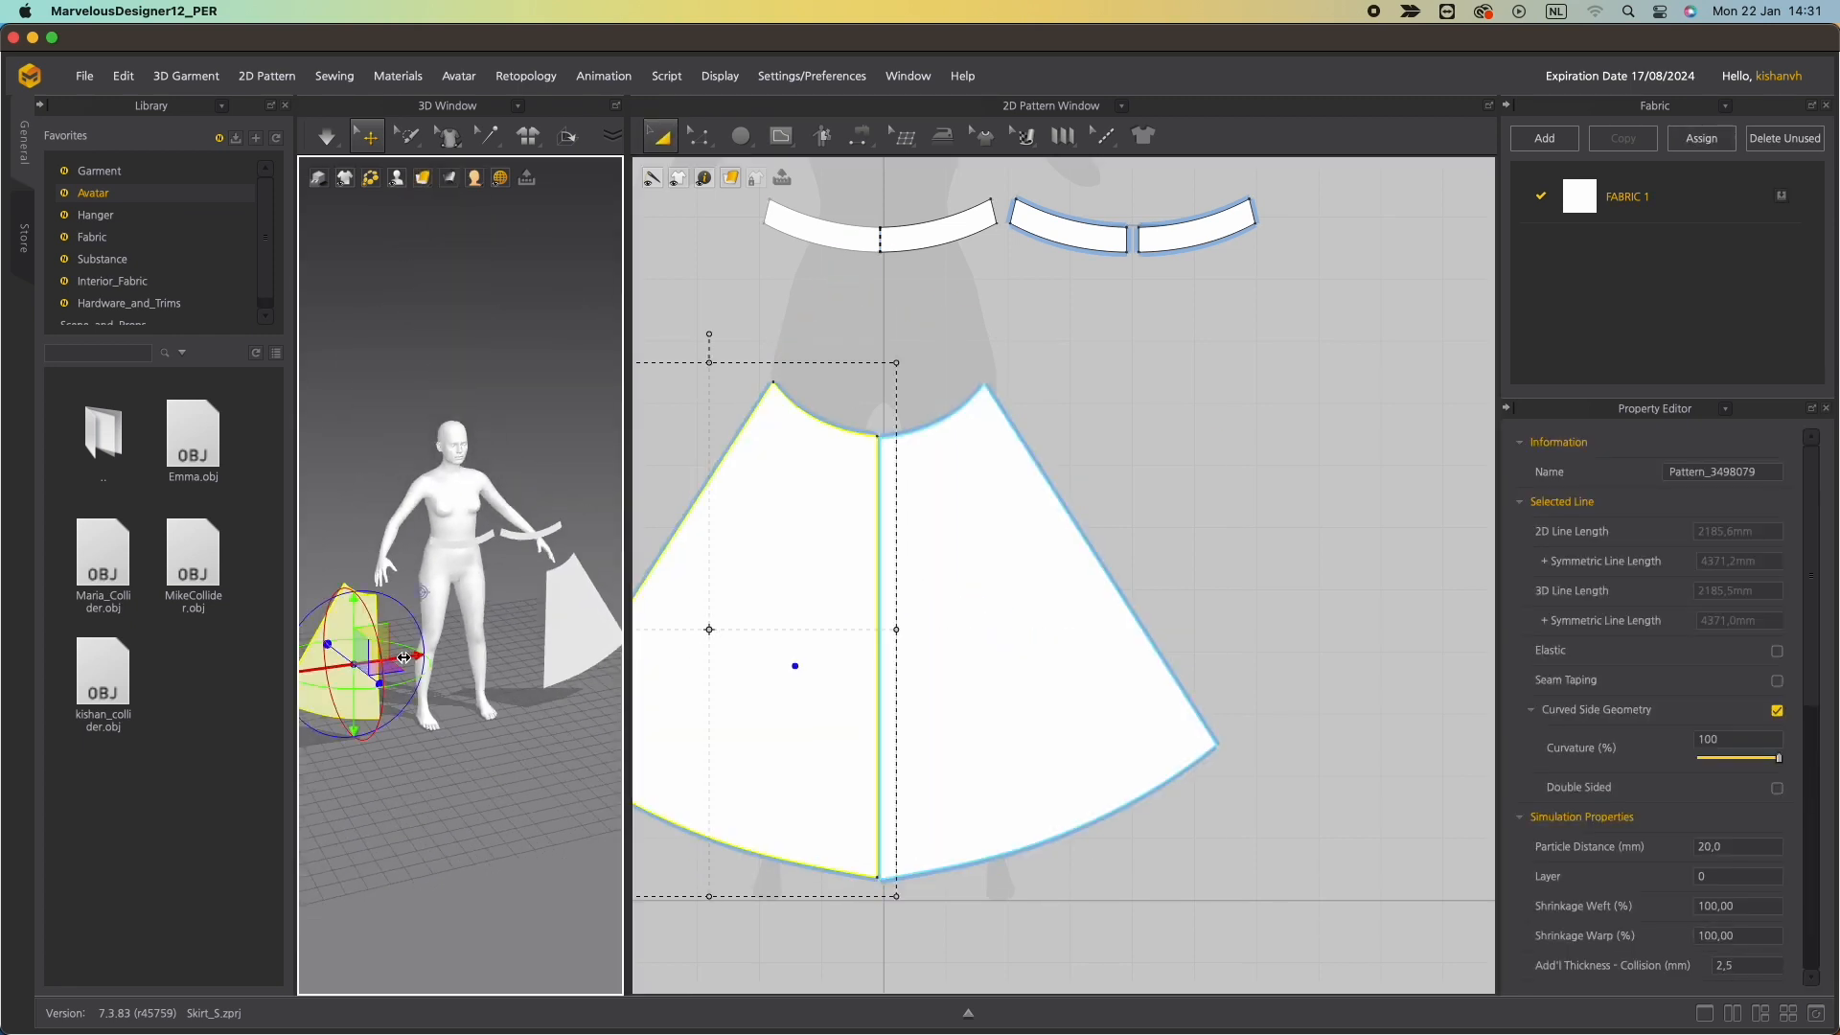
left_click_drag(408, 656, 477, 639)
left_click(588, 624)
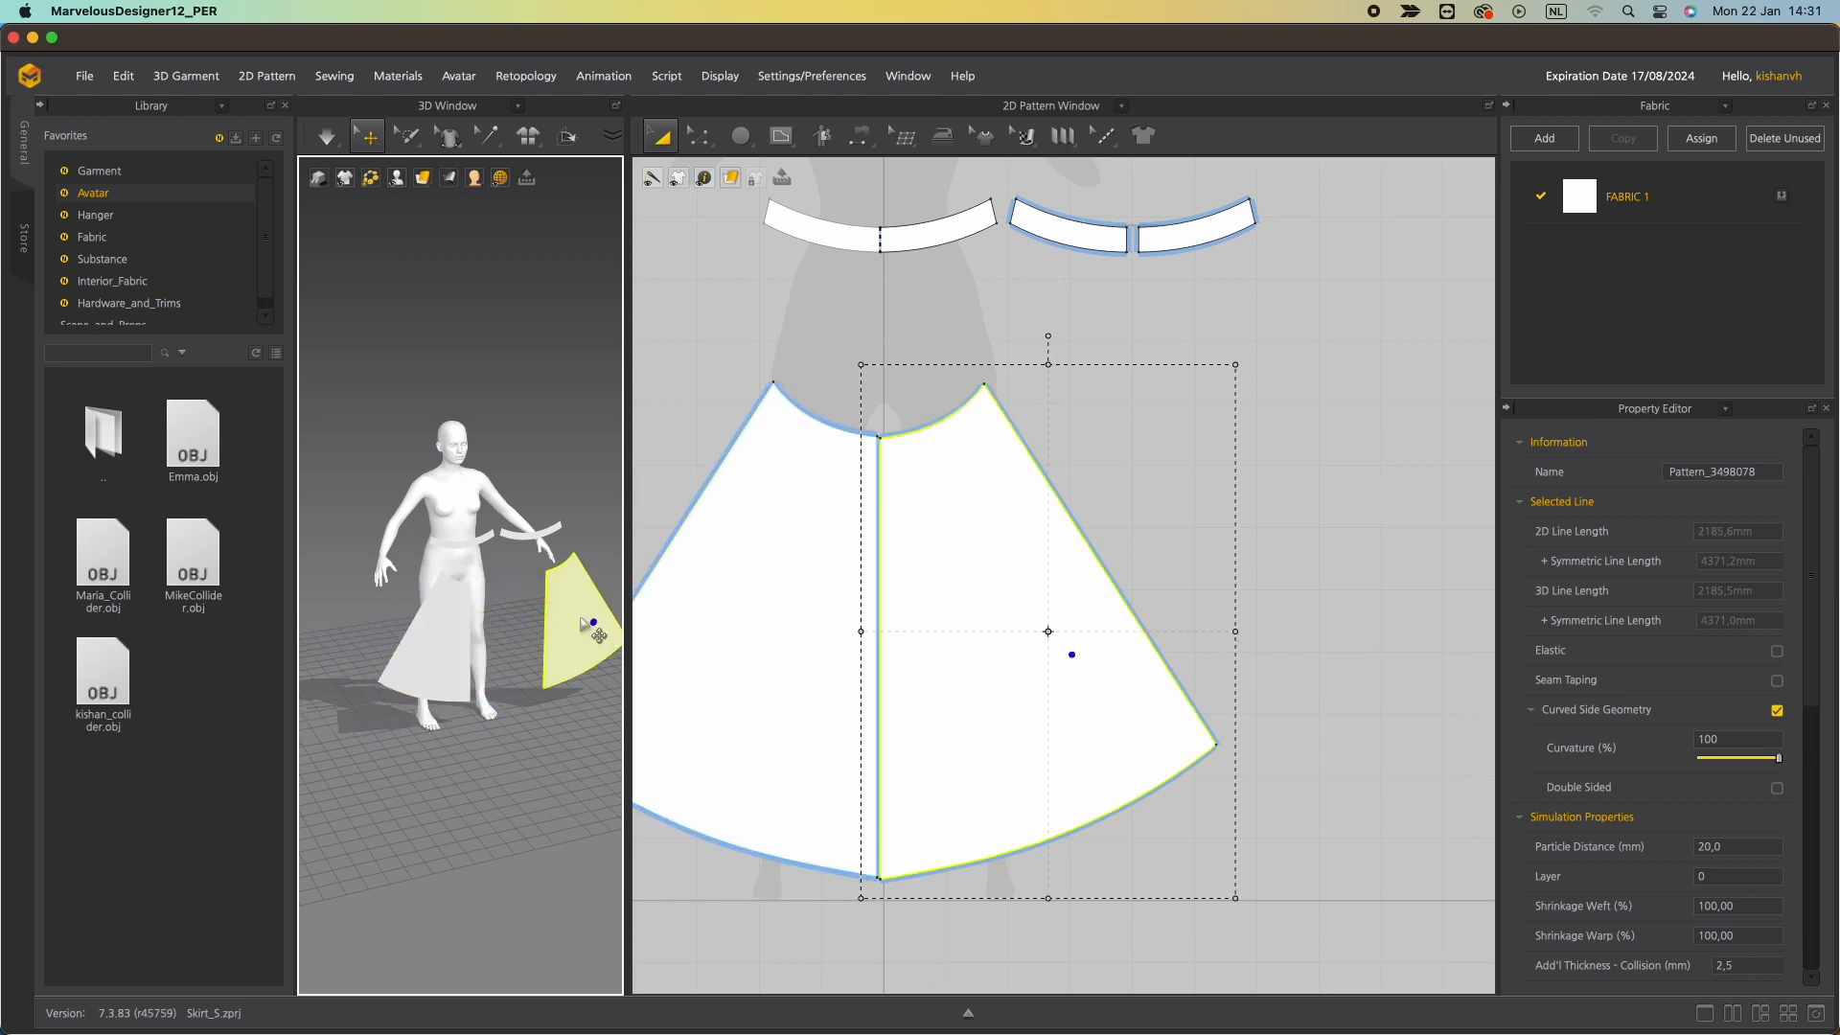
scroll(551, 658, "down", 6)
left_click(535, 624)
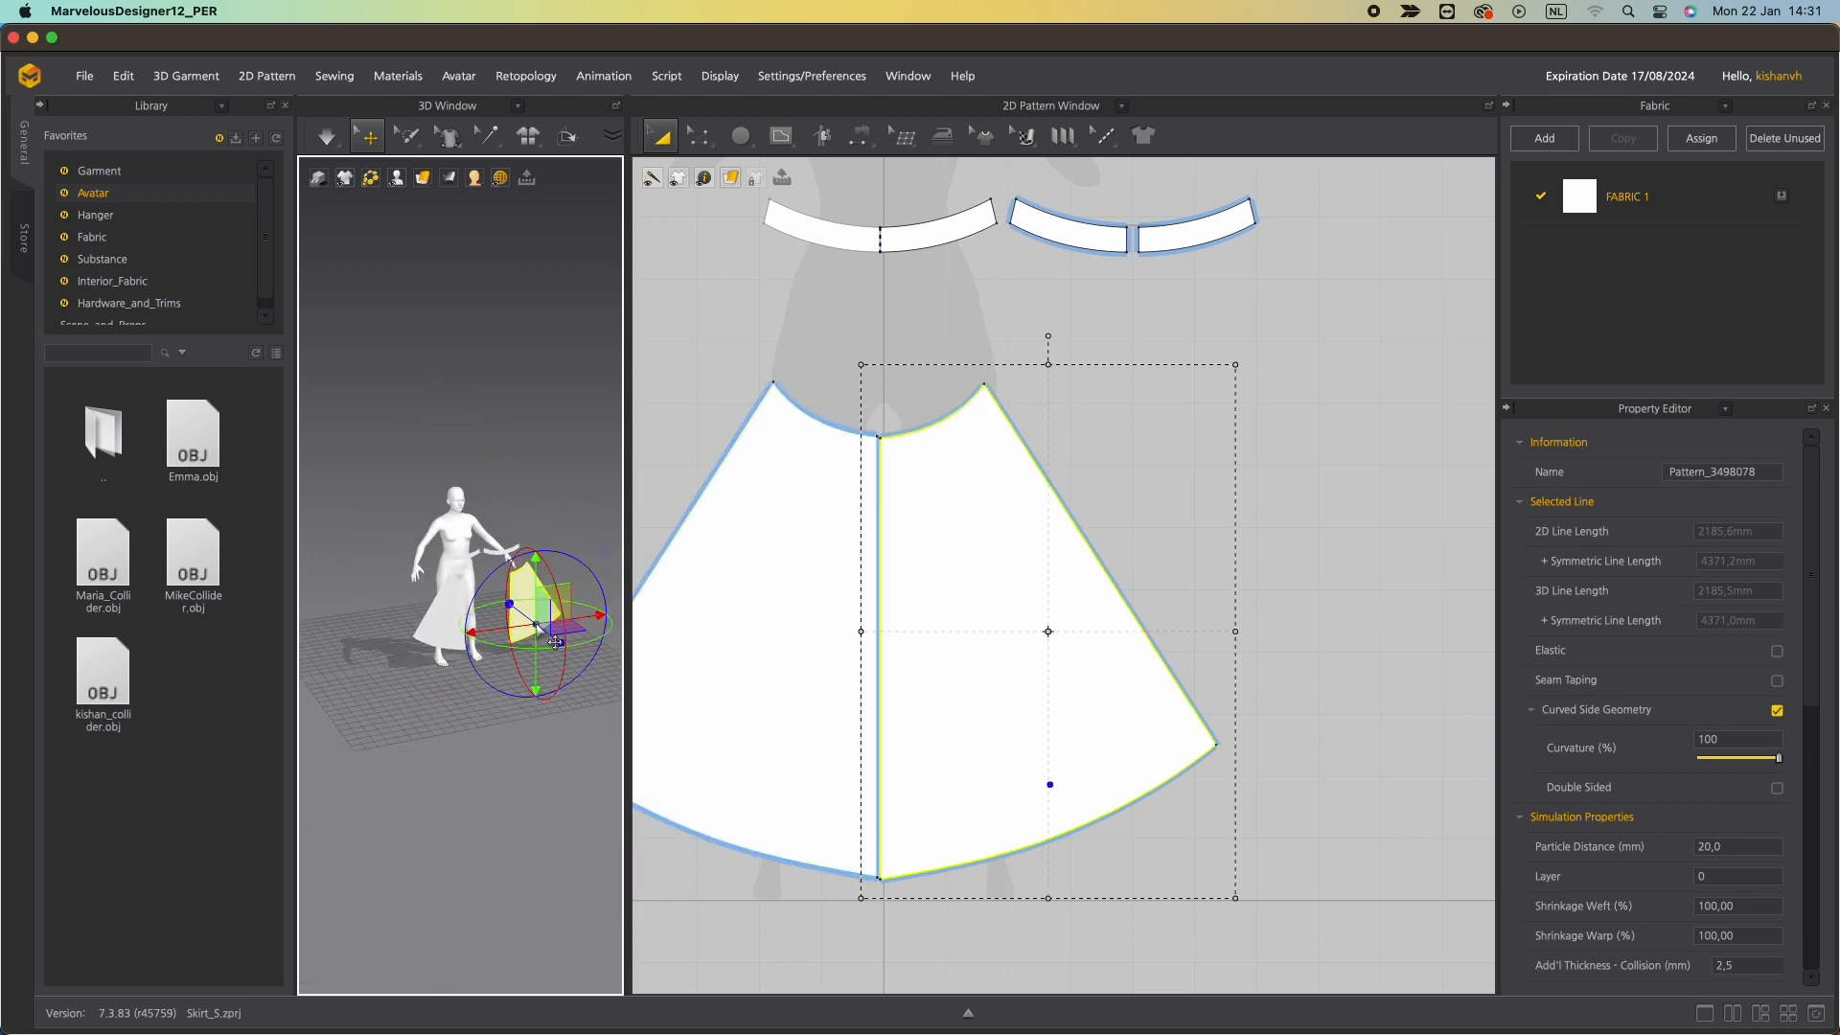
left_click_drag(587, 621, 550, 624)
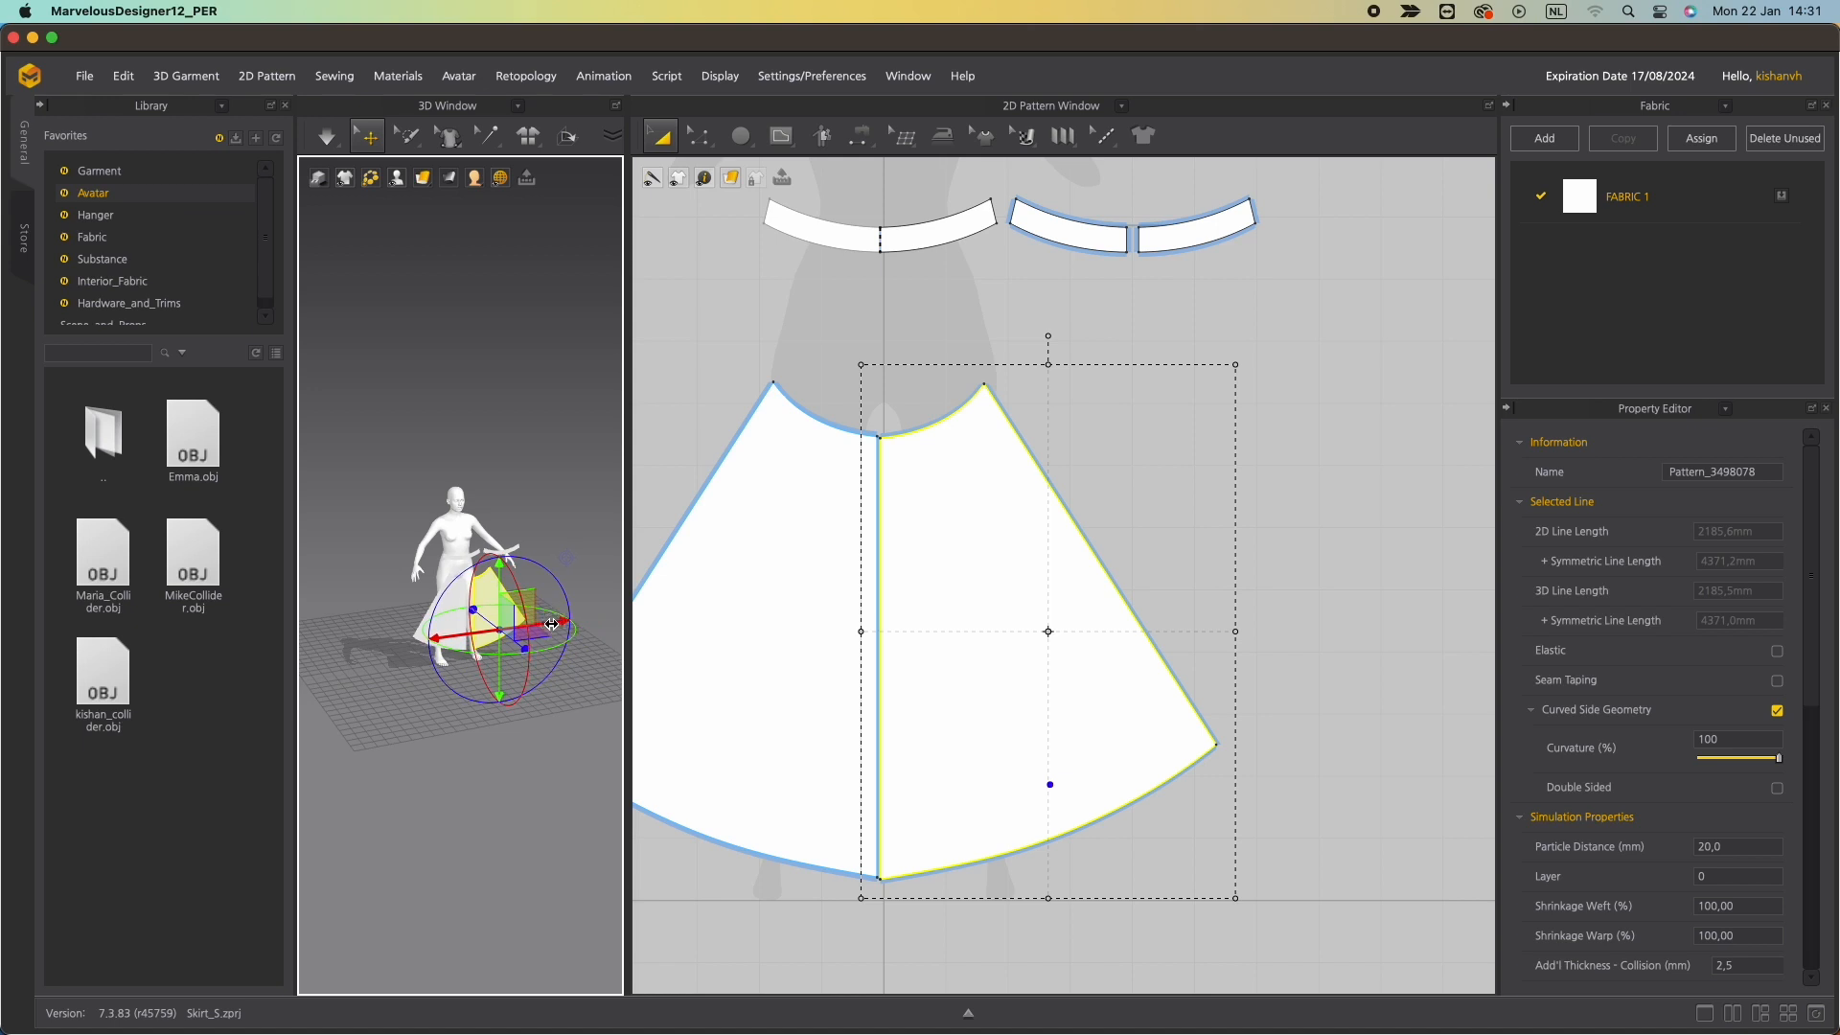
Merge the two skirt halves along their shared center edge into one panel.
left_click(870, 750)
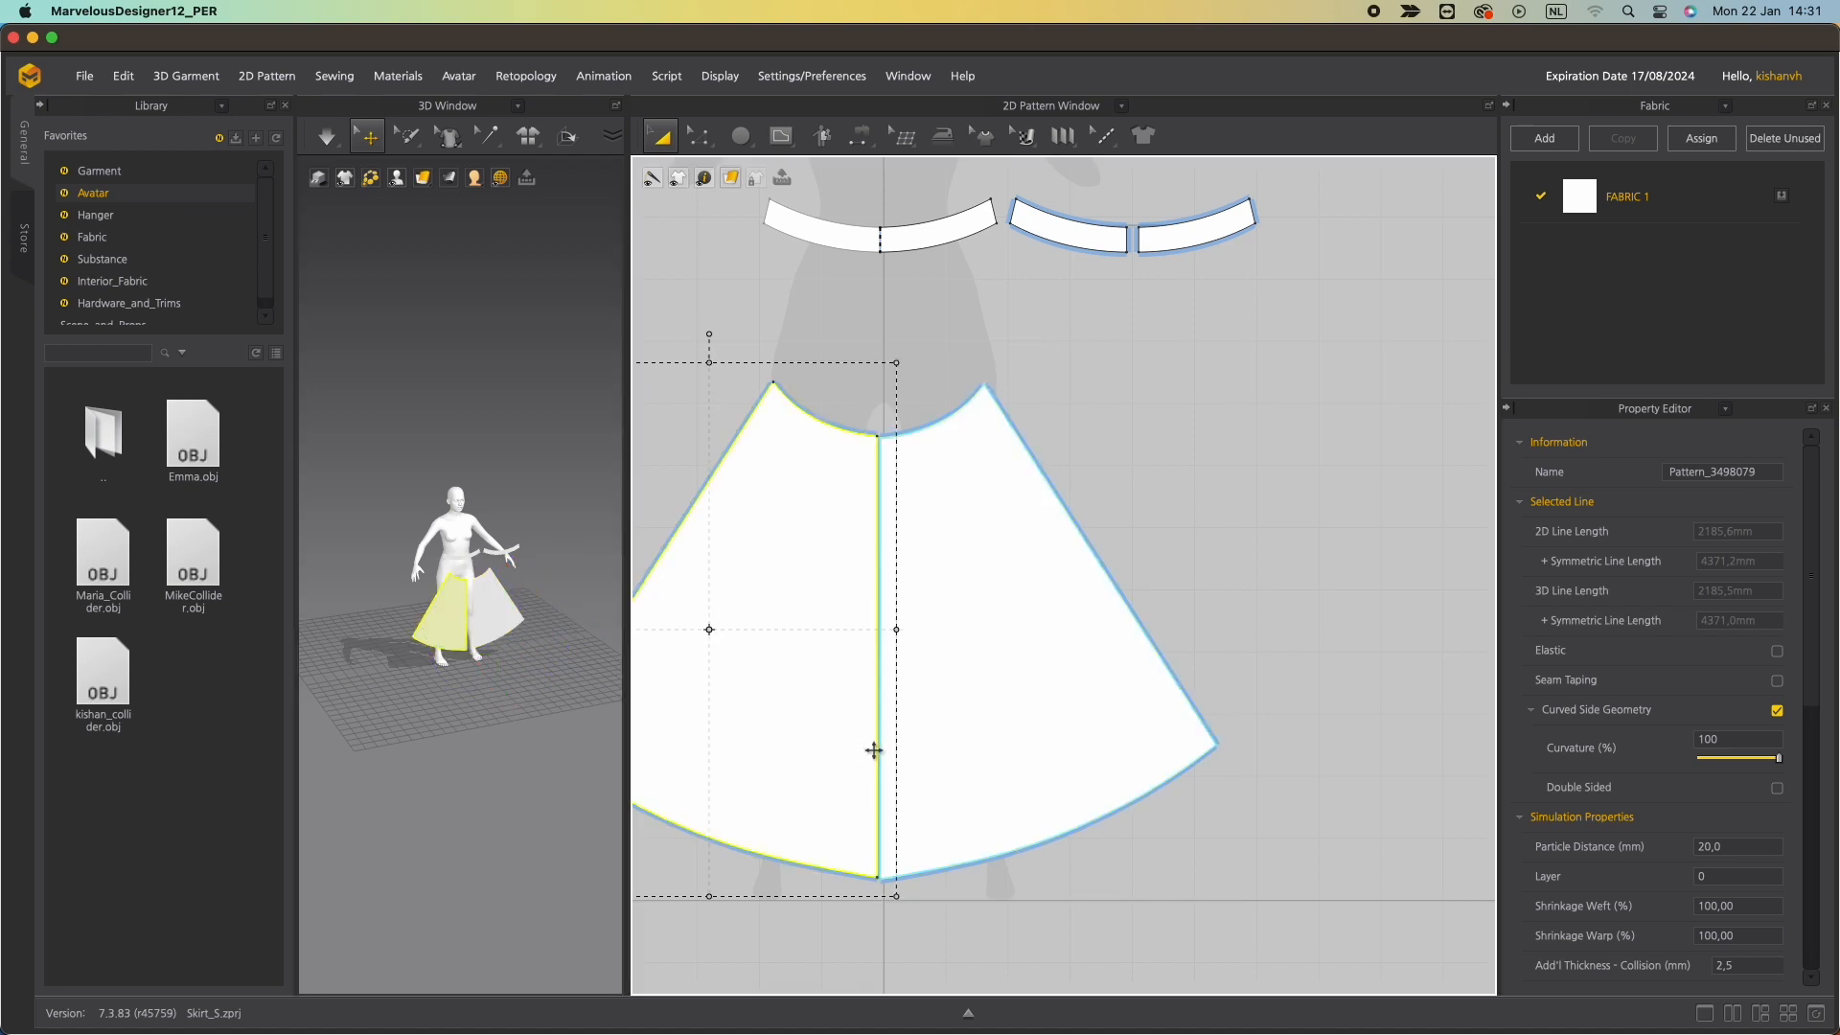
key("z")
left_click(878, 750)
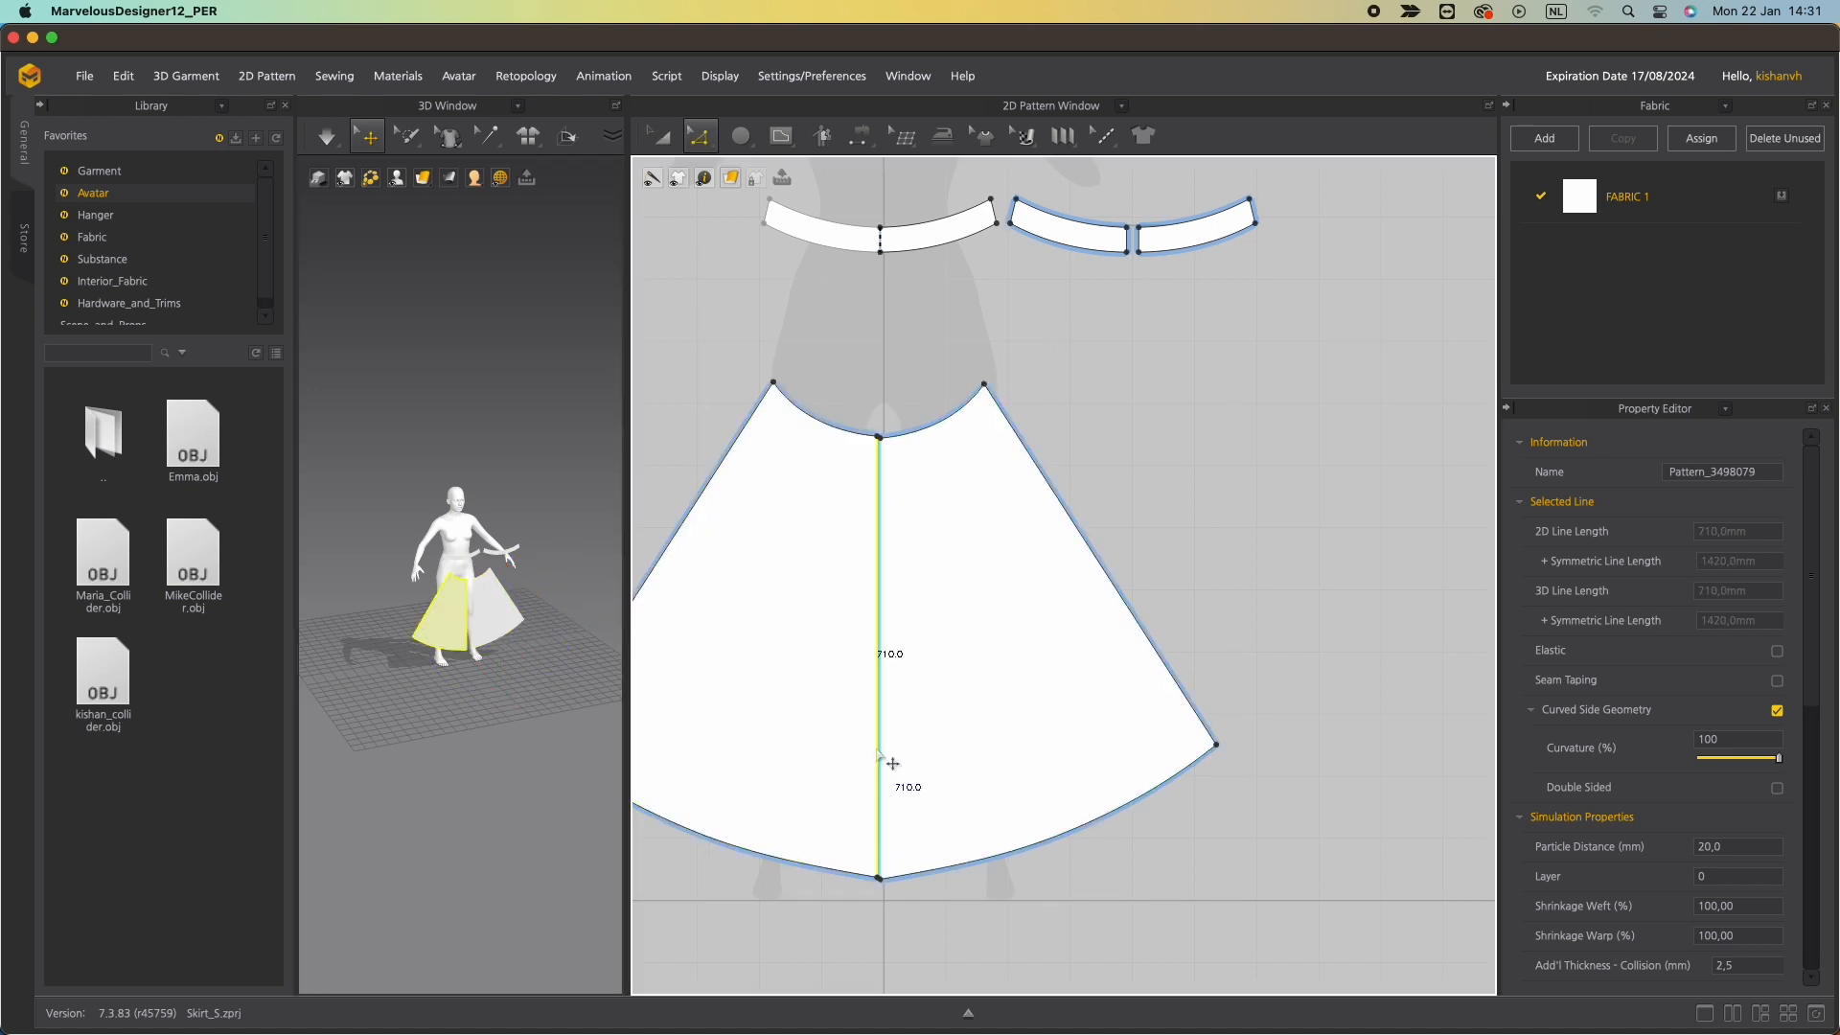
right_click(876, 748)
left_click(939, 928)
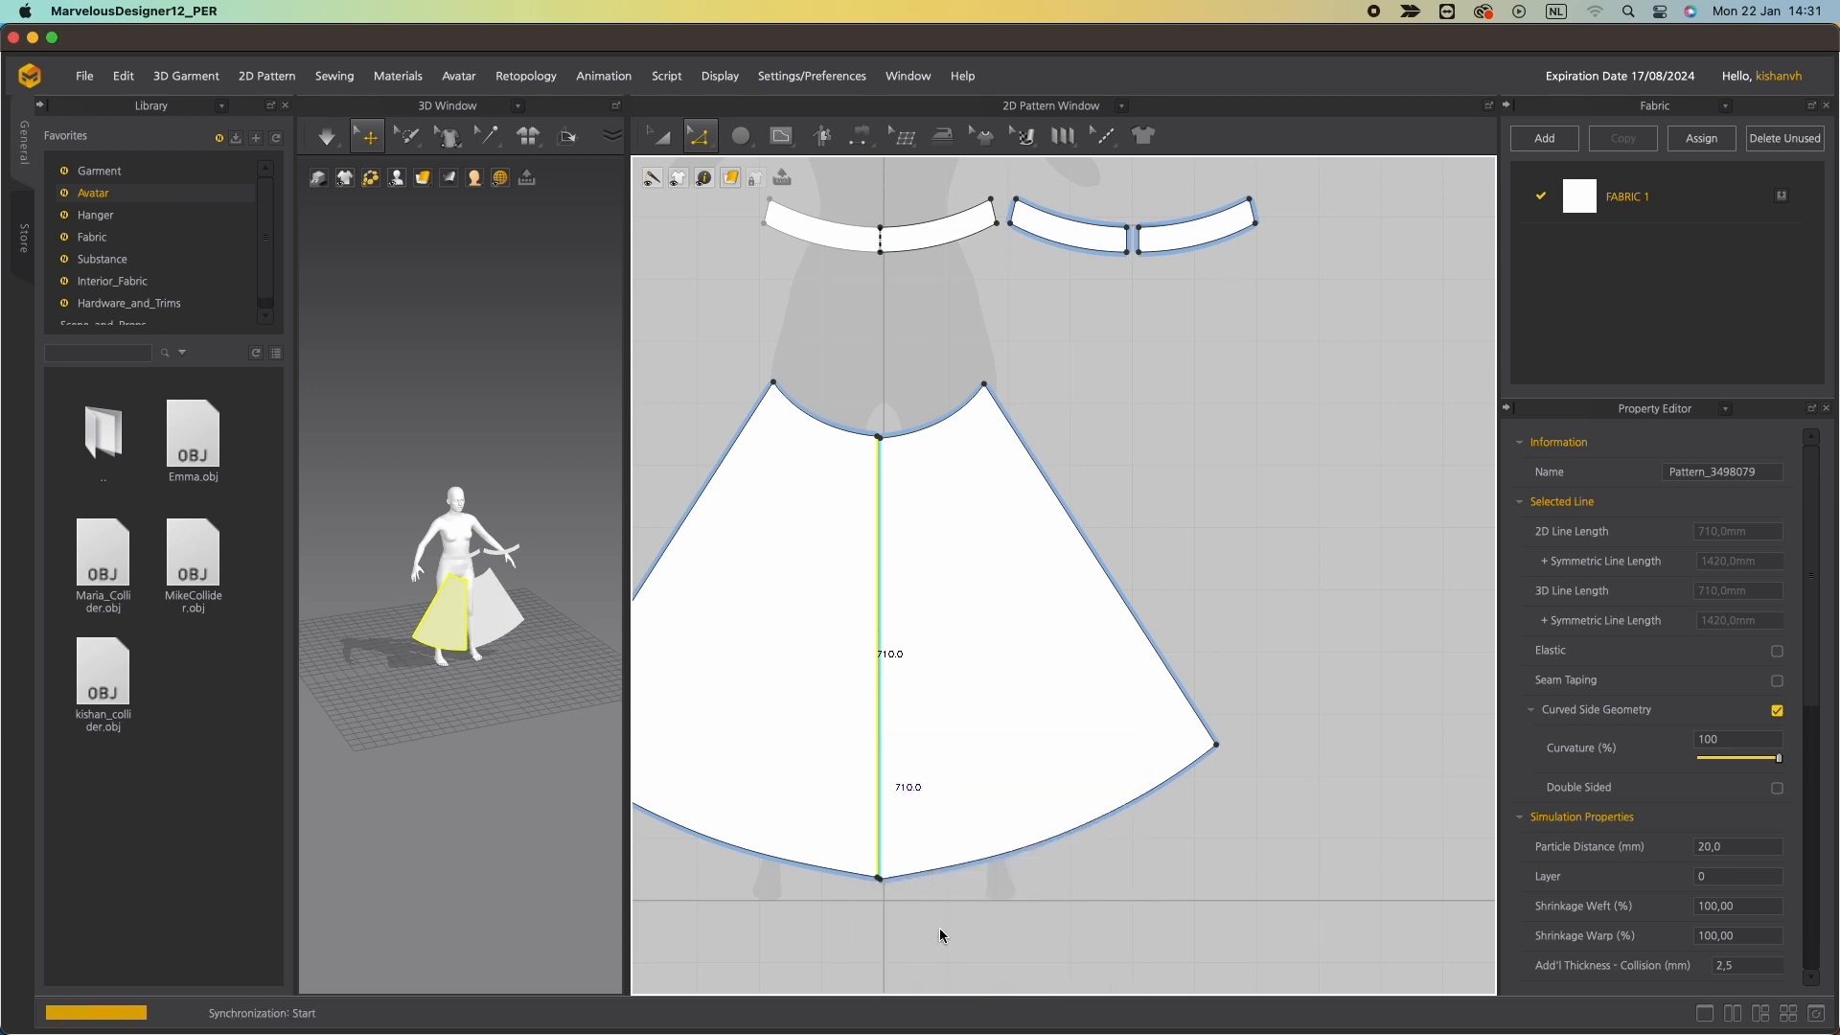
scroll(776, 692, "up", 5)
scroll(776, 691, "down", 5)
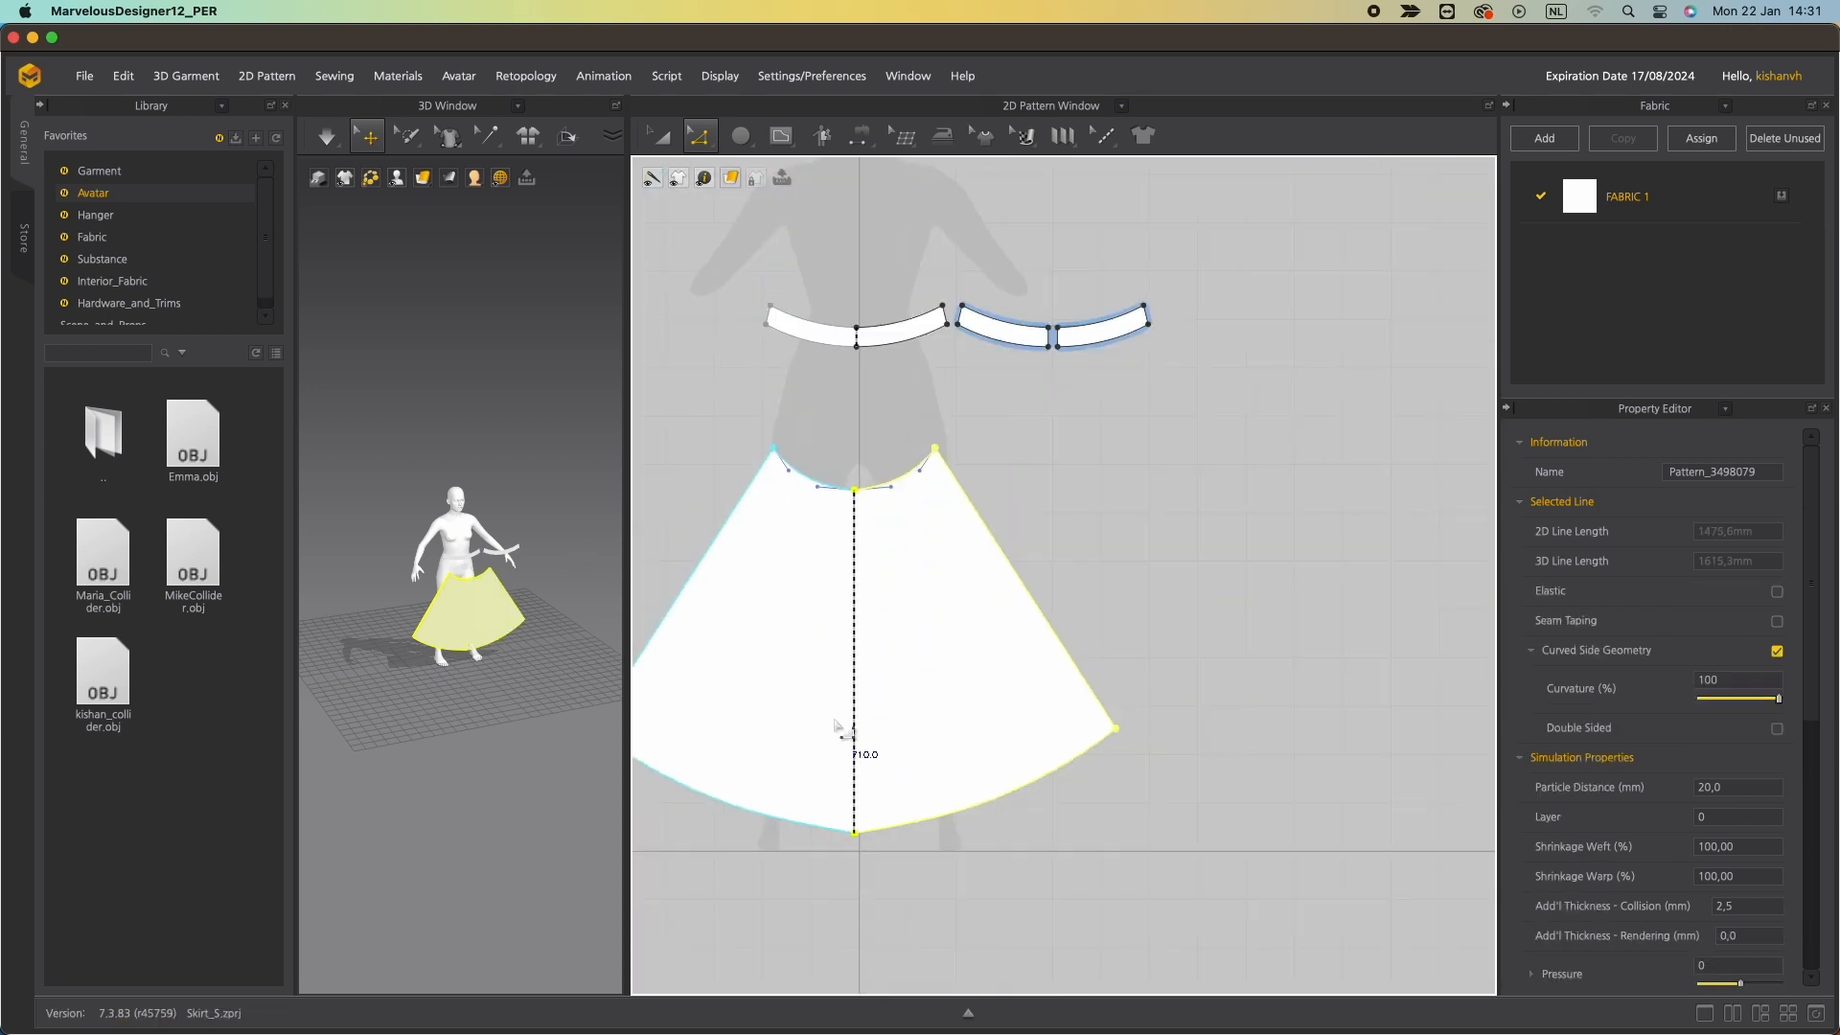
Paste a copy of the merged skirt panel and place it beside the original.
left_click(1092, 825)
scroll(860, 875, "up", 5)
scroll(859, 875, "down", 5)
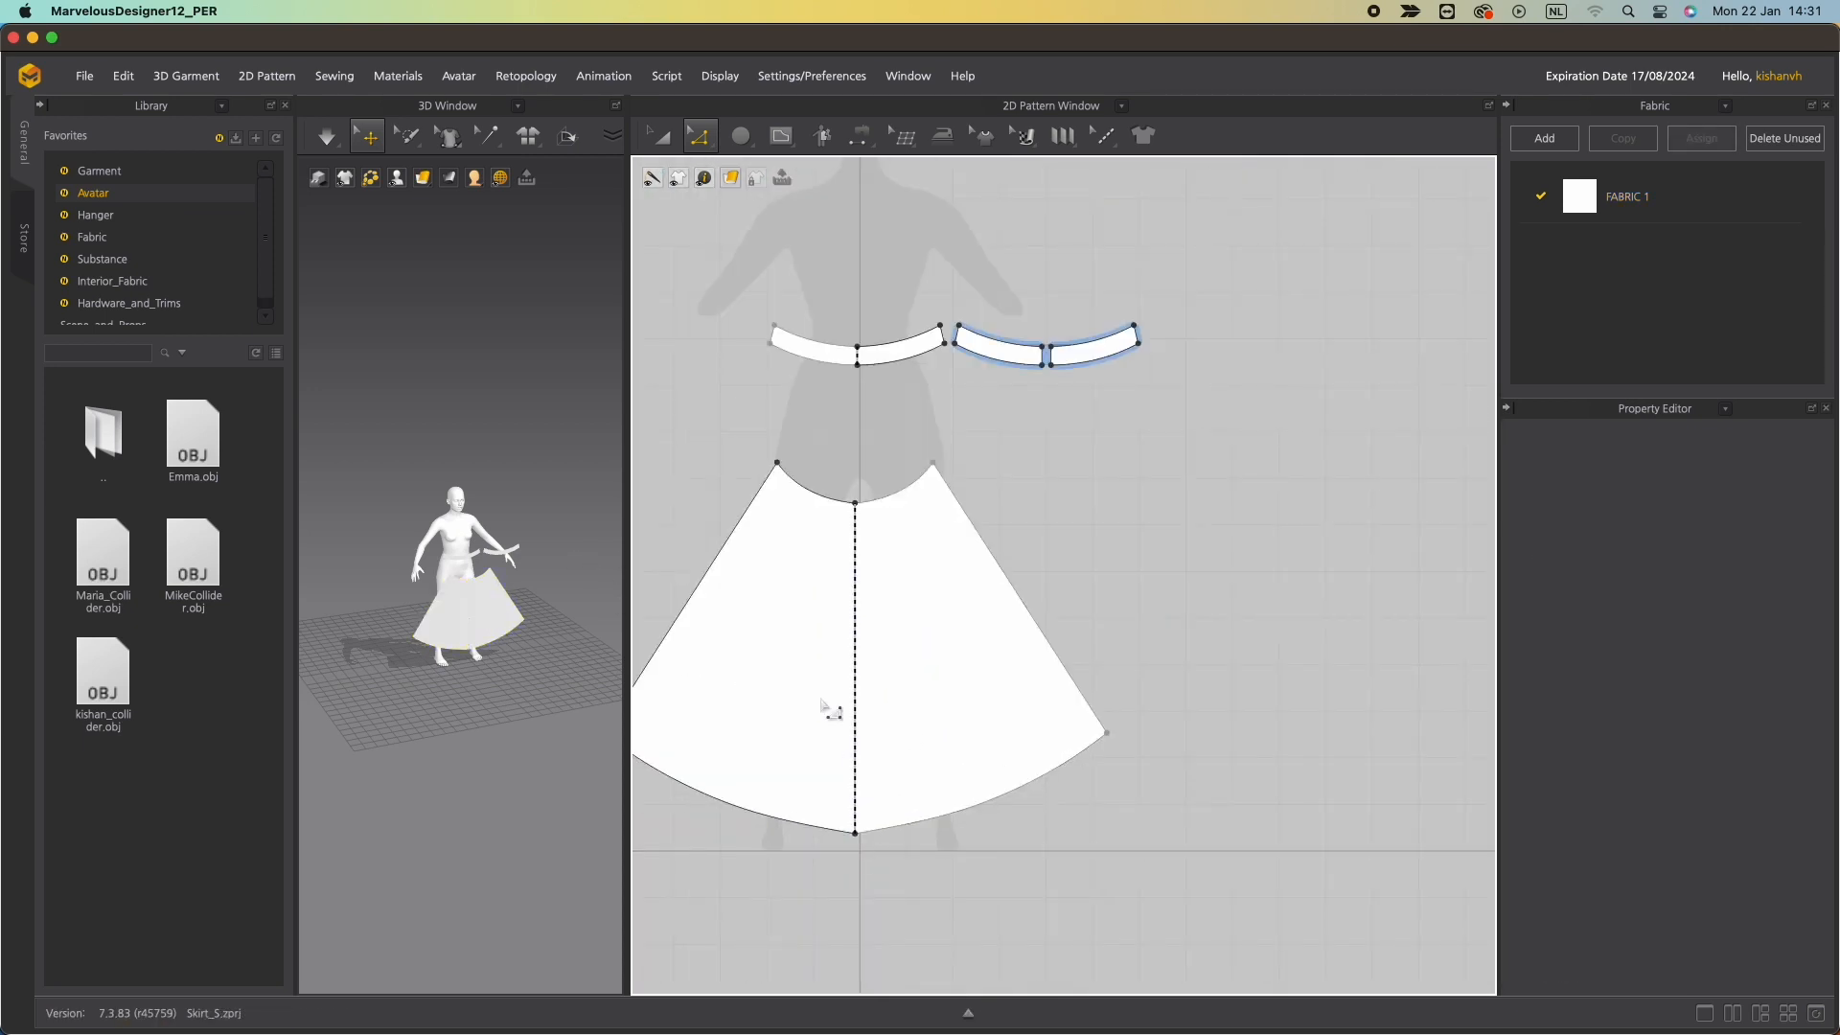
scroll(895, 665, "up", 5)
scroll(896, 668, "down", 5)
scroll(896, 668, "down", 3)
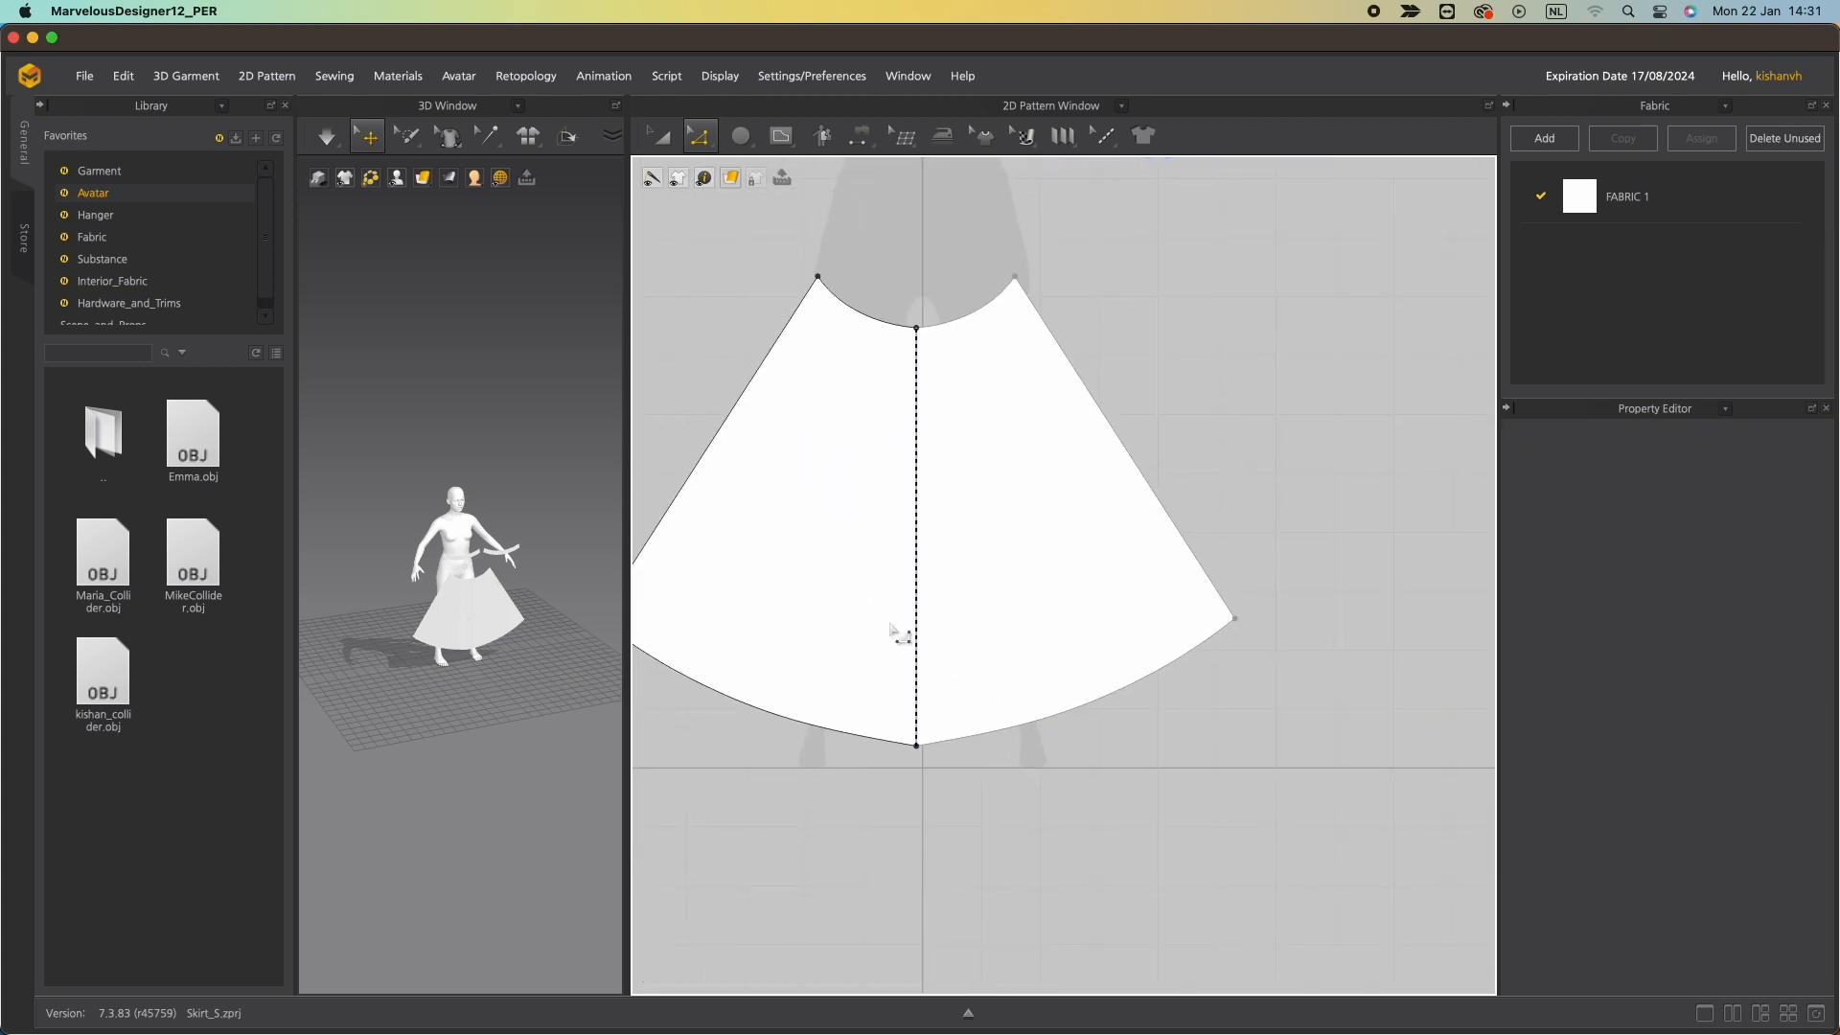
scroll(934, 814, "up", 4)
scroll(941, 824, "down", 4)
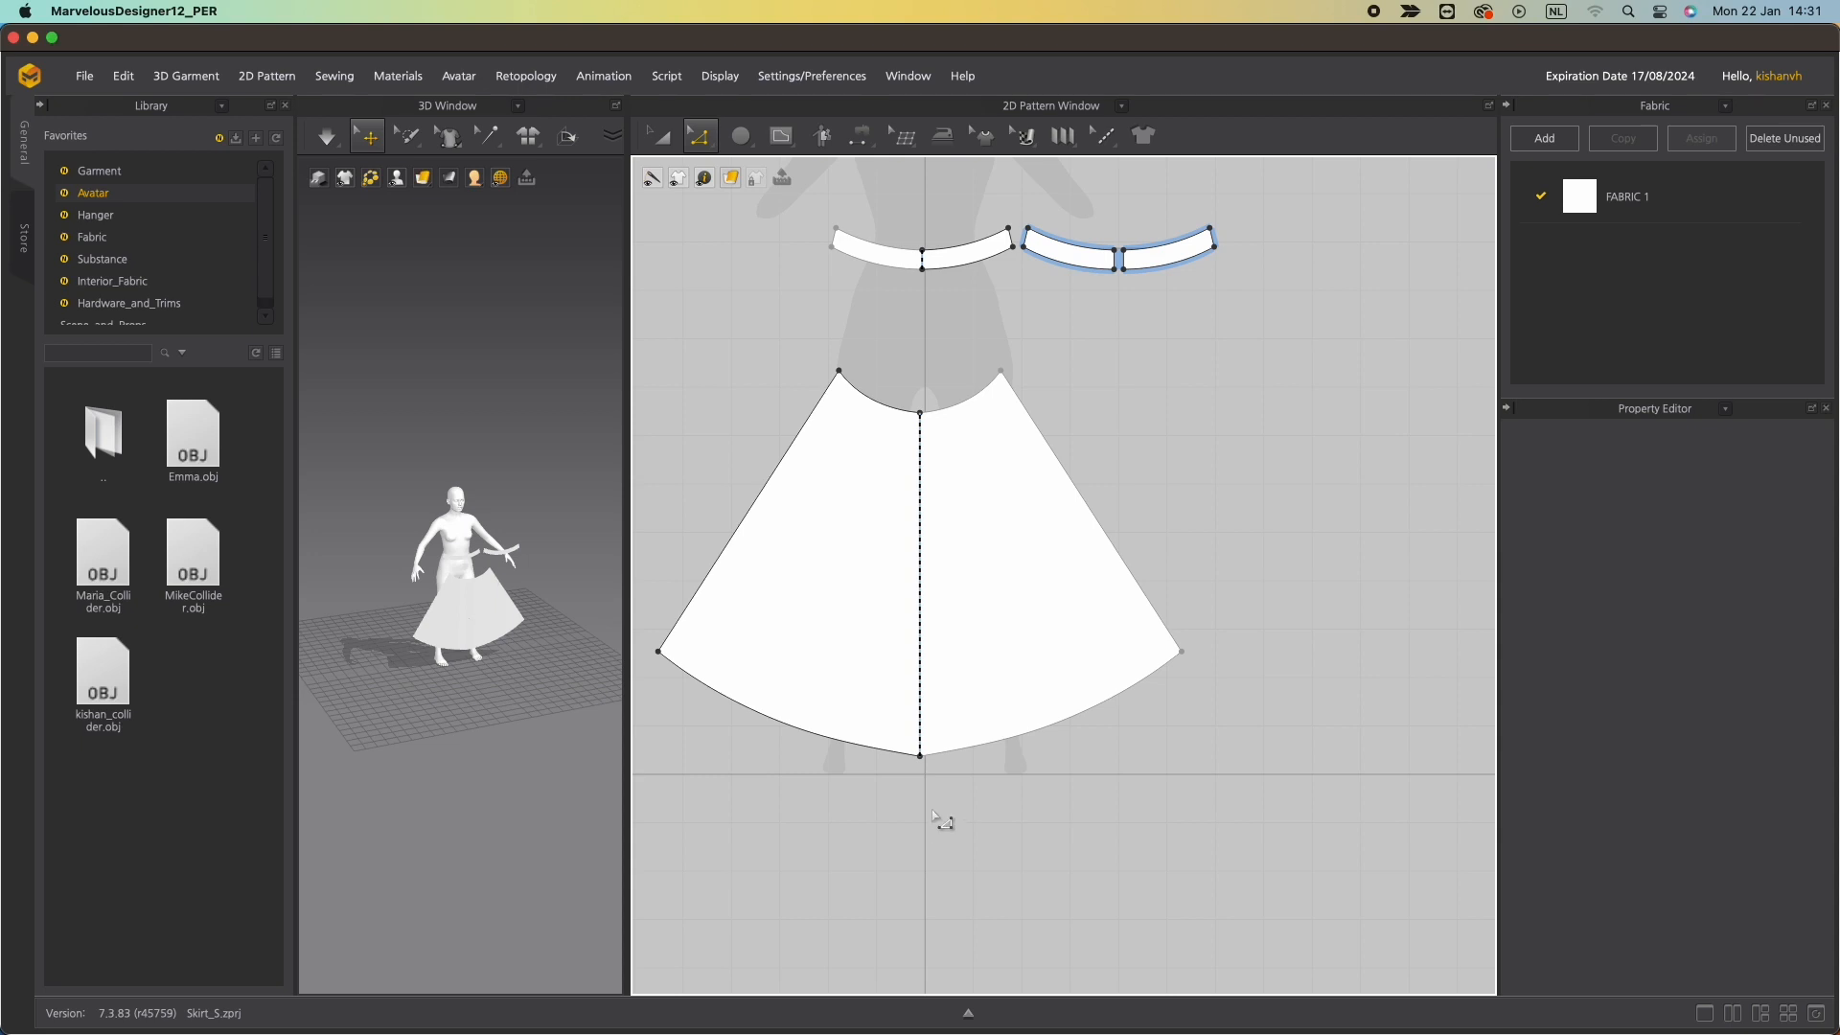
middle_click_drag(992, 691, 1037, 855)
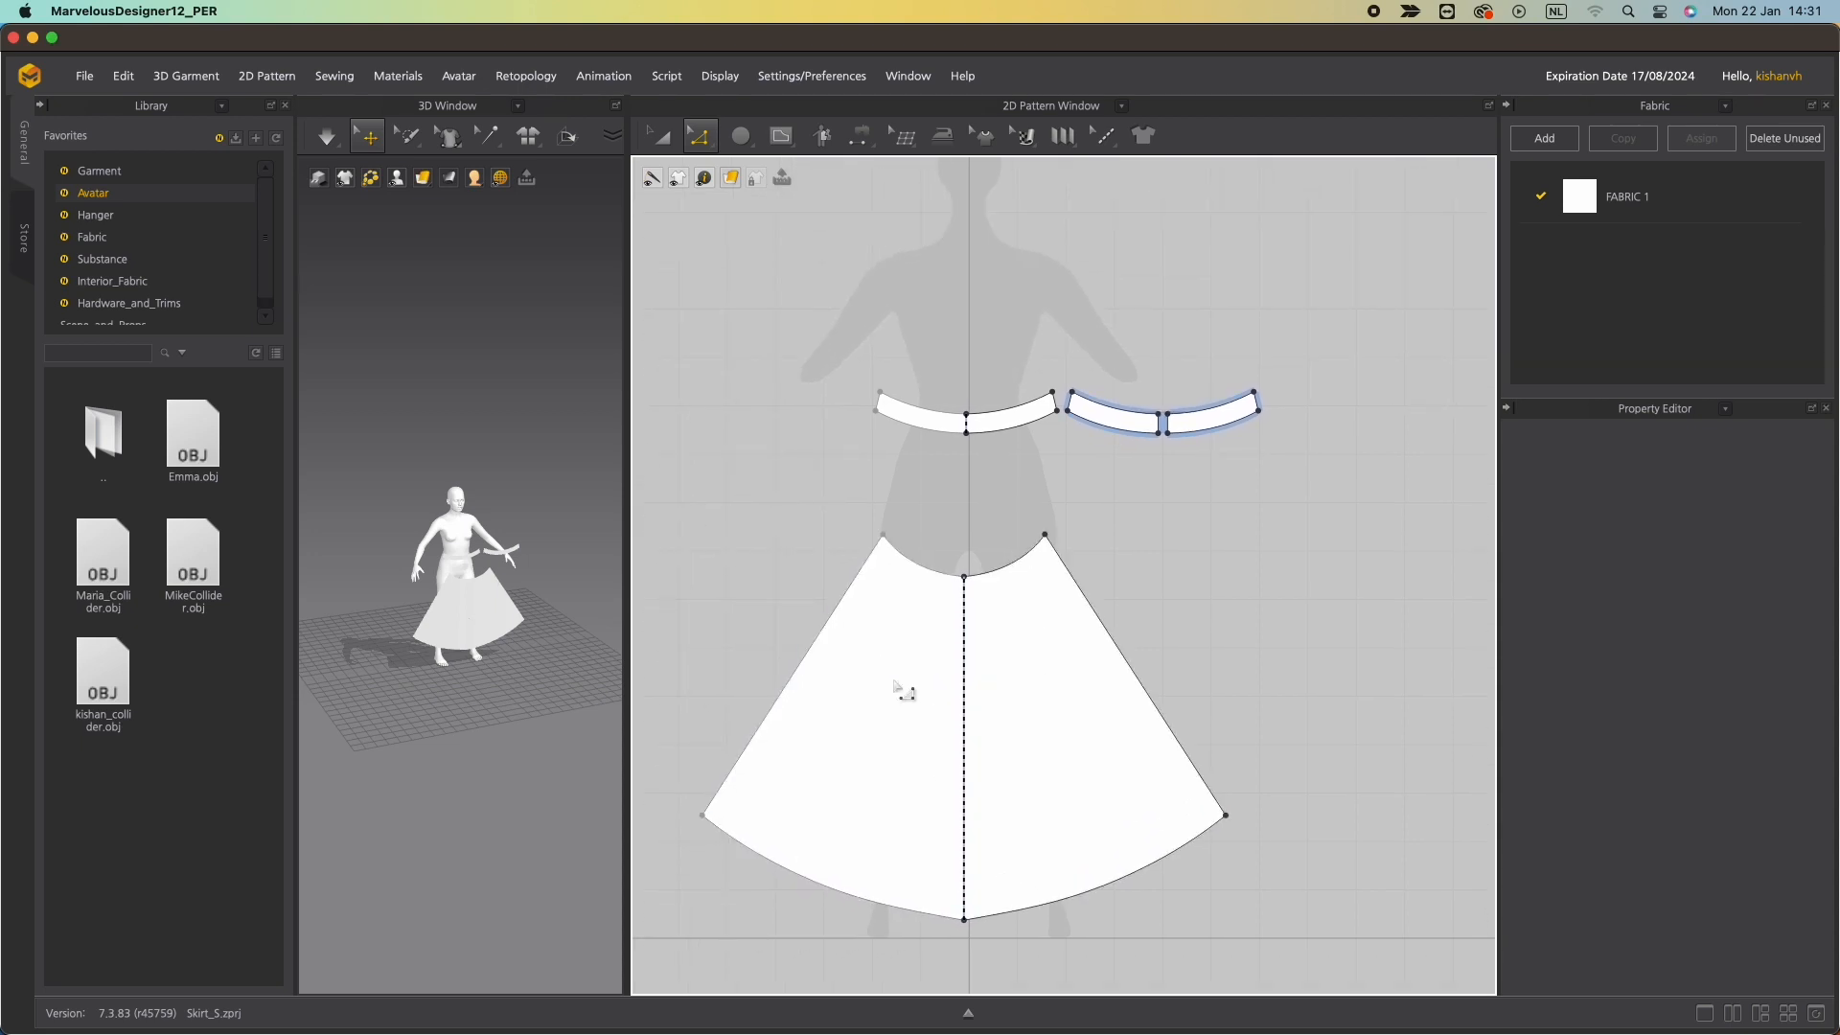
key("a")
left_click_drag(928, 665, 930, 585)
middle_click_drag(1319, 657, 1103, 672)
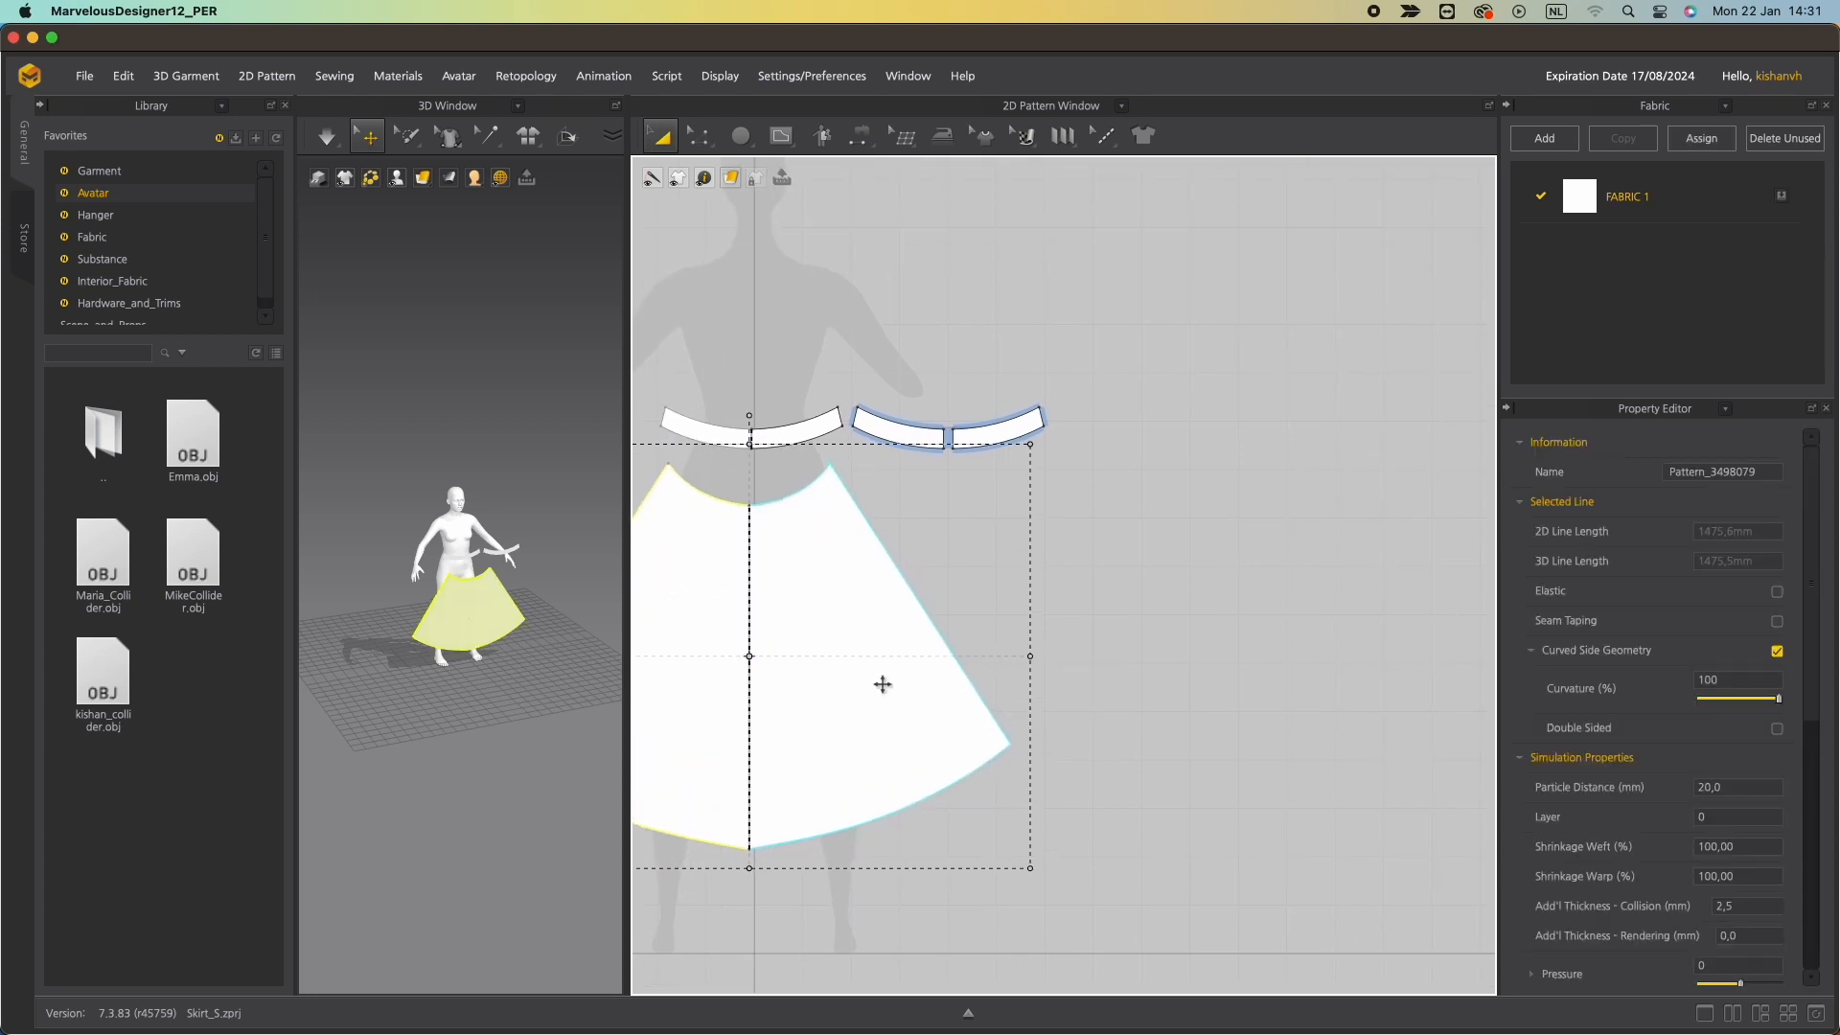
key("super+v")
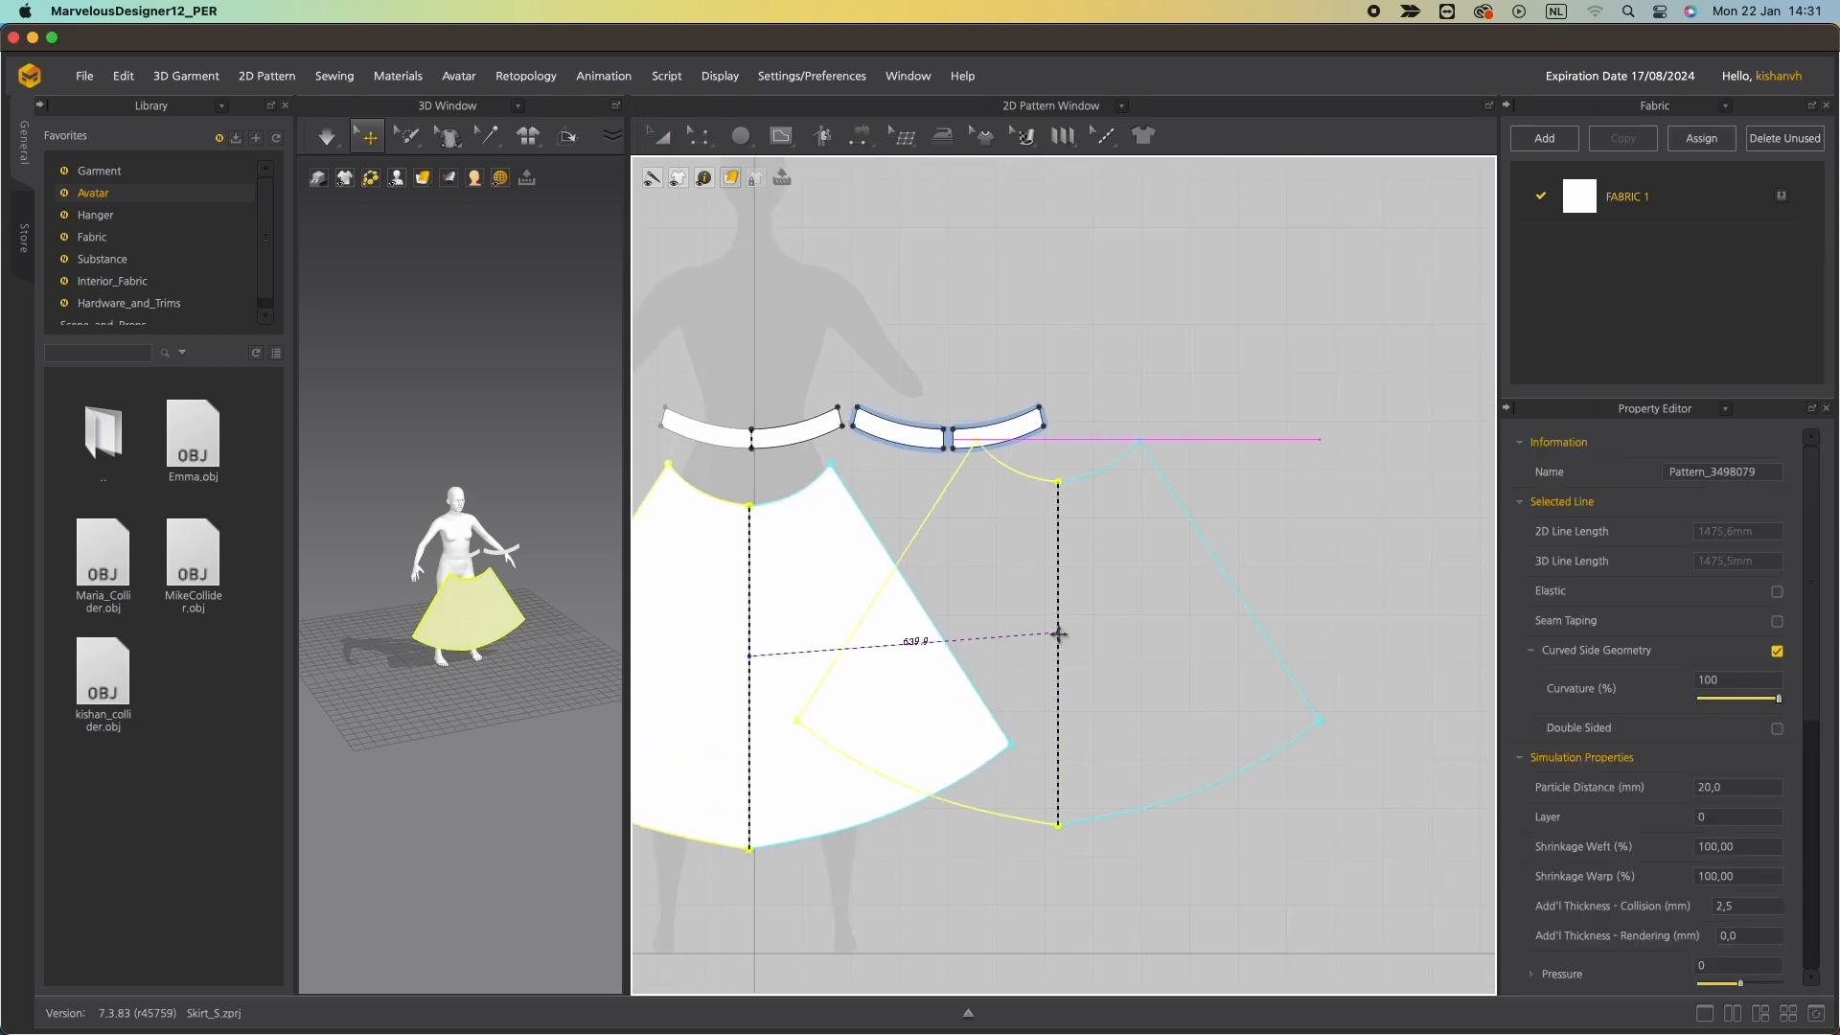
left_click(1294, 651)
middle_click_drag(1295, 650, 940, 638)
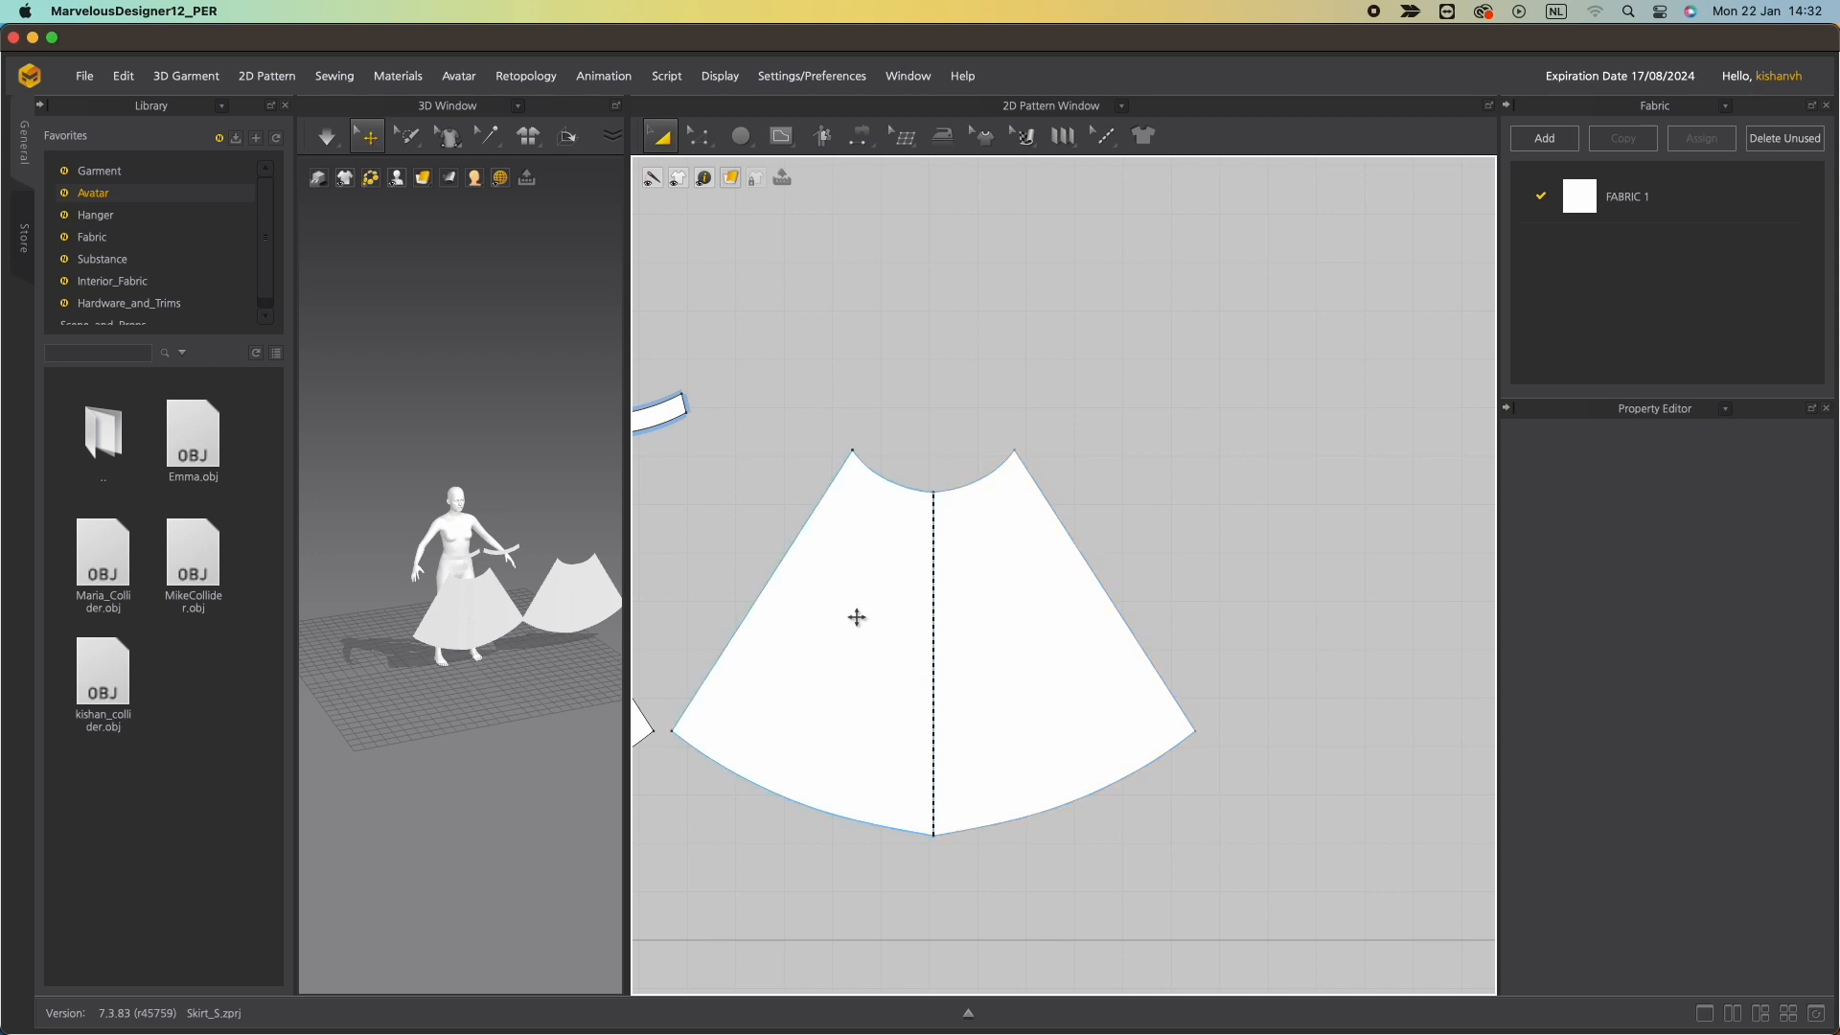
Draw an internal line down the pasted panel's center from hem to waist and apply Cut & Sew to it.
left_click(781, 136)
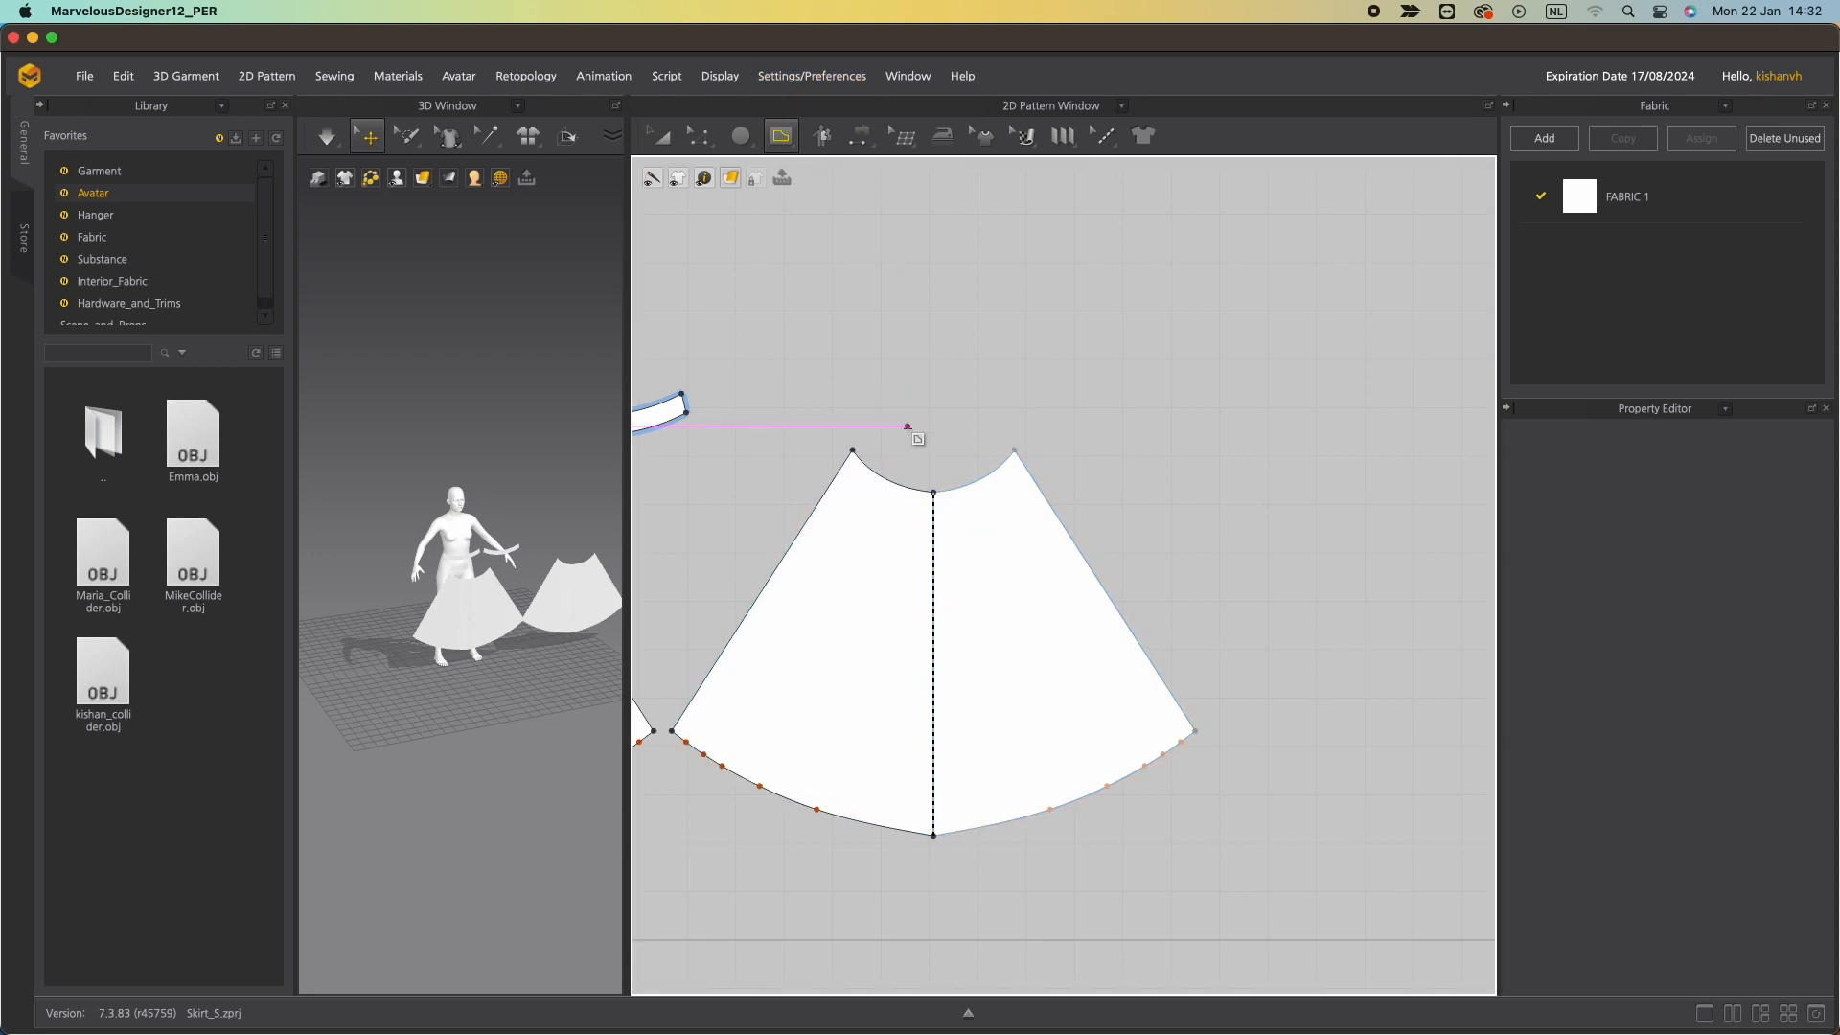
left_click(933, 835)
left_click(933, 491)
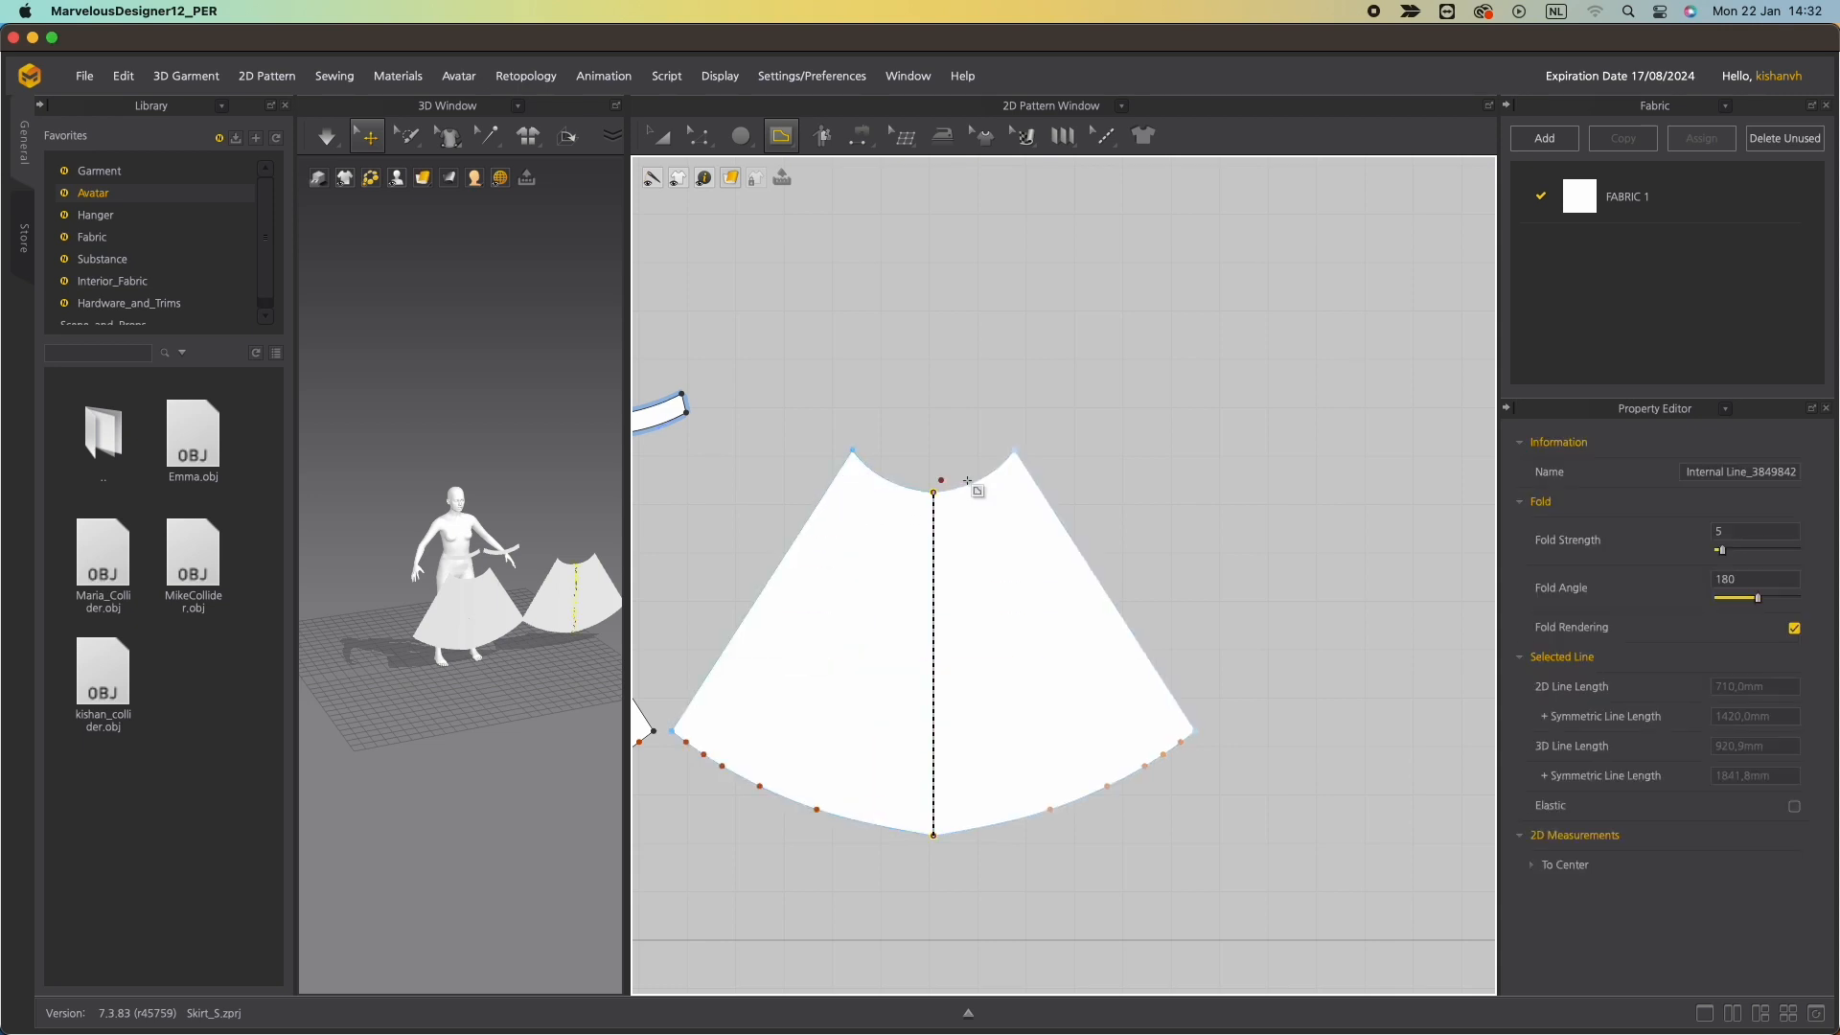
key("z")
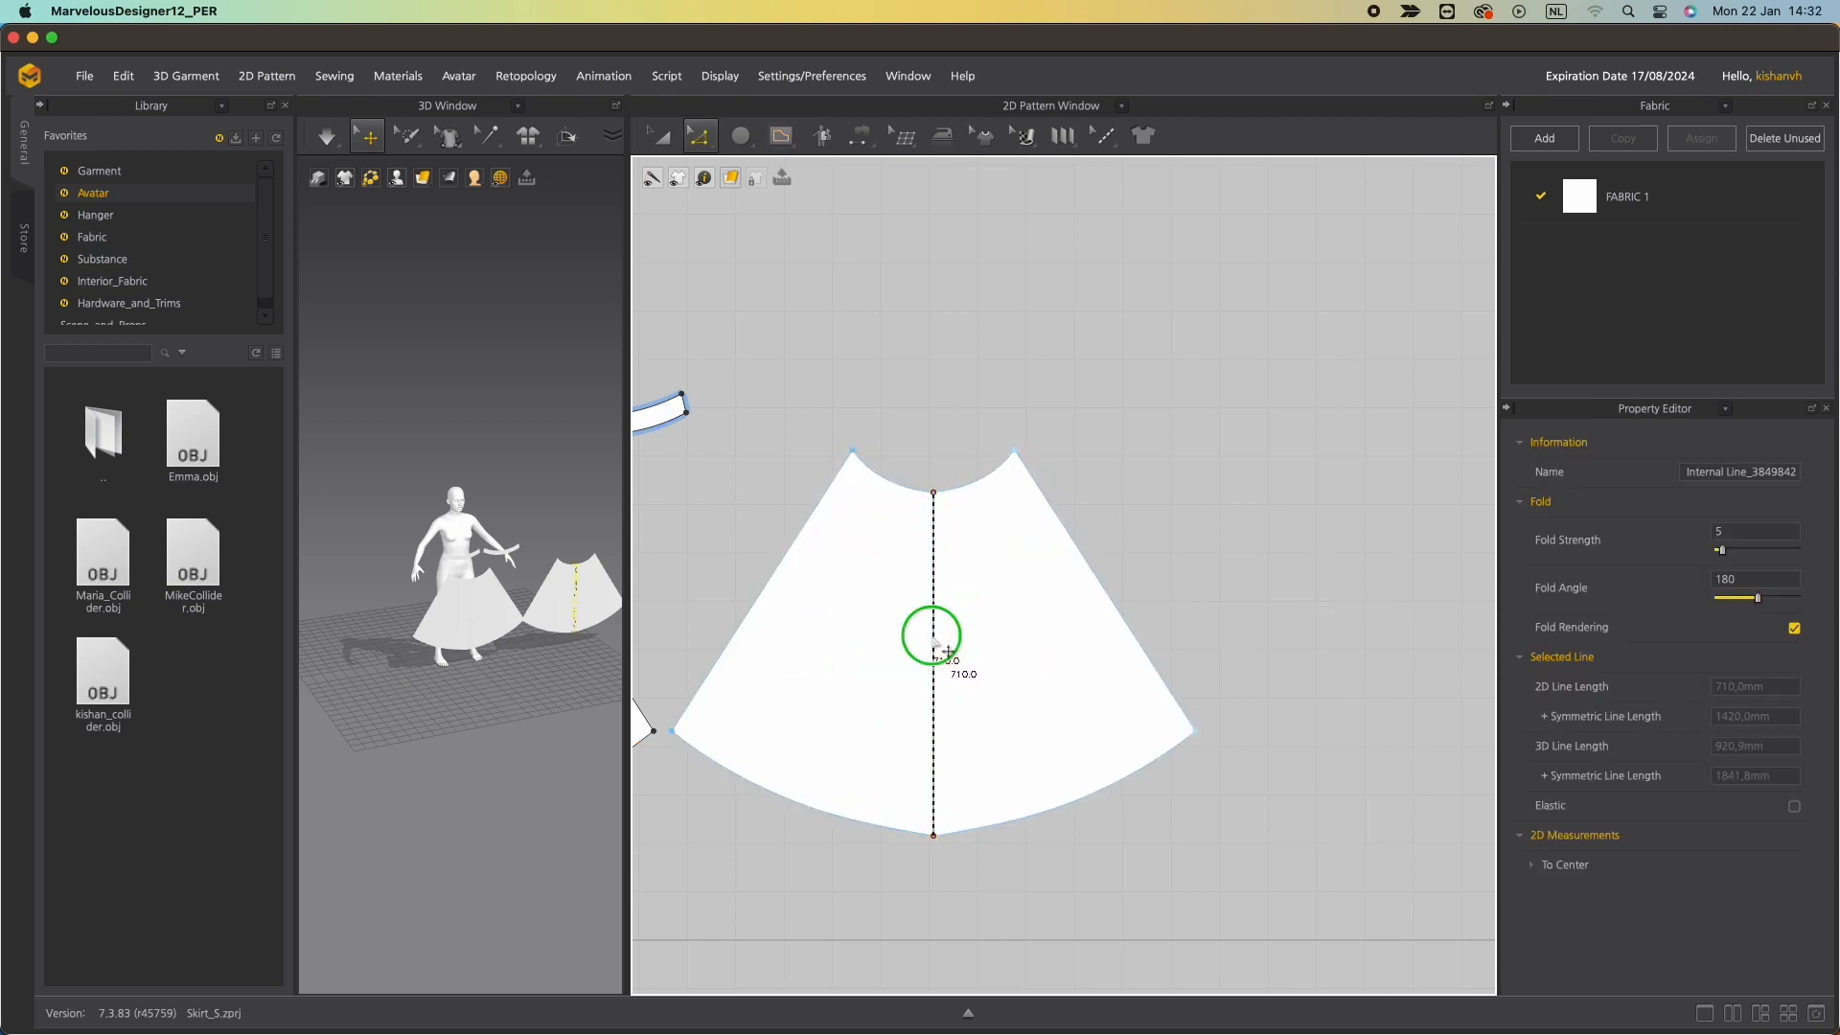
right_click(933, 638)
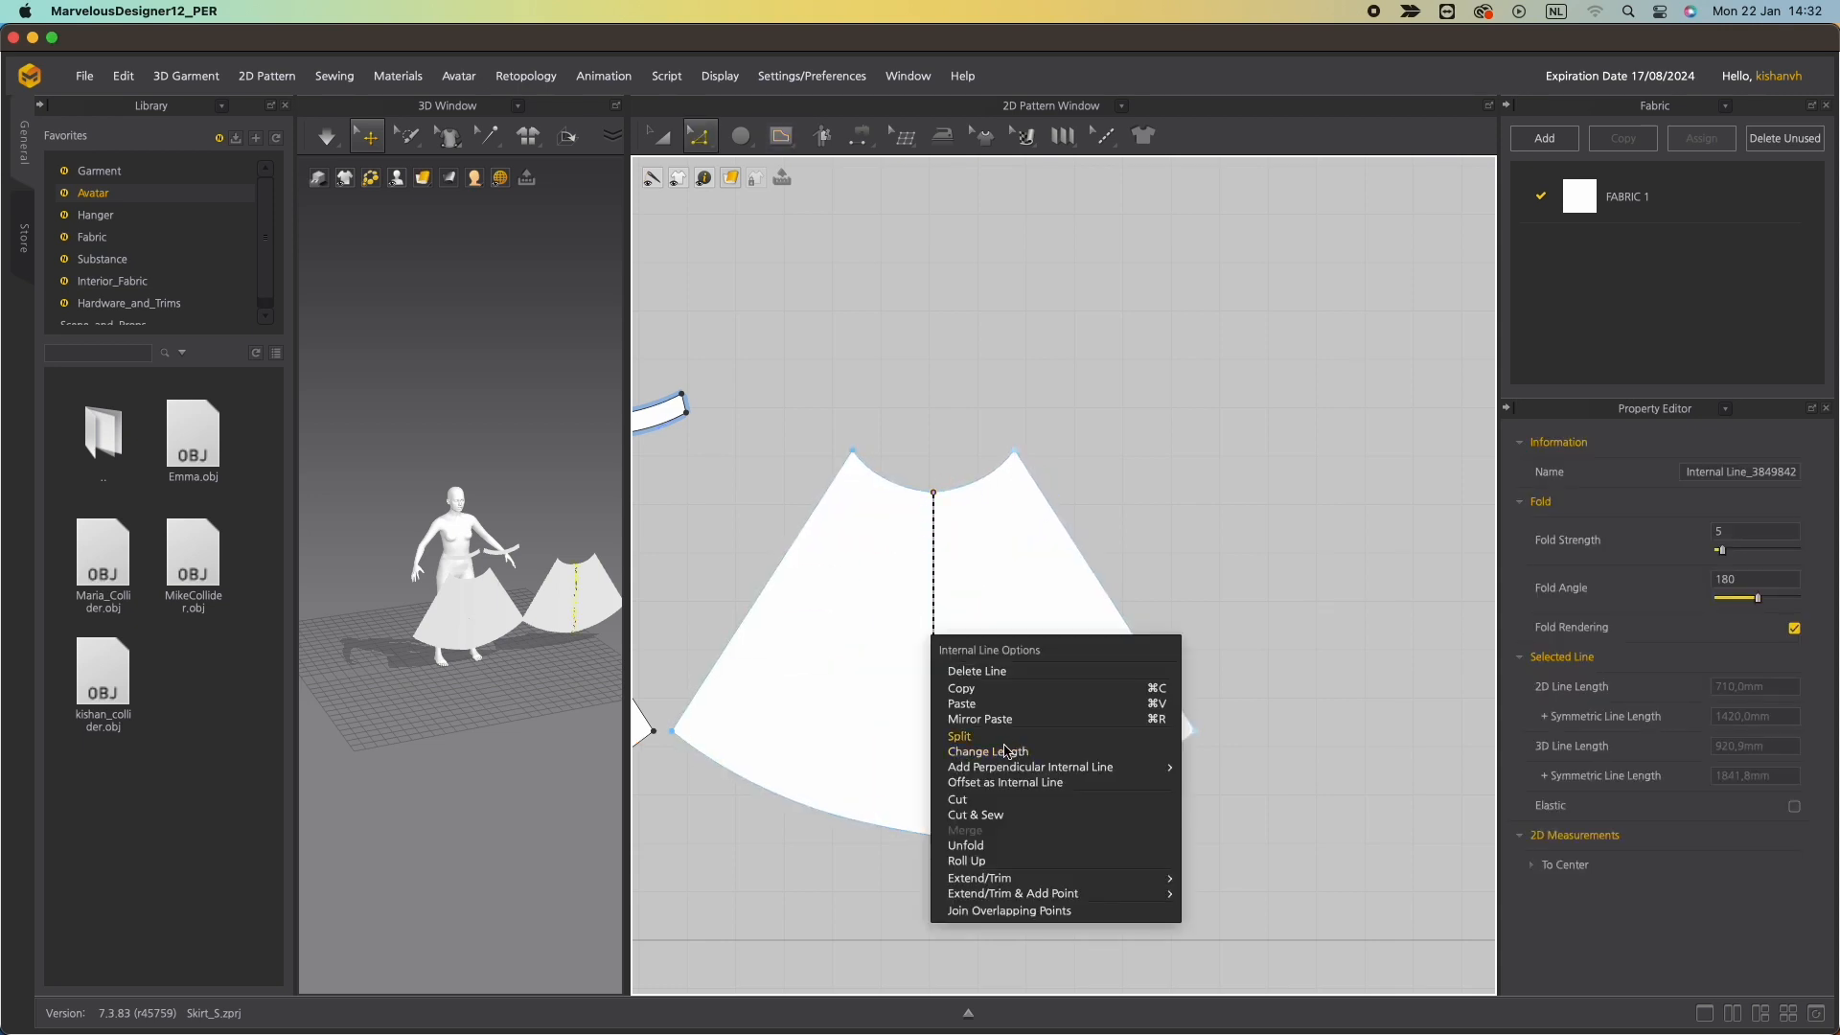
left_click(998, 813)
Move the cut-and-sewn skirt panel to the right of the original in the pattern layout.
middle_click_drag(494, 651, 451, 561)
middle_click_drag(946, 411, 1257, 361)
scroll(968, 526, "up", 6)
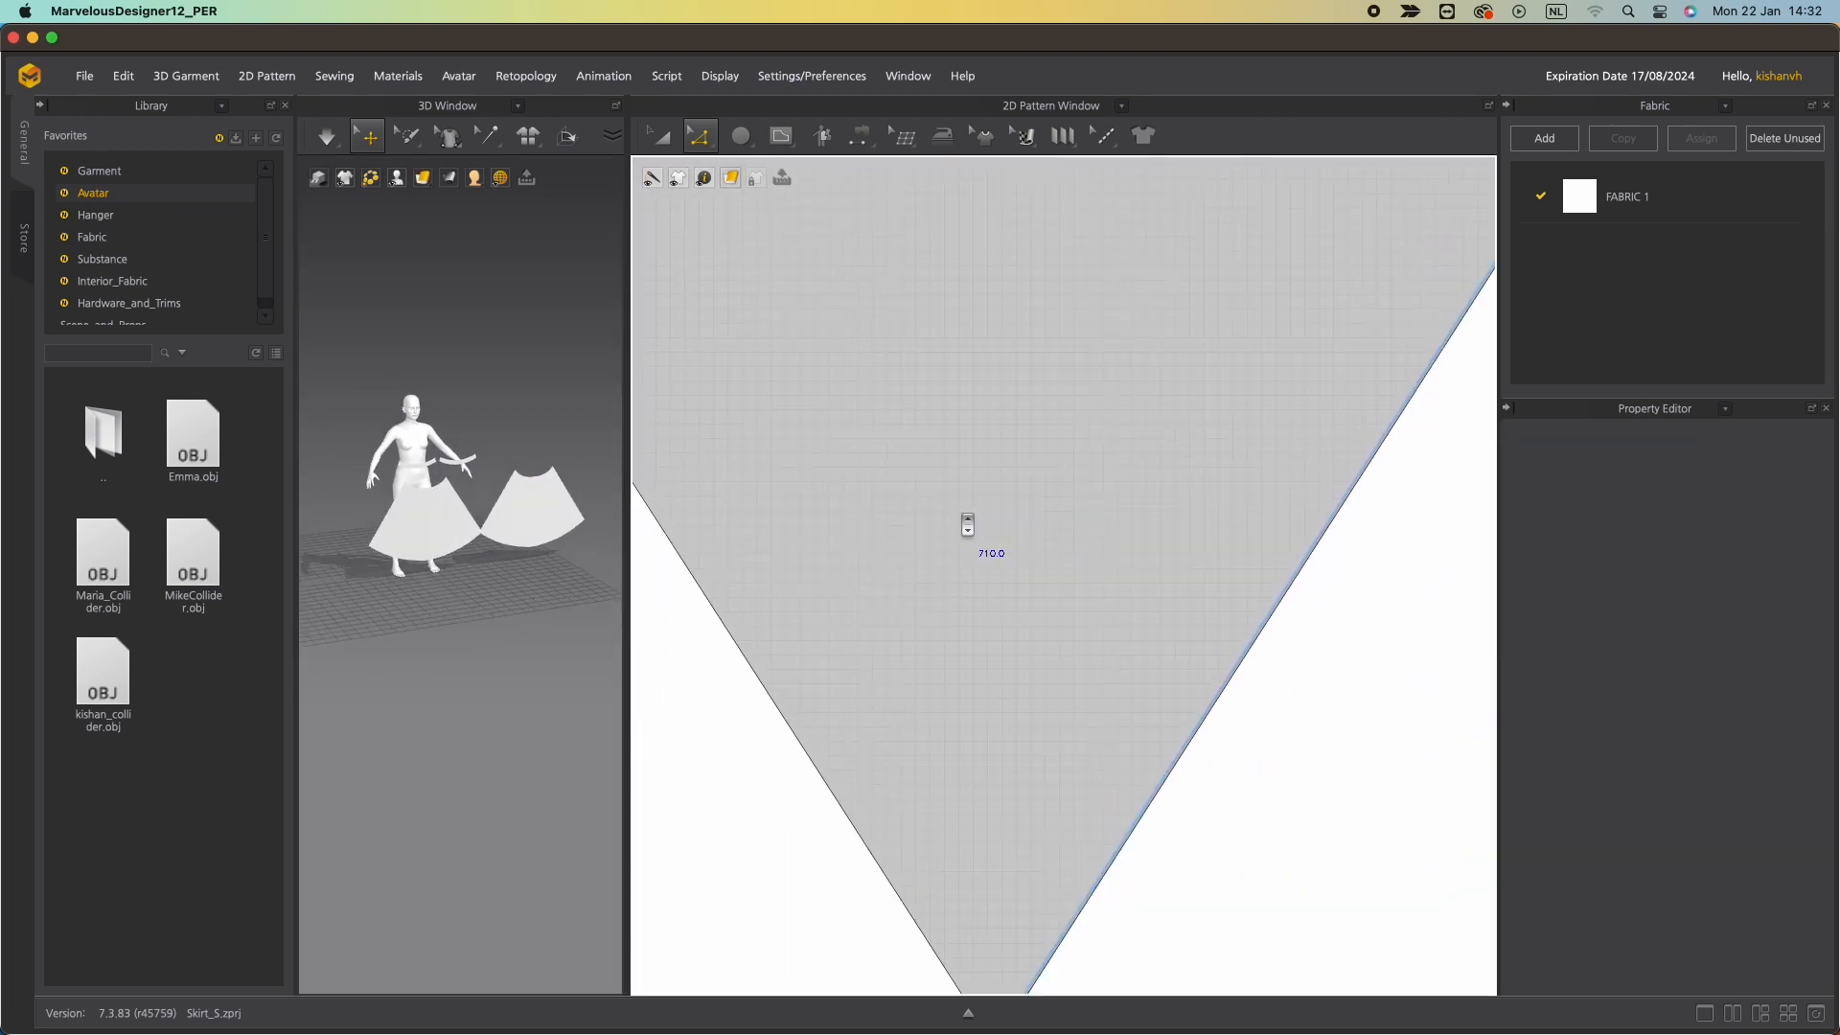
scroll(969, 526, "down", 7)
right_click_drag(531, 527, 415, 512)
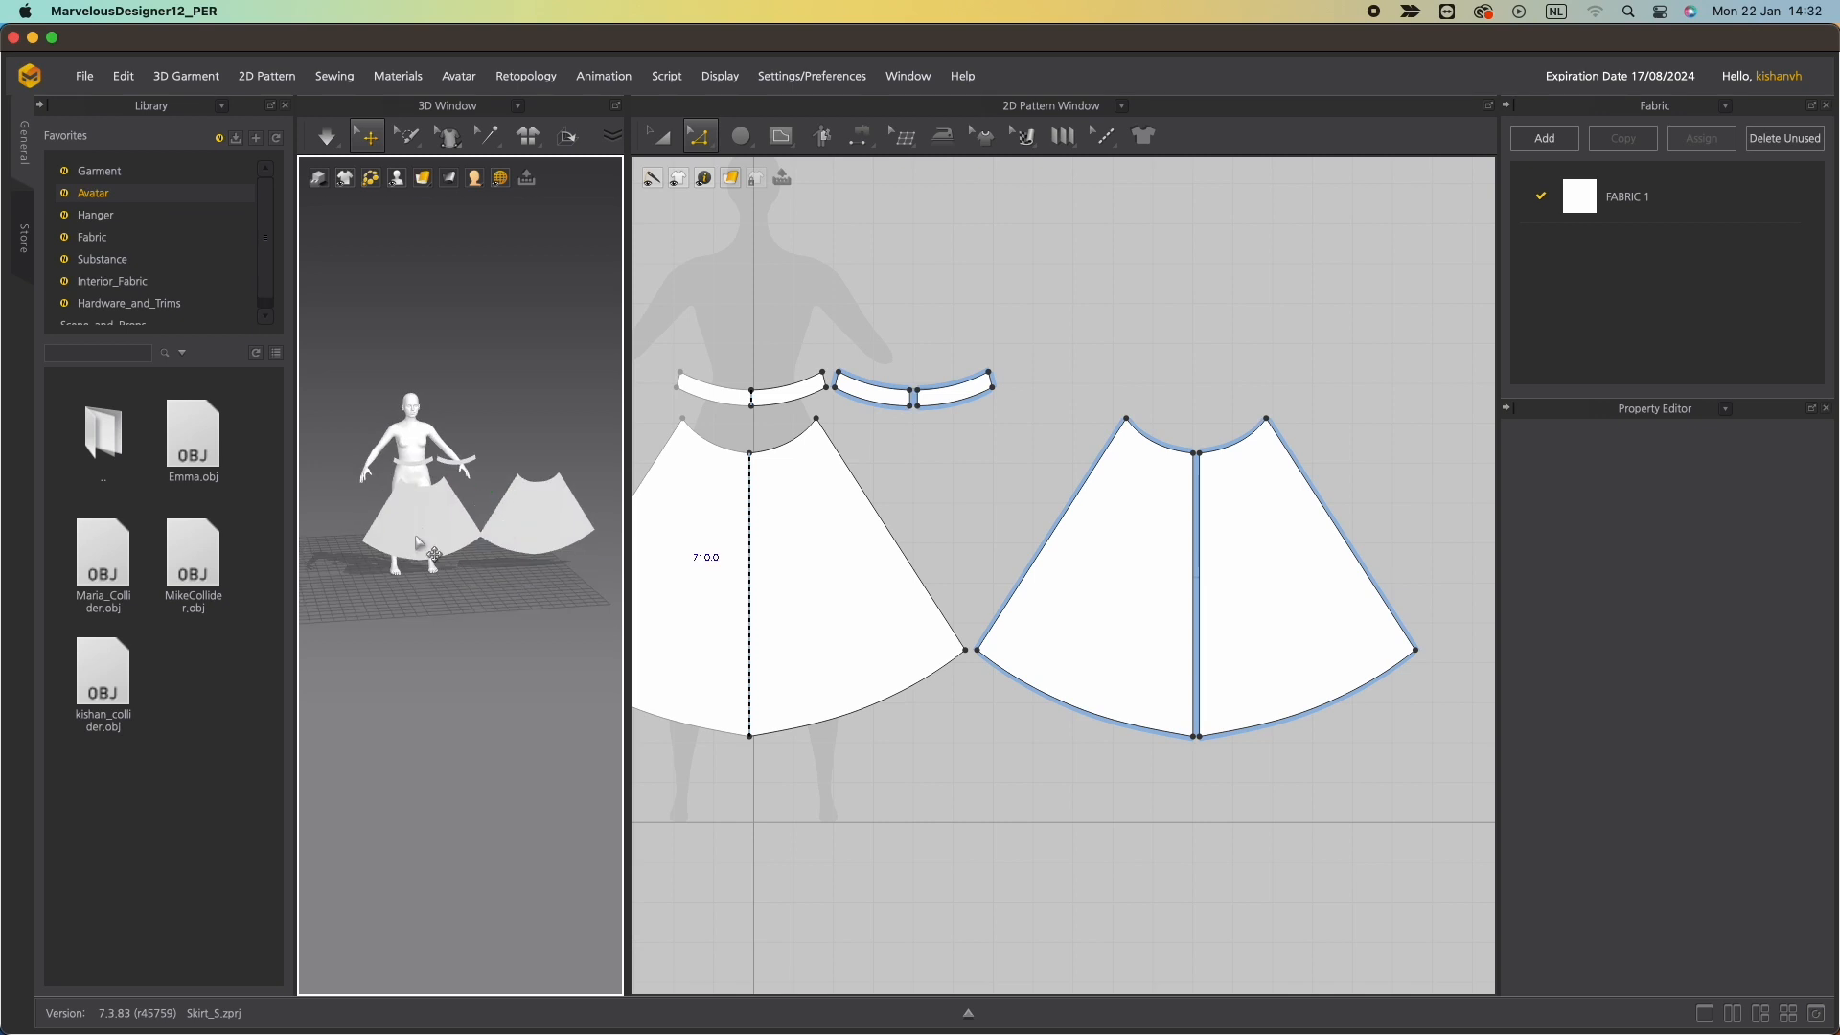
Enlarge the 3D view and raise the front skirt panel up around the avatar's waist.
left_click(414, 522)
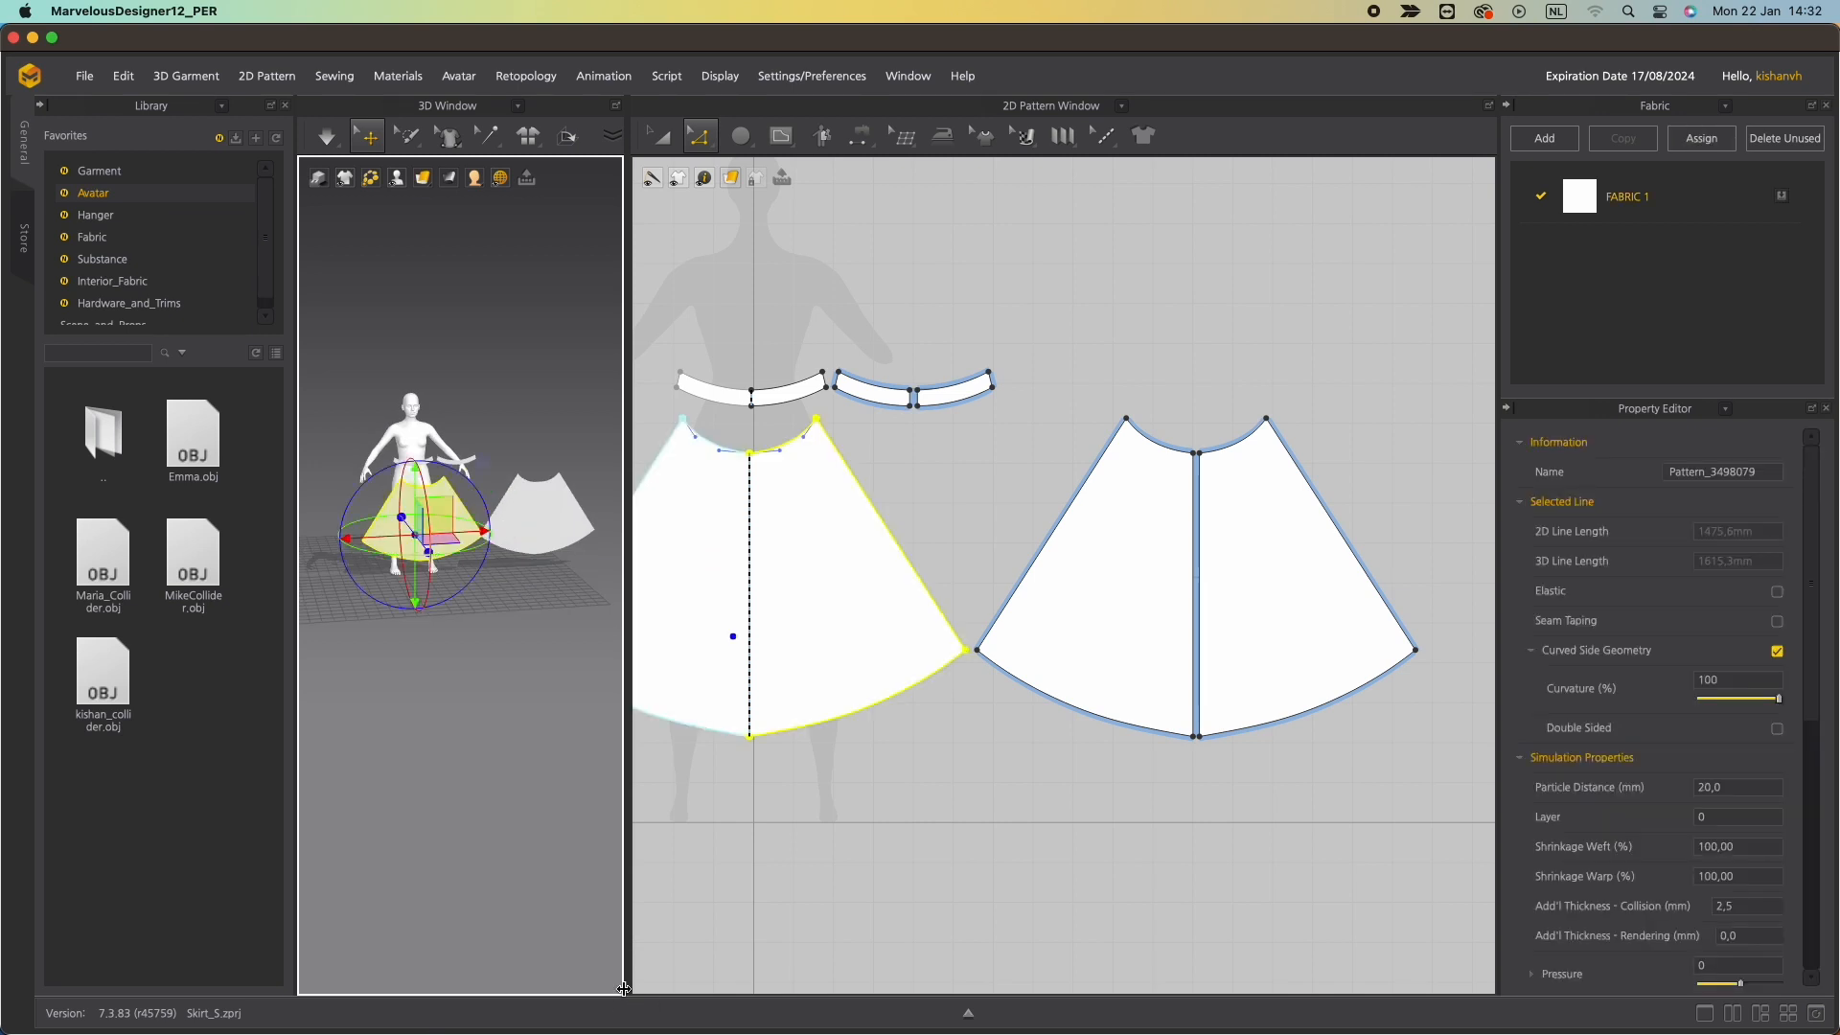
left_click_drag(630, 988, 901, 989)
scroll(588, 672, "up", 3)
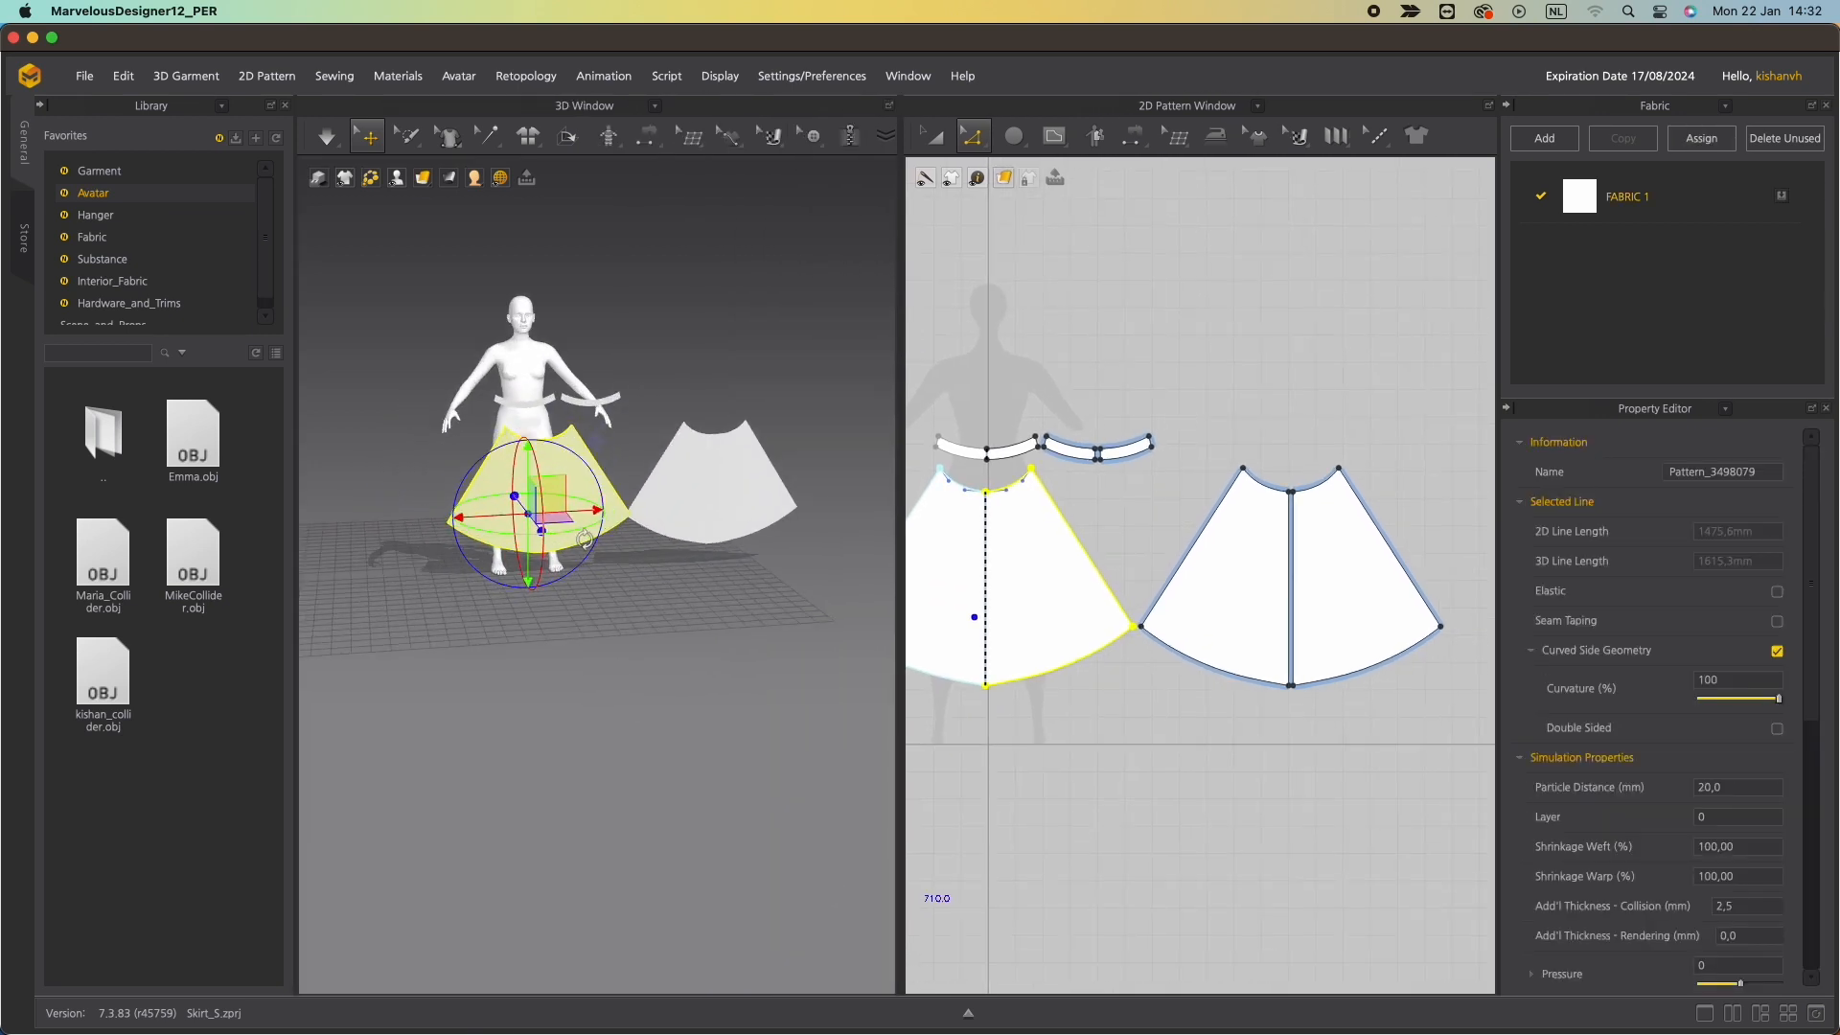
right_click_drag(589, 673, 467, 469)
left_click_drag(524, 464, 525, 434)
Move the waistband piece down onto the avatar's waist in 3D.
left_click(536, 408)
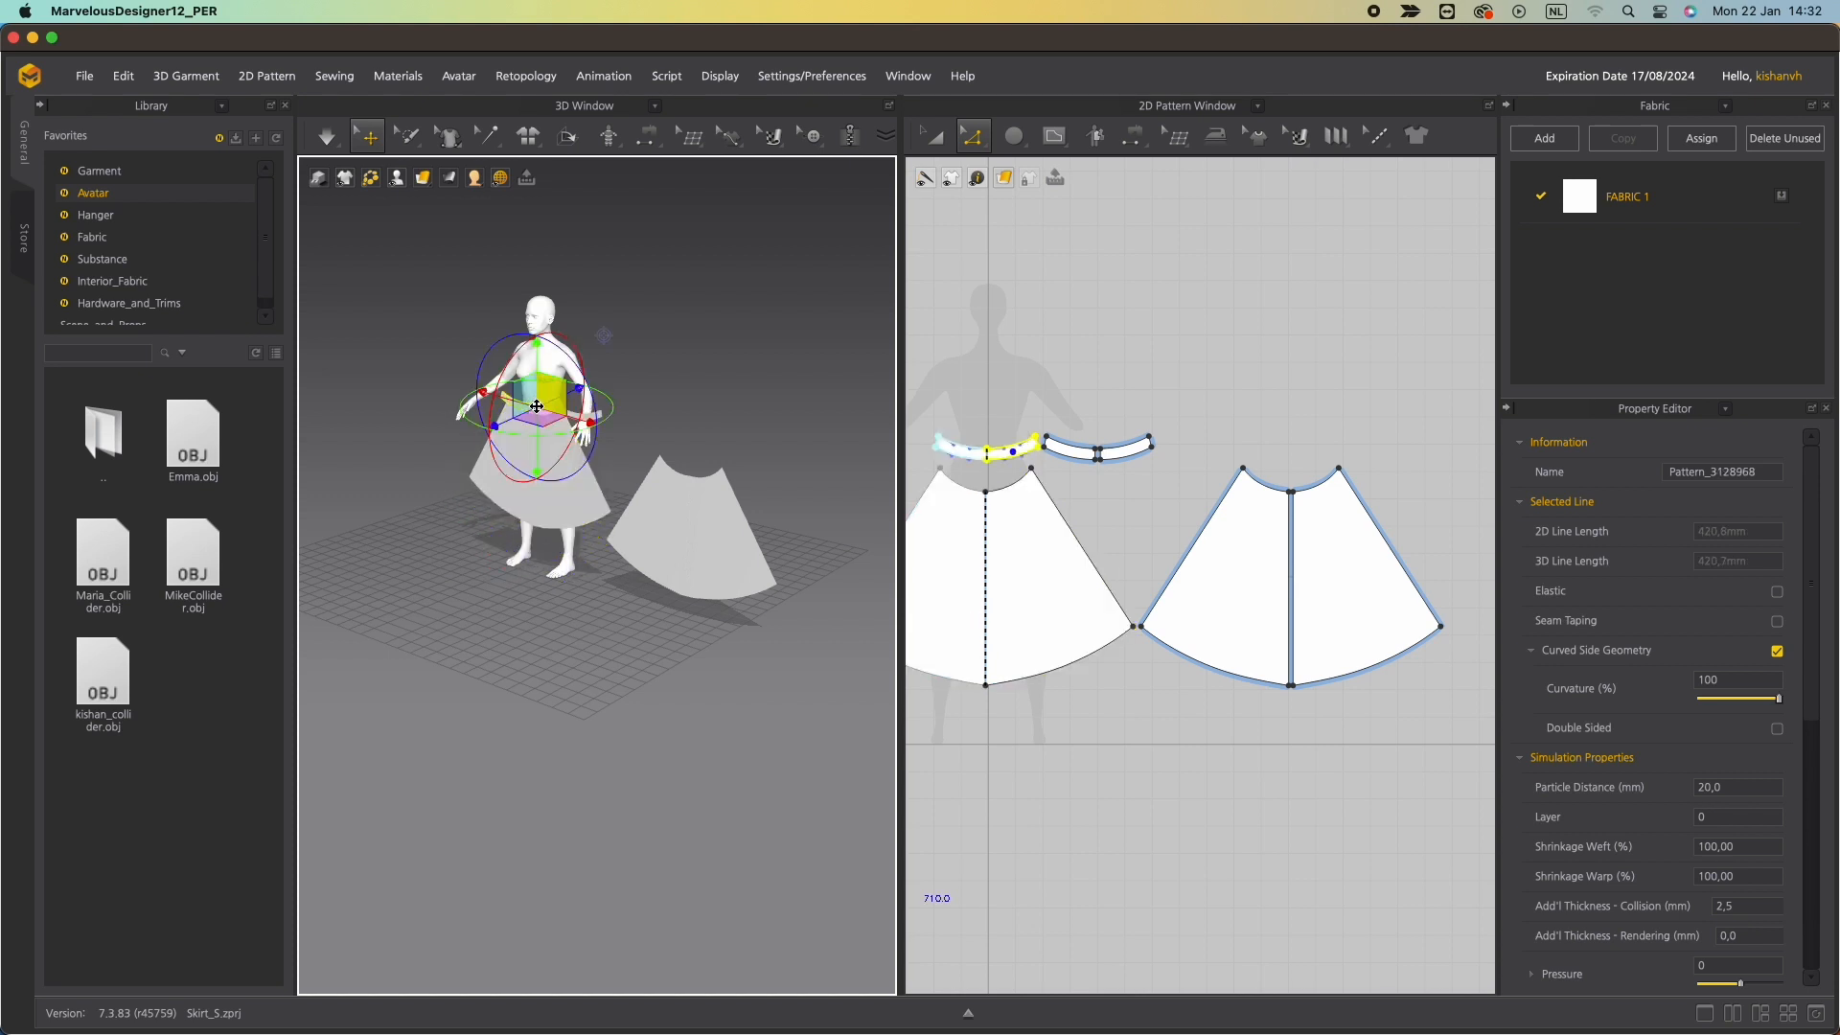
scroll(519, 324, "up", 2)
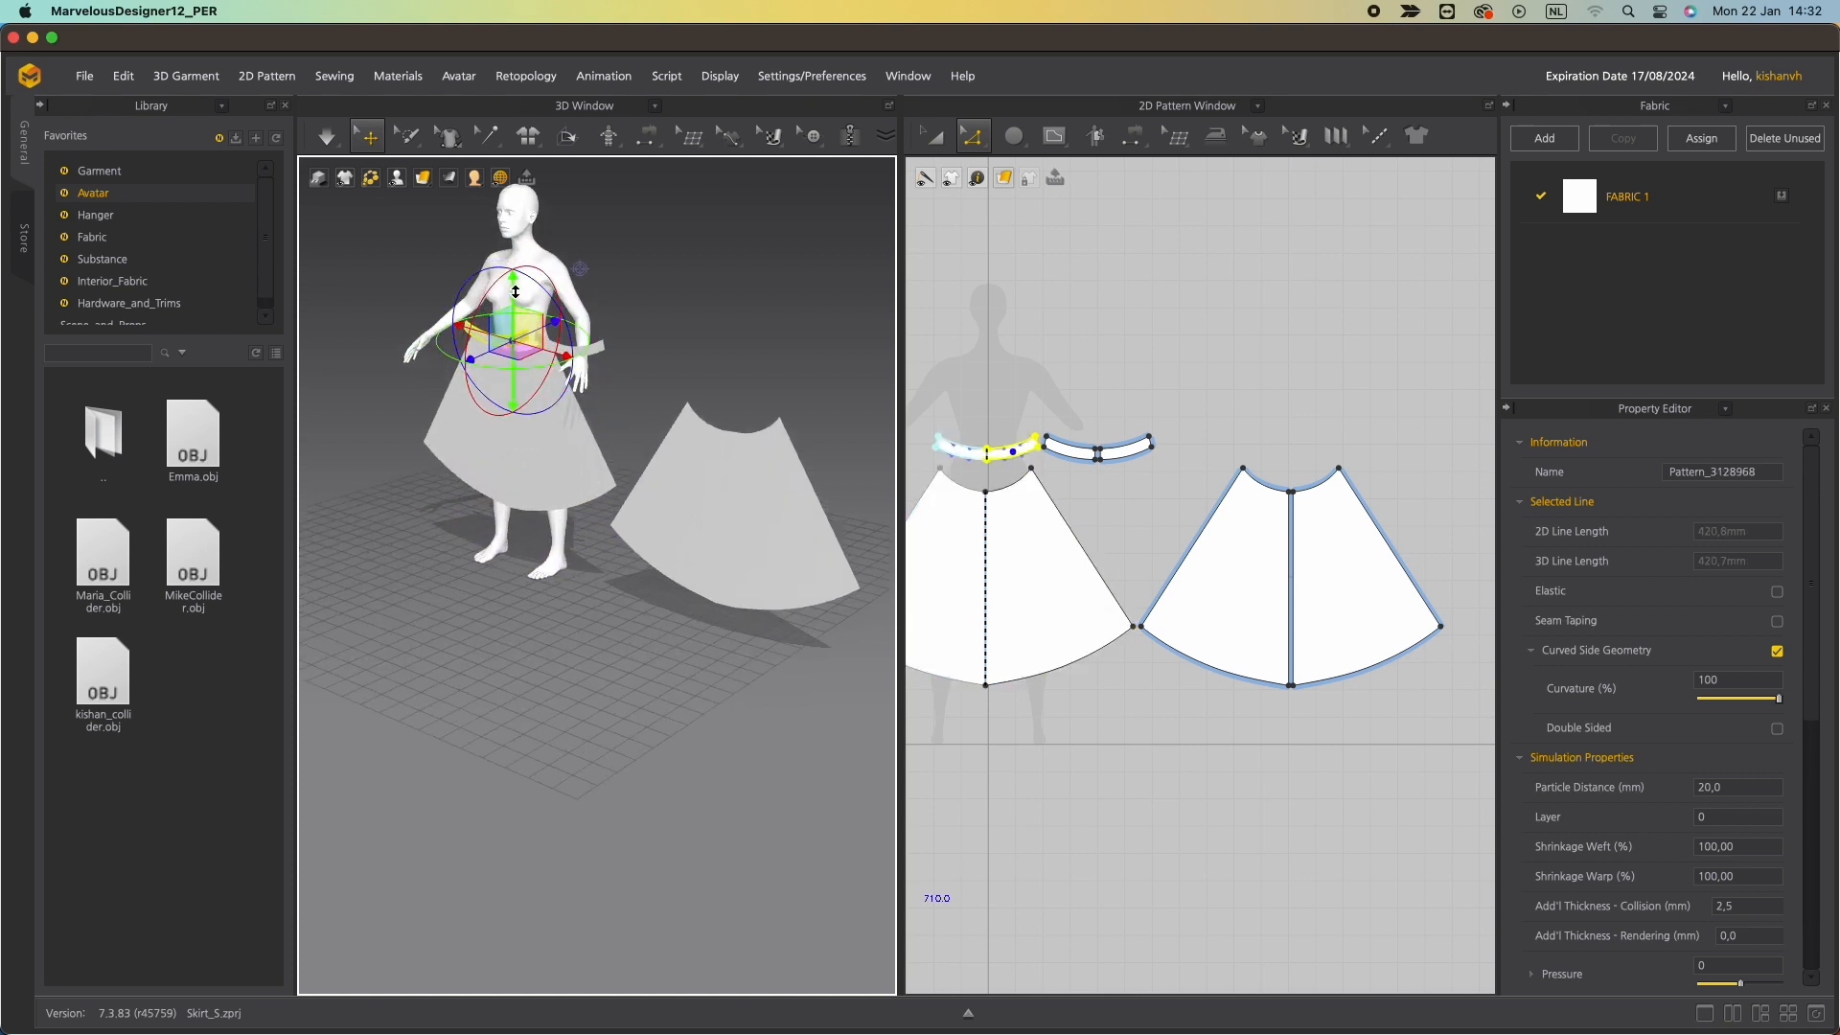
left_click_drag(515, 291, 571, 349)
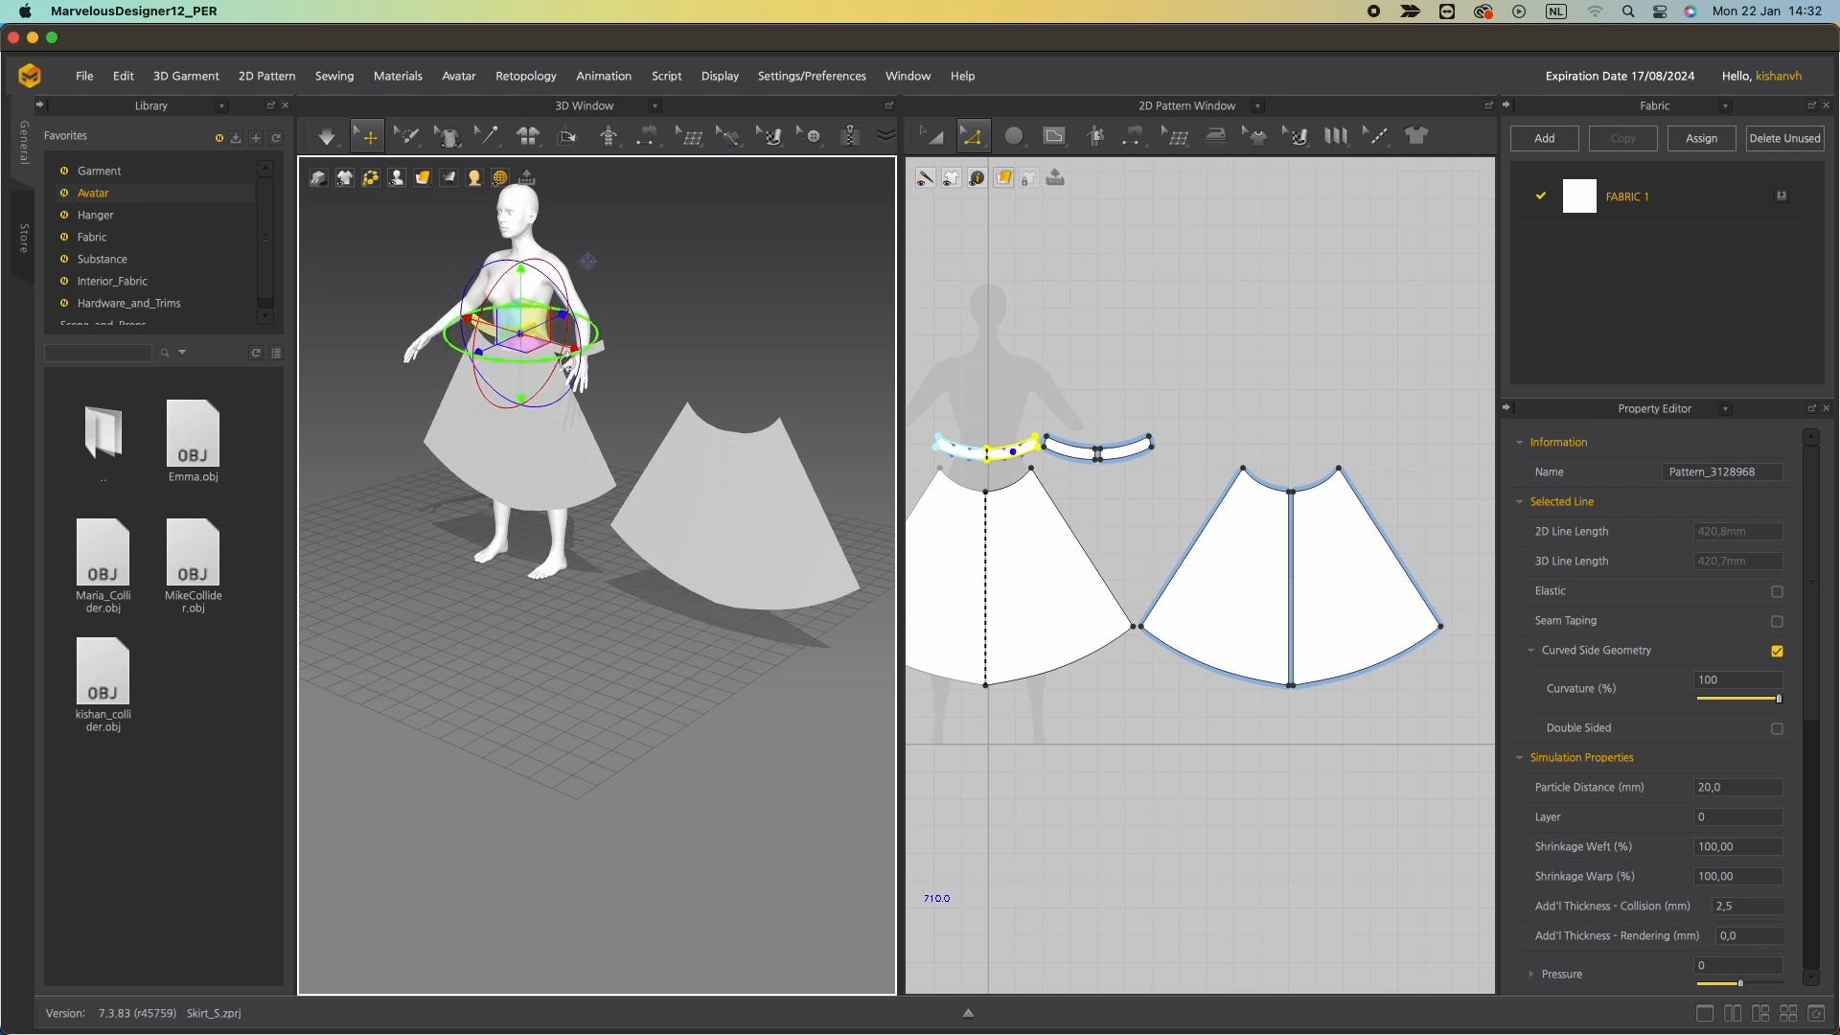
right_click_drag(557, 345, 522, 431)
Inspect the skirt and waistband placement on the avatar from the front.
left_click(518, 429)
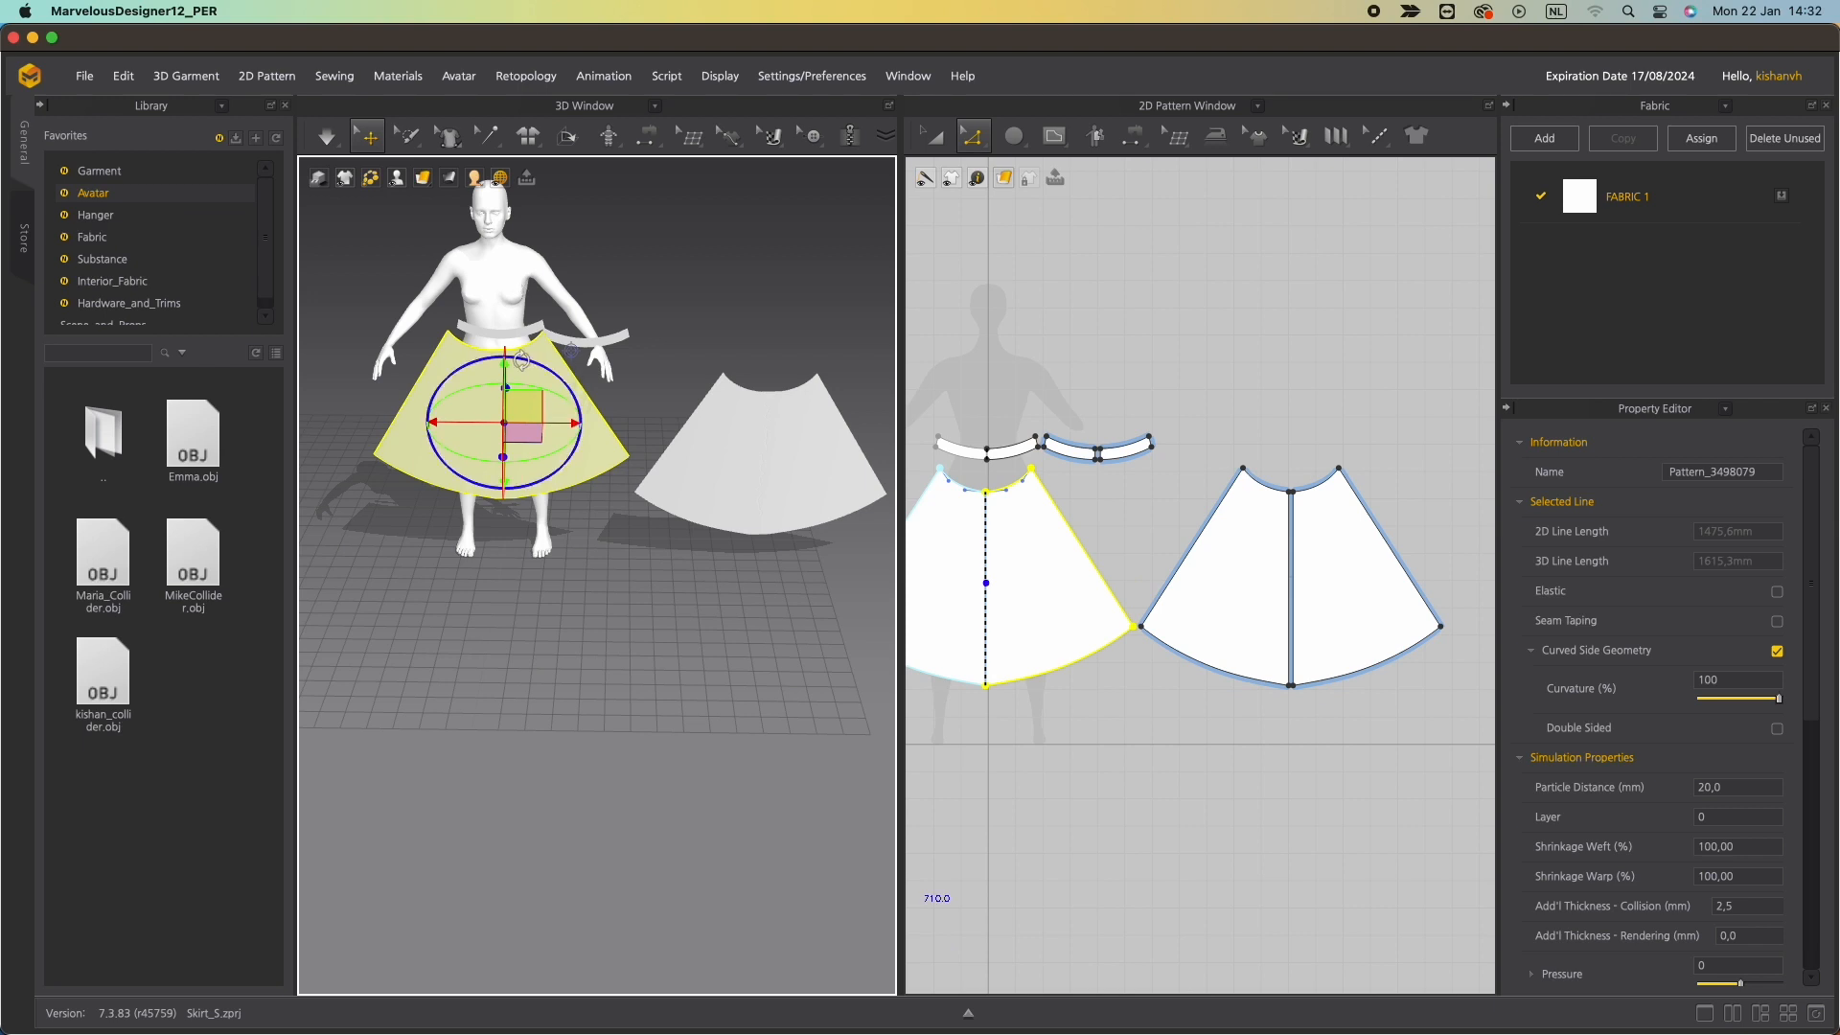
scroll(522, 360, "up", 2)
mouse_move(634, 762)
middle_mouse_down()
mouse_move(658, 613)
mouse_move(648, 785)
middle_mouse_up()
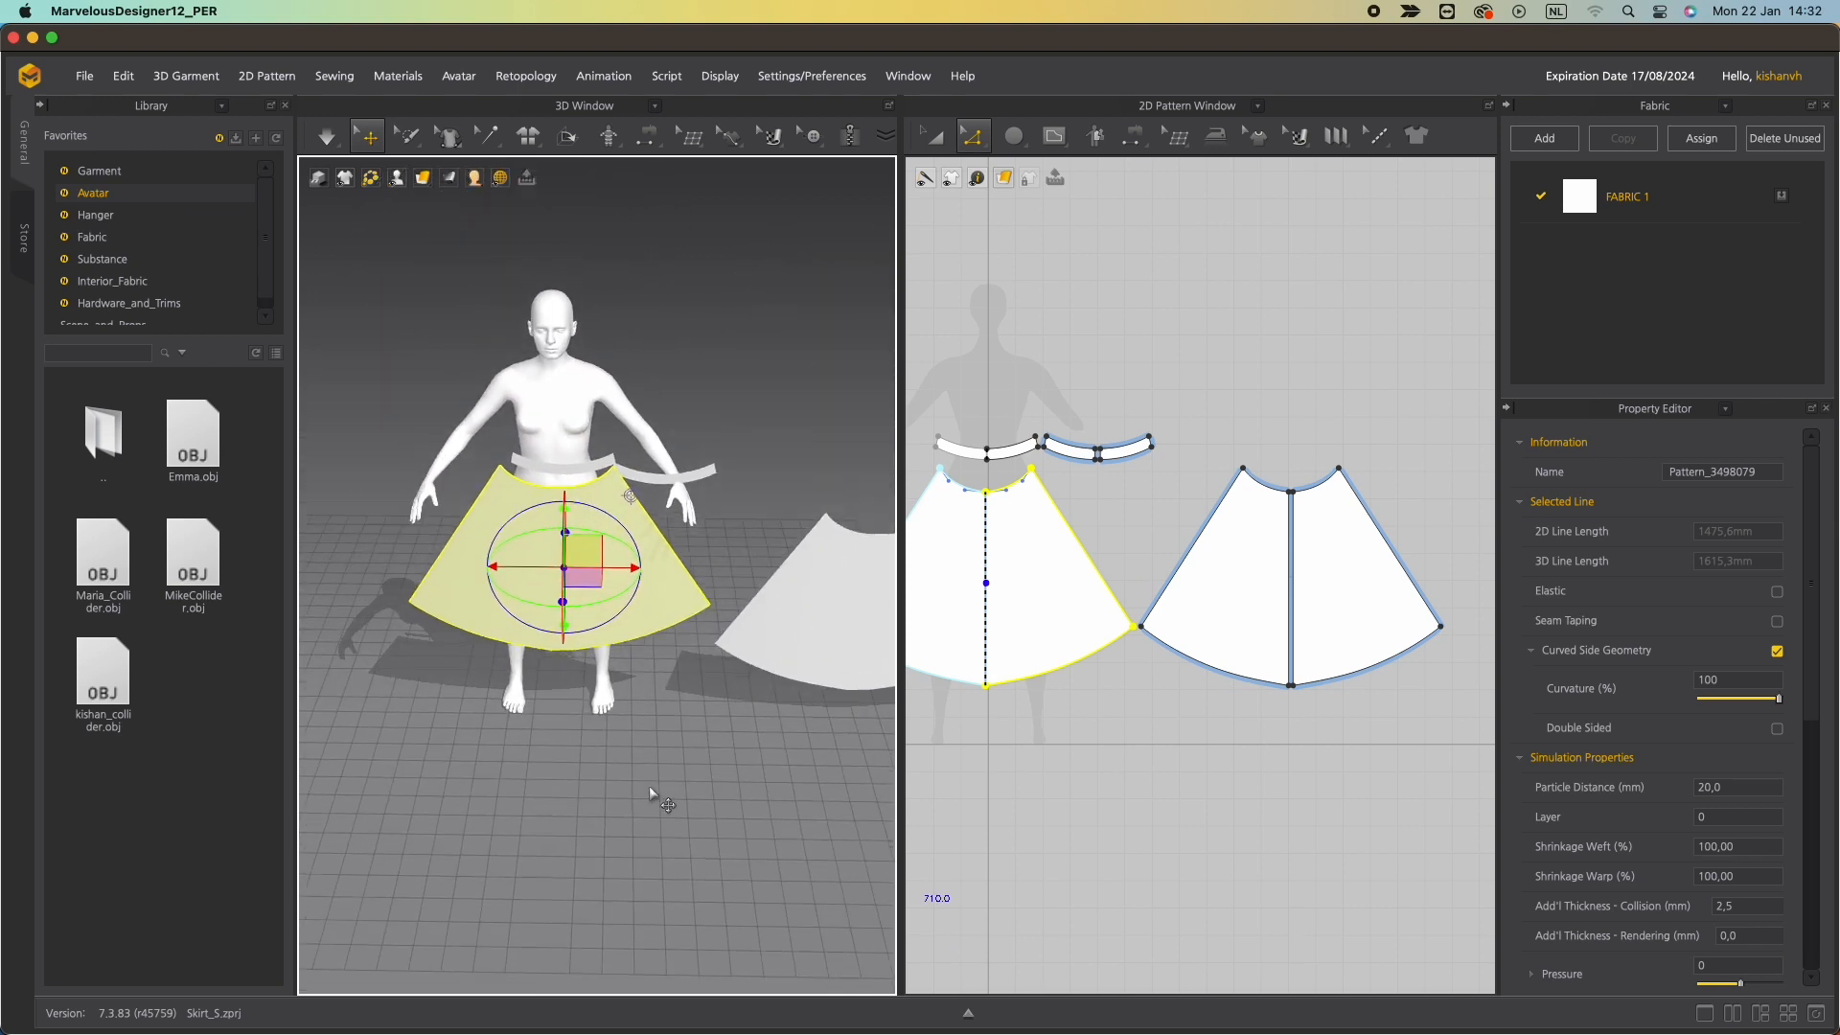
right_click_drag(648, 785, 555, 617)
left_click(556, 453)
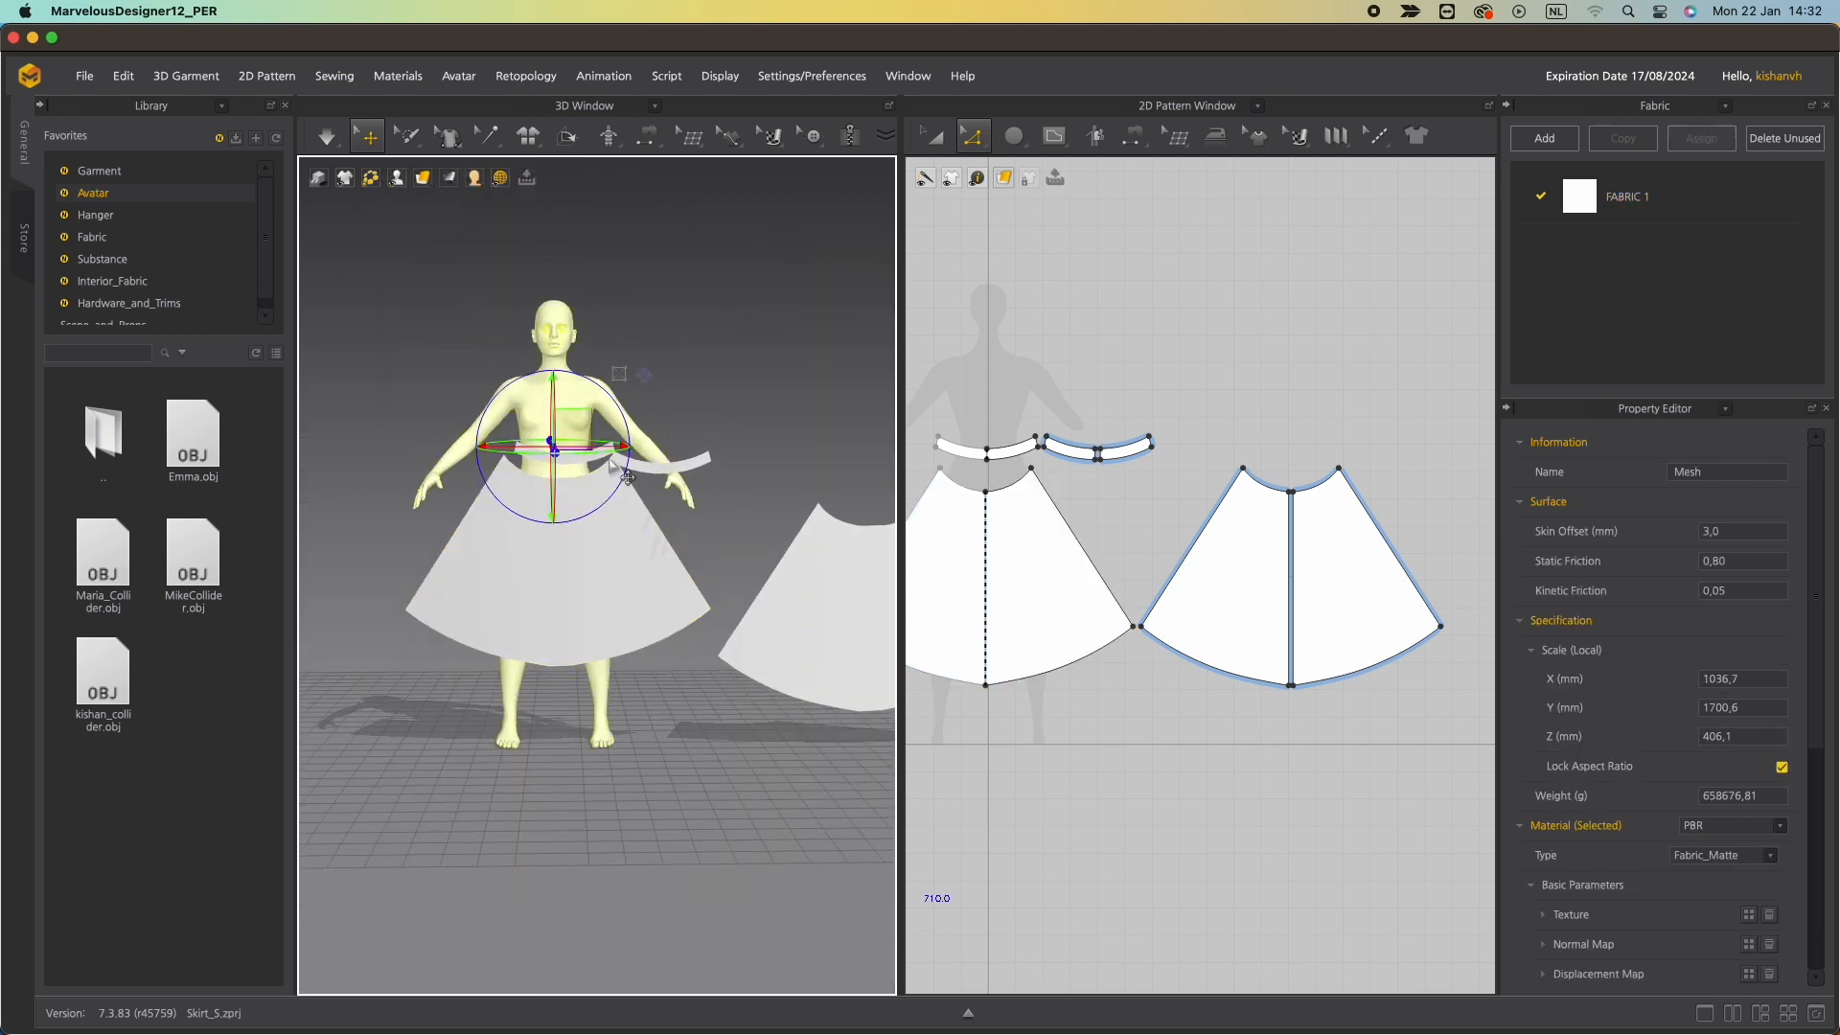
left_click(583, 466)
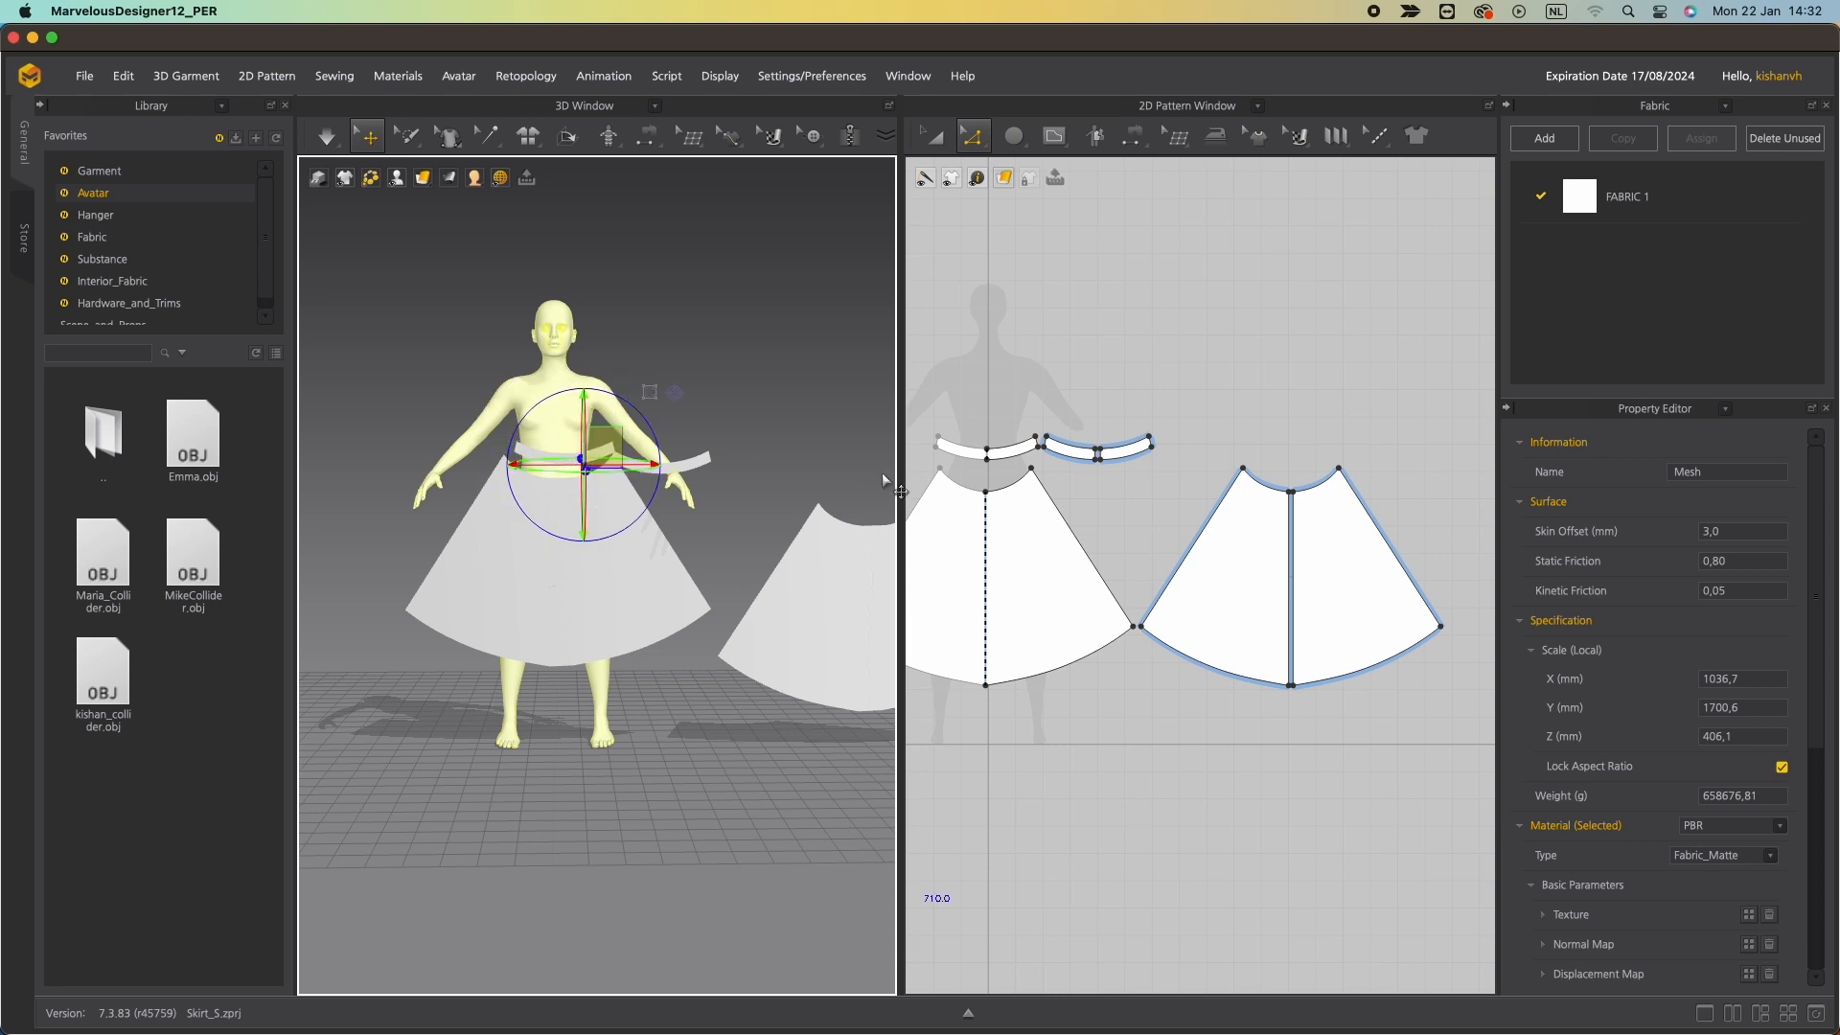
Select the front waistband piece and rotate it to wrap around the avatar's waist.
left_click(947, 441)
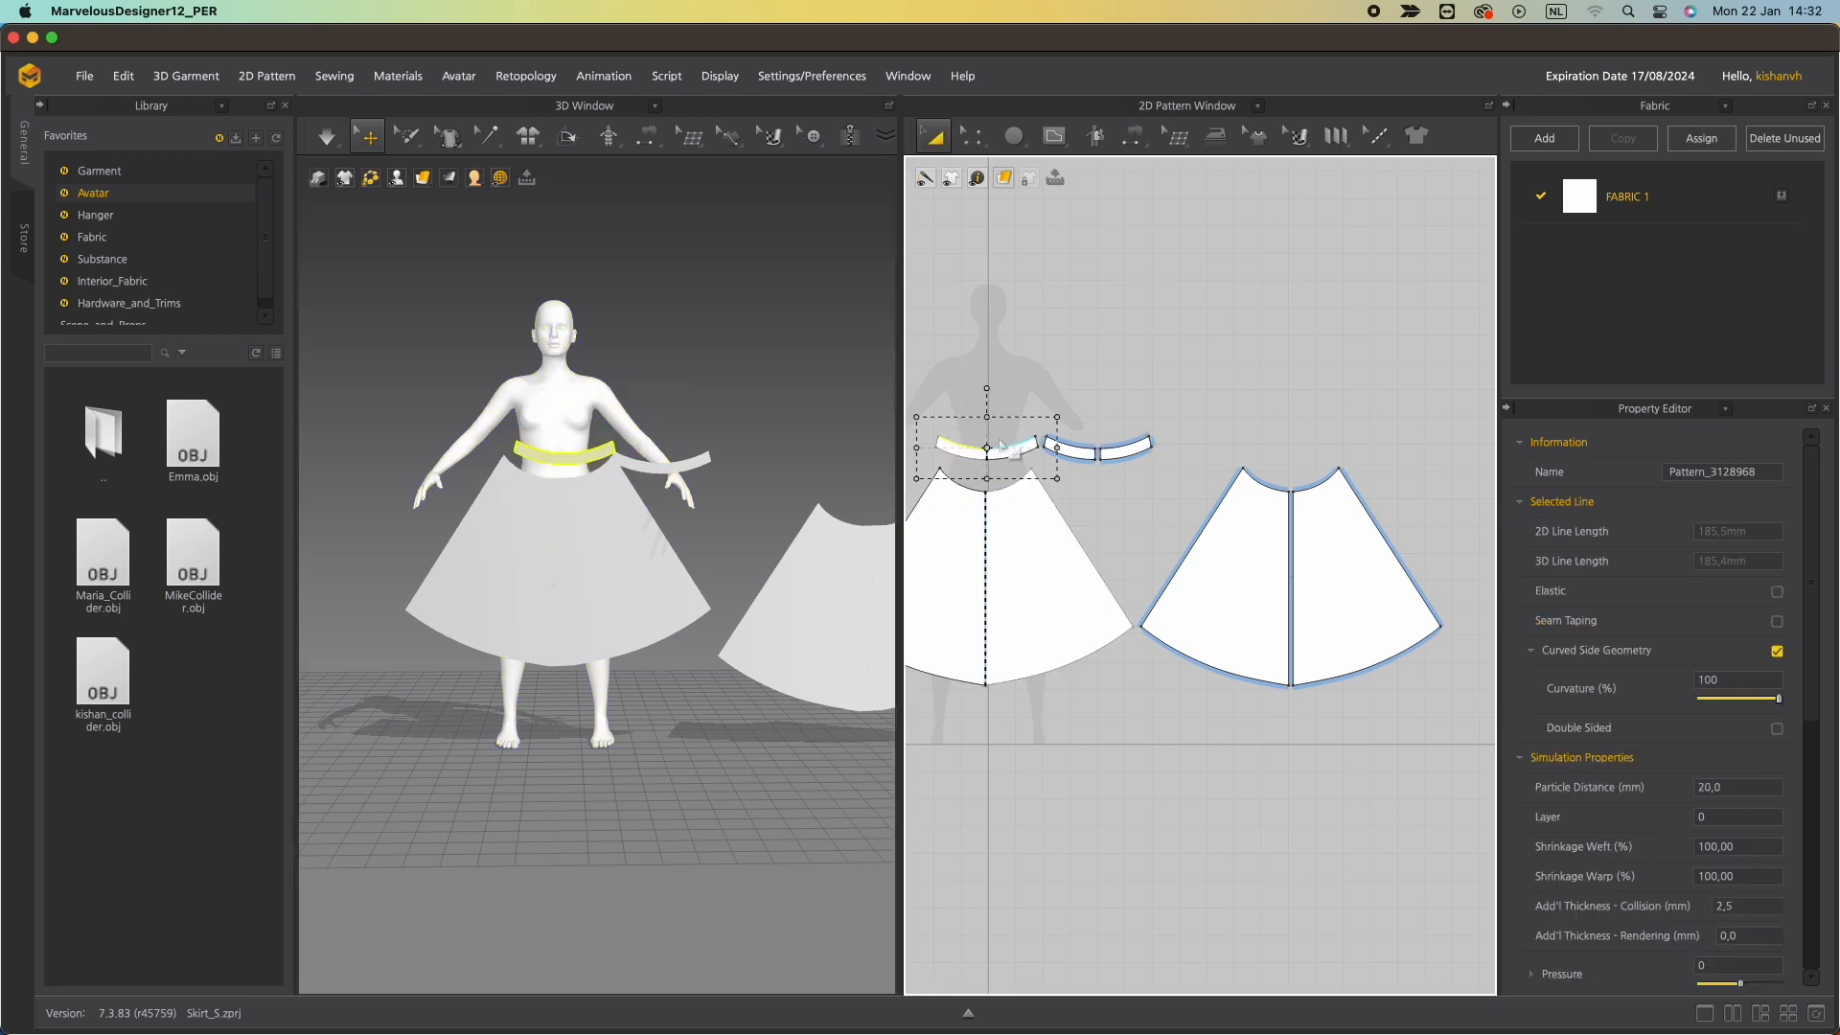
left_click(580, 465)
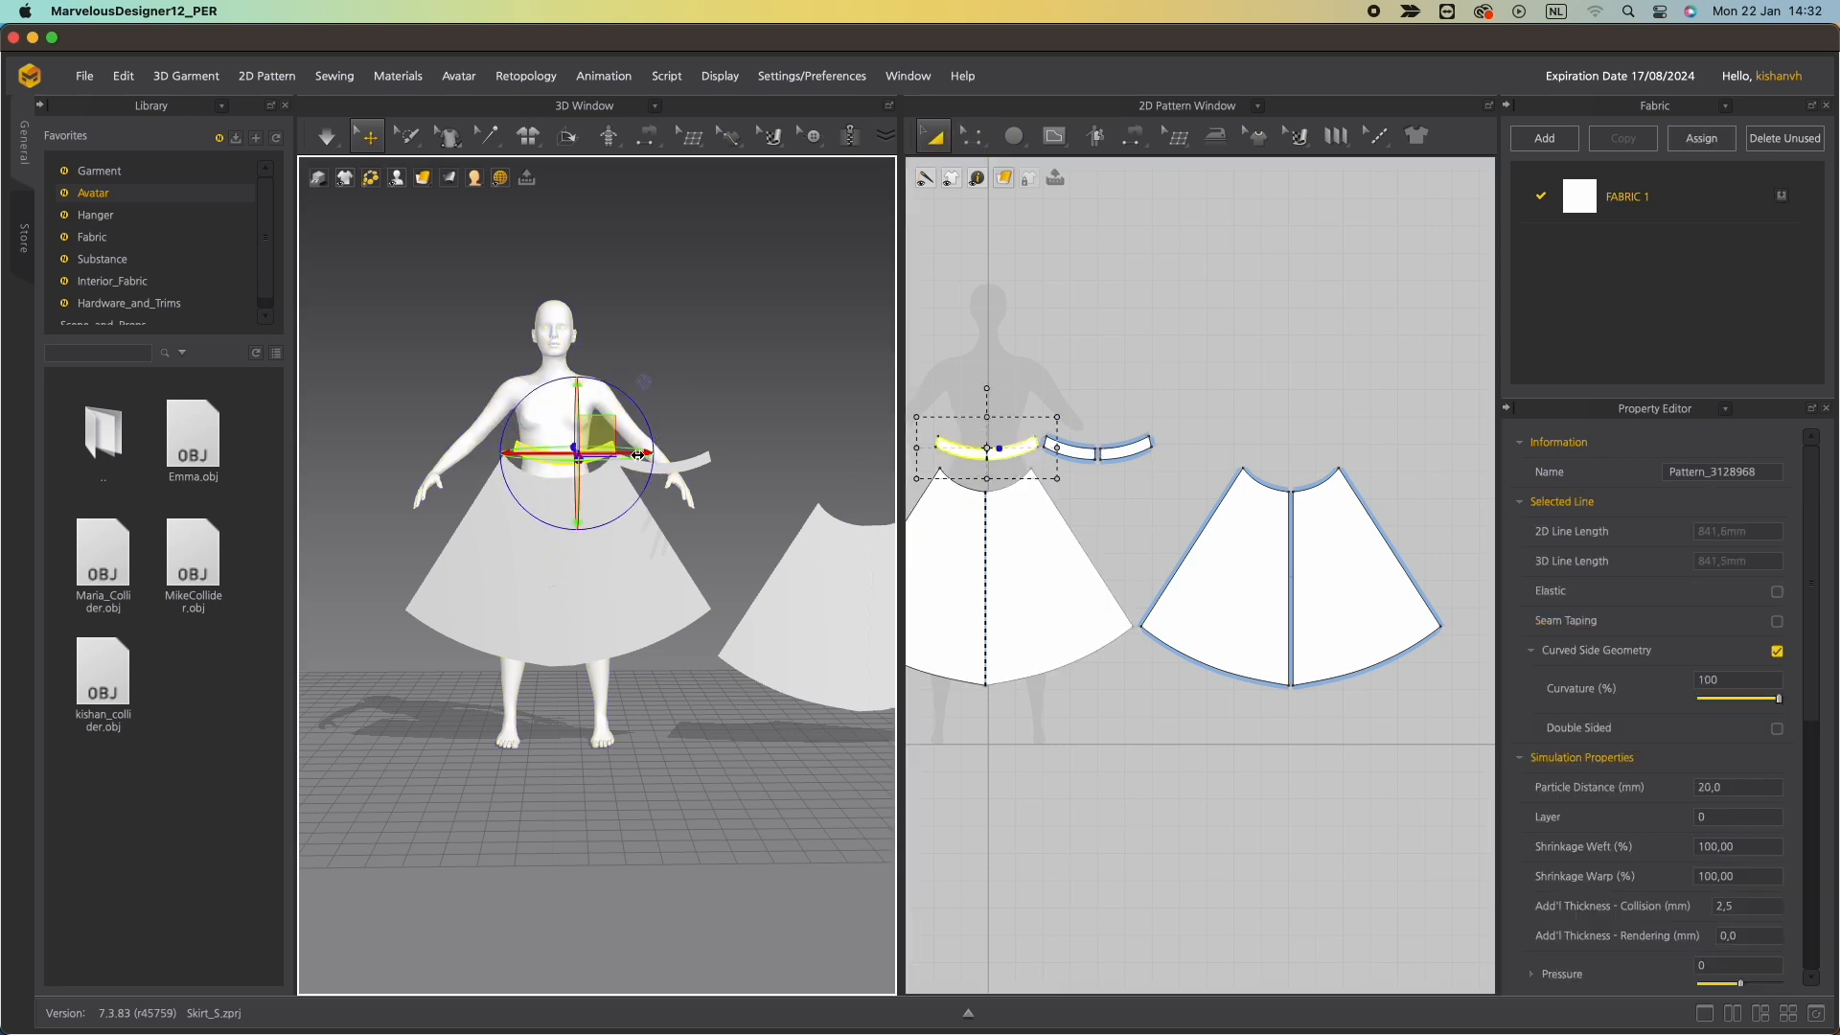
right_click_drag(634, 452, 398, 586)
left_click(546, 538)
mouse_move(546, 537)
right_mouse_down()
mouse_move(764, 521)
mouse_move(568, 562)
right_mouse_up()
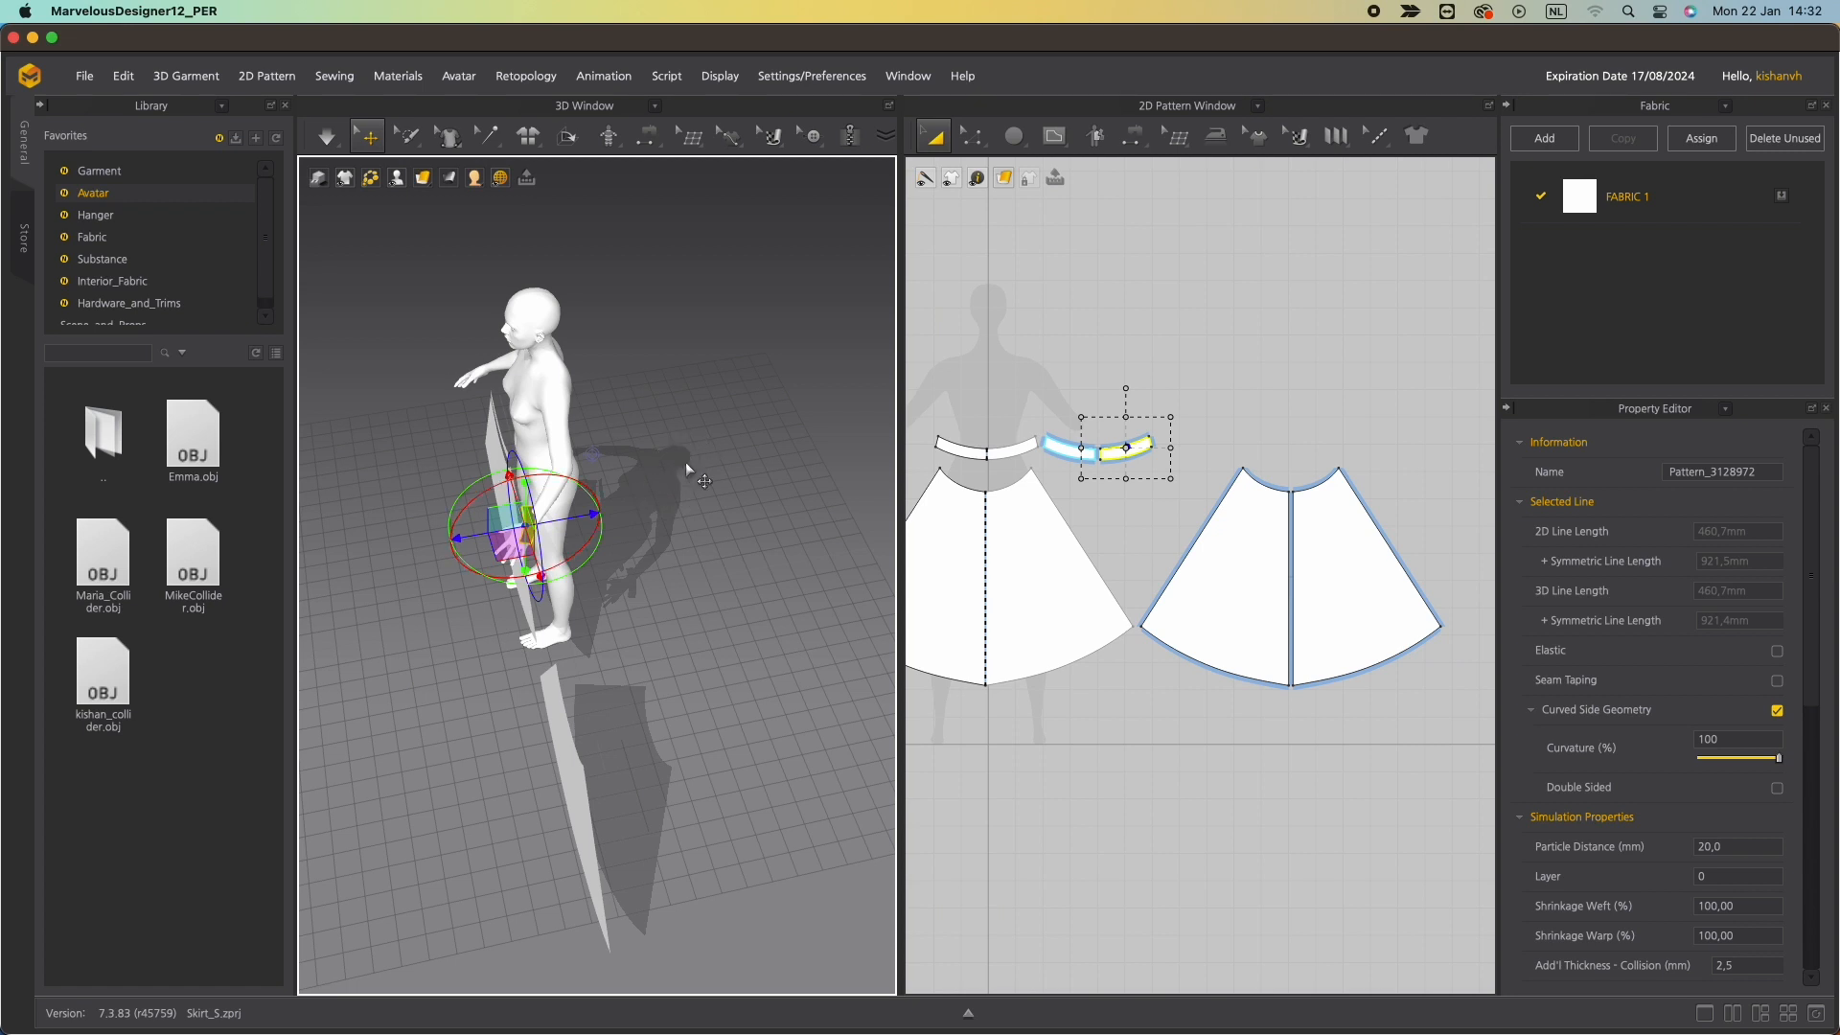
right_click_drag(686, 464, 526, 534)
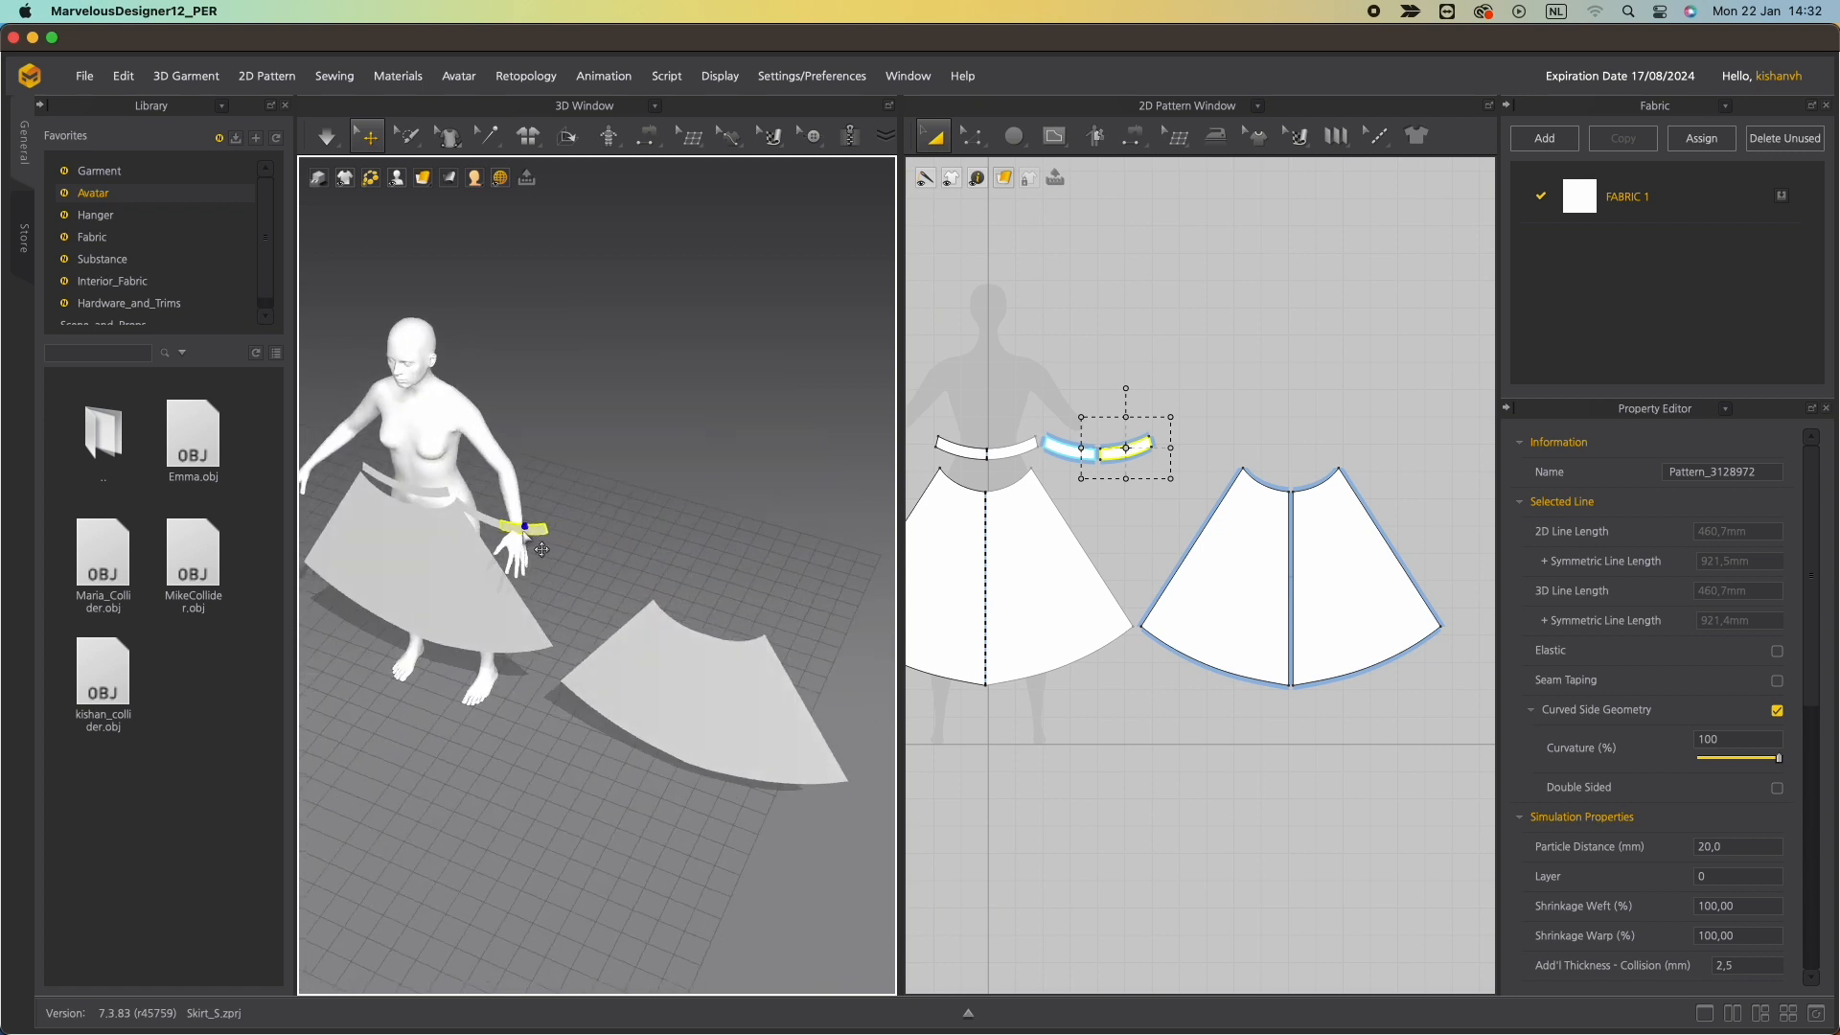
Move and rotate the back waistband piece onto the back of the avatar's waist in 3D.
left_click(1089, 446)
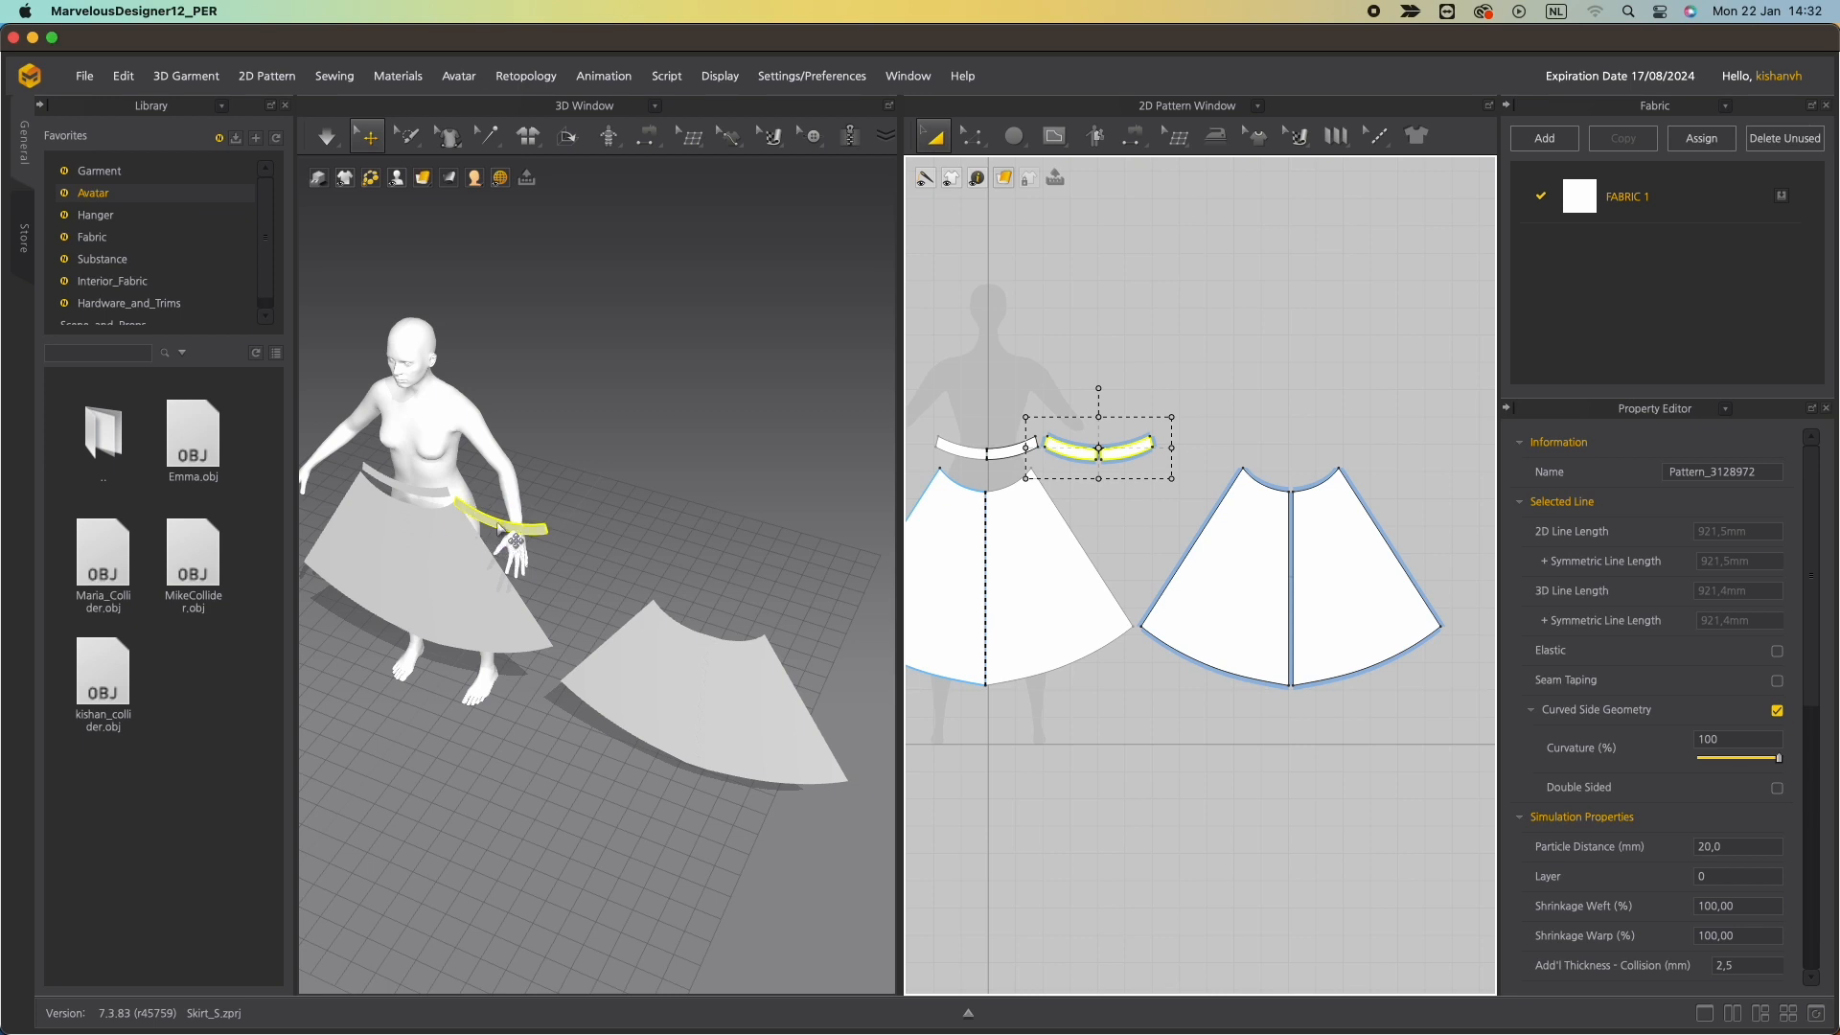
left_click(515, 541)
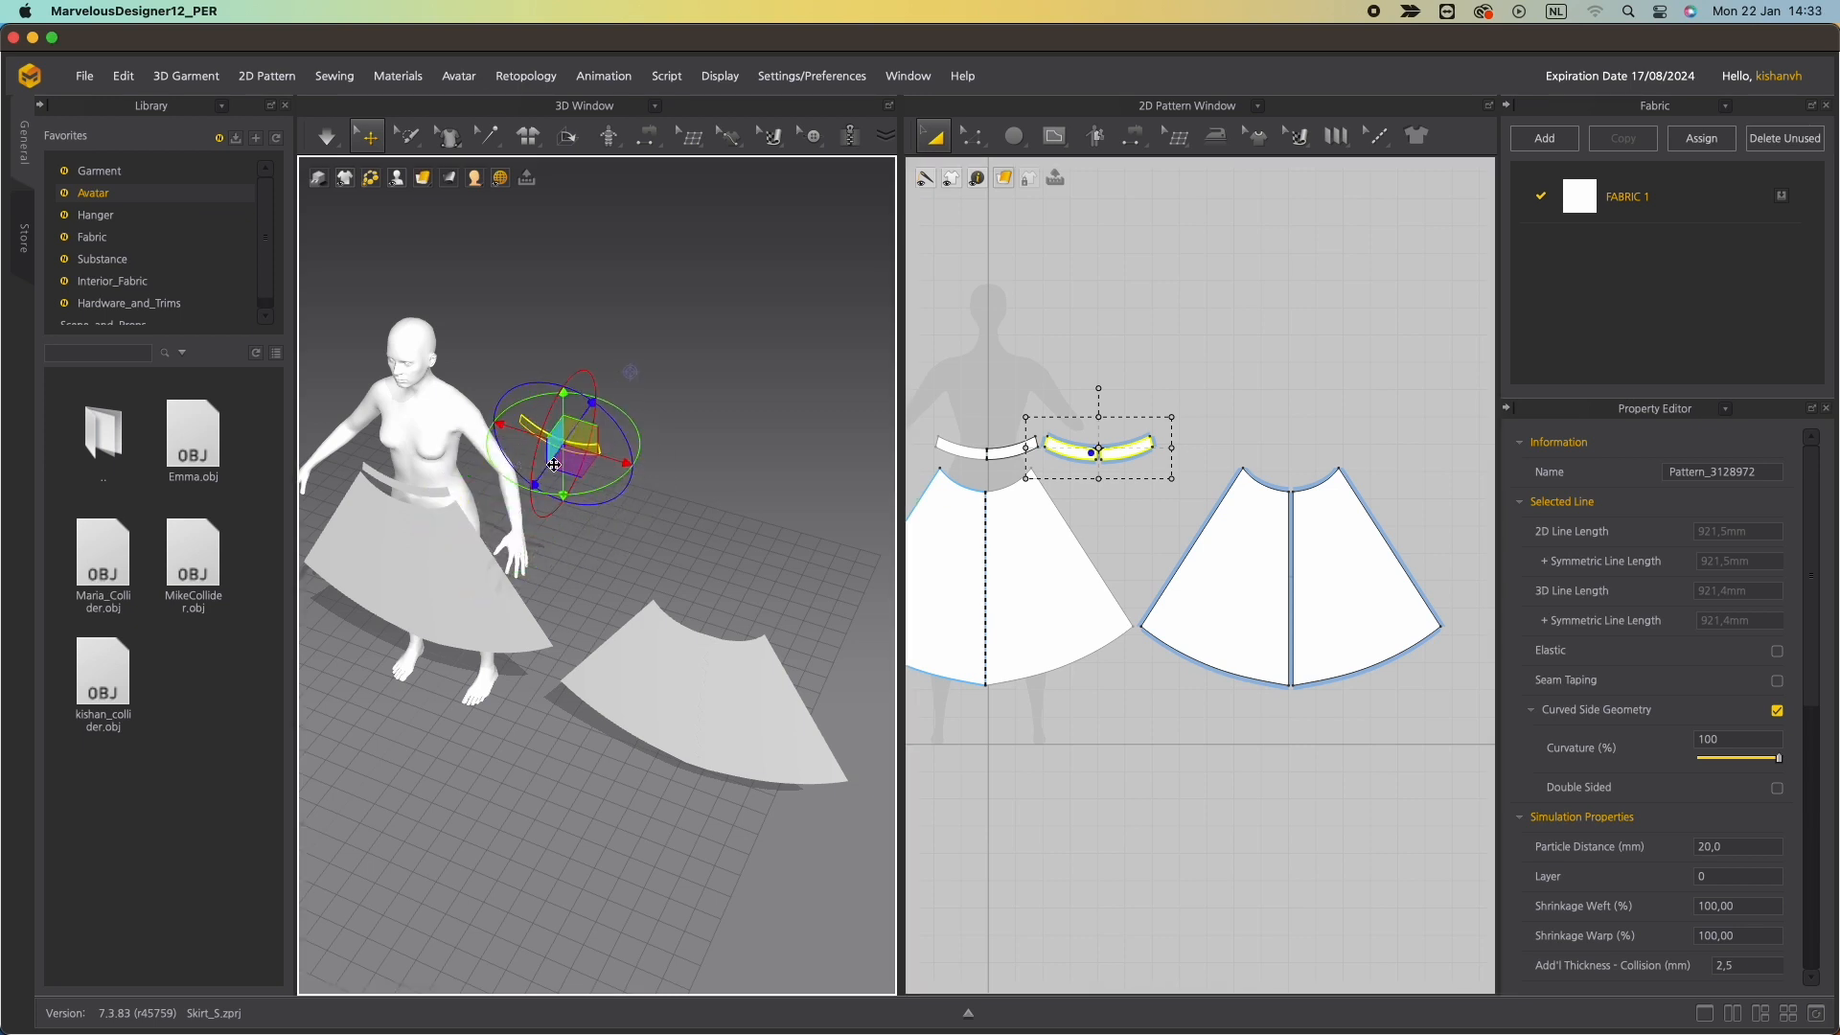
right_click_drag(480, 543, 596, 542)
left_click_drag(607, 601, 667, 523)
left_click_drag(688, 625, 645, 554)
right_click_drag(645, 556, 731, 440)
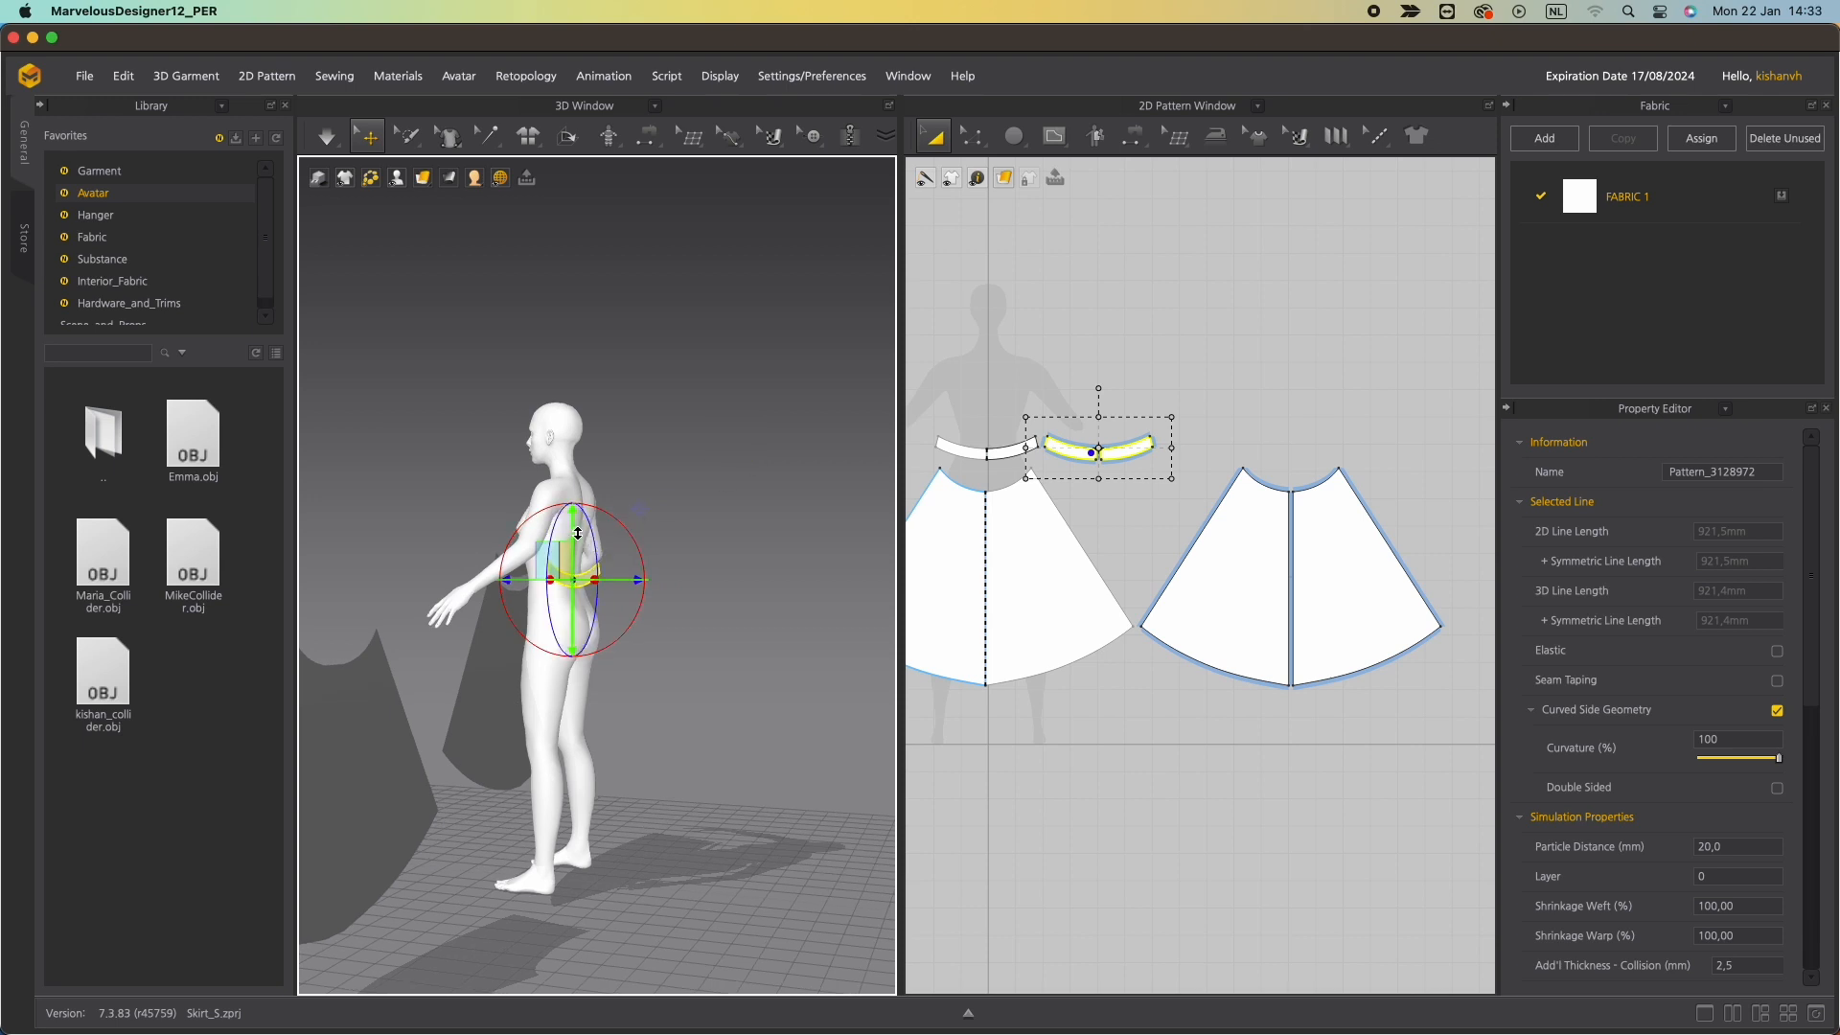
right_click_drag(639, 606, 630, 598)
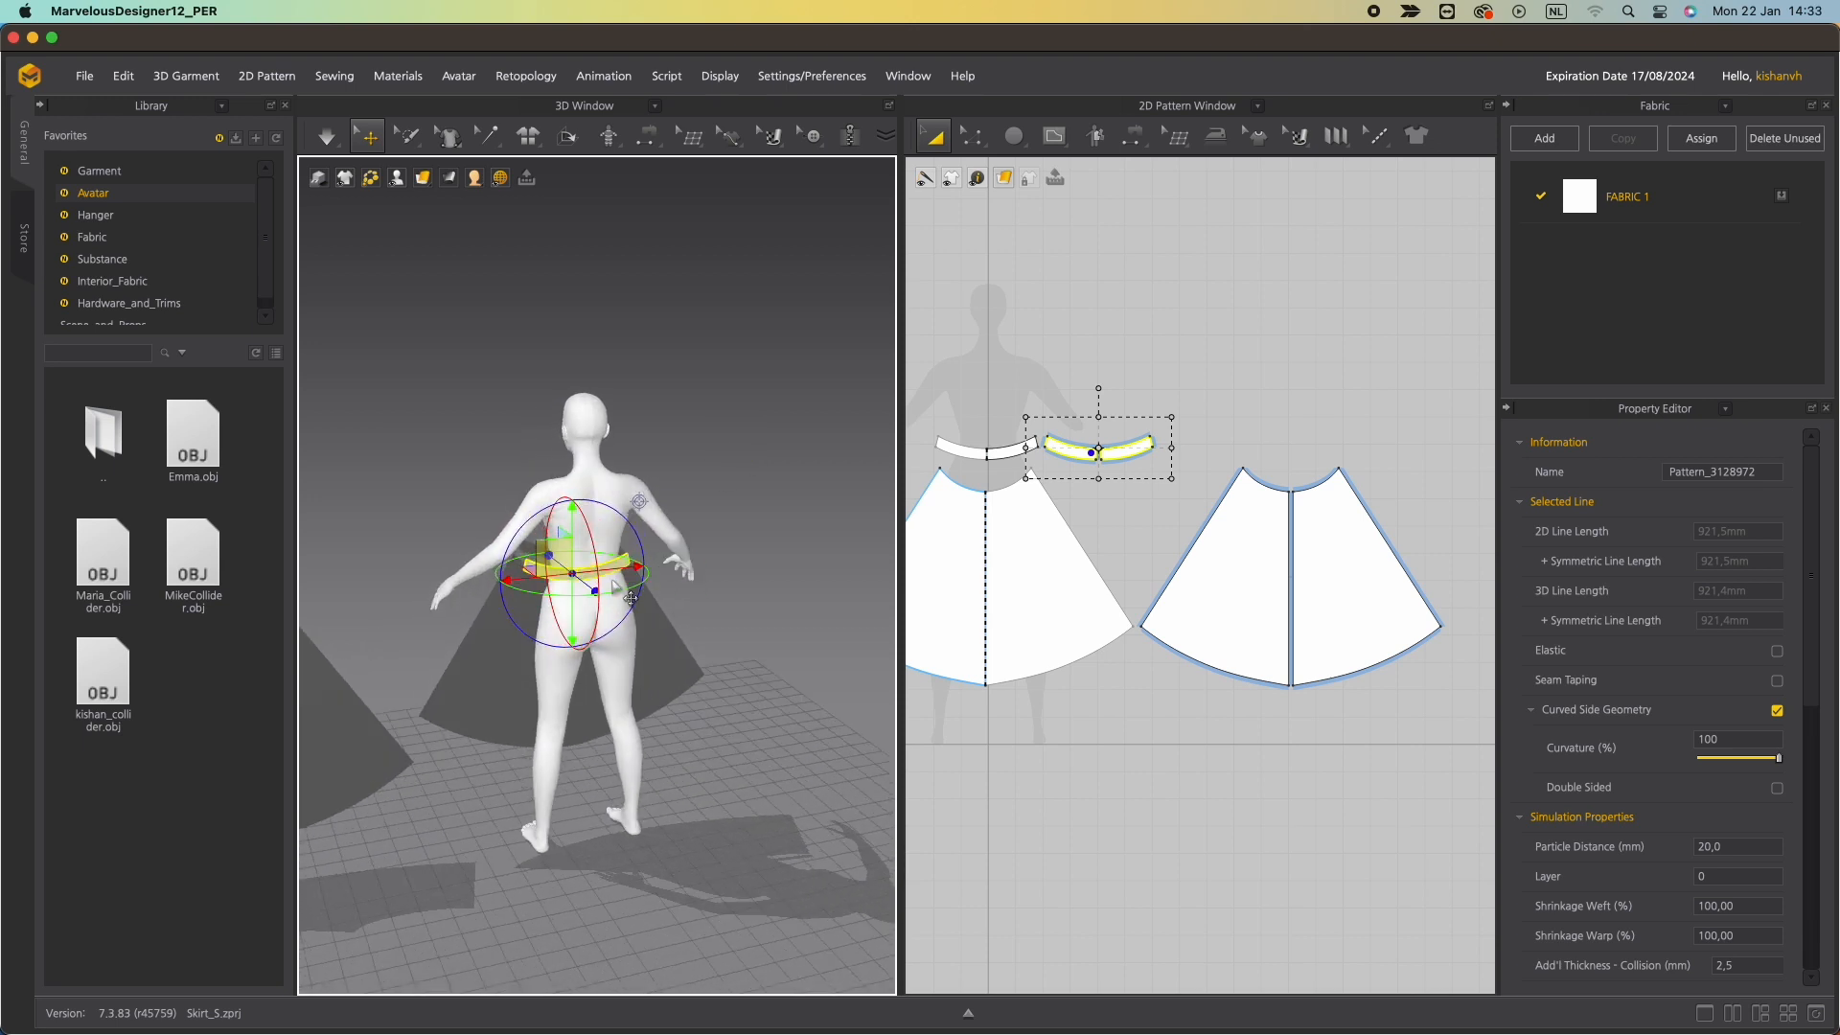
left_click_drag(616, 568, 628, 565)
right_click_drag(538, 687, 468, 682)
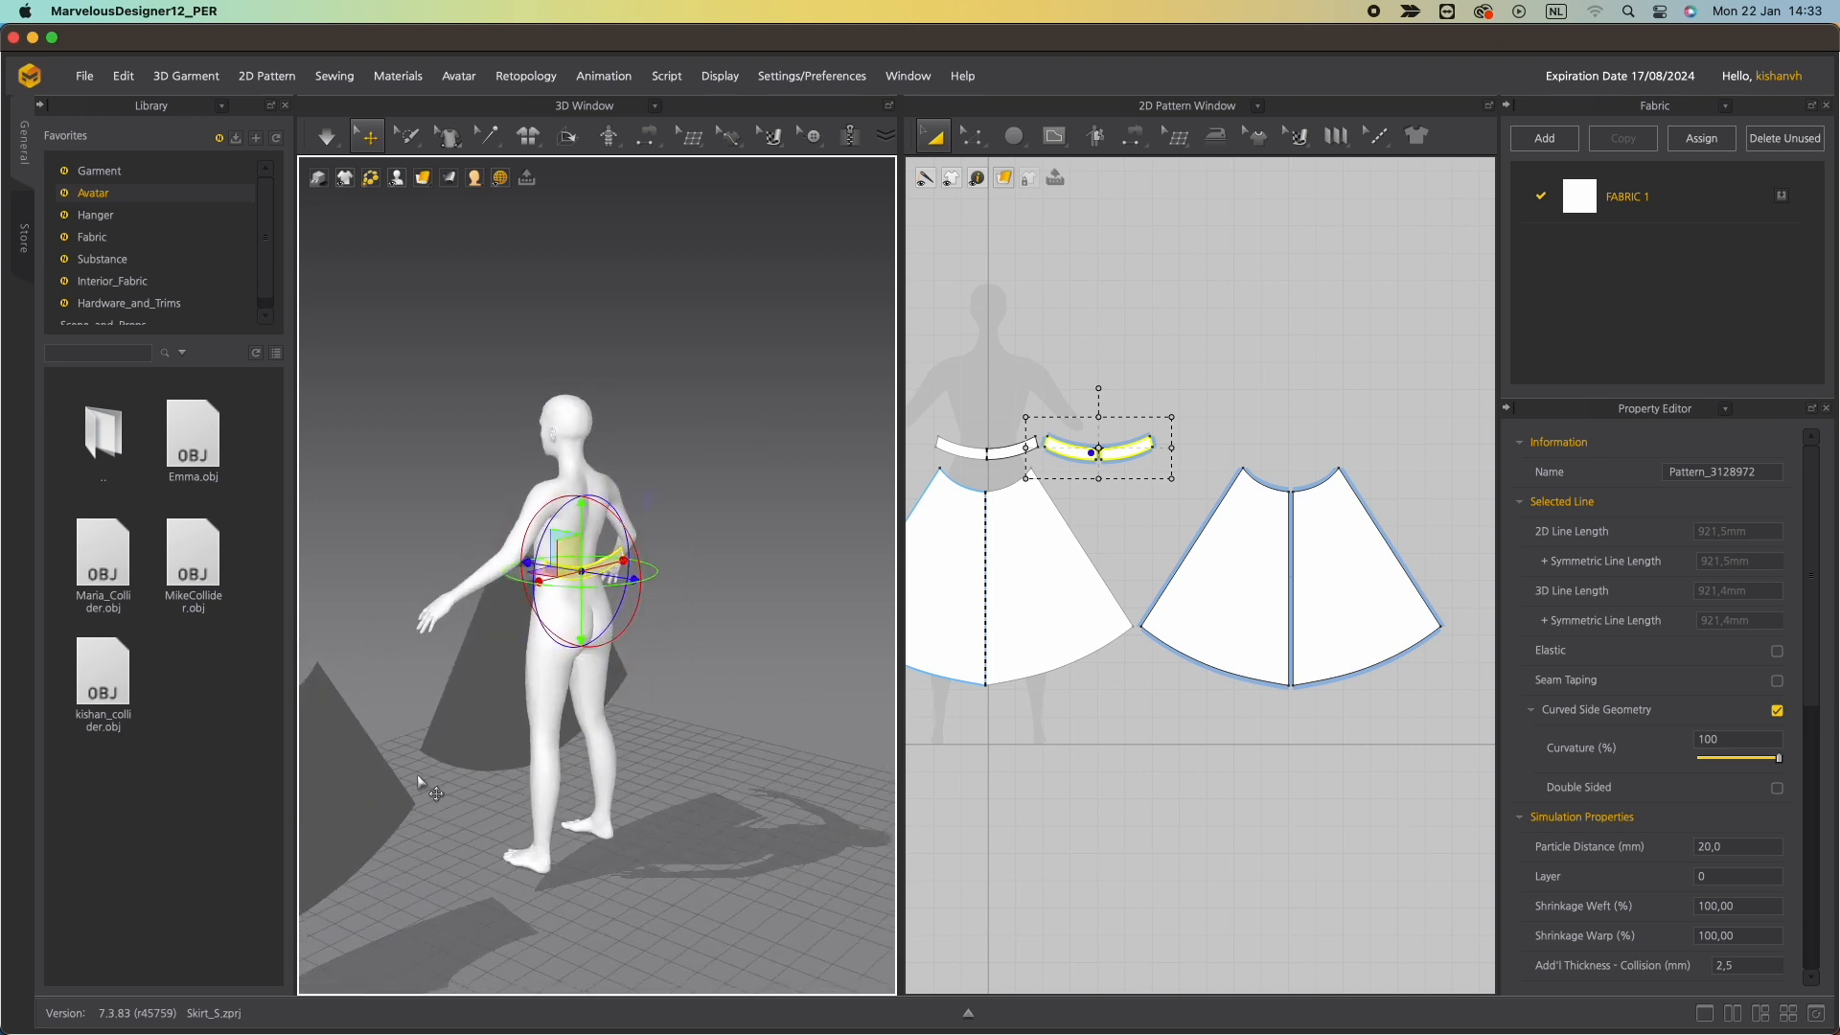
Select the back skirt panel and rotate it upright, bringing it toward the avatar.
left_click(363, 791)
scroll(446, 803, "up", 2)
scroll(443, 791, "down", 5)
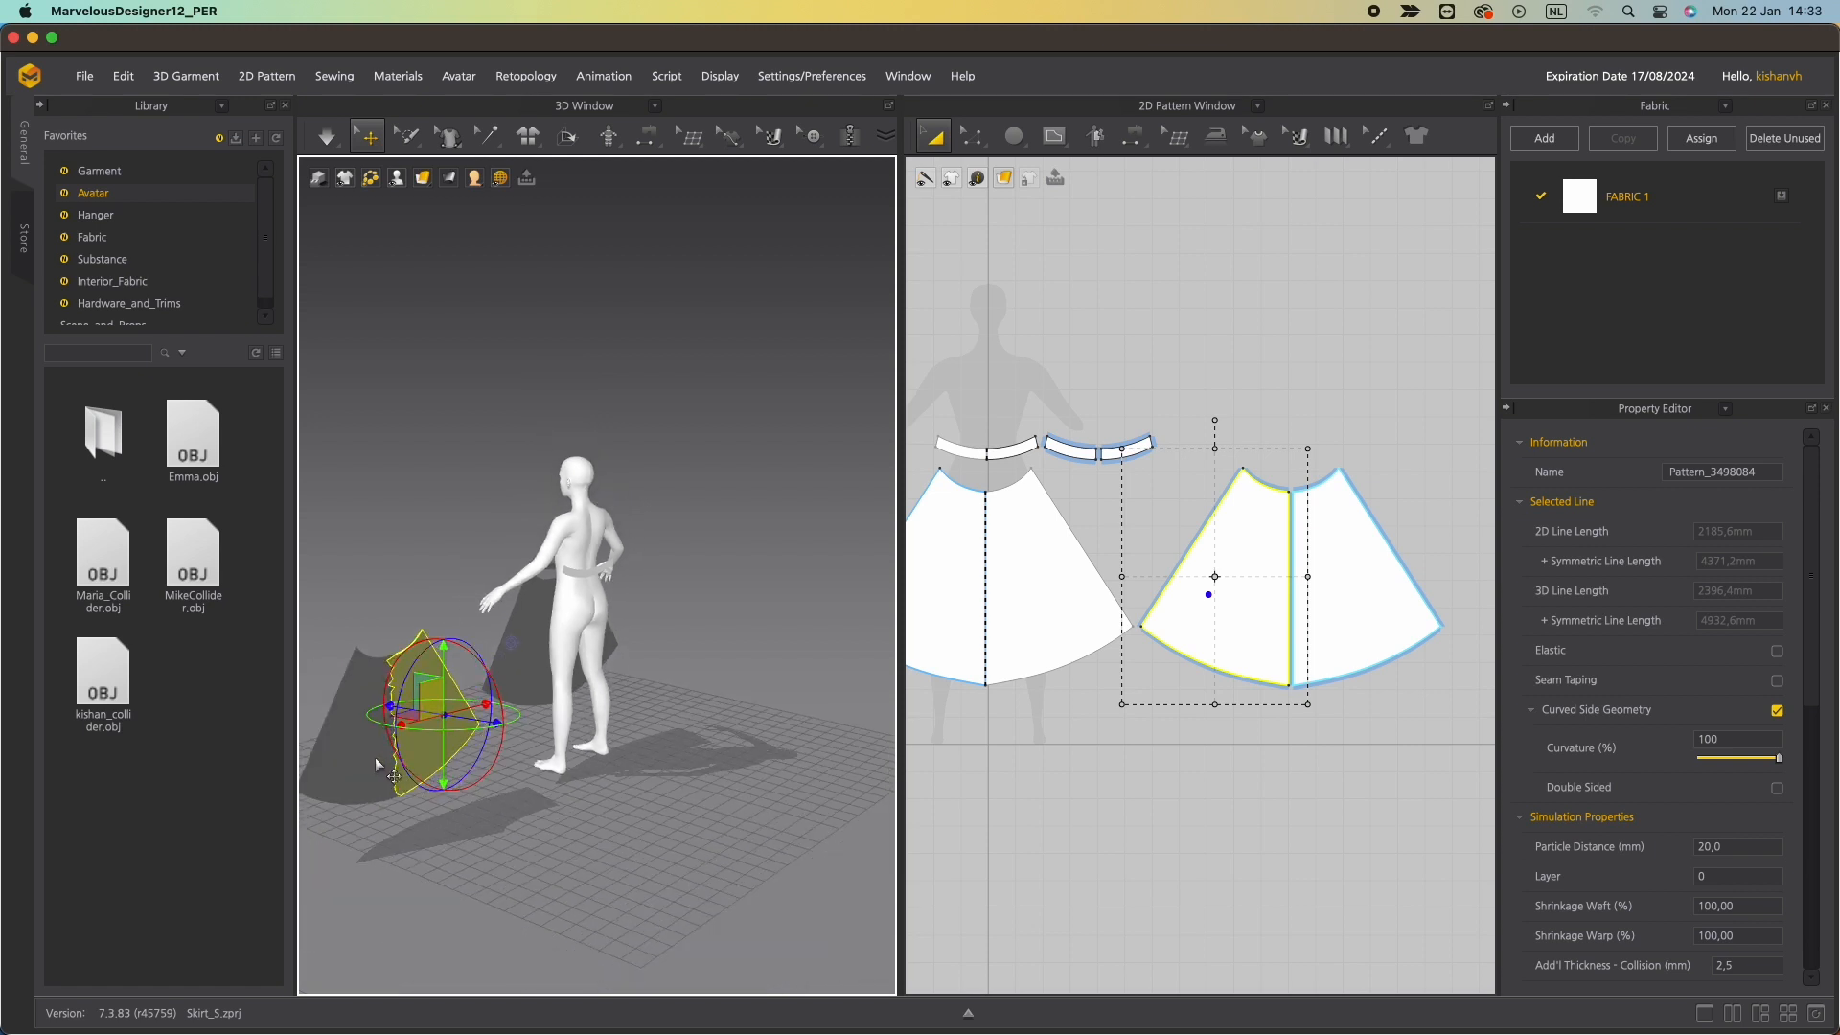
left_click(376, 757)
left_click_drag(360, 777, 526, 739)
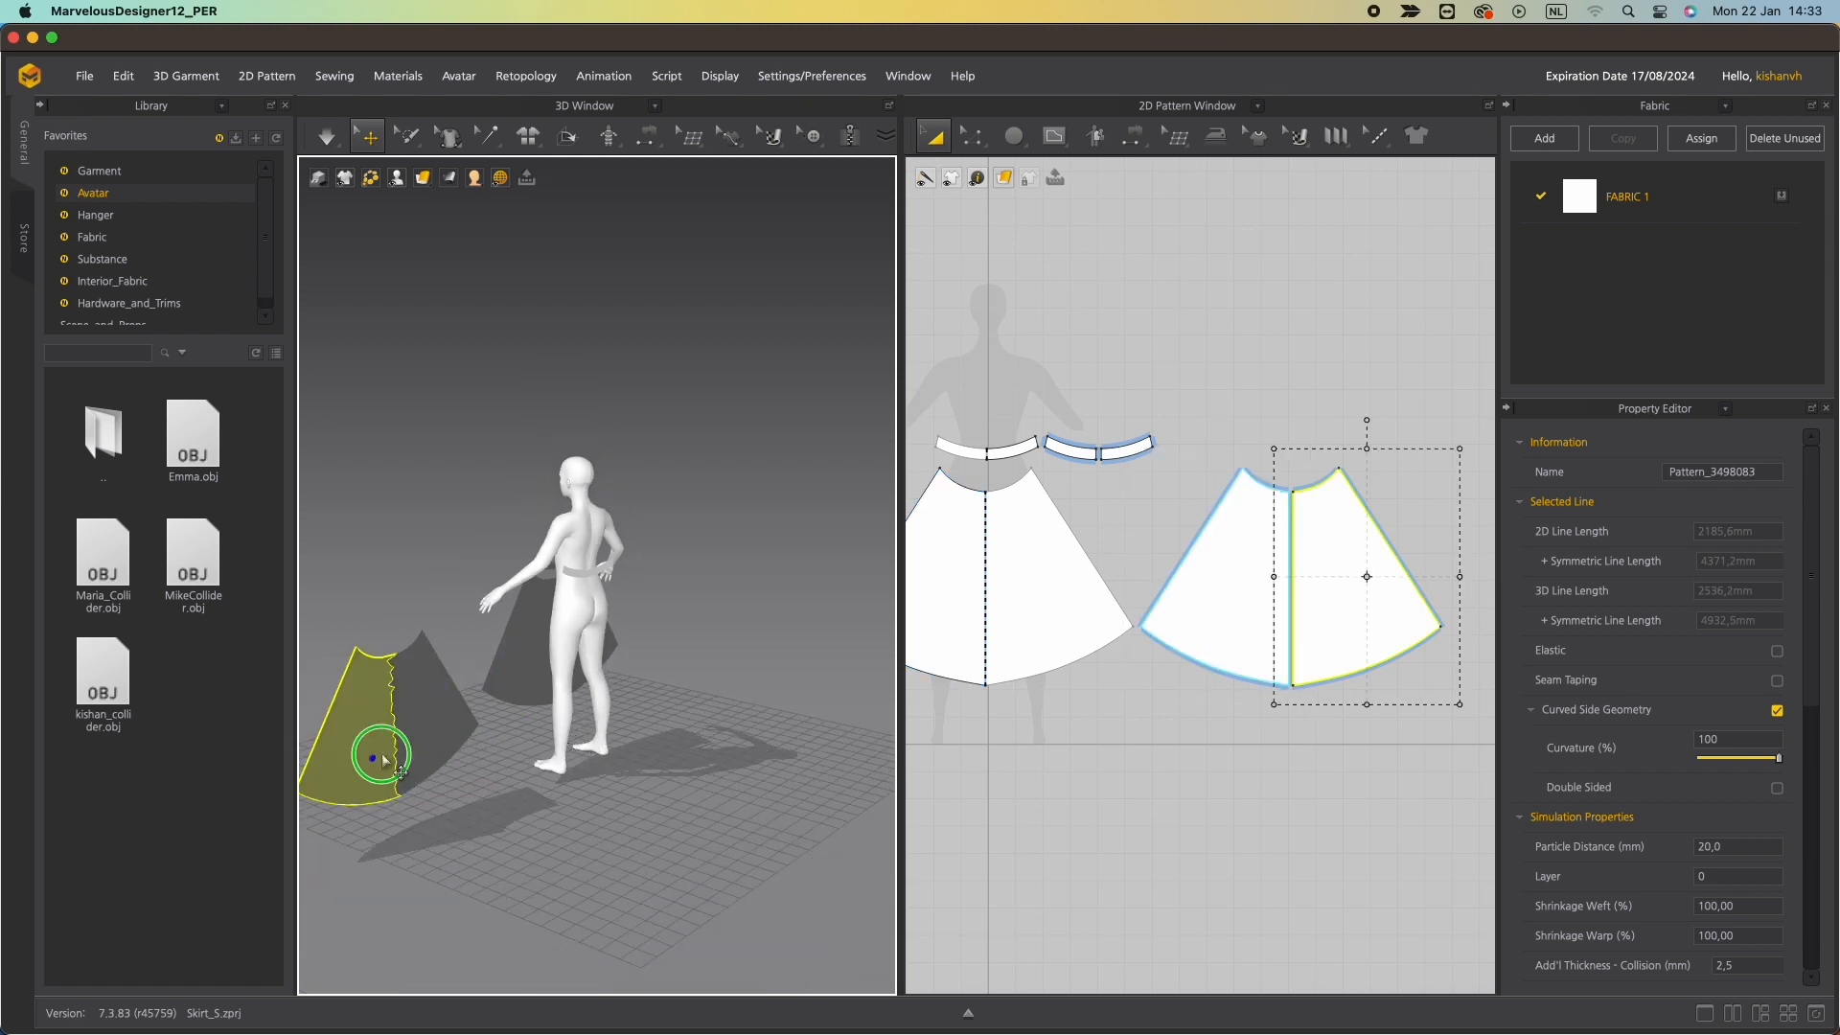
right_click_drag(382, 754, 785, 727)
middle_click_drag(570, 691, 672, 661)
left_click(676, 701)
left_click(432, 734)
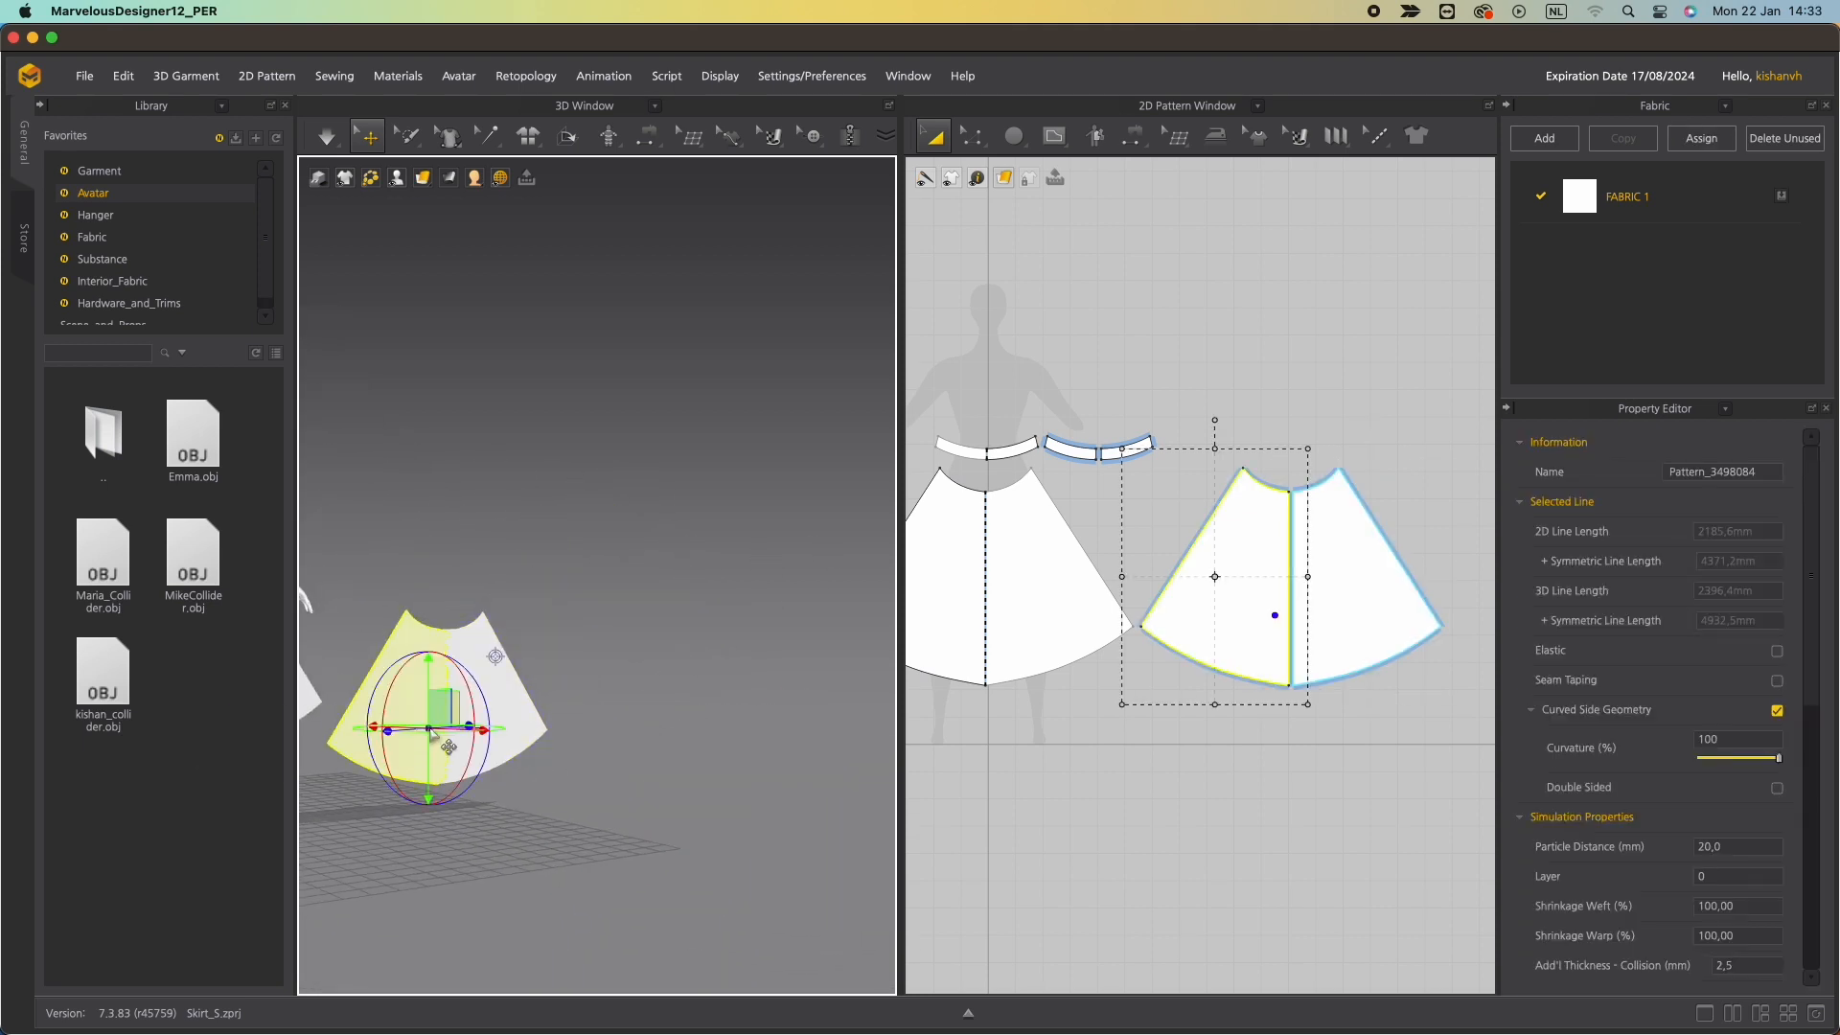
left_click(512, 711, "shift")
right_click_drag(512, 713, 287, 754)
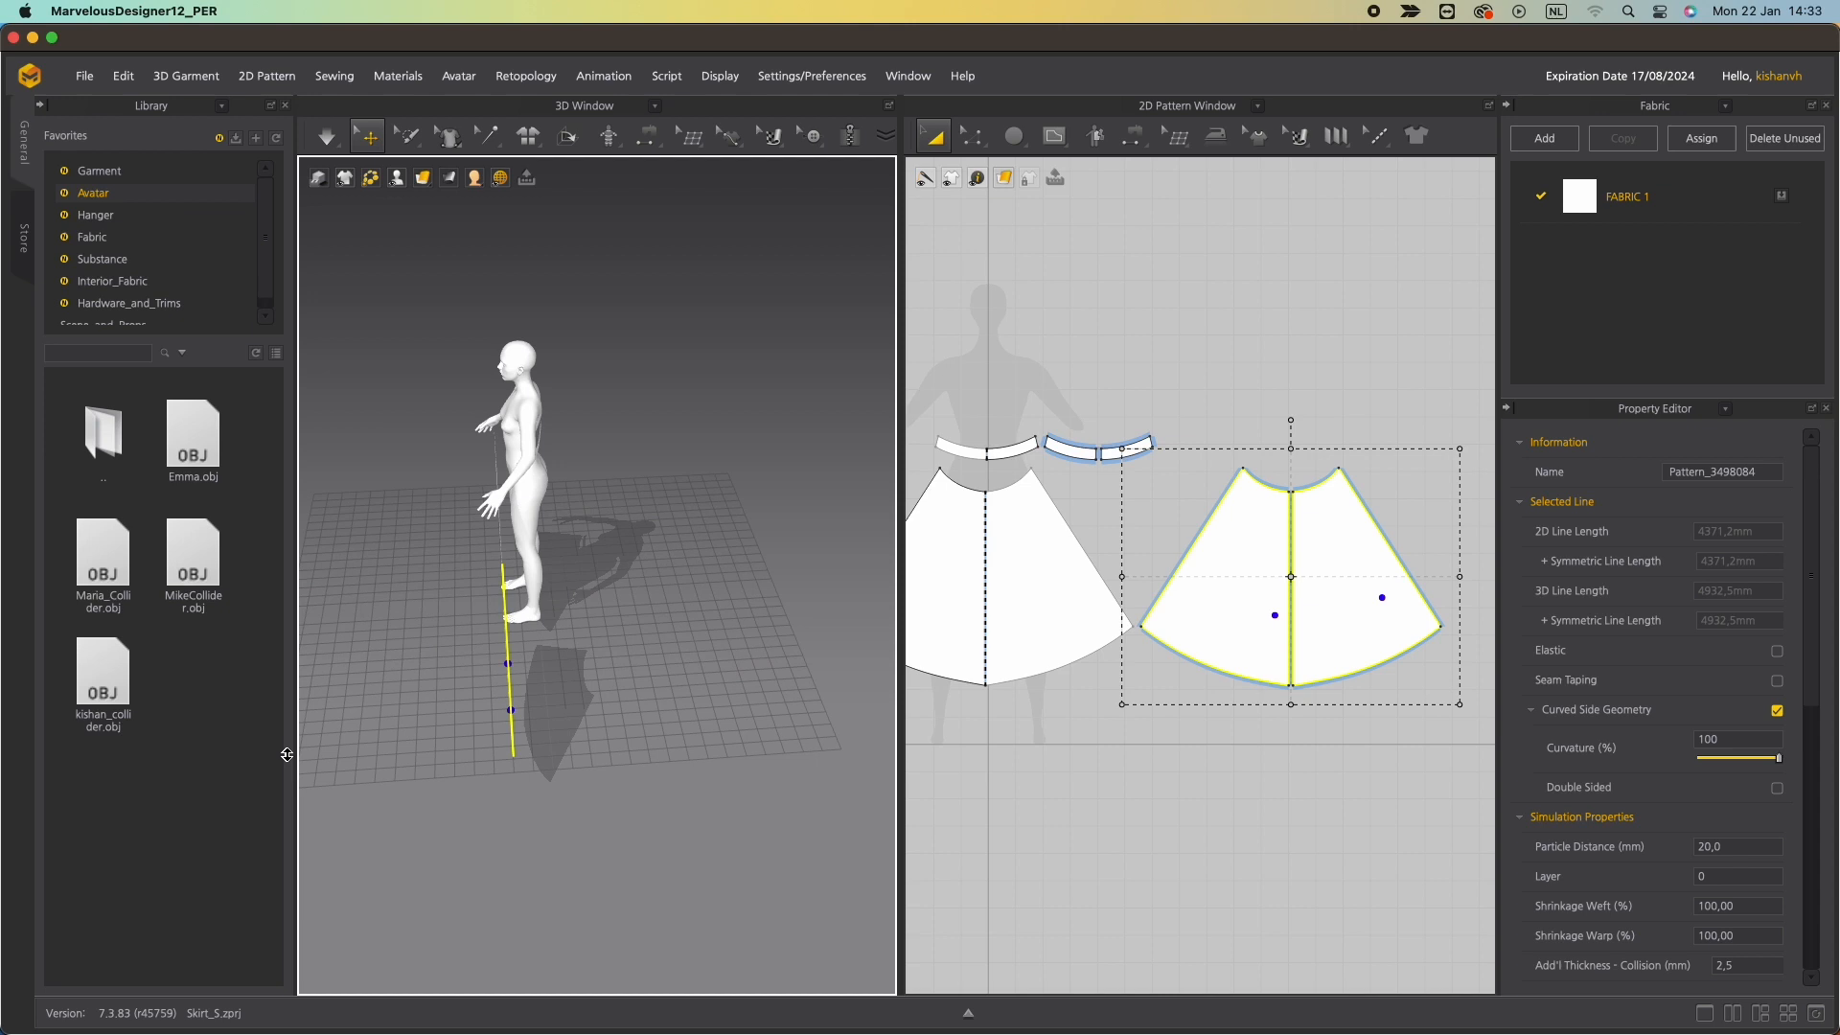
right_click(508, 679)
left_click(389, 544)
right_click_drag(496, 669, 601, 634)
left_click(526, 638)
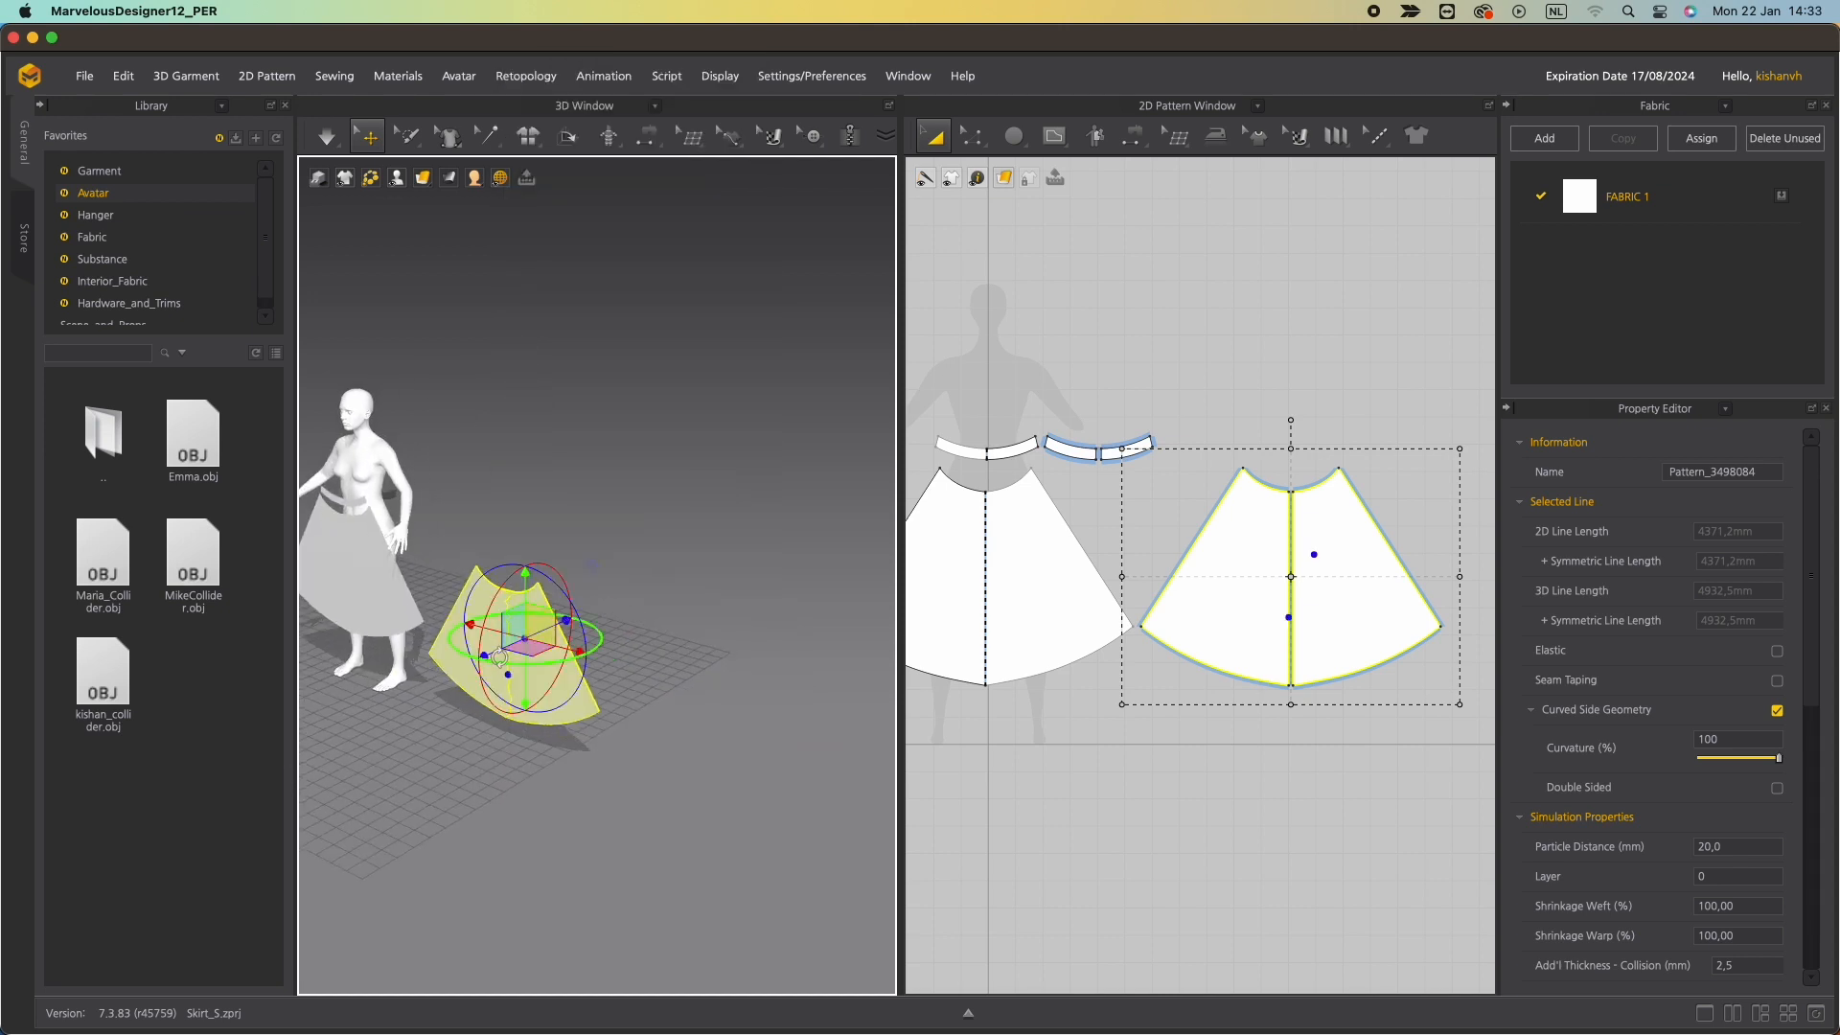
left_click_drag(499, 657, 620, 613)
right_click_drag(620, 614, 386, 632)
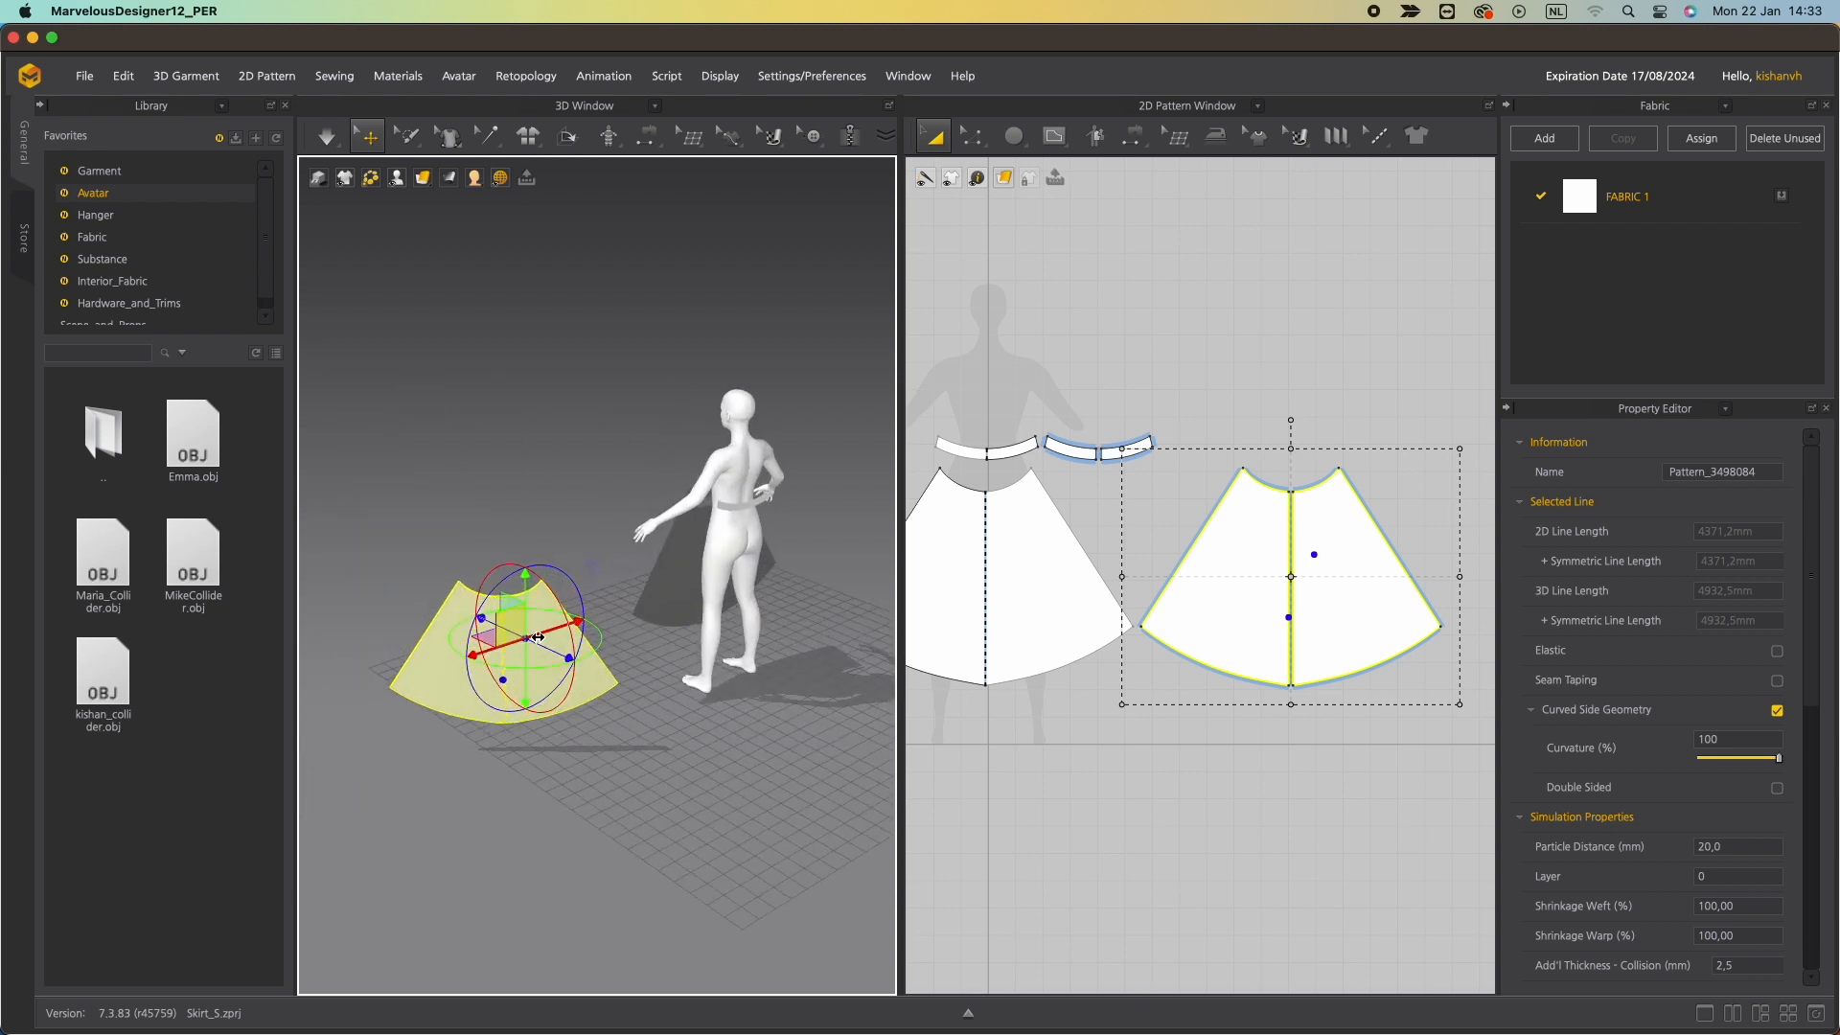
left_click_drag(537, 637, 807, 586)
right_click_drag(806, 586, 629, 575)
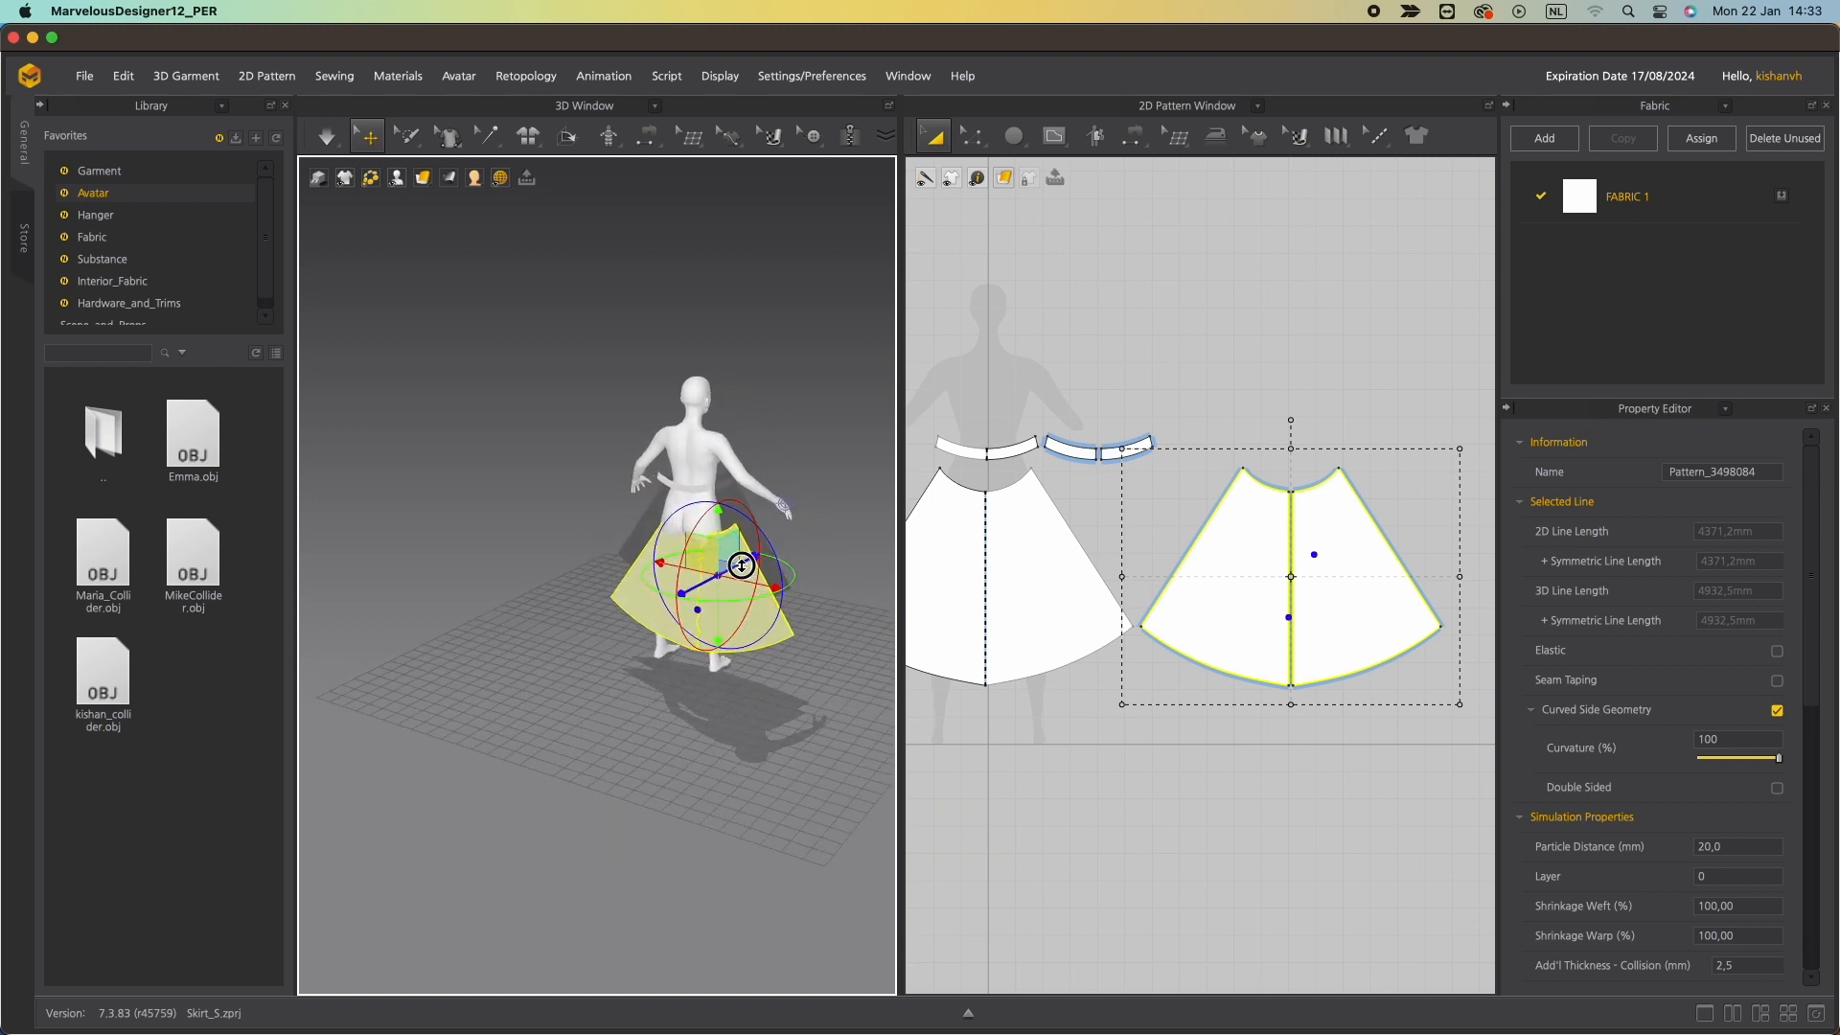
left_click_drag(741, 565, 729, 567)
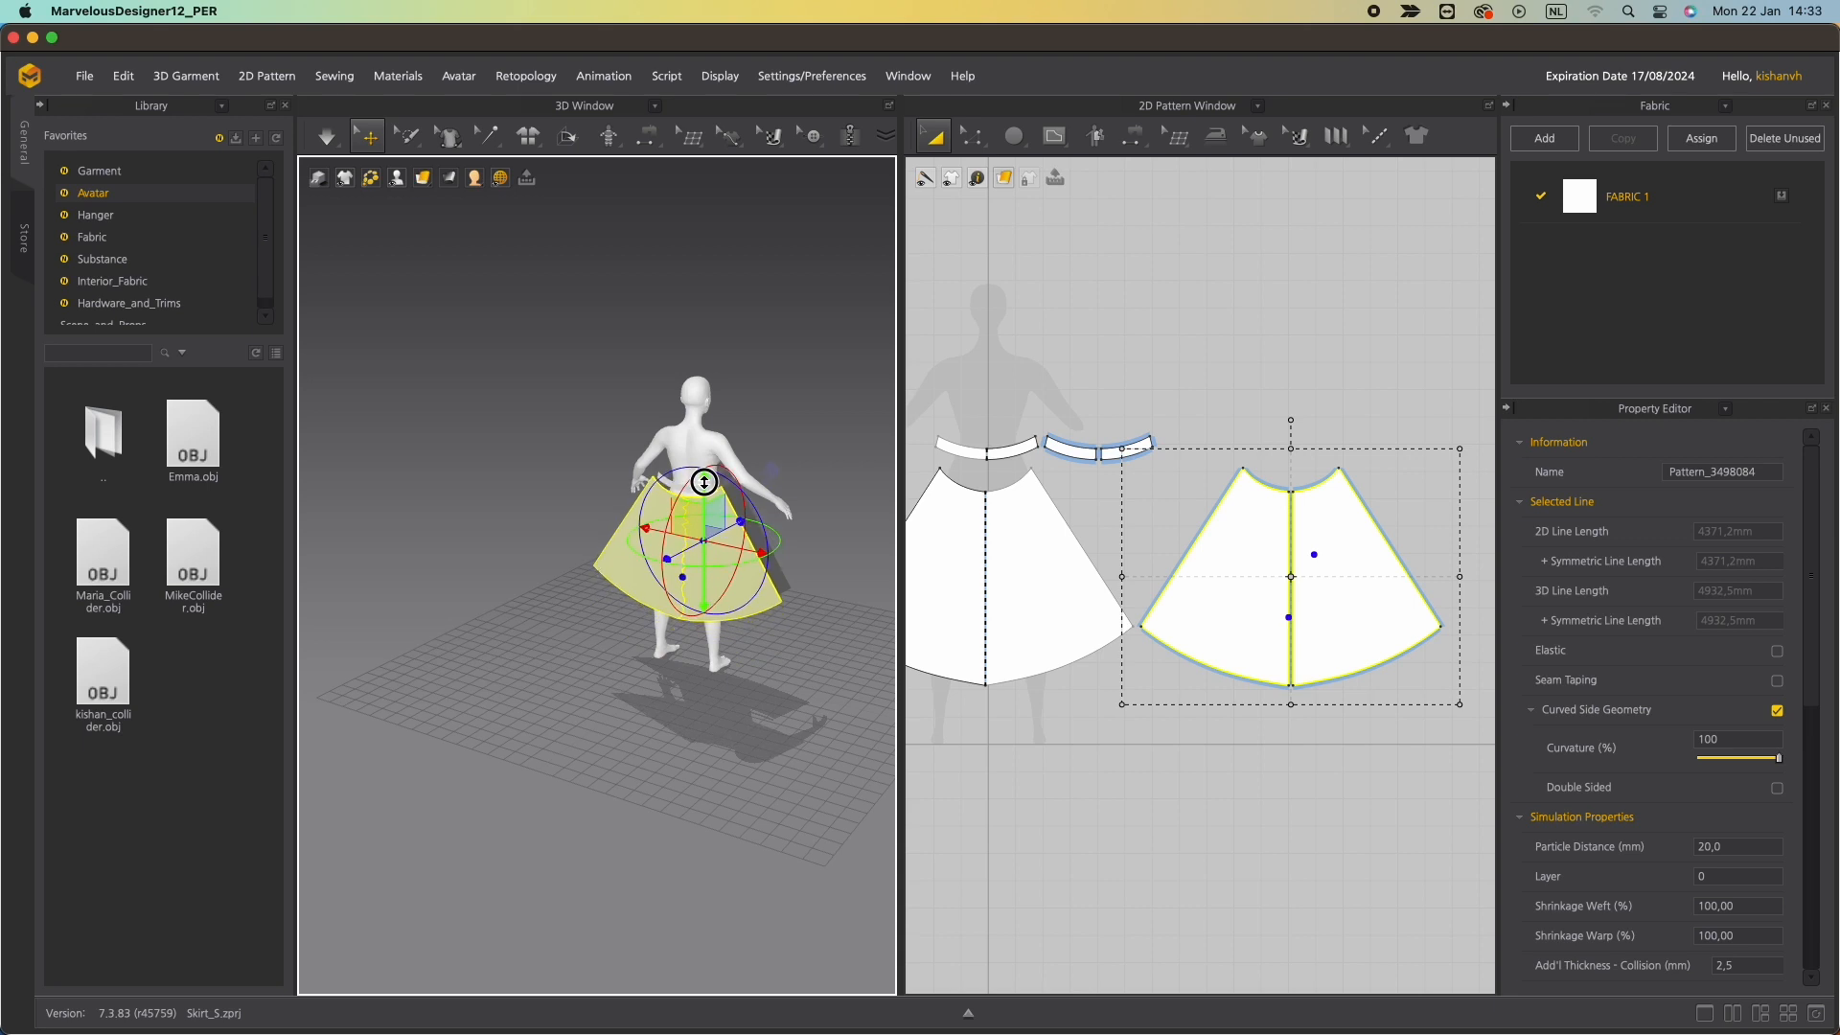
right_click_drag(707, 501, 575, 540)
Position the back skirt panel behind the avatar's waist.
scroll(584, 559, "up", 2)
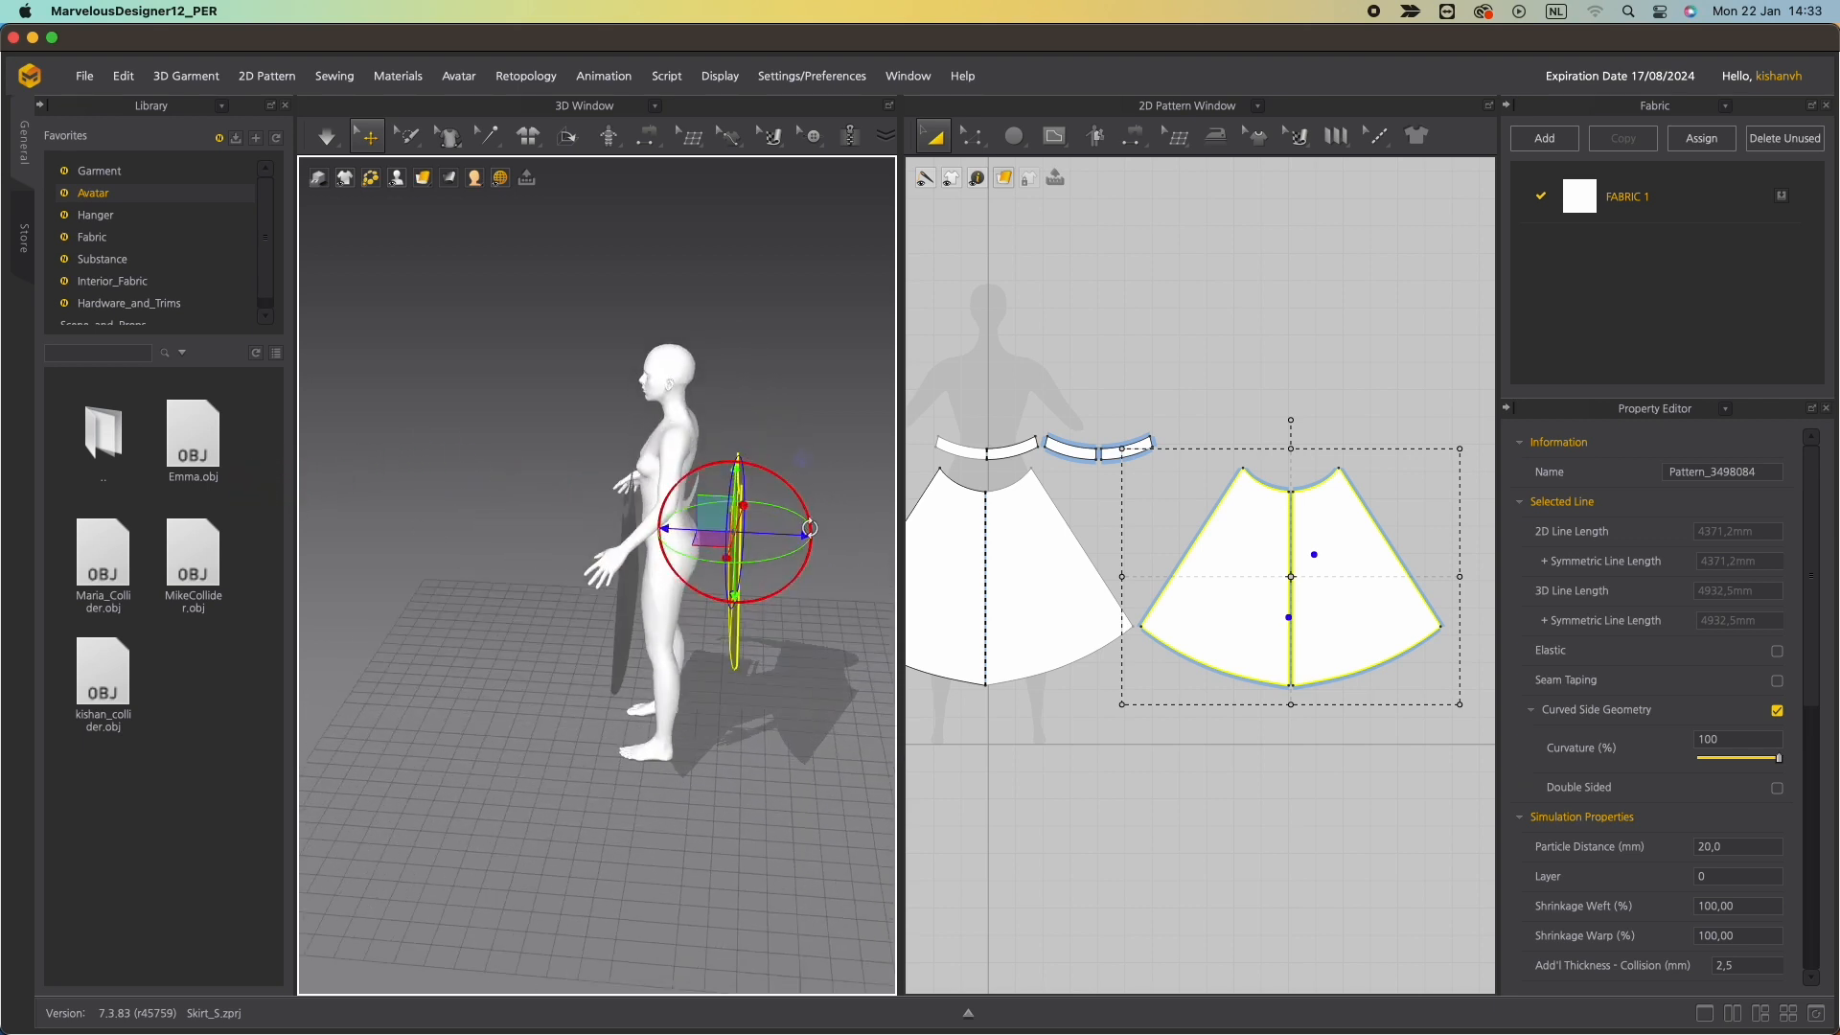
left_click_drag(801, 539, 757, 538)
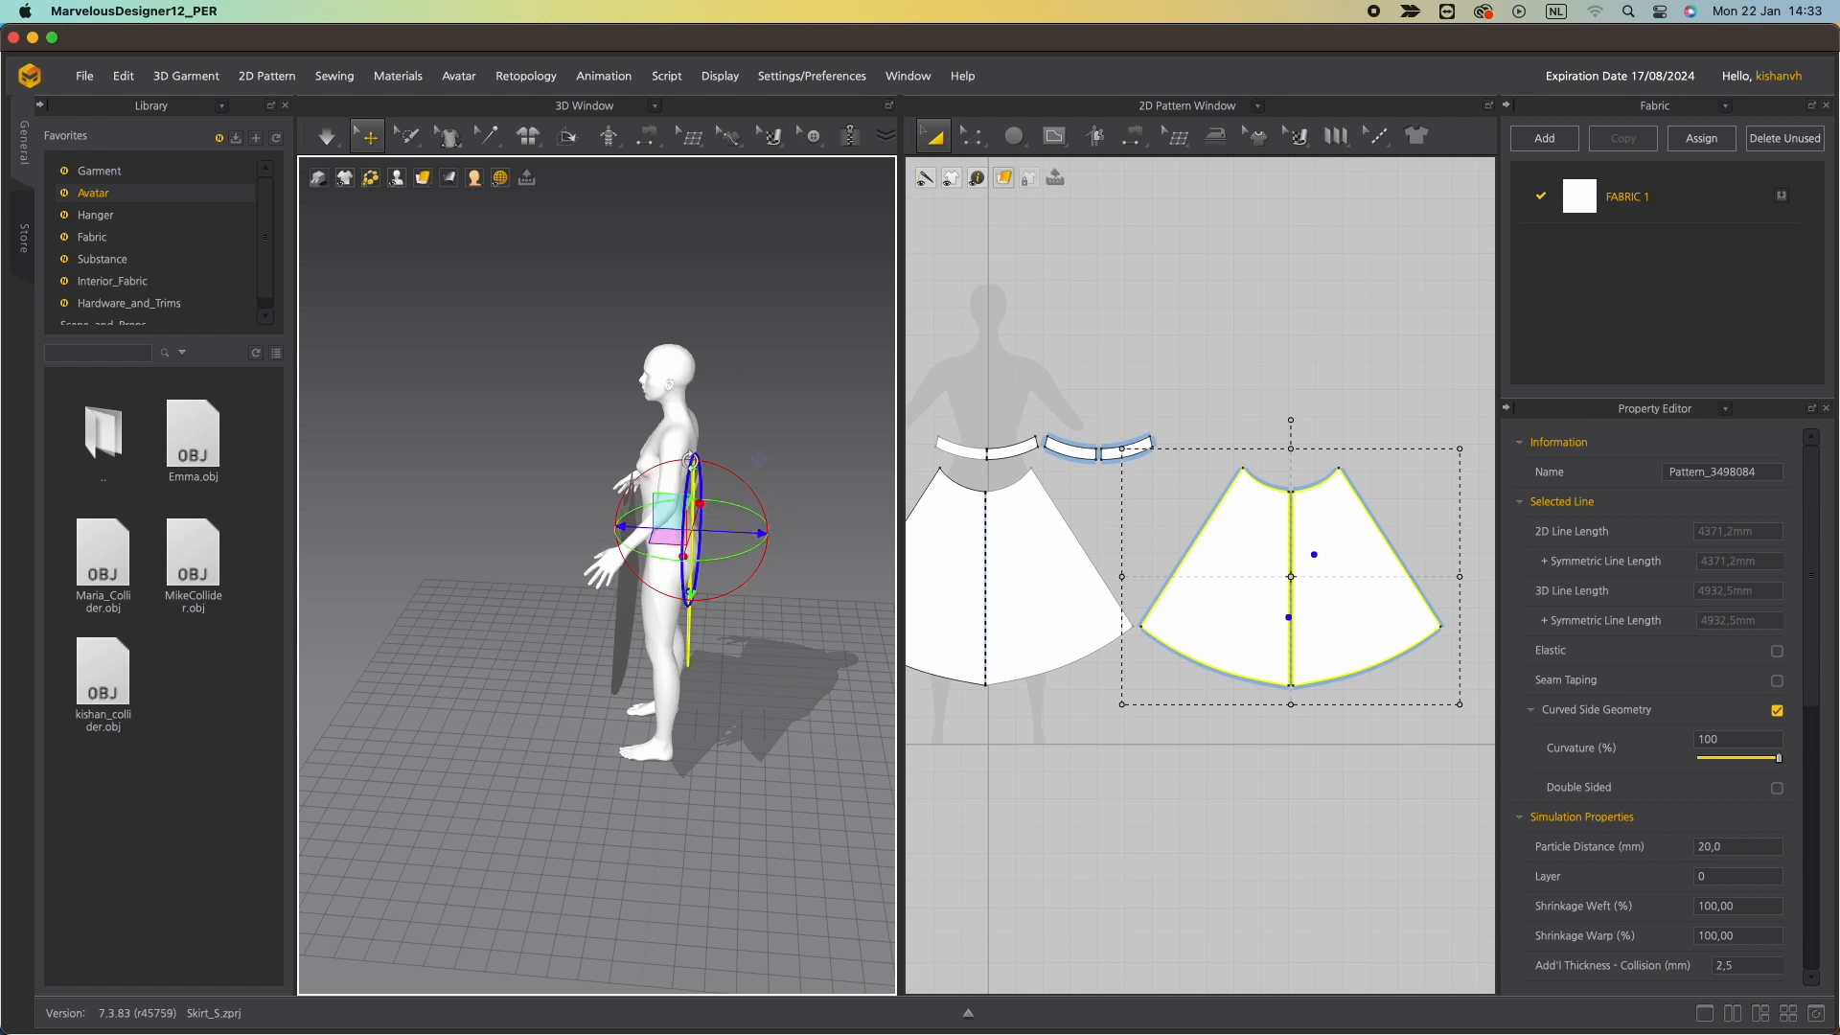
right_click_drag(758, 458, 764, 452)
left_click_drag(697, 471, 698, 498)
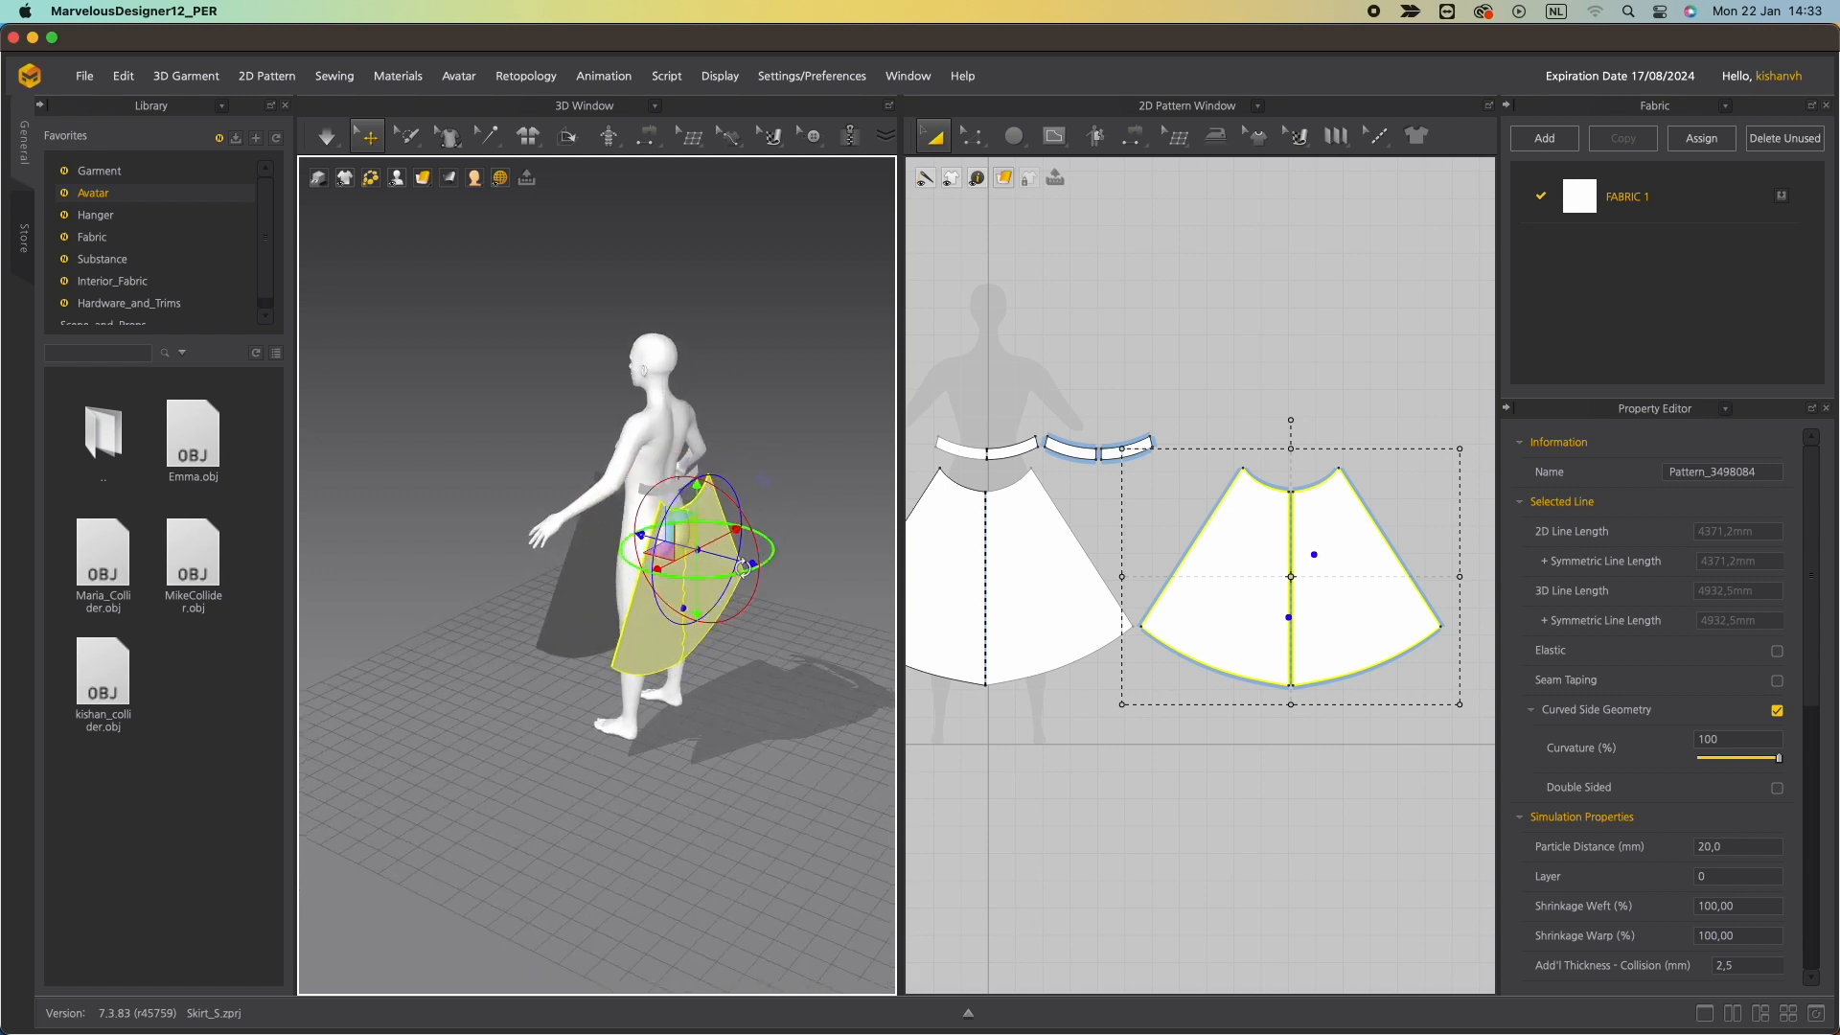
left_click_drag(741, 569, 761, 584)
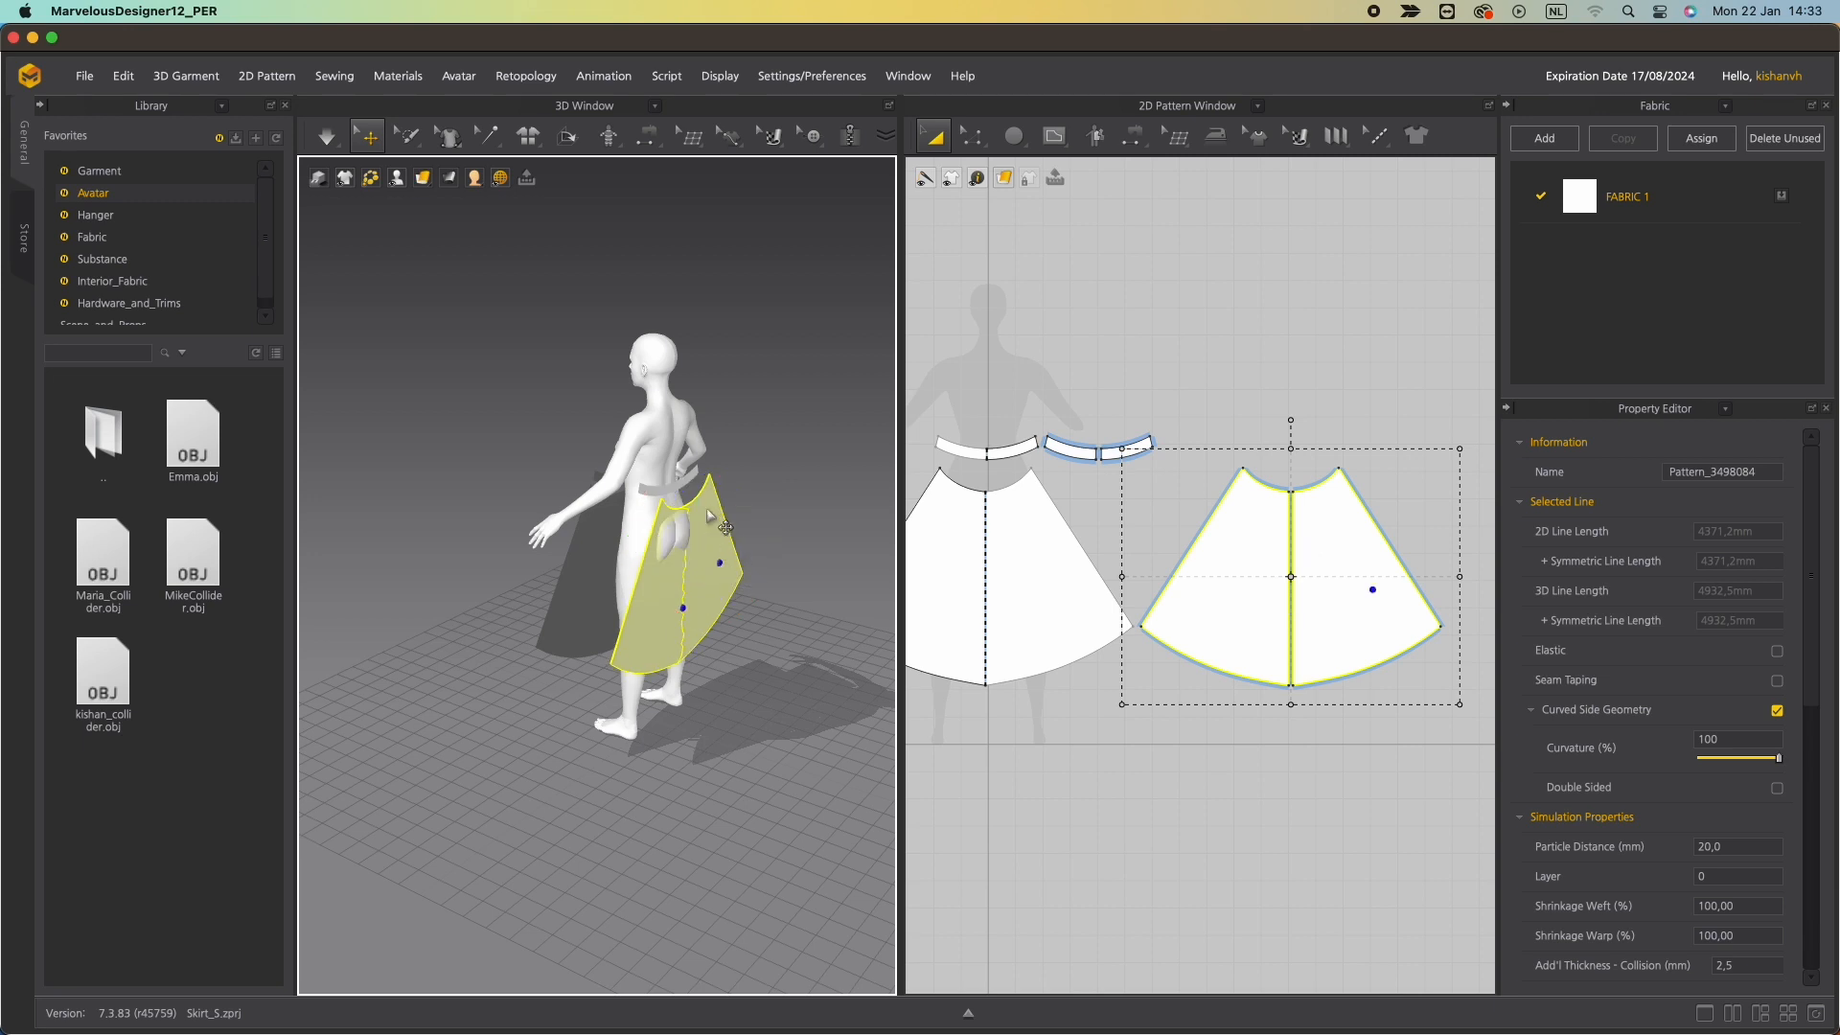
left_click(728, 527)
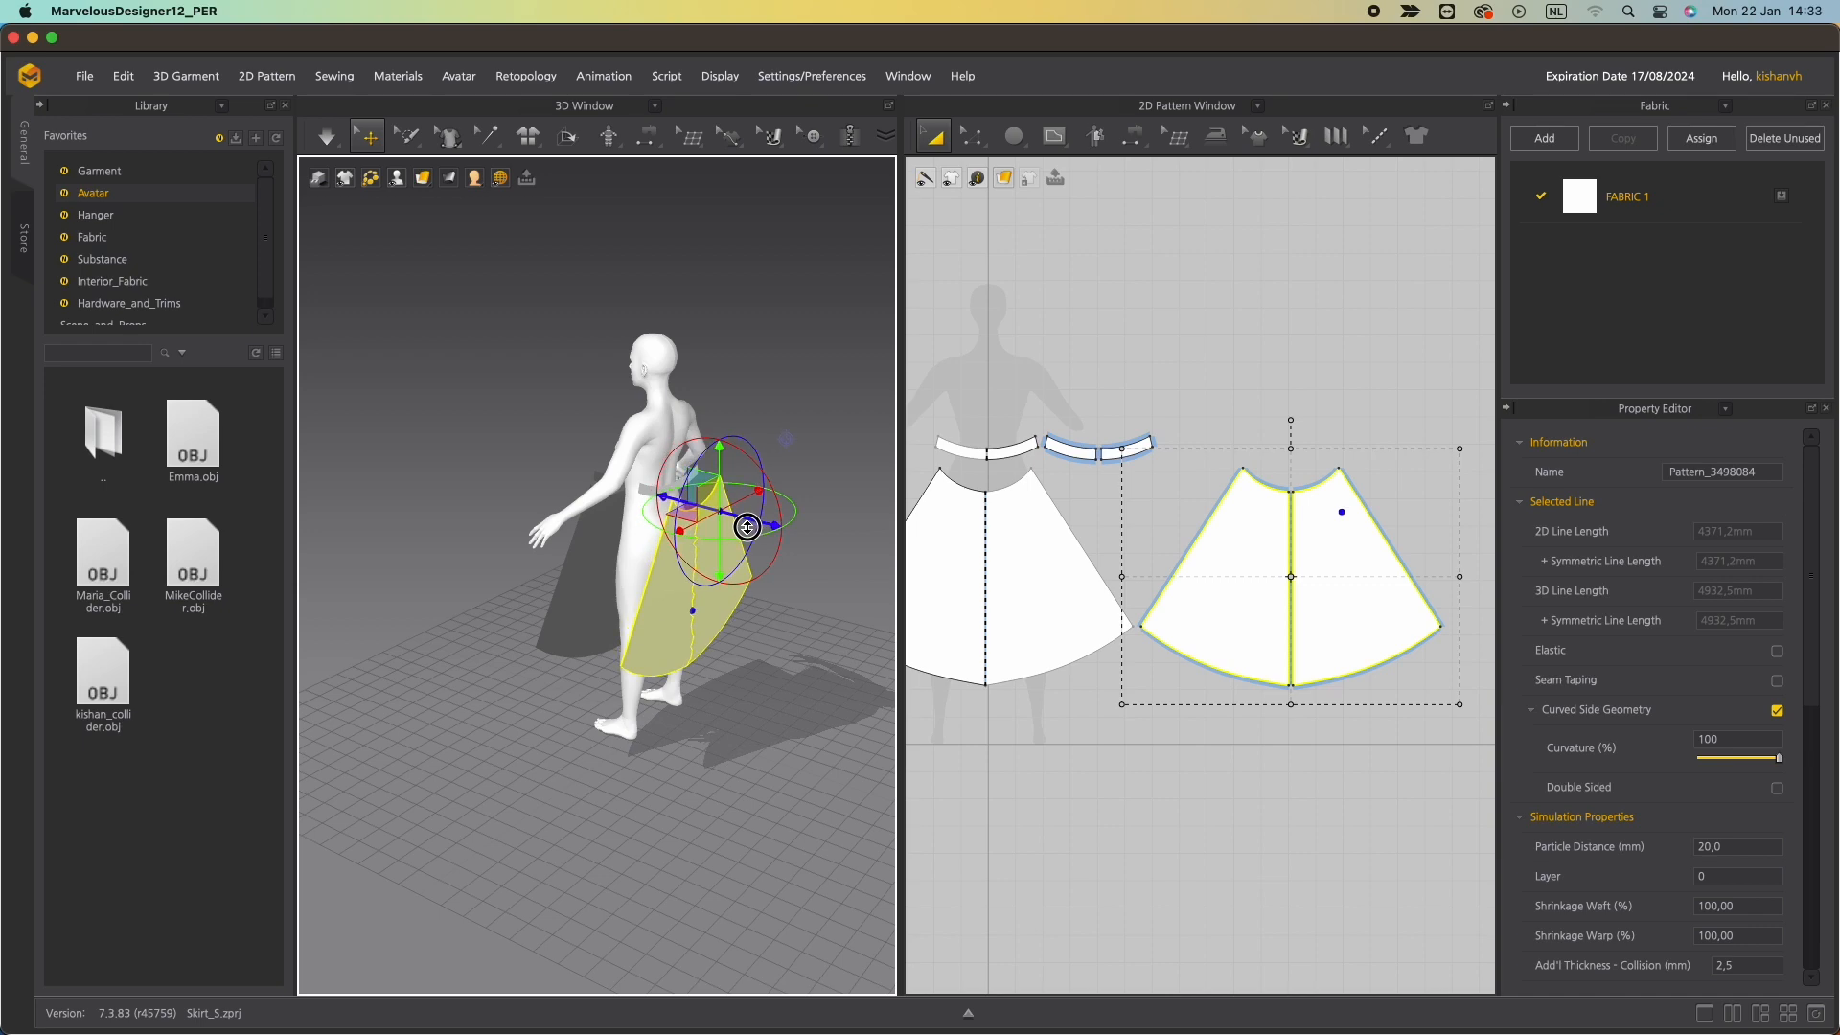
right_click_drag(737, 522, 436, 502)
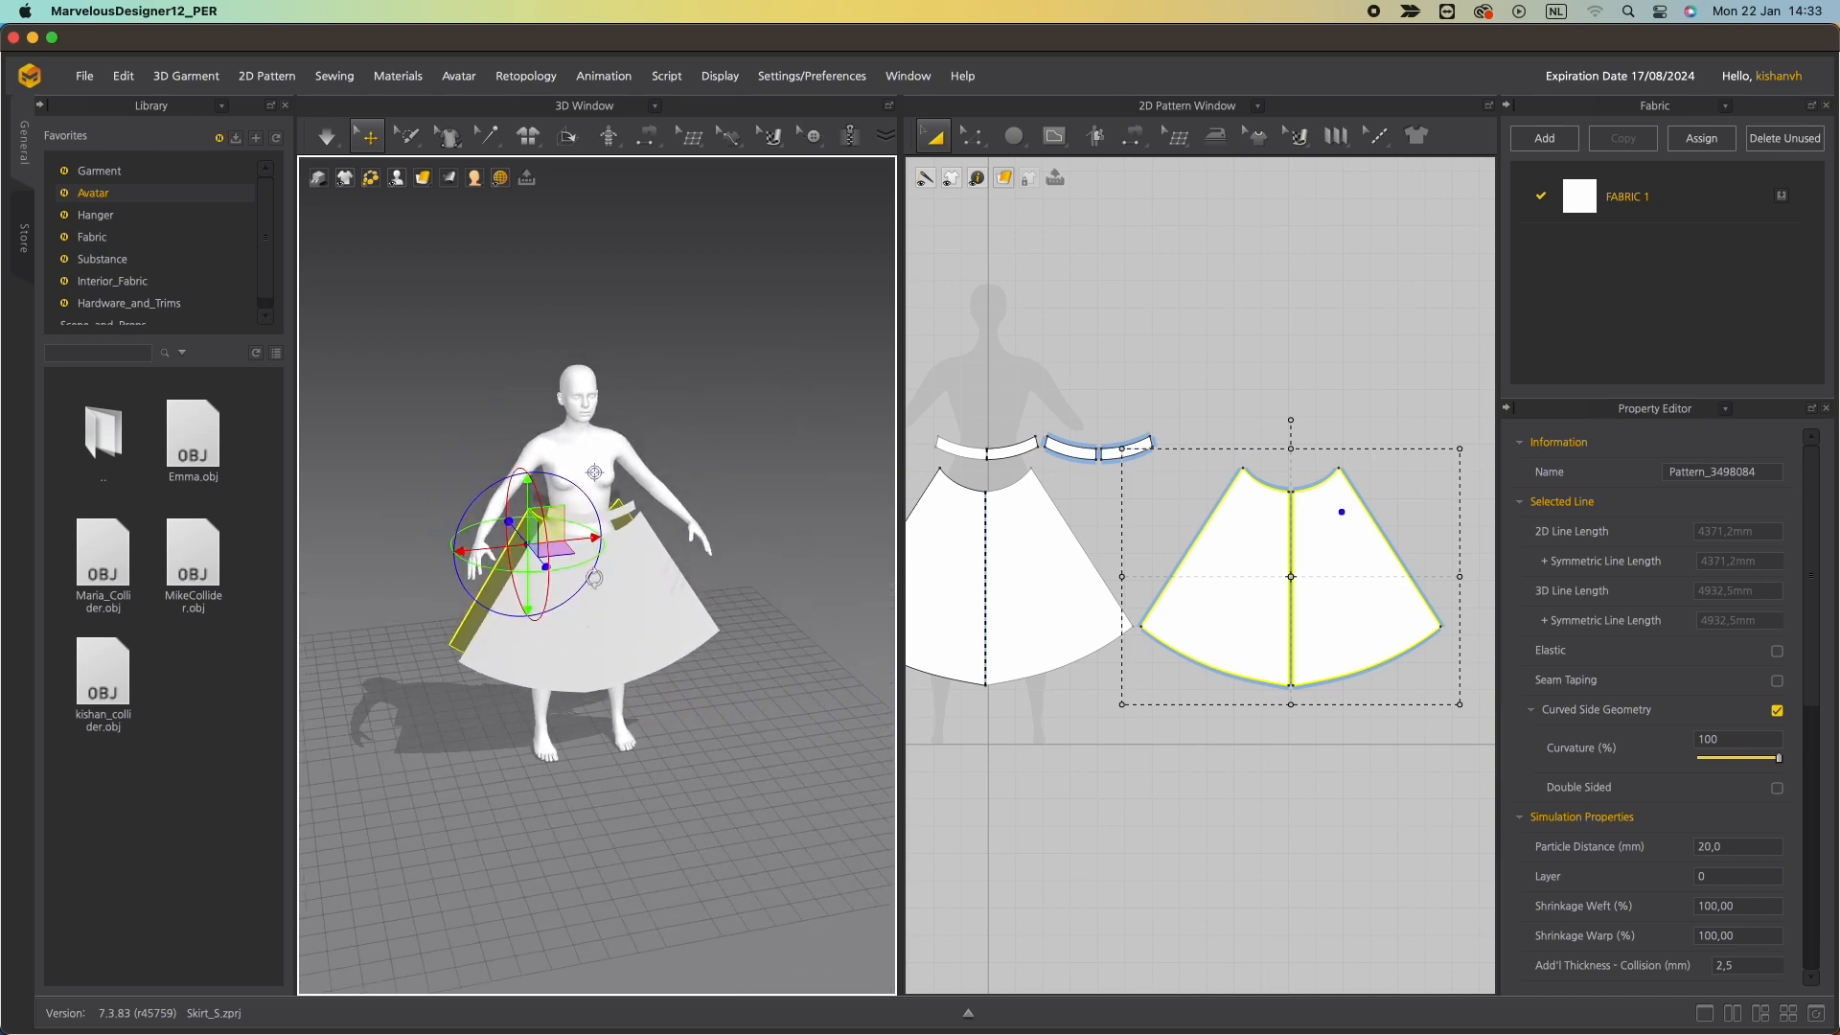
left_click(635, 650)
scroll(681, 669, "up", 3)
right_click_drag(706, 656, 571, 632)
Sew the side seam between the front and back skirt panels with Segment Sewing.
left_click(1075, 826)
middle_click_drag(1081, 738, 1161, 618)
left_click(723, 672)
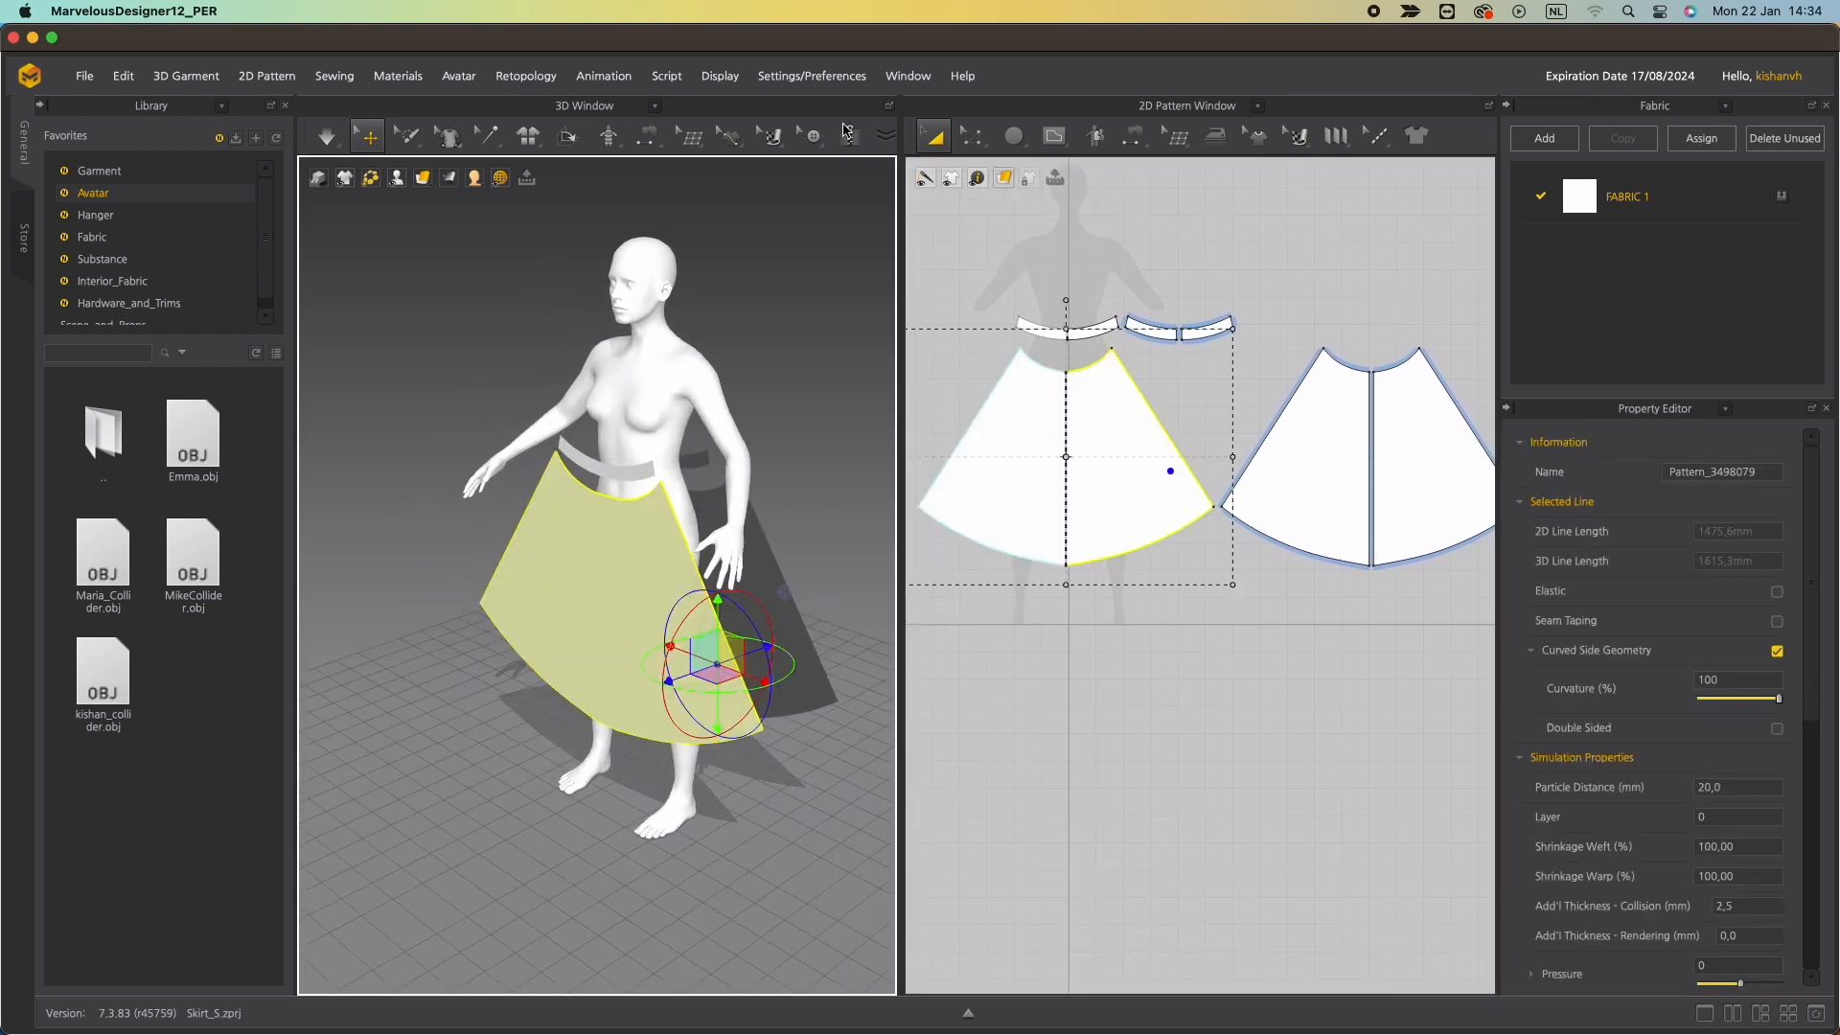
left_click(648, 136)
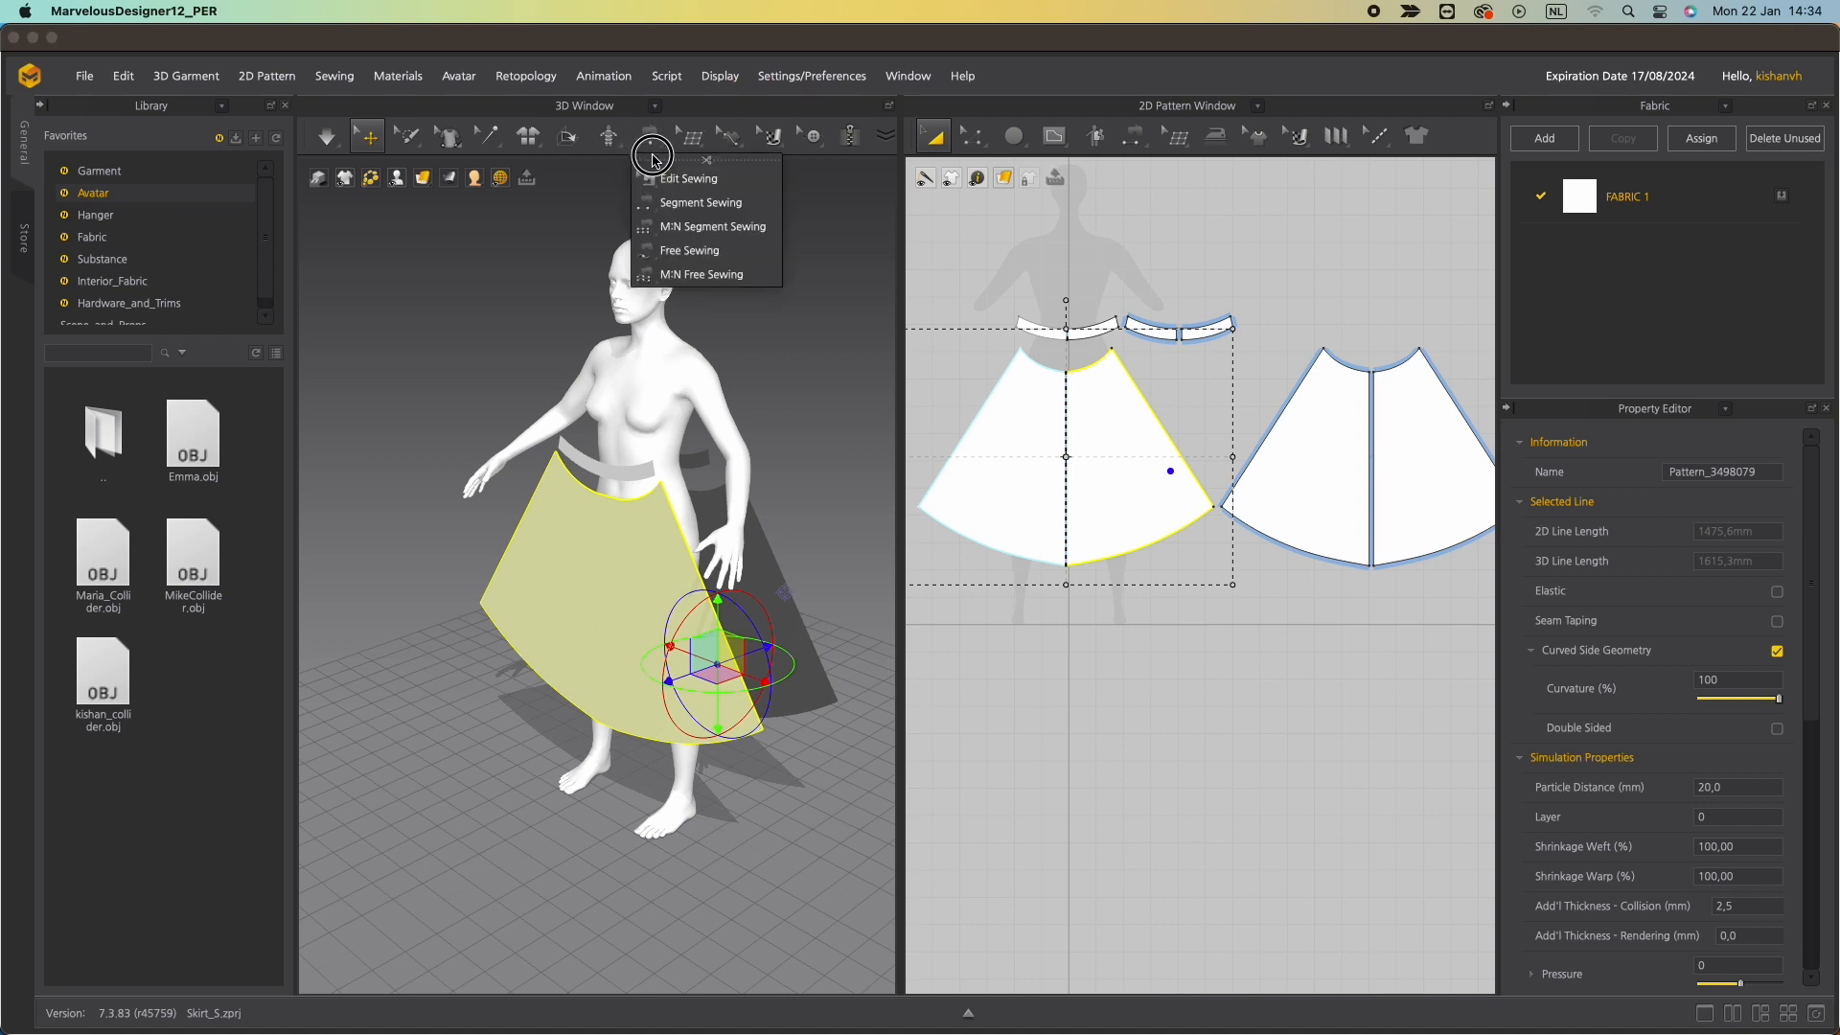
left_click(670, 203)
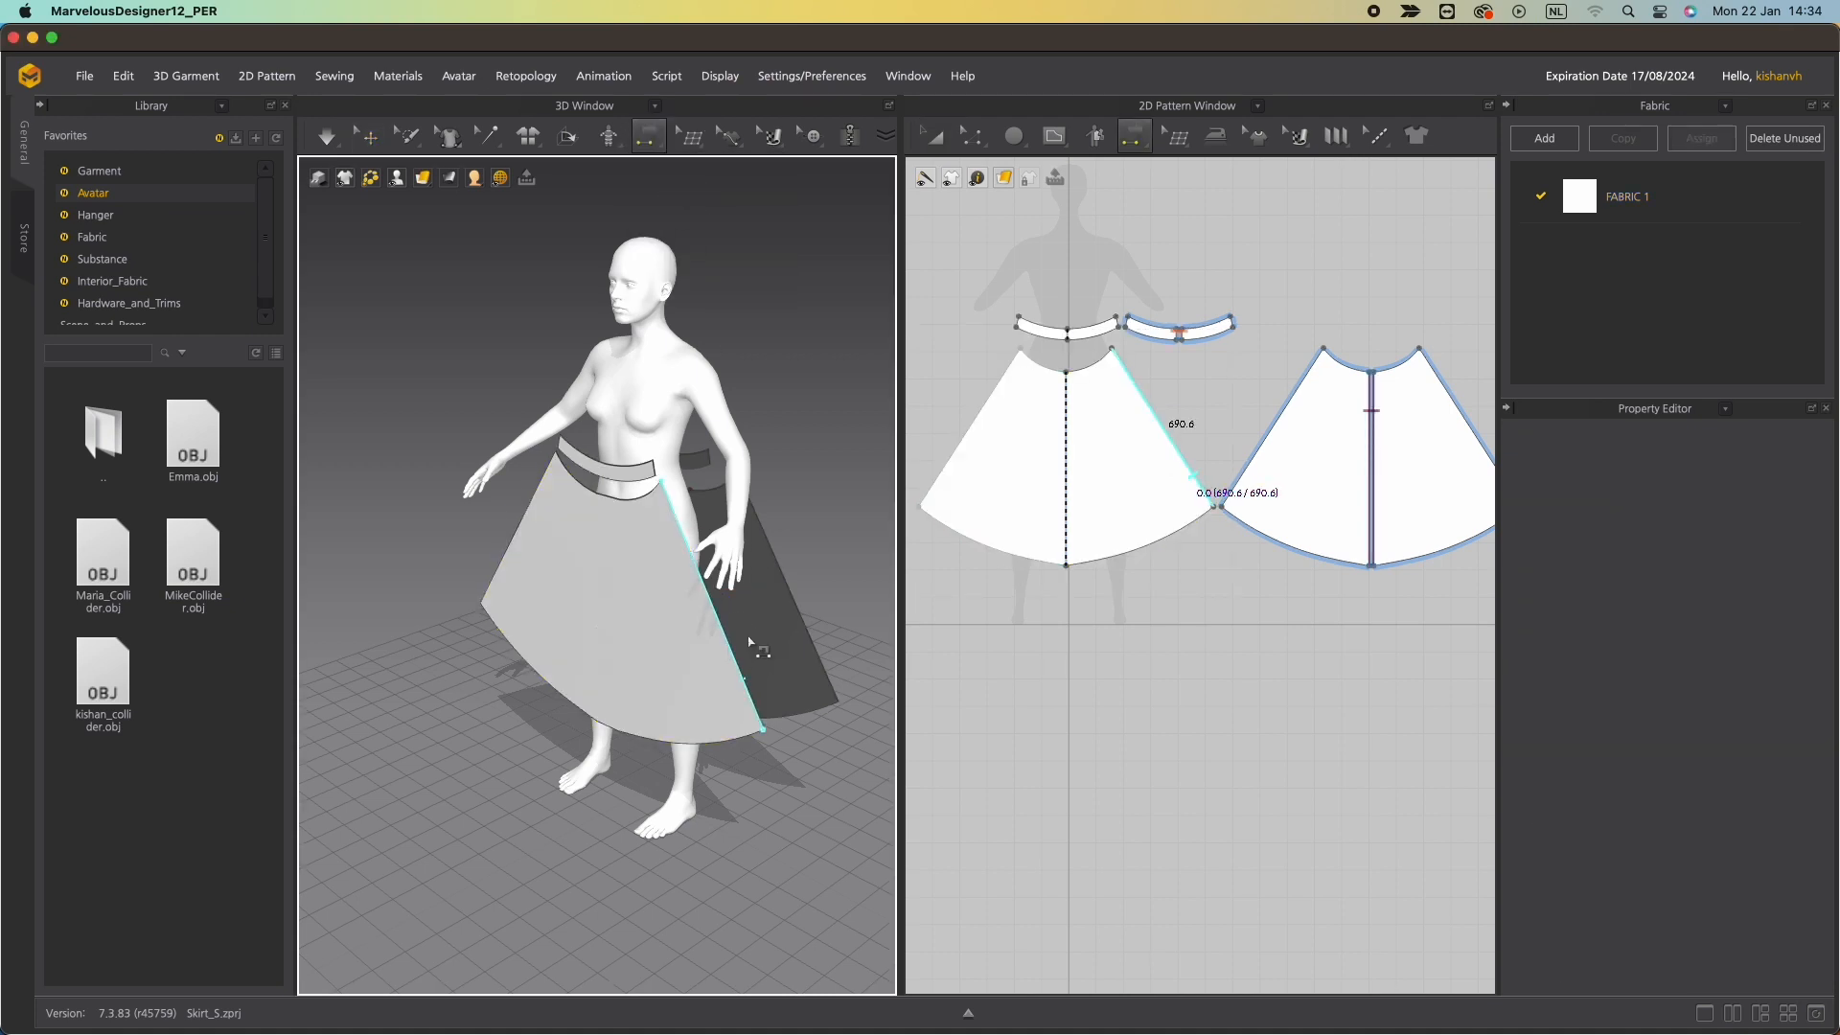
left_click(802, 618)
right_click_drag(596, 577, 902, 592)
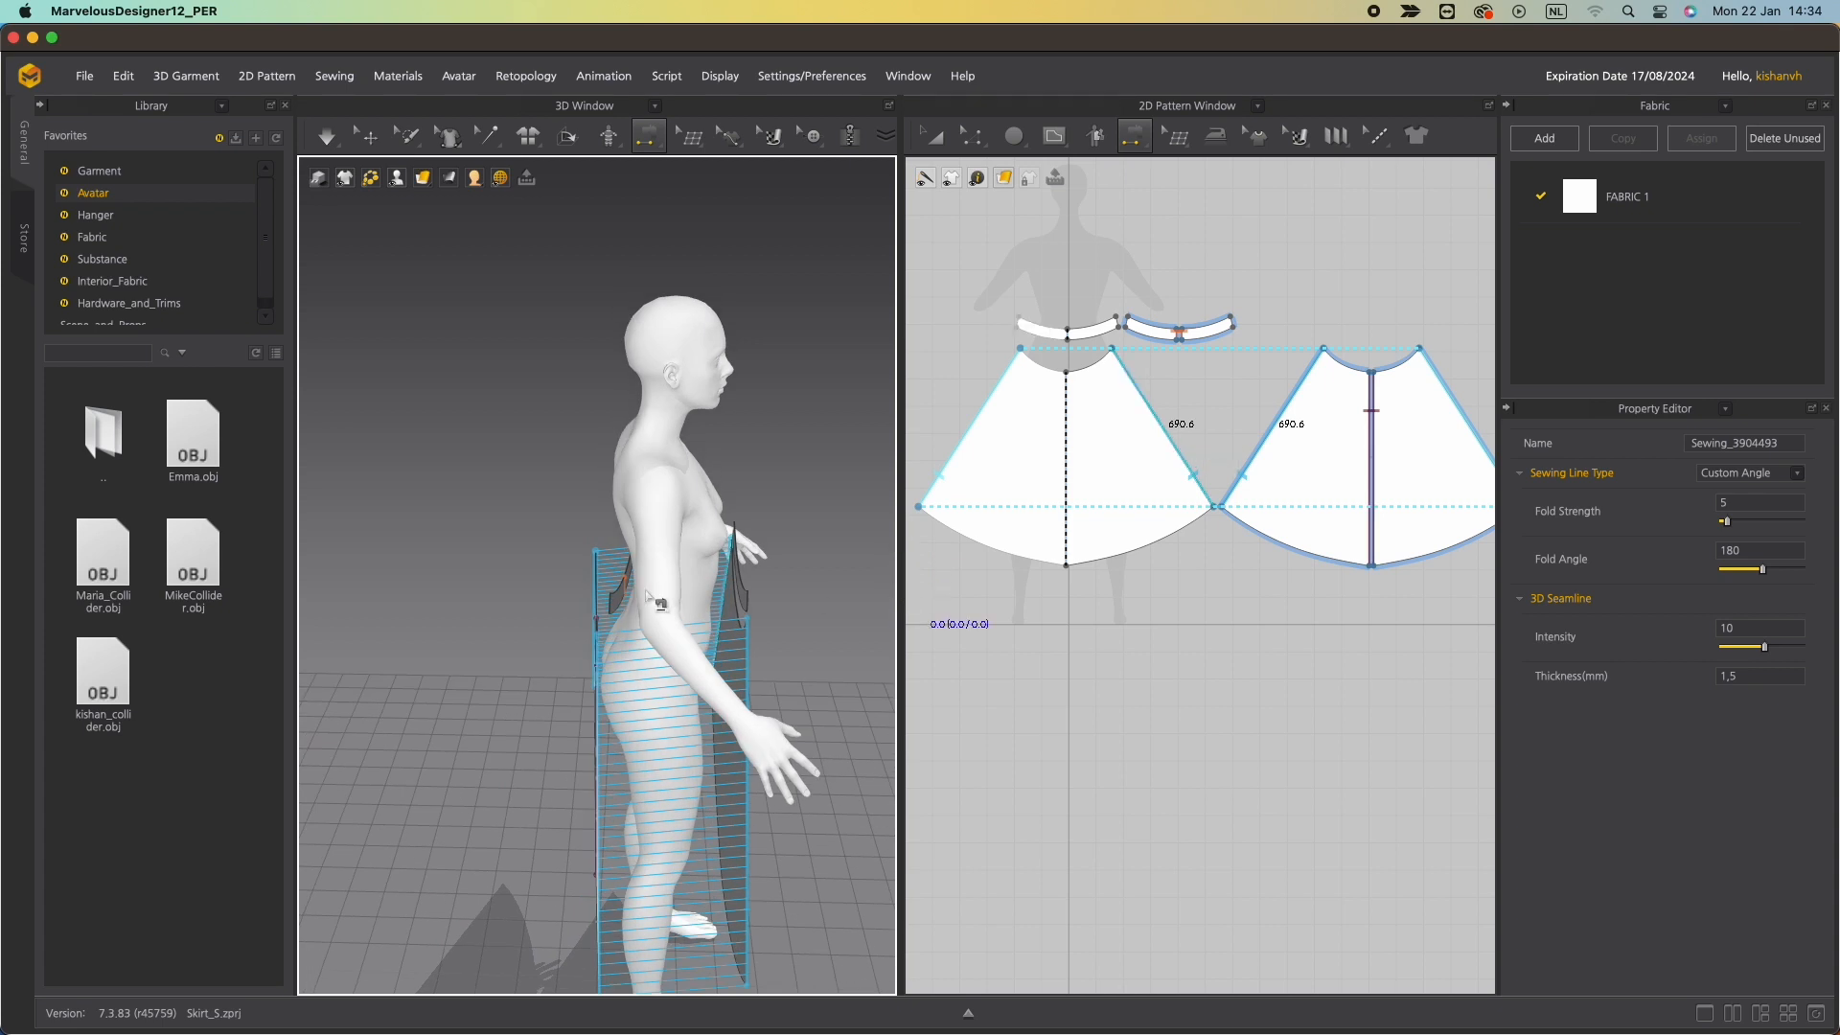
mouse_move(659, 604)
right_mouse_down()
mouse_move(698, 608)
mouse_move(571, 575)
mouse_move(644, 635)
right_mouse_up()
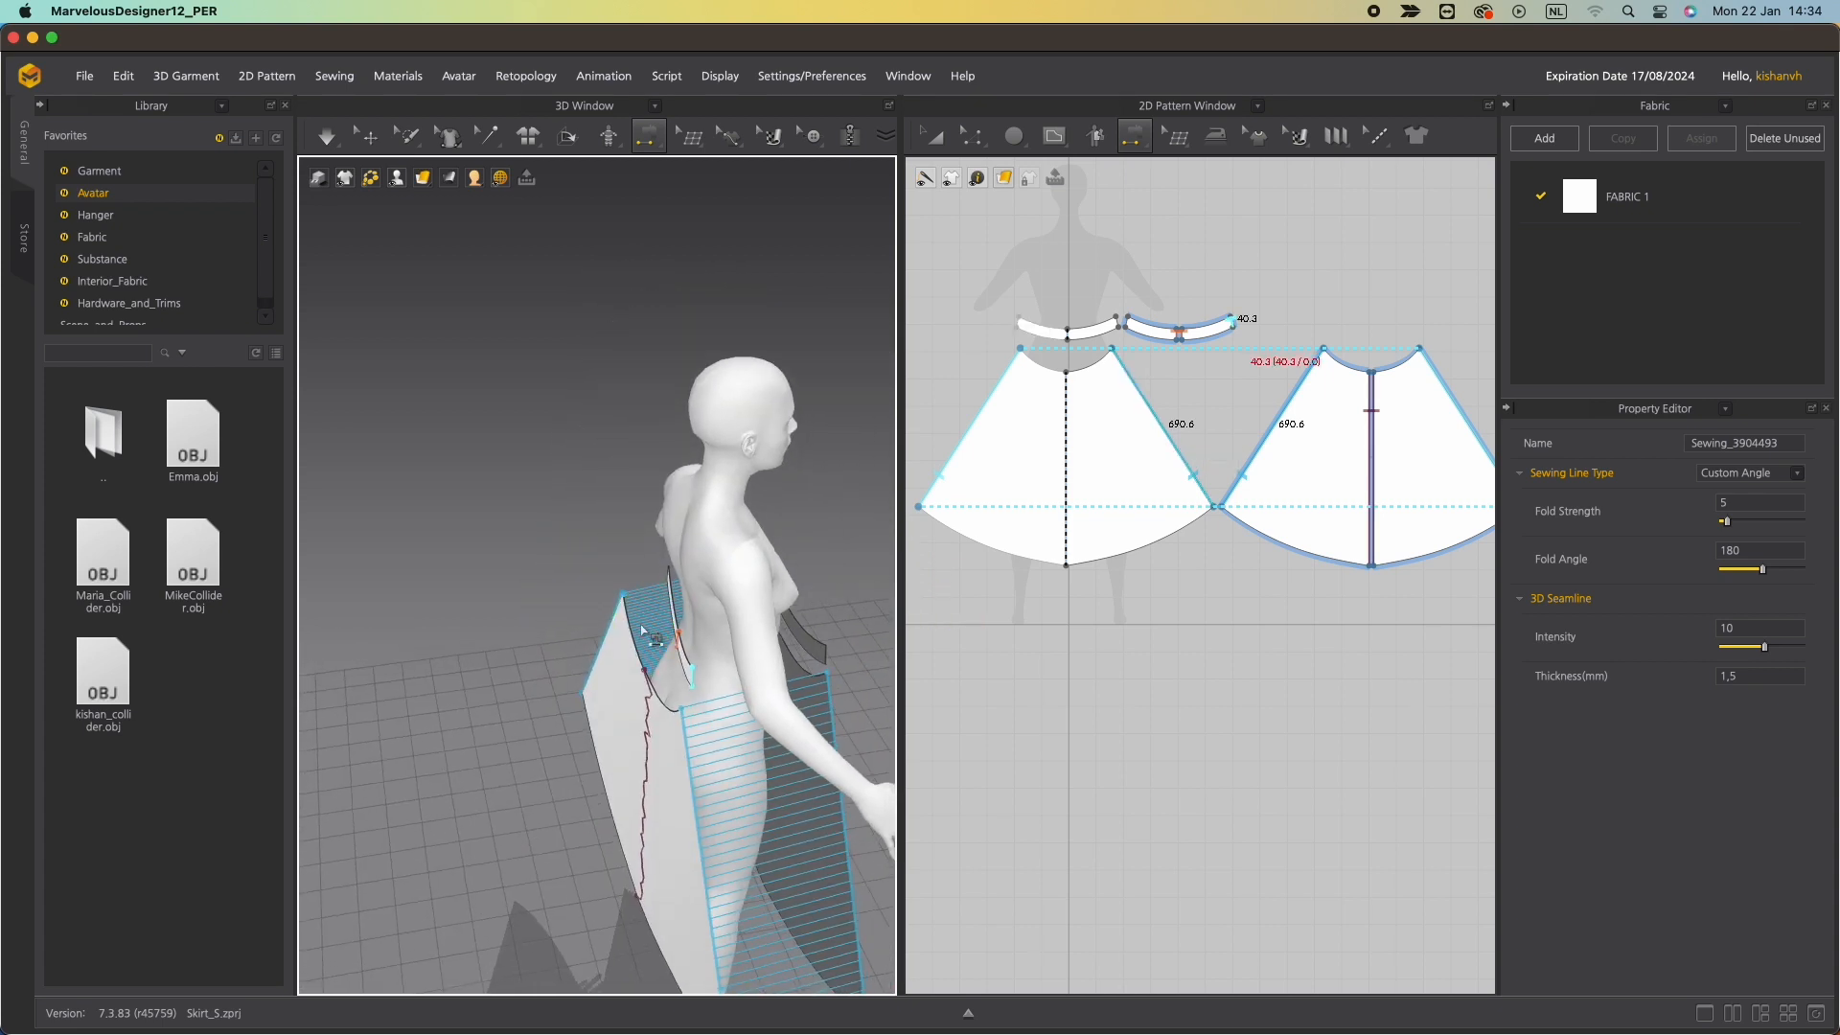
Sew the back waistband segments' lower edges to the back skirt panel's top edge.
left_click(695, 680)
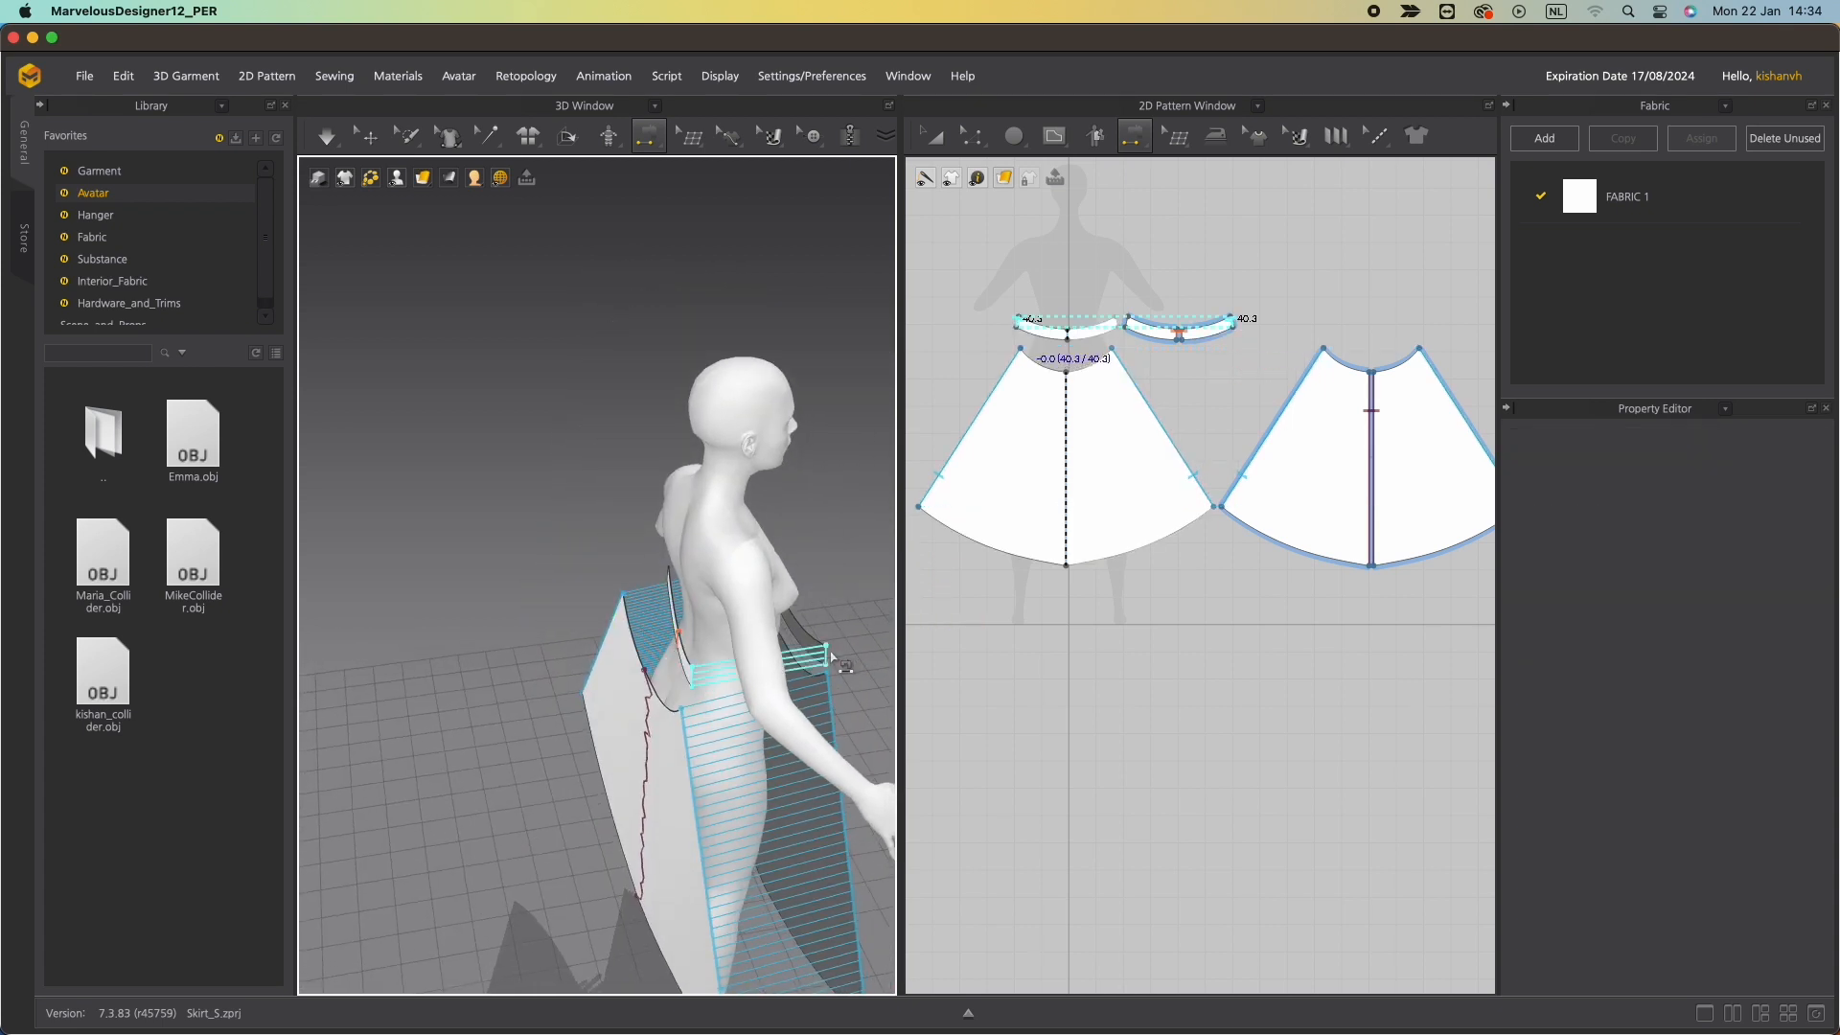
left_click(832, 659)
right_click_drag(832, 660, 671, 647)
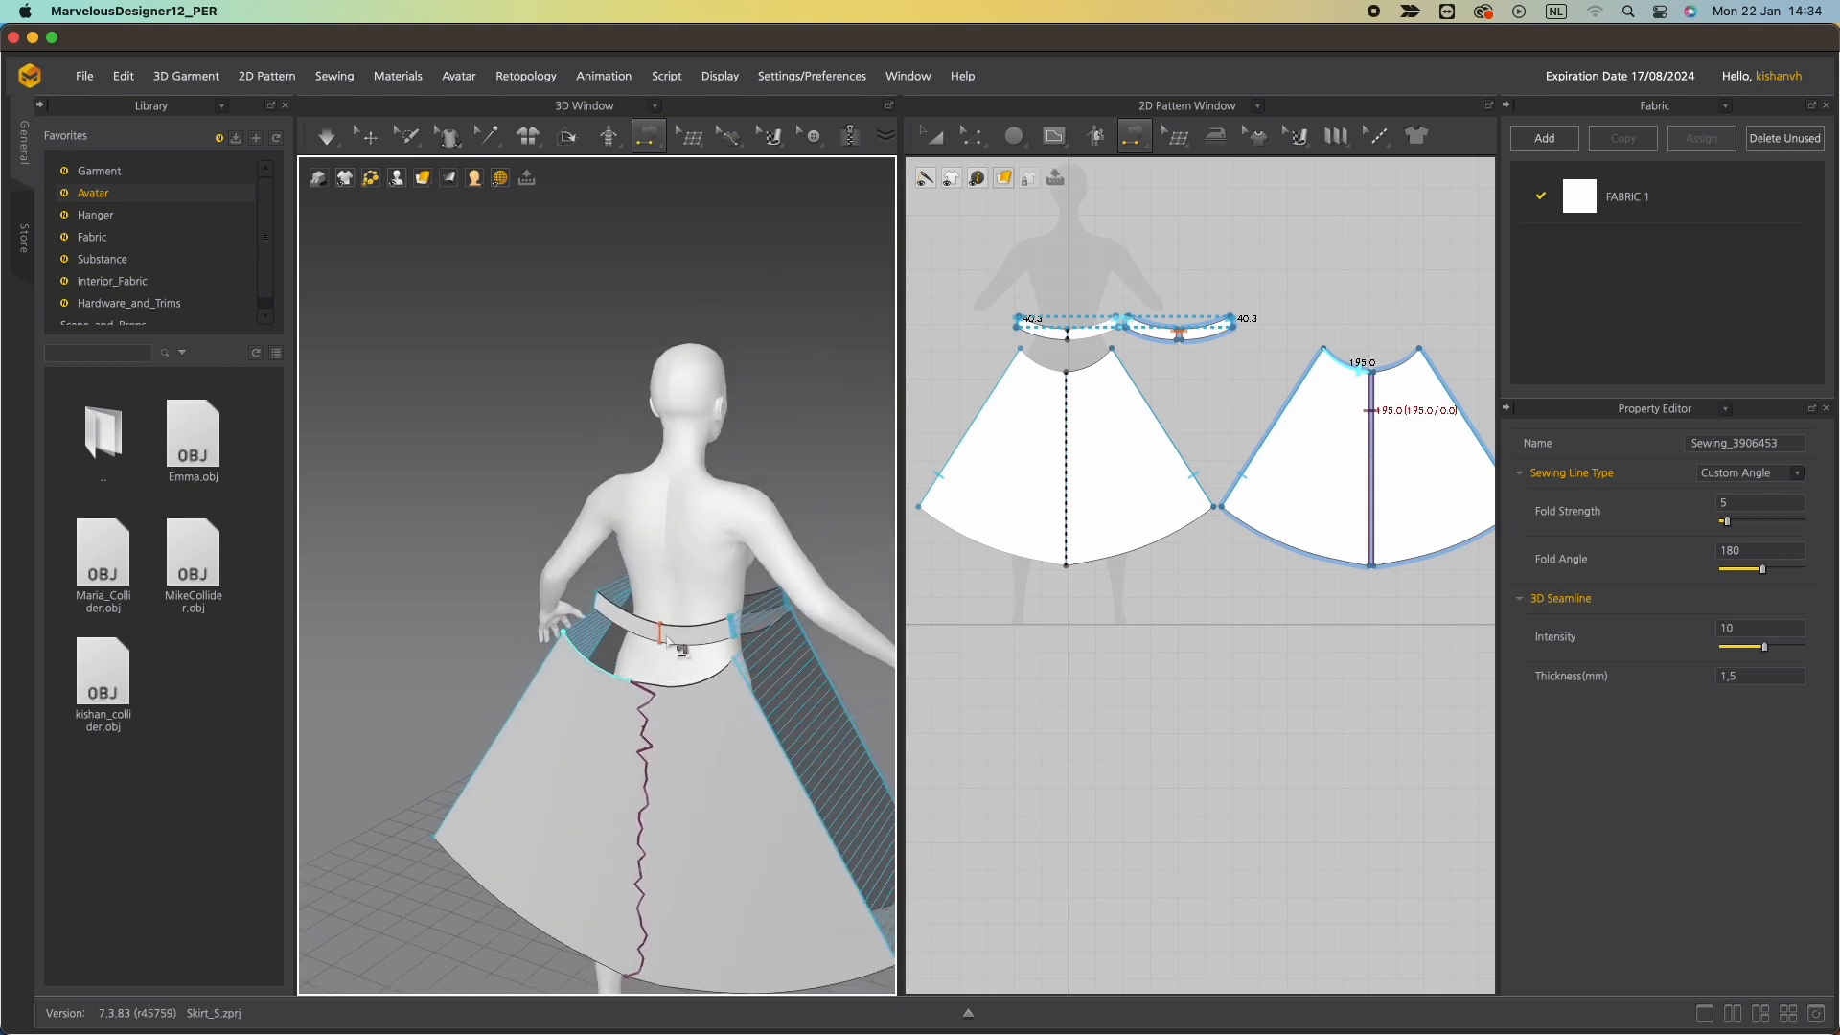
left_click(618, 678)
left_click(733, 658)
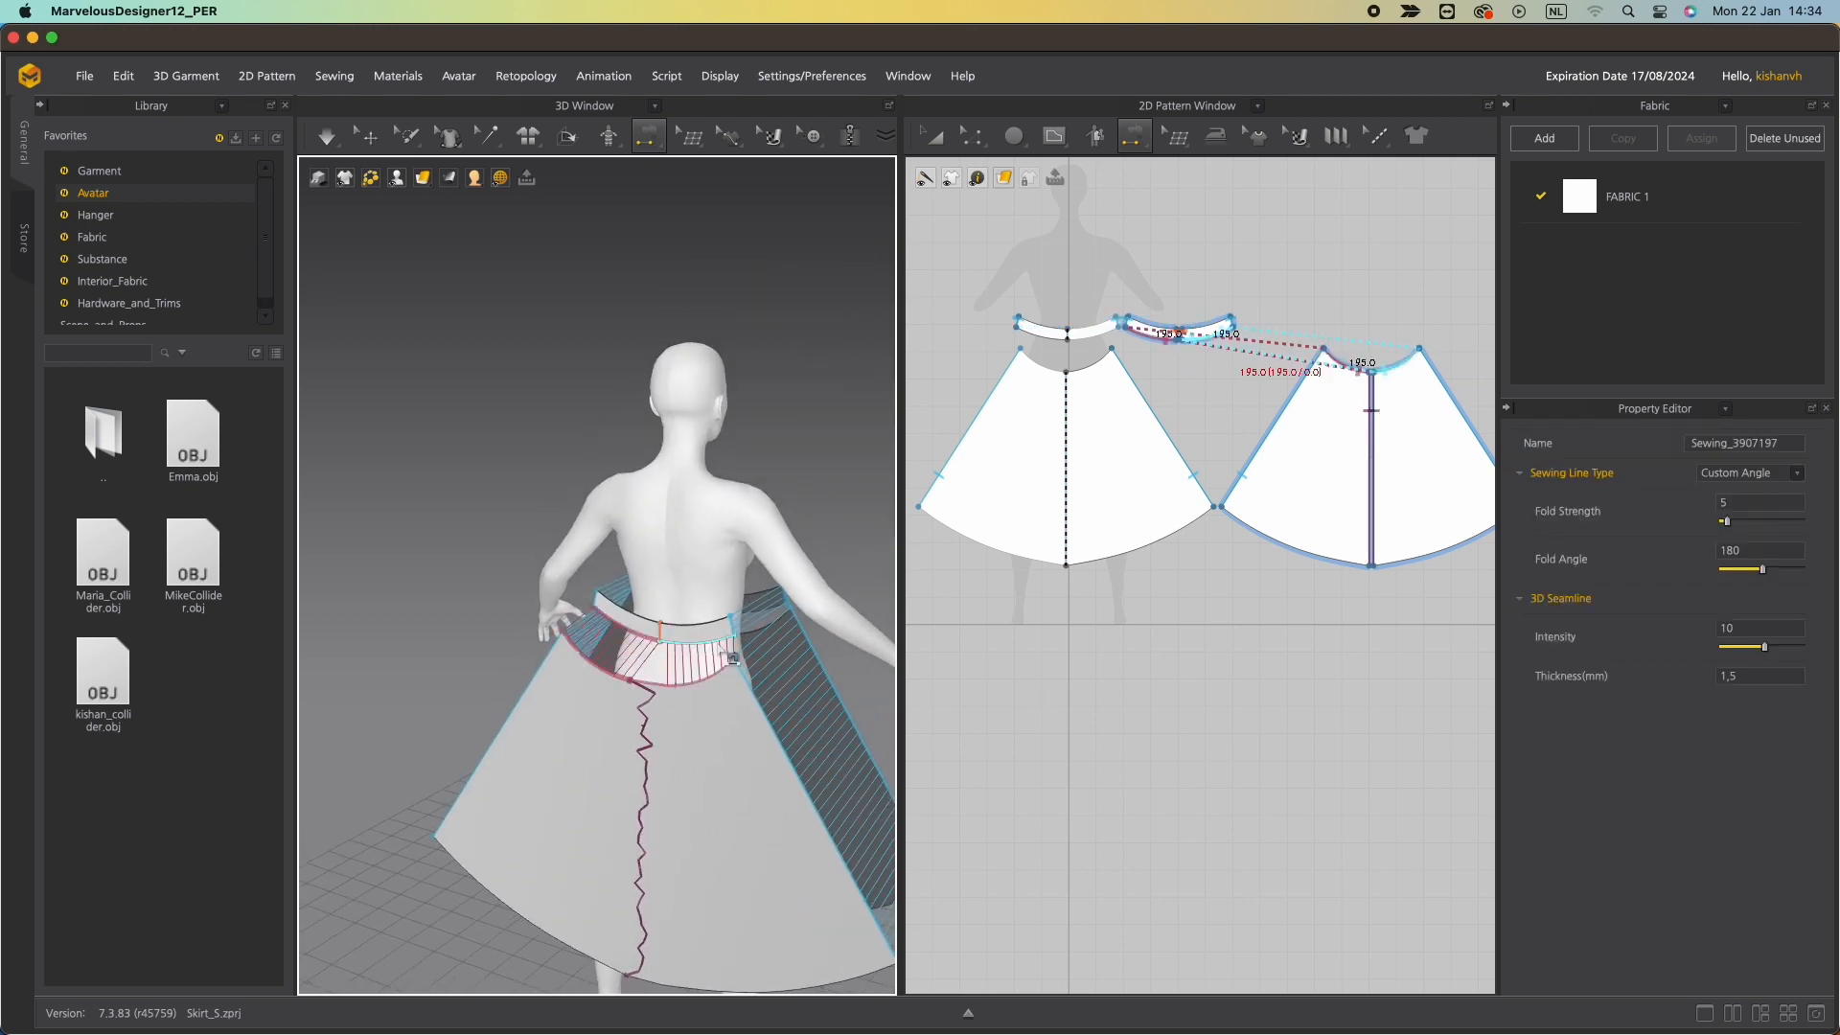
Sew the front waistband's lower edge to the front skirt panel's top edge.
right_click_drag(711, 654, 602, 616)
scroll(627, 638, "up", 3)
scroll(628, 637, "down", 5)
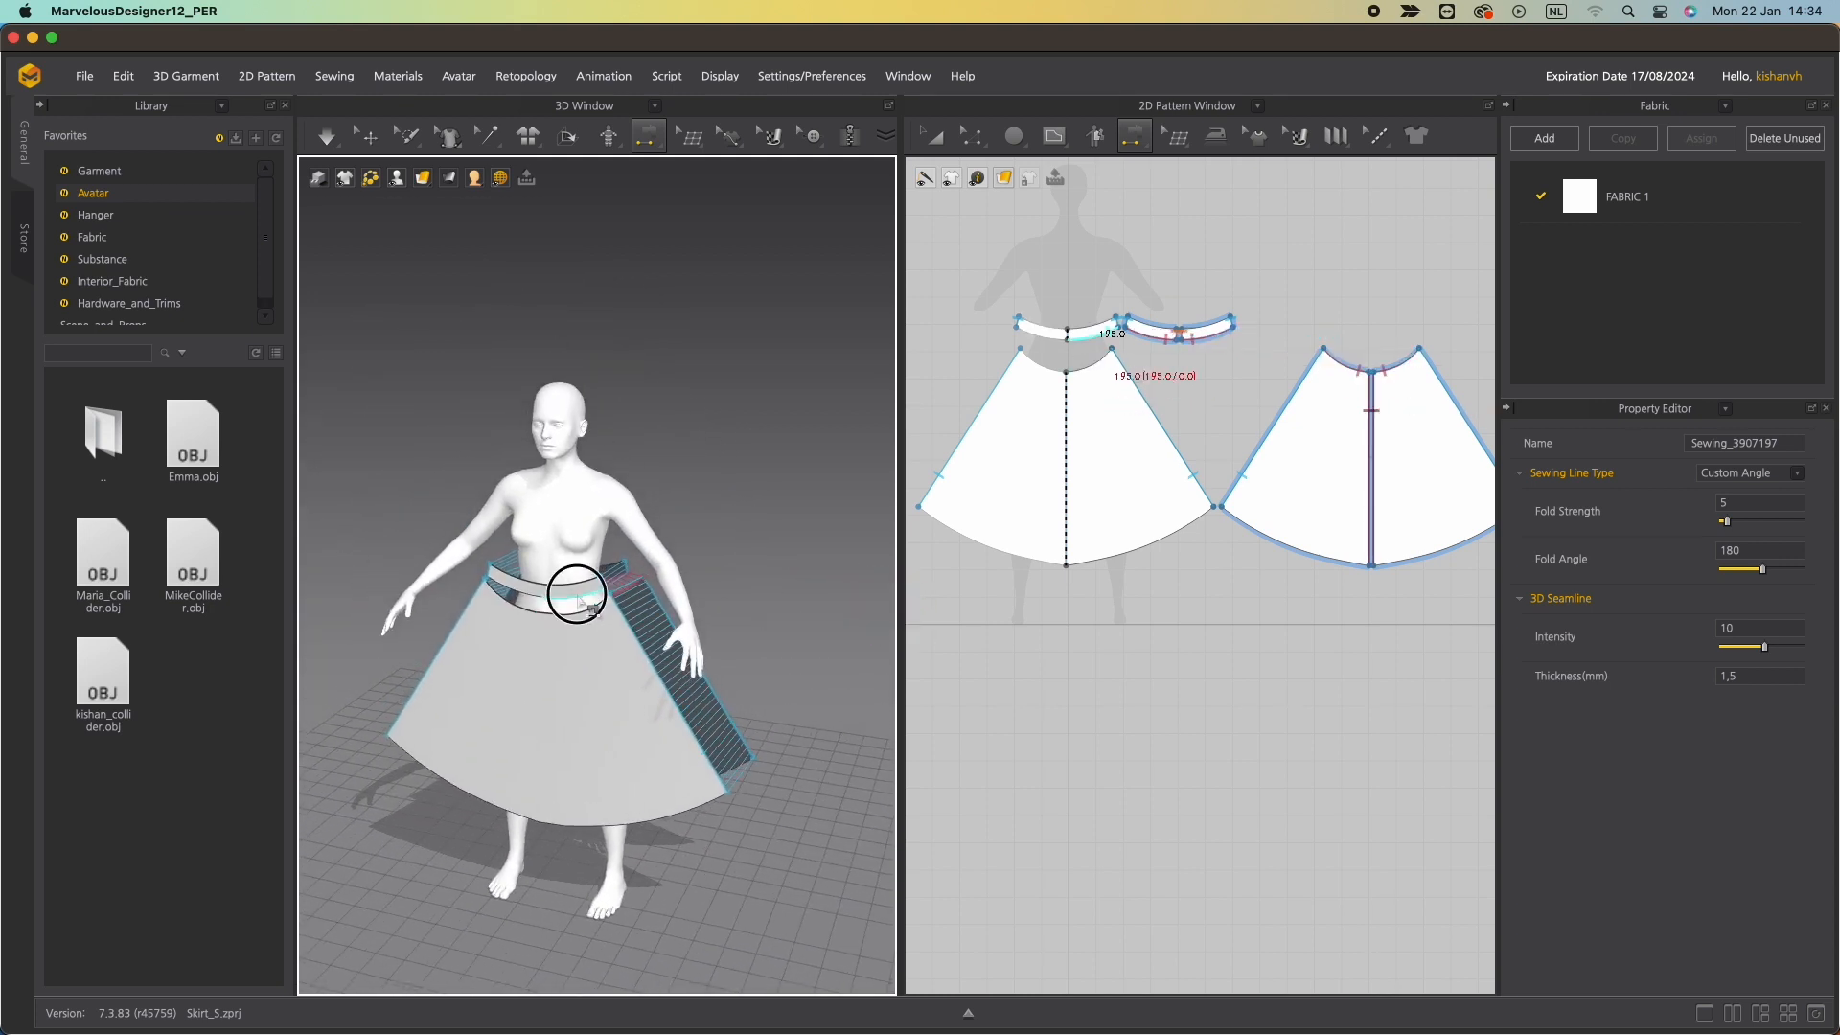
left_click(580, 601)
scroll(544, 622, "up", 5)
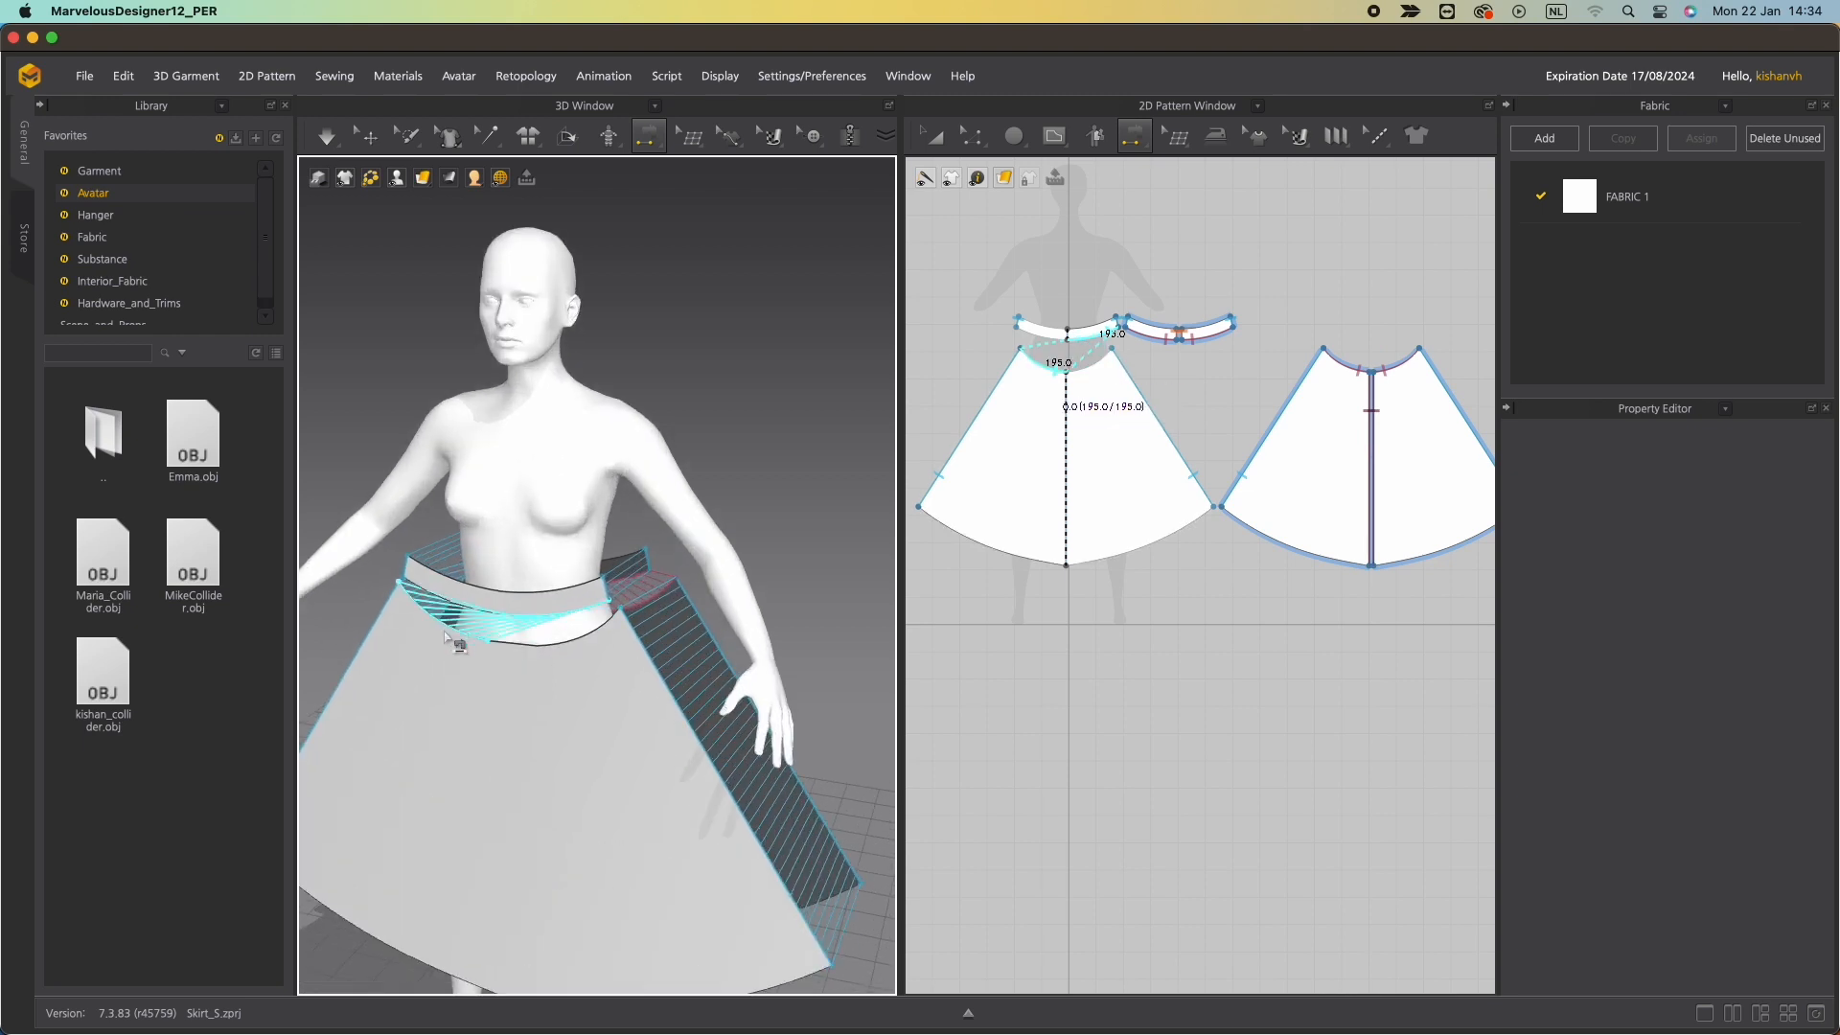
left_click(601, 627)
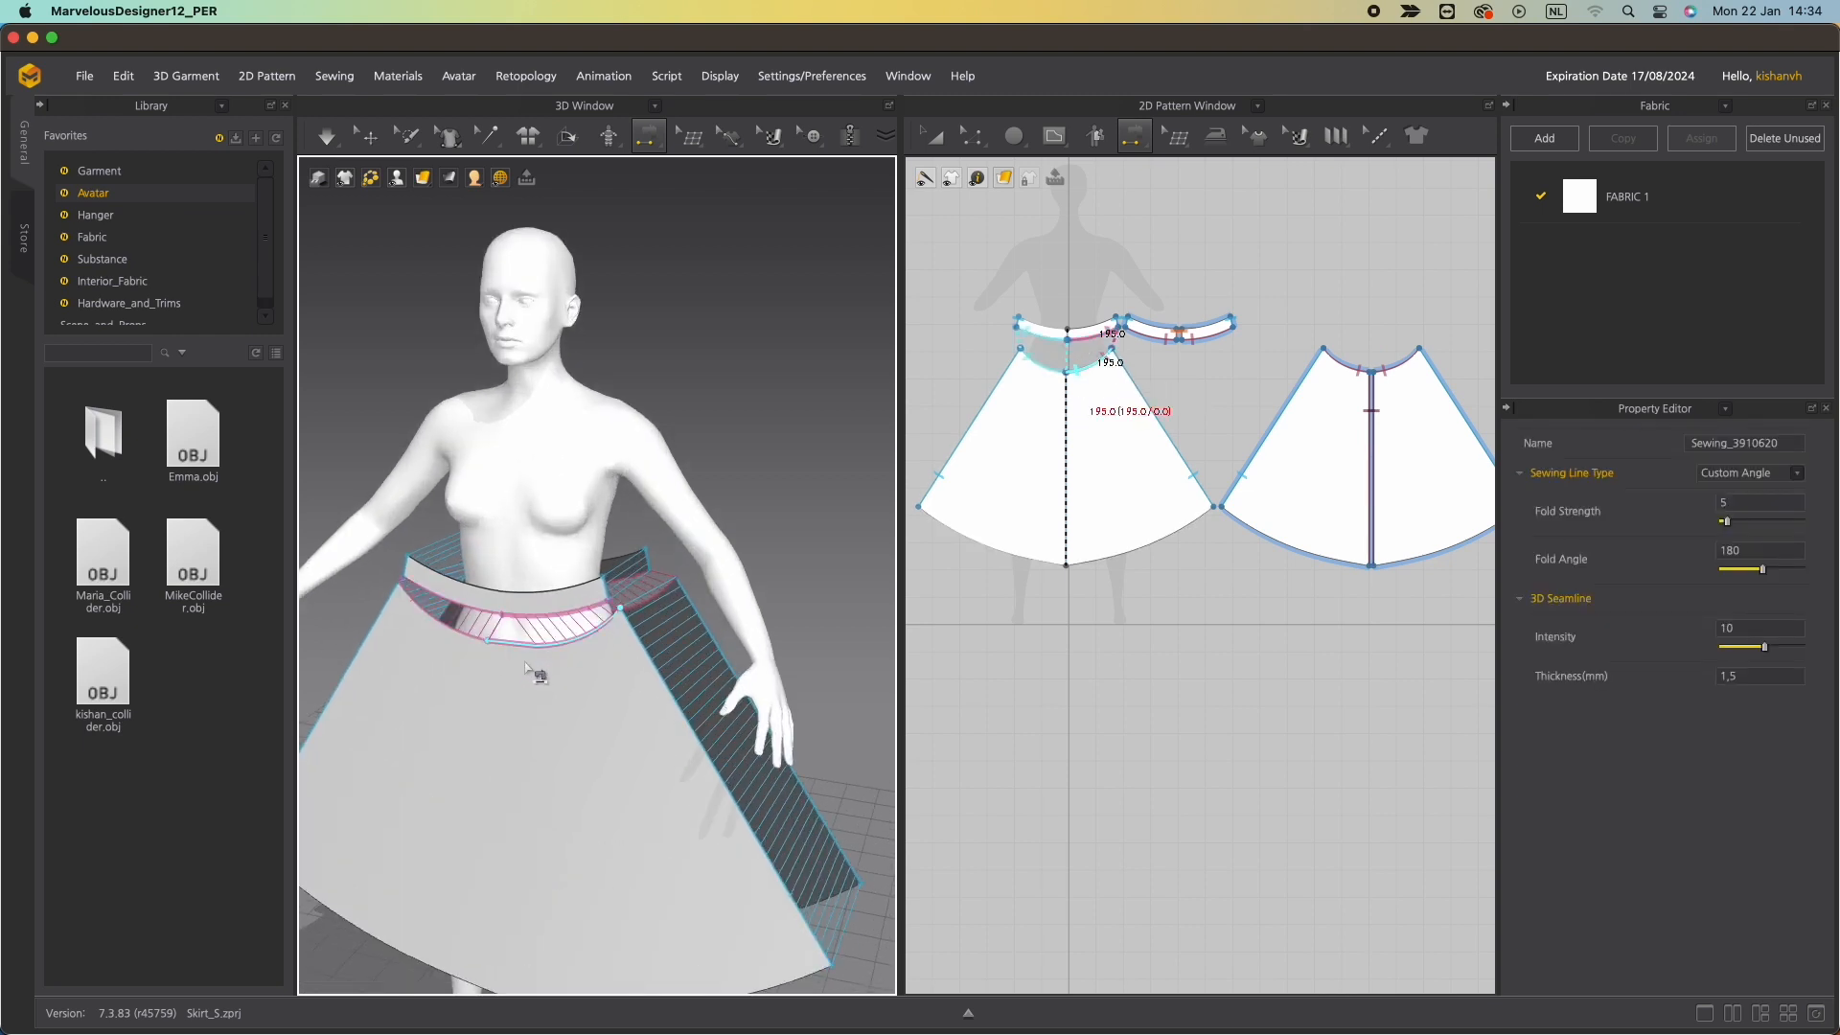
right_click_drag(535, 676, 457, 641)
Run the simulation to drape the skirt and waistband on the avatar.
key("space")
right_click_drag(614, 600, 385, 628)
middle_click_drag(678, 624, 193, 474)
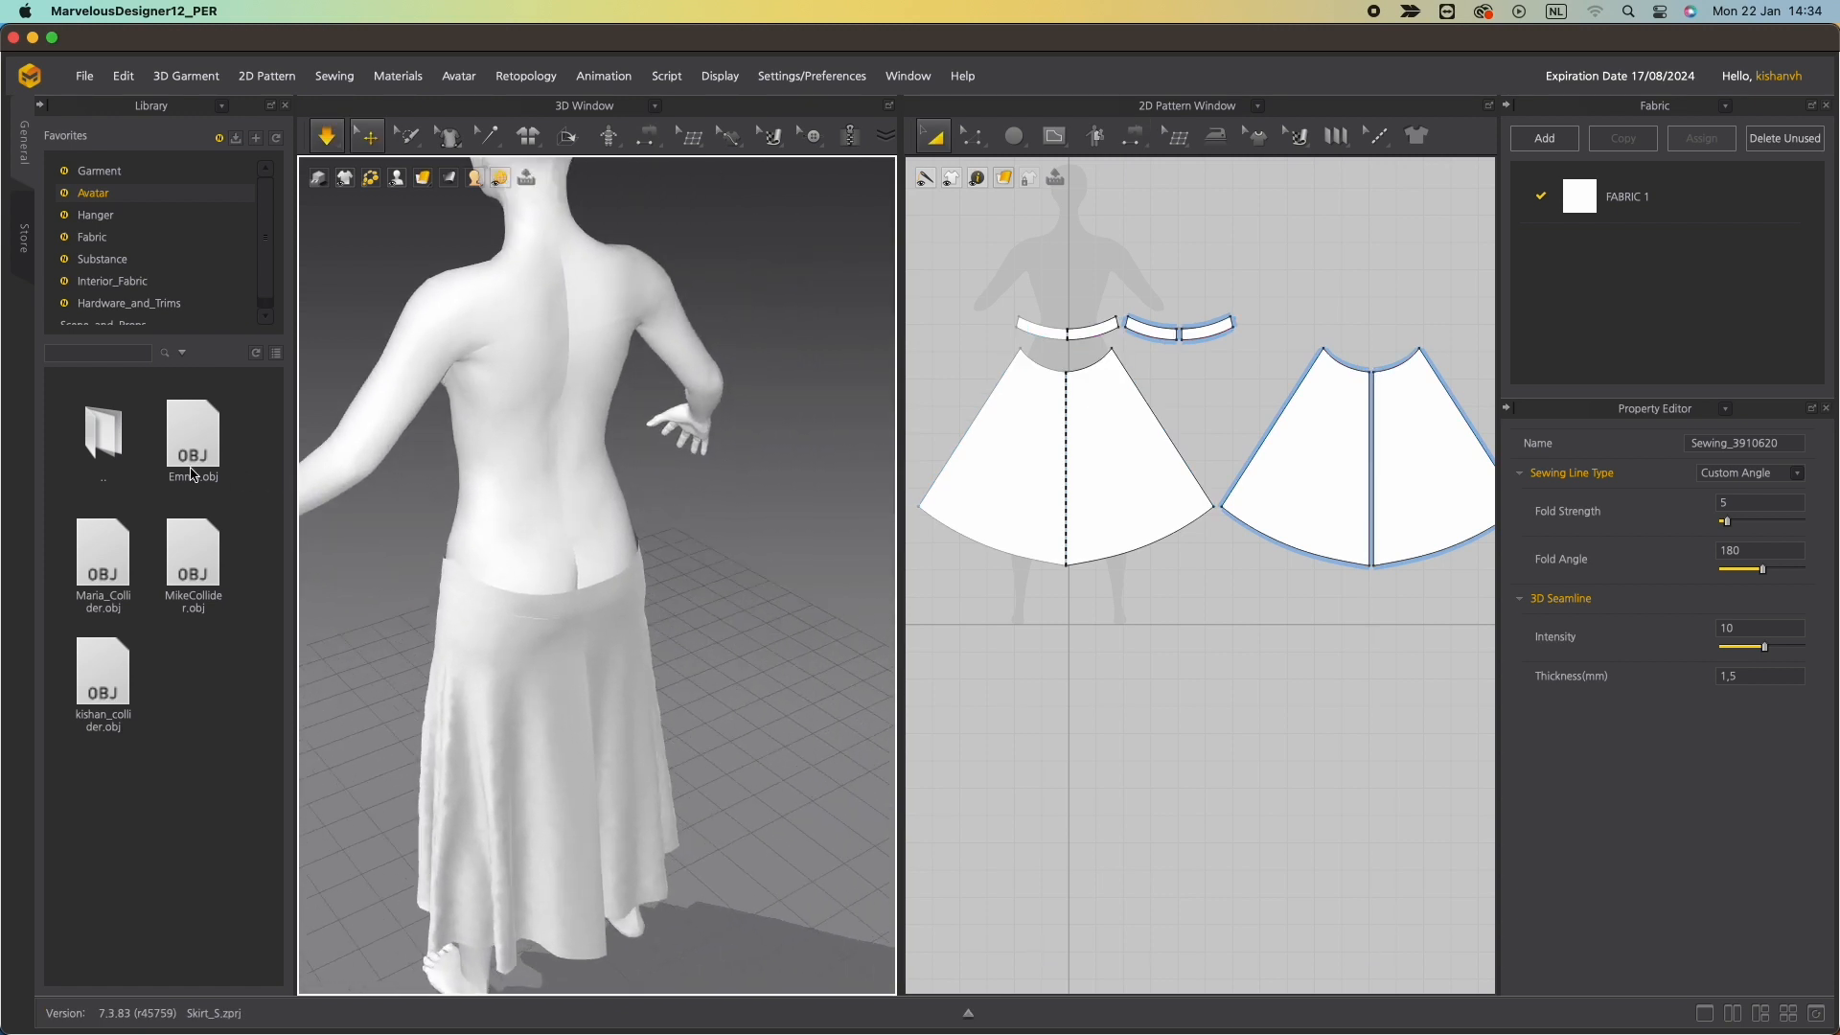
middle_click_drag(458, 517, 436, 376)
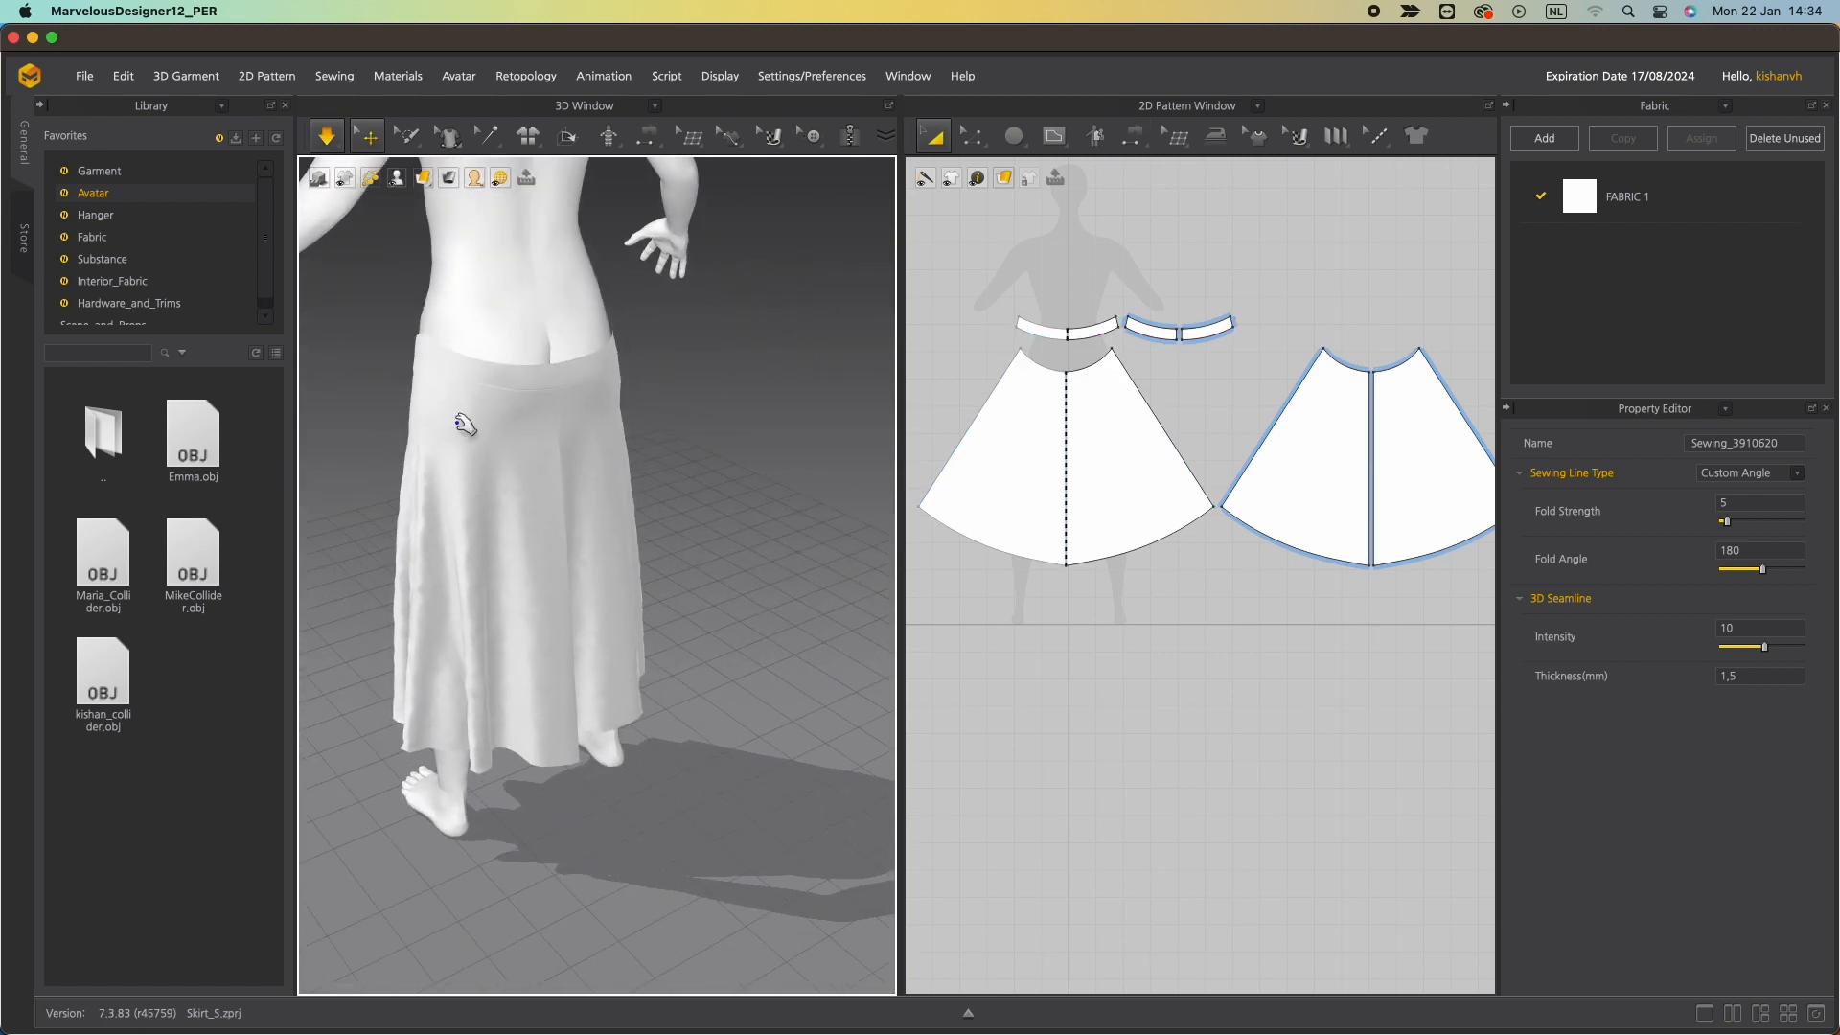
right_click_drag(464, 427, 781, 362)
middle_click_drag(501, 378, 703, 548)
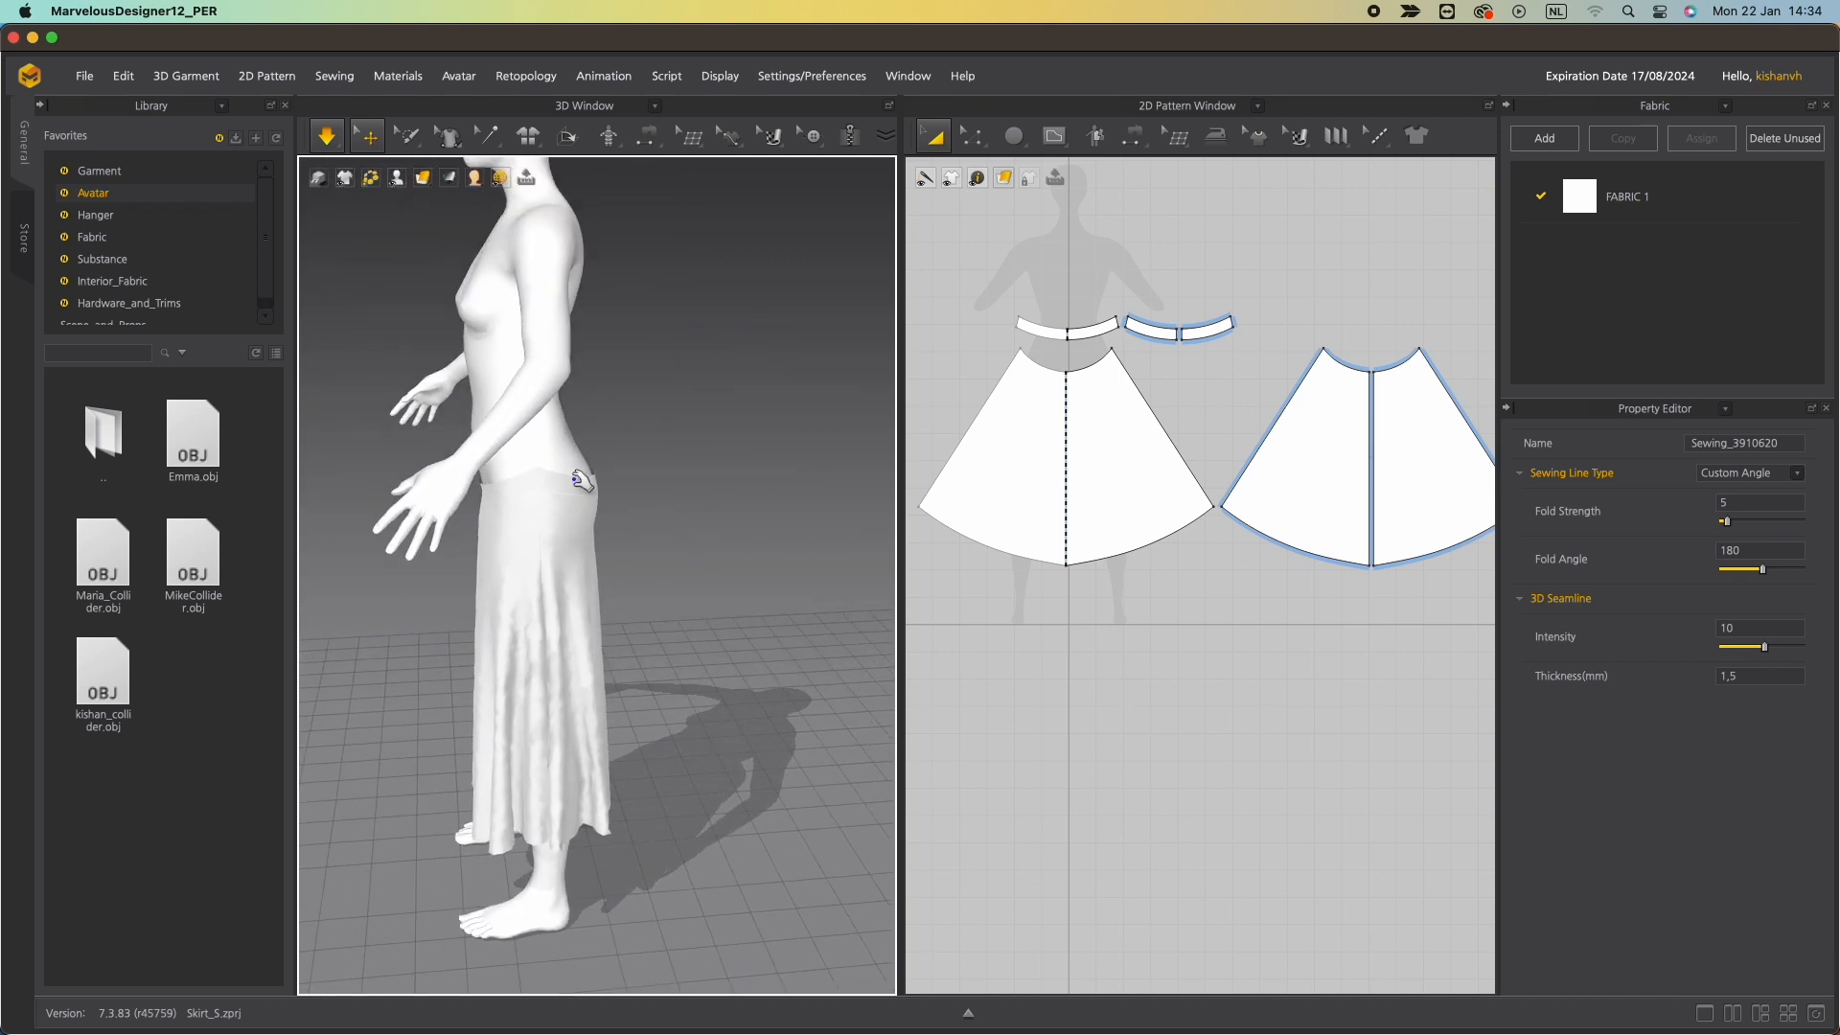
Select the front and back waistband pieces to inspect their fit on the avatar.
left_click(573, 410)
left_click(503, 458)
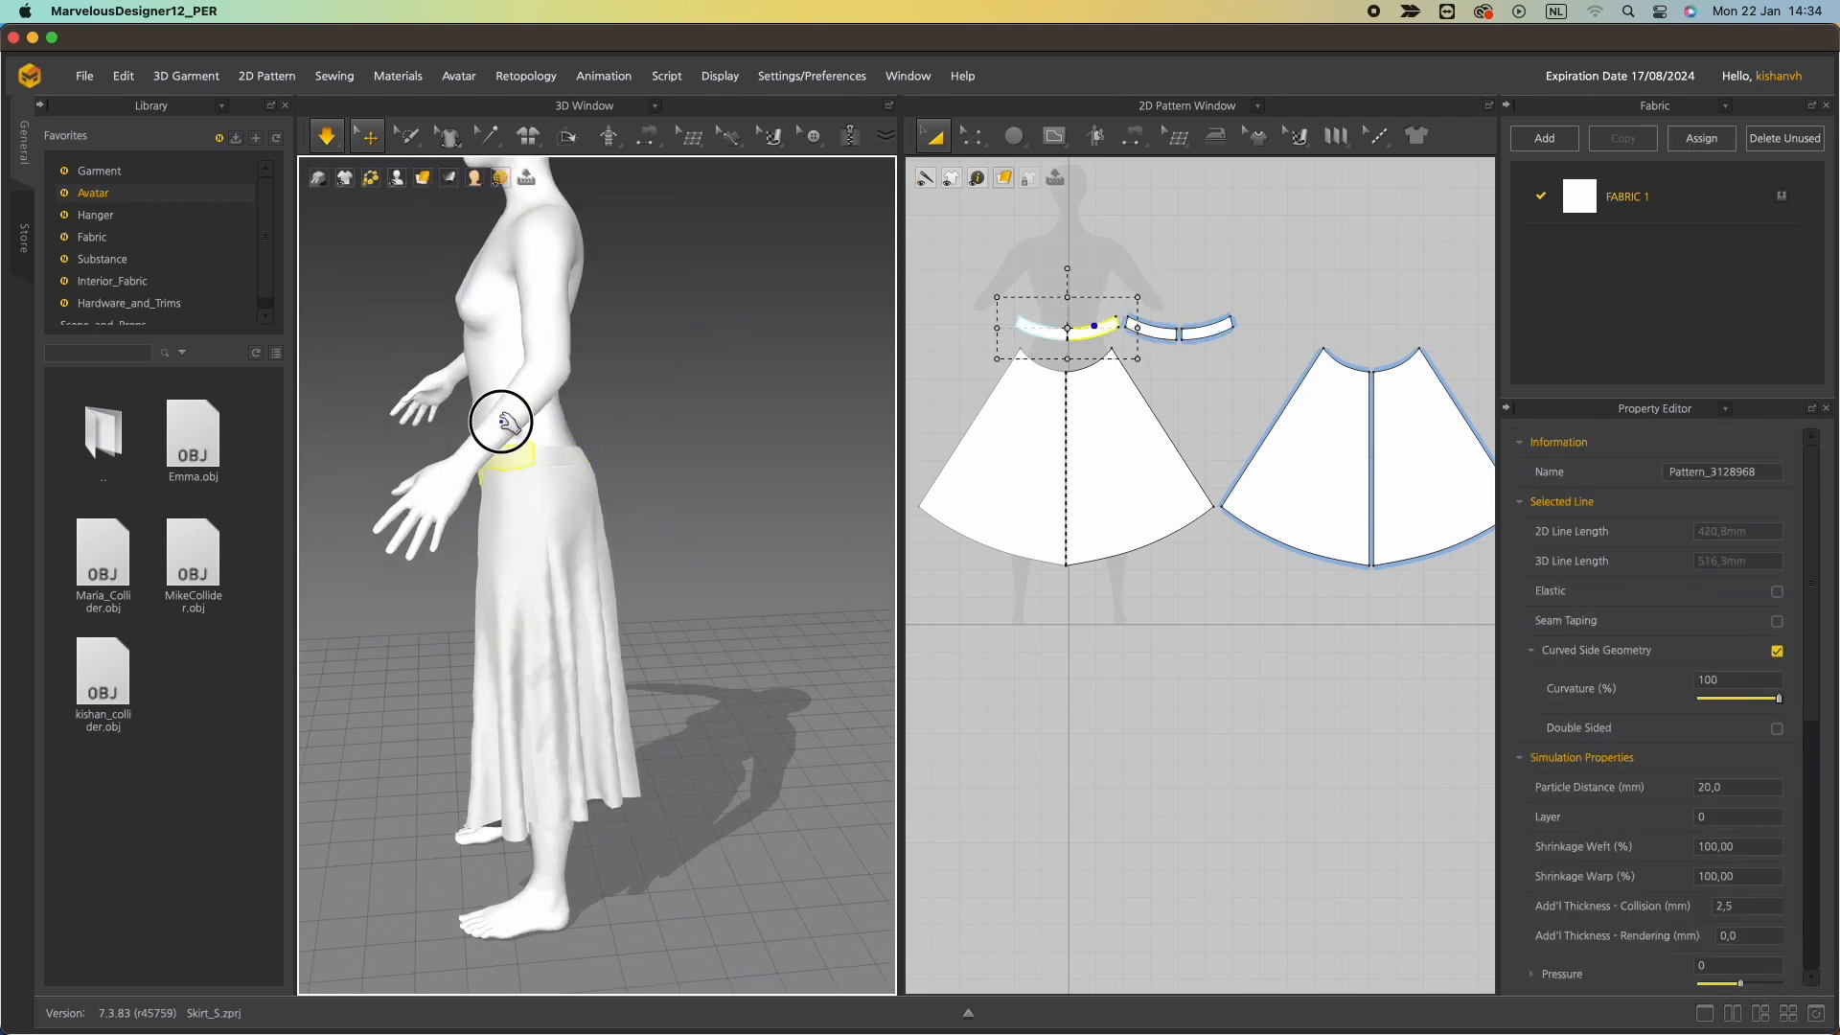
left_click(558, 385)
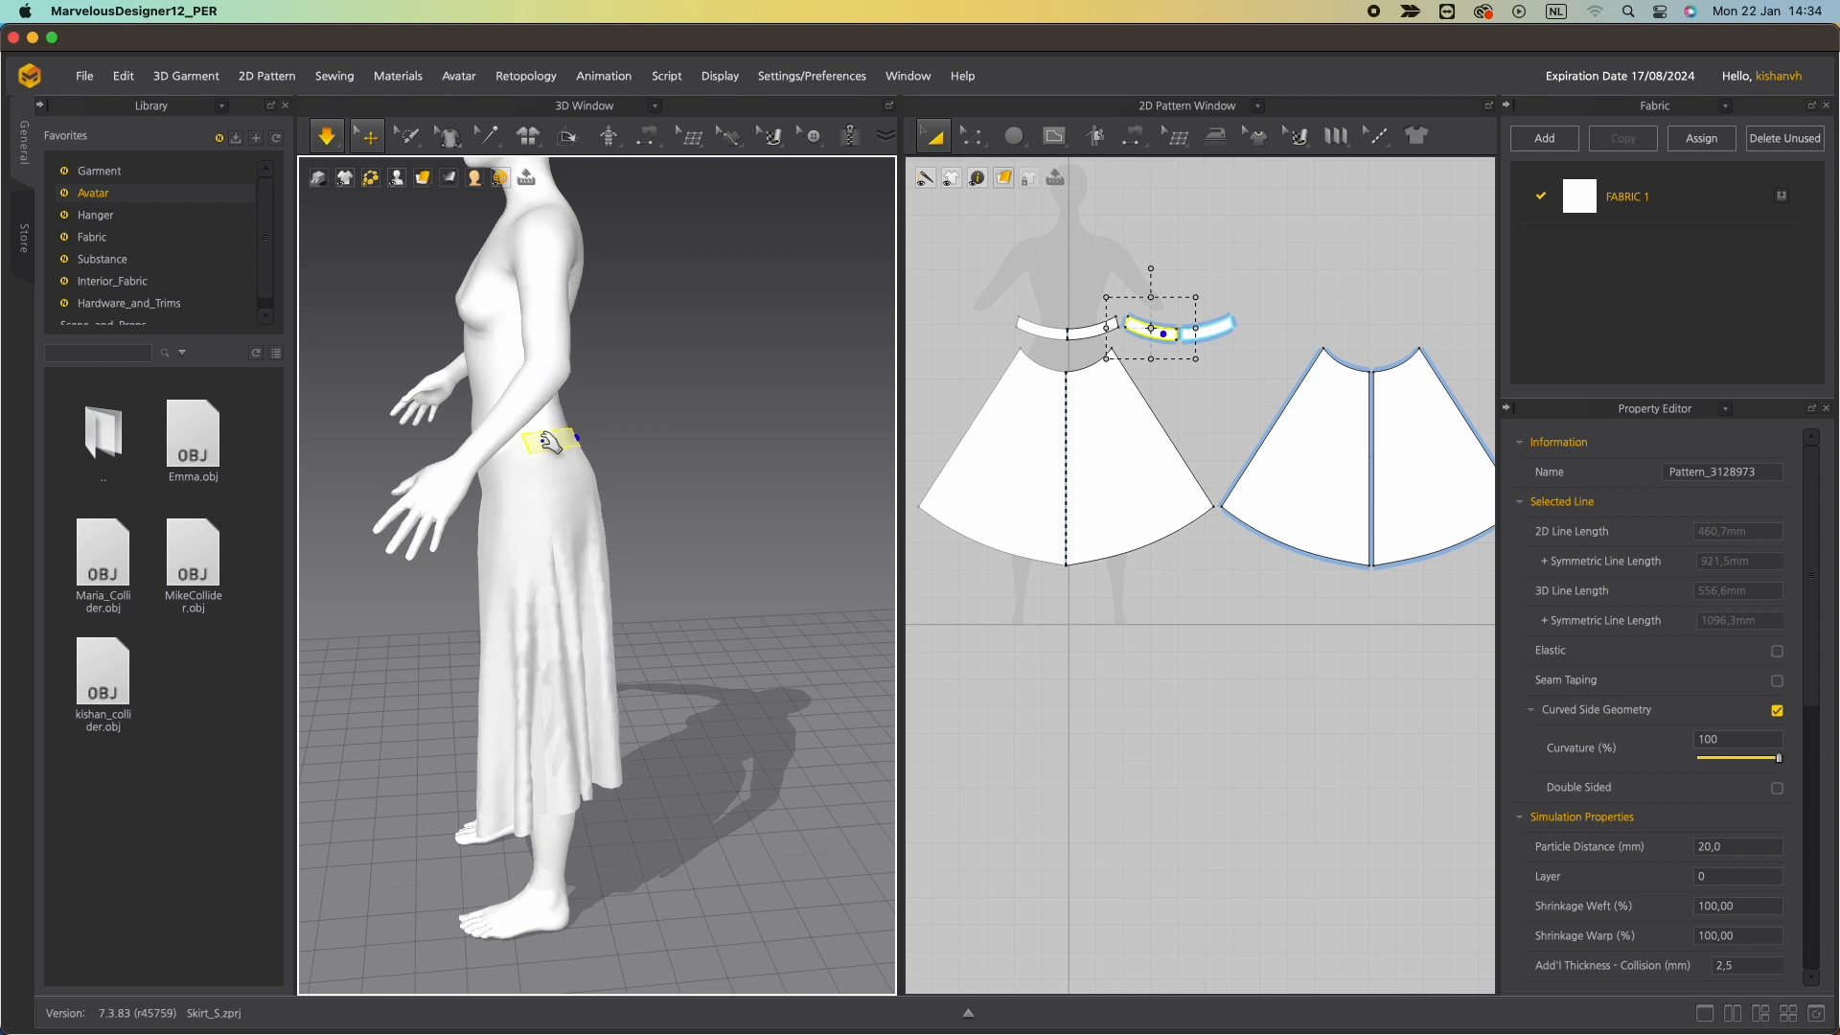
right_click_drag(551, 443, 746, 470)
left_click(502, 492)
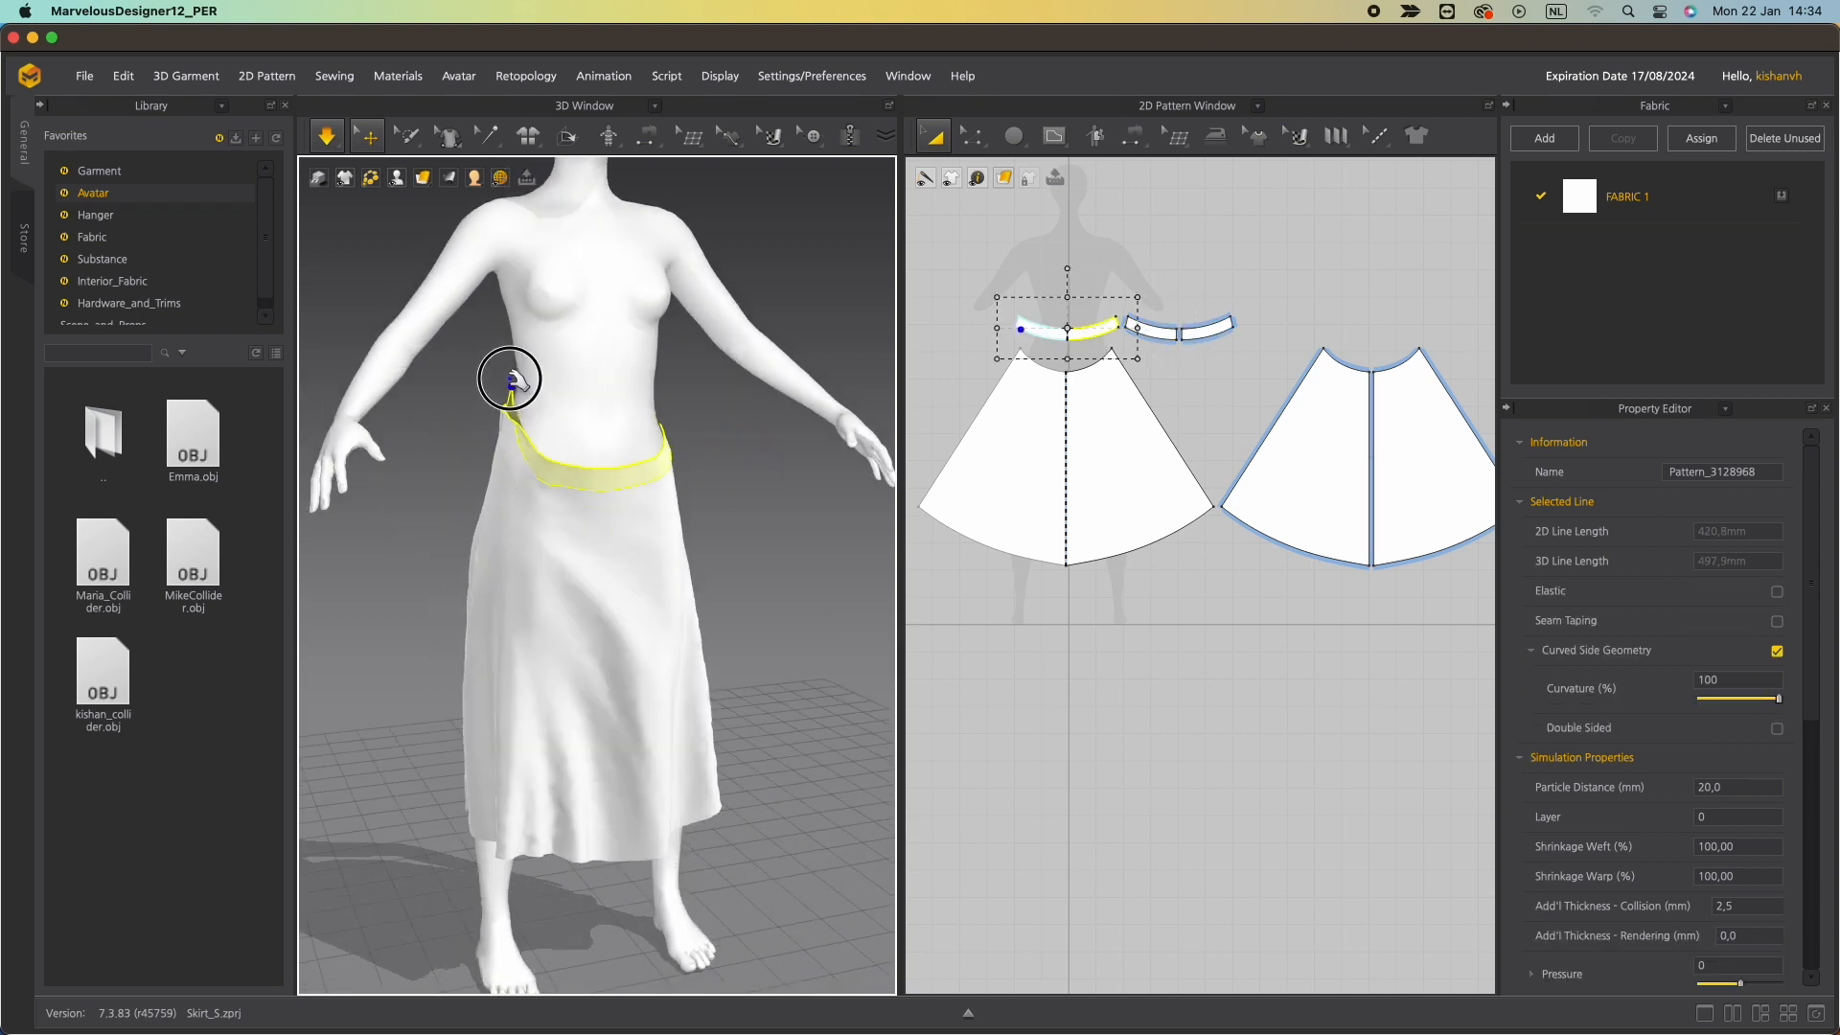
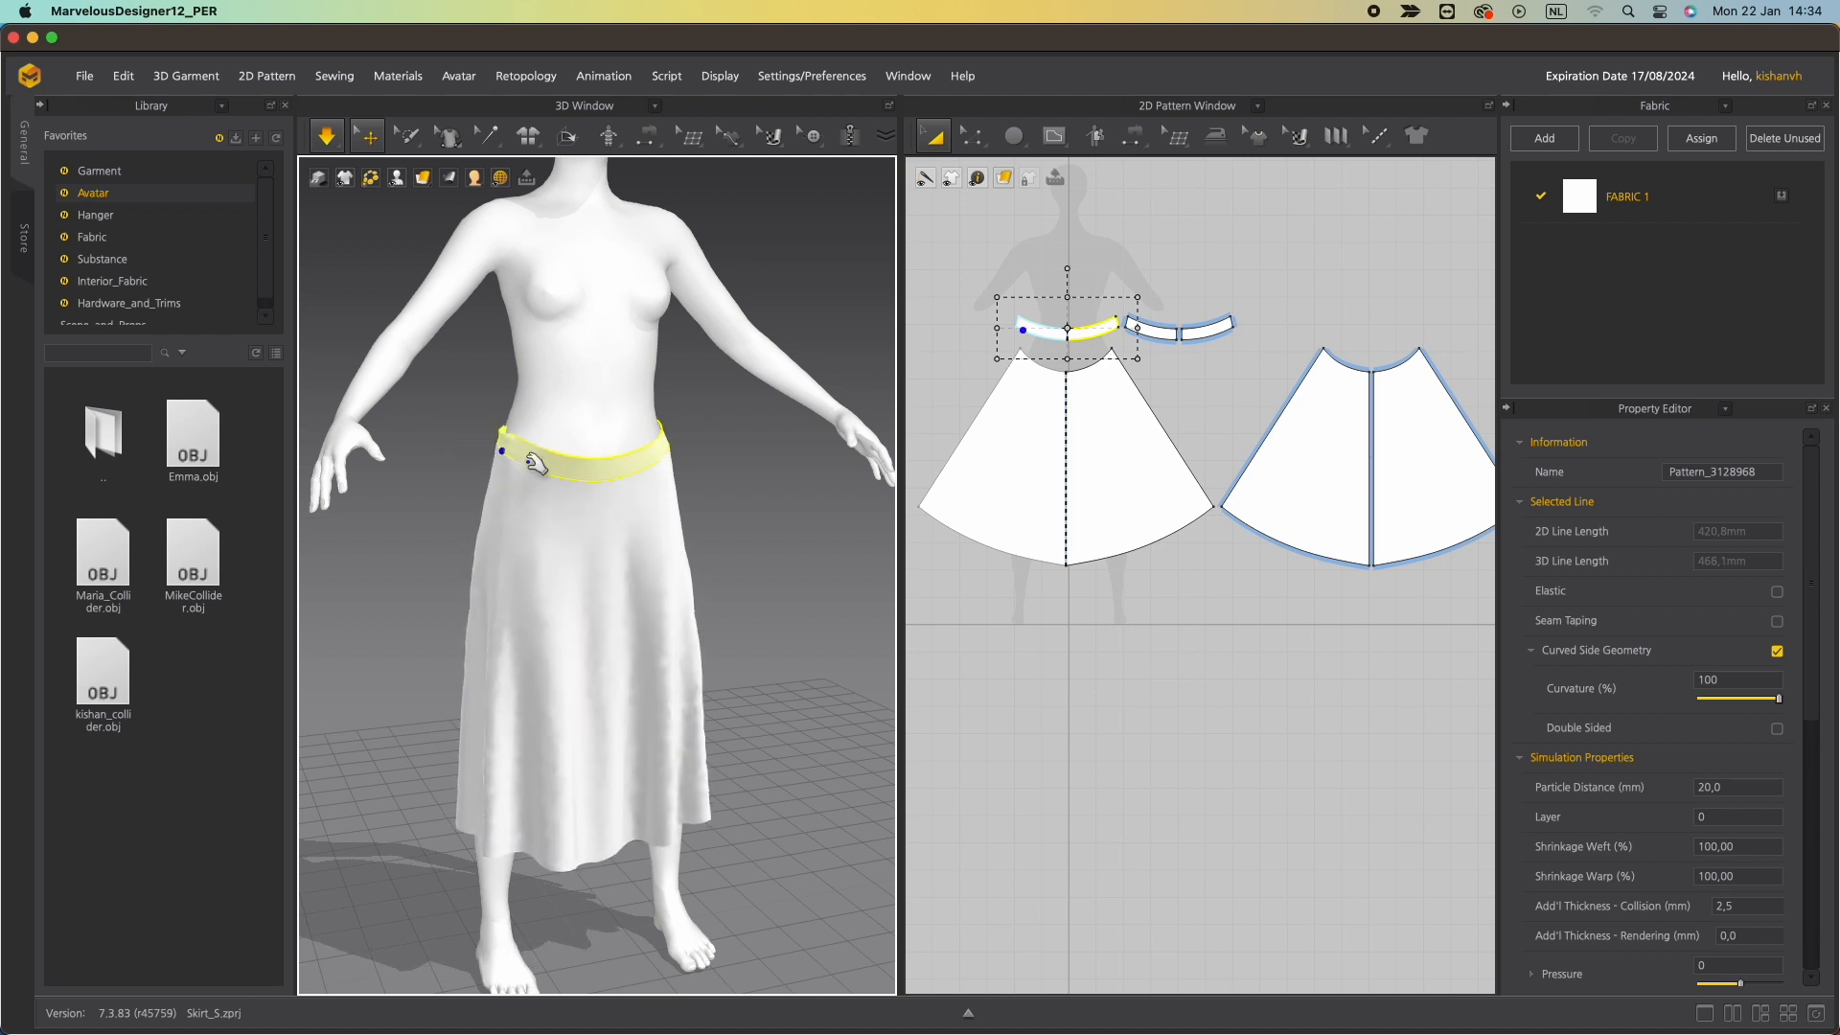
Inspect the waistband pieces and front skirt panel on the avatar from several angles.
left_click(472, 419)
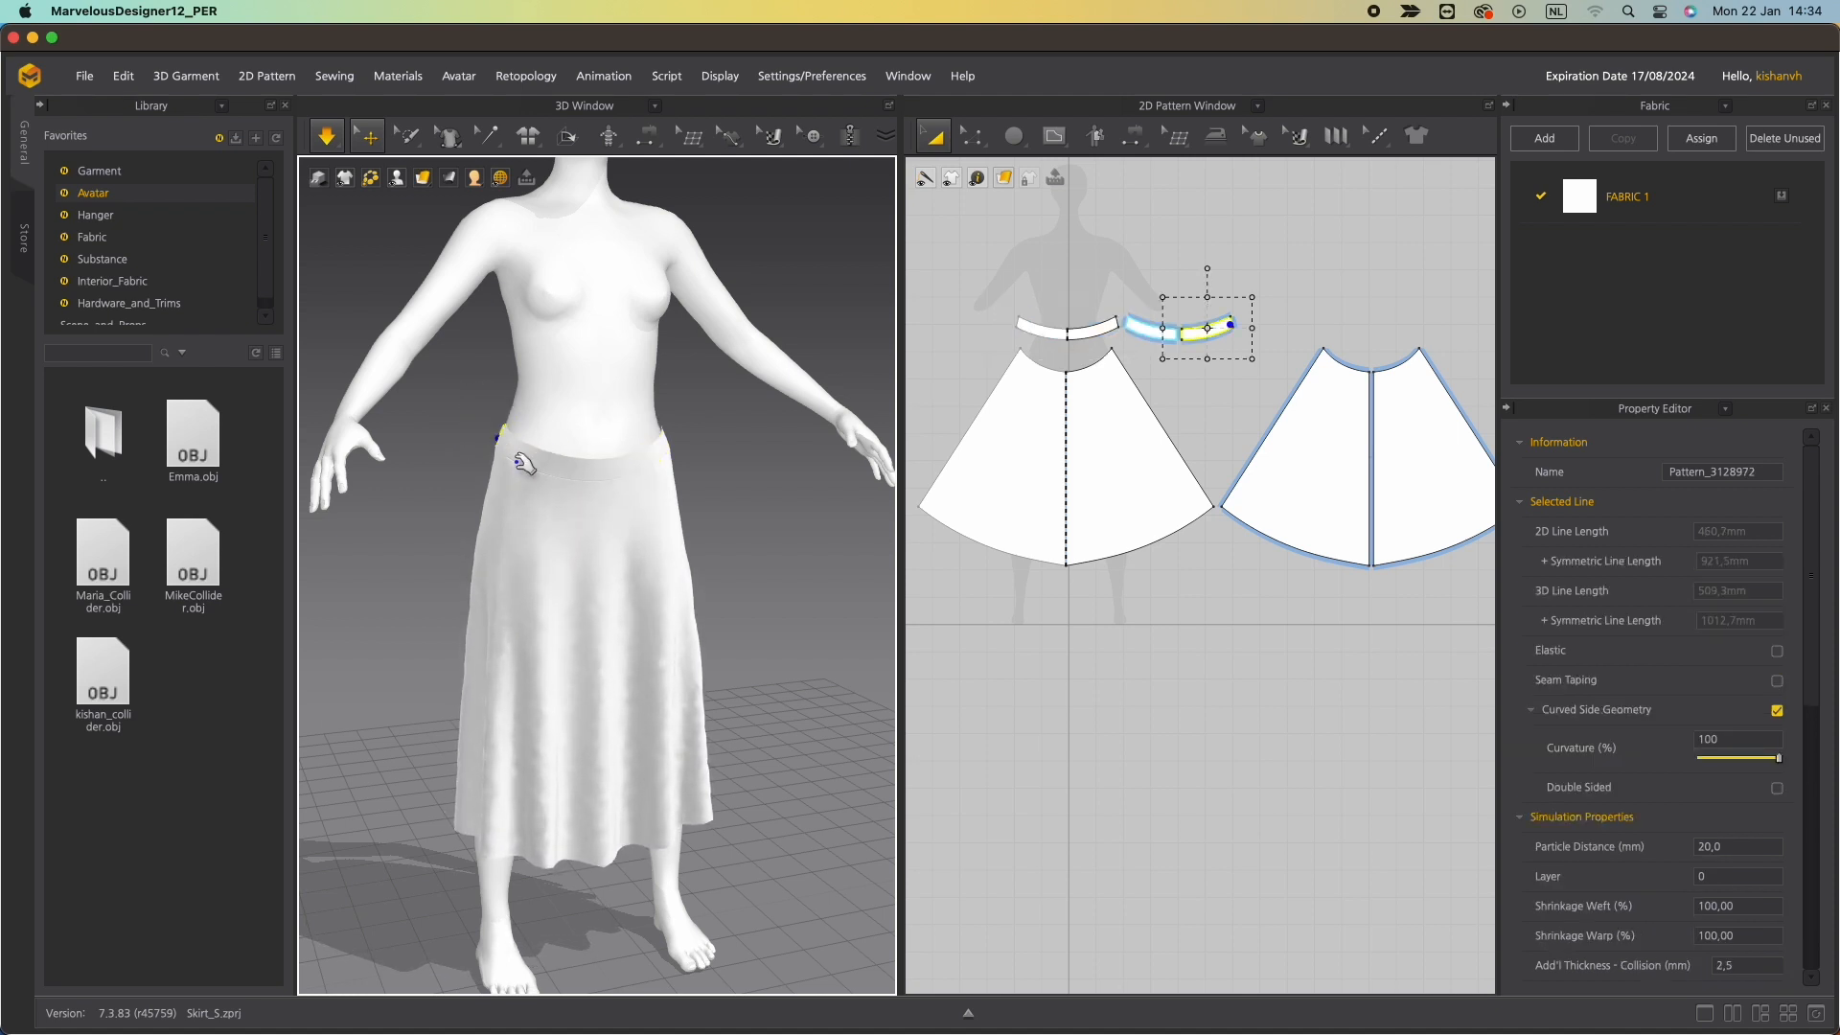
mouse_move(522, 464)
right_mouse_down()
mouse_move(349, 418)
mouse_move(489, 452)
right_mouse_up()
left_click(472, 403)
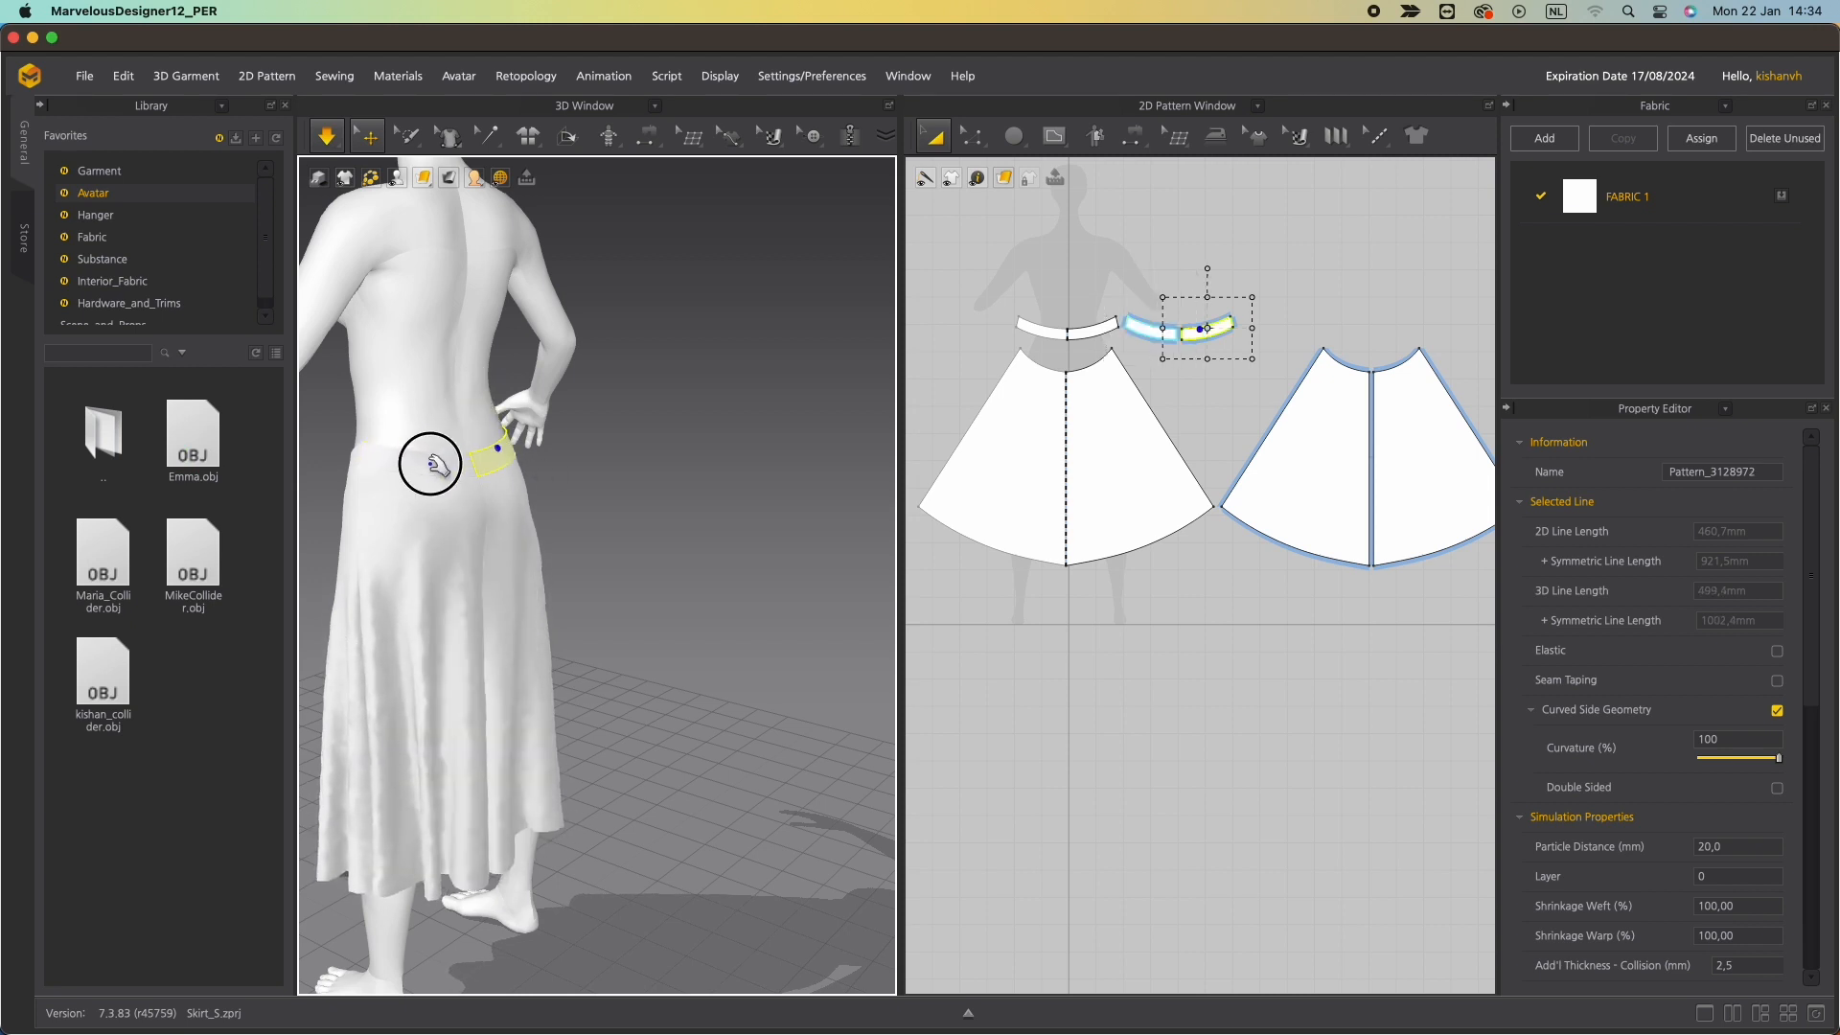
left_click(431, 464)
right_click_drag(431, 465, 806, 461)
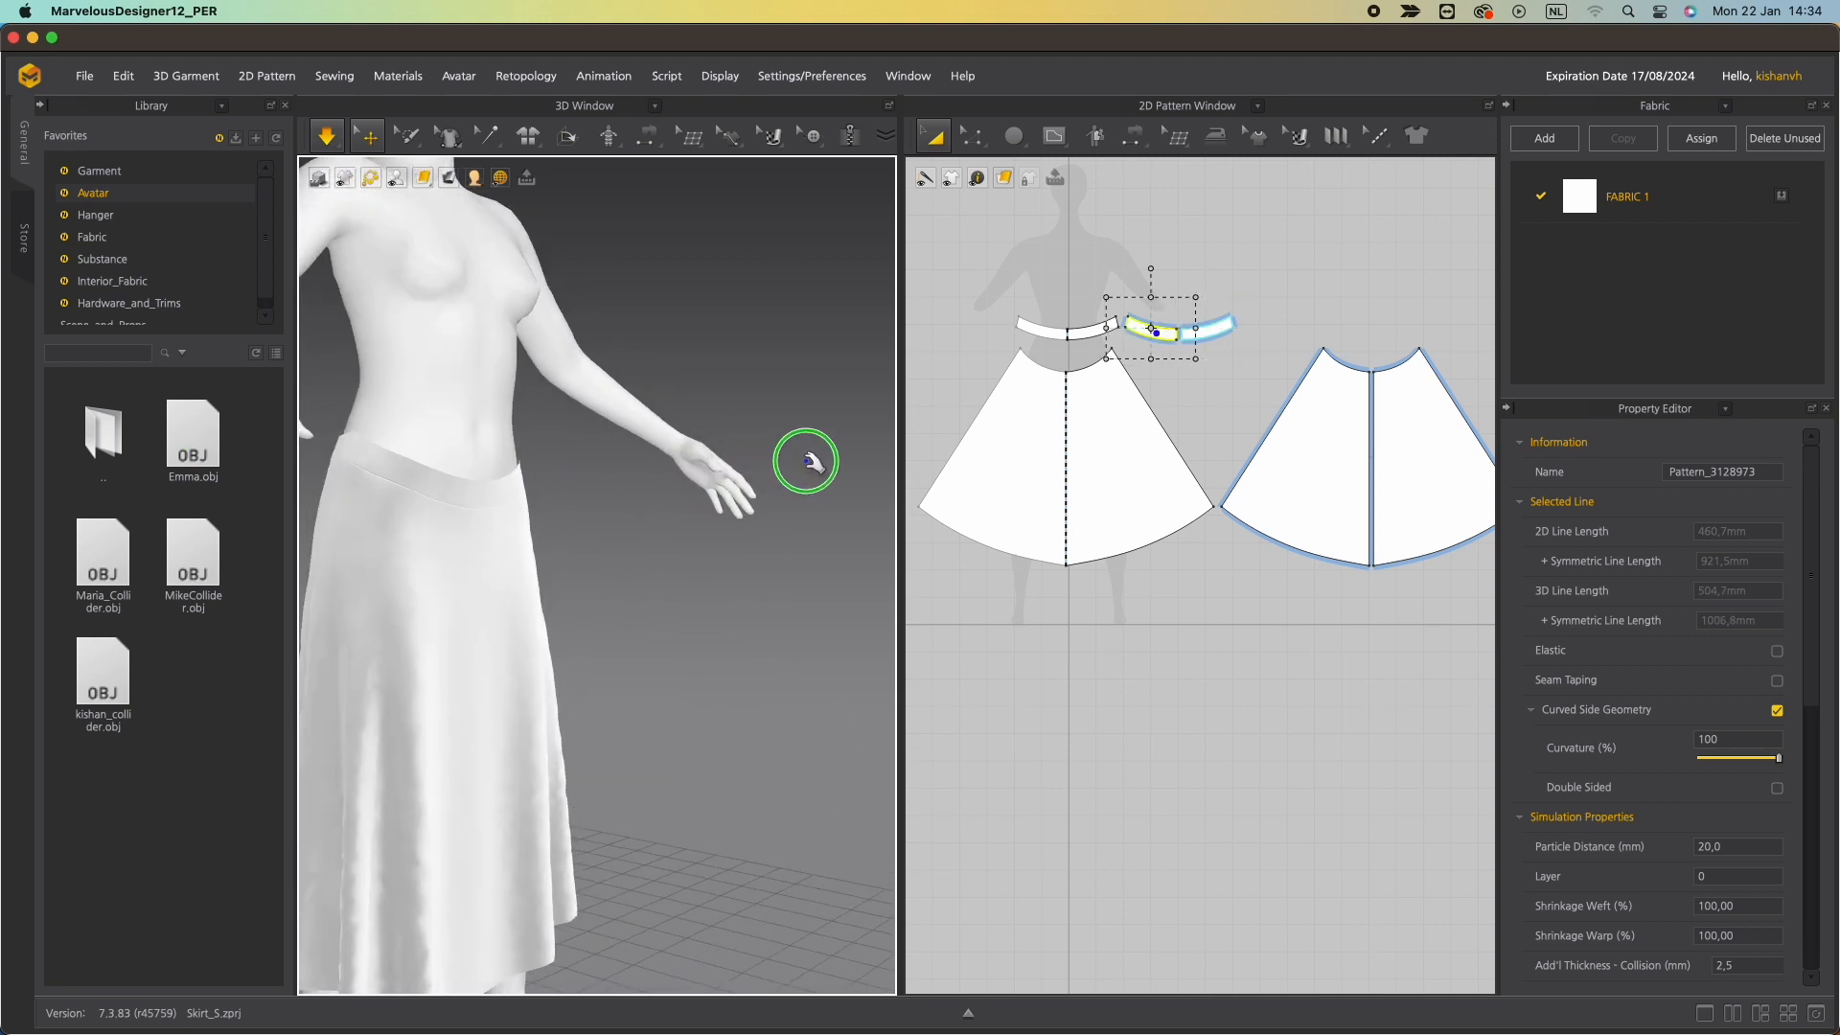
middle_click_drag(411, 522, 558, 498)
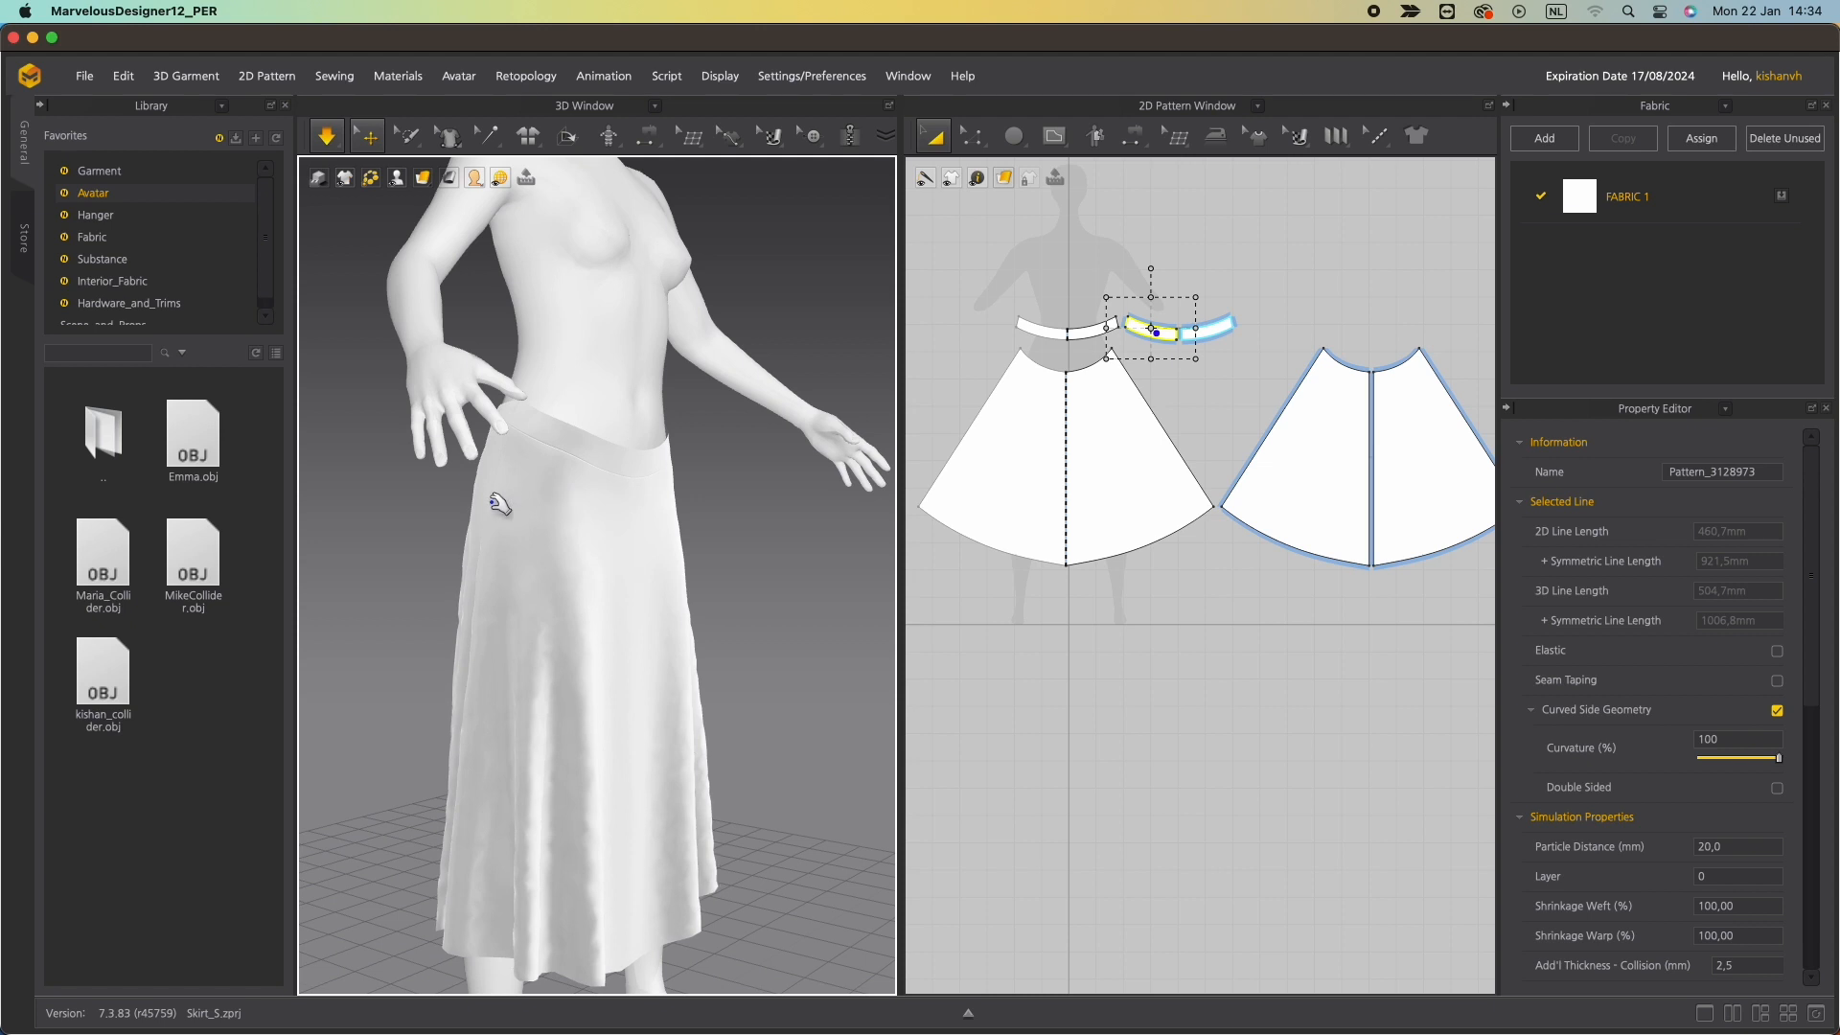
right_click_drag(498, 505, 276, 559)
scroll(519, 463, "up", 5)
right_click_drag(454, 381, 690, 370)
left_click(387, 479)
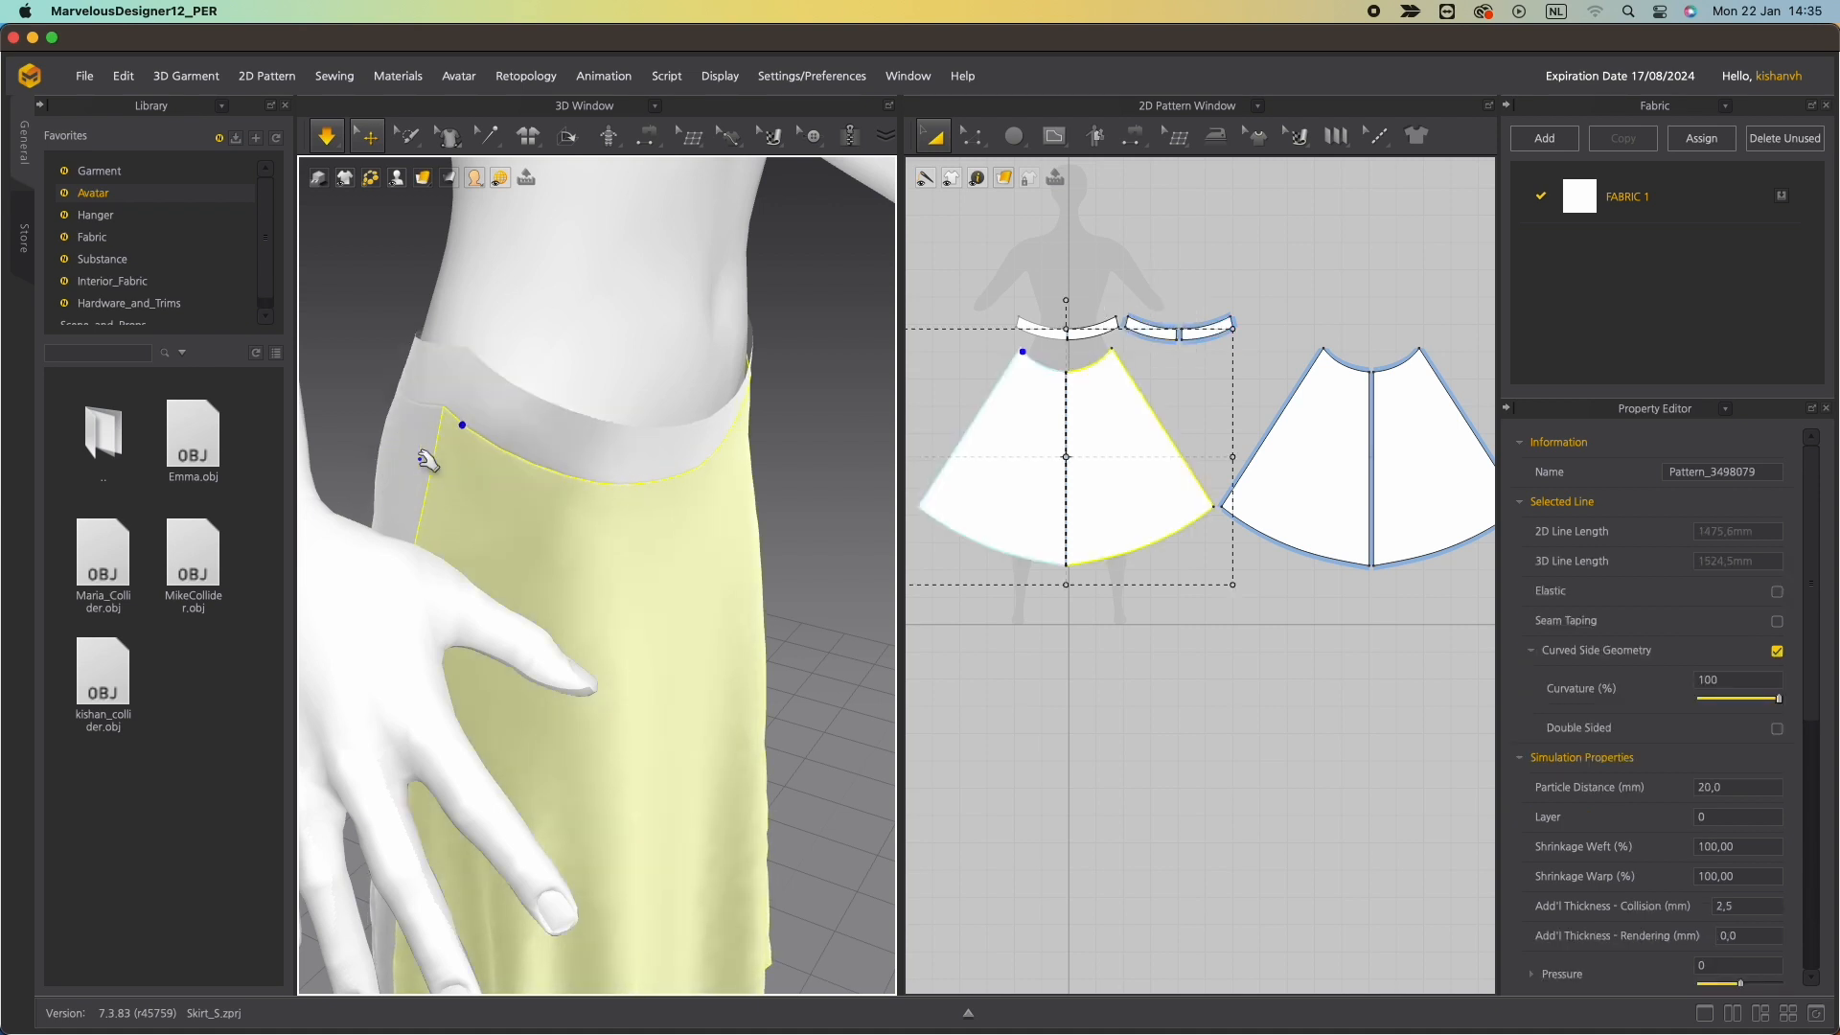
left_click_drag(418, 462, 390, 620)
left_click_drag(450, 412, 454, 305)
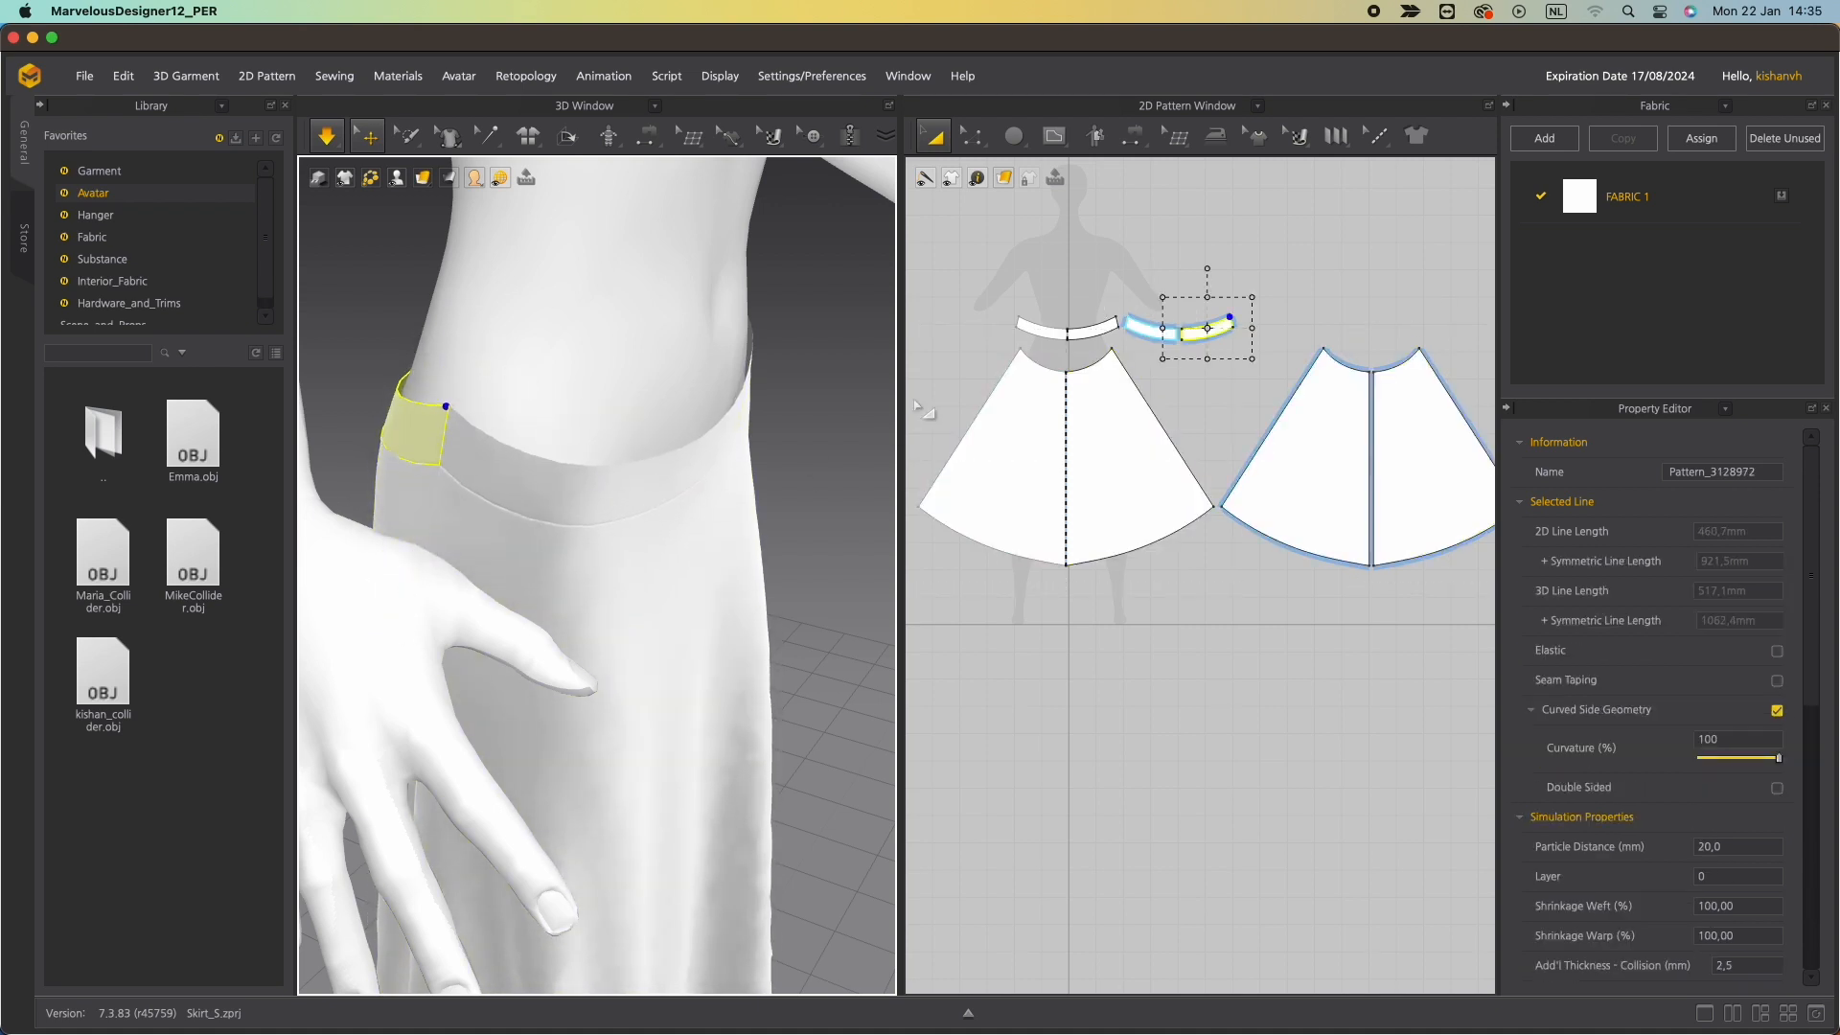
Inspect the back skirt panels and back waistband segments on the avatar from behind.
right_click(936, 349)
left_click(1238, 349)
scroll(1109, 417, "up", 3)
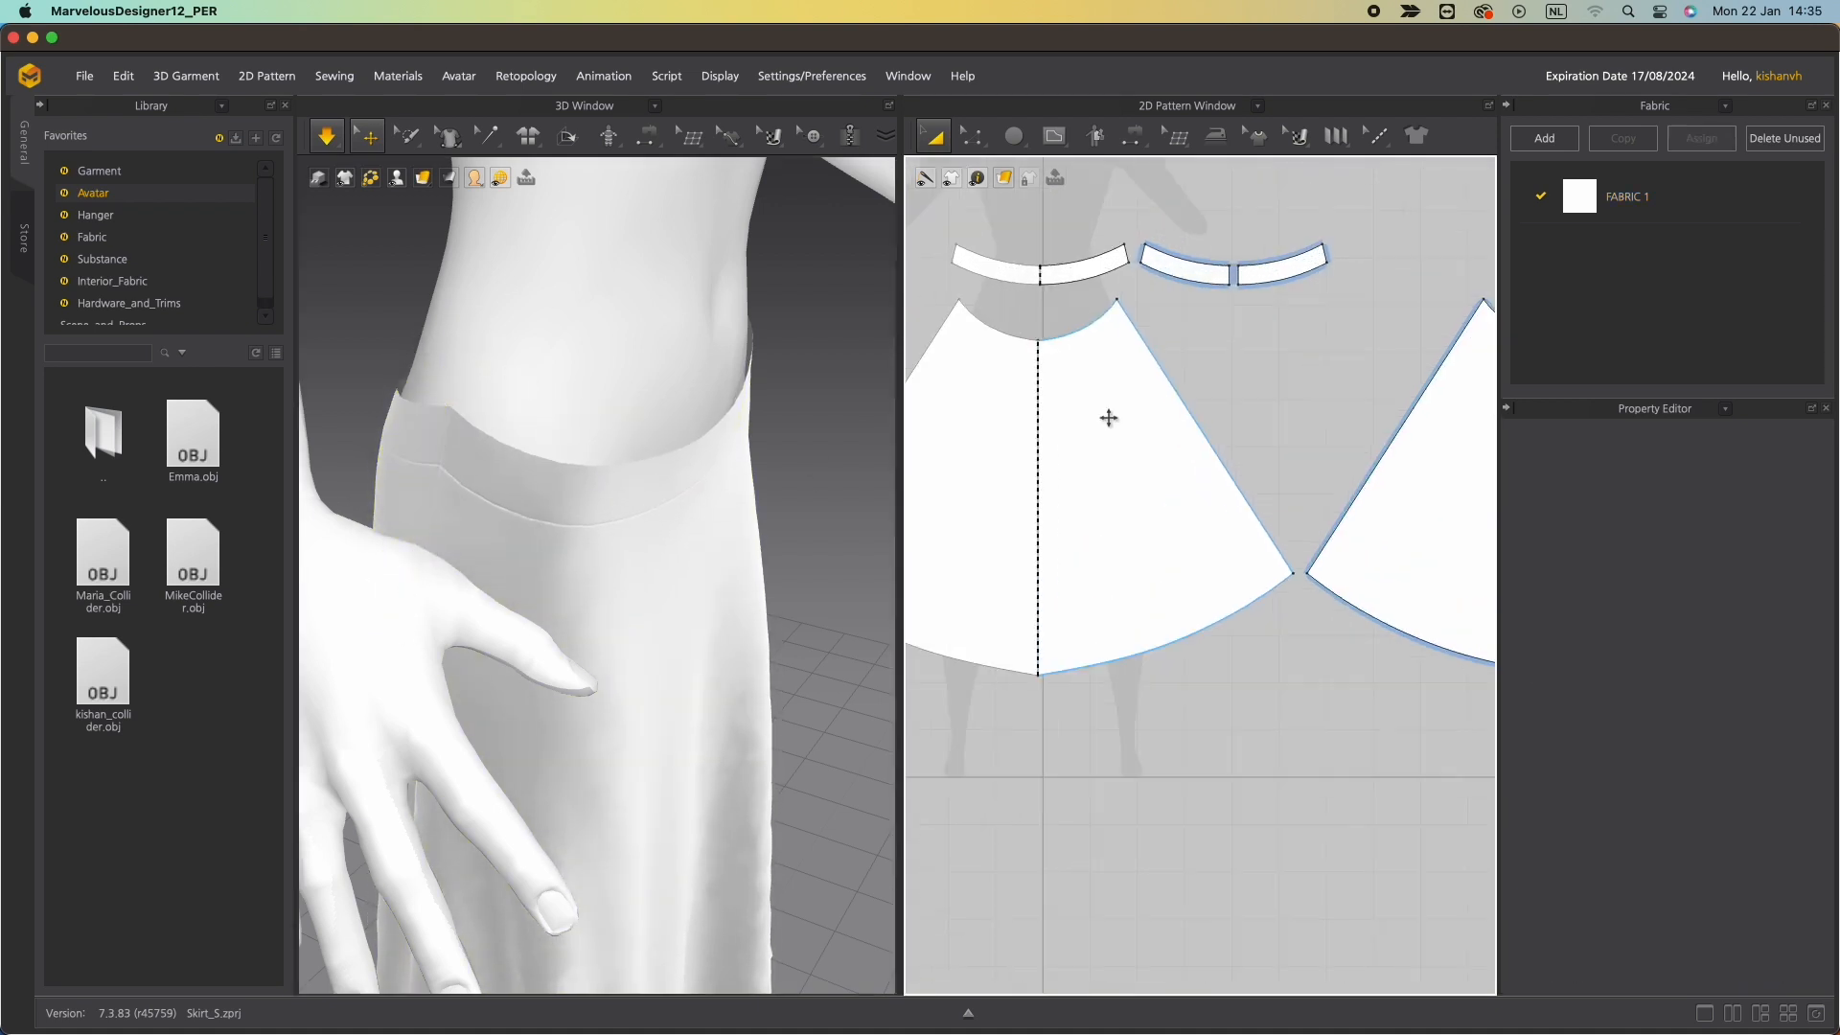
right_click_drag(596, 377, 735, 482)
left_click_drag(733, 482, 625, 205)
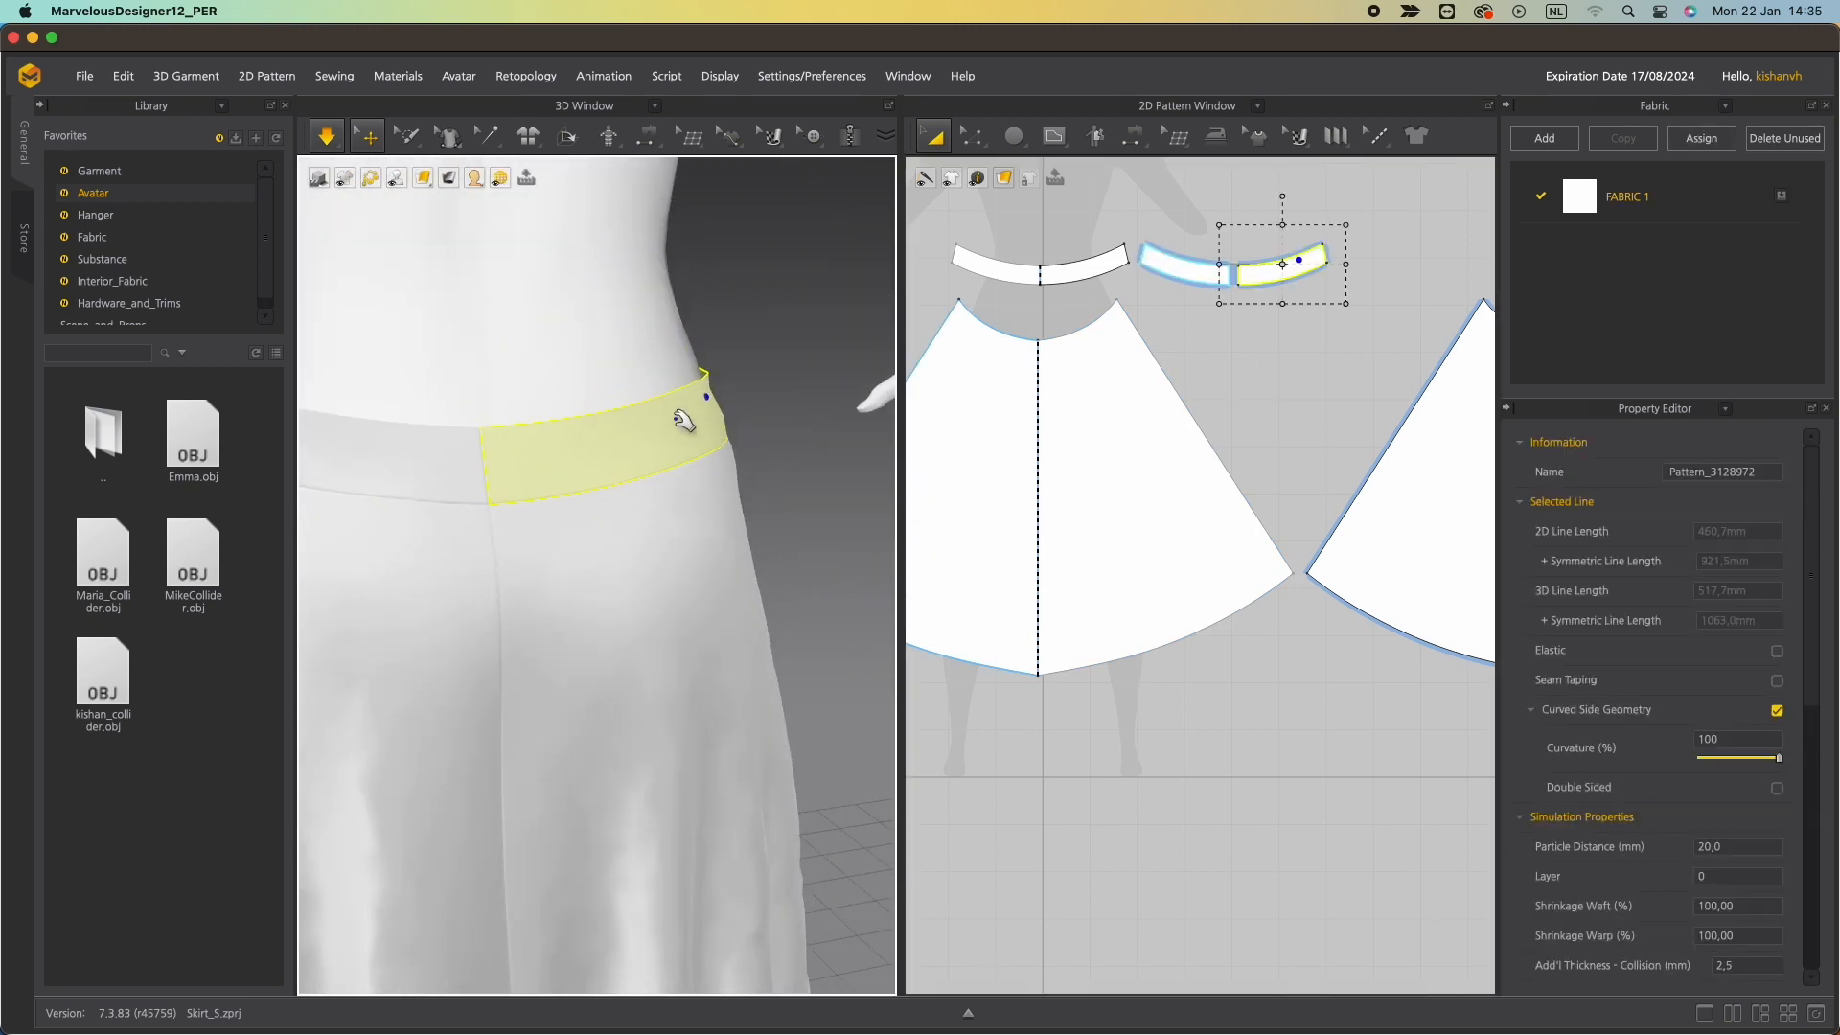
right_click_drag(681, 460, 607, 460)
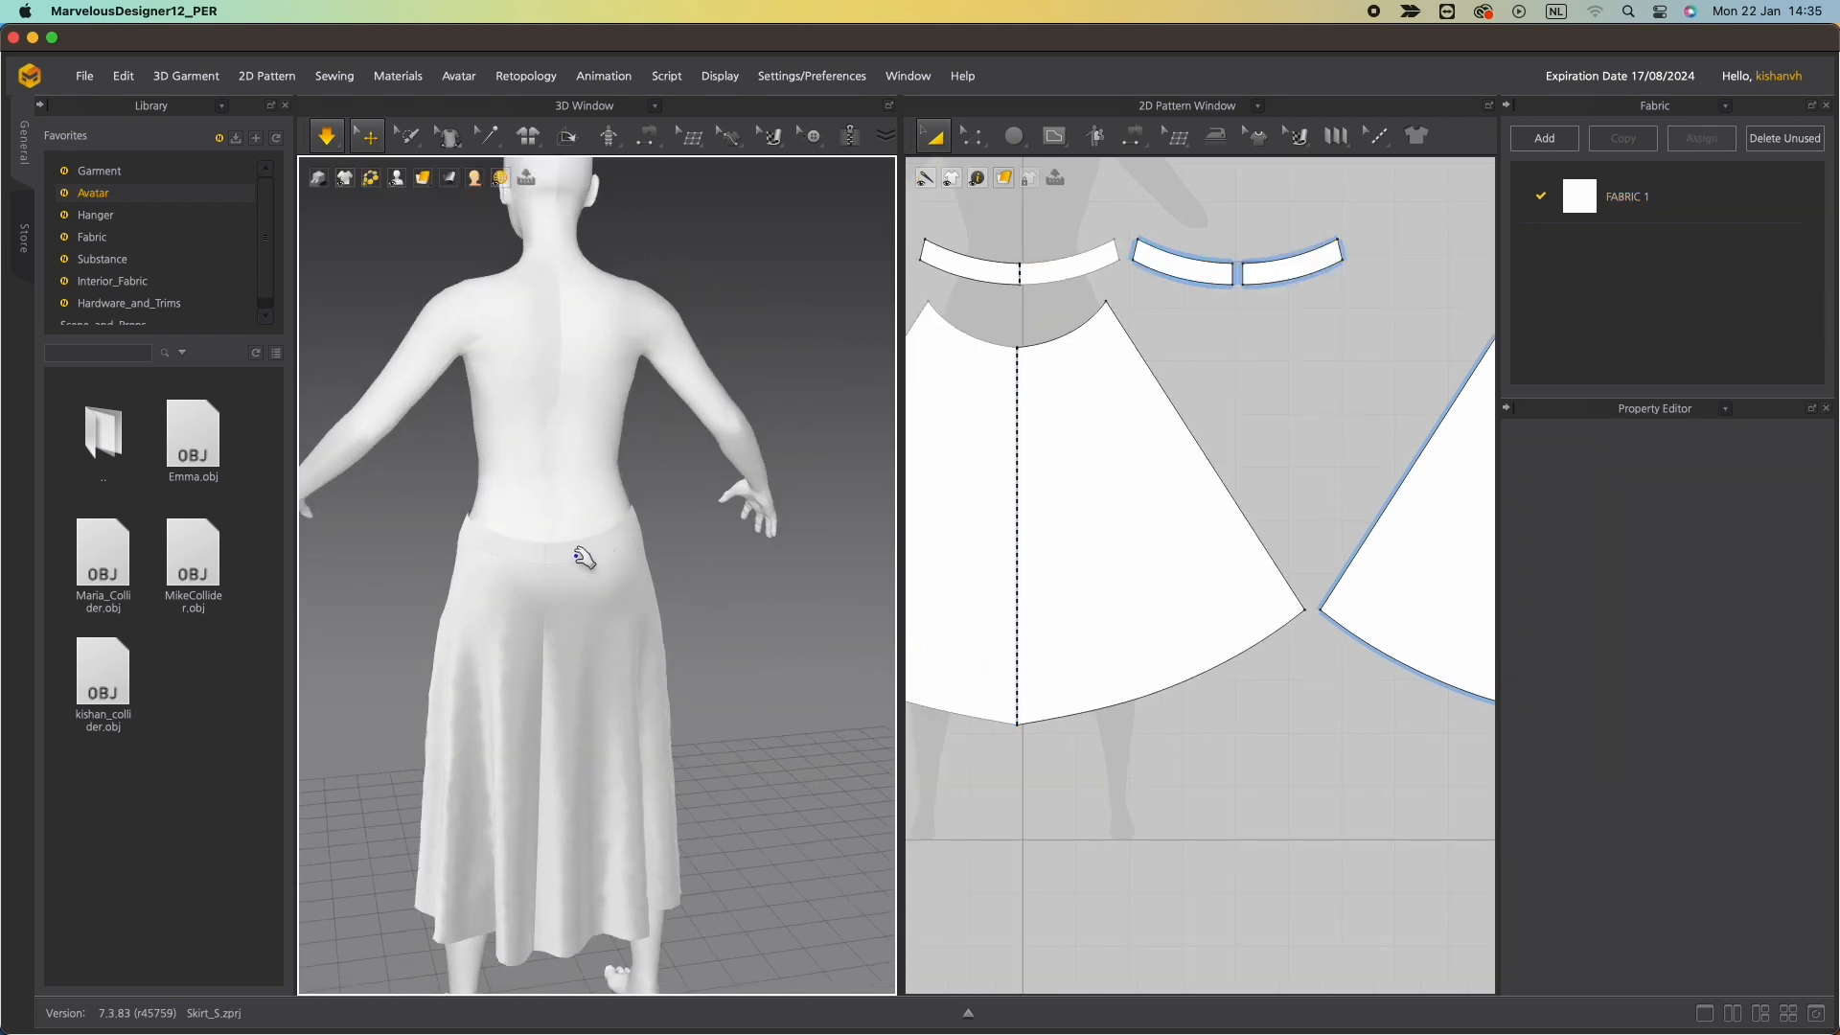
left_click(575, 537)
left_click(633, 594)
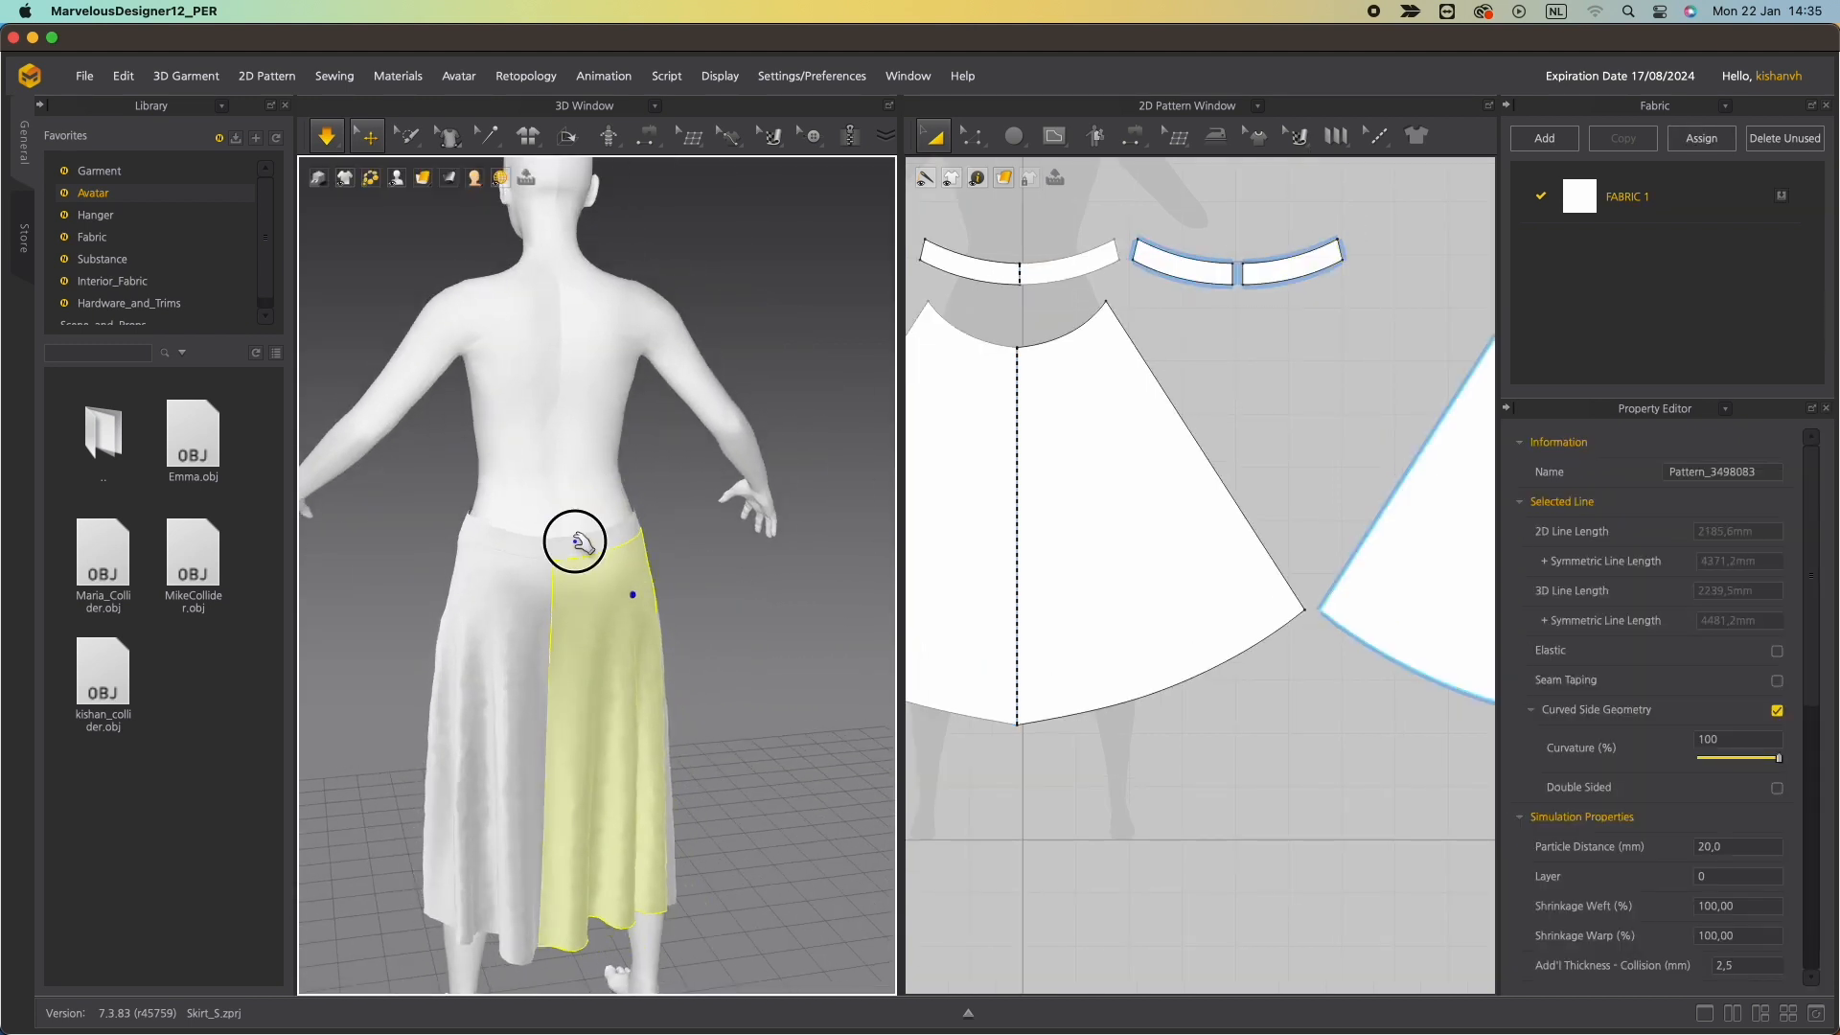
left_click_drag(575, 541, 719, 500)
left_click_drag(488, 556, 444, 546)
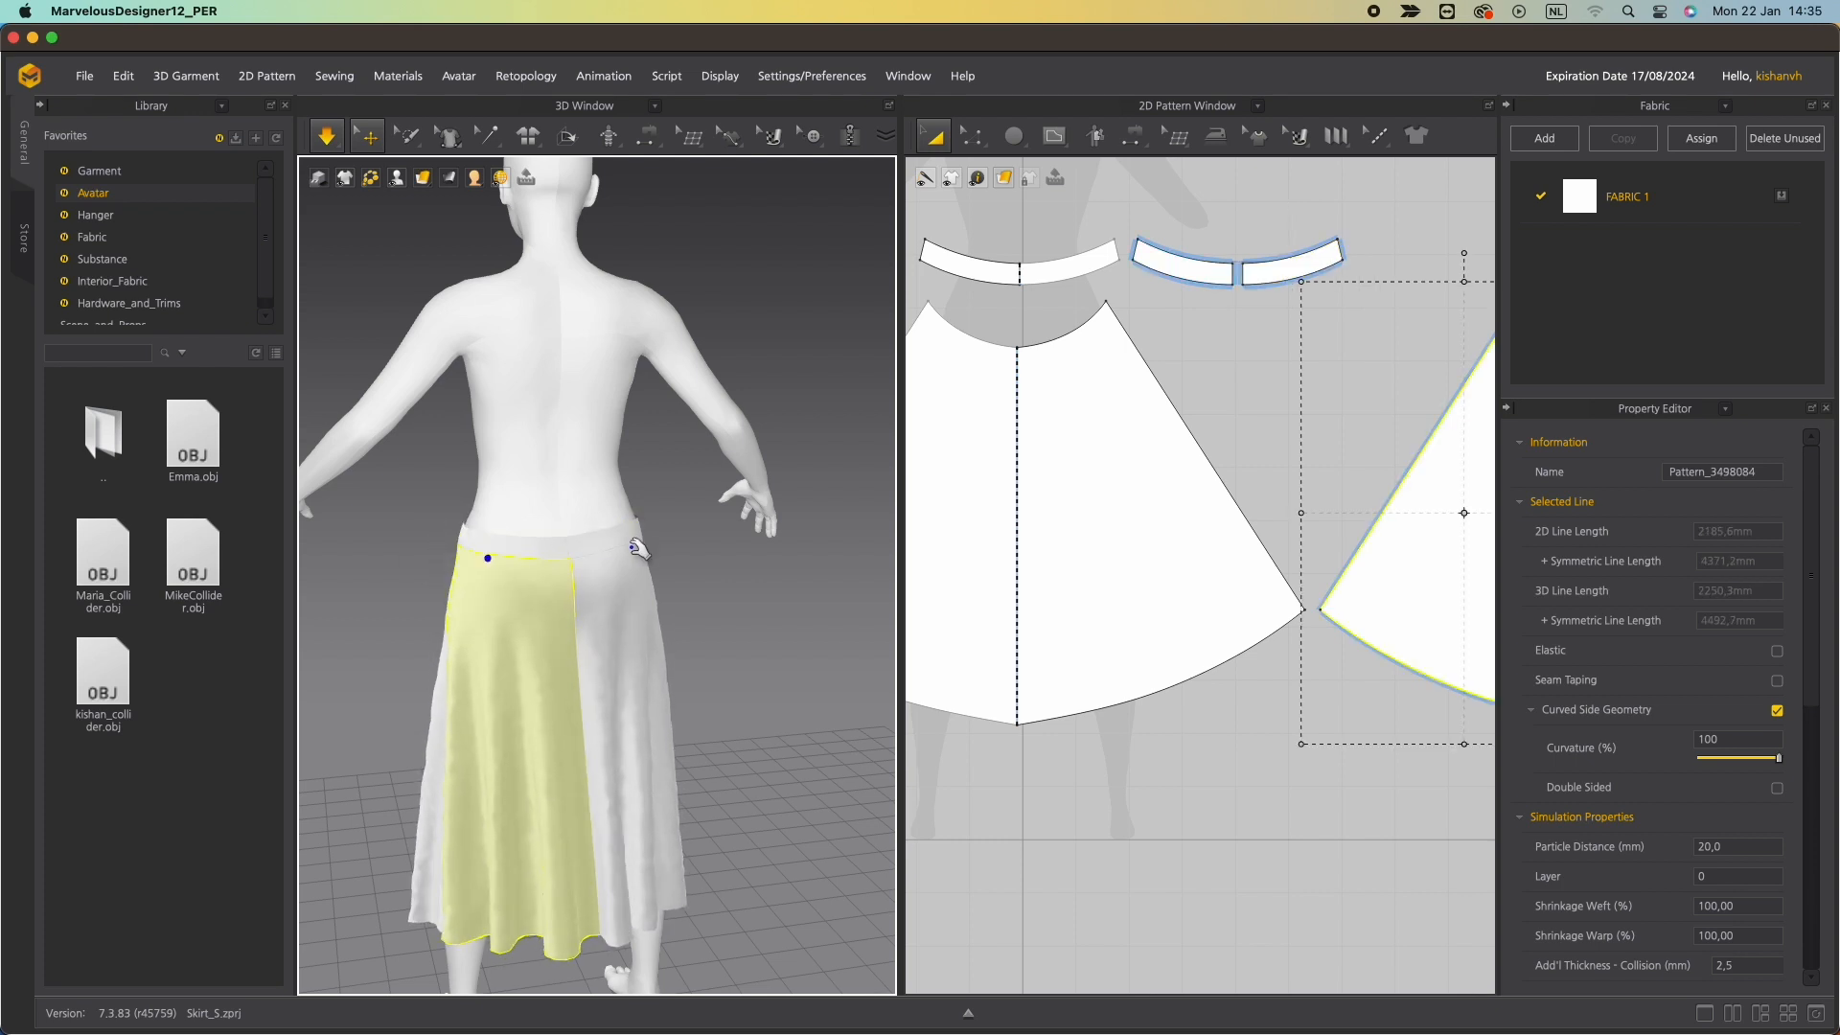
left_click_drag(629, 539, 611, 478)
left_click_drag(530, 539, 537, 497)
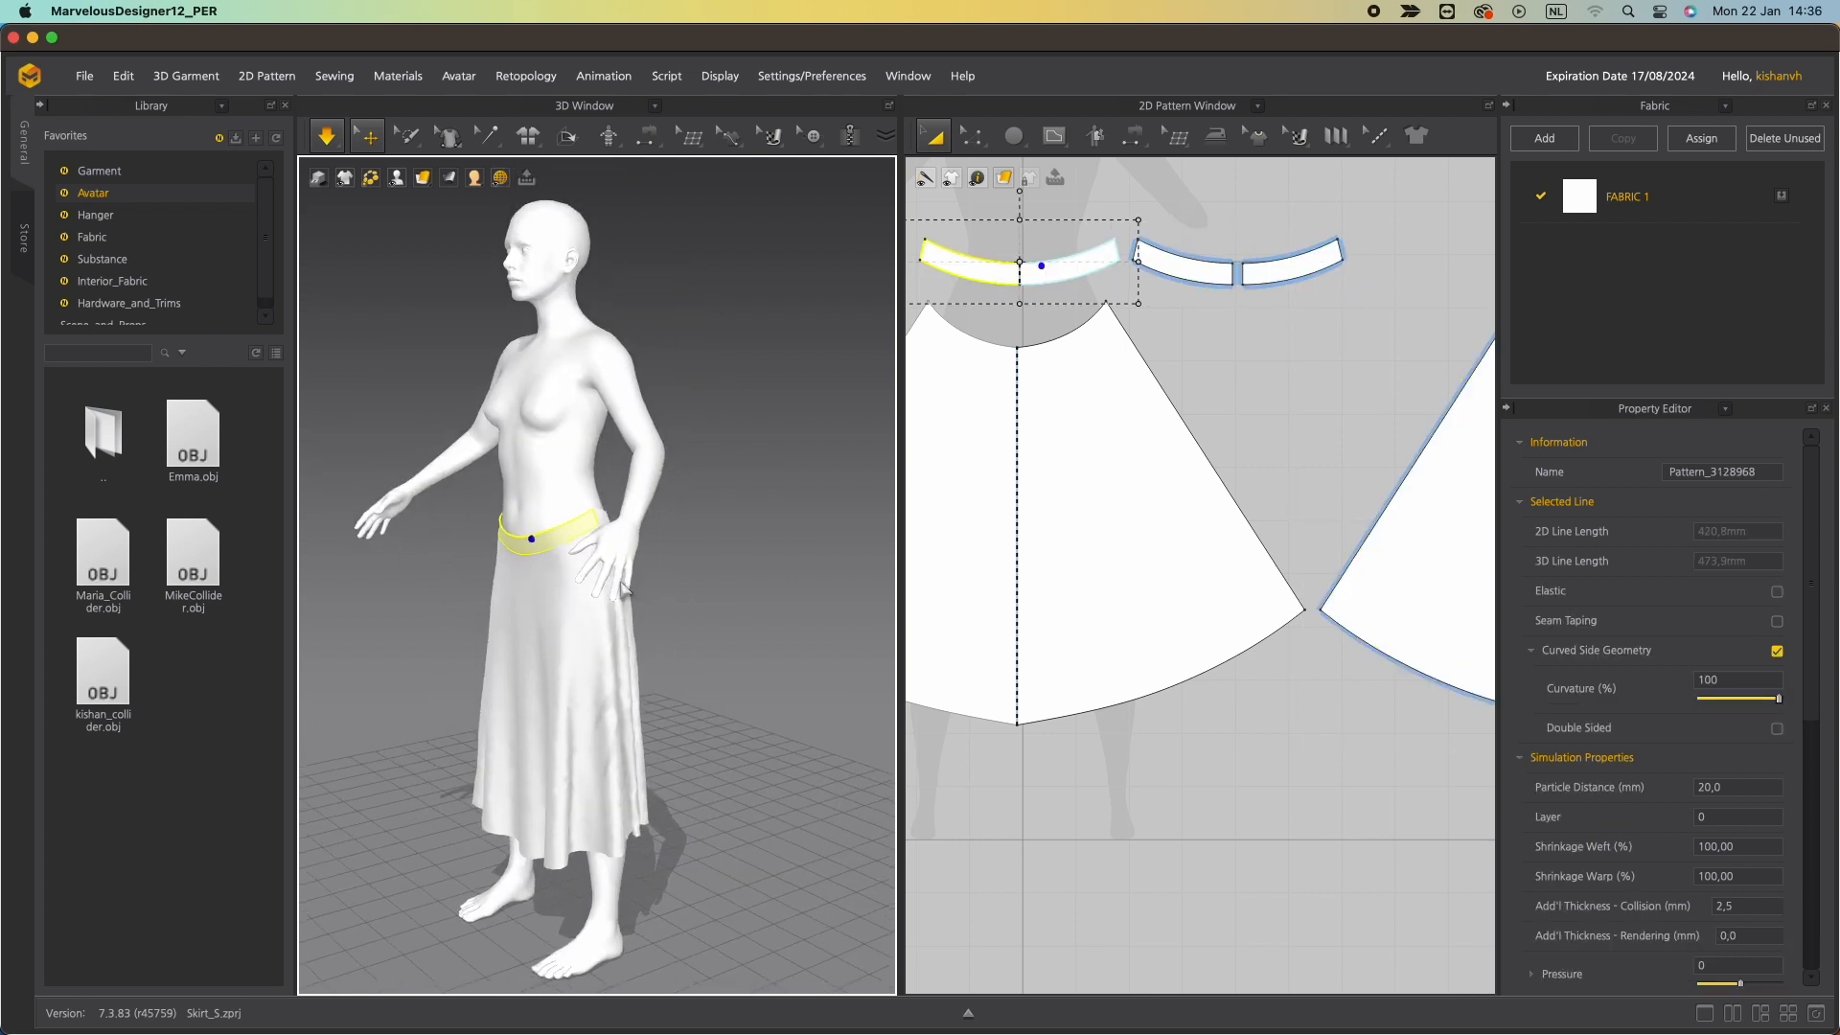
Zoom into the waistband patterns and select a waistband side edge with the Edit Pattern tool.
left_click_drag(900, 989, 754, 982)
scroll(1102, 551, "up", 5)
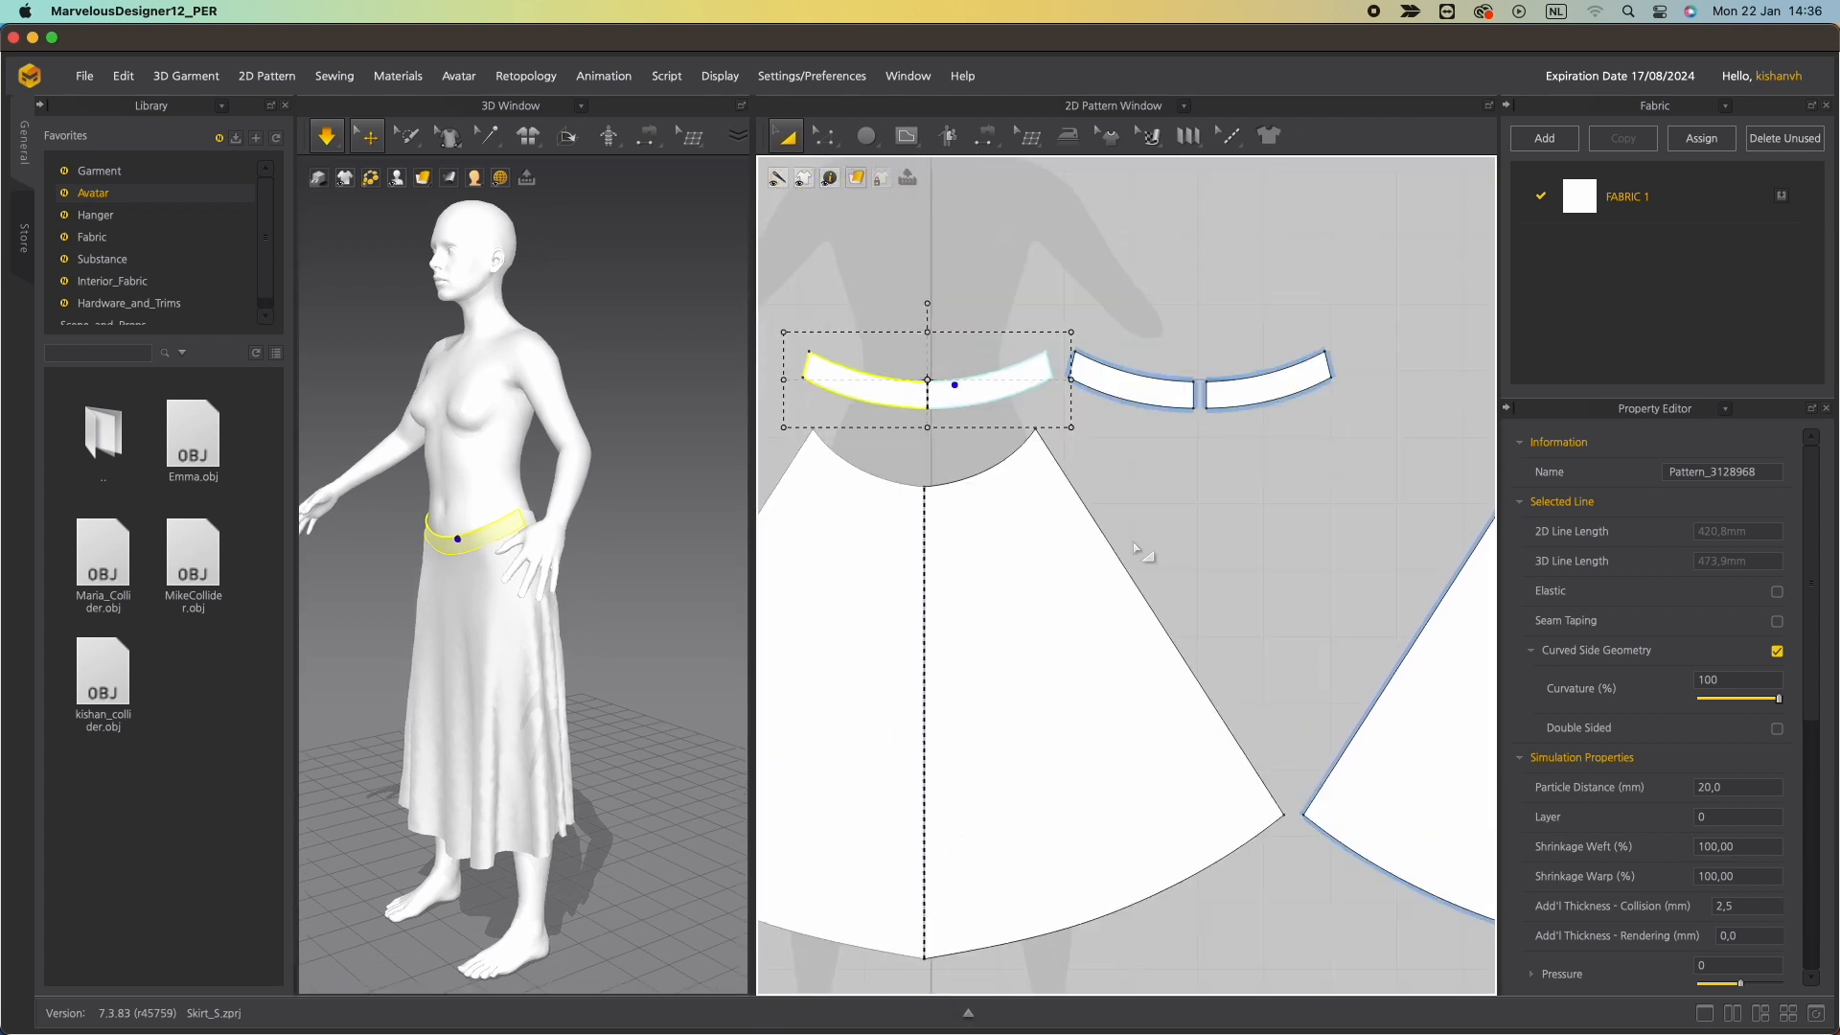
scroll(985, 554, "up", 3)
scroll(986, 553, "down", 2)
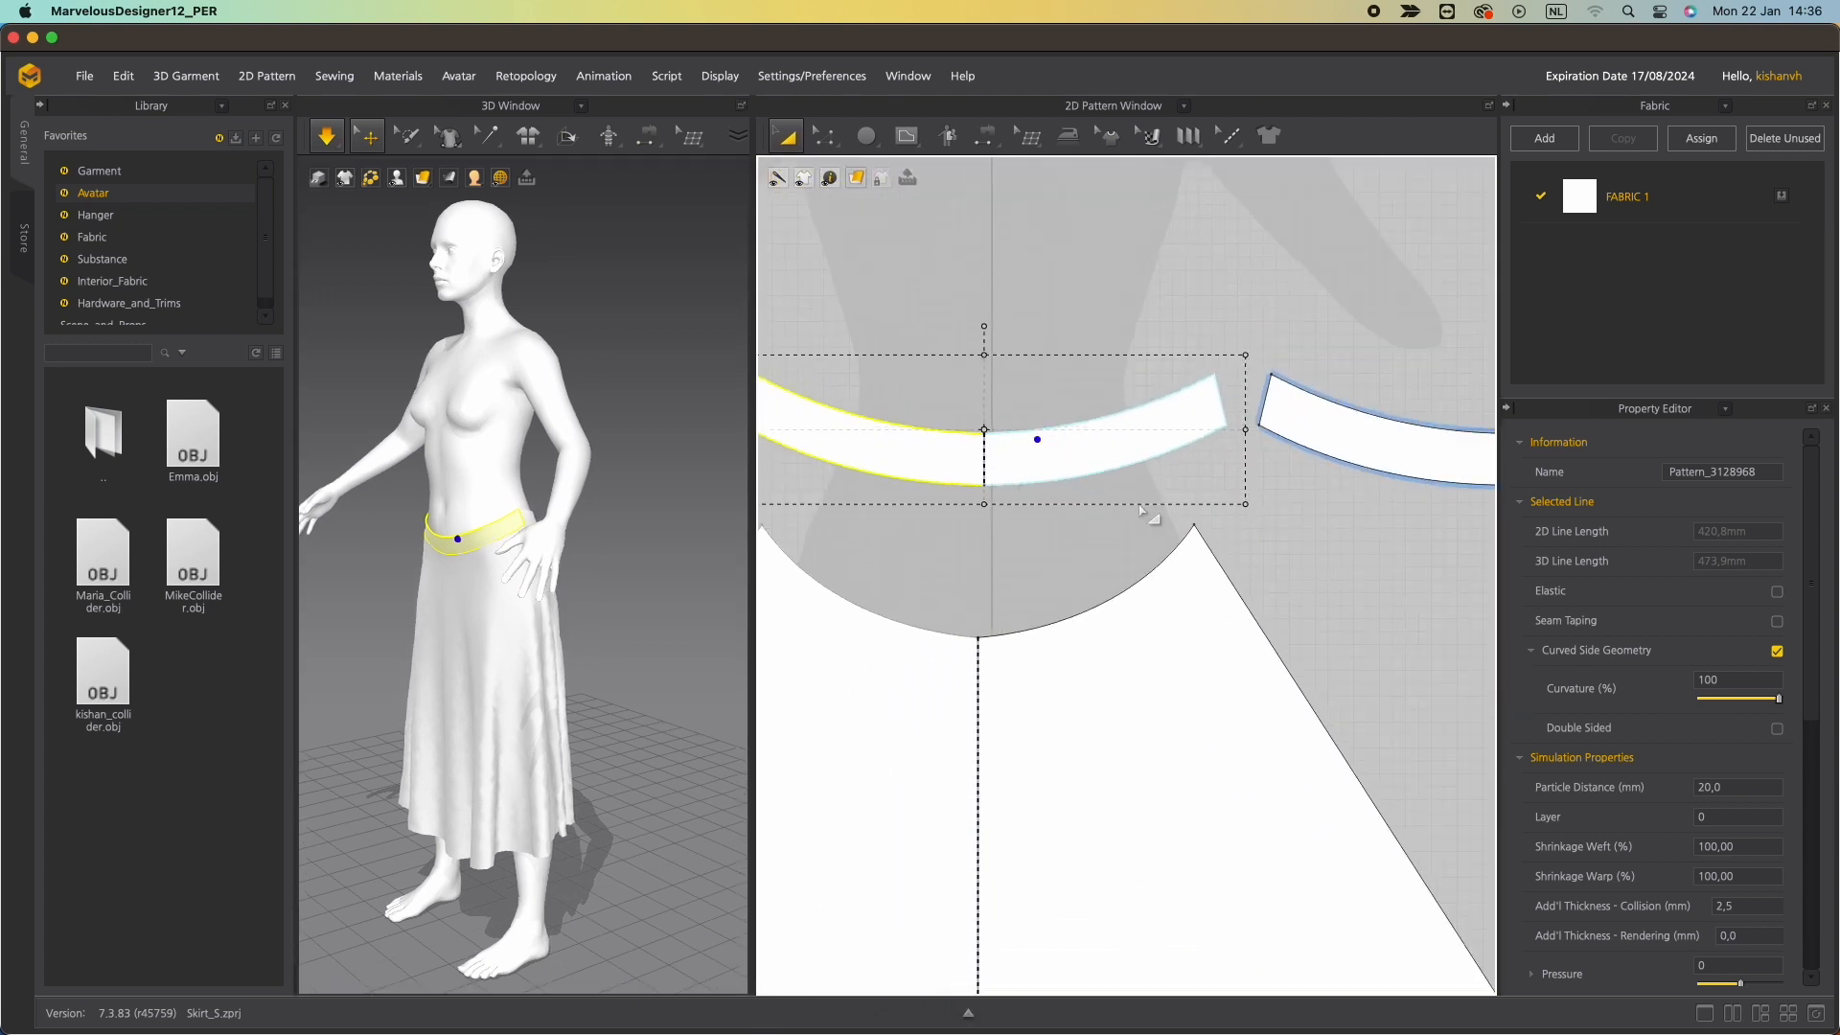
right_click(1031, 483)
key("z")
left_click(1230, 410)
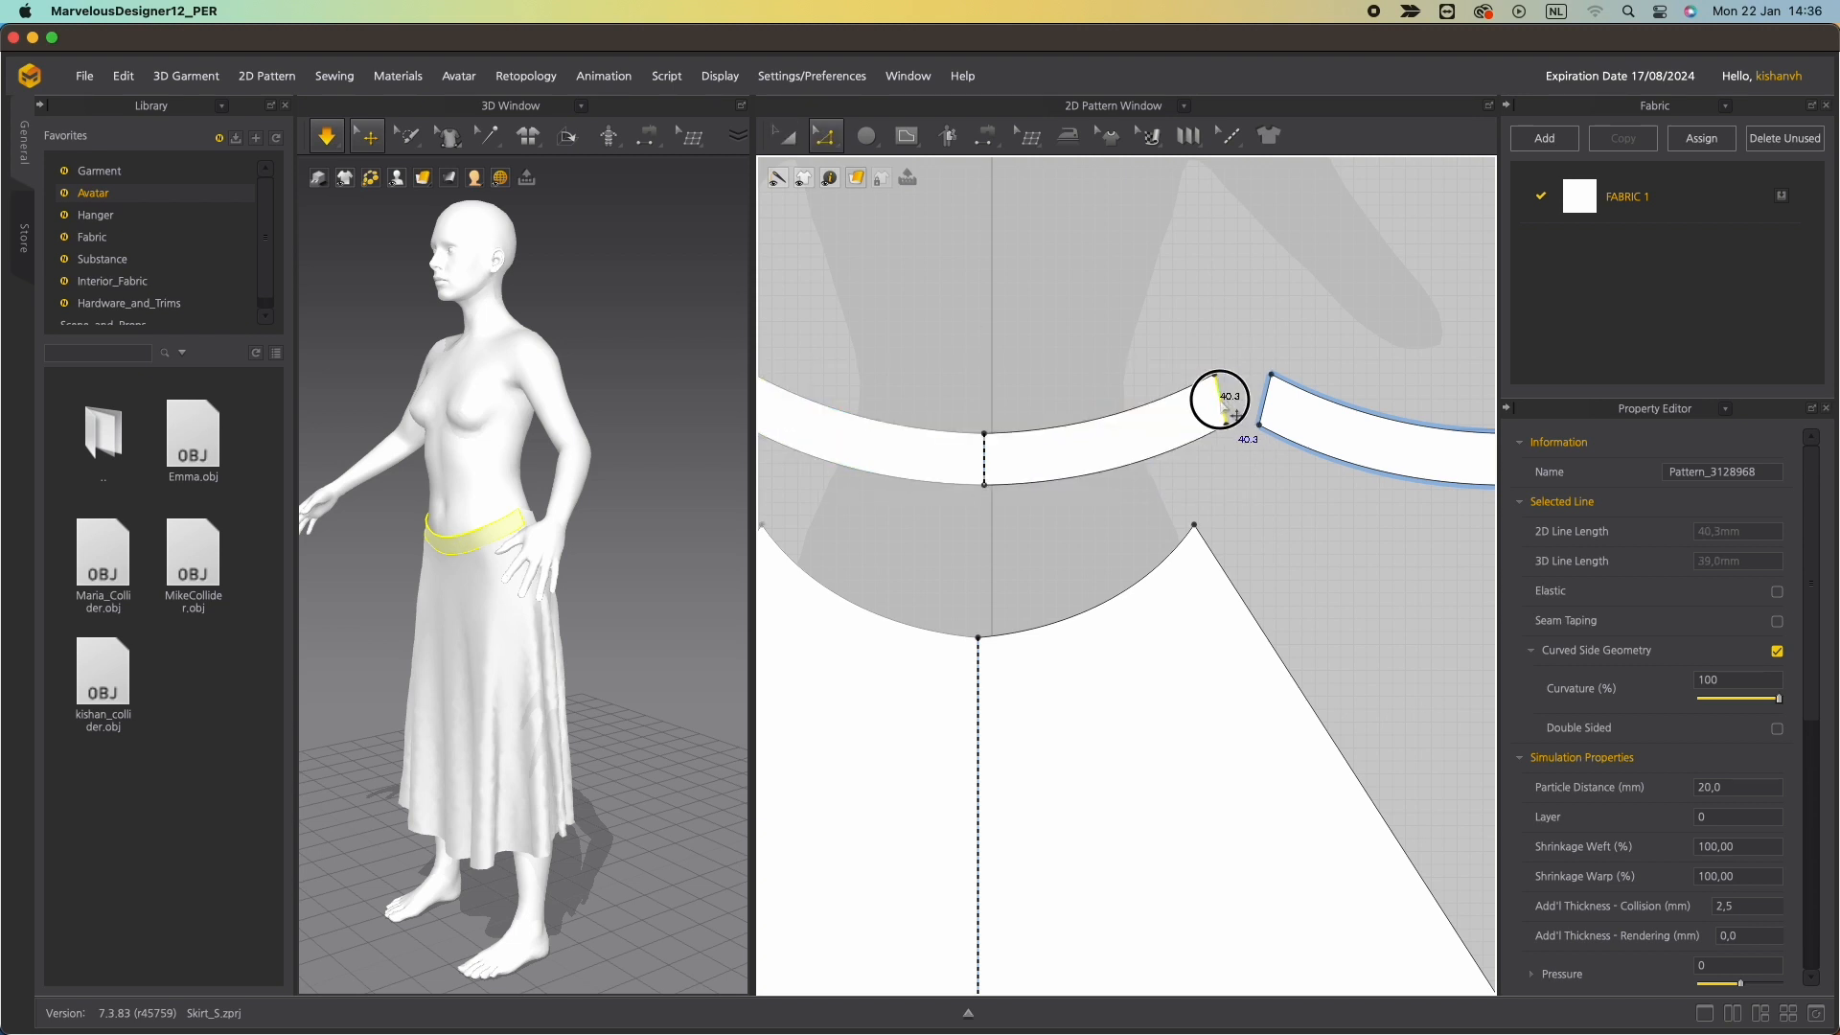
left_click_drag(1235, 414, 1237, 423)
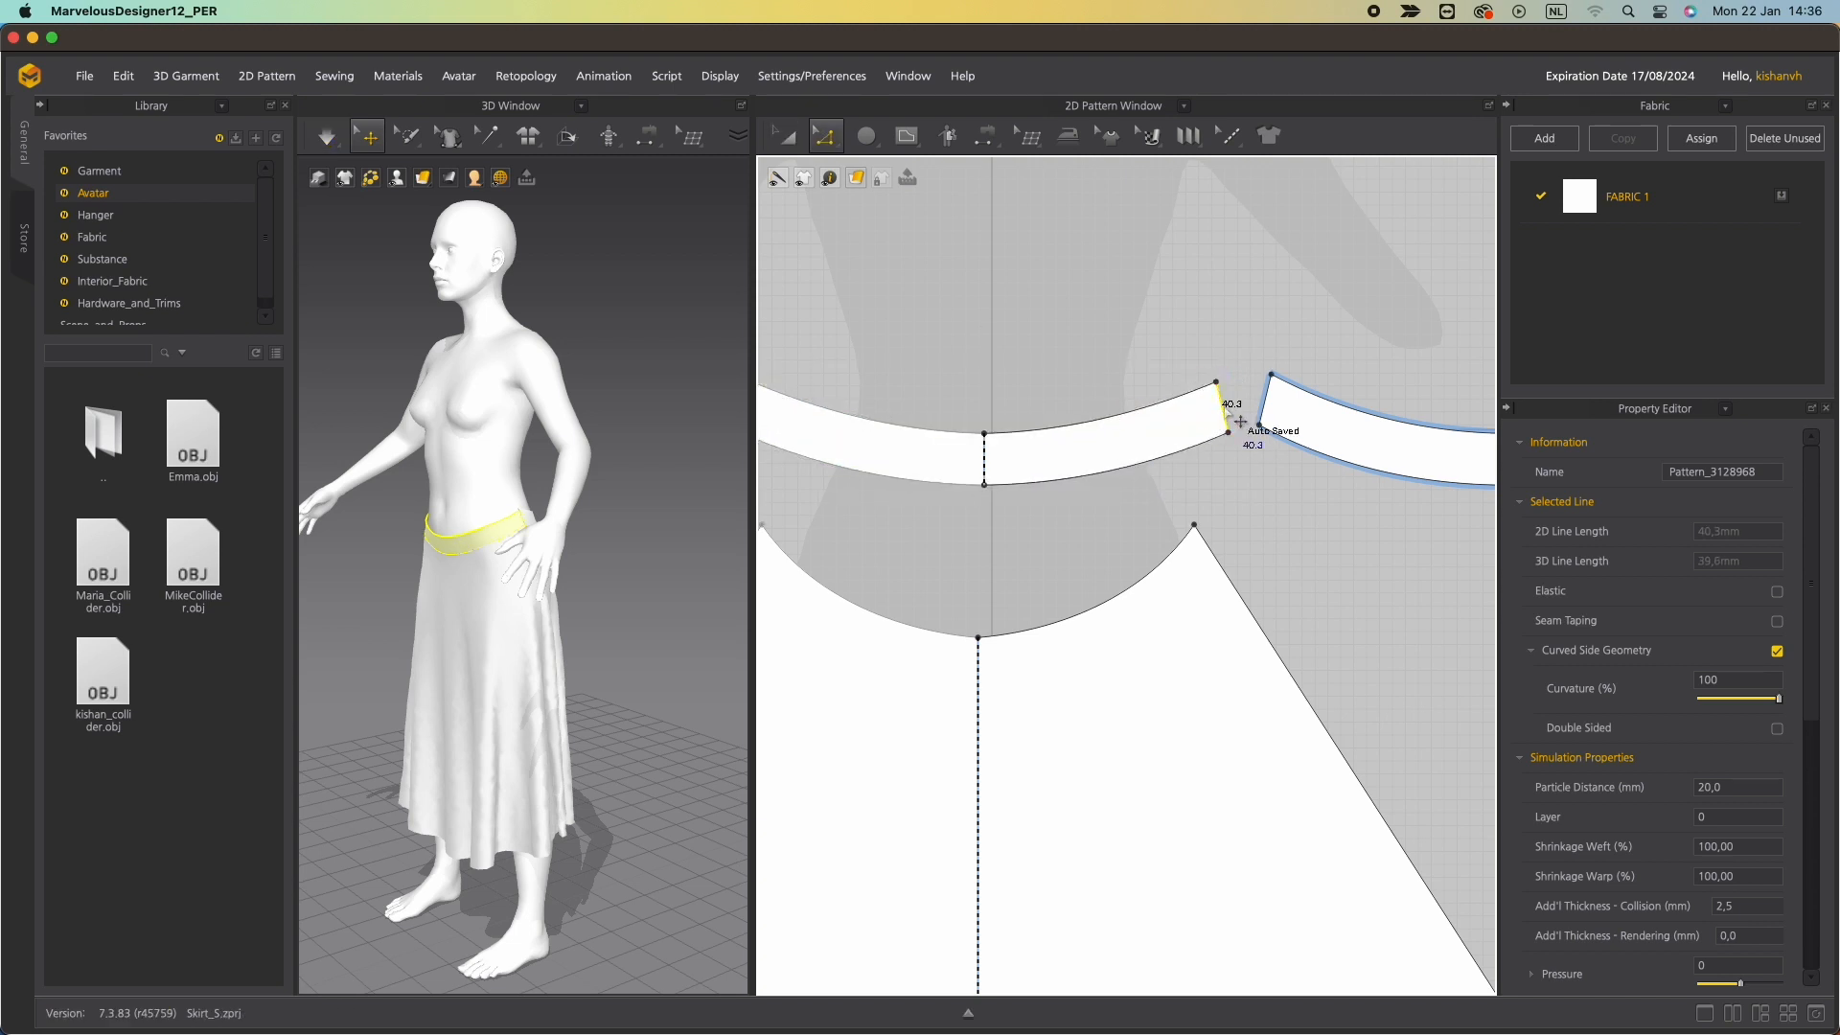
Examine the back waistband segment's side and lower edges against the avatar.
right_click_drag(661, 522, 422, 489)
scroll(871, 588, "up", 2)
right_click_drag(911, 575, 700, 573)
left_click(930, 443)
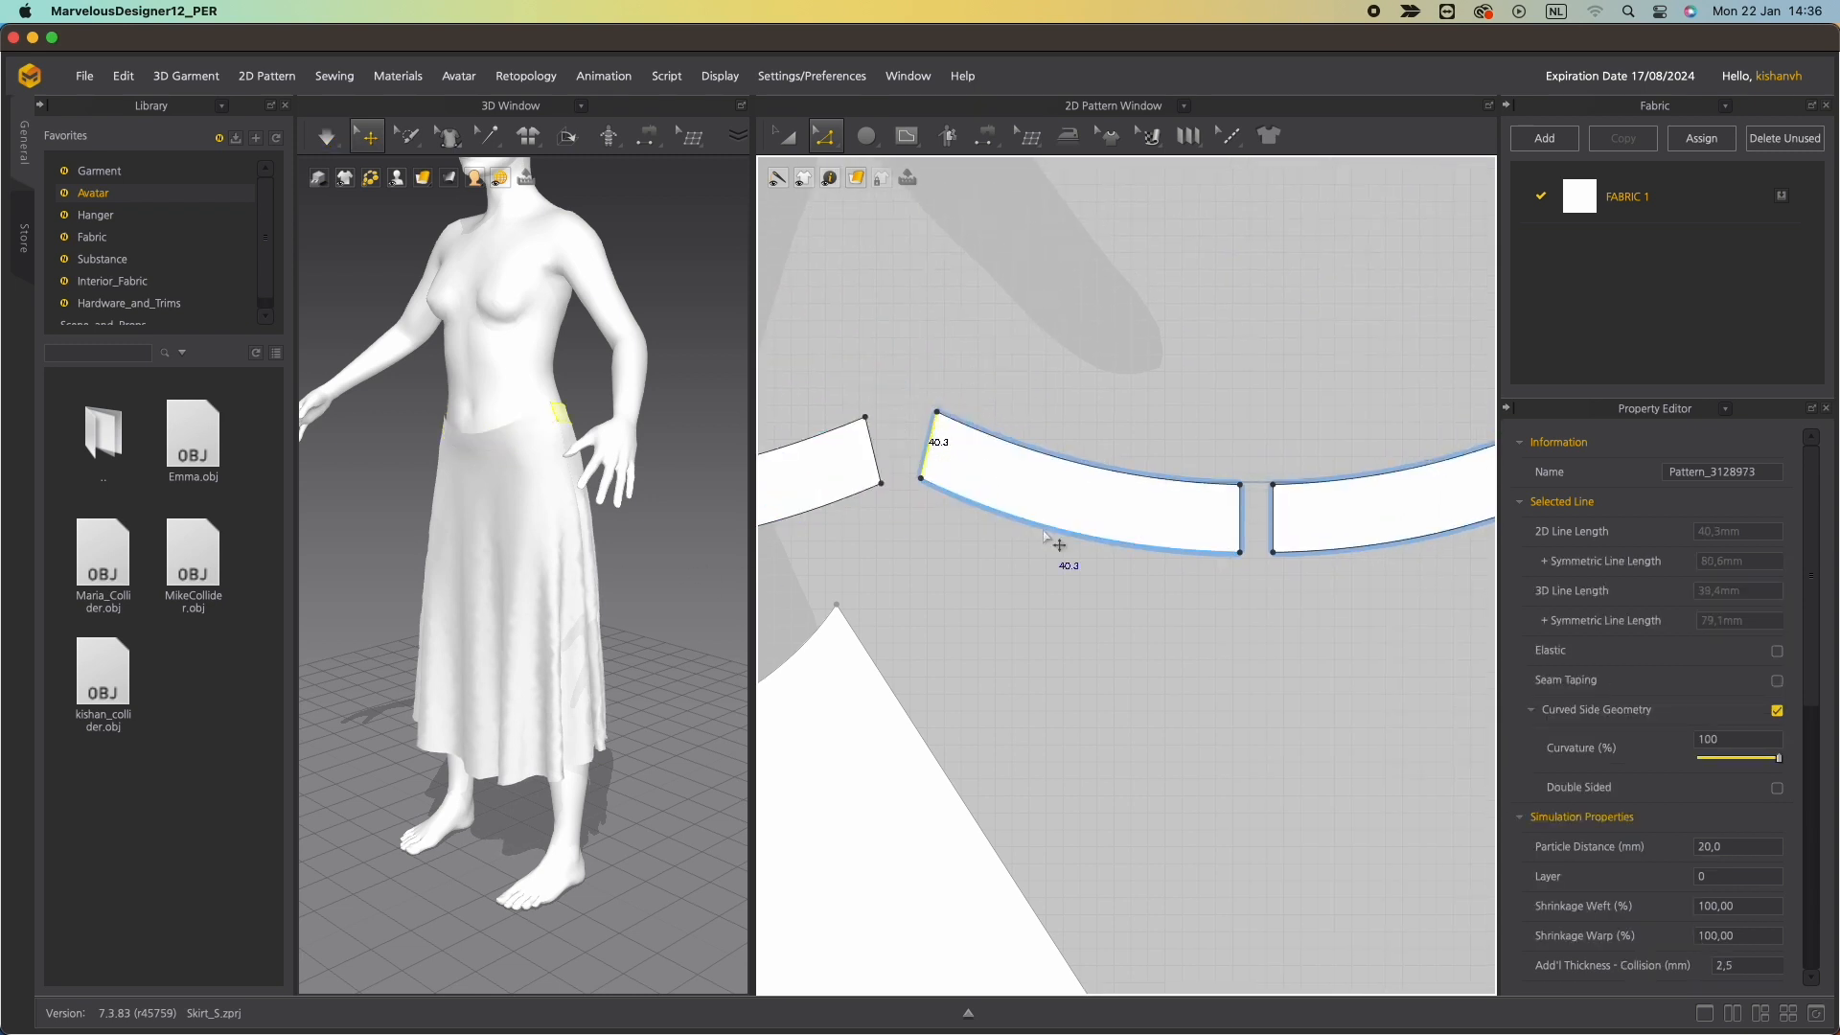
left_click(925, 448)
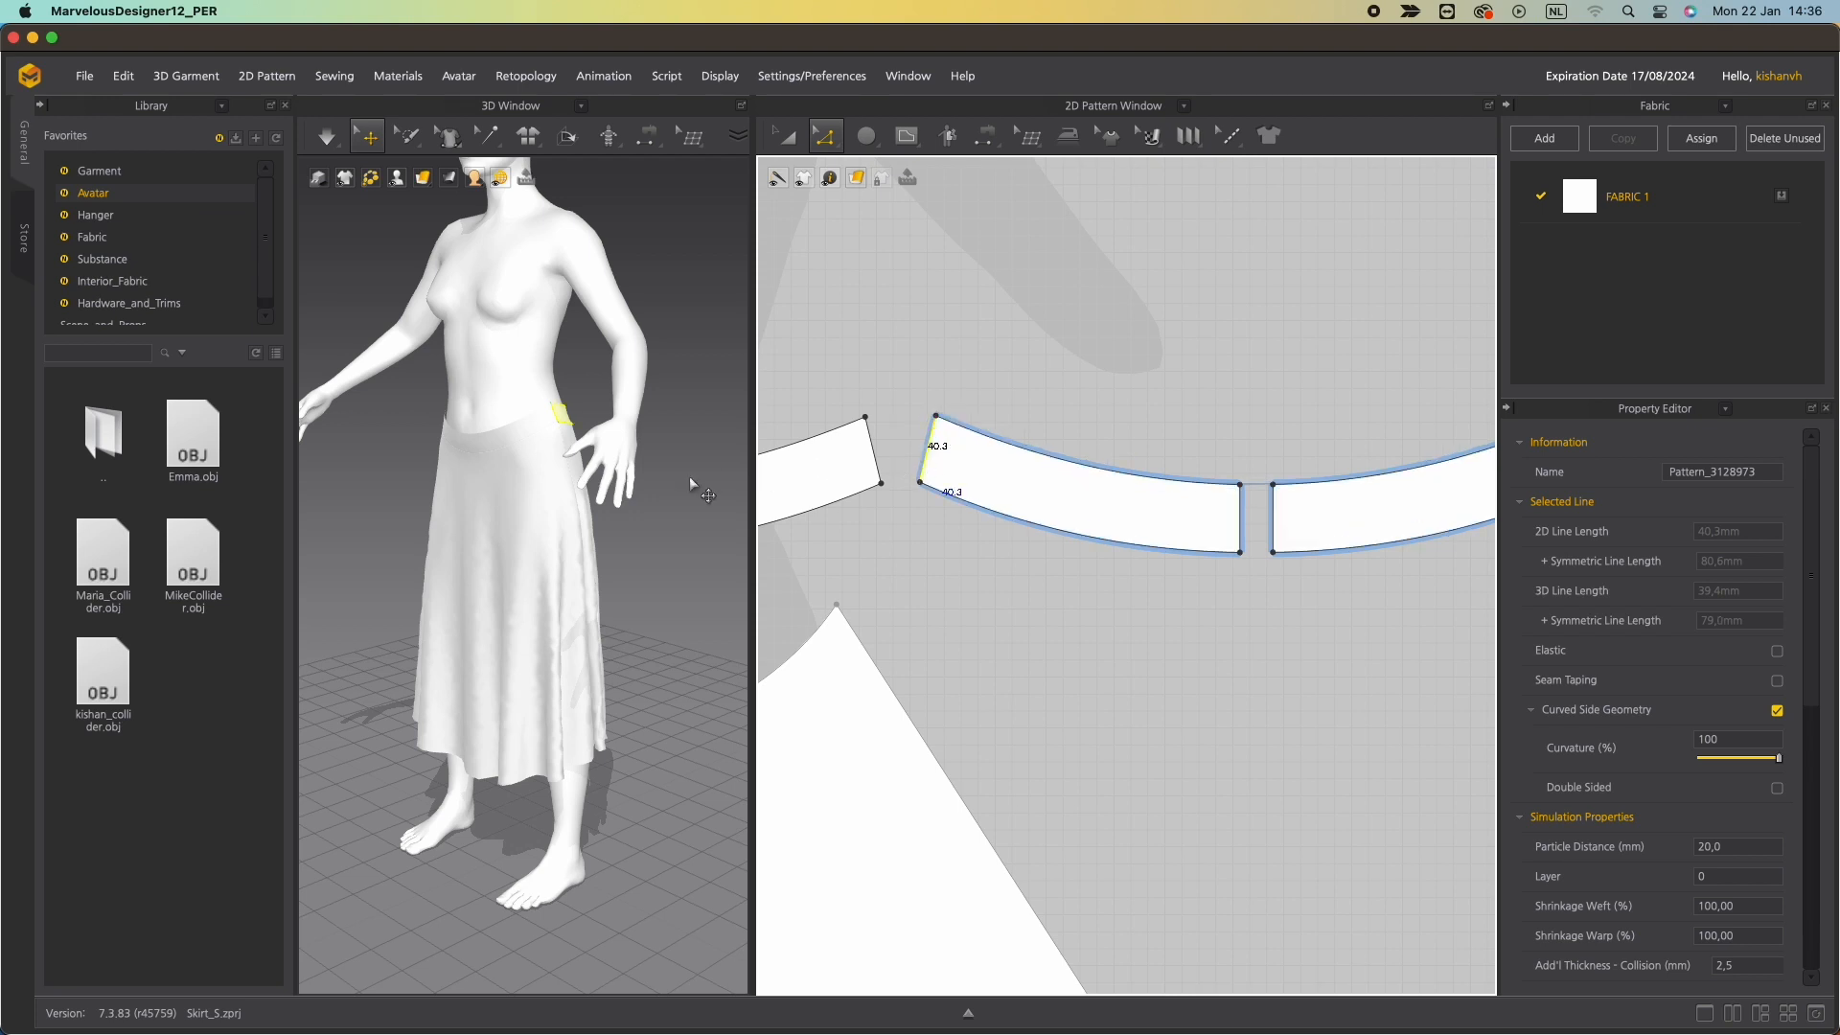
right_click_drag(537, 450, 450, 450)
left_click(504, 448)
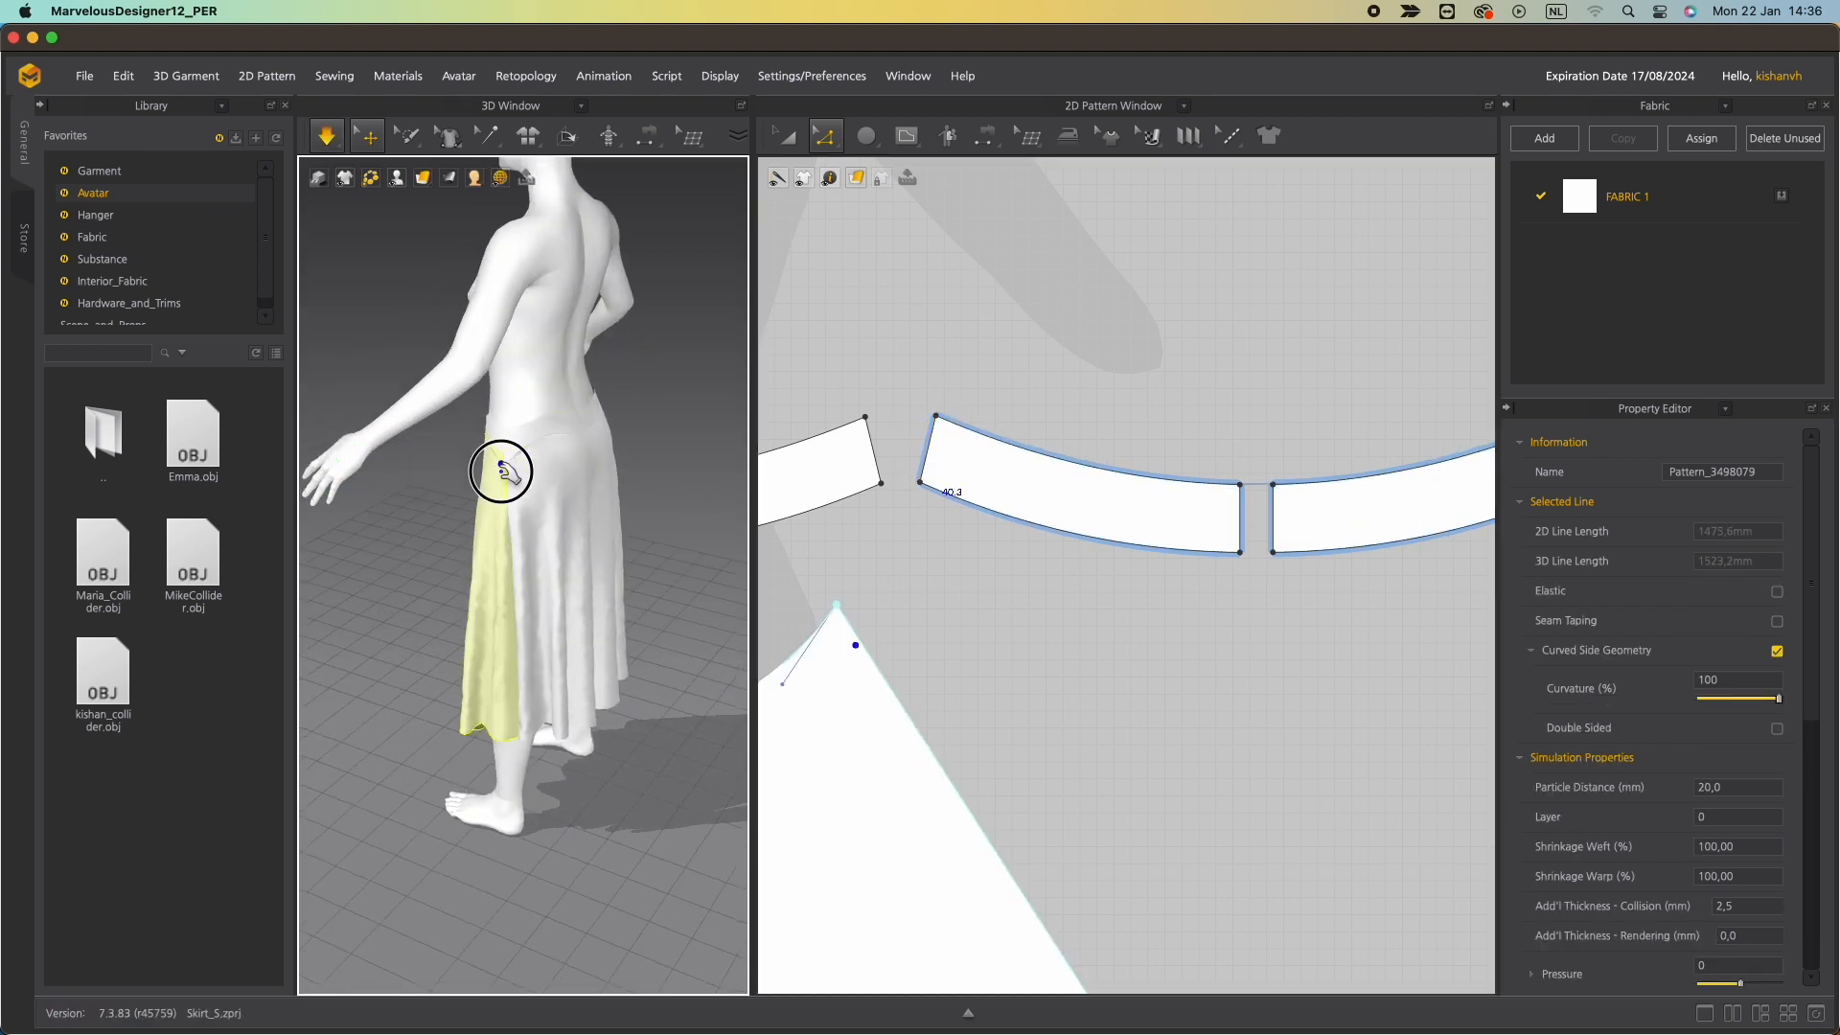
scroll(517, 436, "up", 10)
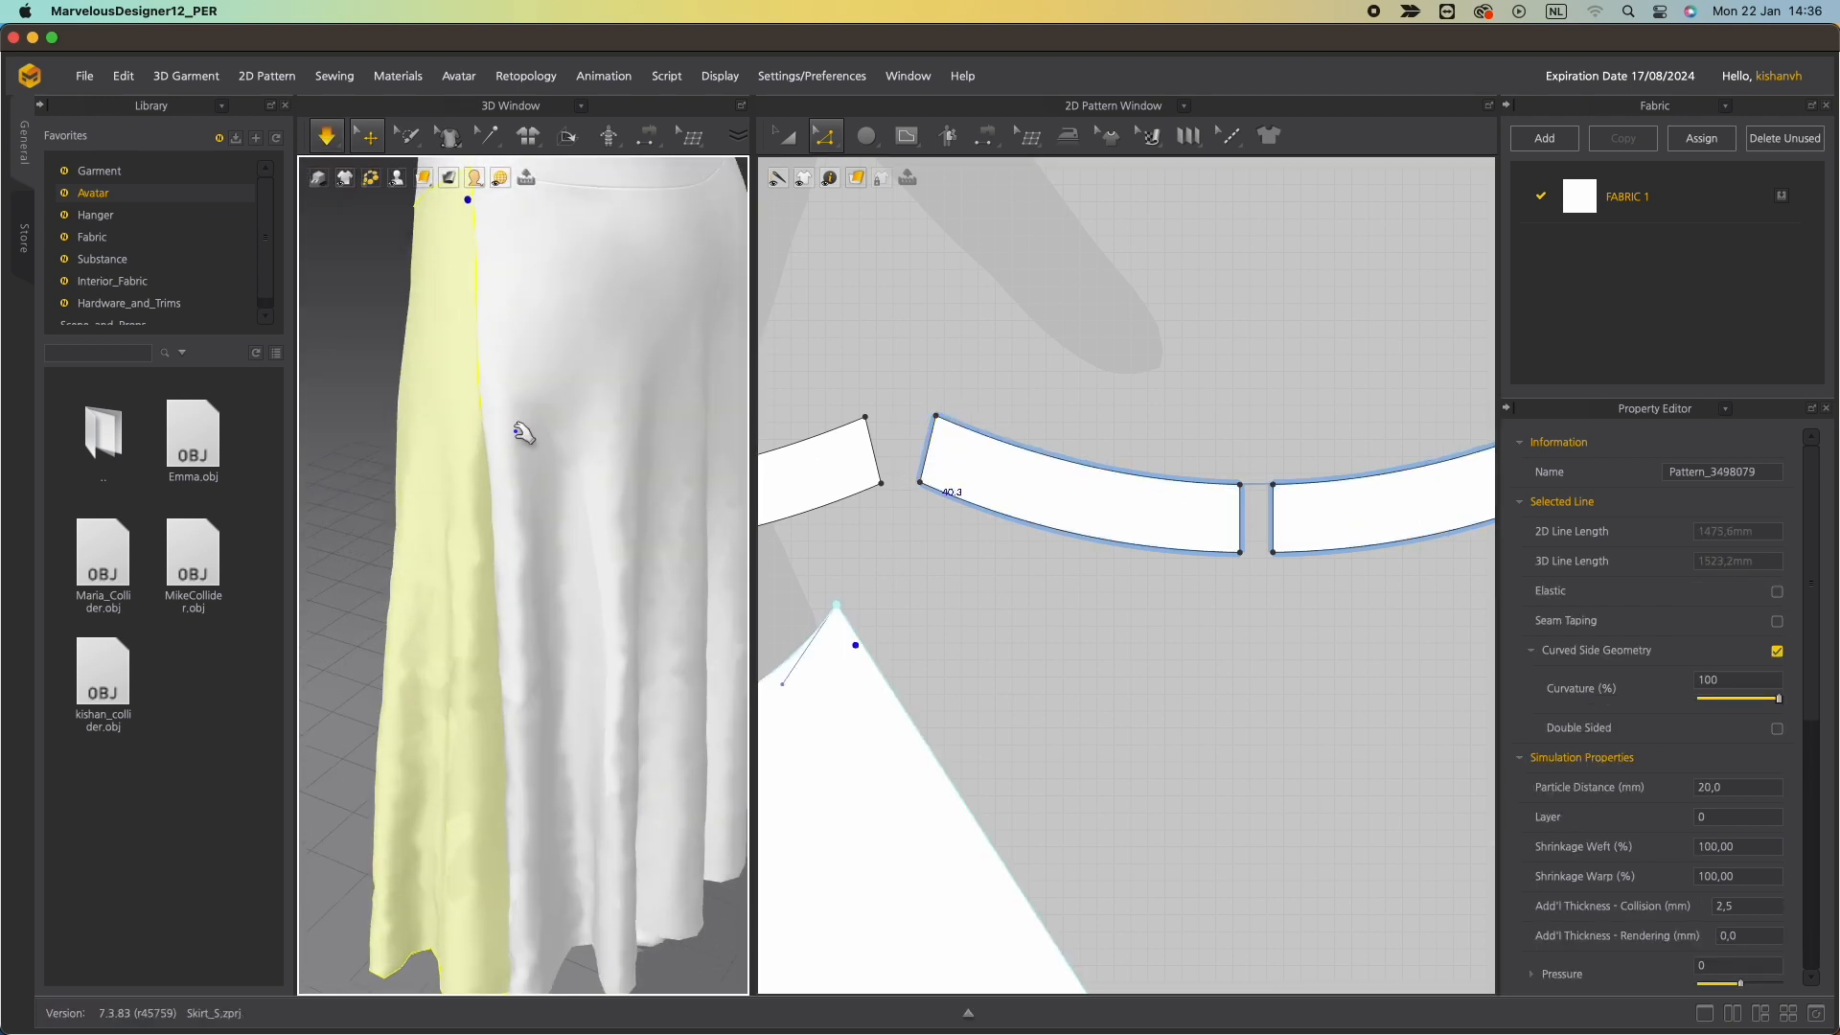
right_click_drag(496, 268, 567, 324)
scroll(566, 325, "down", 10)
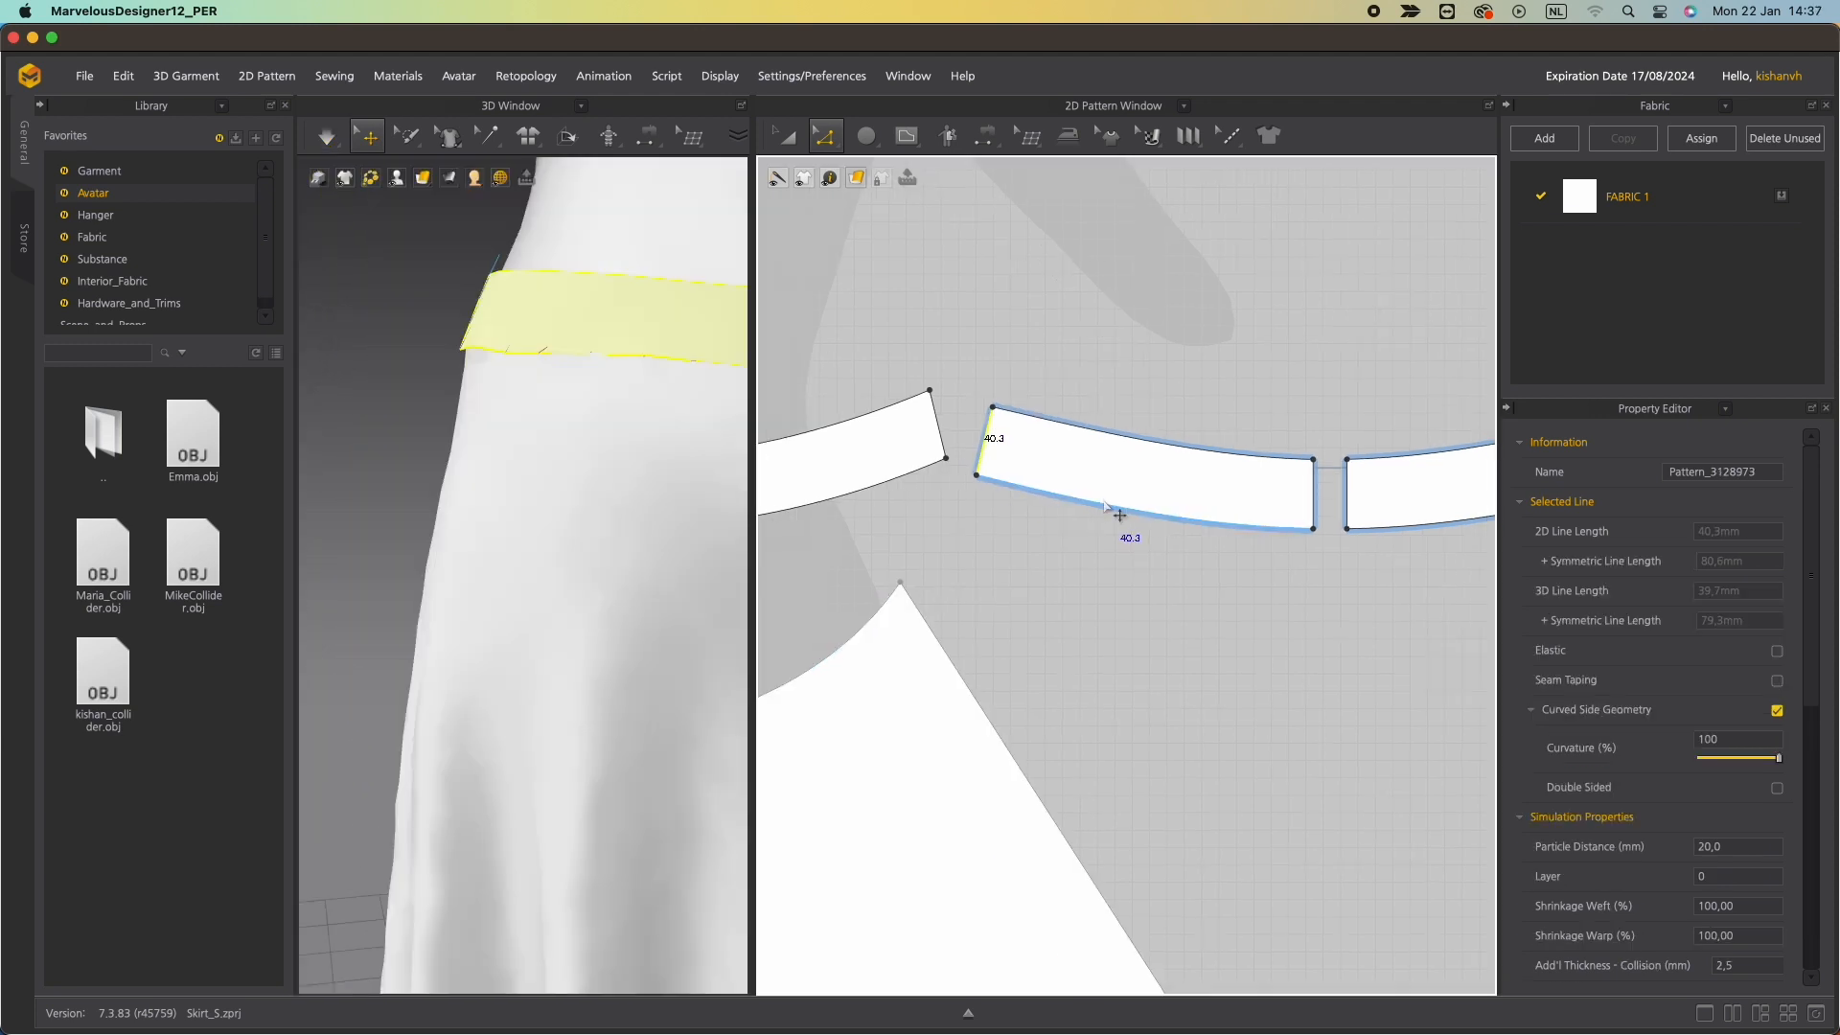
Set the back waistband segment's top edge length to 185 mm.
left_click(1112, 508)
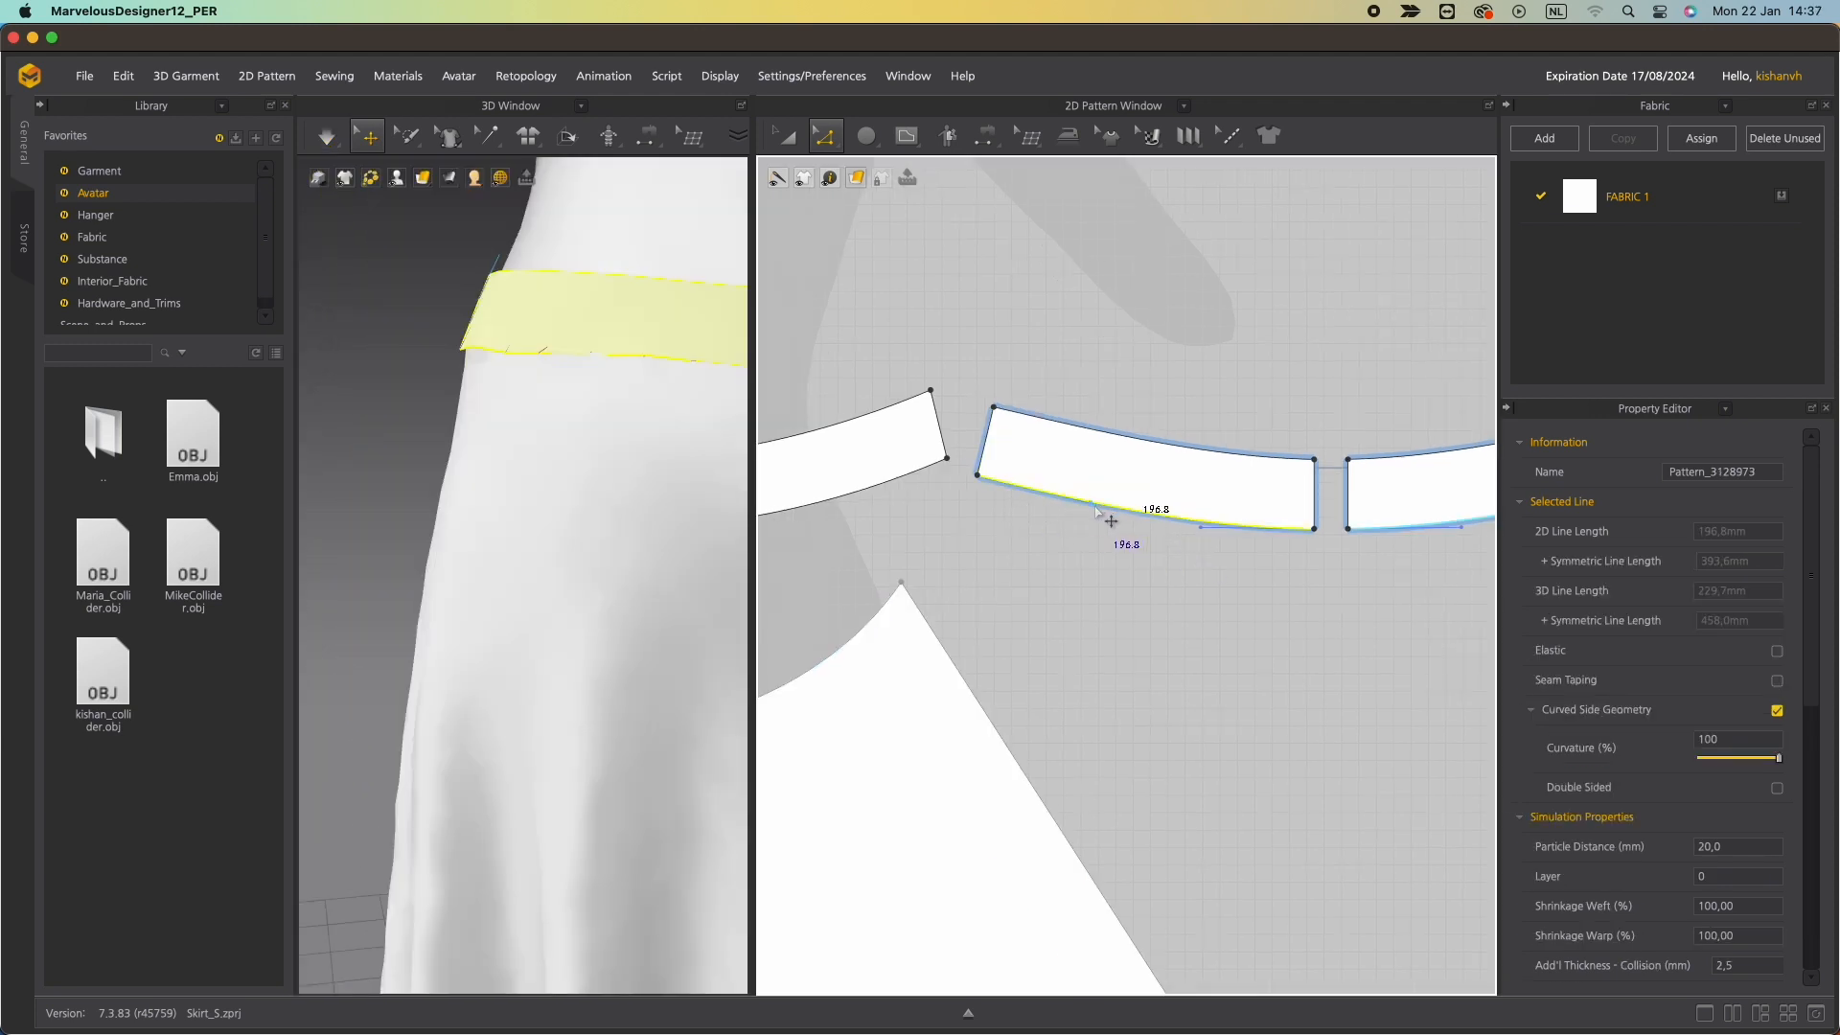
left_click(1076, 503)
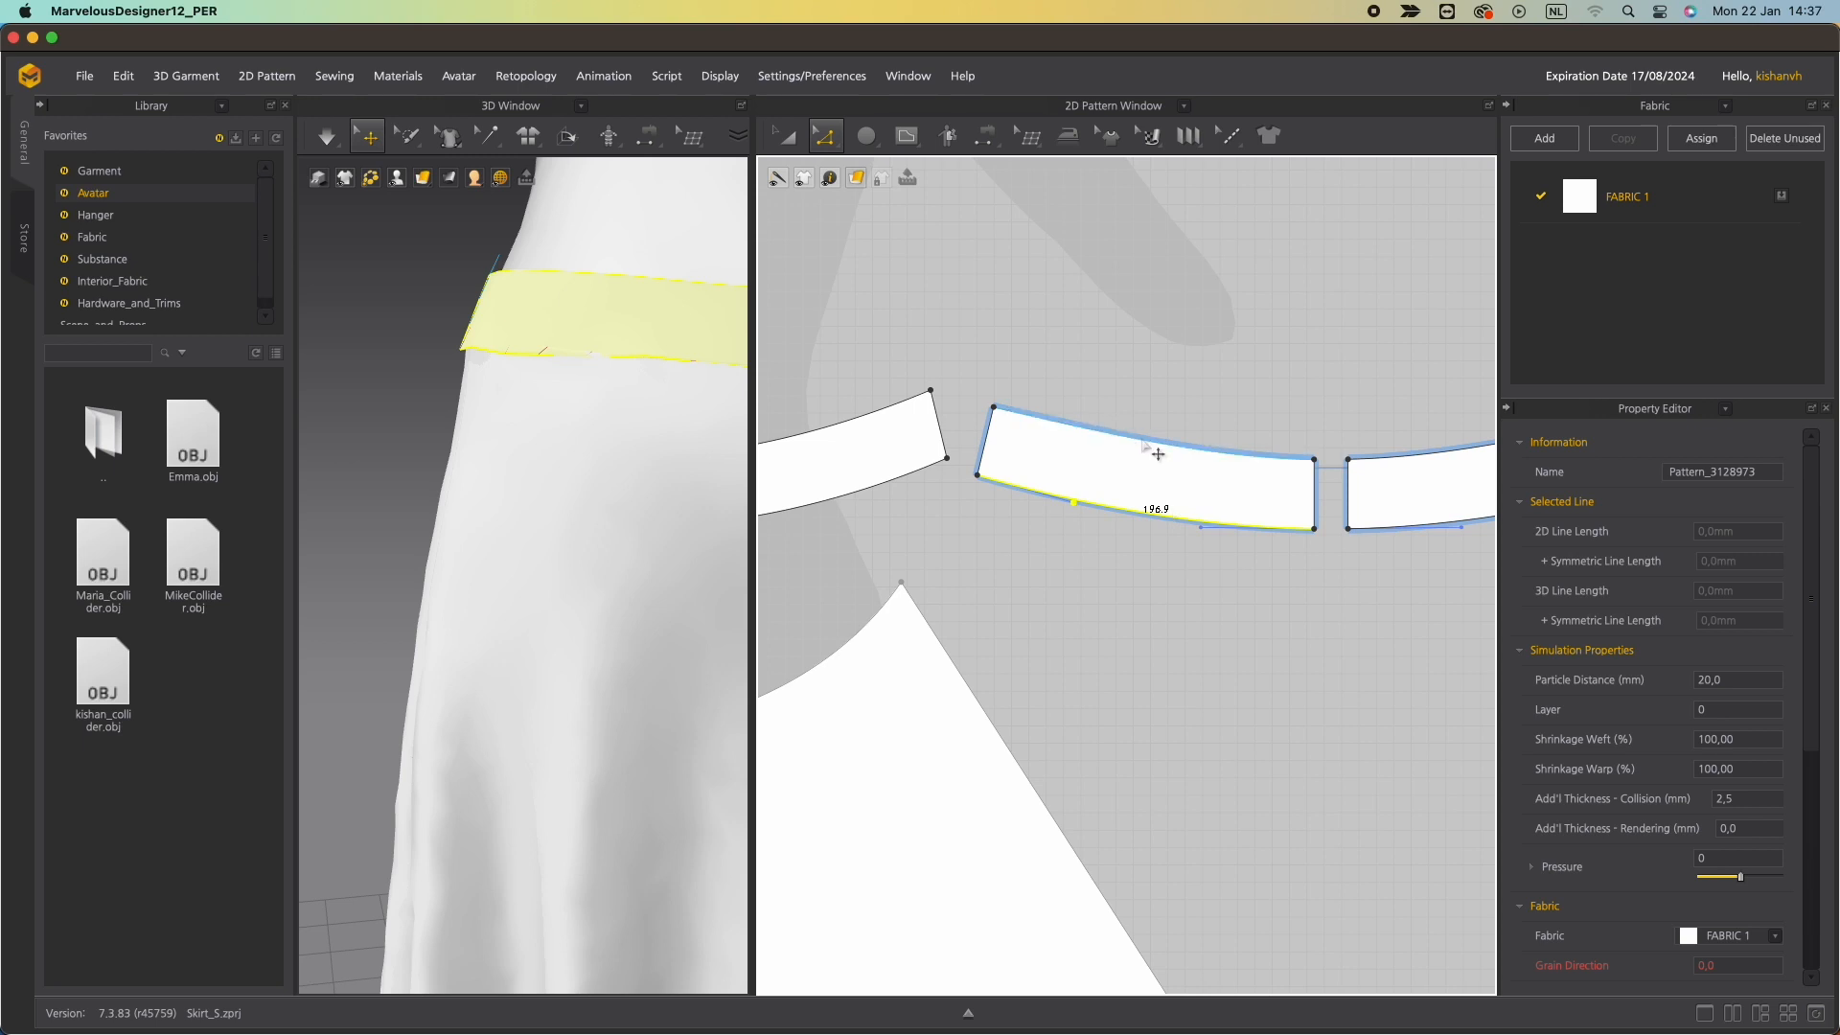
left_click(1138, 436)
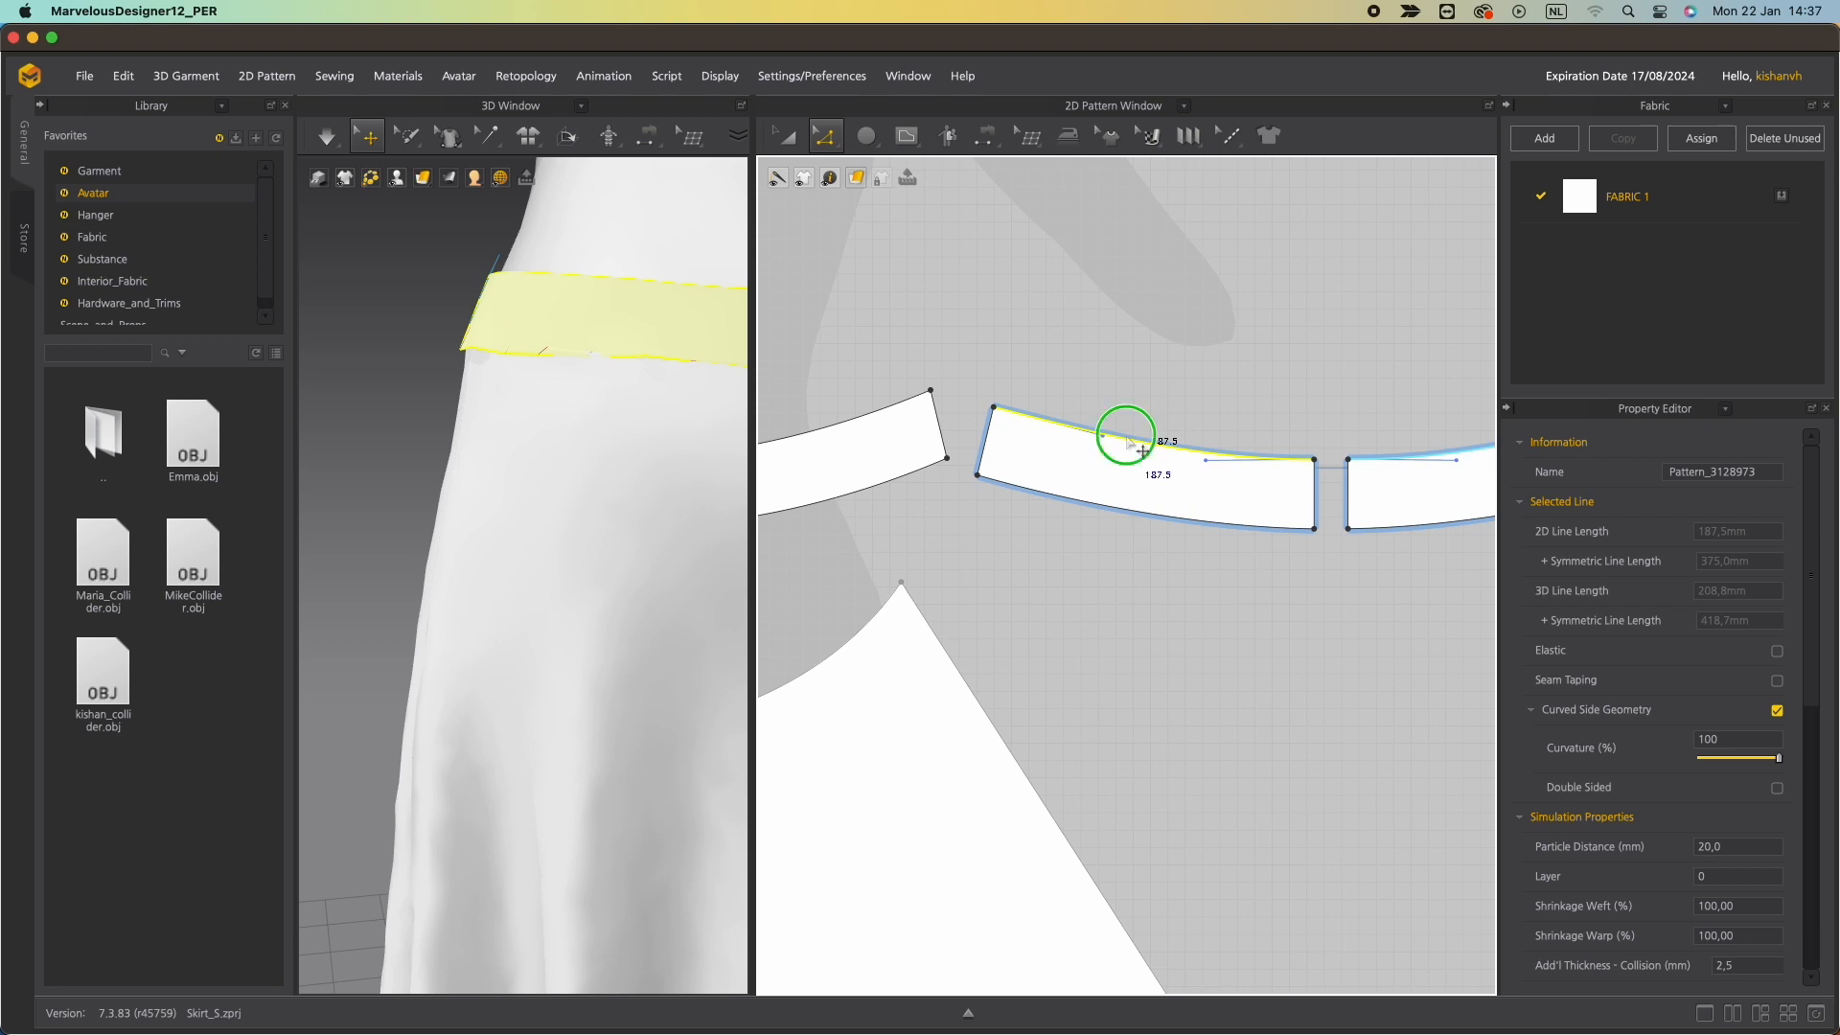
right_click(1128, 440)
left_click(1188, 569)
type("185")
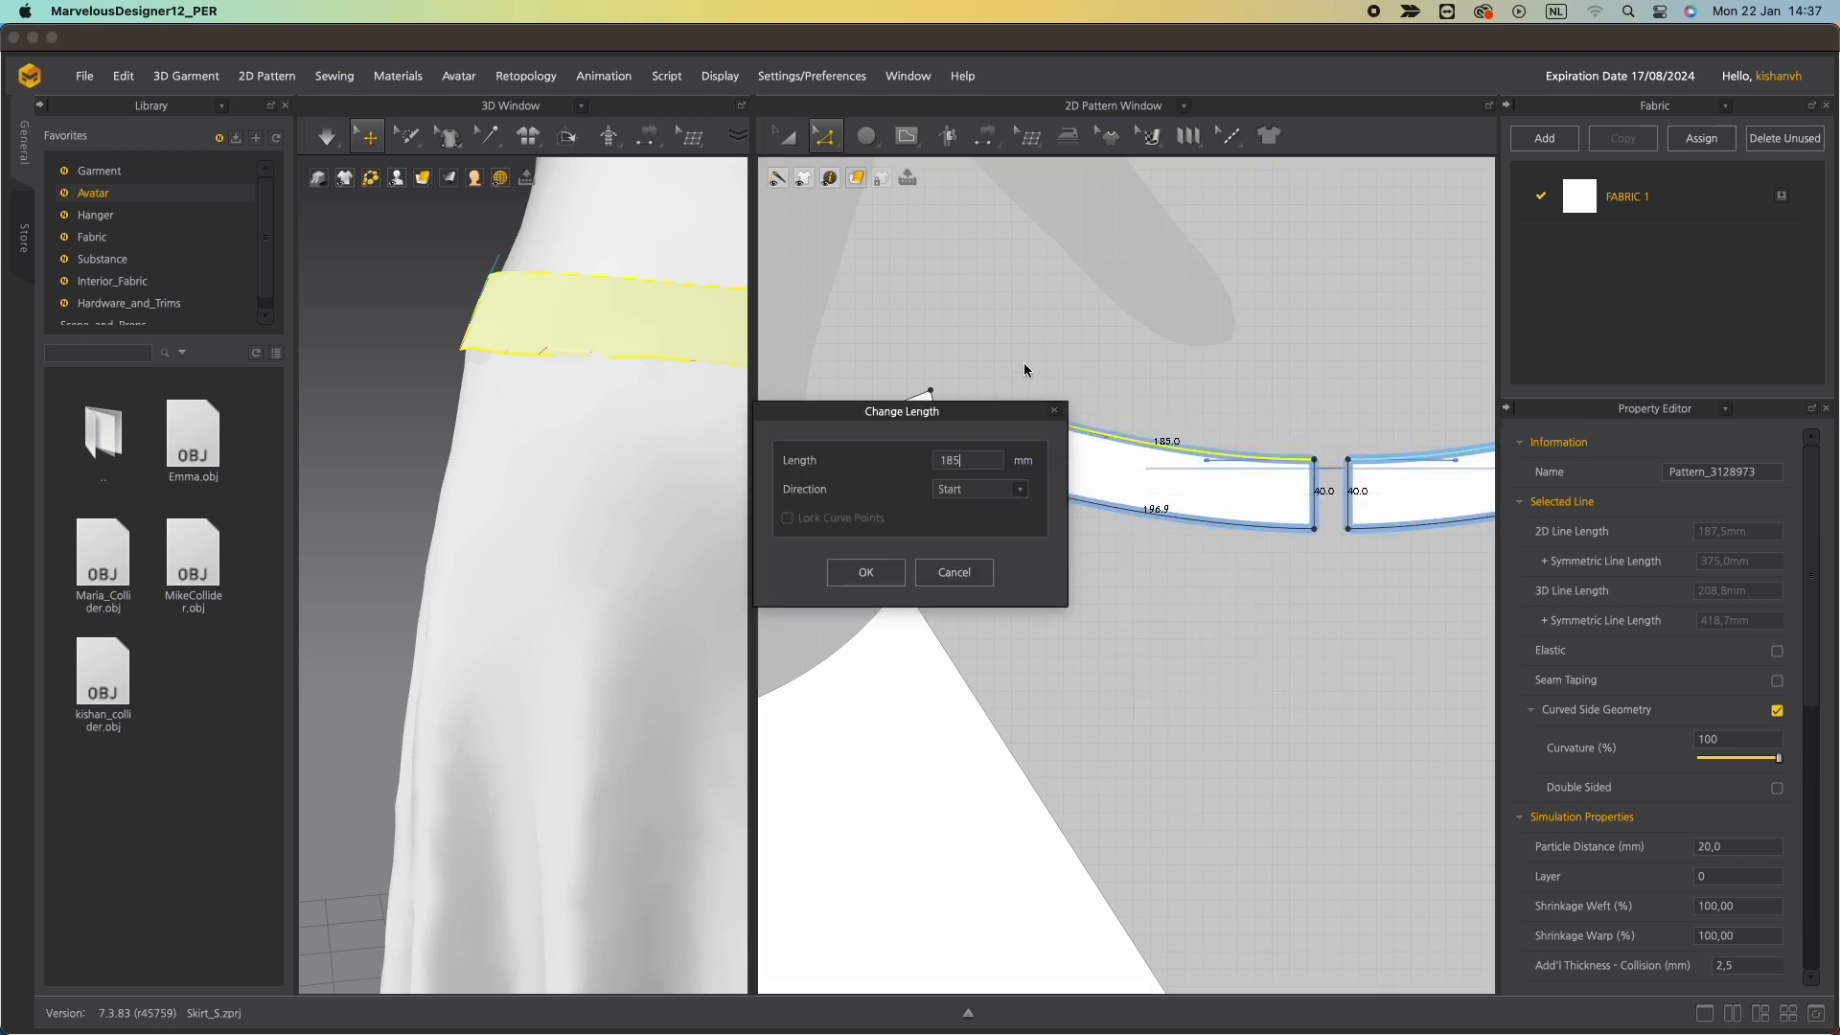
left_click_drag(966, 412, 1111, 493)
left_click(1026, 649)
Set the same back waistband segment's bottom edge length to 195 mm.
left_click(1081, 499)
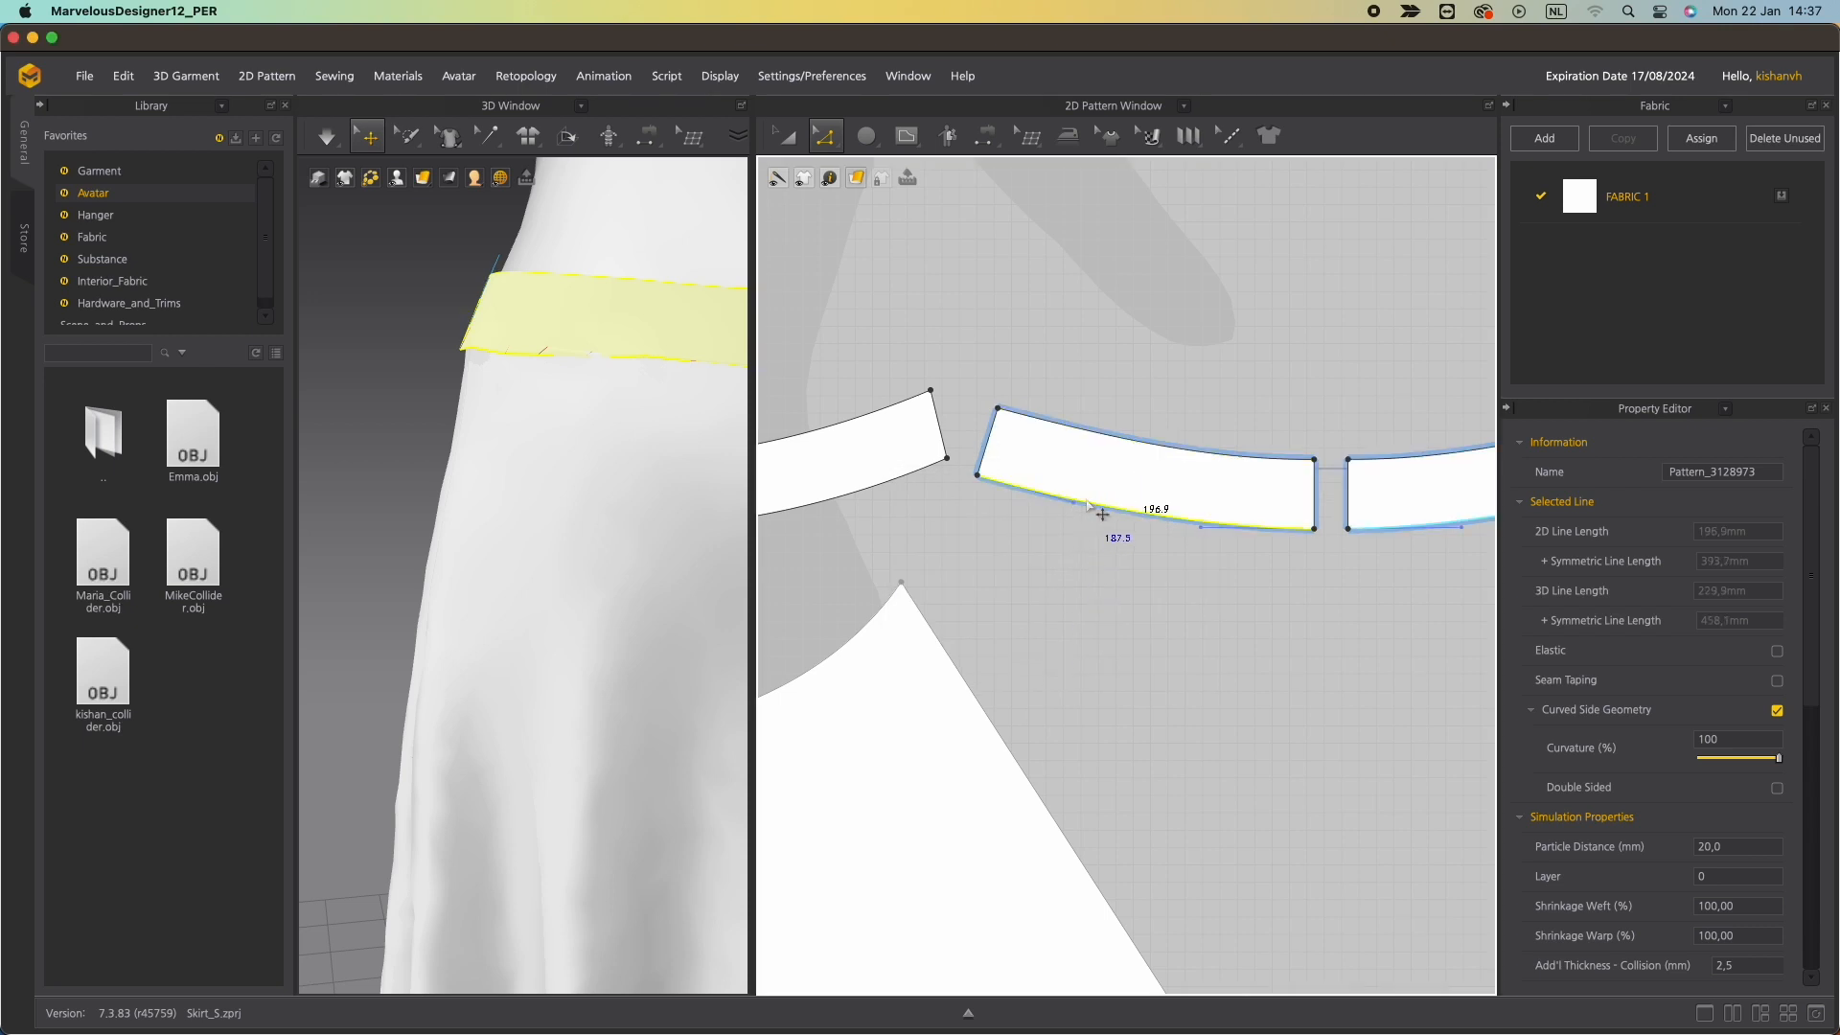
right_click(1085, 499)
left_click(1137, 630)
type("195")
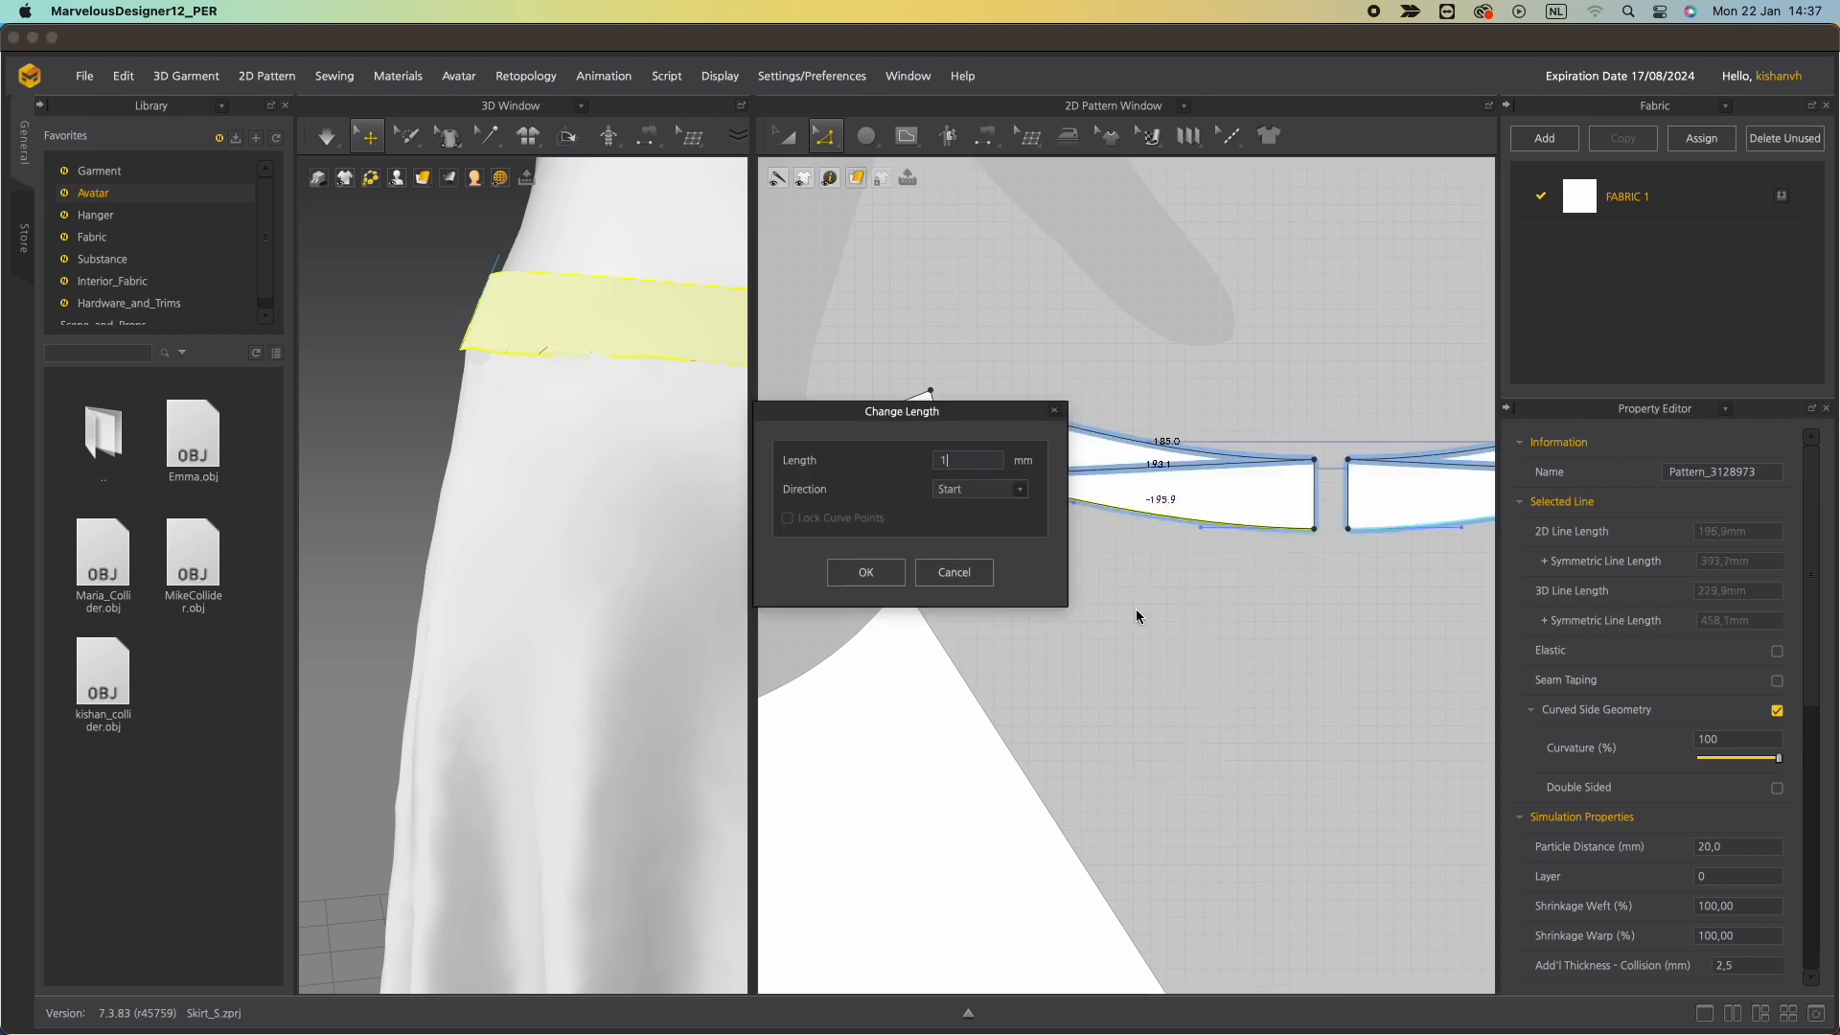
left_click(1014, 495)
left_click(970, 513)
left_click(901, 574)
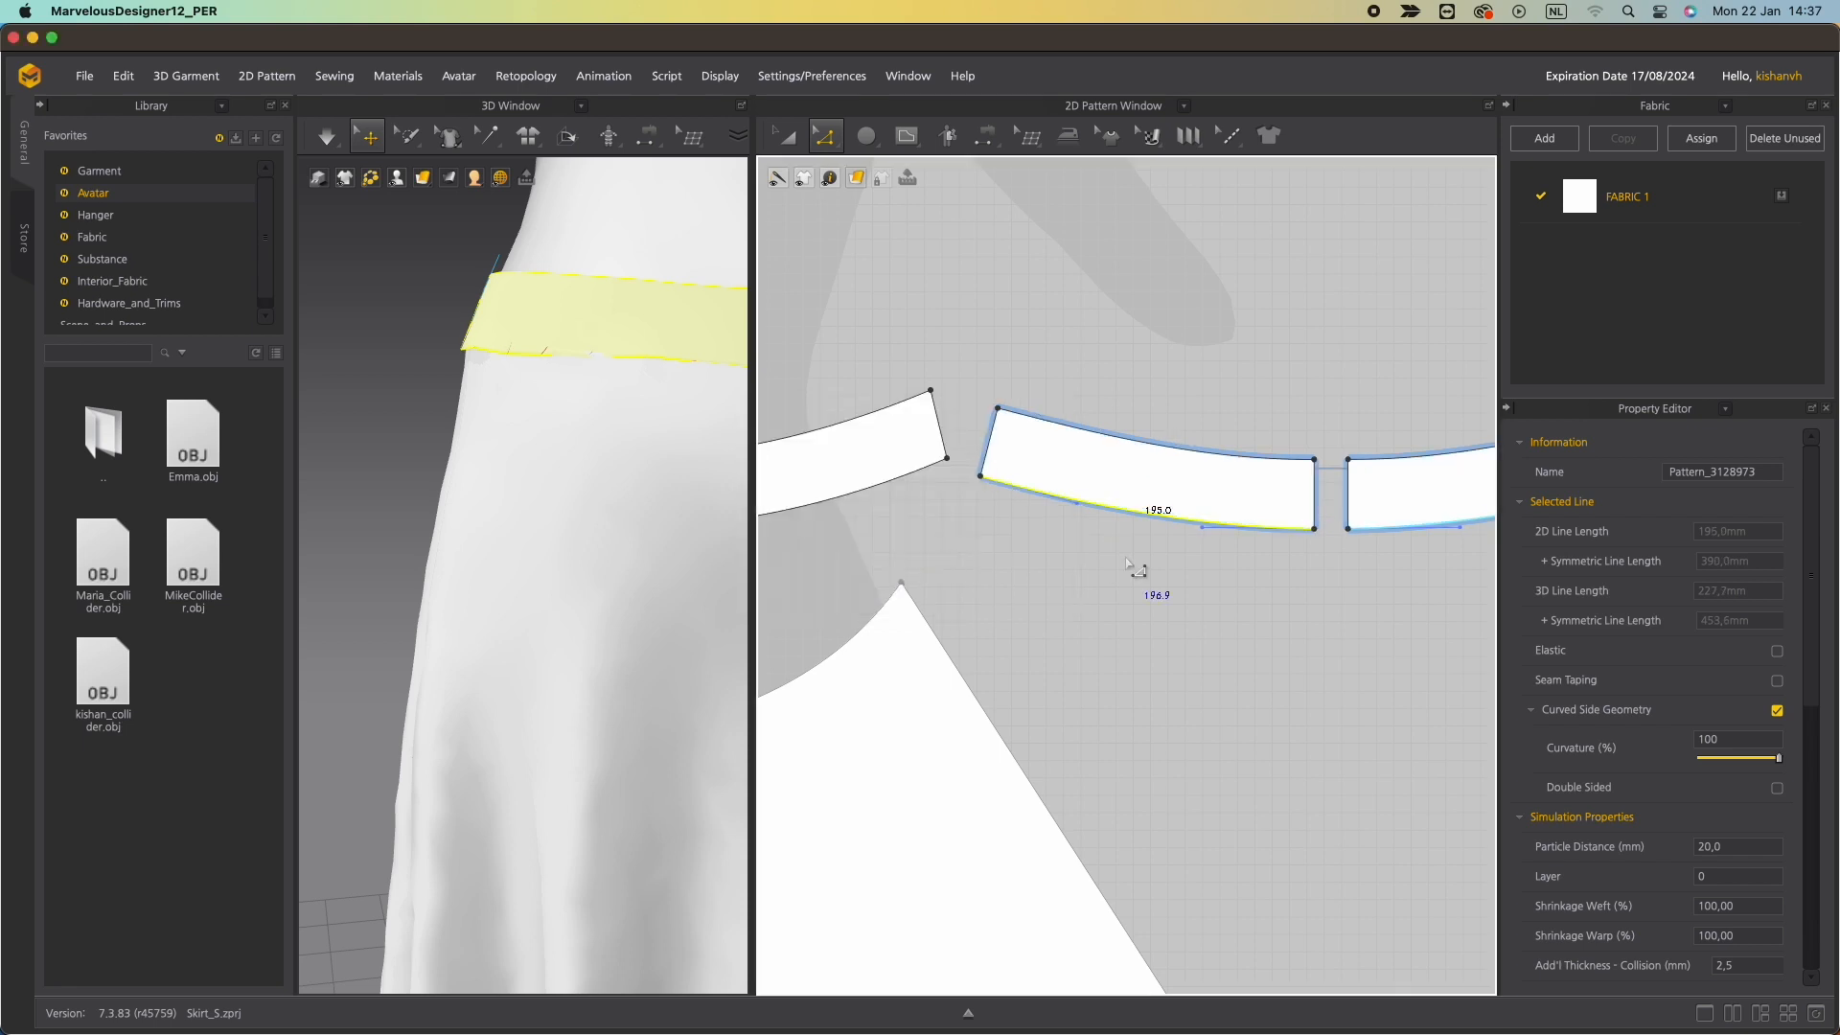
Examine the front waistband's top edge and side edge lengths.
middle_click_drag(1039, 566, 1185, 527)
left_click(1180, 457)
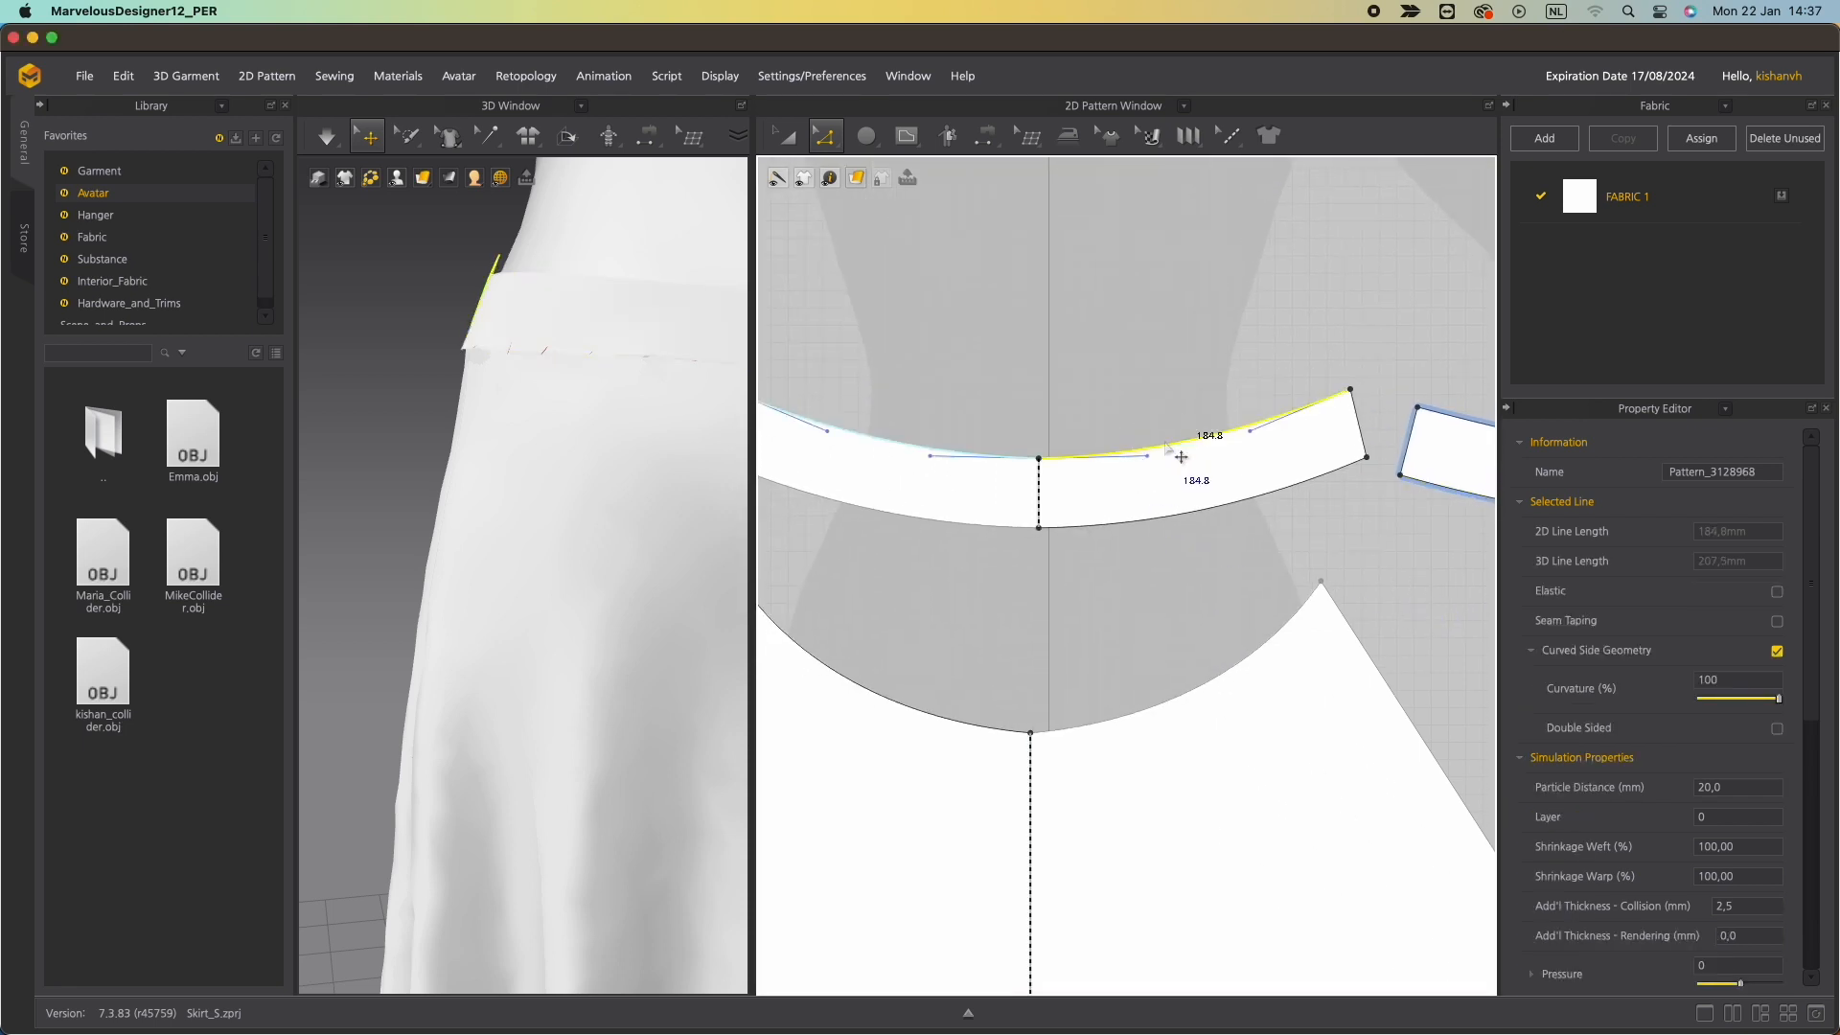
right_click(1180, 459)
left_click(1061, 525)
left_click(1370, 432)
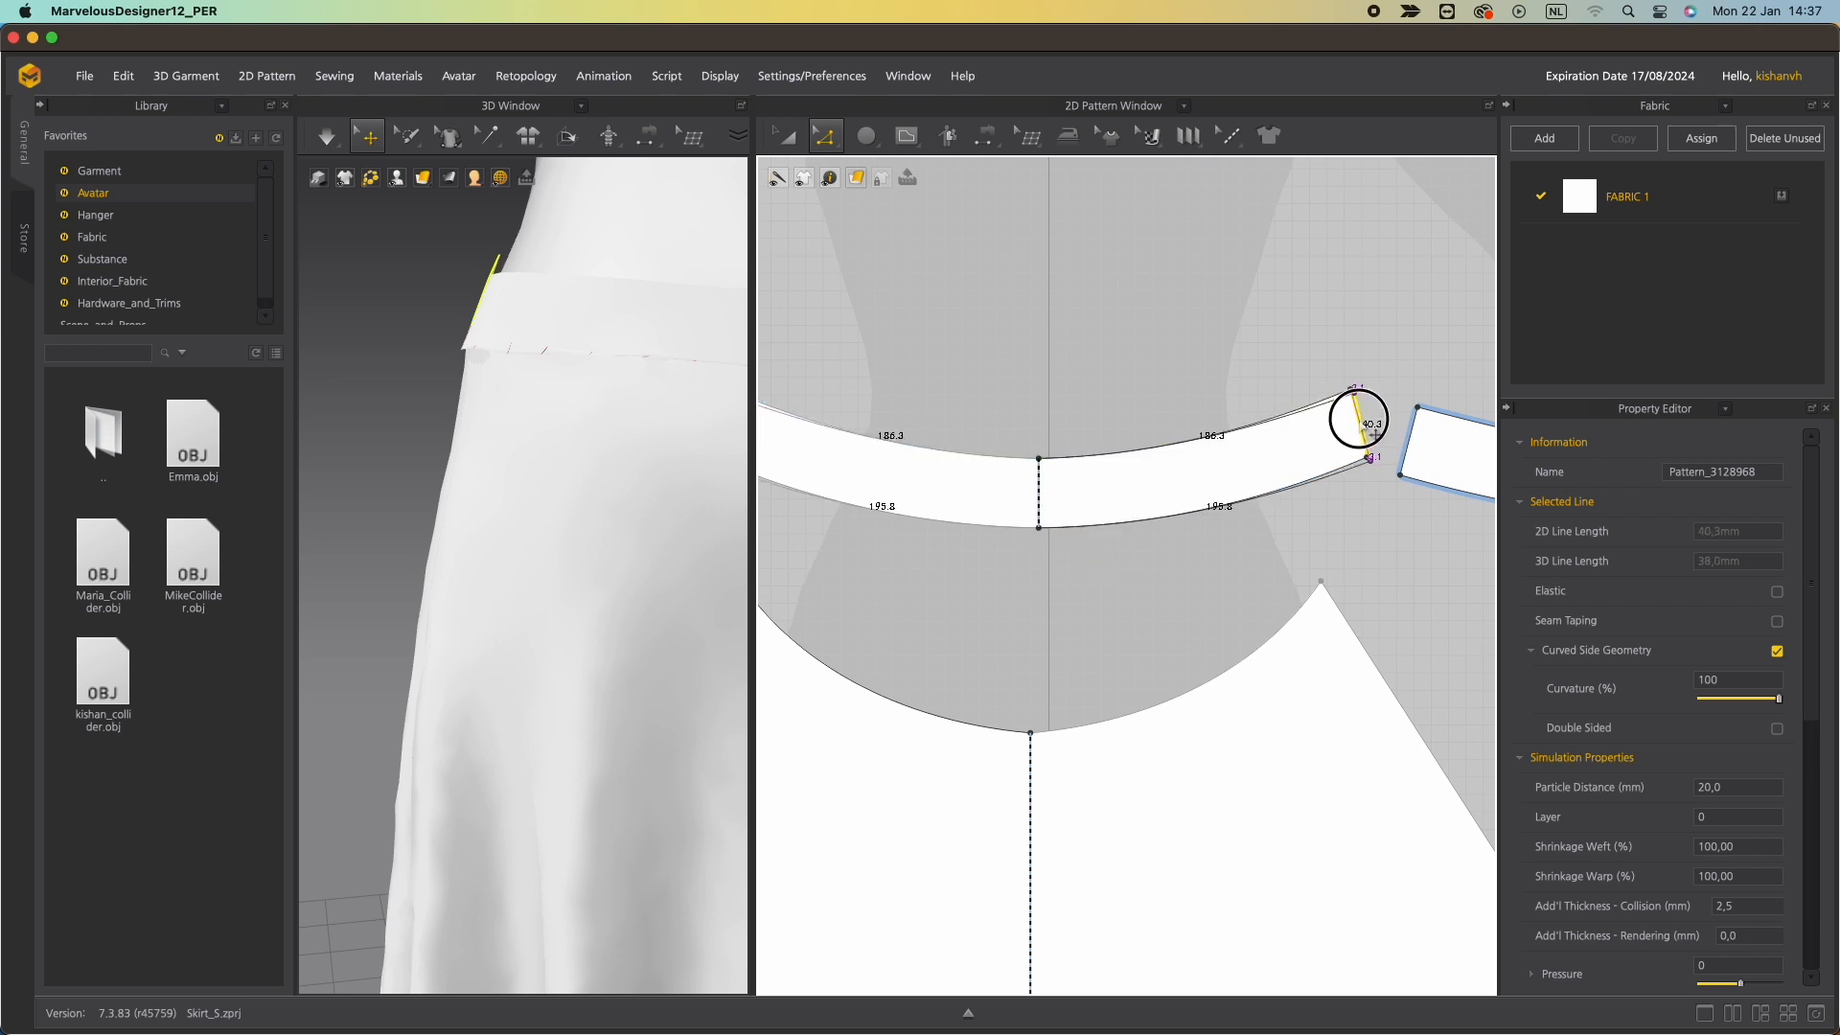
left_click_drag(1375, 435, 1375, 436)
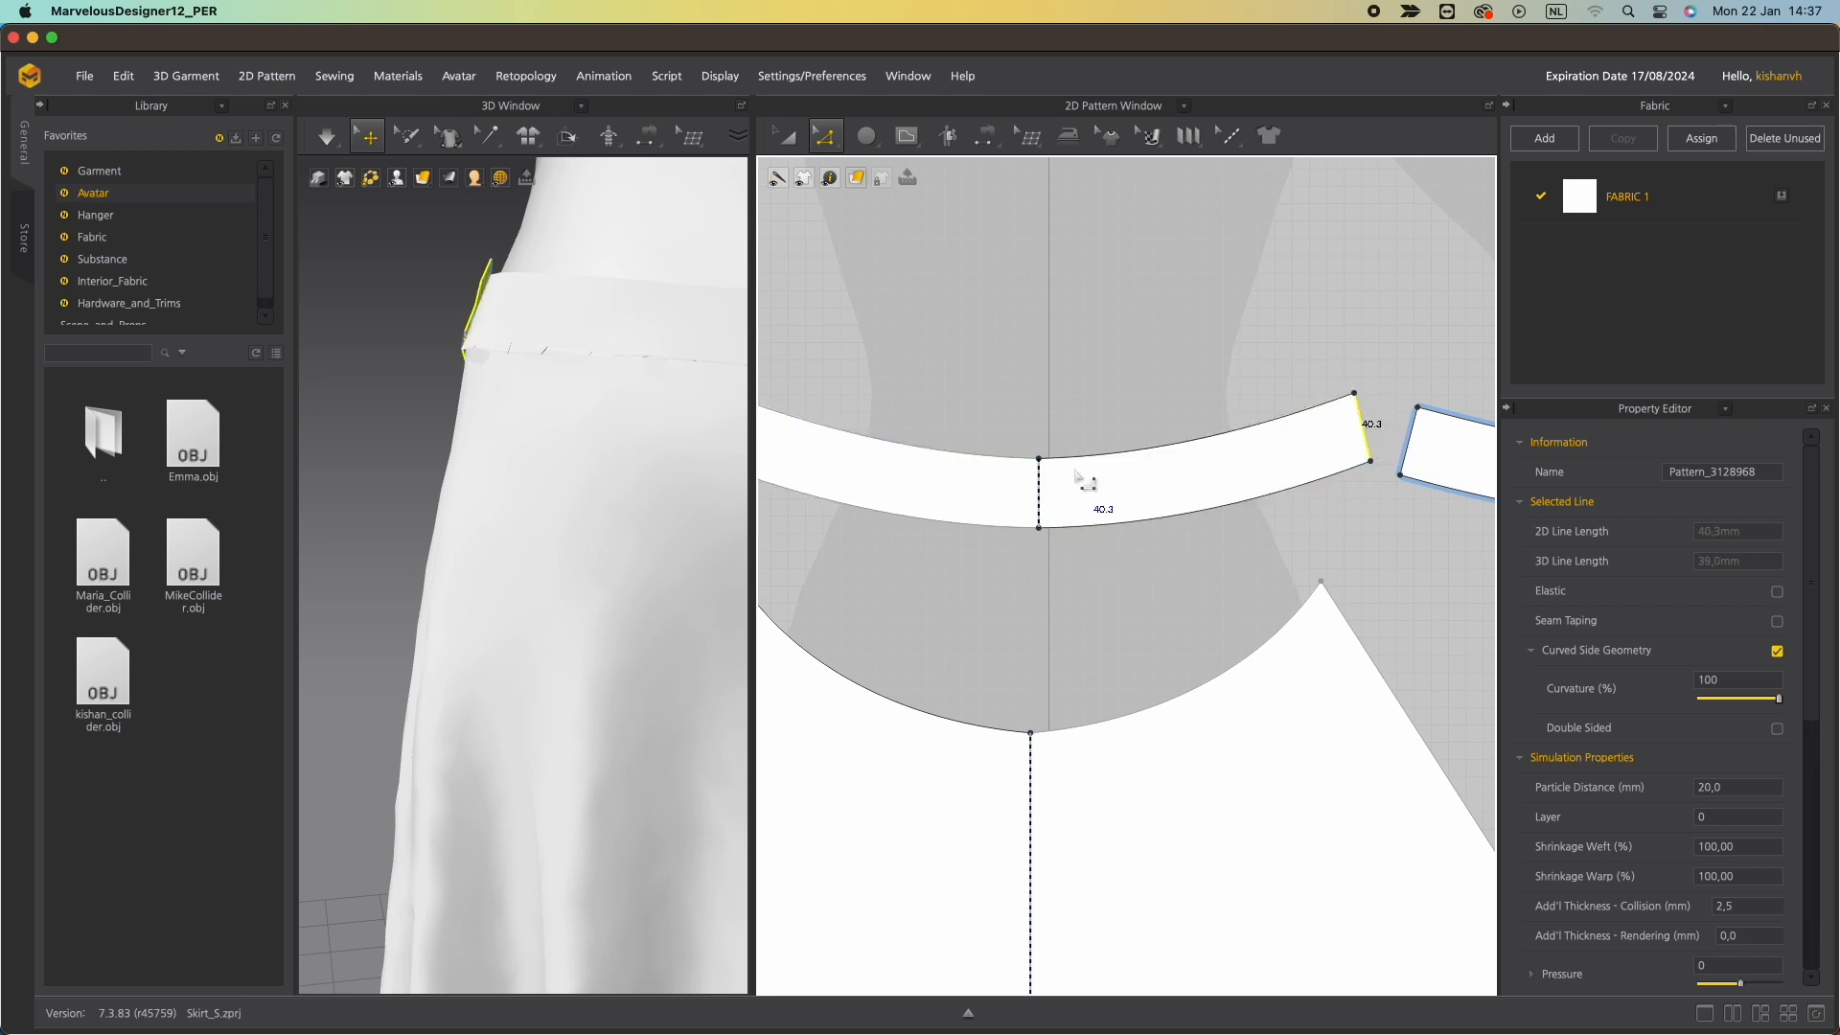
Run the simulation to redrape the adjusted waistband on the avatar.
key("space")
right_click_drag(560, 412, 702, 358)
left_click(517, 509)
scroll(509, 491, "up", 5)
scroll(510, 481, "down", 7)
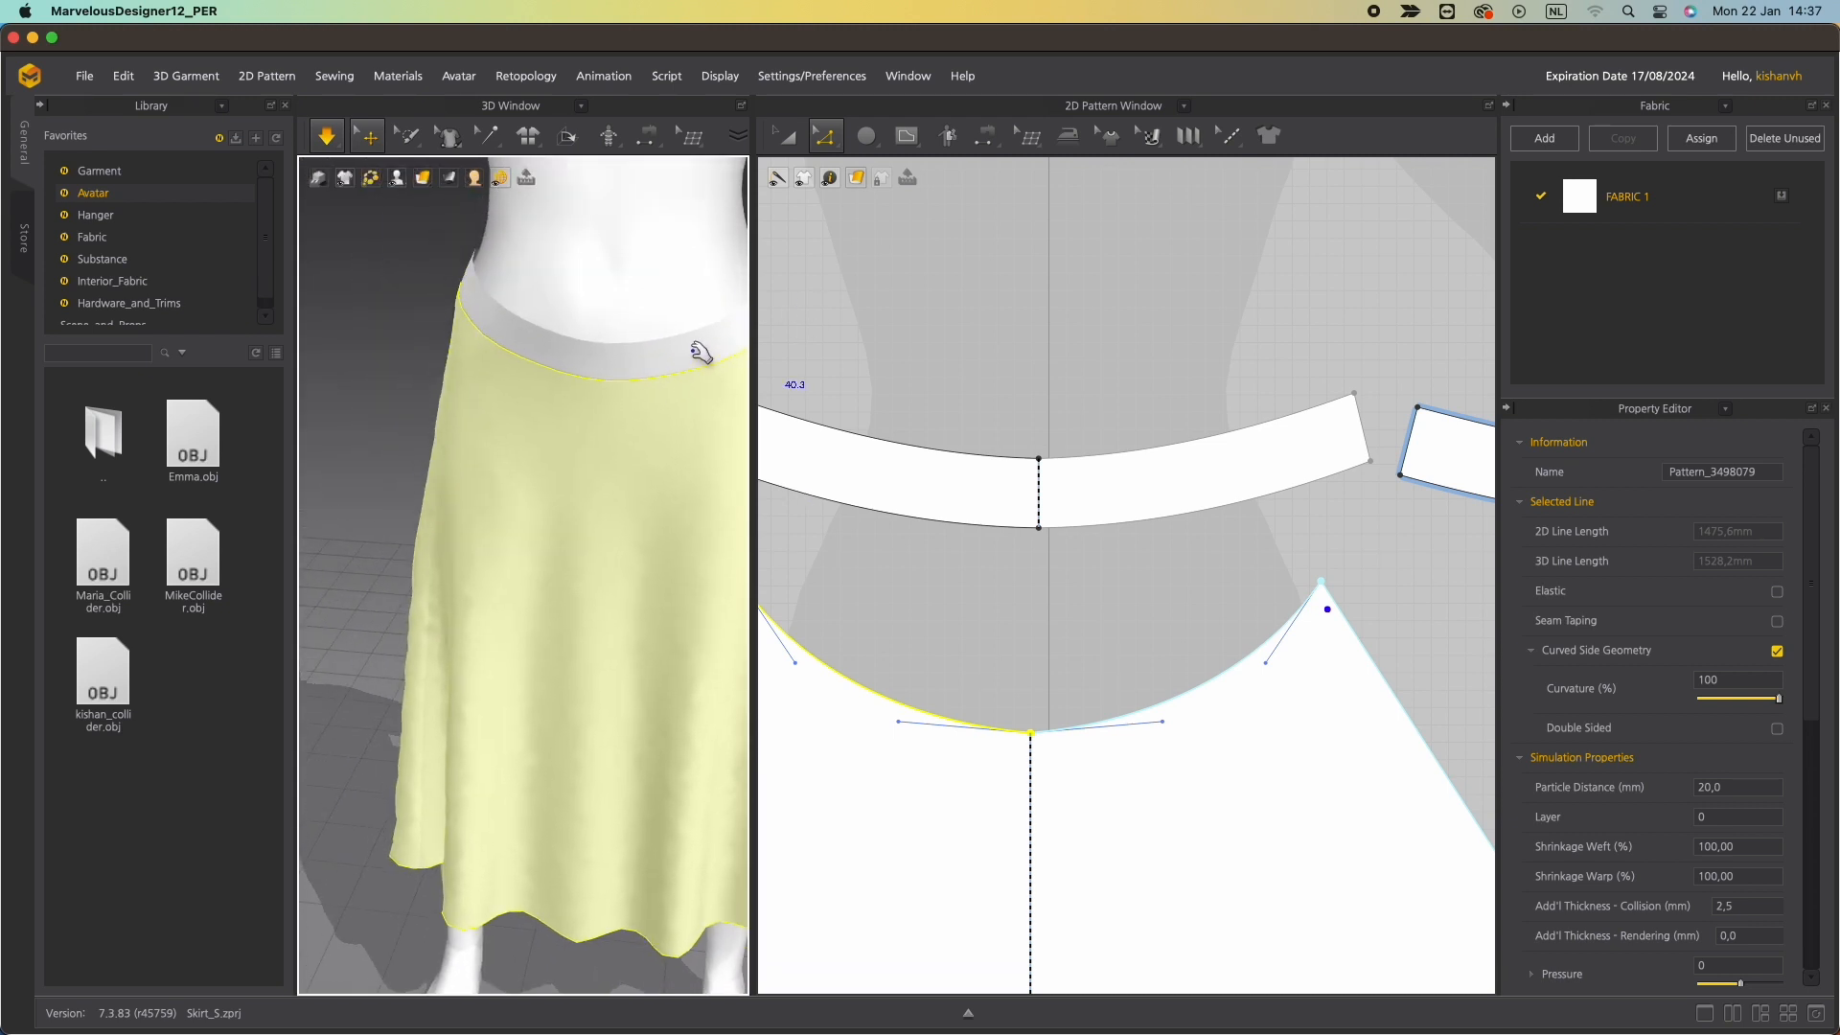
Select the front waistband and inspect its fit on the avatar from several angles.
left_click(613, 329)
left_click_drag(602, 357, 607, 235)
right_click_drag(648, 333, 715, 262)
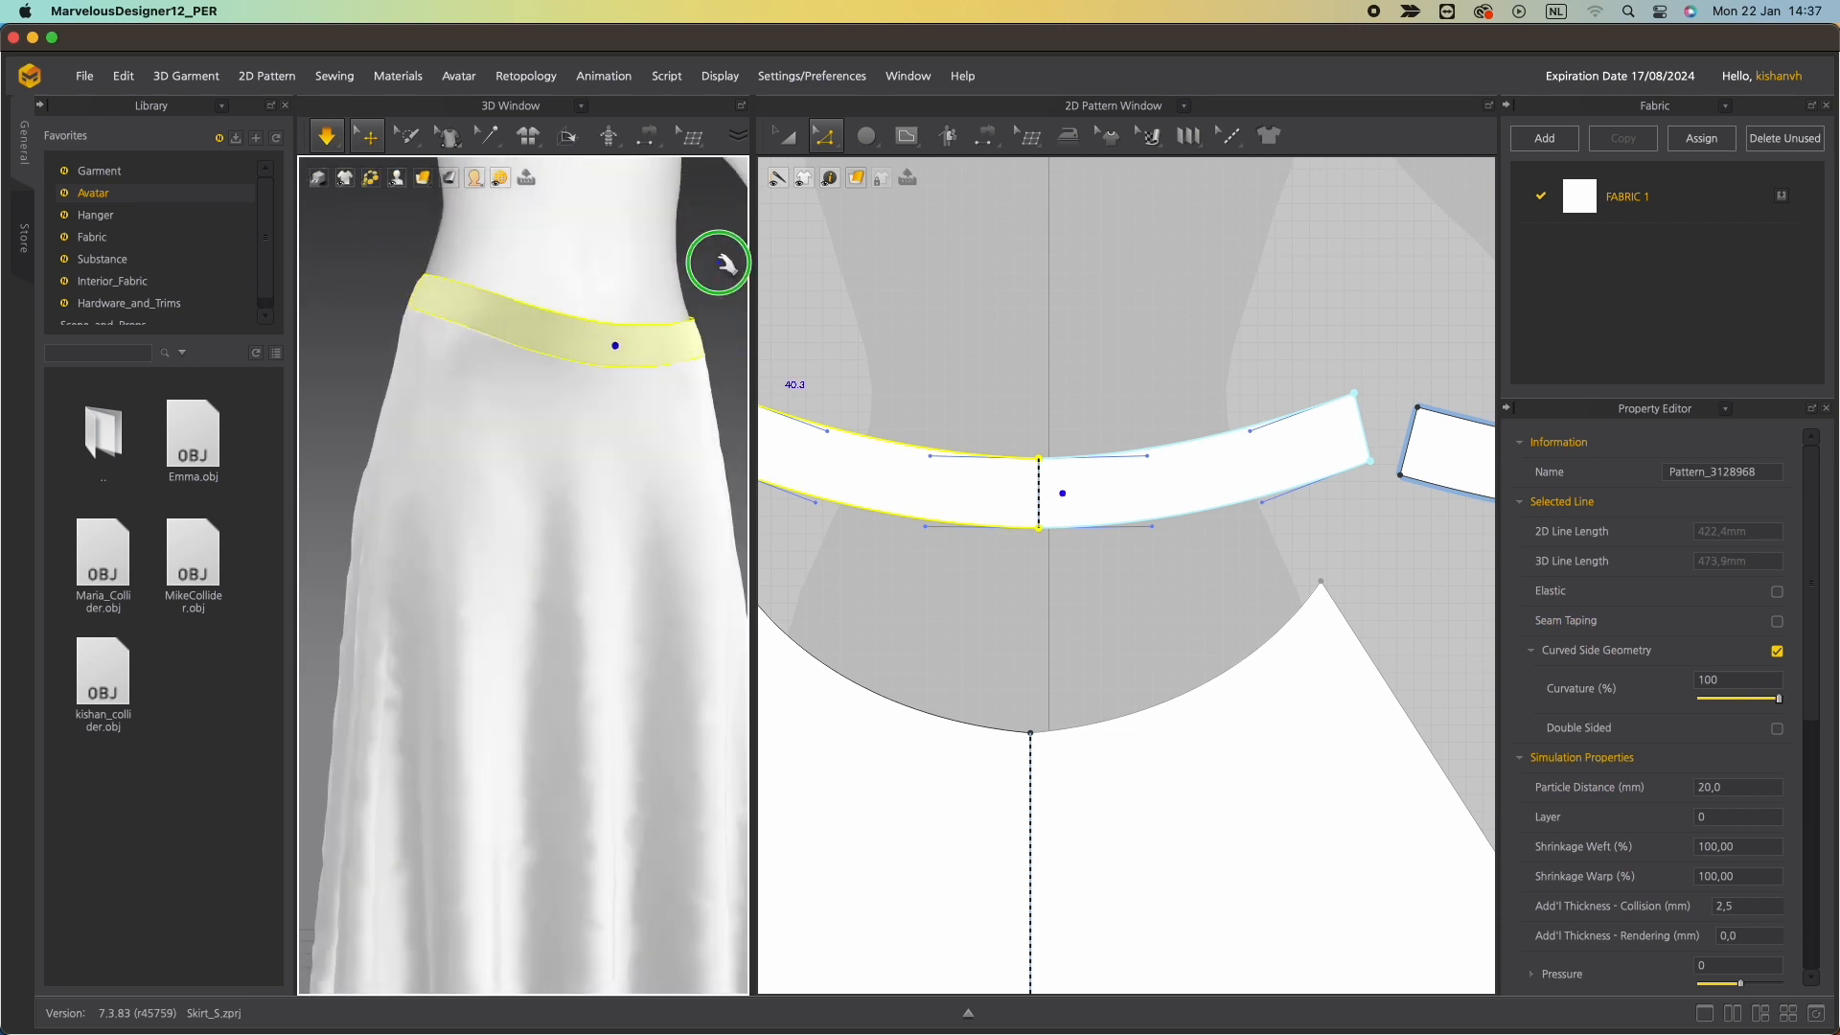
scroll(571, 446, "up", 5)
scroll(571, 444, "down", 4)
scroll(571, 445, "down", 5)
right_click_drag(542, 388, 412, 369)
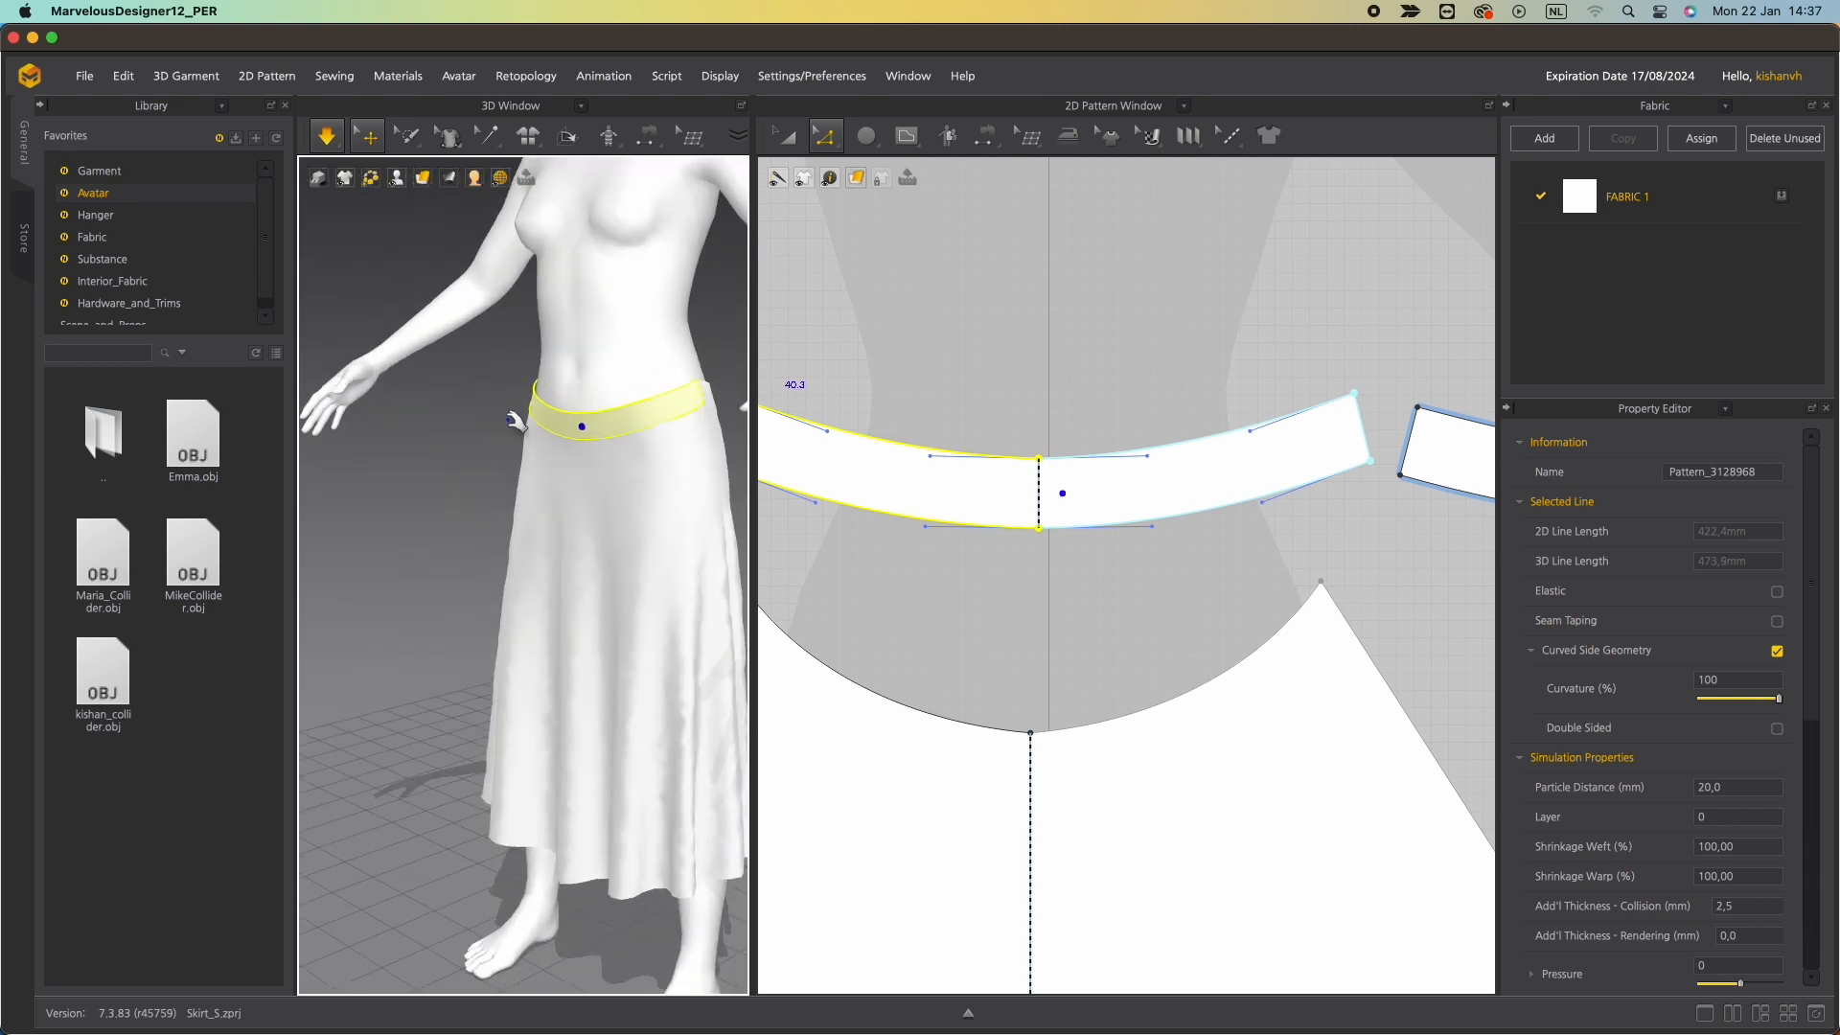
scroll(522, 419, "up", 4)
left_click_drag(607, 331, 612, 235)
right_click_drag(613, 236, 717, 260)
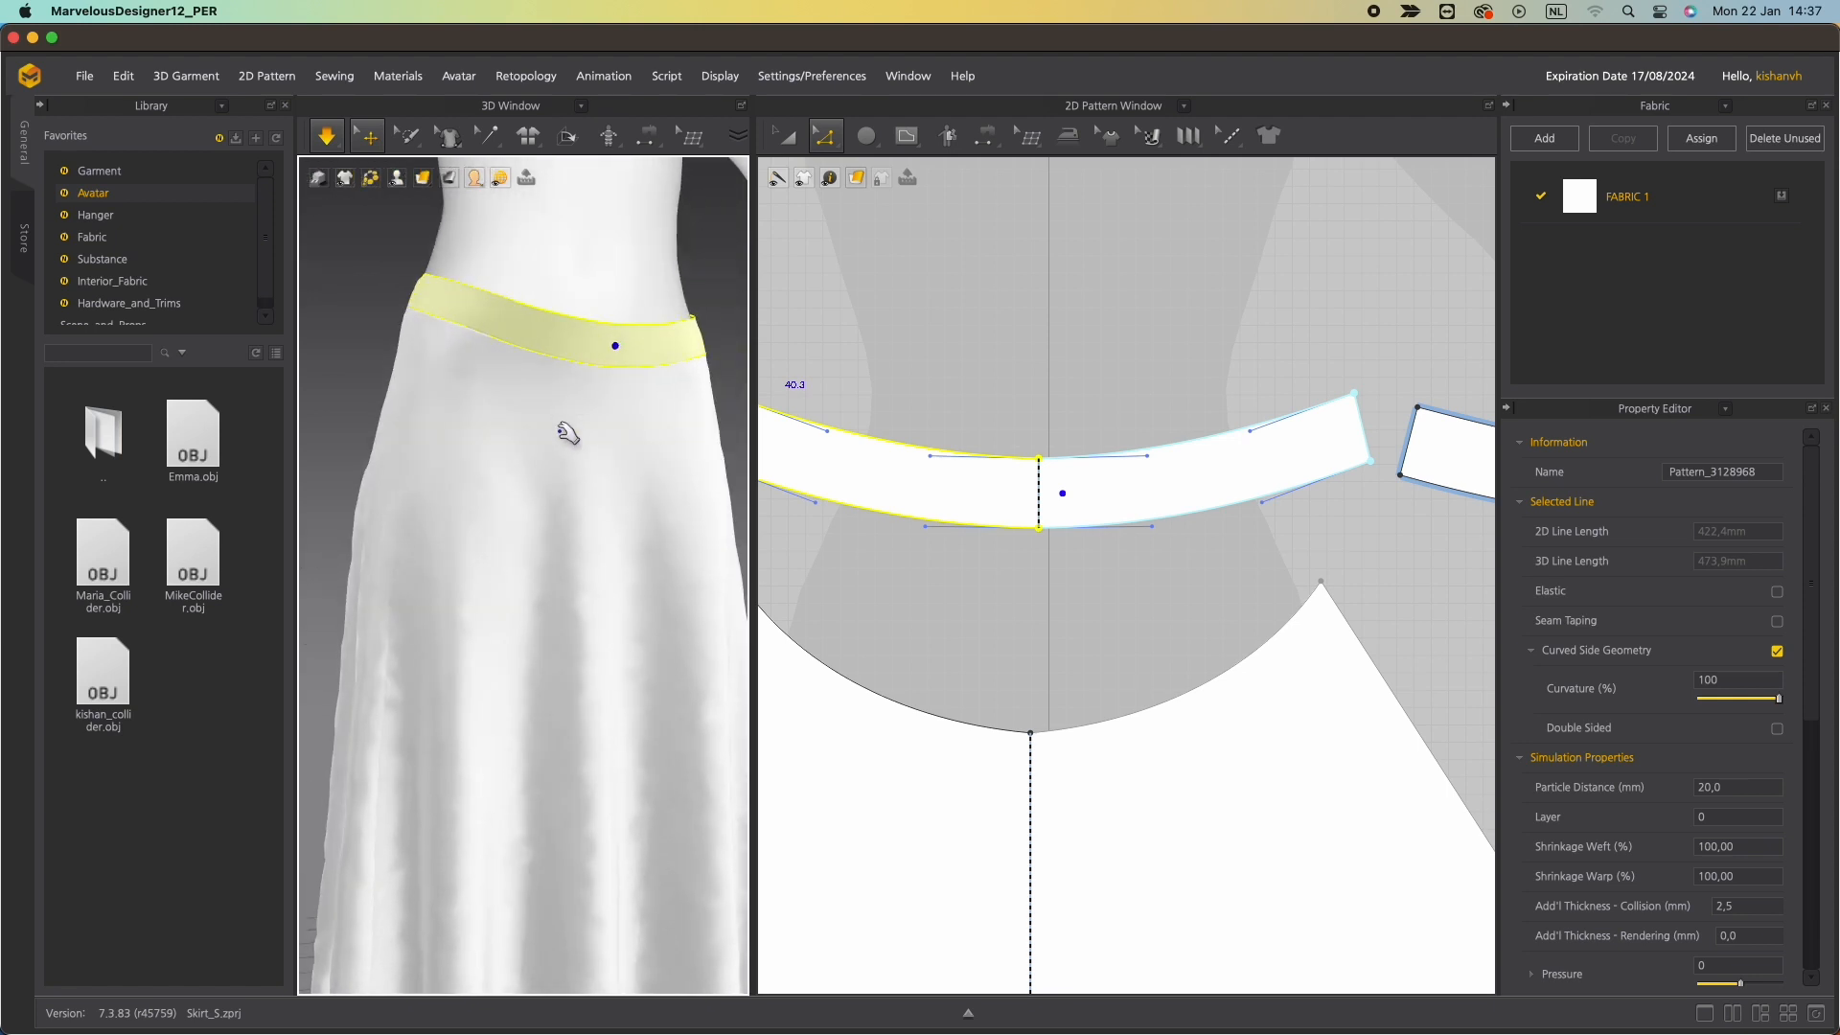
Select the back waistband and inspect its fit on the avatar from behind.
scroll(570, 441, "up", 3)
scroll(571, 441, "down", 5)
right_click_drag(575, 415, 397, 433)
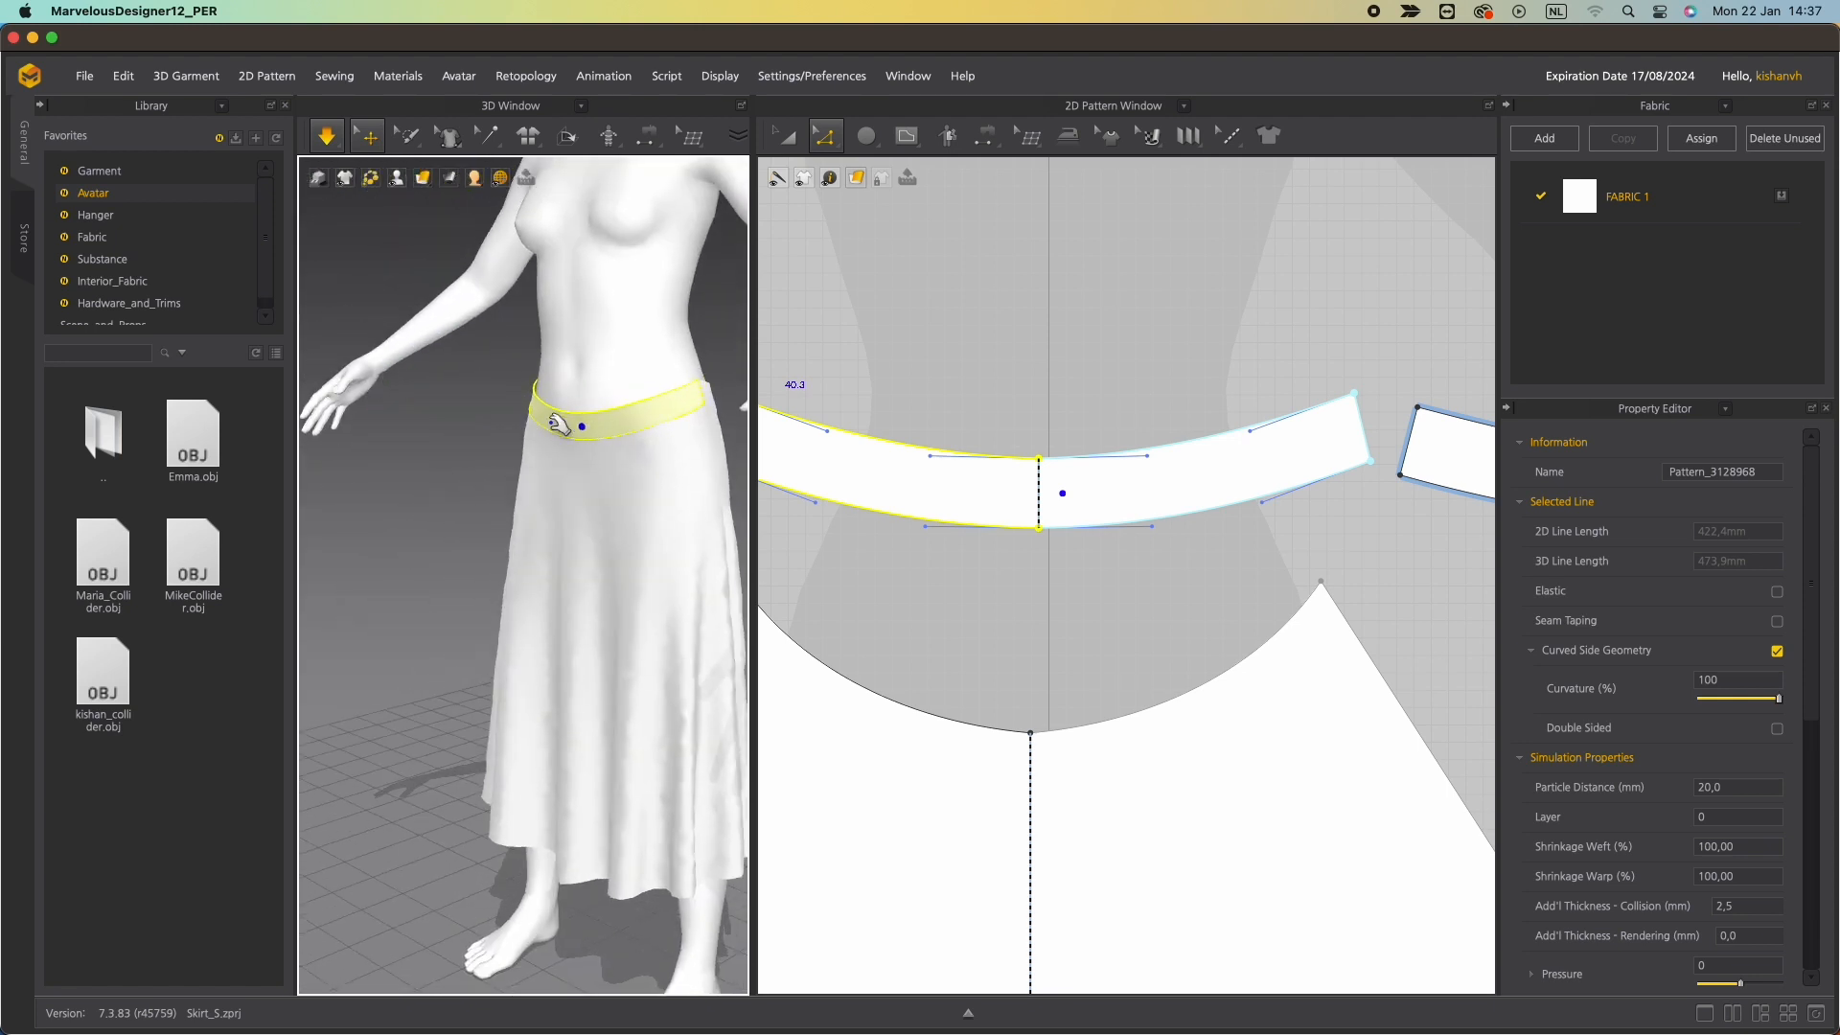
left_click_drag(560, 423, 554, 328)
right_click_drag(671, 386, 518, 401)
left_click(501, 383)
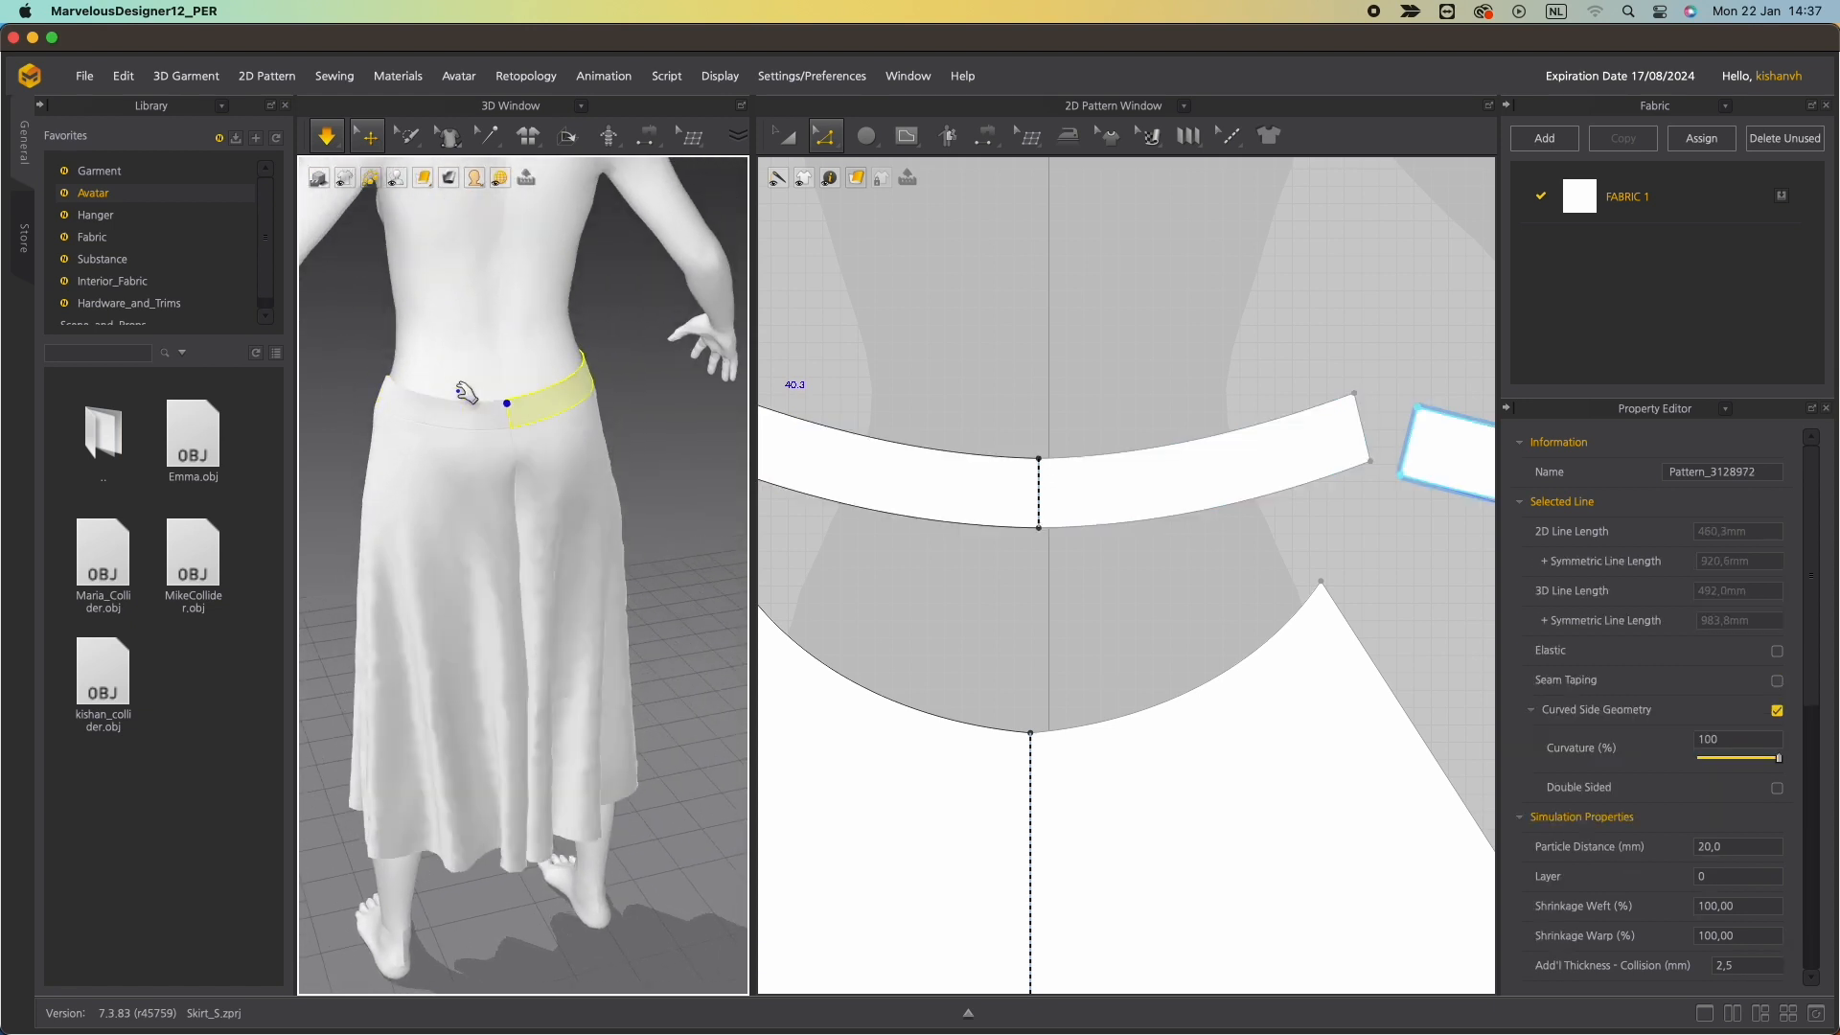
left_click(438, 391)
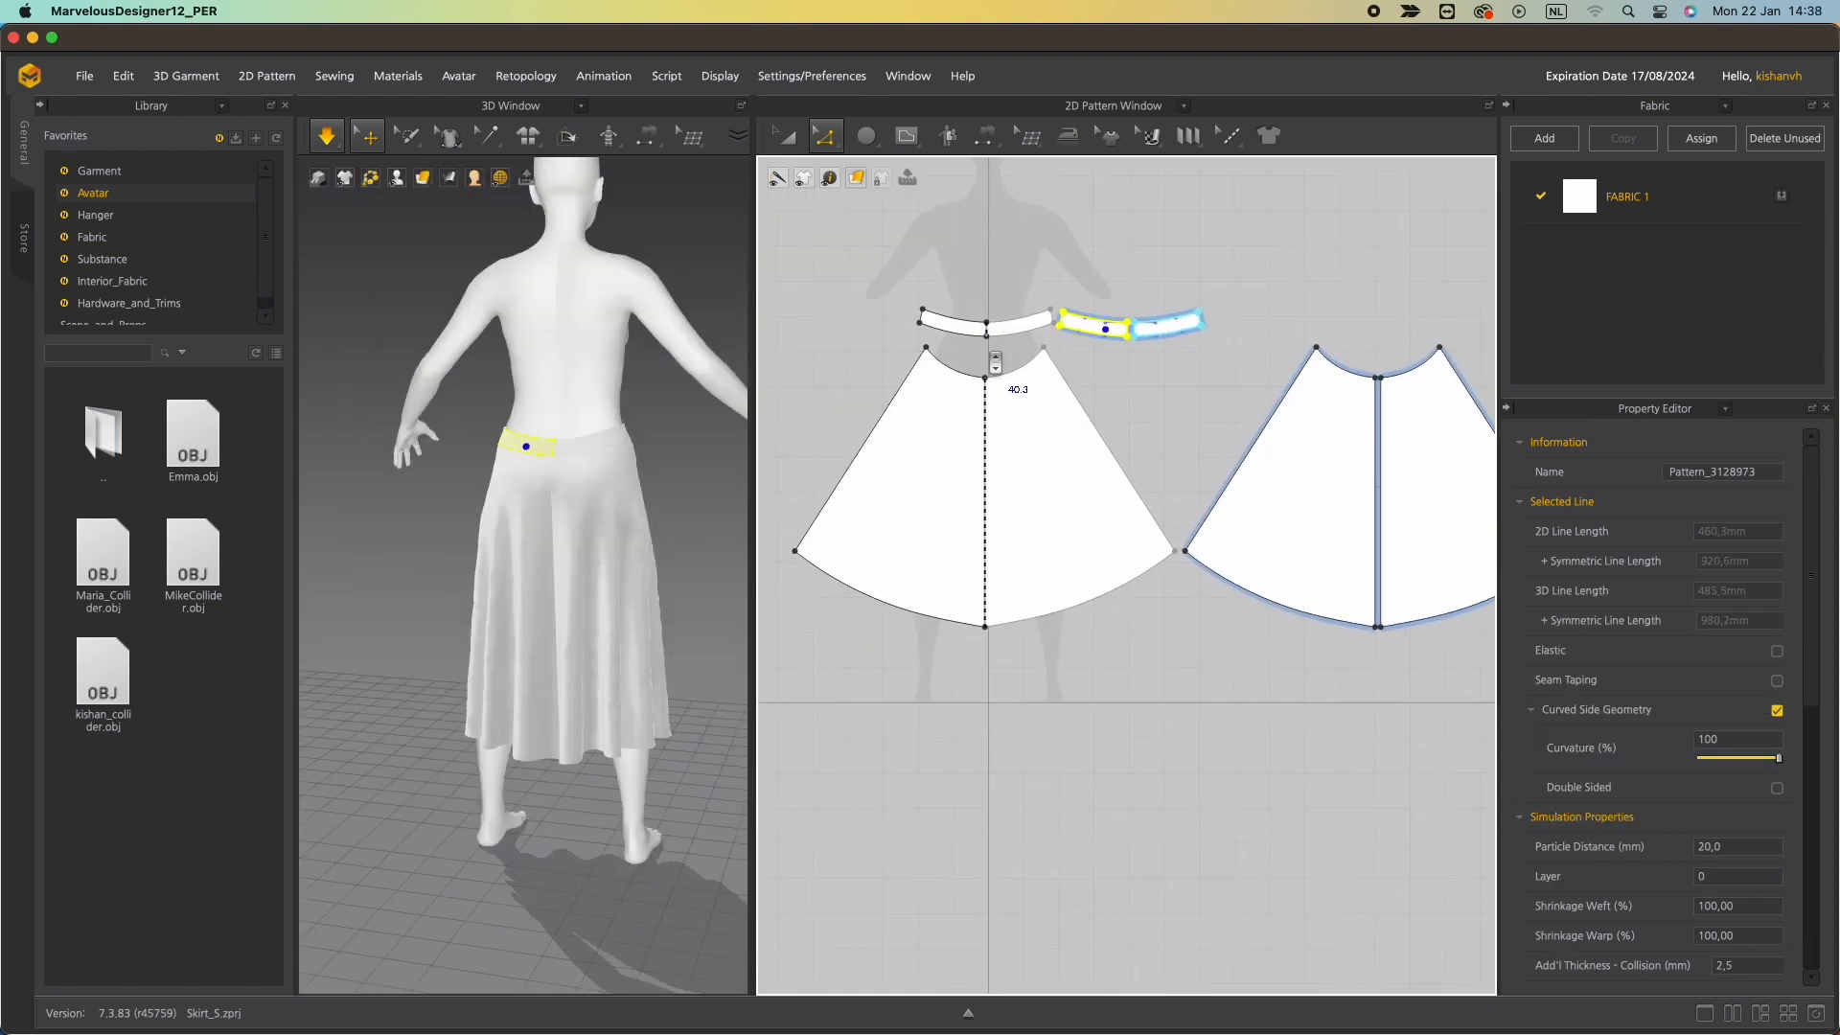
scroll(1019, 637, "up", 5)
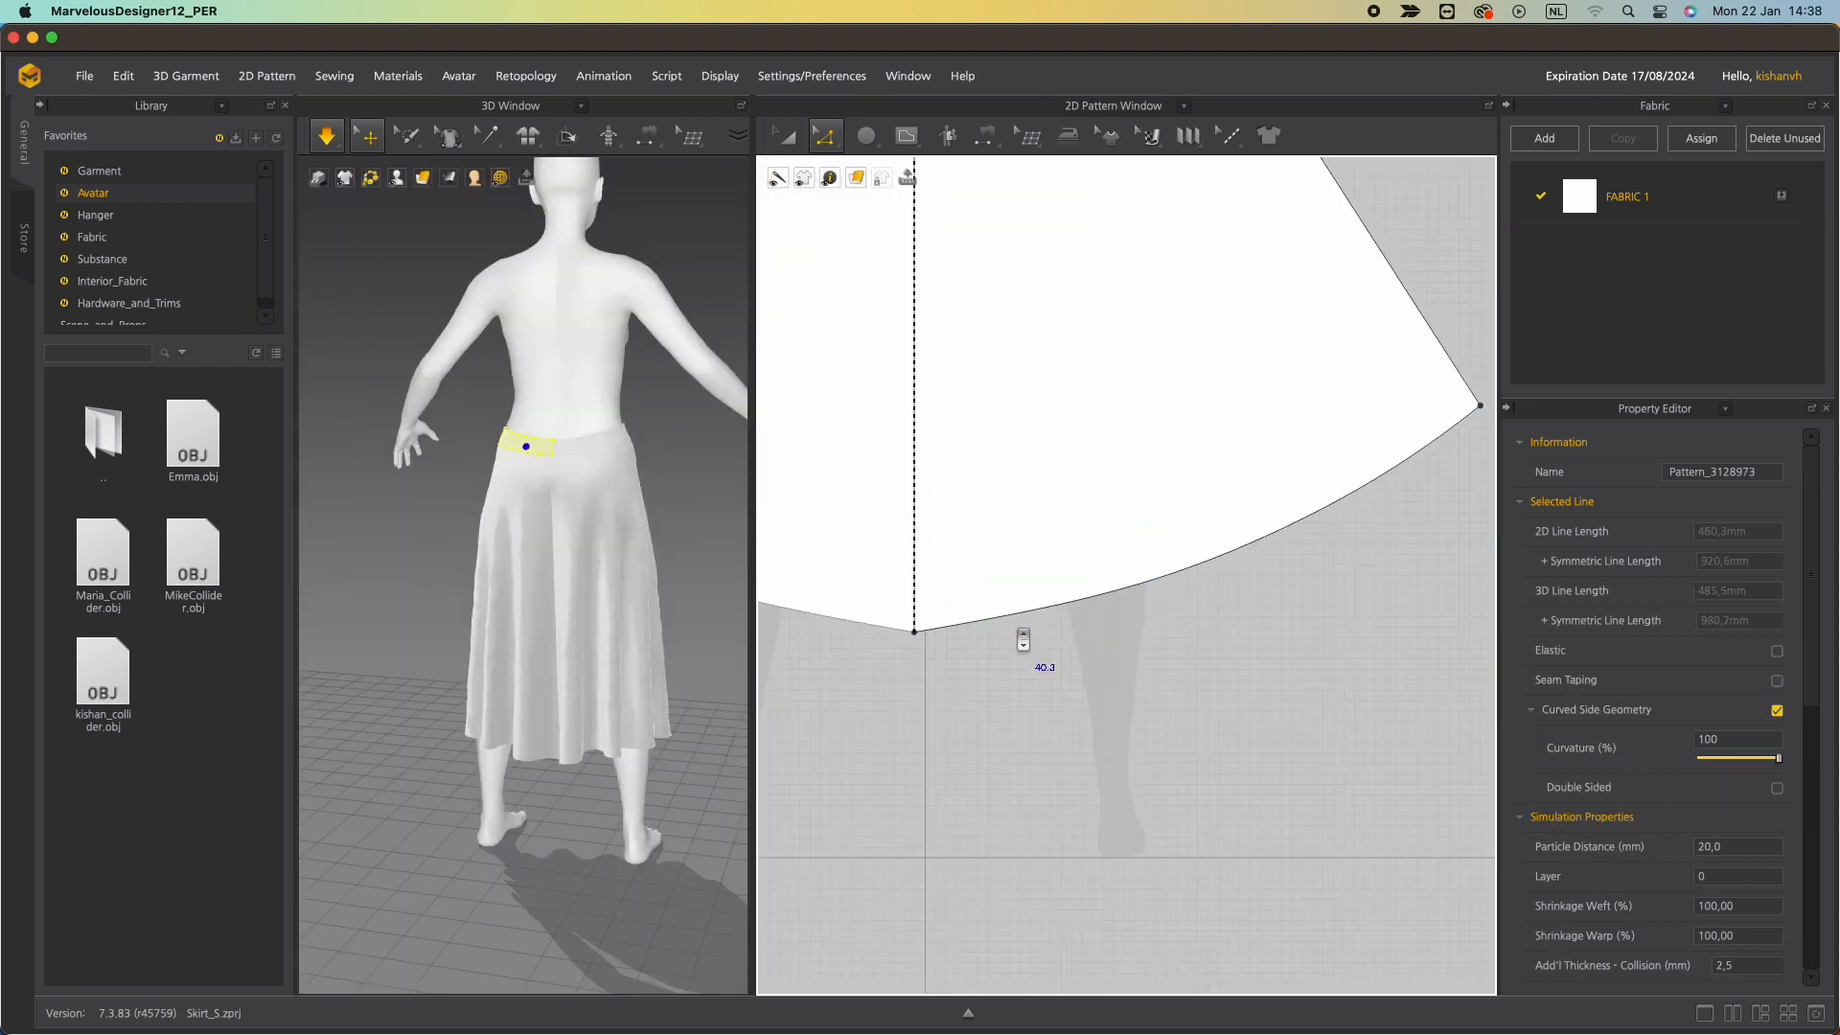
scroll(987, 536, "down", 5)
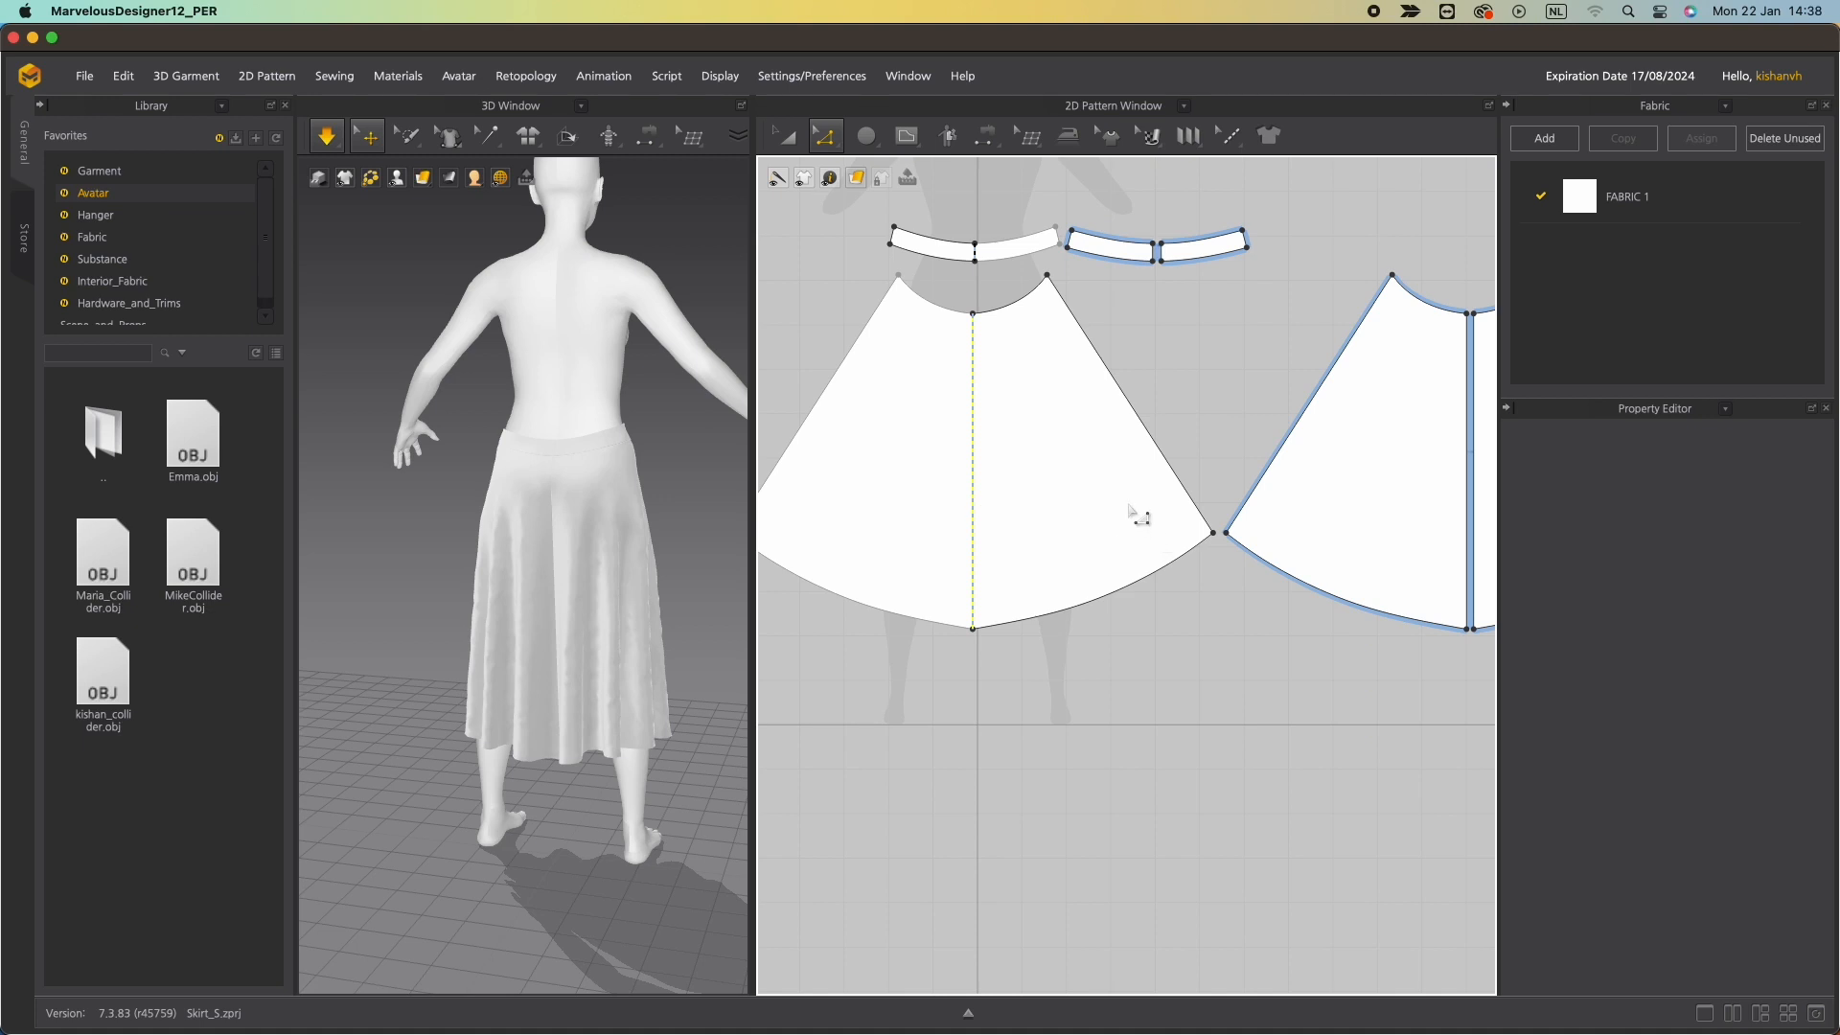
Examine the back skirt panel's centre line length in the 2D pattern.
middle_click_drag(1156, 488, 1003, 485)
left_click(1317, 587)
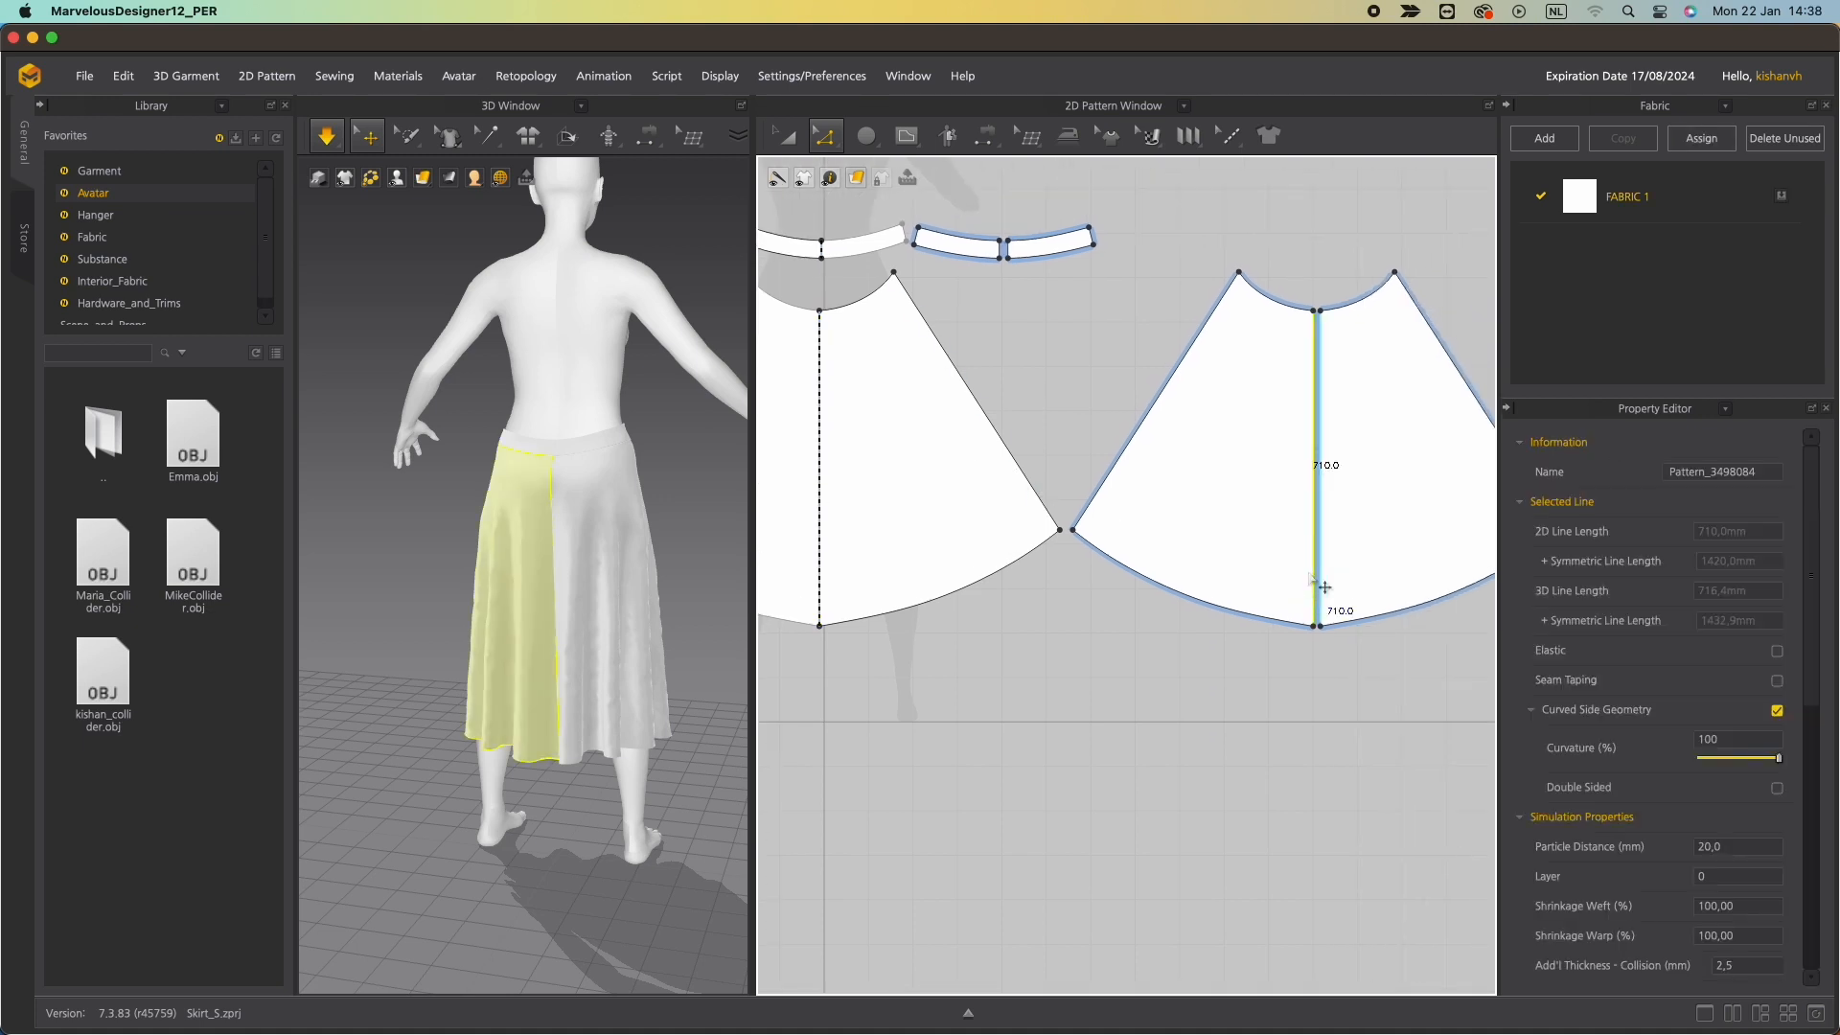
middle_click_drag(968, 616, 1076, 645)
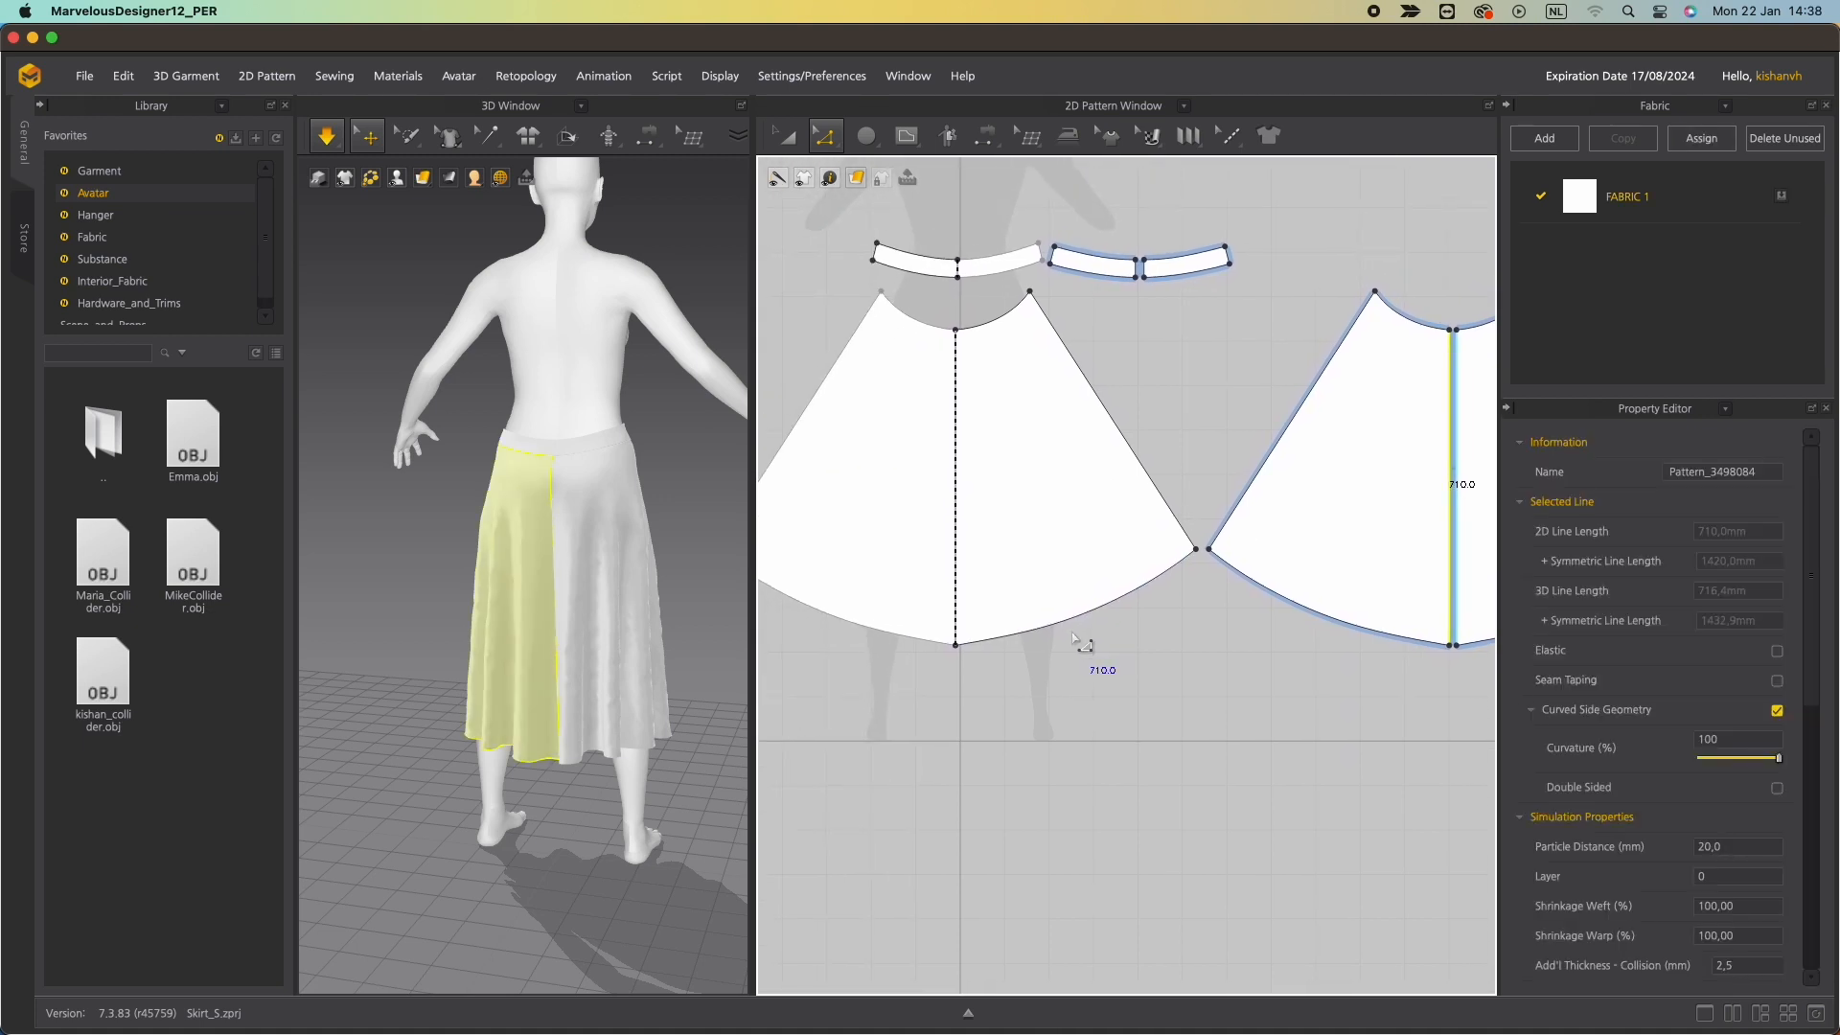
scroll(928, 640, "up", 5)
scroll(922, 638, "down", 3)
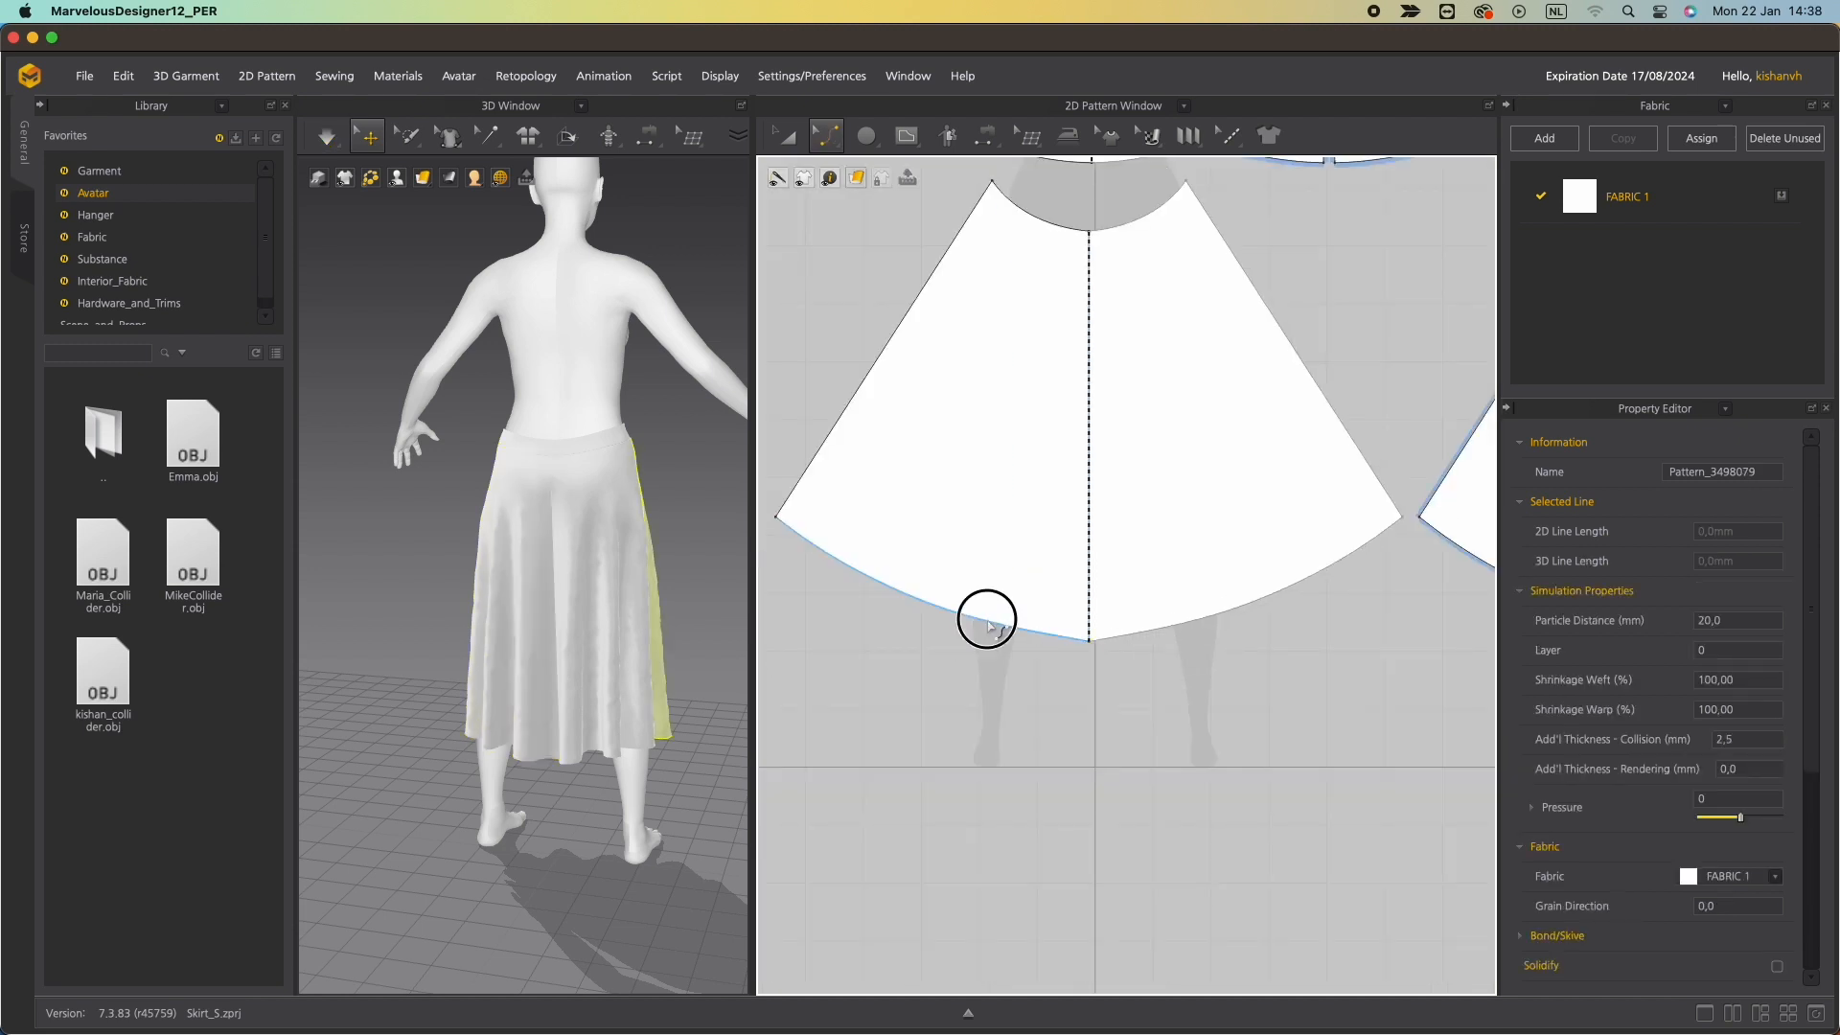
Set the front skirt panel's hem edge length to 590 mm, changing it from the End direction.
left_click(987, 628)
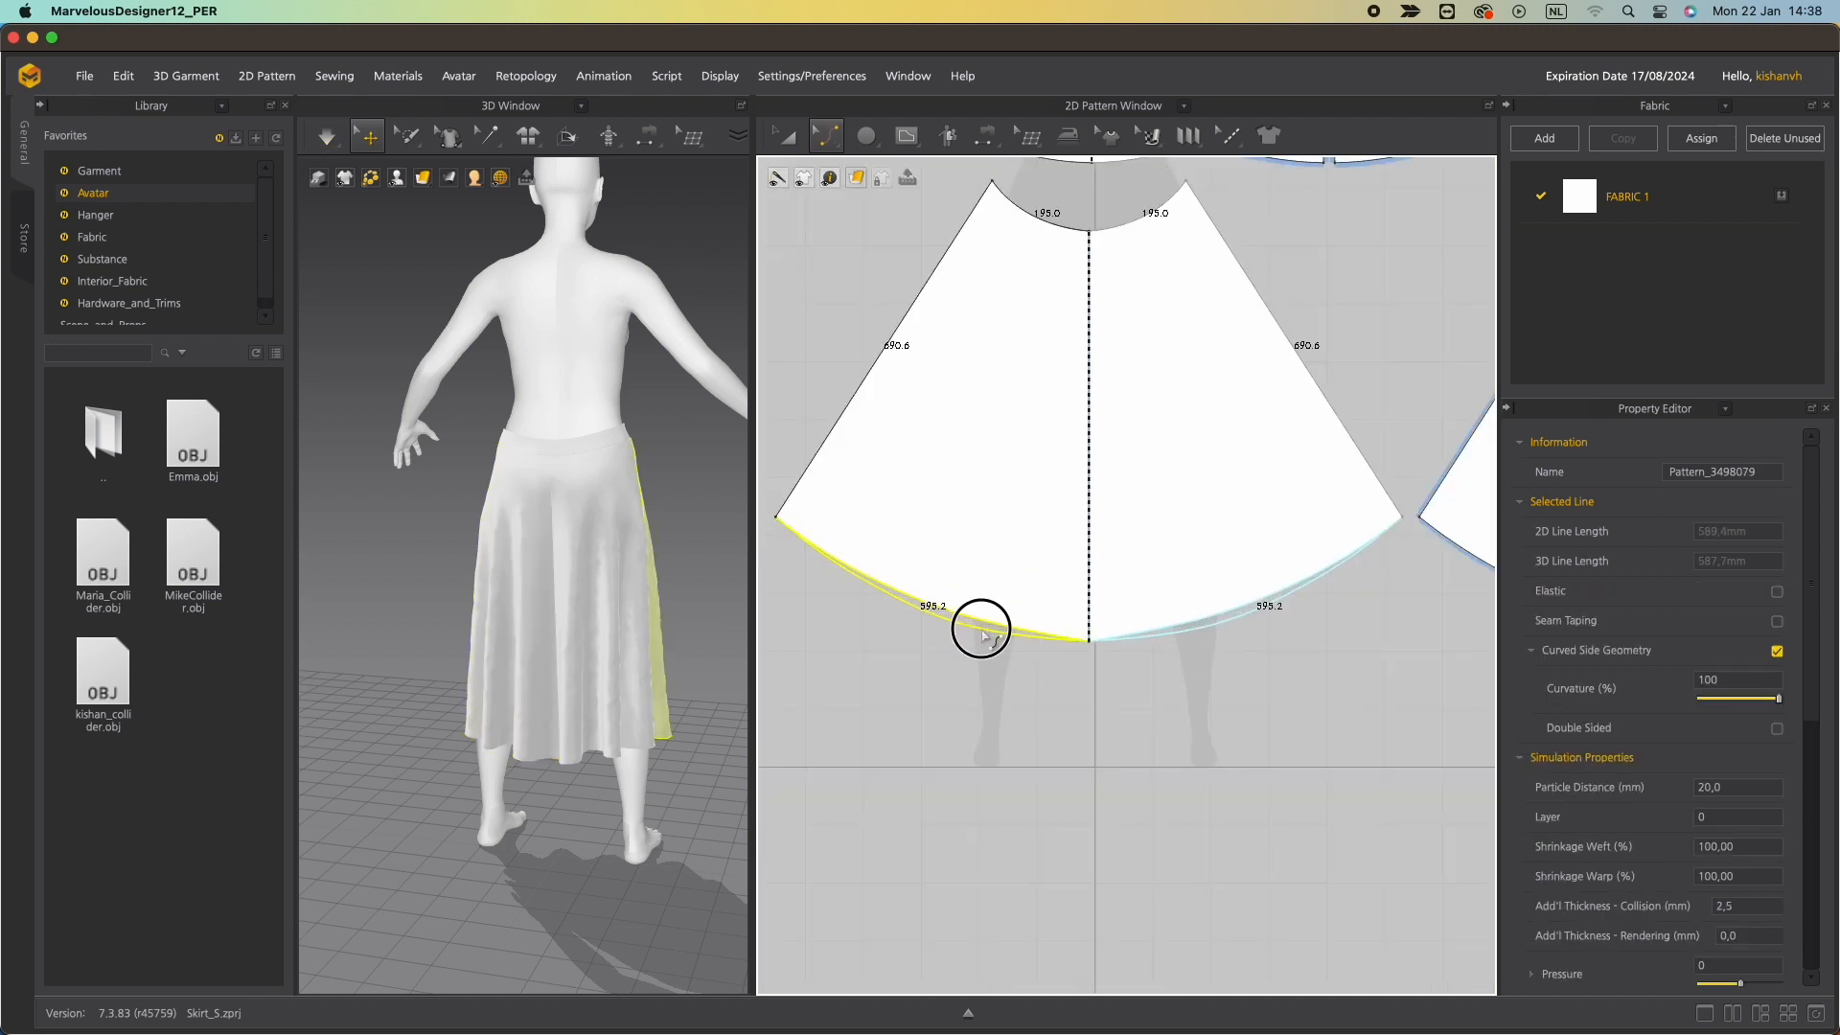
left_click_drag(985, 630, 988, 631)
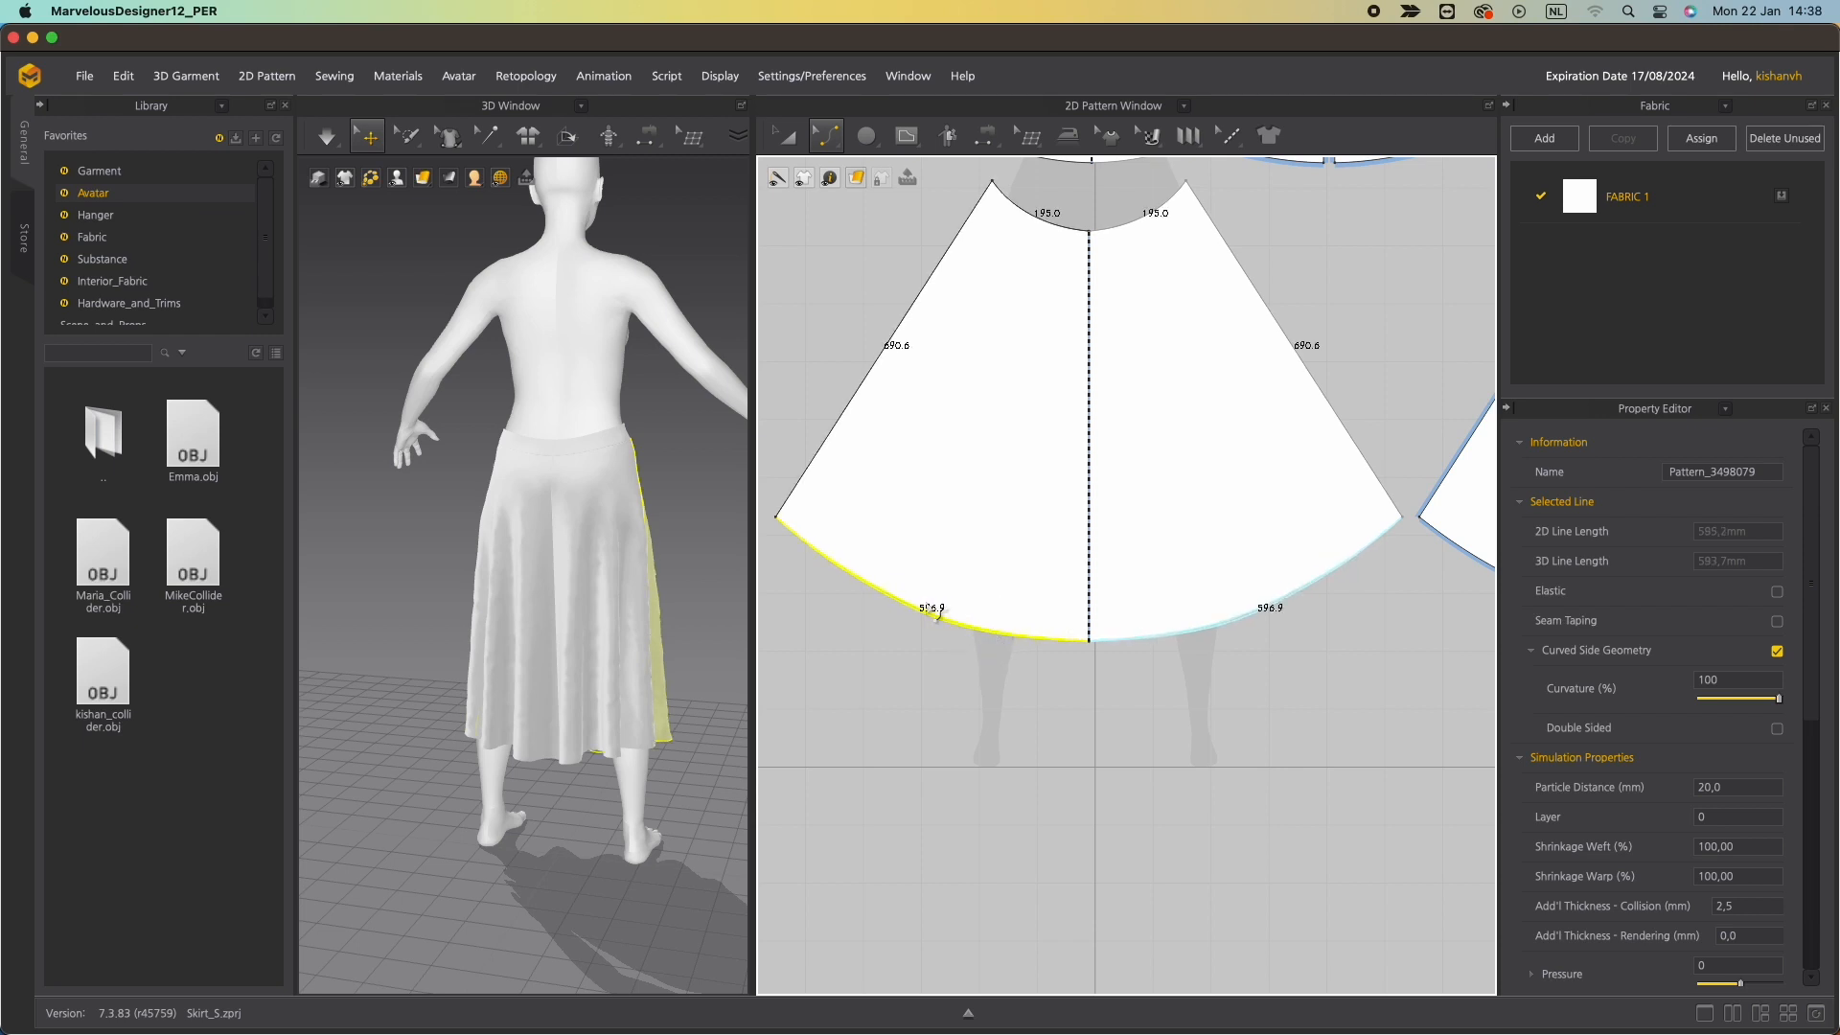
right_click(865, 589)
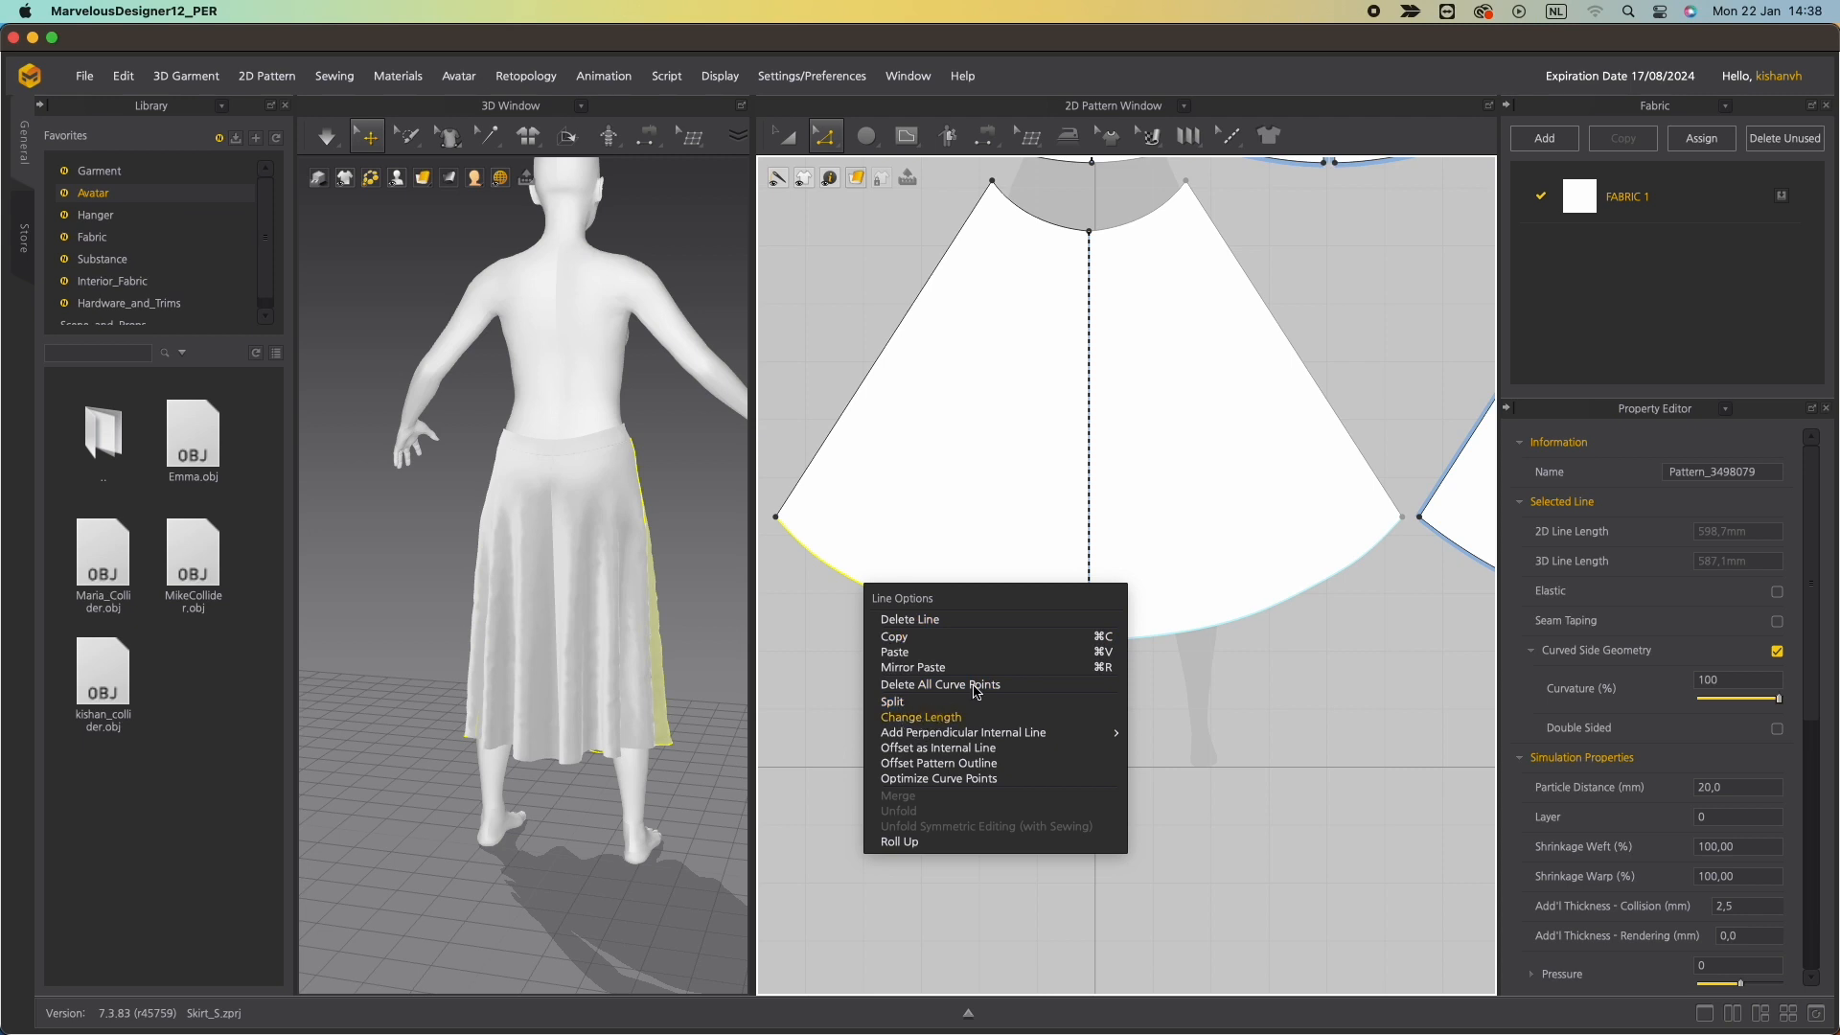
left_click(921, 717)
type("590")
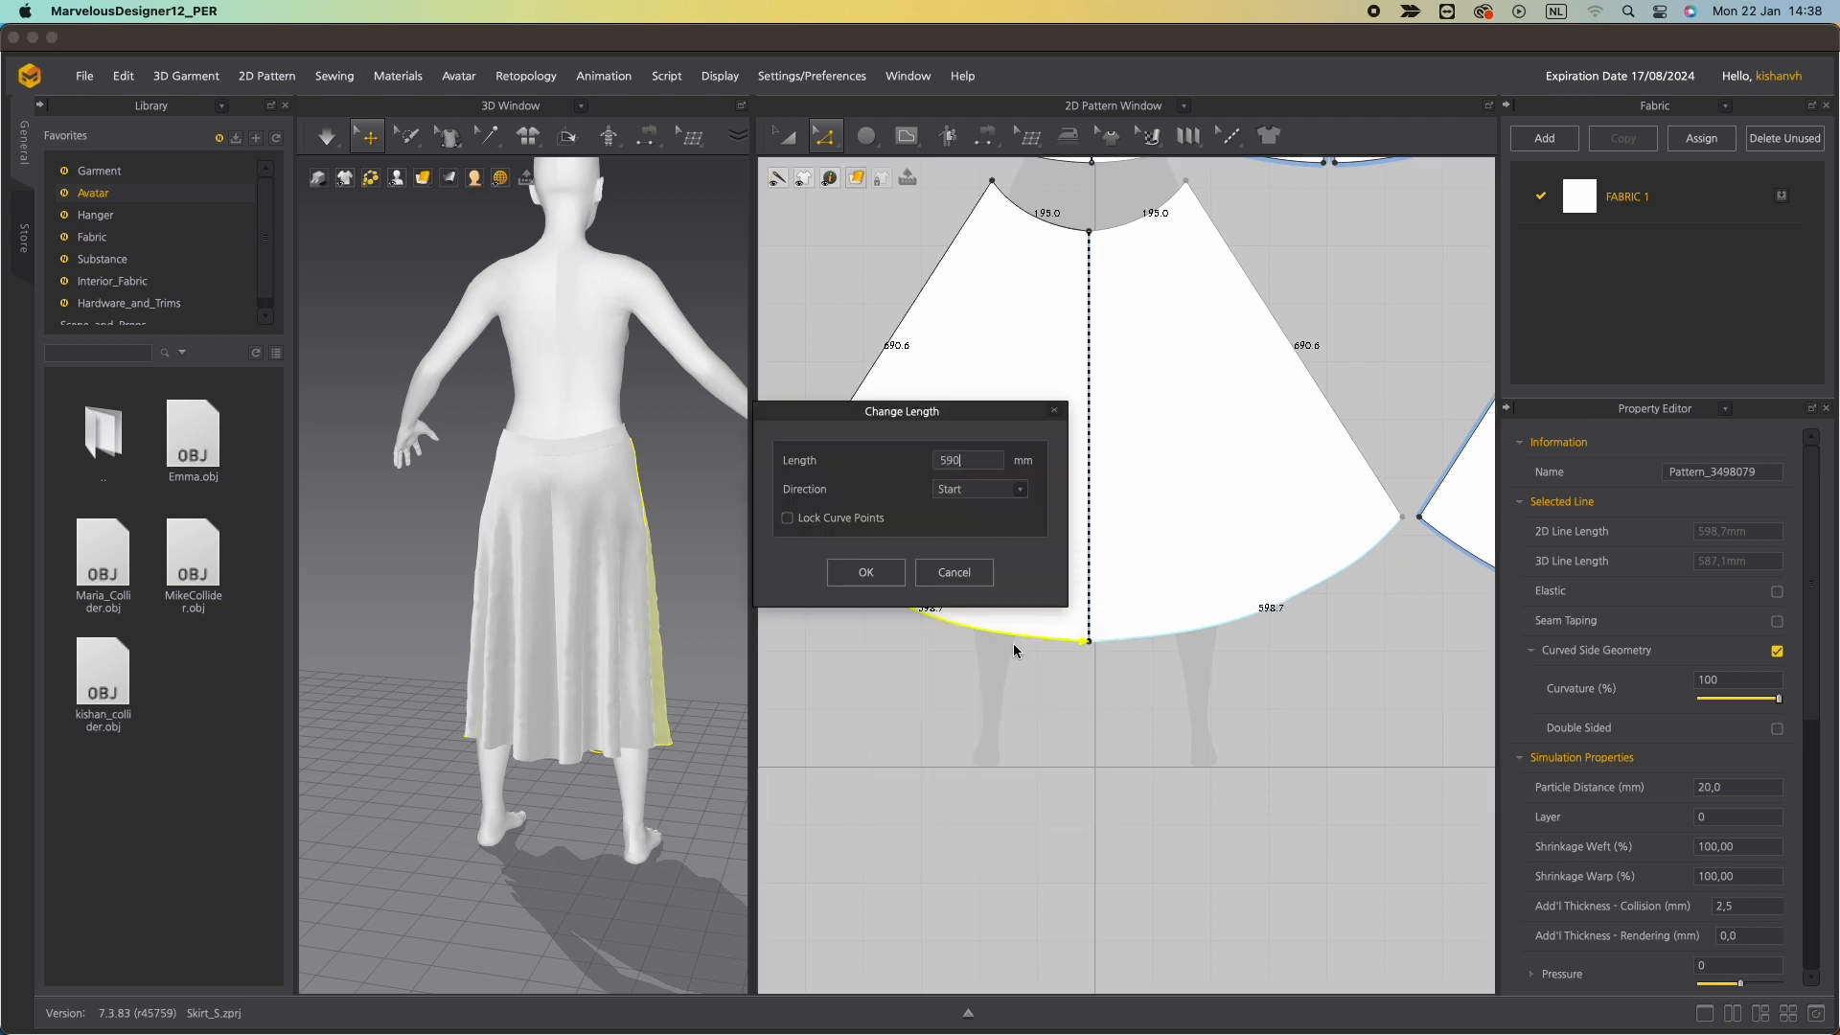
left_click_drag(902, 414, 942, 688)
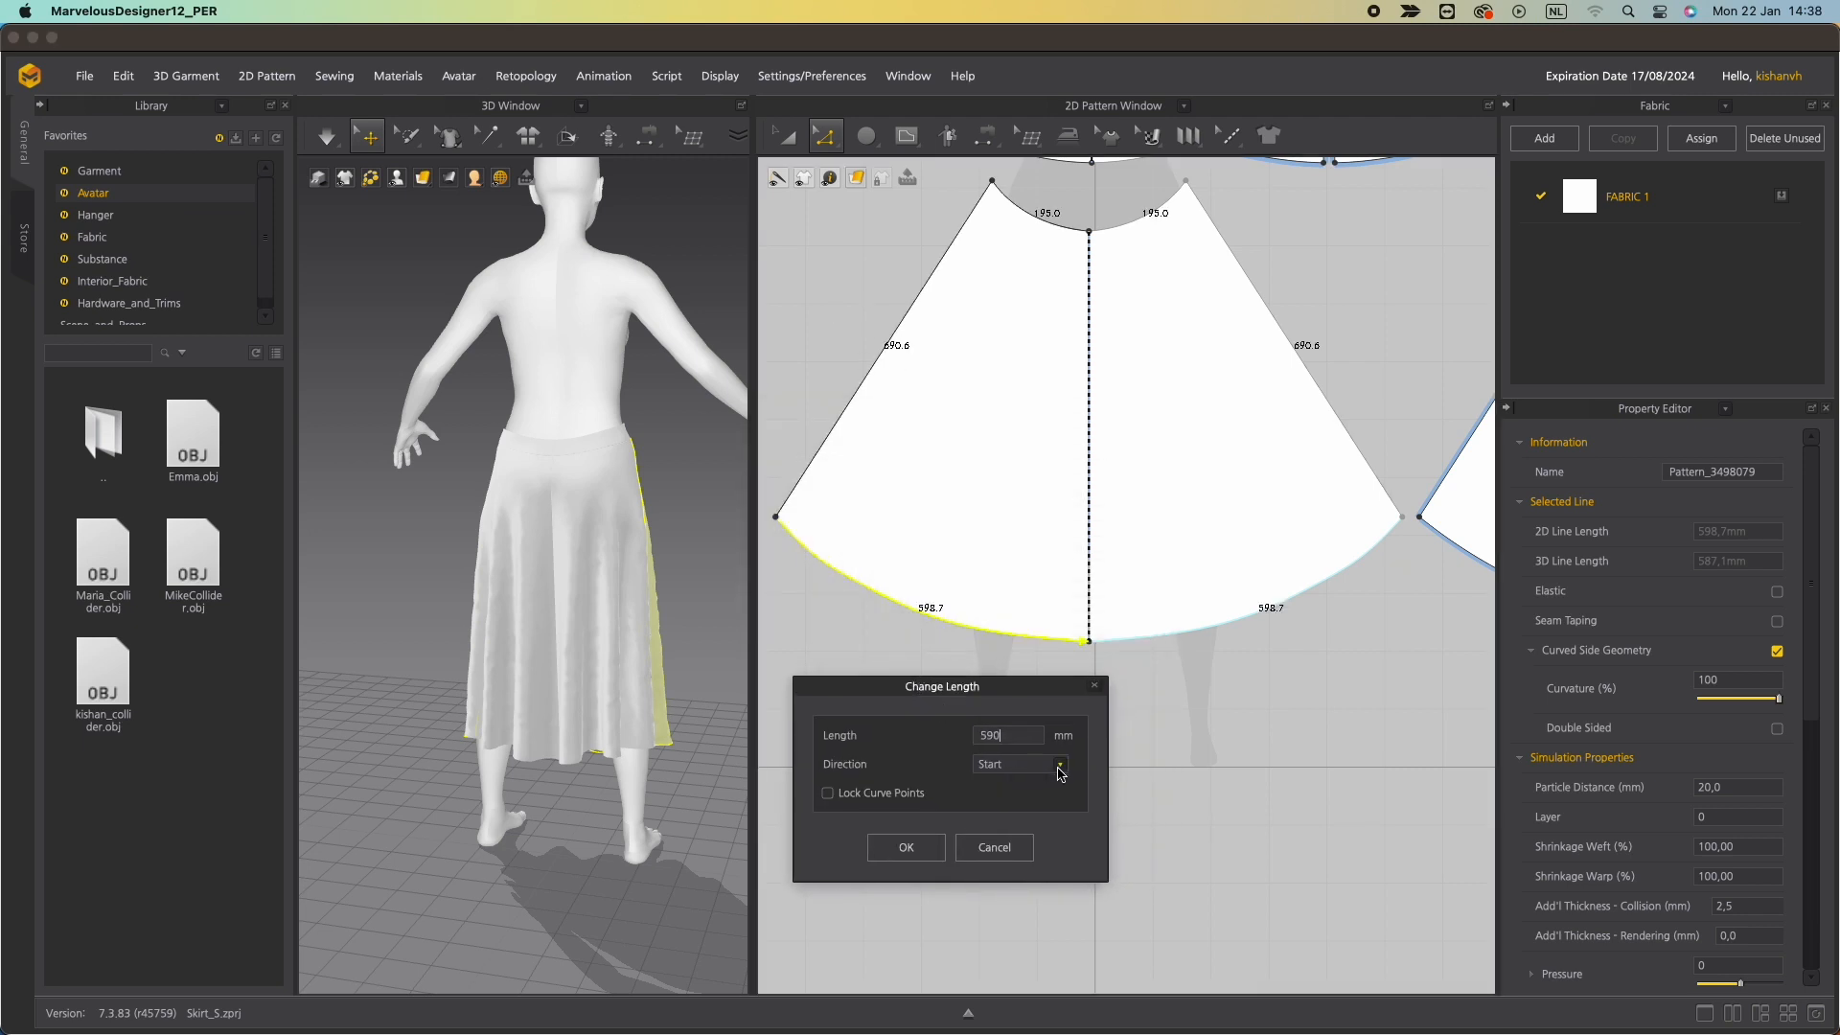
left_click(1060, 765)
left_click(982, 788)
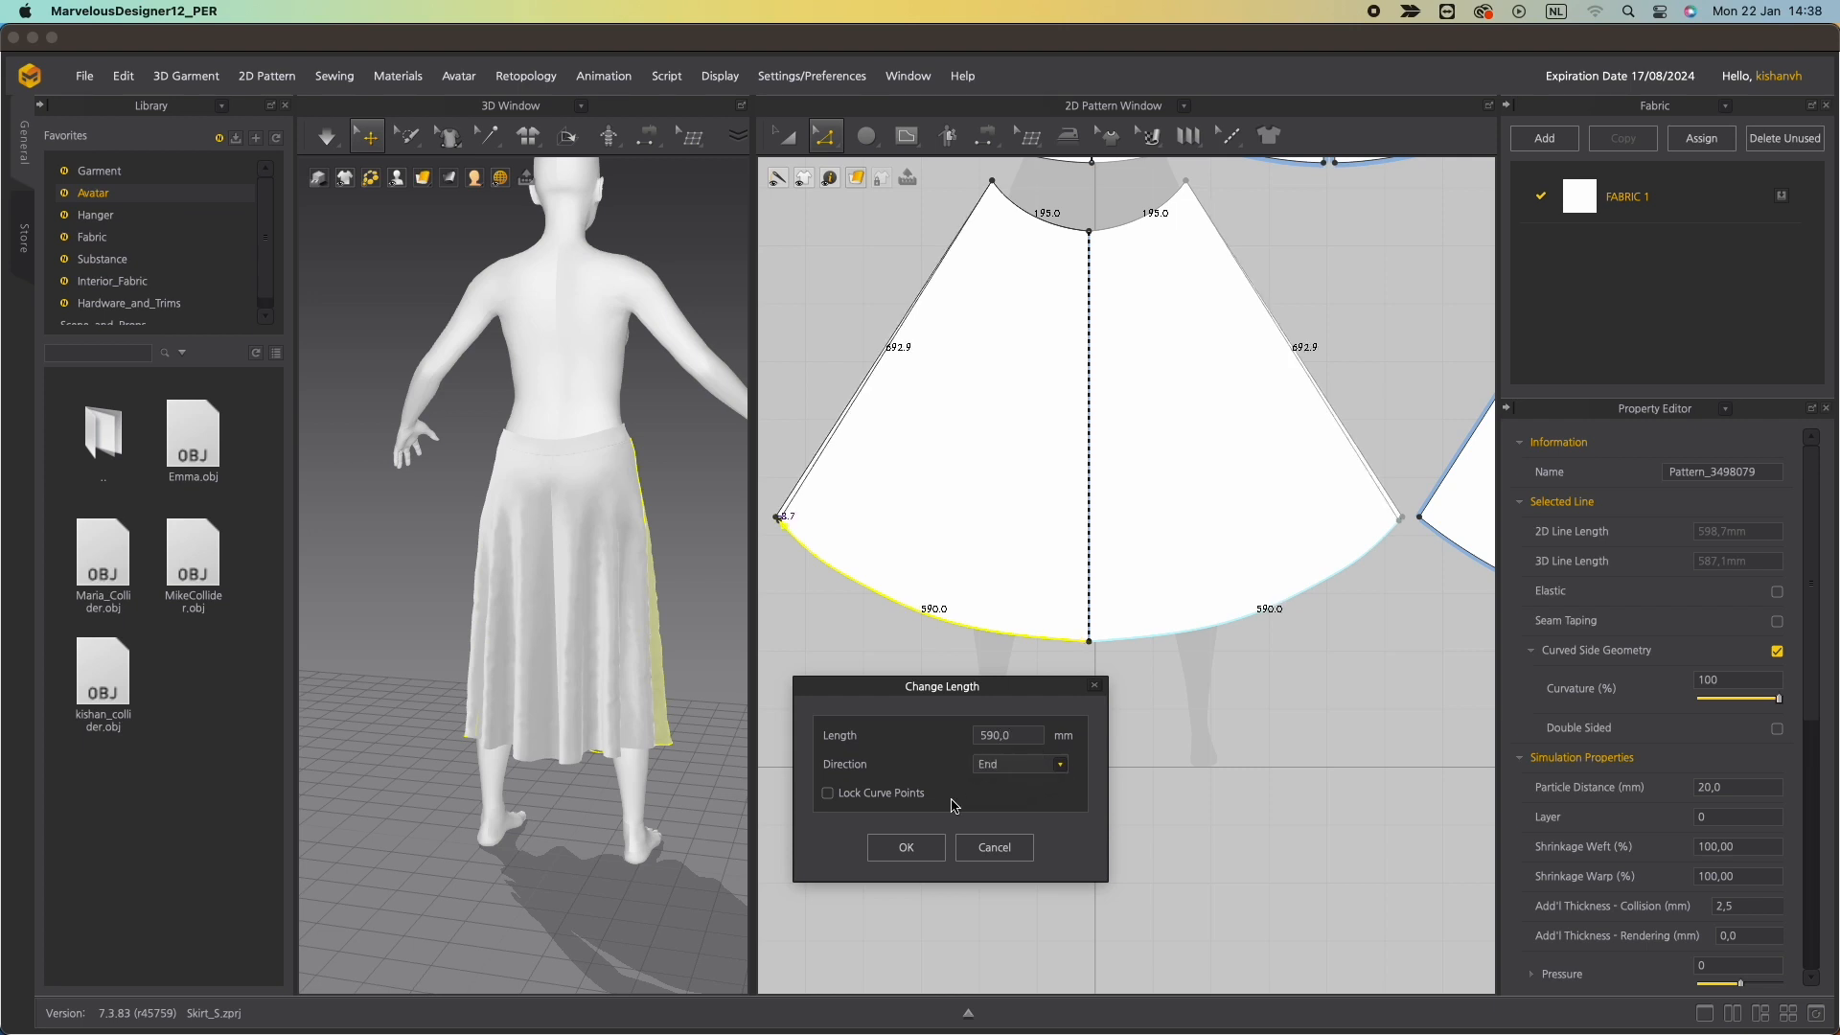
left_click(918, 851)
Inspect the skirt and waistband fit on the avatar from the front, side and back.
left_click_drag(509, 467, 514, 406)
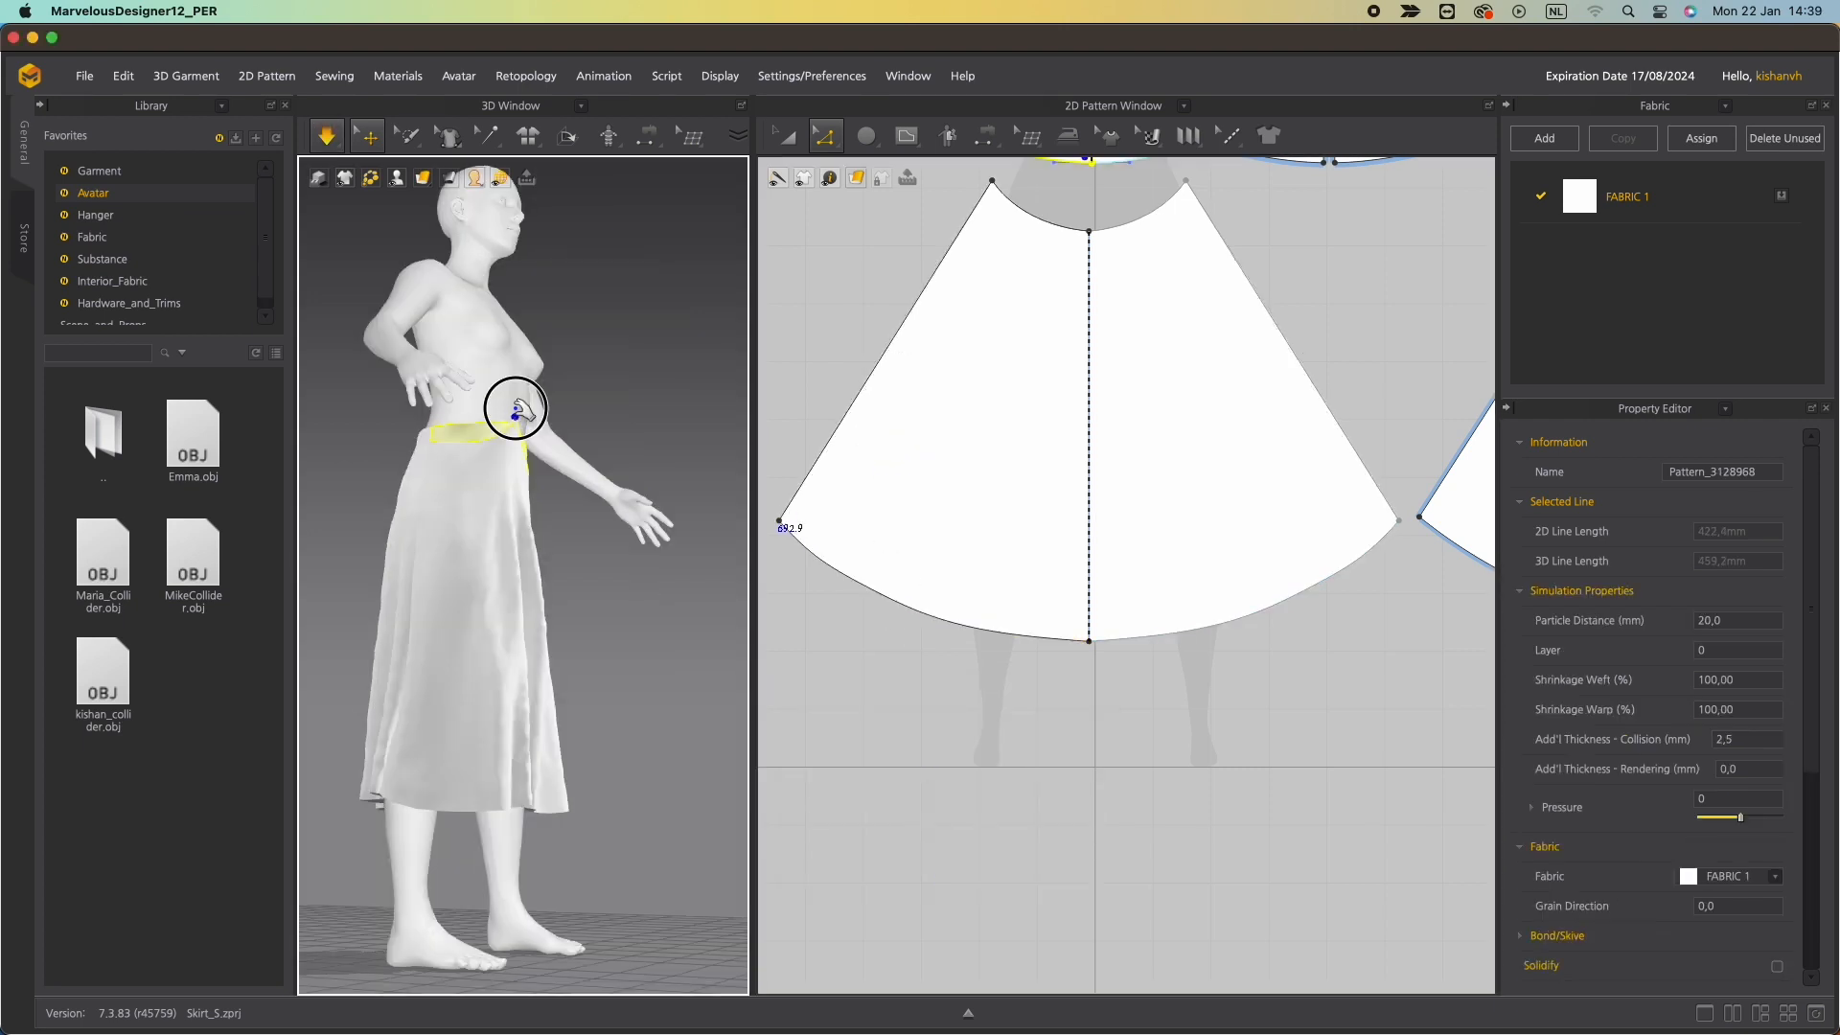
right_click_drag(372, 796, 375, 513)
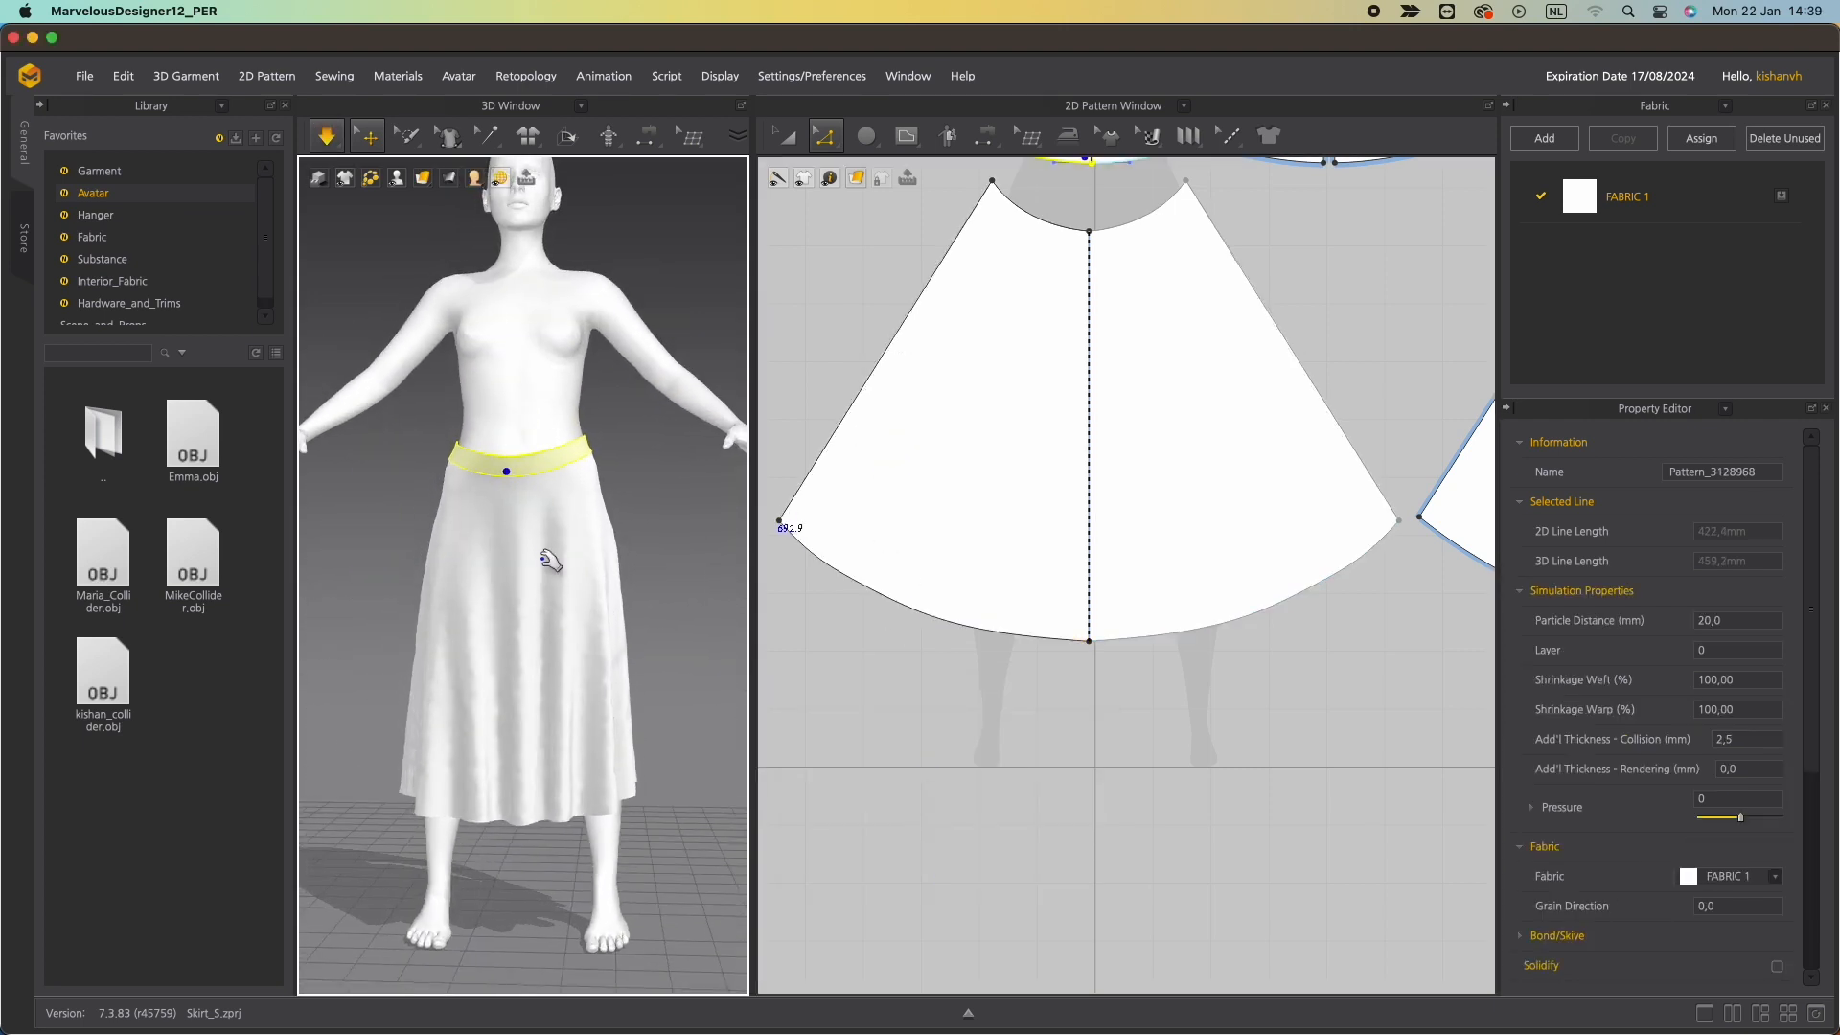
left_click(518, 406)
left_click(642, 519)
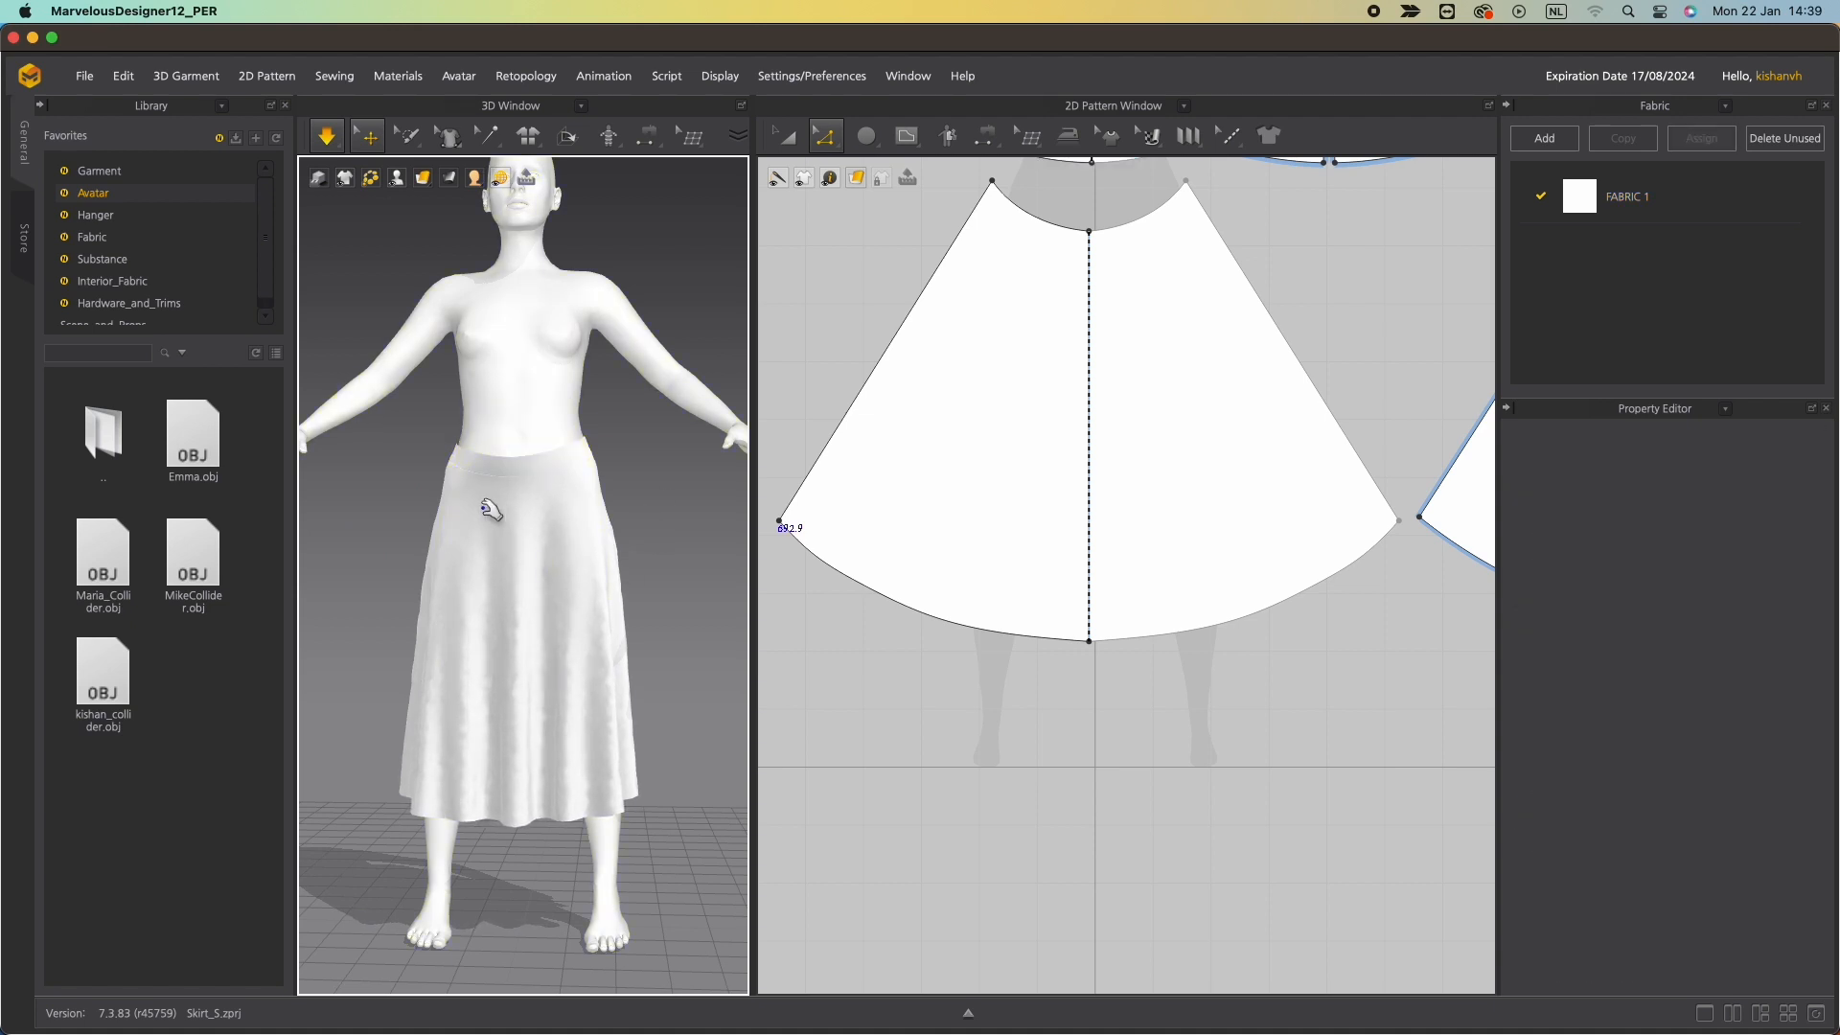
left_click_drag(509, 467, 524, 421)
right_click_drag(505, 463, 261, 609)
mouse_move(536, 357)
left_mouse_down()
mouse_move(538, 339)
mouse_move(534, 360)
mouse_move(607, 329)
mouse_move(518, 344)
left_mouse_up()
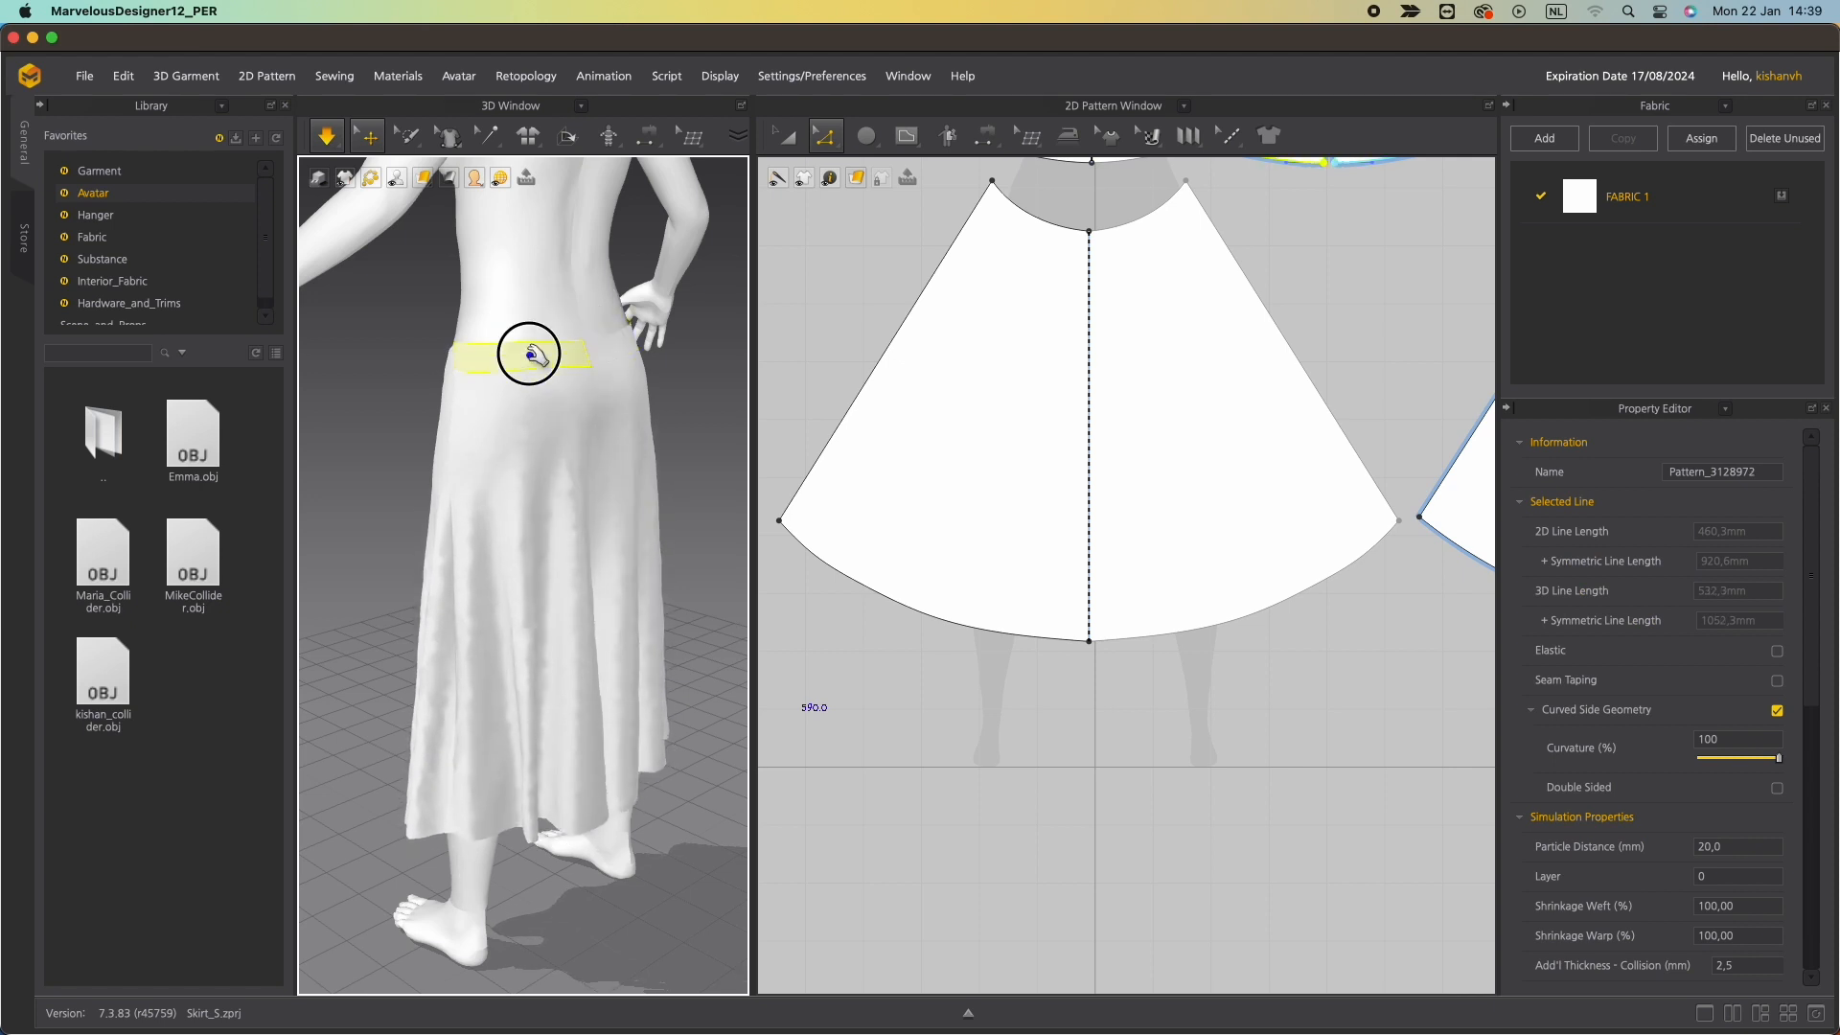
left_click(517, 410)
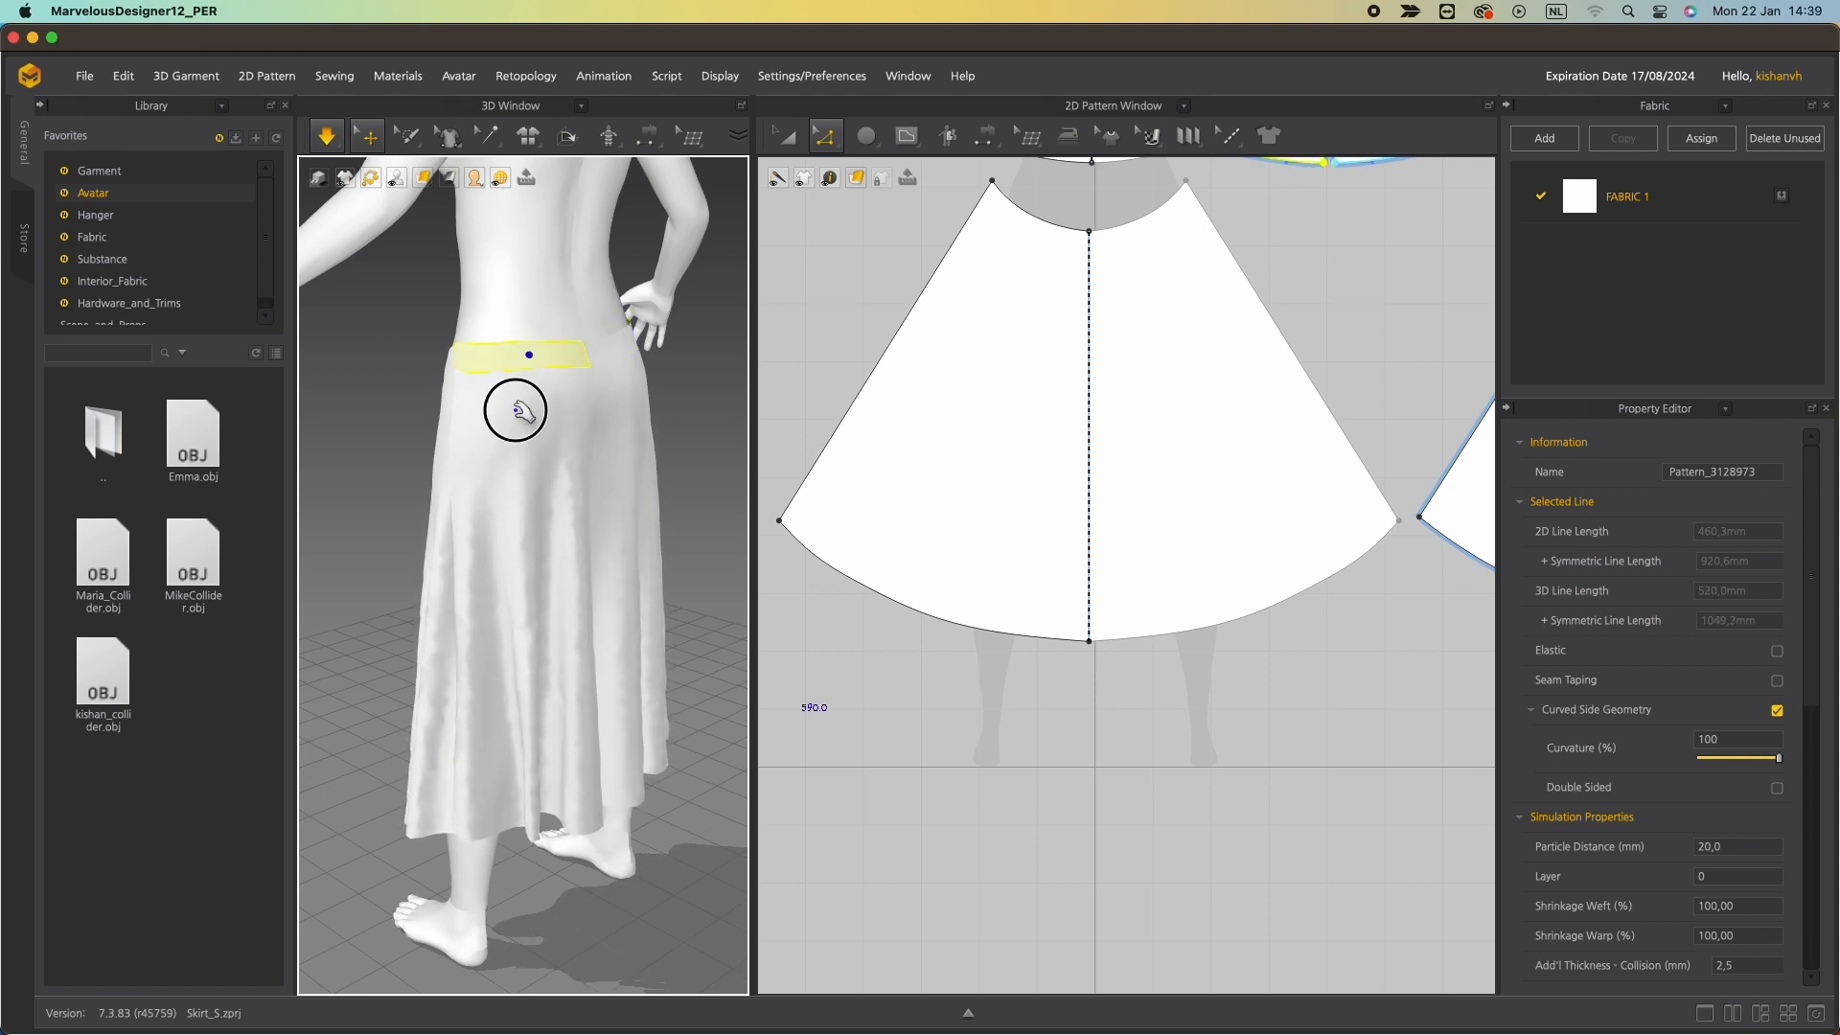
Offset the front skirt panel's hem as a 5 mm internal line.
scroll(563, 522, "up", 3)
right_click_drag(491, 508, 744, 579)
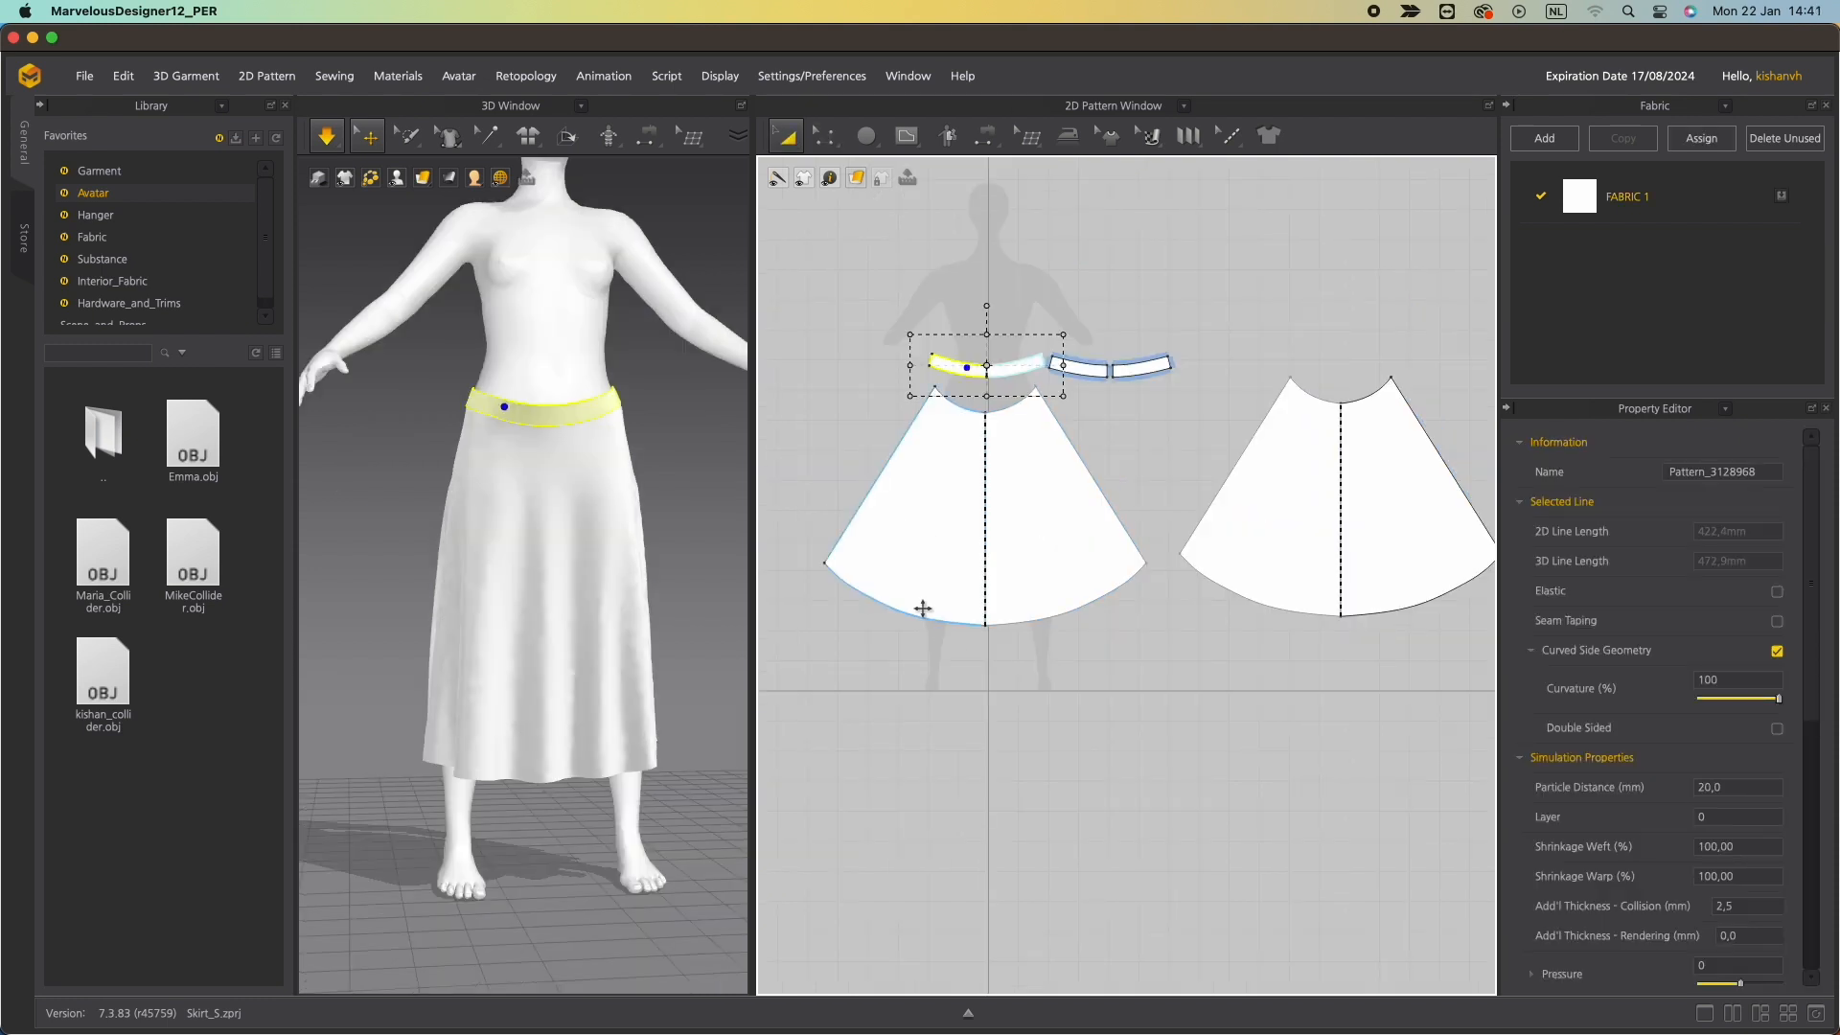
key("z")
left_click(925, 621)
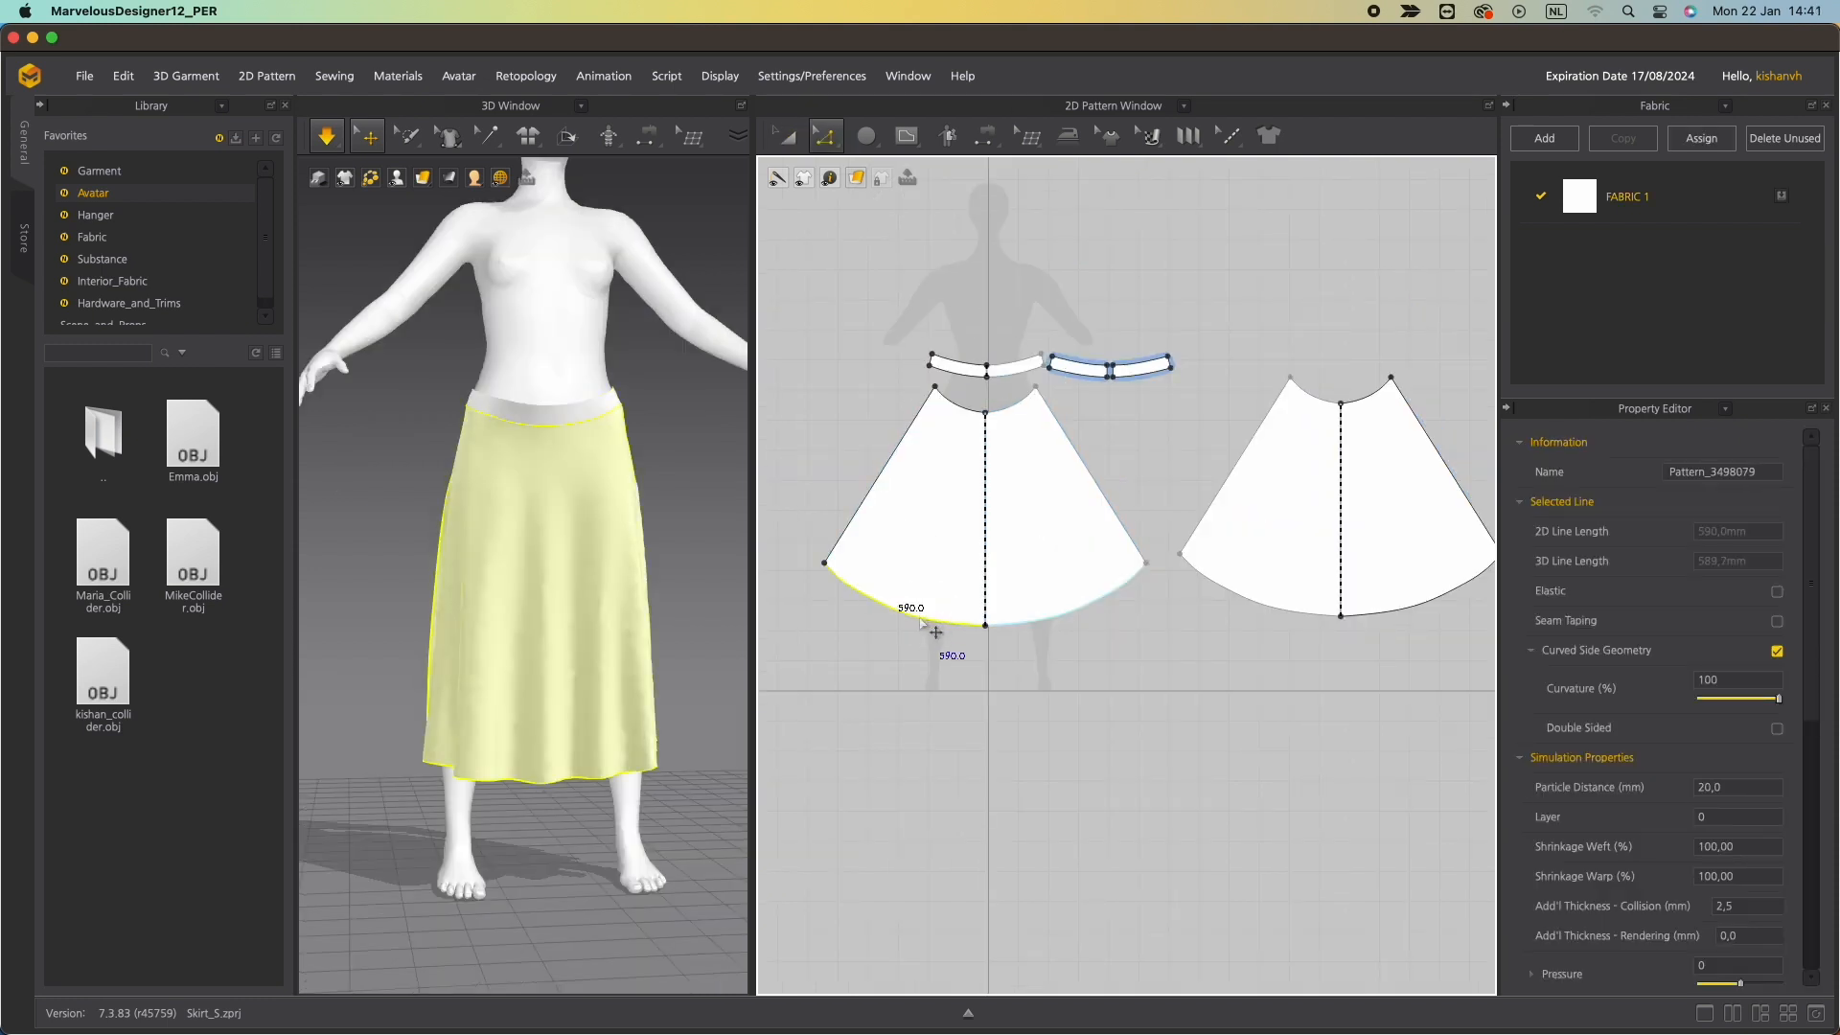
right_click(915, 620)
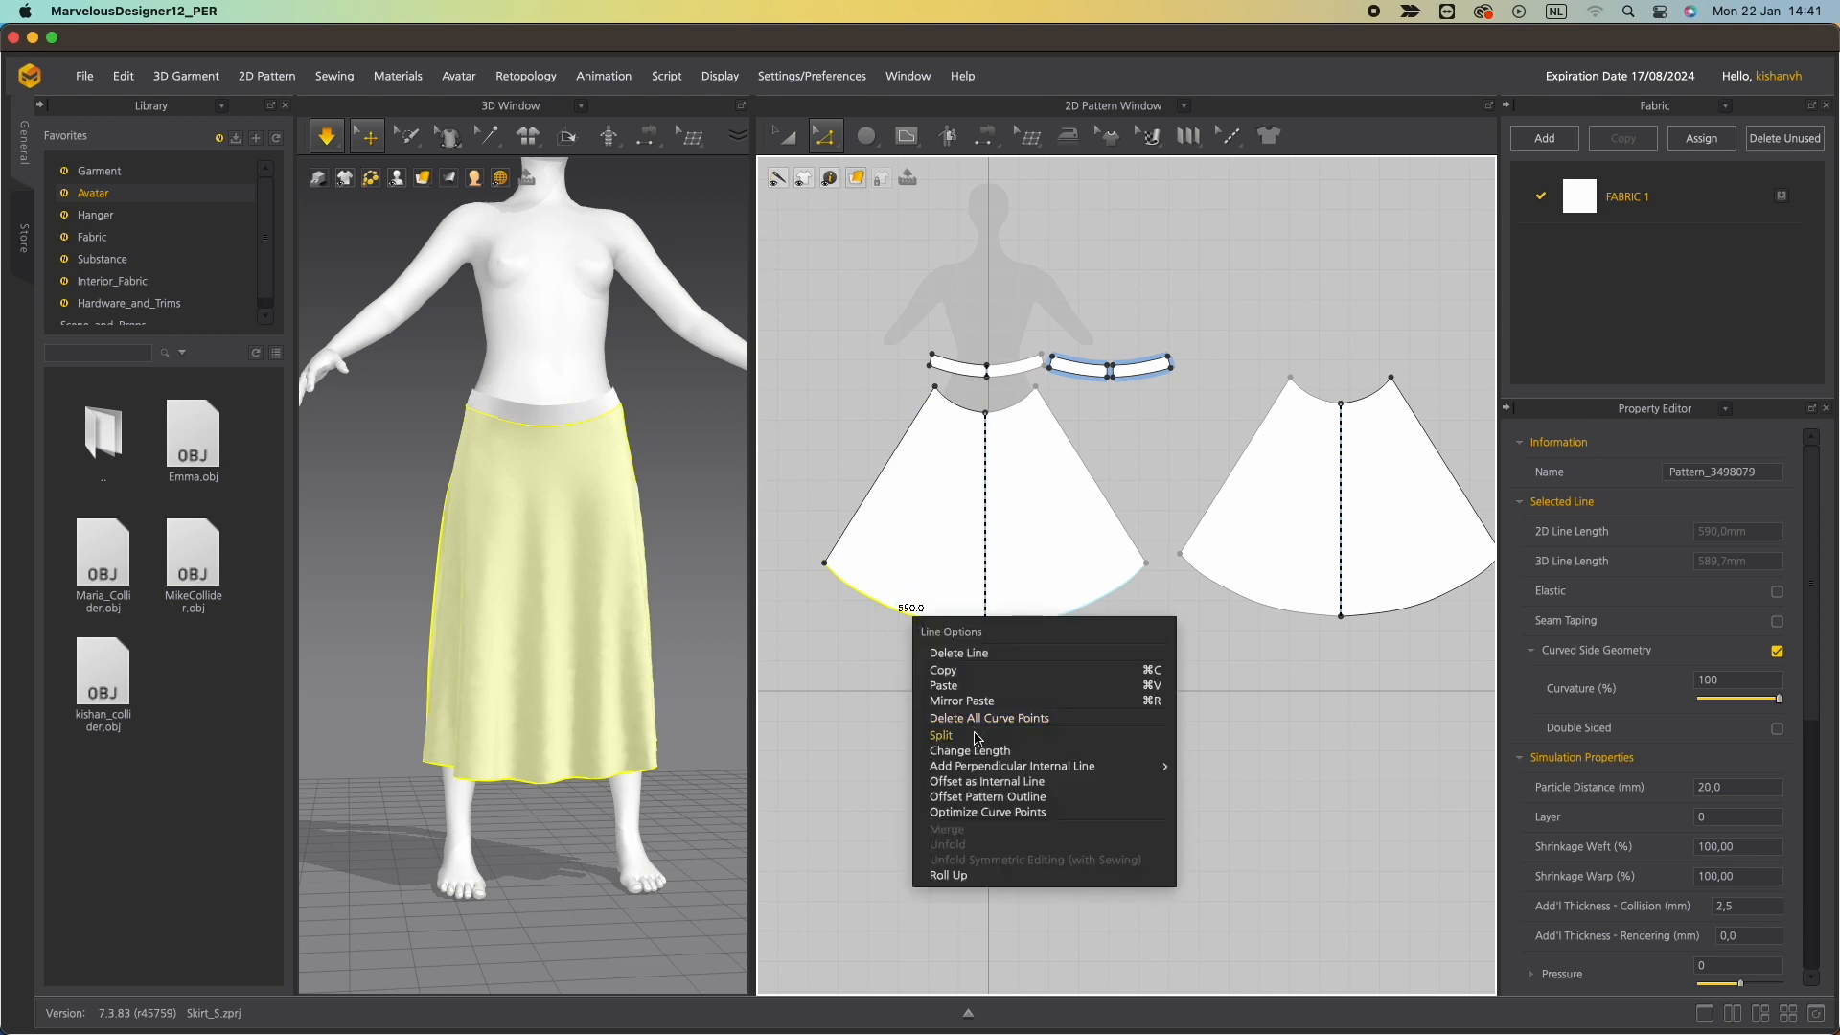
left_click(1028, 782)
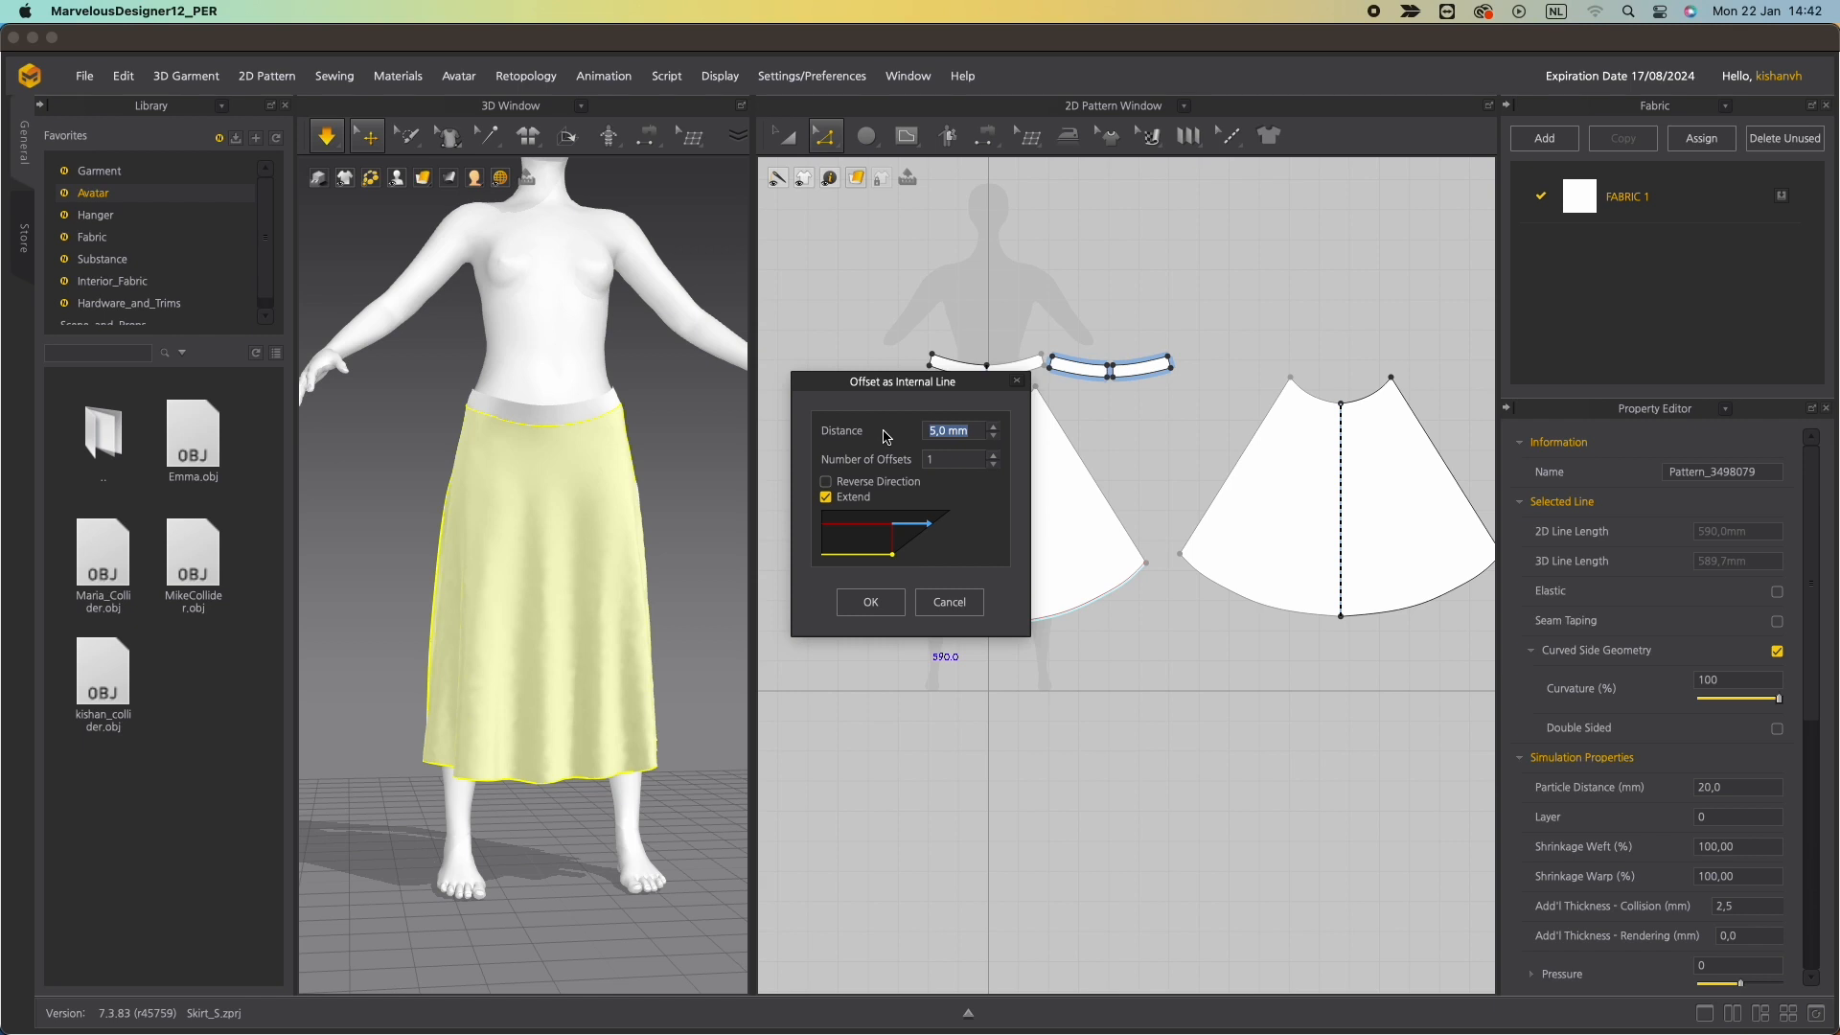
left_click(870, 602)
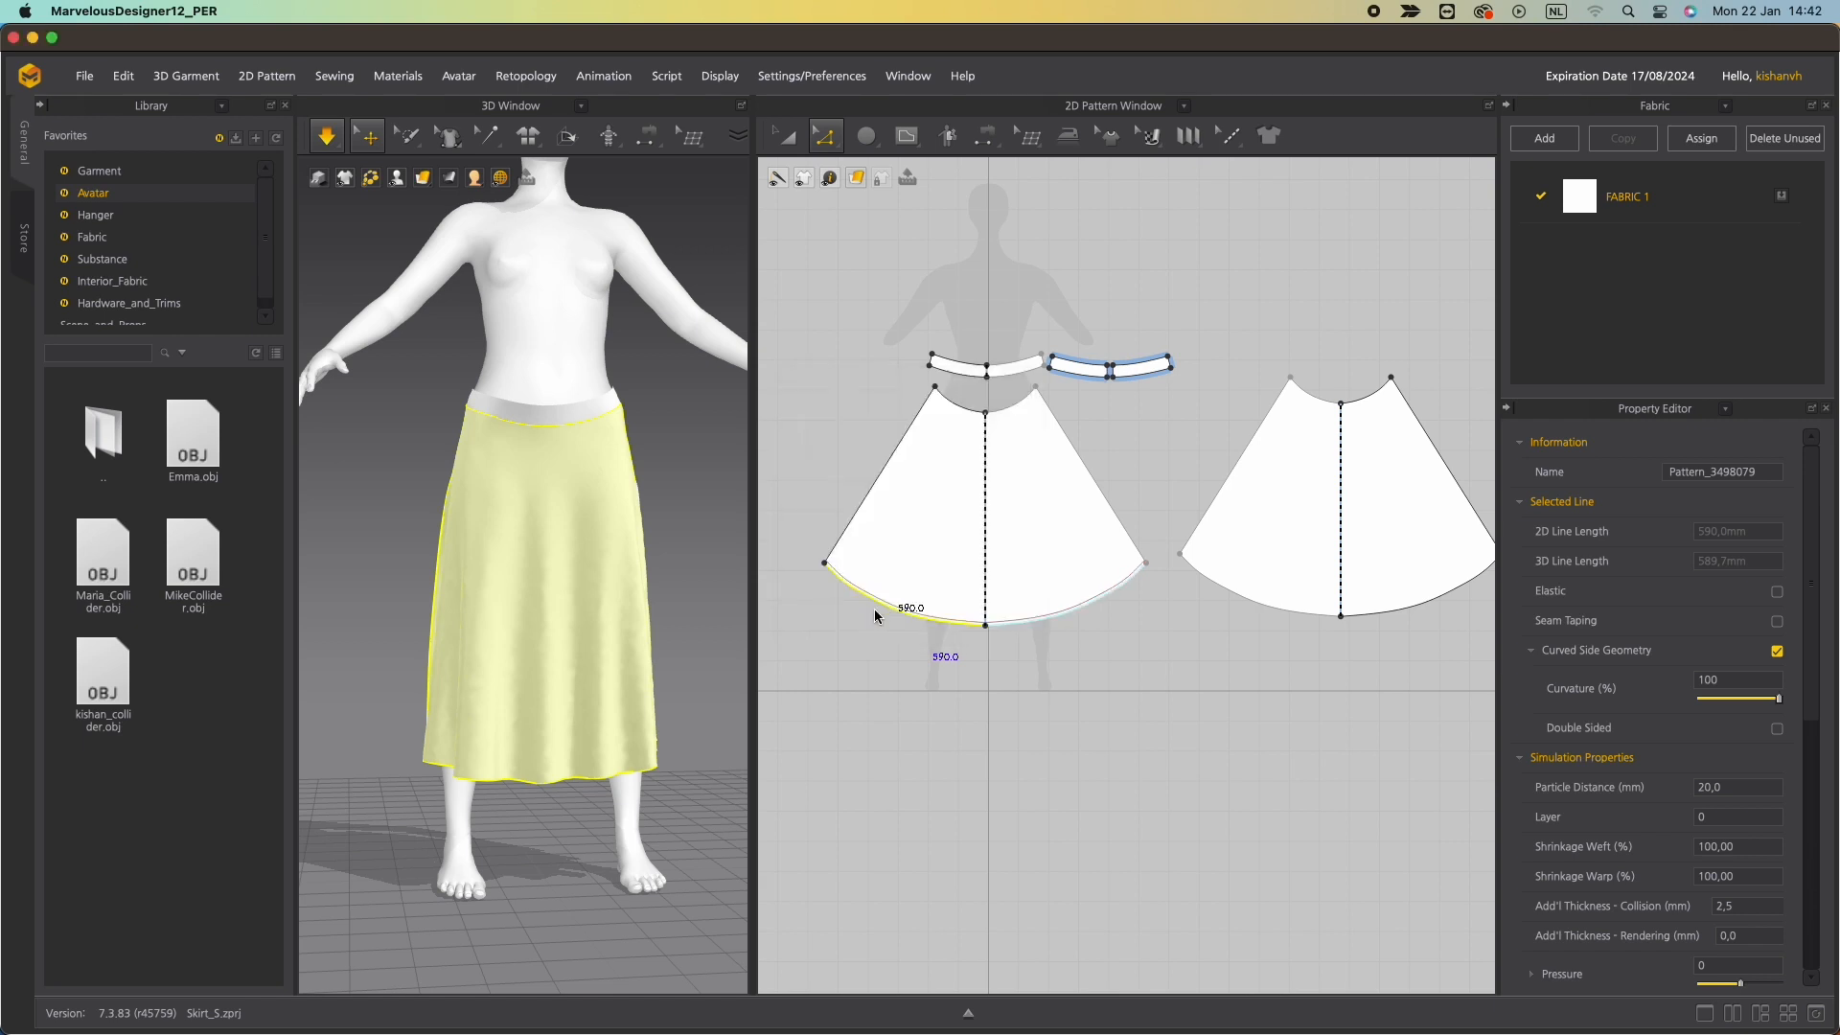
Add the same 5 mm internal offset line along the back skirt panel's hem.
left_click(1226, 584)
right_click(1226, 586)
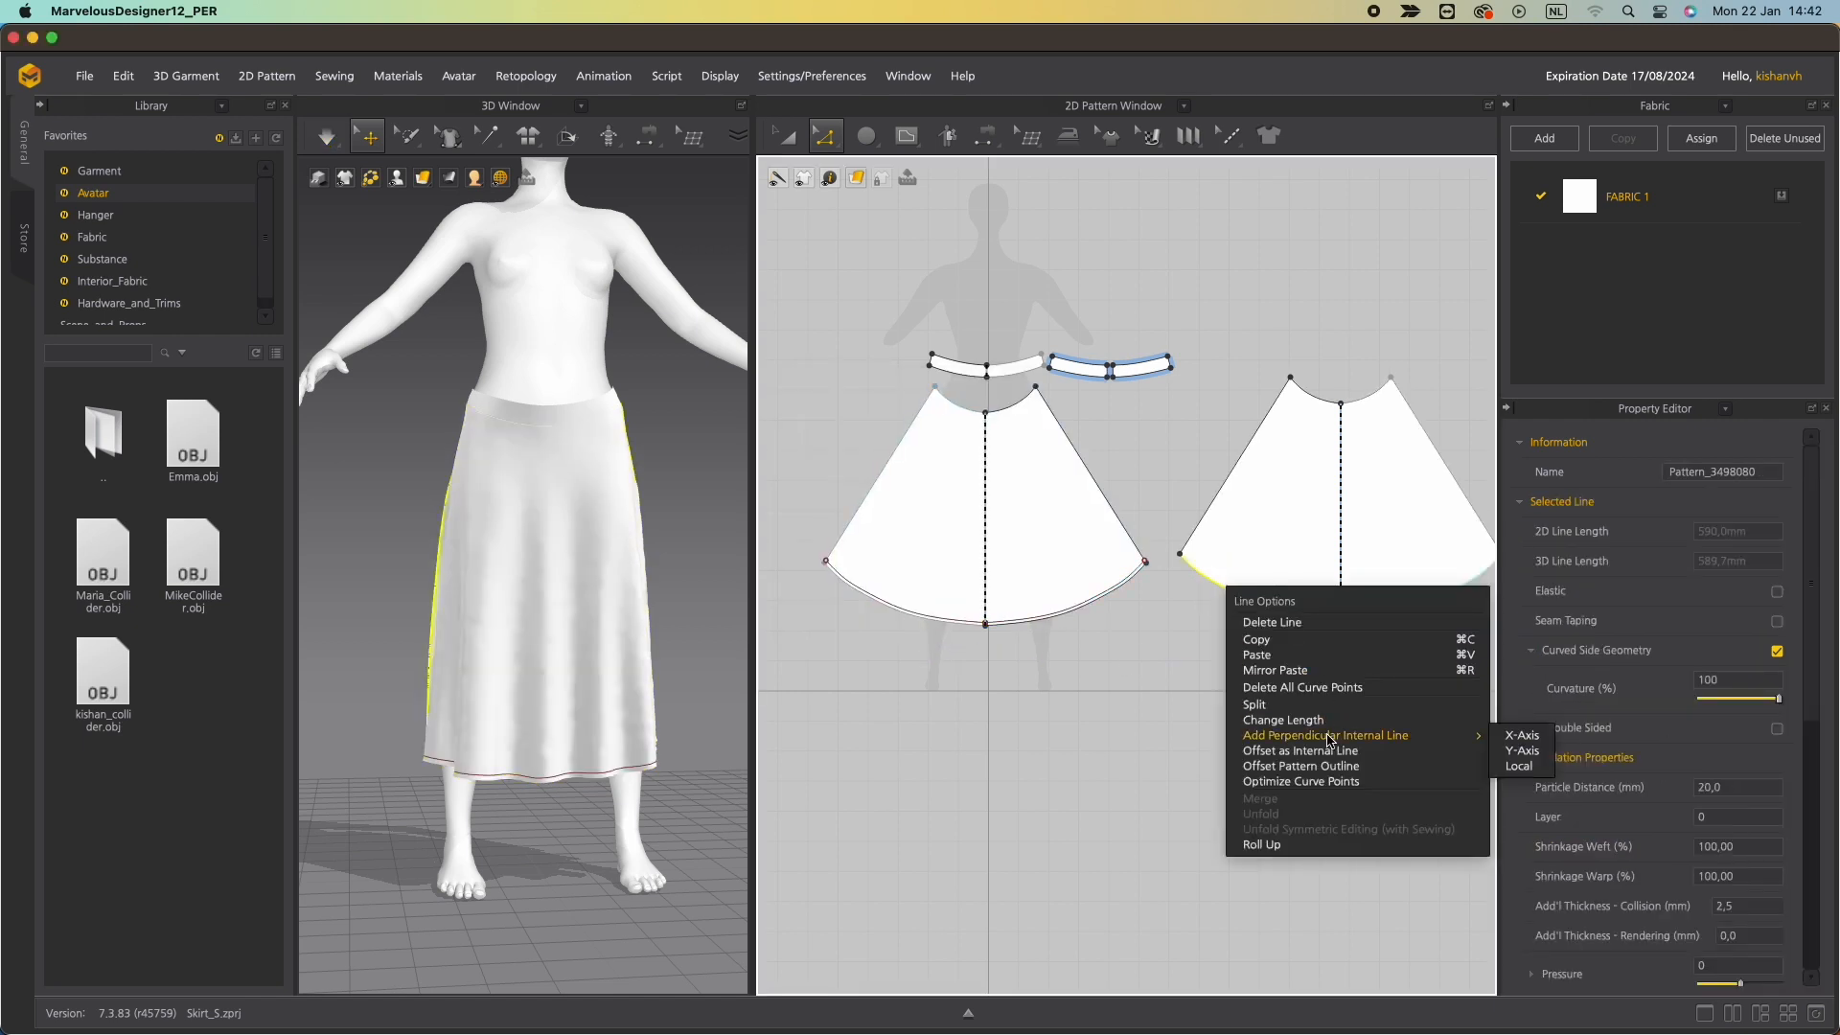
left_click(1300, 750)
left_click(870, 602)
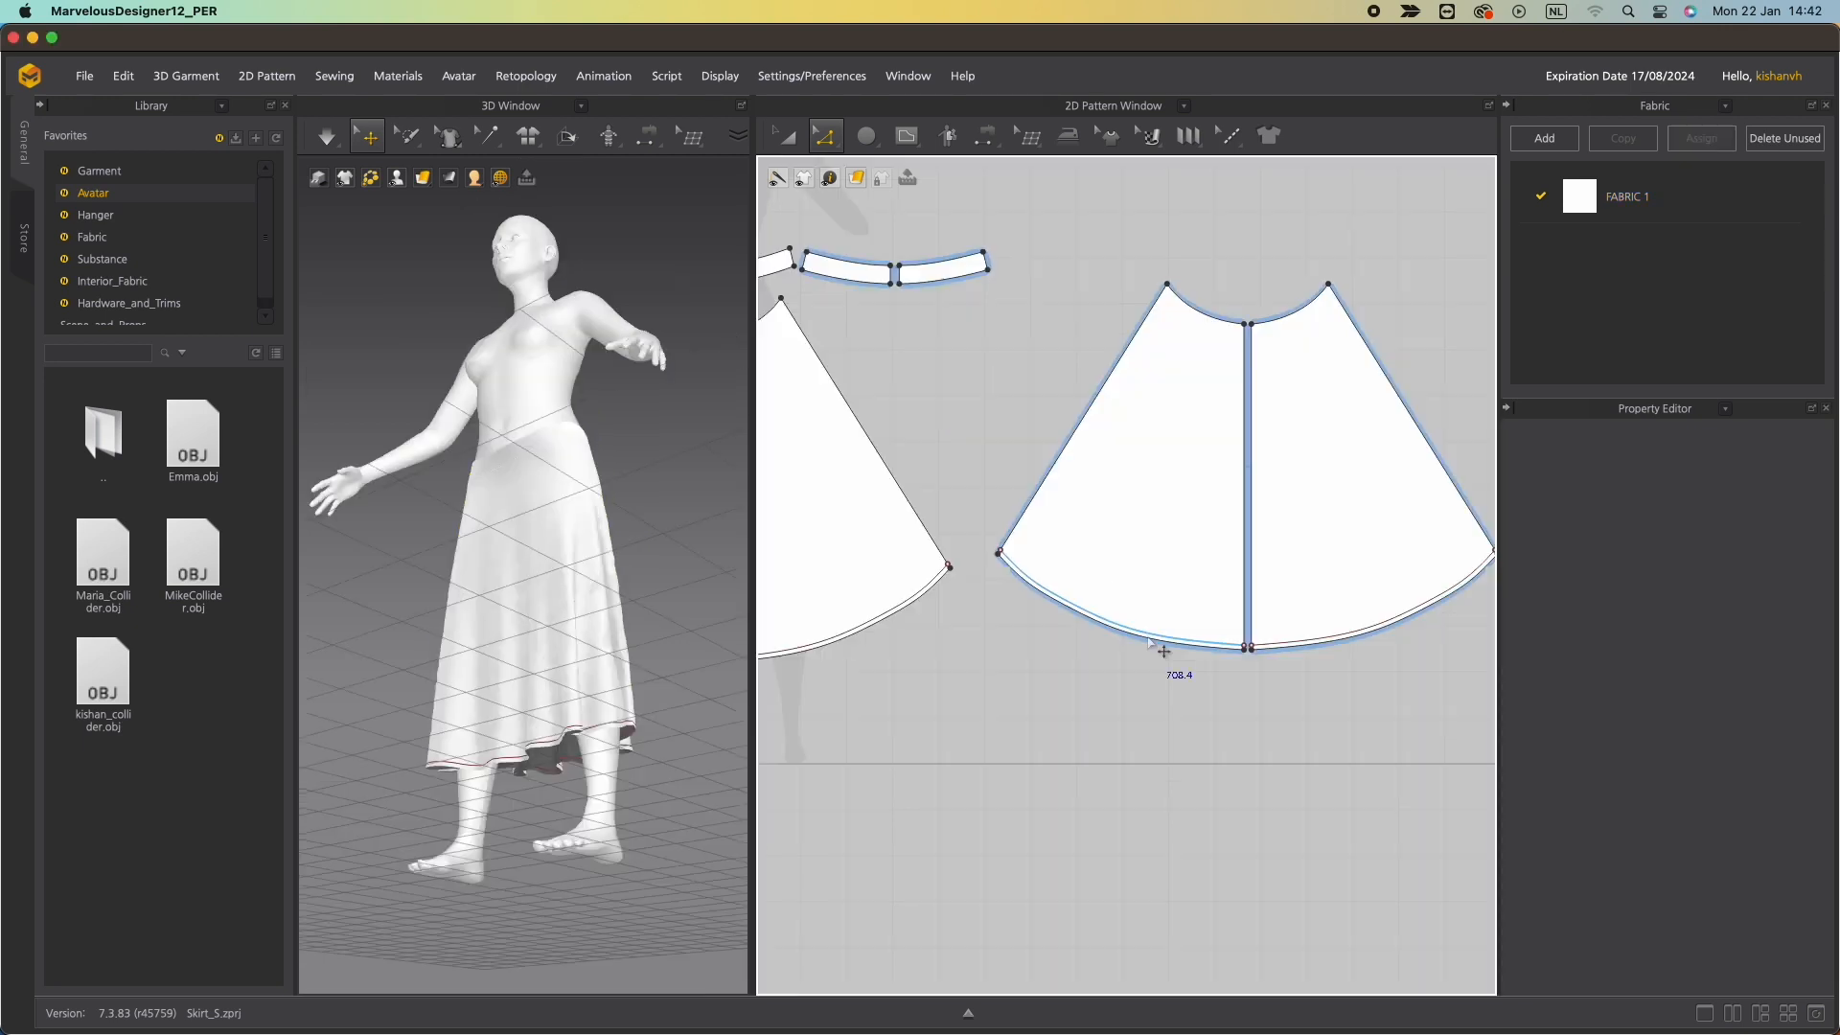
Clone the back skirt panel's hem offset line as a new pattern piece with sewing.
scroll(1194, 687, "up", 5)
left_click(1193, 597)
right_click(1191, 595)
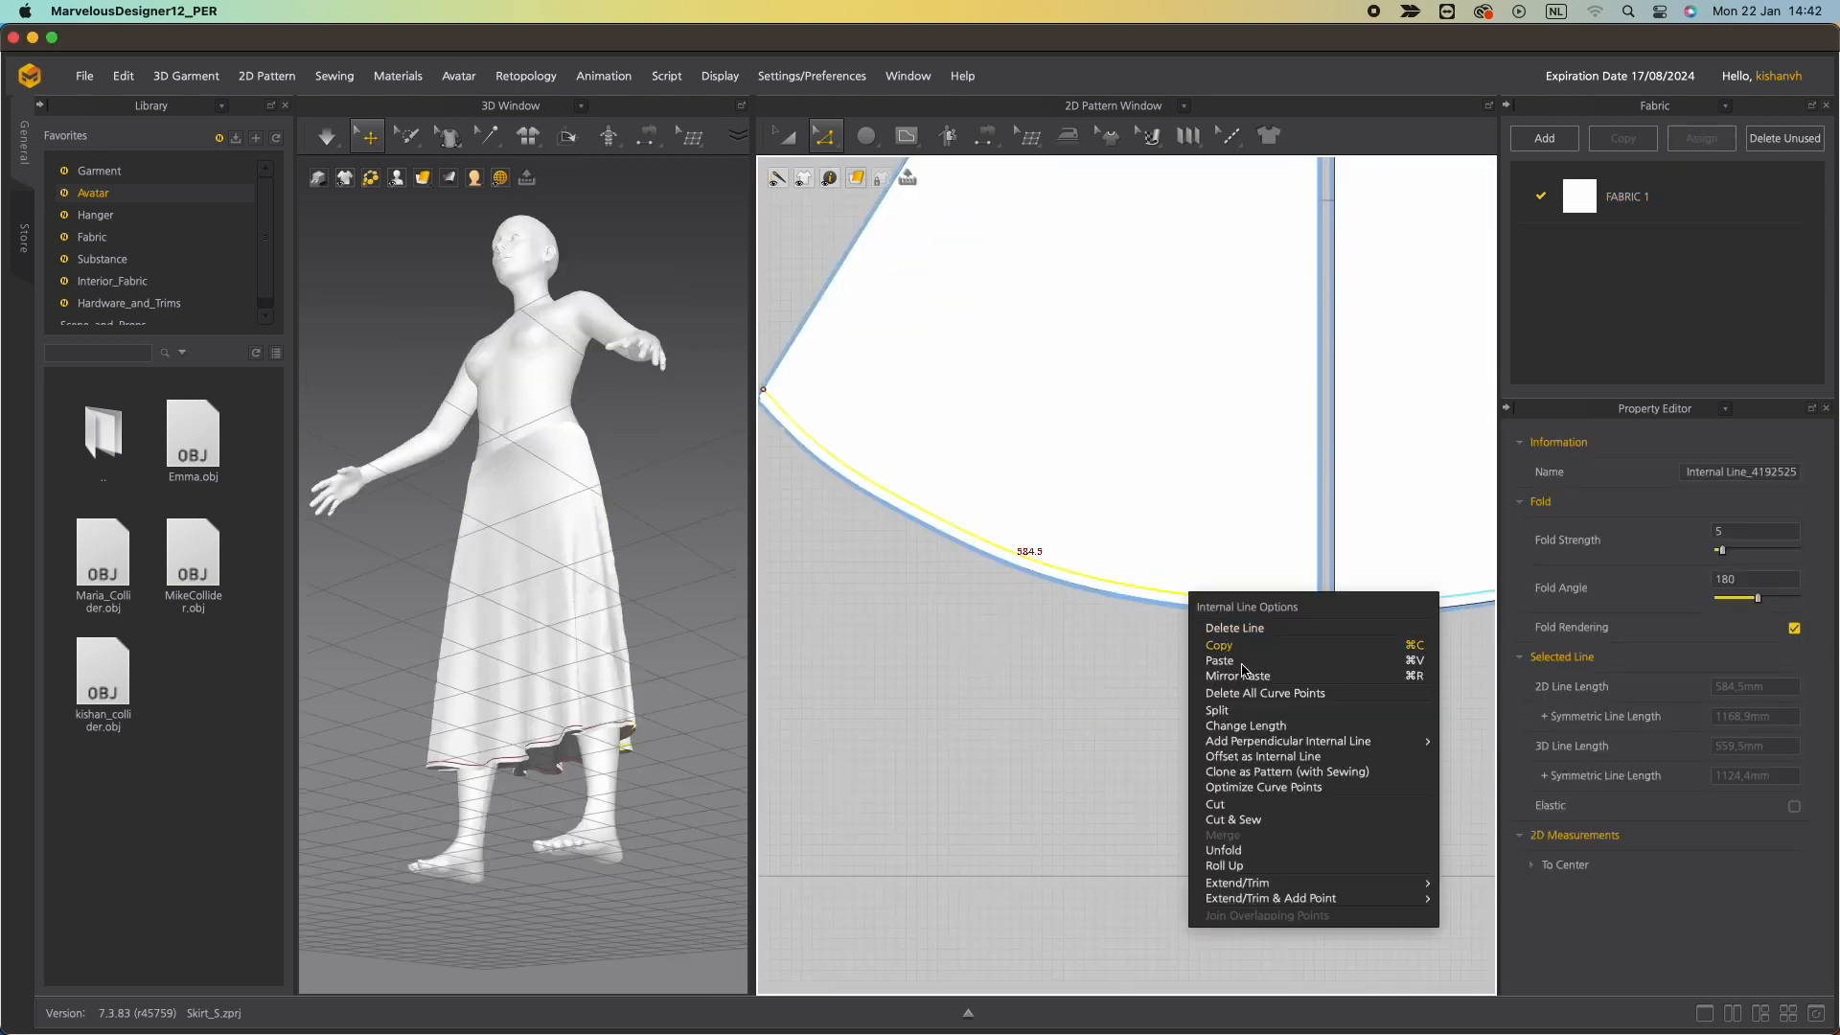
left_click(952, 715)
scroll(1021, 721, "down", 8)
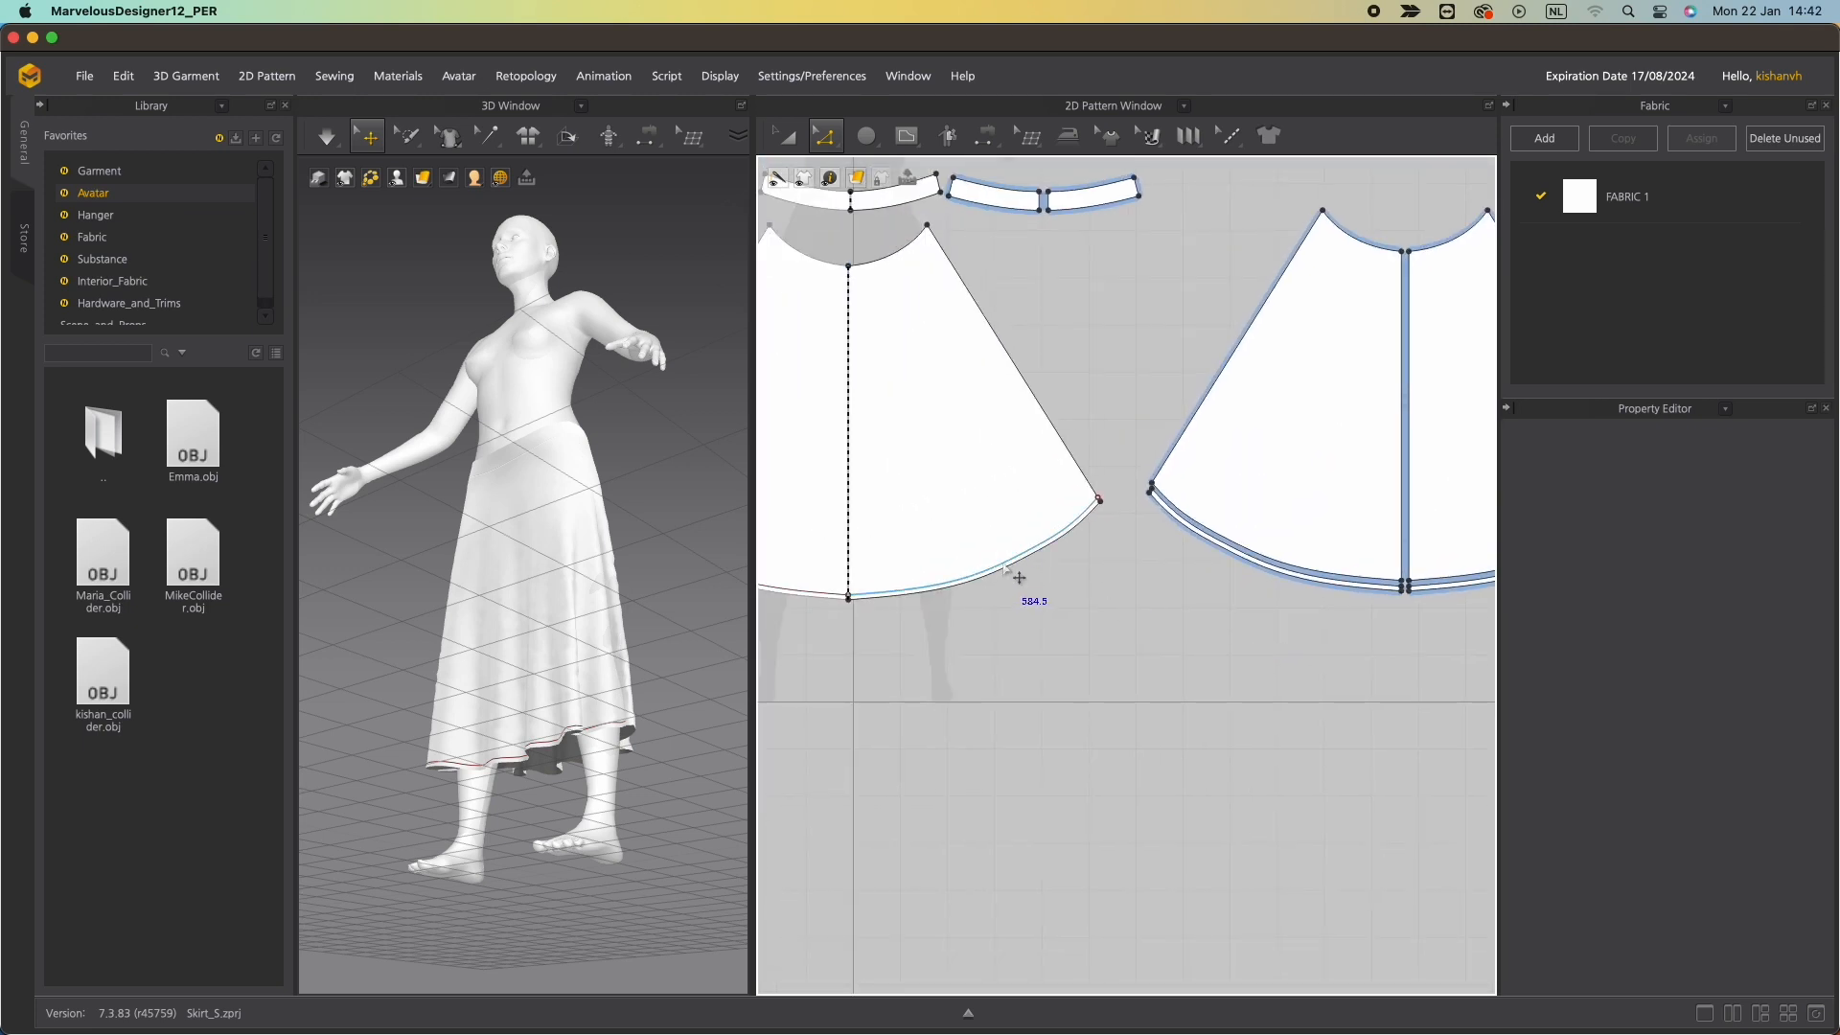
Clone the front skirt panel's hem offset line as a new pattern piece with sewing.
scroll(1019, 578, "up", 2)
left_click(1053, 542)
right_click(1053, 543)
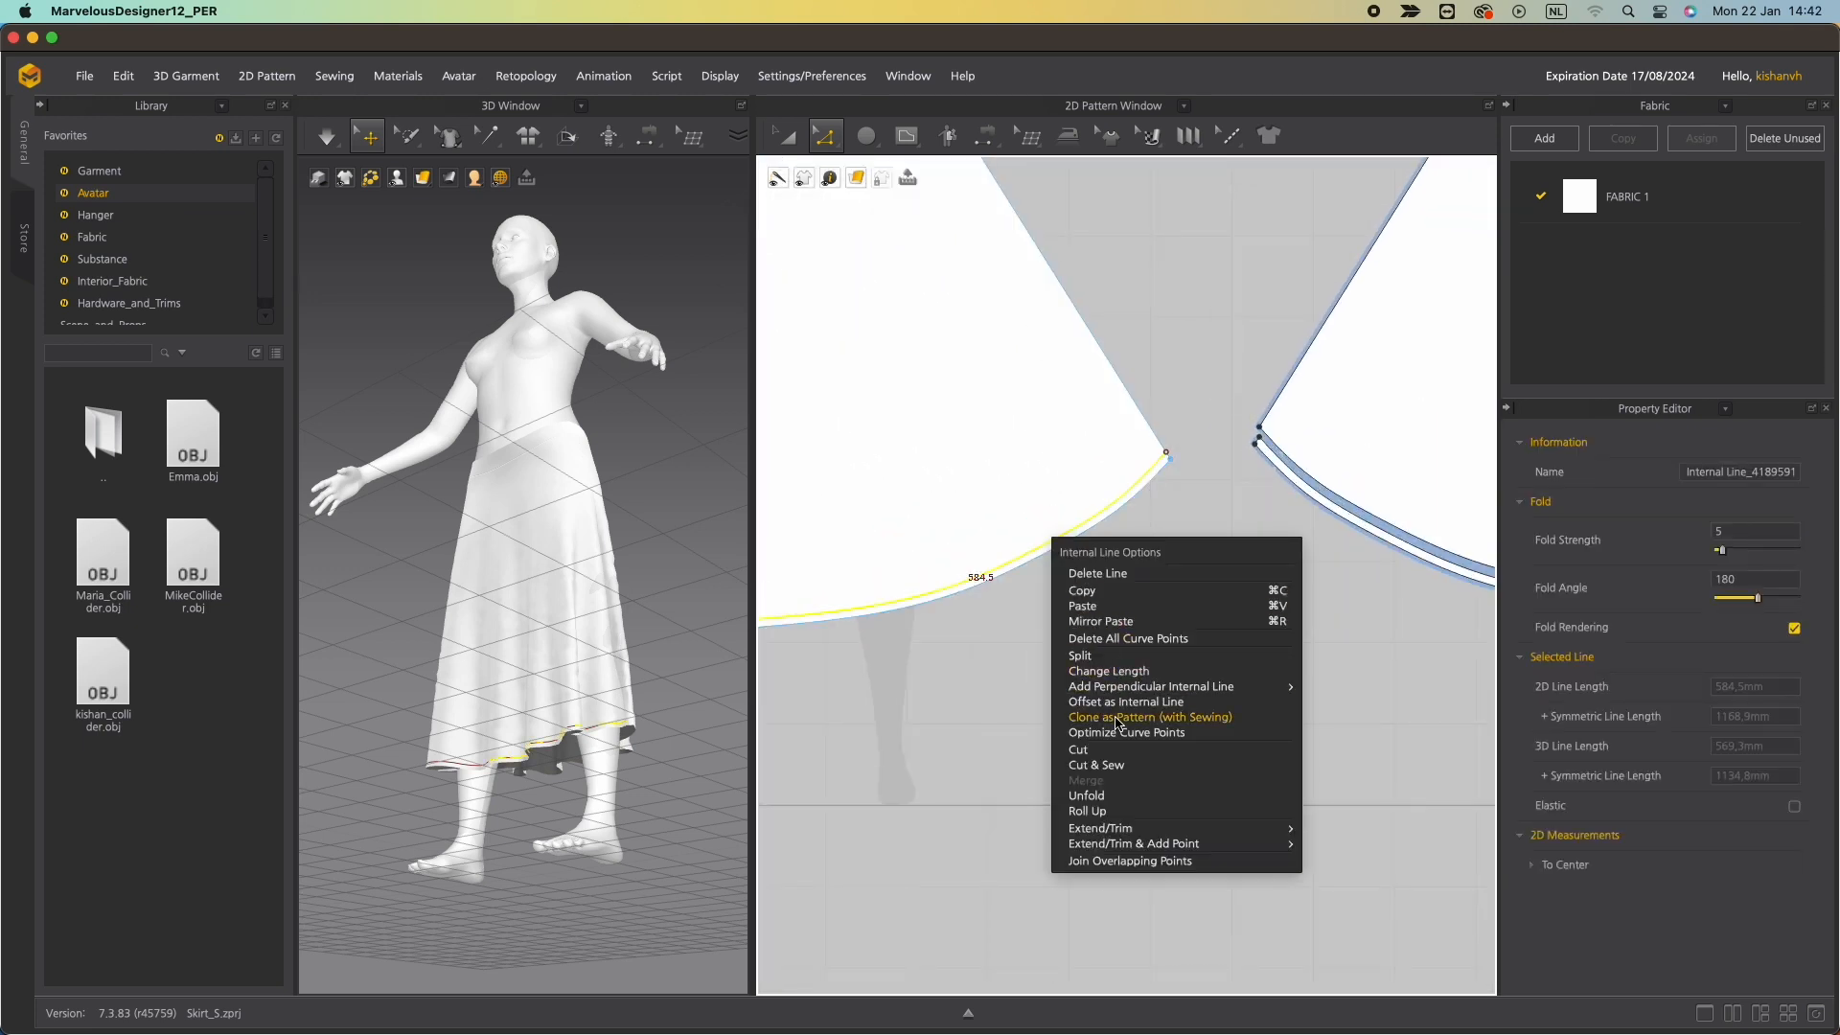
left_click(1029, 681)
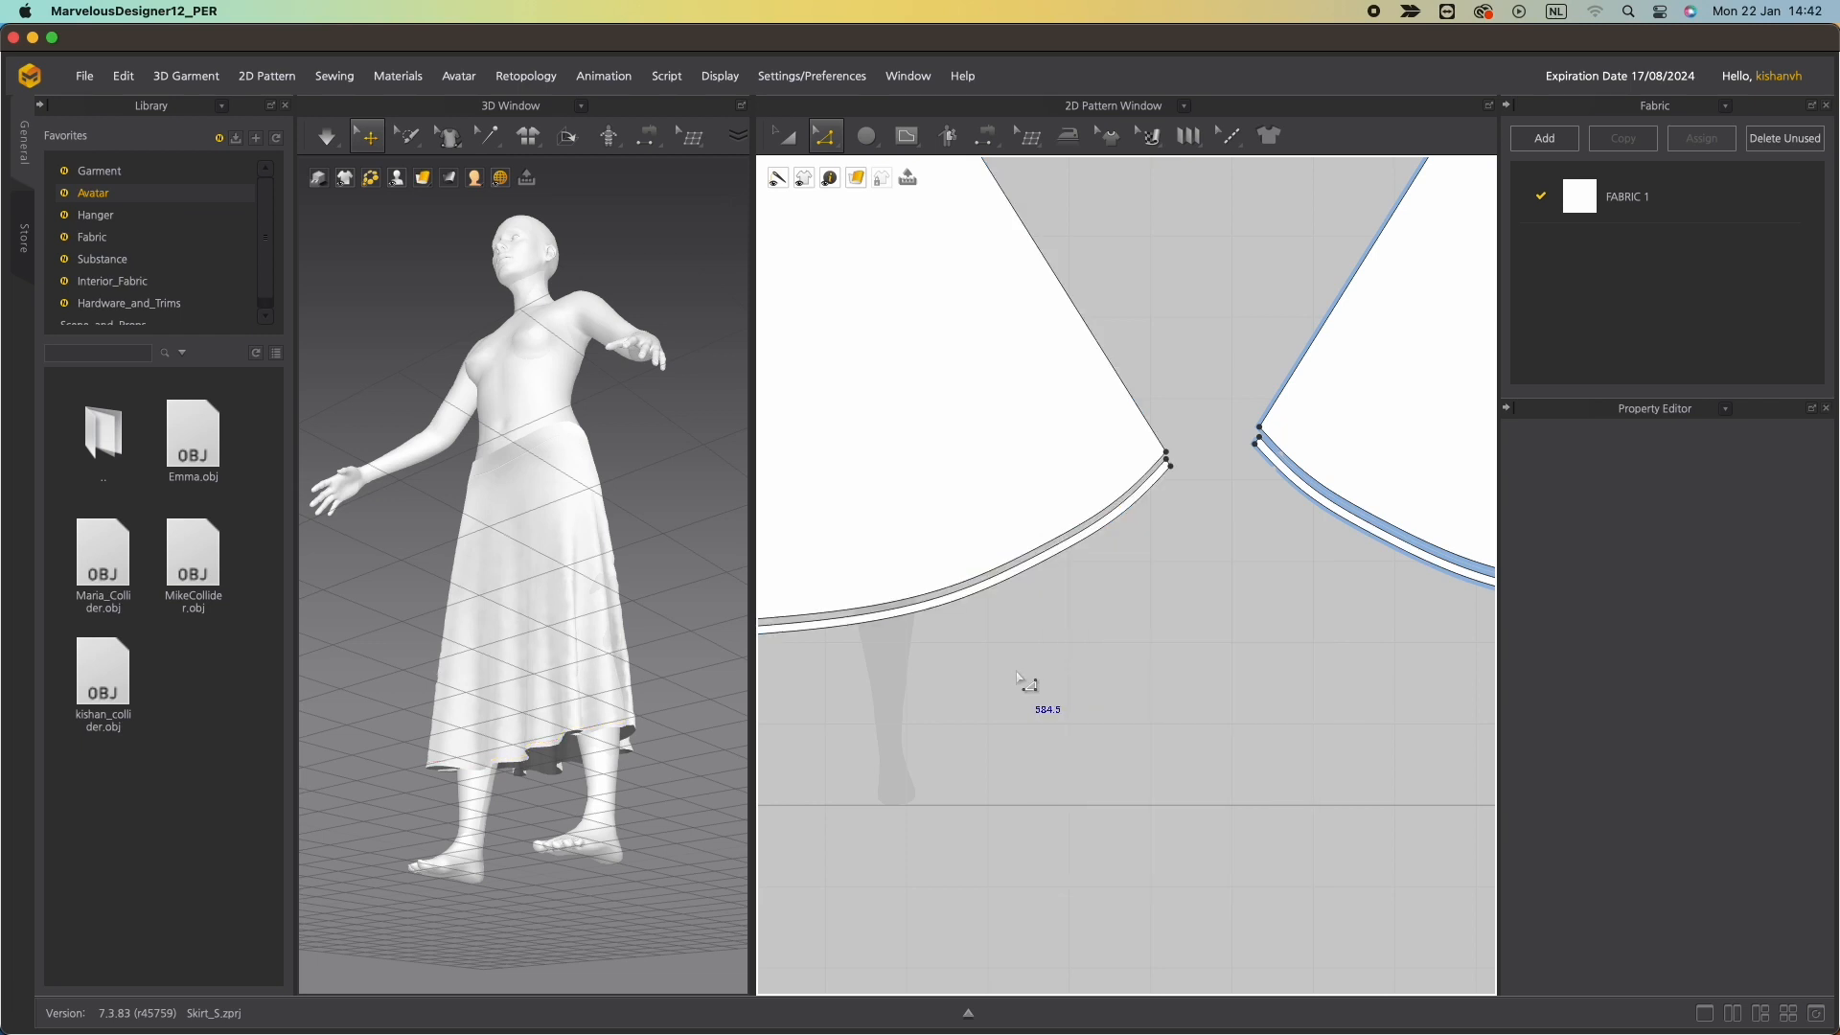
scroll(1023, 679, "down", 8)
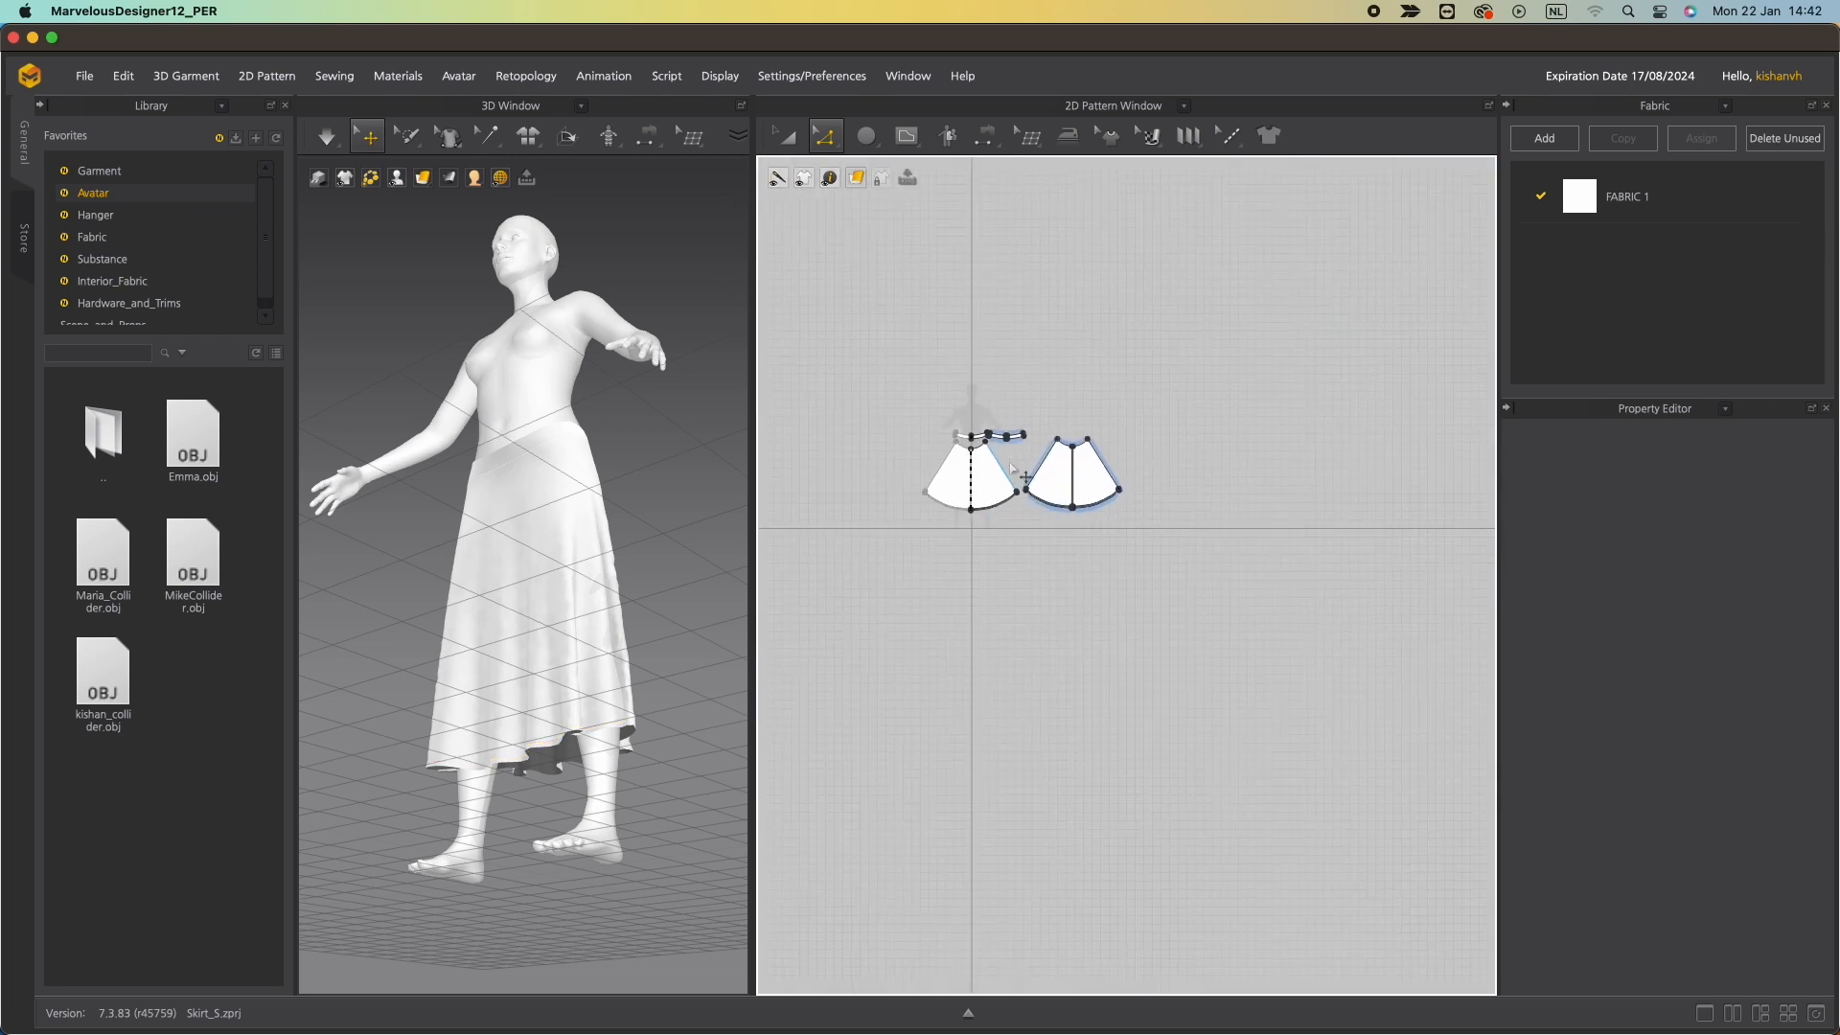
Run the simulation and inspect the skirt and waistband drape on the avatar from several angles.
scroll(1012, 571, "up", 2)
right_click_drag(534, 523, 485, 526)
key("space")
left_click(525, 412)
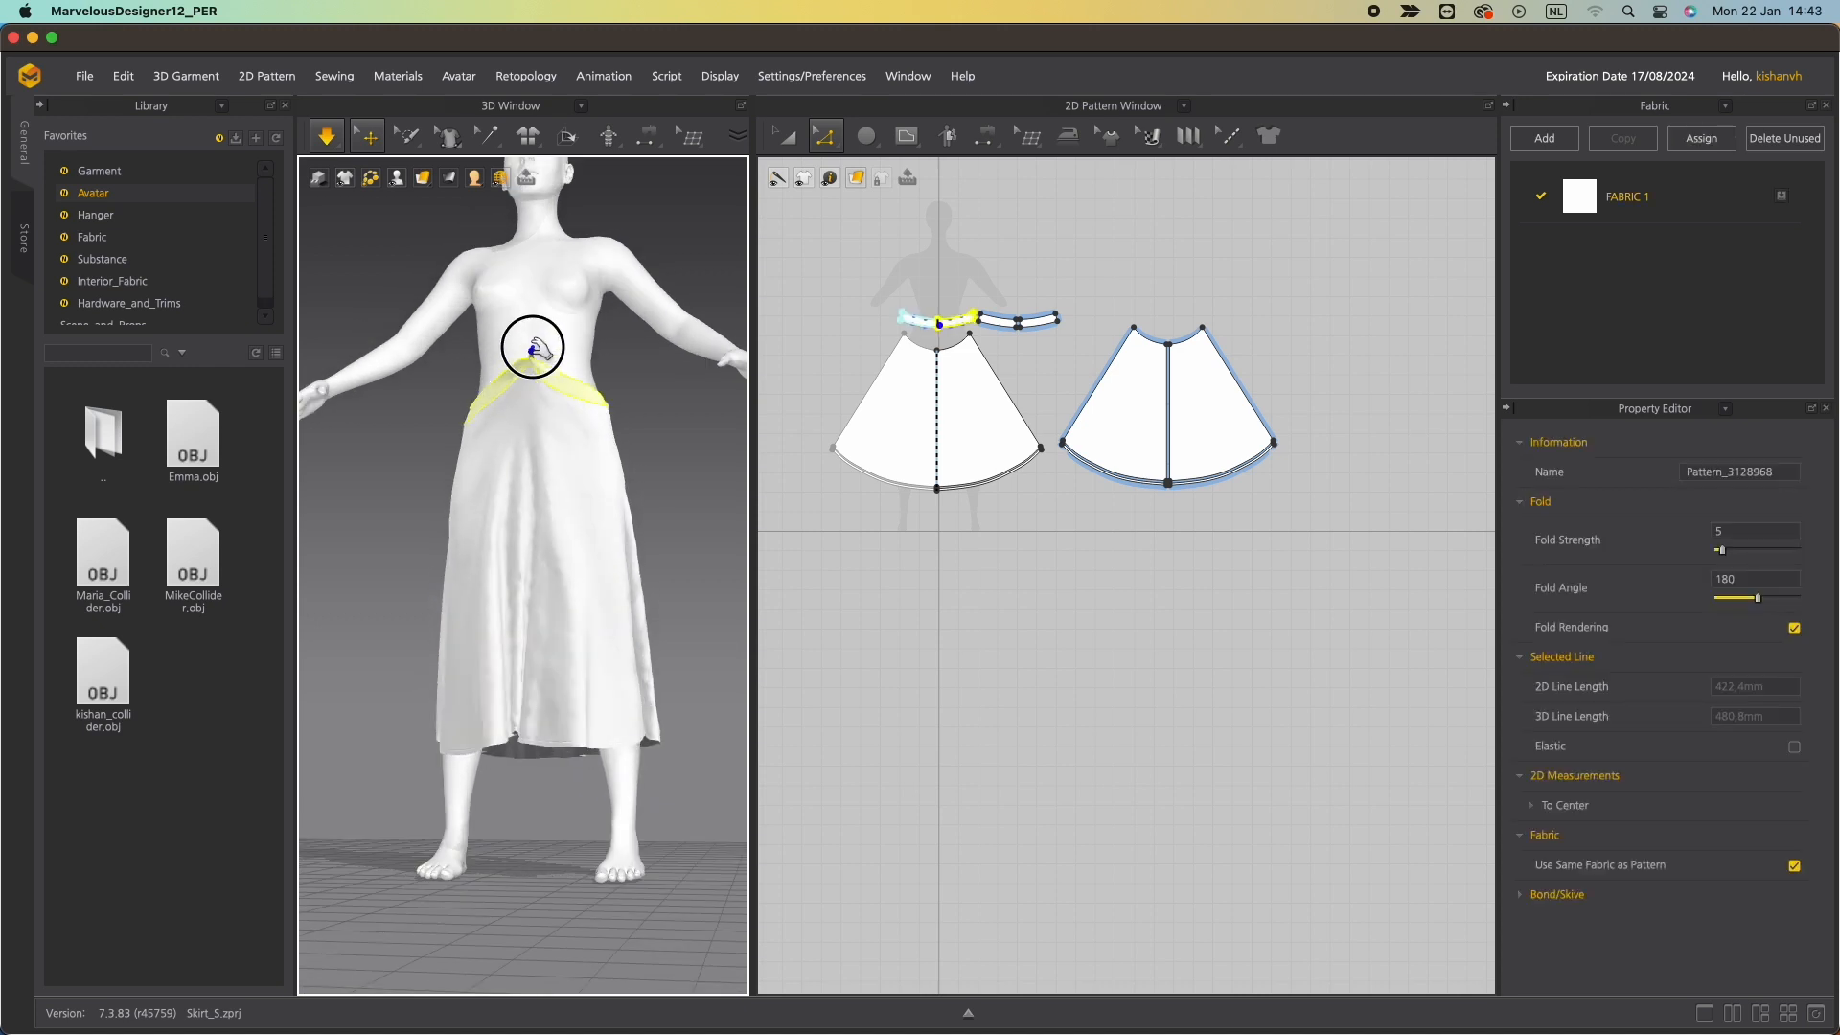
right_click_drag(583, 431, 482, 464)
left_click_drag(473, 459, 460, 386)
left_click(465, 430)
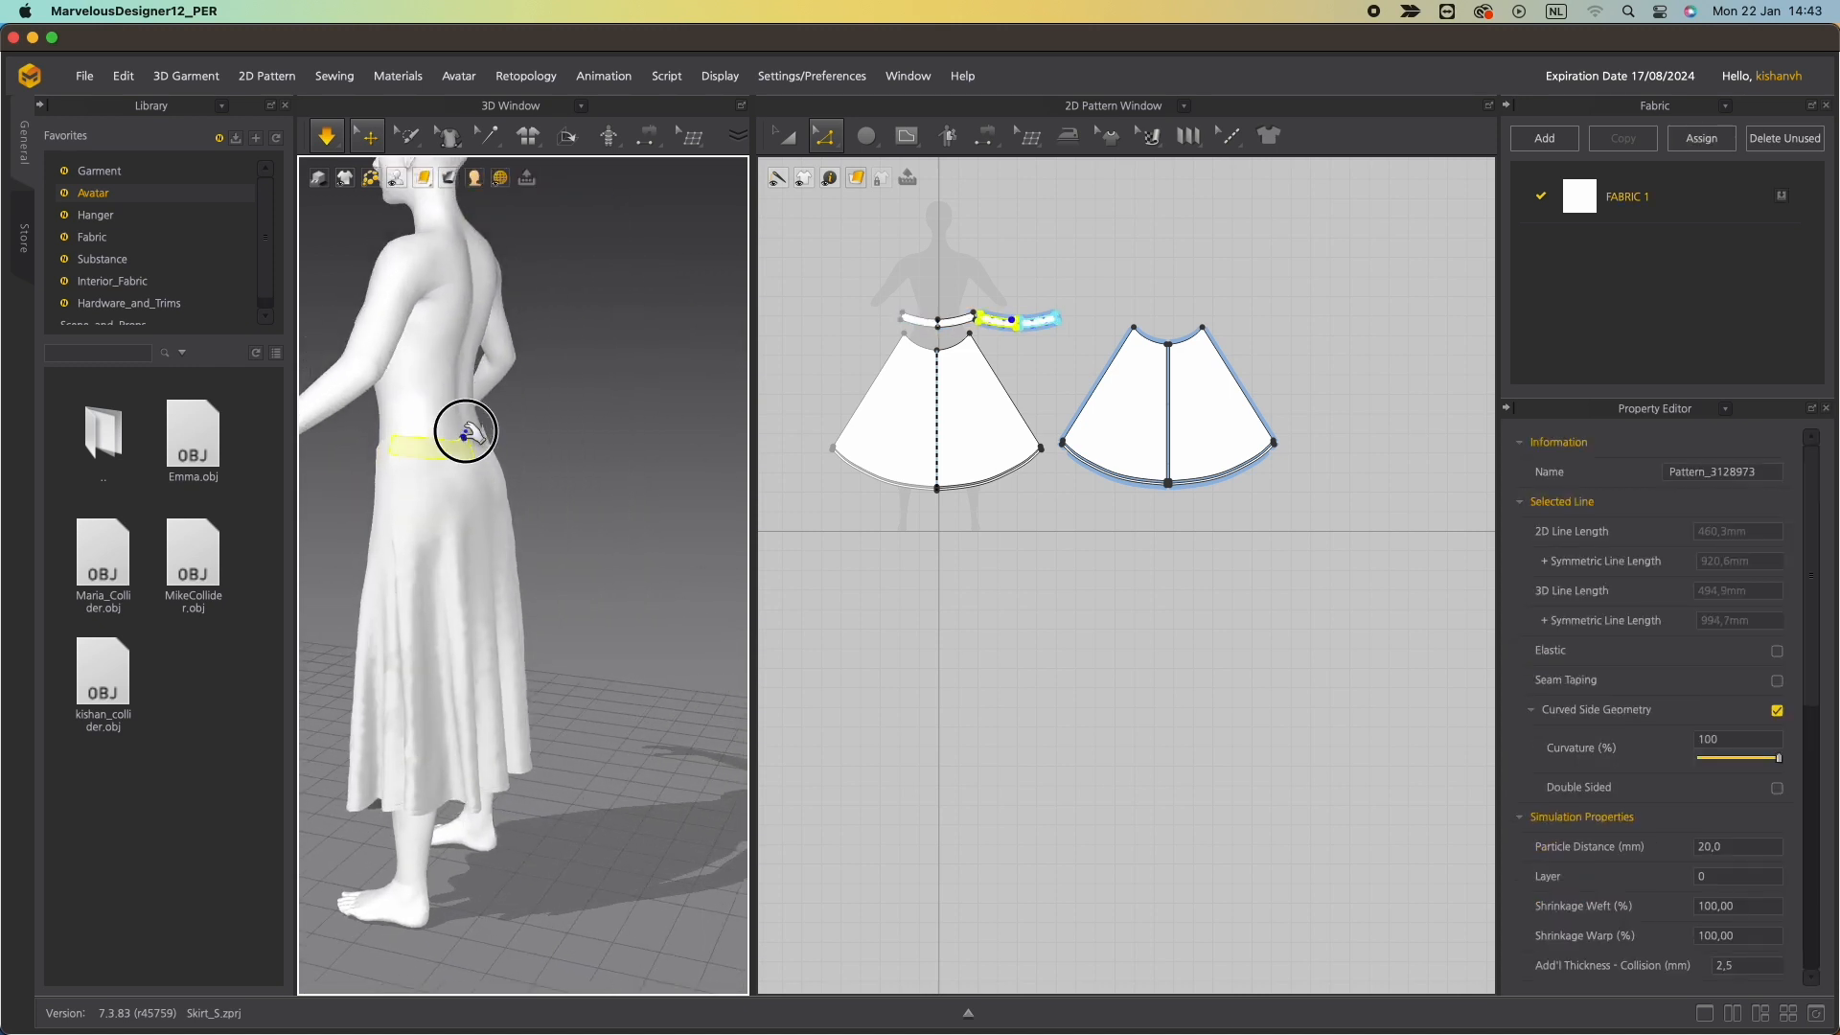
right_click_drag(525, 468, 442, 415)
left_click(563, 451)
left_click(443, 415)
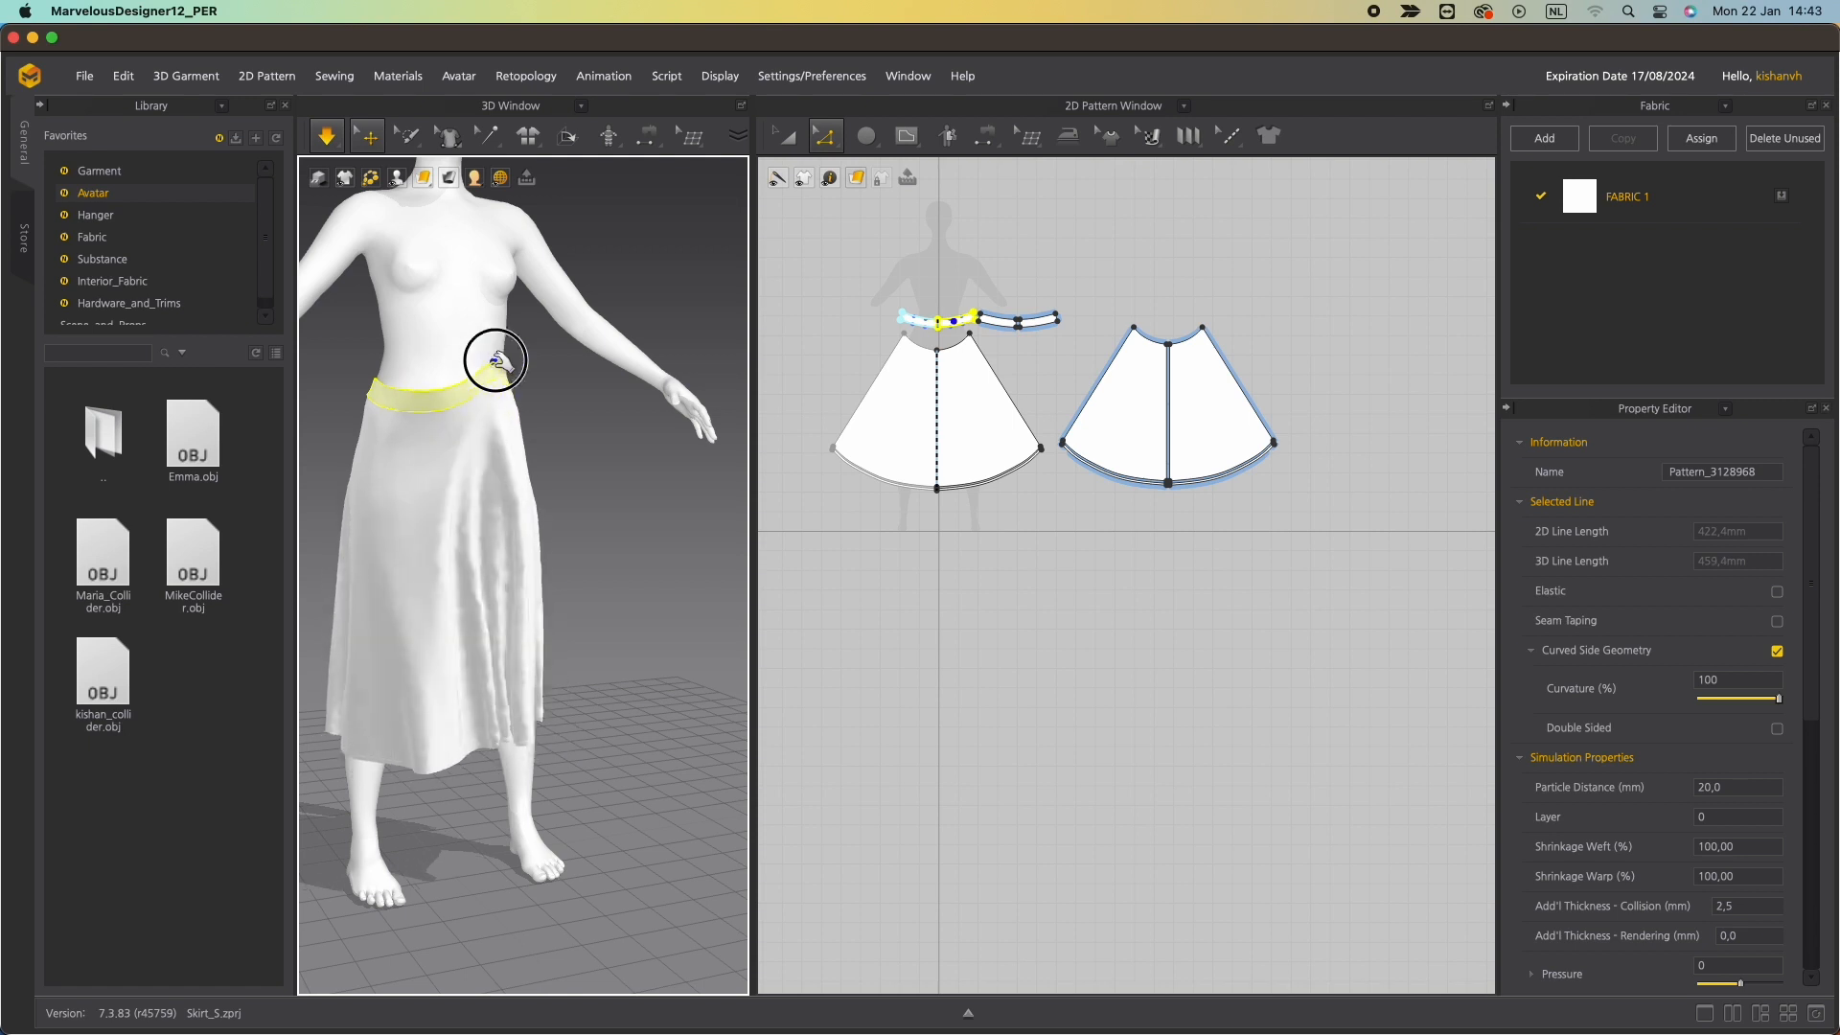
right_click_drag(555, 566, 343, 551)
left_click(565, 717)
right_click_drag(548, 579, 636, 566)
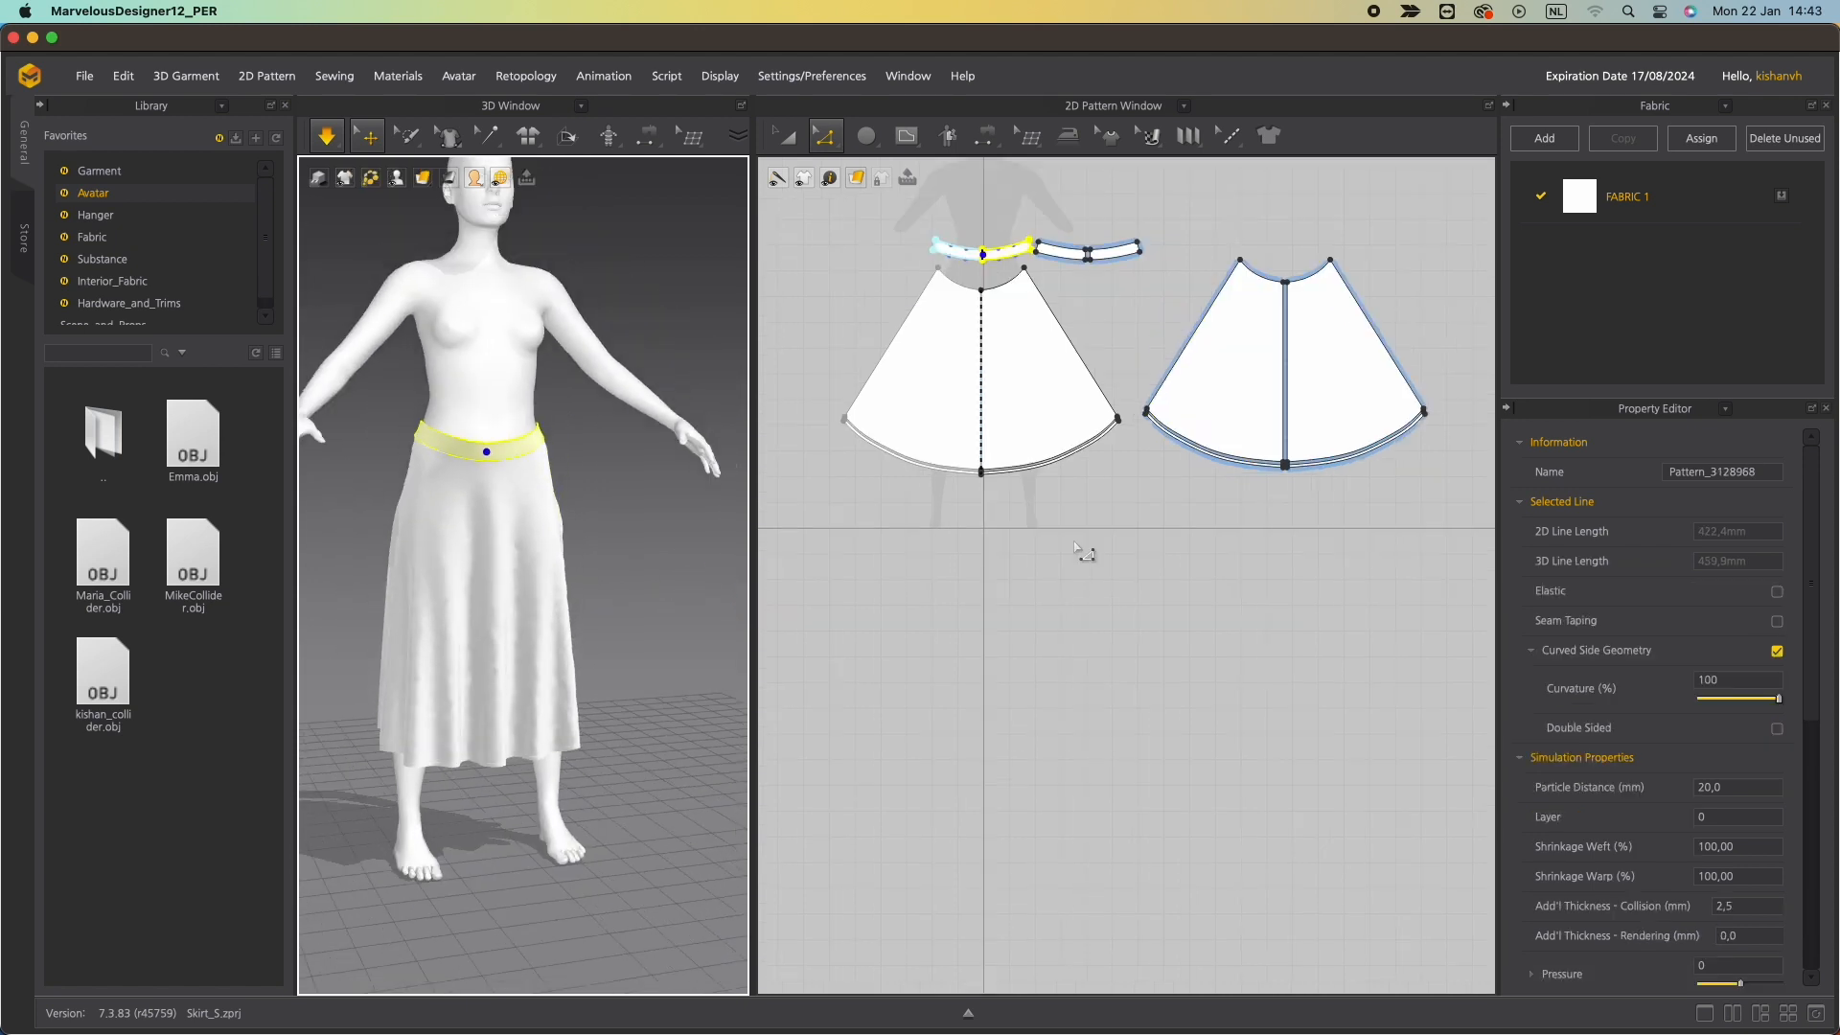
Open the Fabric folder in the library.
left_click(1081, 560)
scroll(1018, 542, "down", 2)
middle_click_drag(1019, 542, 1026, 706)
scroll(926, 649, "up", 3)
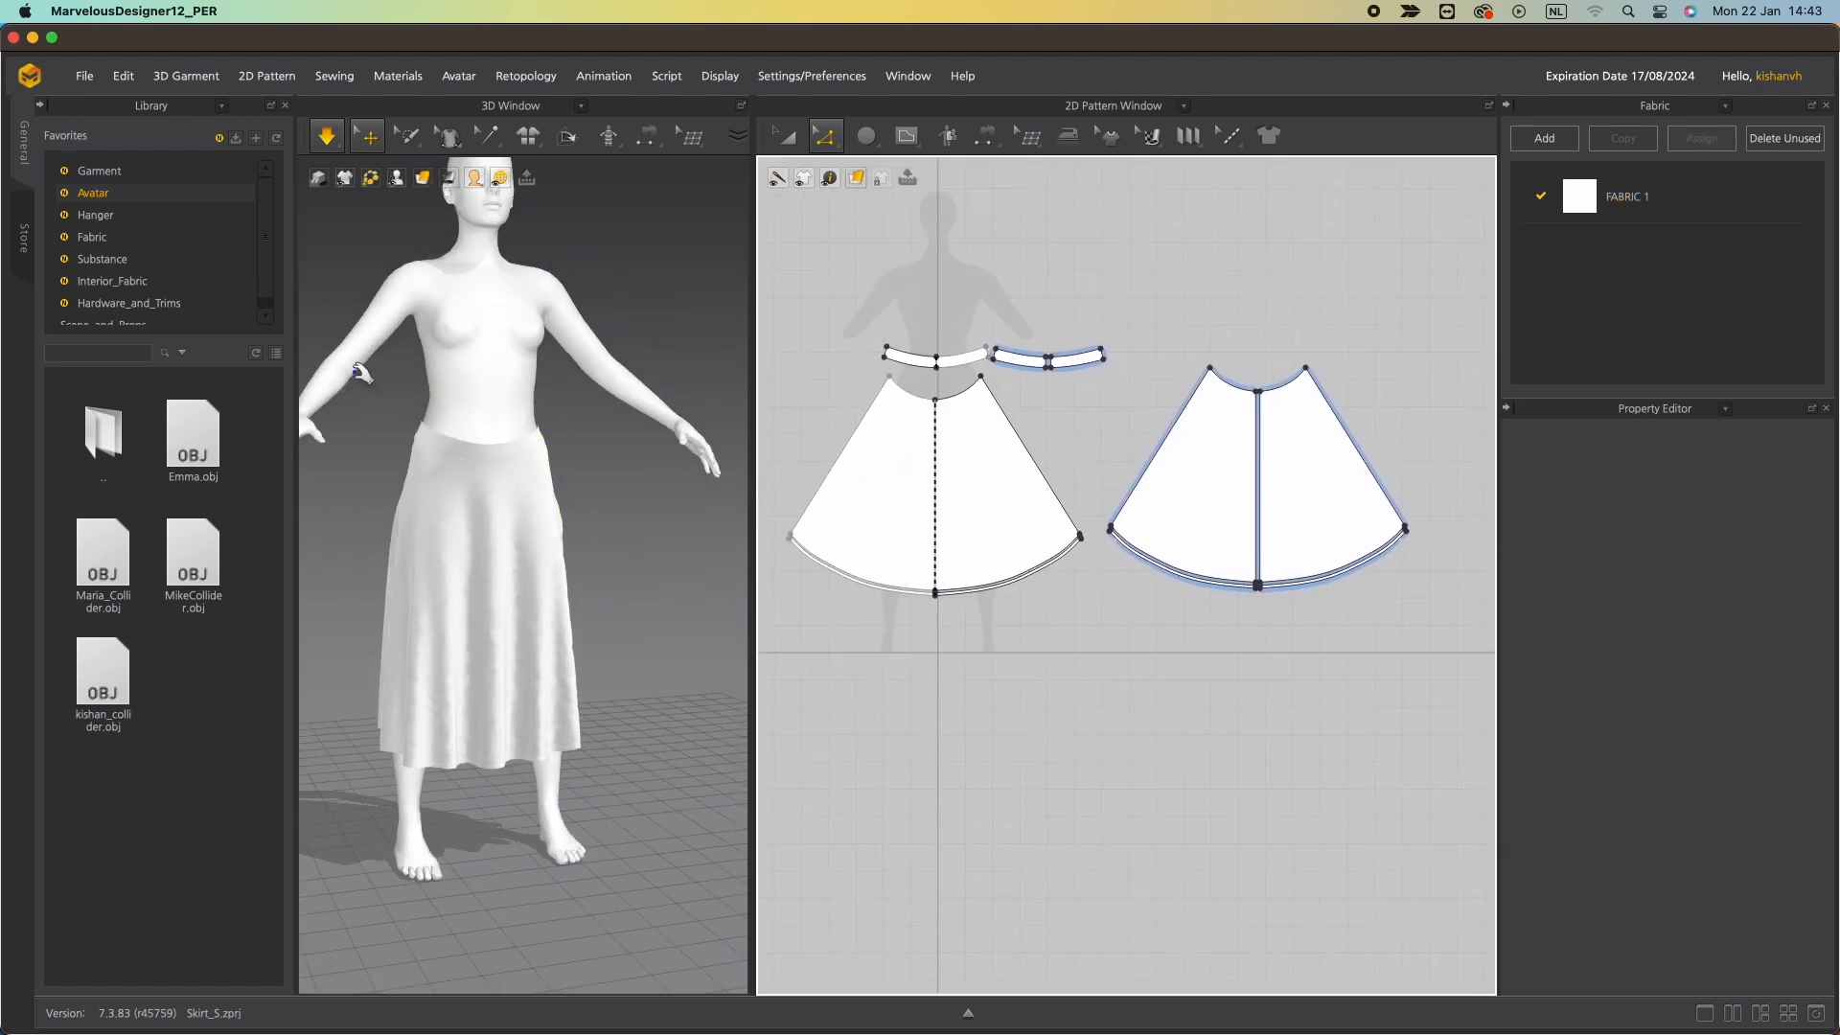
left_click(94, 240)
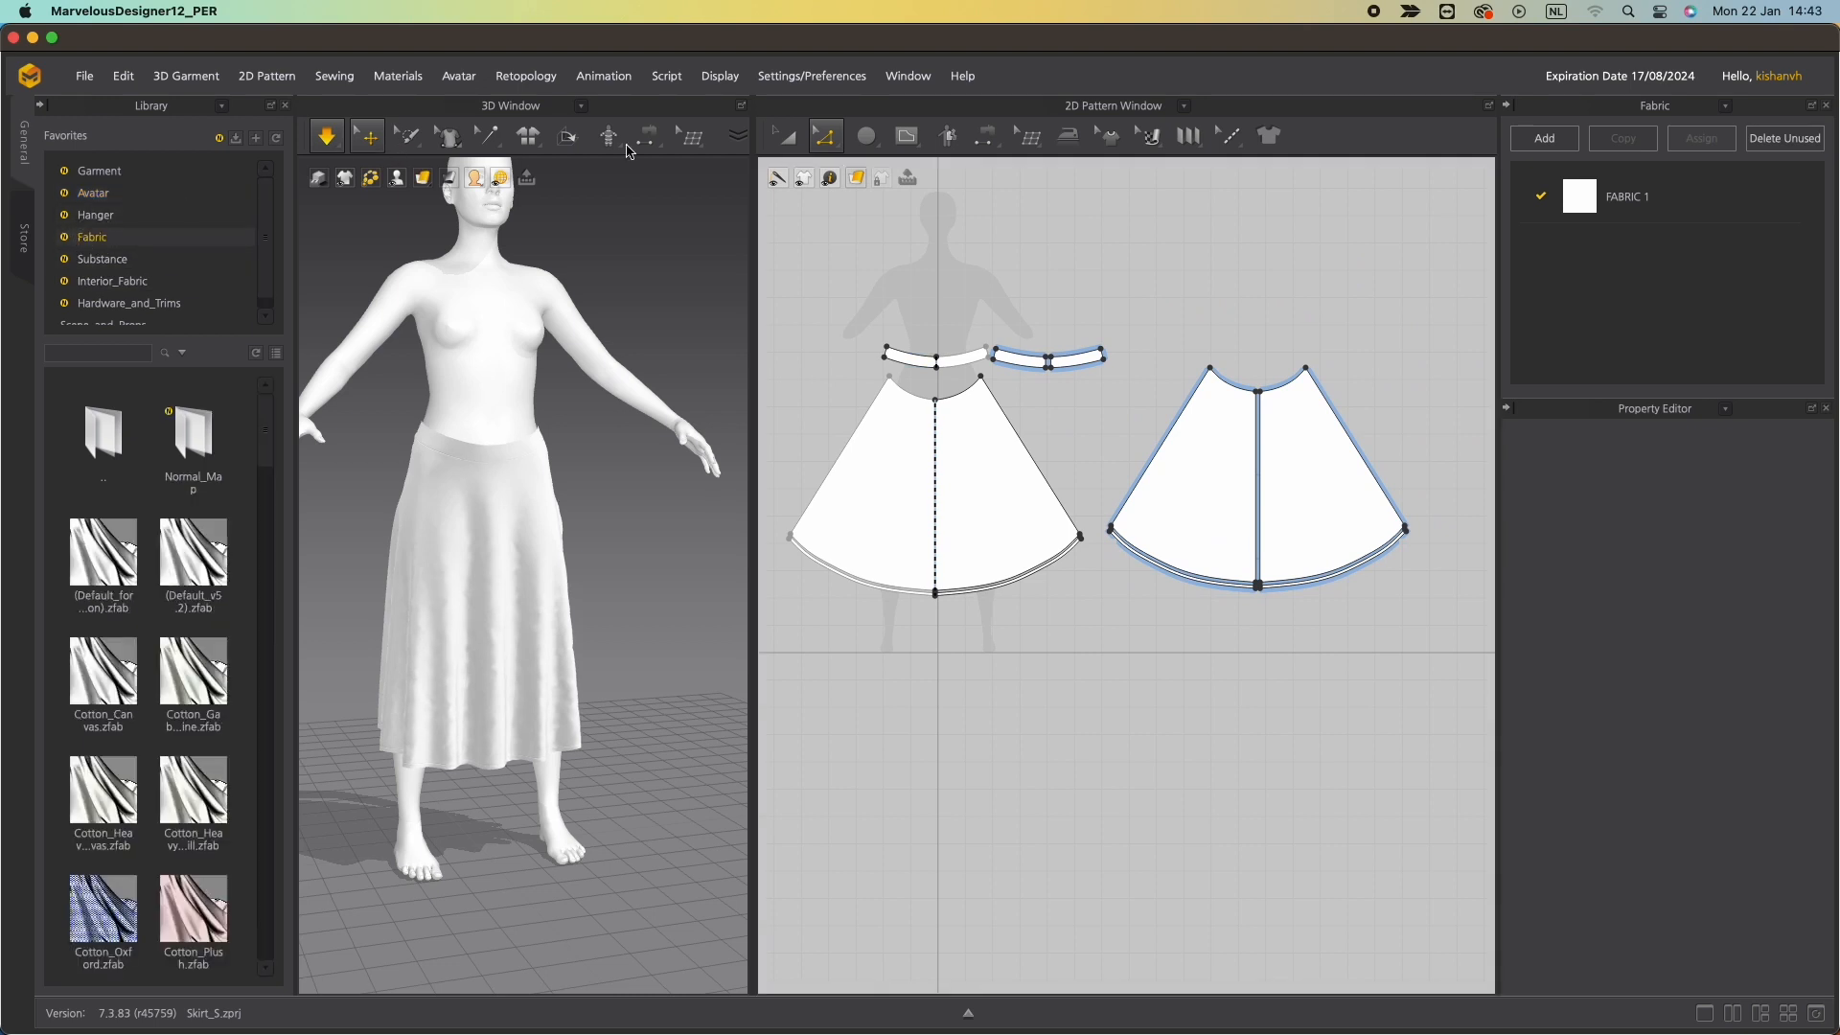
Browse the fabric library and add the (Default_for_Simulation) fabric to the object browser.
left_click(785, 136)
scroll(131, 553, "down", 5)
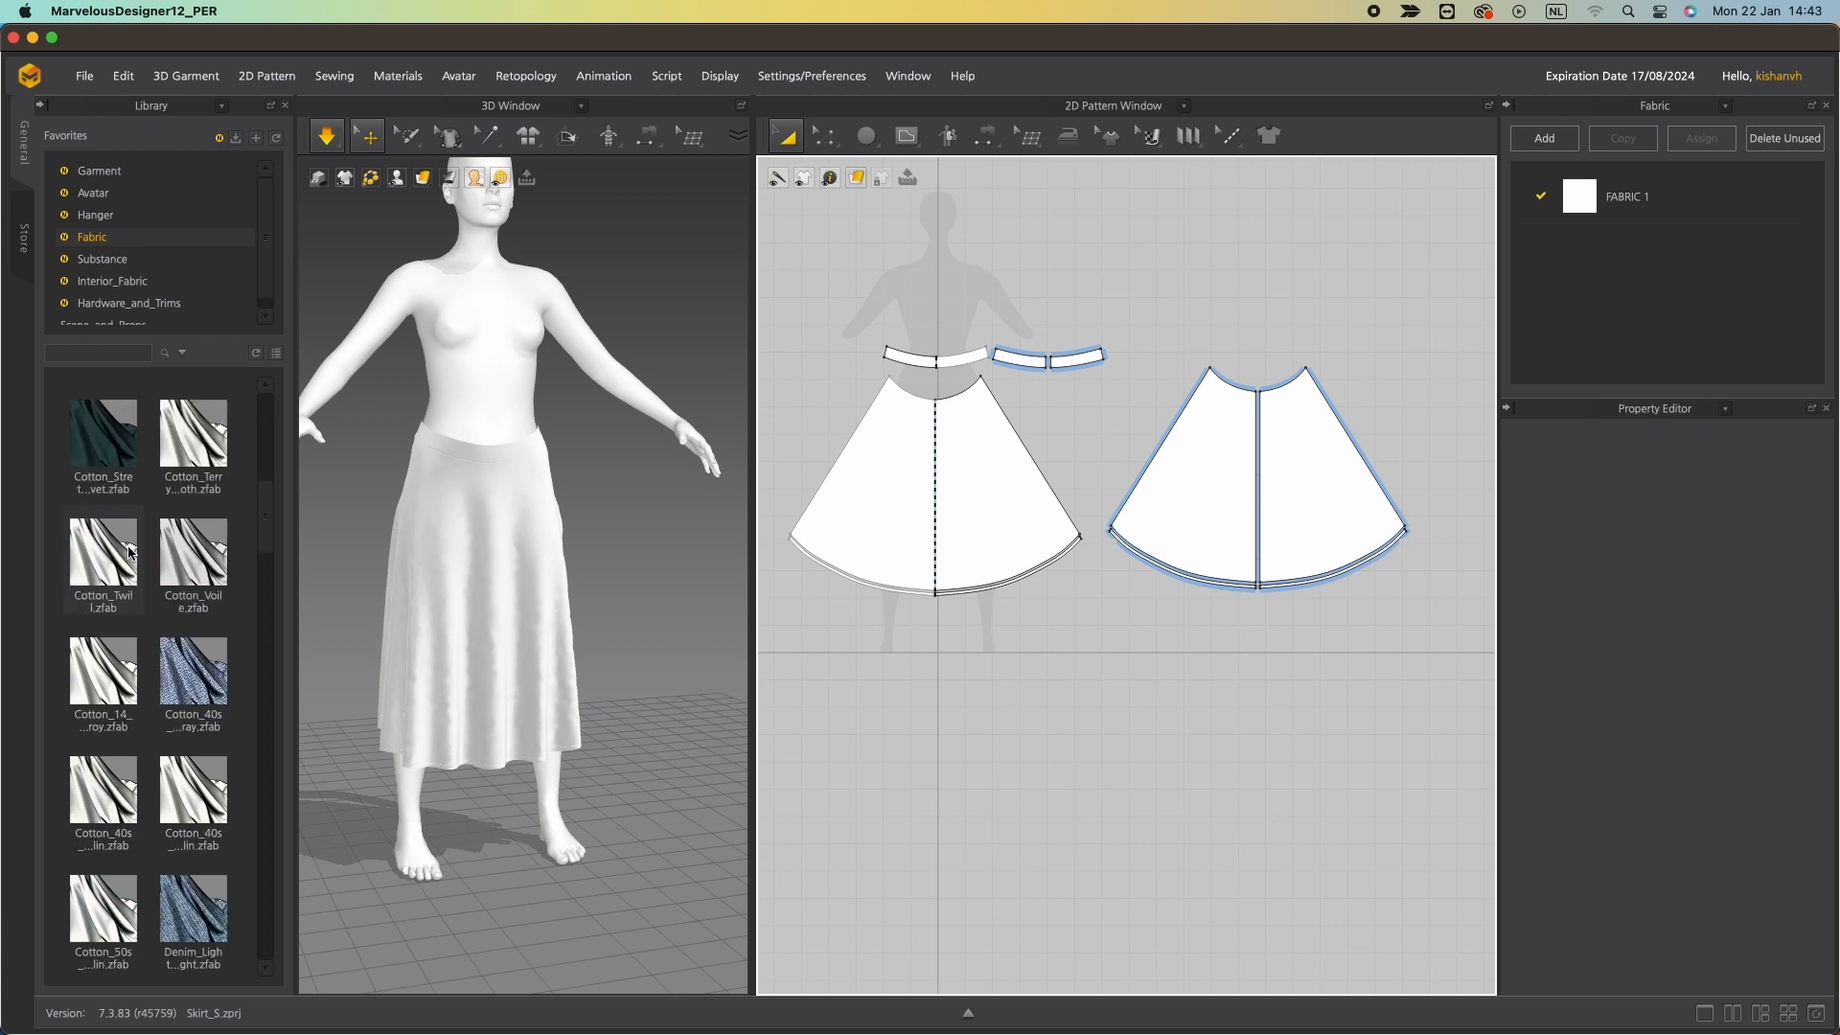
mouse_move(131, 553)
scroll(134, 594, "down", 5)
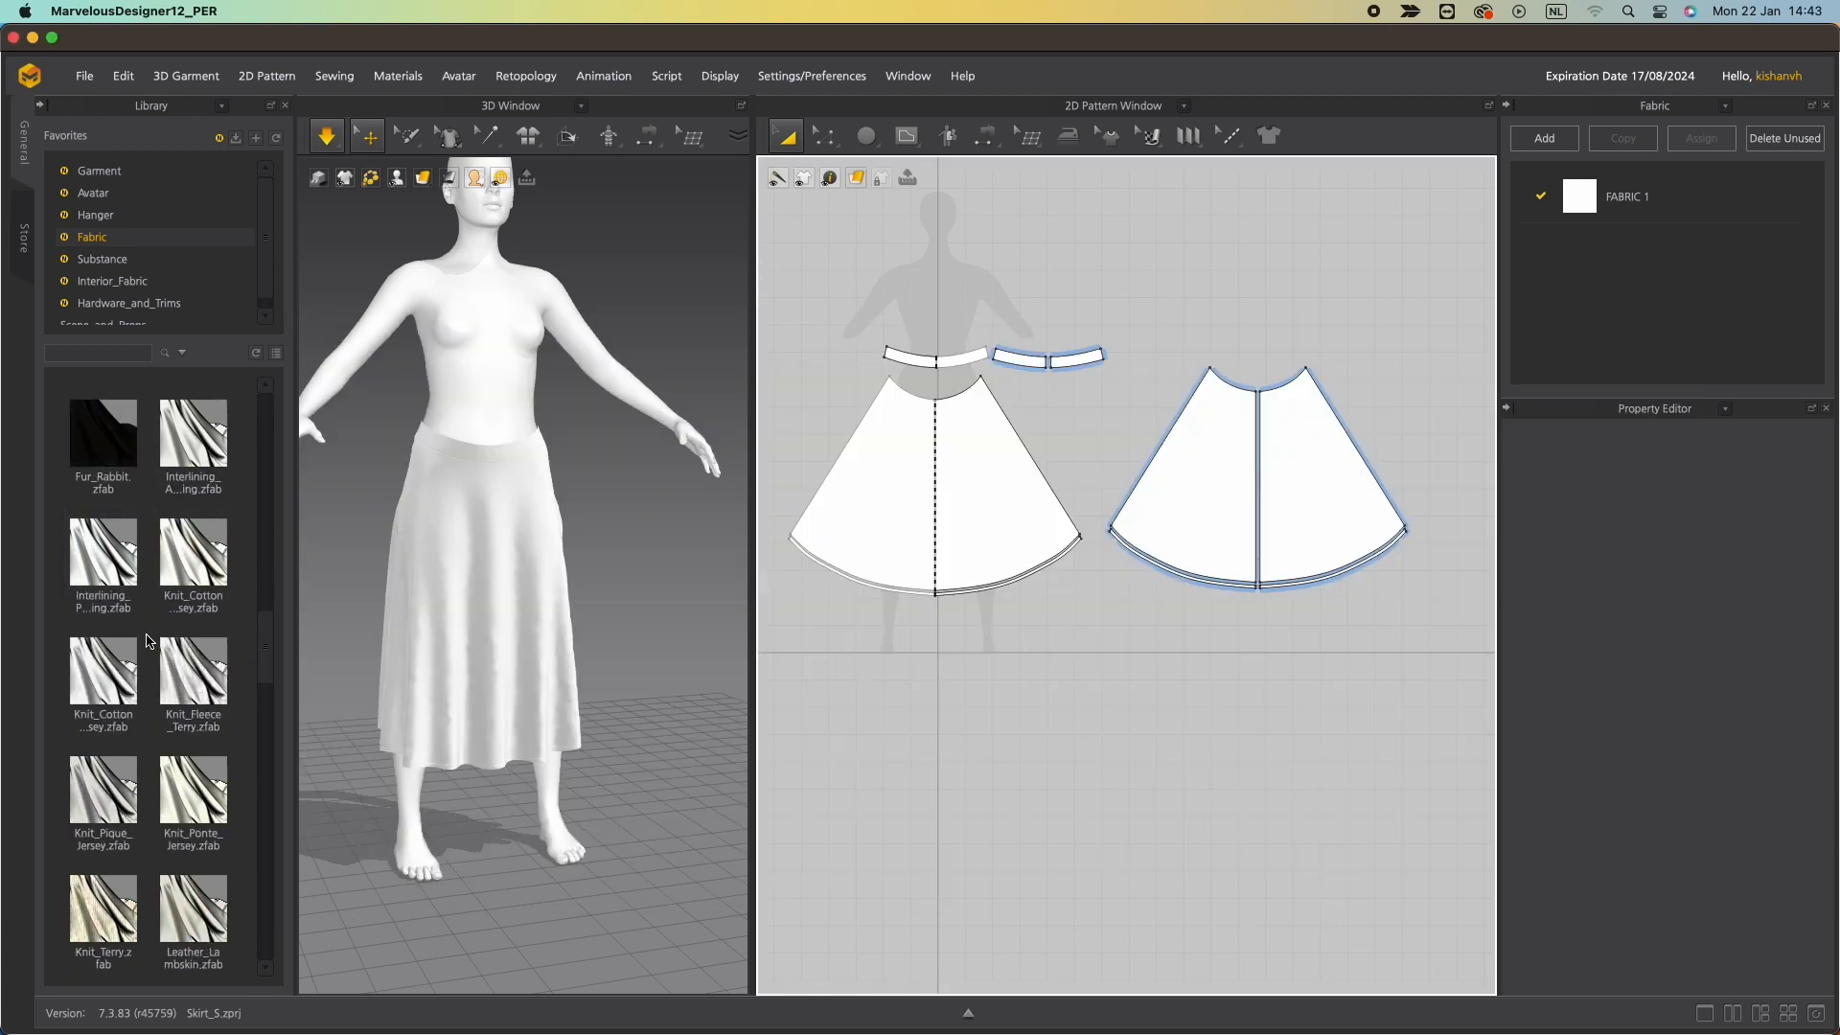
mouse_move(104, 447)
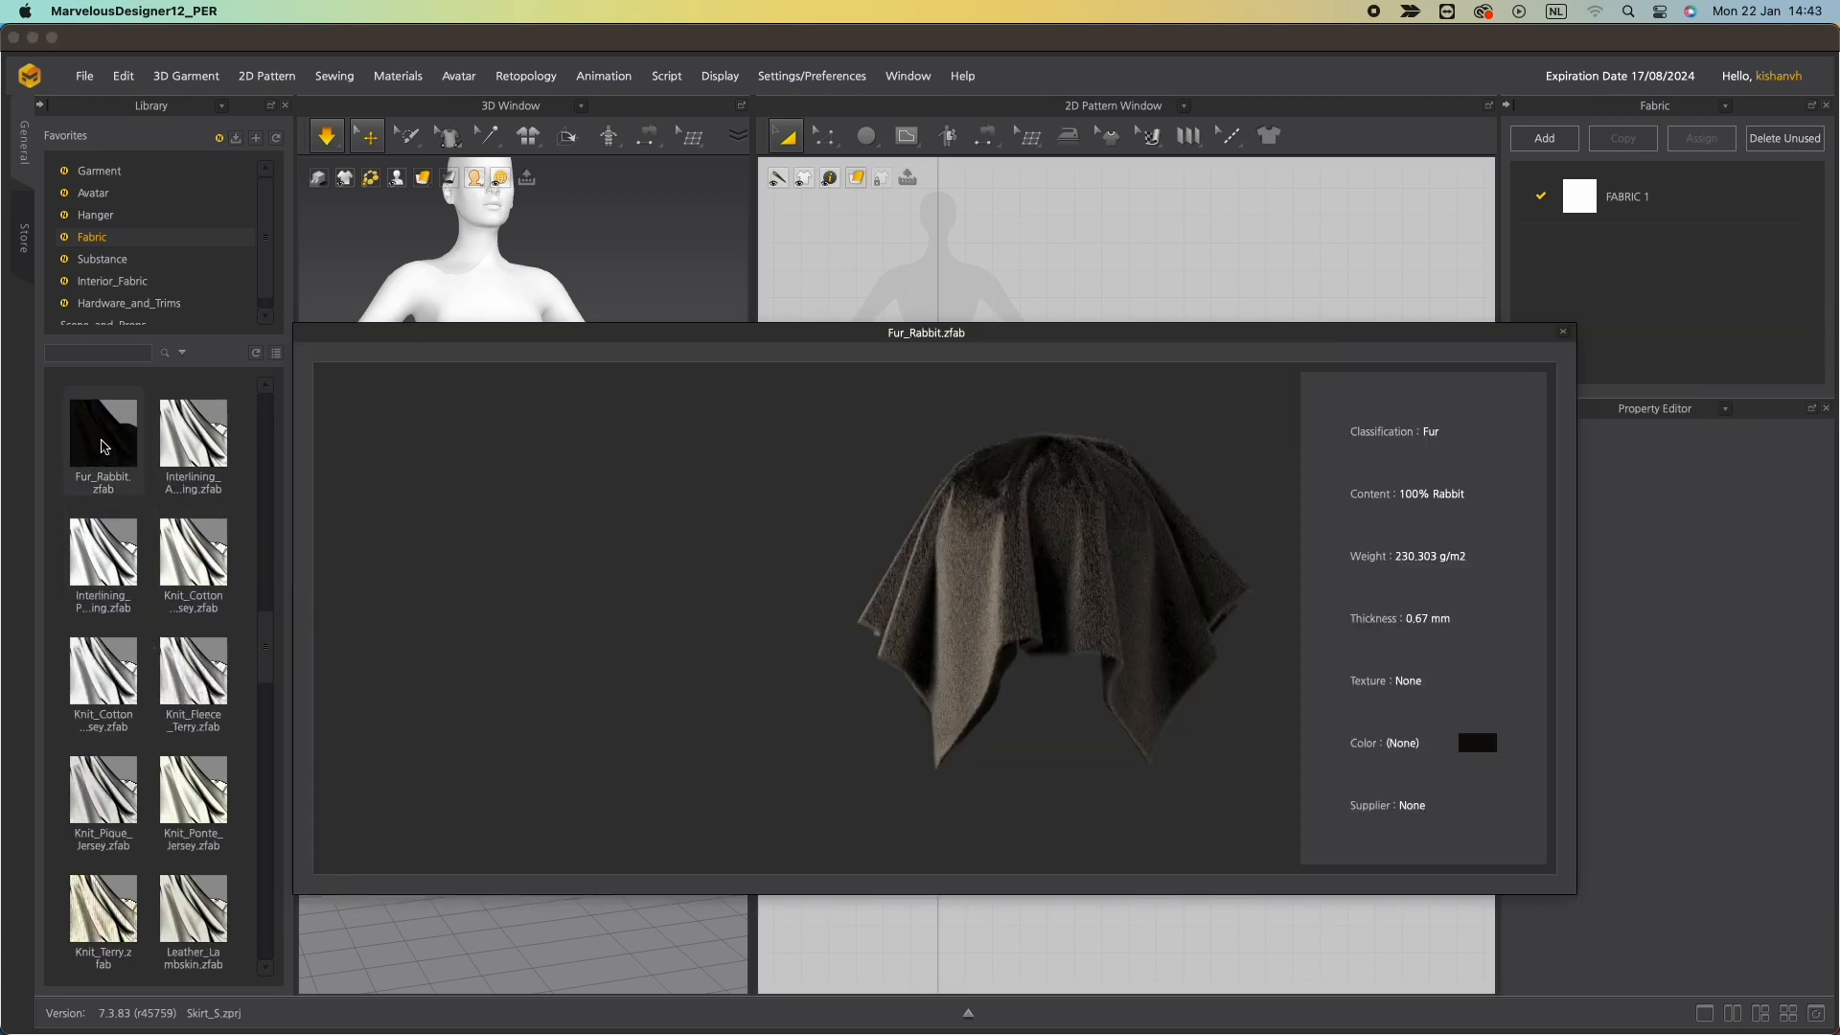
scroll(102, 460, "up", 10)
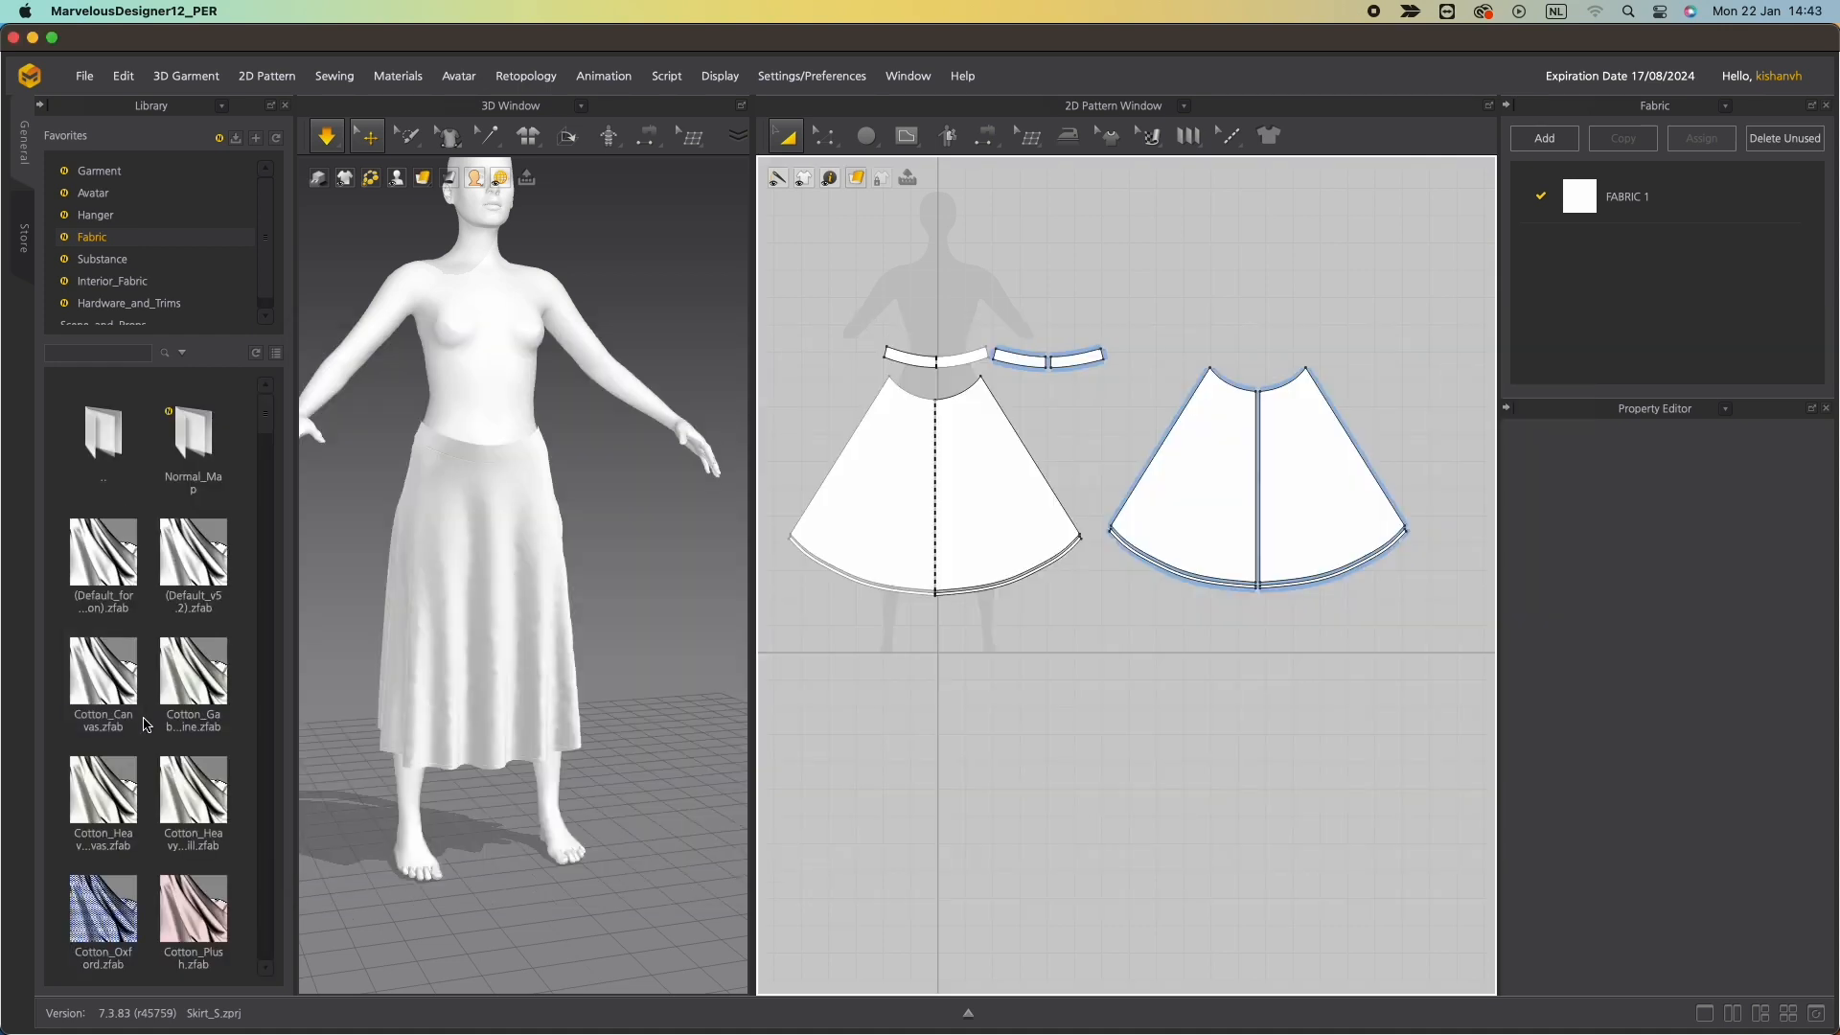
scroll(144, 726, "down", 3)
scroll(142, 729, "down", 5)
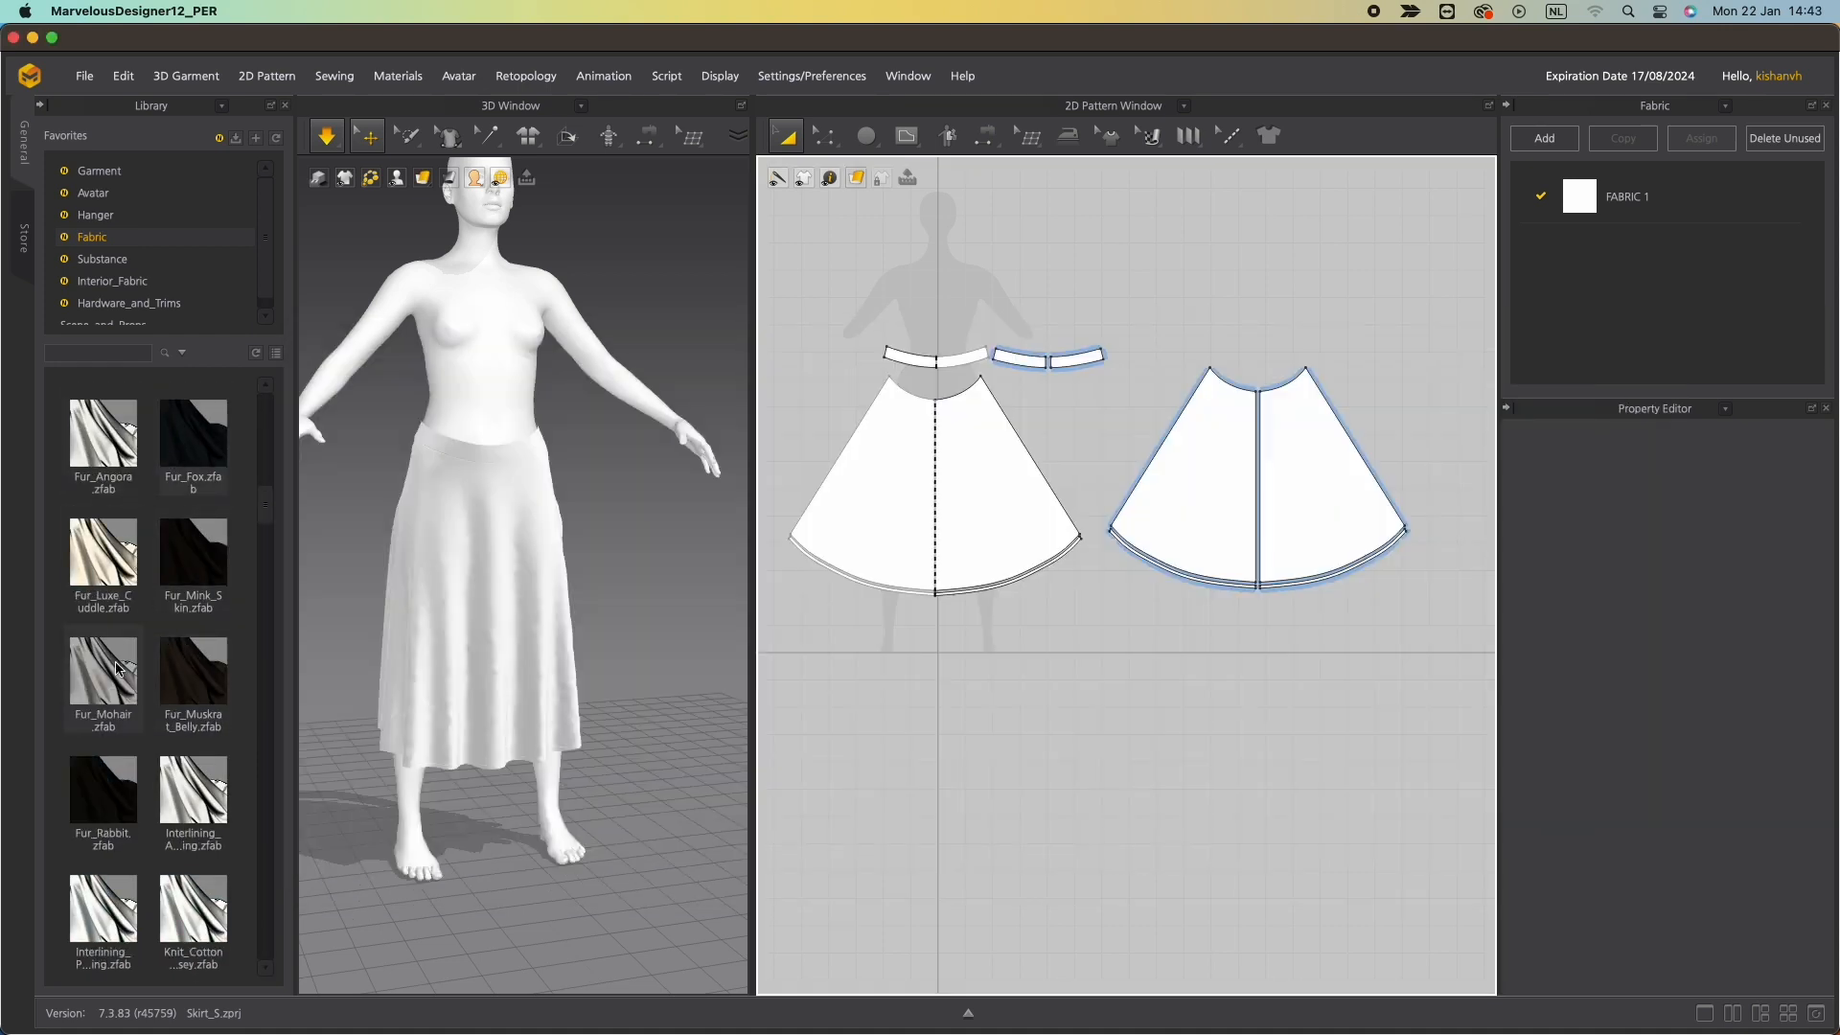
scroll(110, 675, "up", 8)
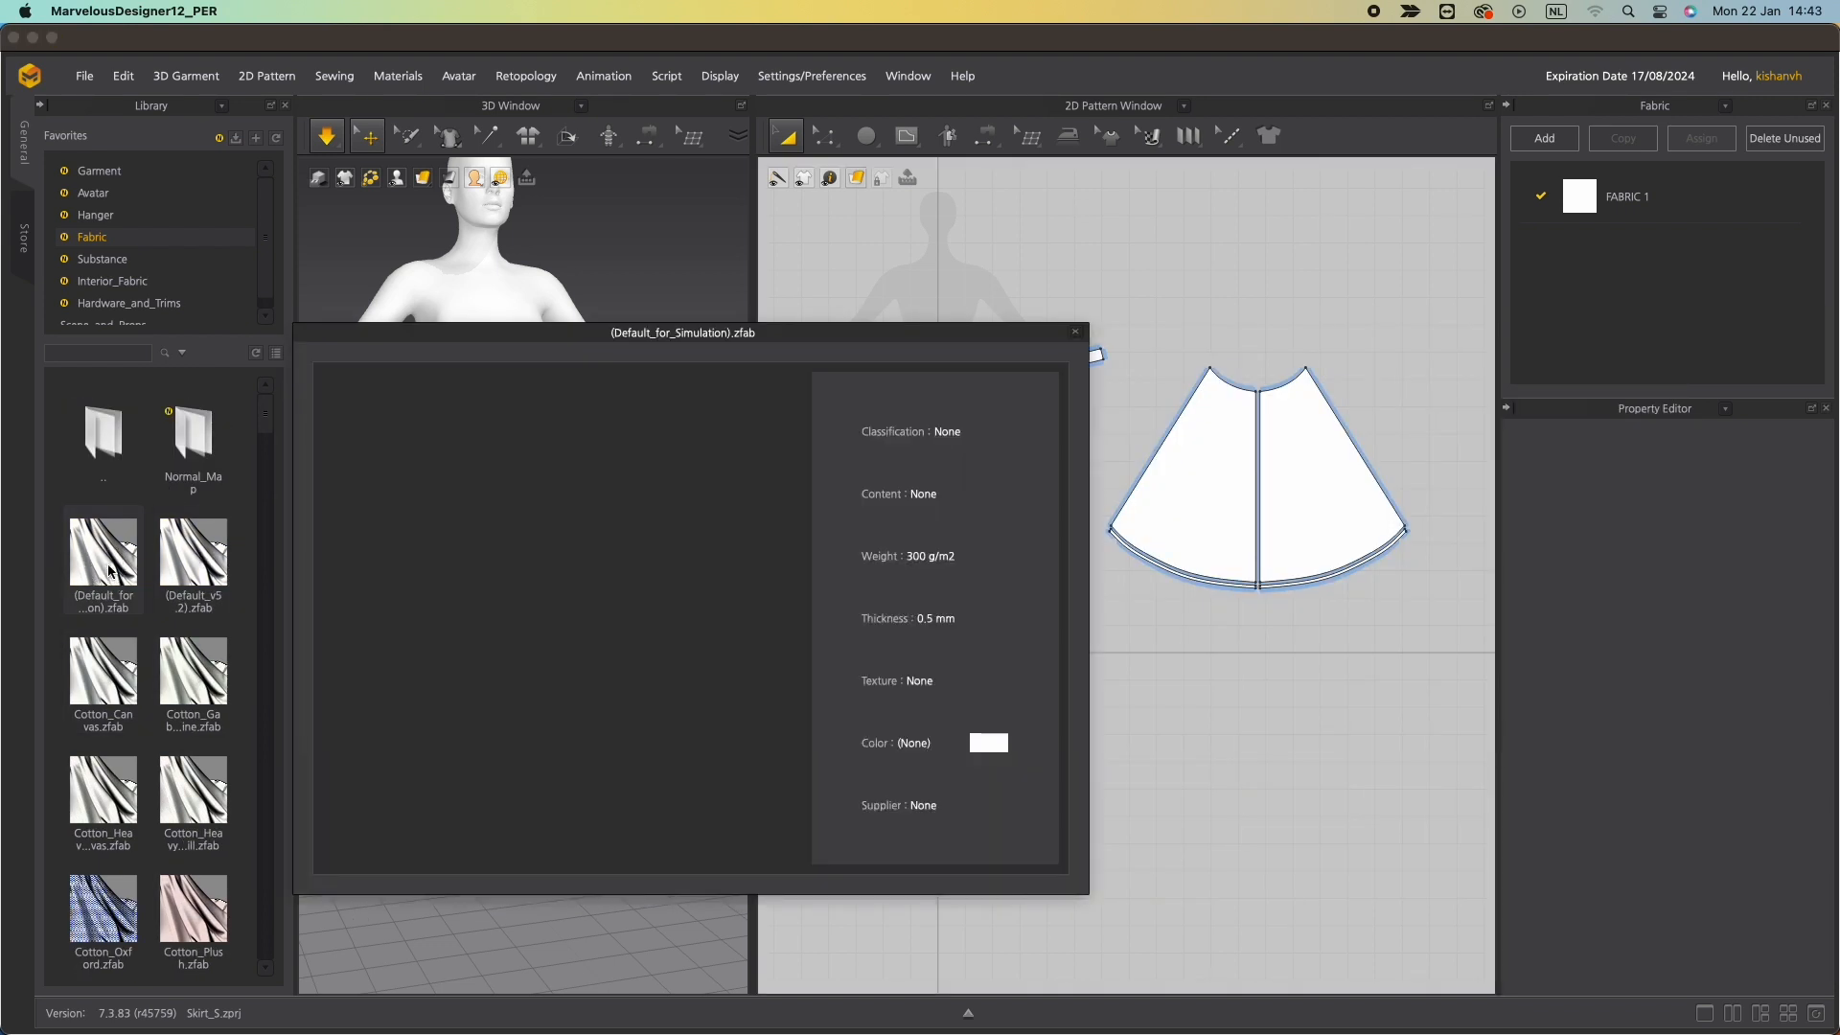
double_click(115, 570)
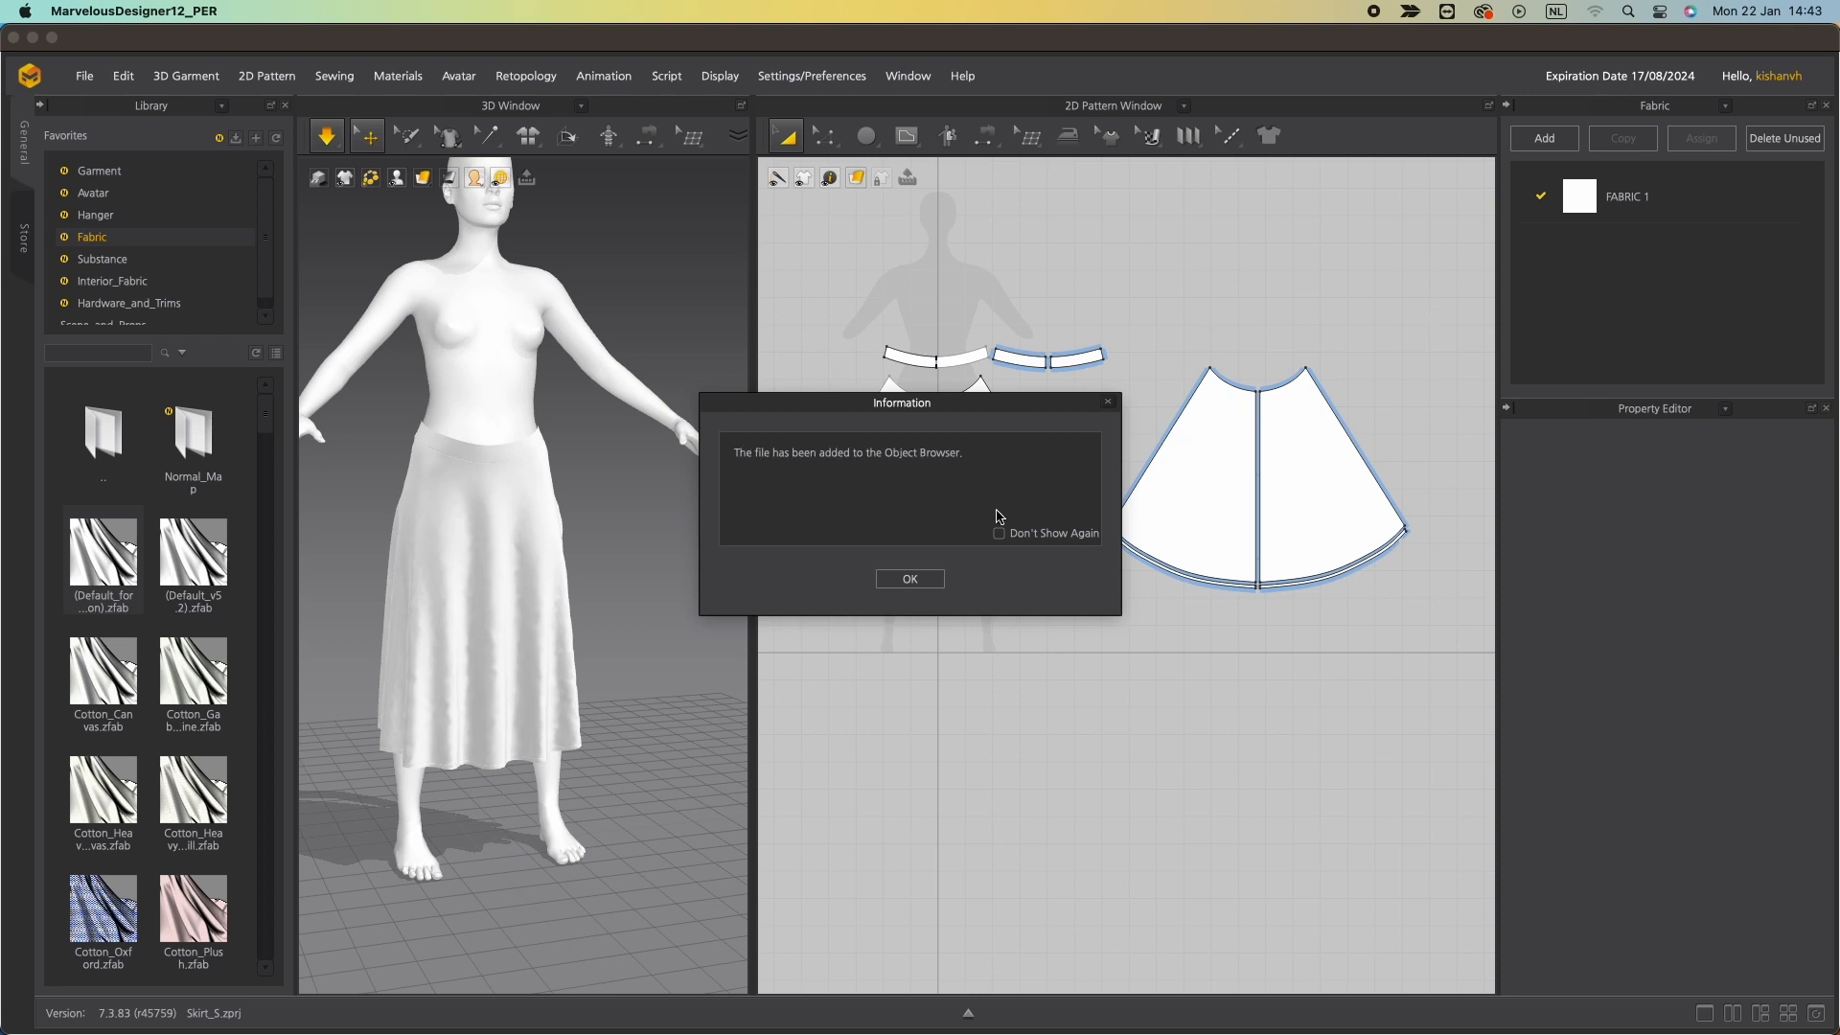
left_click(909, 579)
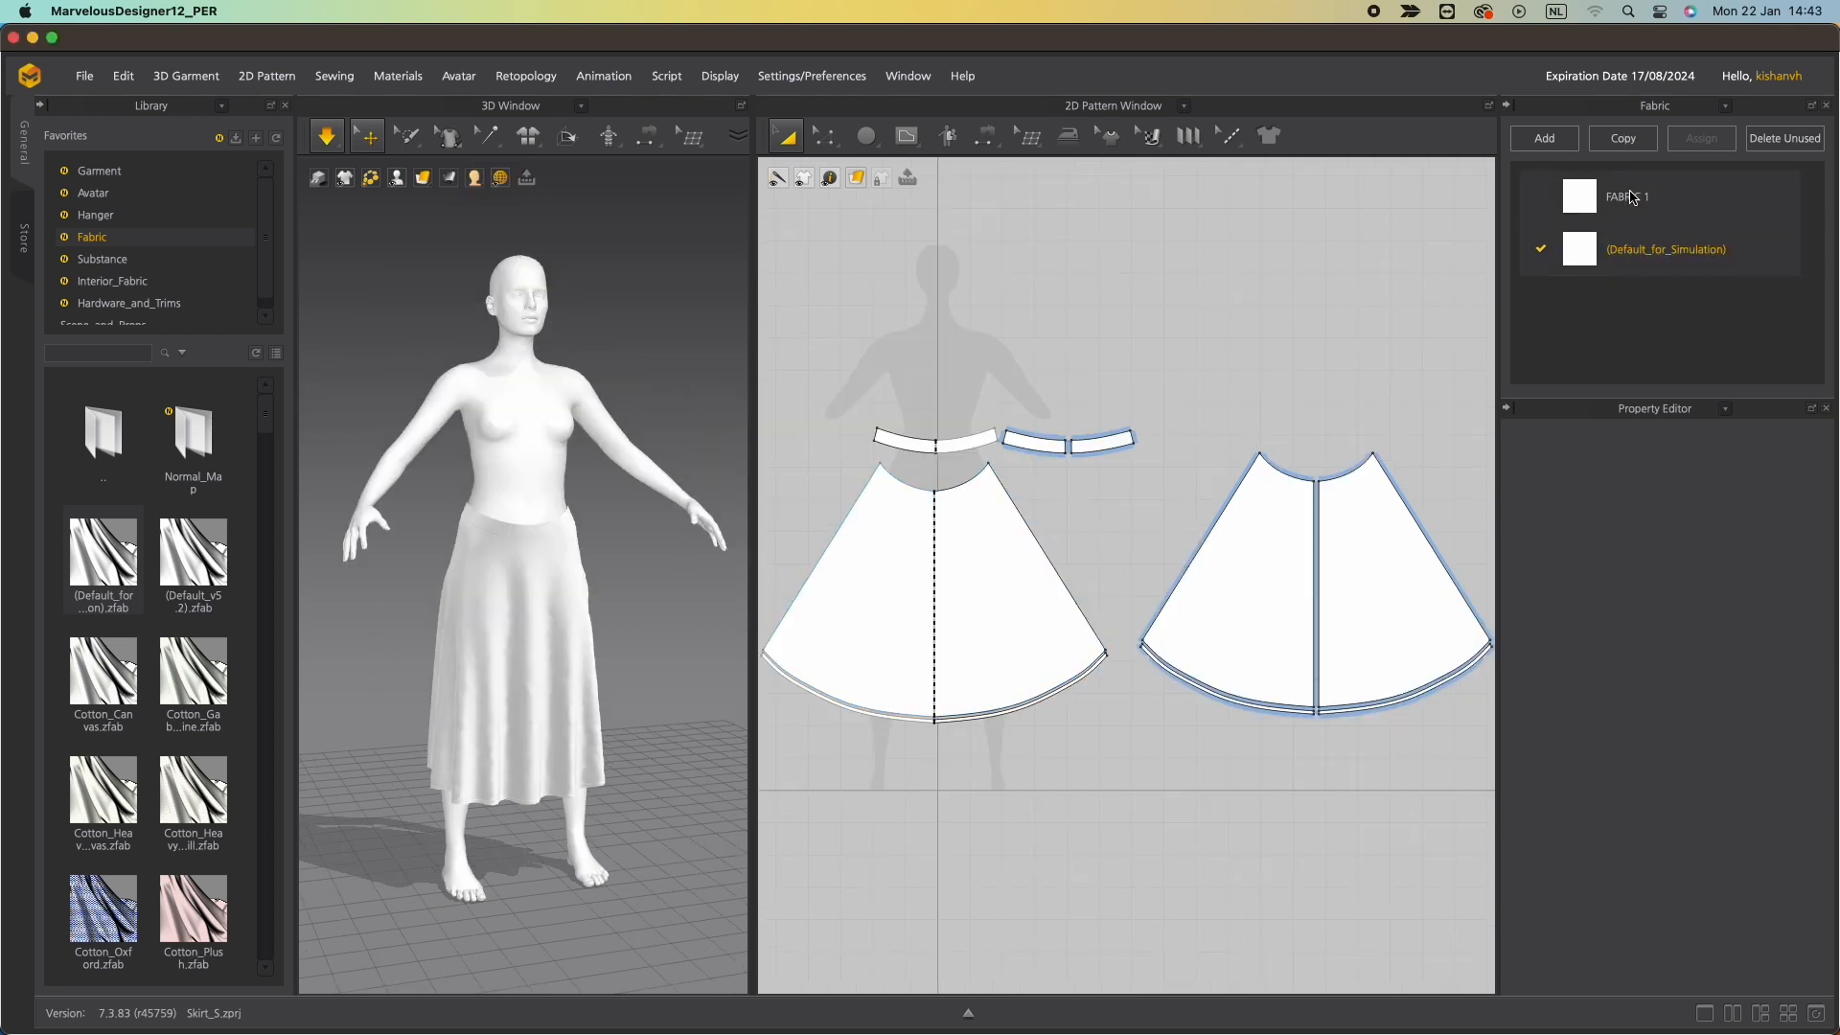
Assign the (Default_for_Simulation) fabric to all pattern pieces and delete the unused FABRIC 1.
left_click_drag(792, 390, 1506, 793)
left_click_drag(1584, 261, 1007, 634)
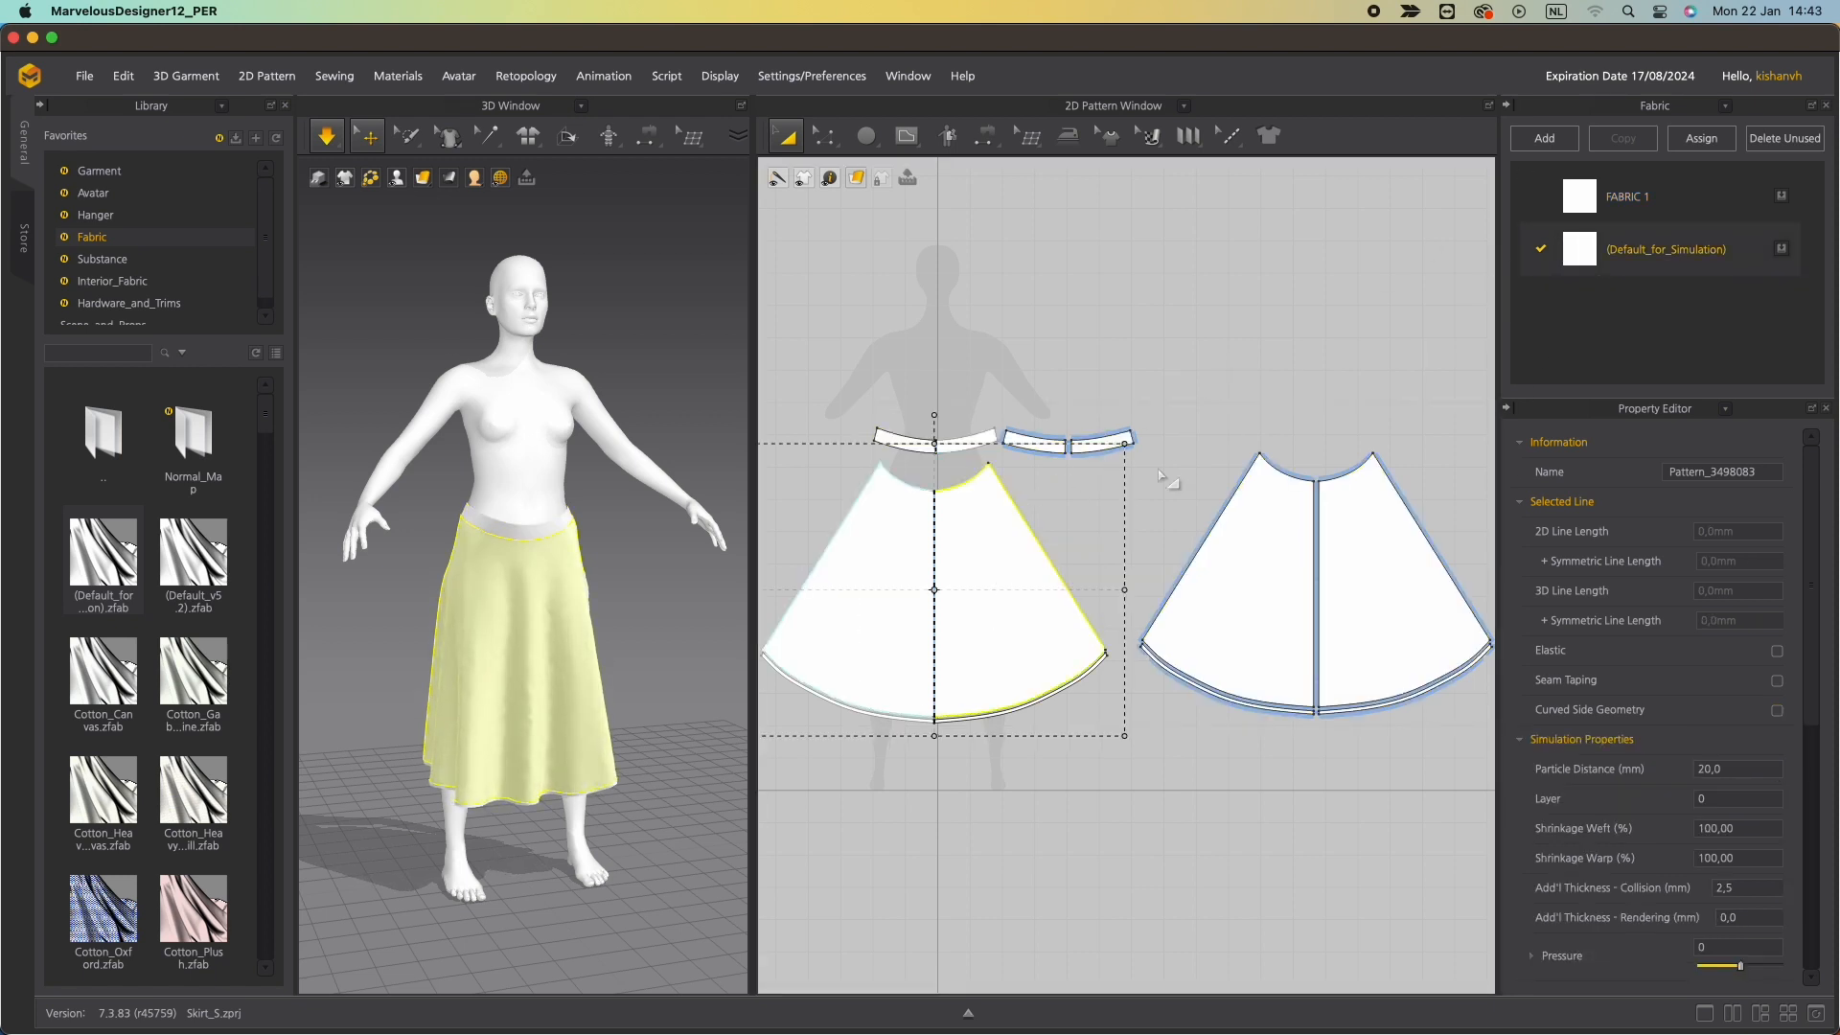
left_click(932, 470)
key("ctrl+a")
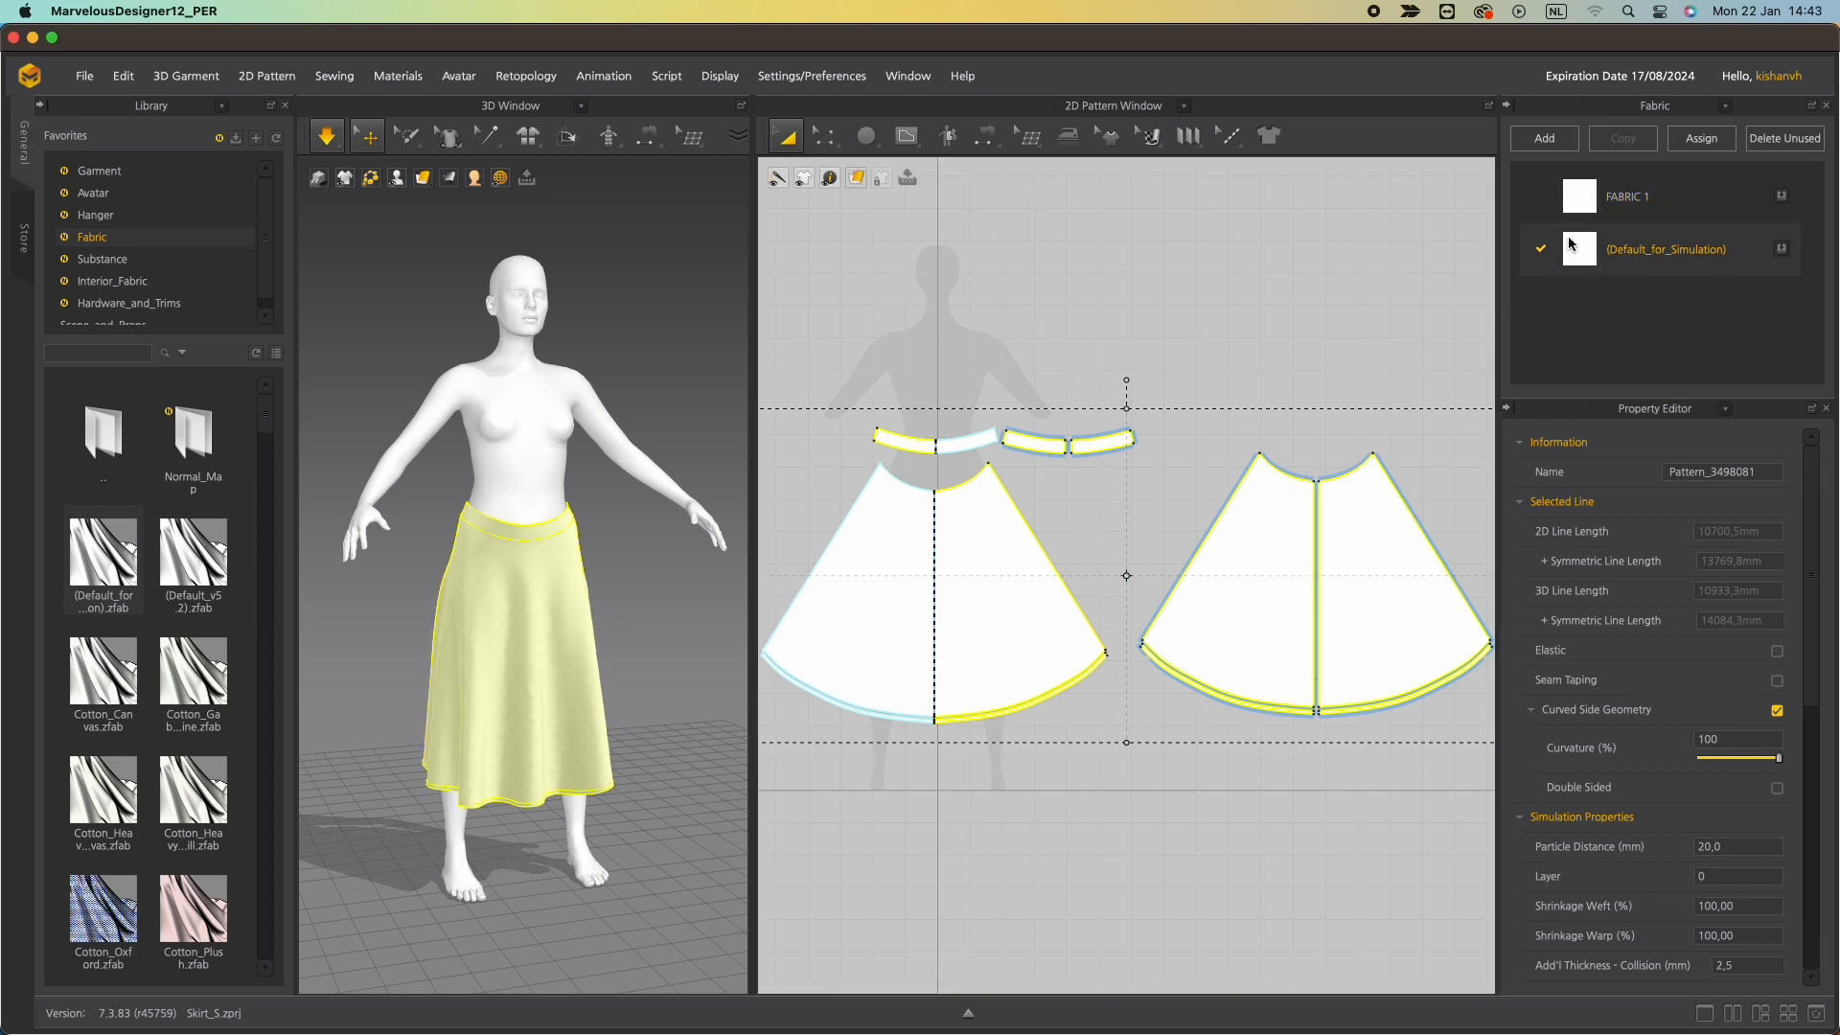
left_click(1785, 143)
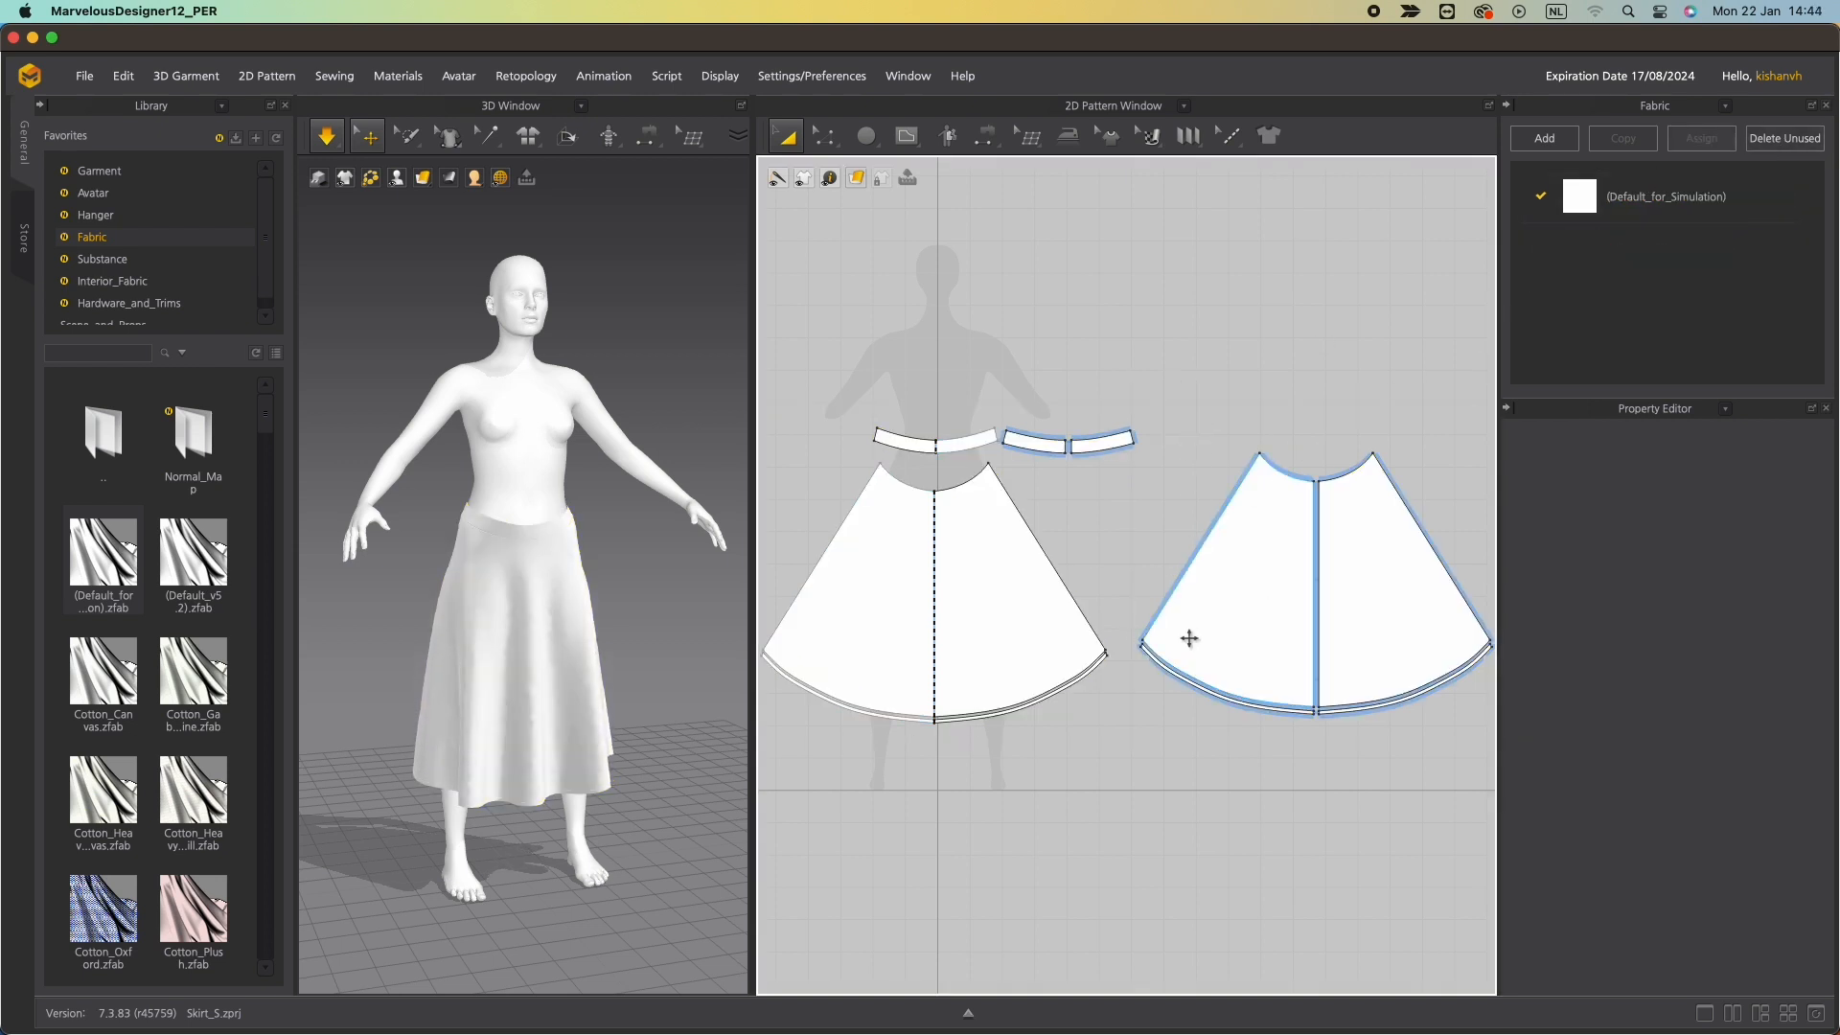
Set the fabric's colour to black.
scroll(1188, 637, "down", 2)
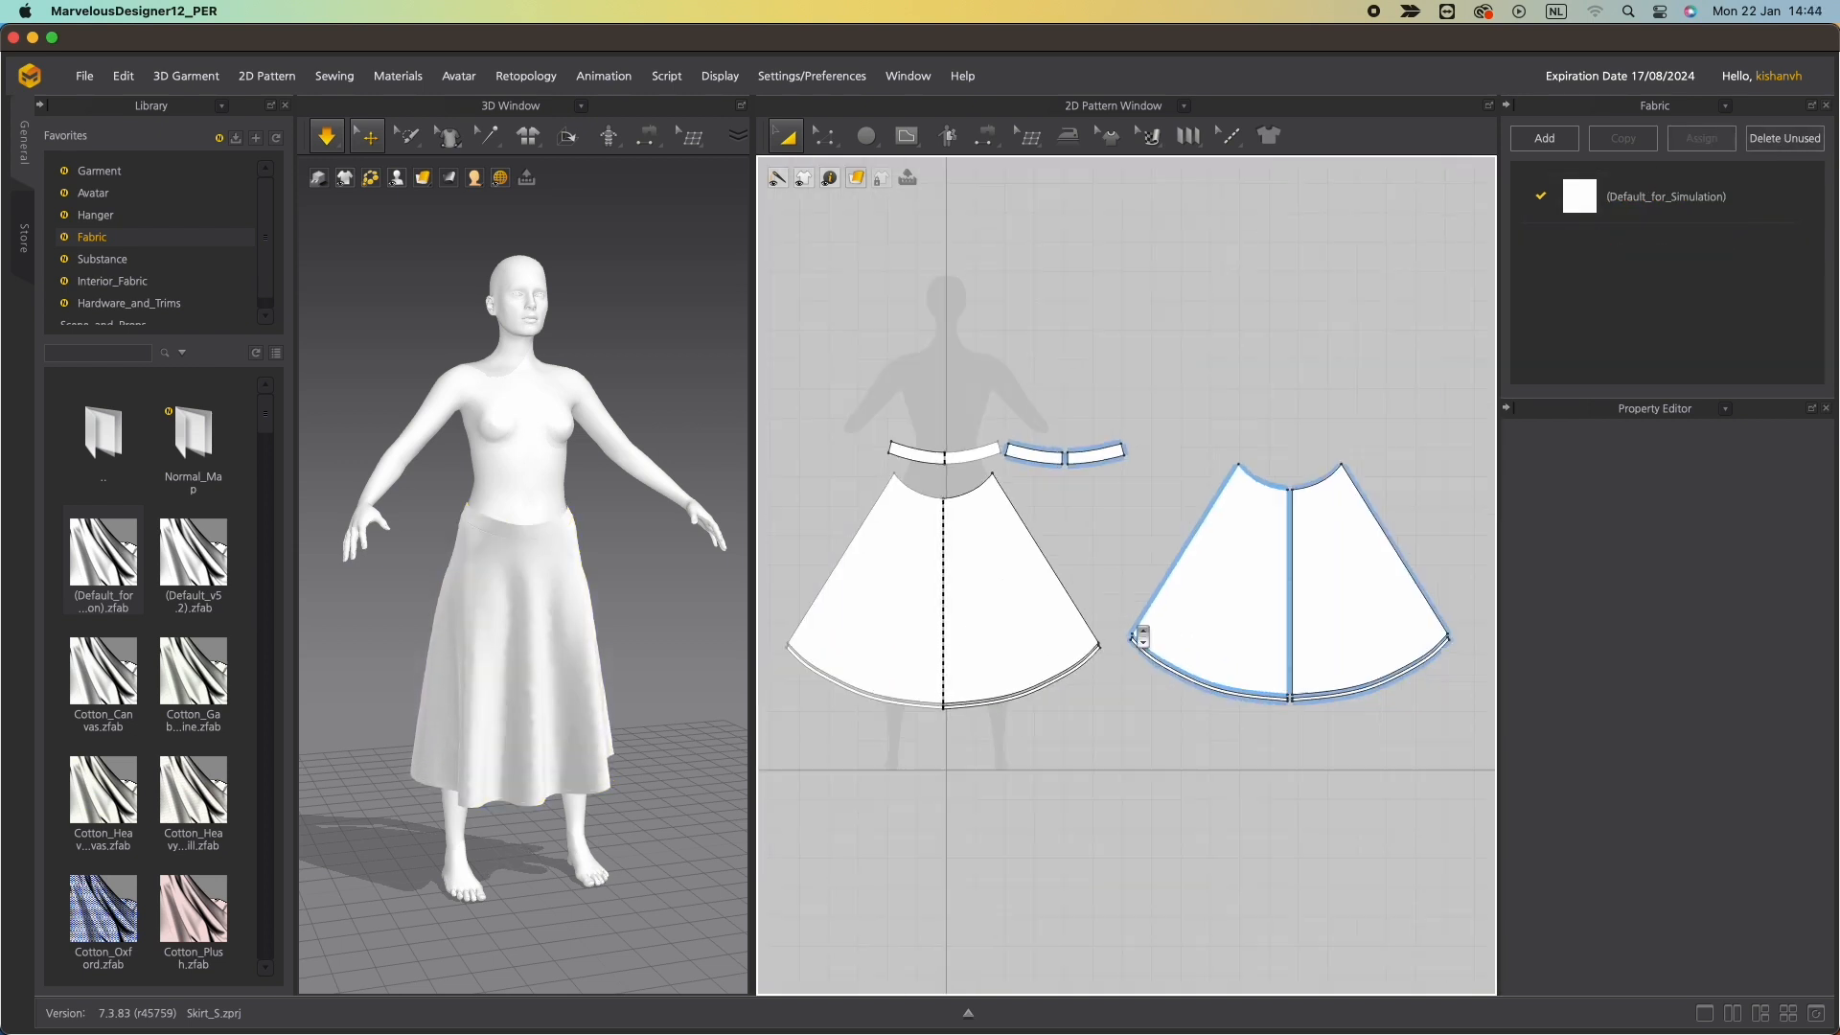
double_click(1649, 202)
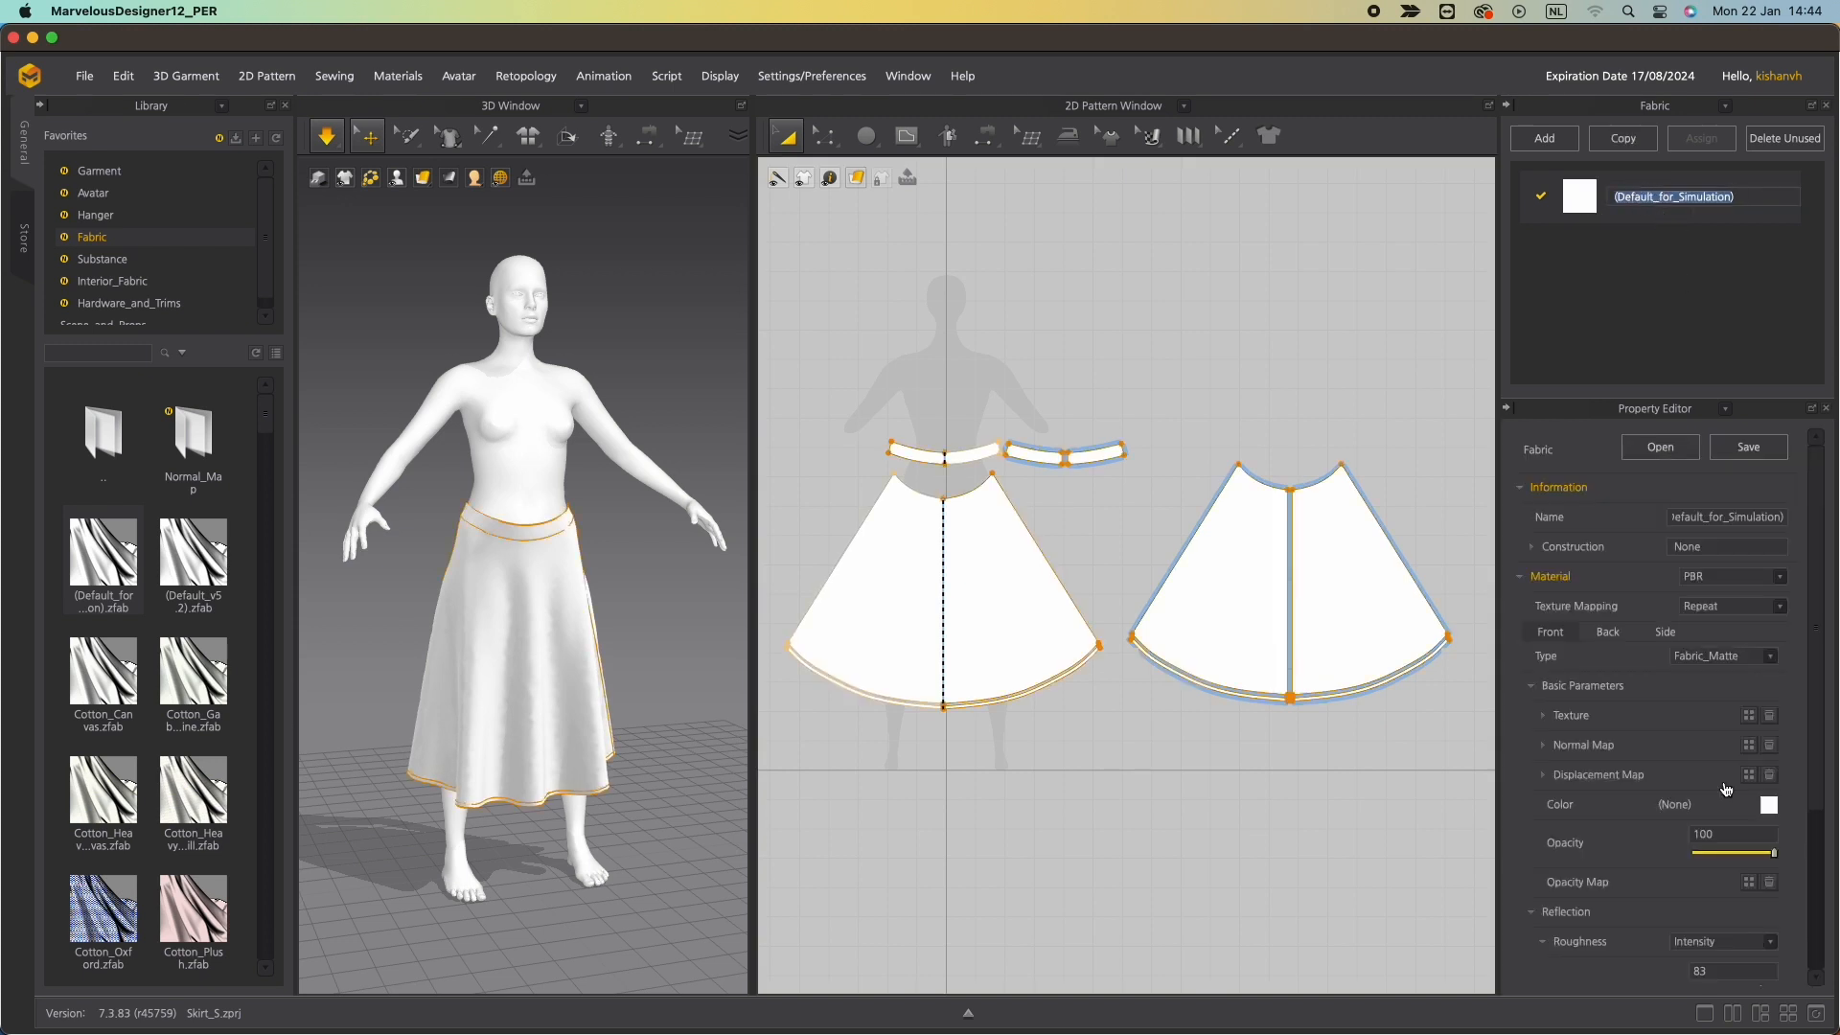
scroll(1650, 766, "down", 1)
scroll(731, 583, "up", 3)
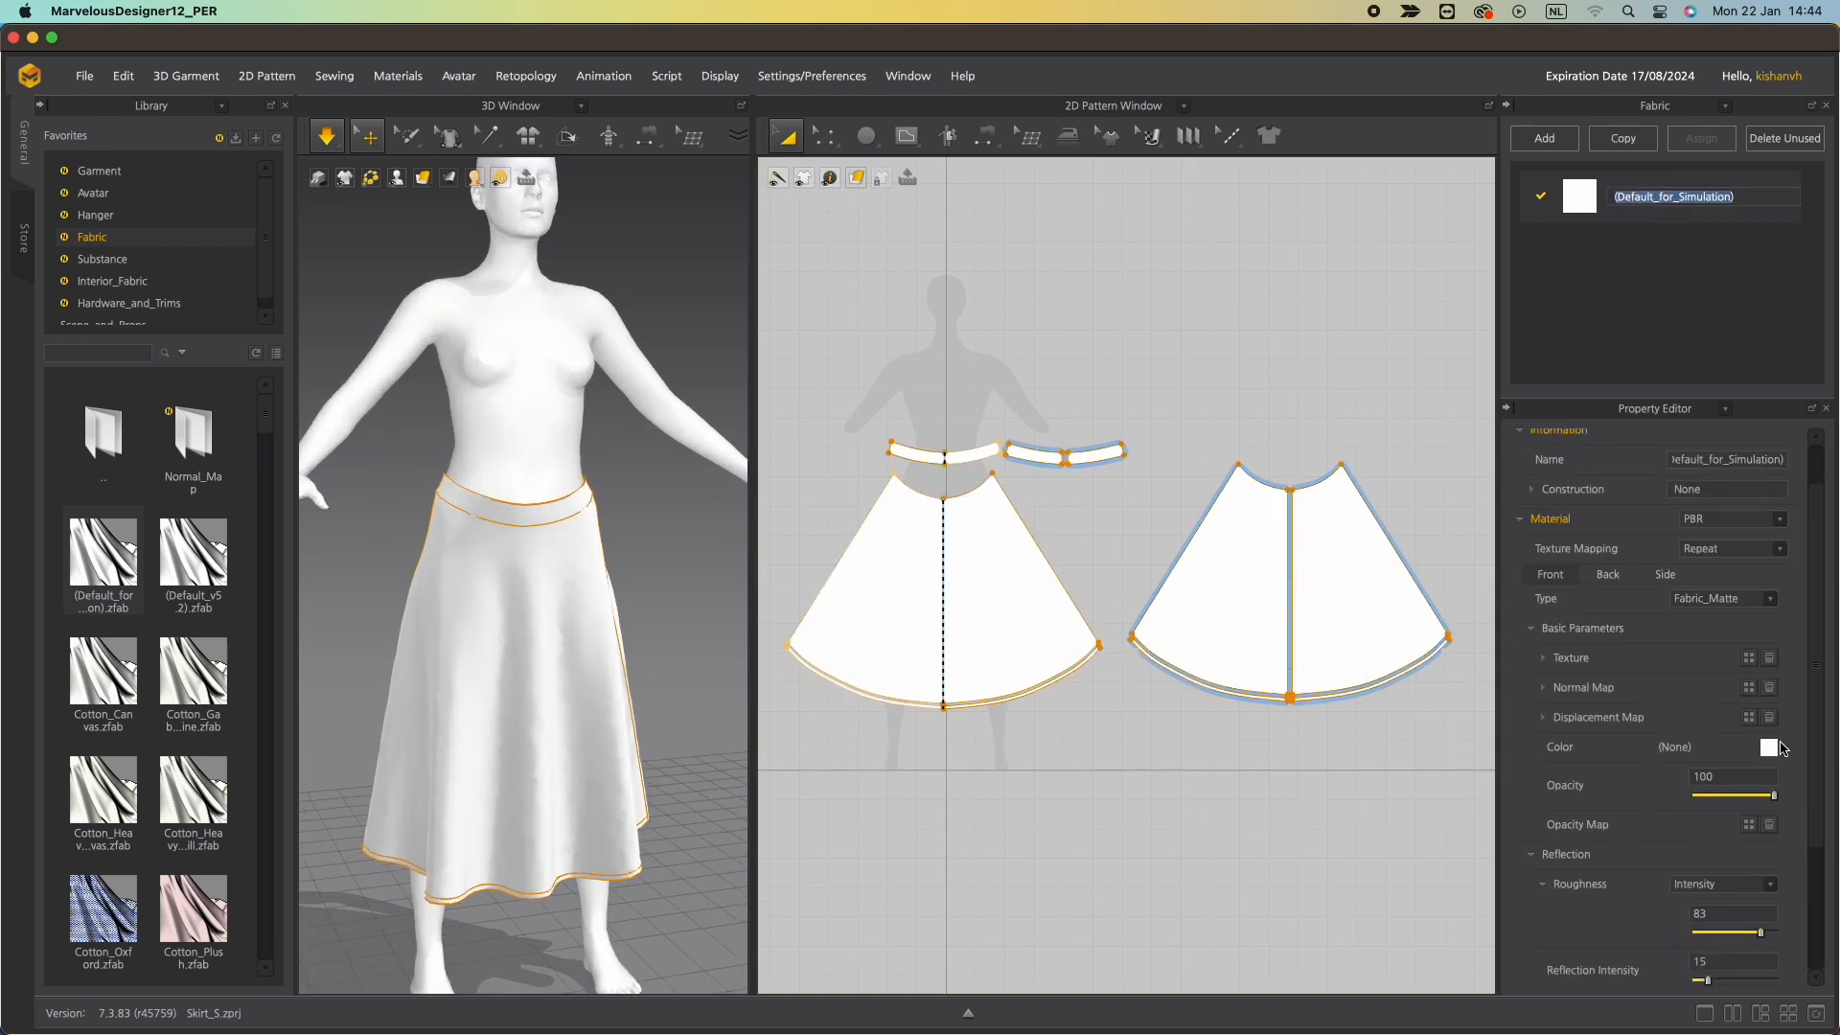
left_click(1769, 746)
left_click(762, 594)
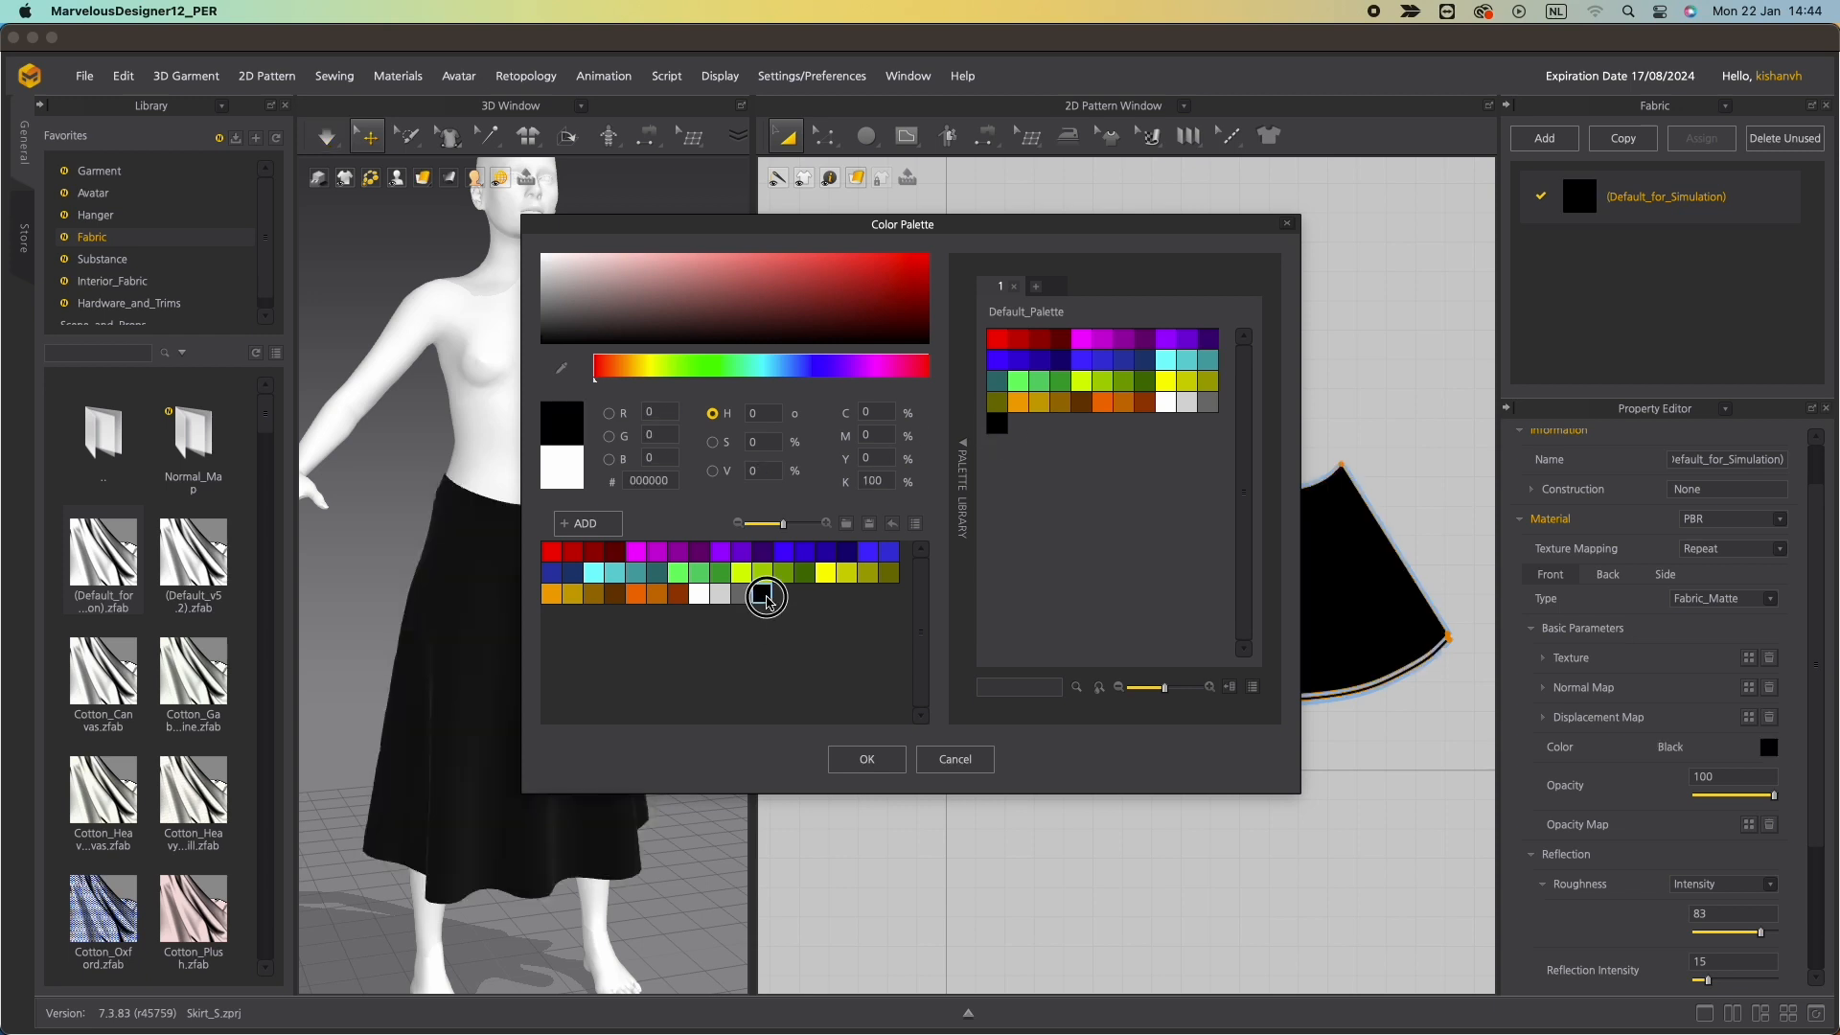
left_click(870, 759)
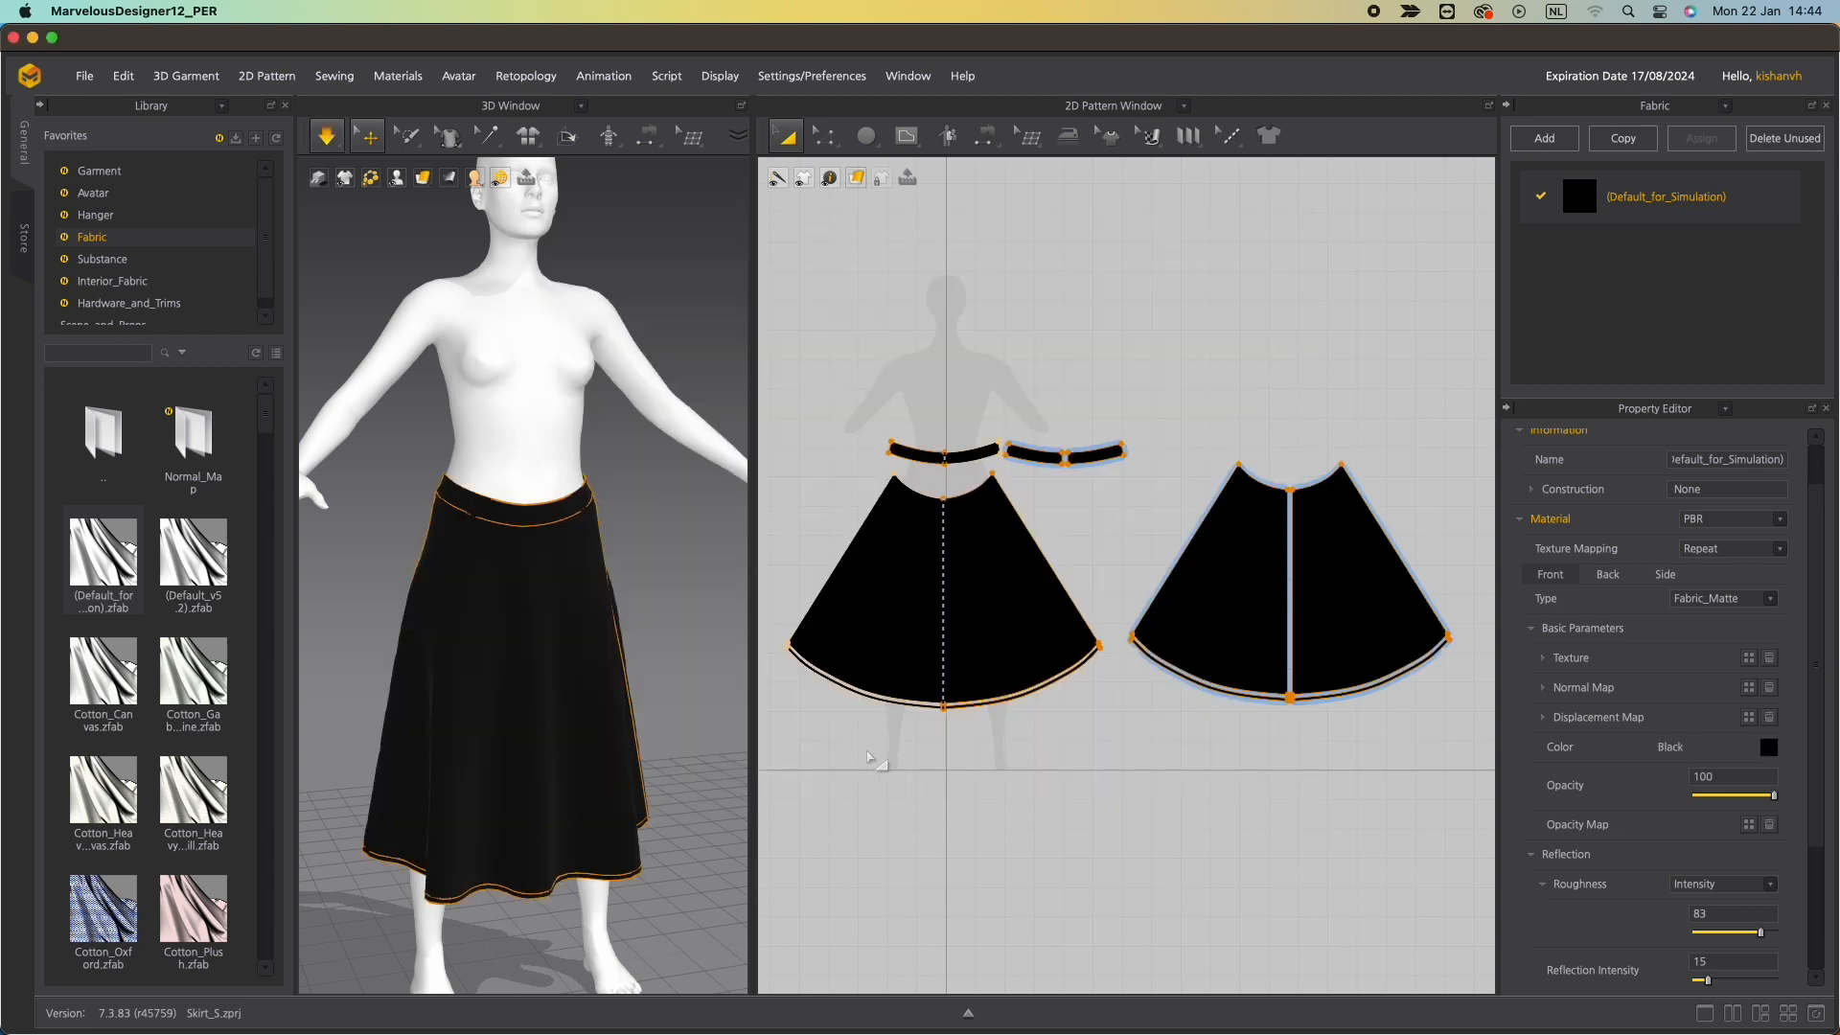
right_click_drag(534, 643, 647, 655)
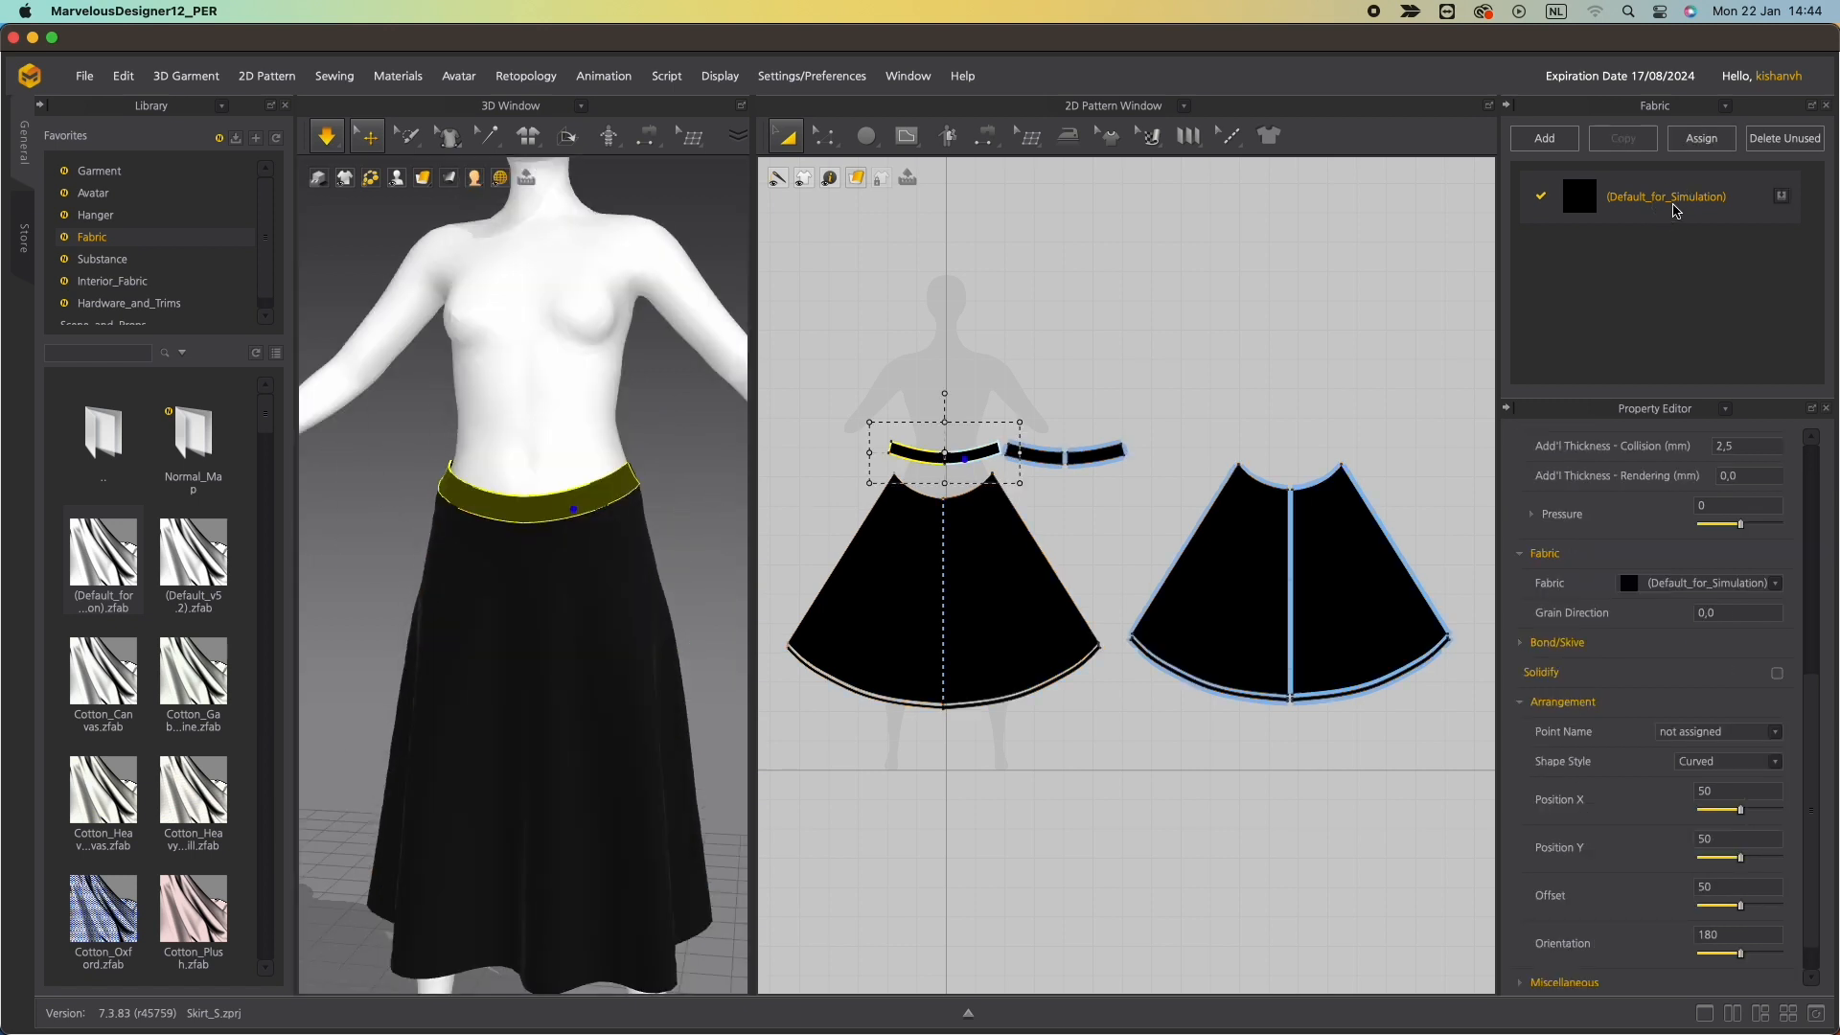
Change the fabric's colour to dark grey 232323.
double_click(1671, 198)
left_click(1768, 747)
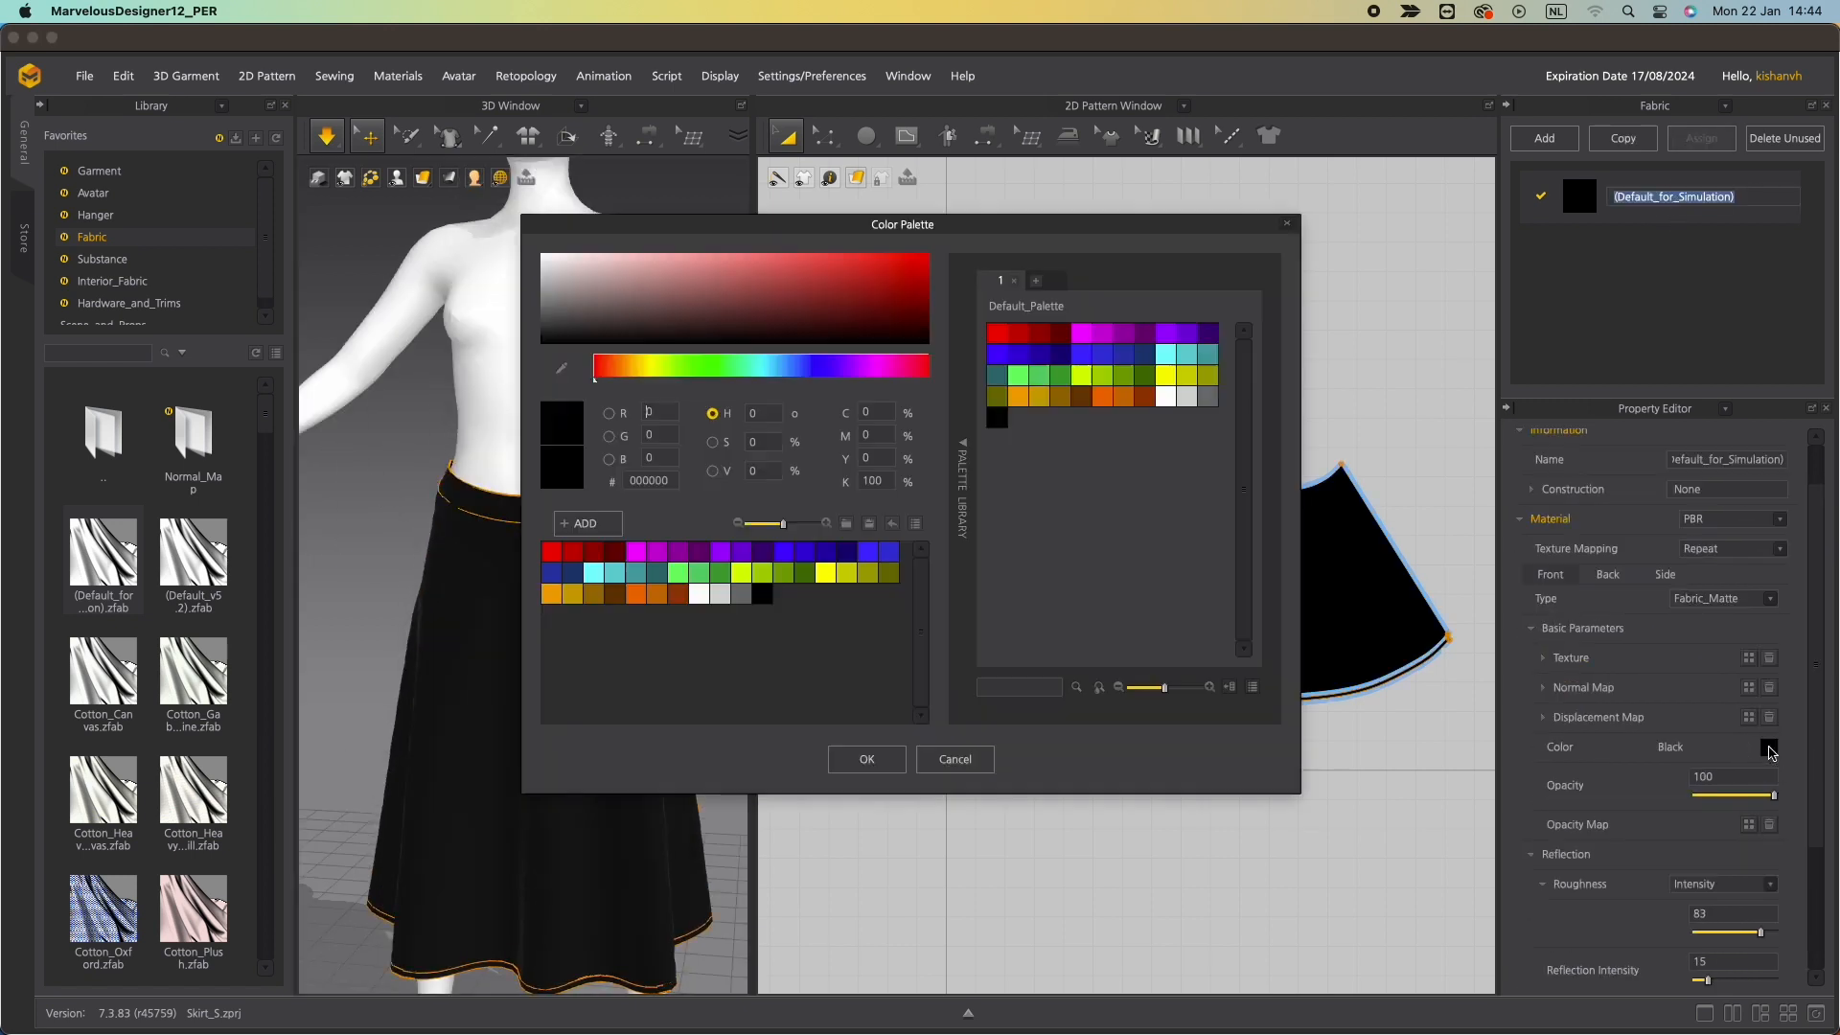
left_click(542, 332)
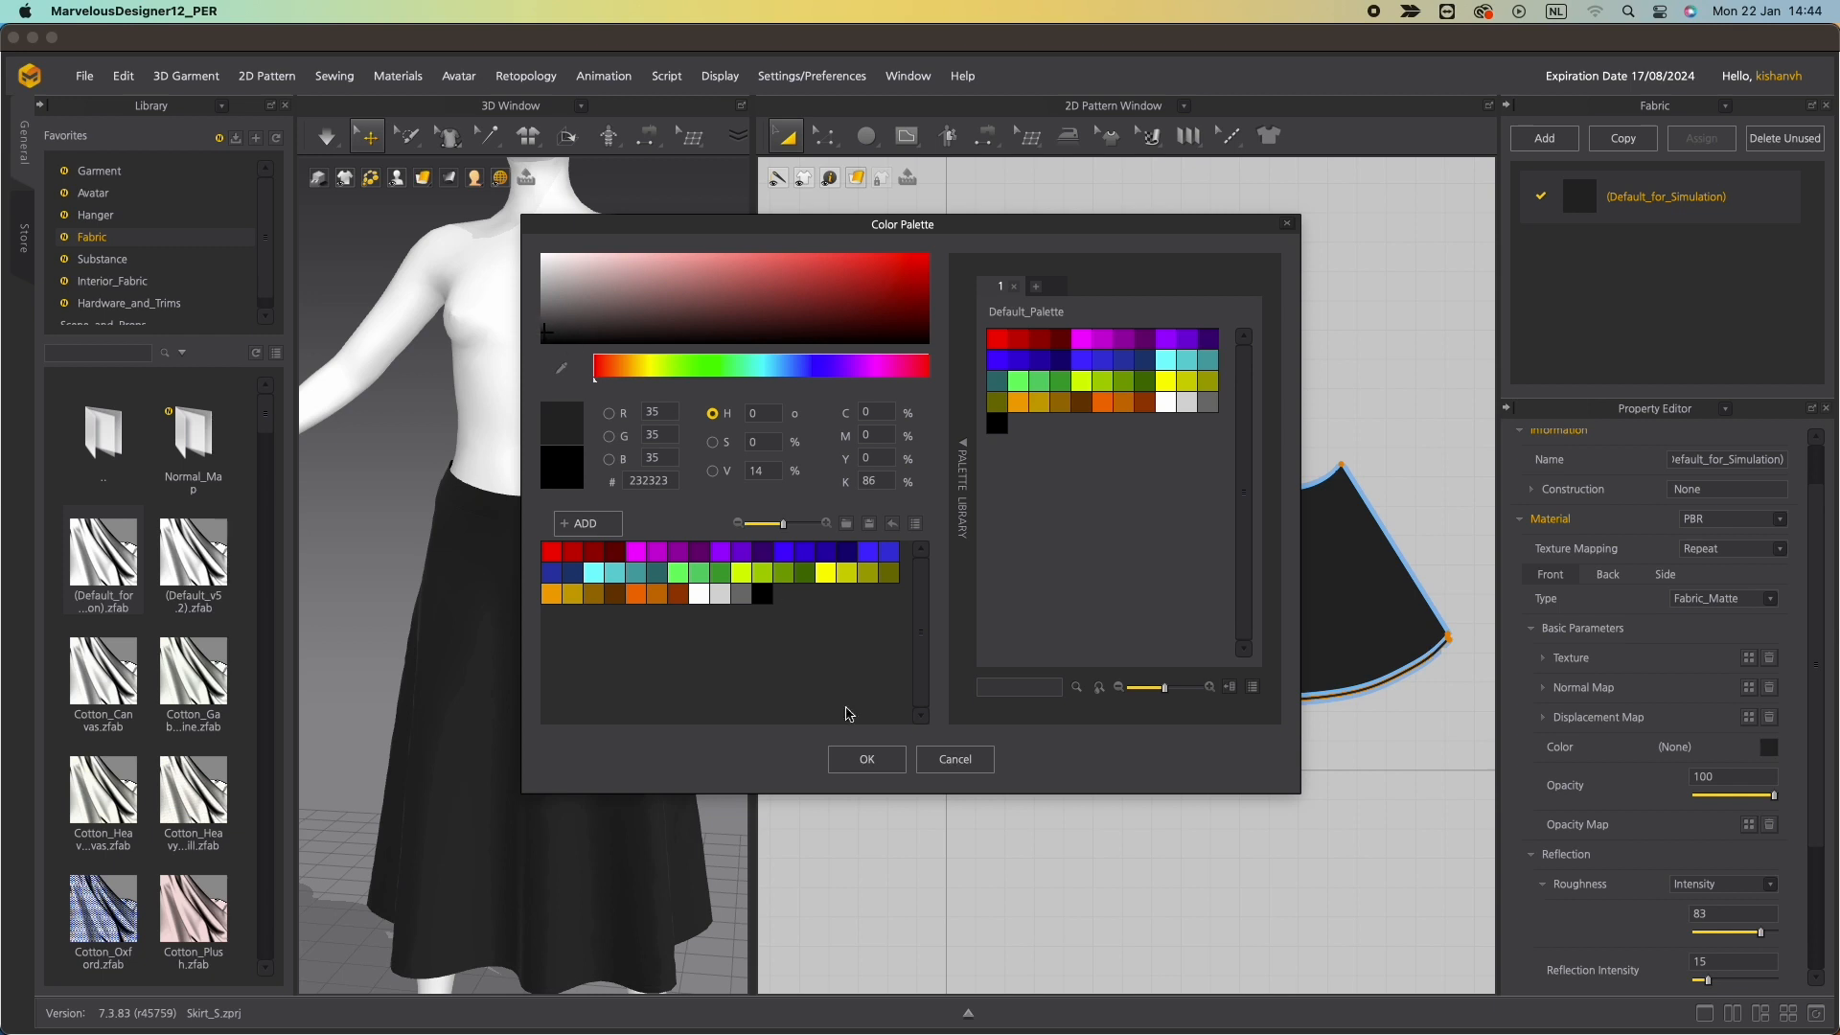
left_click(866, 759)
right_click_drag(575, 749, 534, 645)
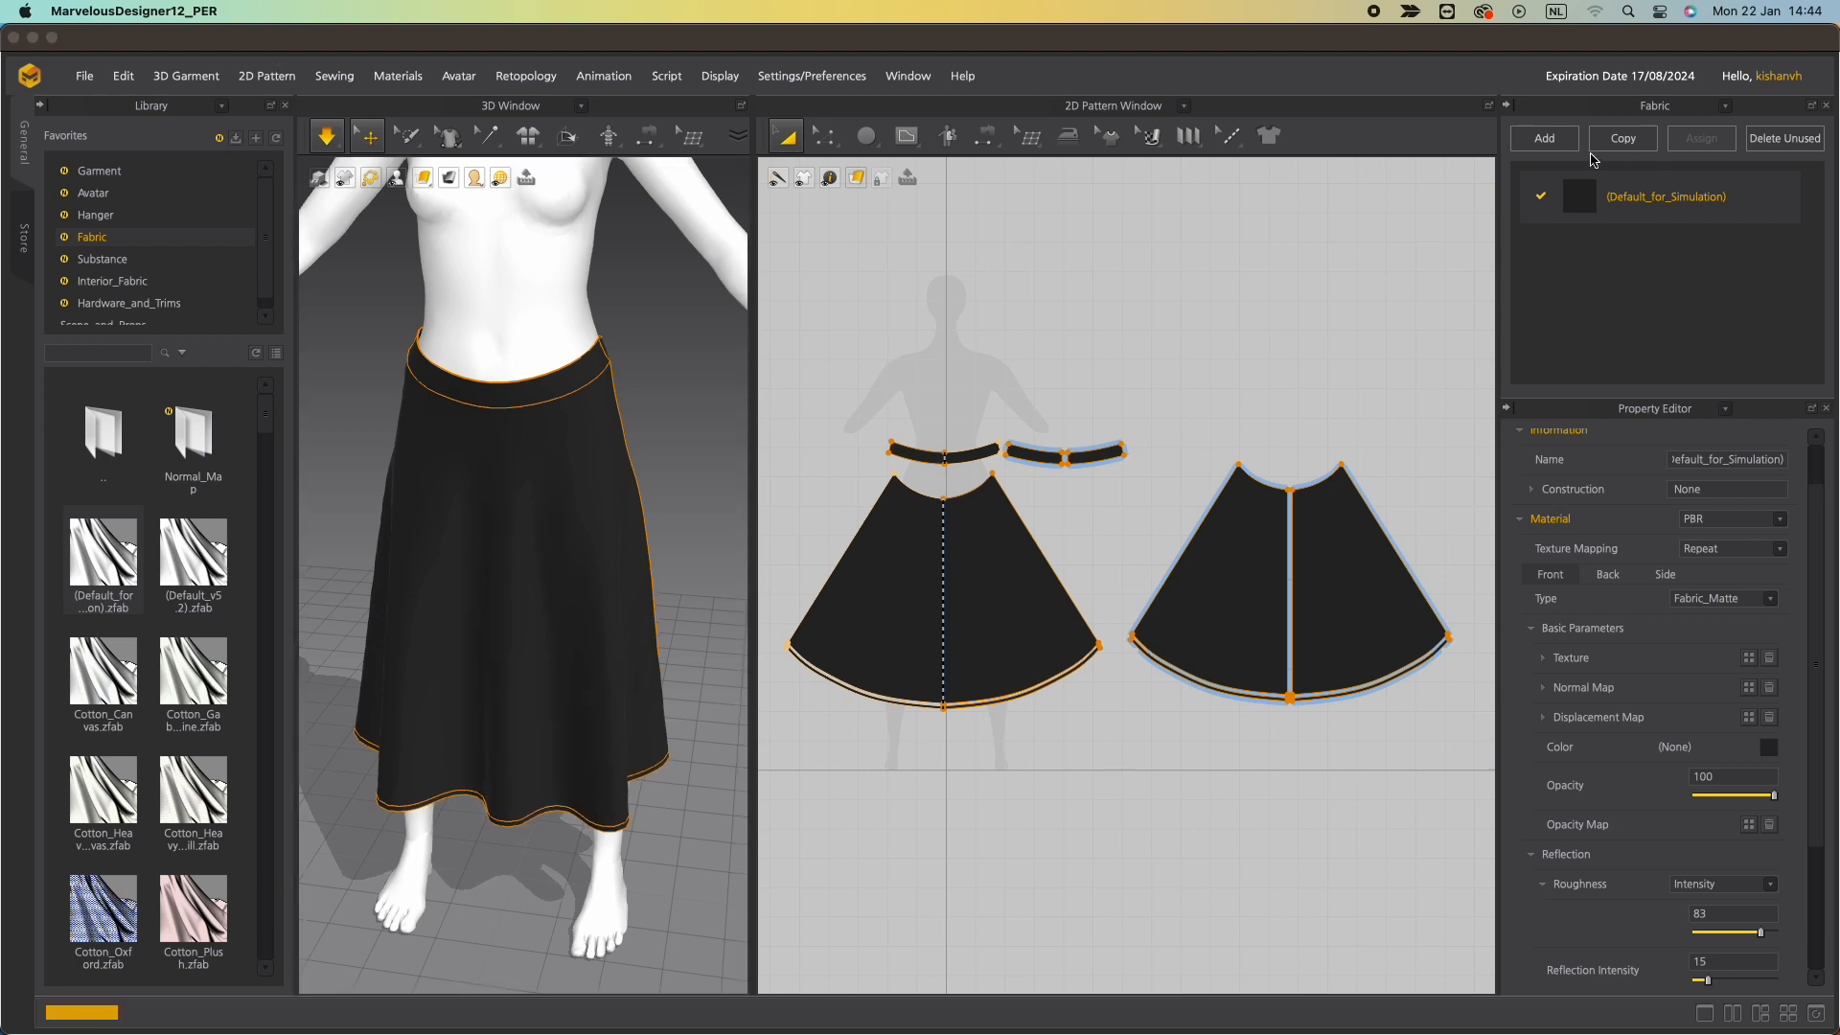
Switch the pattern view to the UV Editor and reset the UVs to the 2D arrangement.
scroll(1060, 386, "up", 2)
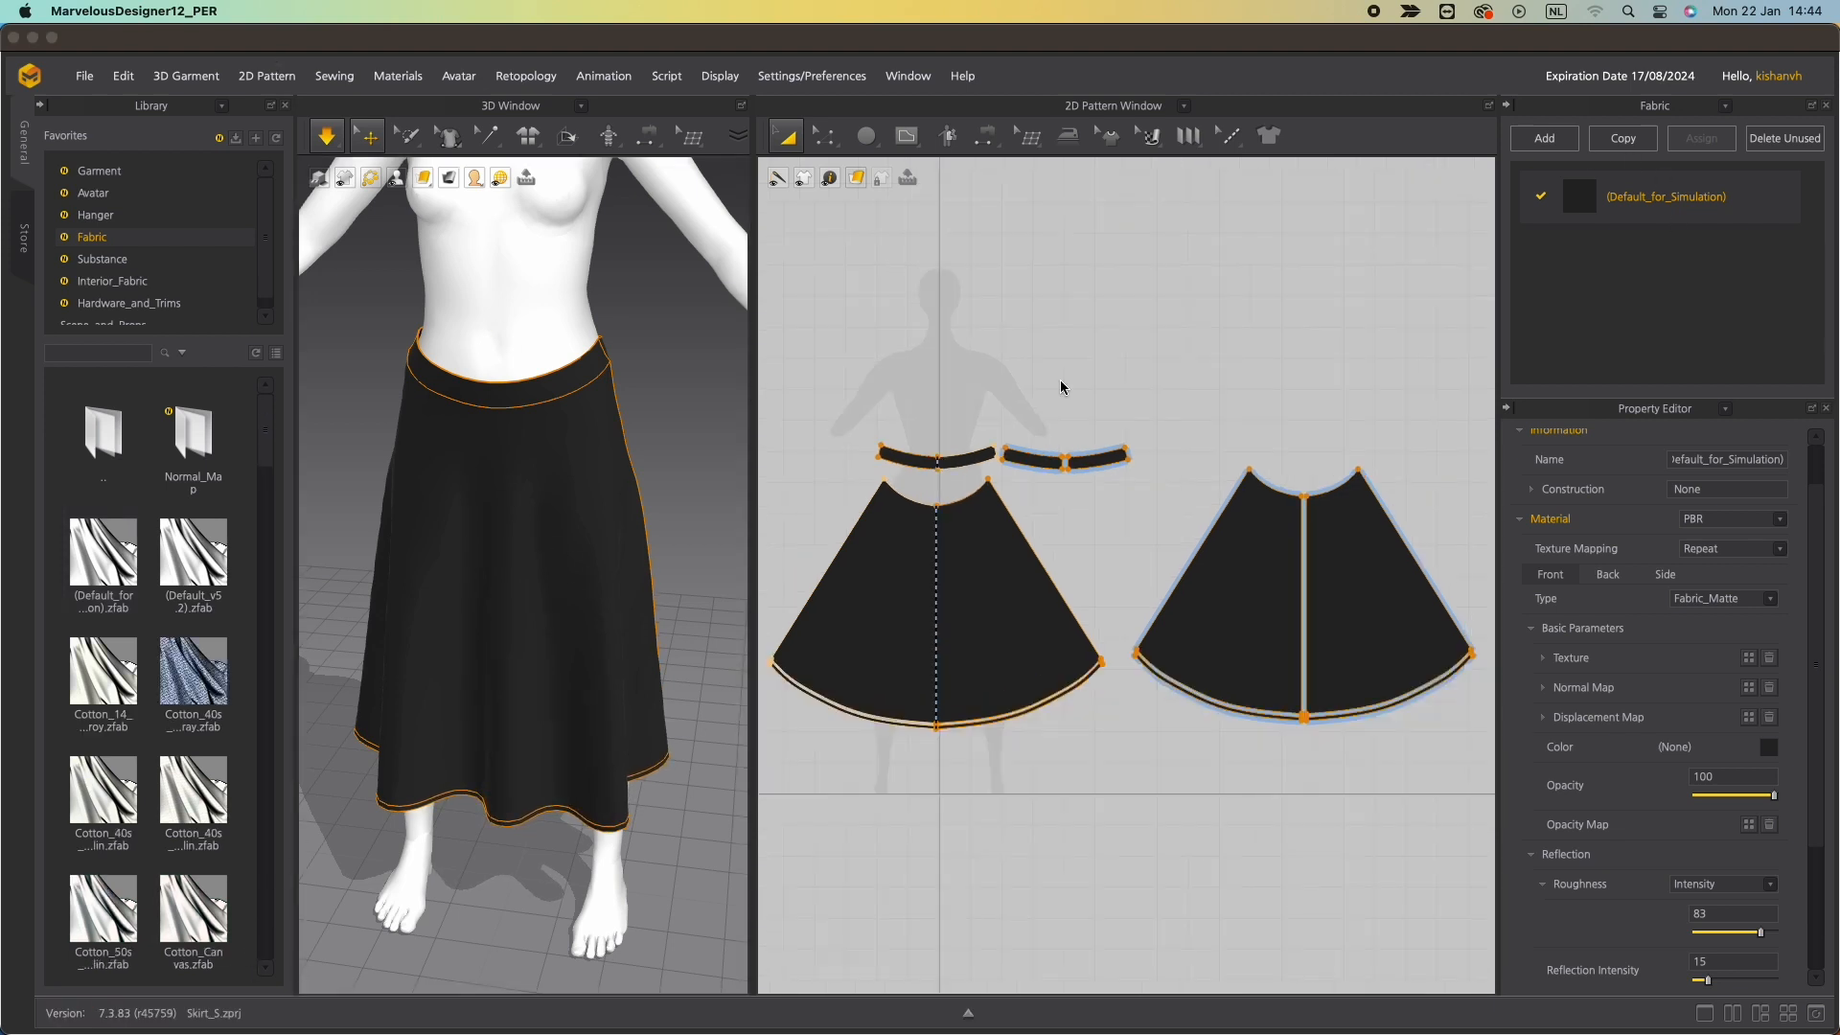
left_click(1182, 106)
left_click(1089, 273)
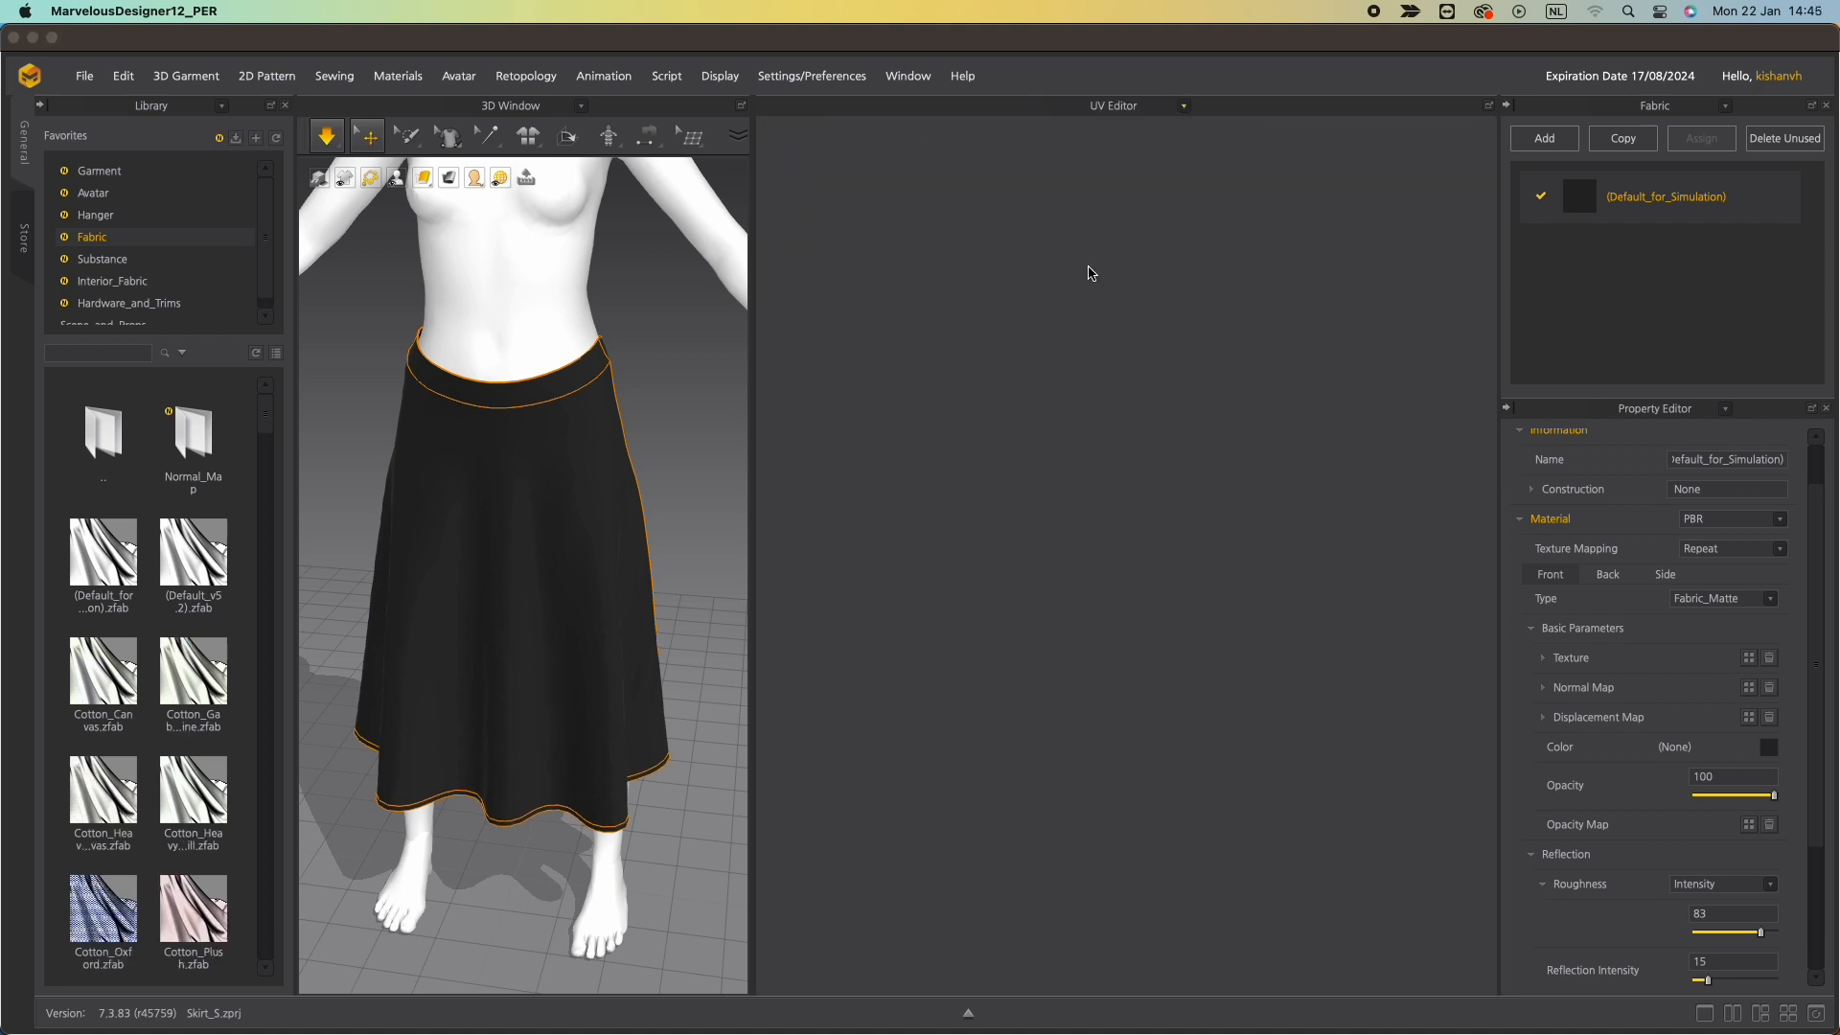
right_click(1140, 368)
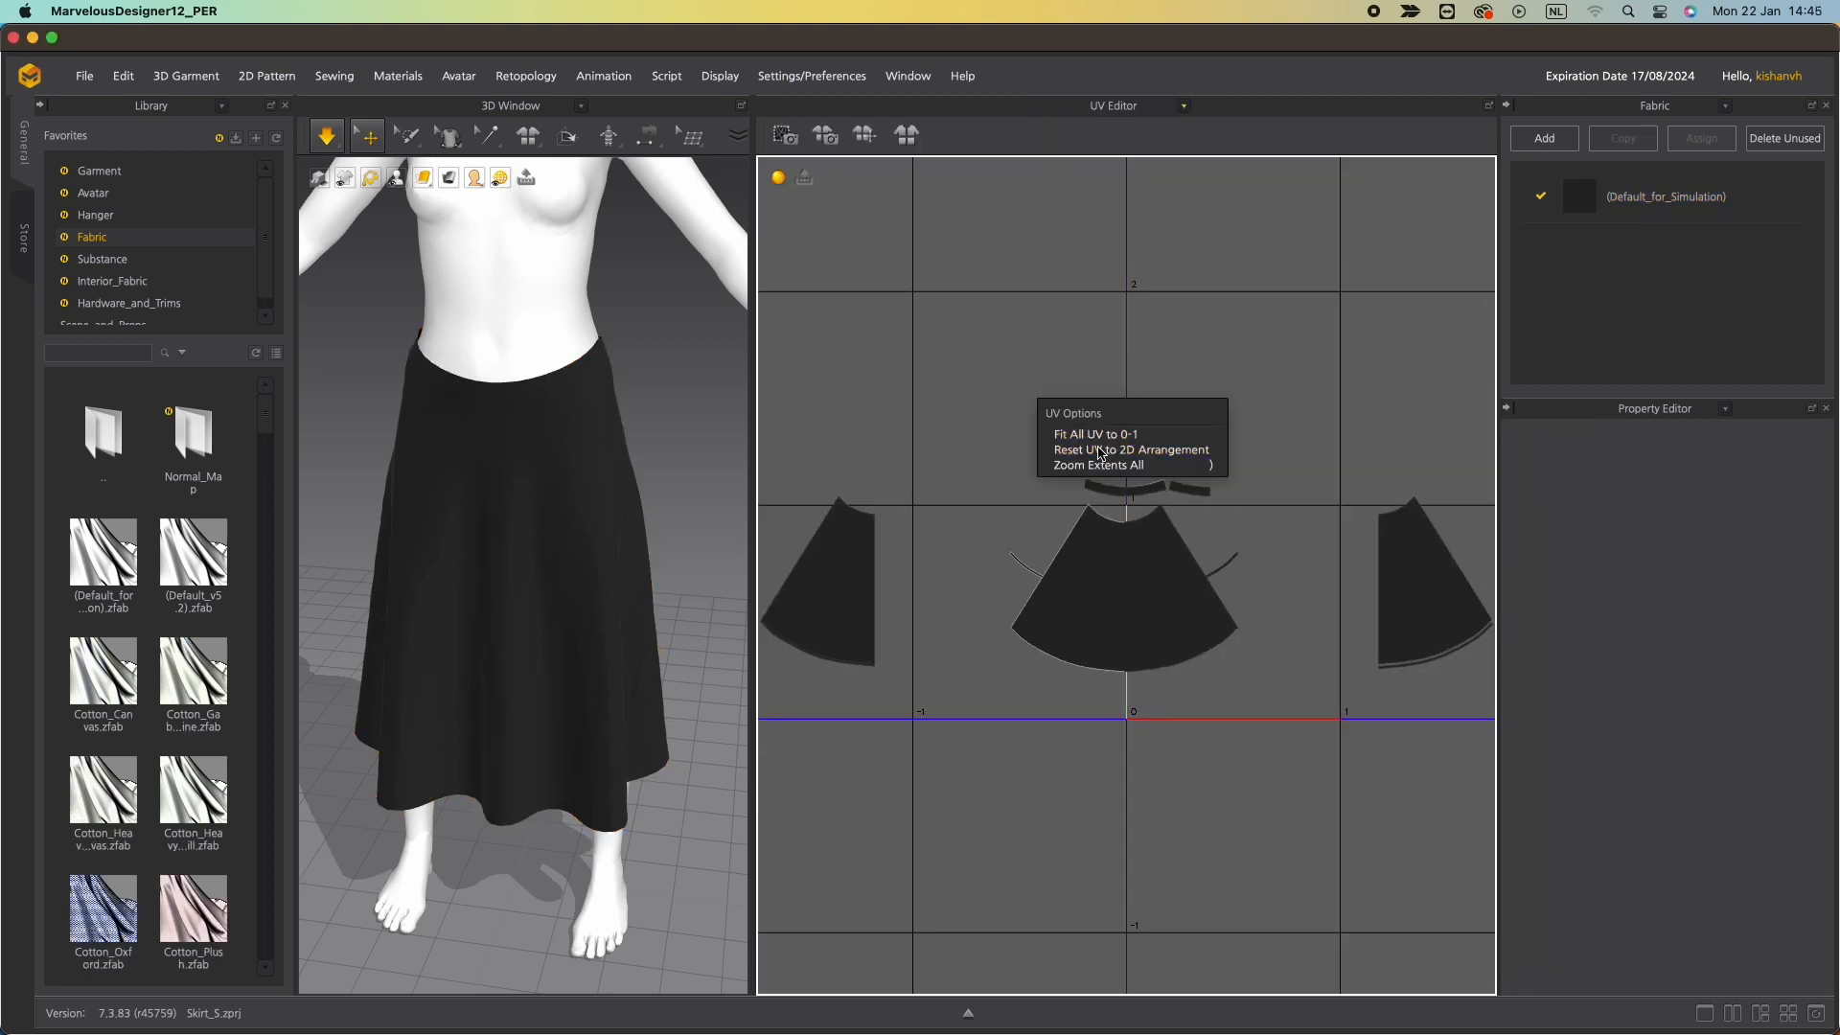
left_click(1100, 451)
Fit all UV islands to the 0-1 range using an absolute length of 15 mm.
scroll(1051, 474, "up", 2)
scroll(1051, 469, "down", 4)
scroll(1016, 450, "up", 2)
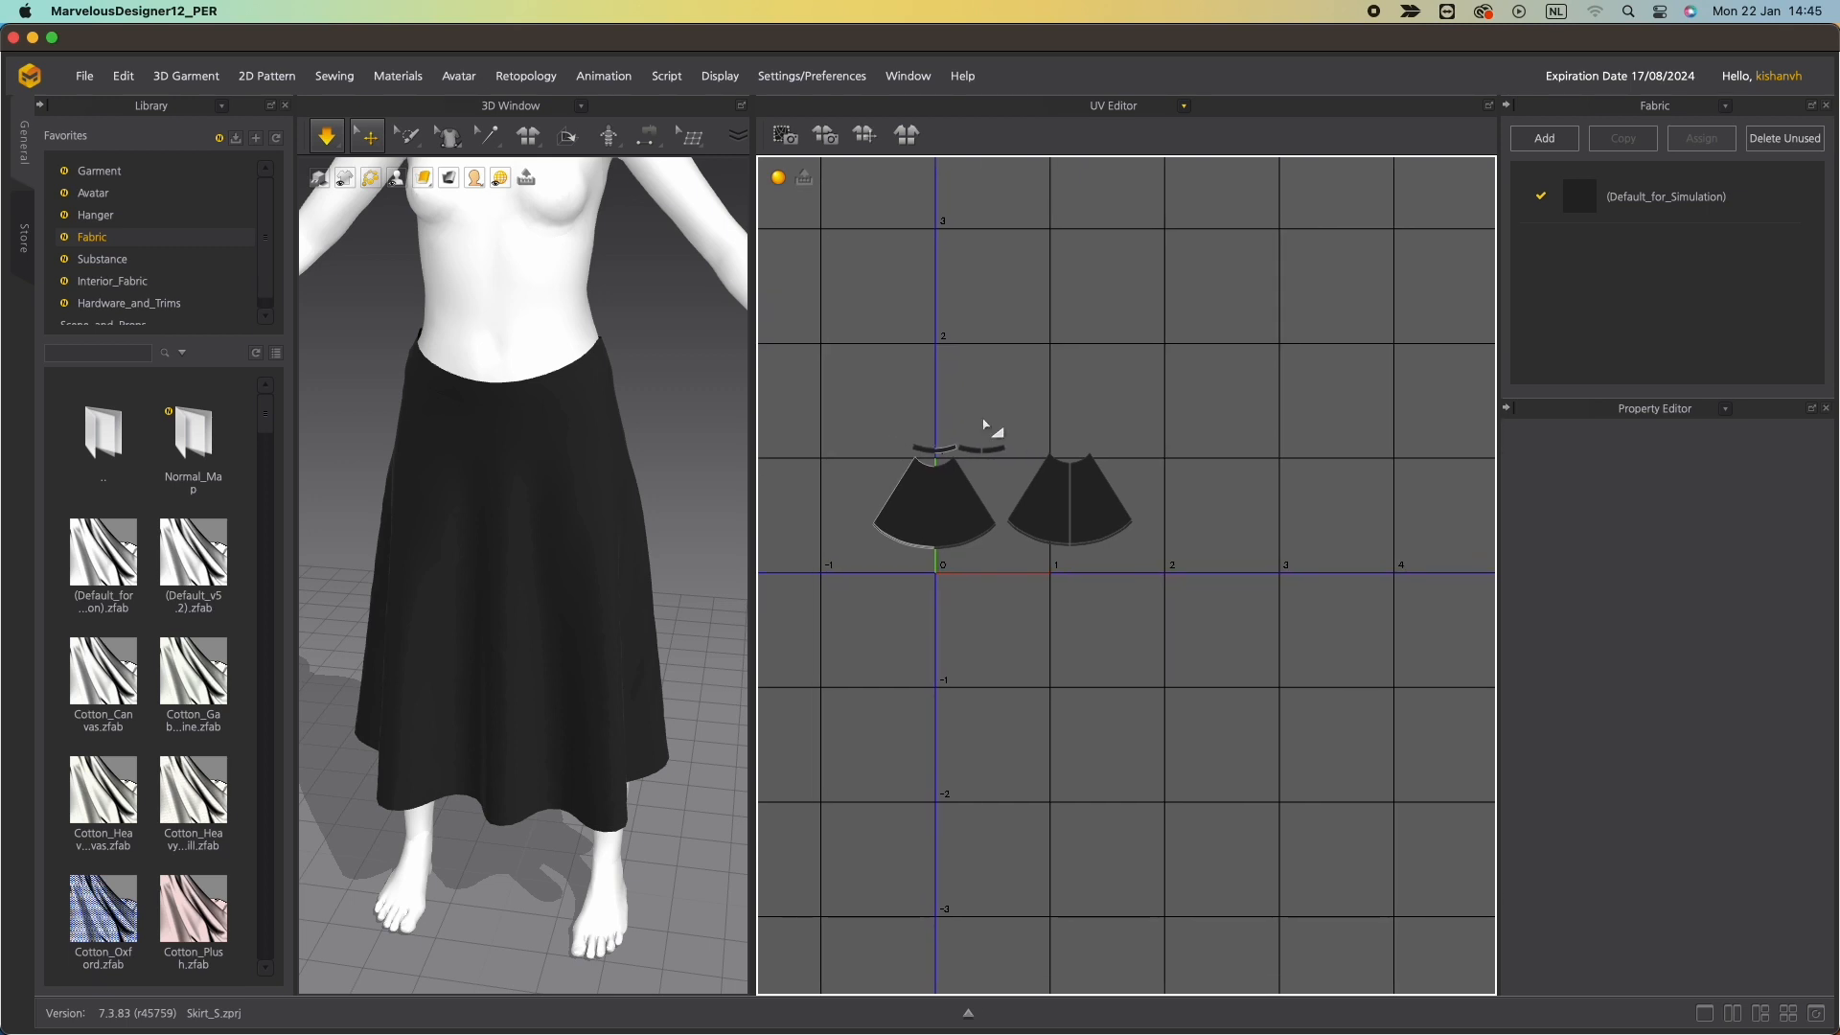
left_click_drag(848, 422, 1192, 624)
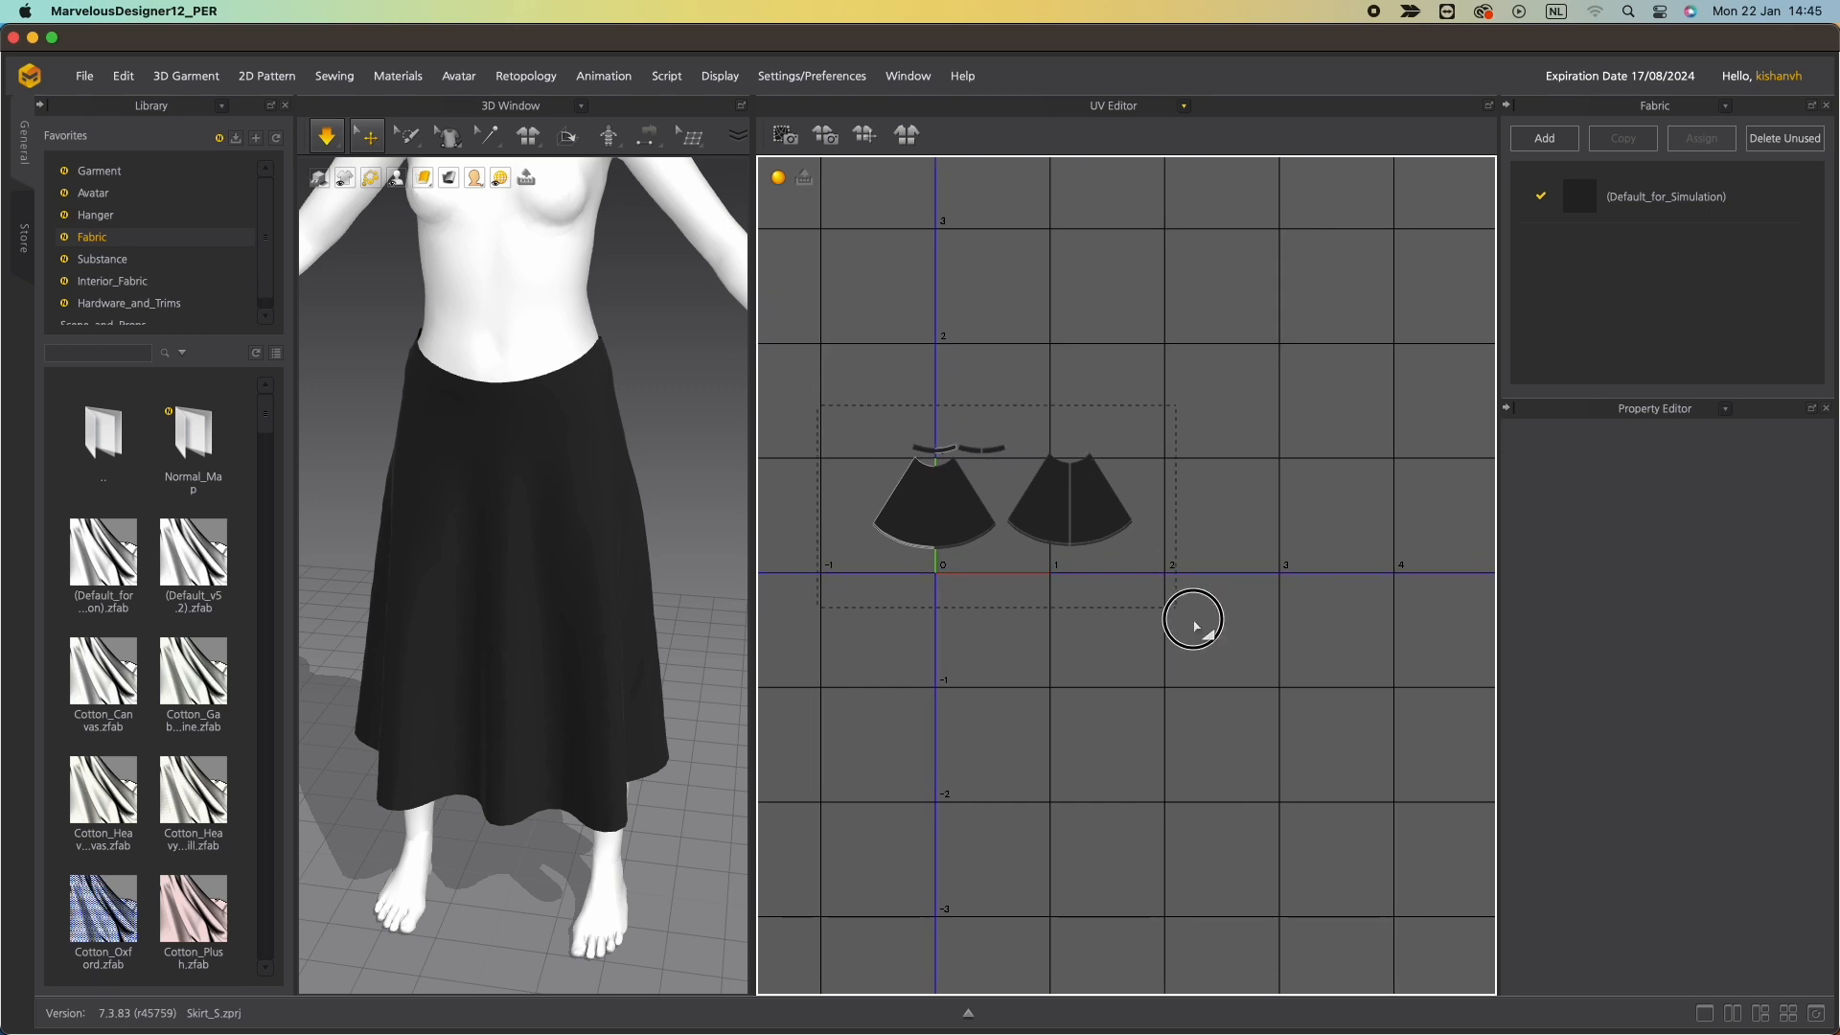
right_click(1054, 527)
left_click(1106, 608)
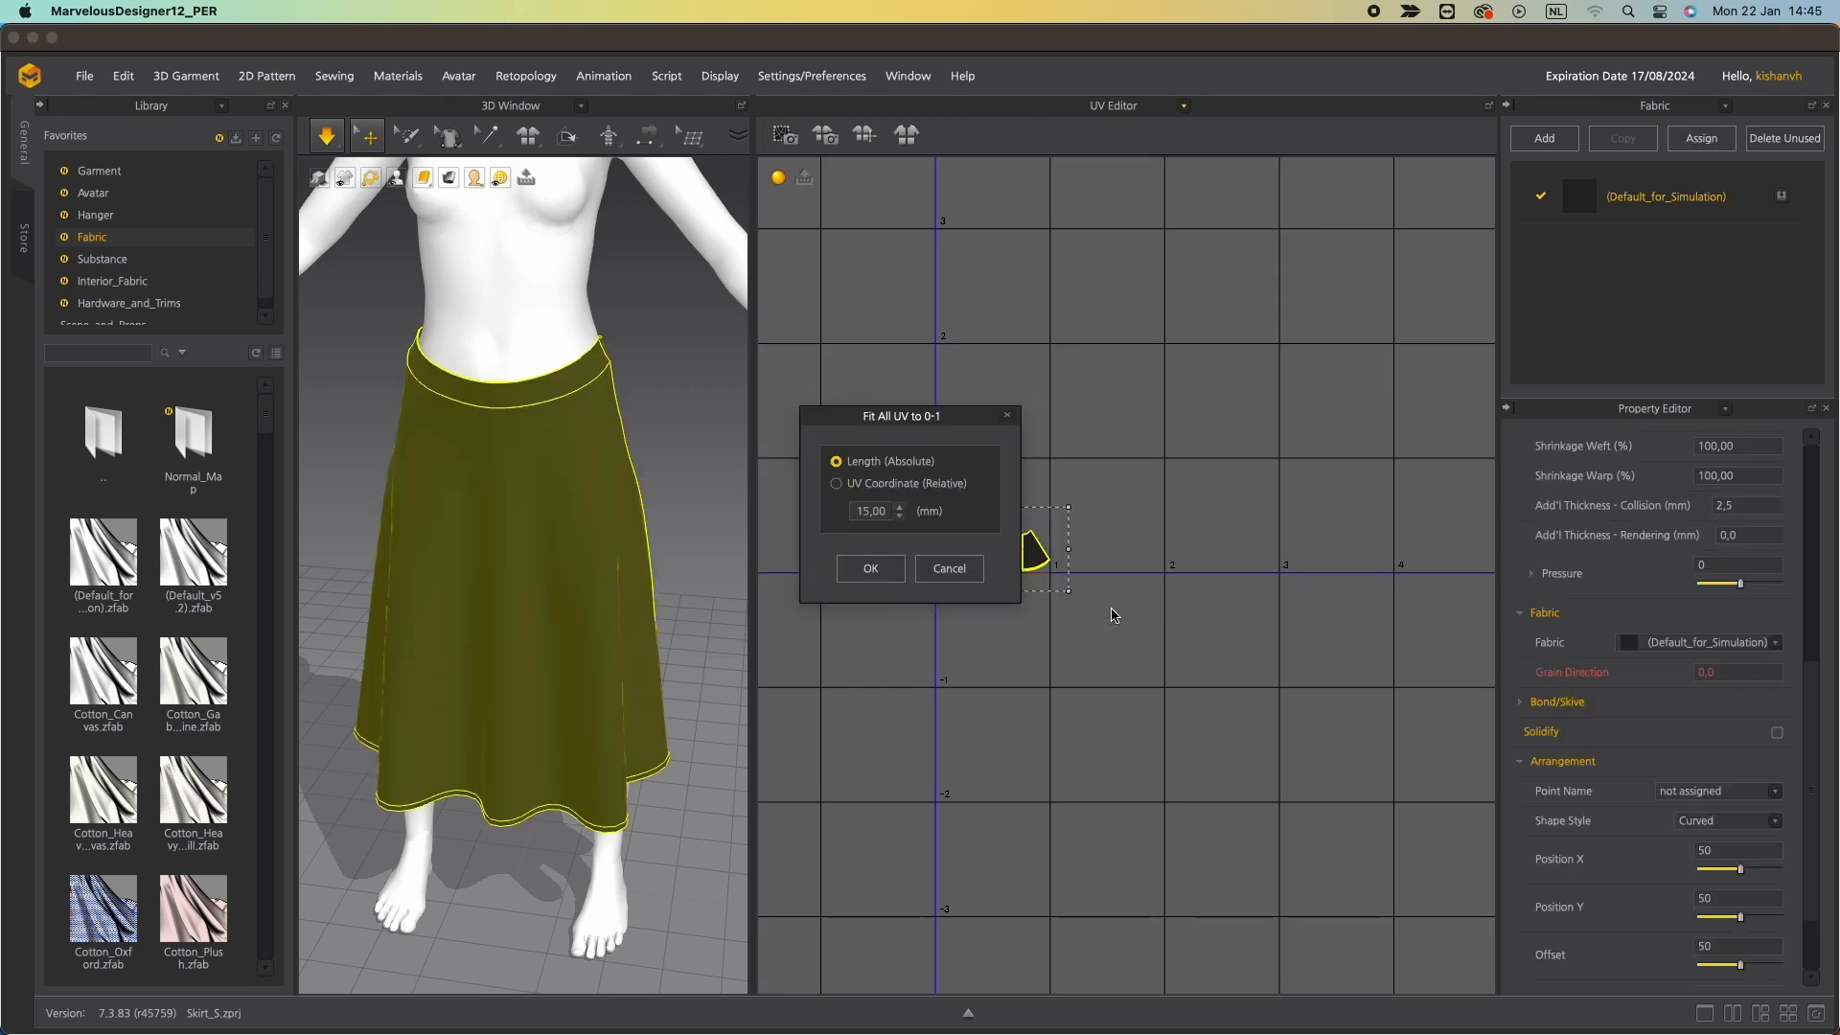
left_click(872, 569)
Try to nudge the waistband UV islands within the layout.
scroll(927, 581, "up", 6)
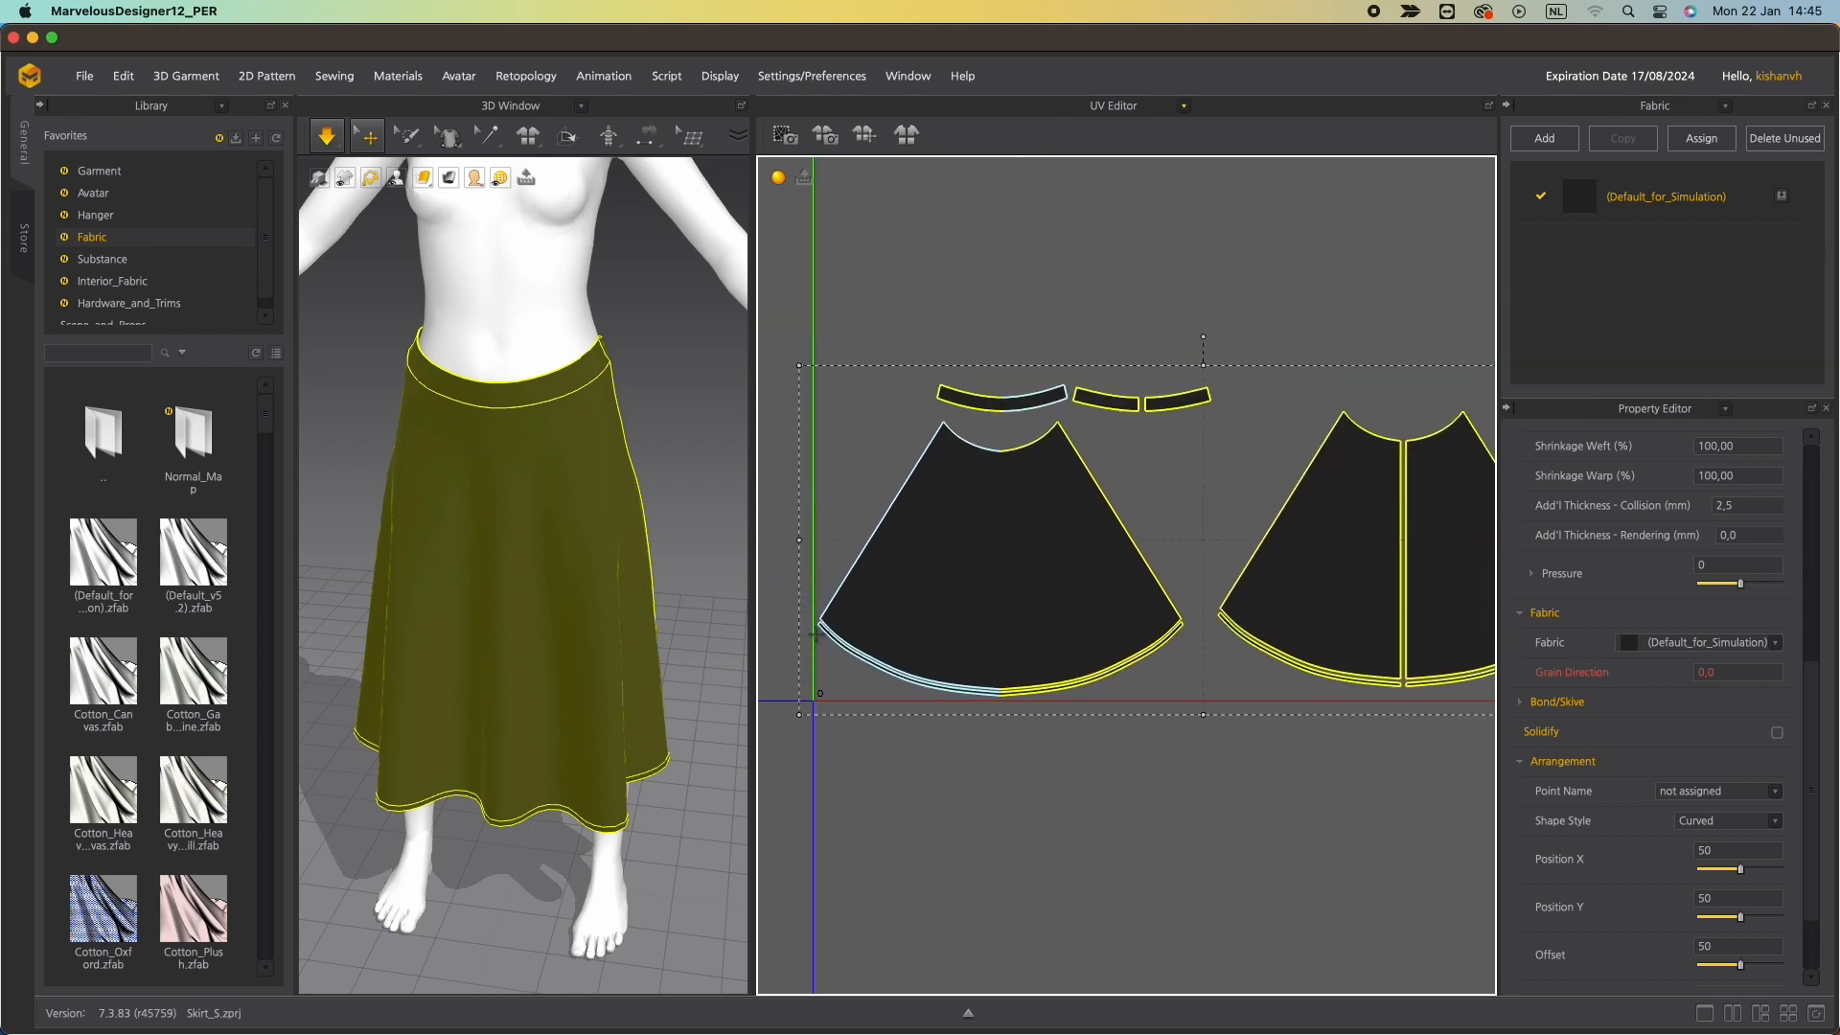
scroll(1054, 640, "down", 4)
left_click(1065, 649)
middle_click_drag(1175, 581, 1052, 501)
scroll(1052, 499, "down", 4)
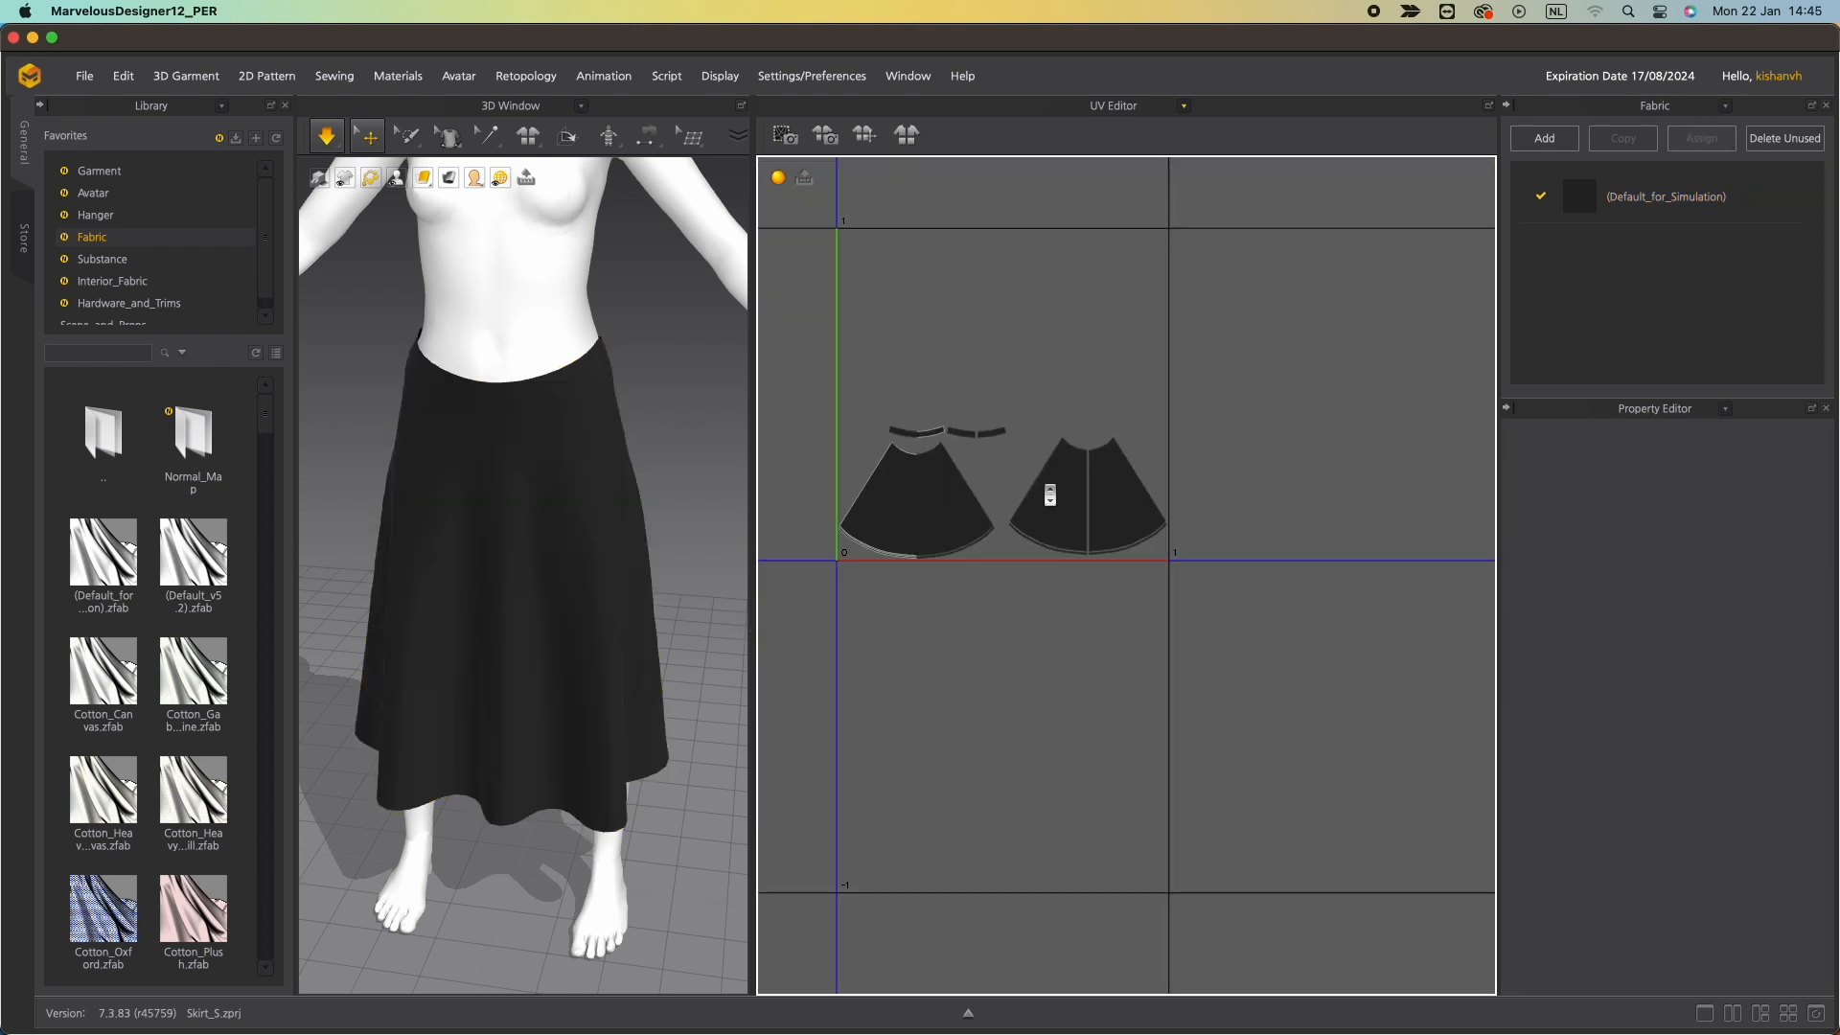
left_click(912, 435)
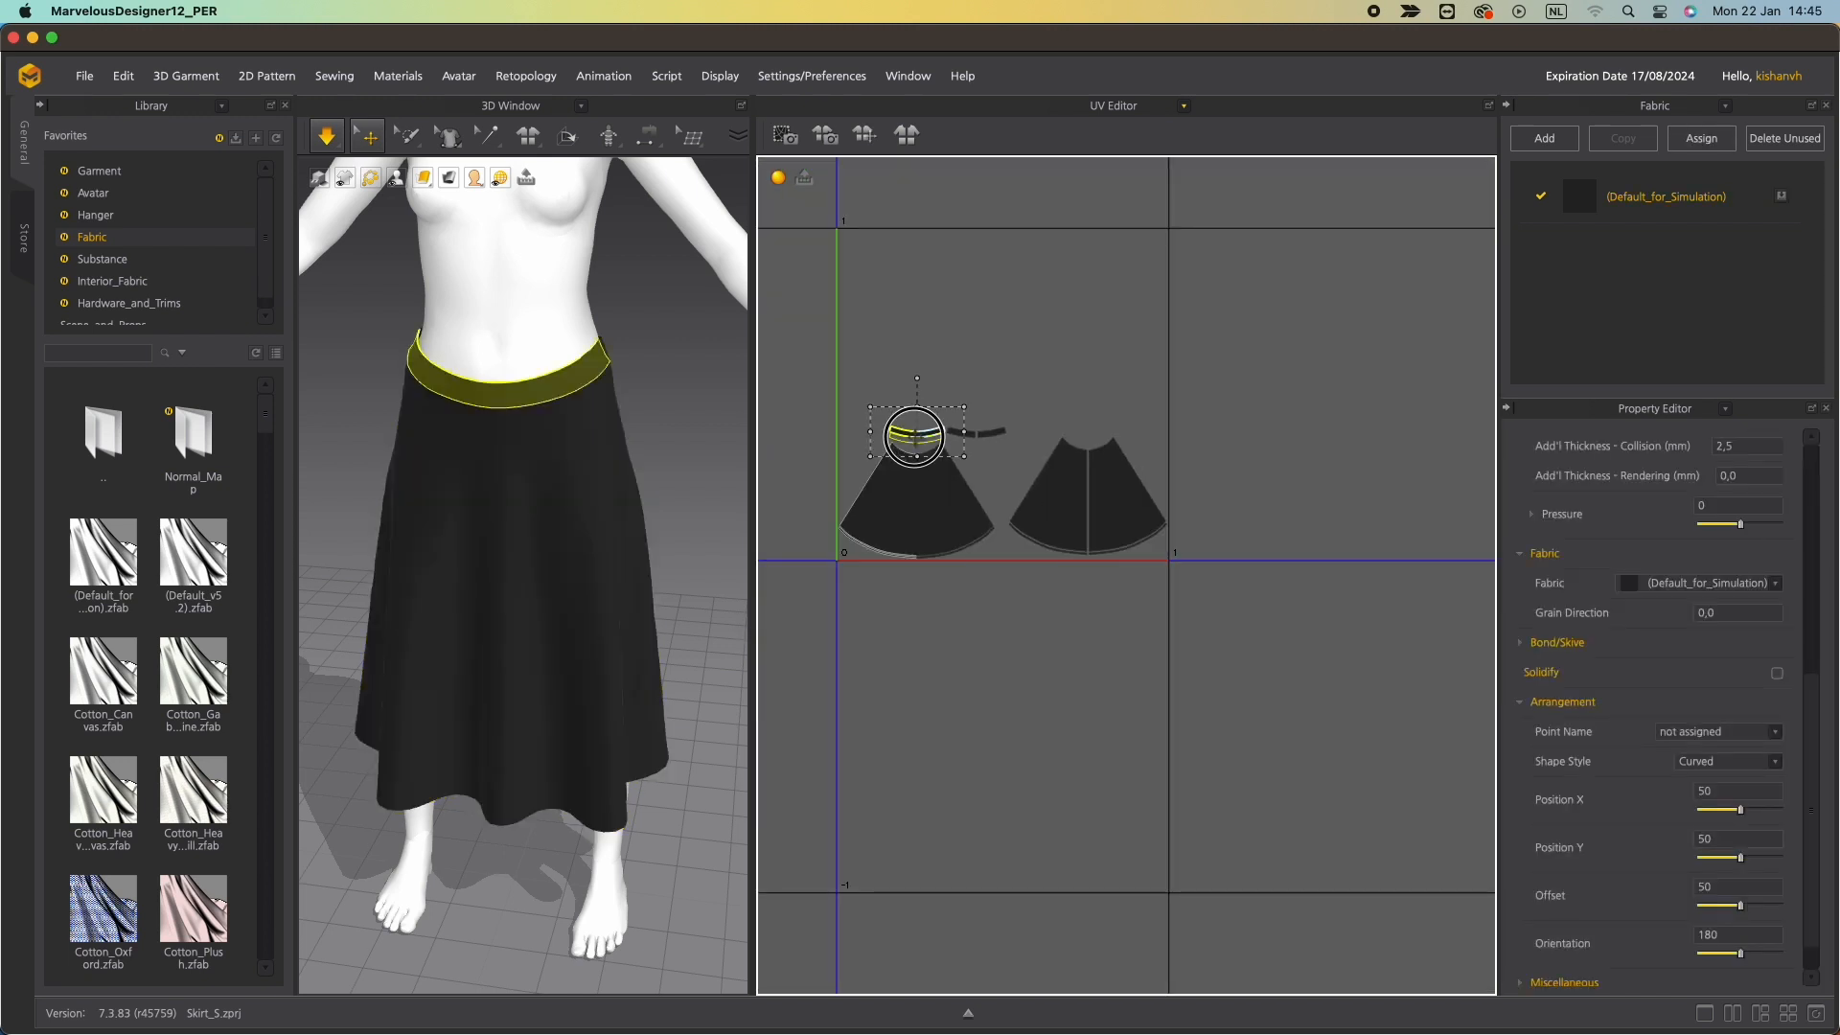
left_click(1087, 409)
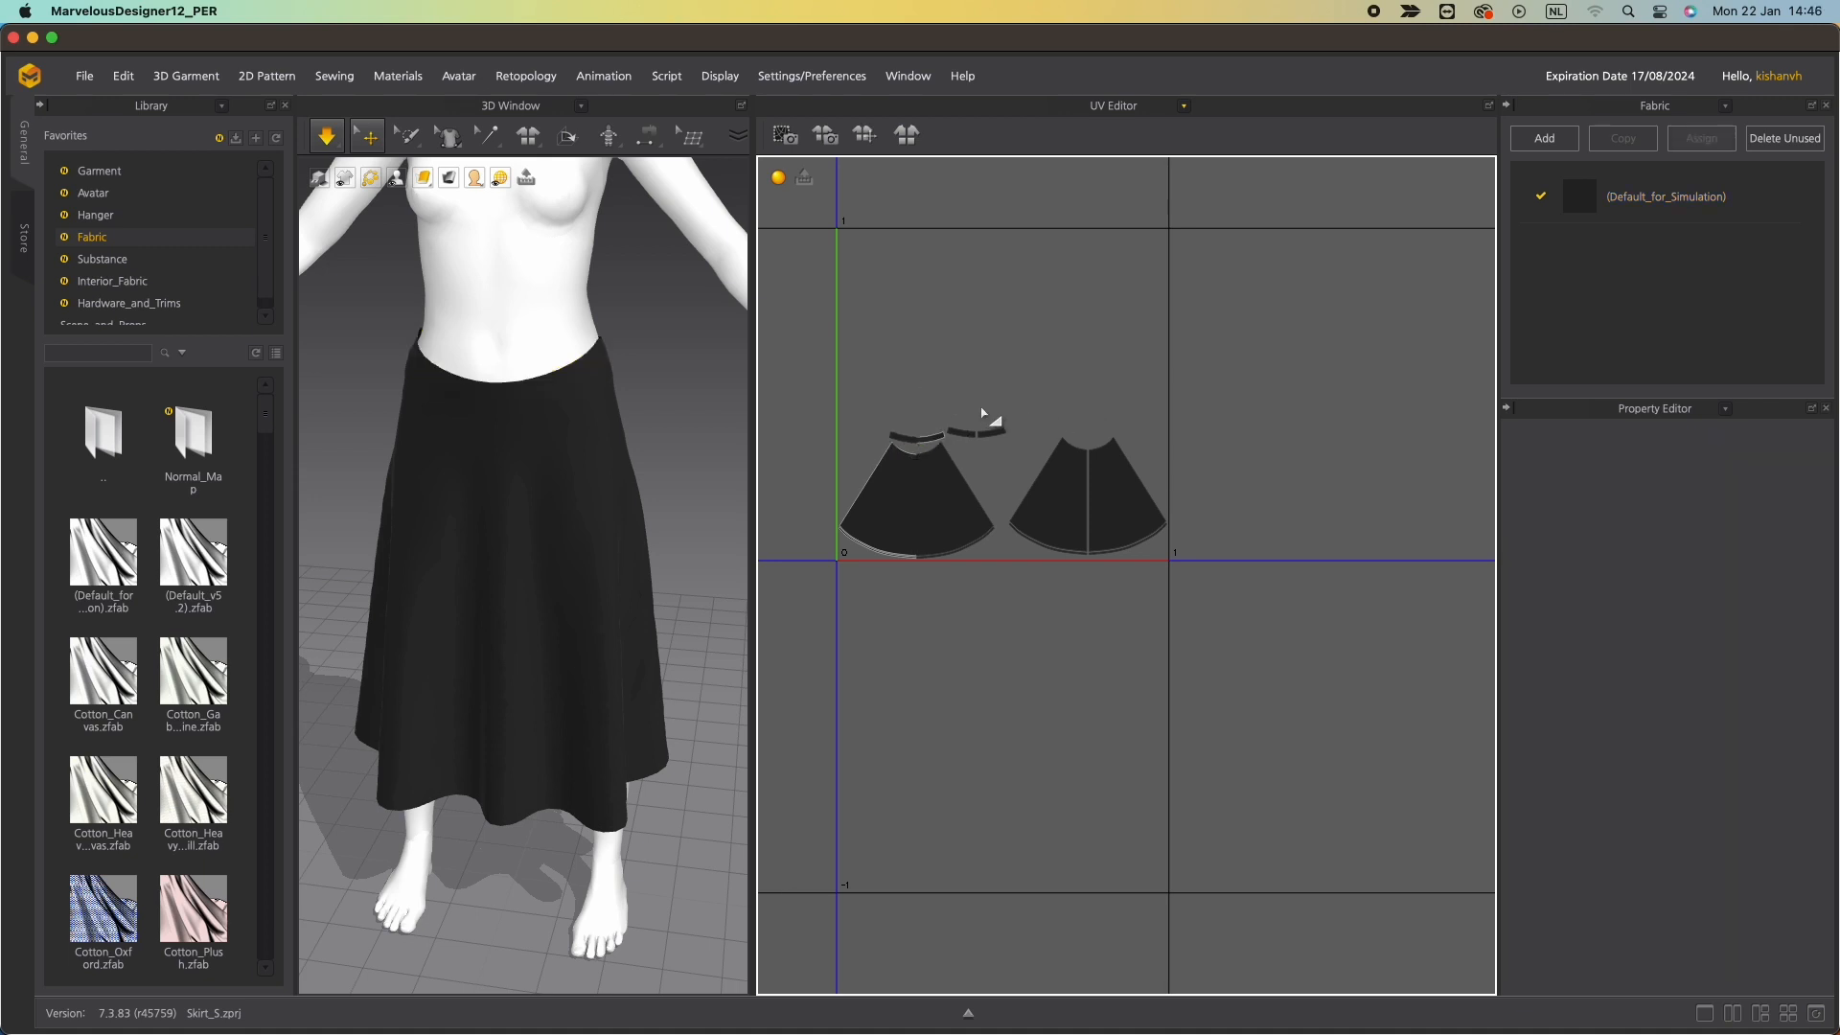
mouse_move(1013, 418)
left_mouse_down()
mouse_move(1204, 575)
mouse_move(1061, 481)
mouse_move(987, 399)
left_mouse_up()
key("super+z")
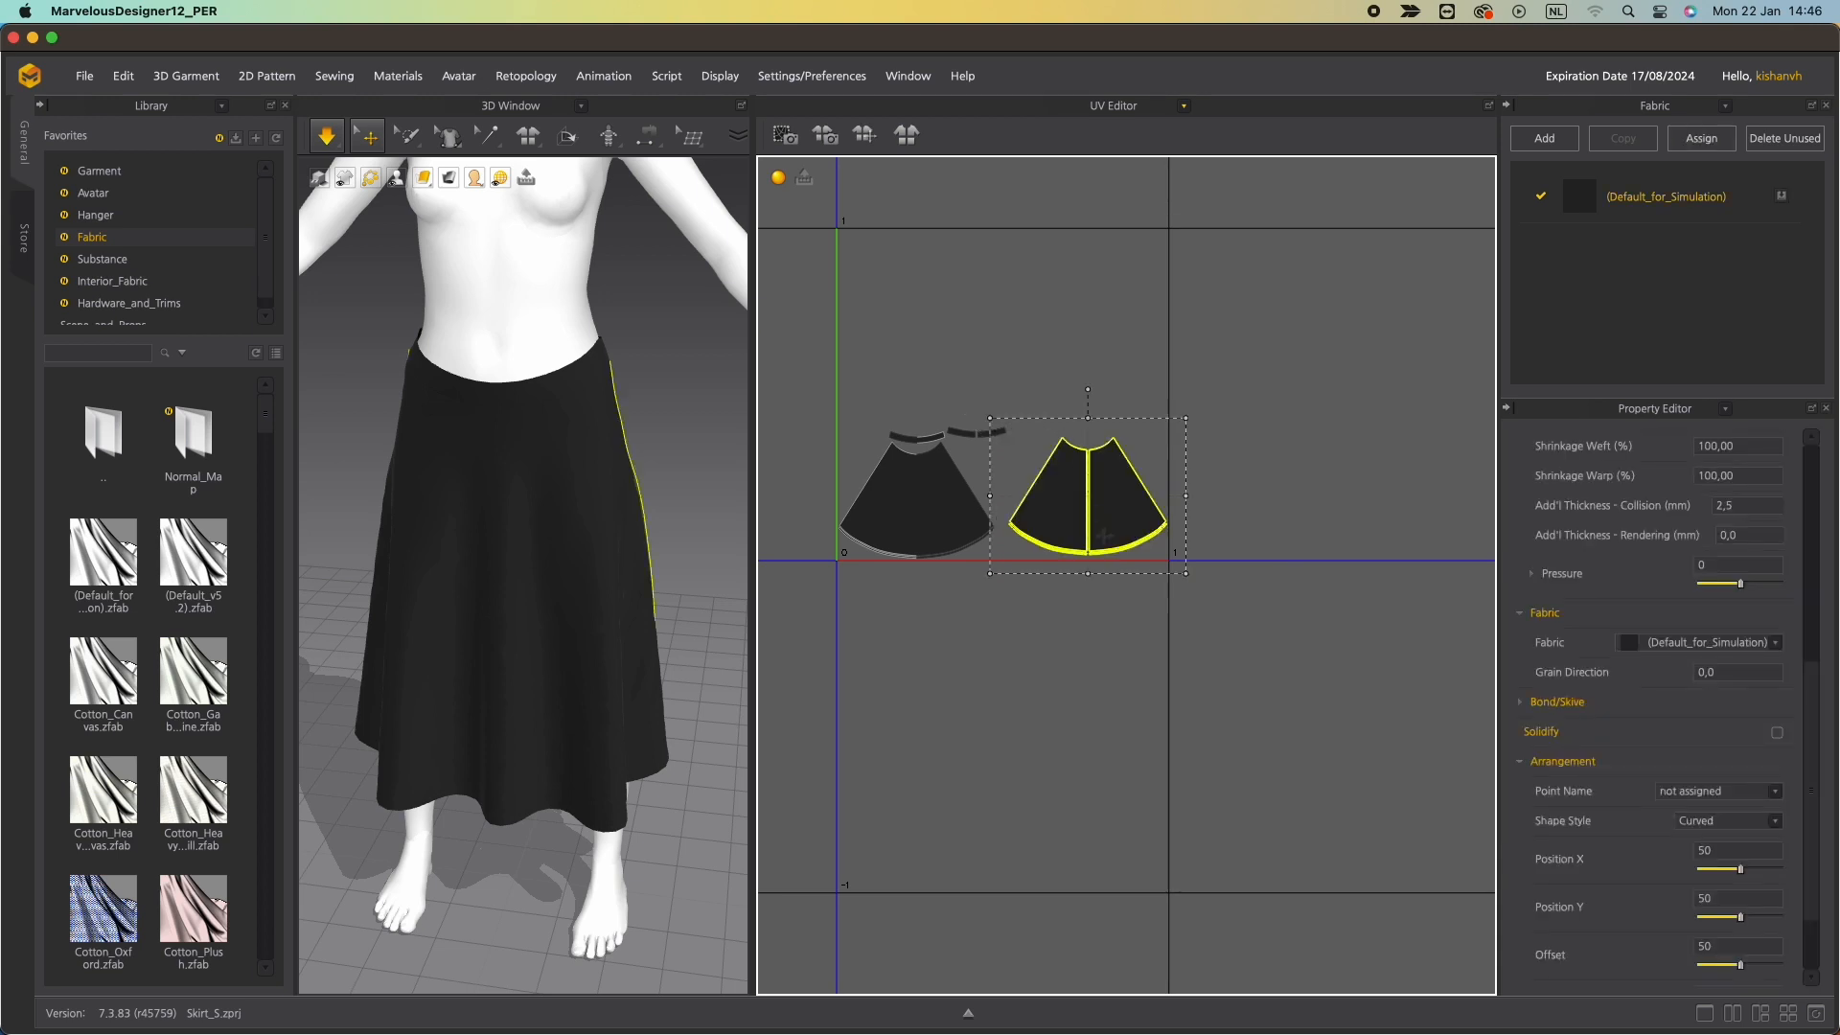
Move the back skirt panel's UV island above the front skirt panel in the UV layout.
left_click_drag(1104, 535, 919, 413)
left_click(1124, 508)
mouse_move(1043, 460)
left_mouse_down()
mouse_move(918, 394)
mouse_move(1026, 439)
mouse_move(1020, 456)
left_mouse_up()
key("super+z")
left_click(1031, 464)
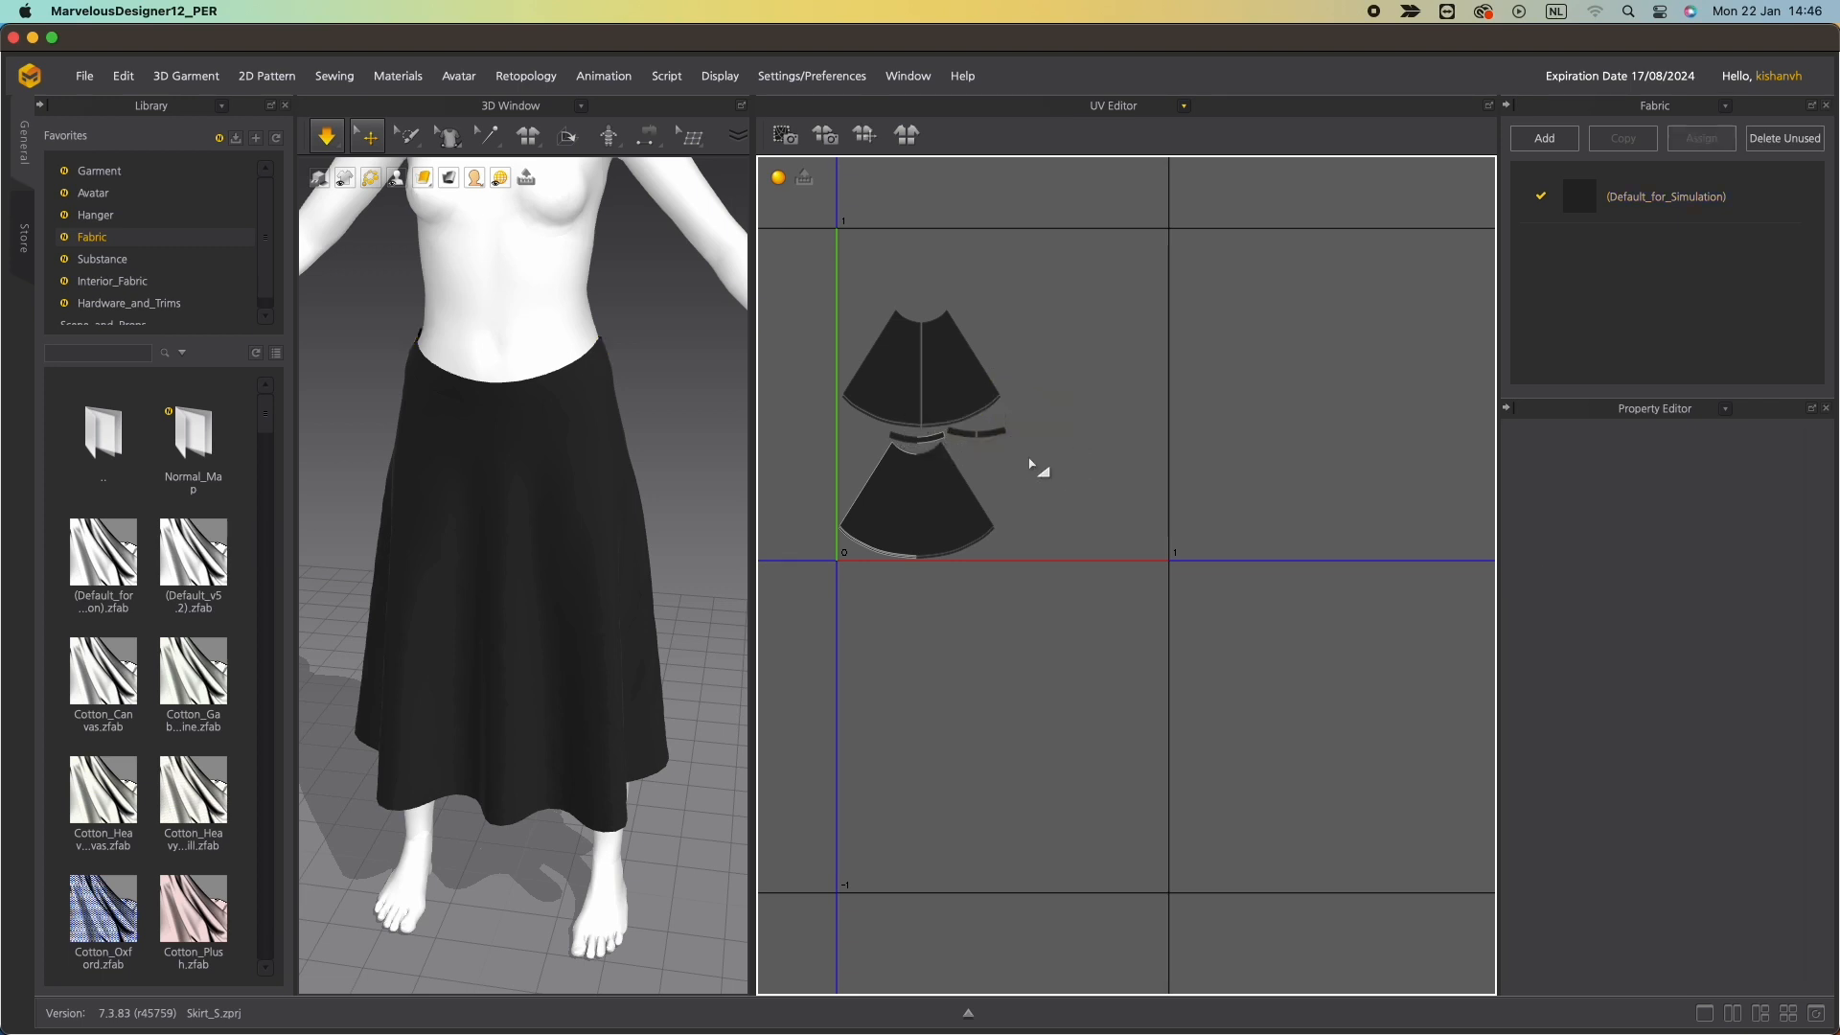
left_click(969, 431)
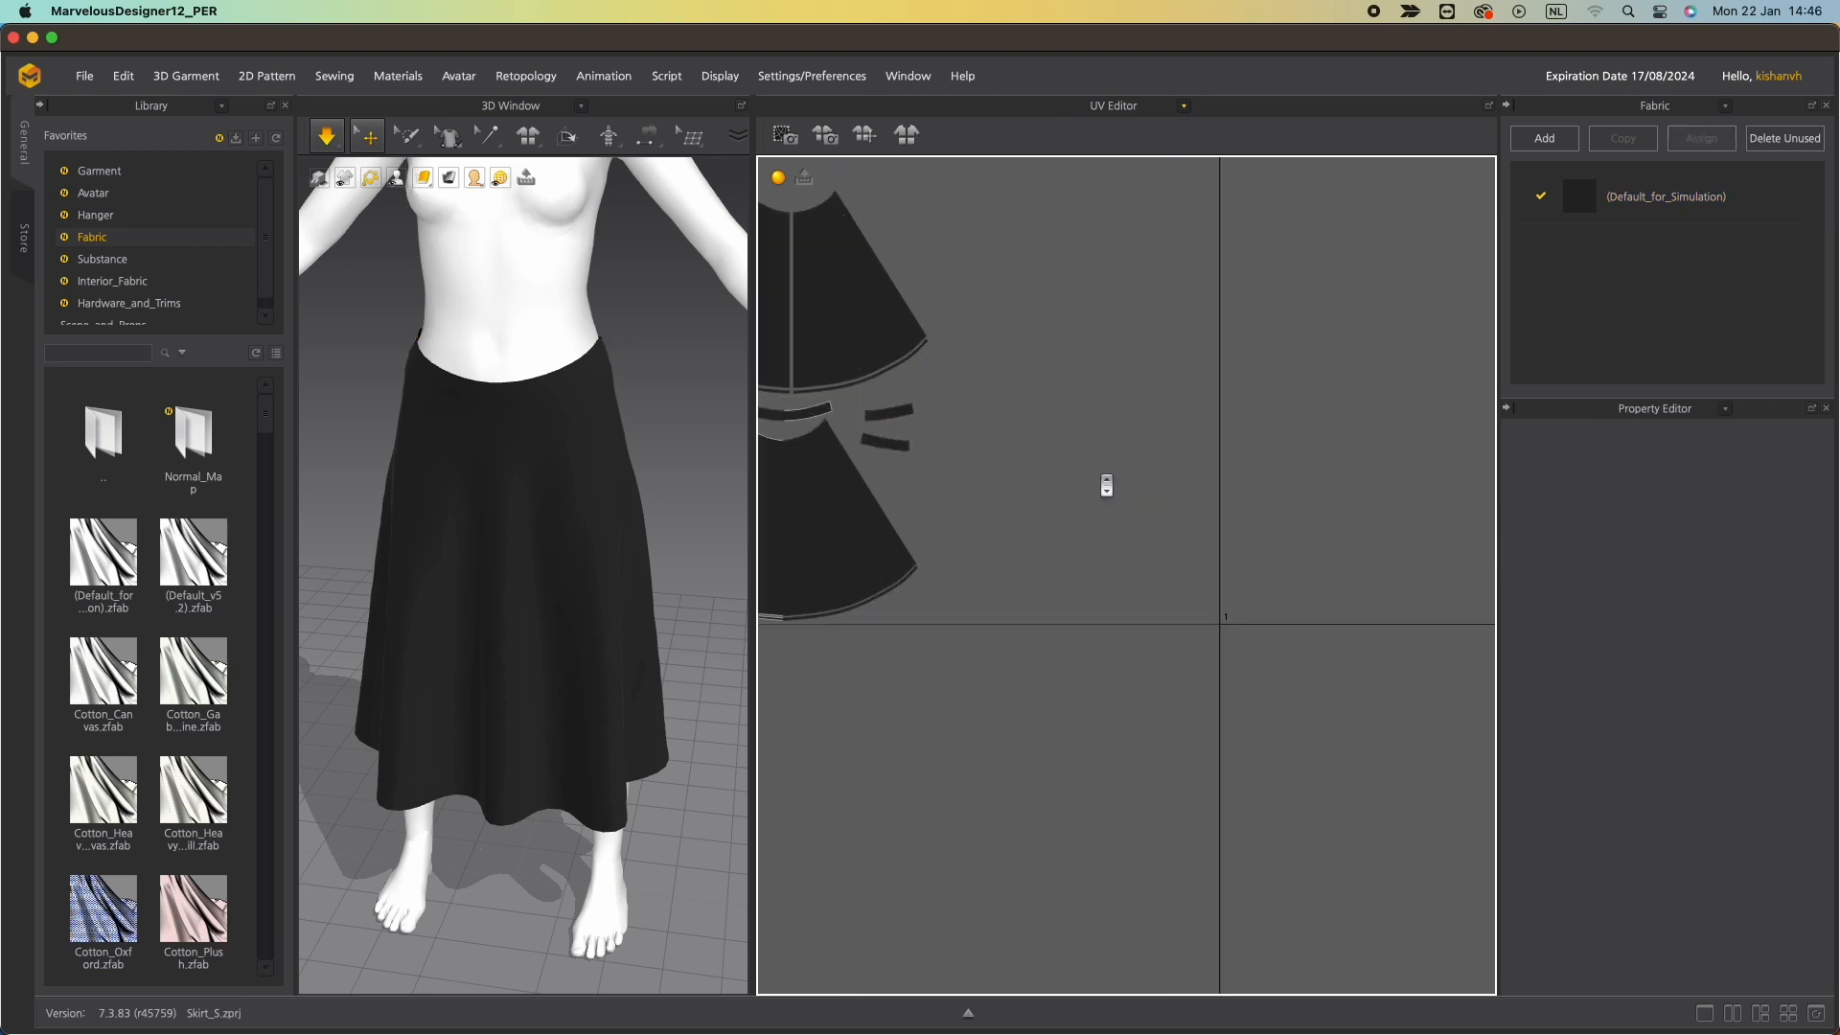
scroll(1105, 485, "down", 3)
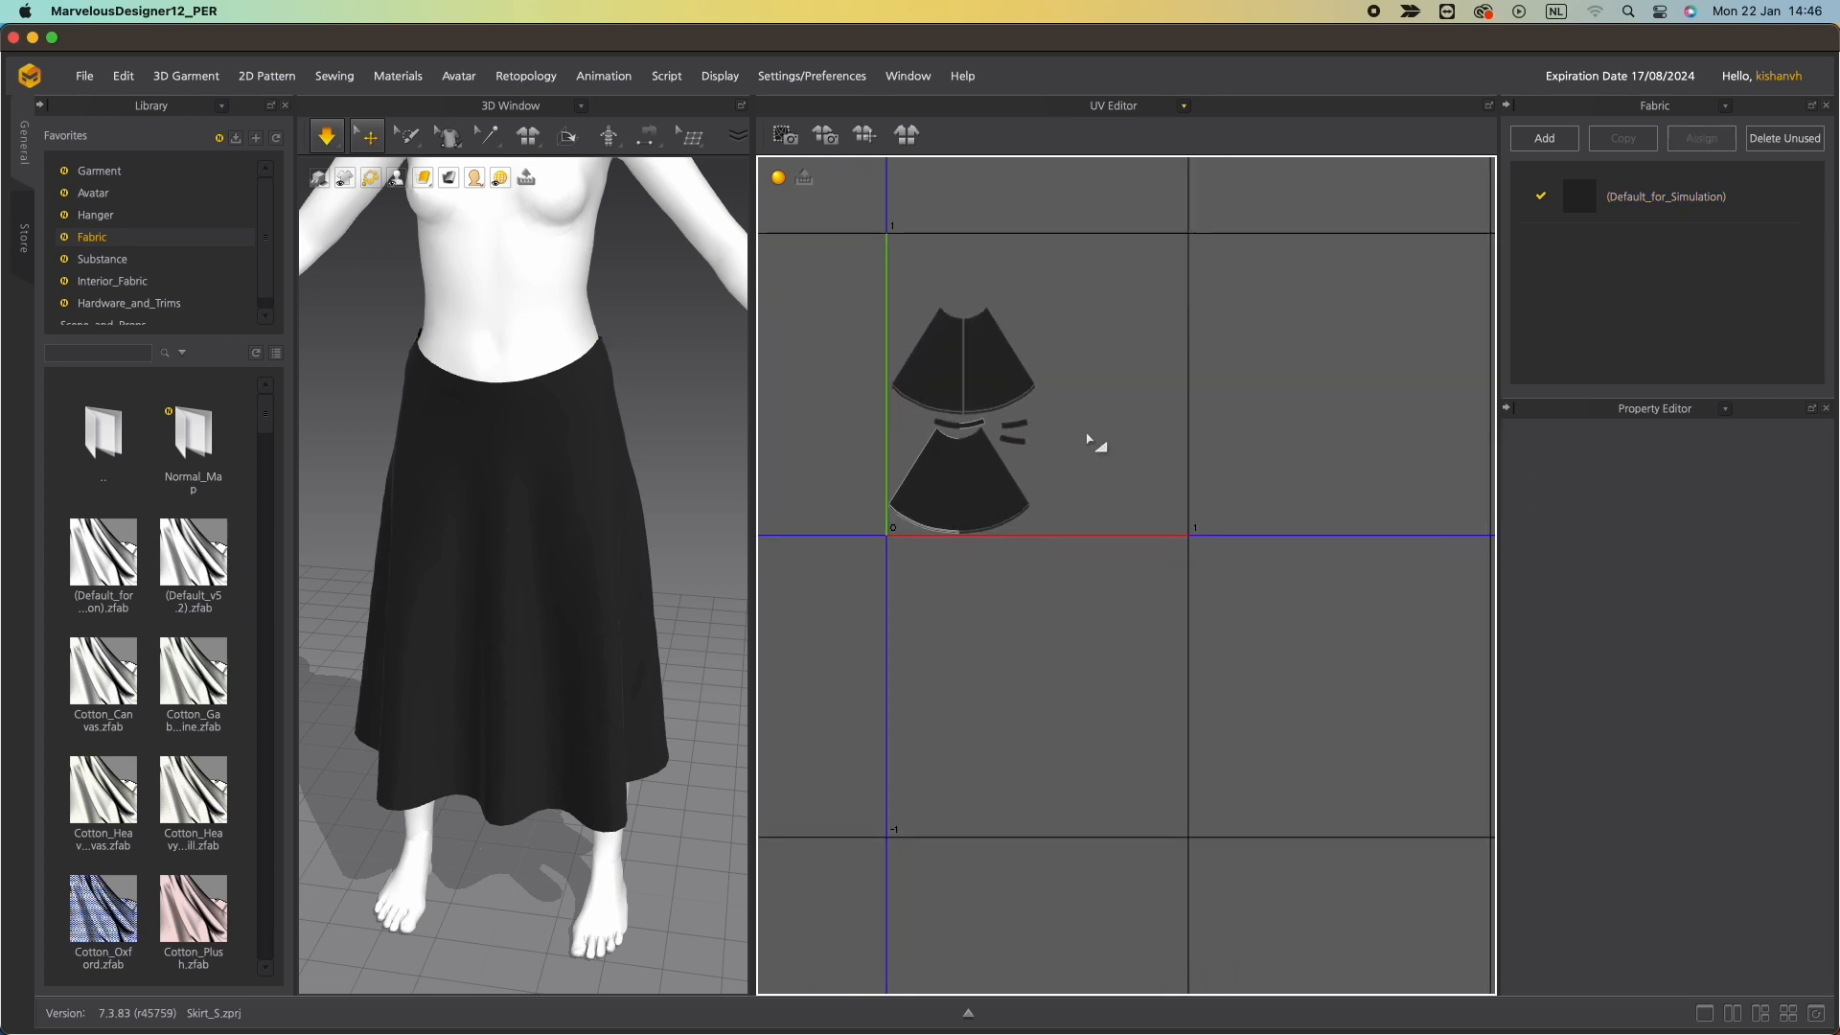
Fit all UV islands to the 0-1 range again using an absolute length of 15 mm.
middle_click_drag(1090, 438, 1101, 488)
scroll(1105, 491, "up", 3)
scroll(1102, 496, "down", 2)
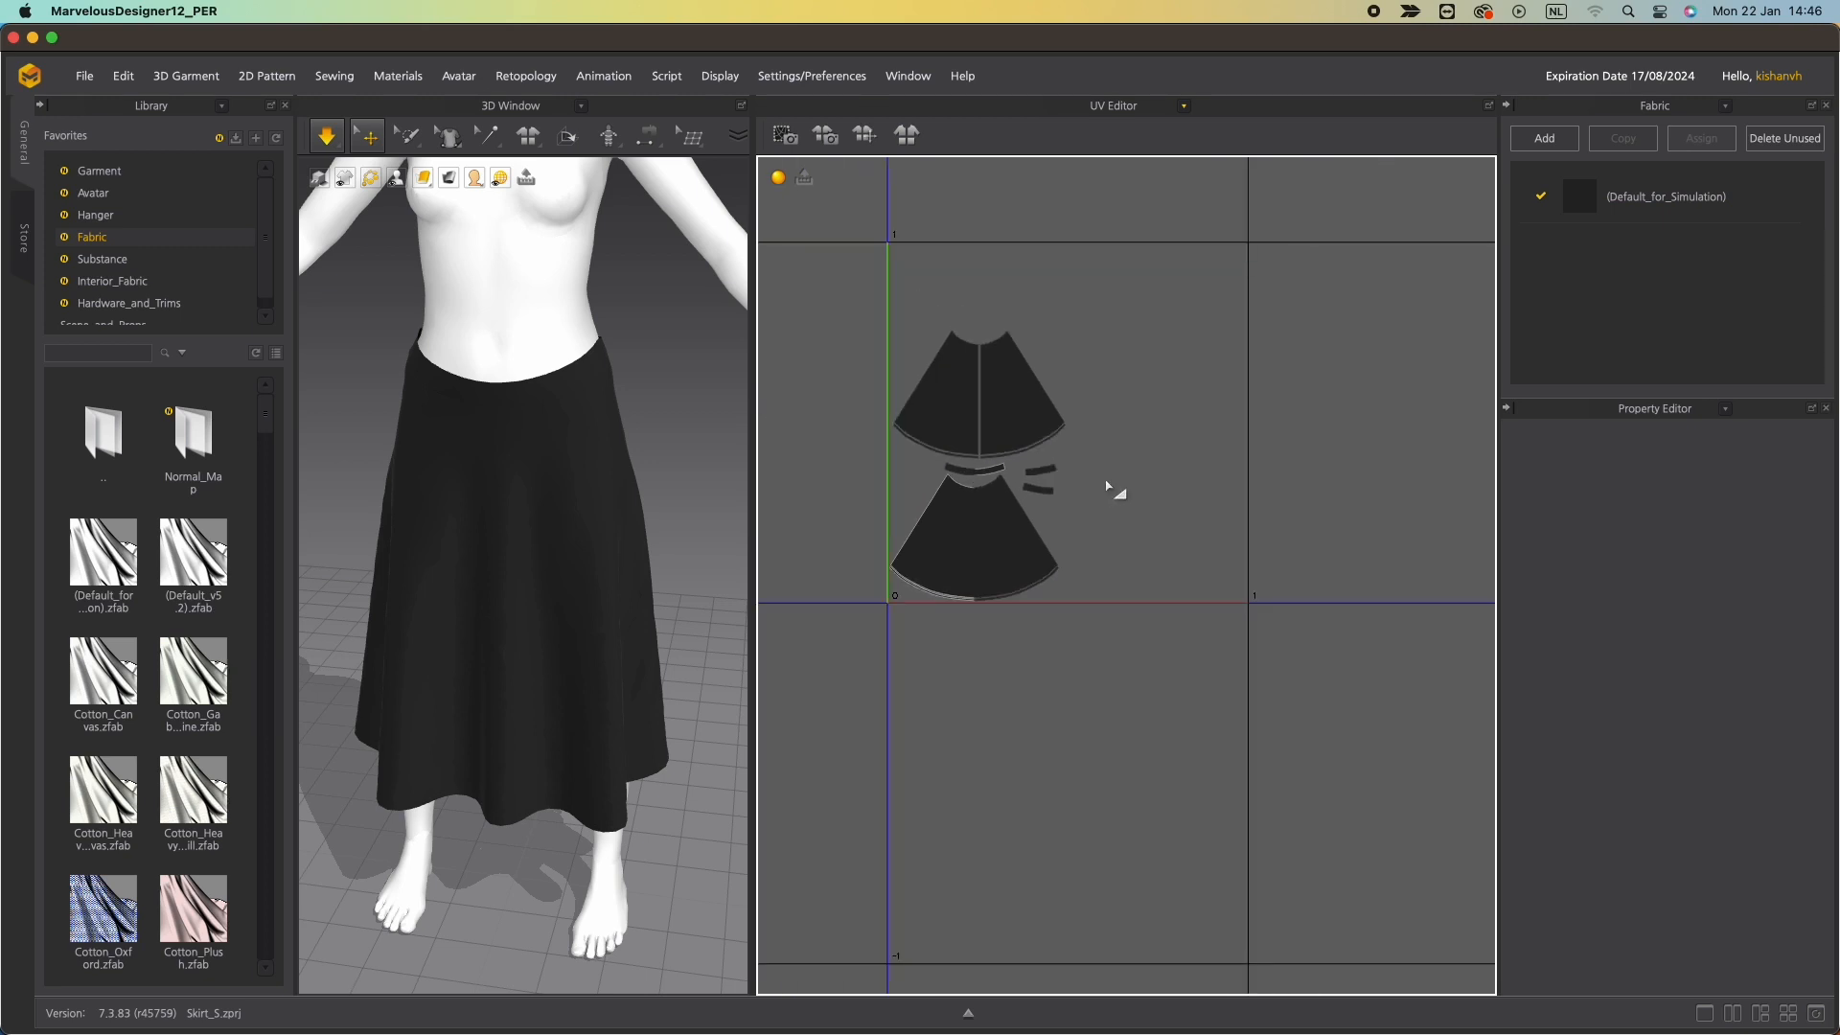
left_click_drag(772, 247, 1142, 618)
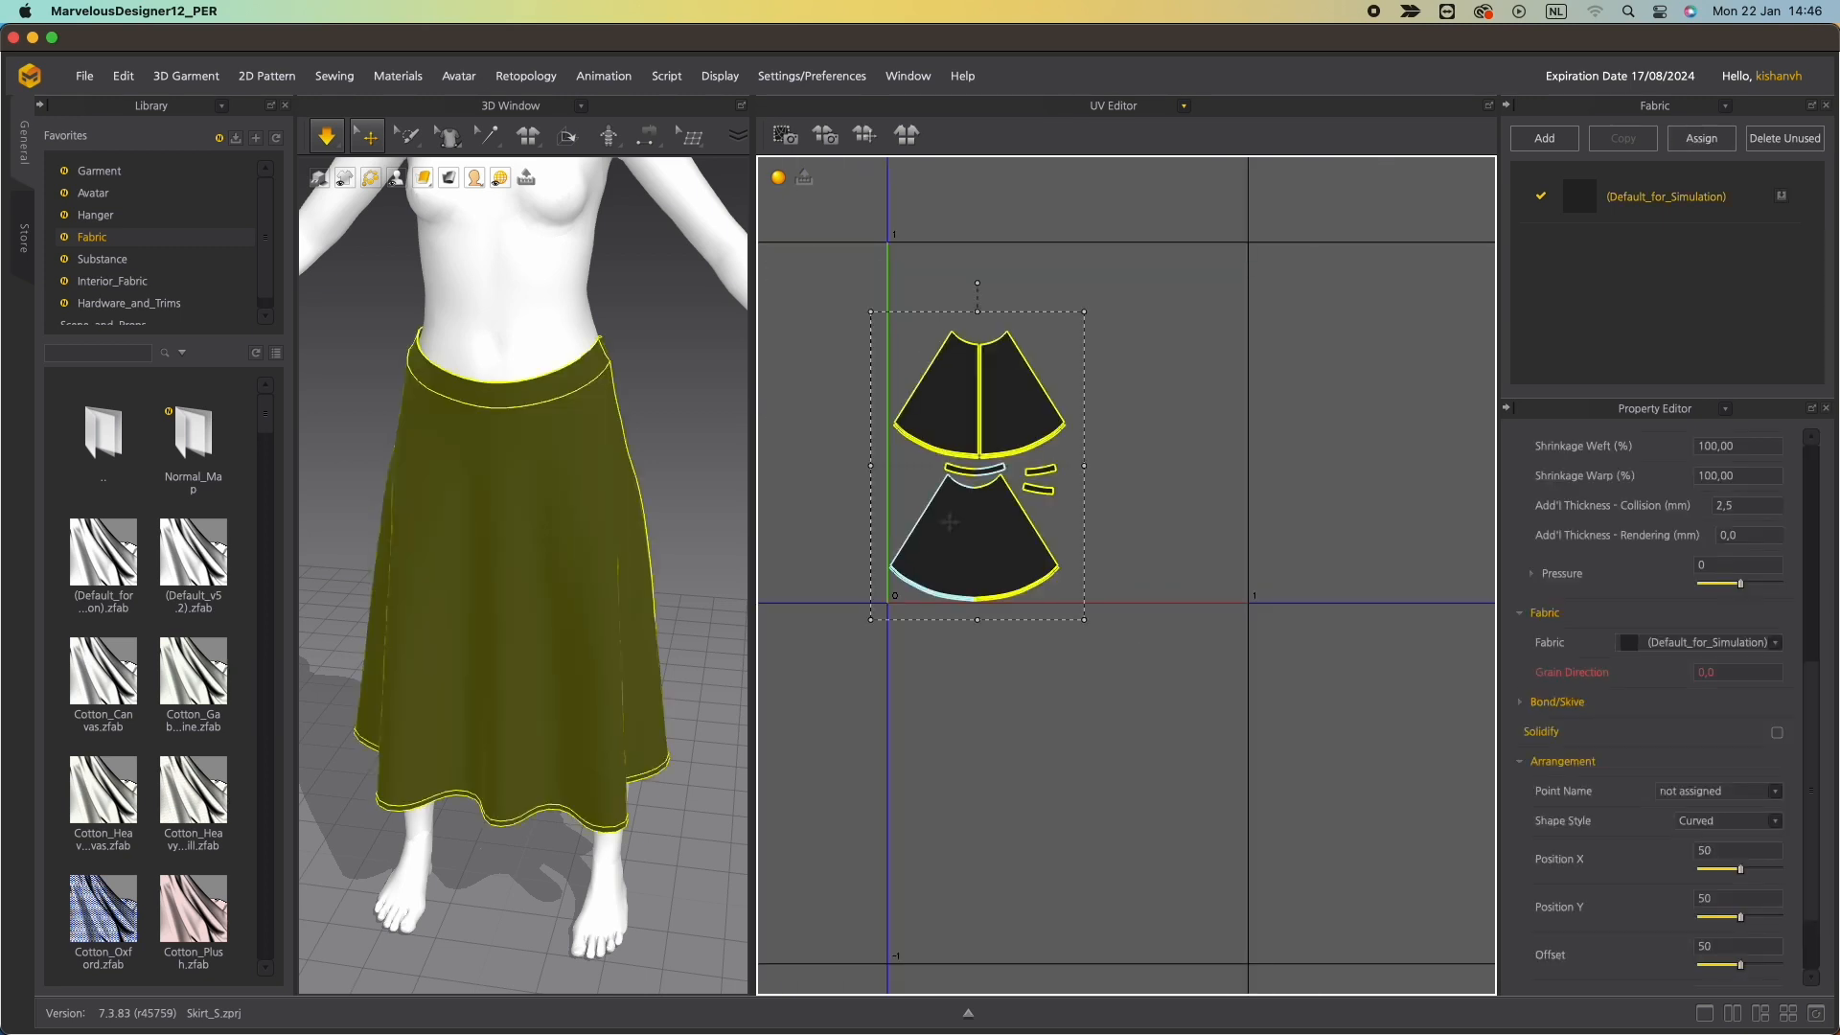
right_click(952, 525)
left_click(1021, 604)
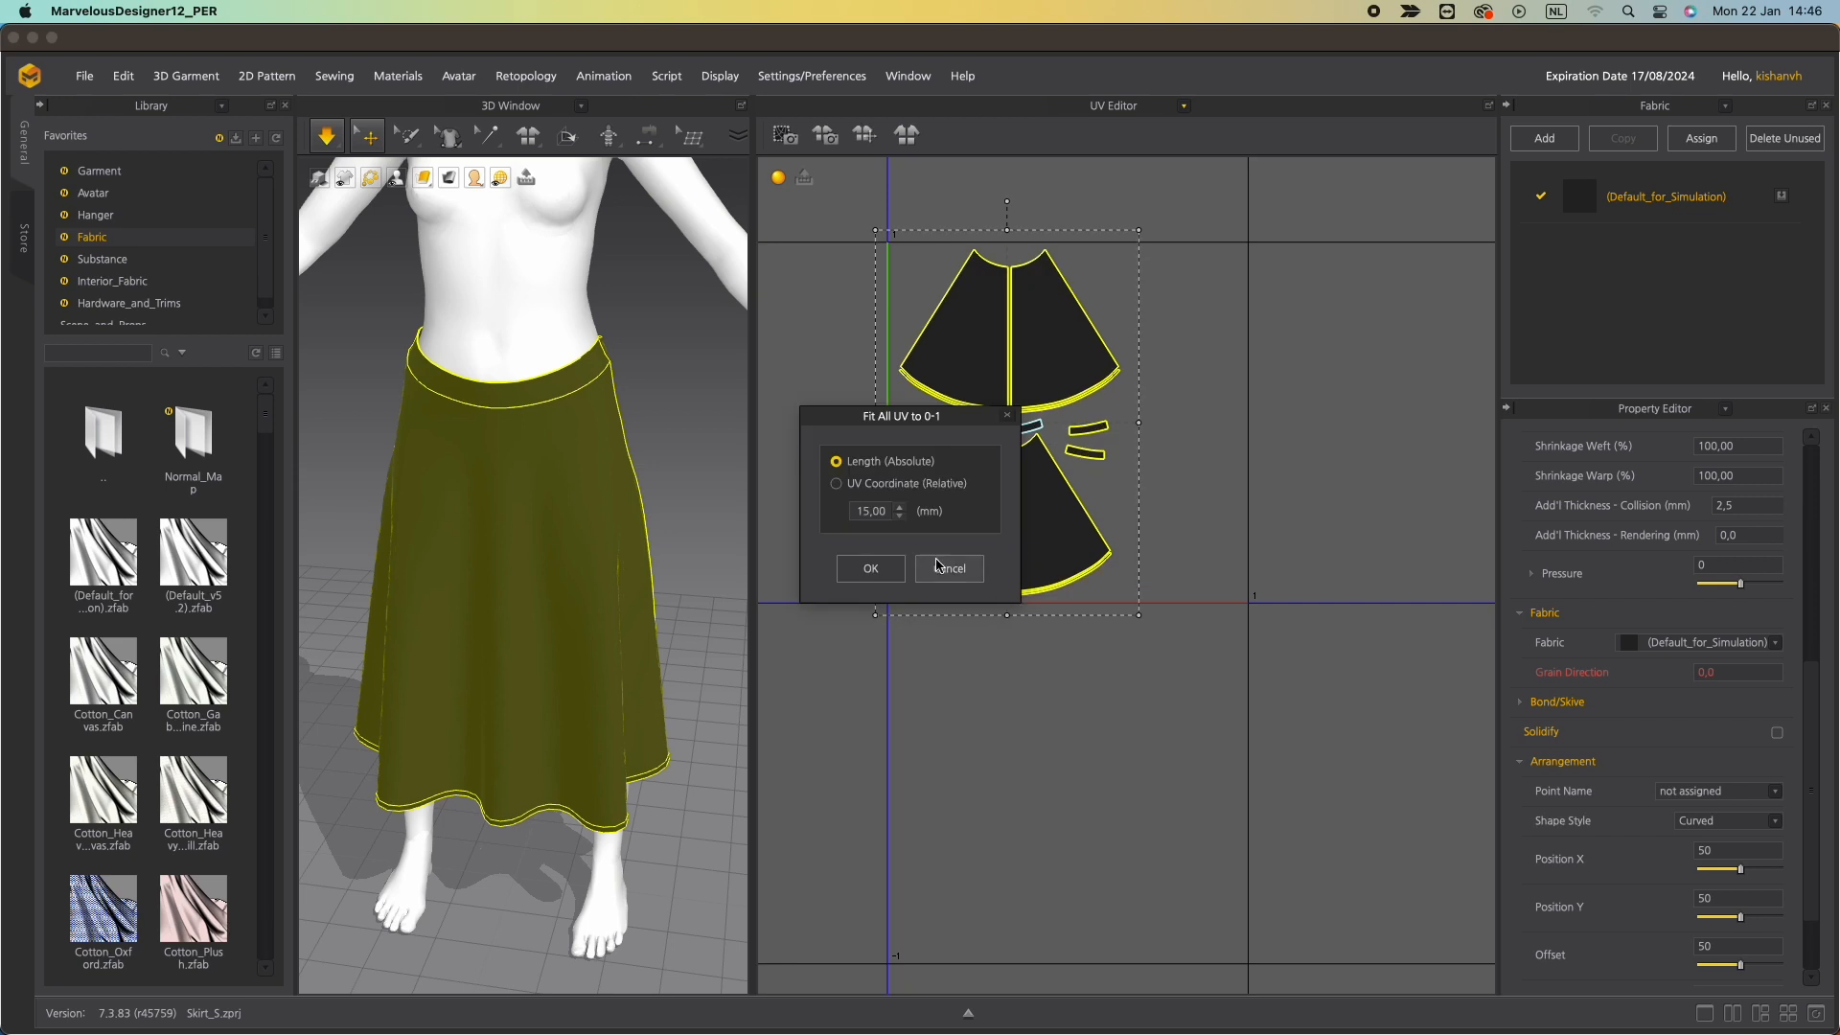
left_click(869, 568)
left_click(1215, 583)
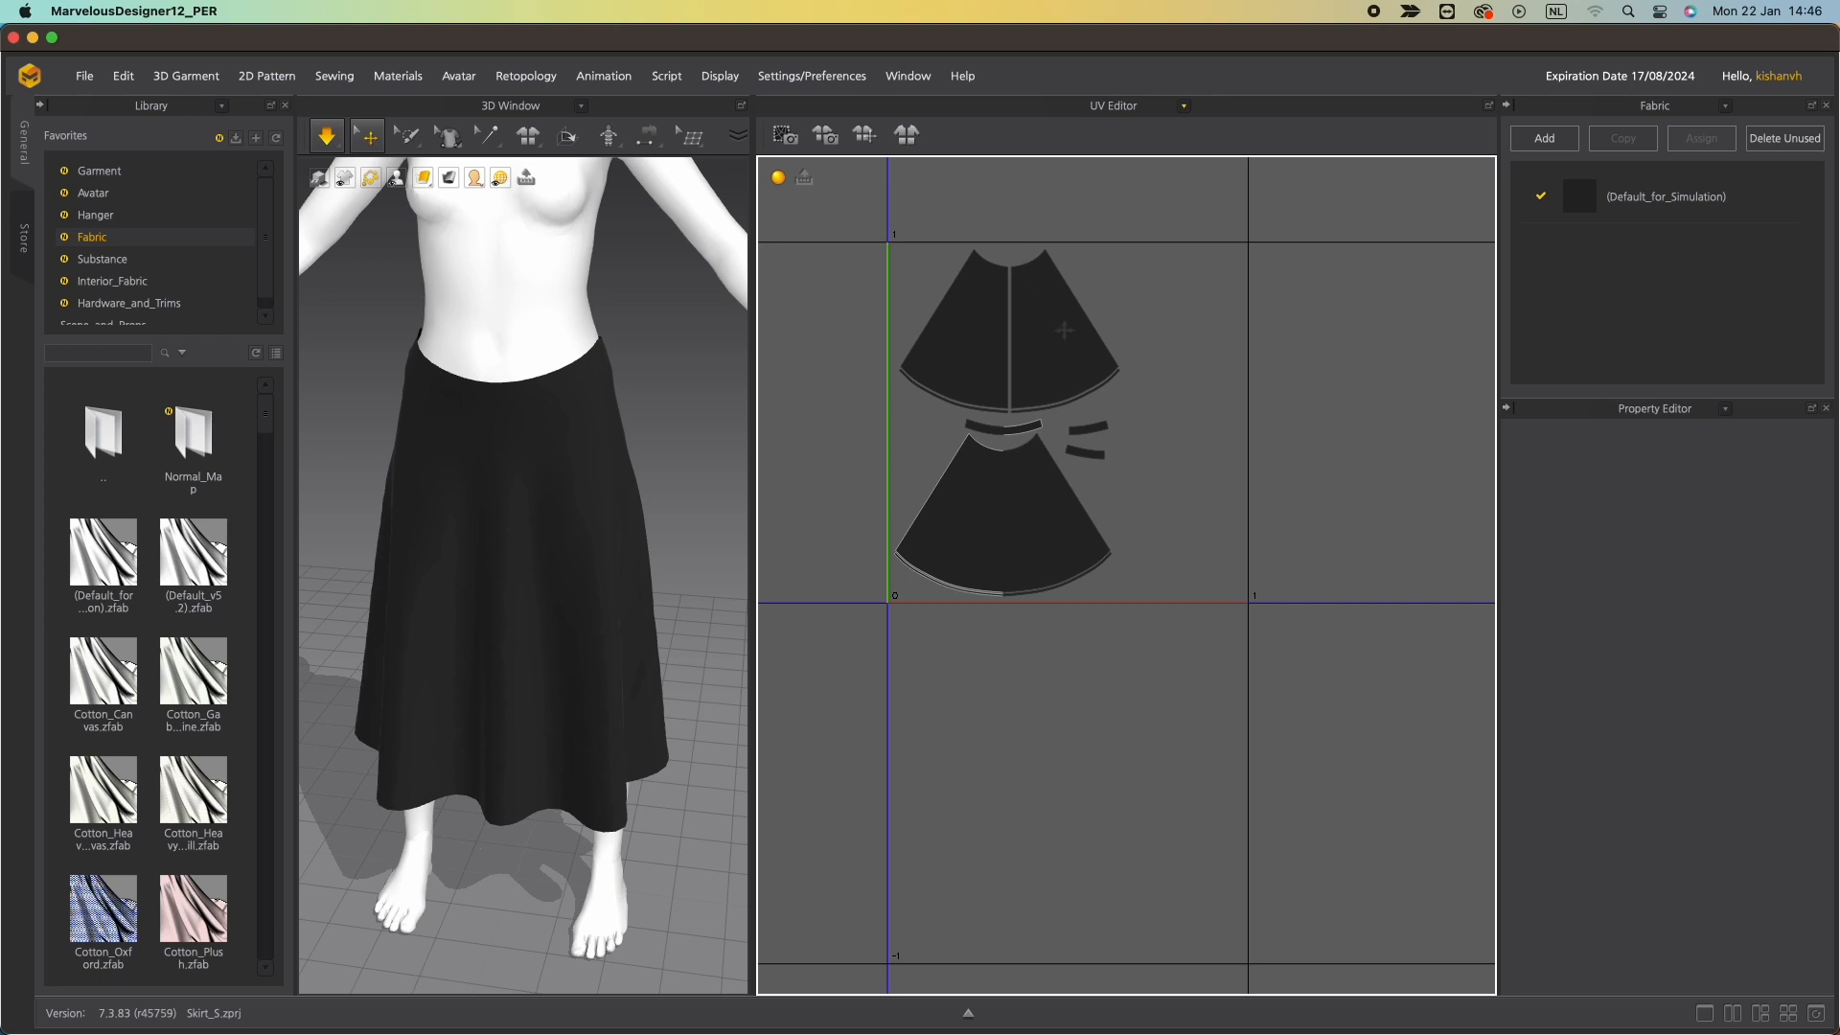
Move the back panel's right half and the small waistband islands to the right side of the UV layout.
left_click(1064, 330)
left_click_drag(1234, 496, 1004, 257)
left_click_drag(1054, 343, 1163, 518)
left_click(1215, 572)
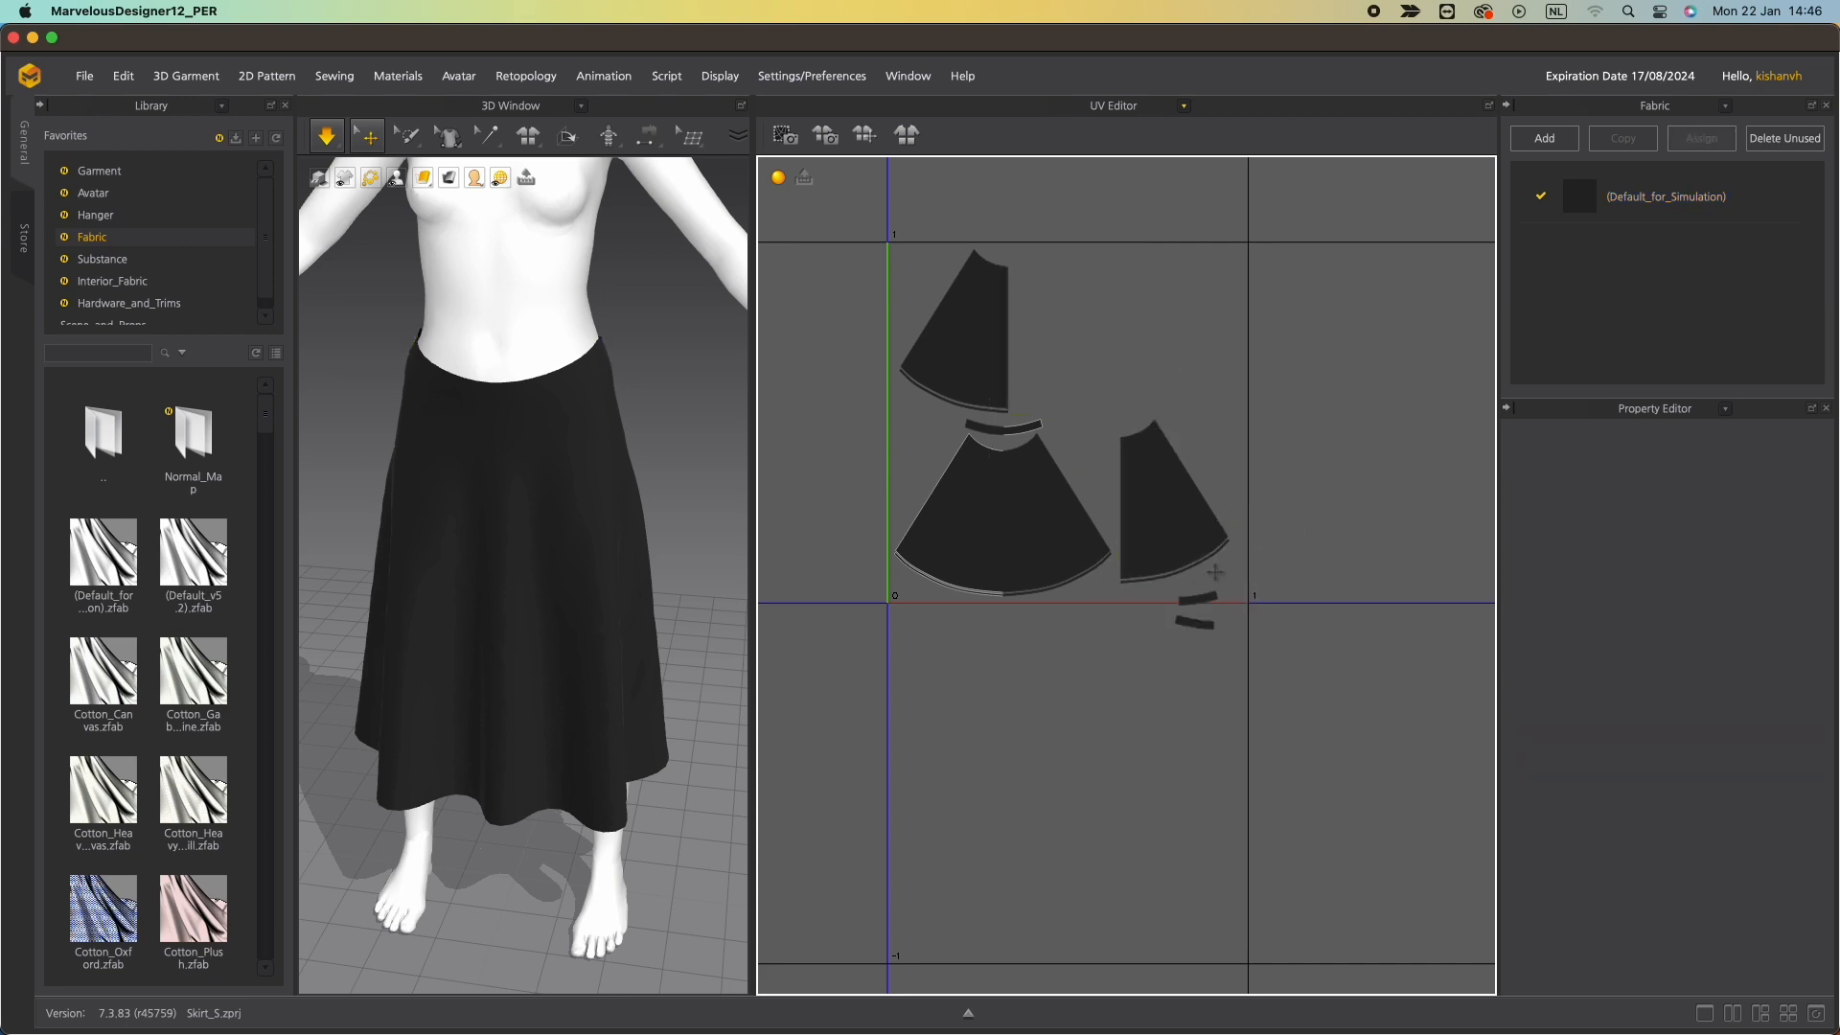
Reposition the waistband and facing islands into the gap between the skirt panel islands.
left_click(1186, 575)
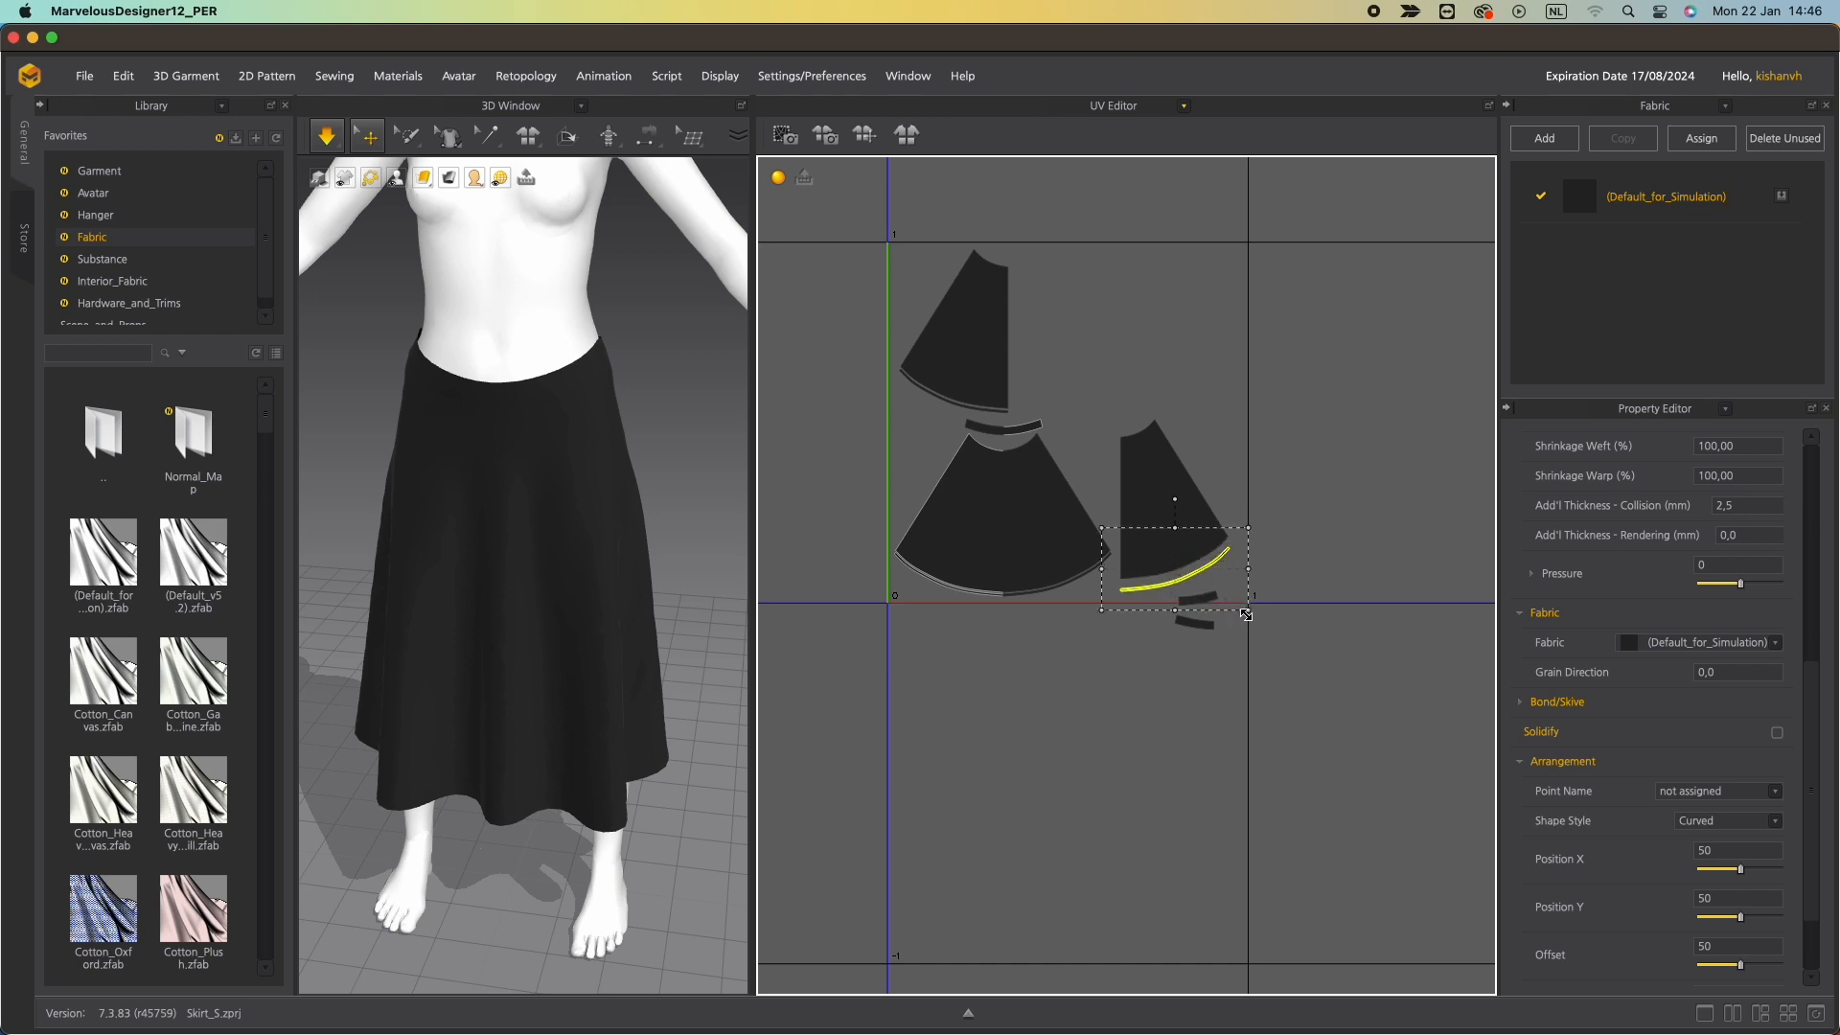
left_click_drag(1284, 687, 1101, 401)
left_click(1191, 337)
left_click(903, 207)
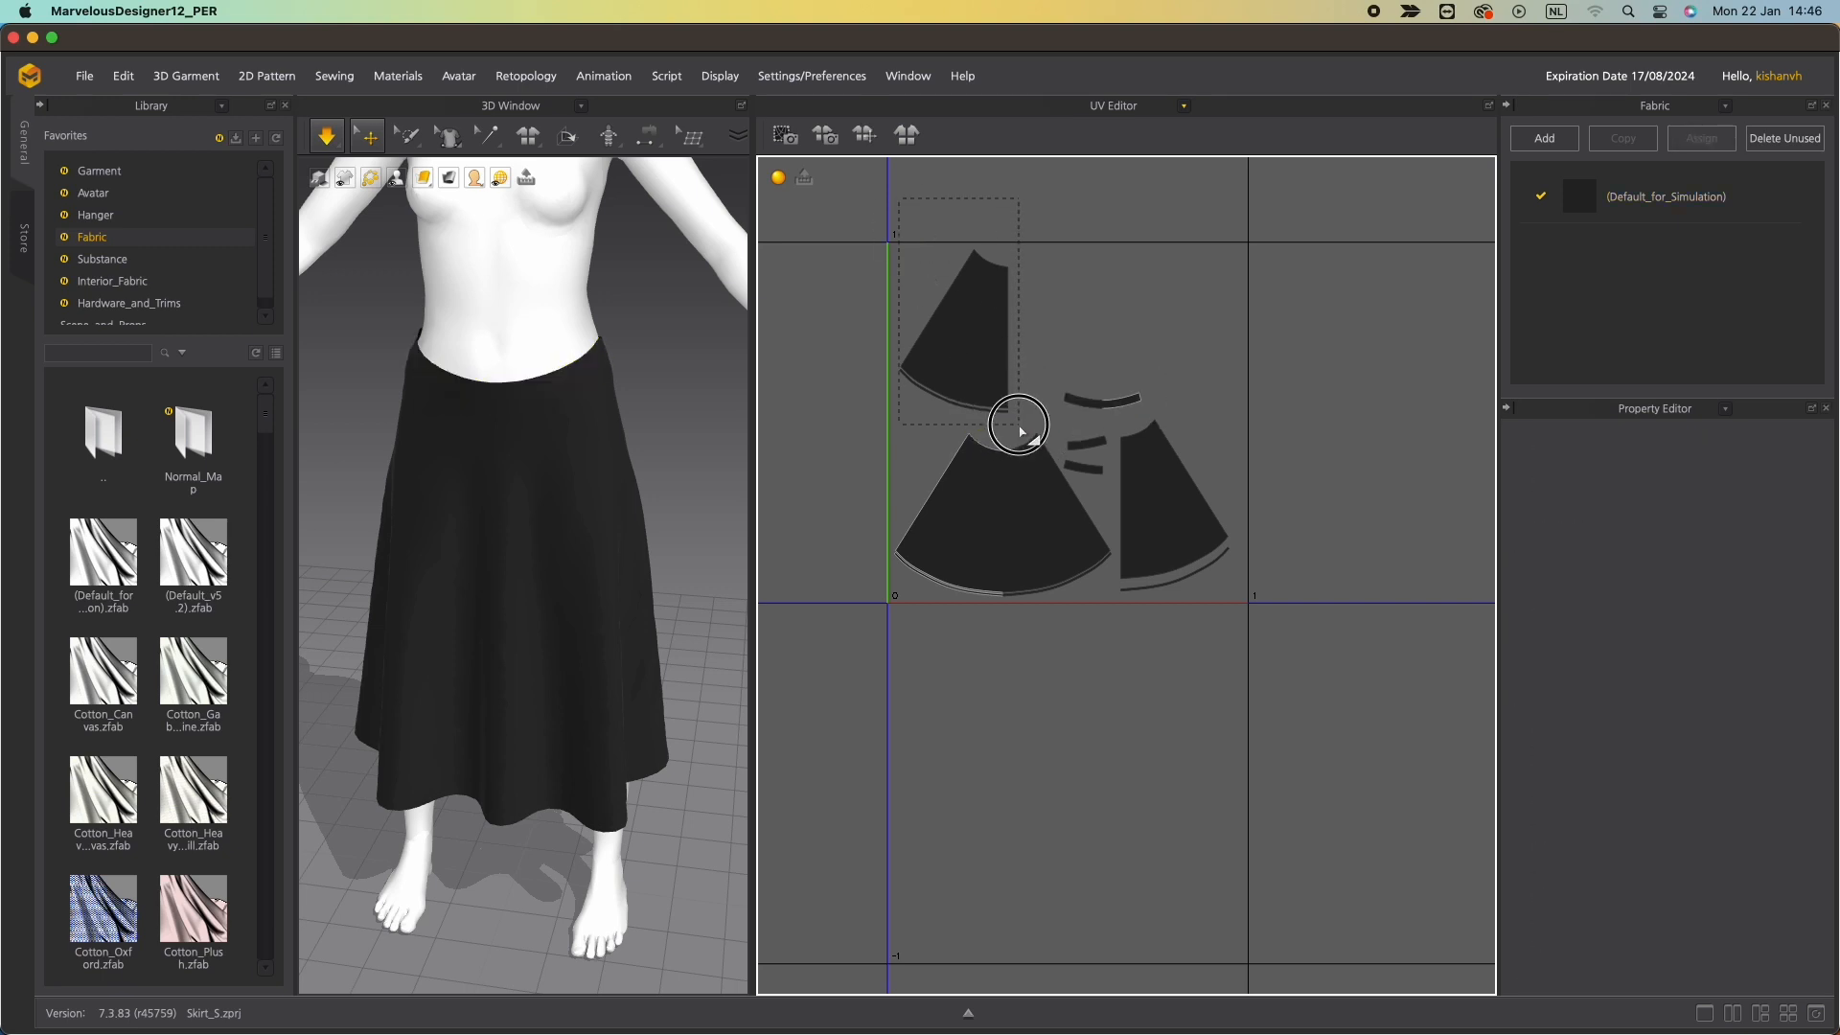
left_click(970, 369)
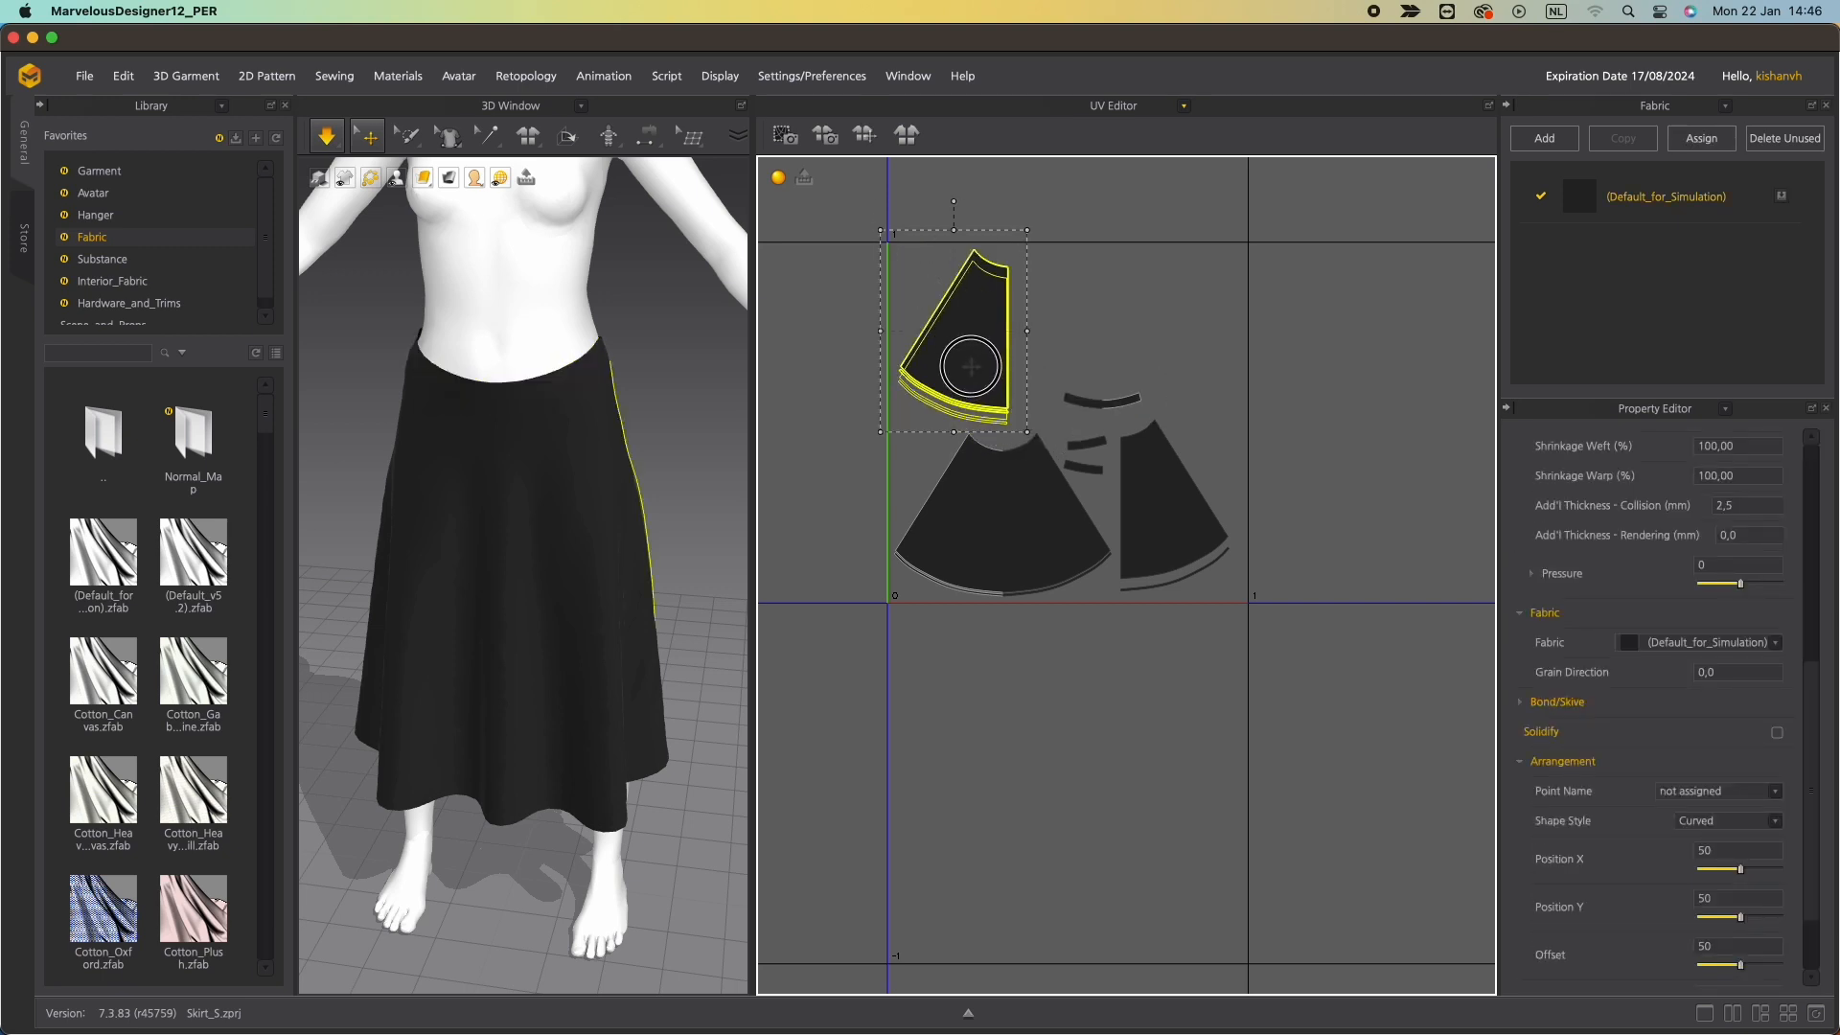
left_click(1210, 336)
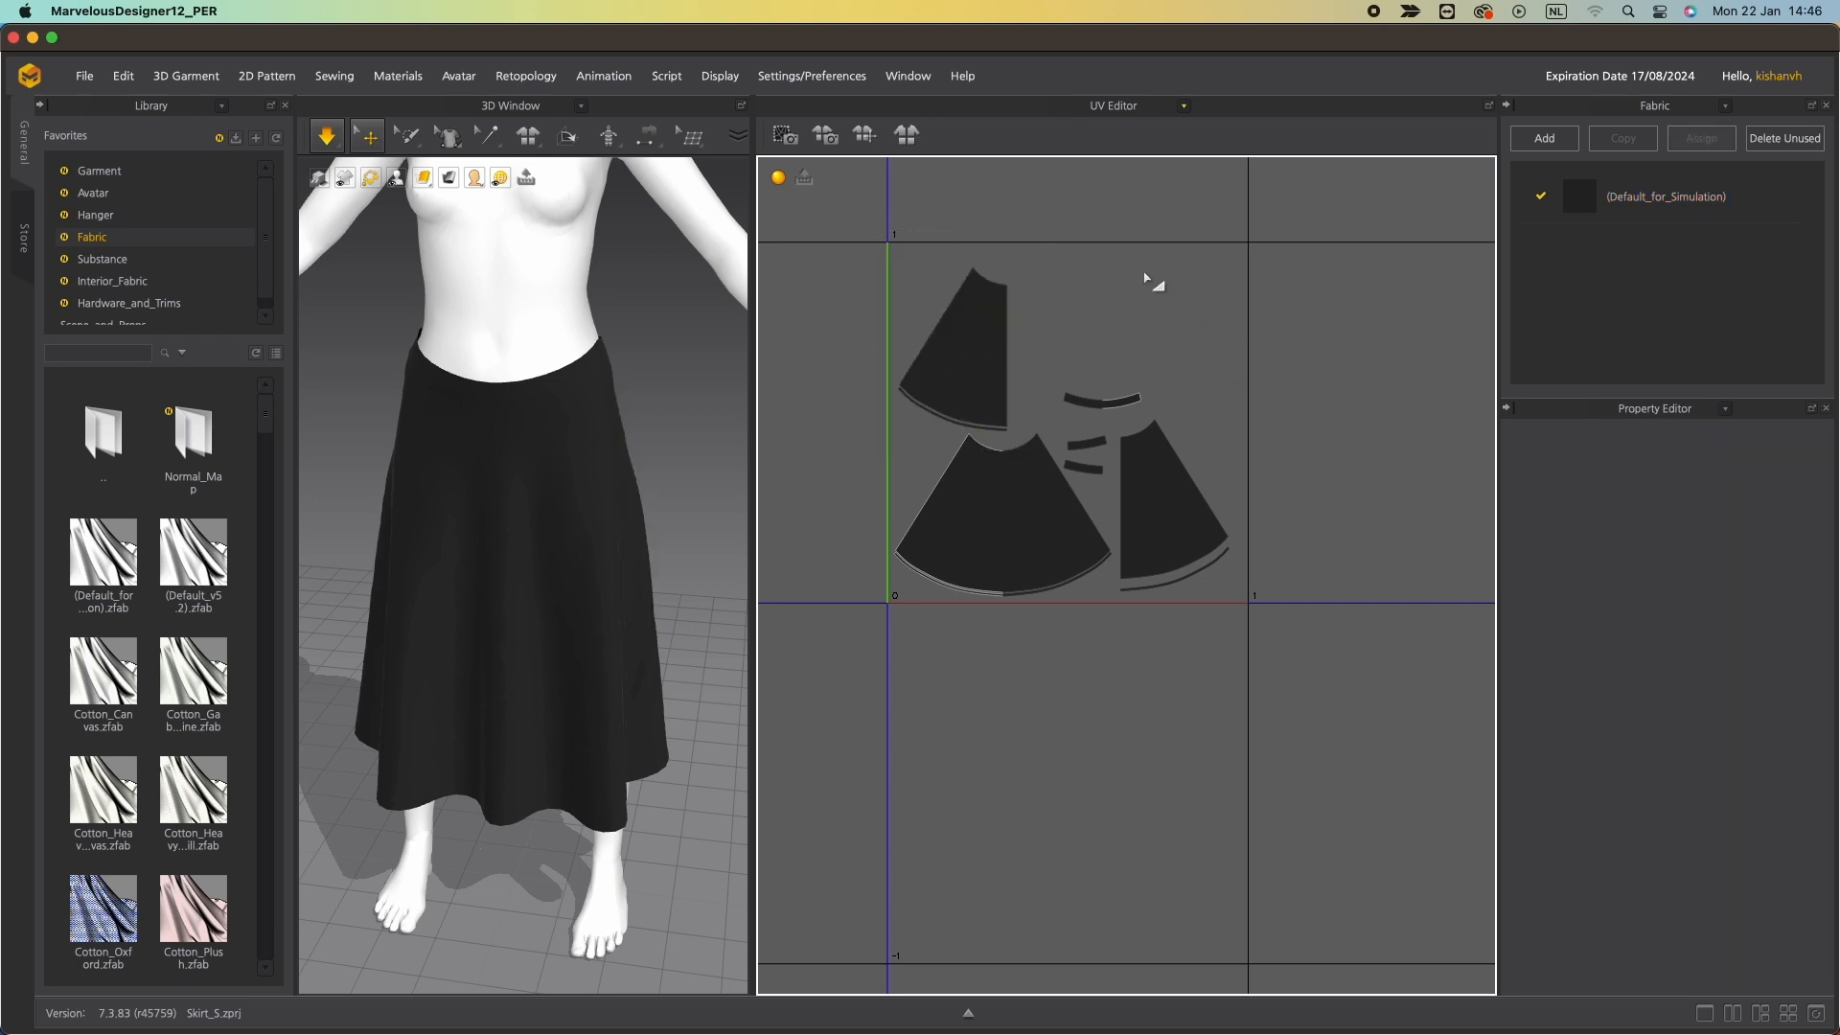
Select all UV islands and fit them to the 0-1 range.
key("ctrl+a")
right_click(1173, 542)
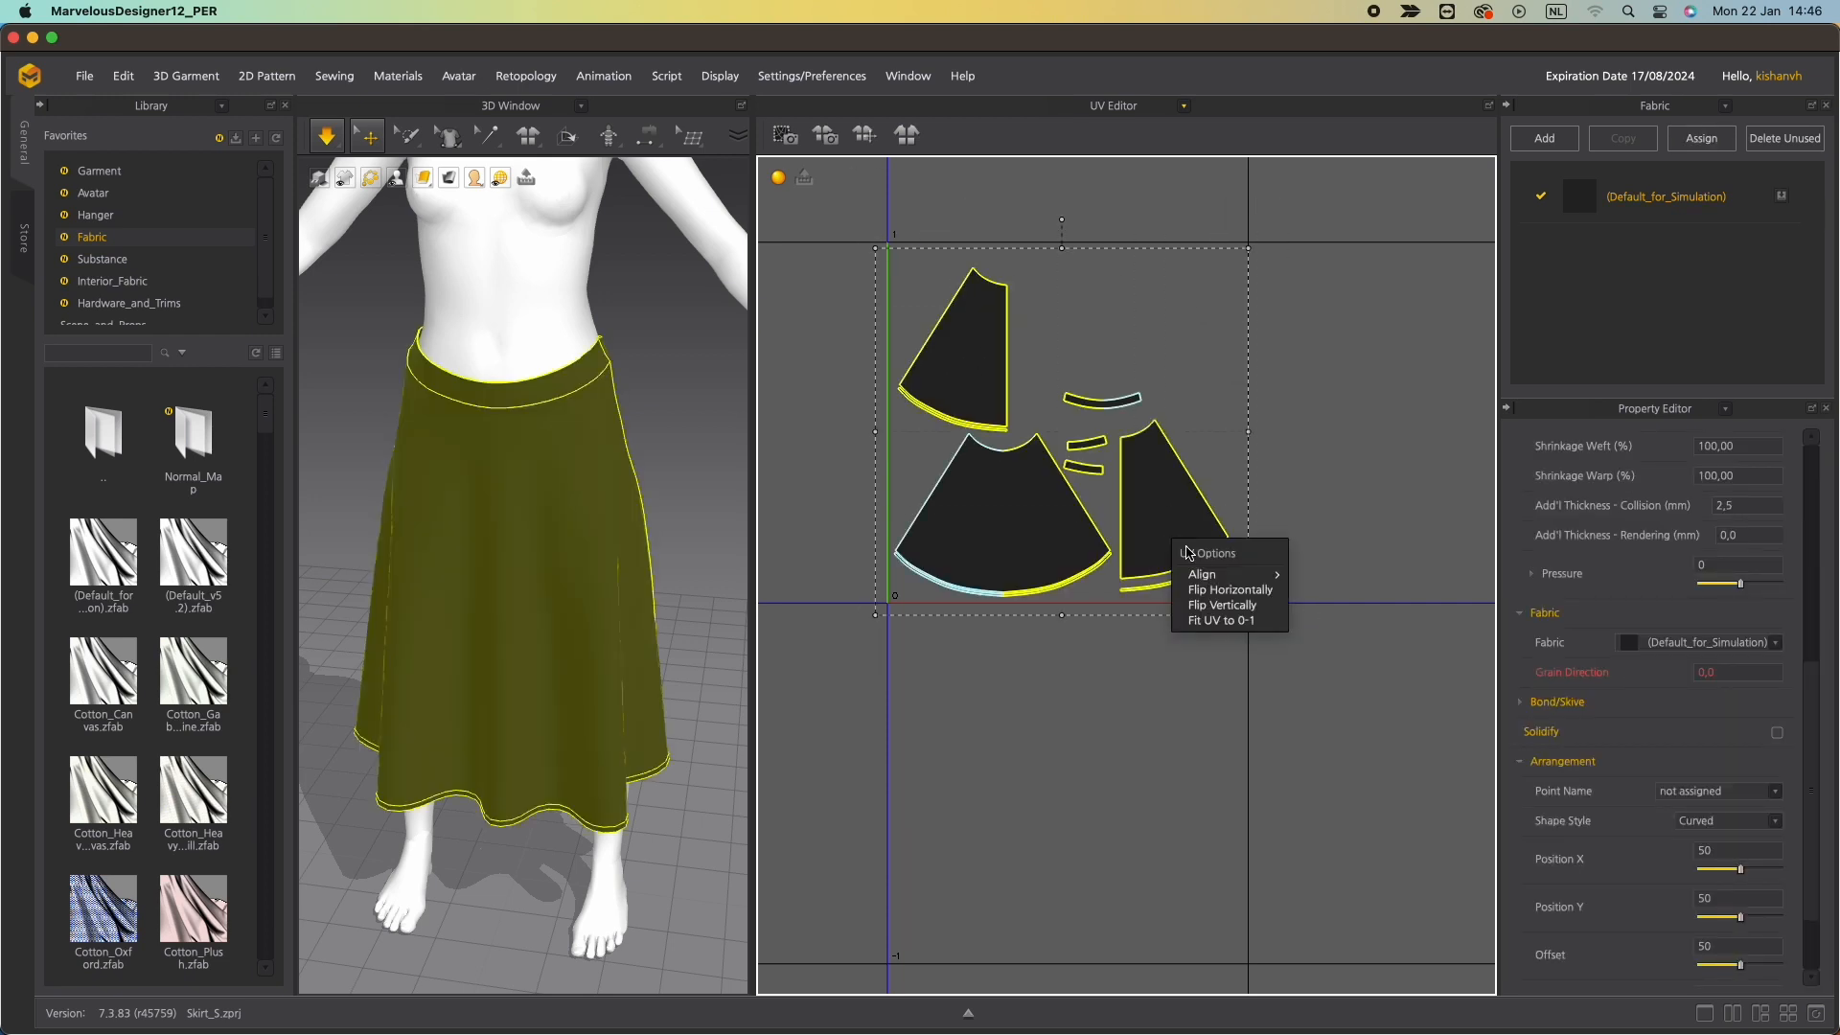
left_click(1243, 619)
left_click(876, 570)
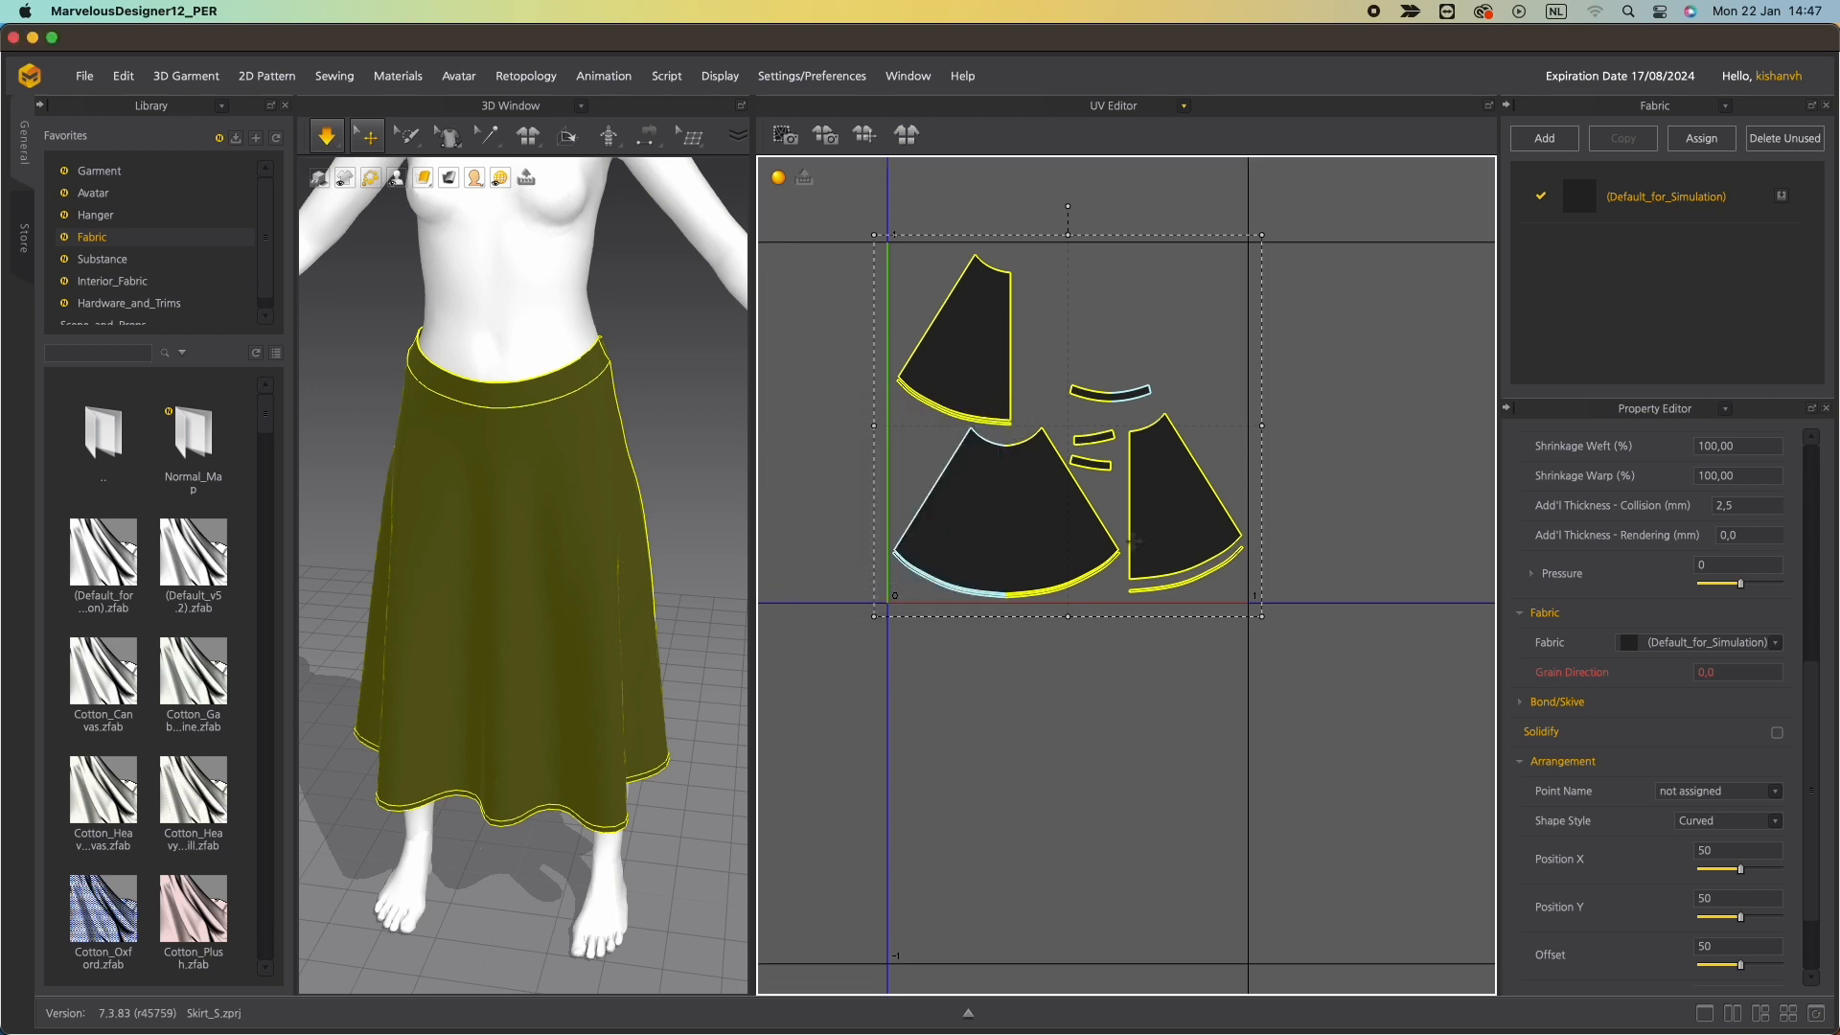
left_click(1031, 640)
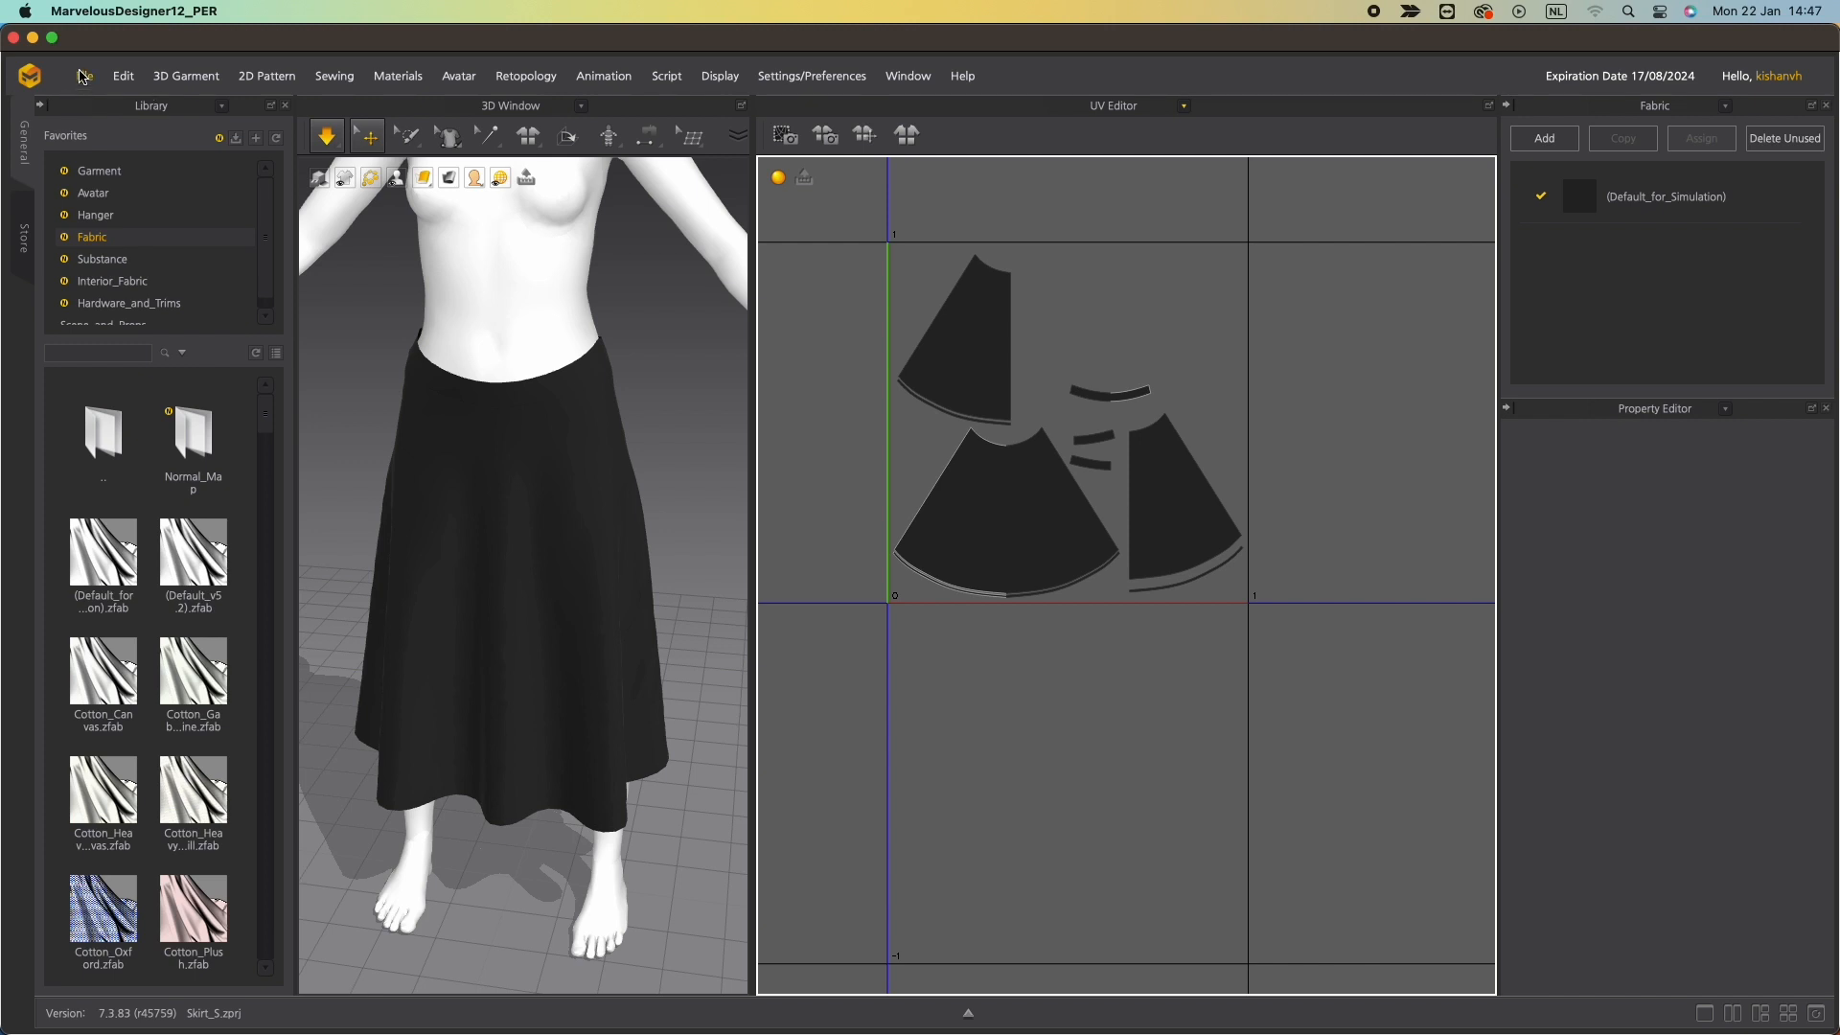
Export the garment as an OBJ named Skirt_Garment into a new folder called export inside the Skirt folder.
scroll(785, 412, "down", 10)
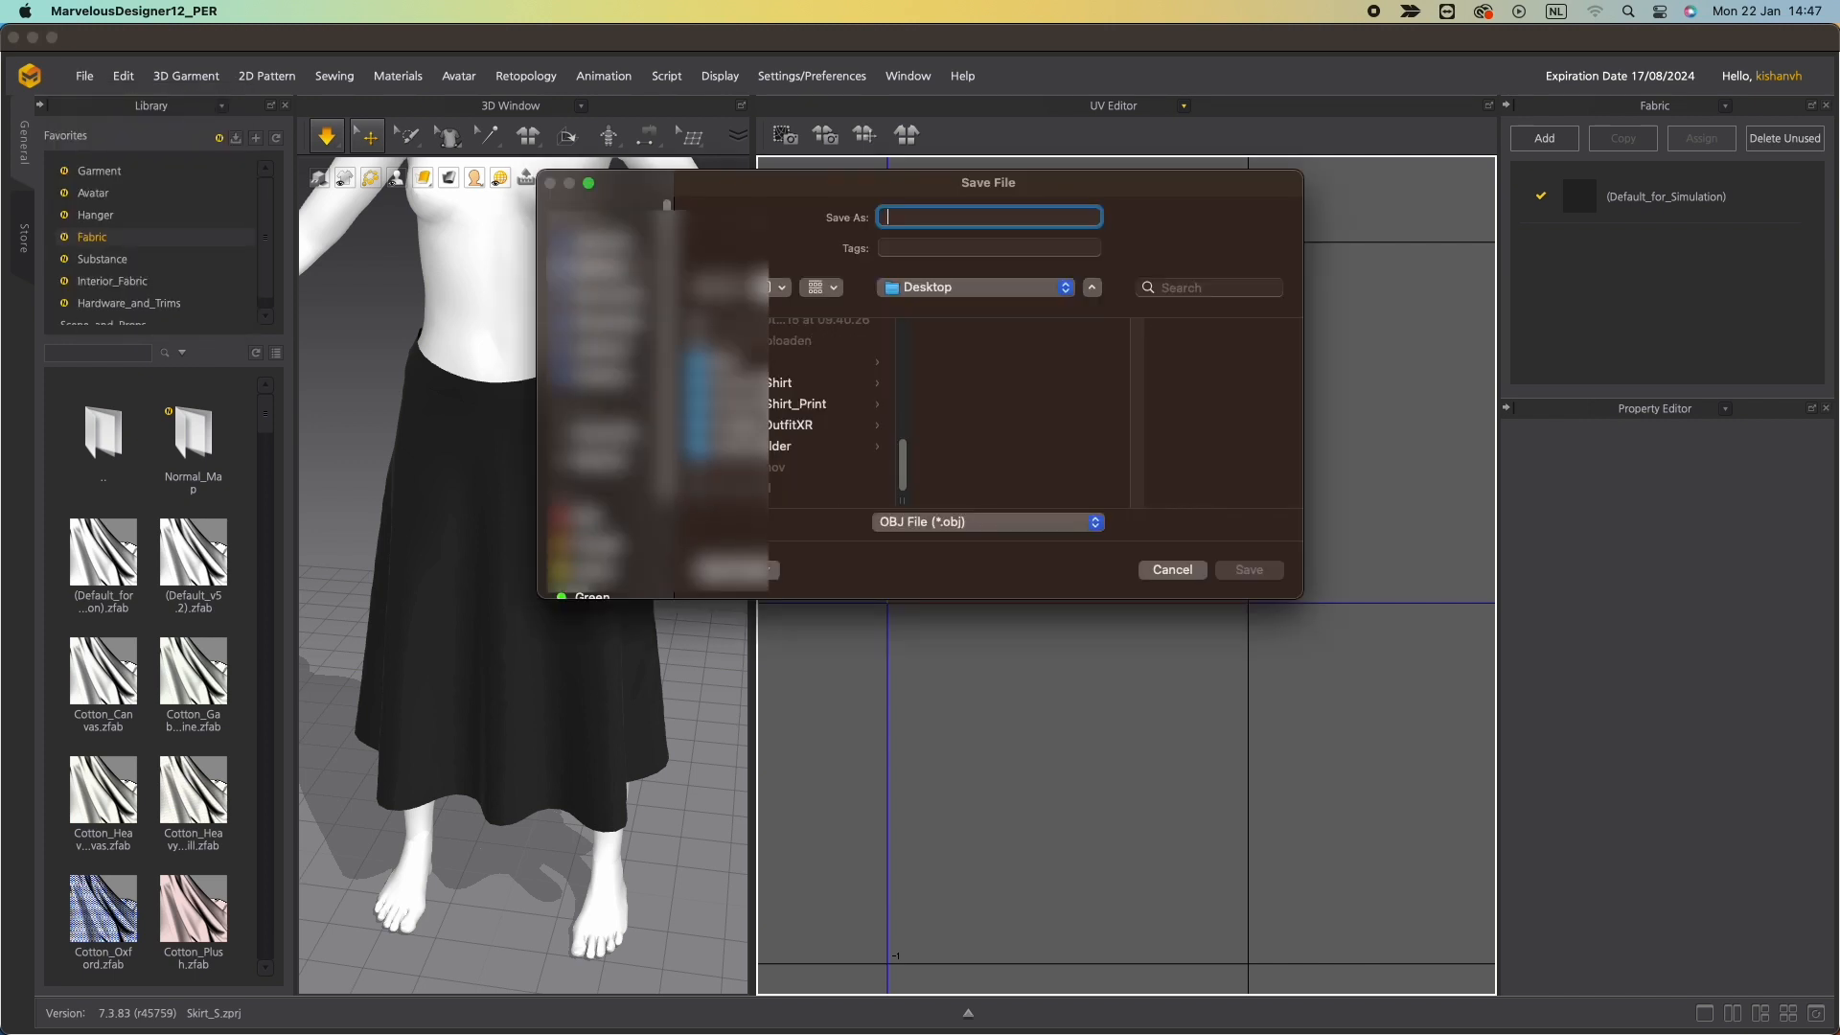
left_click(720, 362)
left_click(971, 358)
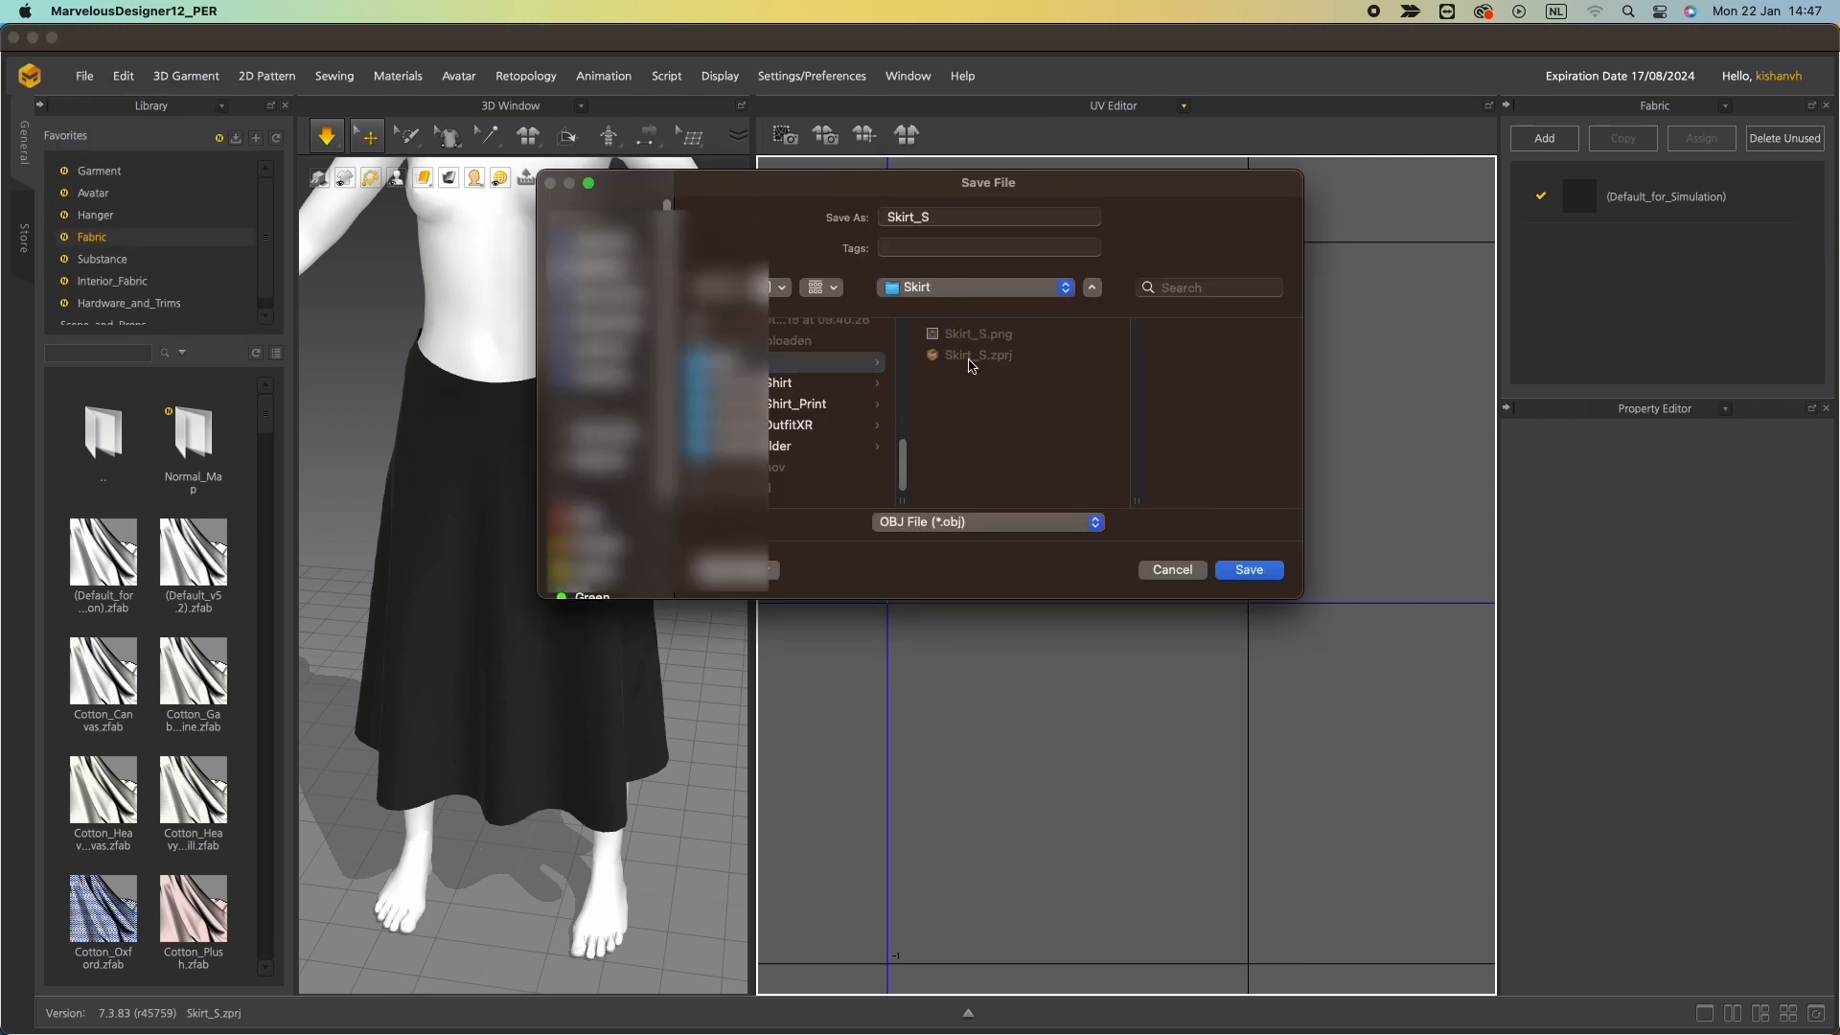
left_click(754, 572)
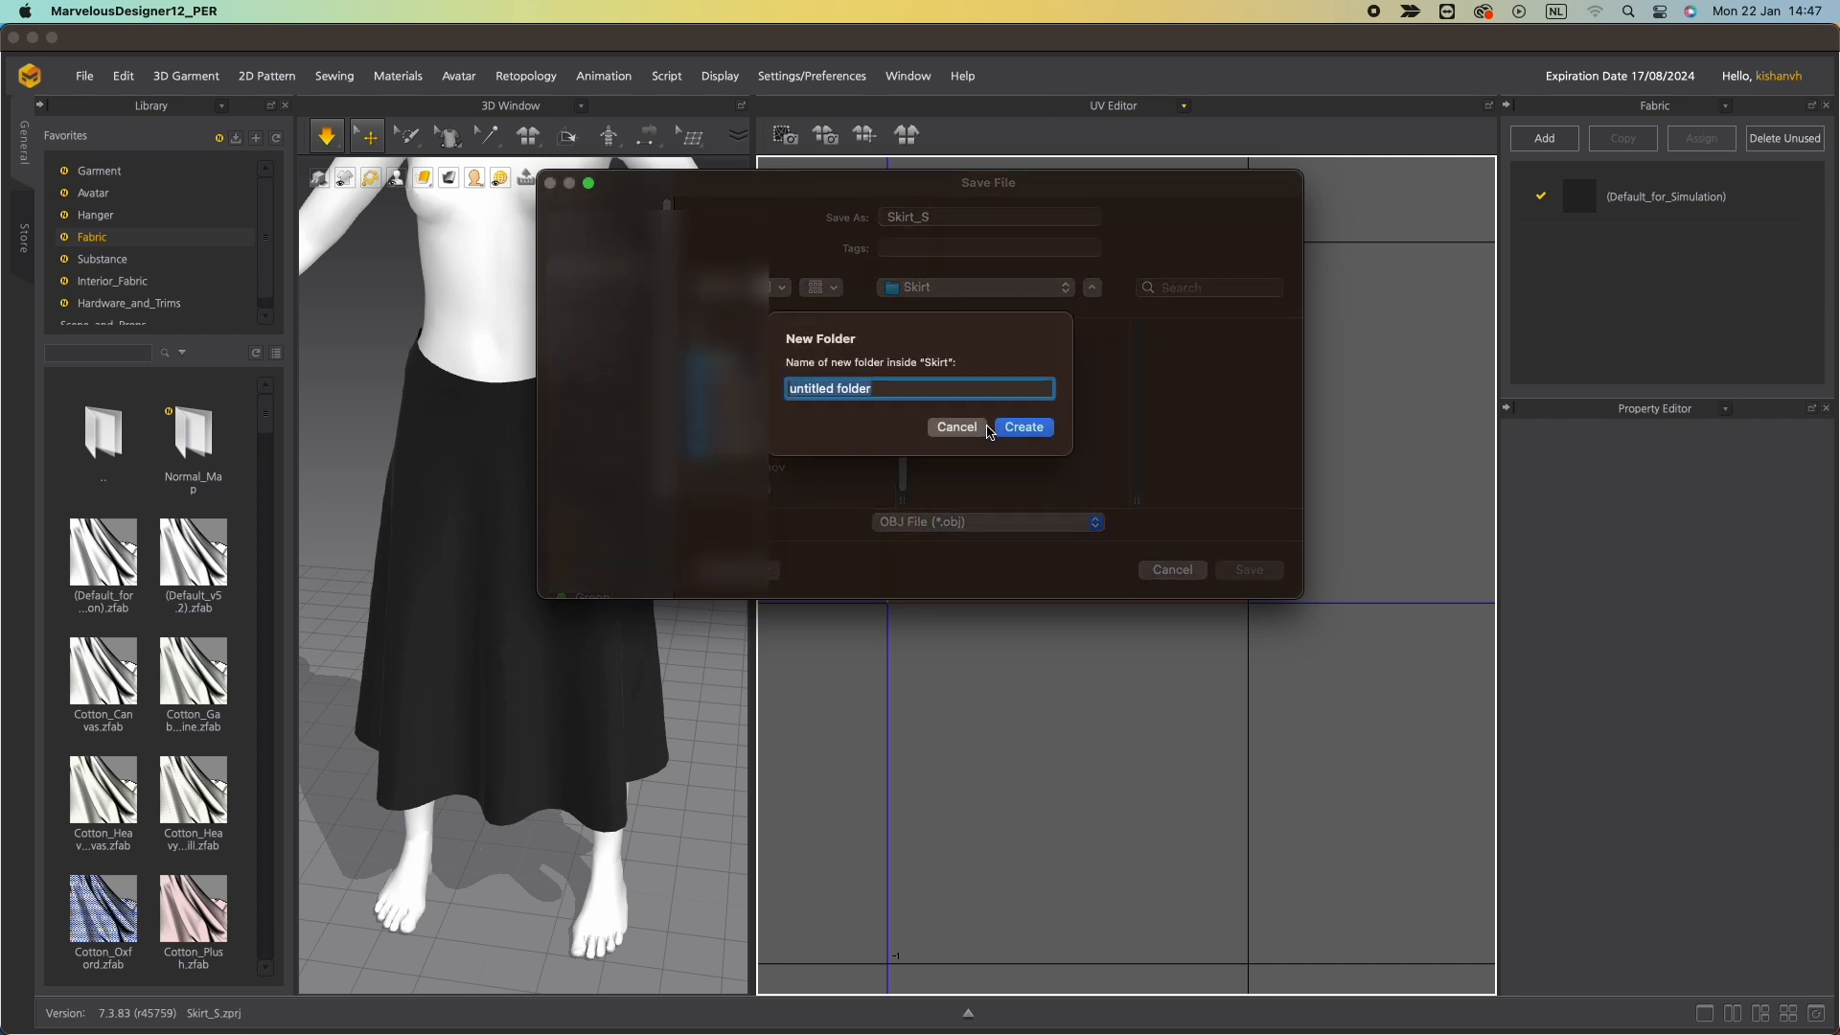
type("exp")
key("BackSpace")
key("BackSpace")
left_click(1013, 427)
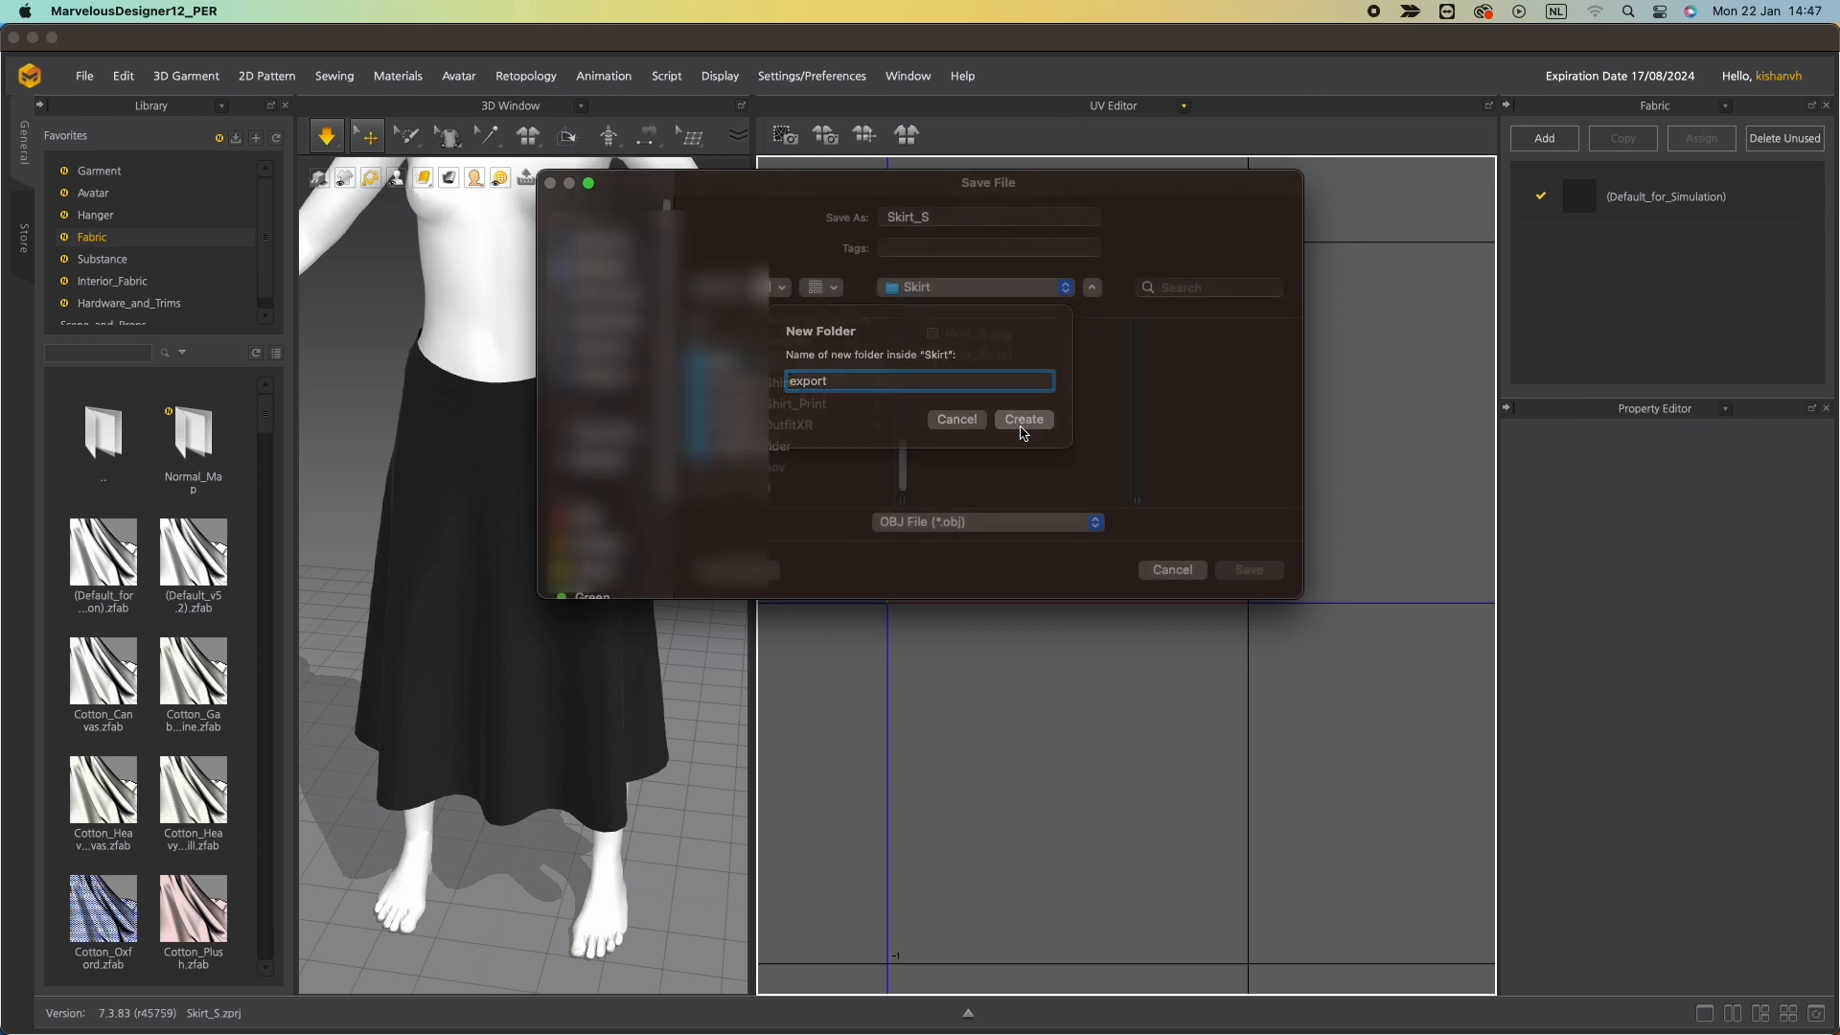
left_click(956, 216)
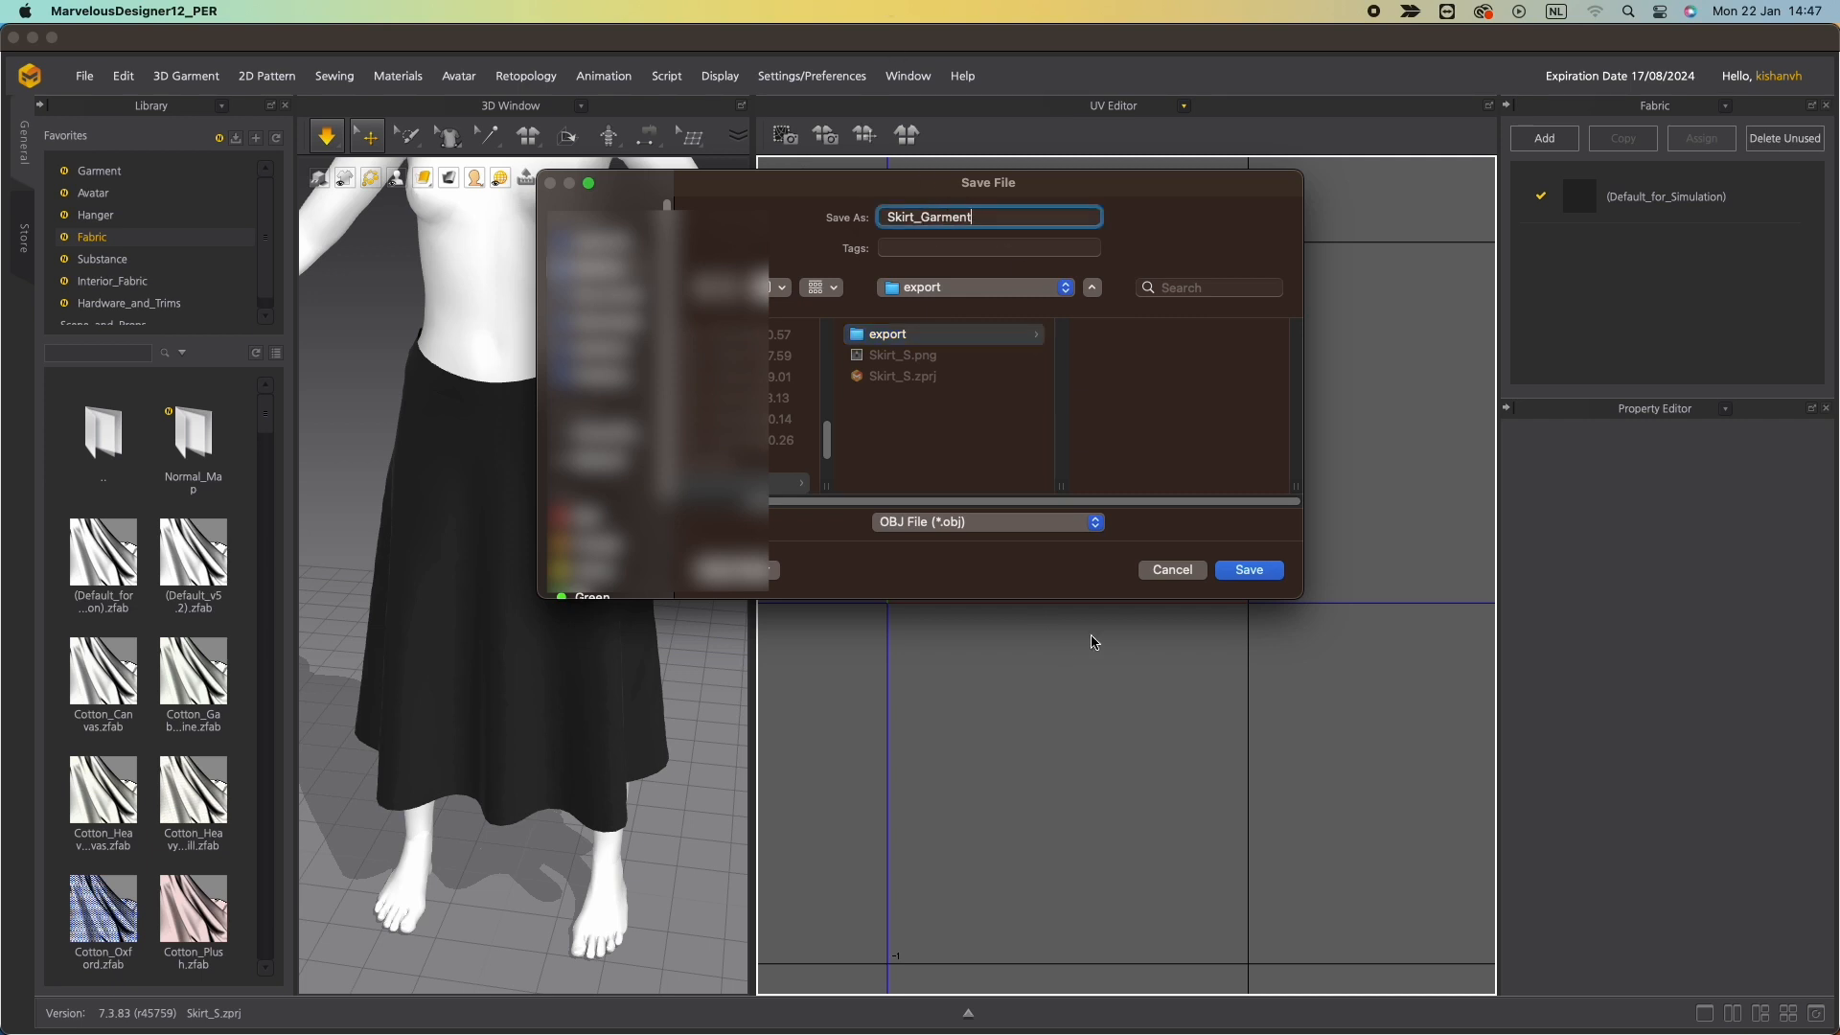
left_click(1250, 570)
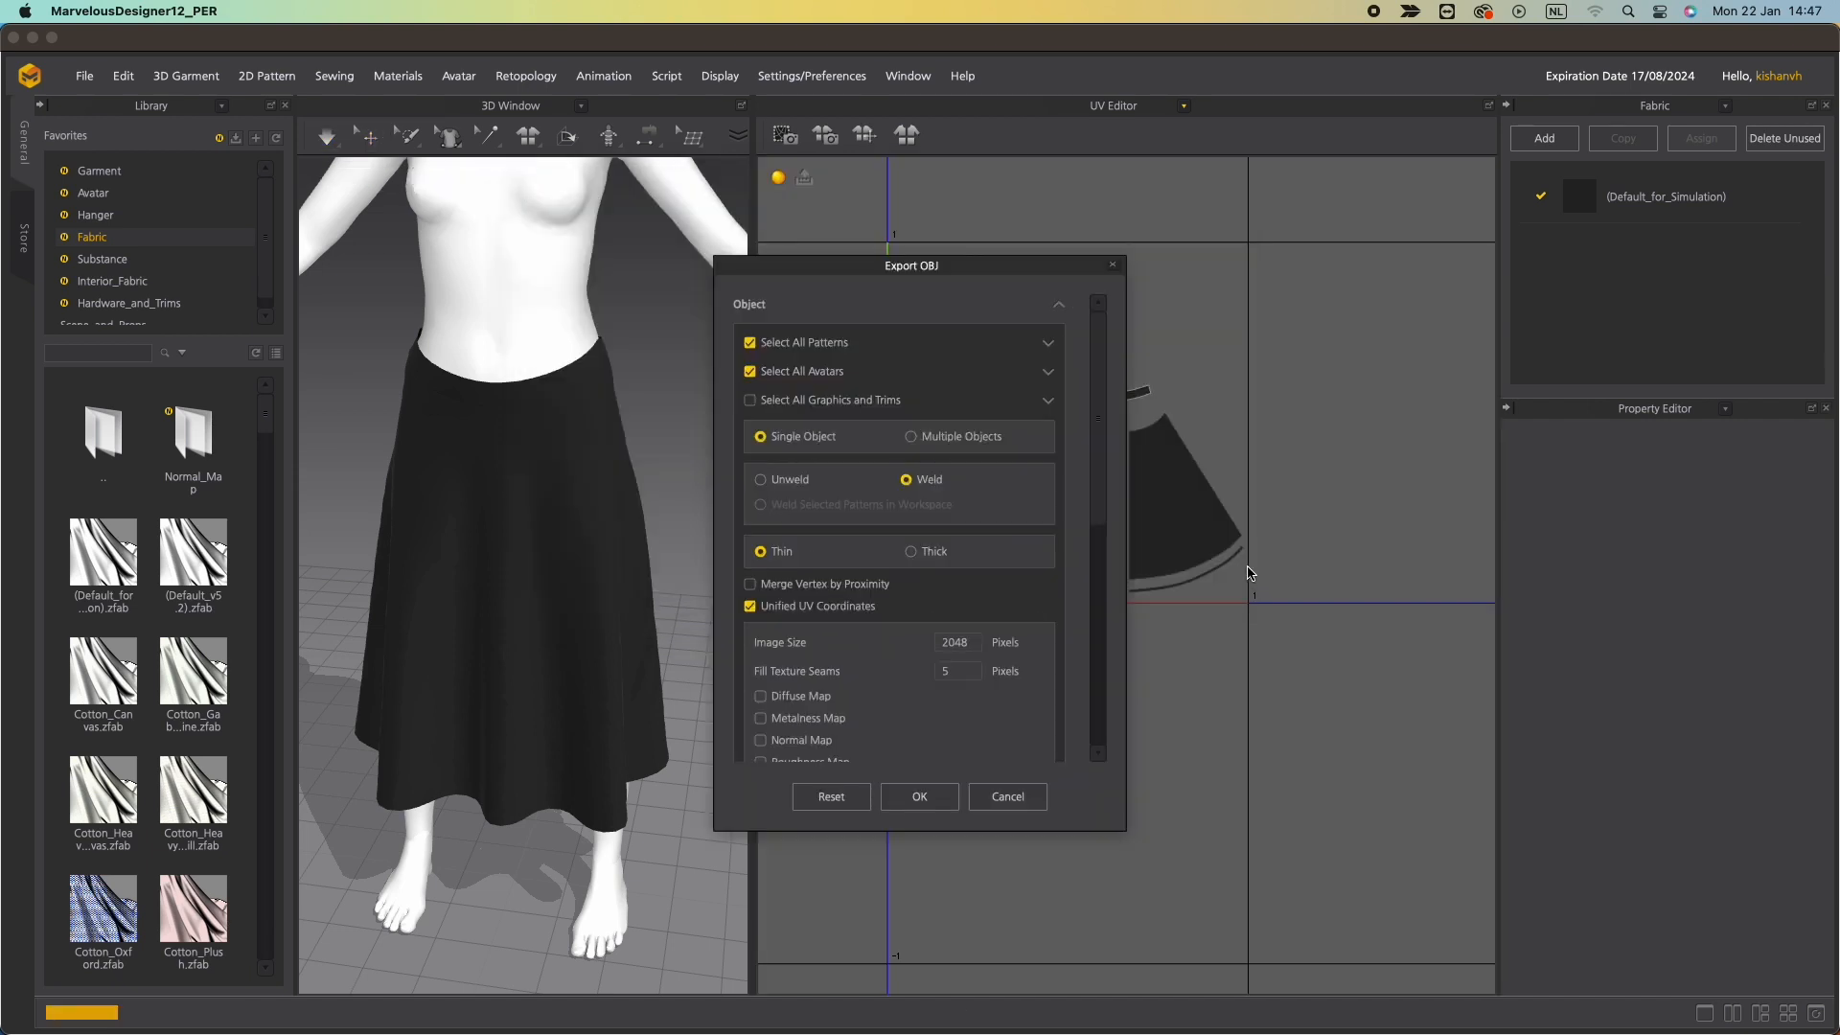
Exclude the avatars, choose saving with texture files as ZIP, and confirm the OBJ export.
left_click(782, 371)
scroll(815, 618, "down", 3)
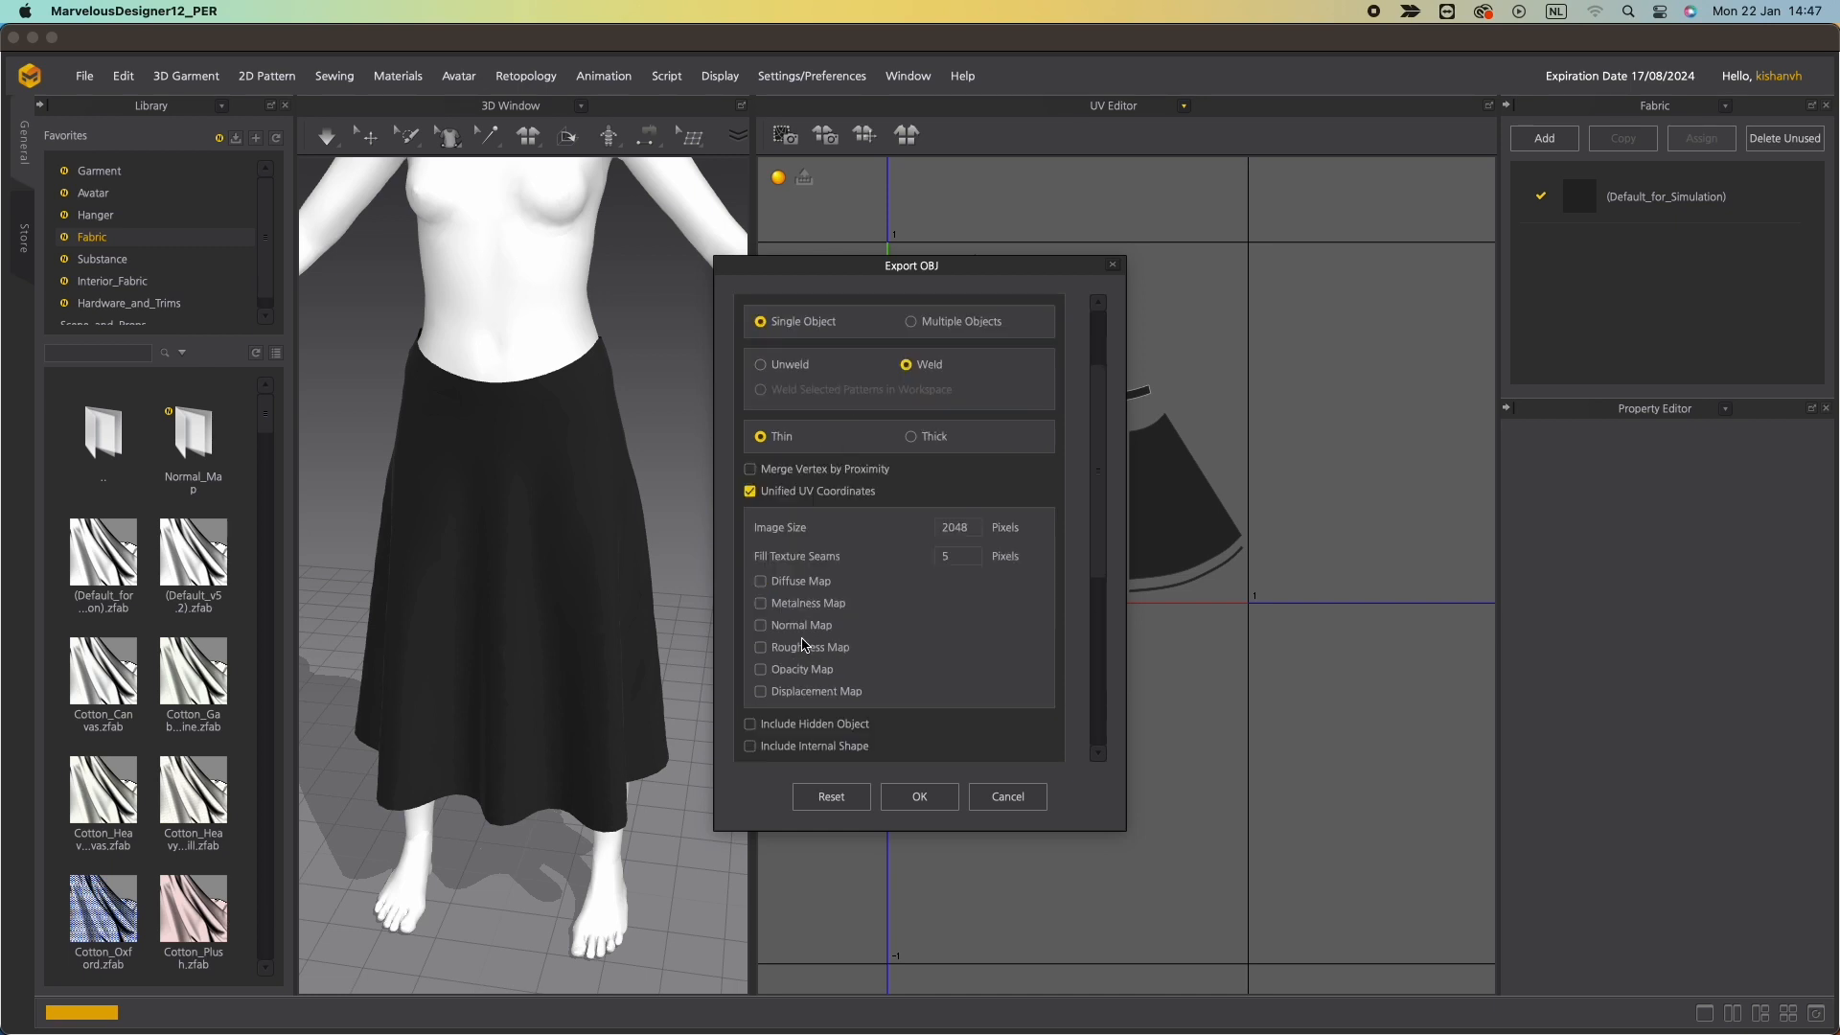
scroll(800, 637, "down", 10)
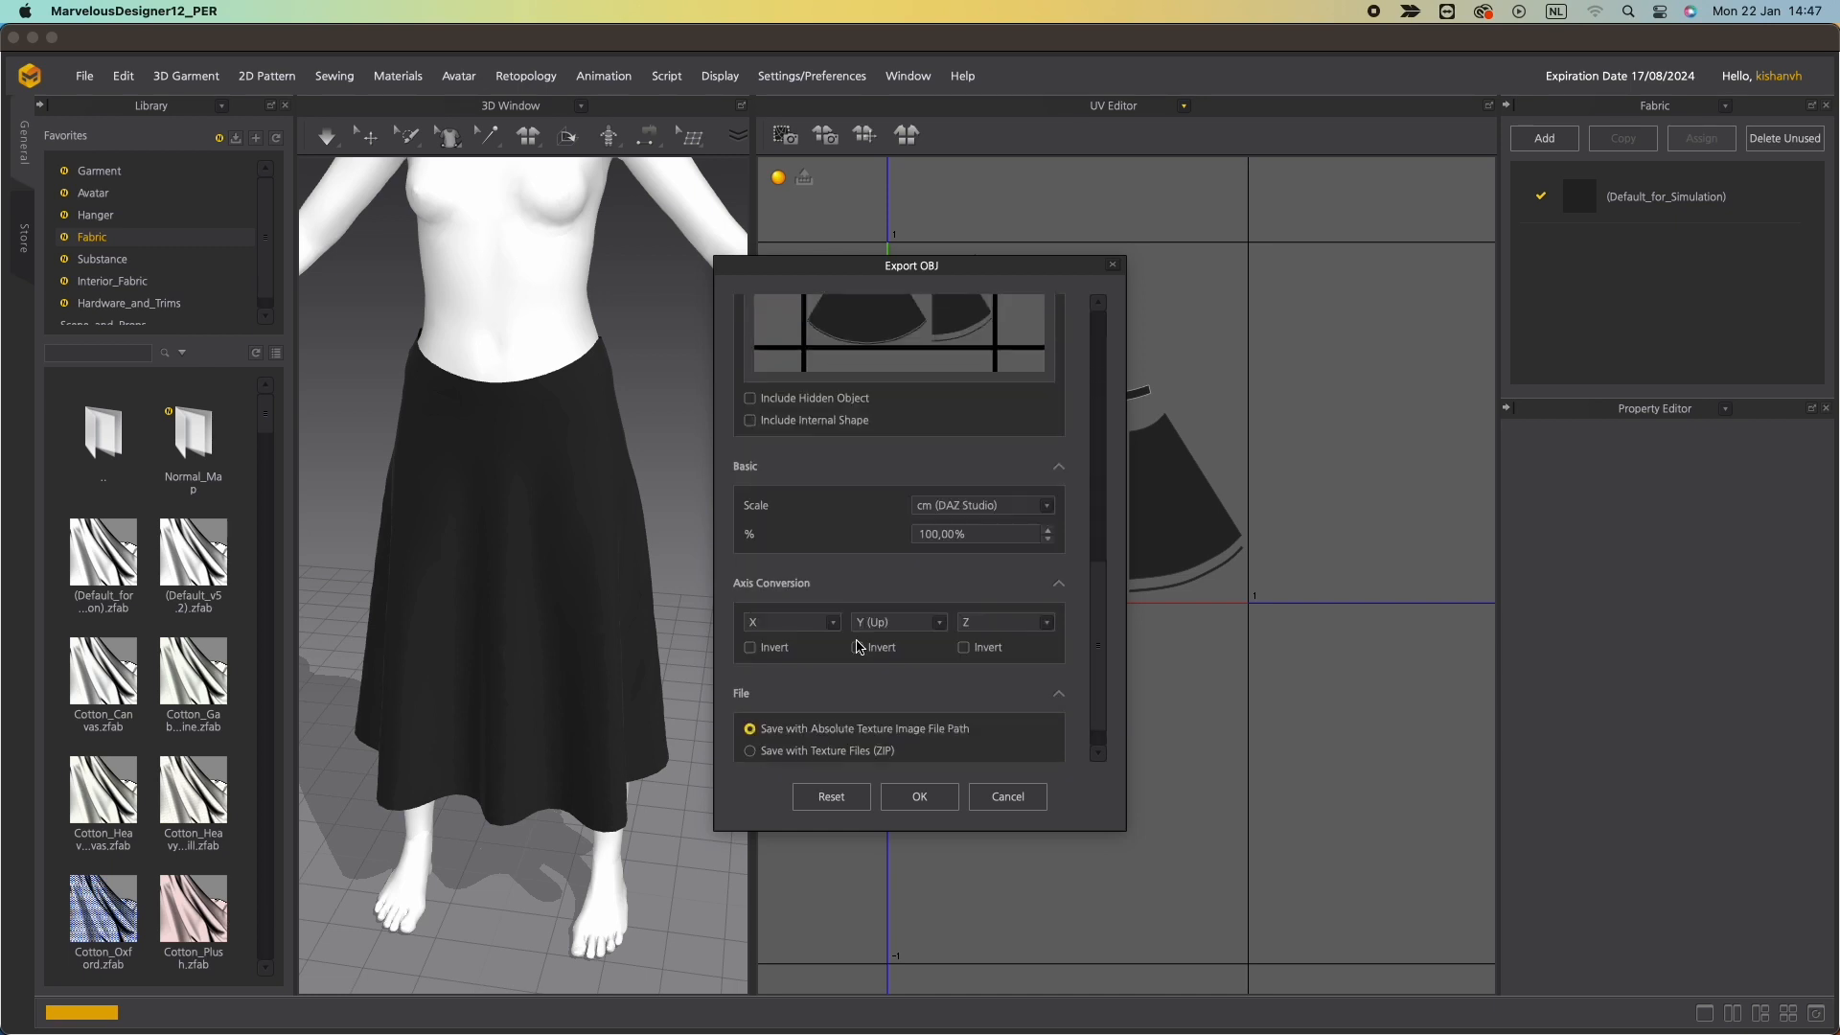
left_click(786, 713)
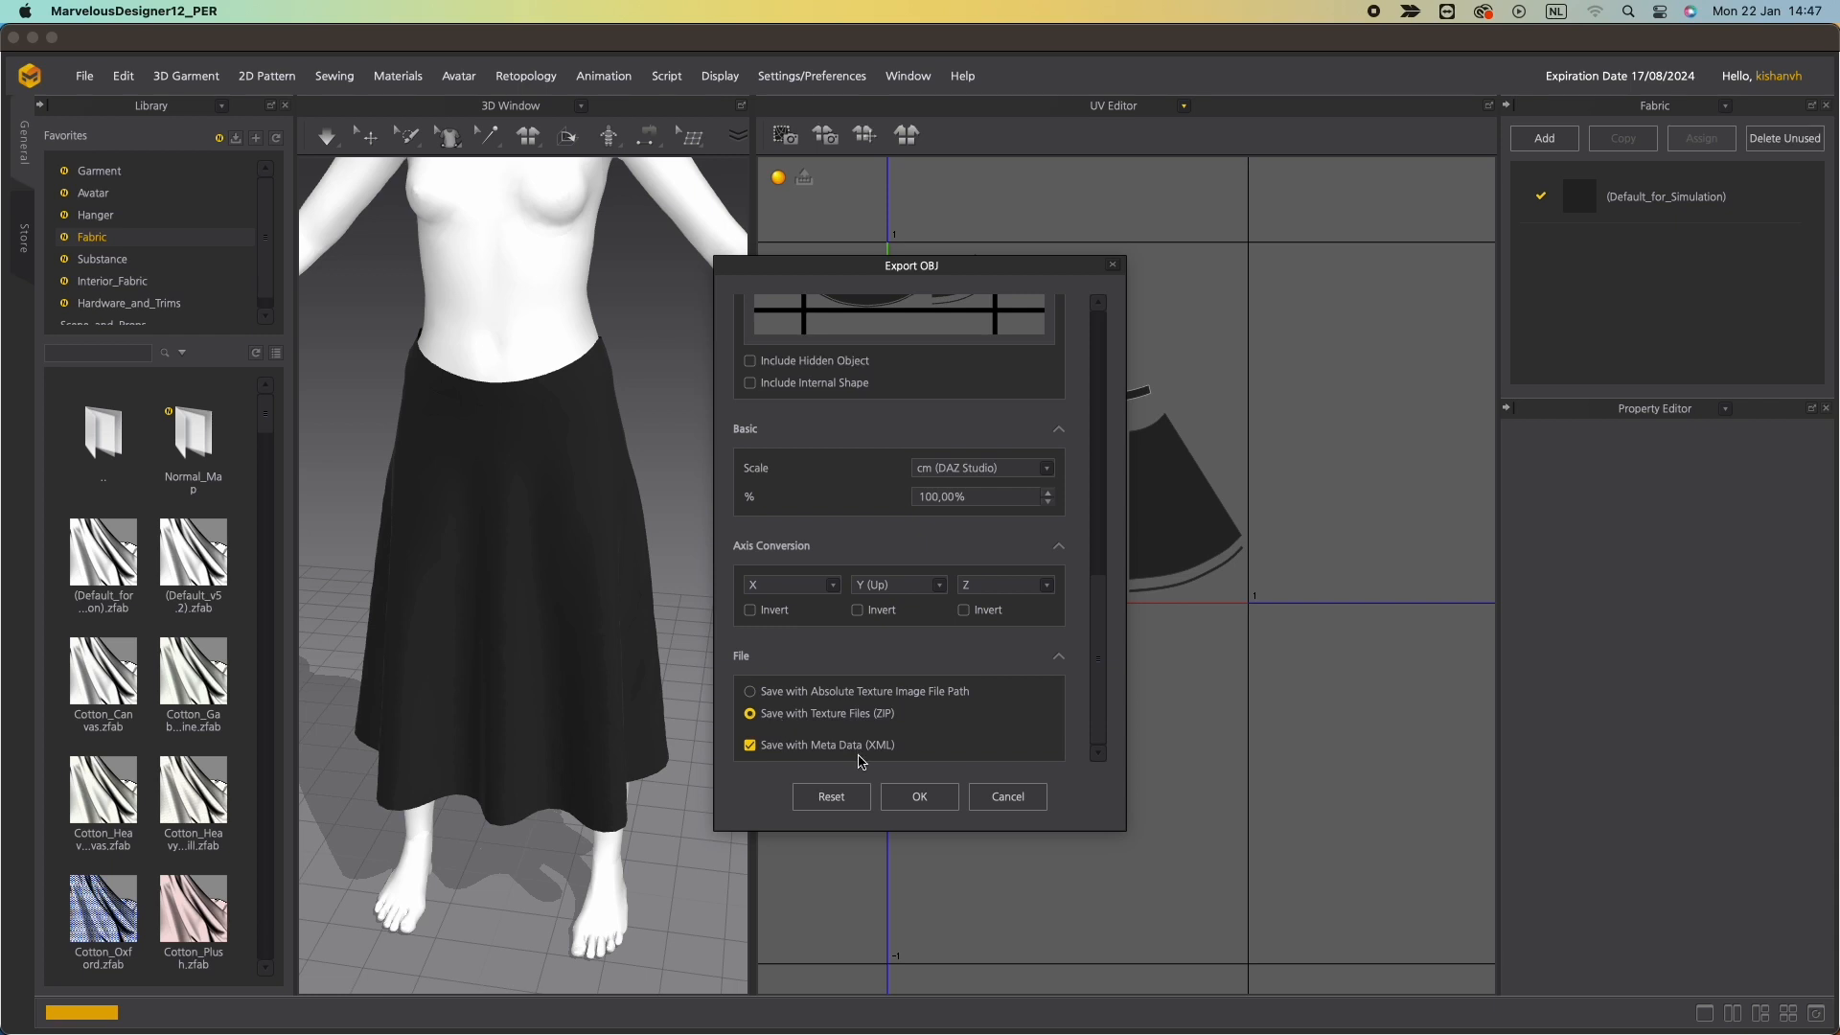
left_click(919, 798)
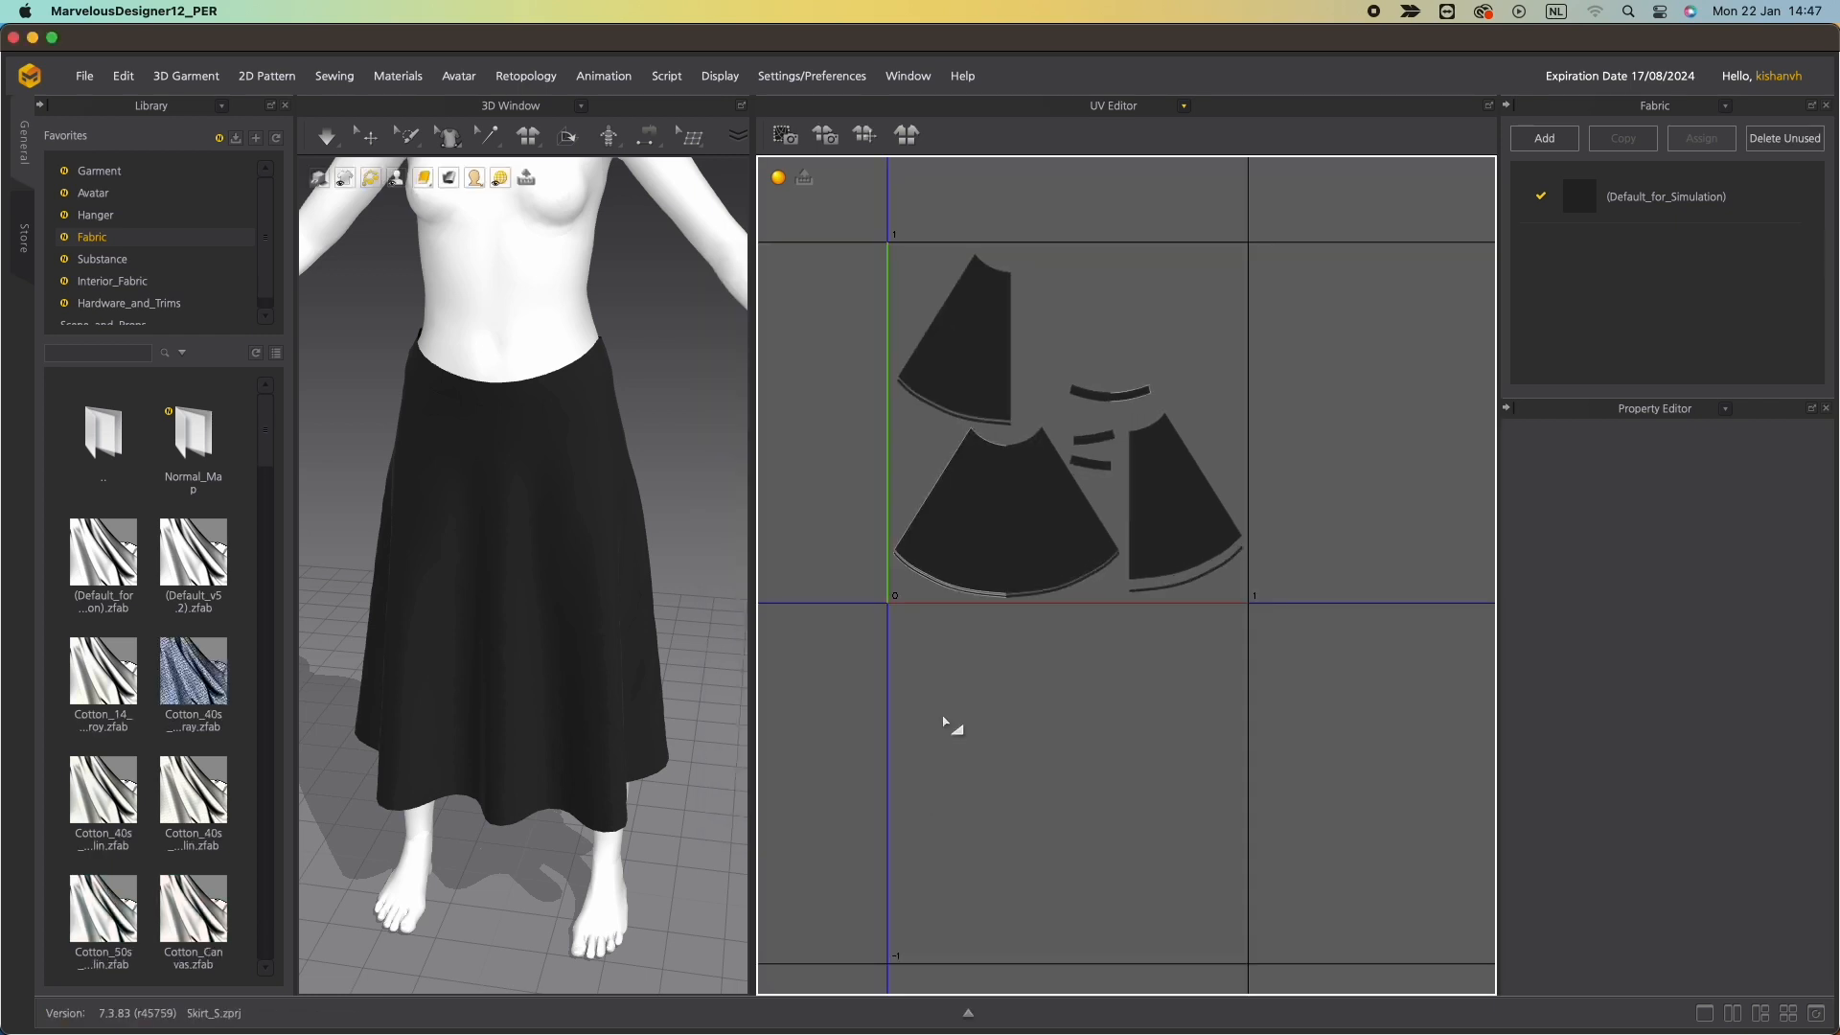
Reset the UVs back to the 2D pattern arrangement.
right_click(959, 633)
left_click(997, 684)
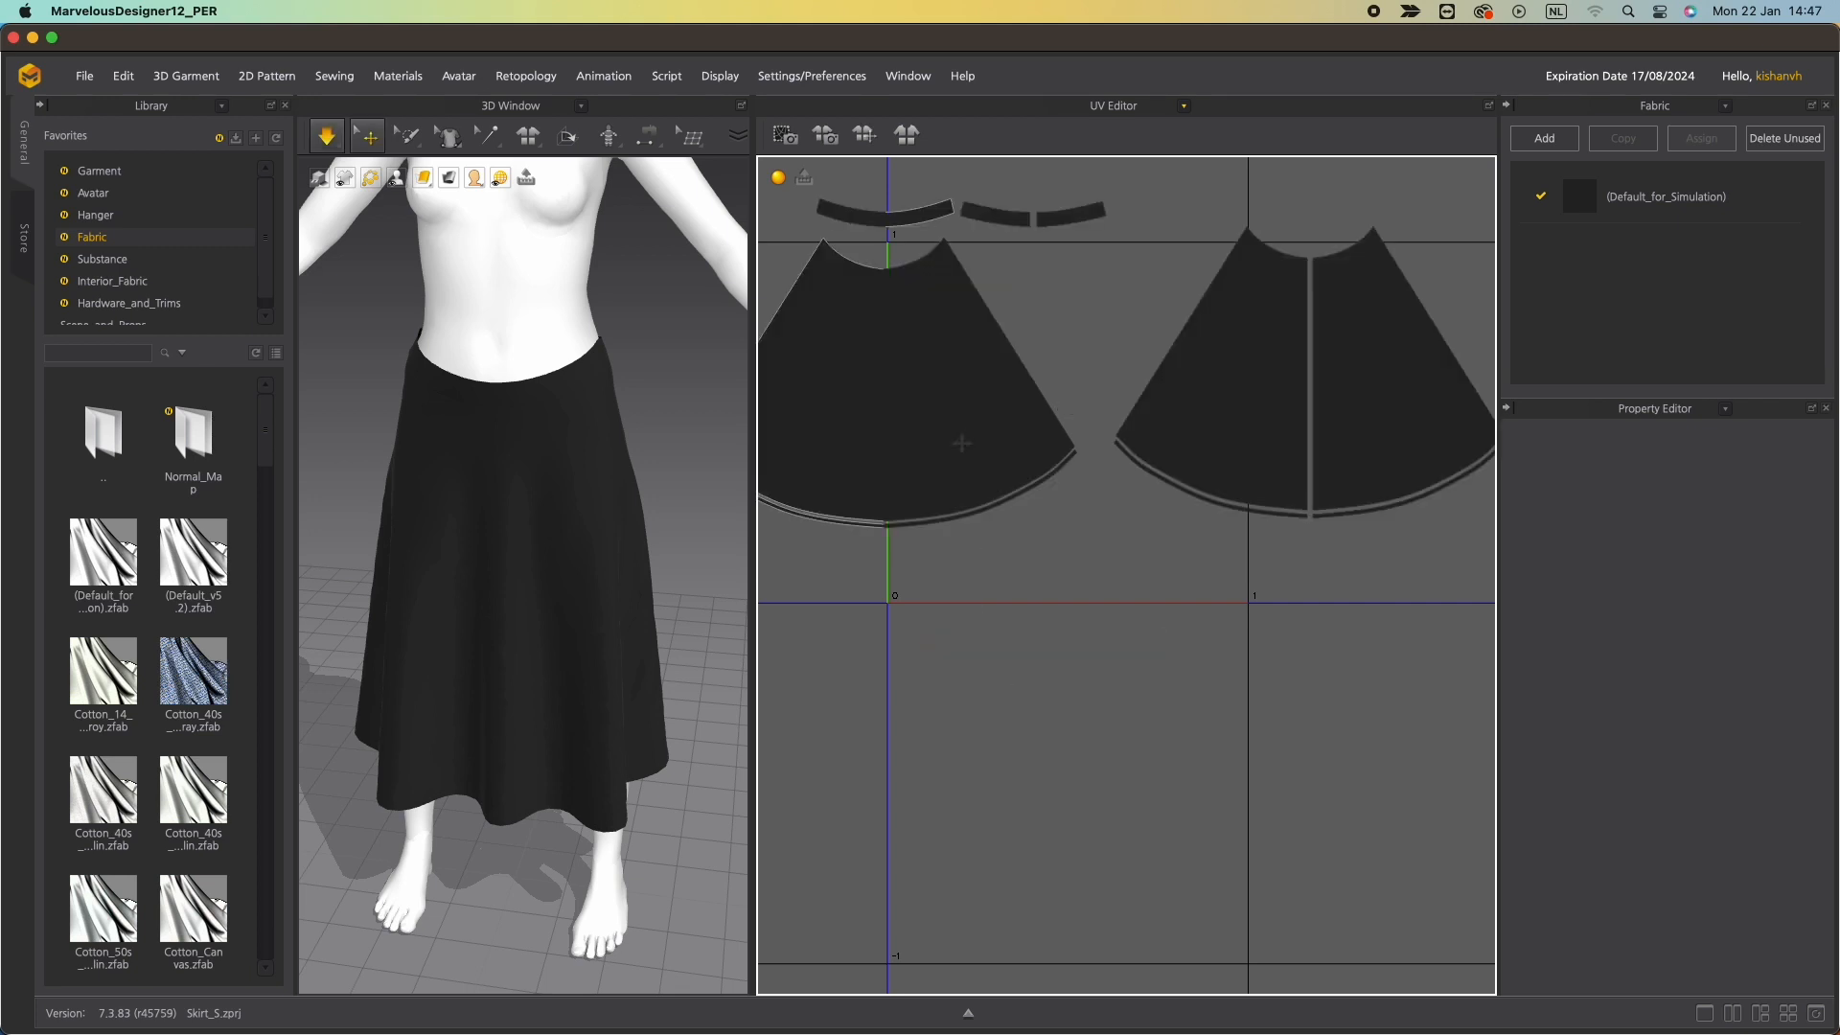
scroll(966, 453, "down", 3)
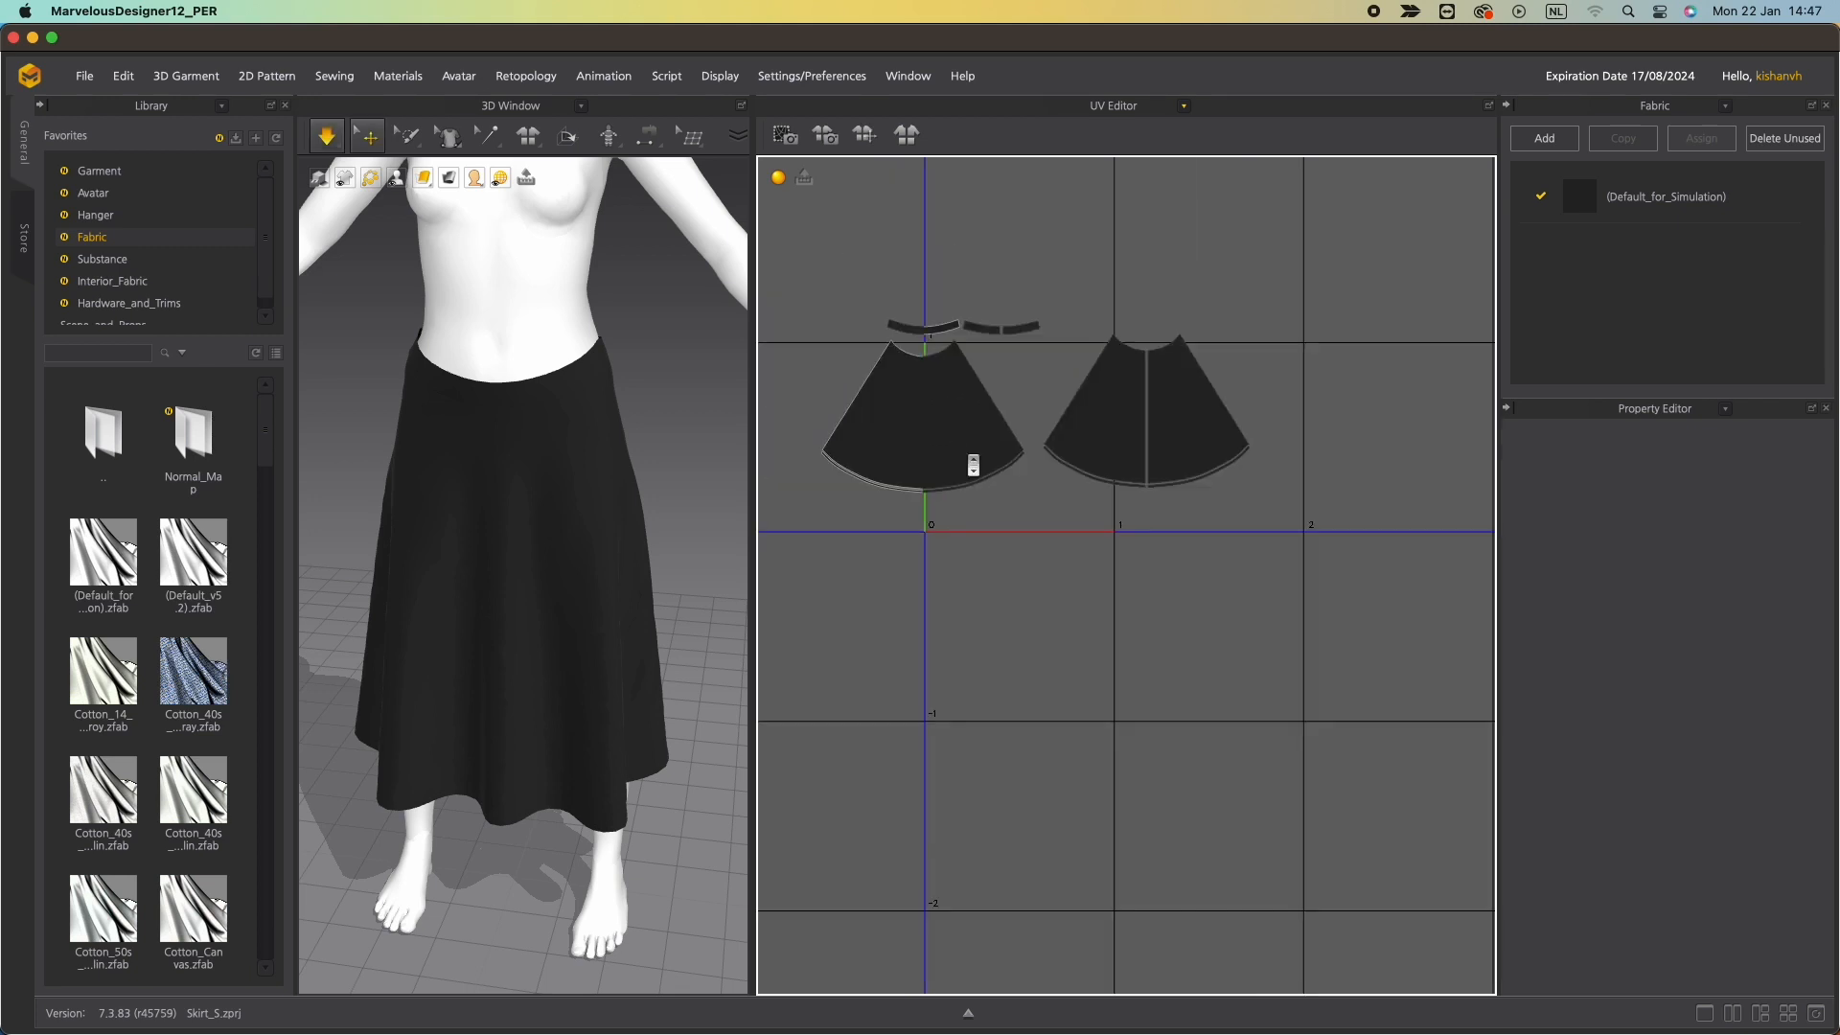
Start another OBJ export named Skirt_Pattern in the export folder.
left_click(84, 75)
mouse_move(106, 249)
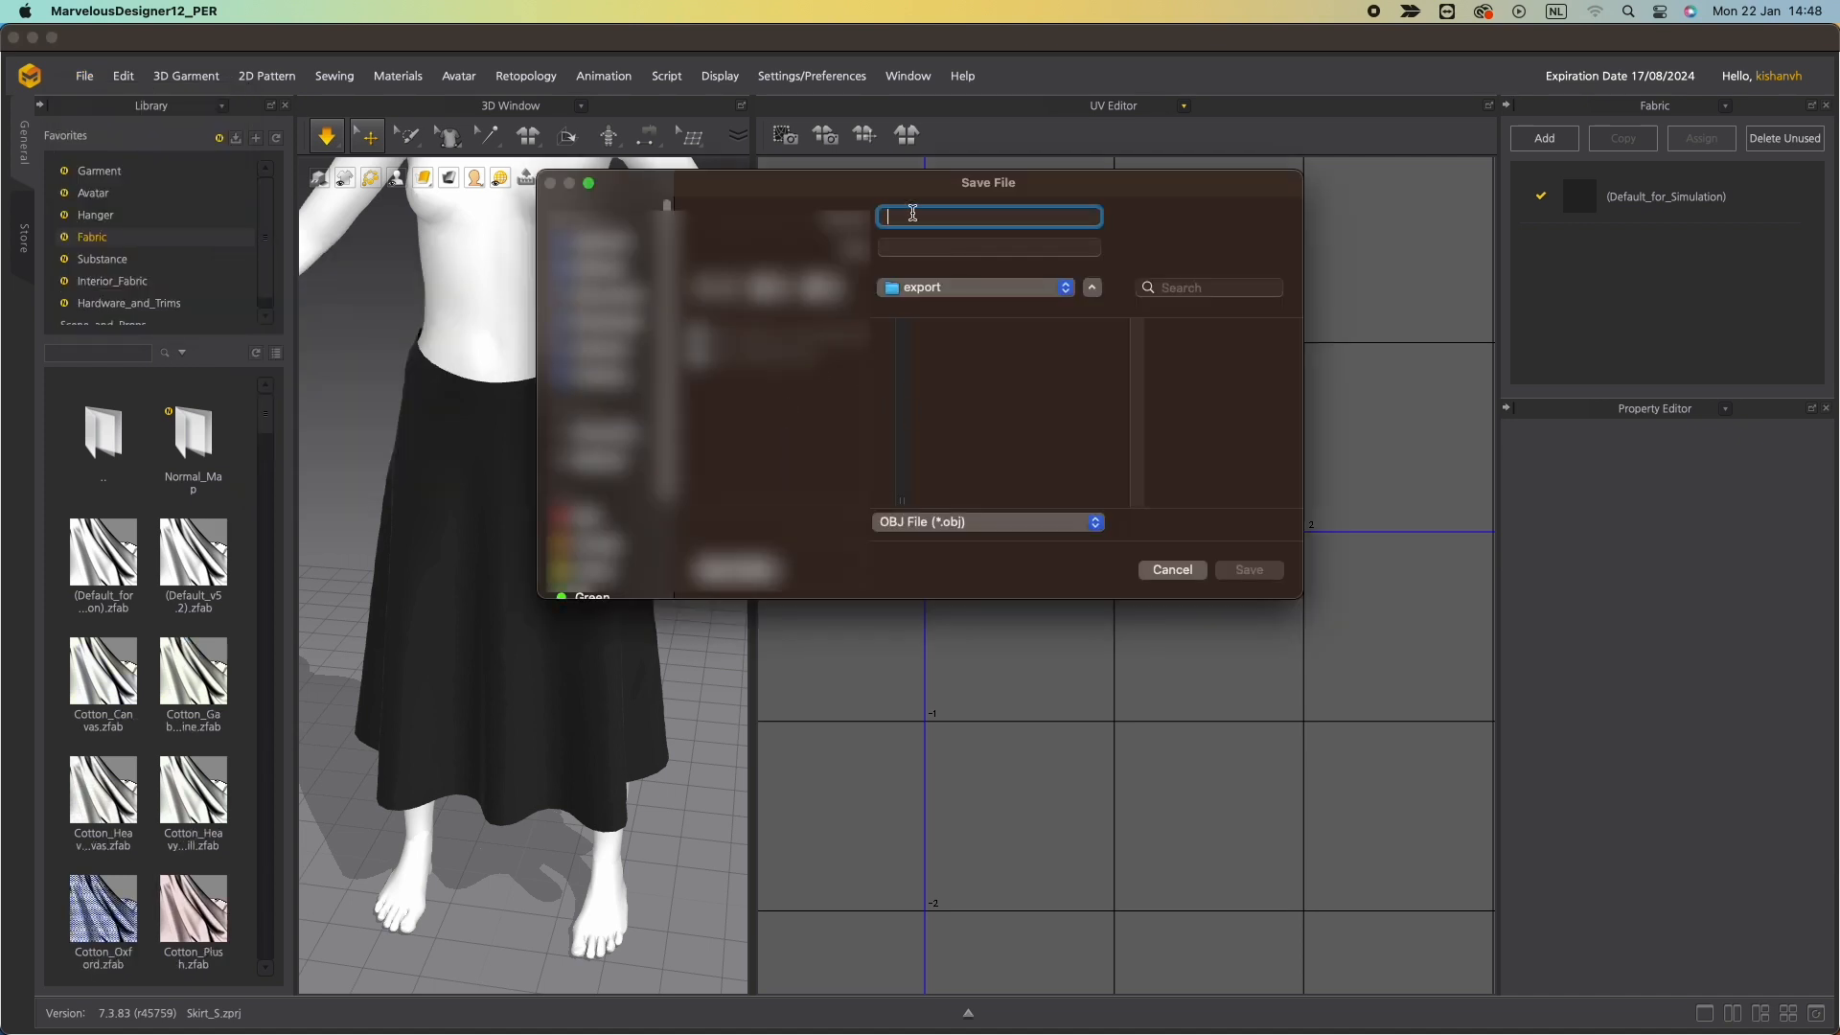
type("s")
left_click(894, 218)
key("BackSpace")
type("Skirt_Pattern")
left_click(1261, 572)
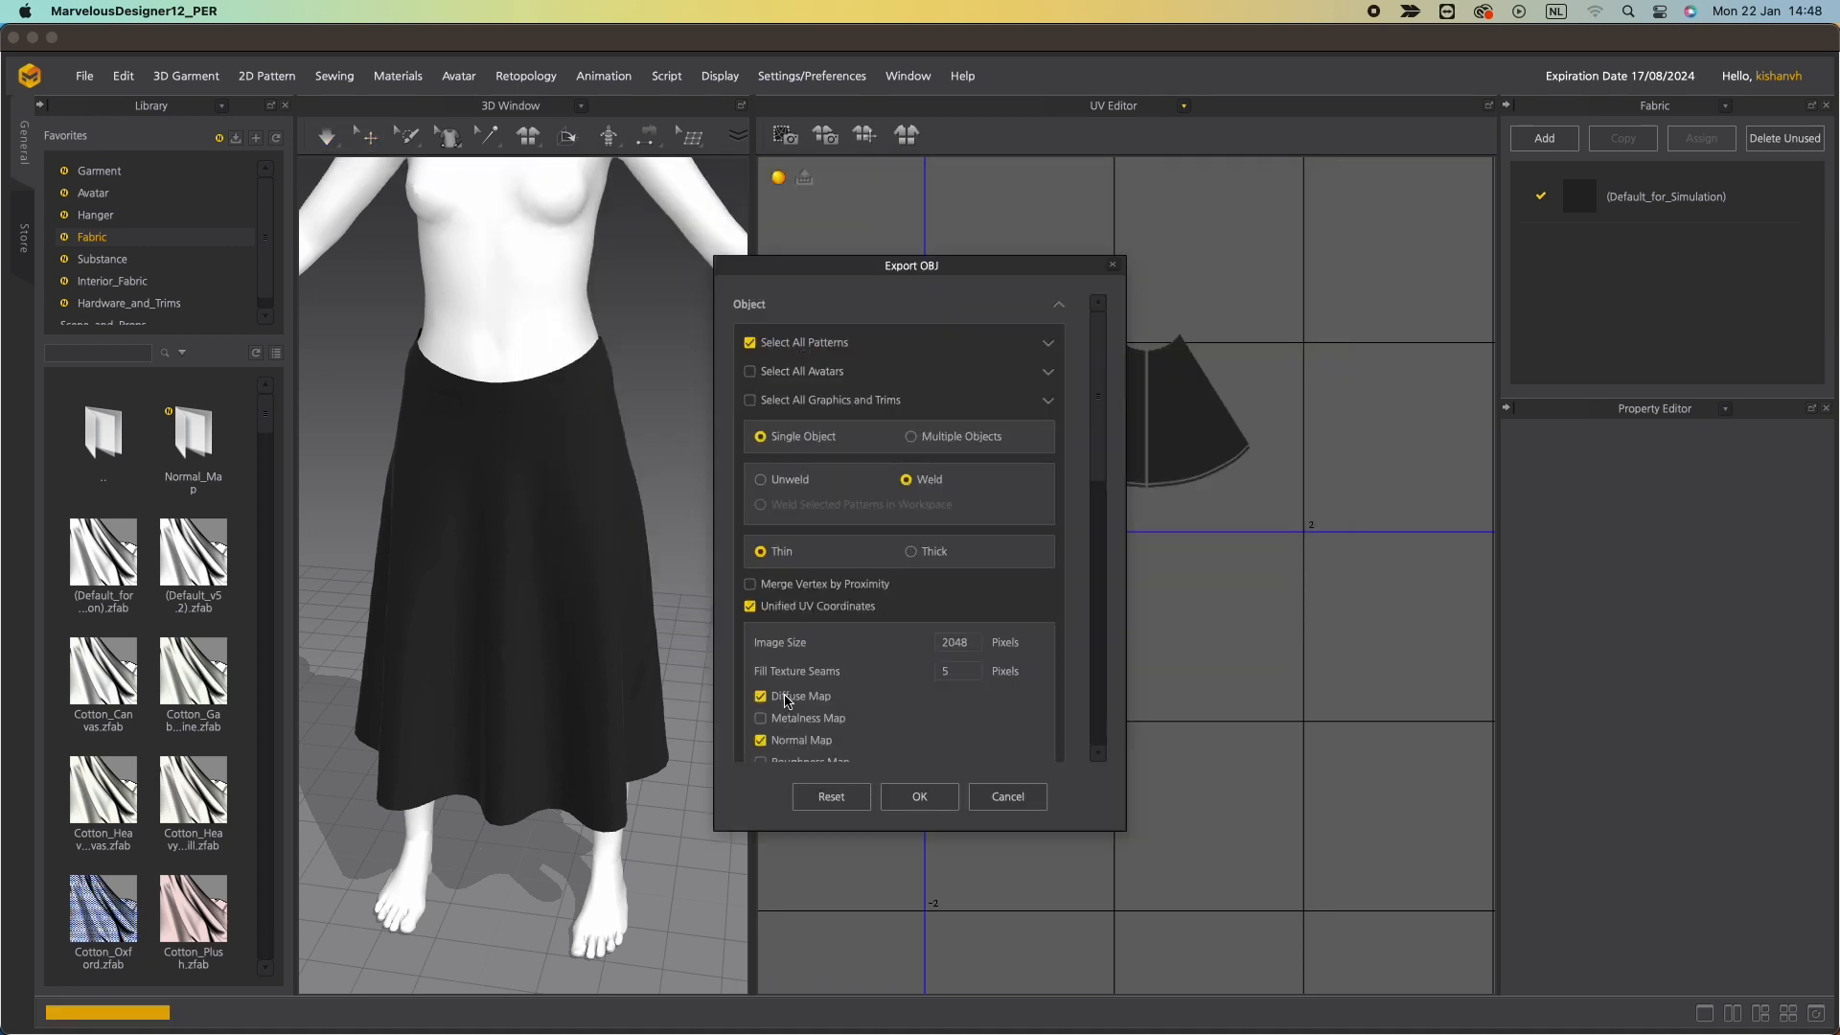
Turn off the diffuse and normal maps and confirm the Skirt_Pattern OBJ export.
left_click(786, 697)
left_click(792, 741)
scroll(843, 671, "down", 3)
scroll(843, 673, "down", 5)
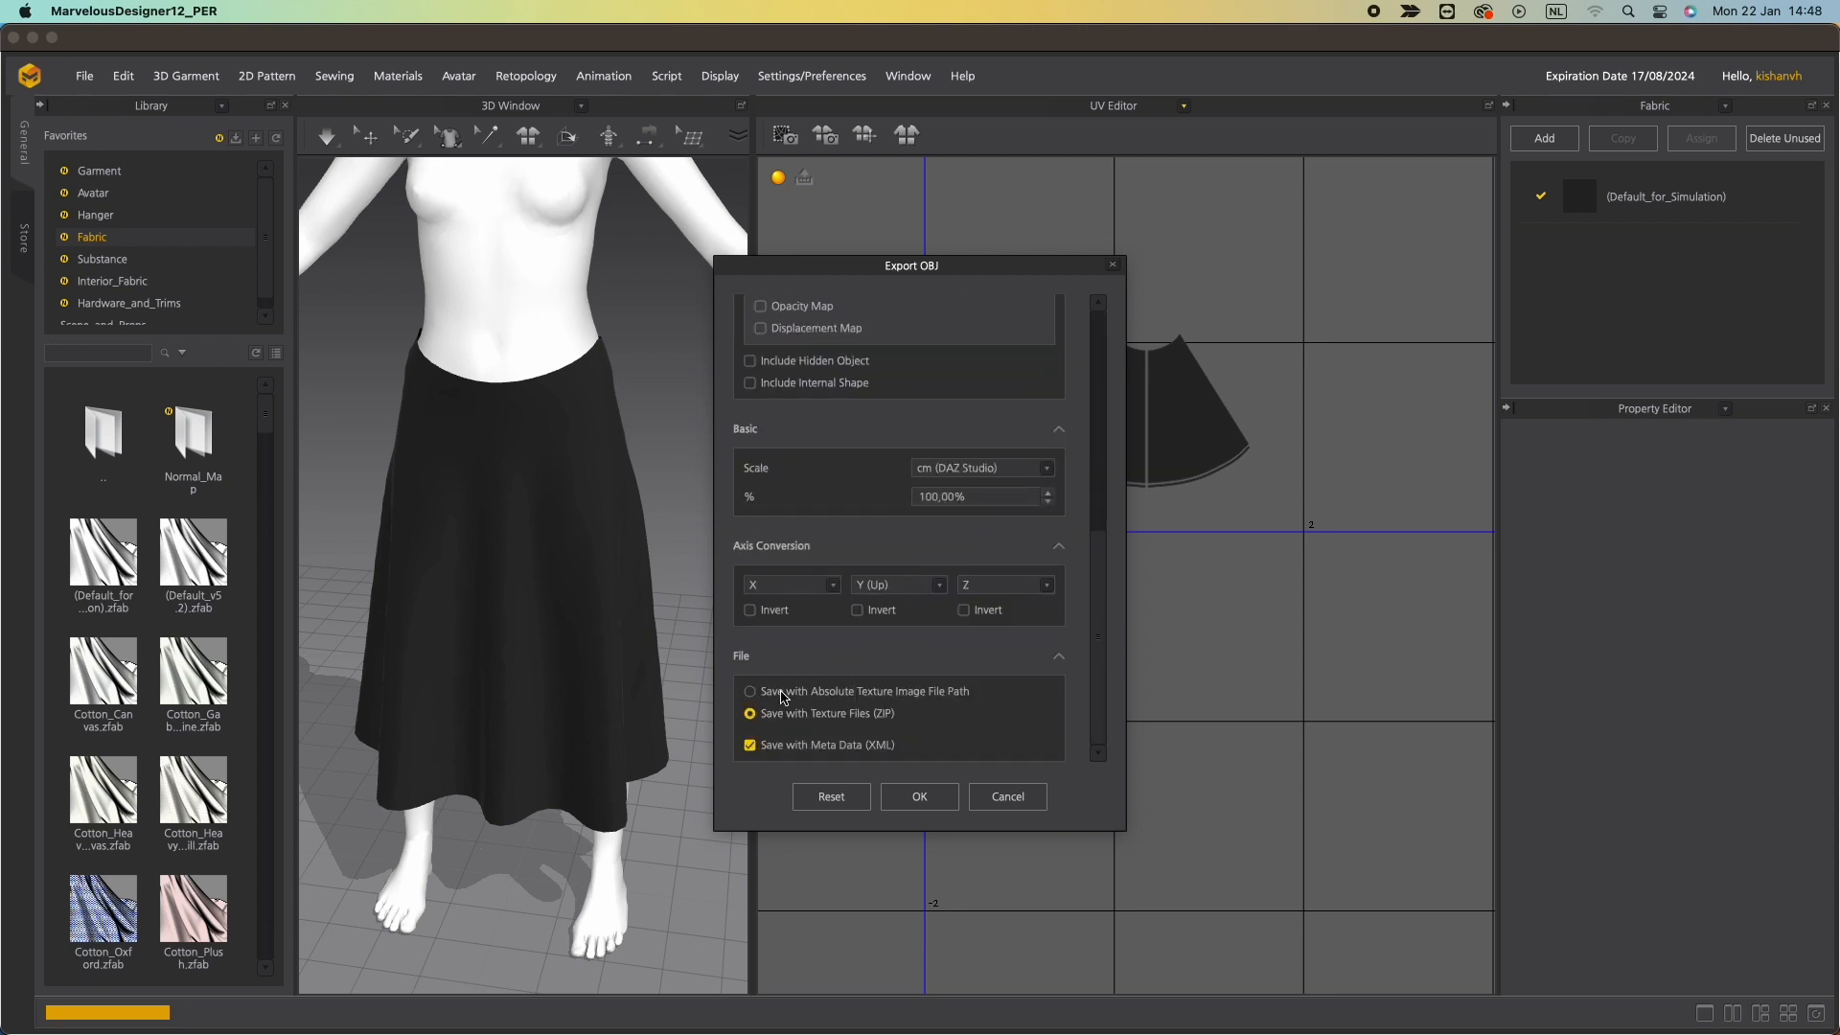
left_click(922, 799)
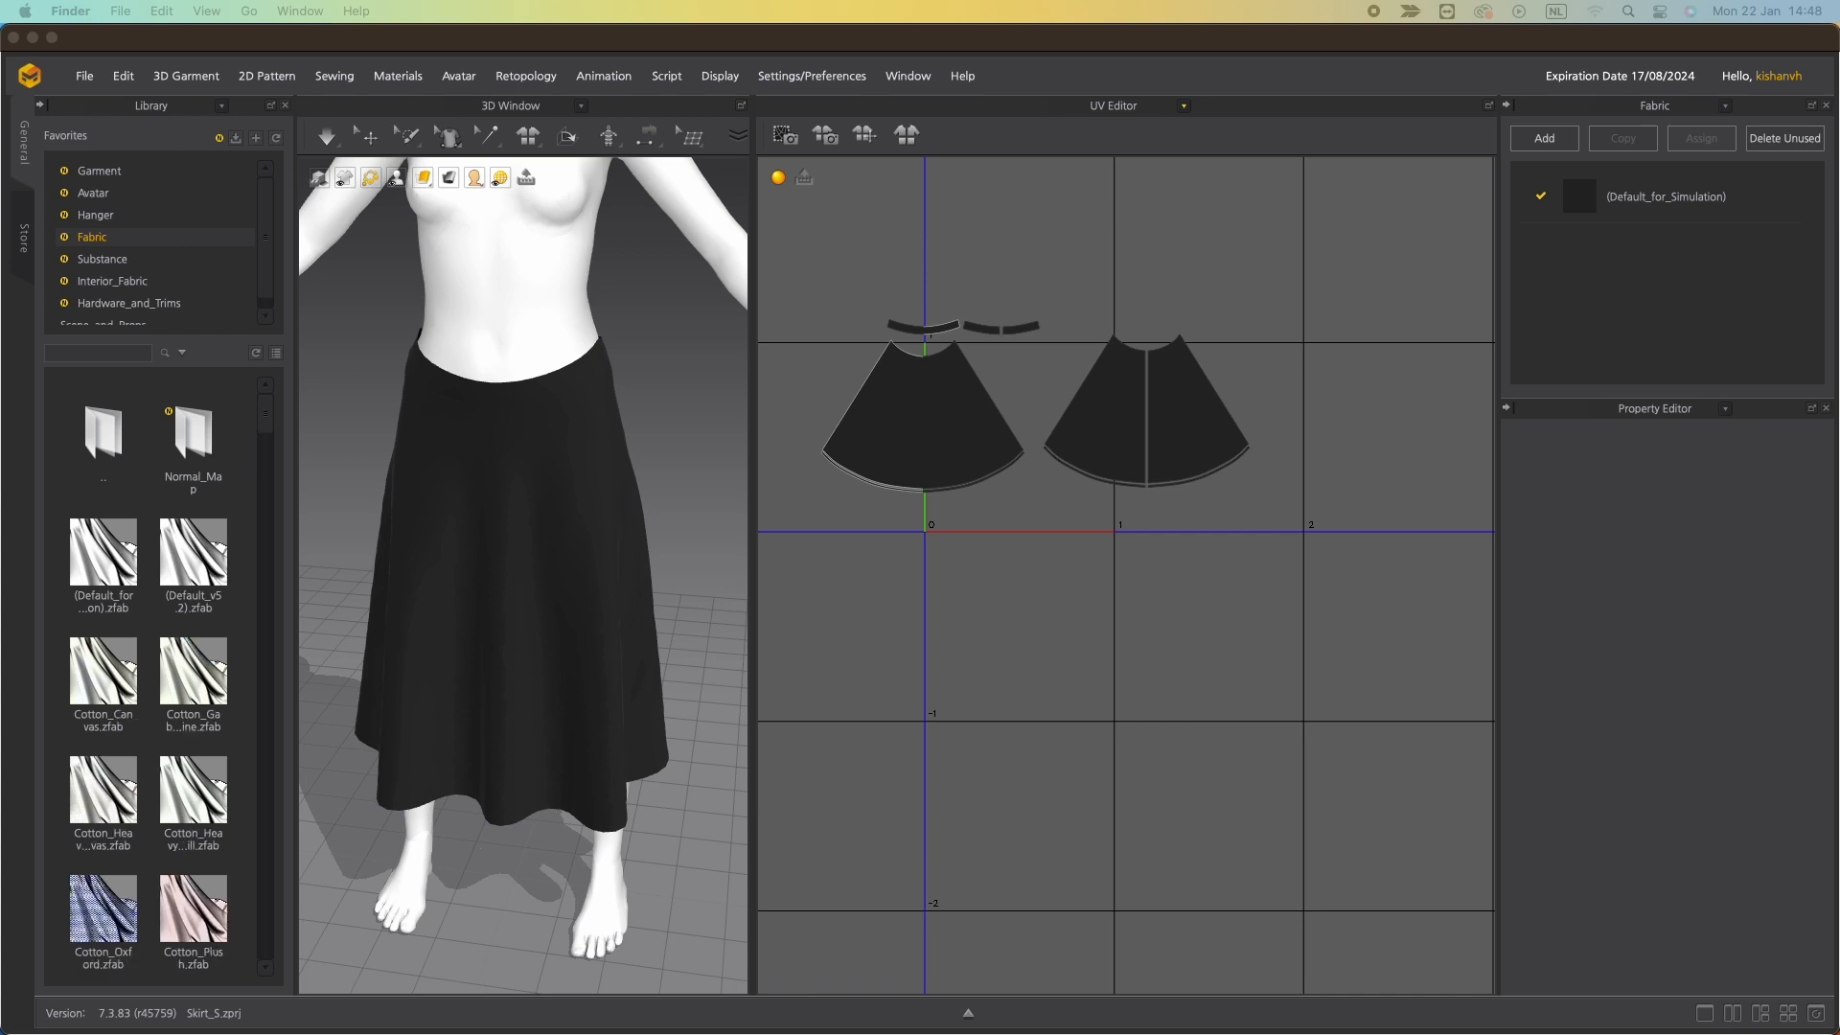
Open the export folder in Finder and unzip Skirt_Garment.zip.
left_click_drag(0, 131, 626, 338)
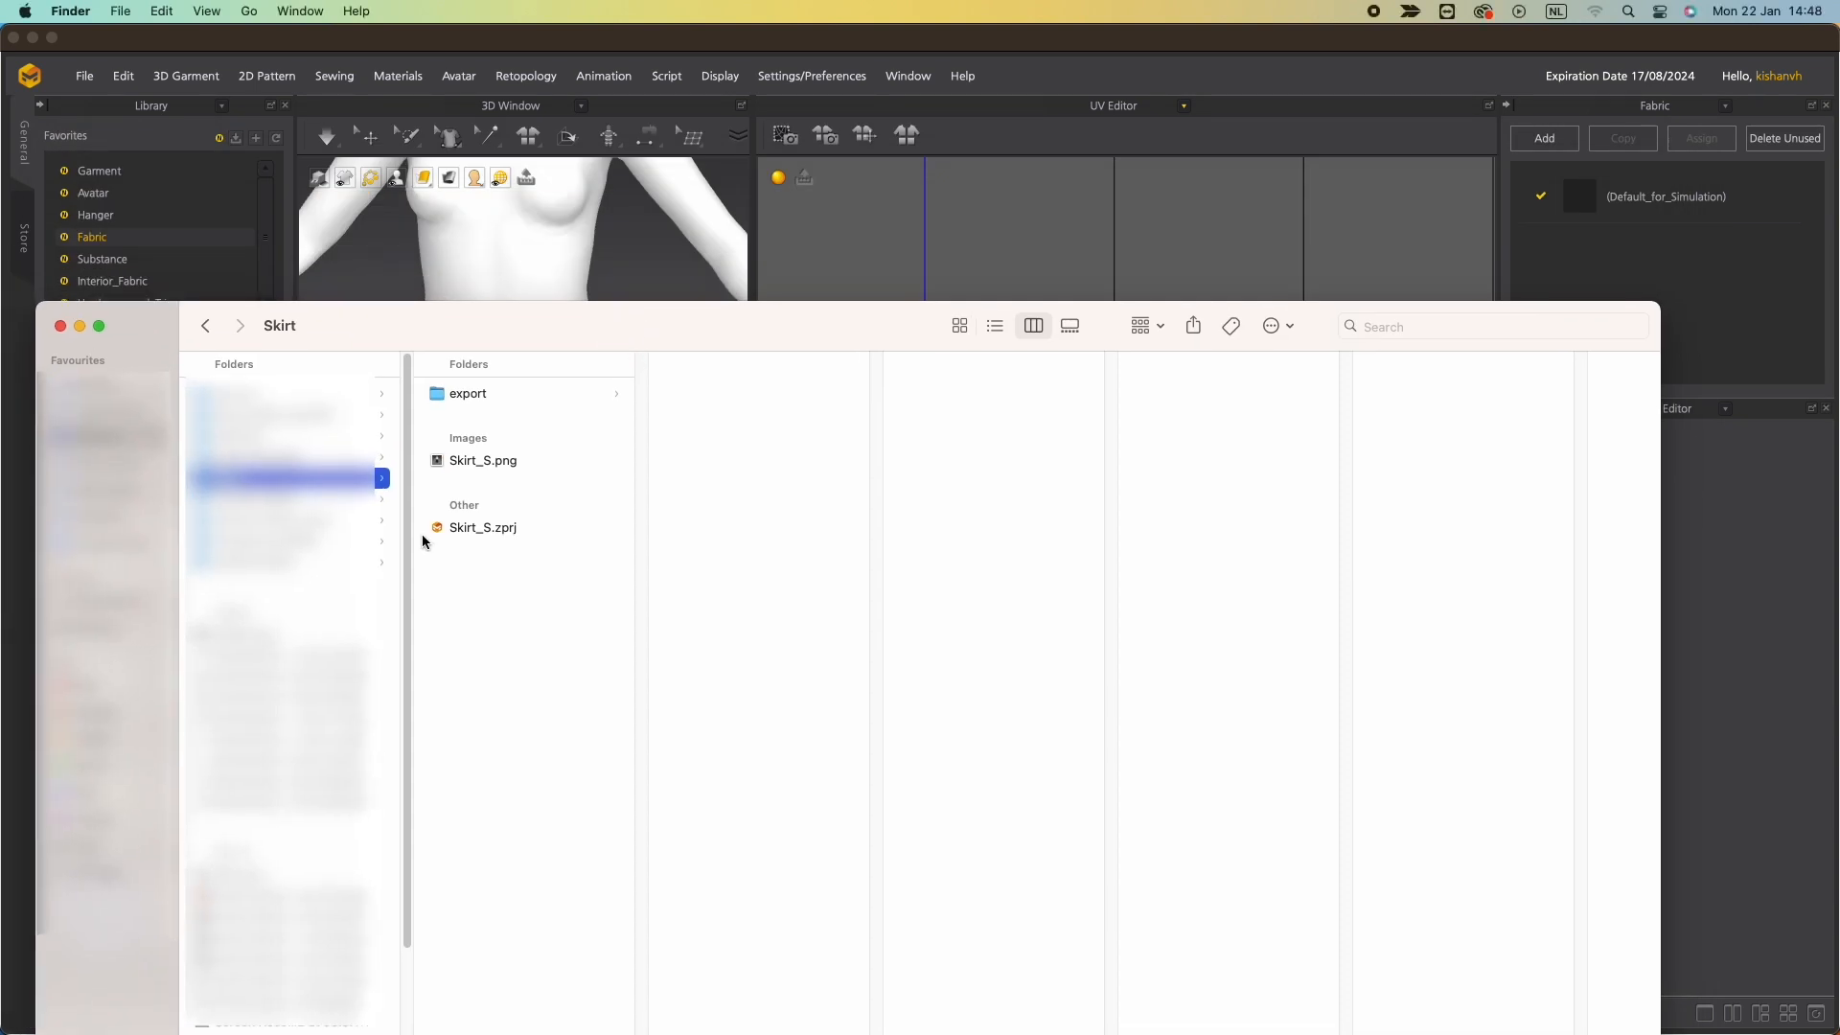
left_click(491, 395)
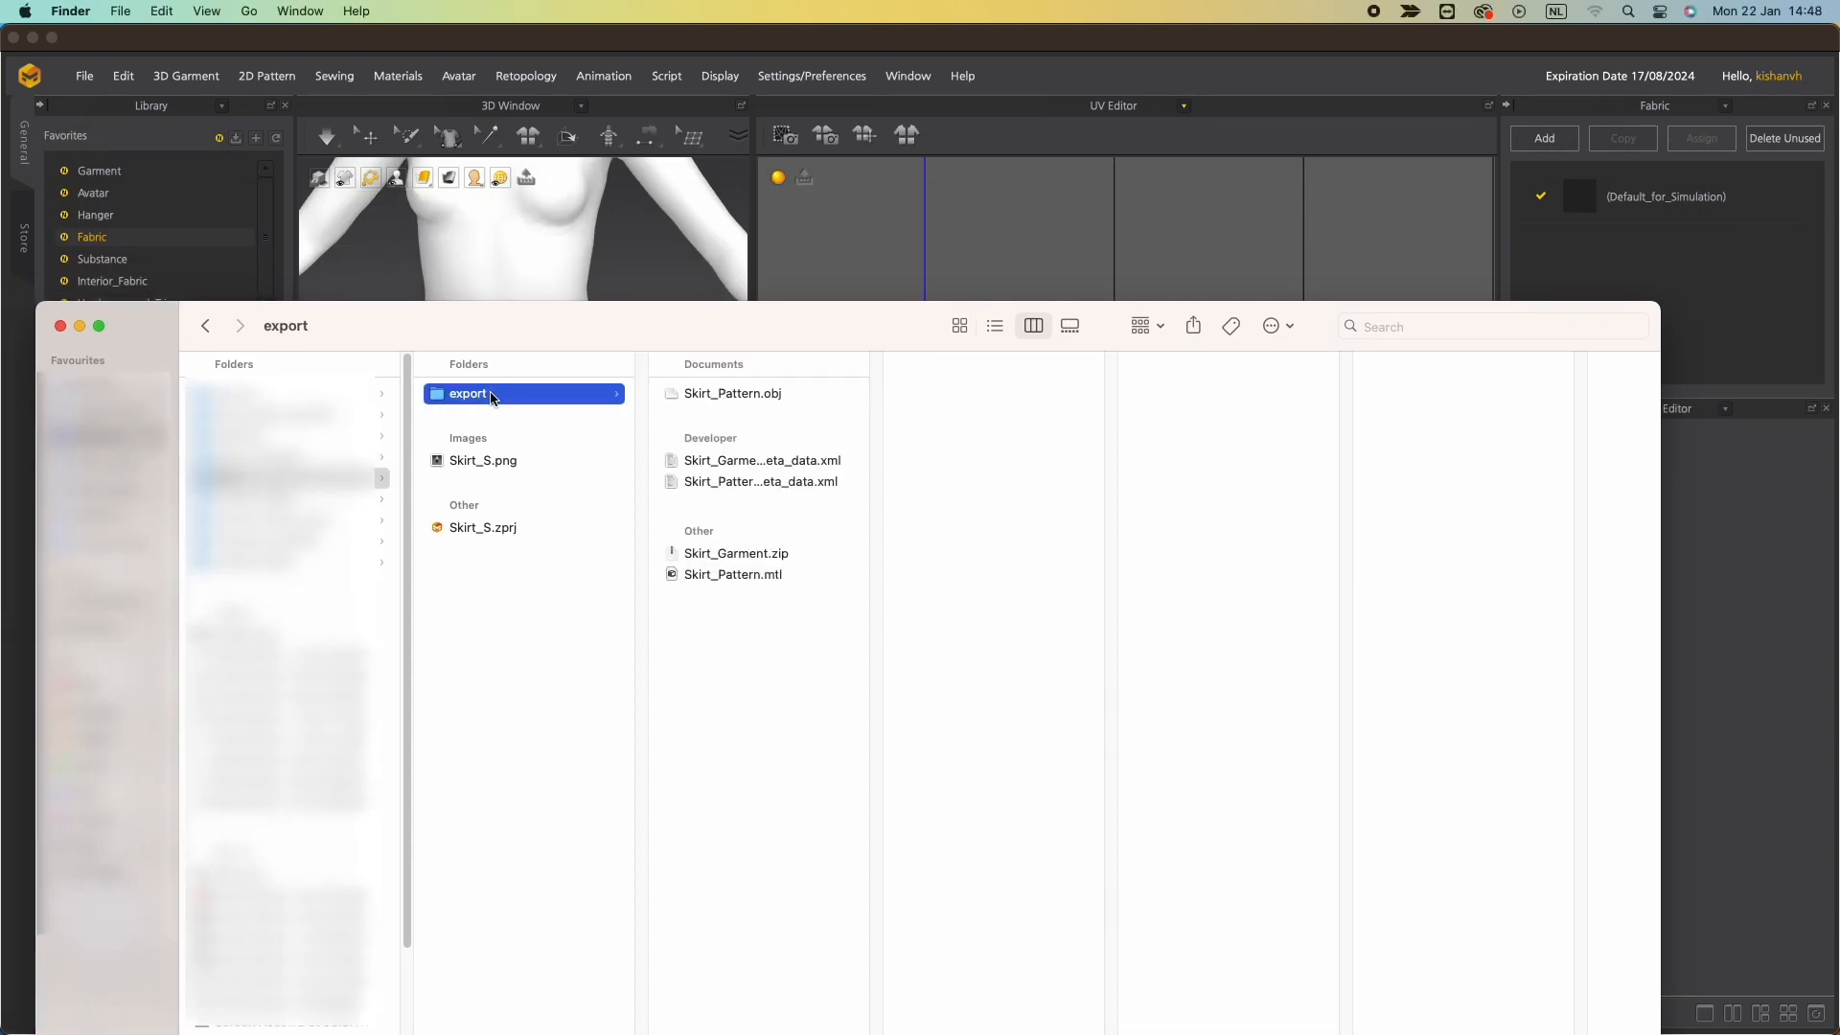
left_click(730, 554)
double_click(730, 554)
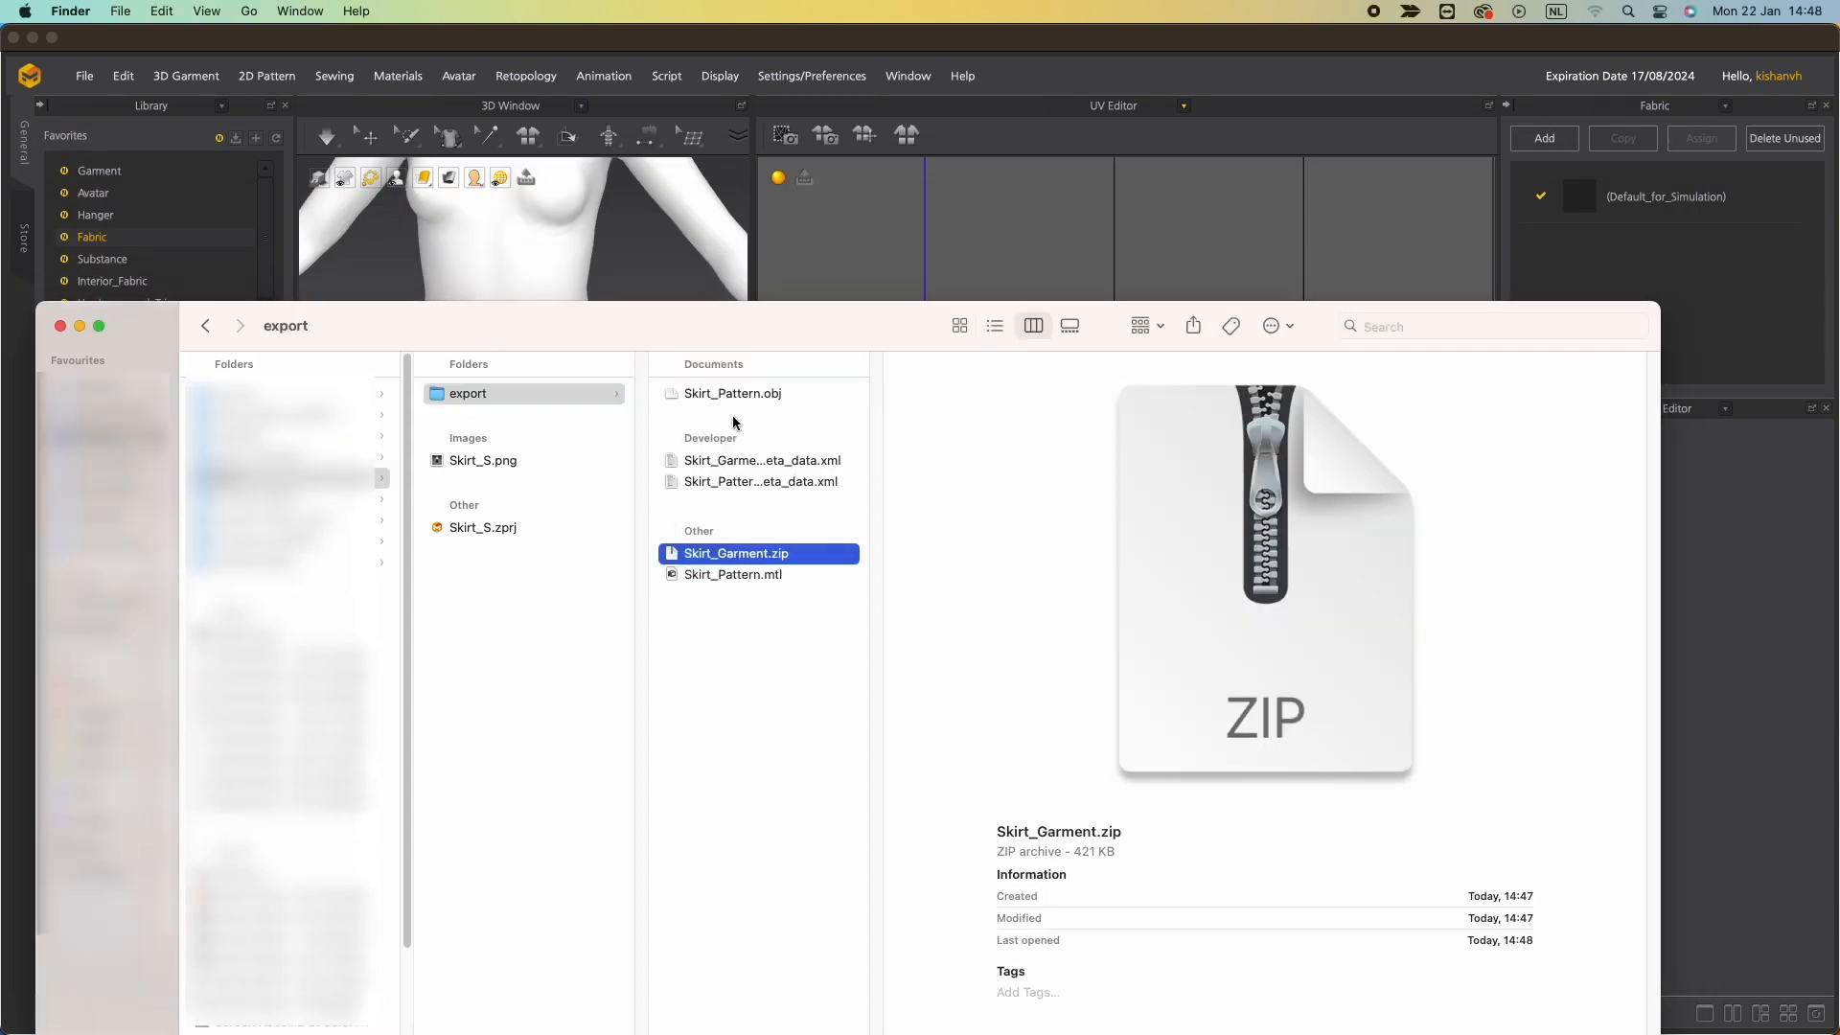
Move the unzipped Skirt_Garment files into the export folder and delete the emptied Skirt_Garment folder.
left_click_drag(978, 589, 915, 388)
right_click(928, 467)
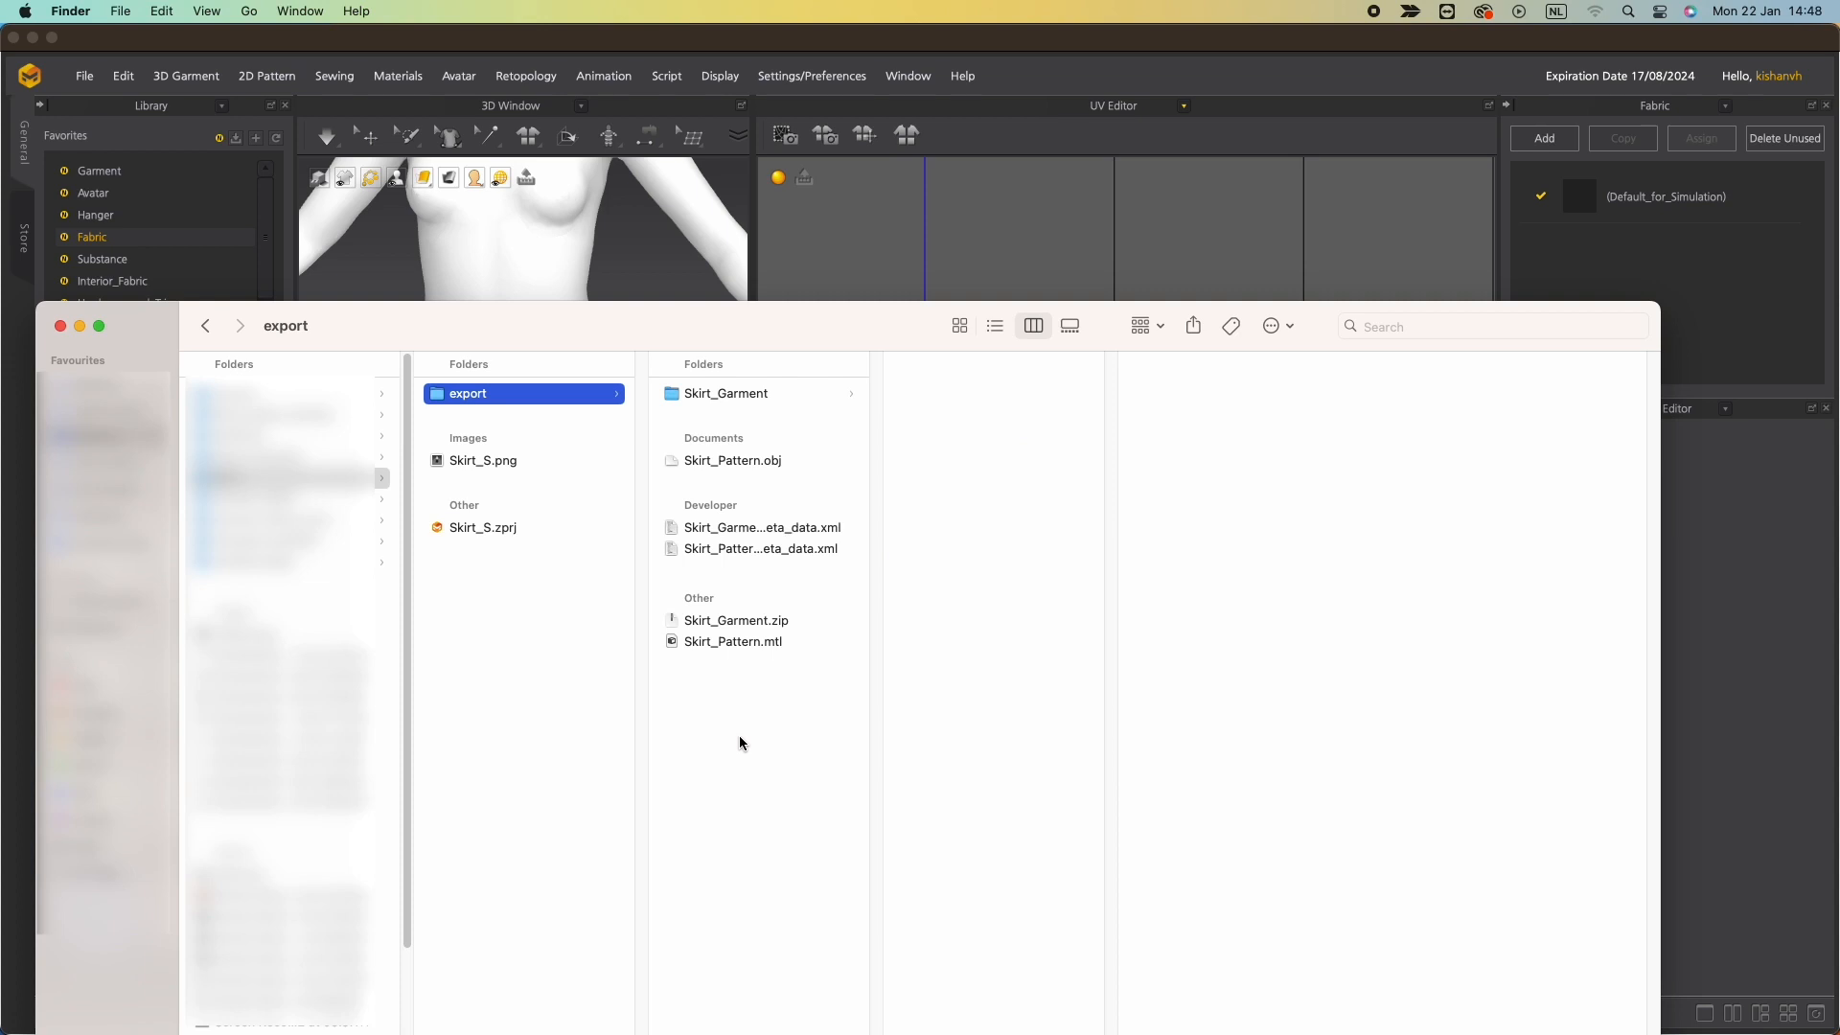
left_click(712, 392)
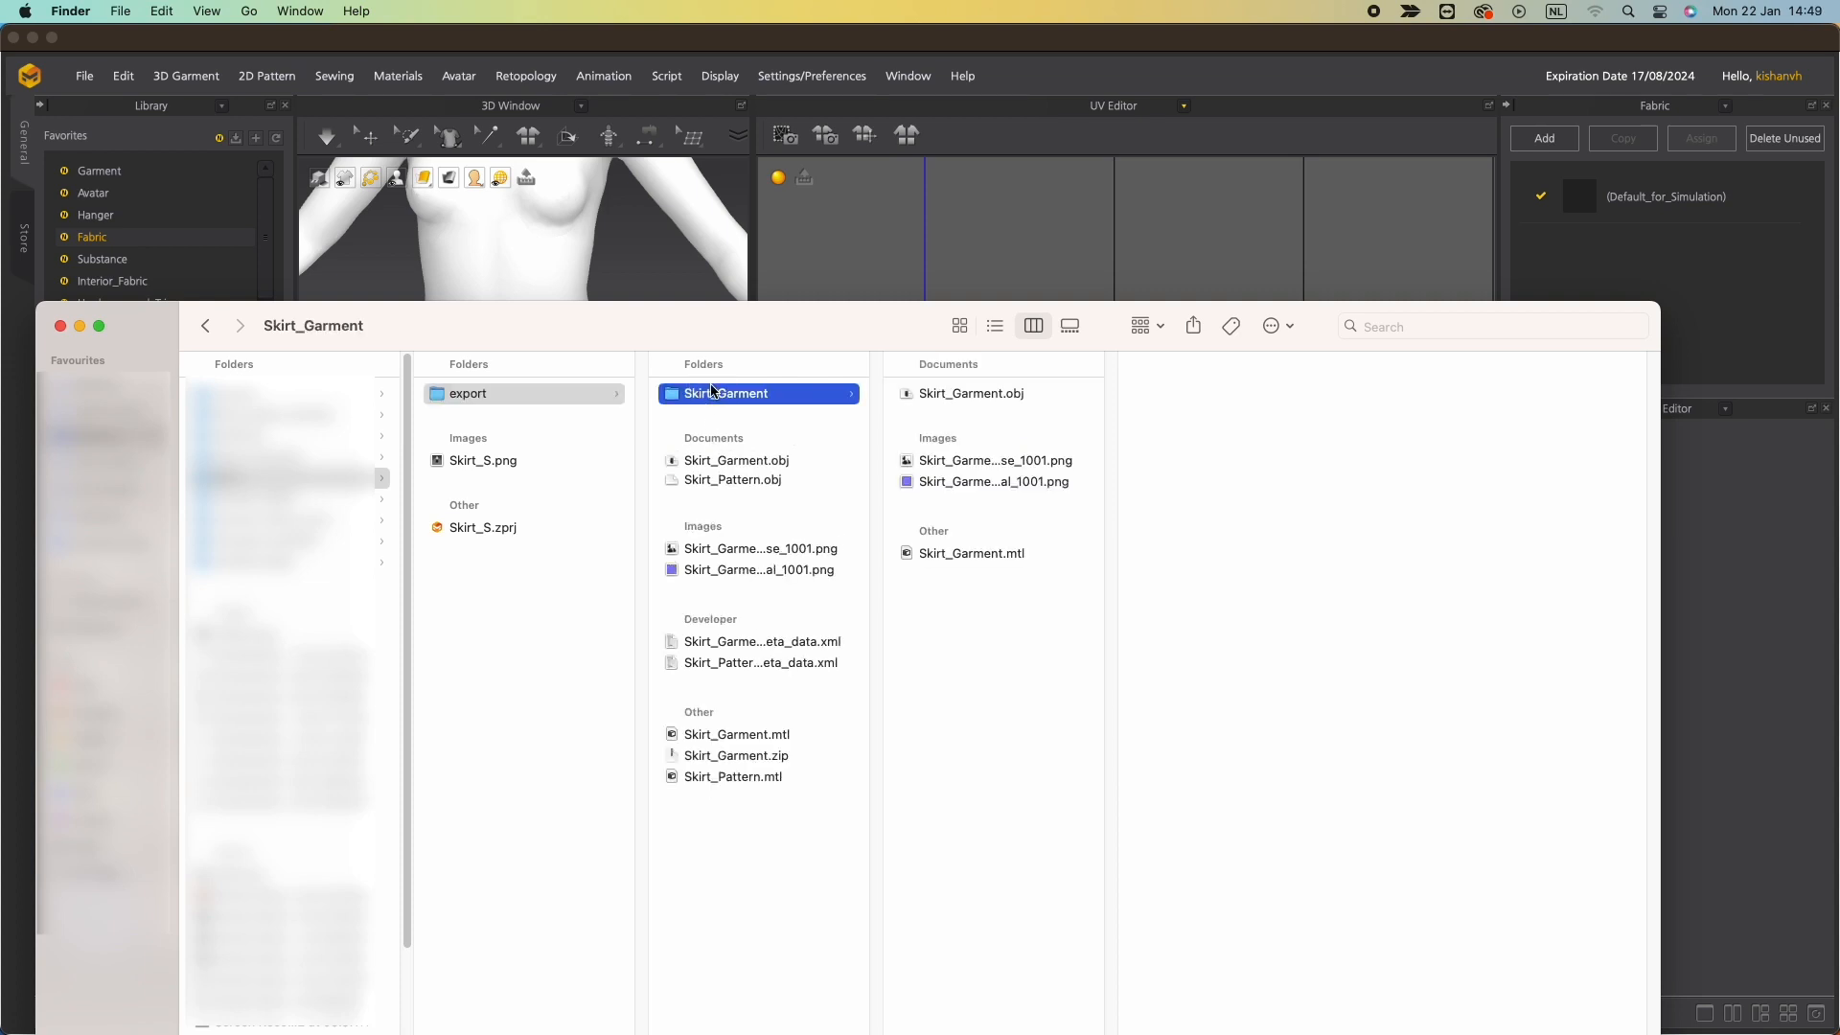
right_click(746, 393)
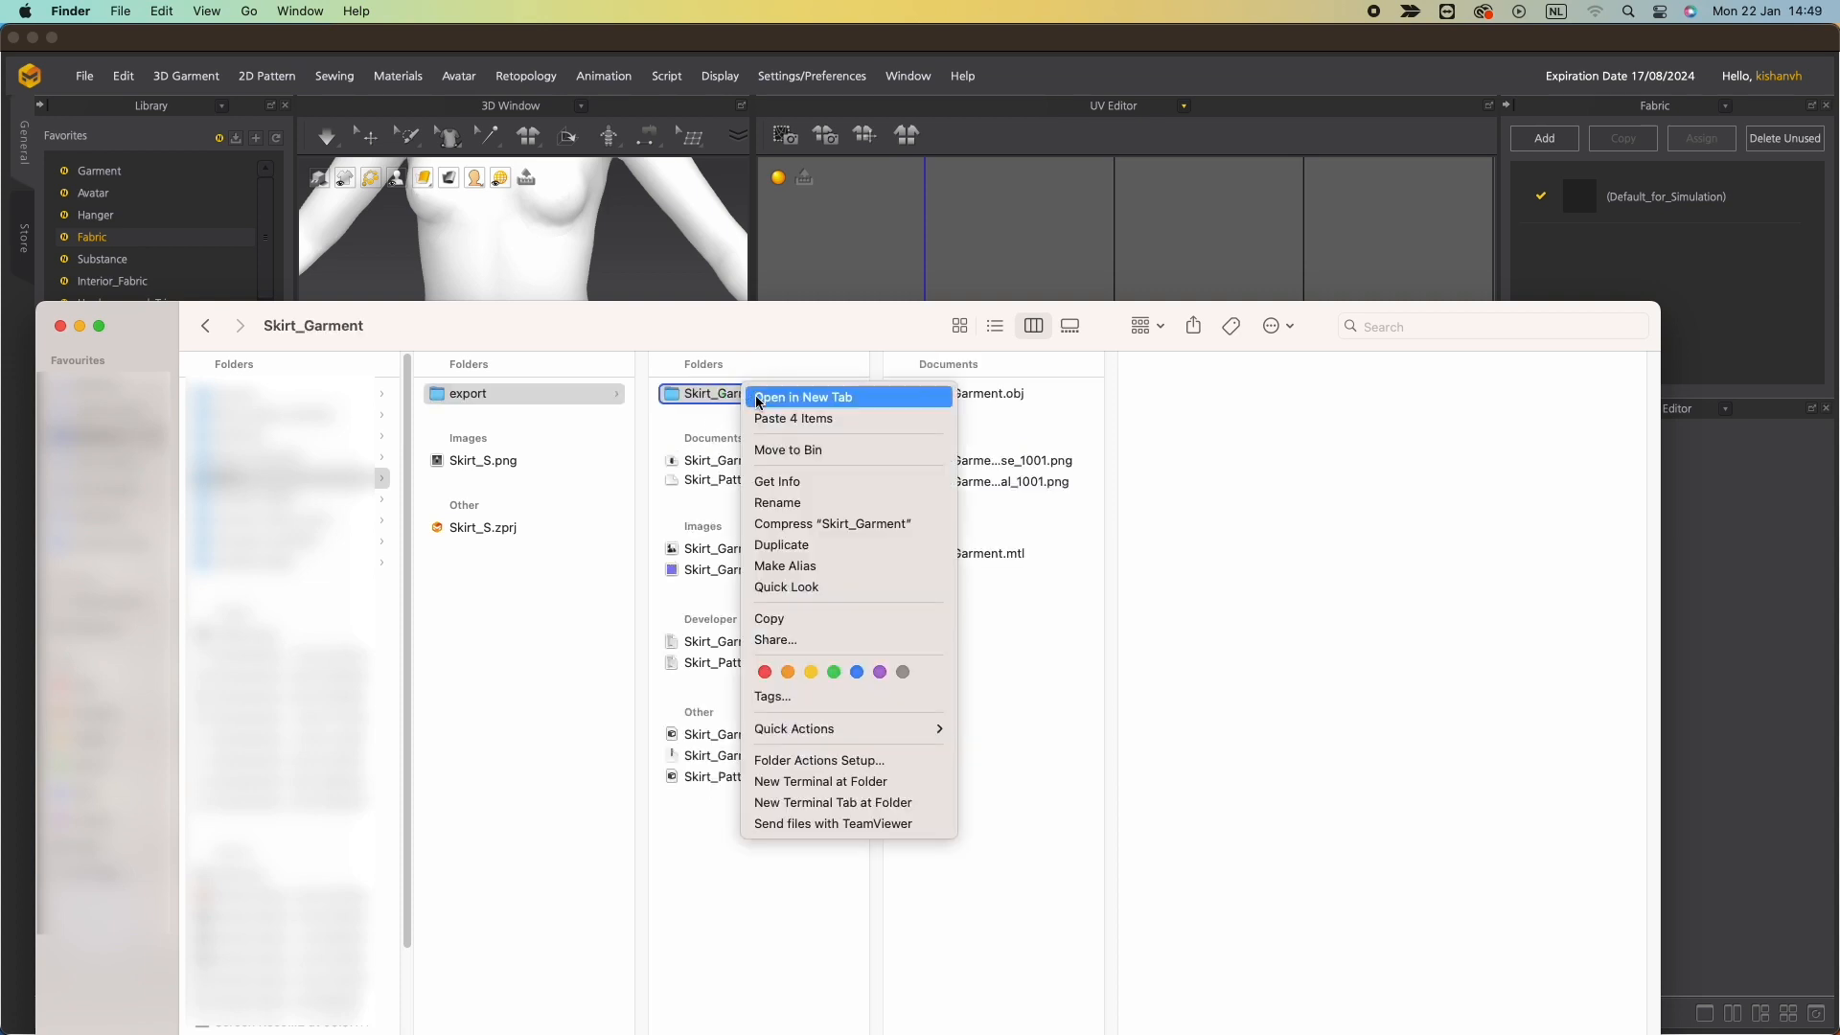
left_click(771, 449)
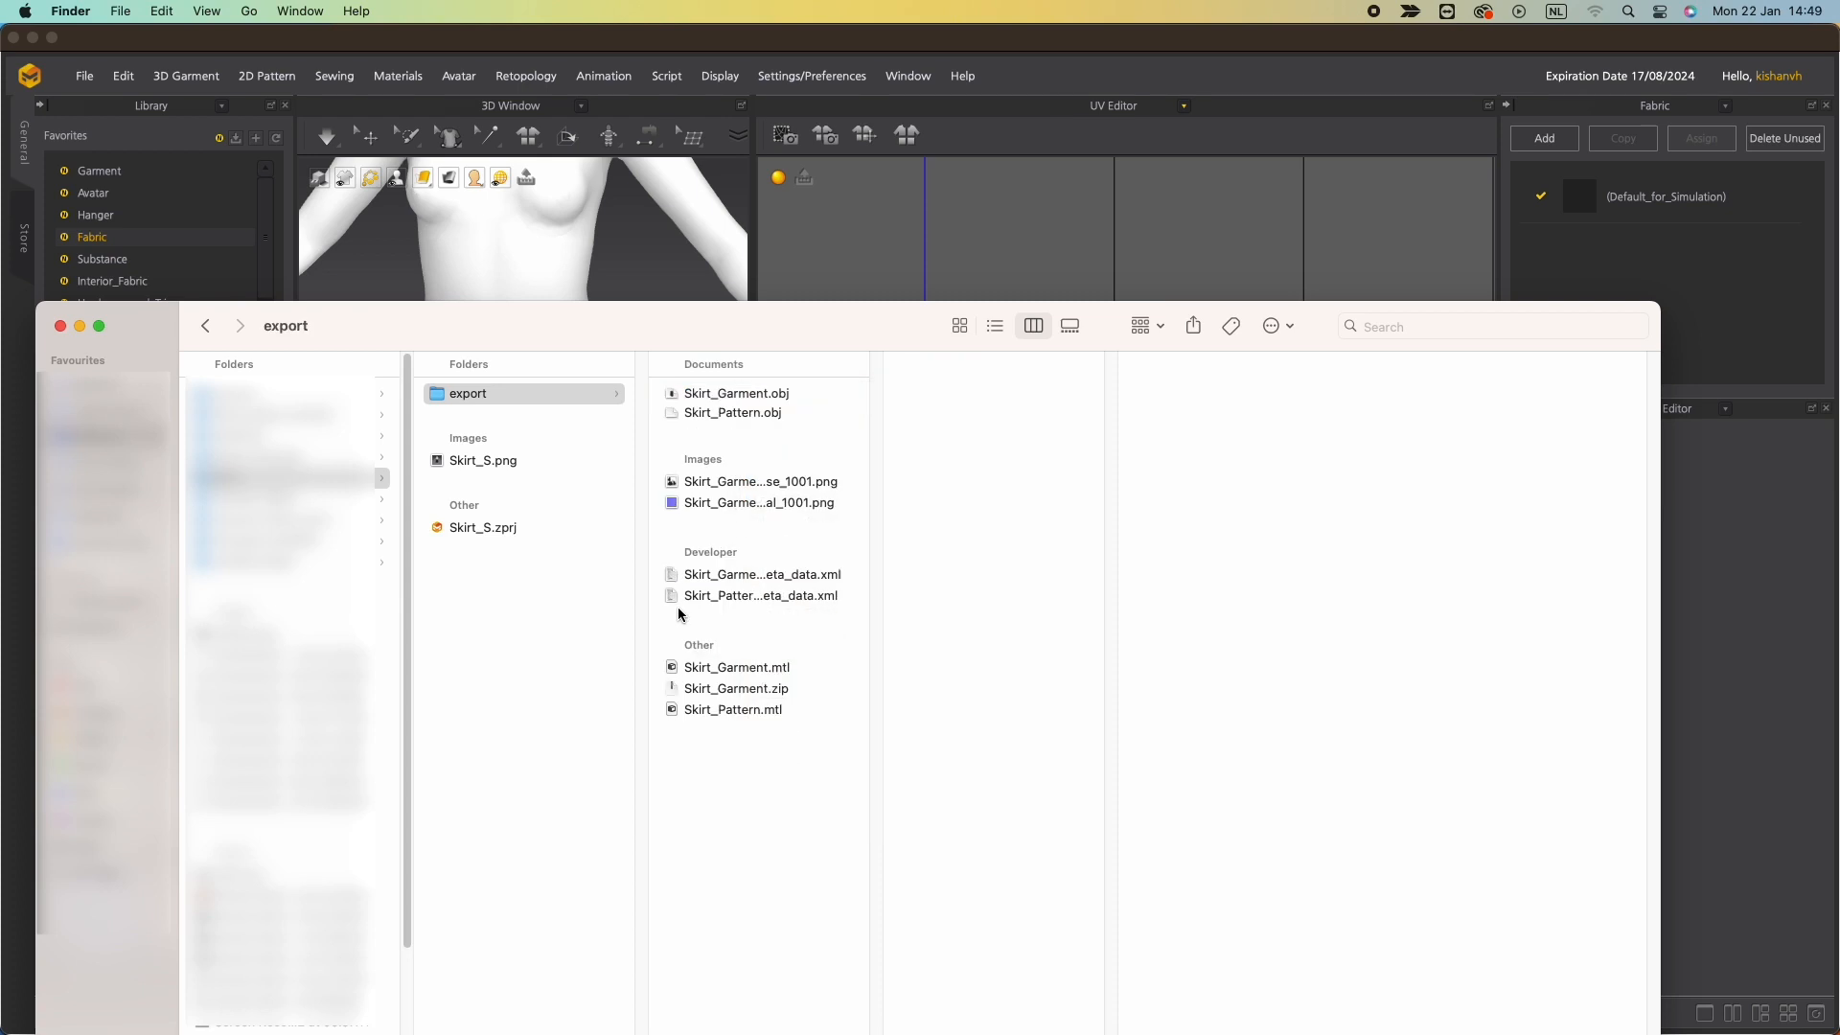
Move the old Skirt_Garment.zip archive to the Bin.
left_click(743, 689)
right_click(745, 690)
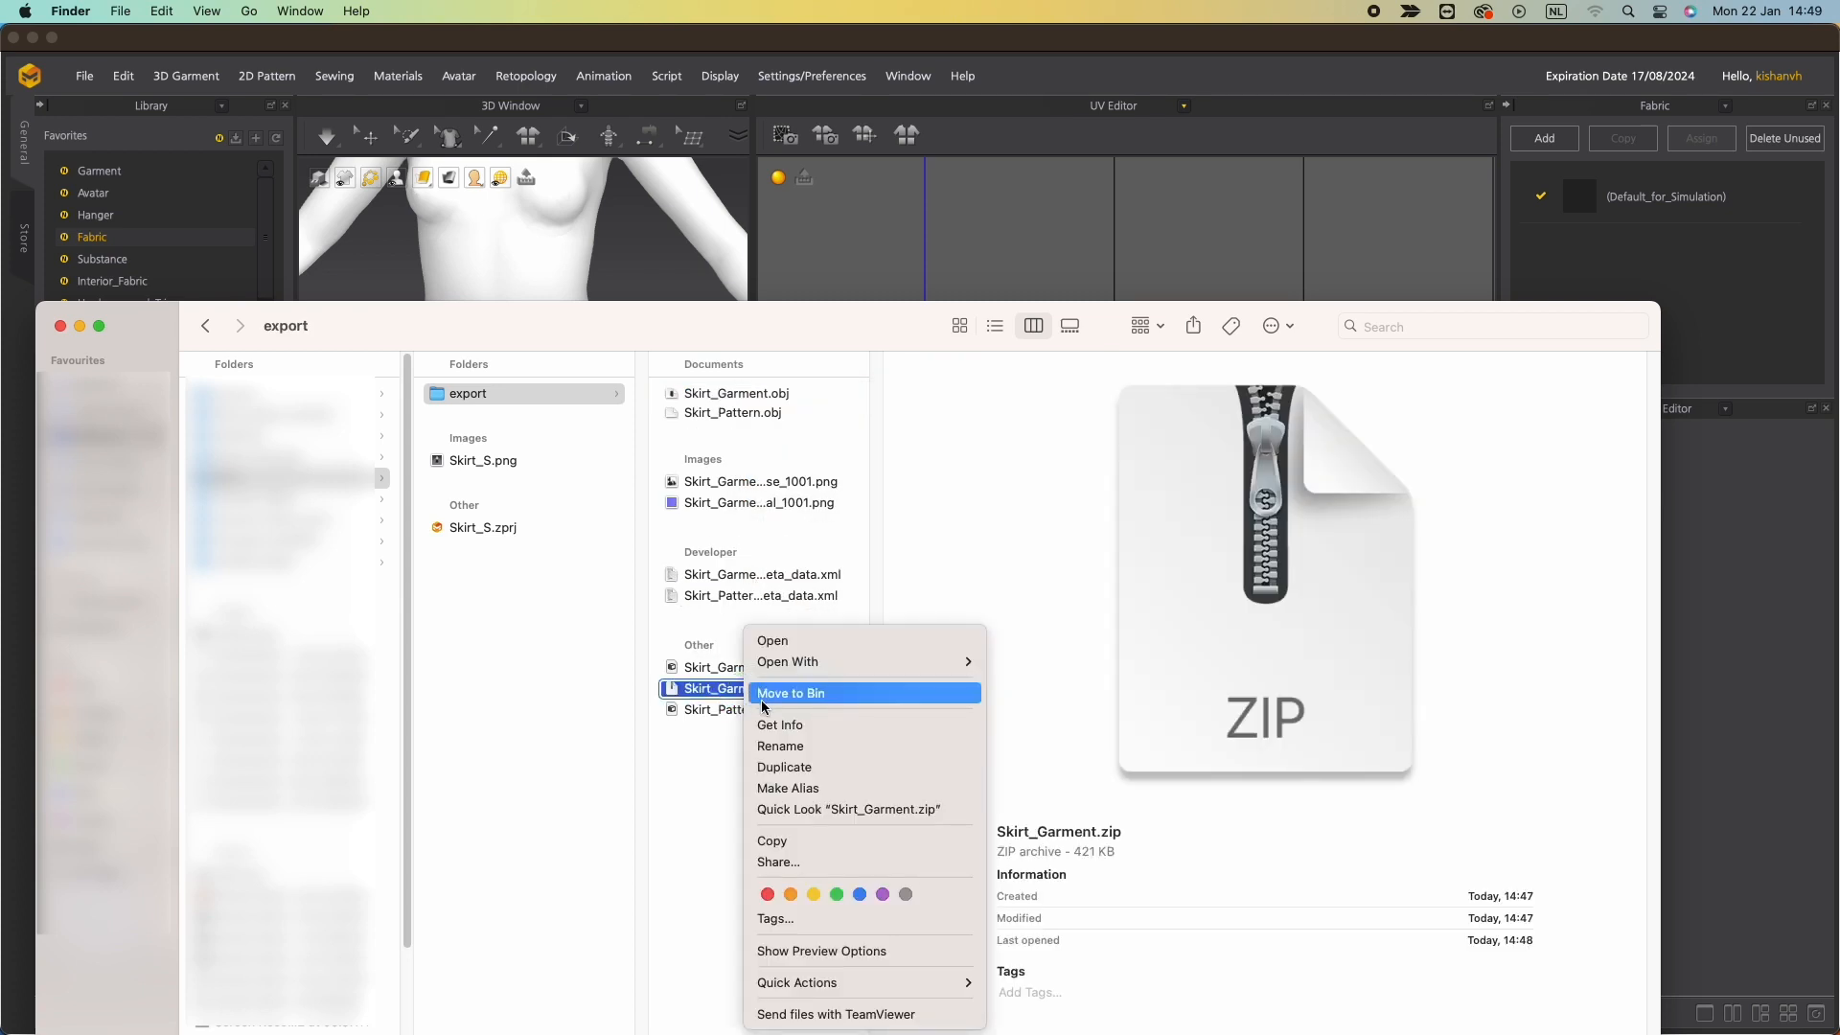
left_click(763, 699)
Select all eight exported garment and pattern files and compress them into one archive.
left_click_drag(772, 811, 696, 401)
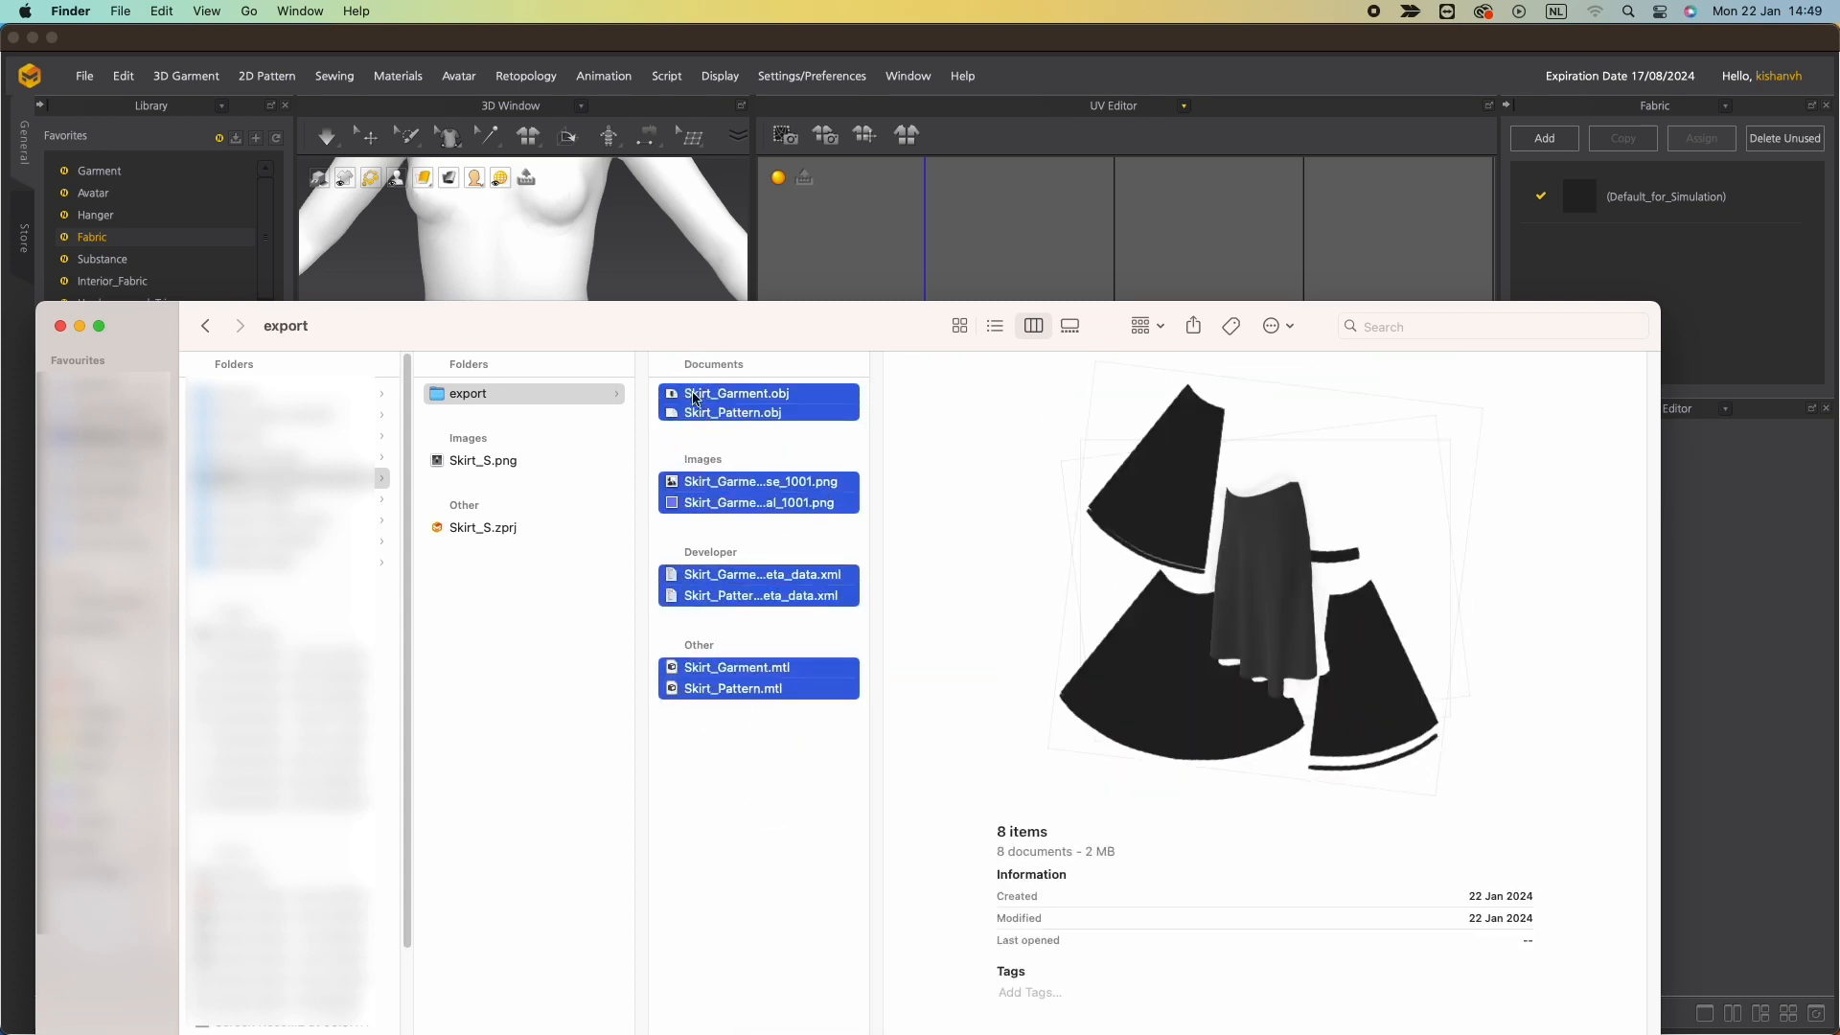
right_click(718, 477)
left_click(786, 639)
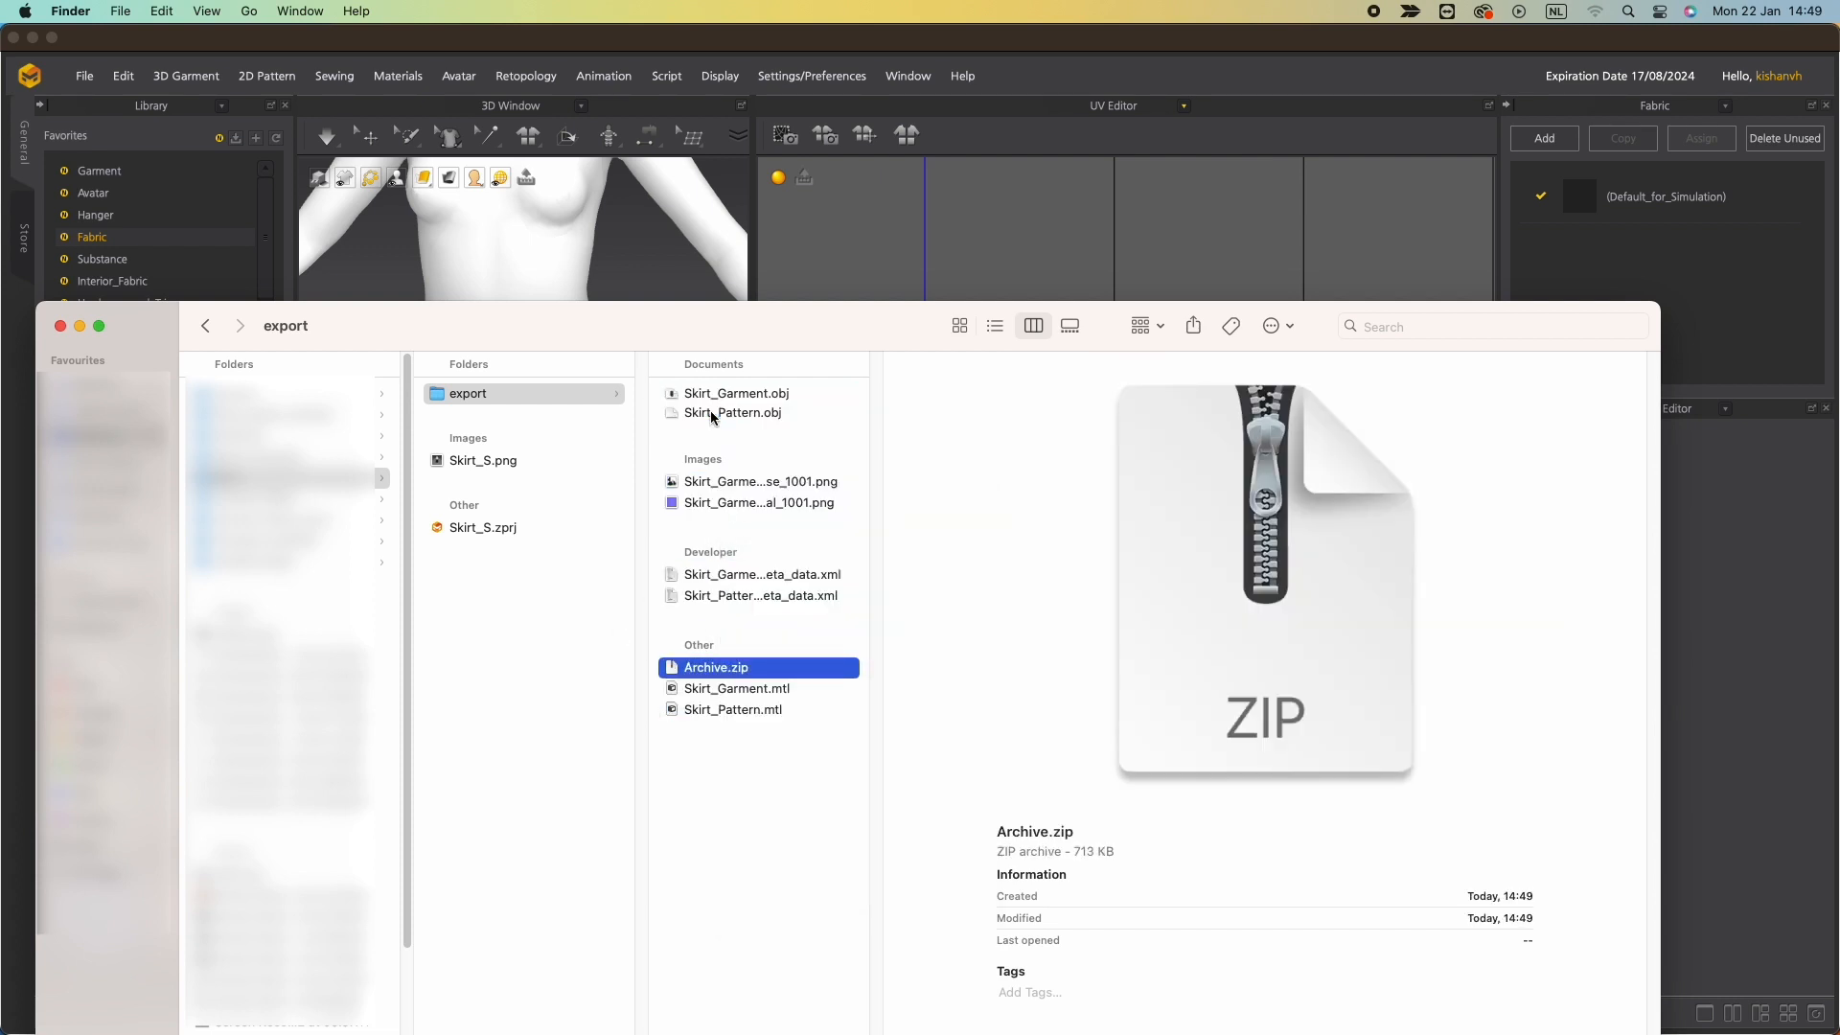
Rename the new archive as Skirt_Garment.zip.
key("s")
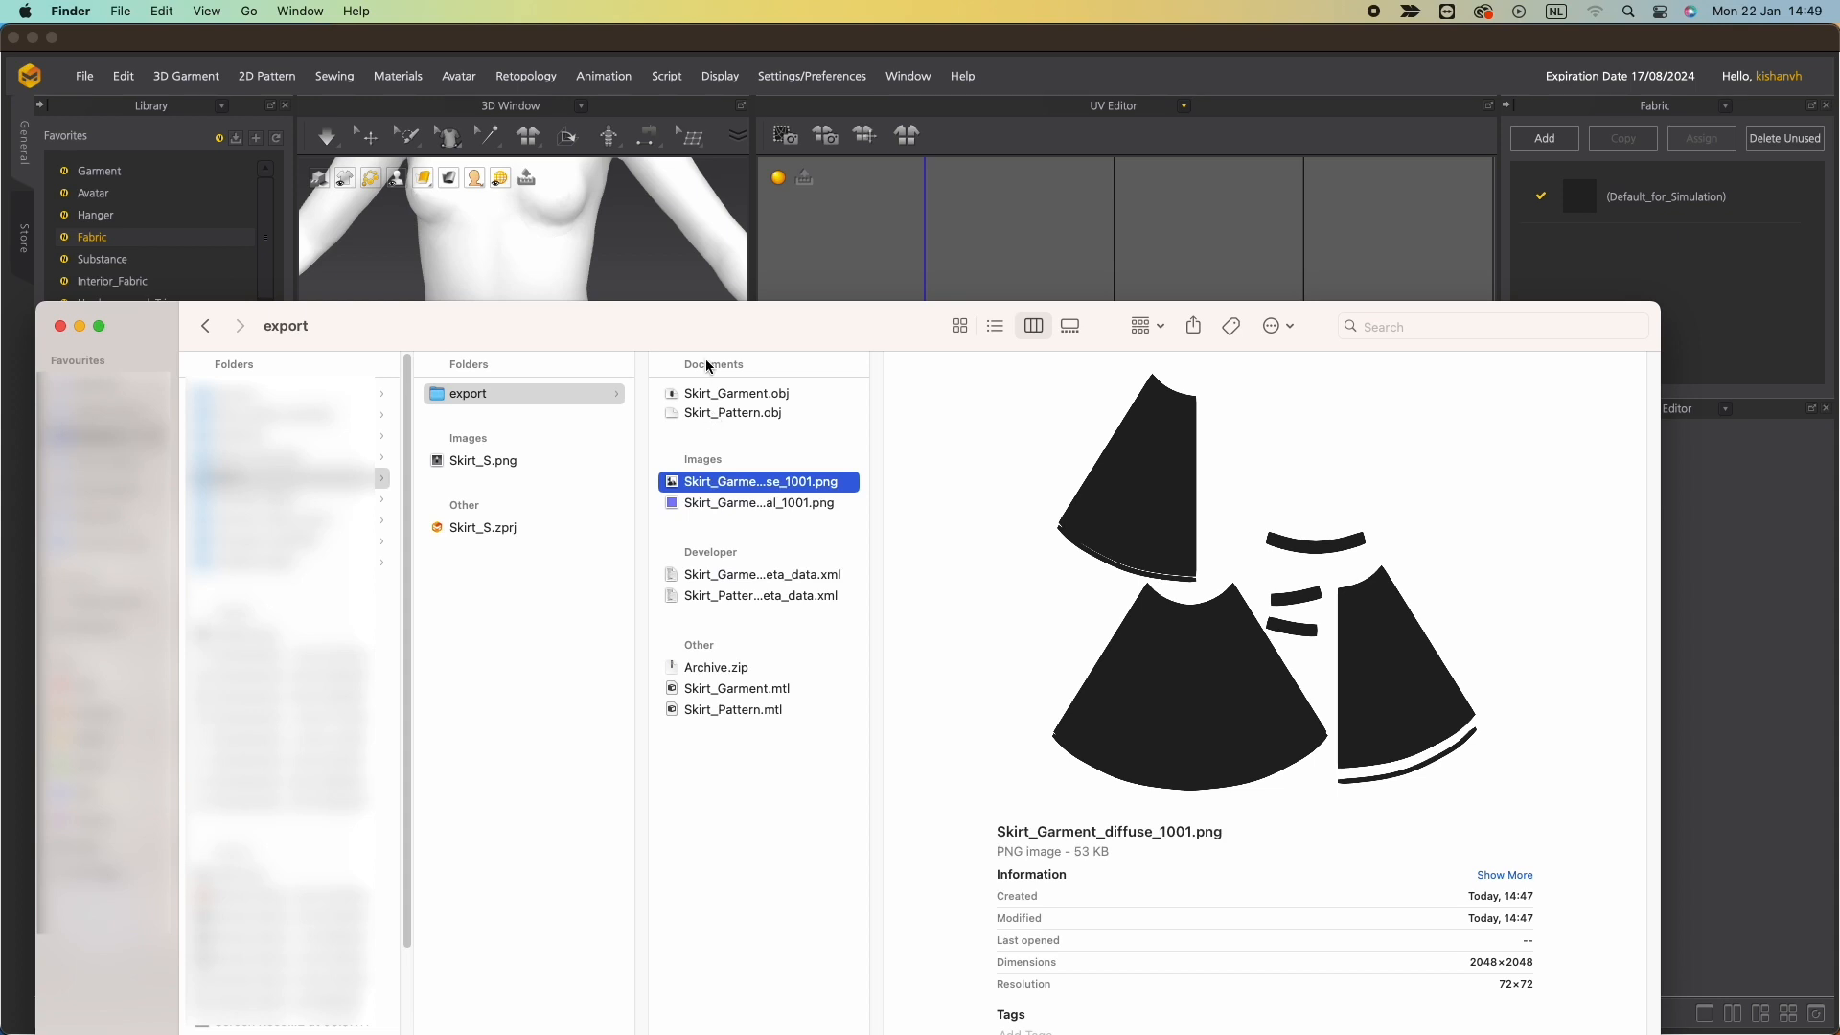
left_click(734, 671)
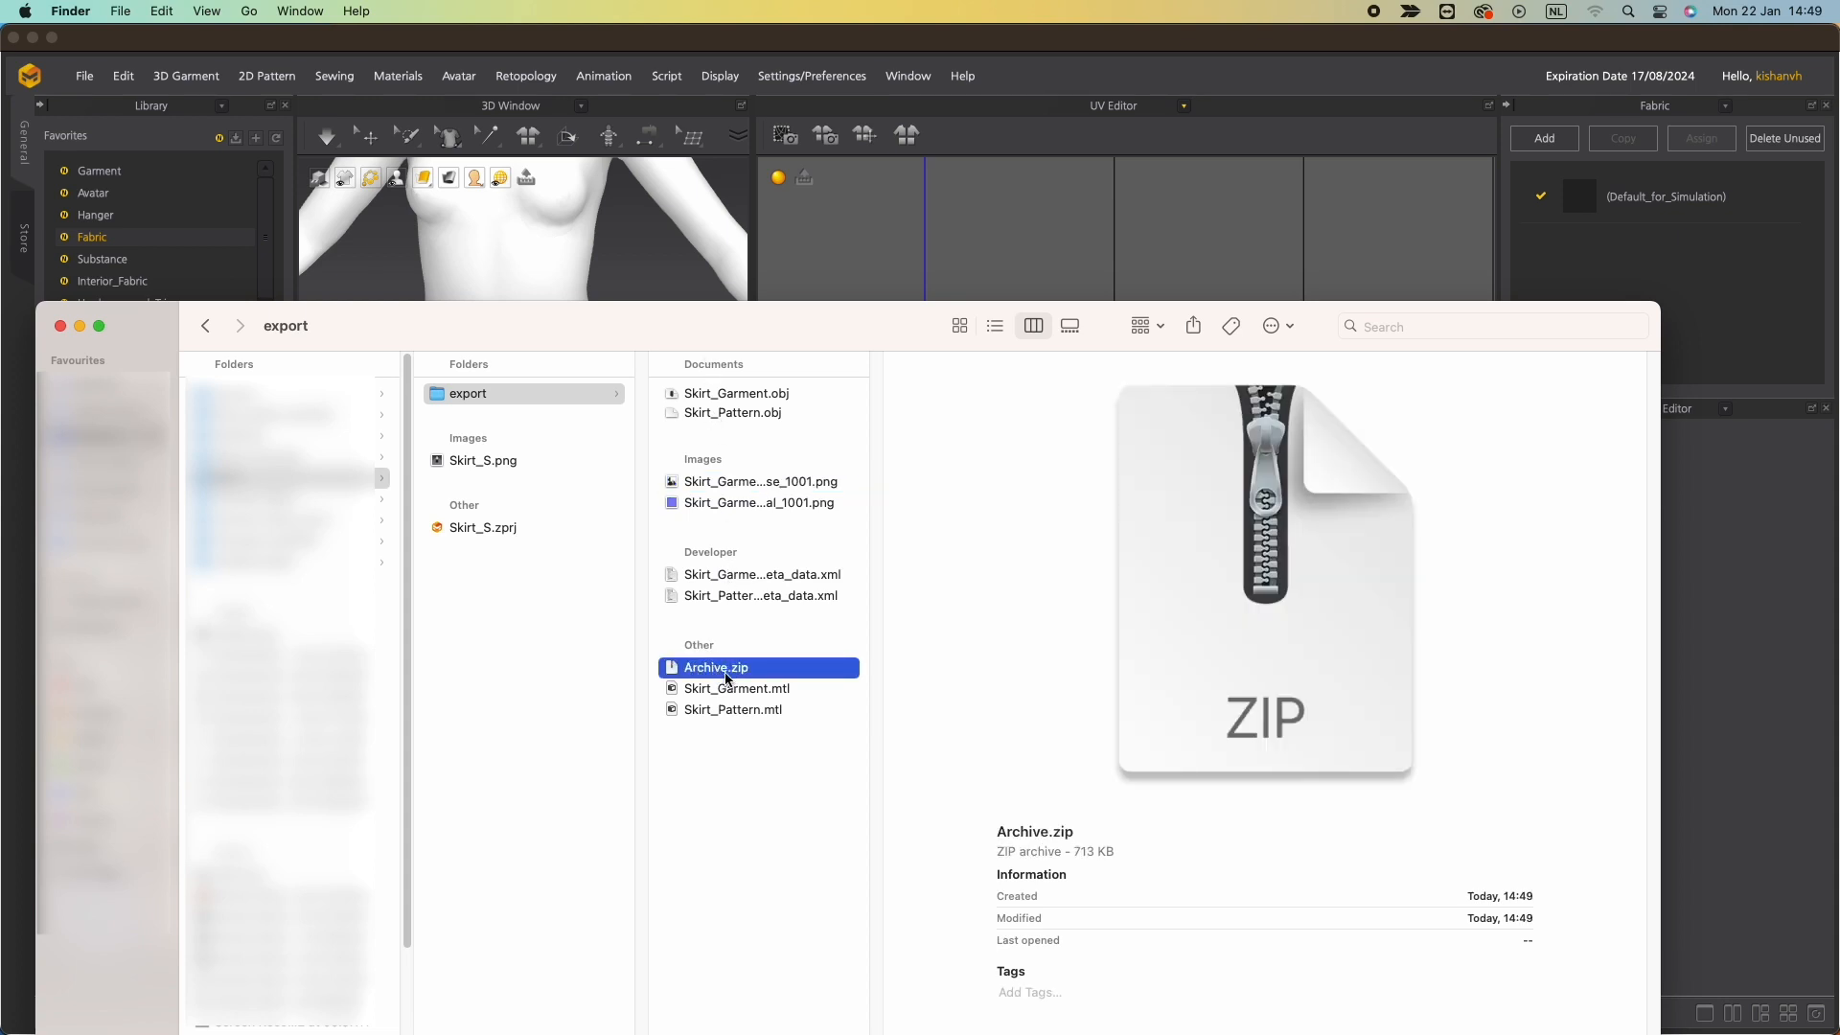
left_click(714, 668)
type("Skirt_Garmen")
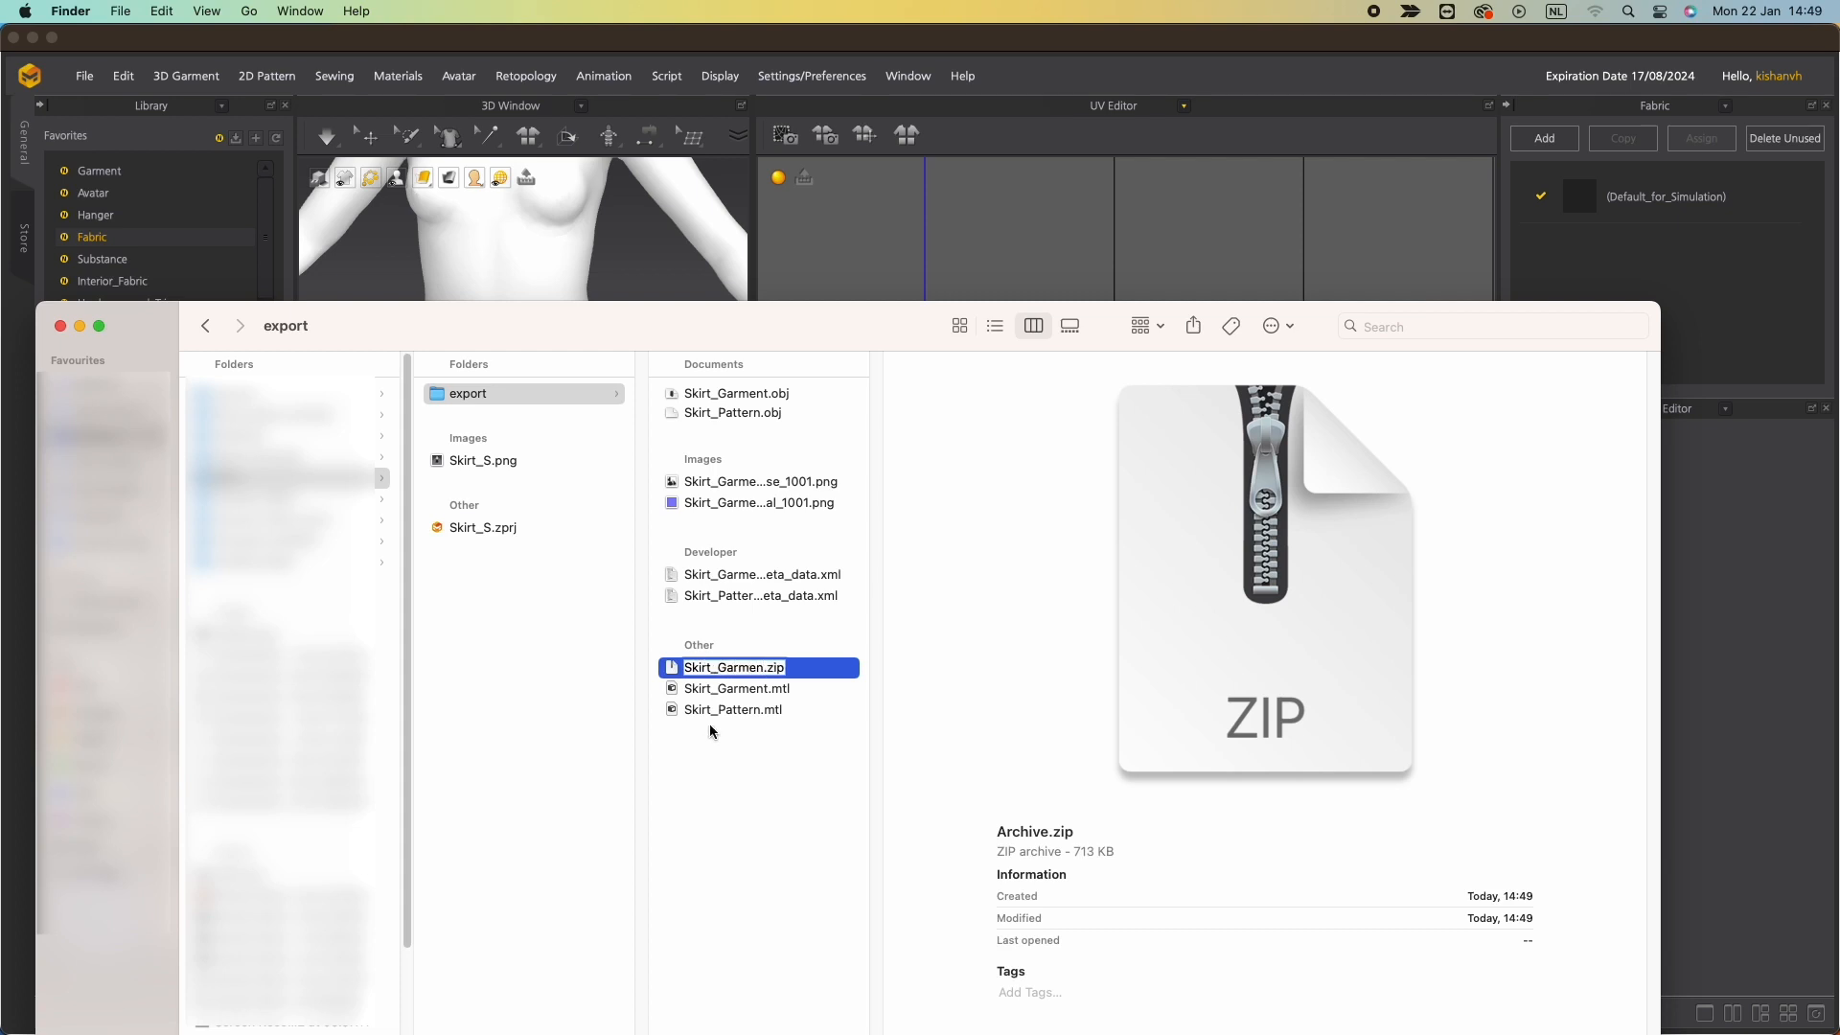
type("t")
key("Return")
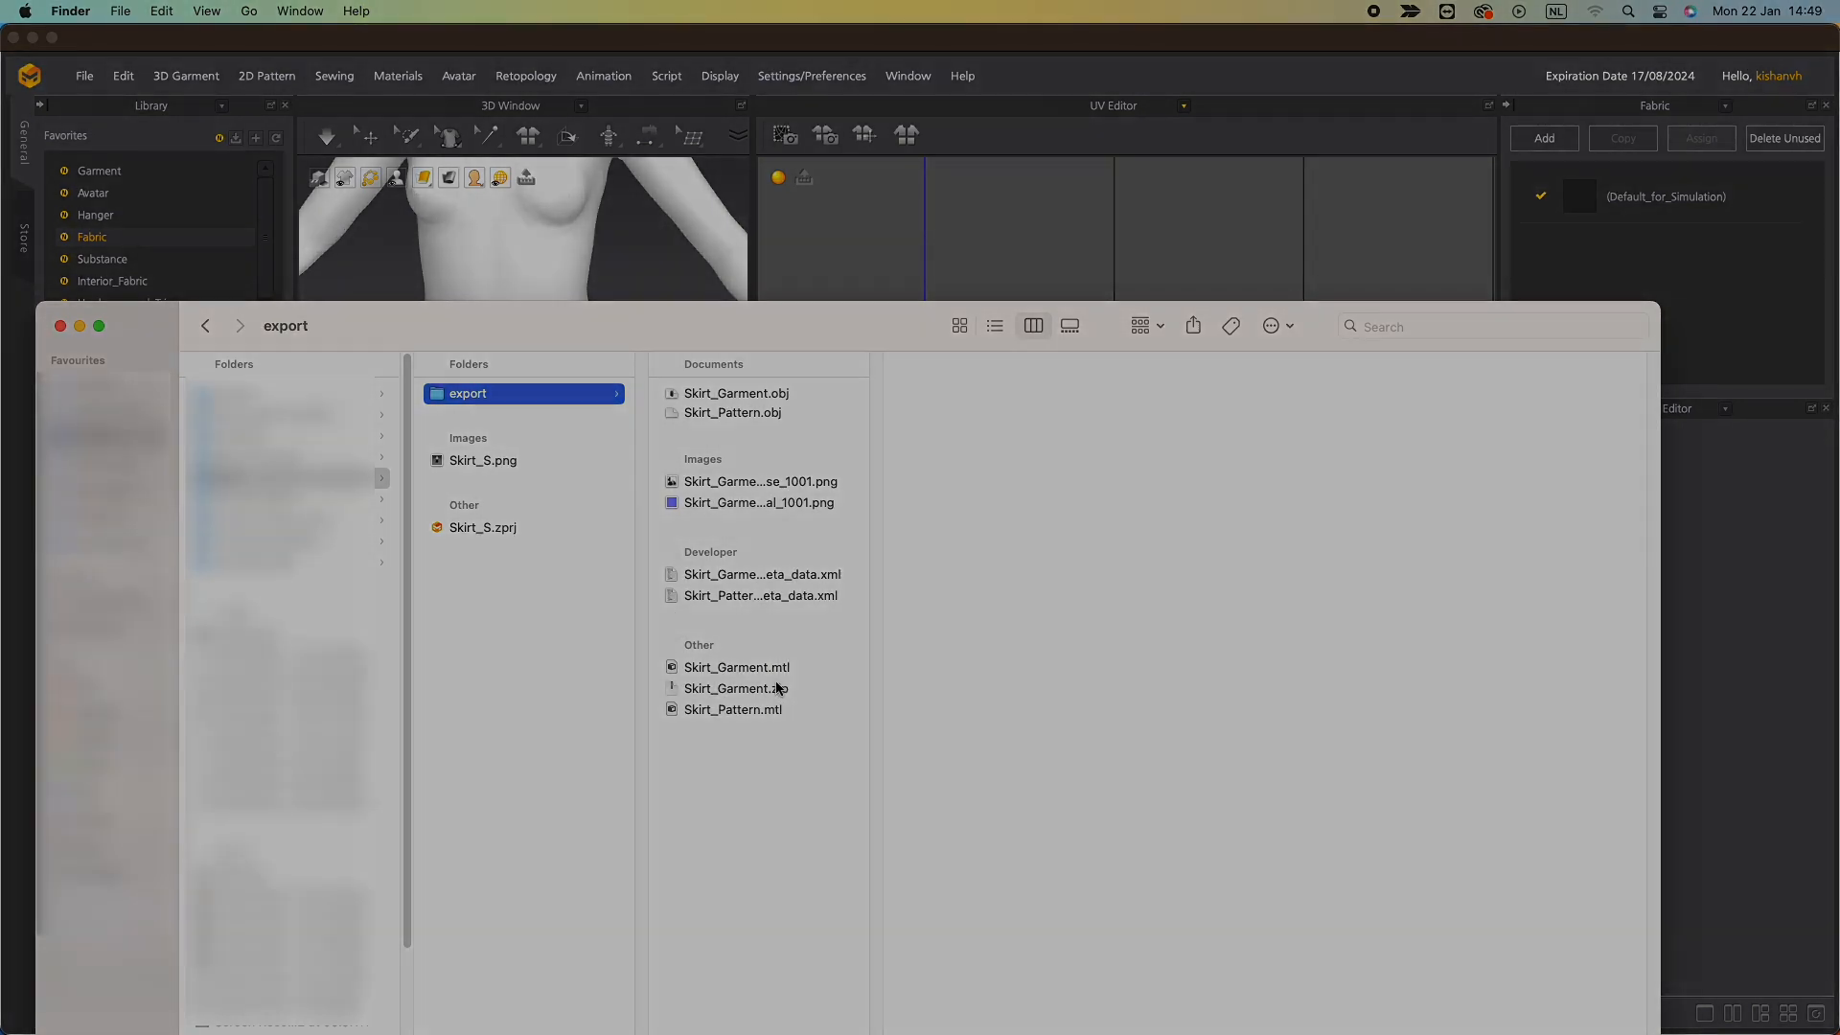
left_click(766, 688)
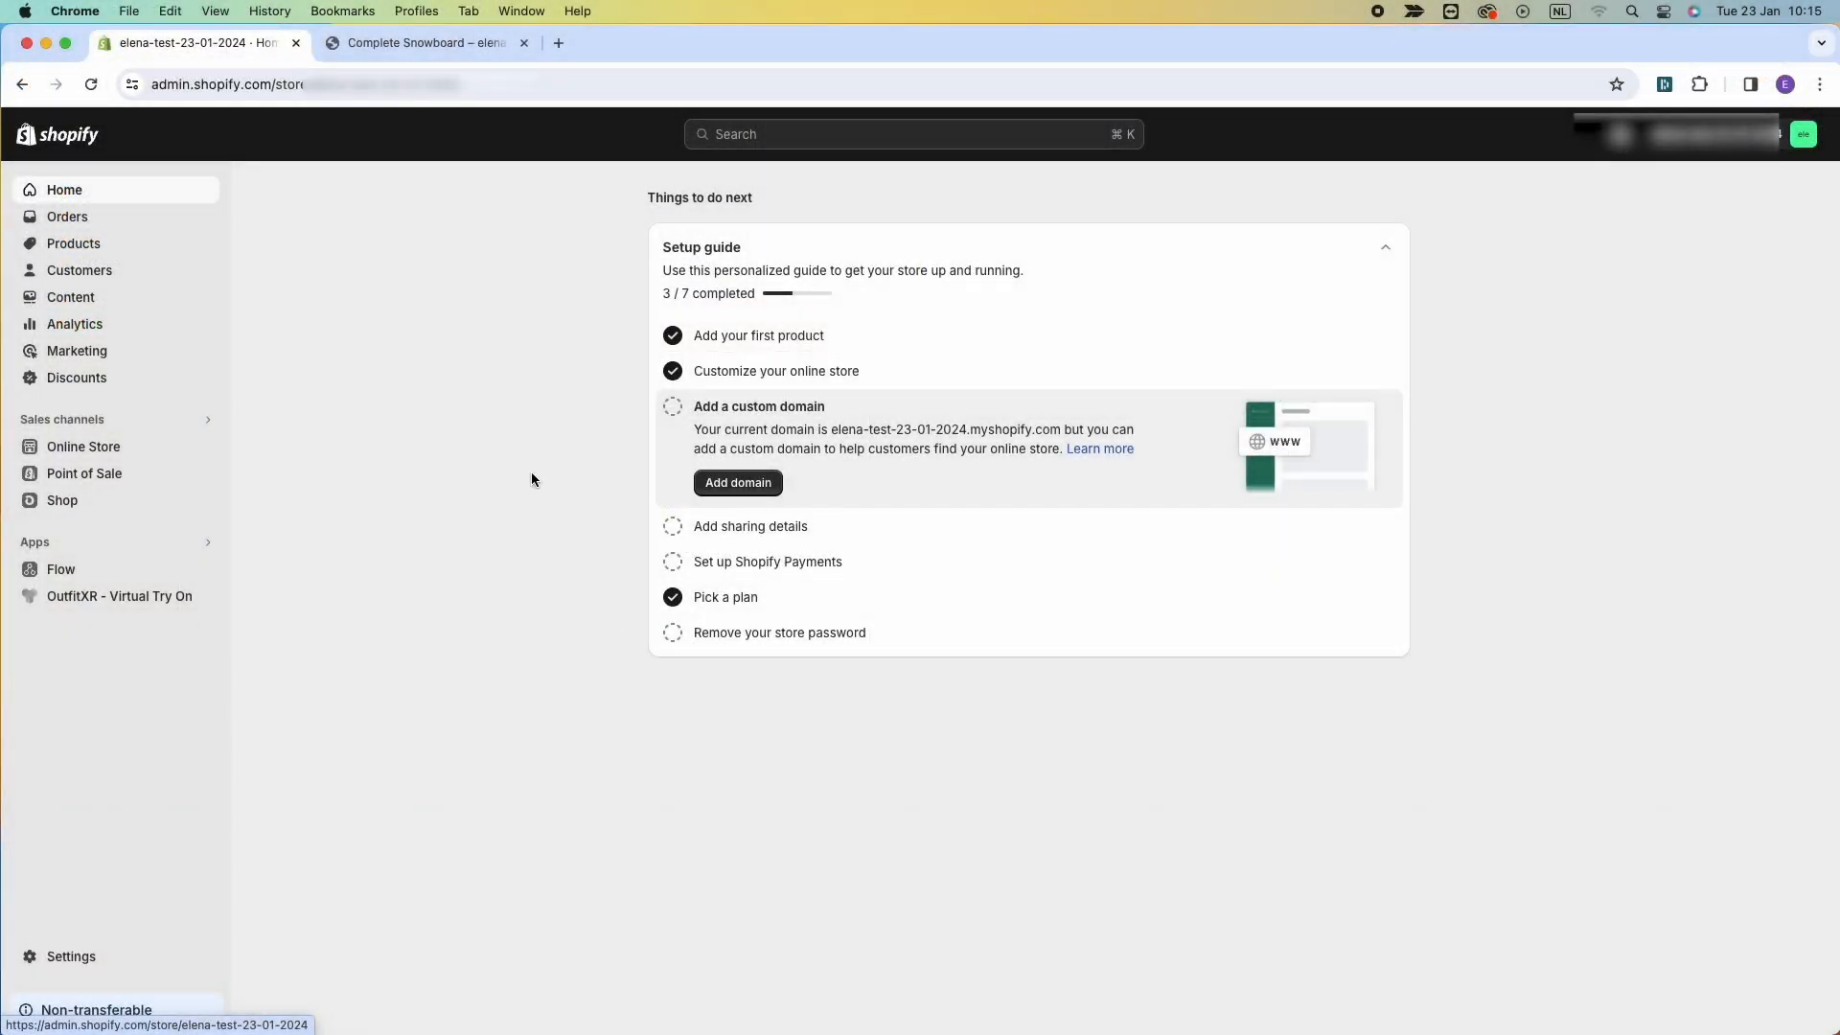
Open the OutfitXR app's product list and edit the default variant of The Compare at Price Snowboard.
left_click(96, 604)
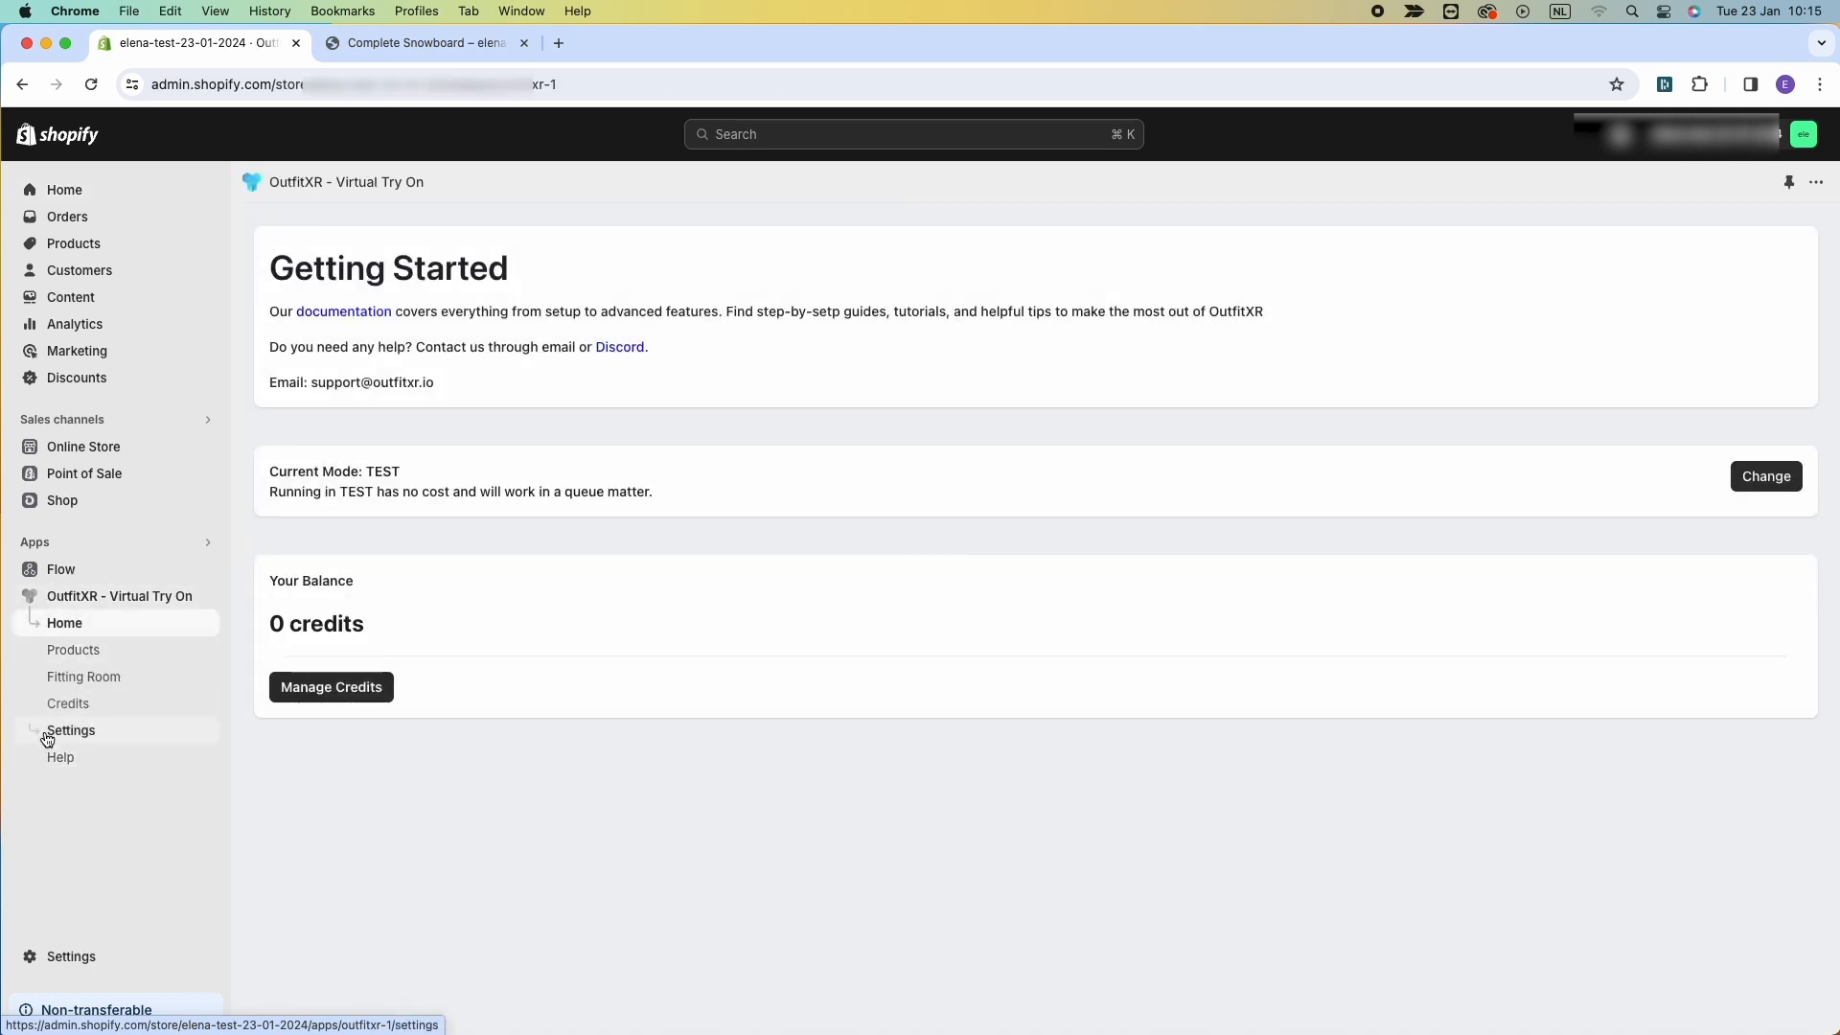
left_click(47, 736)
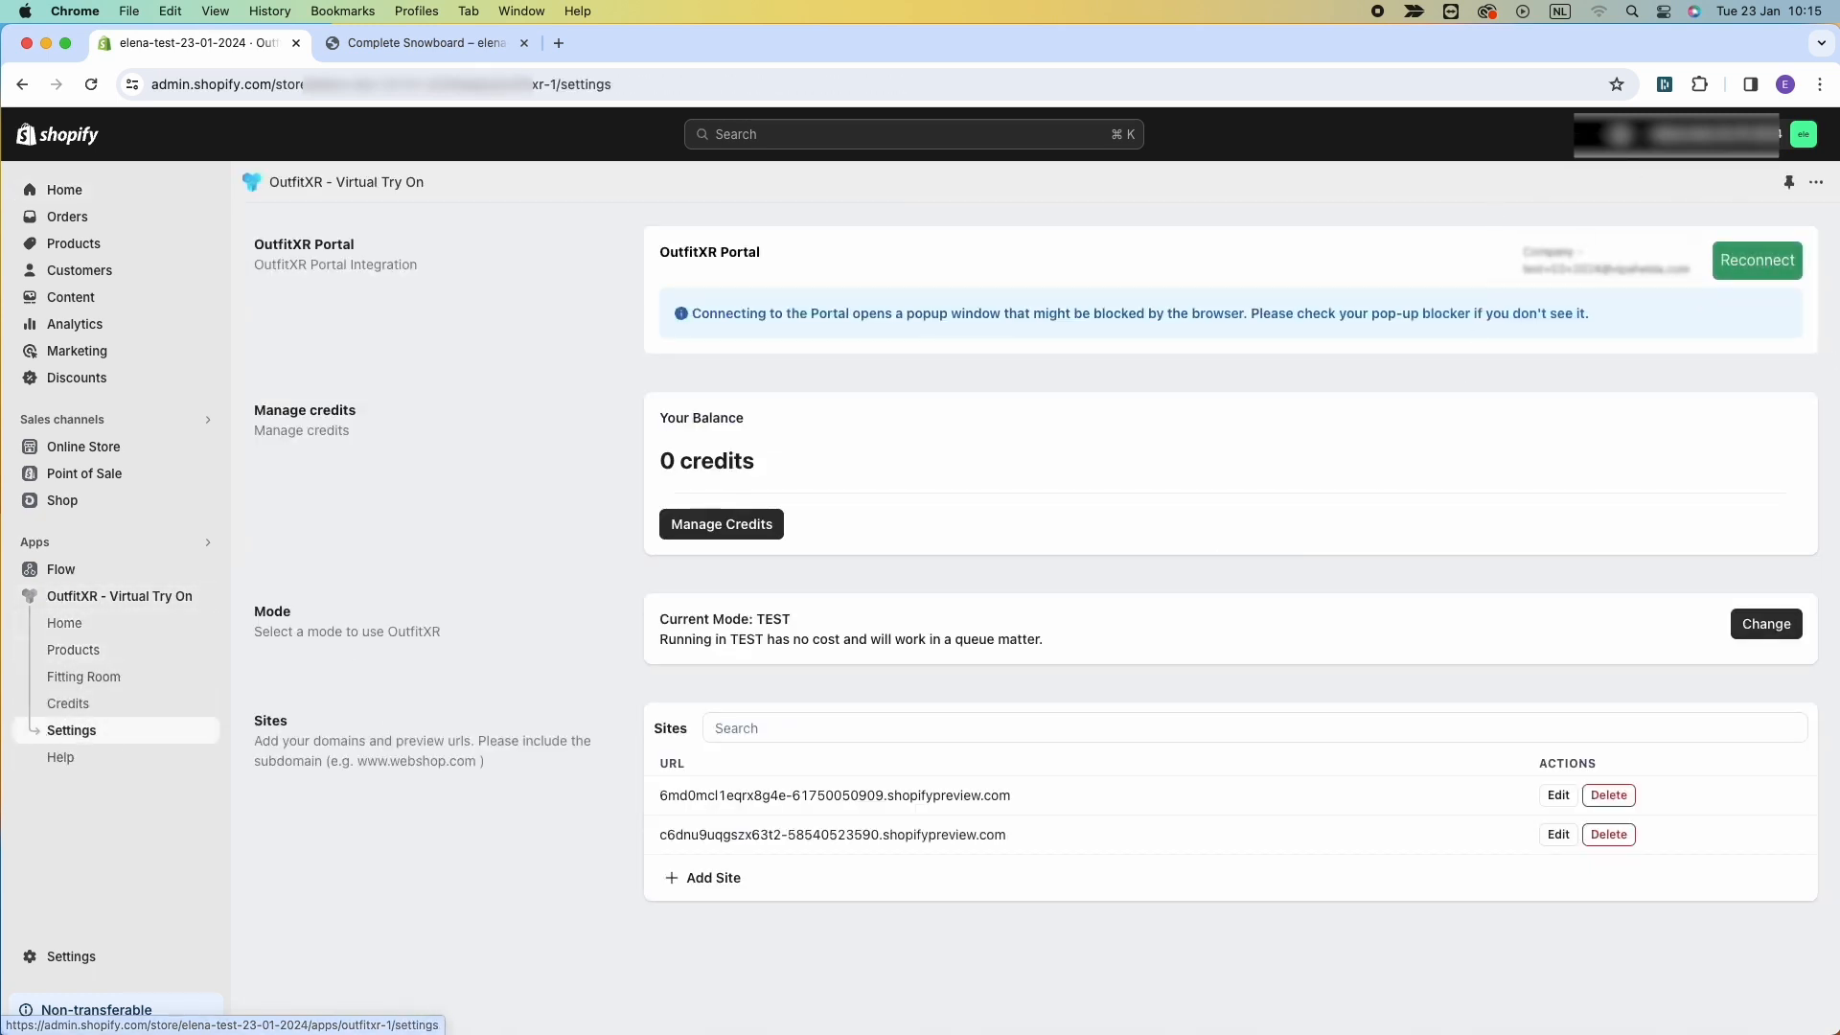
left_click(60, 652)
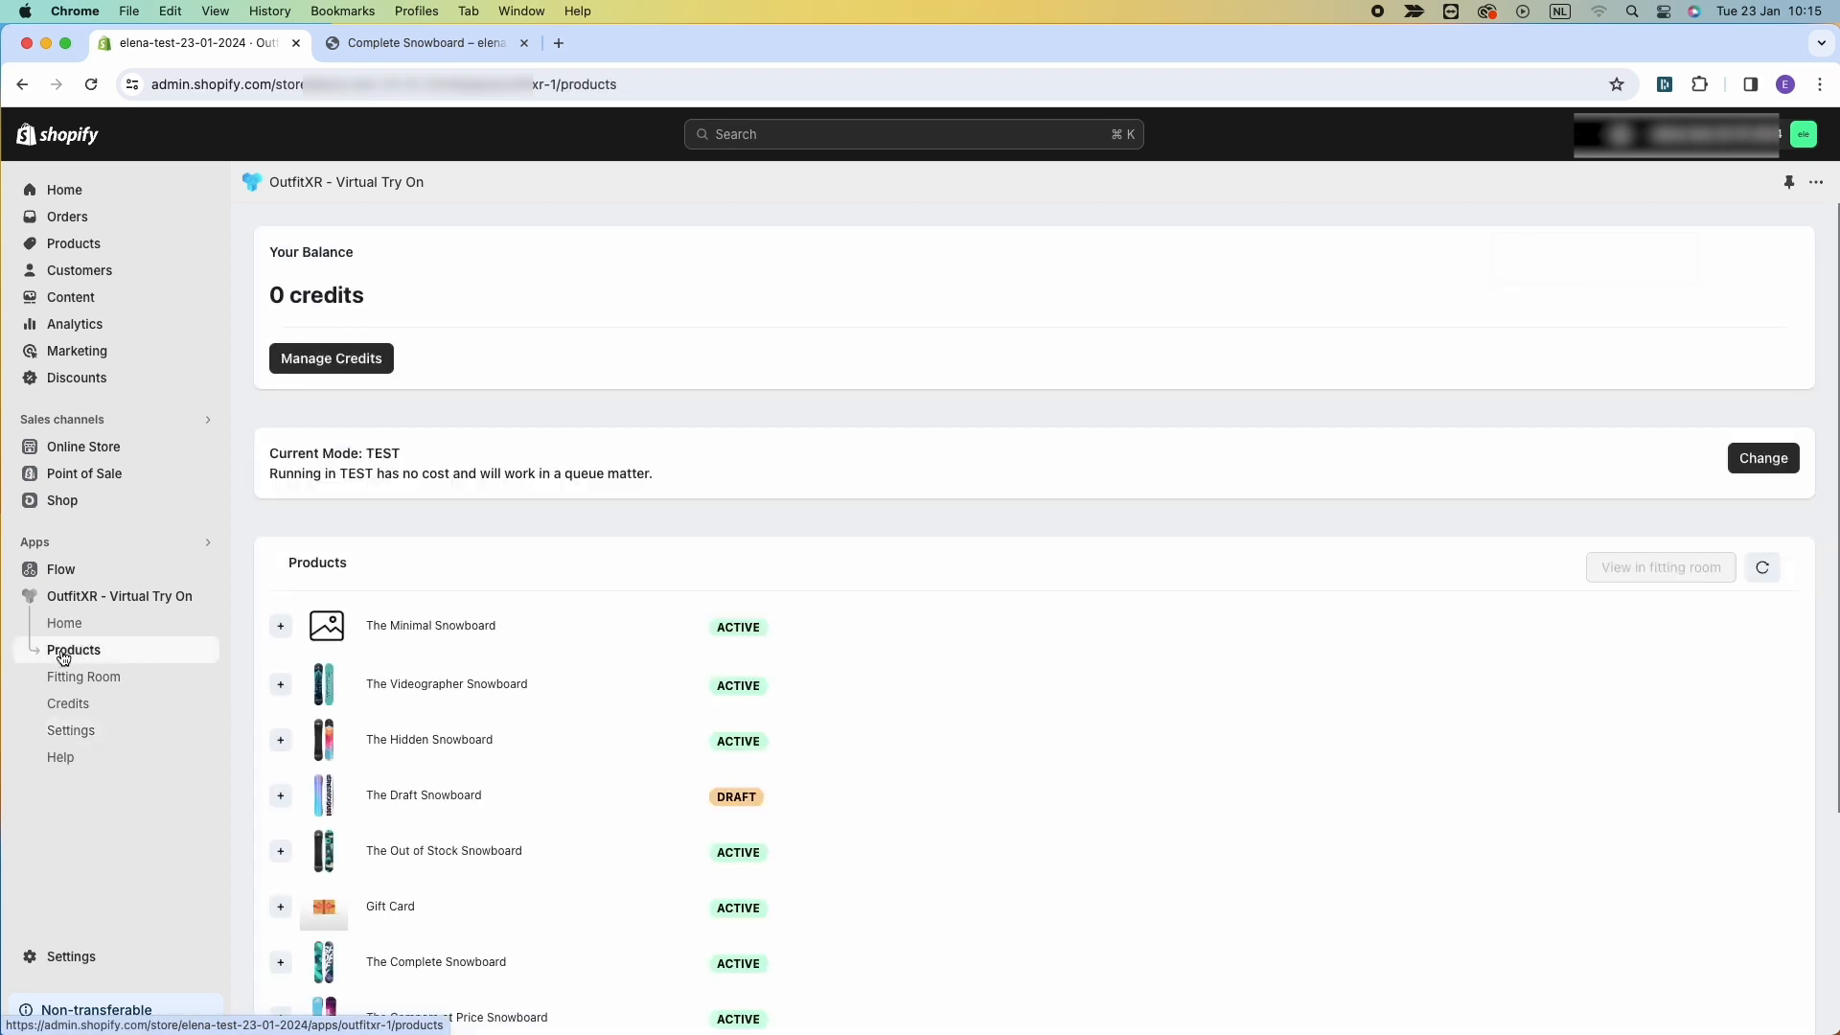
scroll(600, 635, "down", 3)
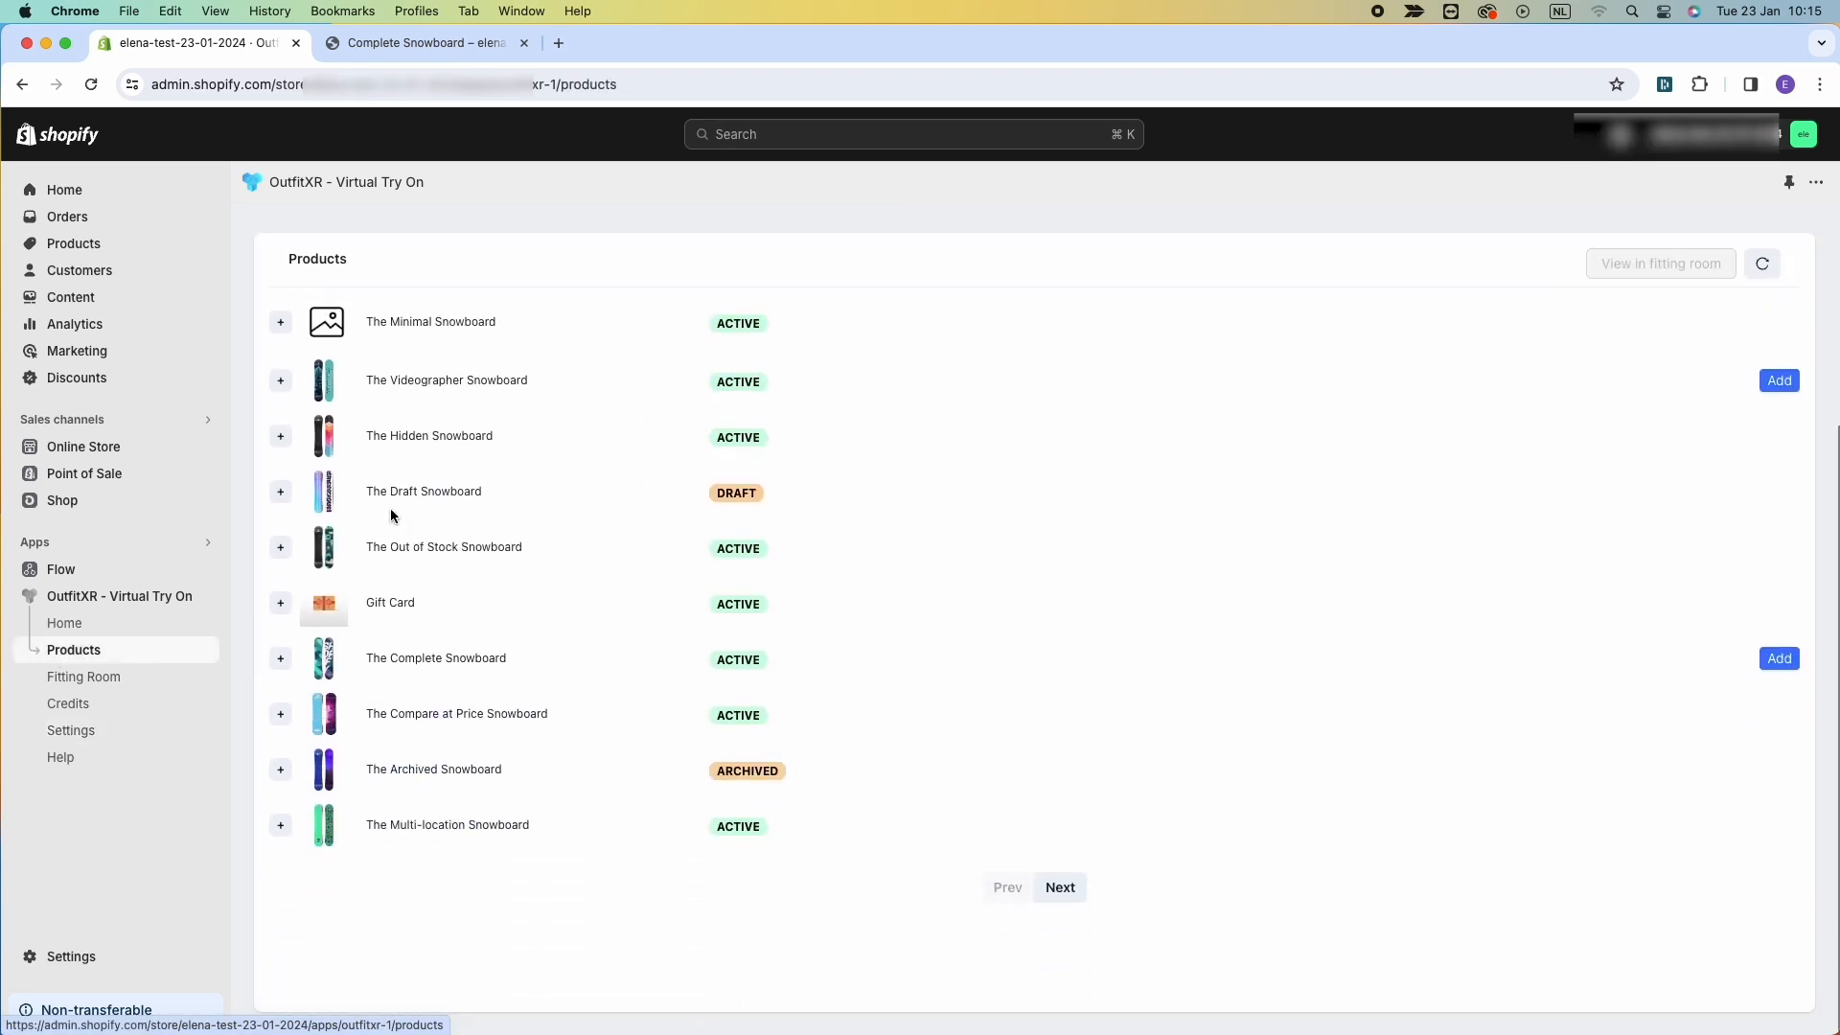
left_click(278, 714)
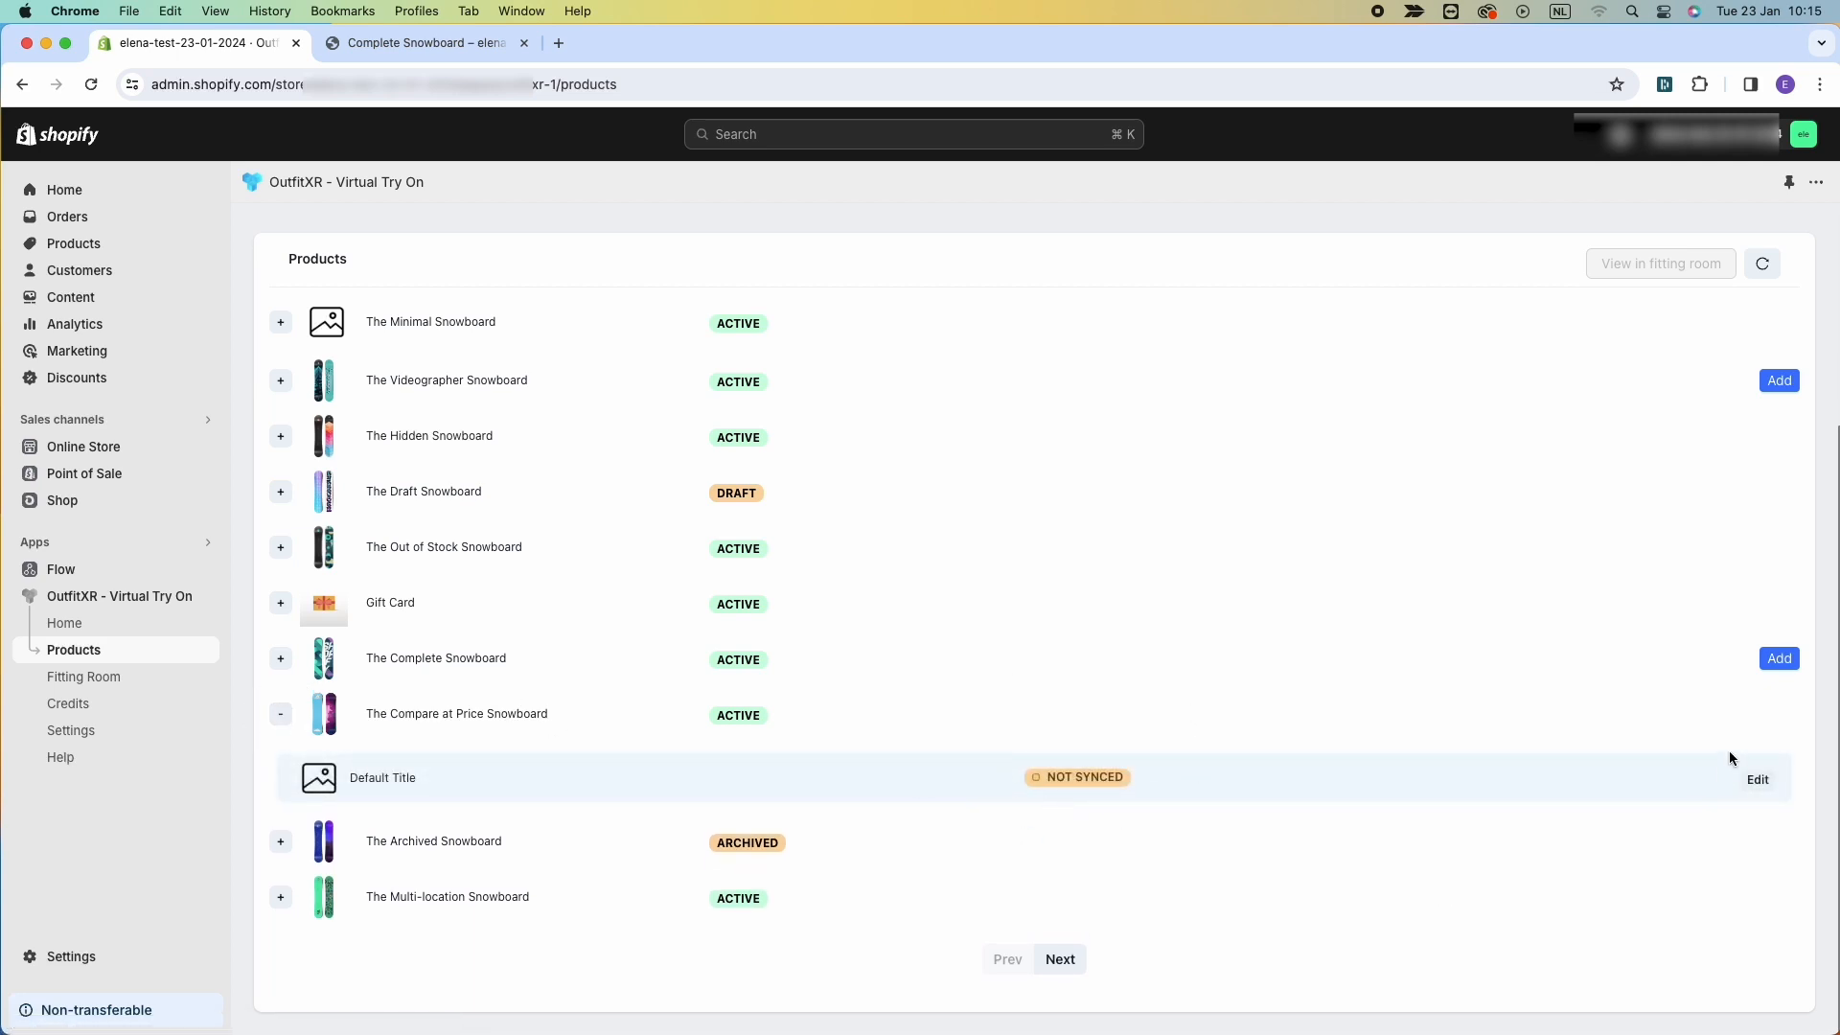
left_click(1761, 778)
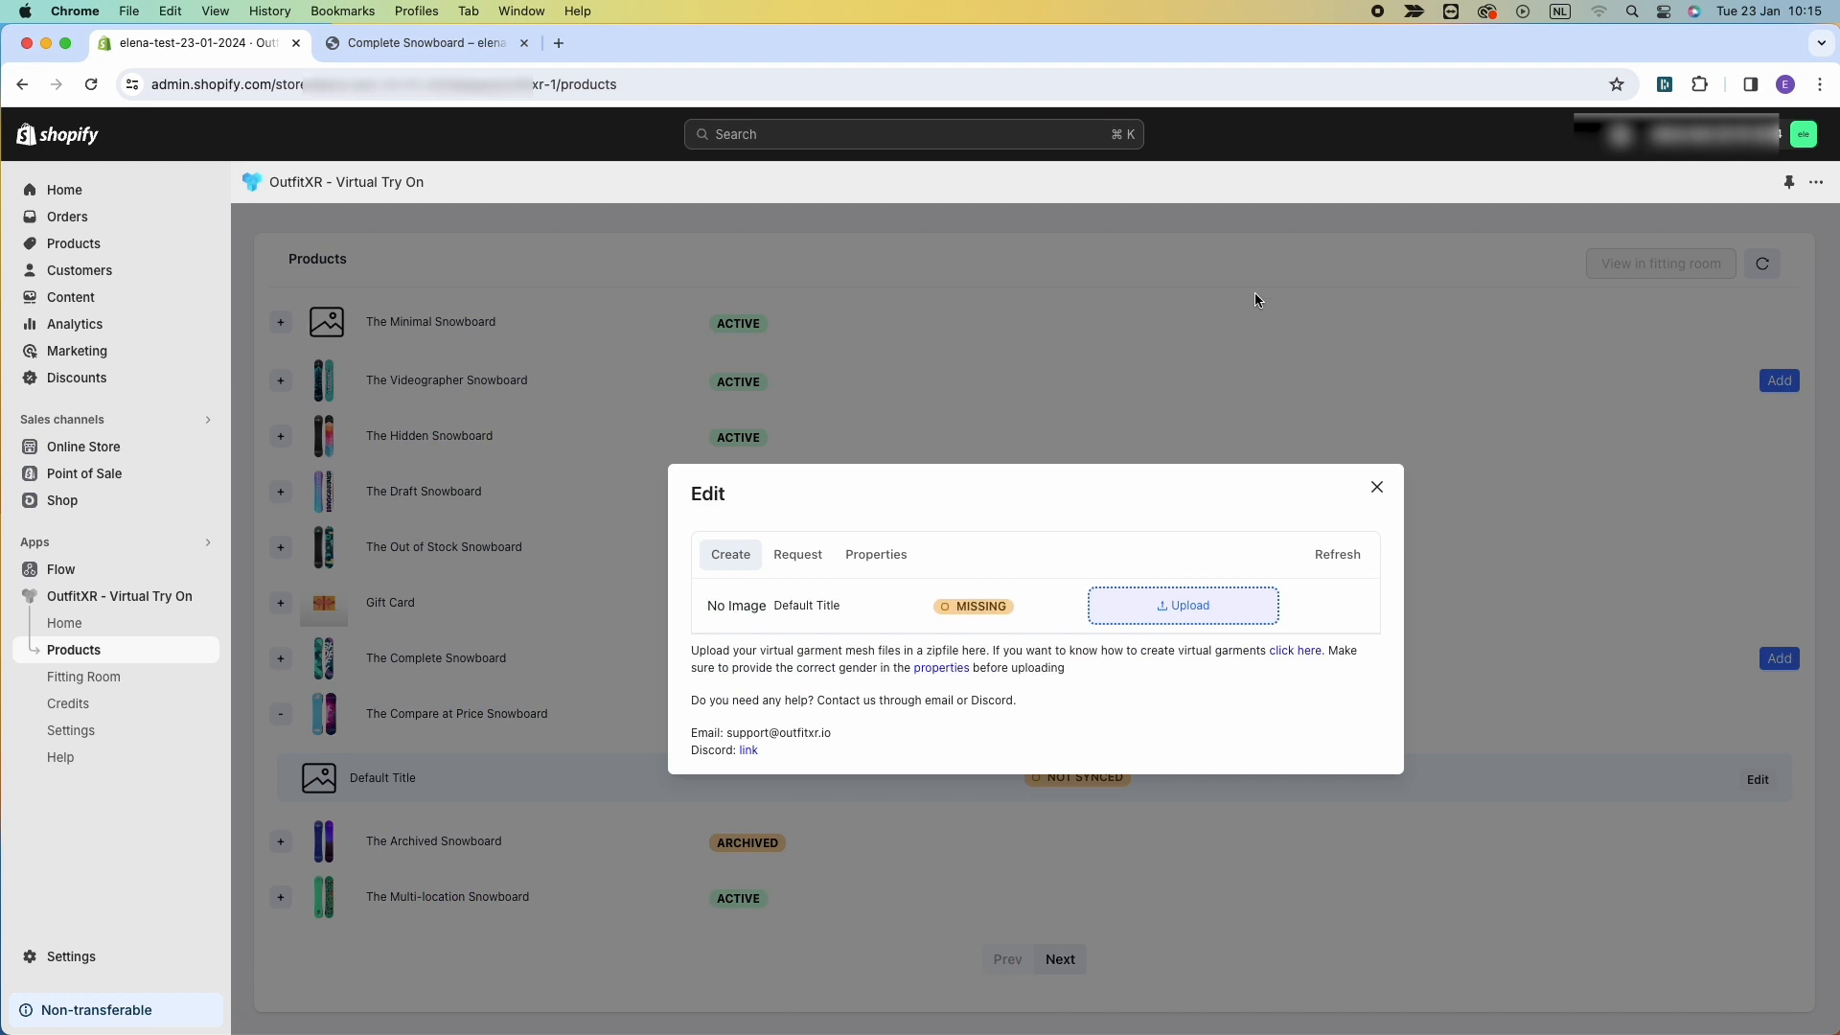
Set the variant's gender property to Female and save it.
left_click(879, 556)
left_click(745, 670)
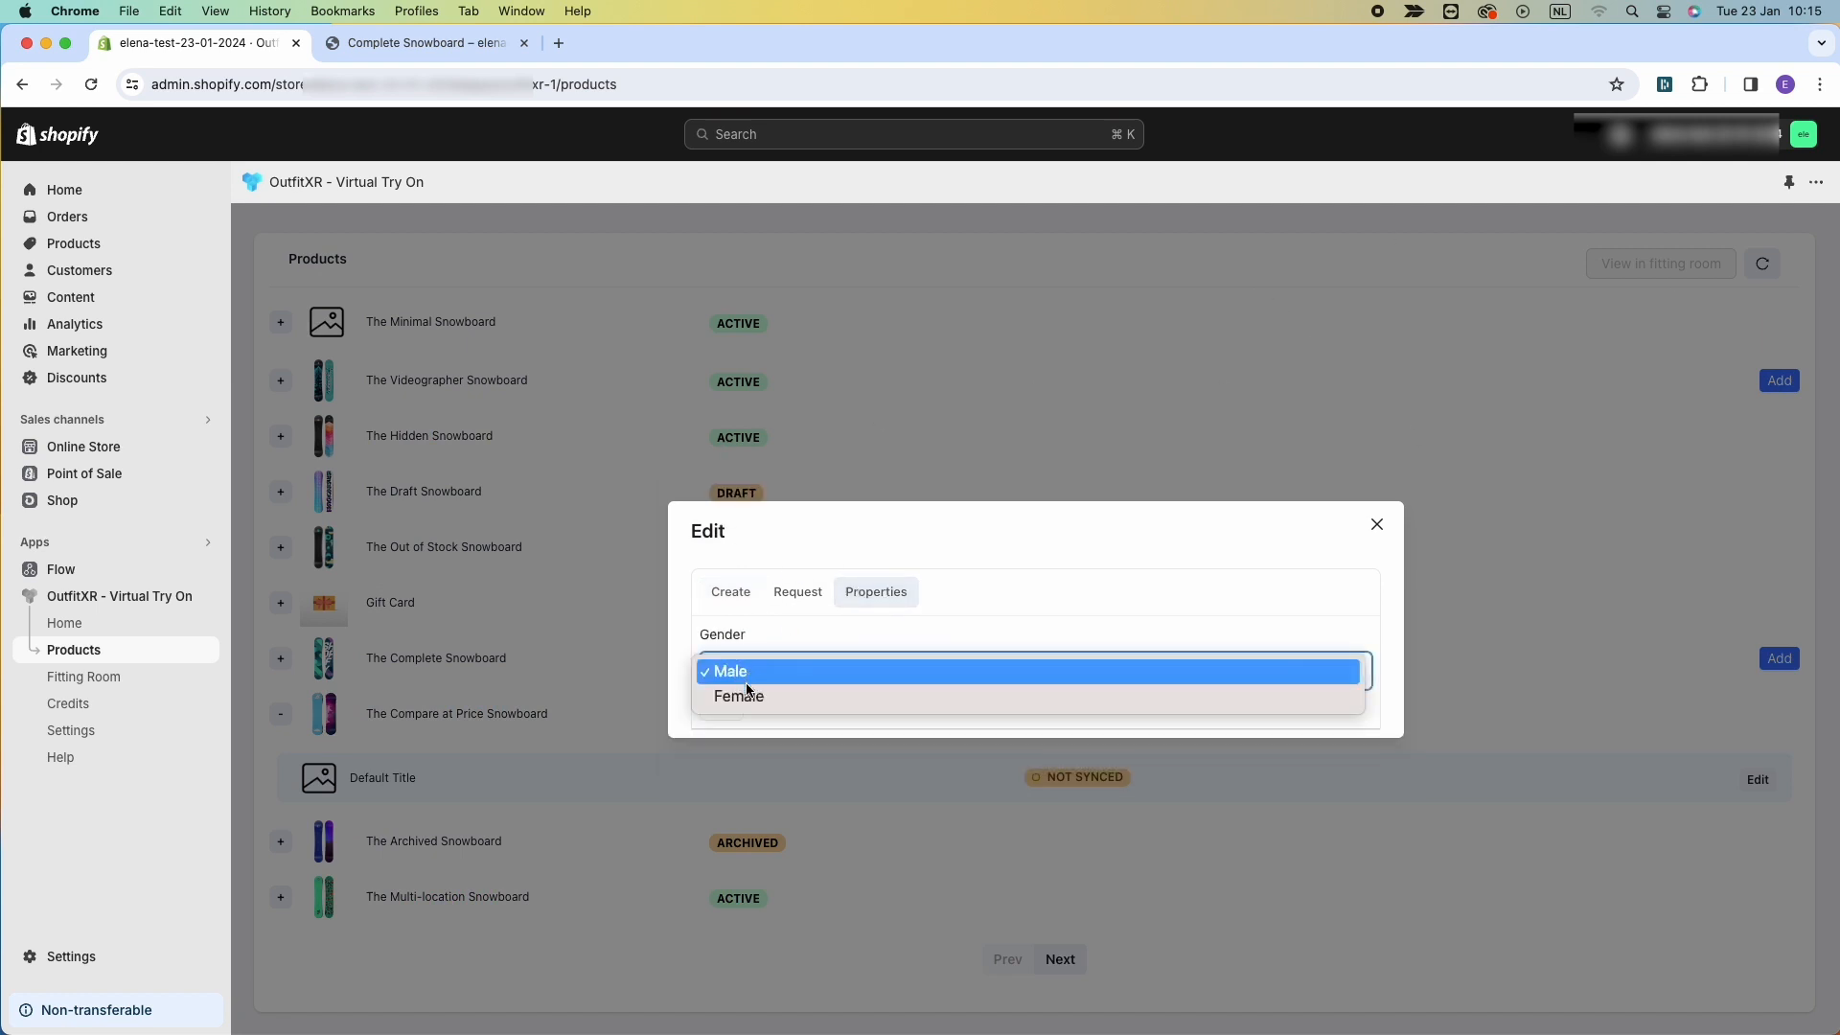
left_click(746, 692)
left_click(730, 711)
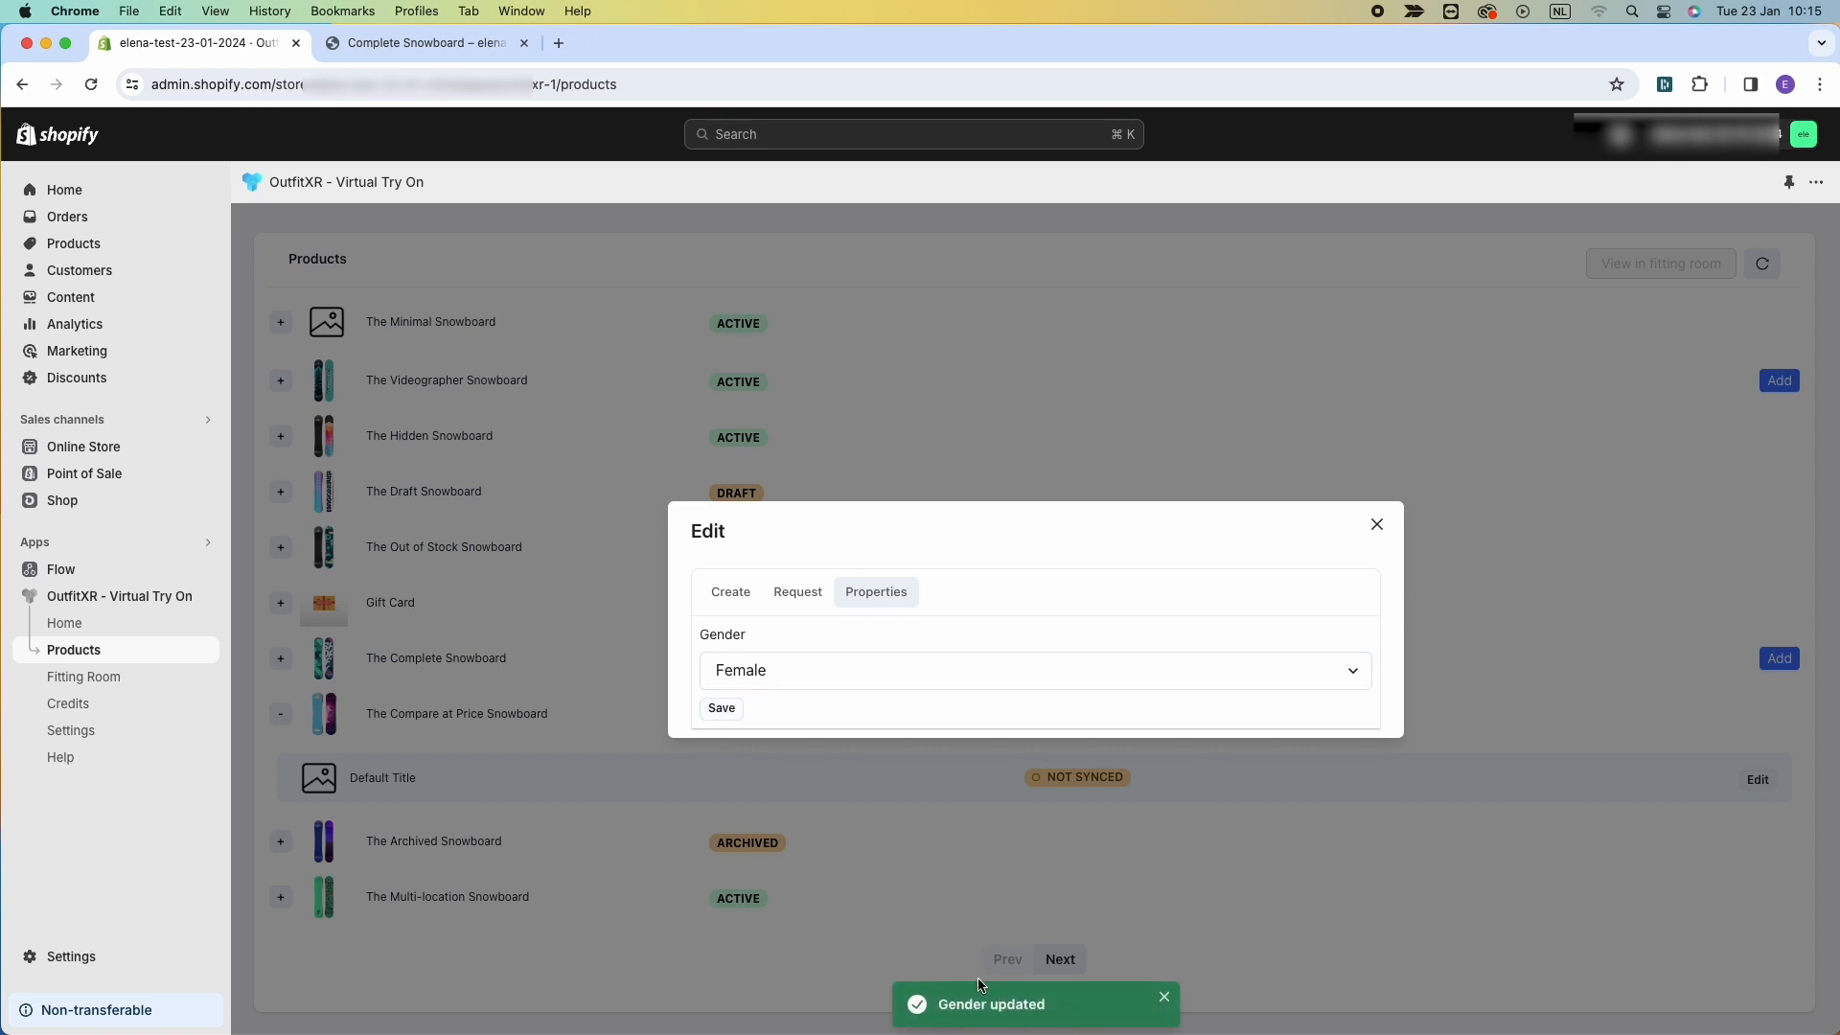
Upload Skirt_Garment.zip as the variant's virtual garment, refresh its status and close the dialog.
left_click(728, 593)
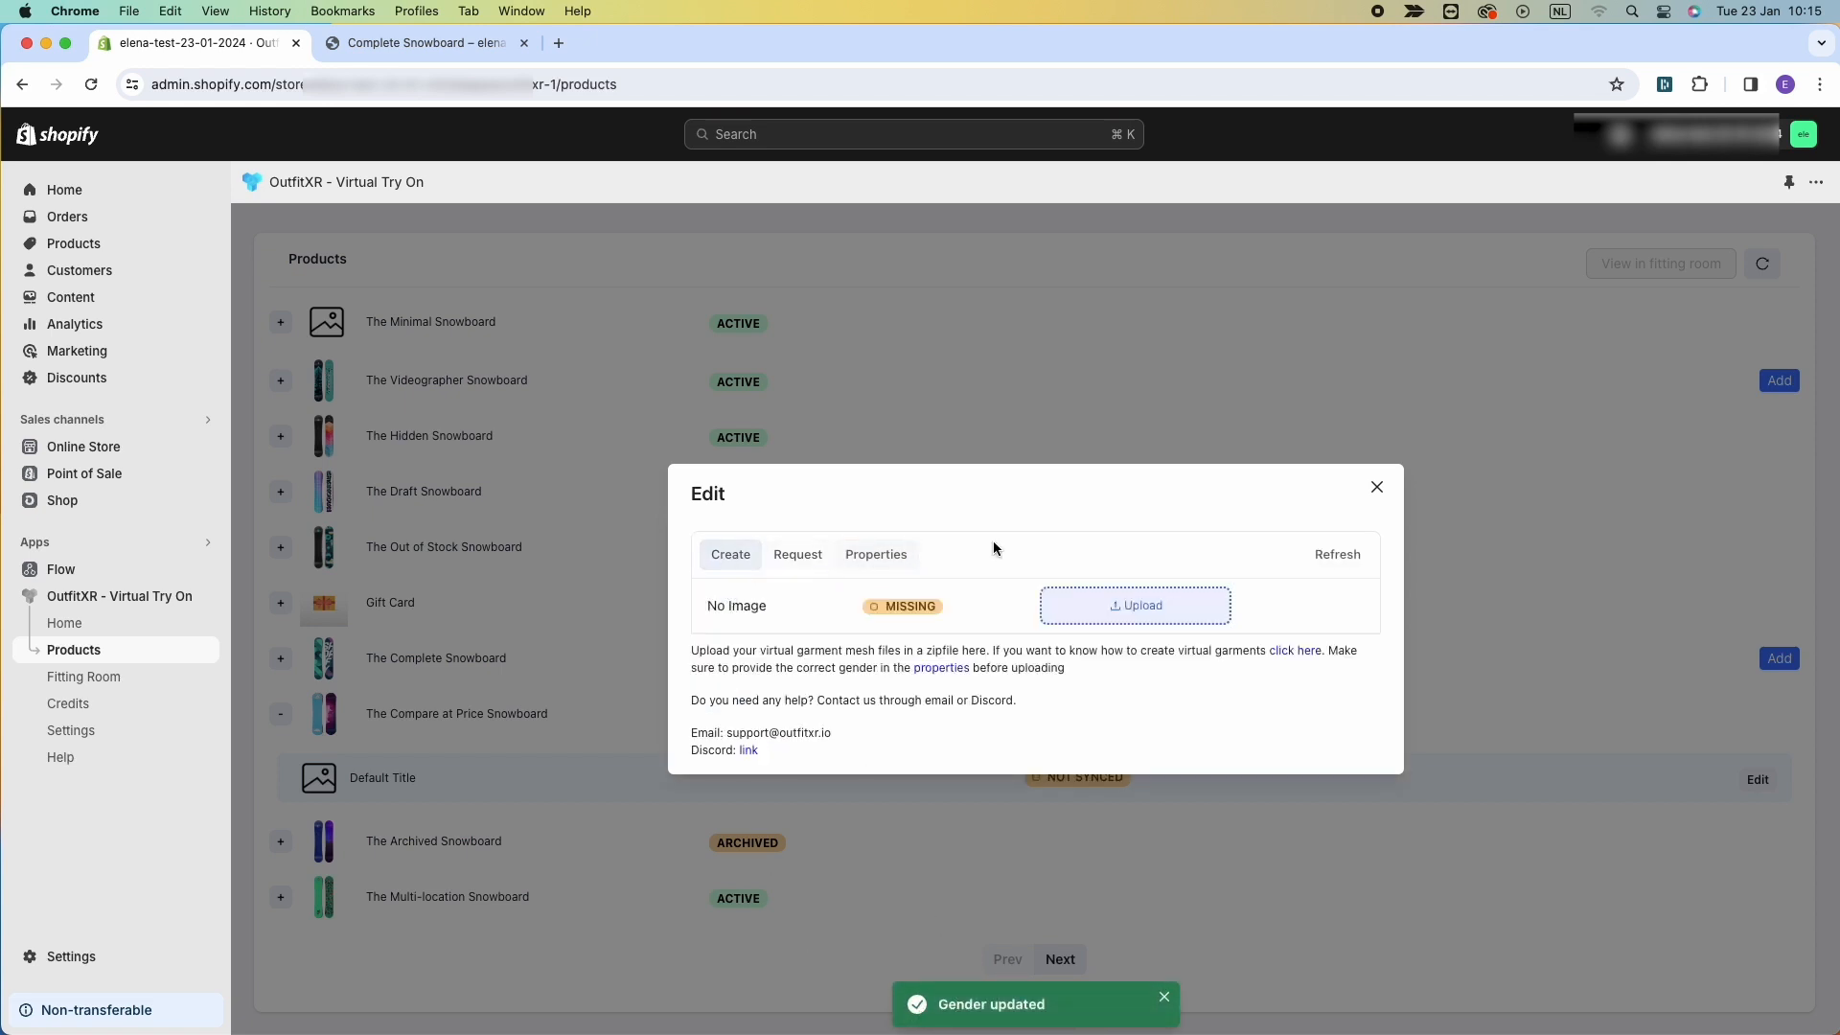
left_click(1174, 614)
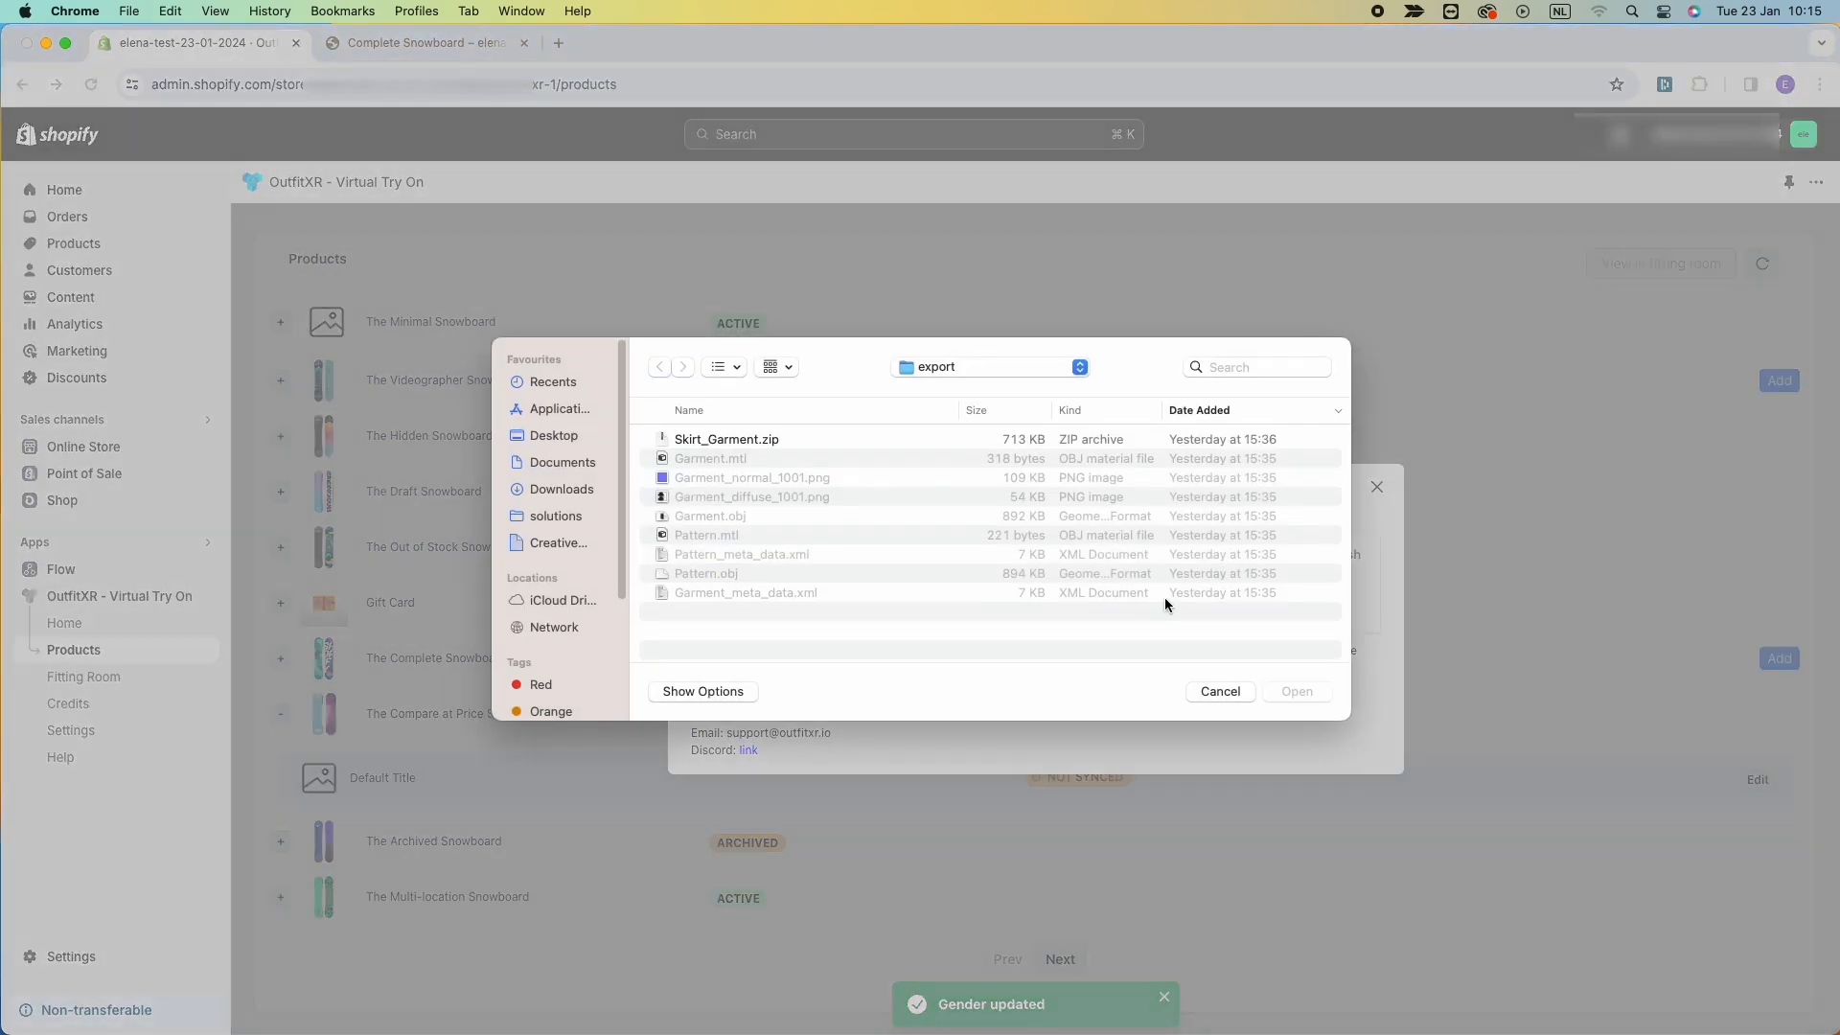
left_click(749, 439)
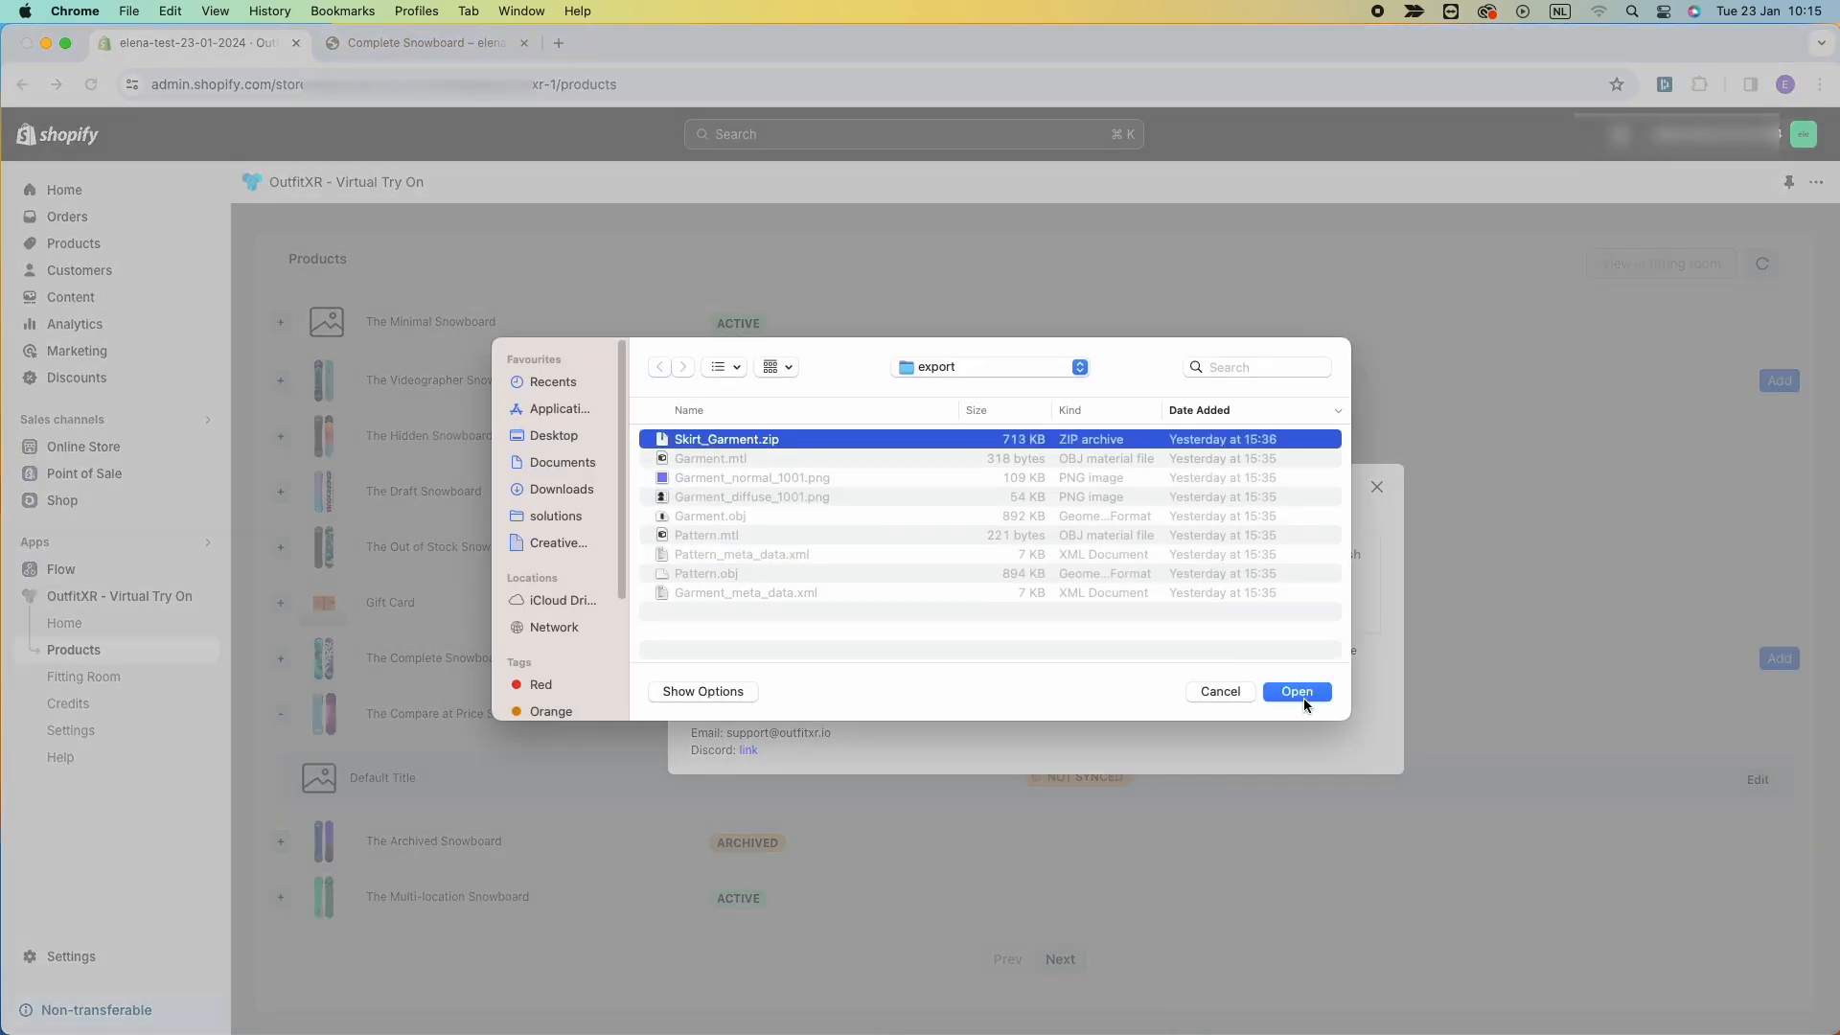
left_click(1301, 696)
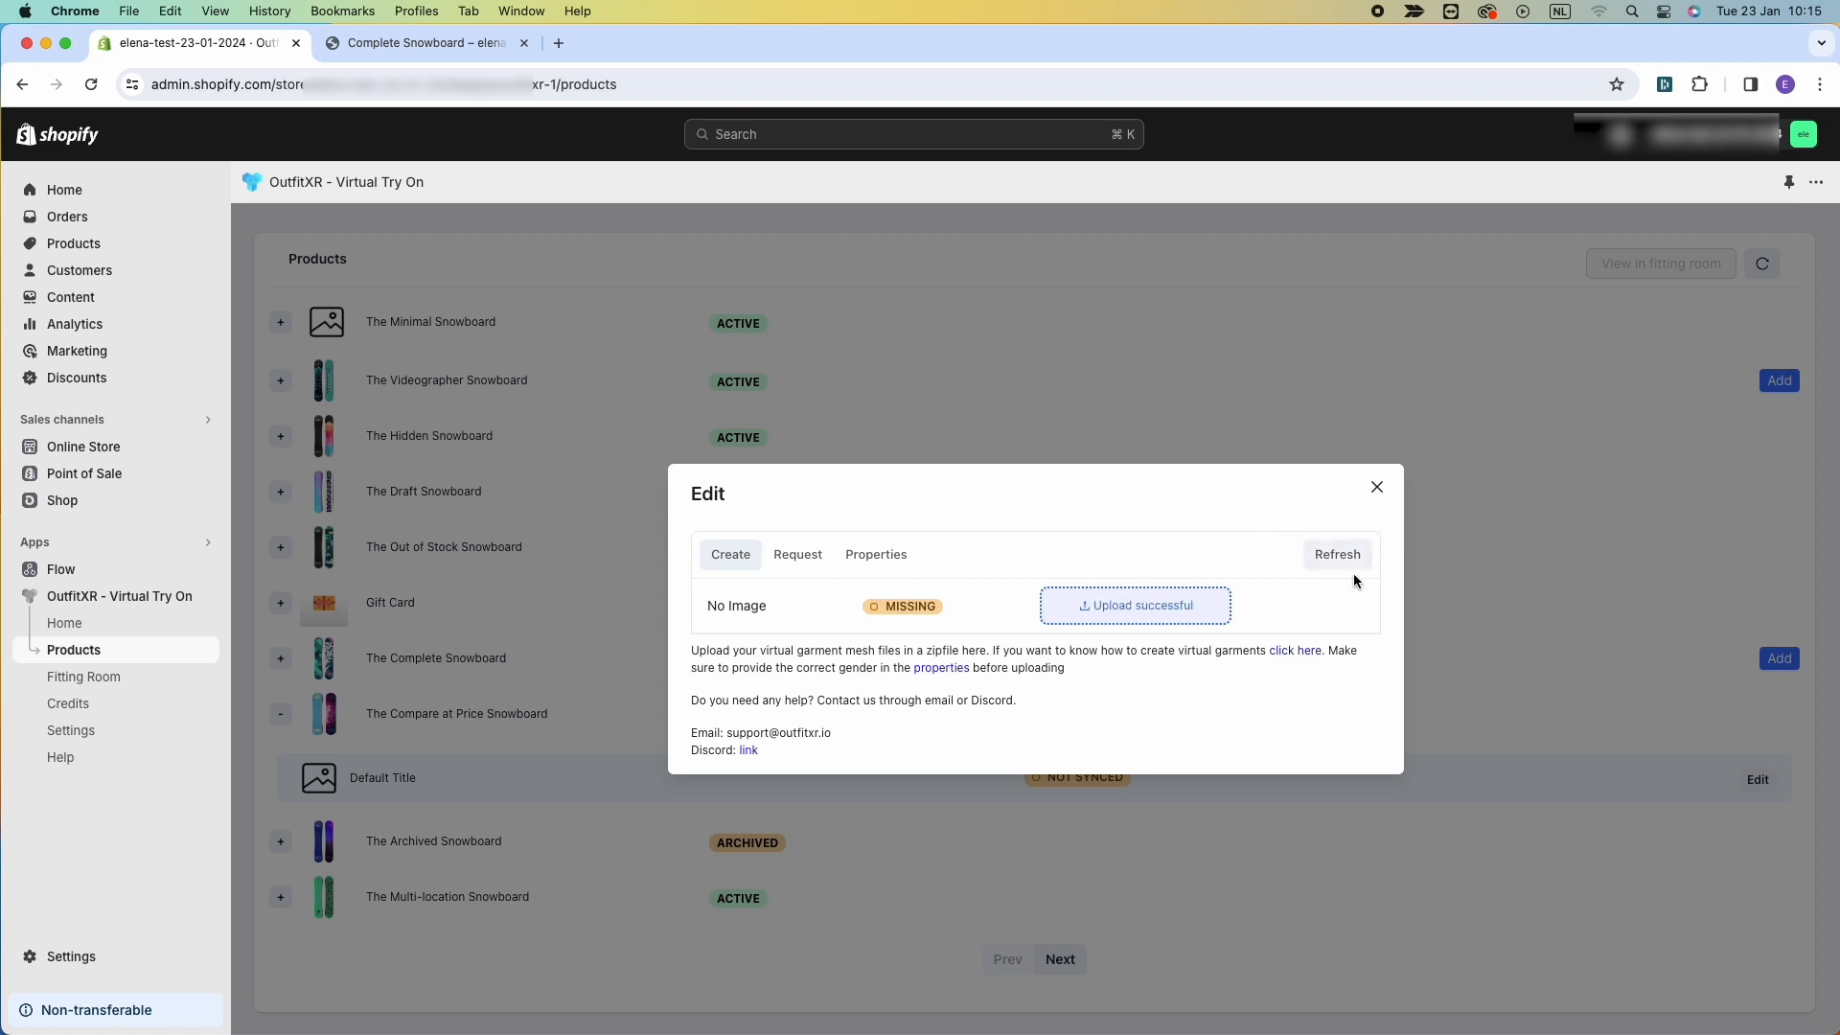
left_click(1332, 557)
left_click(1331, 556)
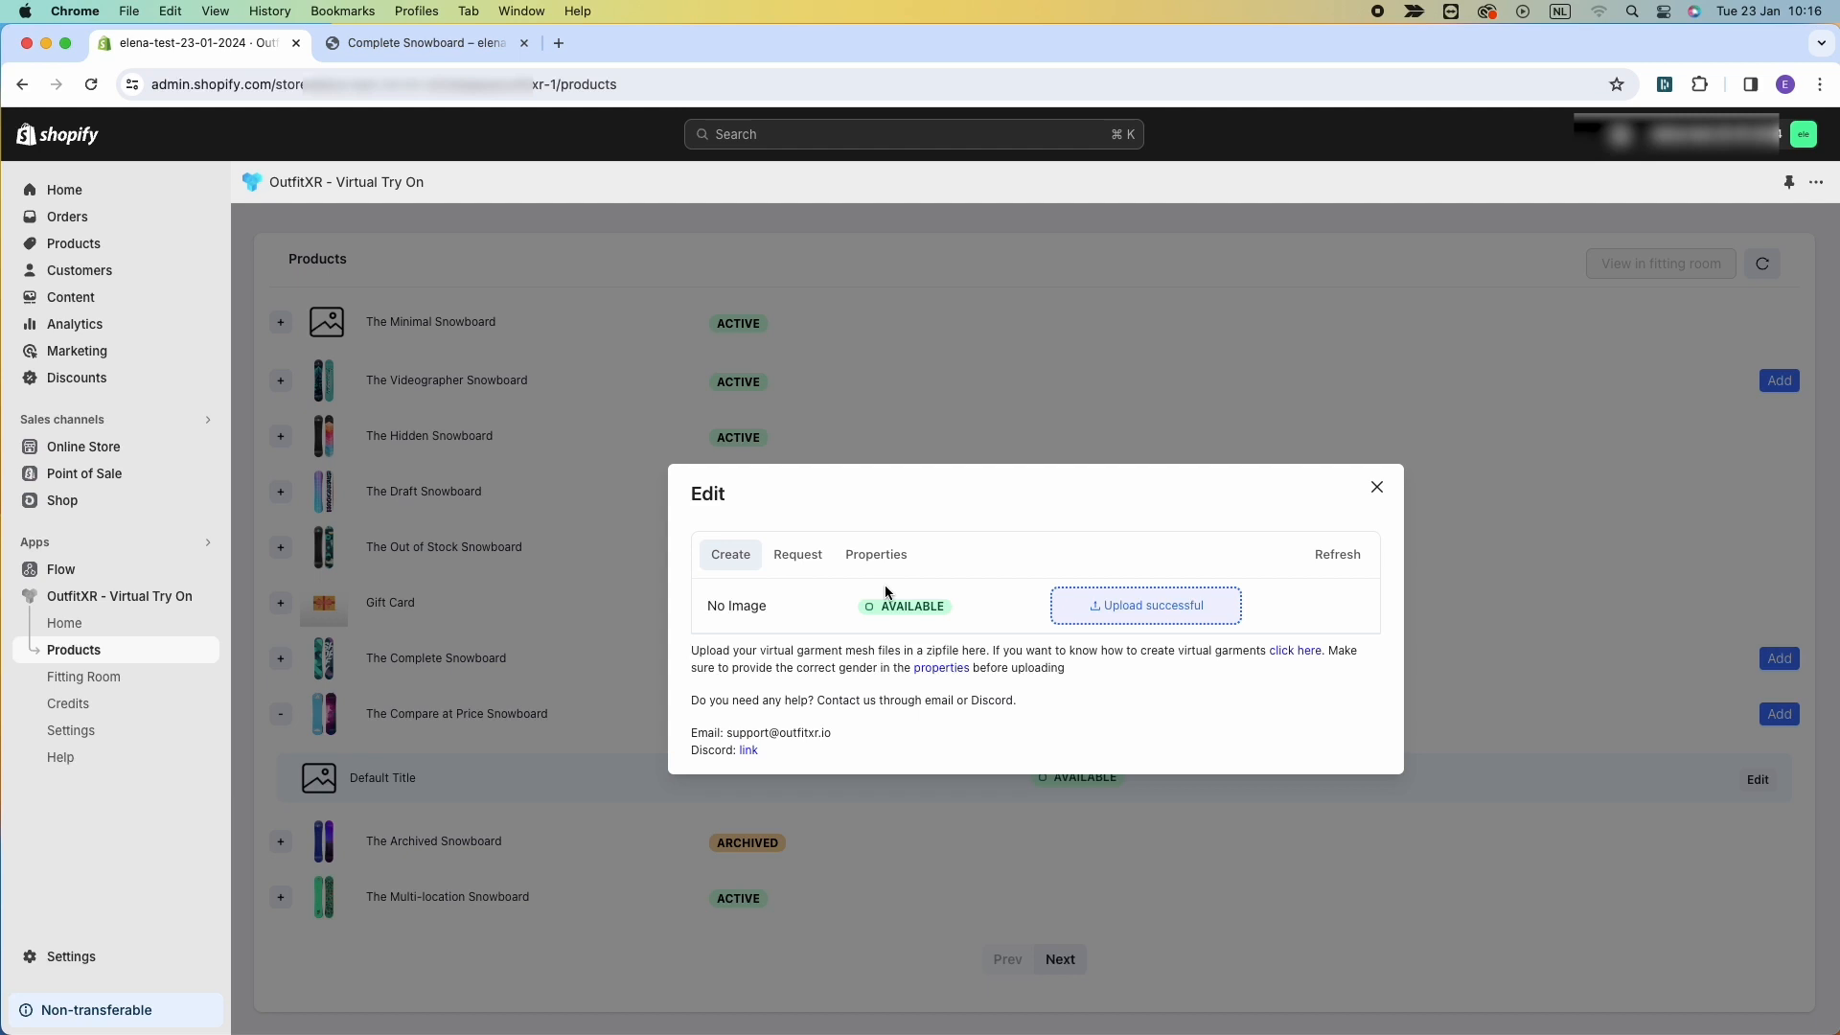
left_click(1377, 487)
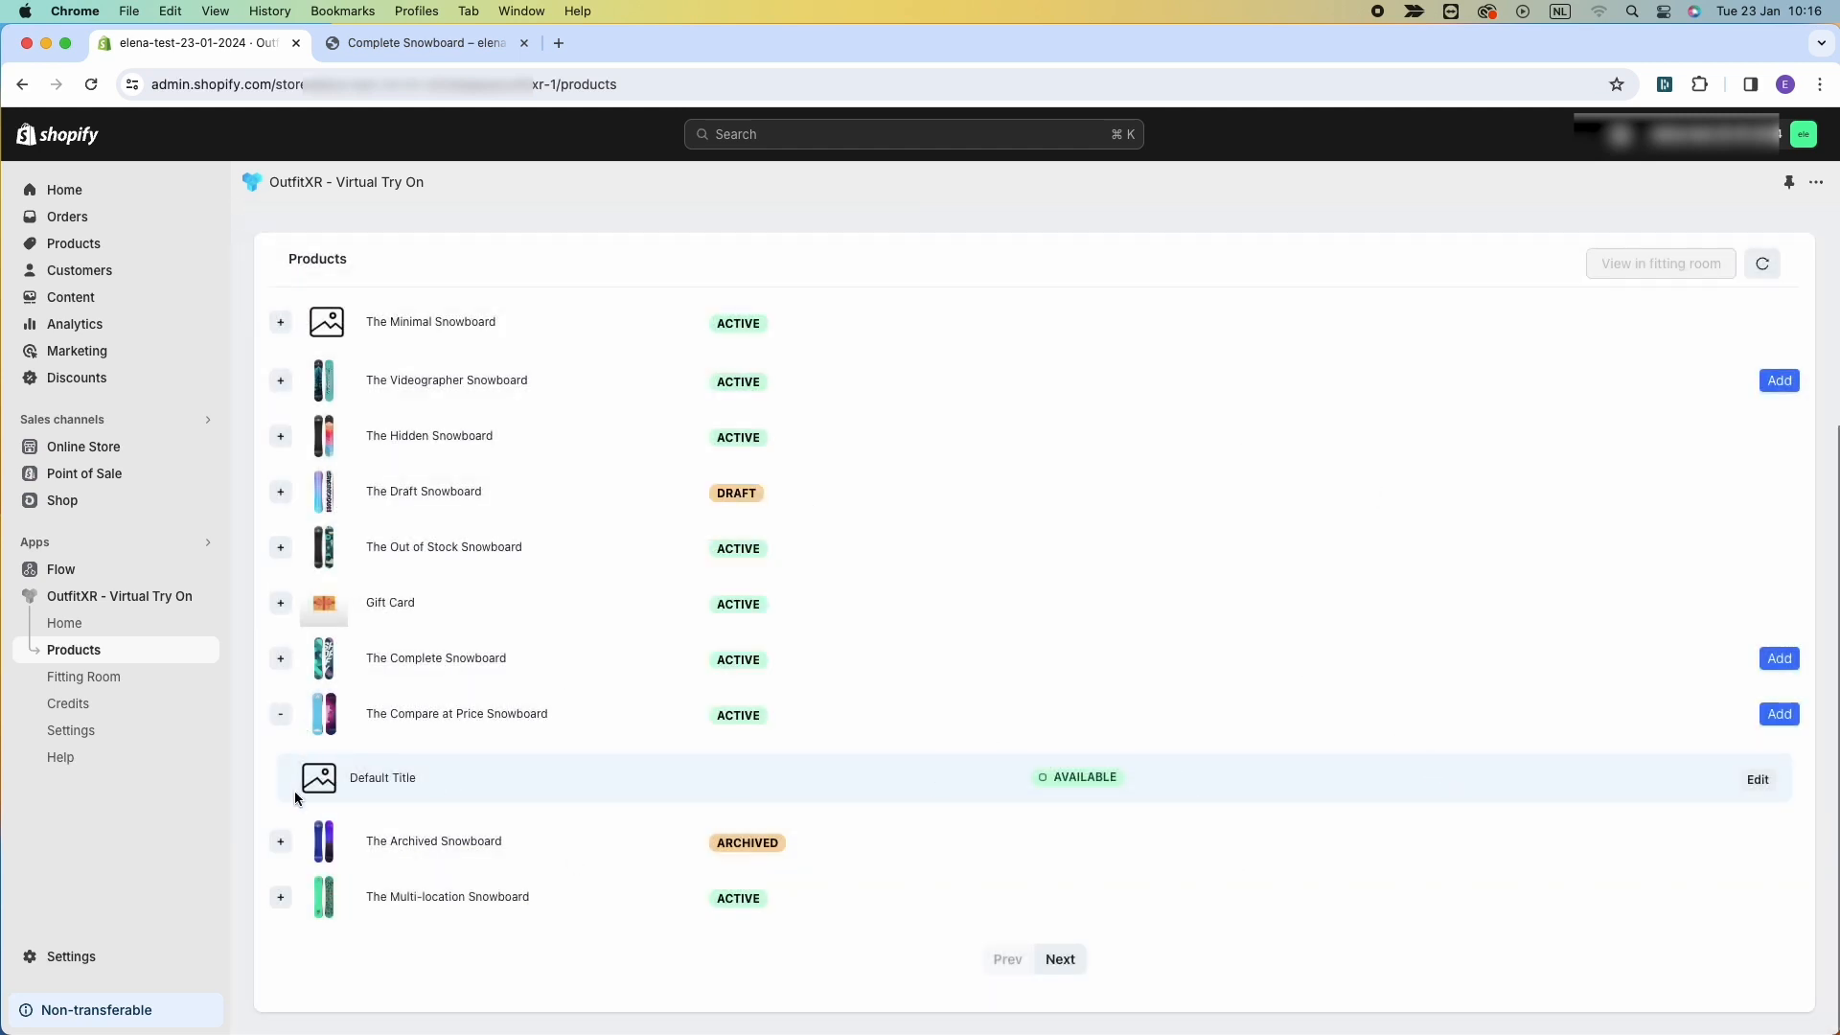
Add The Compare at Price Snowboard to the fitting room and open the fitting room to inspect its avatars.
left_click(280, 714)
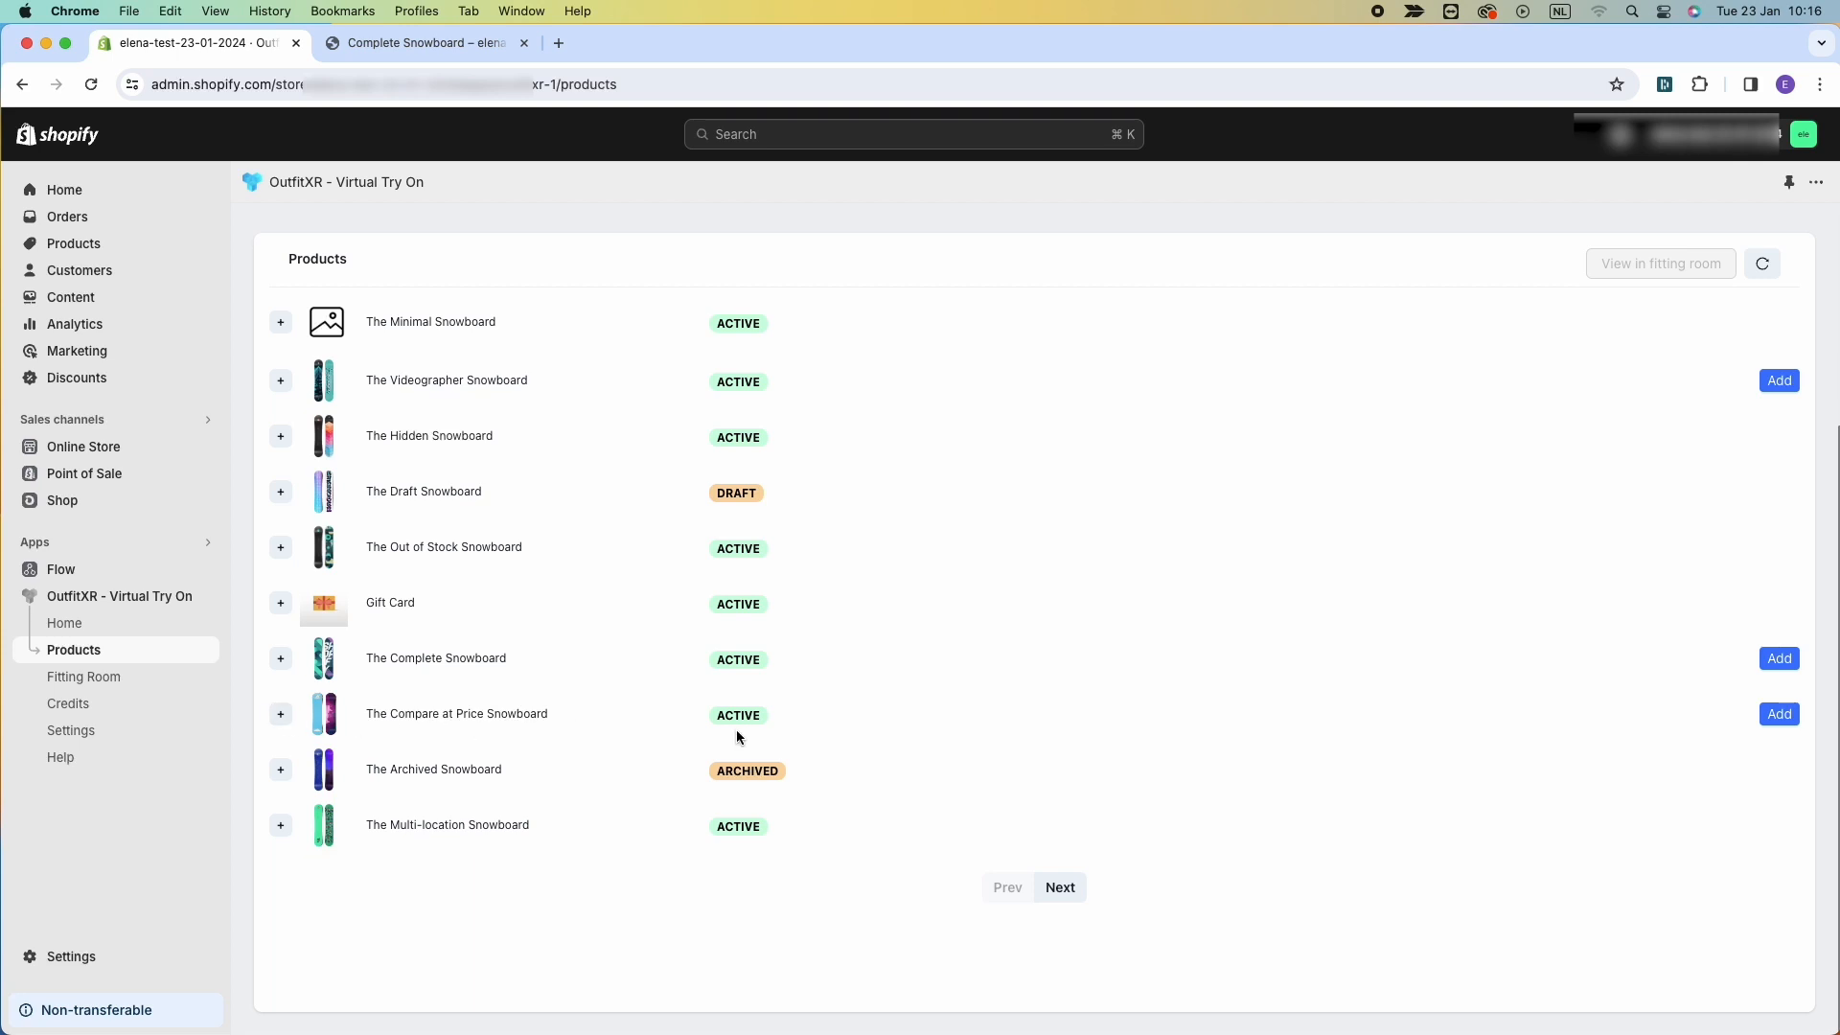
left_click(1774, 717)
left_click(1660, 266)
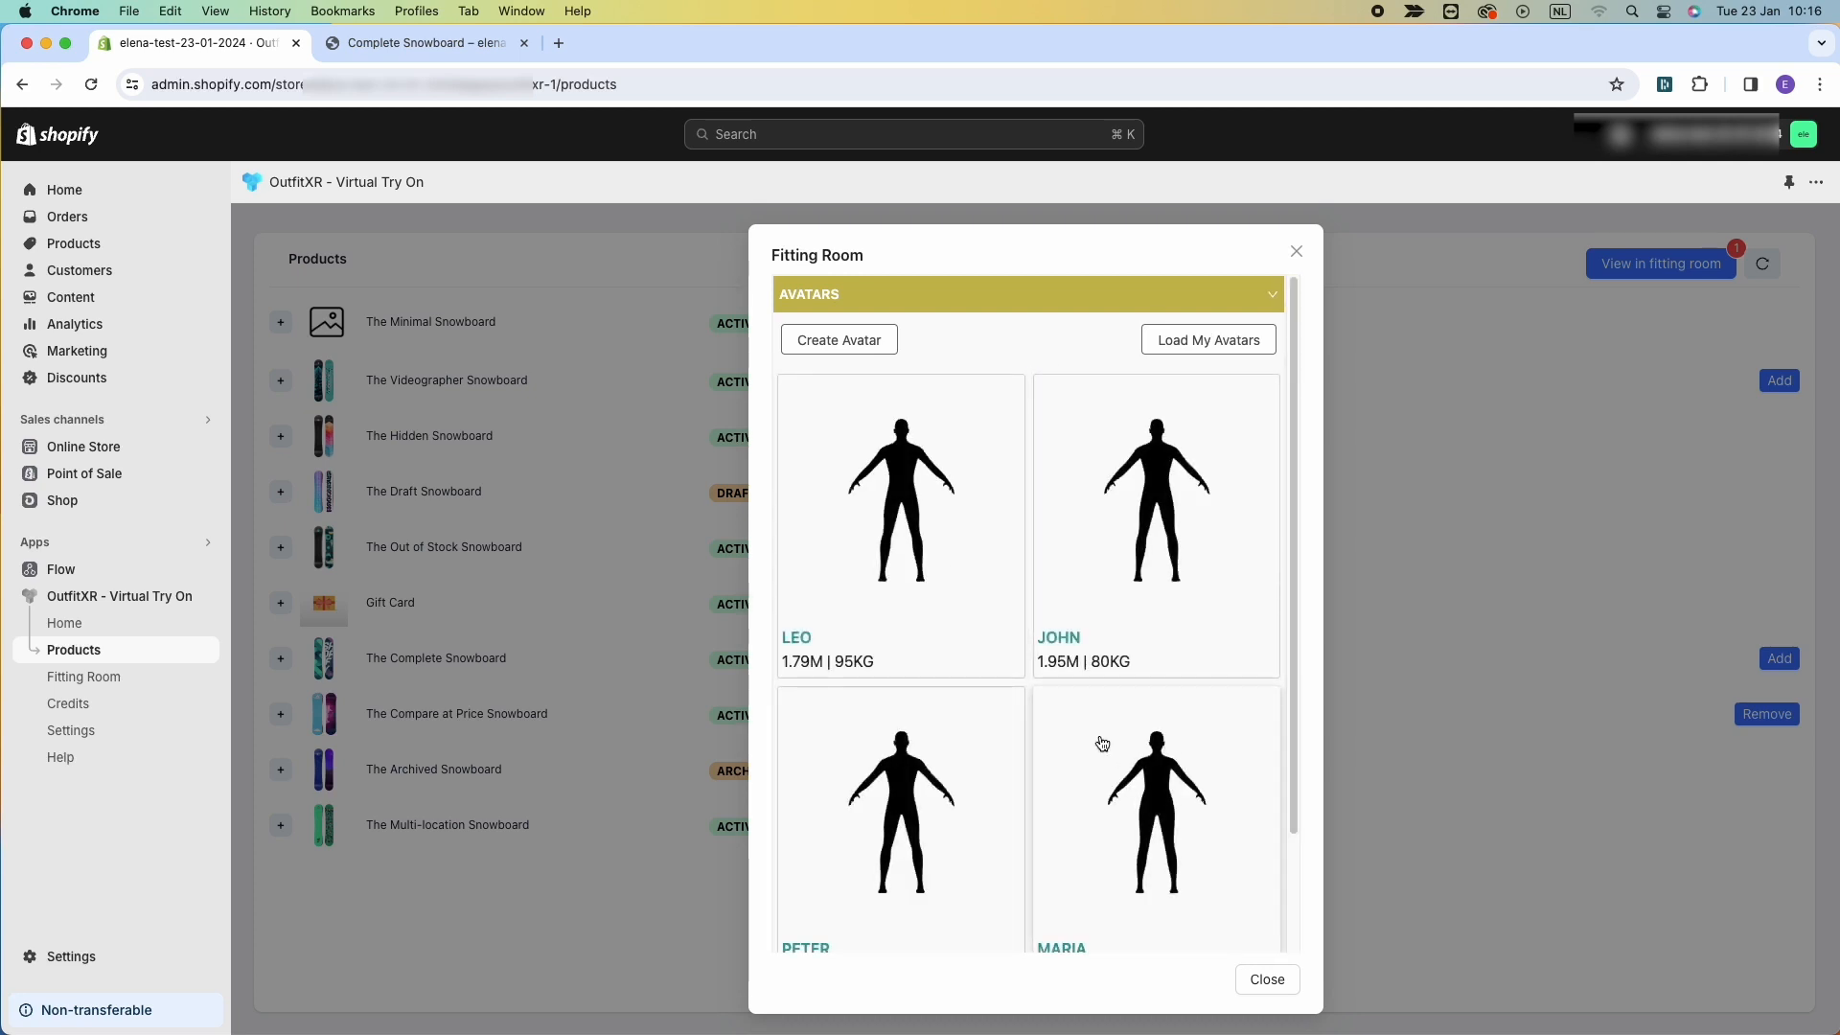
scroll(1100, 744, "down", 3)
scroll(1091, 722, "up", 3)
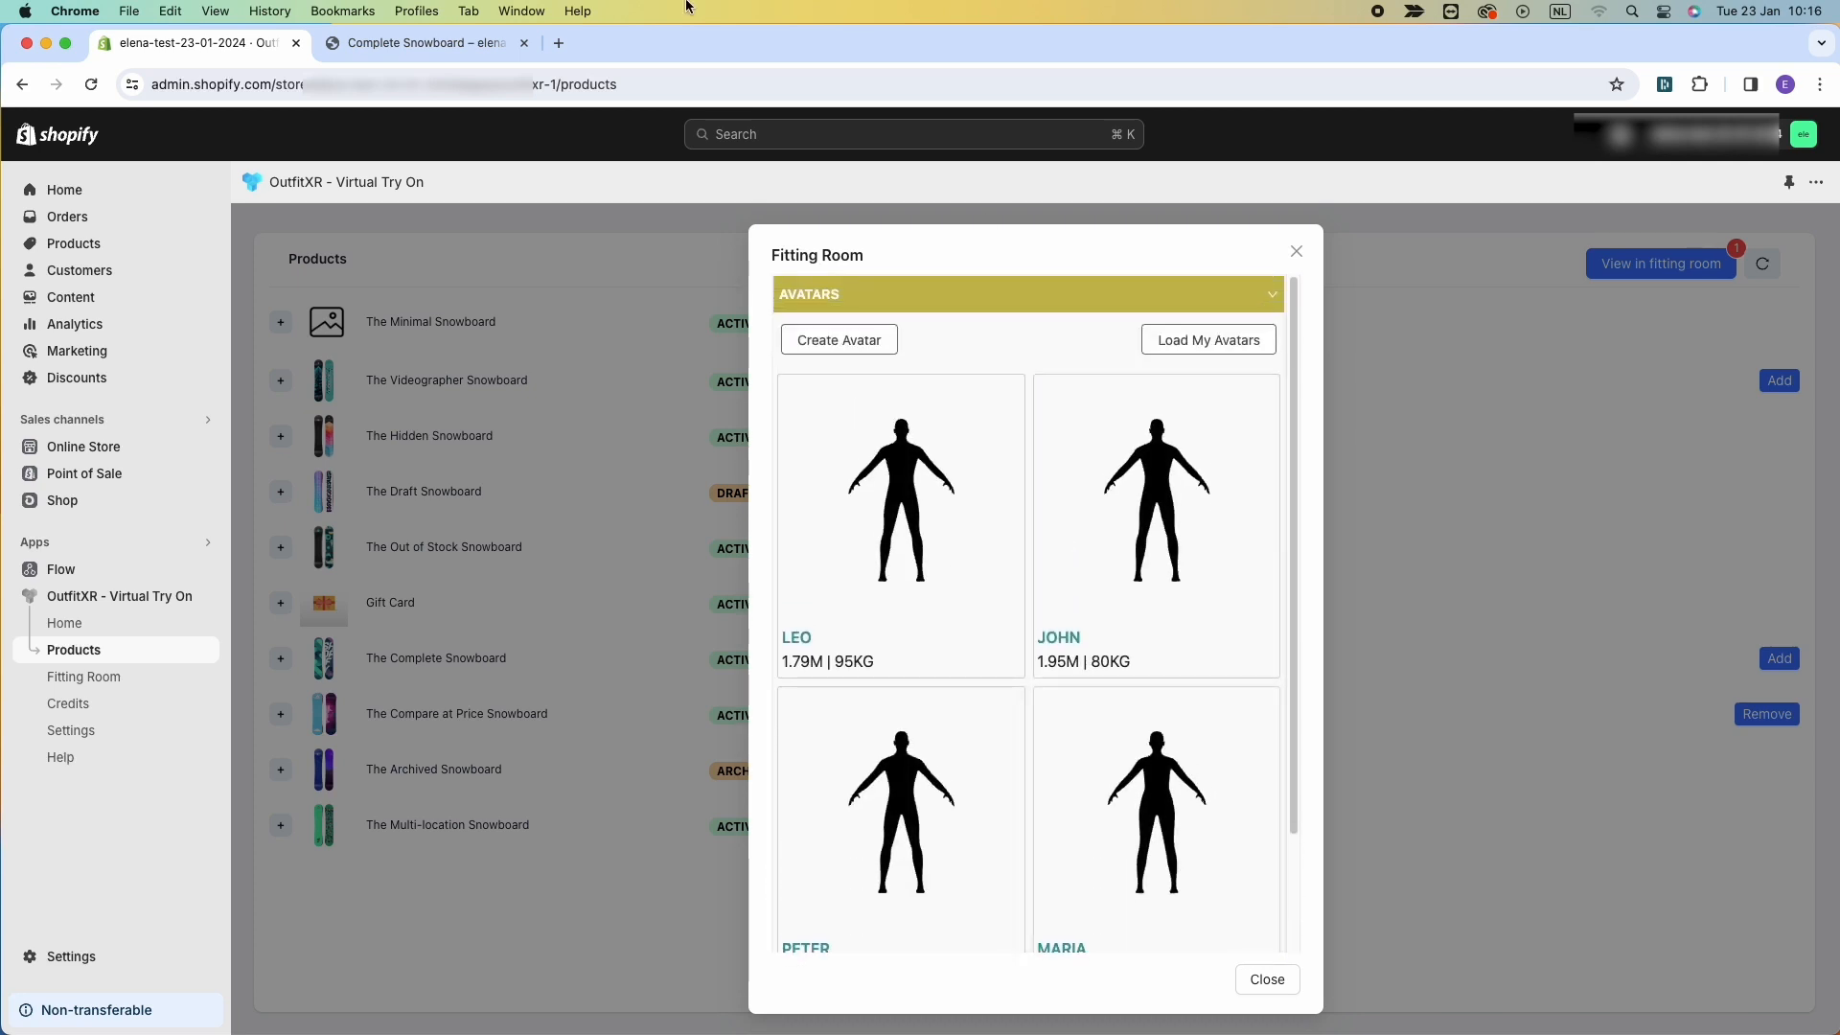
left_click(1296, 253)
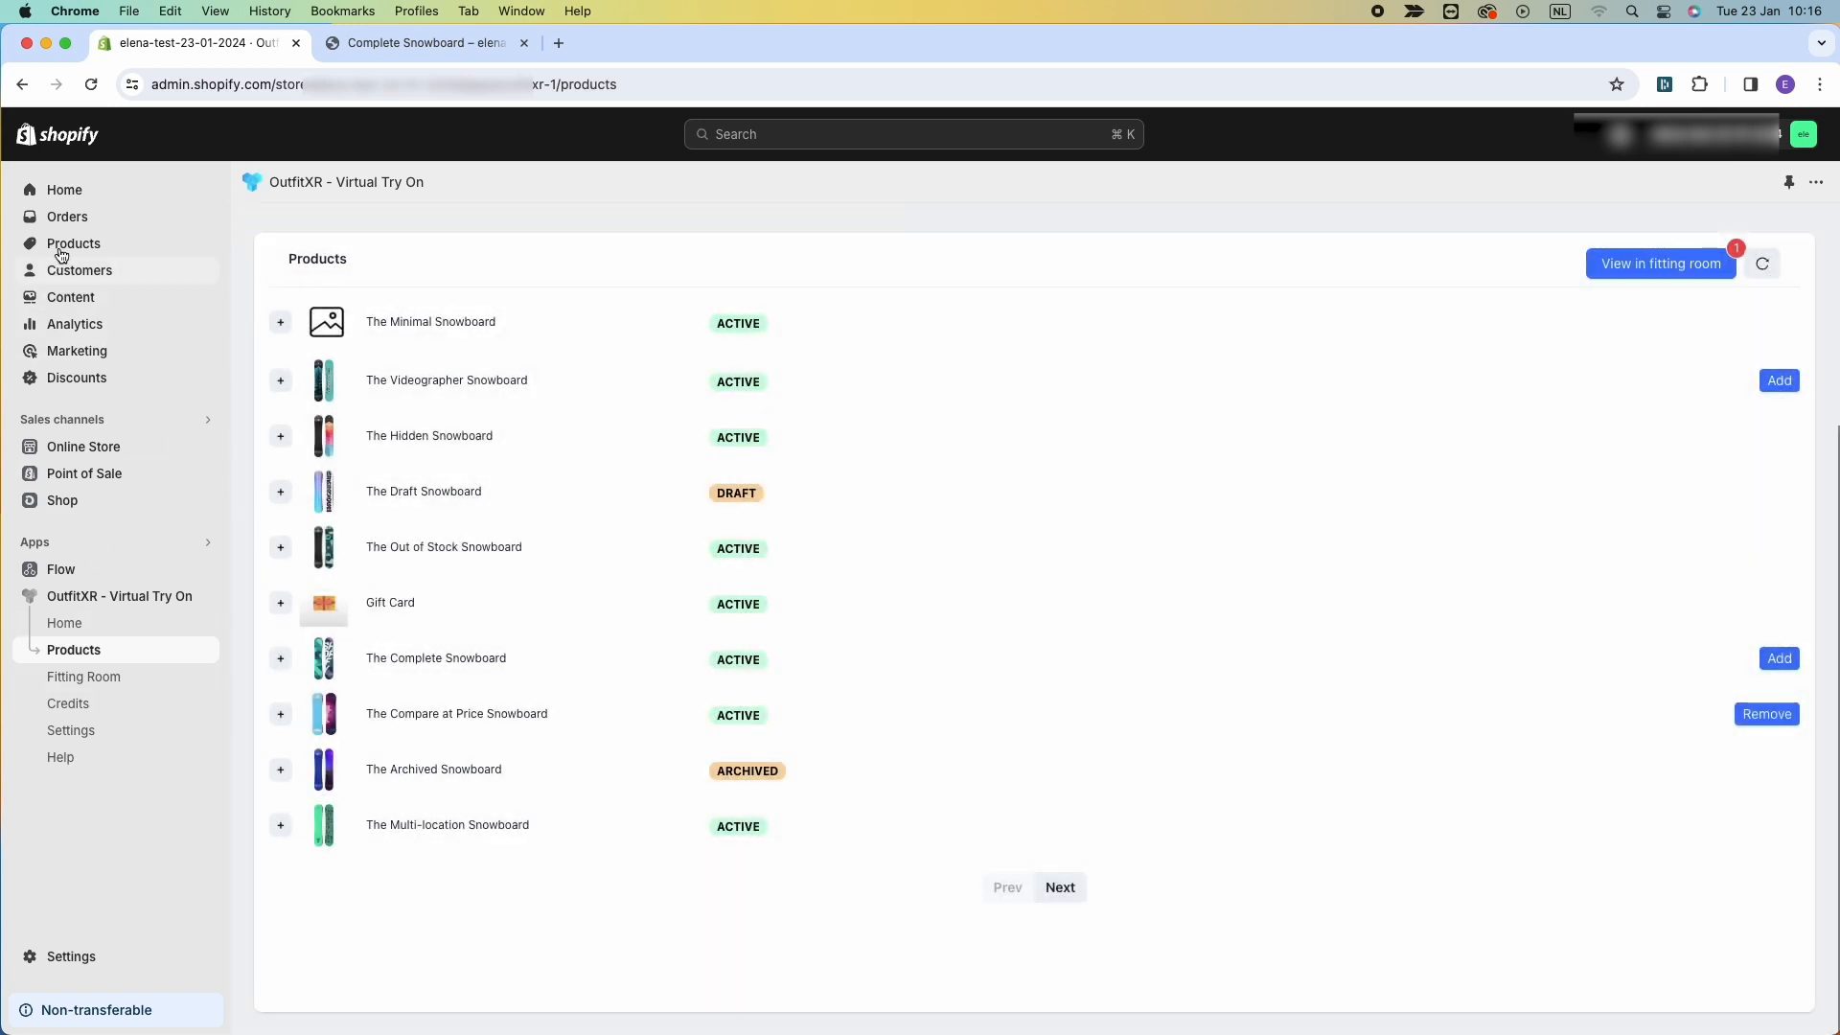
Preview The Compare at Price Snowboard on the online store from the Shopify products list.
left_click(65, 246)
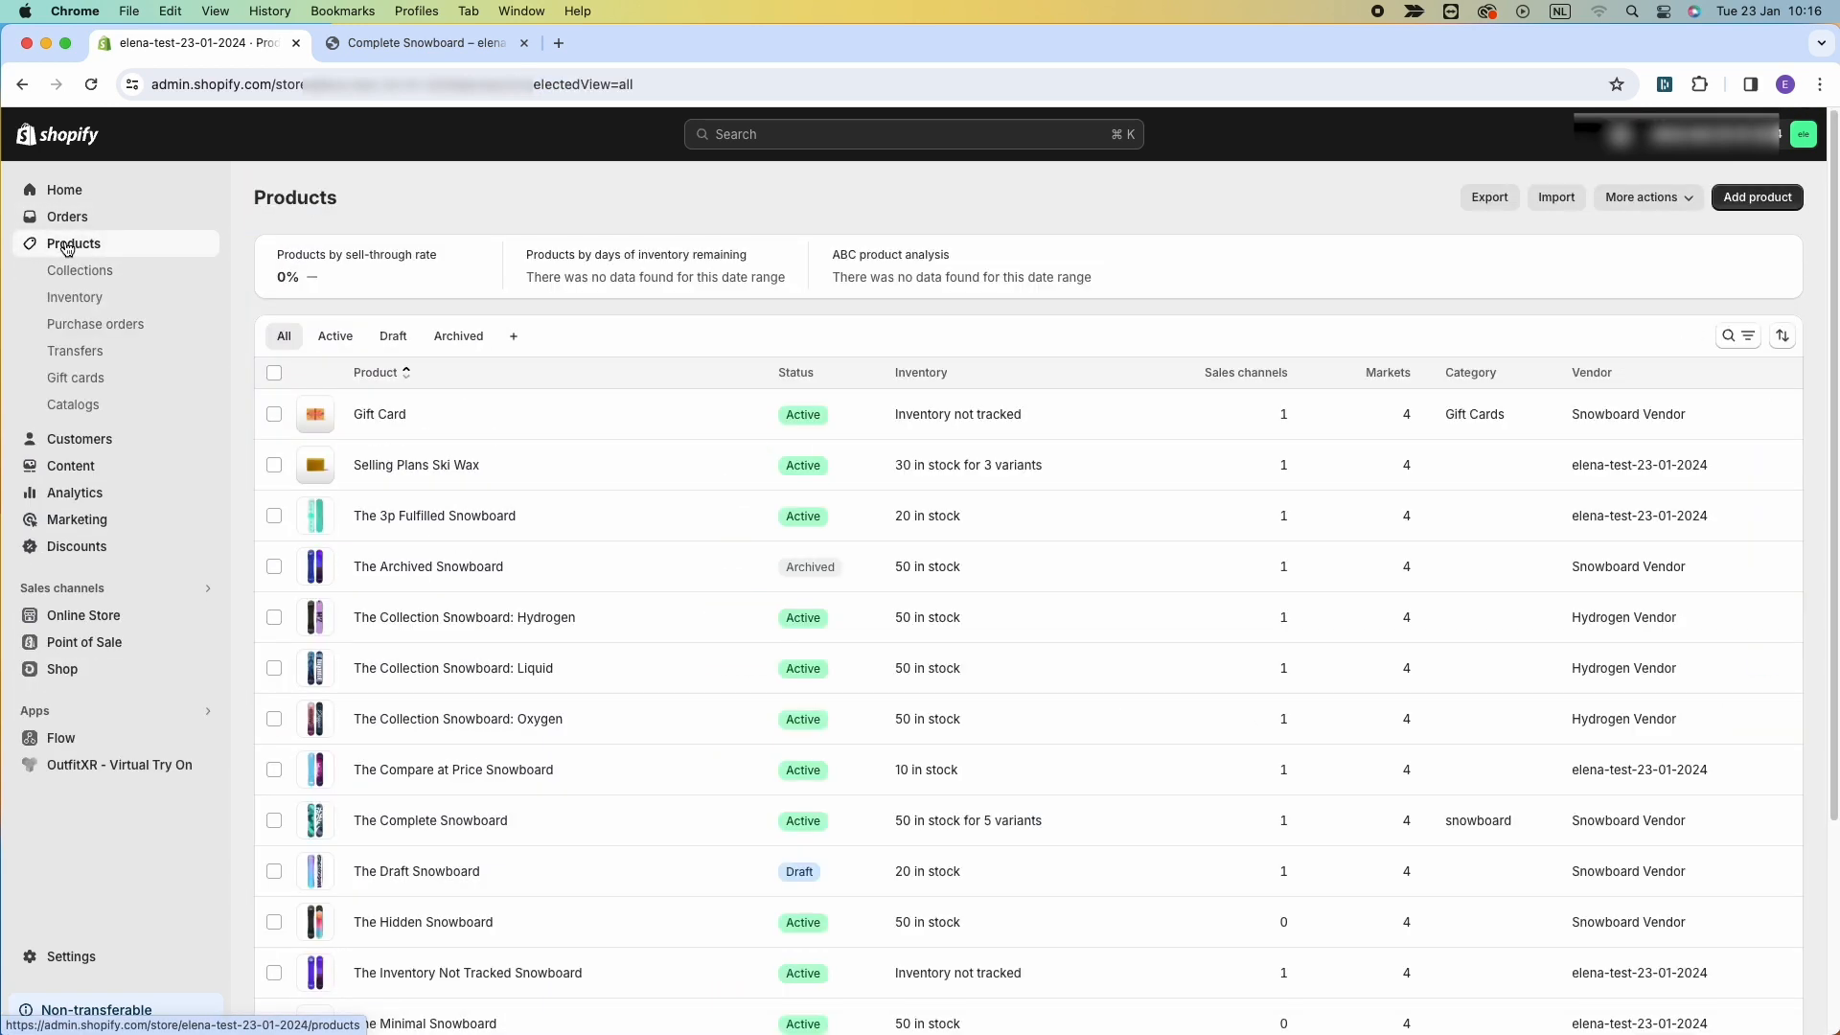
scroll(456, 704, "down", 2)
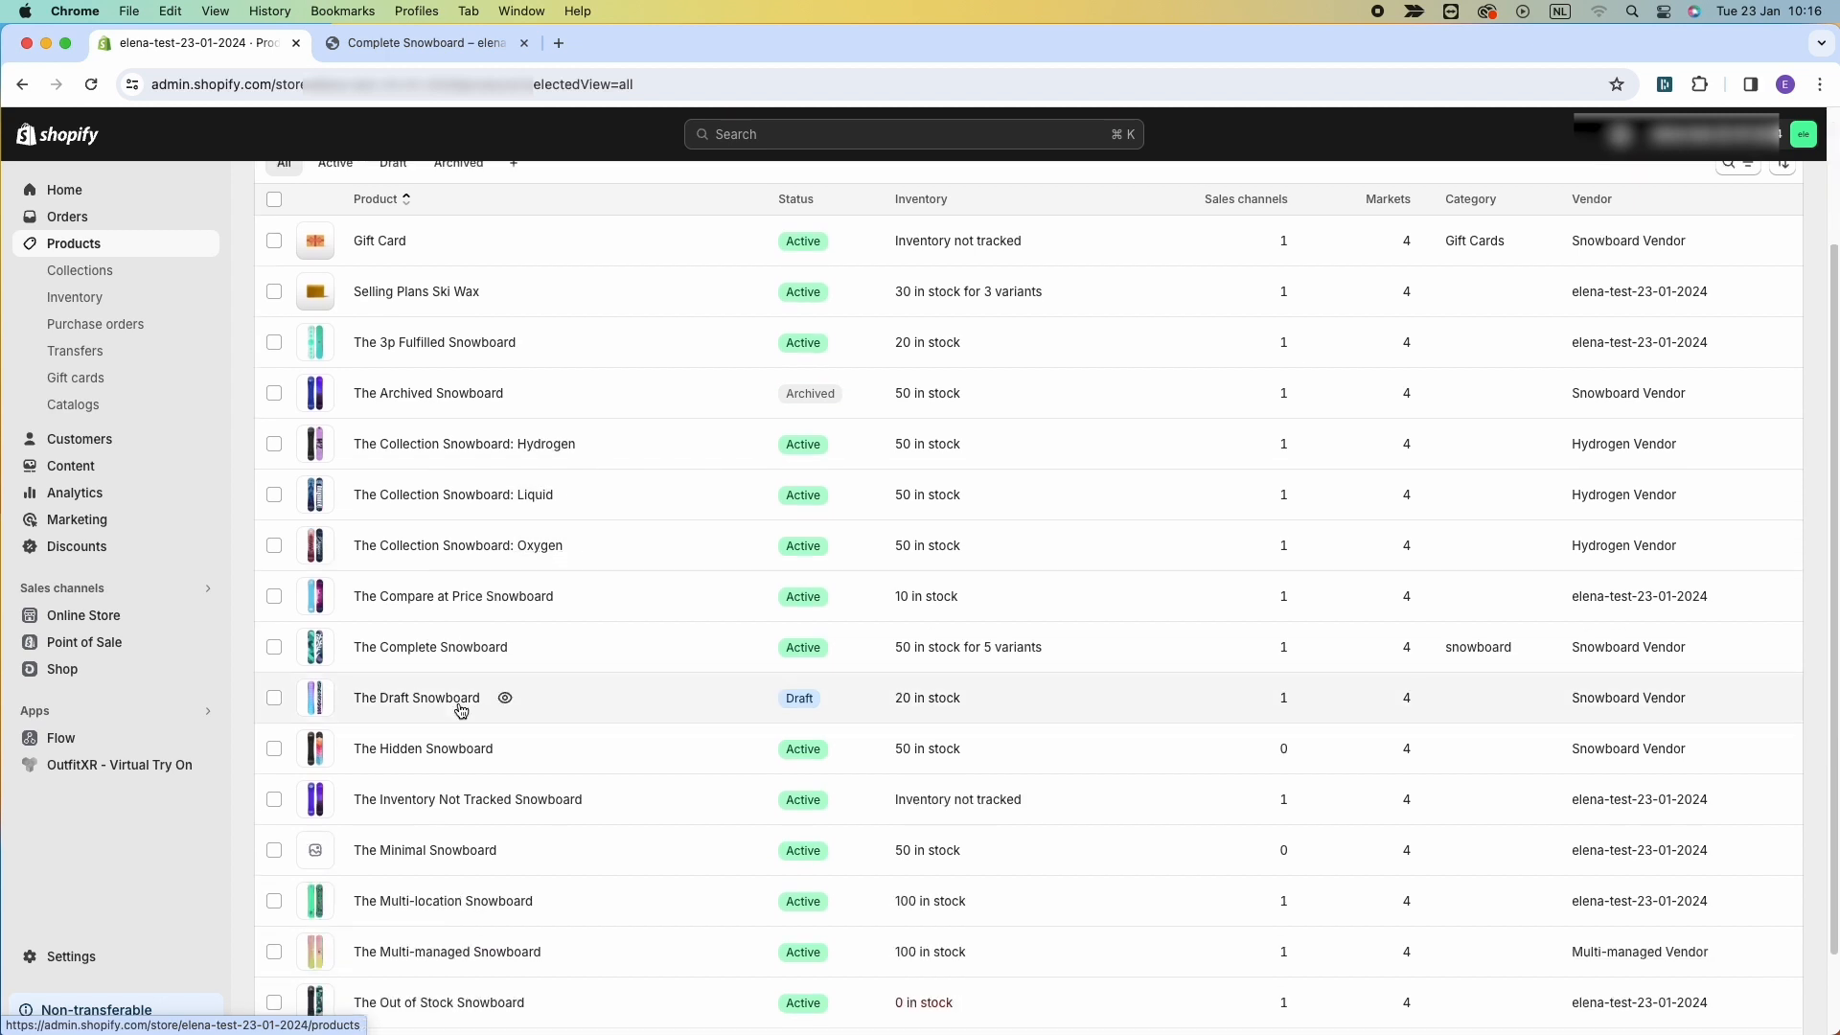
scroll(461, 710, "down", 1)
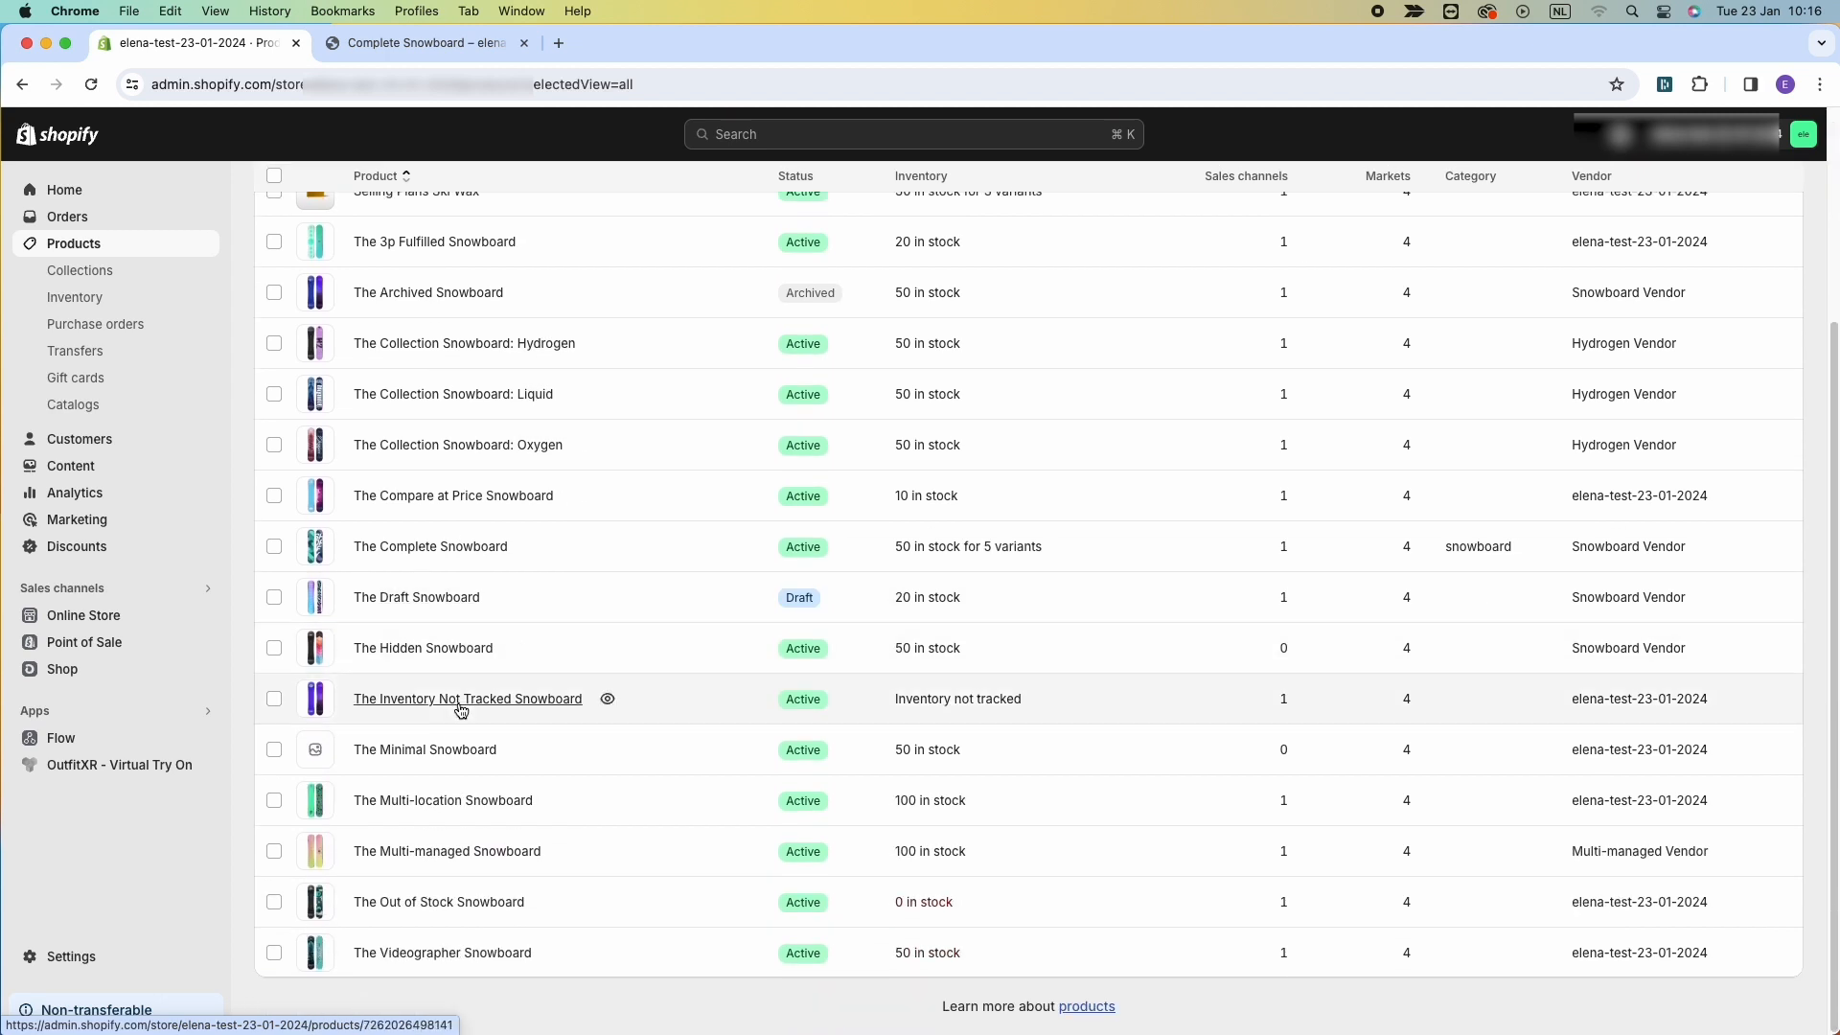
scroll(431, 589, "up", 2)
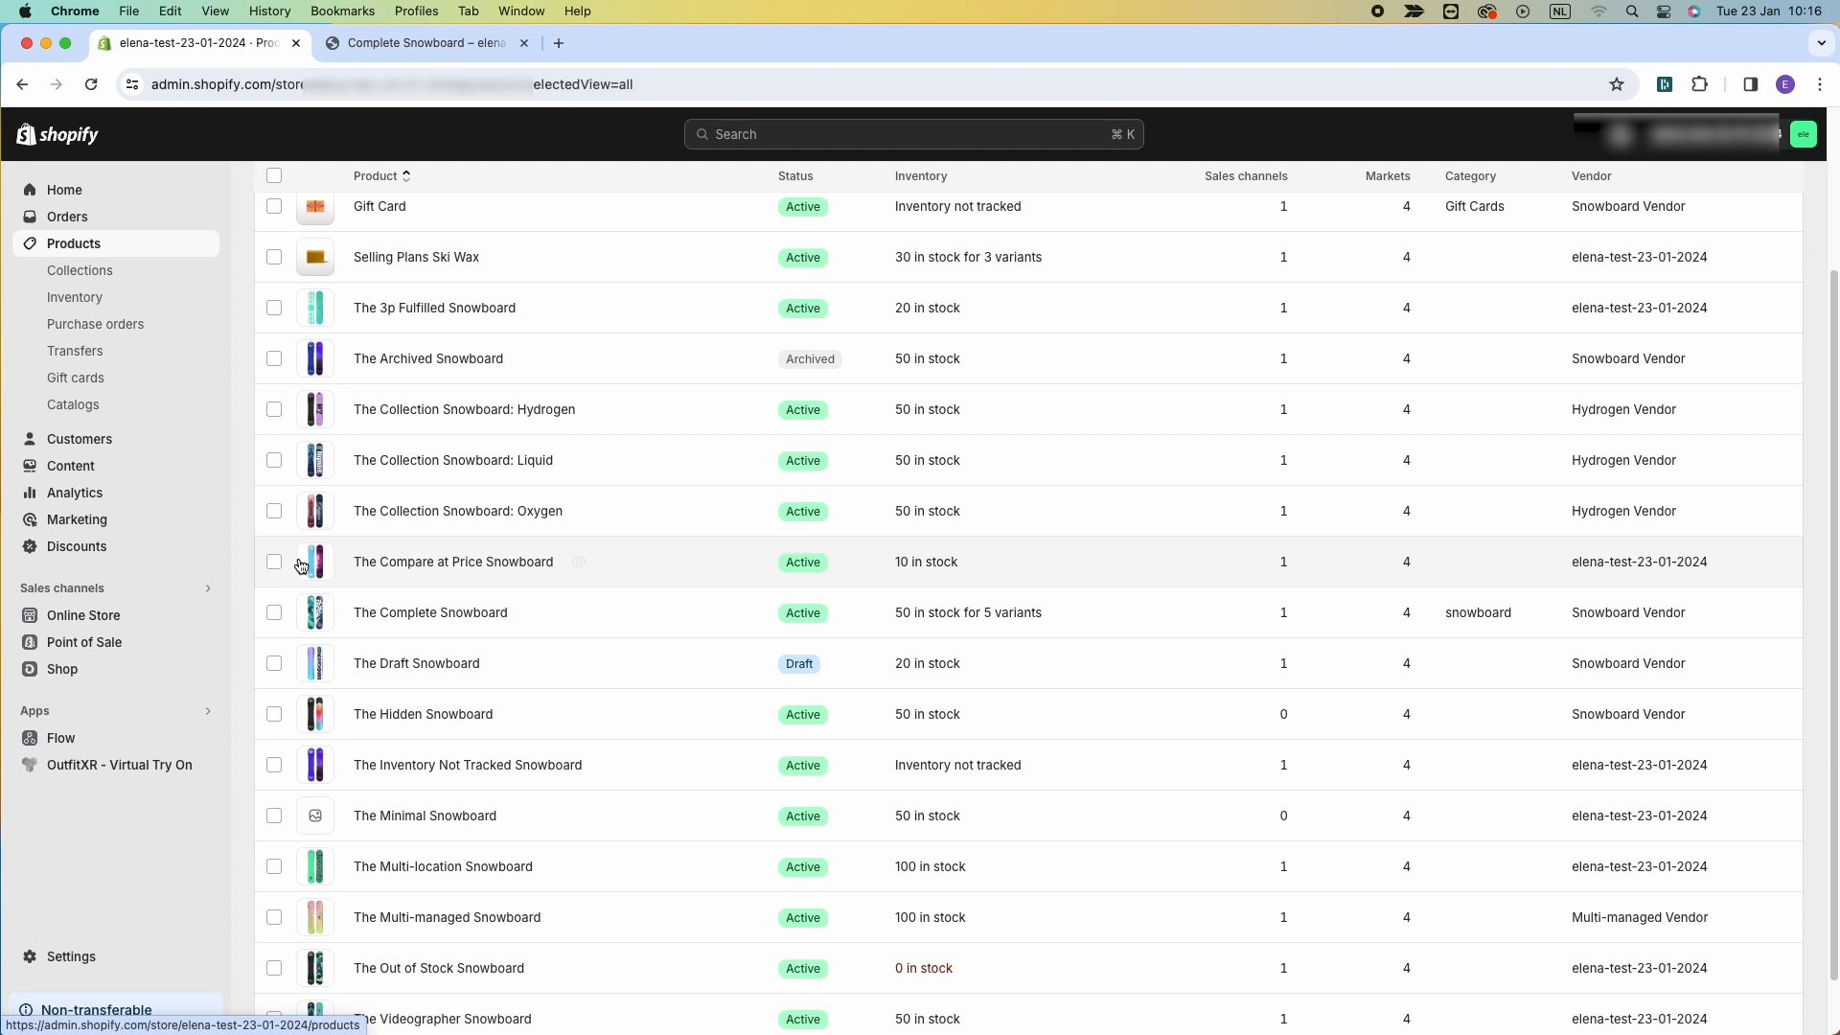
left_click(579, 561)
left_click(753, 44)
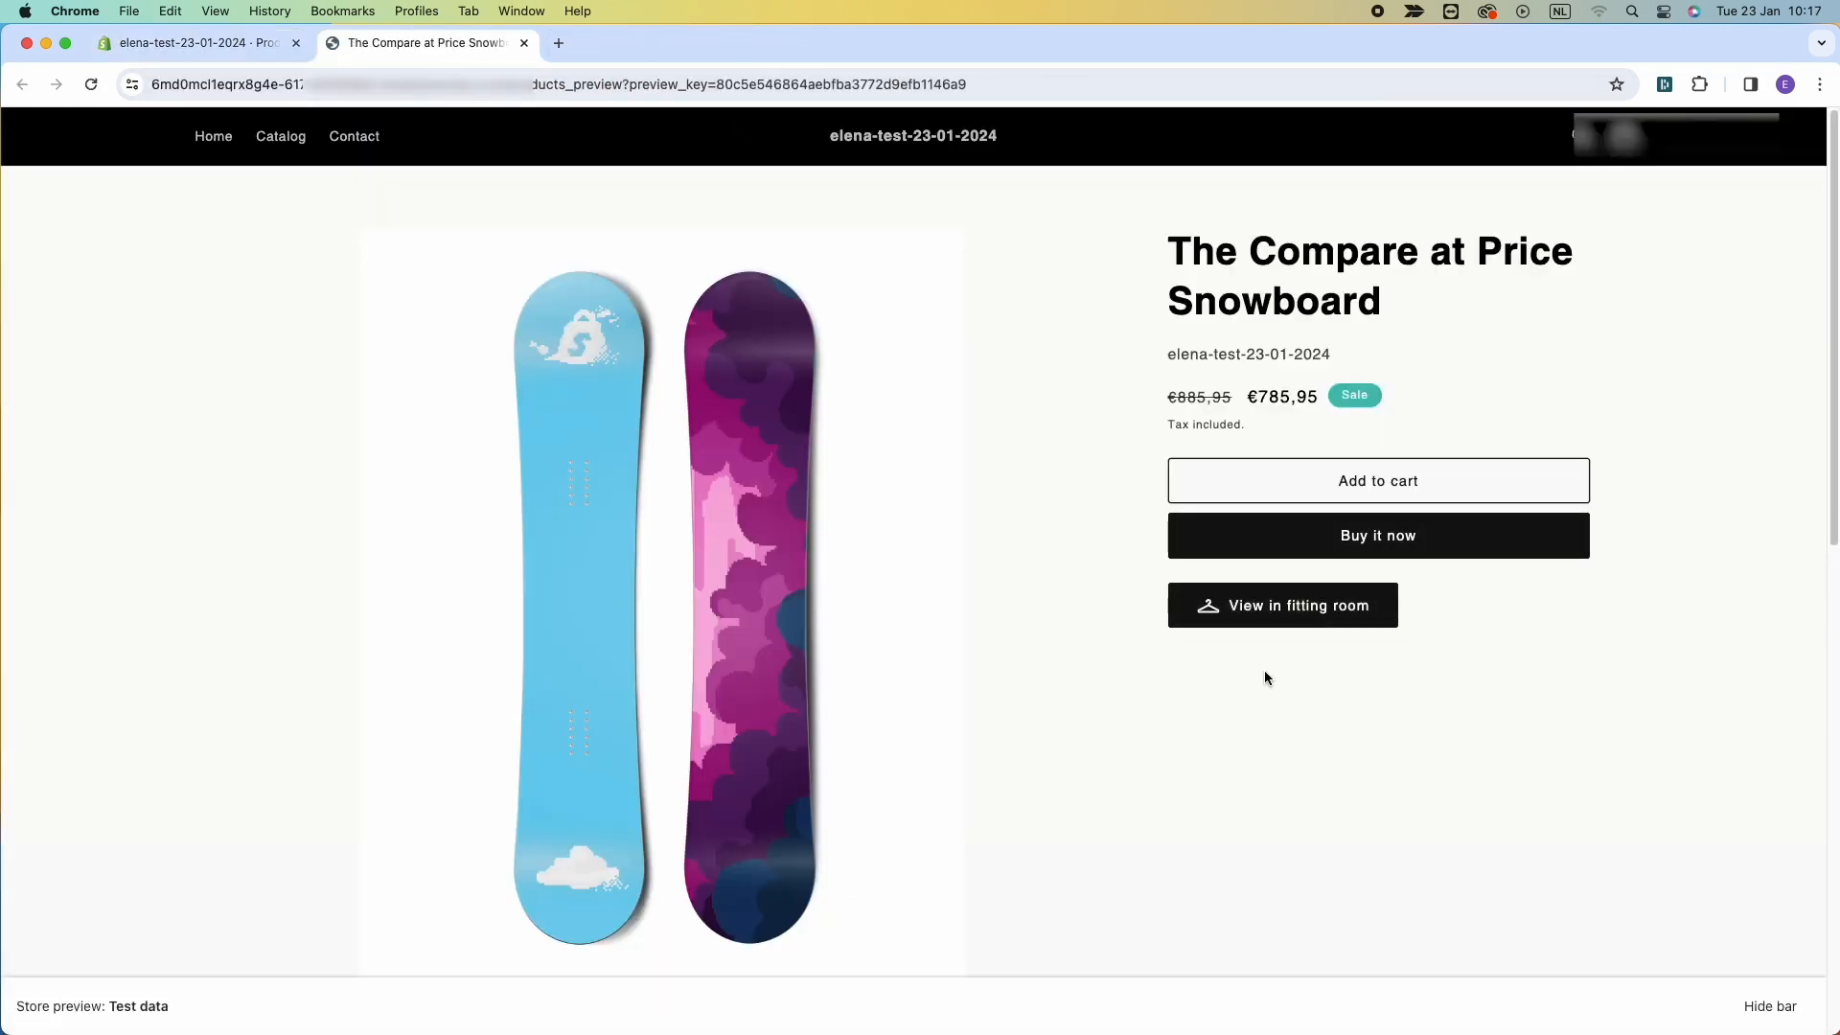
Book a new fitting room from the product page, choose the Maria avatar and create the fitting room.
left_click(1263, 607)
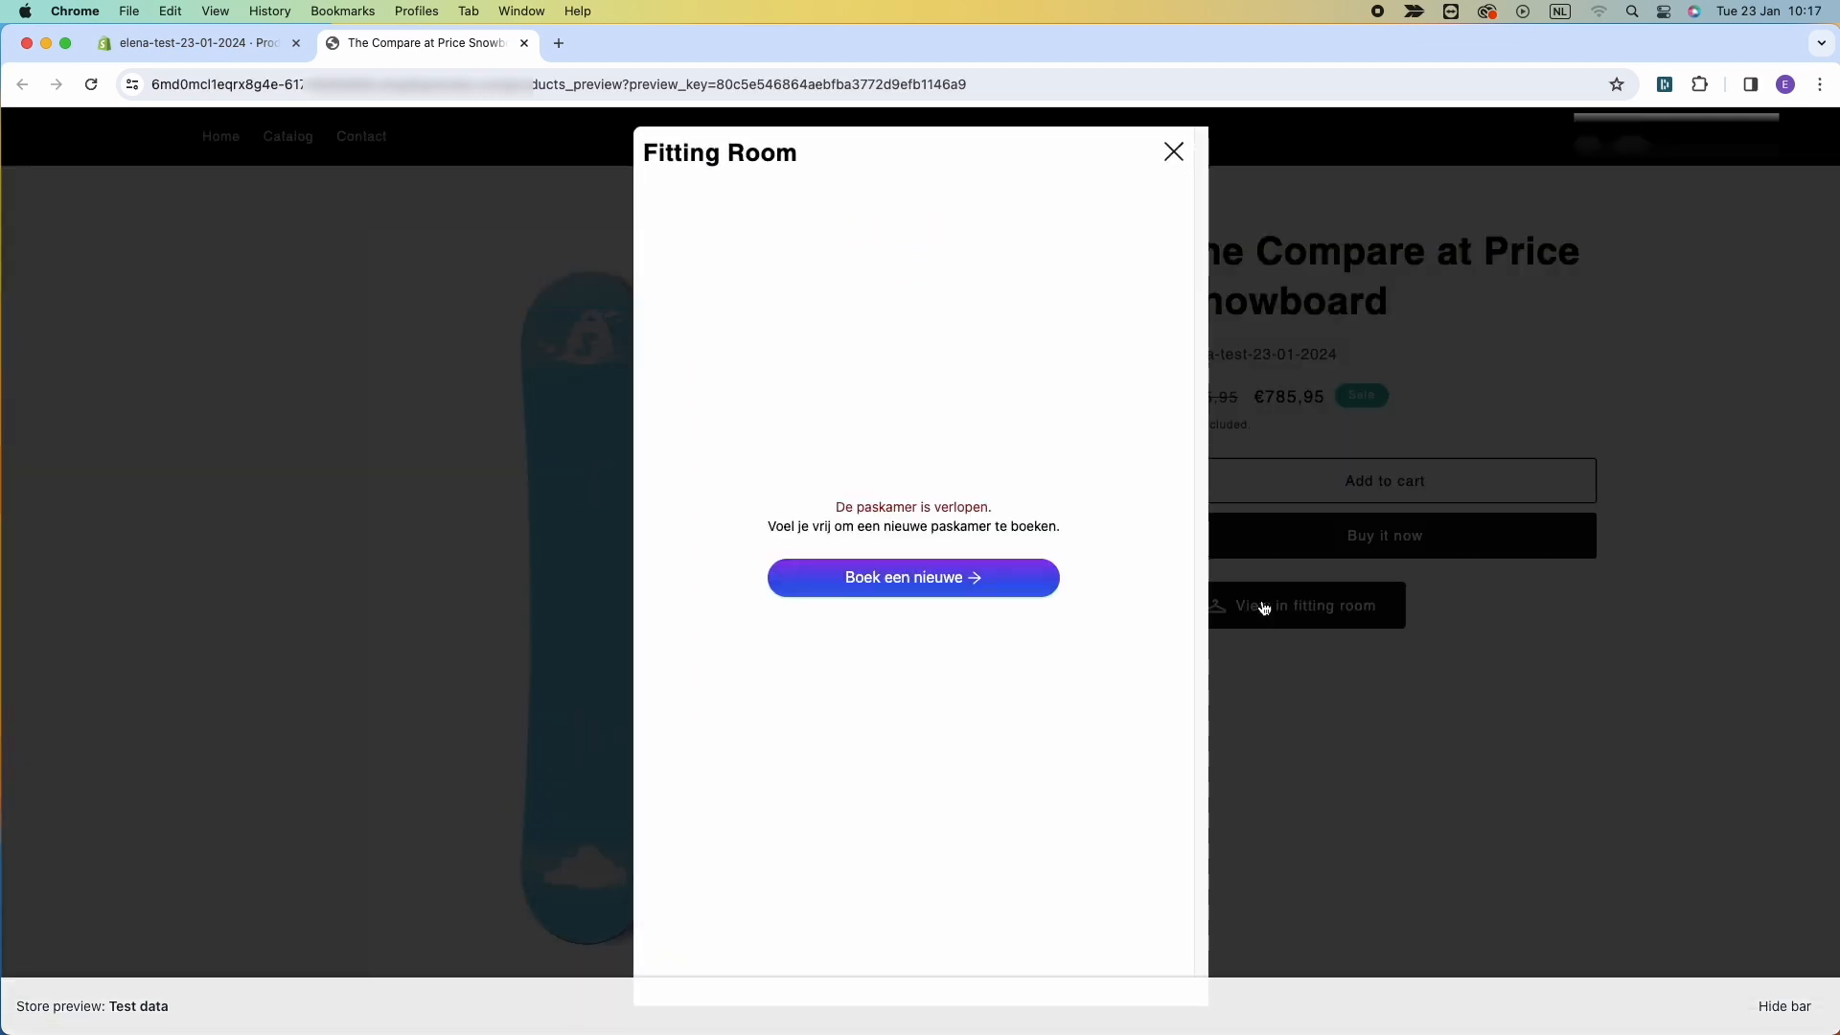
left_click(954, 577)
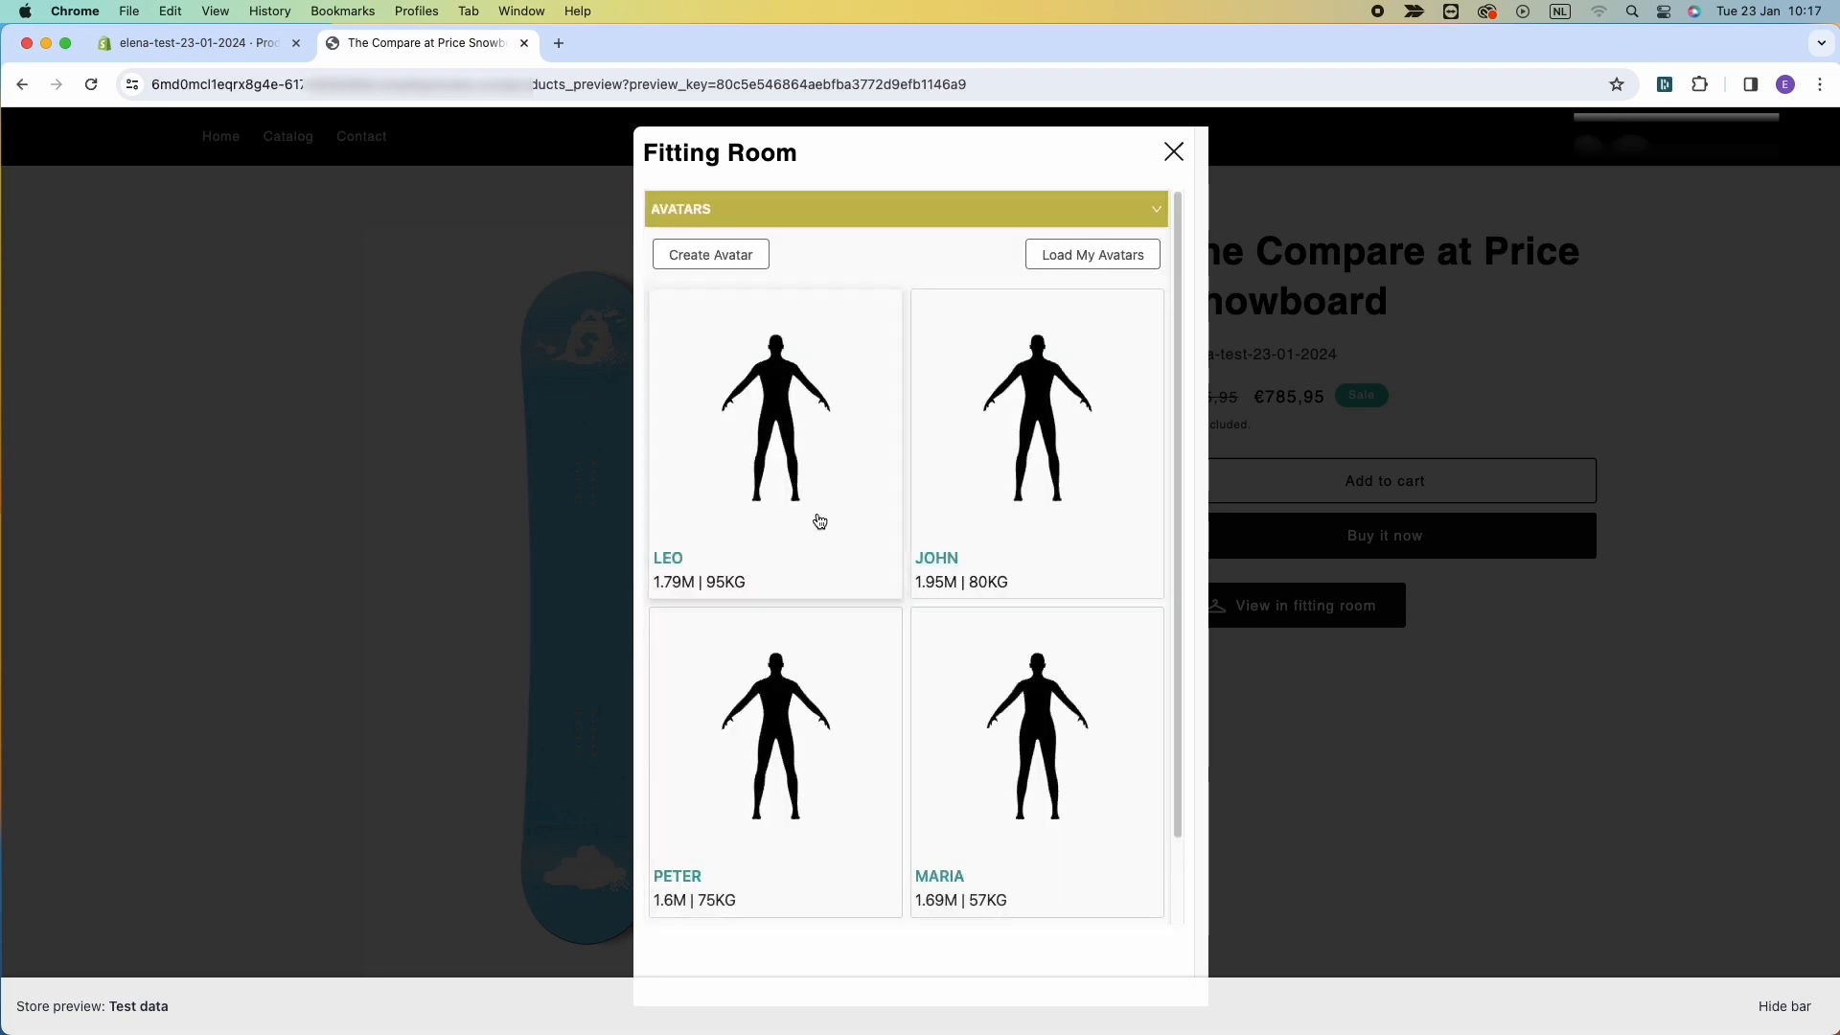
left_click(961, 794)
scroll(960, 794, "down", 3)
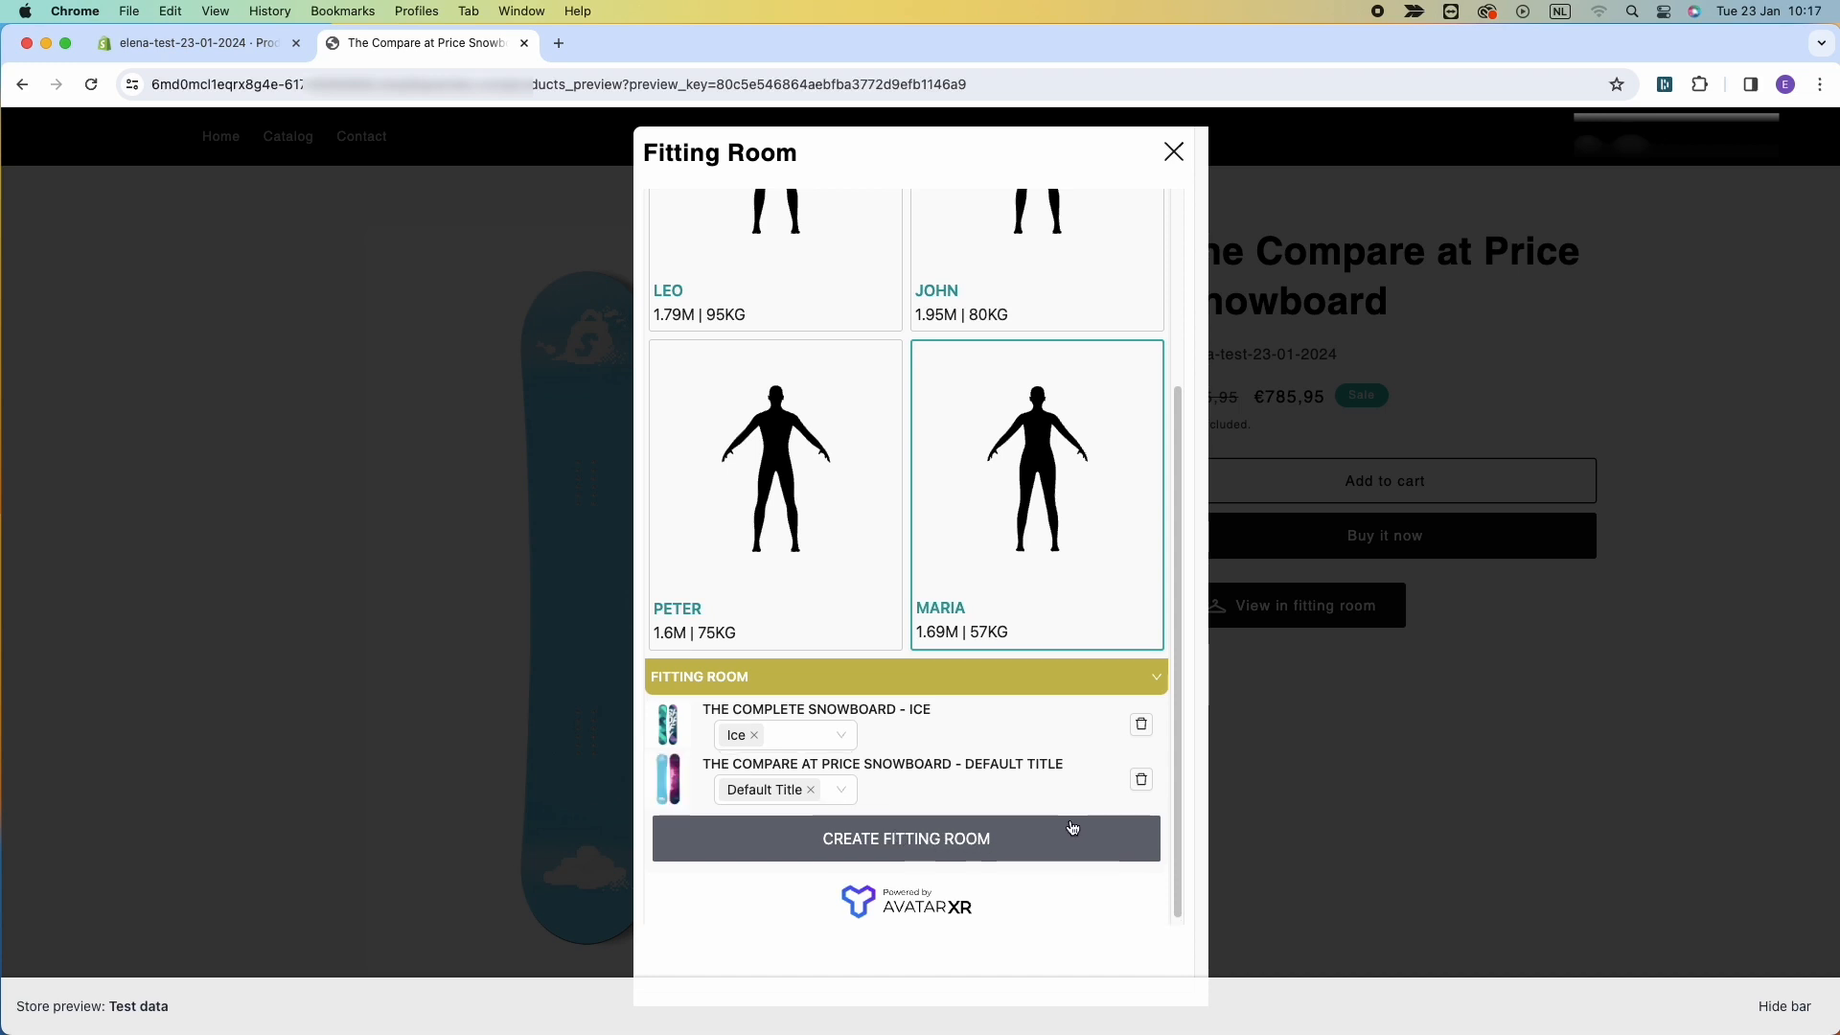
left_click(901, 837)
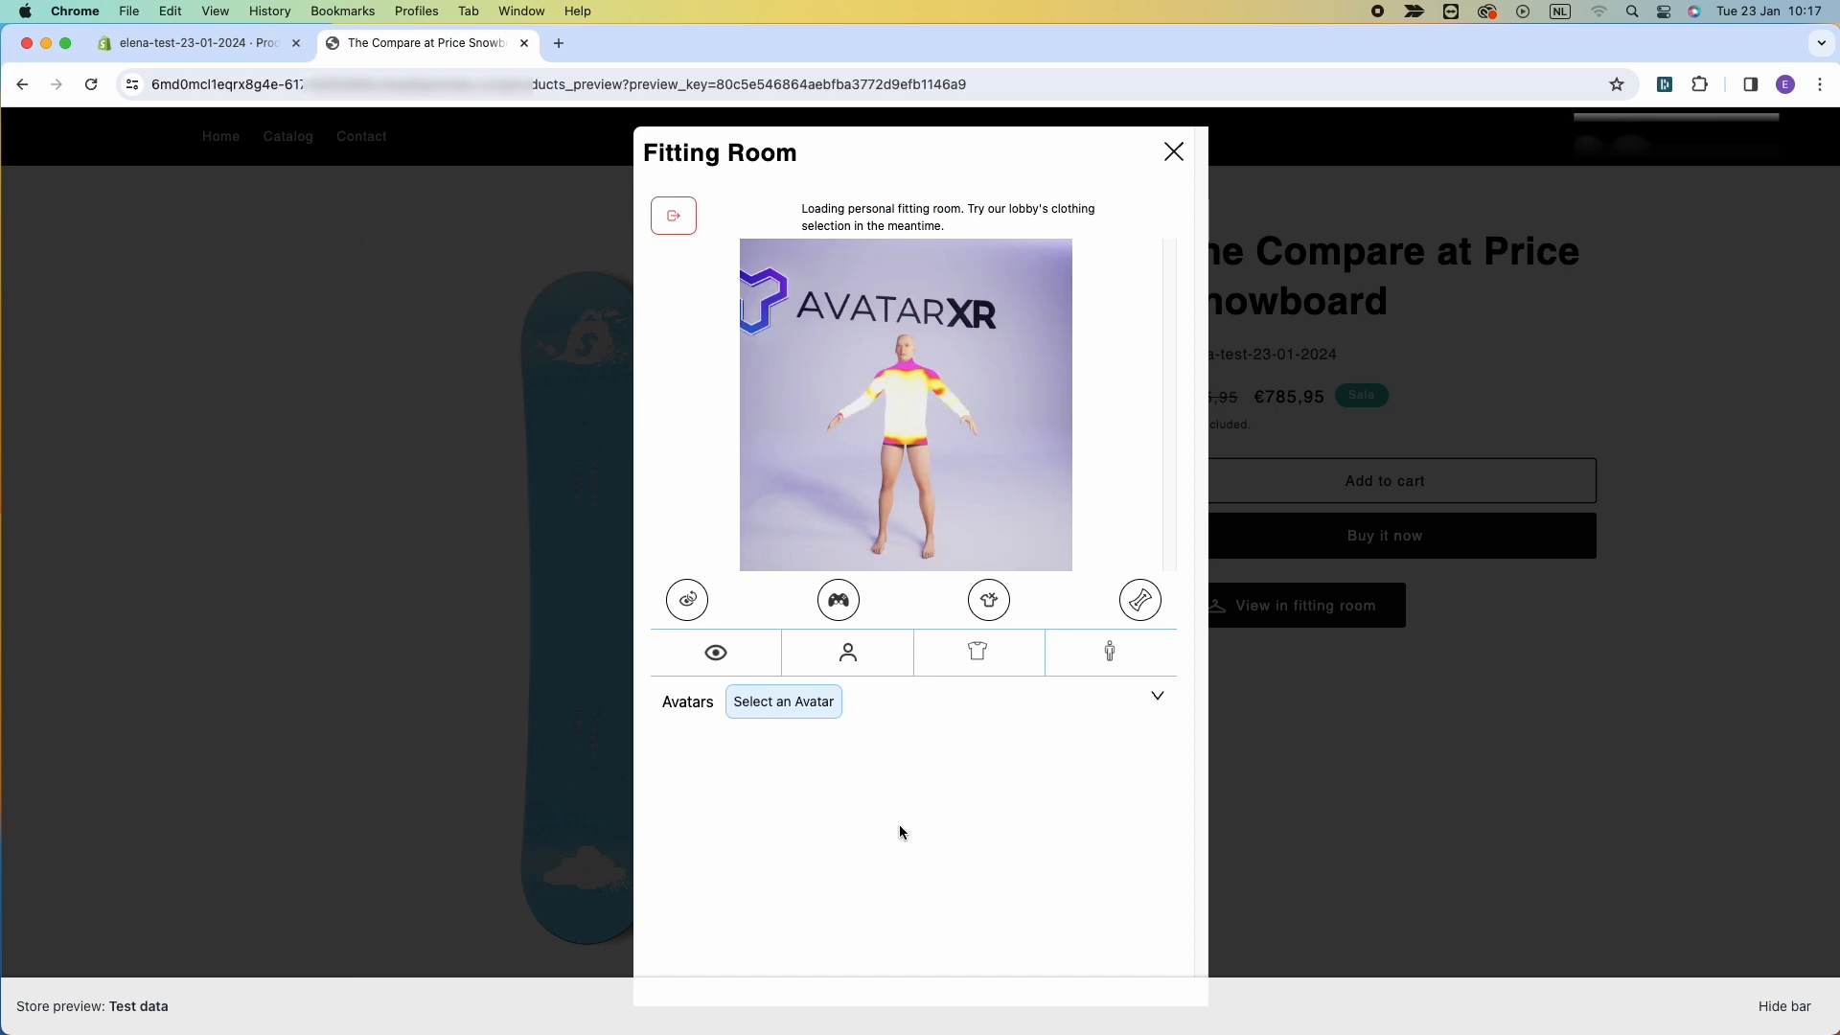
Dress the Maria avatar in The Compare at Price Snowboard's Default Title garment.
left_click(1143, 600)
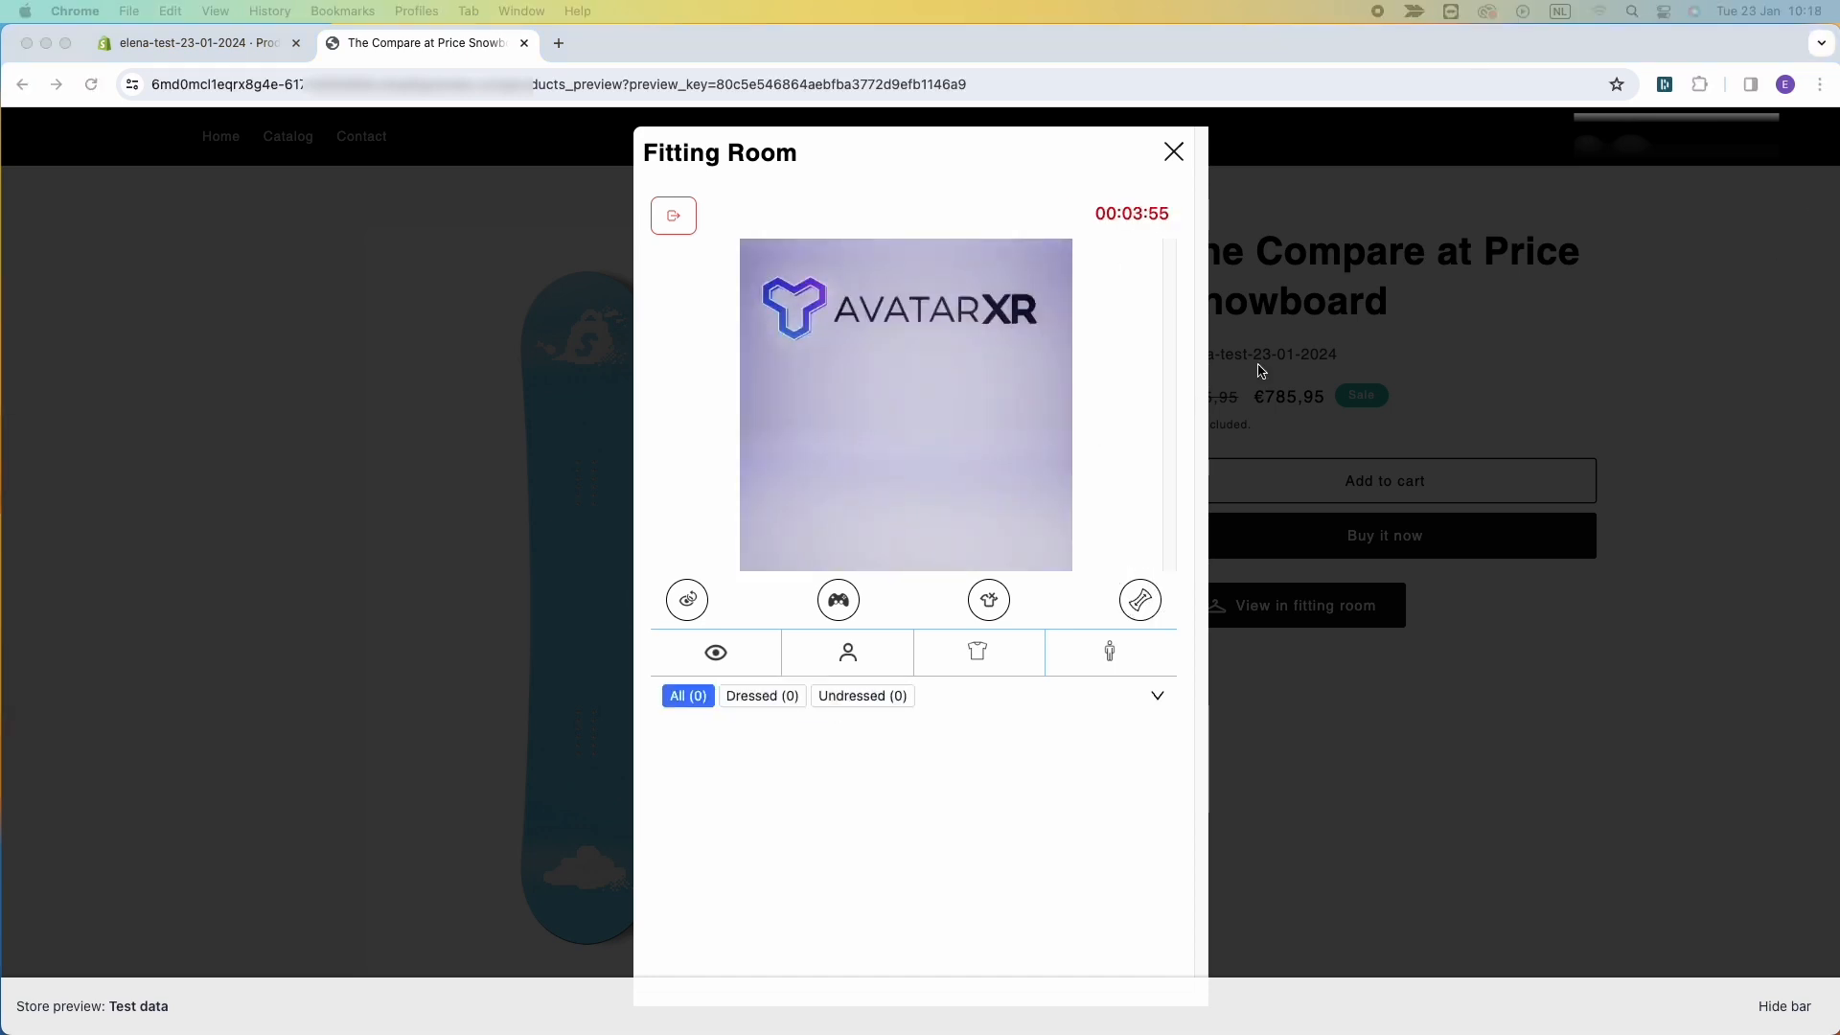
left_click(849, 656)
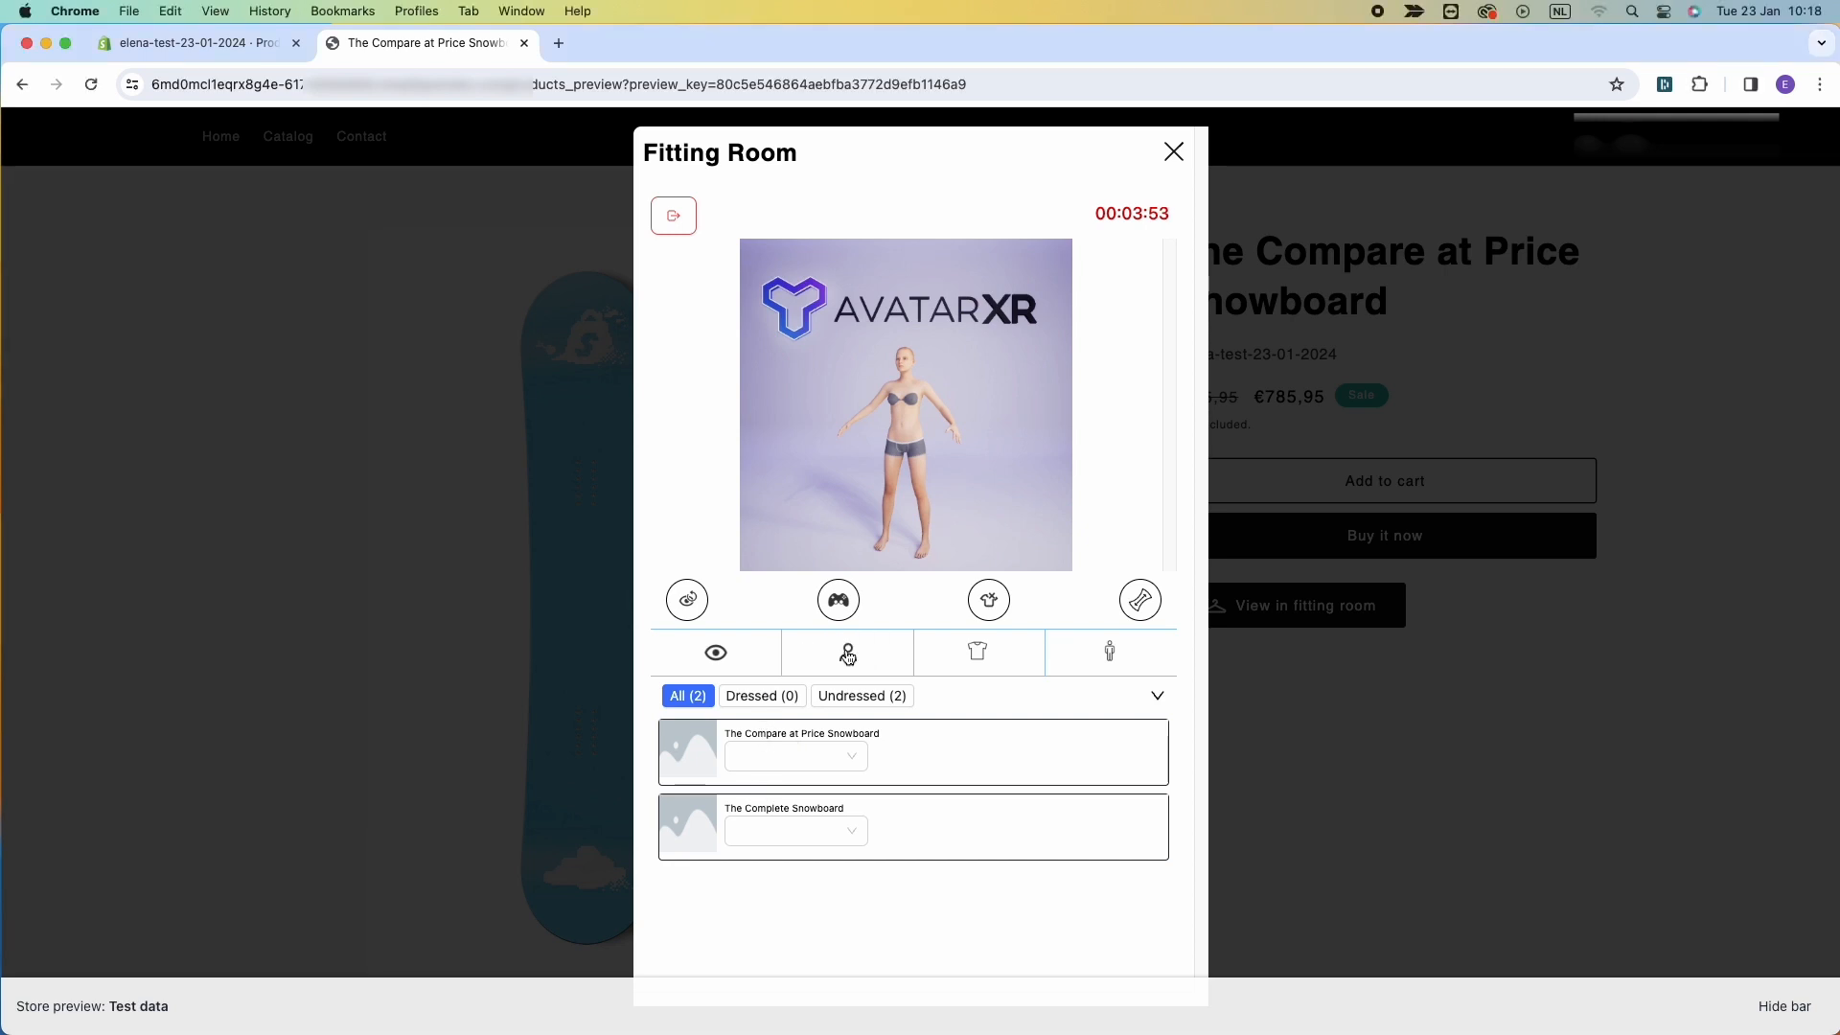
left_click(849, 657)
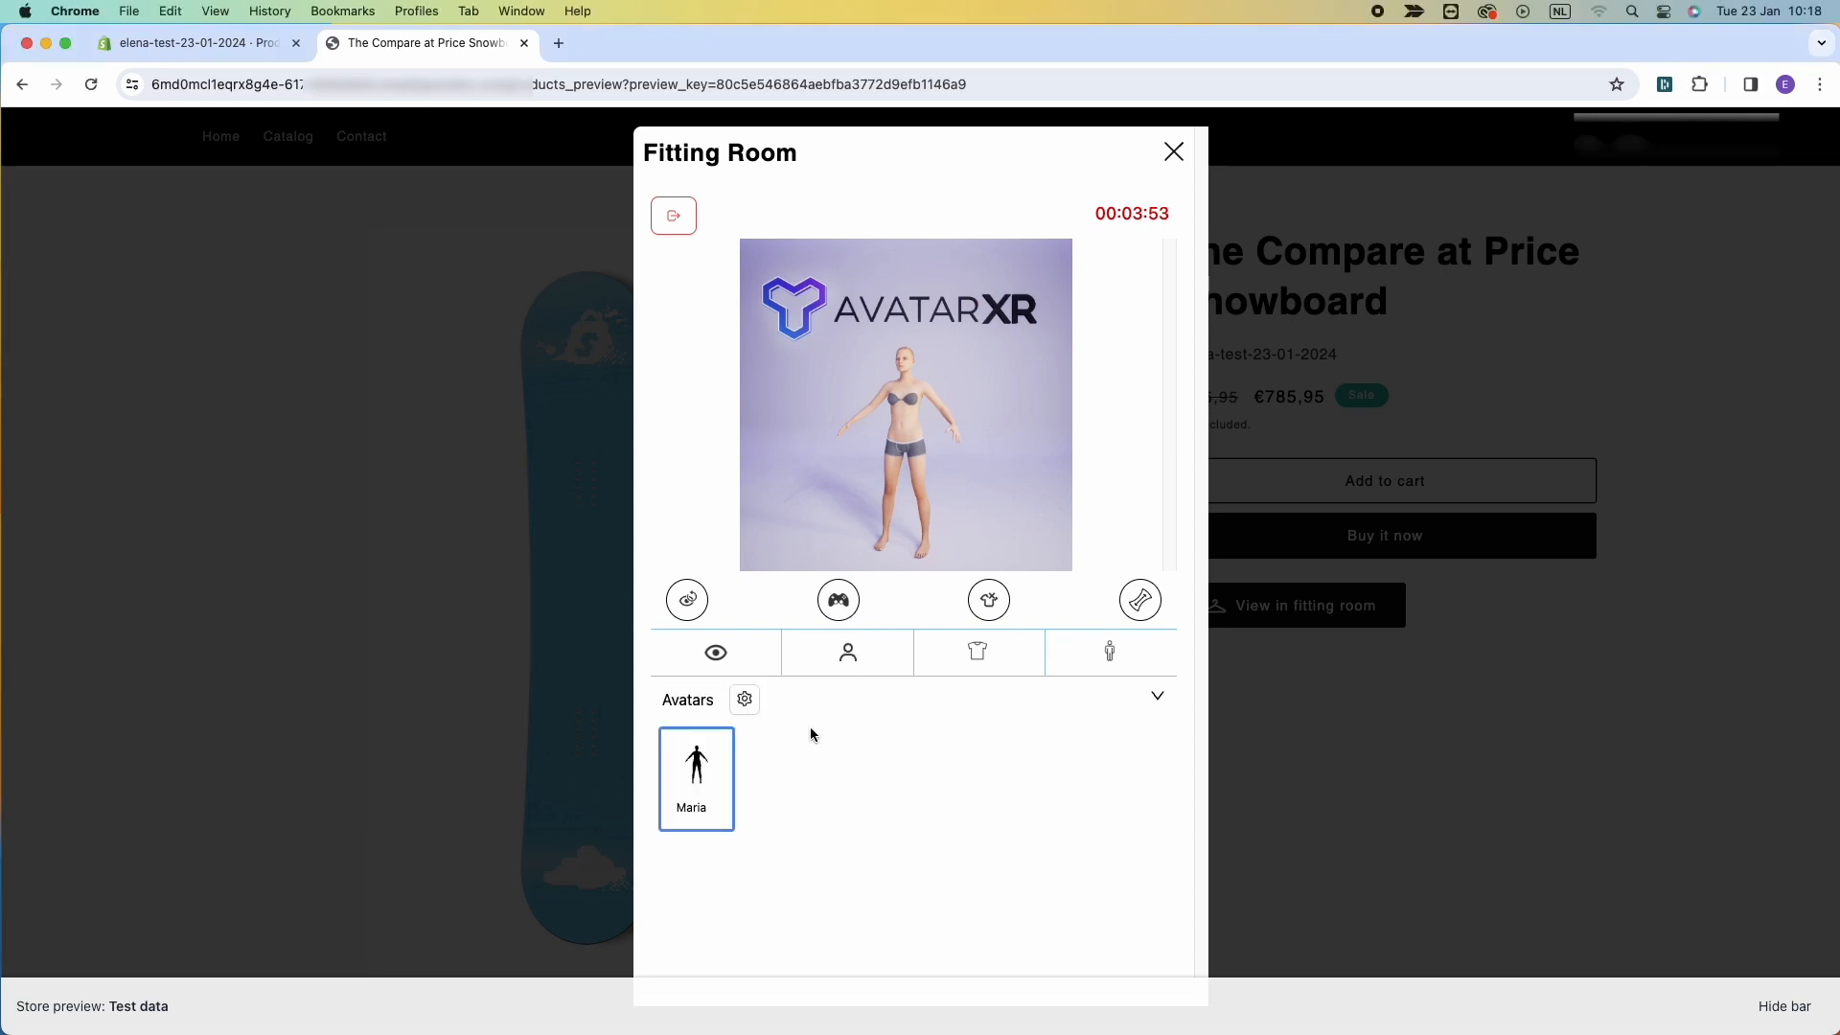
left_click(972, 655)
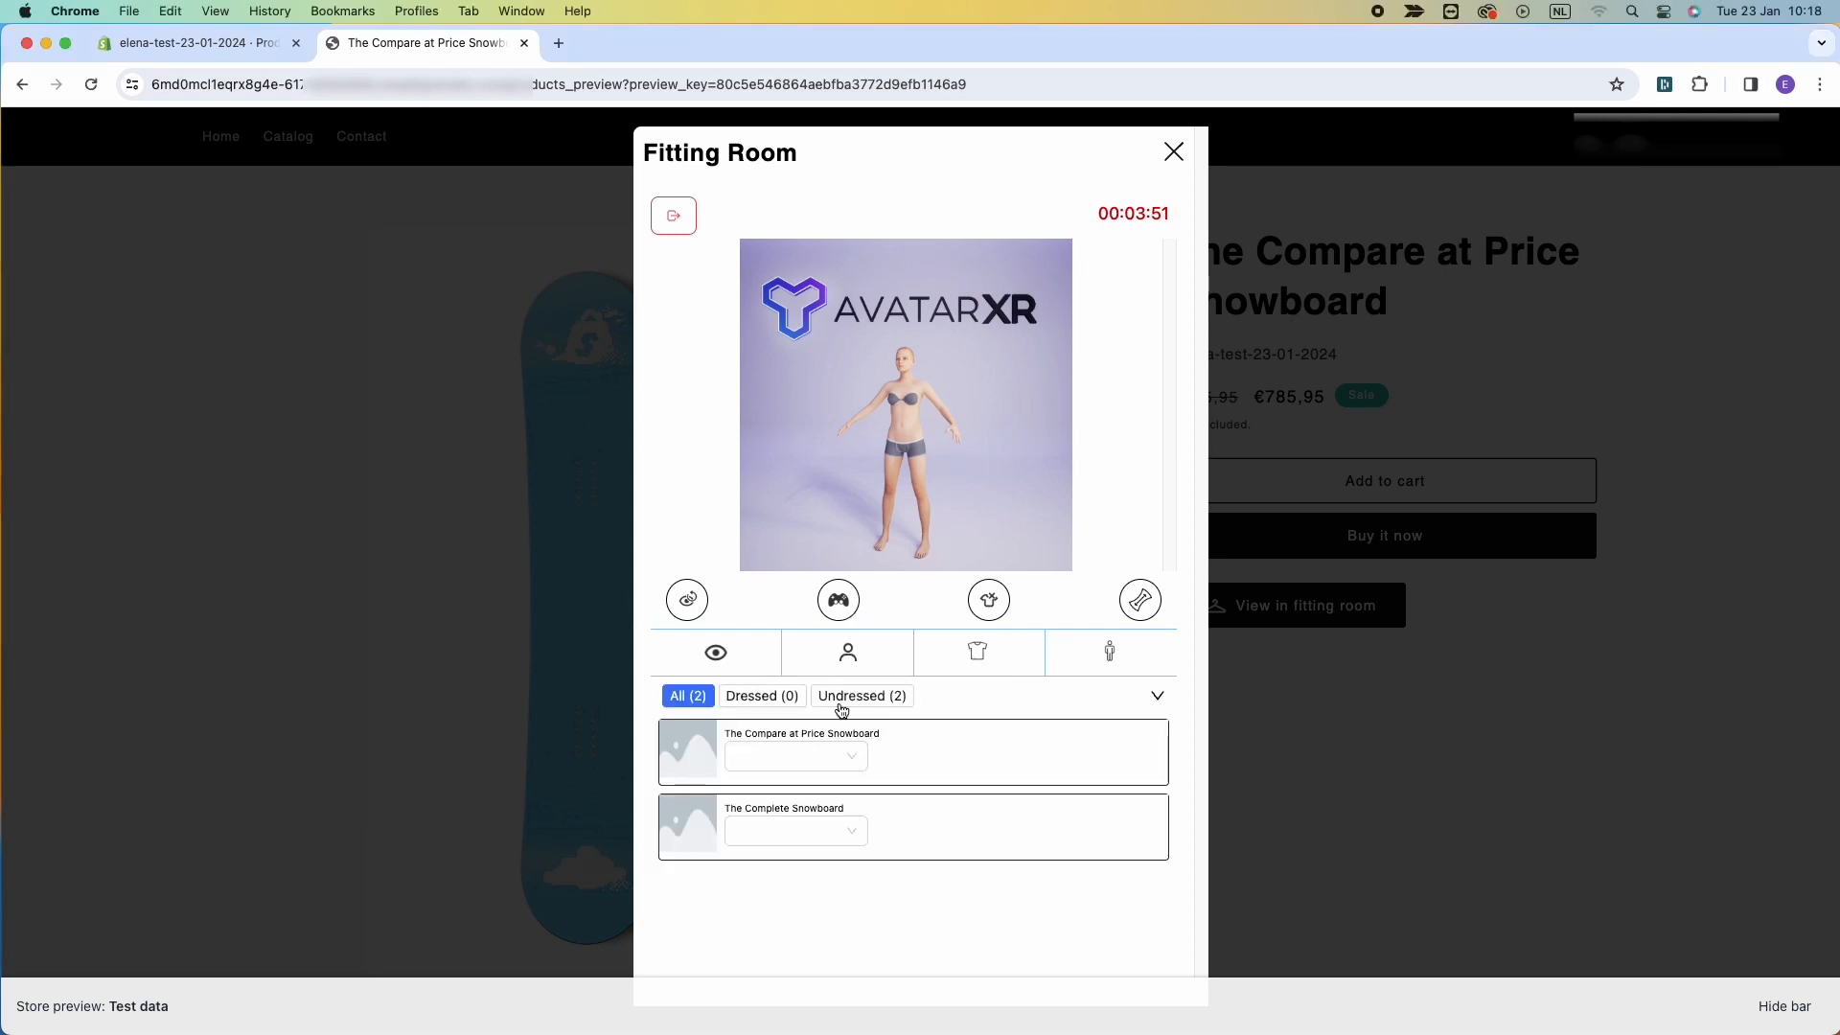
left_click(808, 776)
left_click(781, 800)
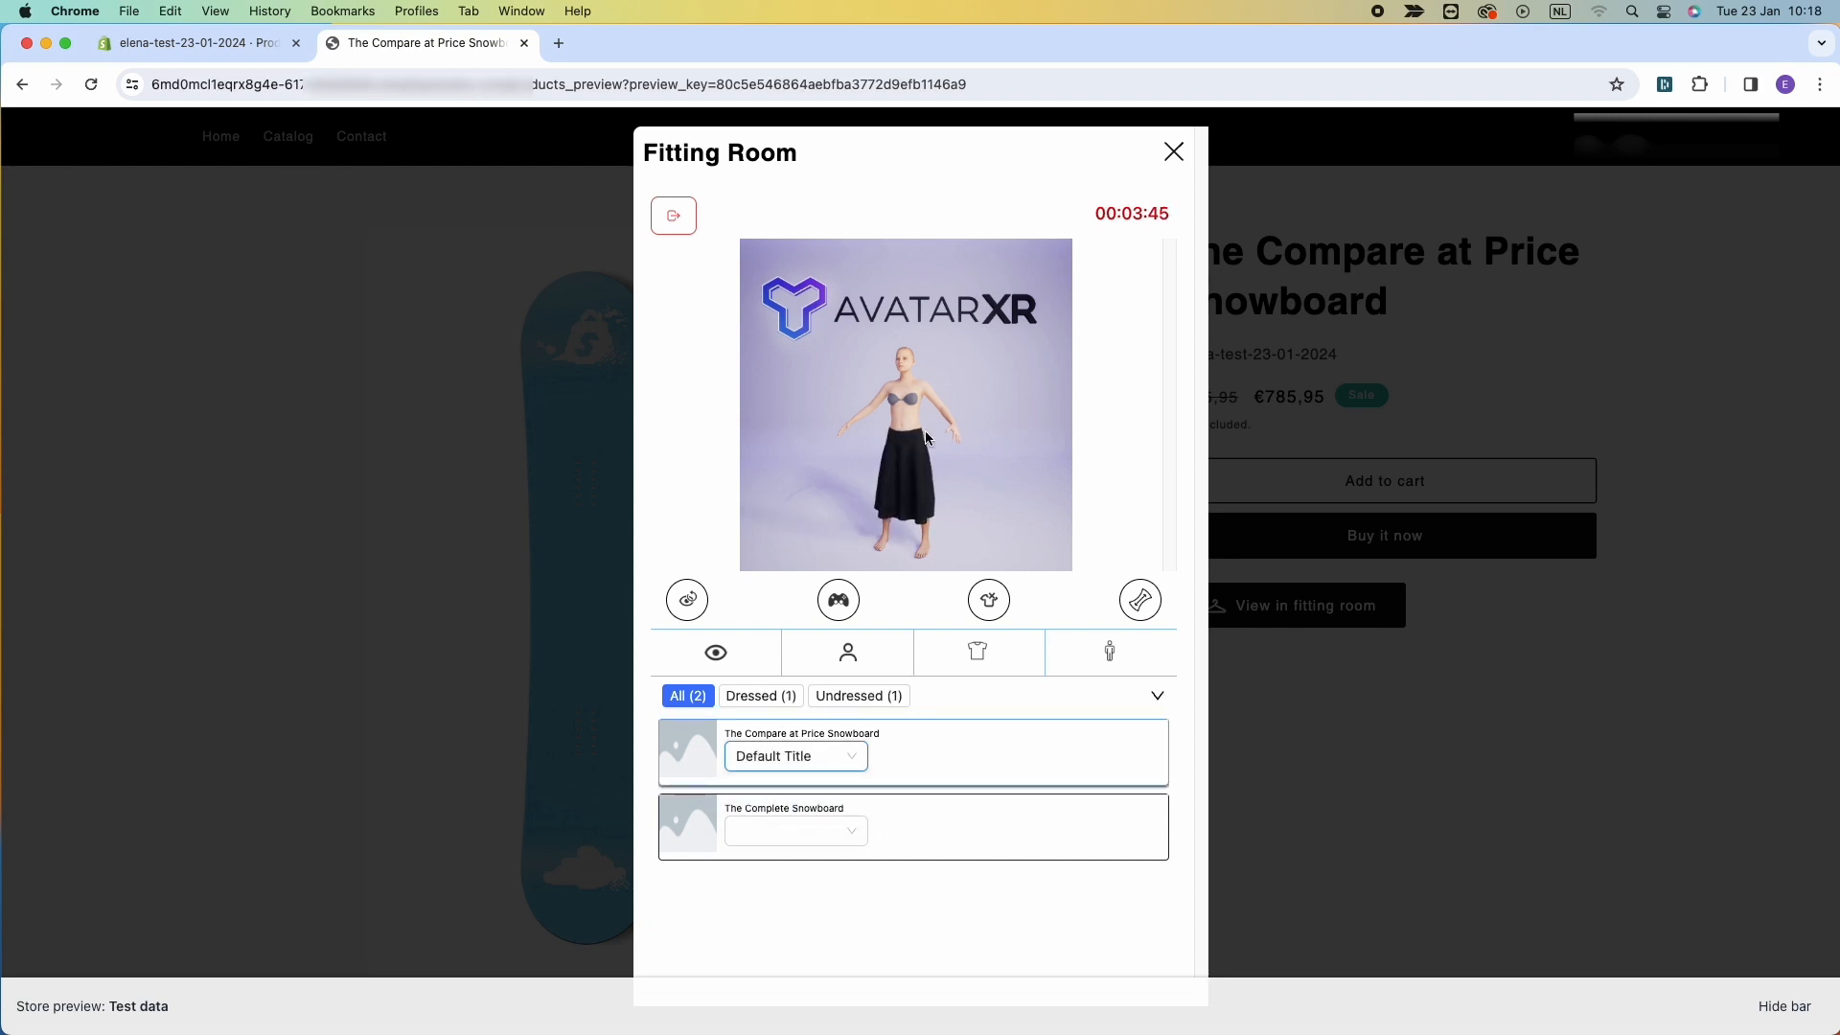
Orbit and enlarge the fitting room view to inspect the skirt on the avatar.
left_click_drag(925, 436, 894, 335)
left_click(688, 603)
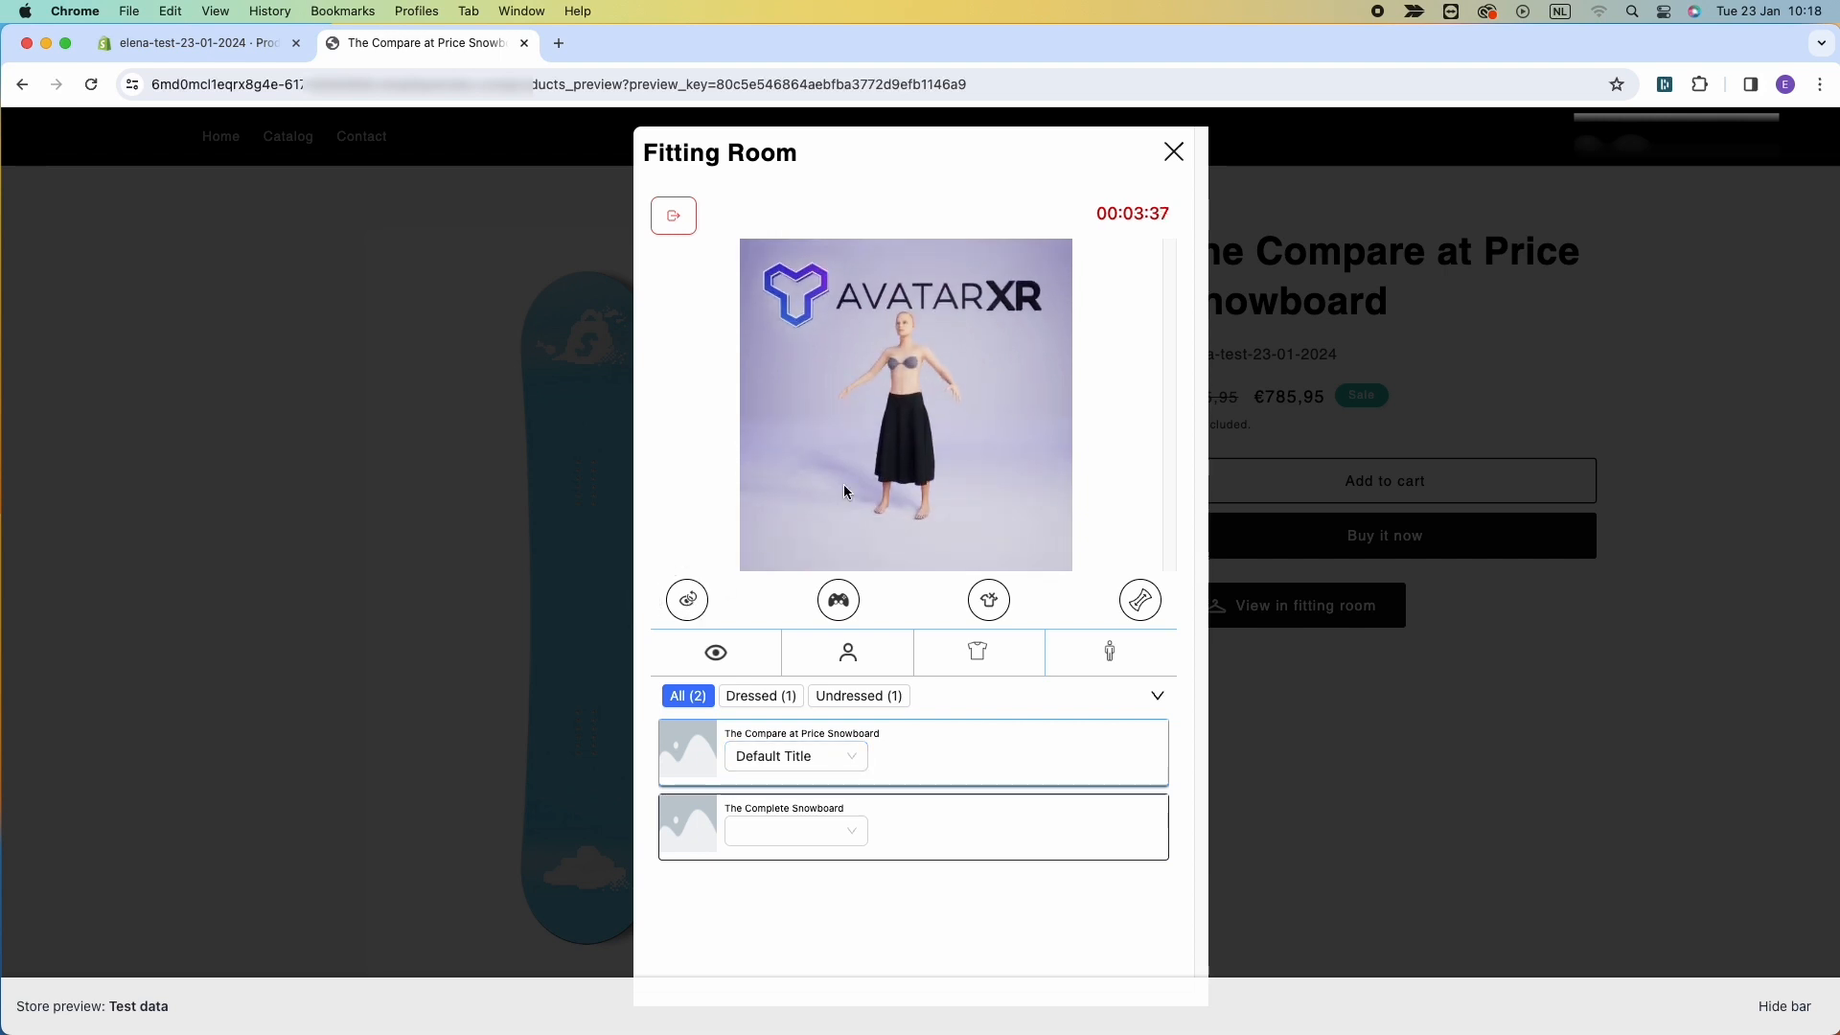
left_click_drag(948, 452, 1035, 460)
left_click(1155, 694)
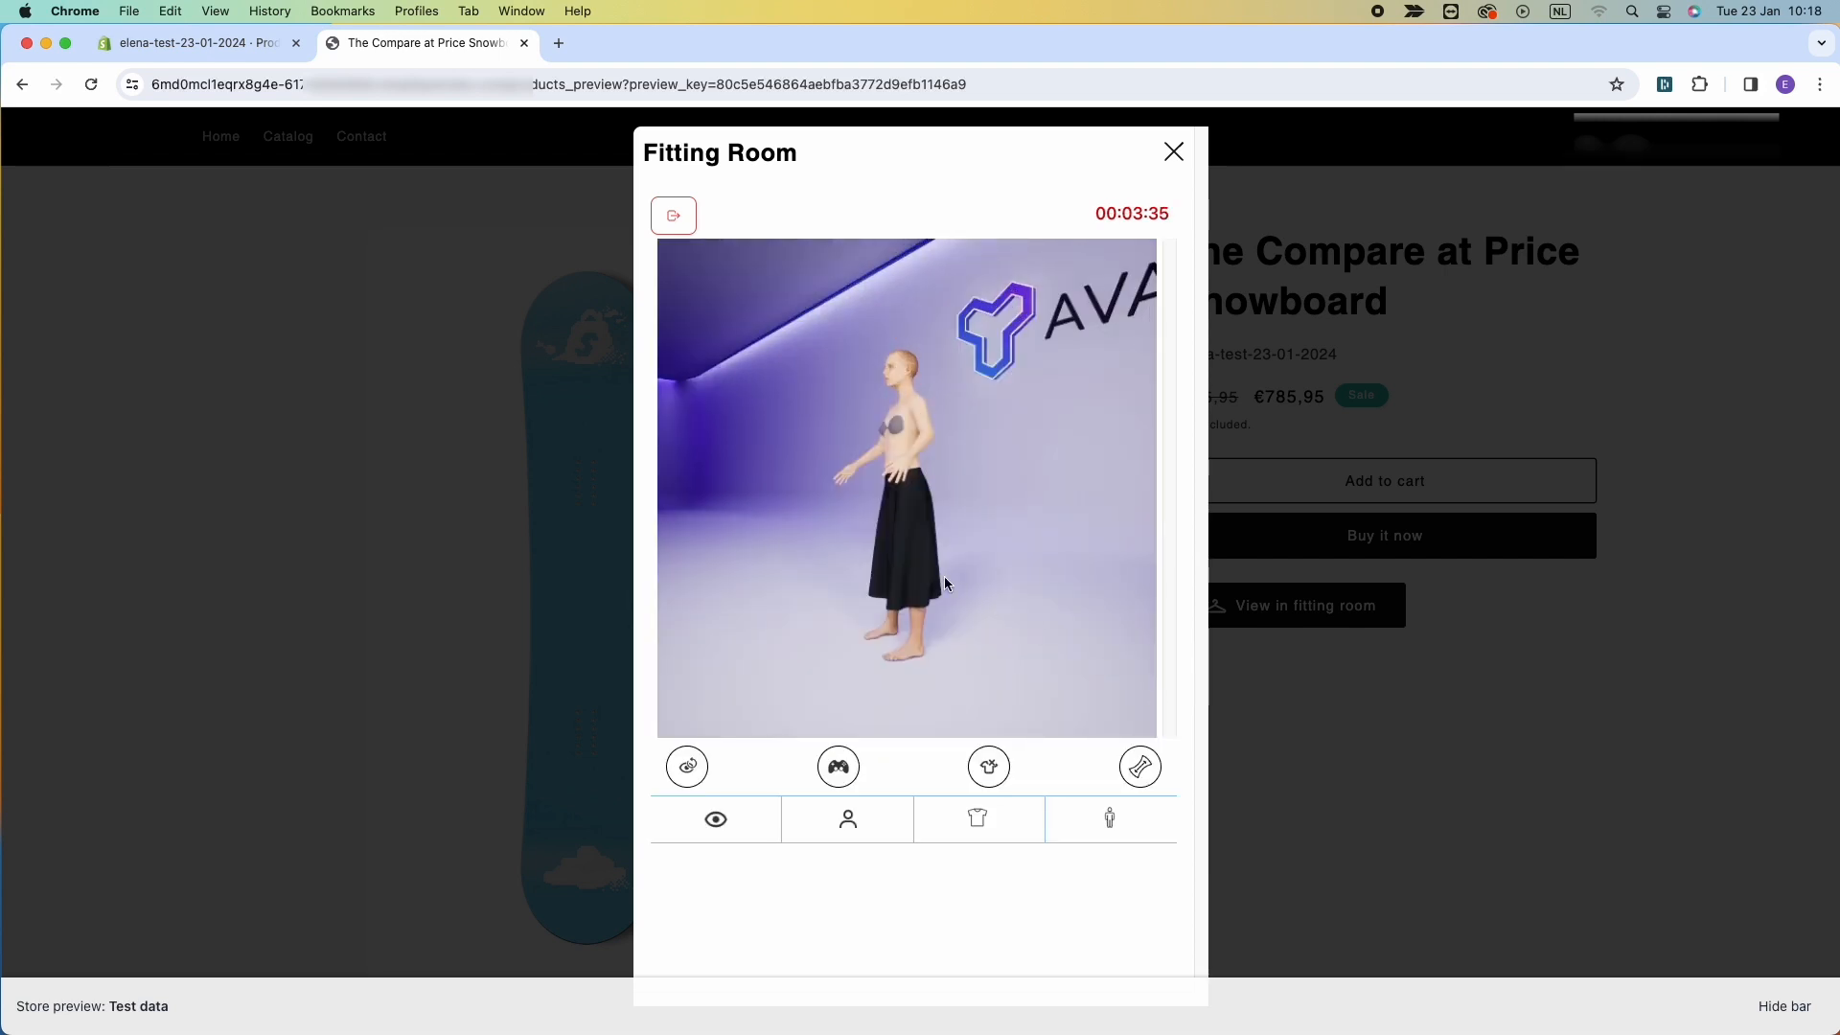
mouse_move(945, 577)
left_mouse_down()
mouse_move(1039, 565)
mouse_move(929, 566)
left_mouse_up()
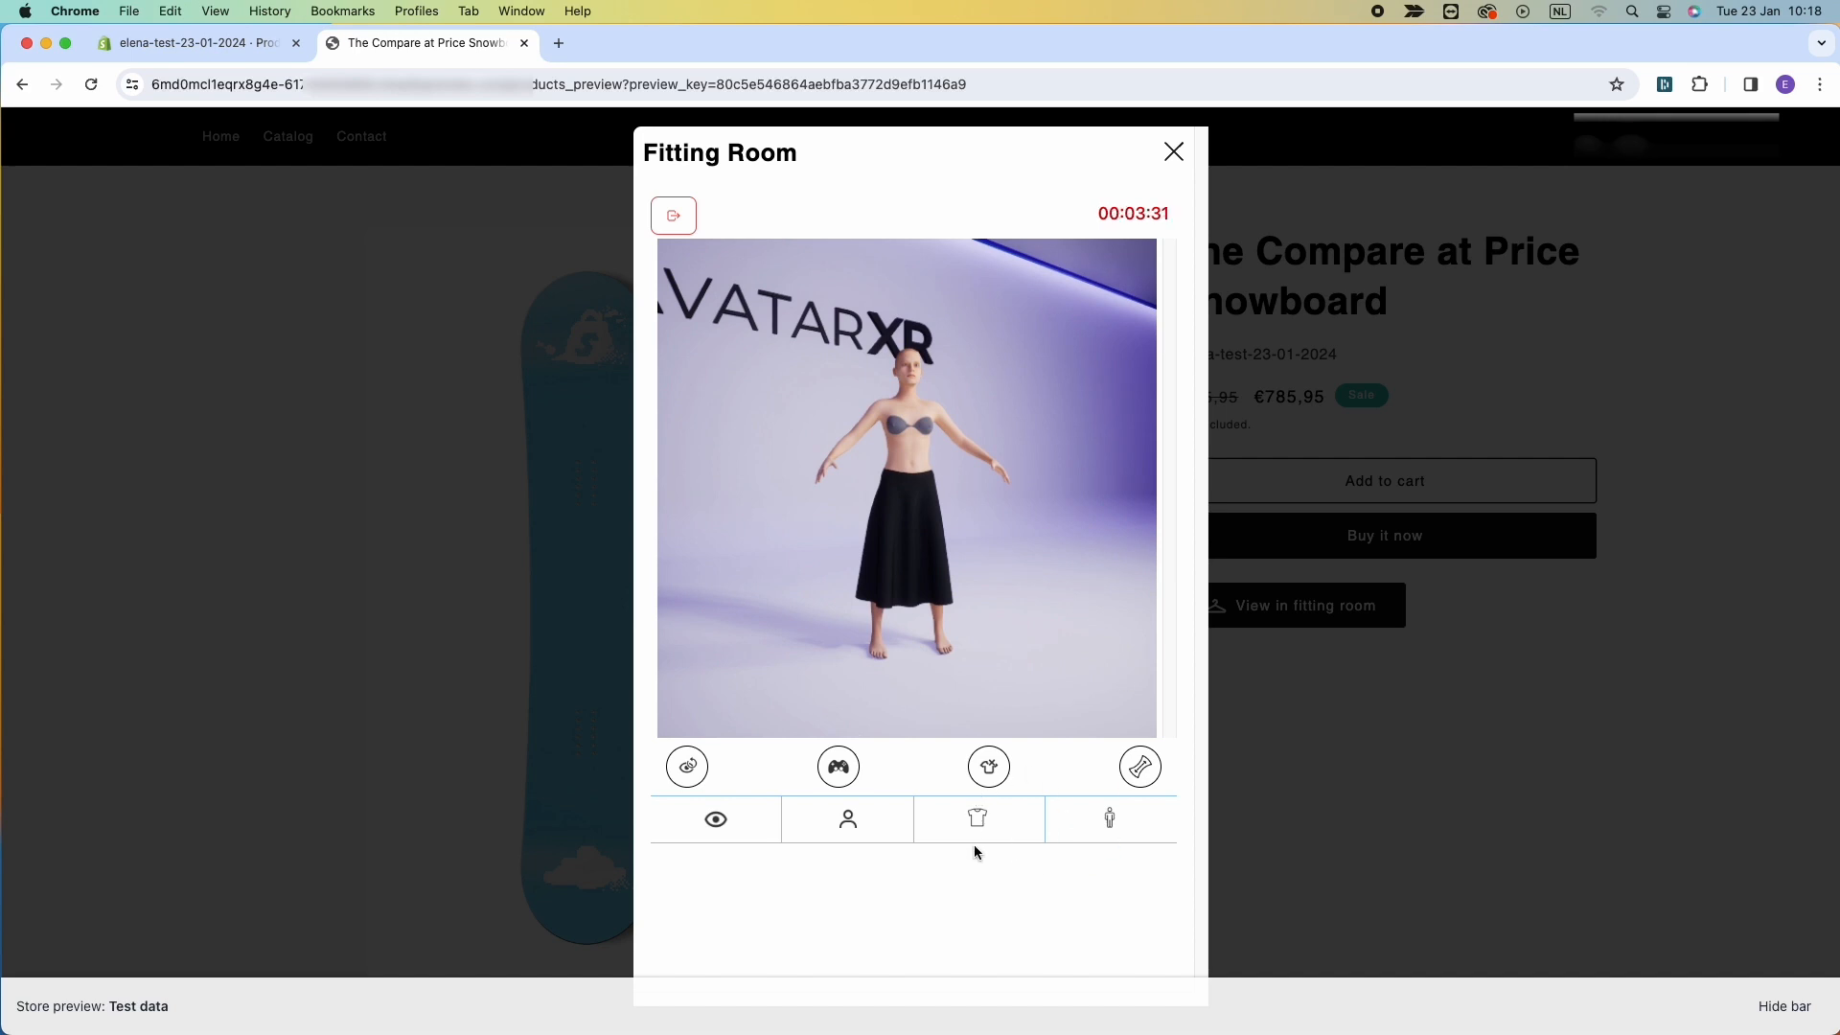
Inspect the skirt's fit with the tight/loose heat map and try the avatar movement controls.
left_click(1140, 767)
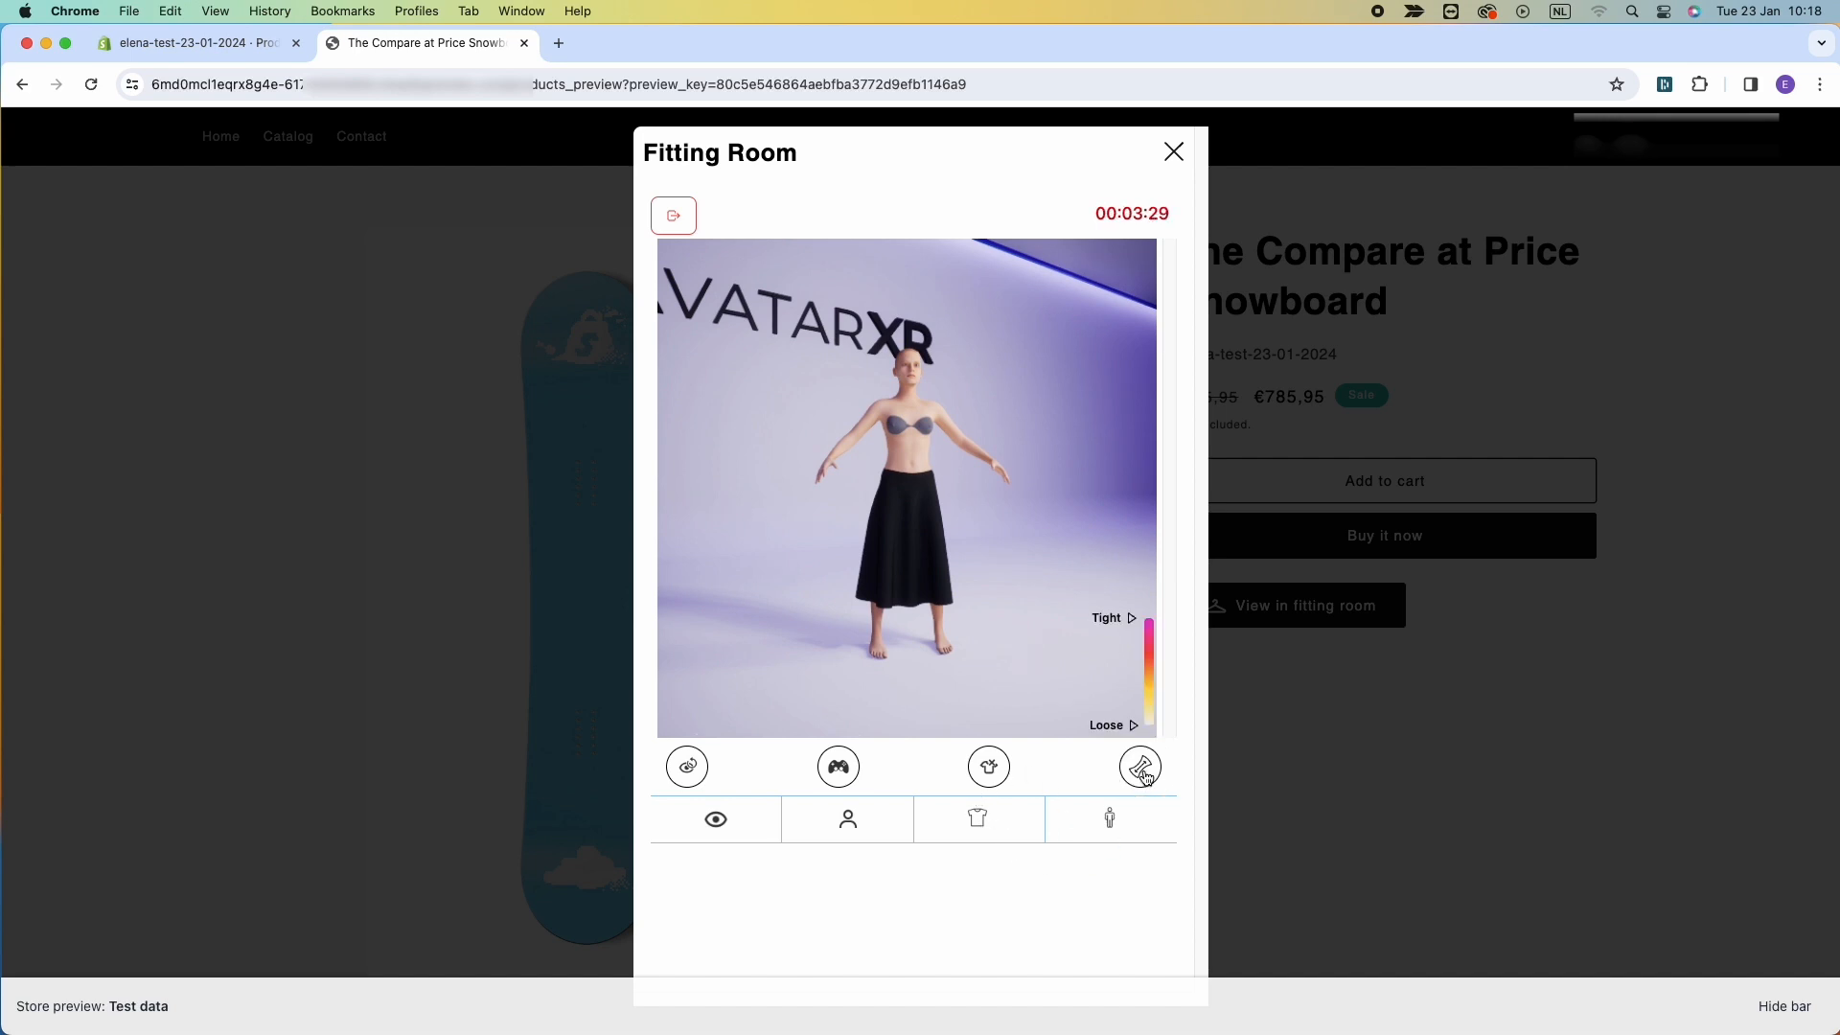
left_click_drag(1026, 596, 972, 542)
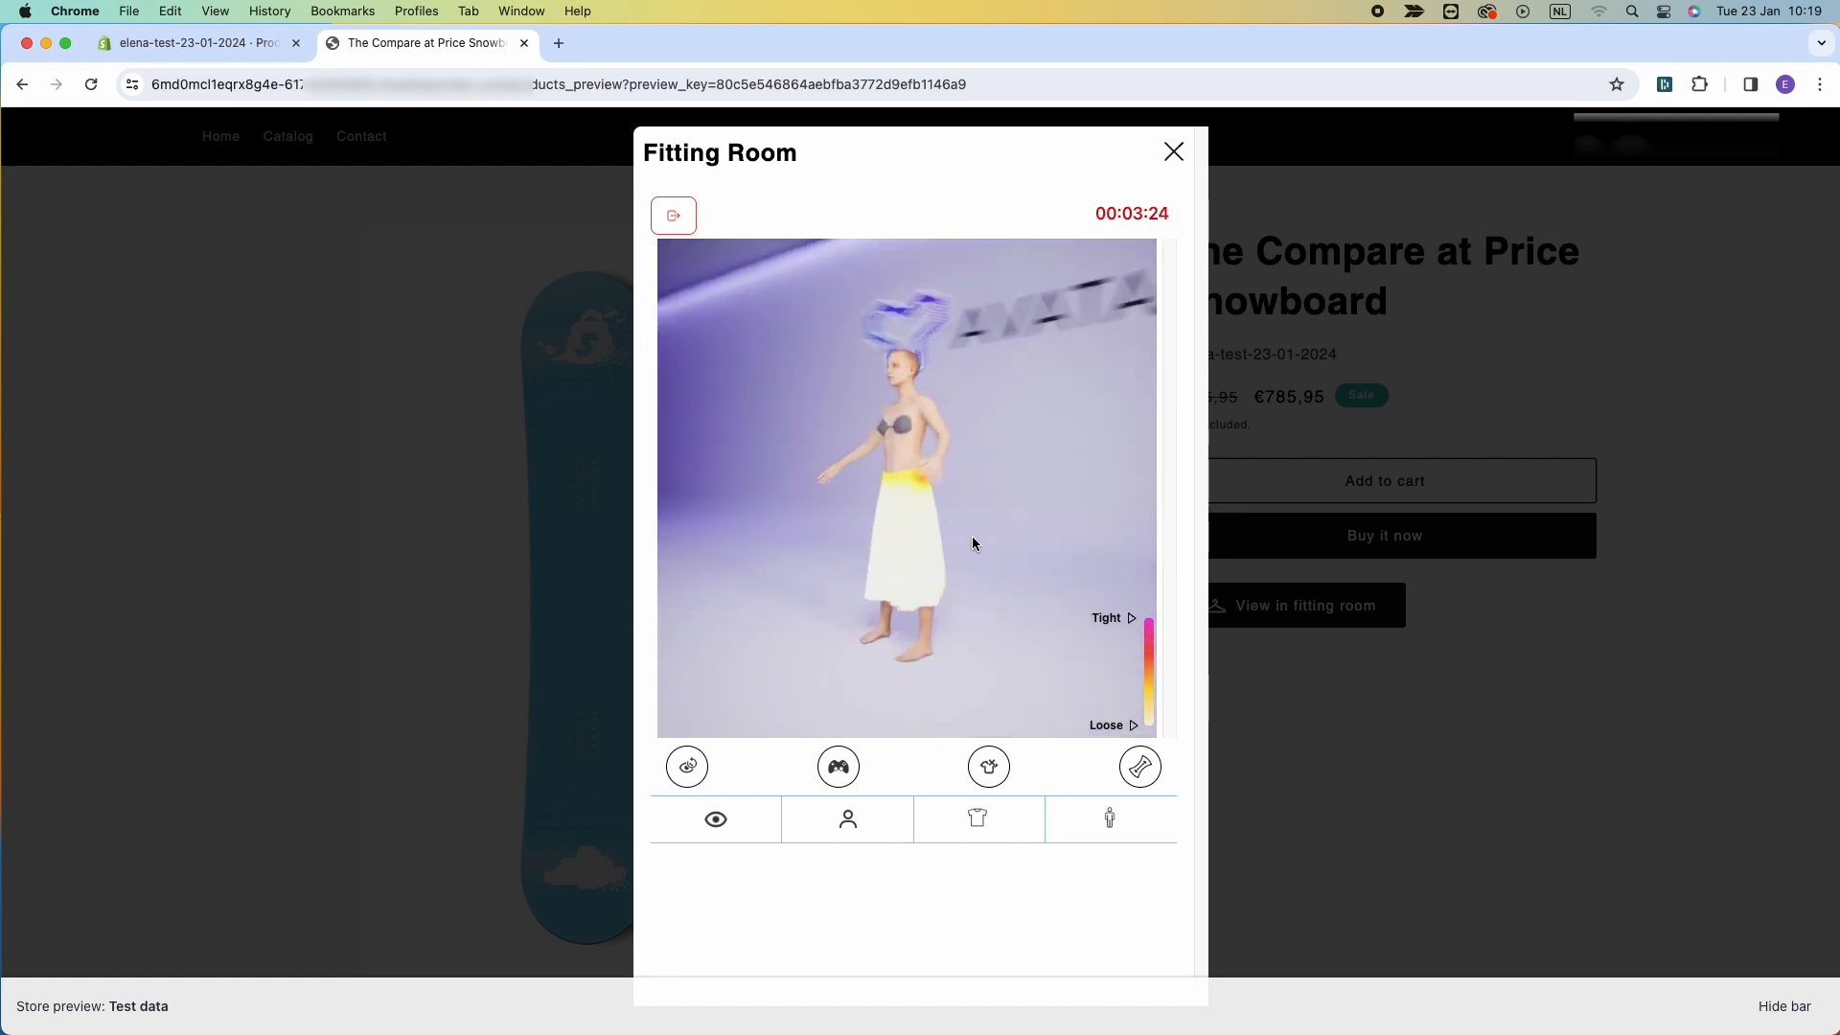
left_click(1141, 768)
left_click(837, 764)
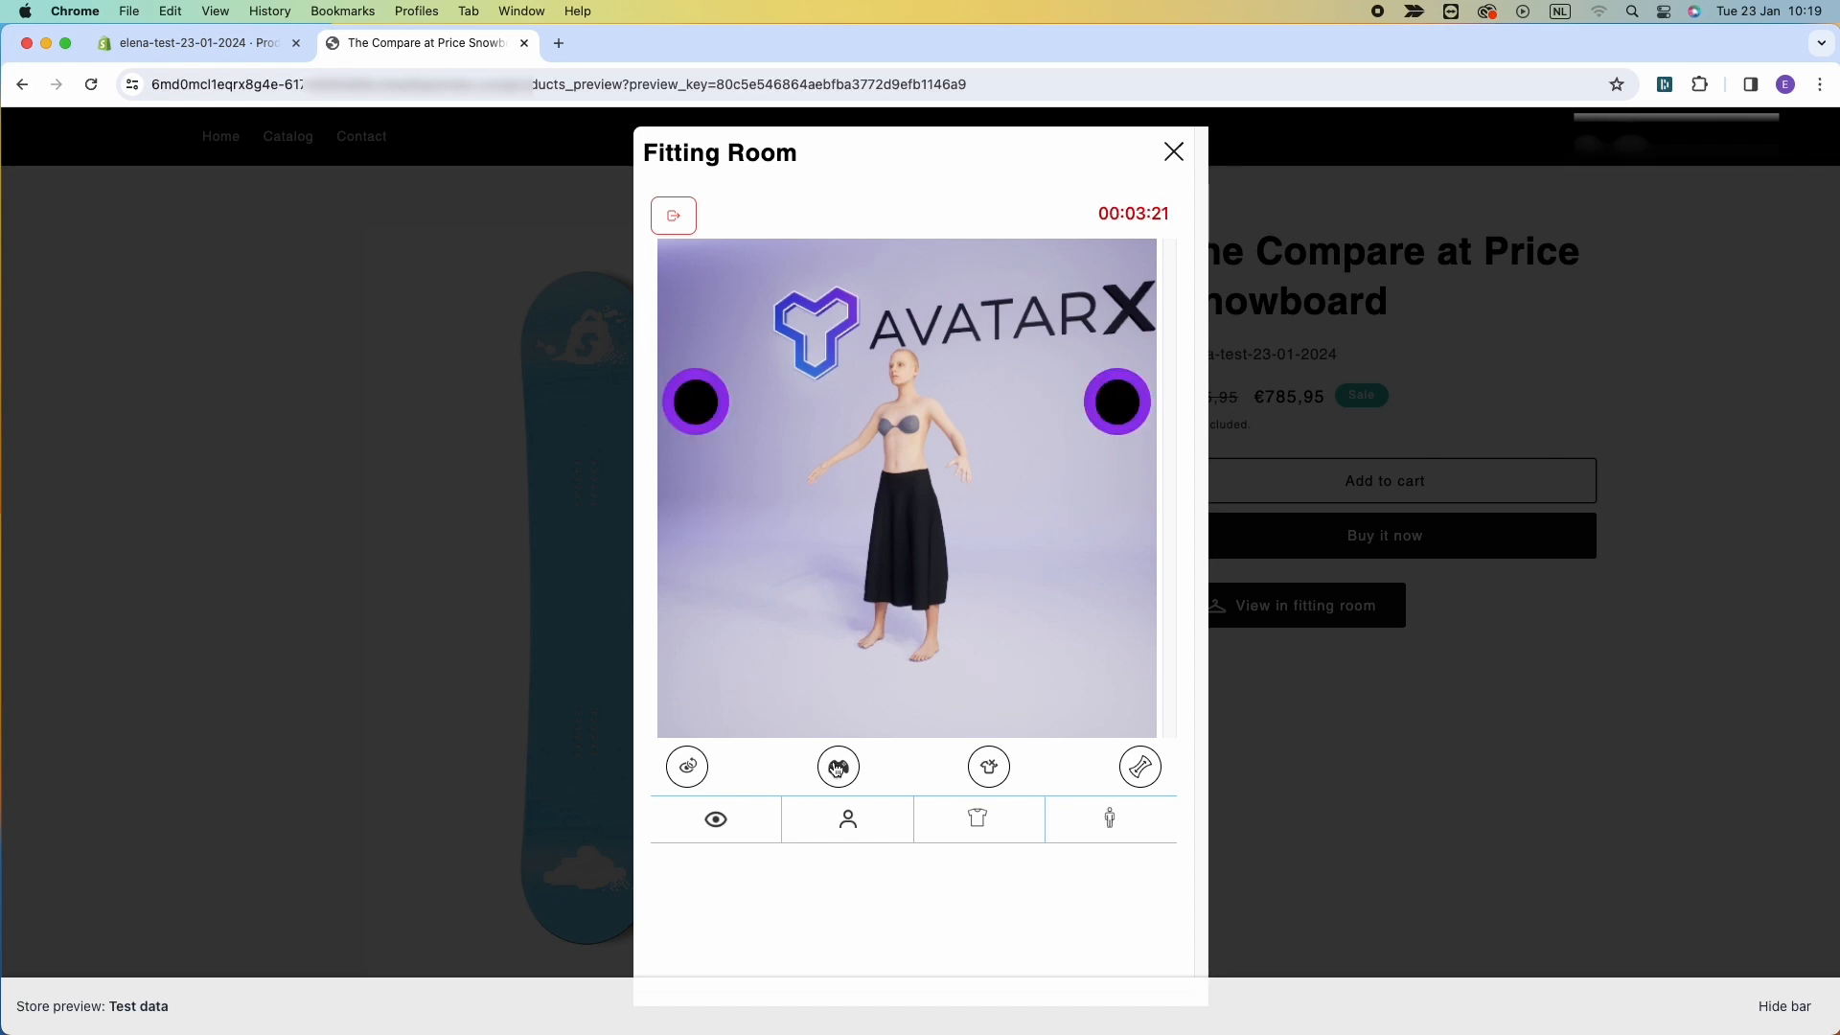
left_click_drag(1119, 402, 1127, 441)
Undress the avatar and dress it again in The Compare at Price Snowboard's Default Title garment.
left_click(990, 767)
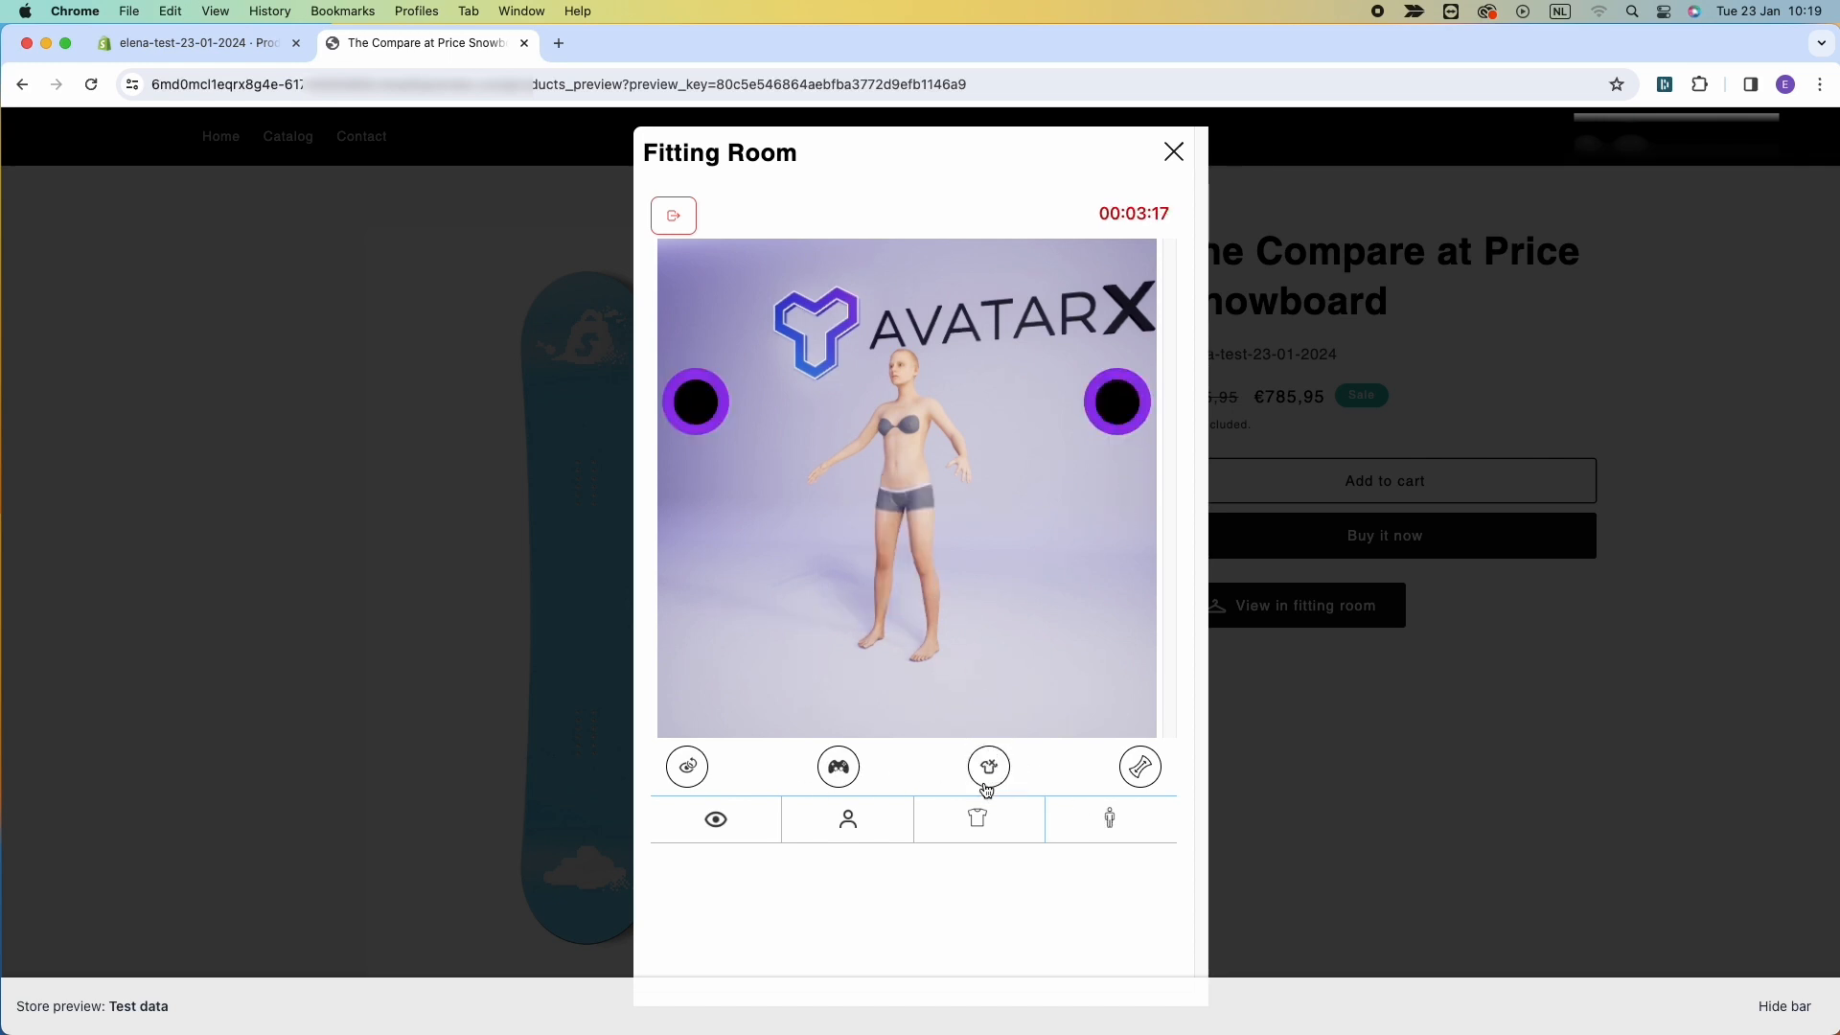
left_click(972, 824)
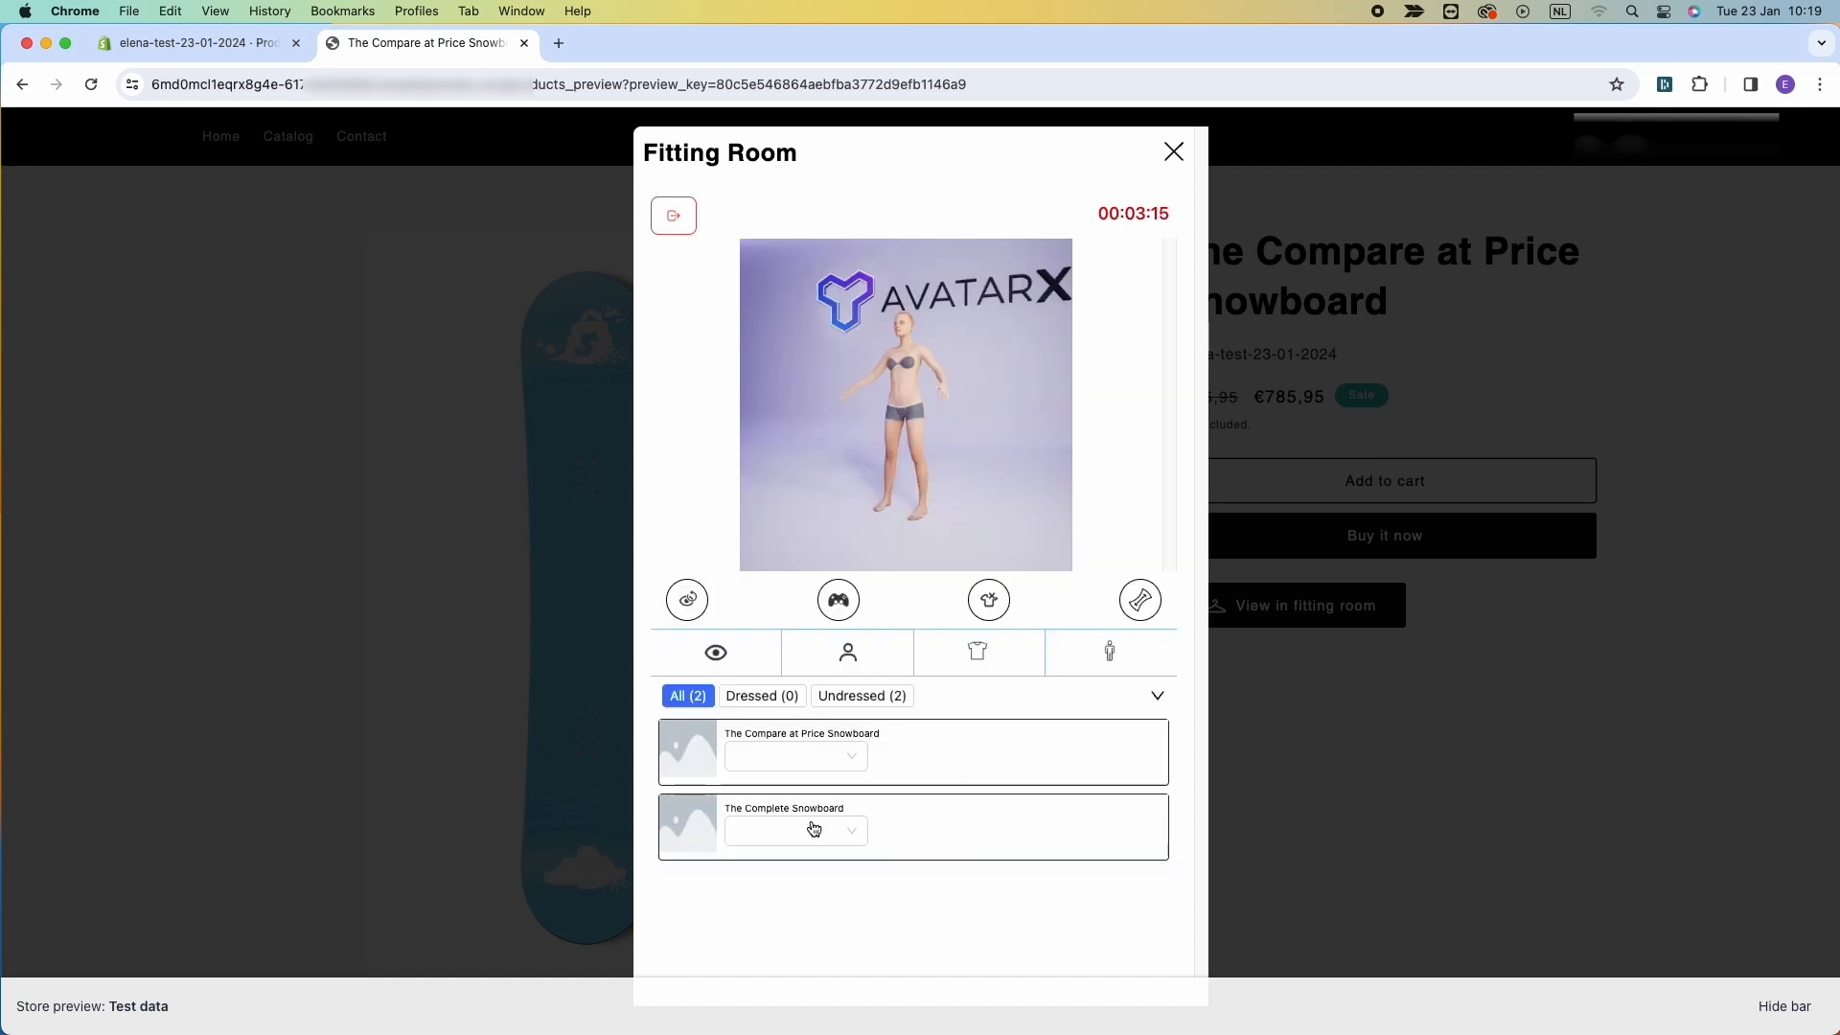
left_click(771, 757)
left_click(767, 802)
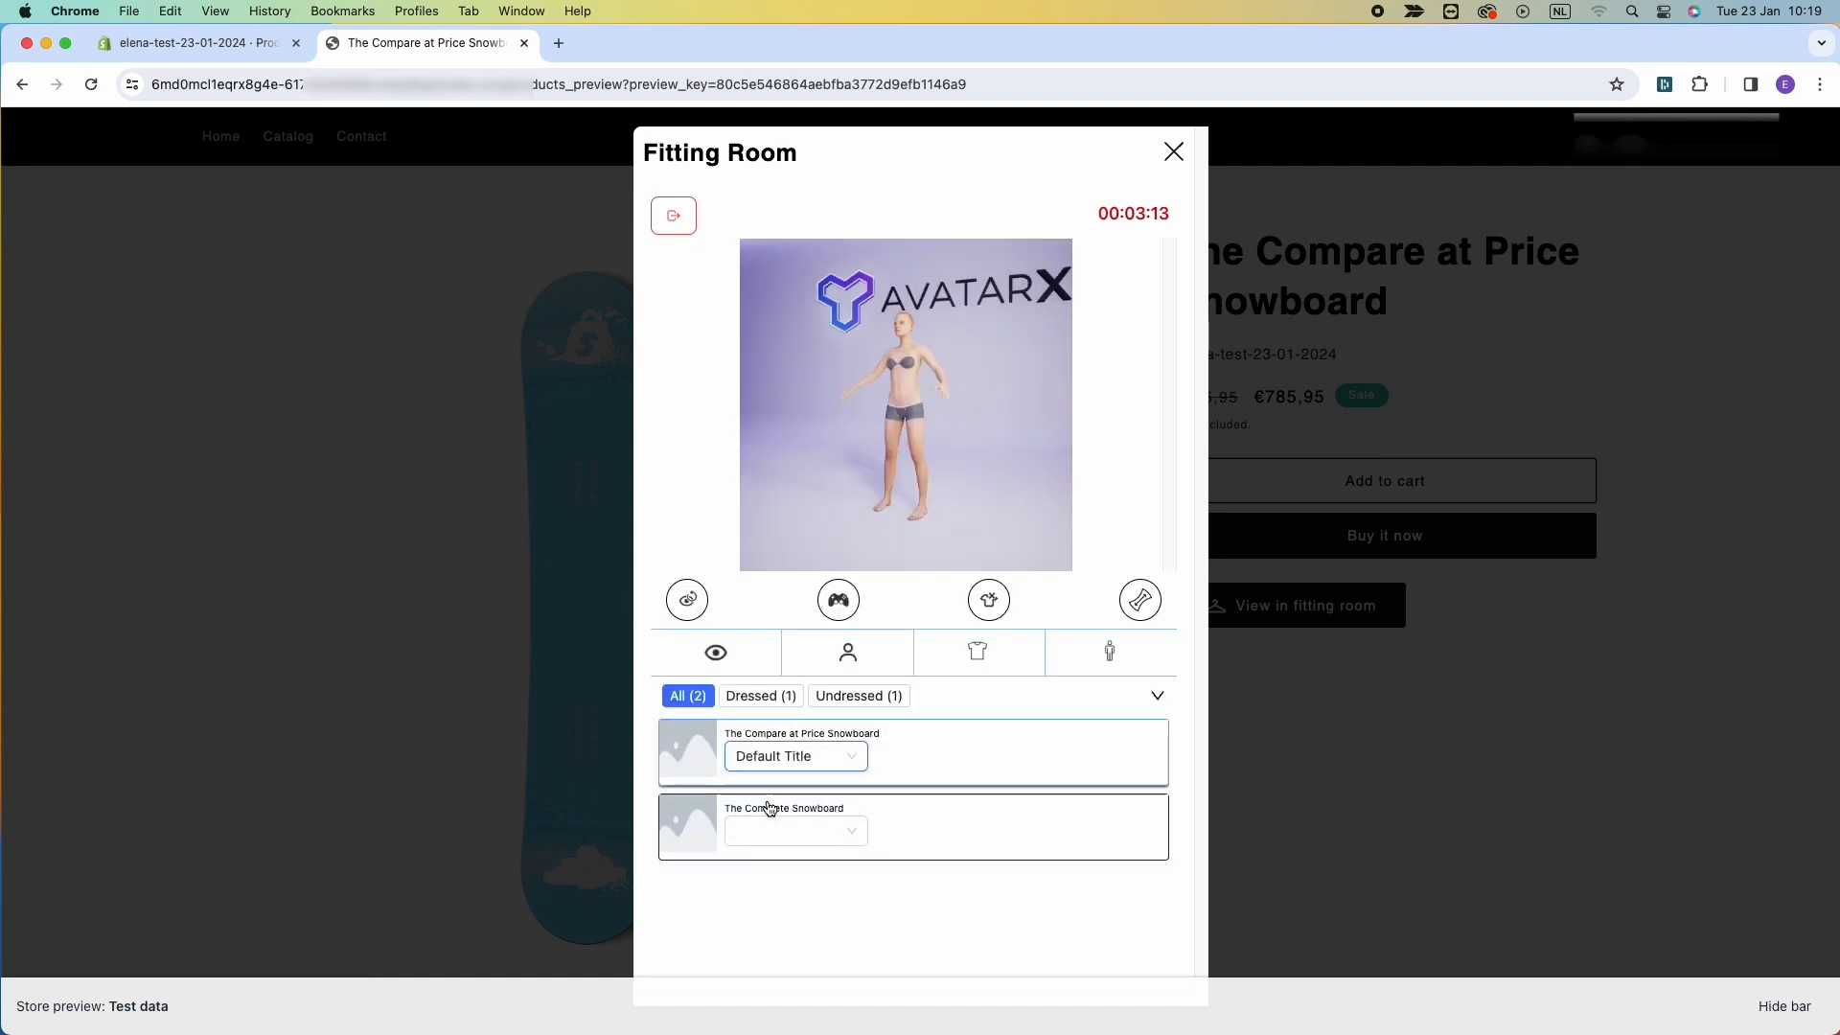
Pose the avatar in the arms-forward, Hero and arms-down poses, orbiting to view the skirt.
left_click_drag(984, 484, 825, 604)
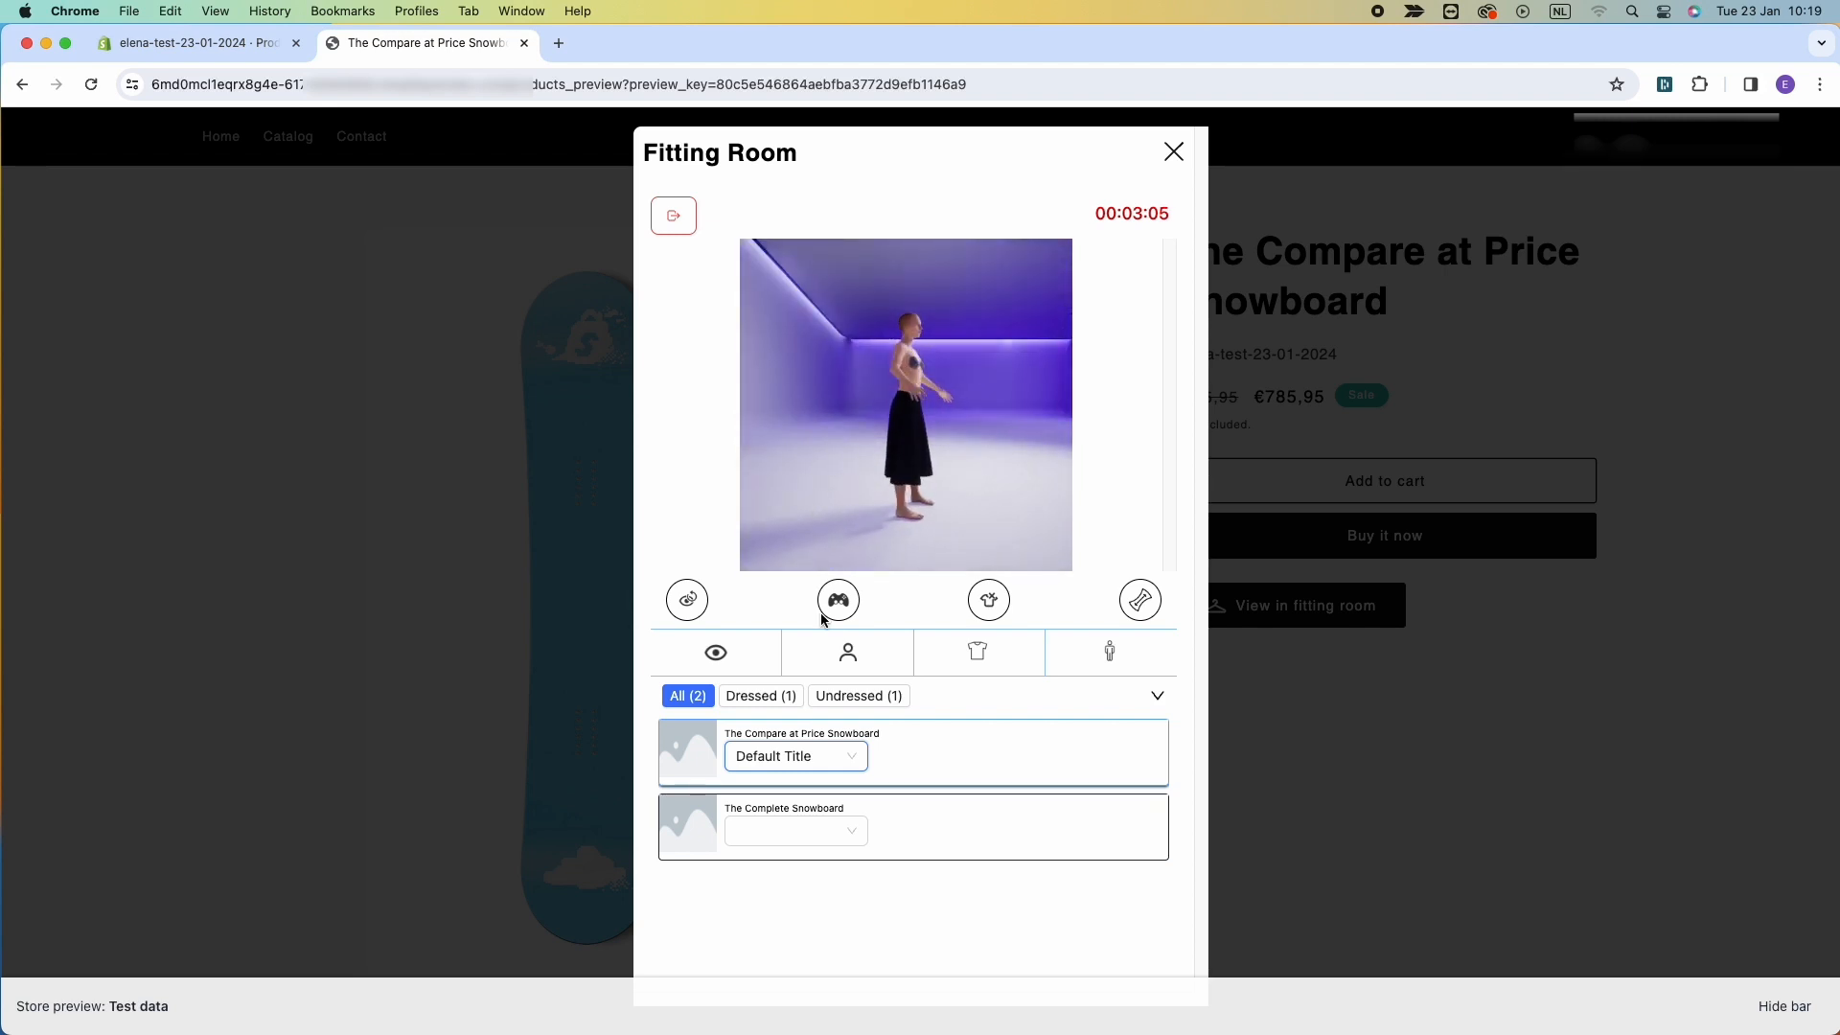
left_click(1110, 654)
left_click(792, 776)
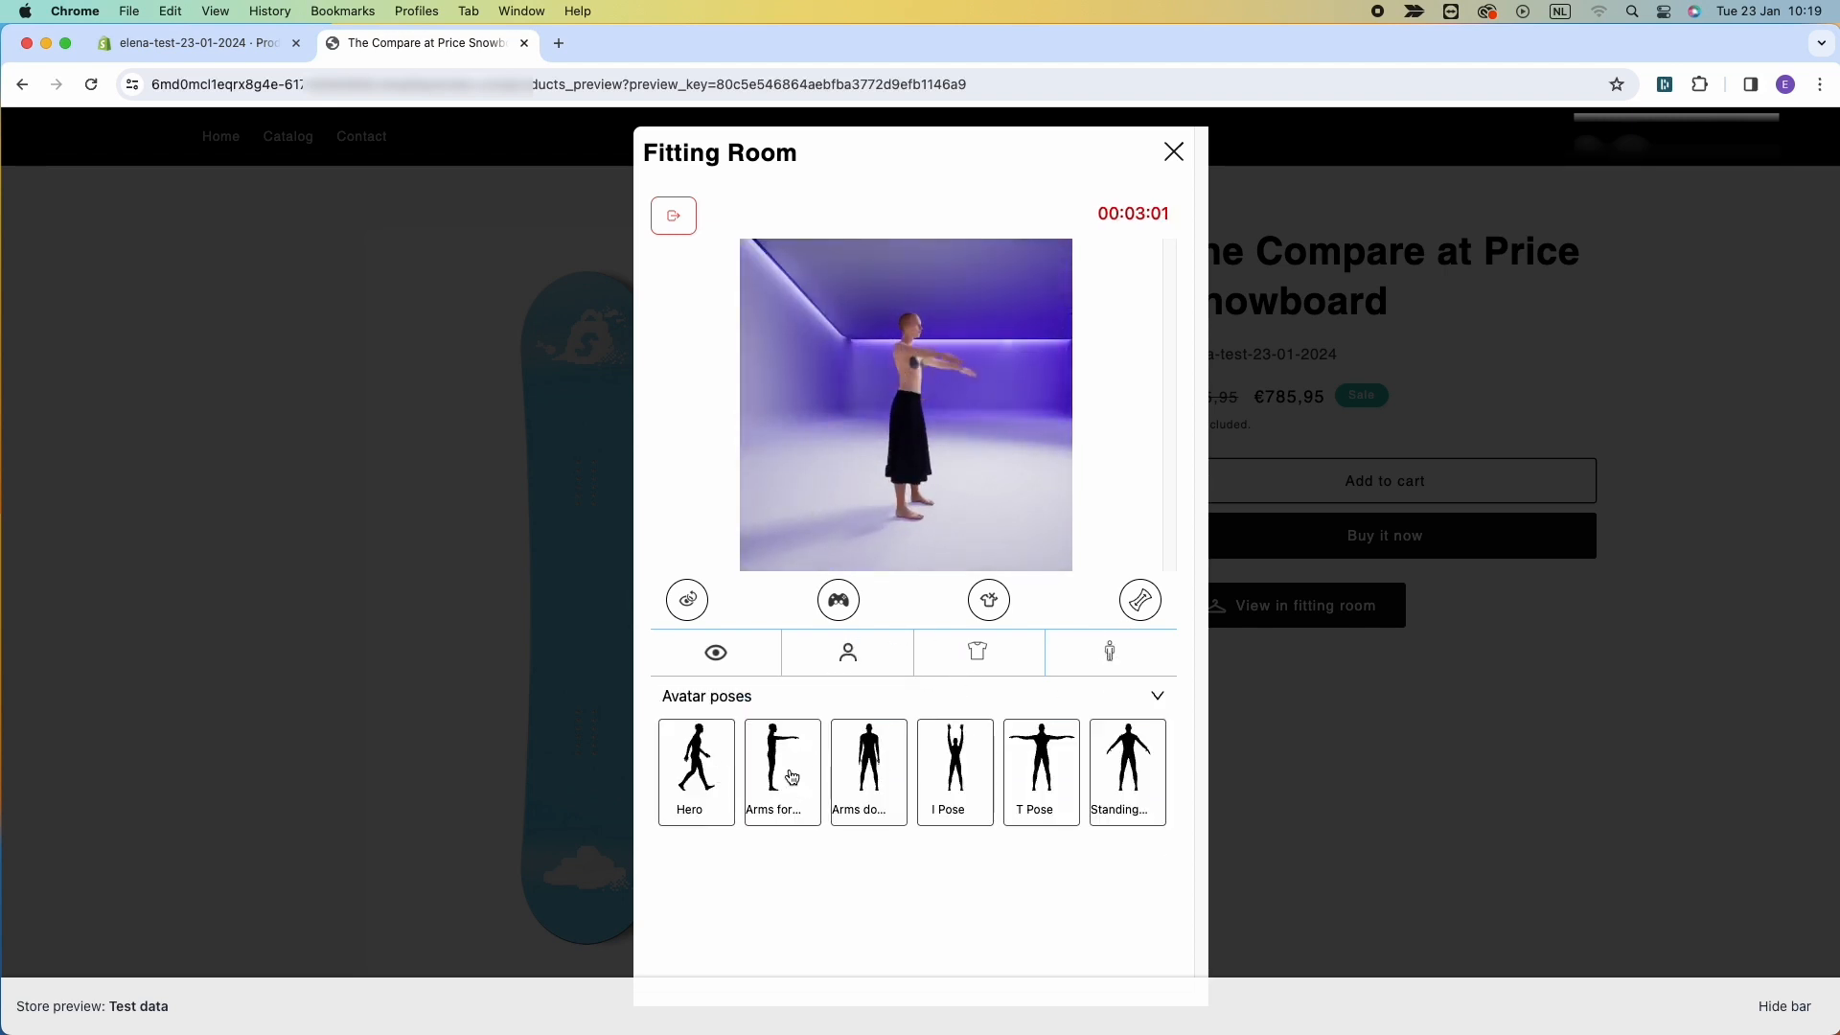
left_click(713, 790)
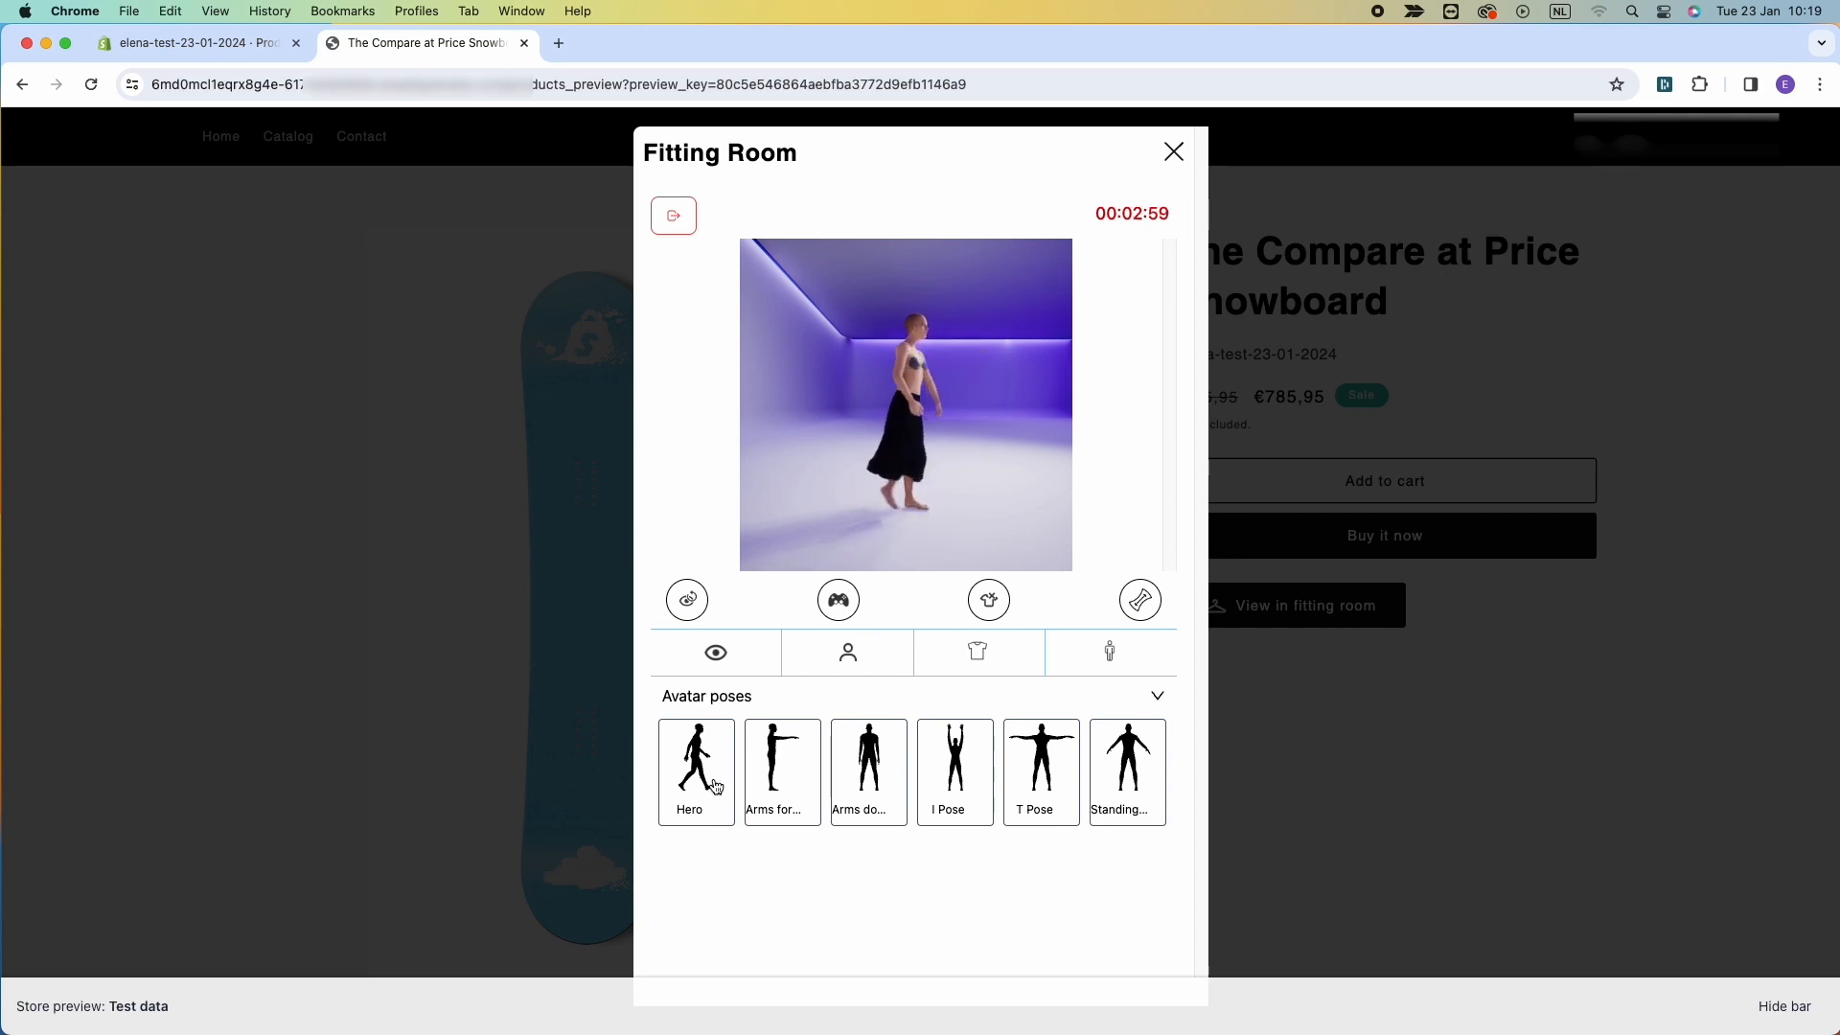
left_click_drag(834, 406, 955, 442)
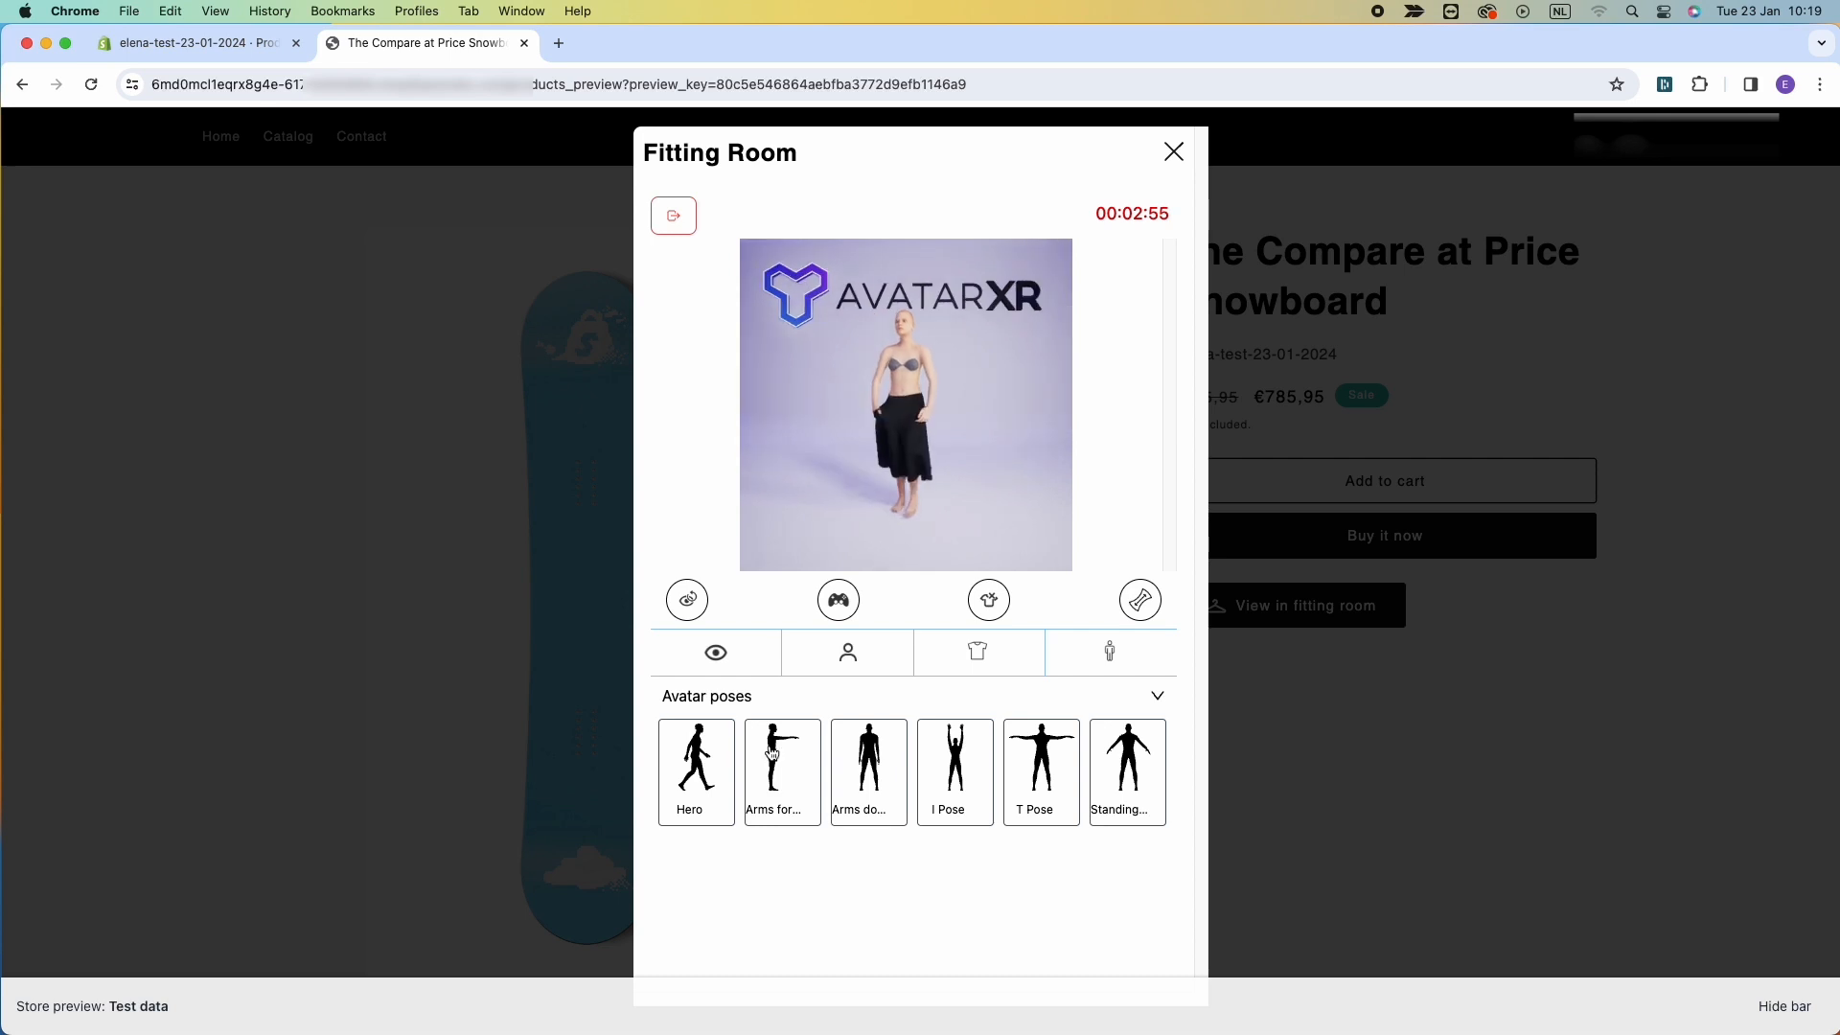
left_click(879, 759)
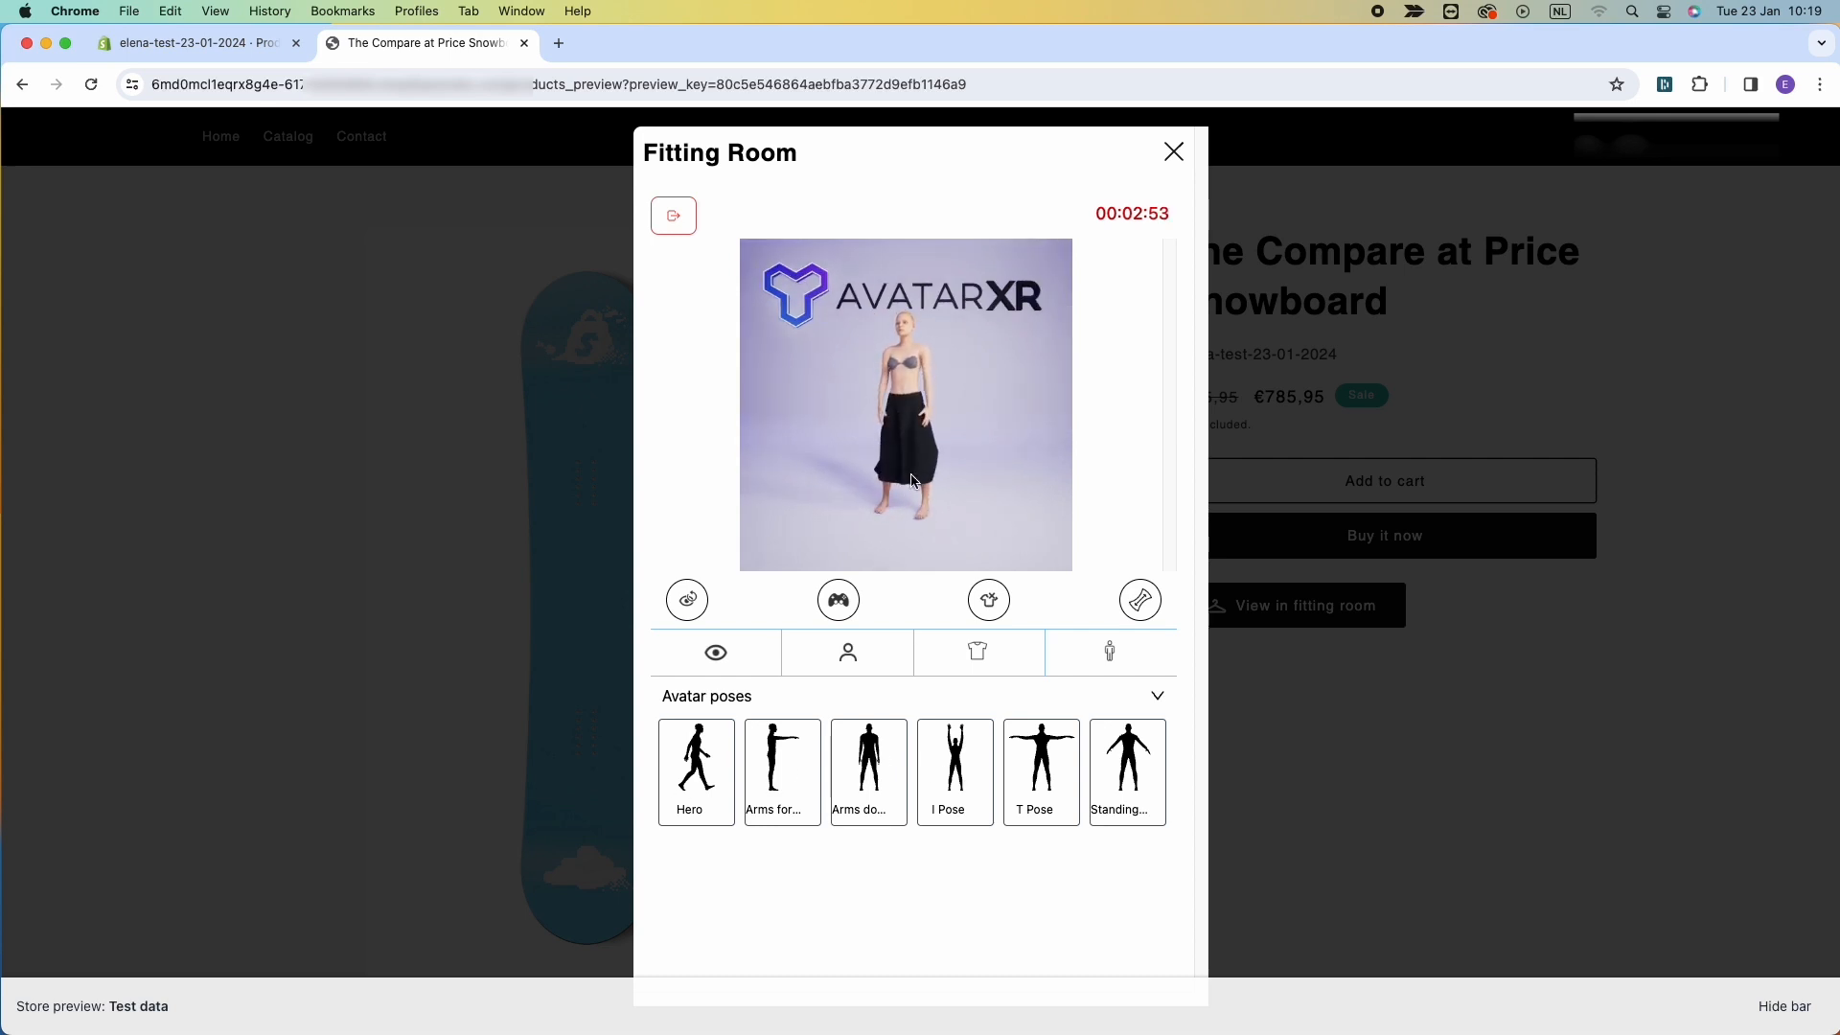
left_click_drag(920, 478, 975, 452)
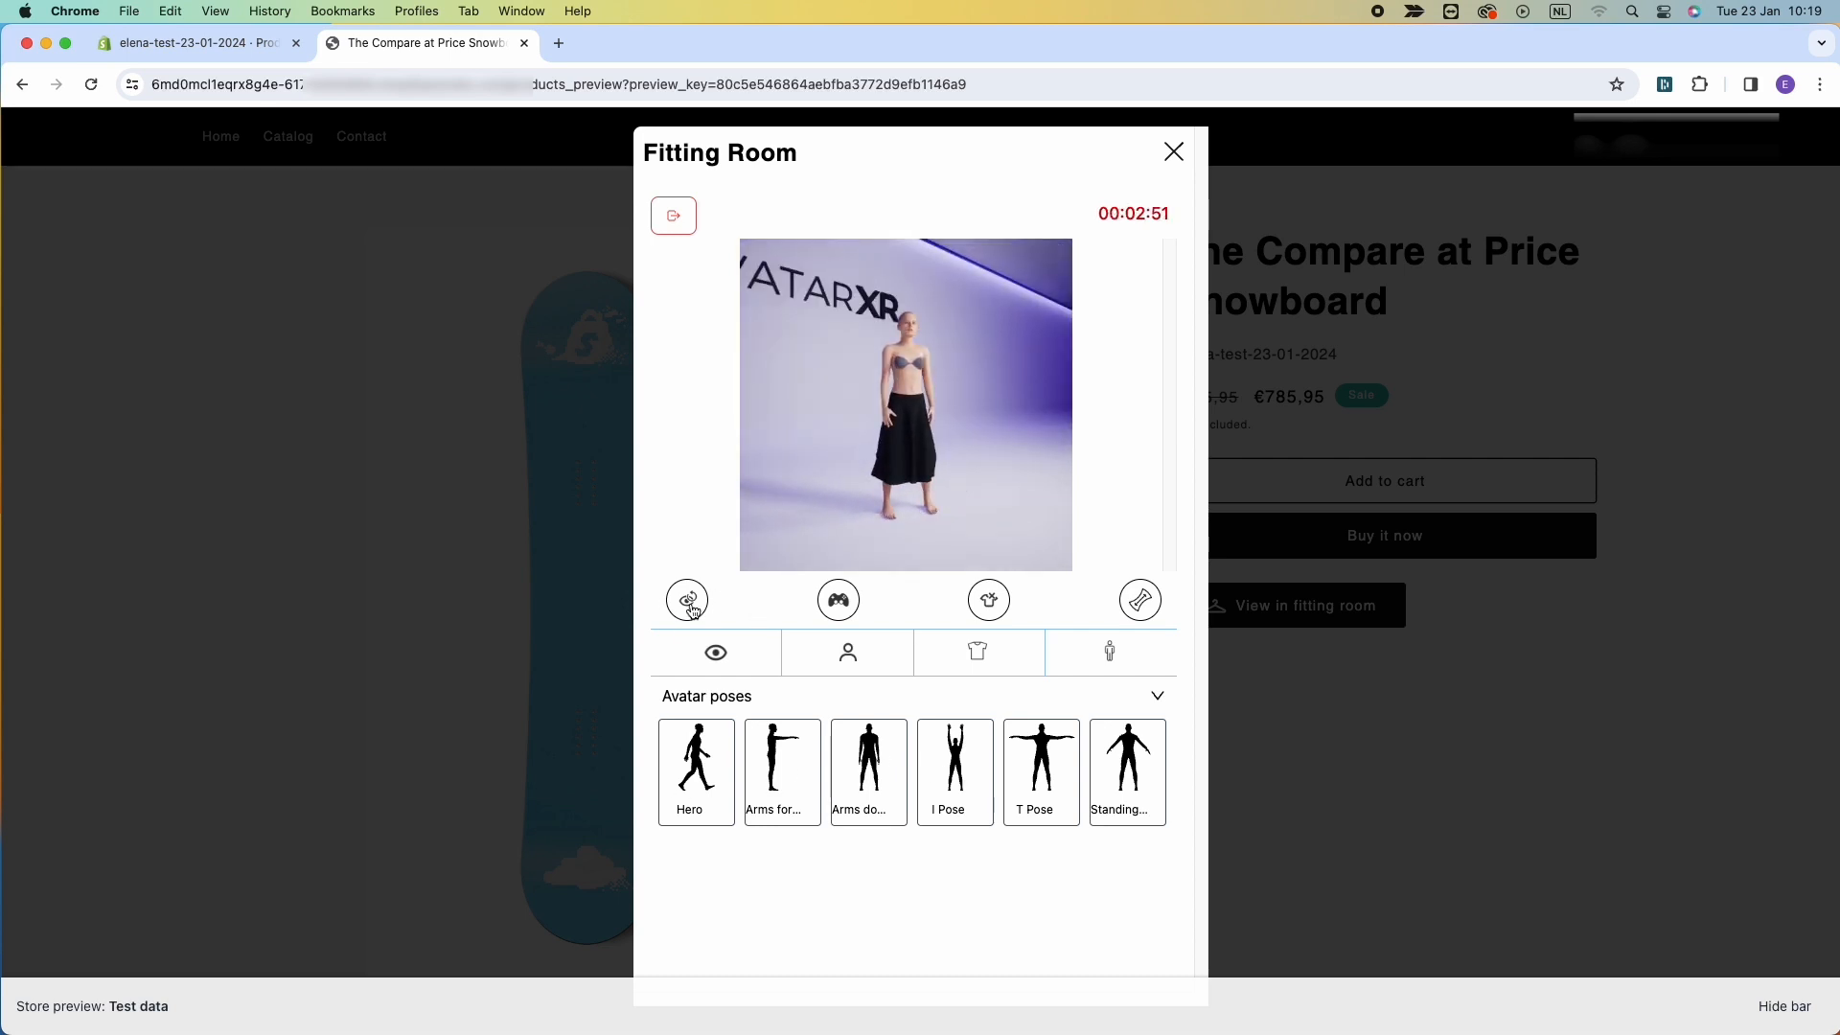
left_click(689, 606)
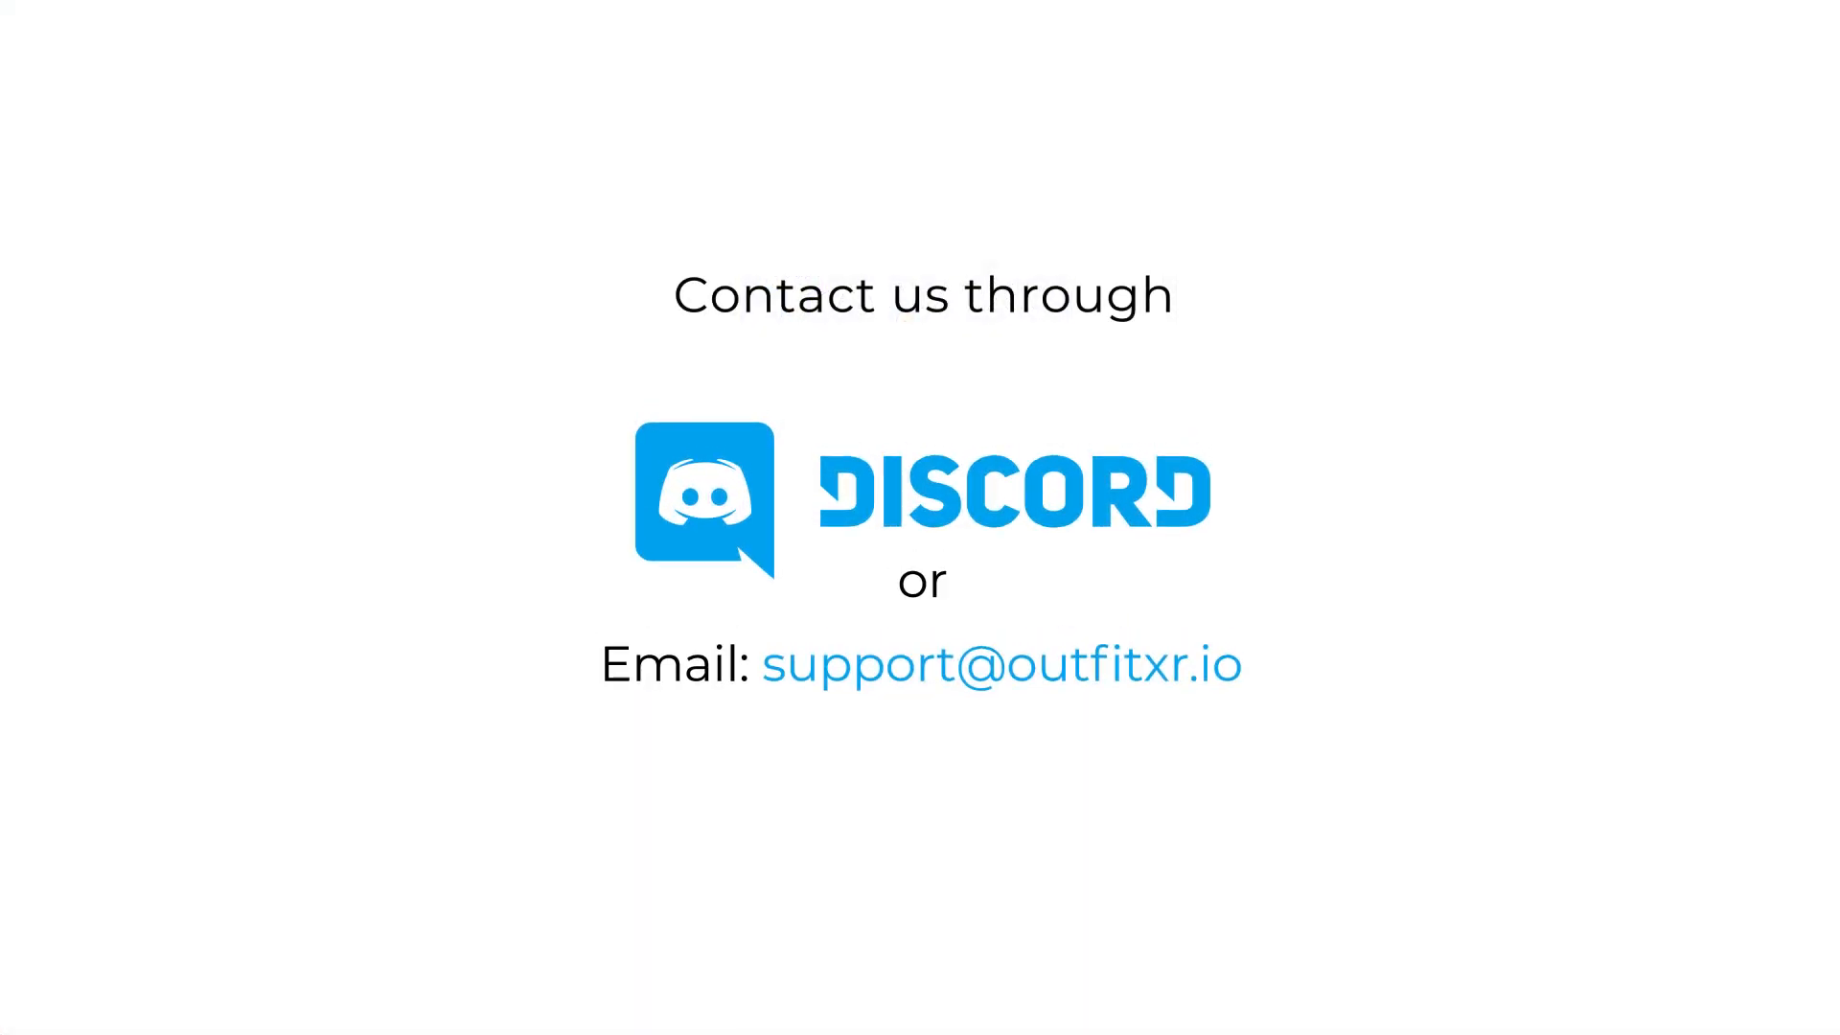